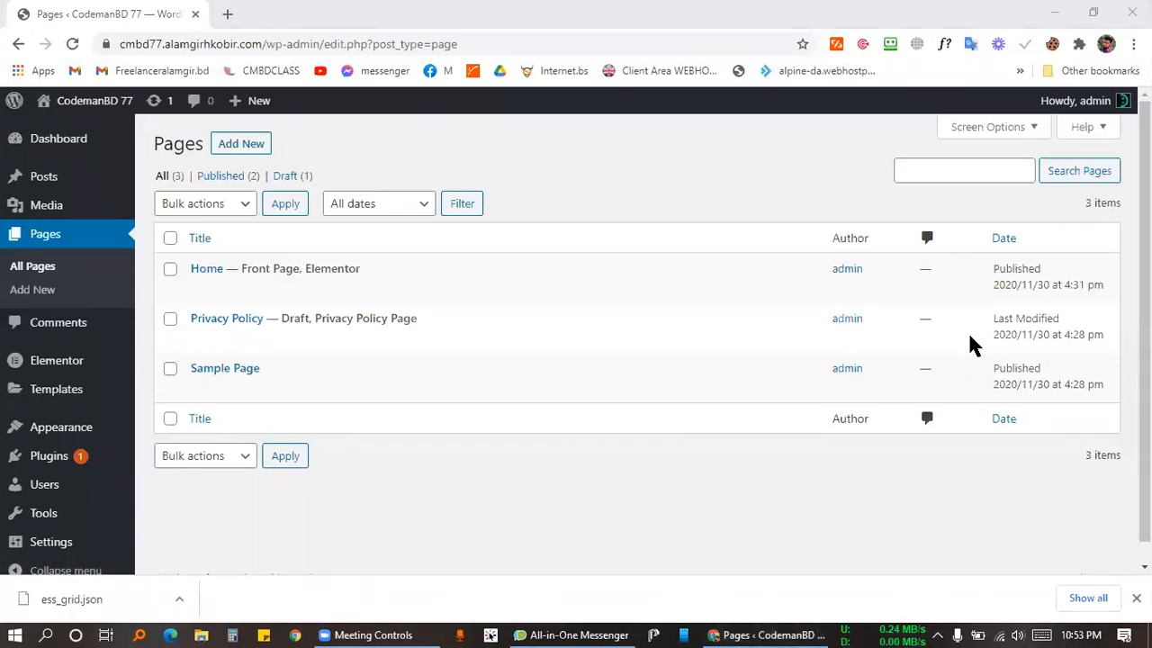
Confirm the Home page keeps the Elementor Canvas template and return to all pages.
left_click(658, 166)
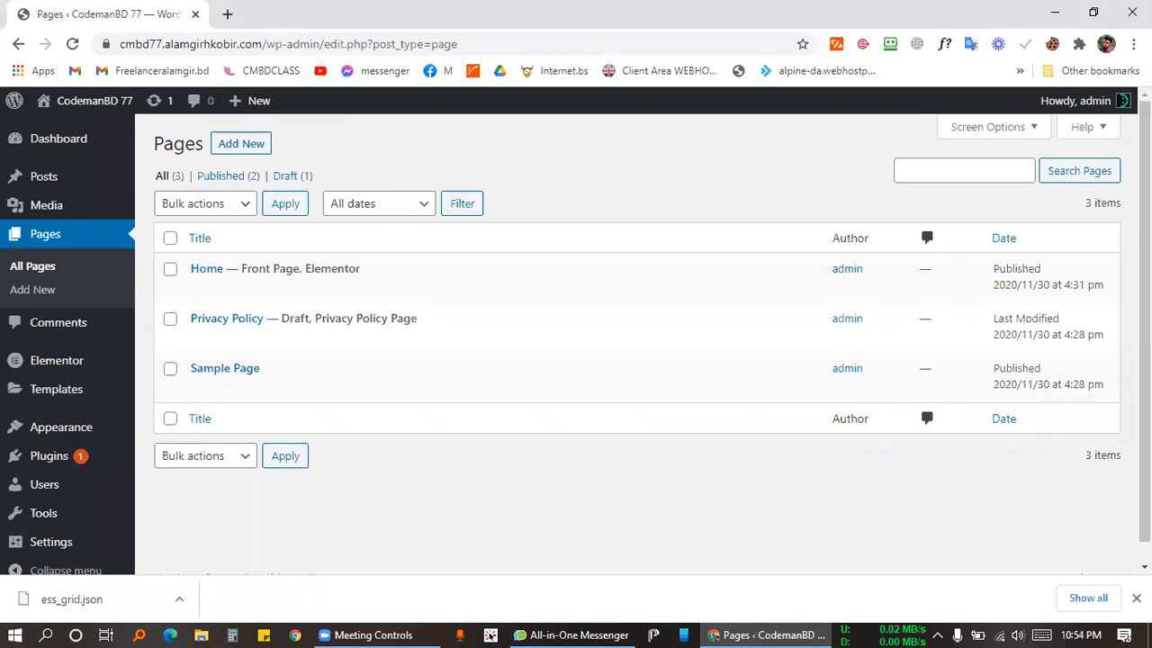
left_click(649, 415)
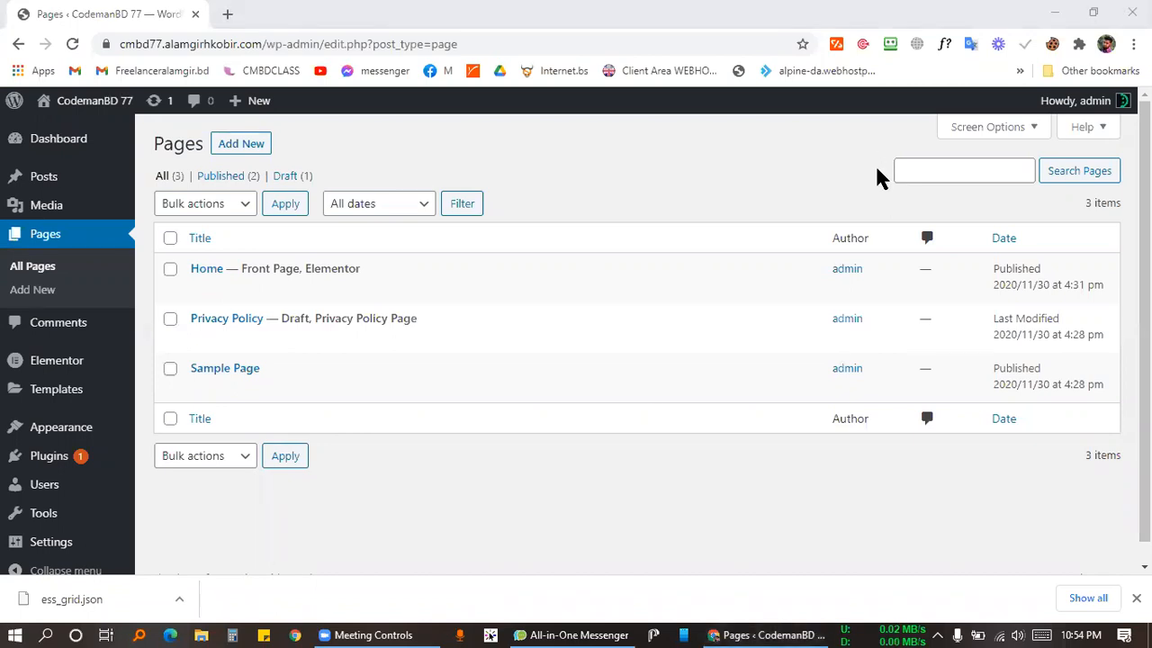
left_click(585, 243)
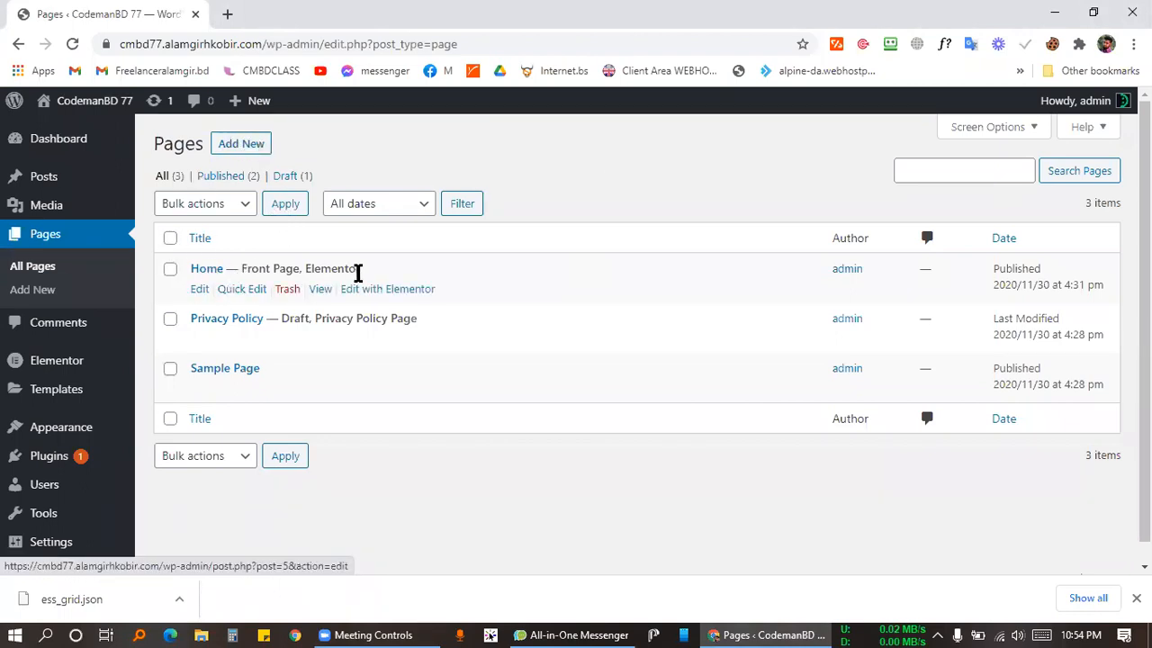
left_click(200, 288)
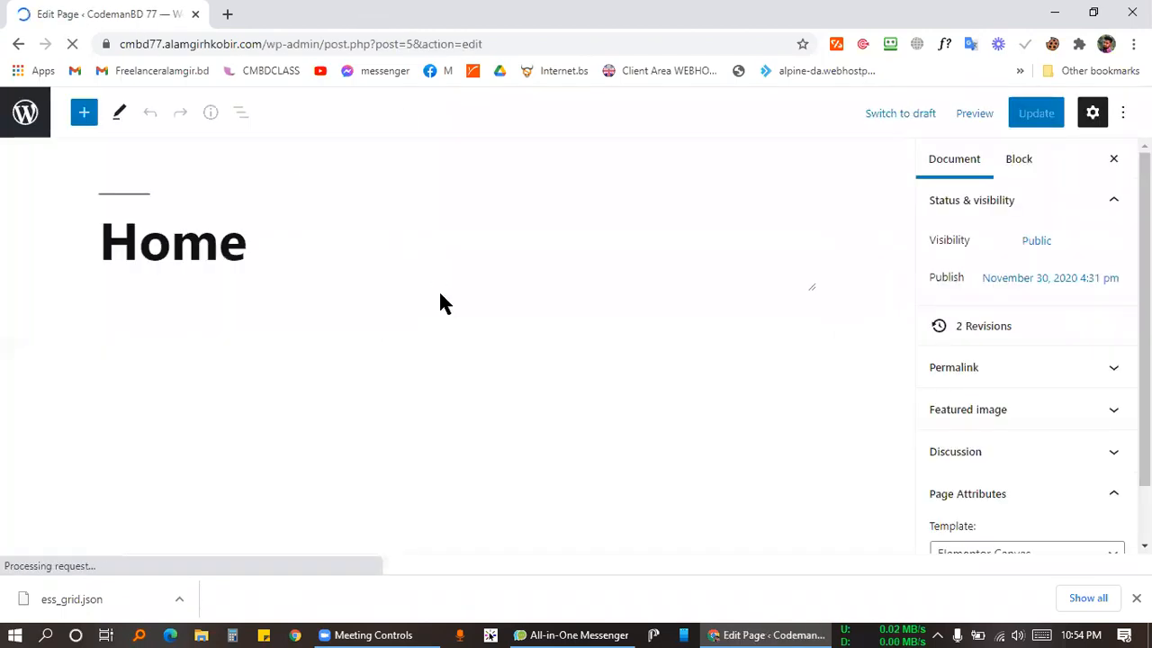
scroll(1020, 458, "down", 1)
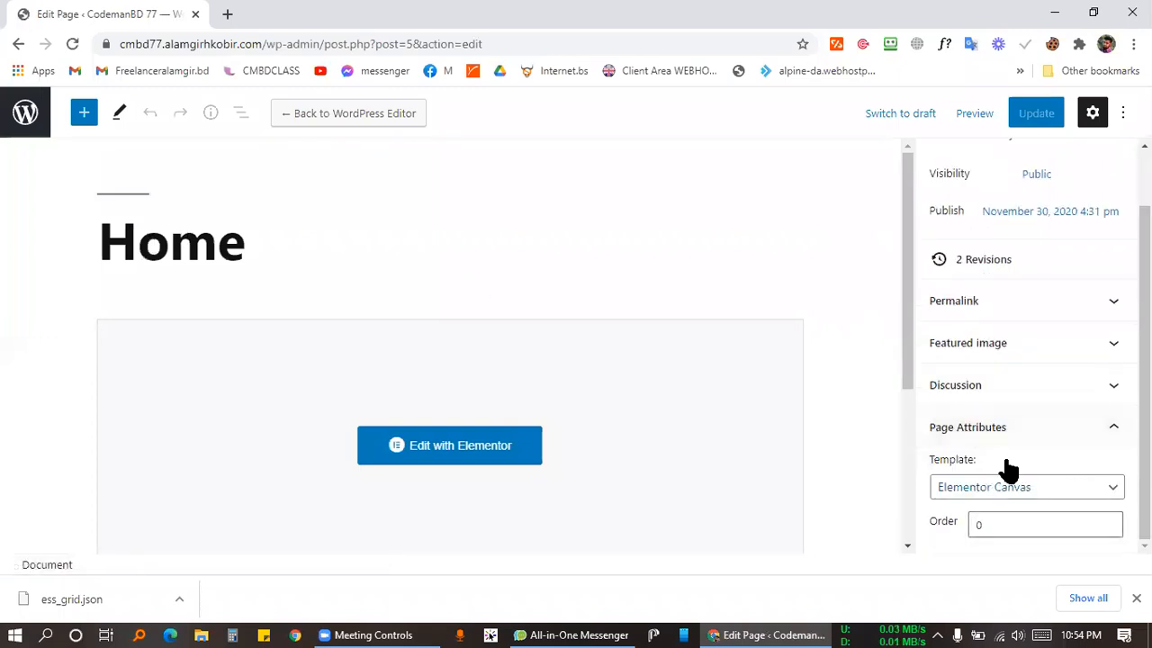
scroll(1013, 455, "down", 1)
left_click(1018, 434)
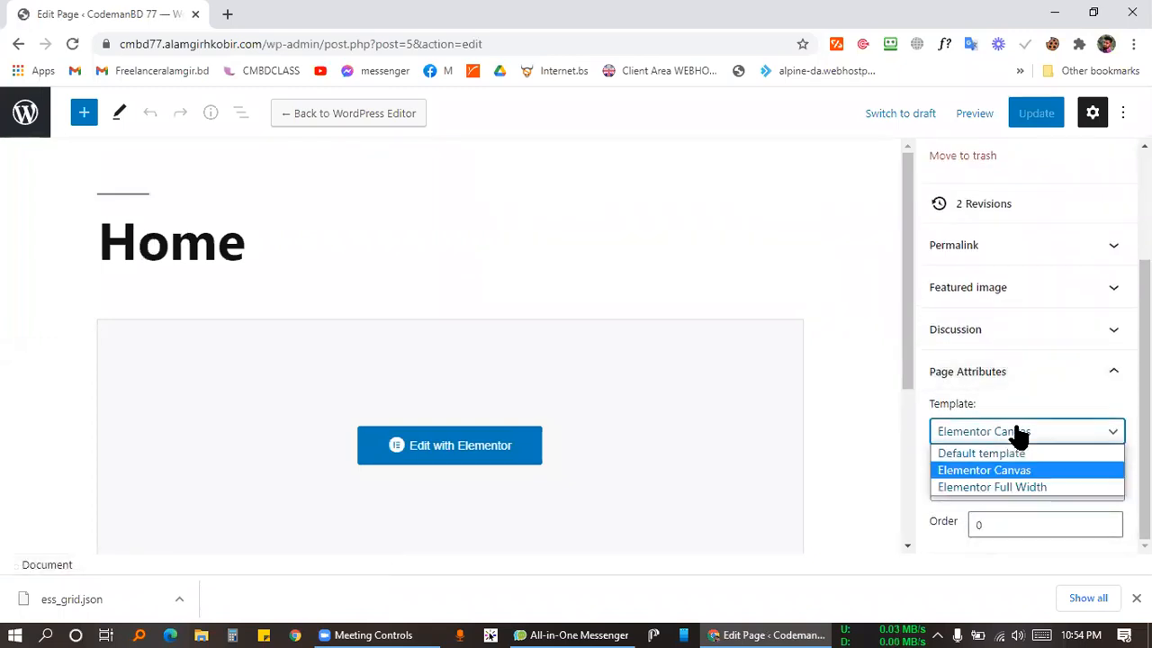
left_click(958, 468)
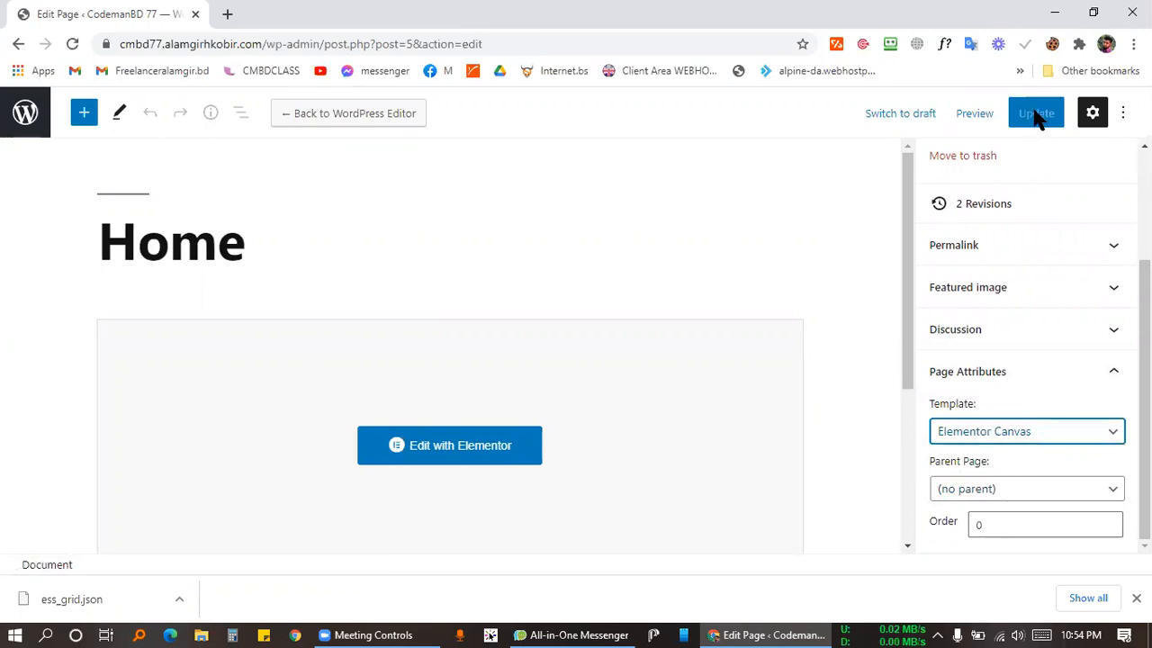
left_click(25, 113)
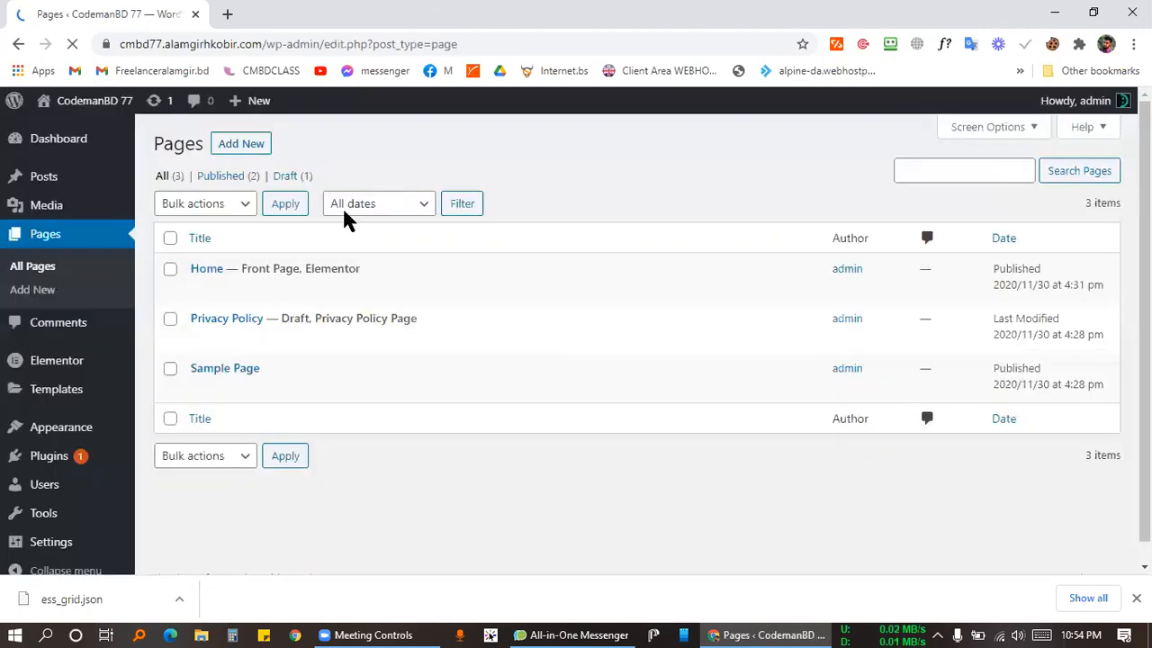
Check in Reading Settings that the homepage is set to the static Home page.
scroll(63, 486, "down", 1)
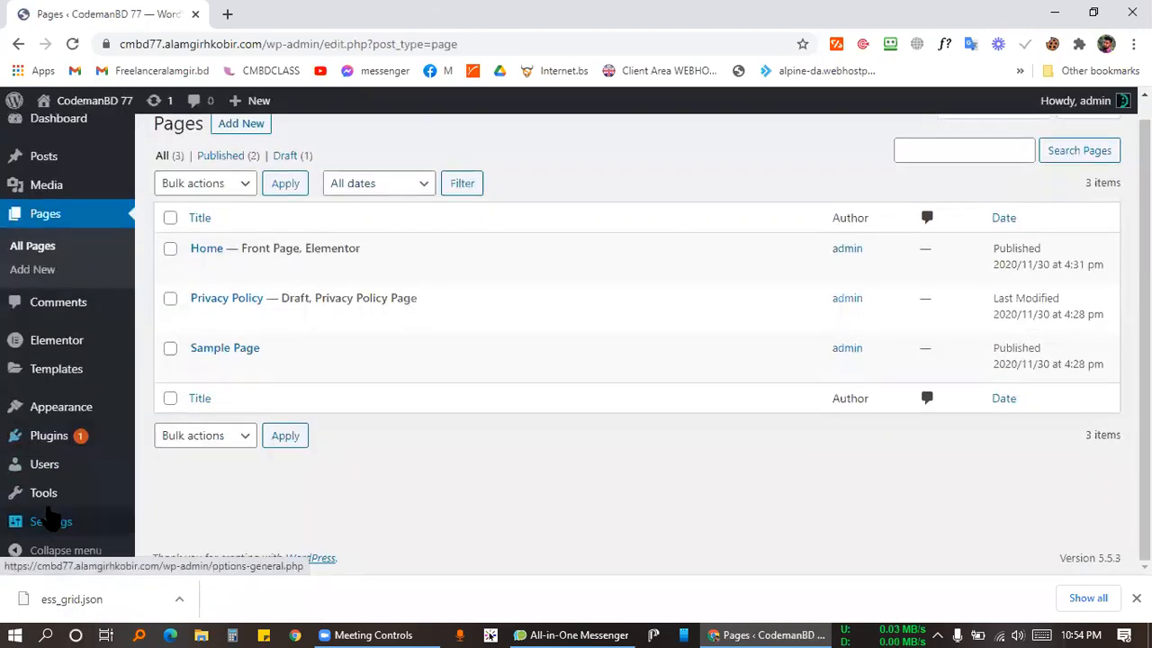
mouse_move(54, 492)
mouse_move(90, 522)
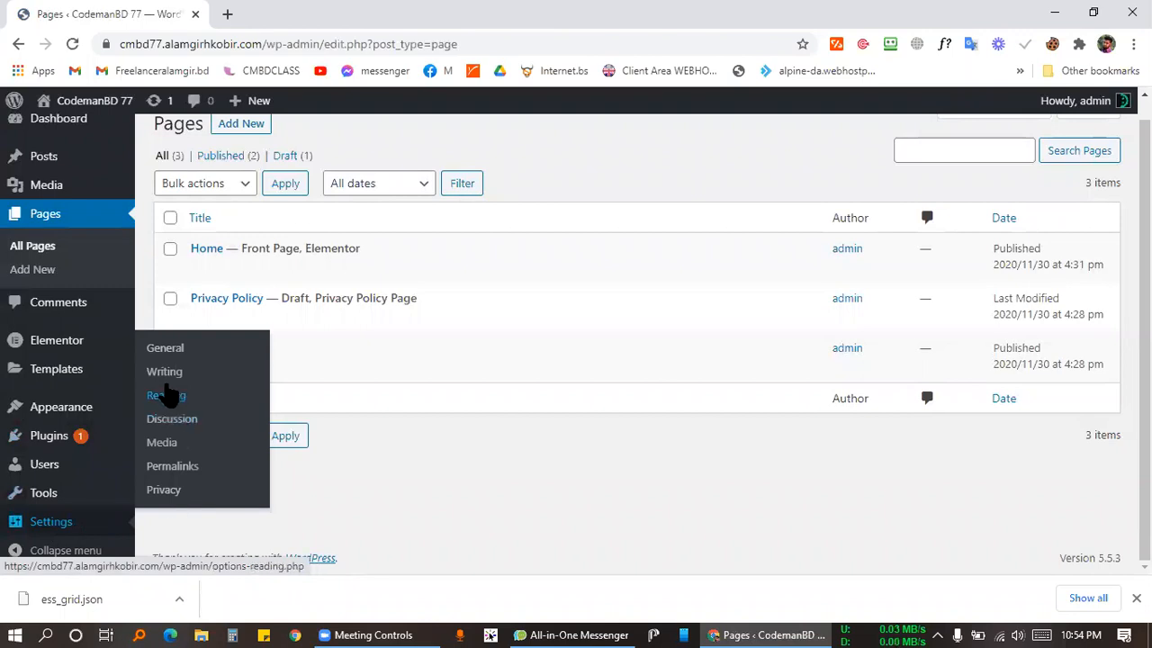
left_click(160, 401)
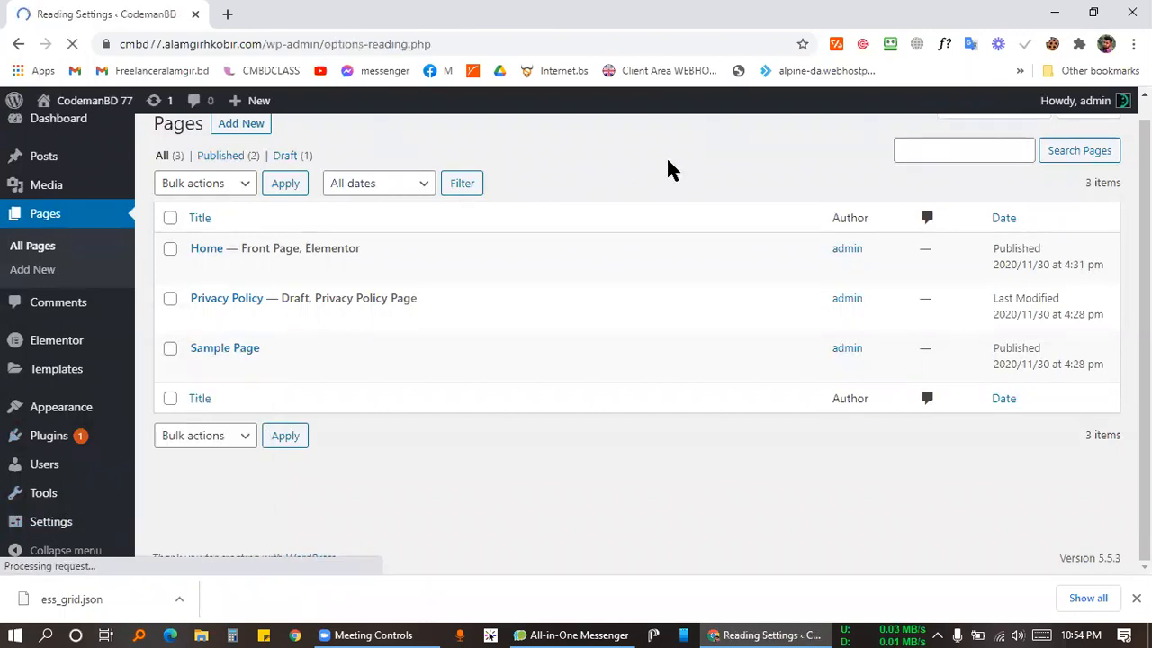
left_click(454, 258)
left_click(453, 295)
left_click(636, 239)
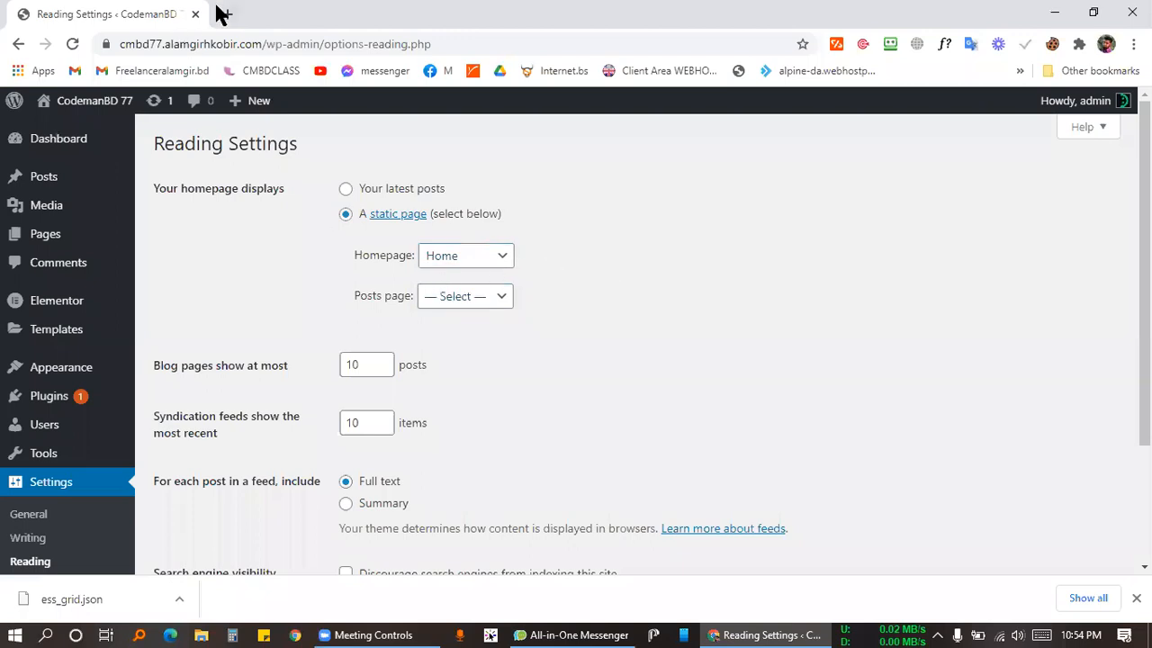
Go to Permalink Settings and review the Post name structure /%postname%/.
left_click_drag(256, 43, 98, 43)
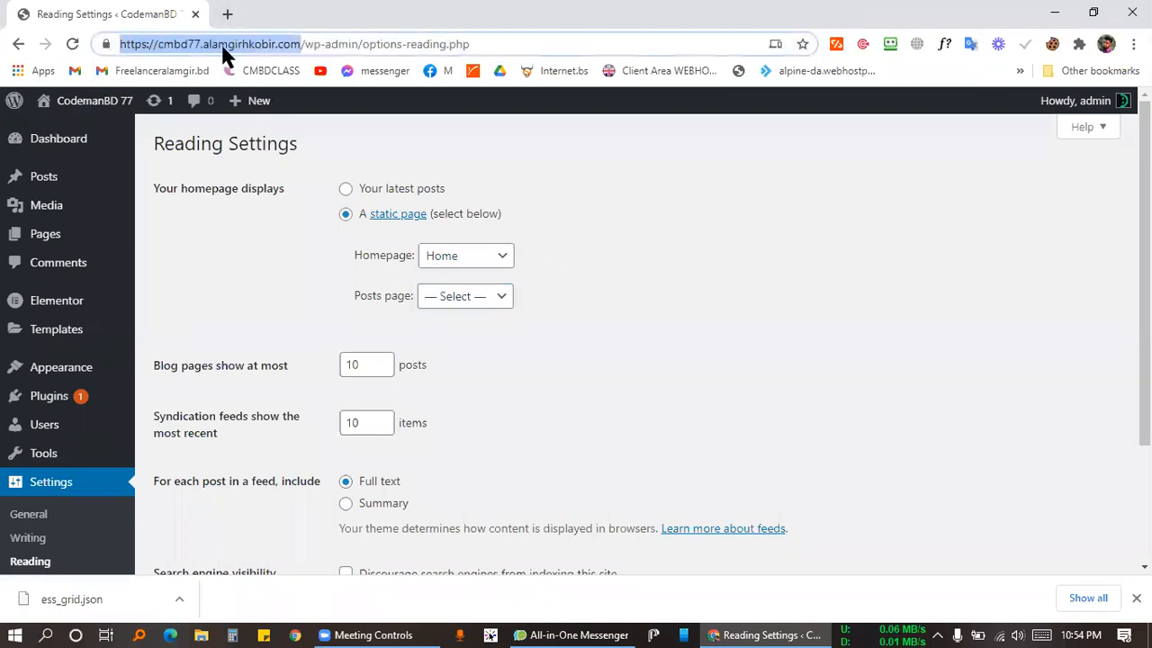
left_click(216, 338)
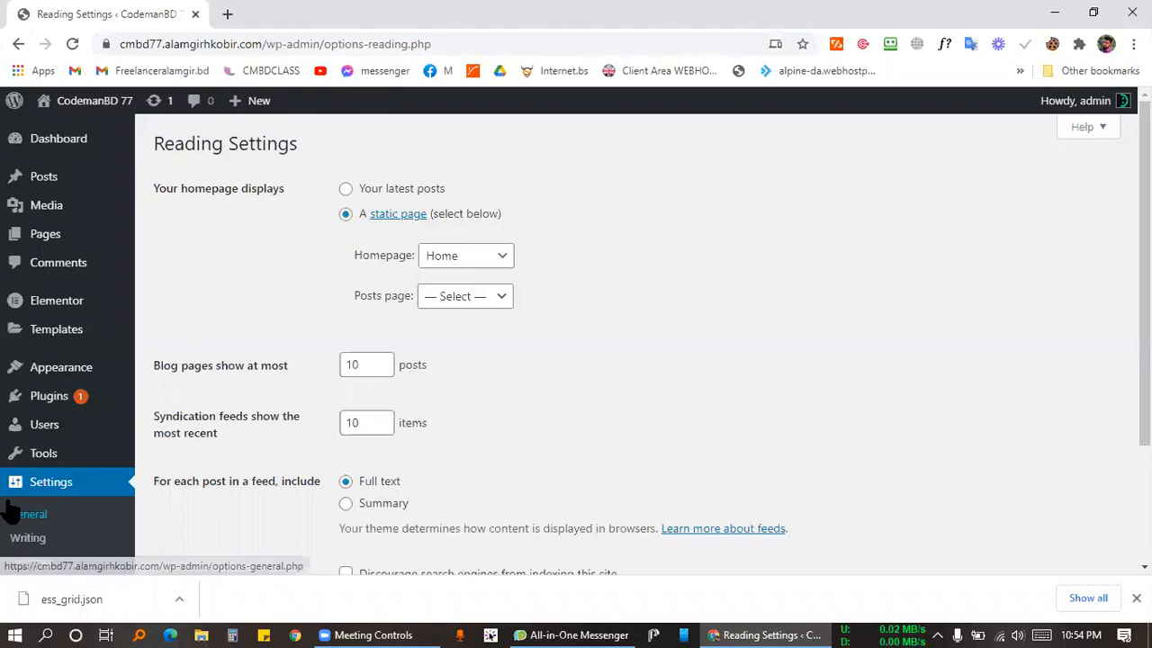
scroll(36, 486, "down", 2)
left_click(38, 471)
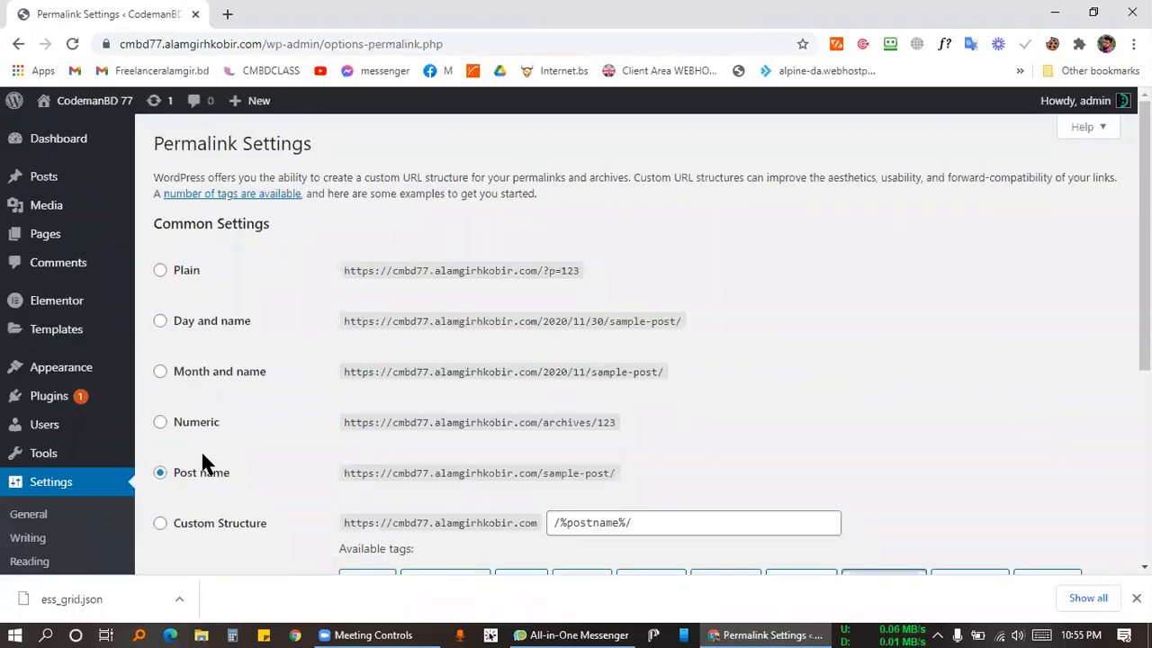
scroll(216, 455, "down", 4)
scroll(149, 304, "up", 3)
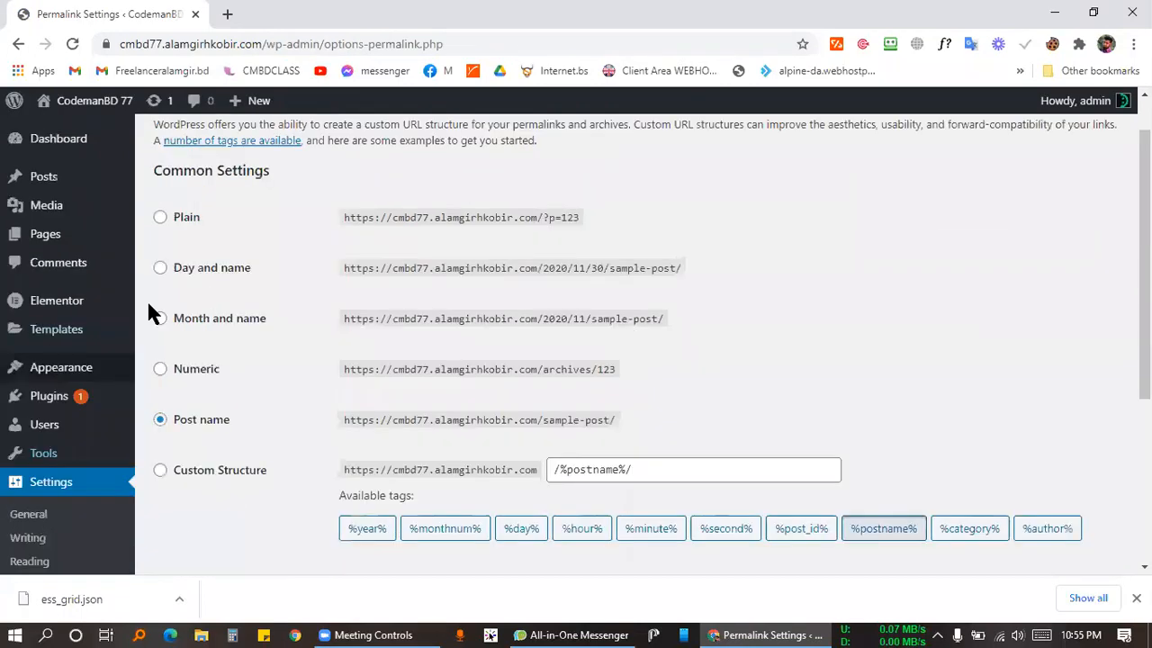
scroll(148, 313, "up", 1)
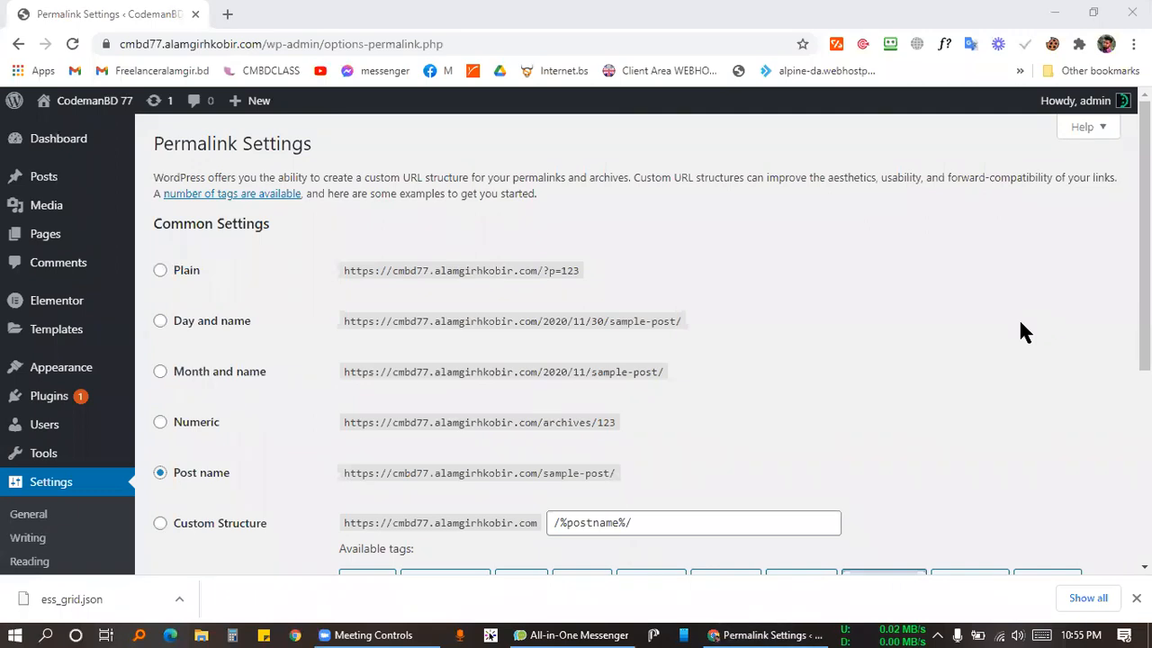
Add a new page titled 'About ME', give it the Elementor Canvas template, and publish it.
left_click(21, 229)
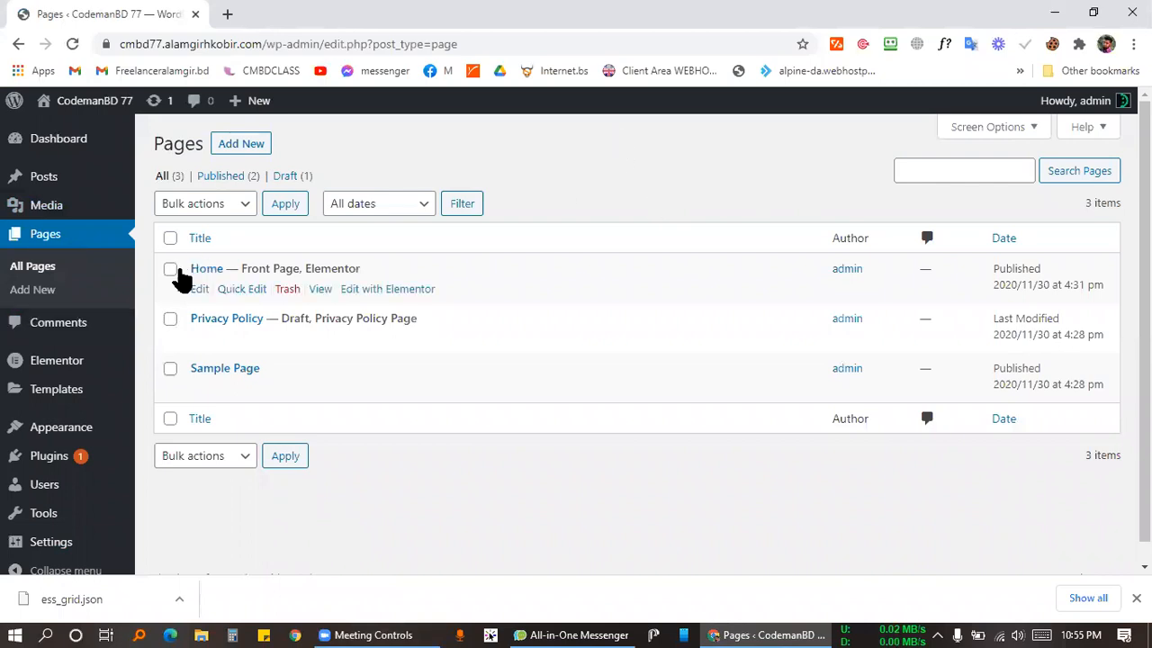
left_click(252, 146)
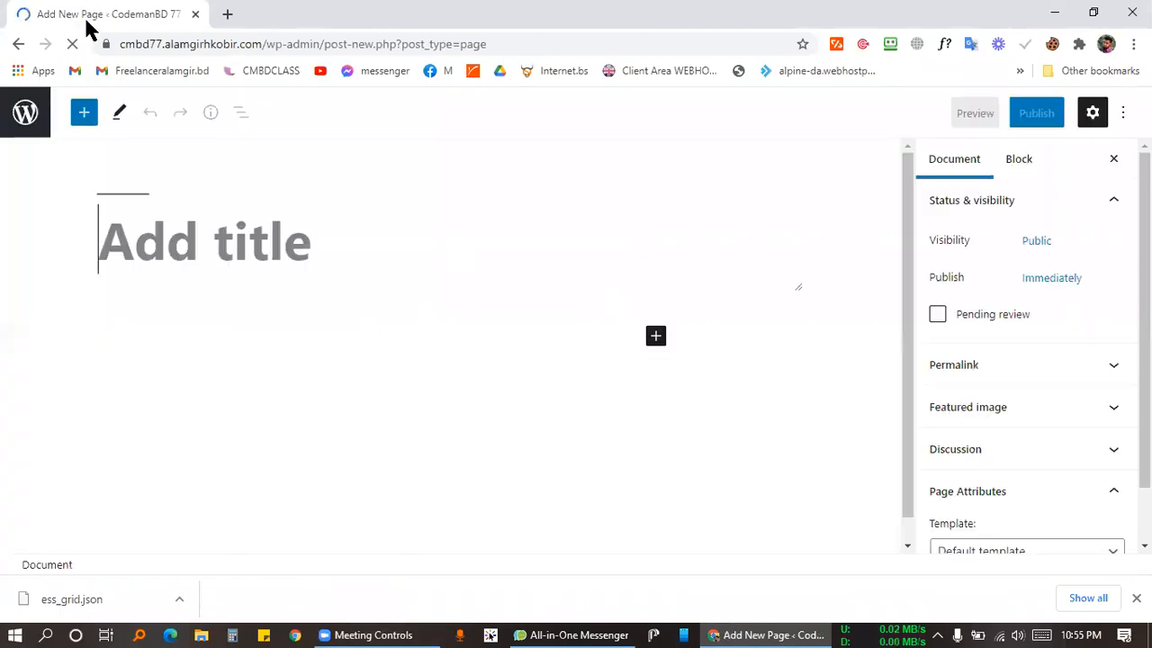
type("A")
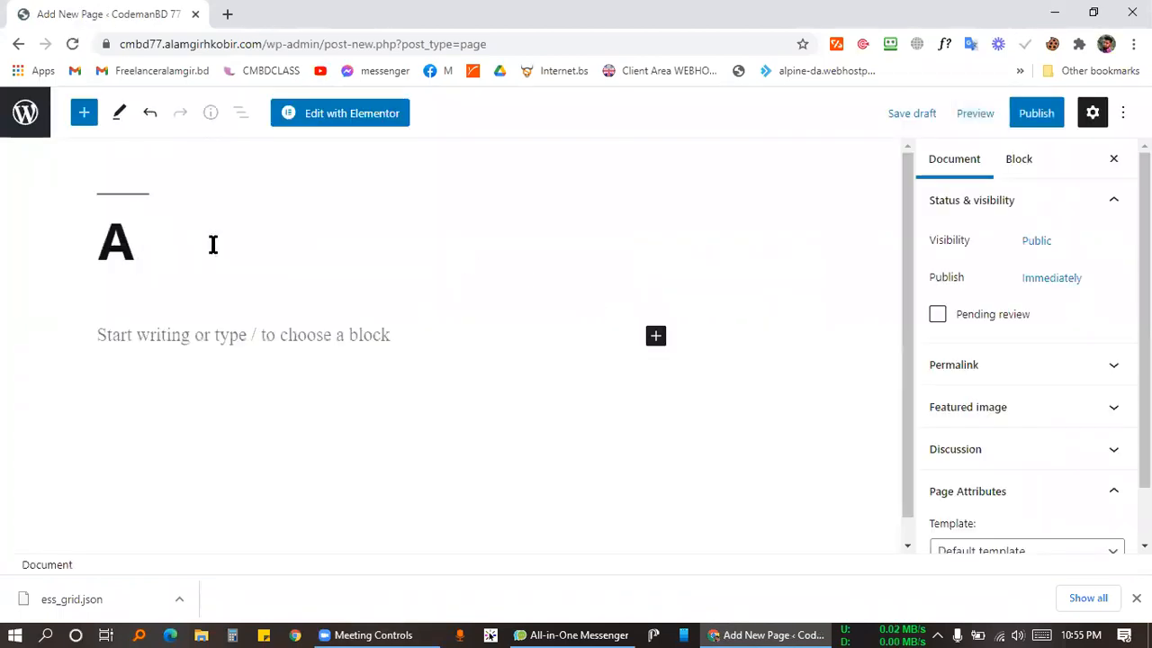
type("bout ME")
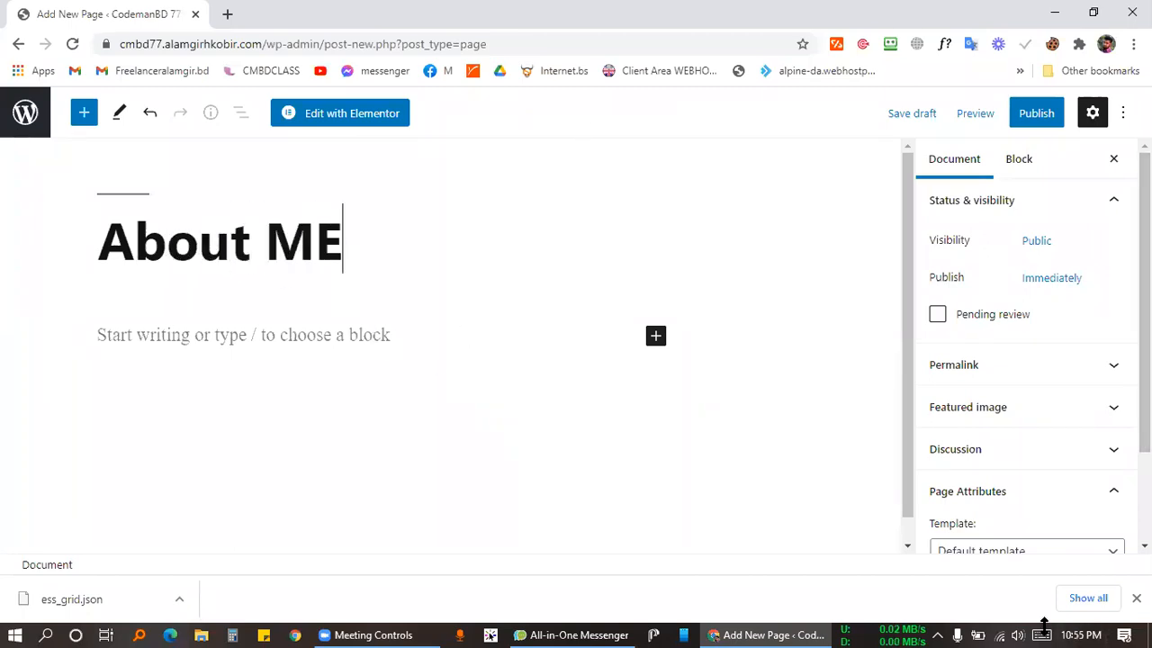
left_click(997, 545)
key("Down")
key("Return")
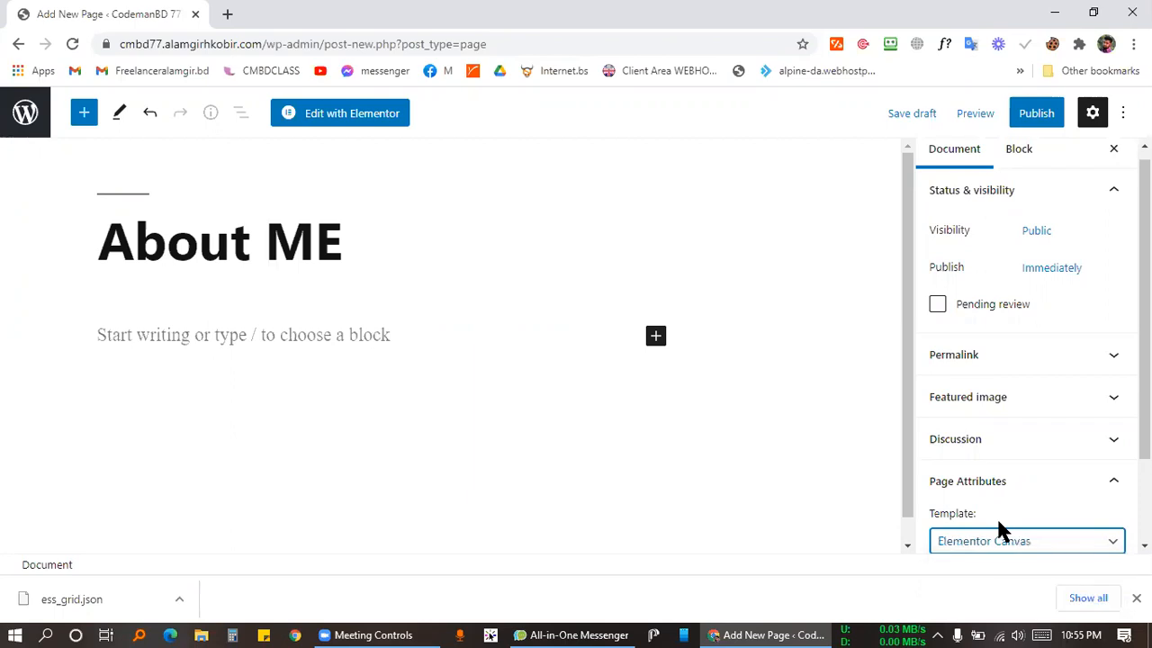
scroll(990, 459, "down", 2)
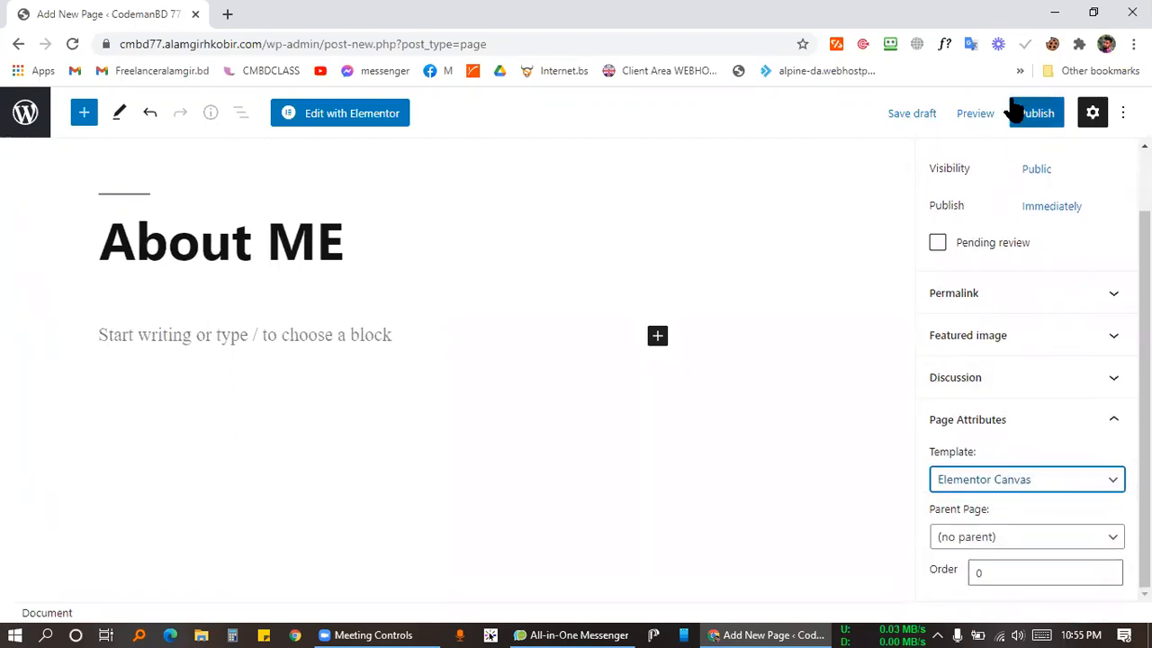
left_click(1041, 122)
left_click(961, 119)
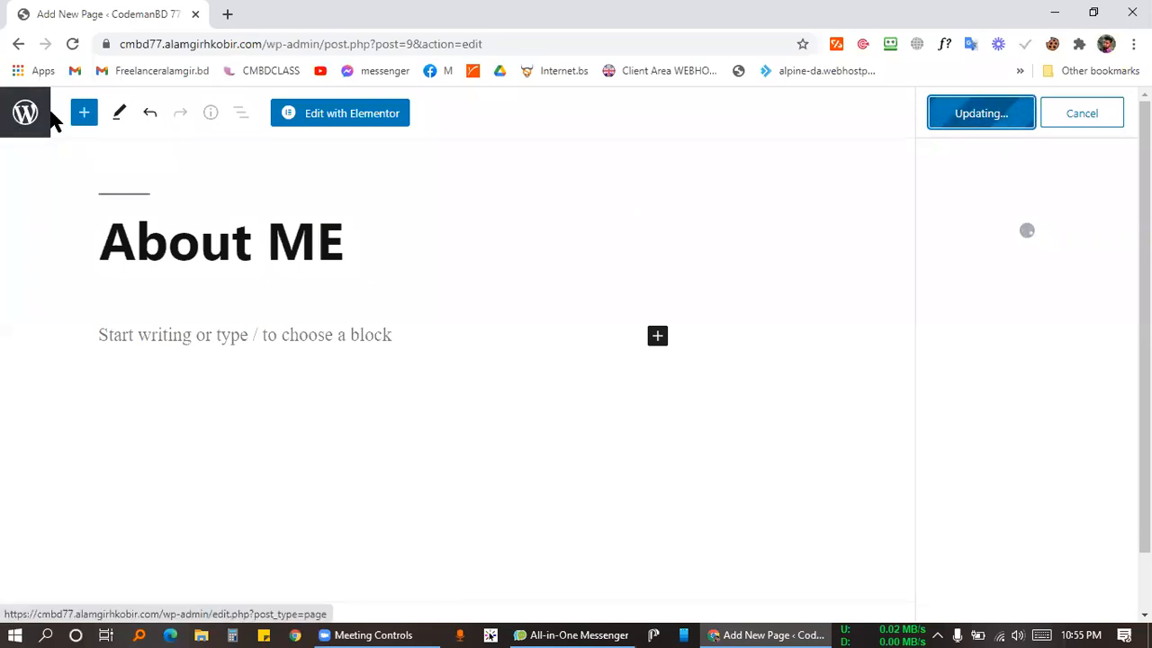
left_click(24, 114)
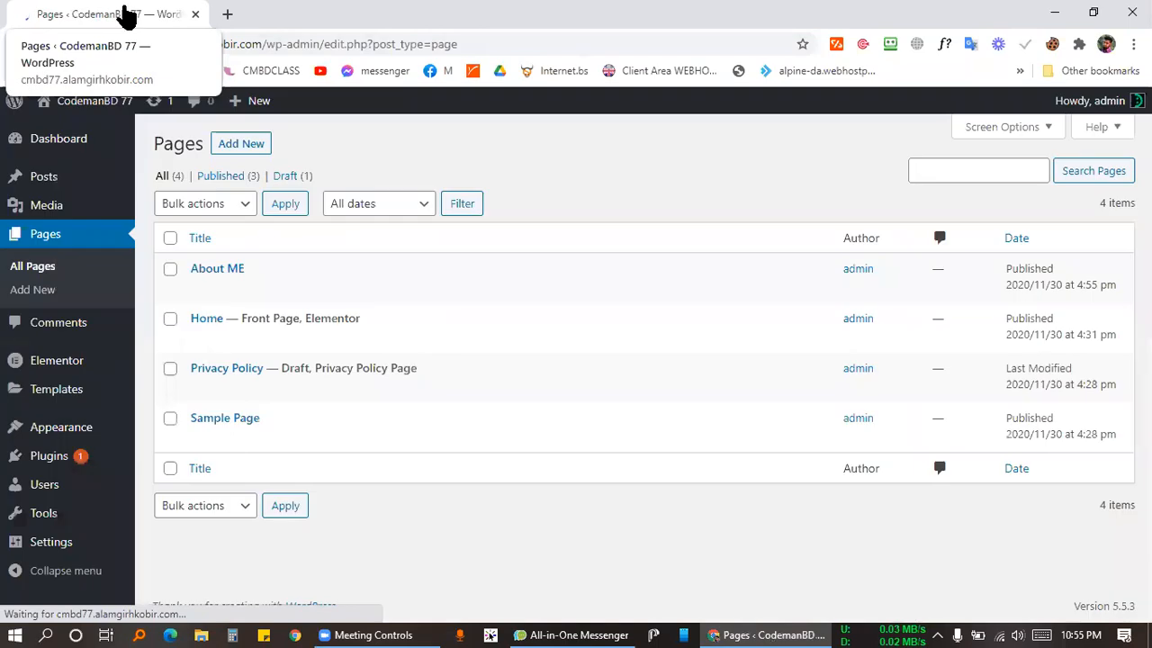
Add a new page titled 'Portfolio' with the Elementor Canvas template and publish it.
left_click(255, 148)
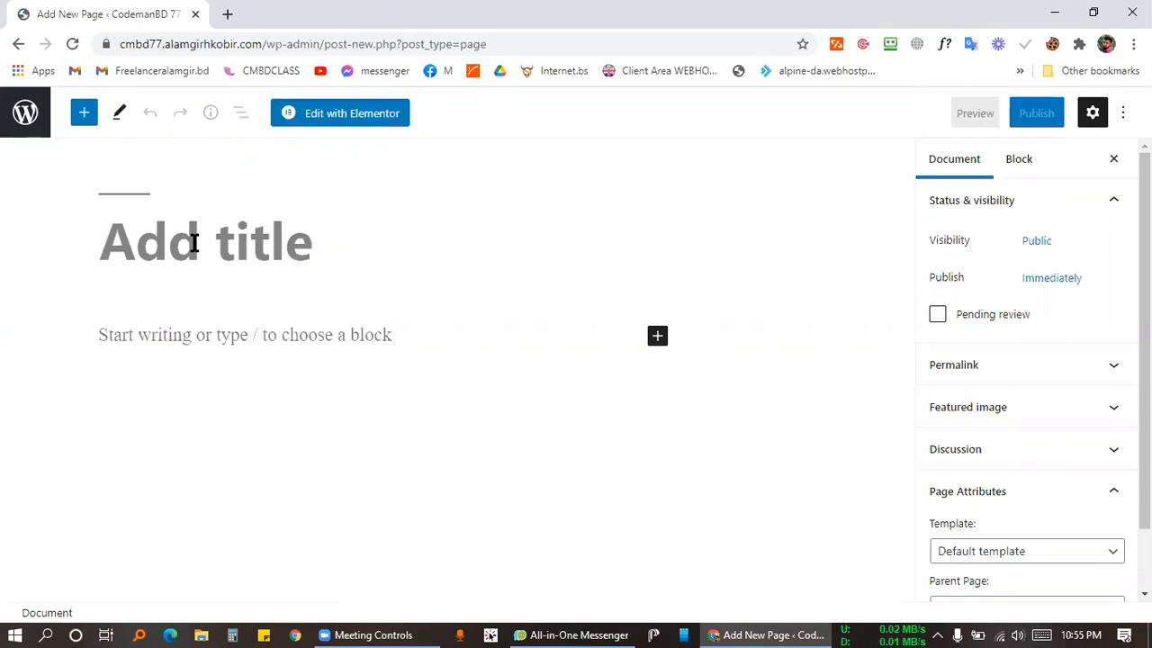
type("Port")
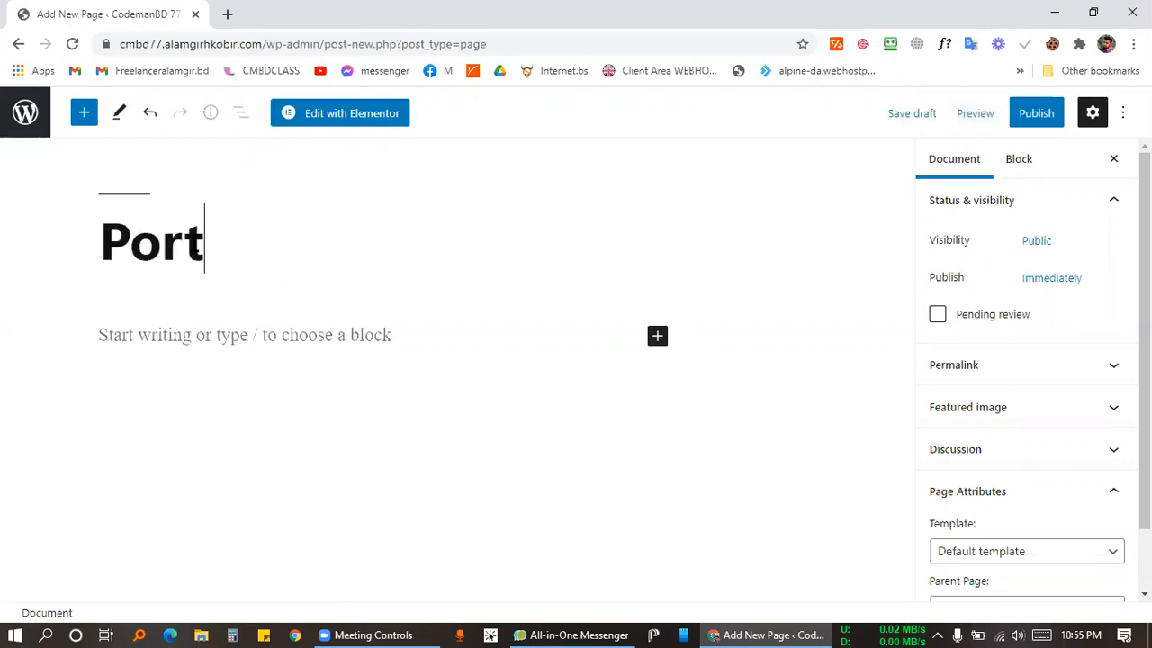
type("folio")
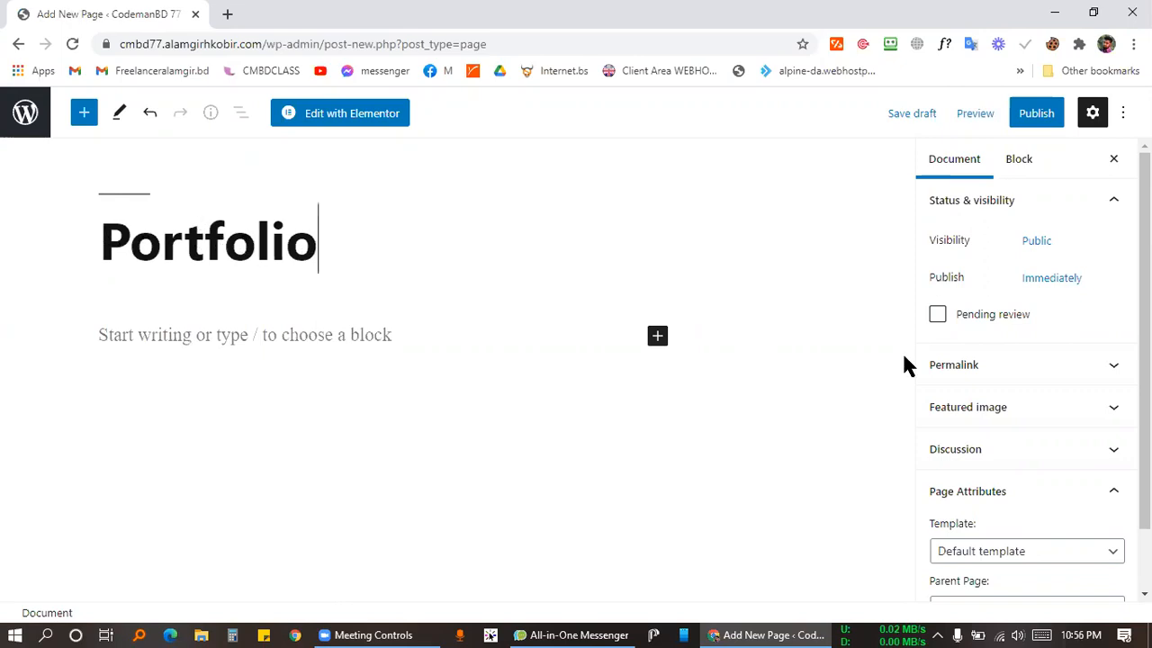
scroll(990, 491, "down", 1)
left_click(1004, 486)
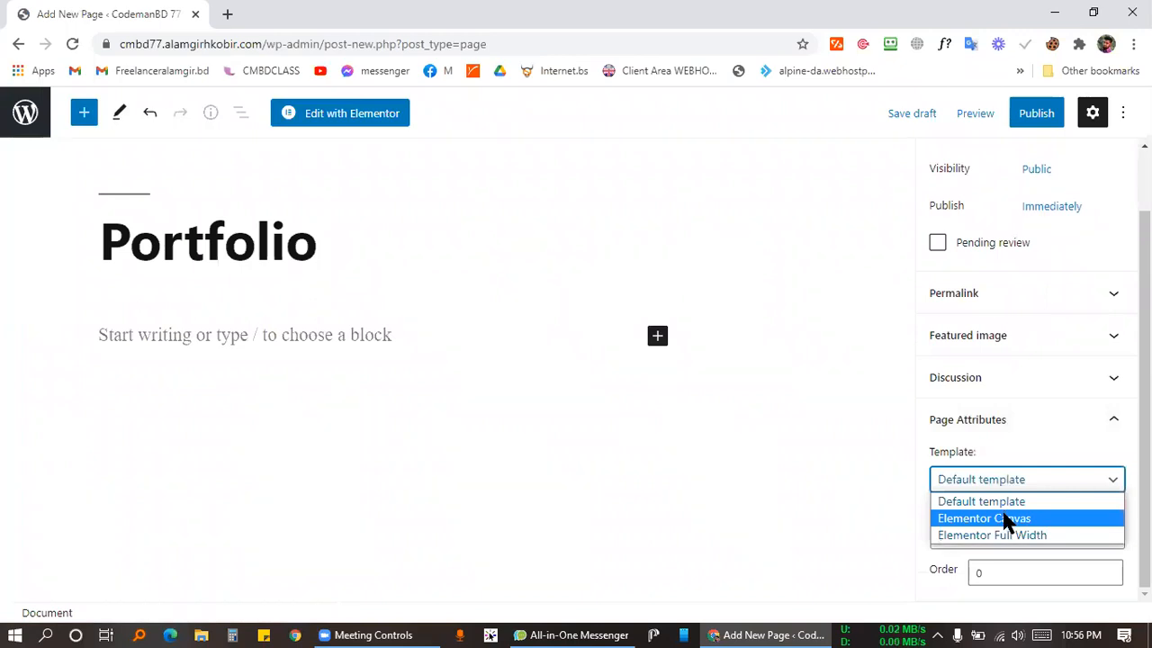
left_click(1006, 519)
left_click(1042, 115)
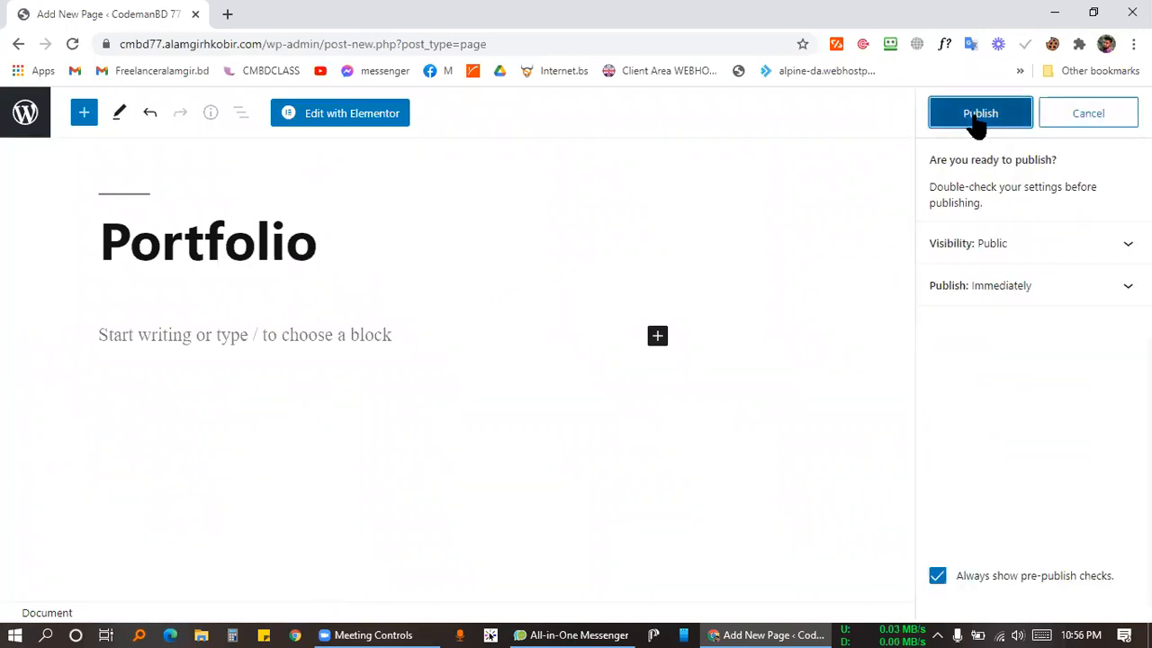
left_click(975, 119)
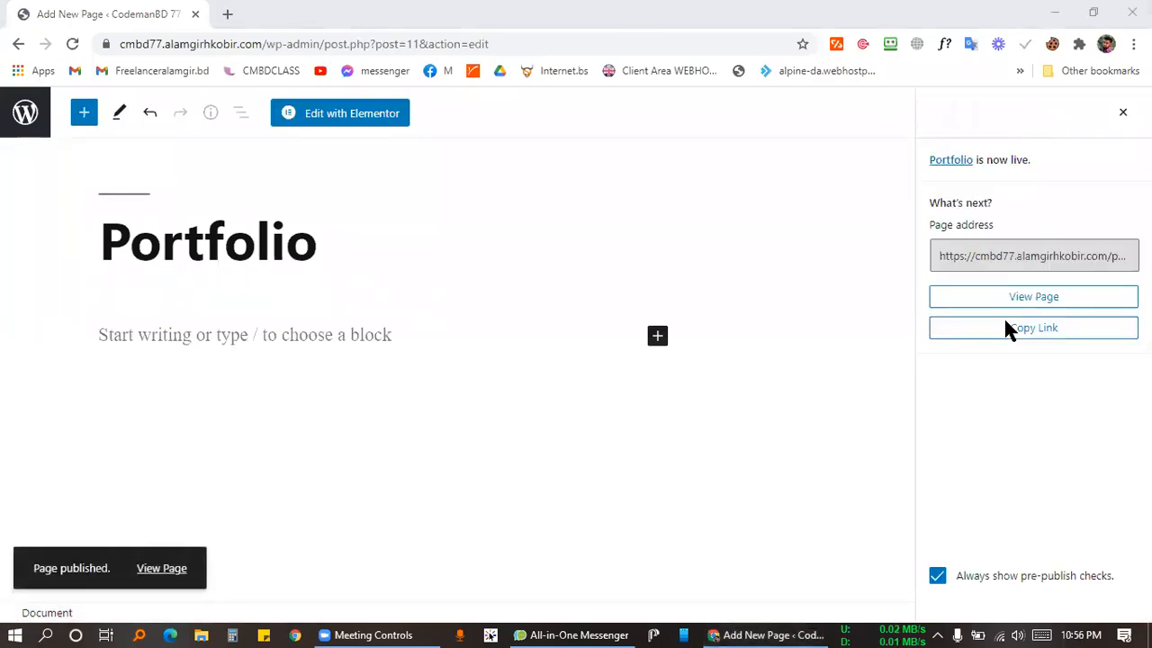
left_click(13, 114)
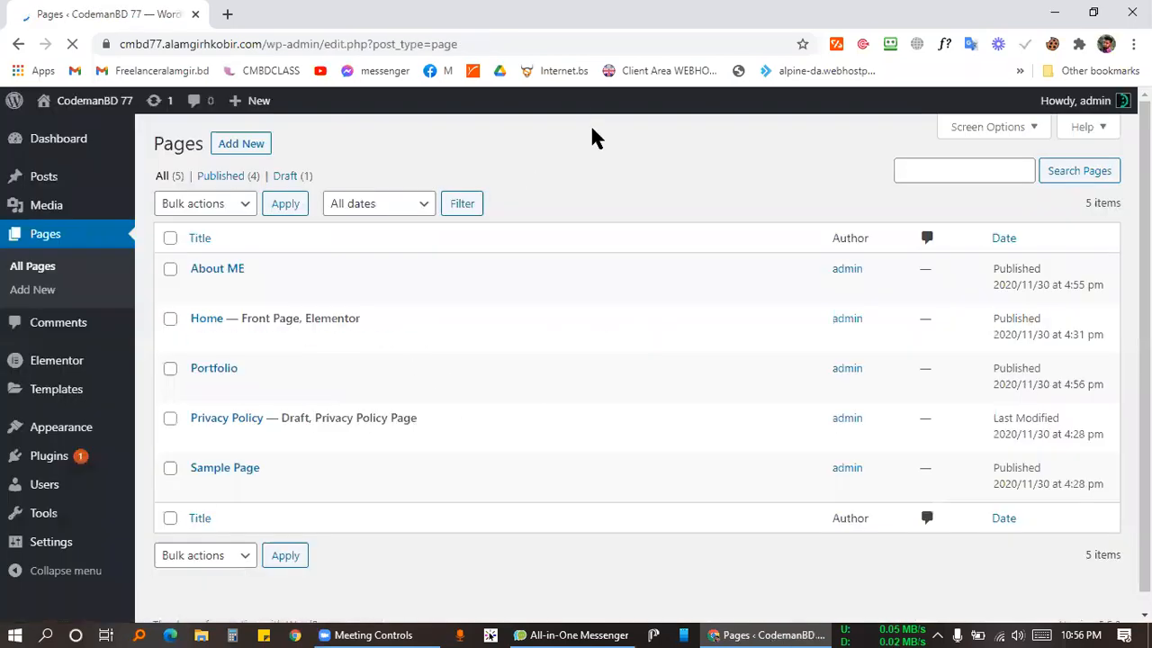
Add a page titled 'Contact' using the Elementor Canvas template and publish it.
left_click(232, 147)
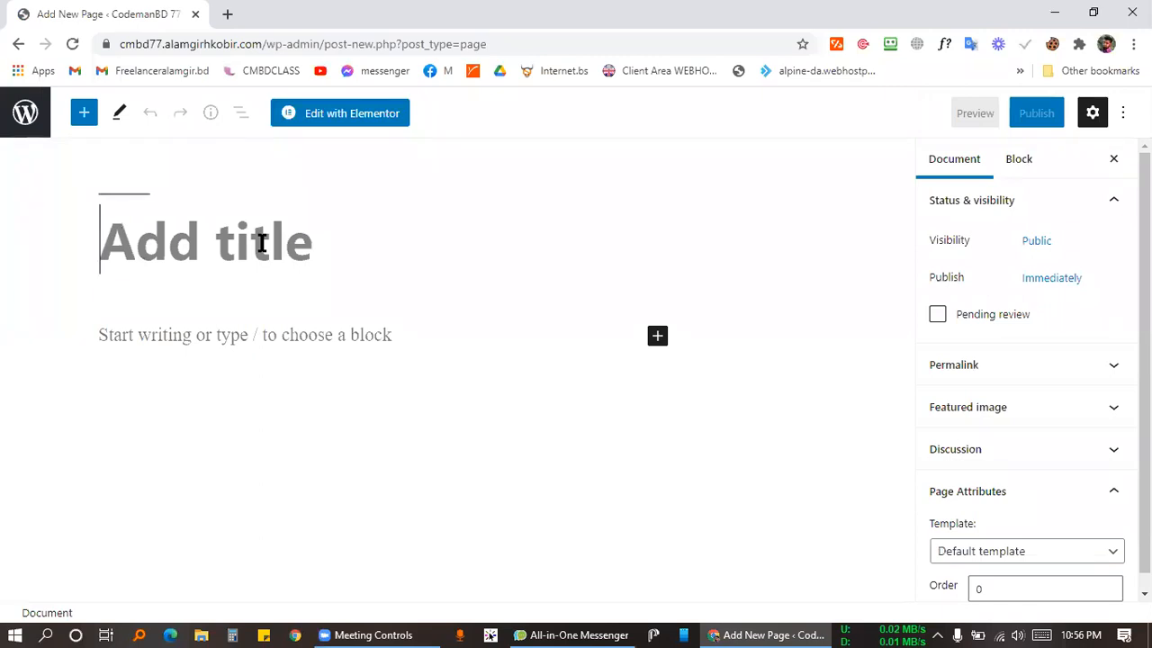
type("Contact ")
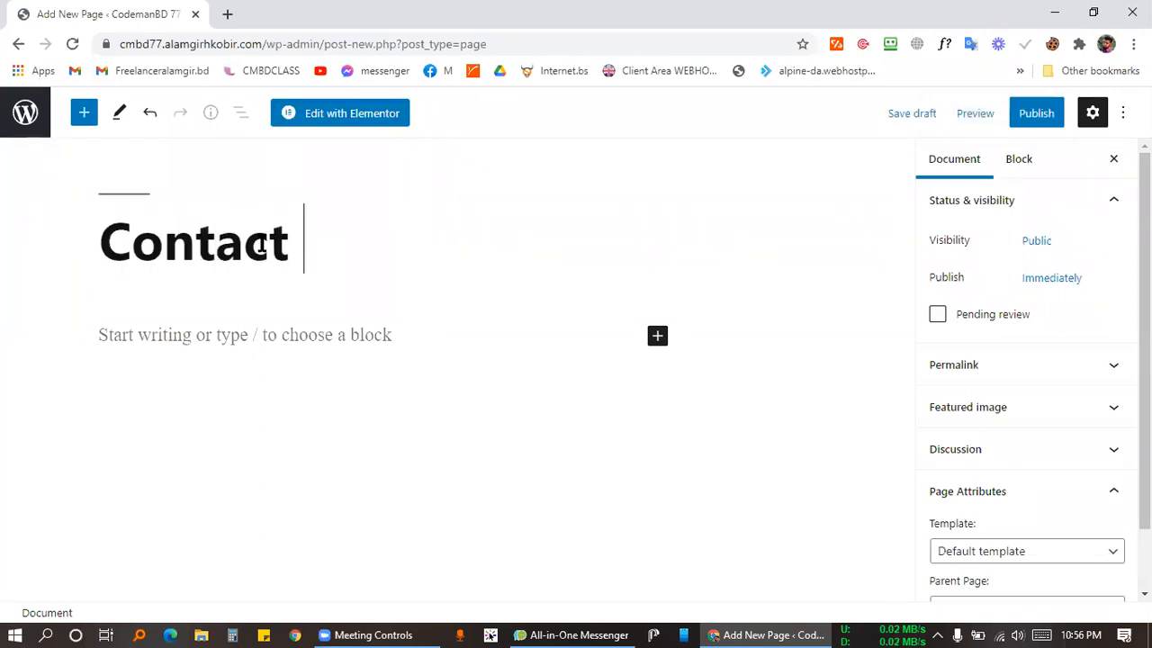
type("ME")
key("BackSpace")
key("BackSpace")
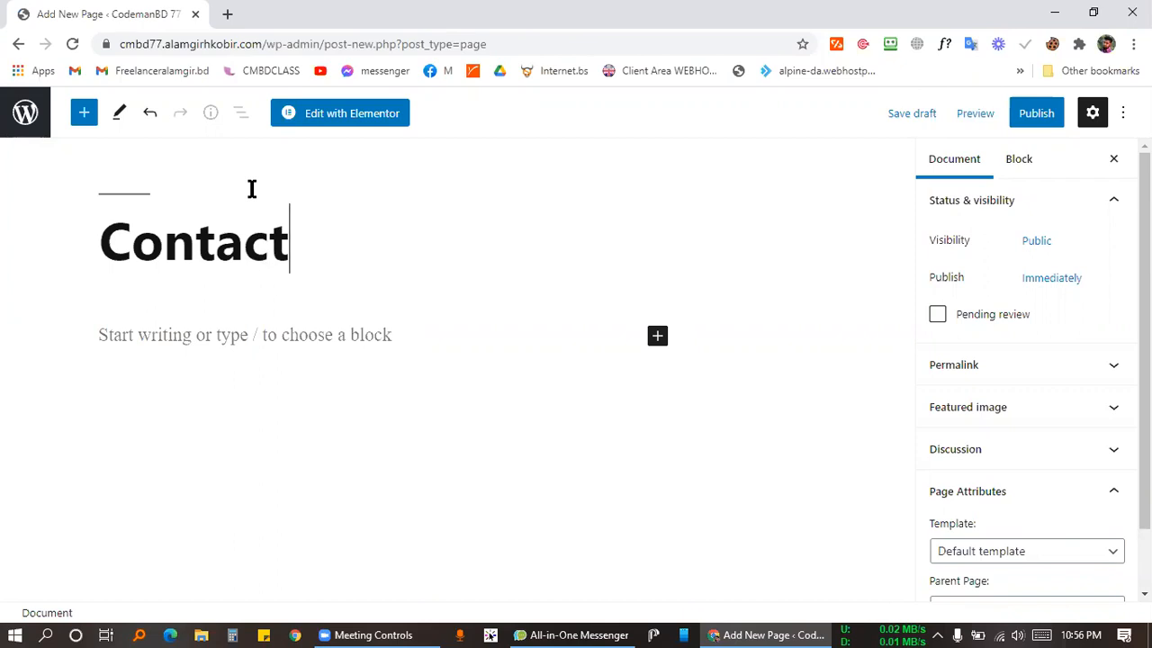
scroll(993, 394, "down", 2)
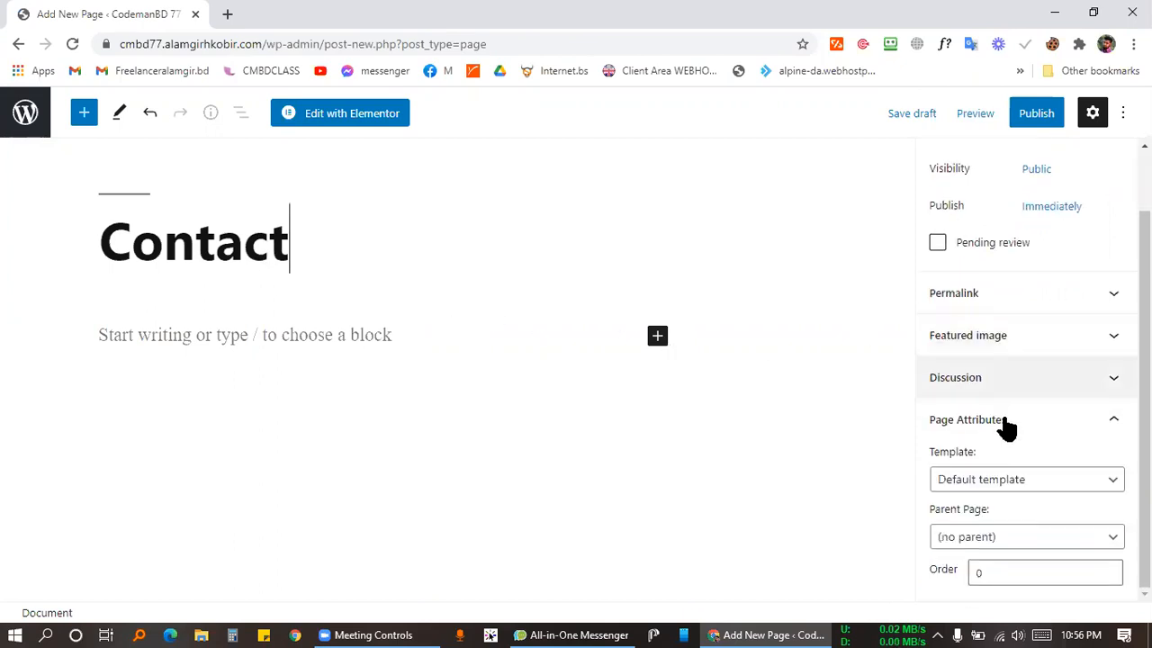
left_click(1006, 486)
left_click(997, 518)
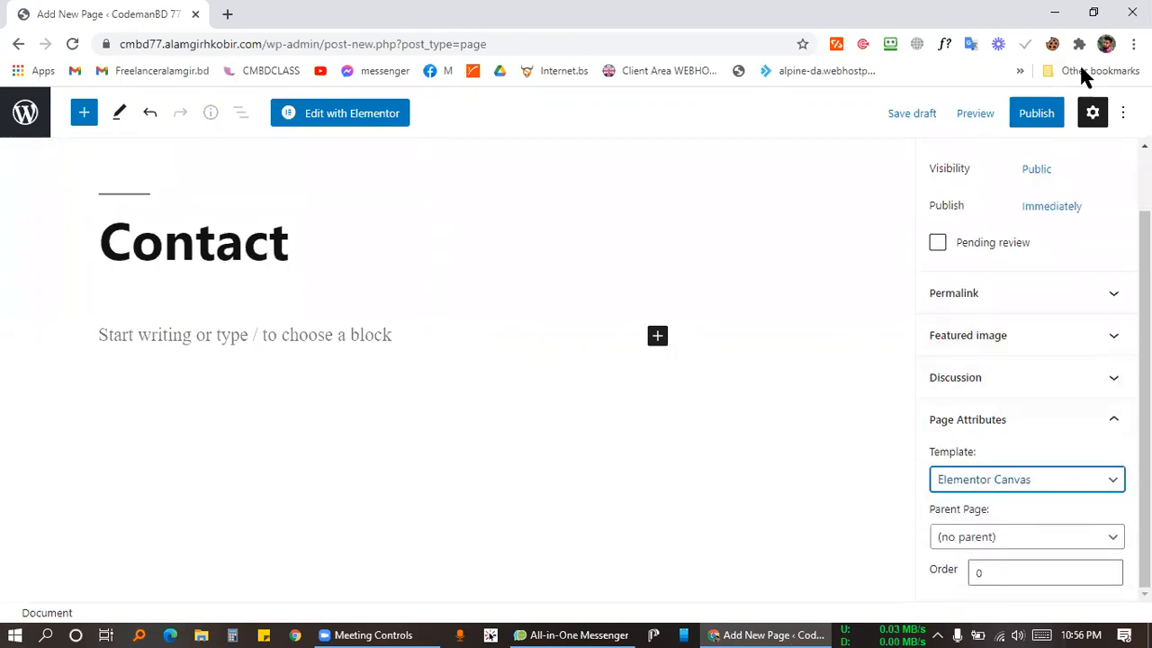
left_click(1033, 119)
left_click(996, 116)
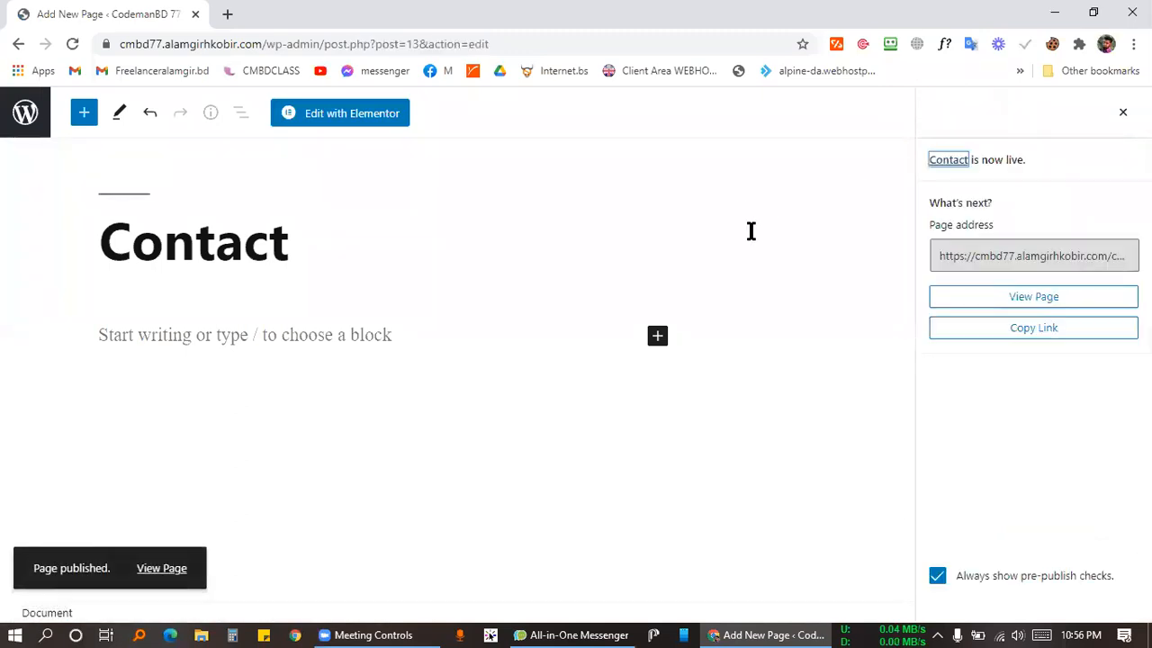
left_click(25, 112)
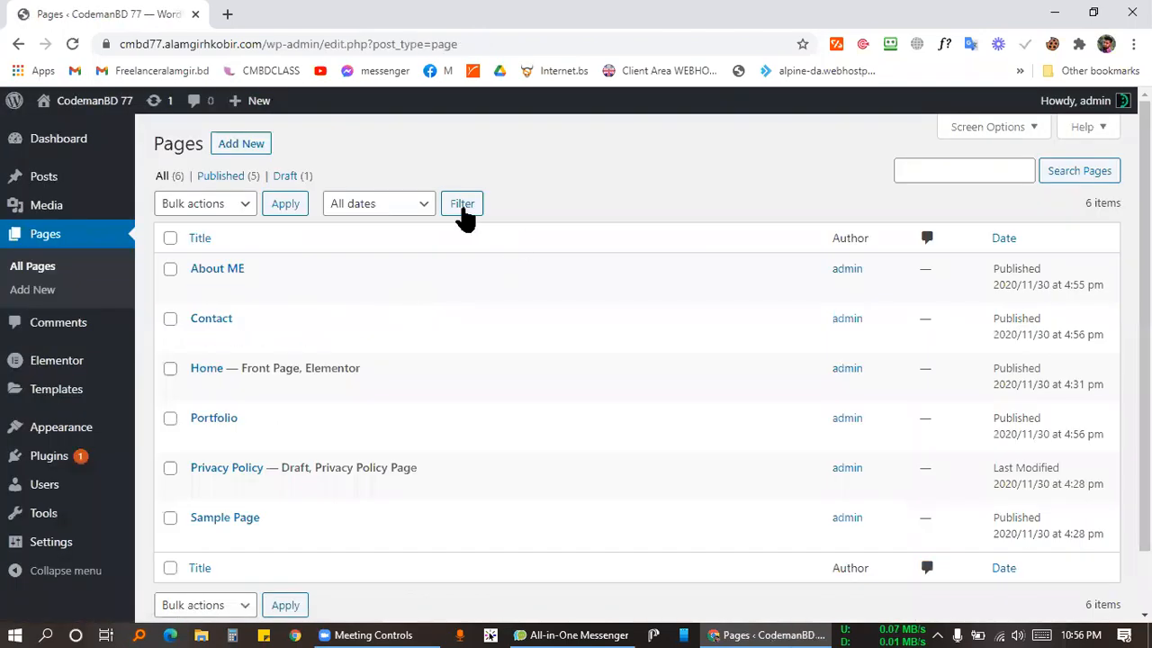
Move Sample Page to the Trash.
scroll(344, 387, "down", 2)
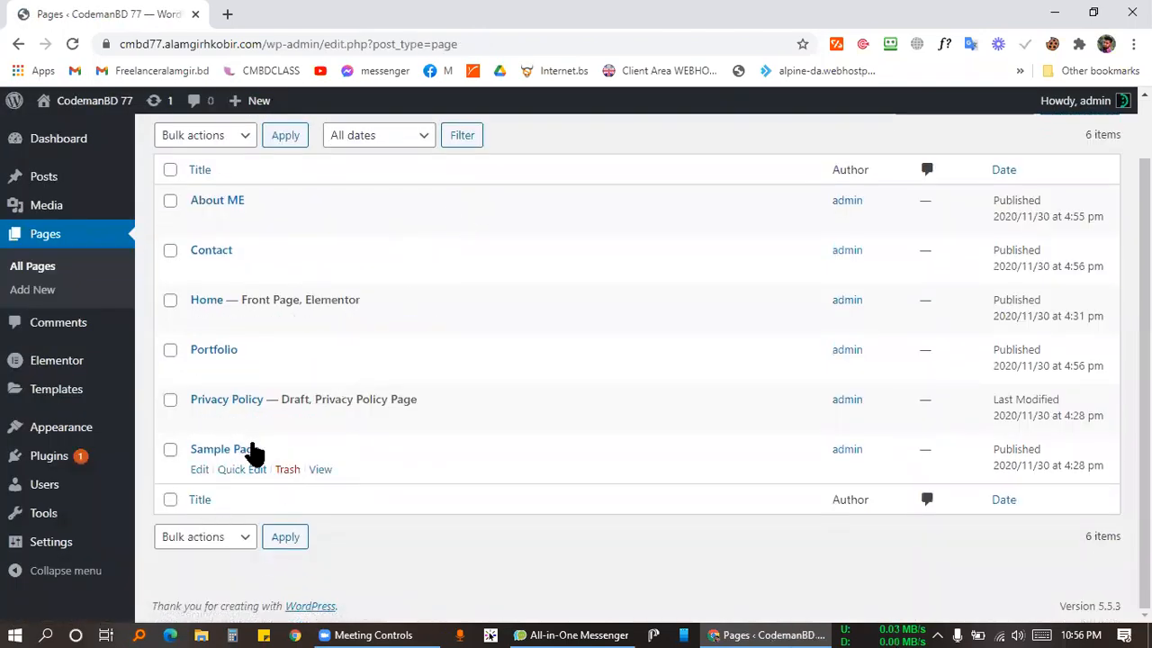
left_click(286, 472)
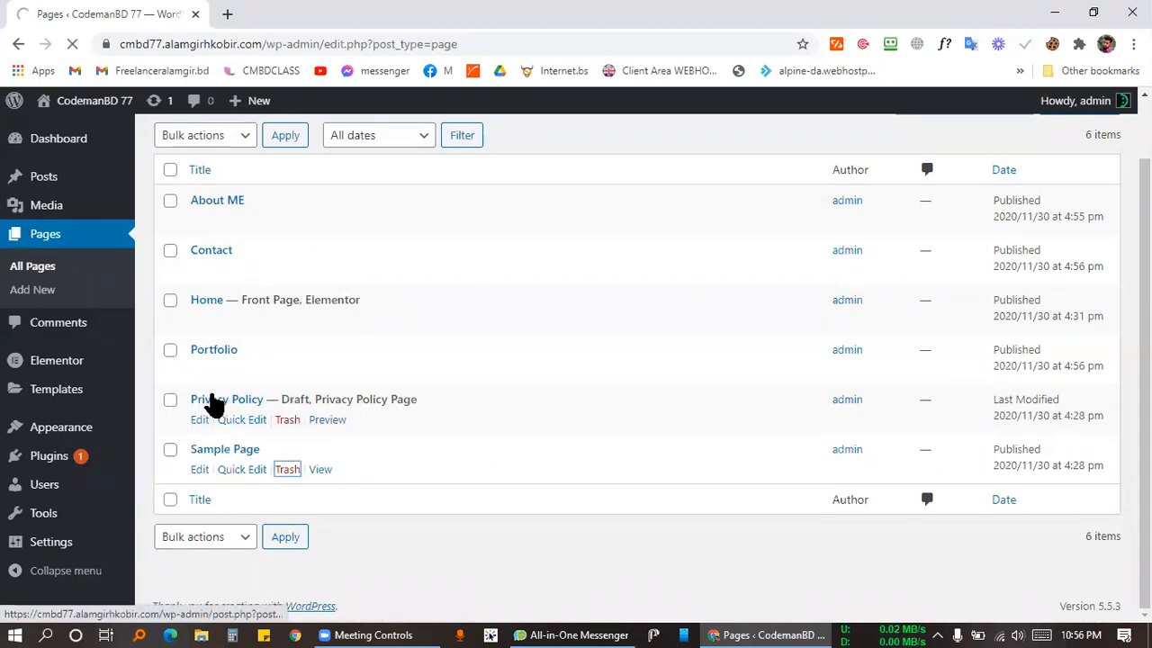
scroll(272, 414, "down", 2)
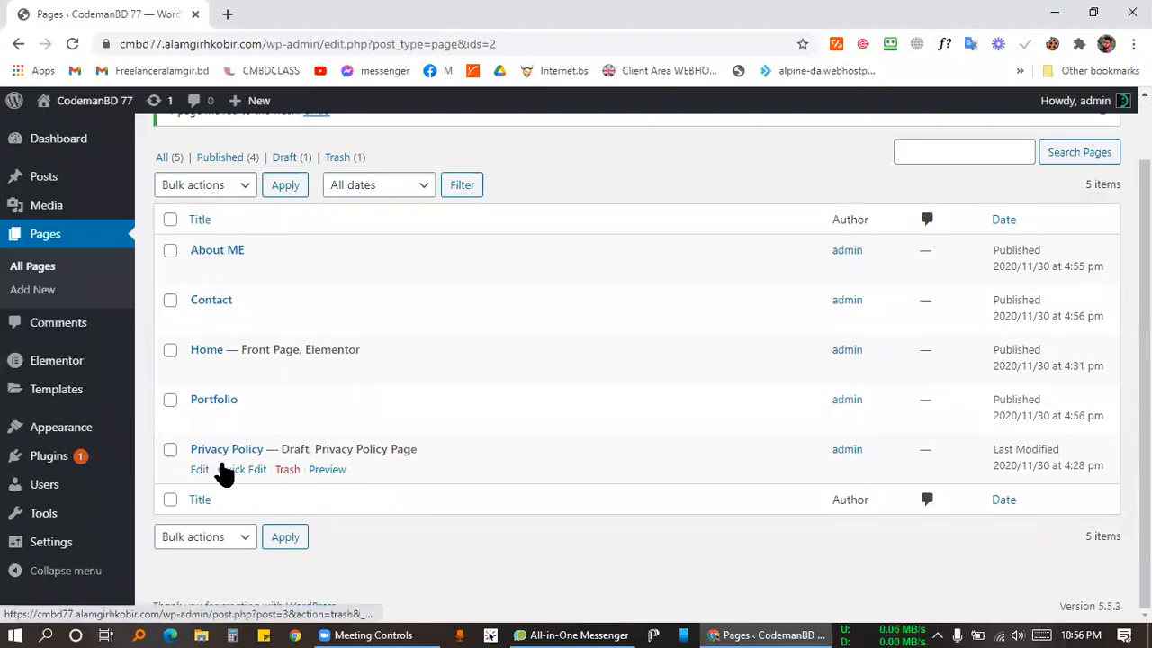
Preview Privacy Policy in a new tab, close it, and move the page to the Trash.
right_click(326, 471)
left_click(471, 247)
left_click(342, 12)
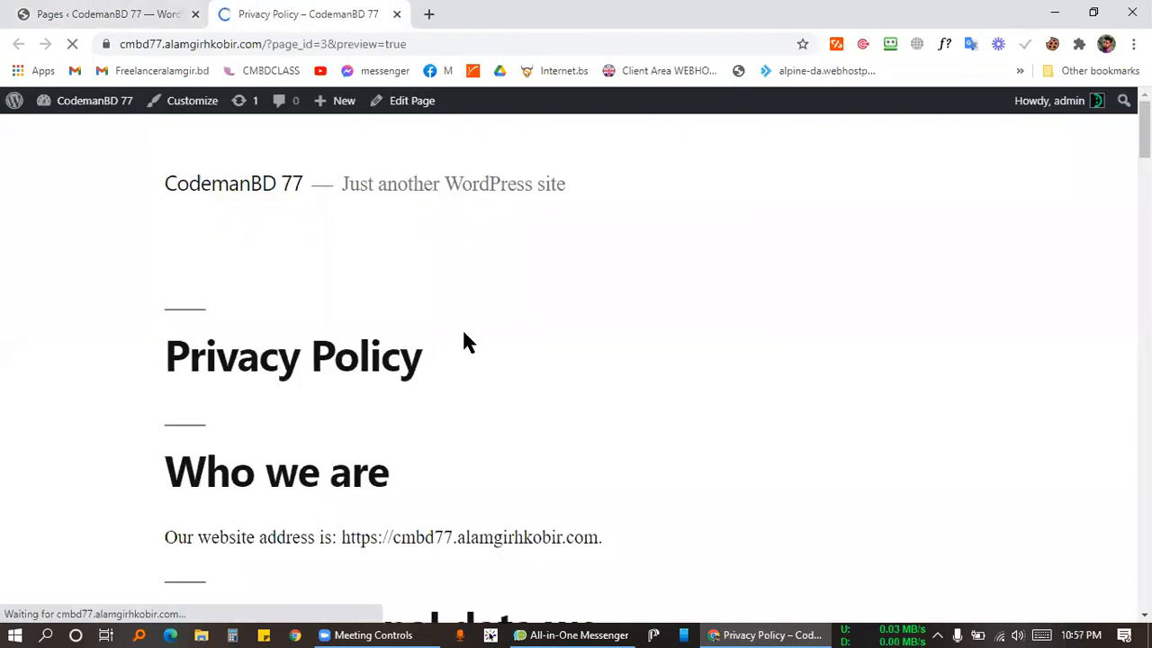
scroll(464, 340, "down", 20)
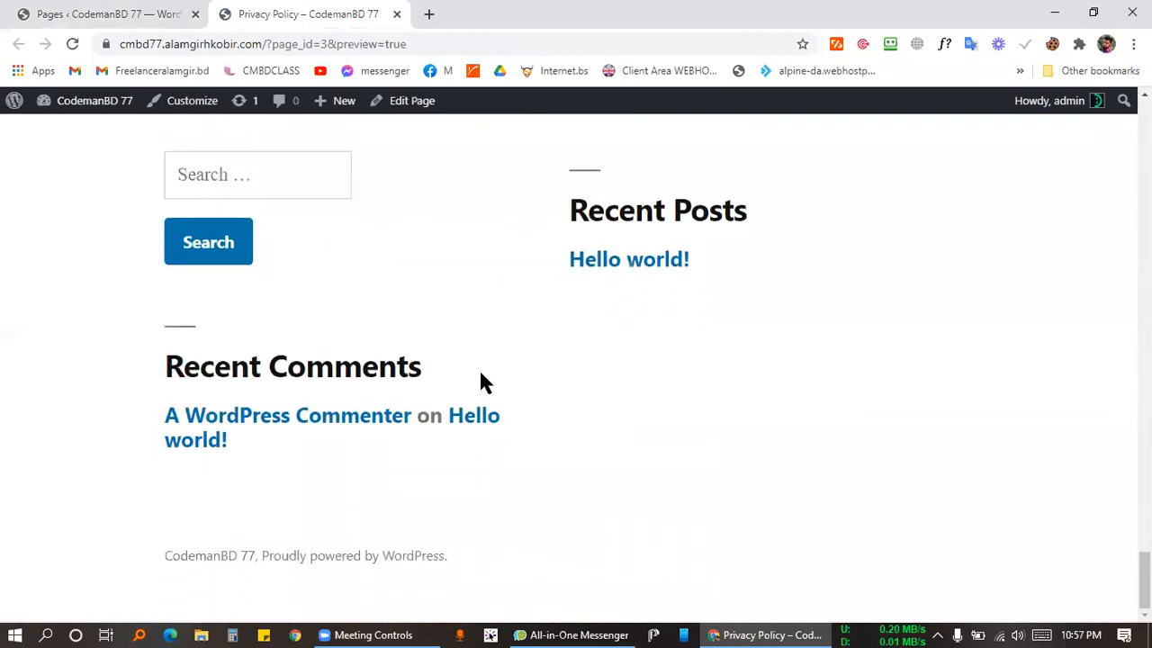
scroll(282, 329, "up", 20)
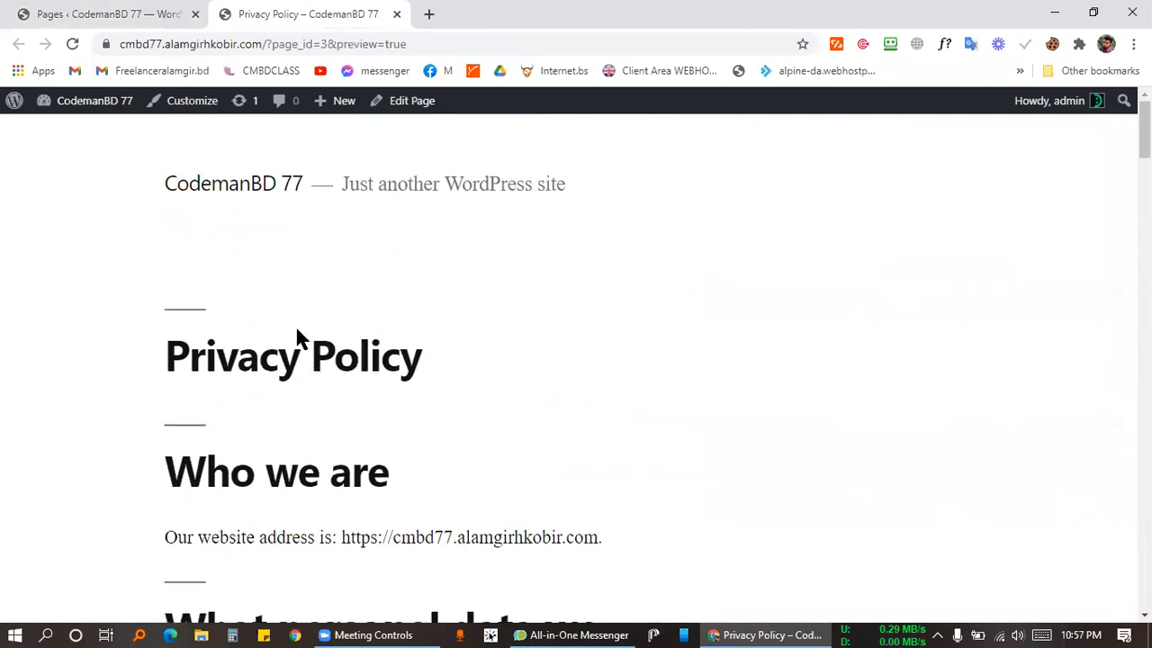
left_click(397, 15)
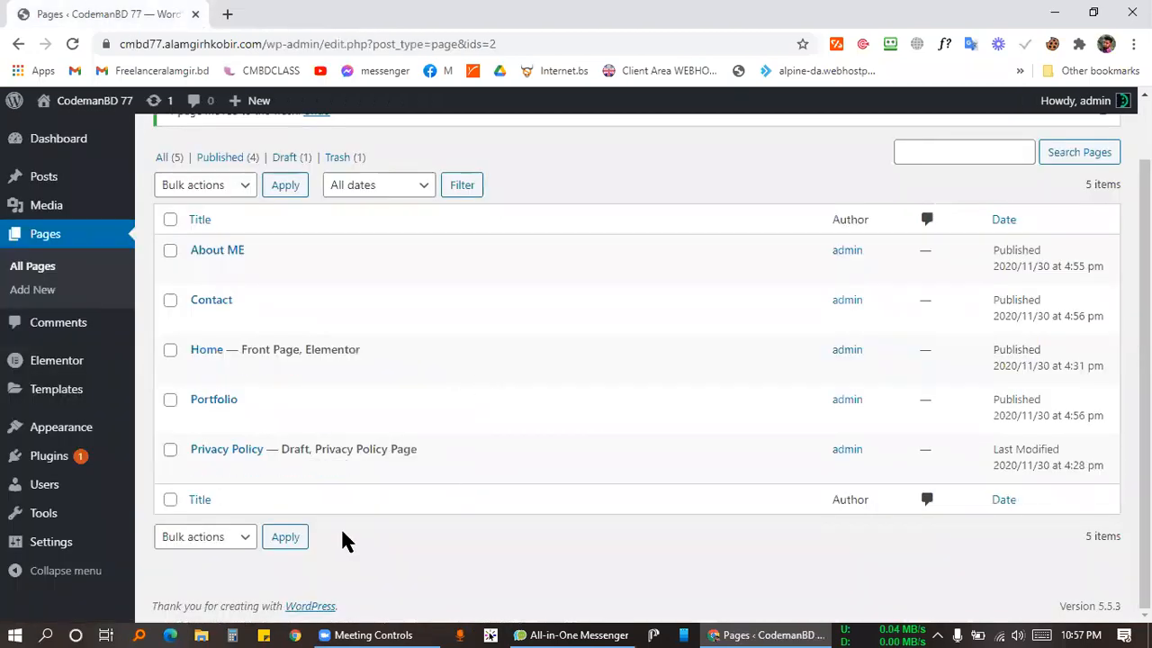
left_click(284, 469)
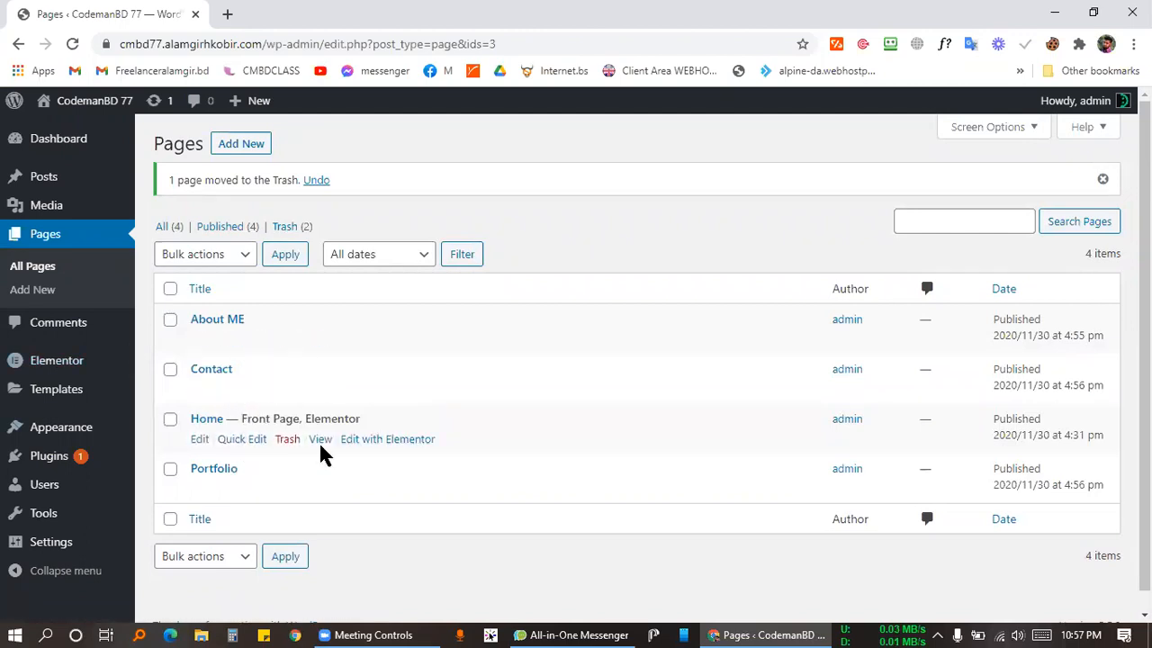
left_click(225, 17)
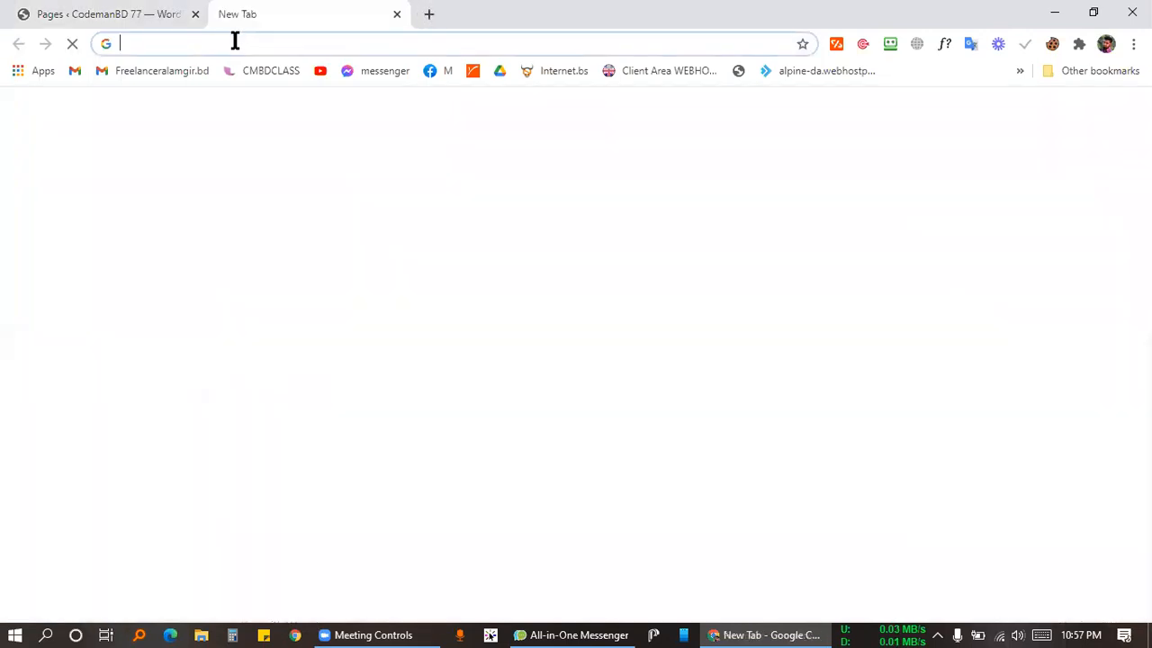
Search Google for 'portfolio wordpress website'.
type("p")
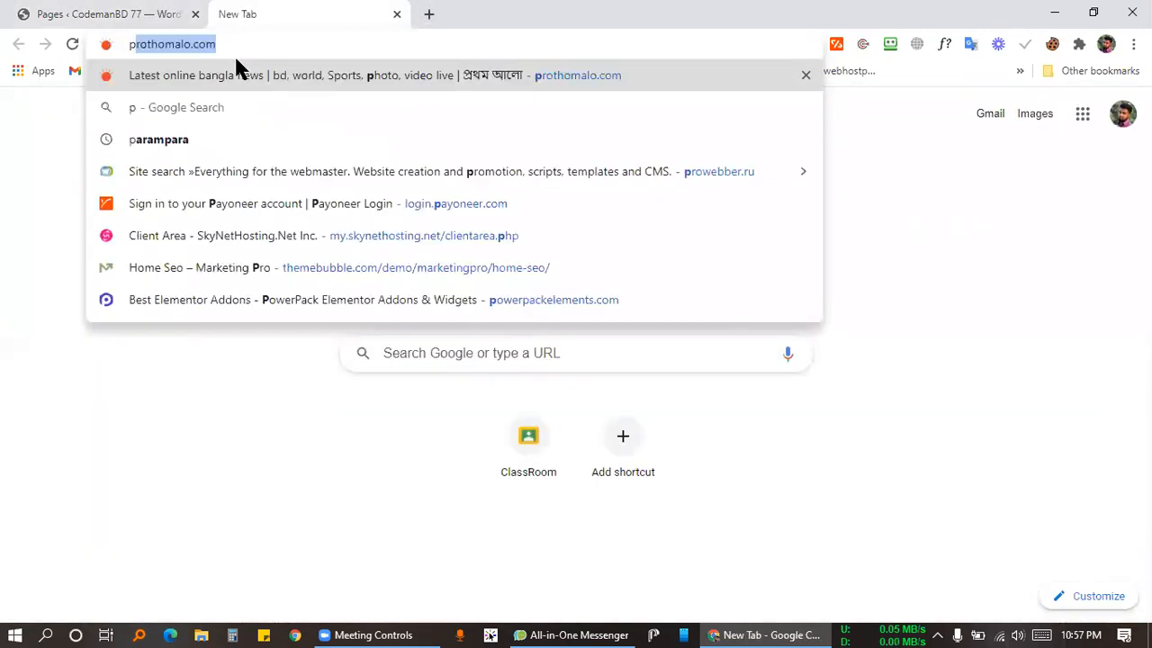
type("ort")
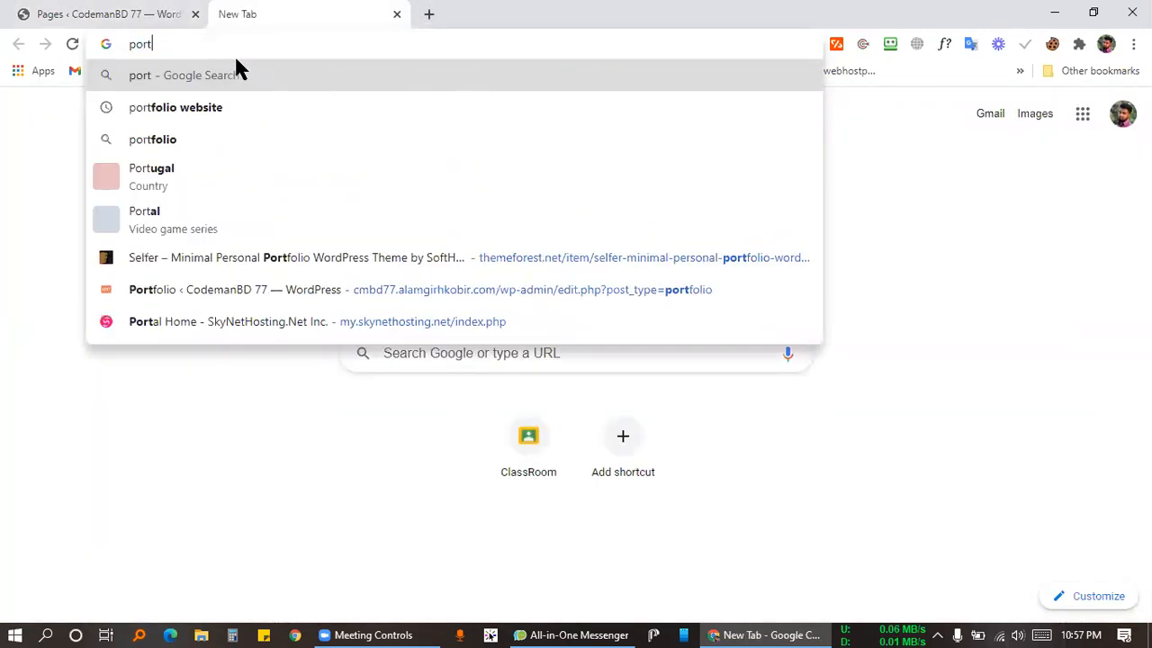
type("folio")
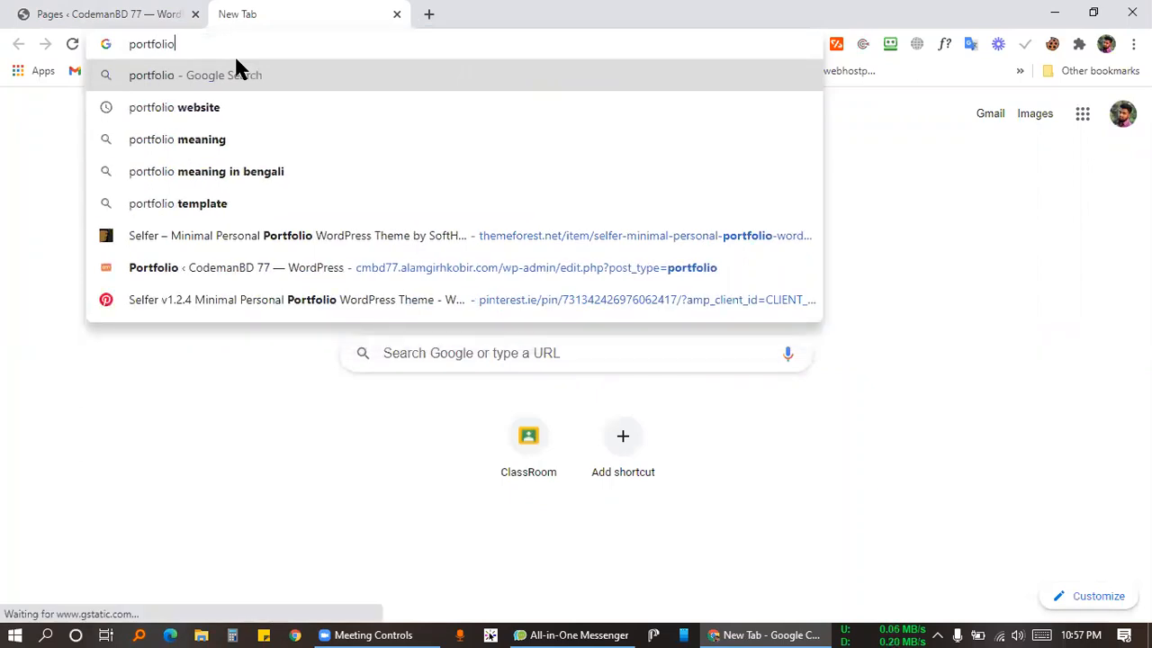
key("Return")
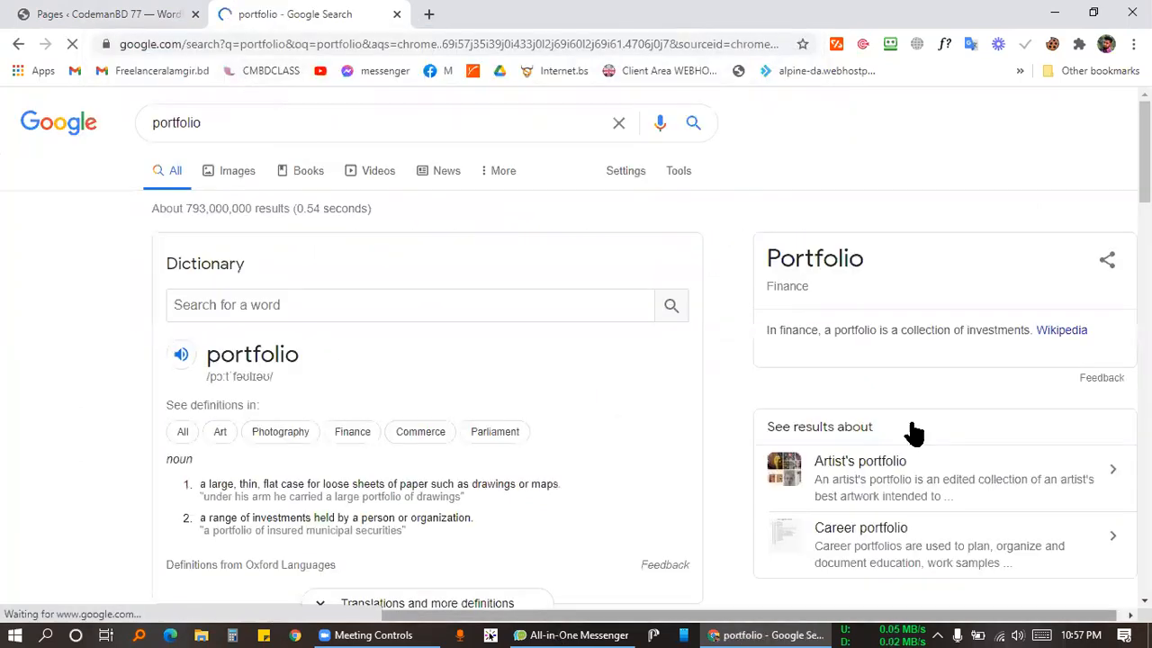
left_click(455, 125)
type("wo")
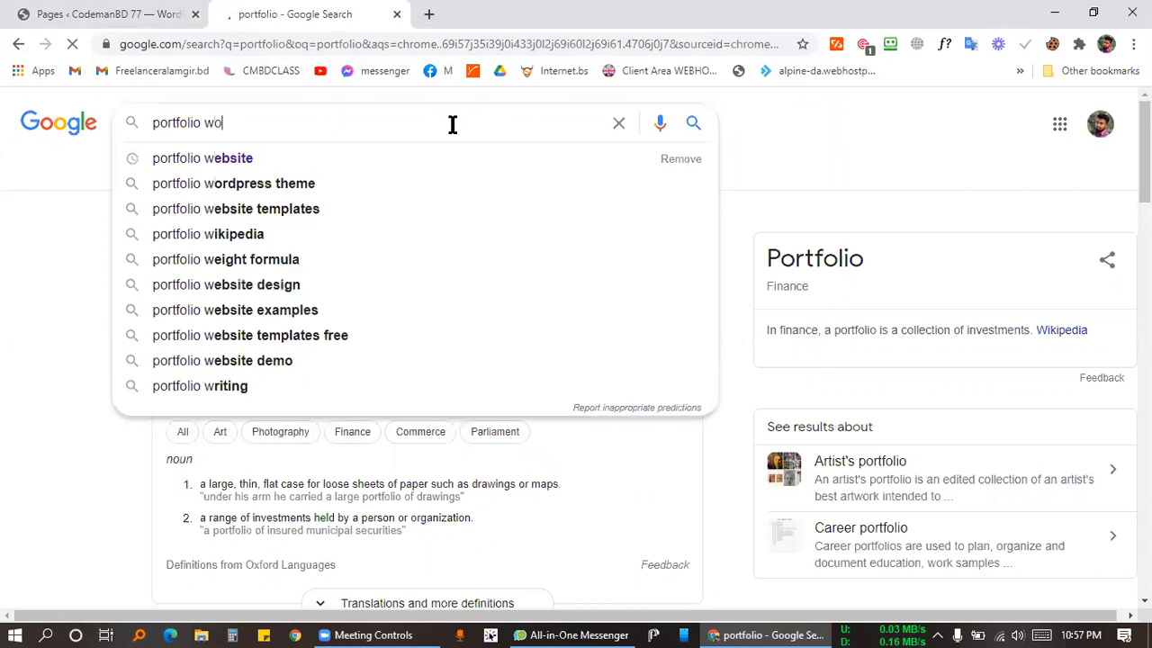
type("rdpress we")
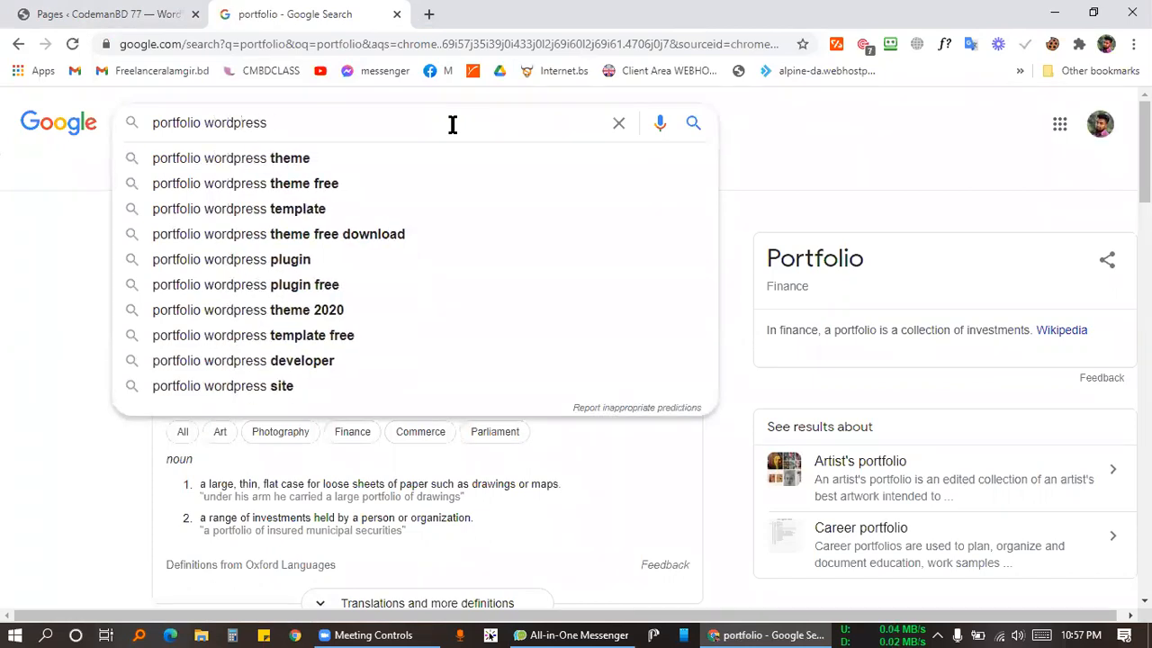
key("BackSpace")
key("BackSpace")
type("erbsite")
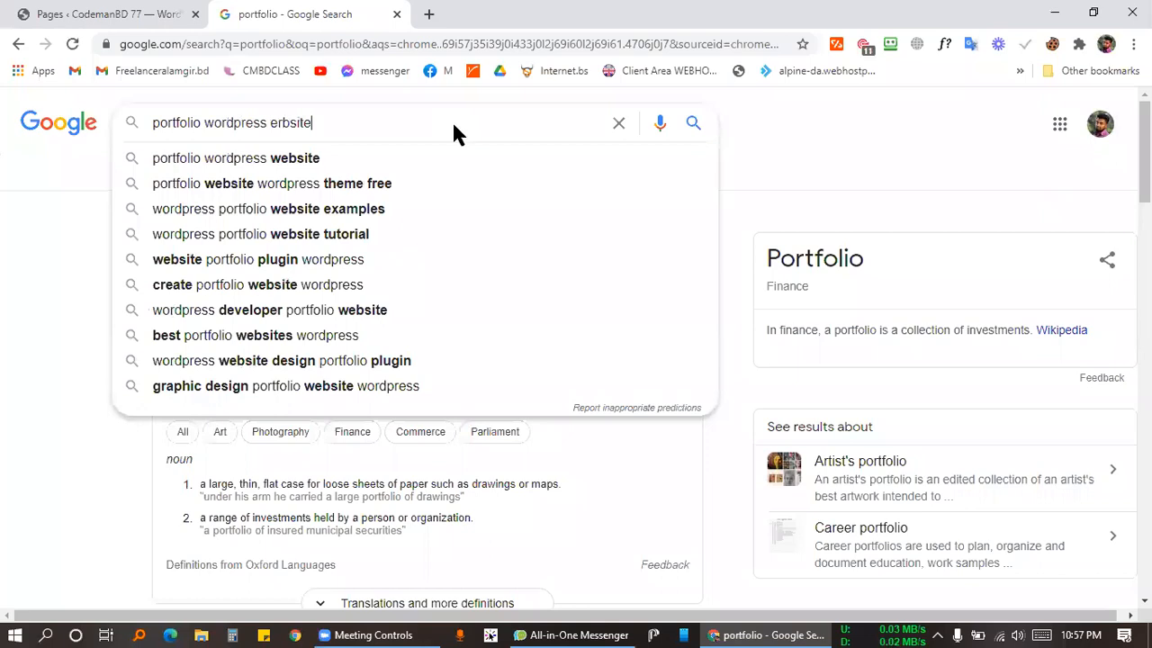
key("Return")
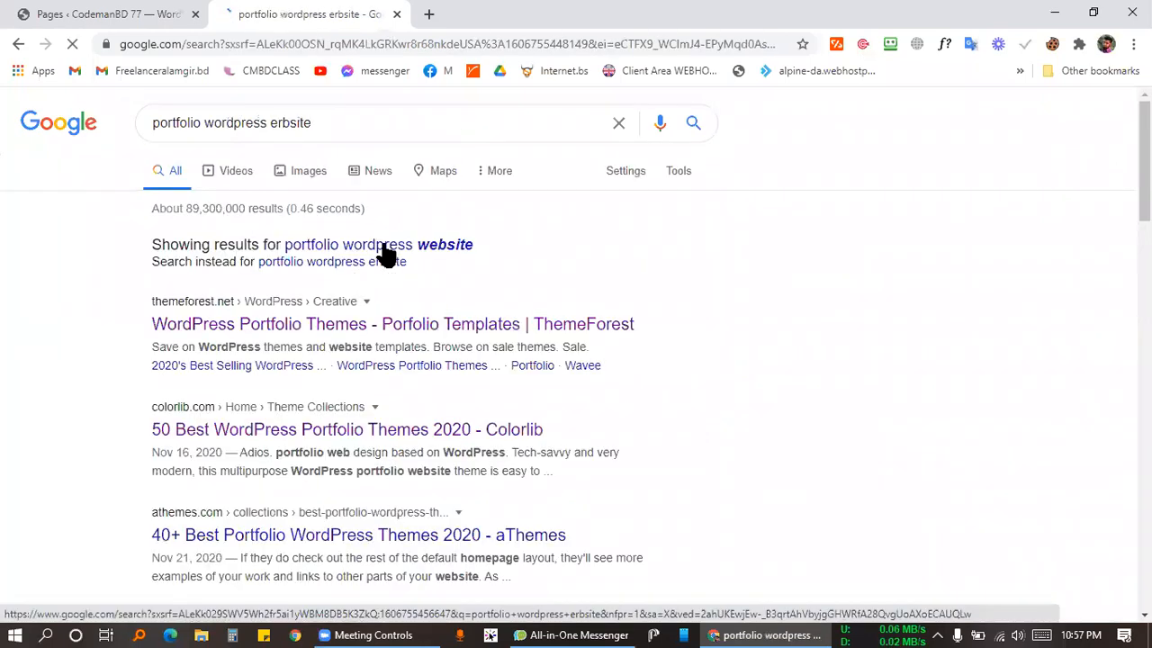
Open the Colorlib '50 Best WordPress Portfolio Themes 2020' result.
scroll(288, 306, "down", 4)
scroll(270, 320, "up", 4)
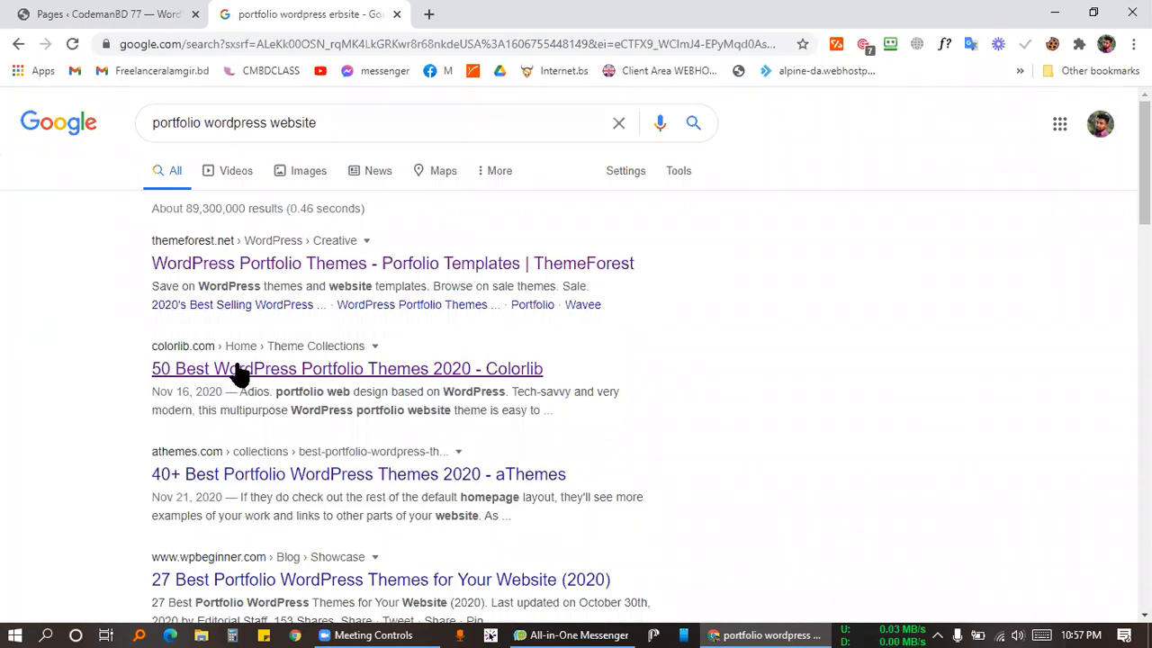
left_click(239, 370)
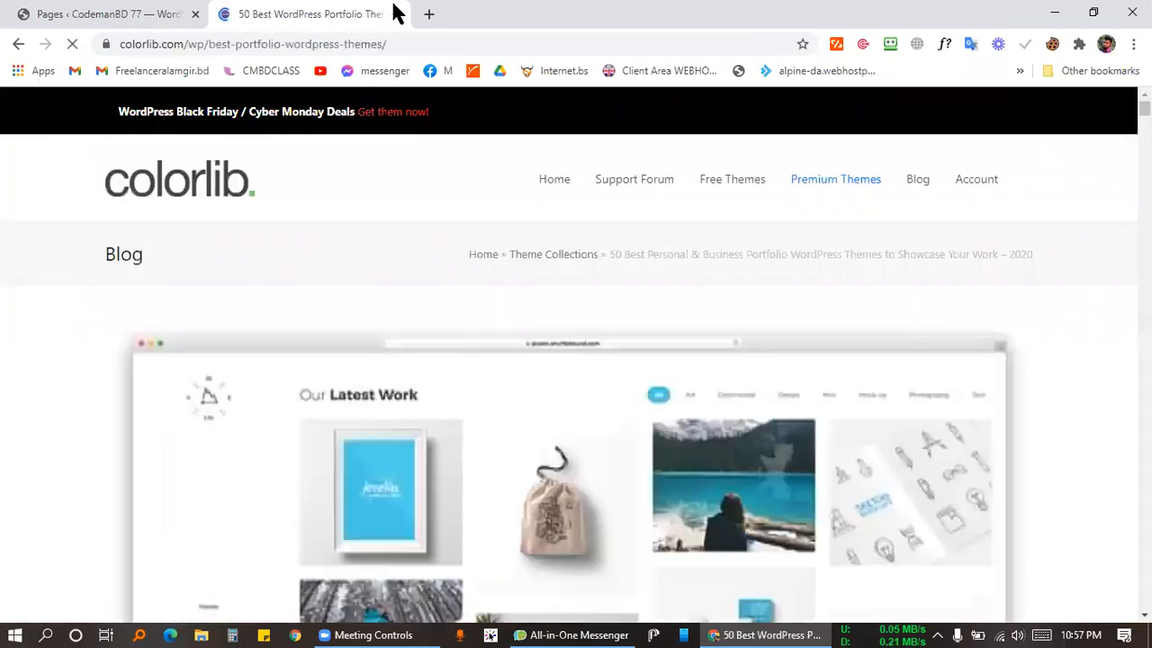
Scroll the Colorlib list and open the Oshine theme's live demo in a new tab.
scroll(385, 128, "down", 5)
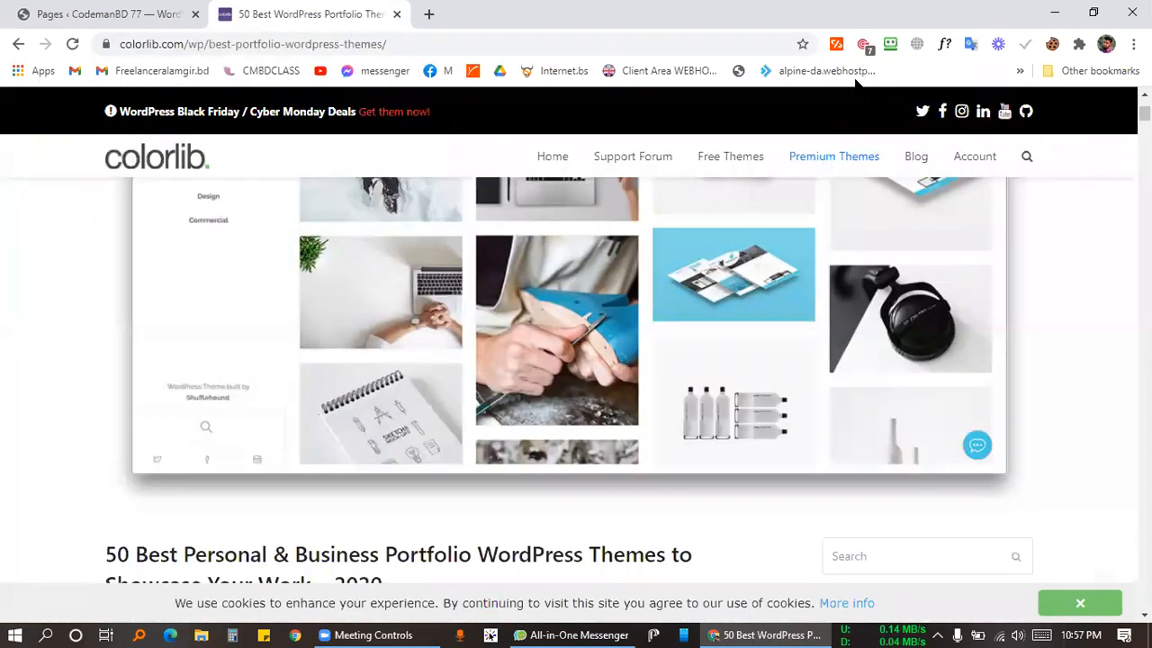
scroll(970, 284, "down", 5)
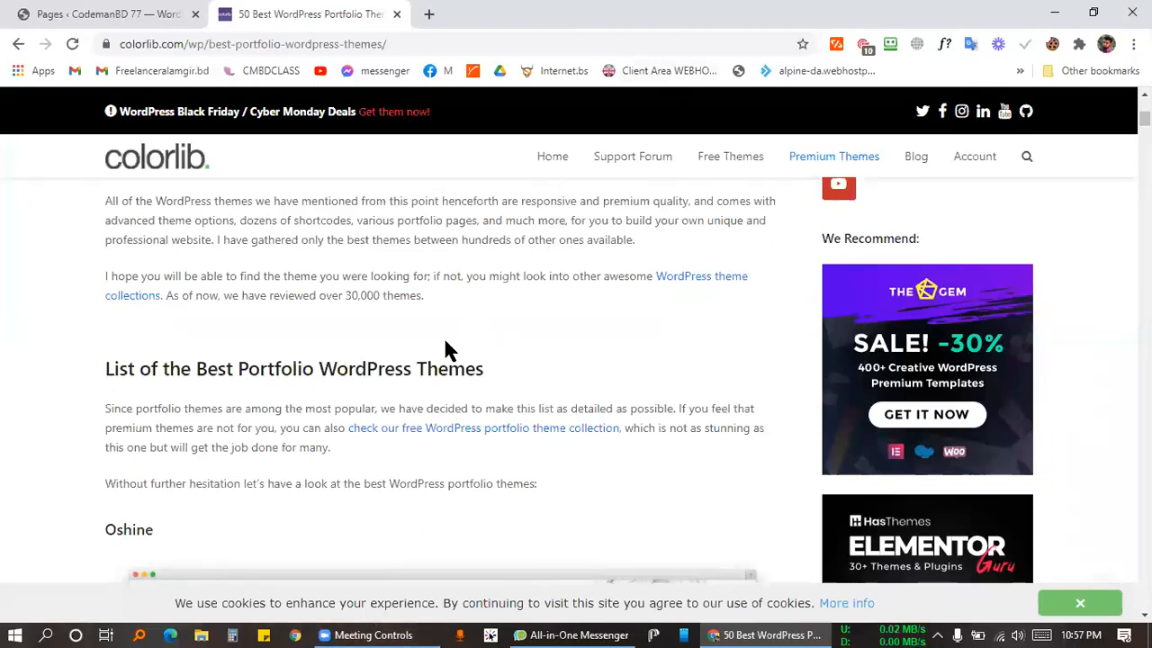
scroll(308, 314, "down", 13)
scroll(333, 396, "up", 4)
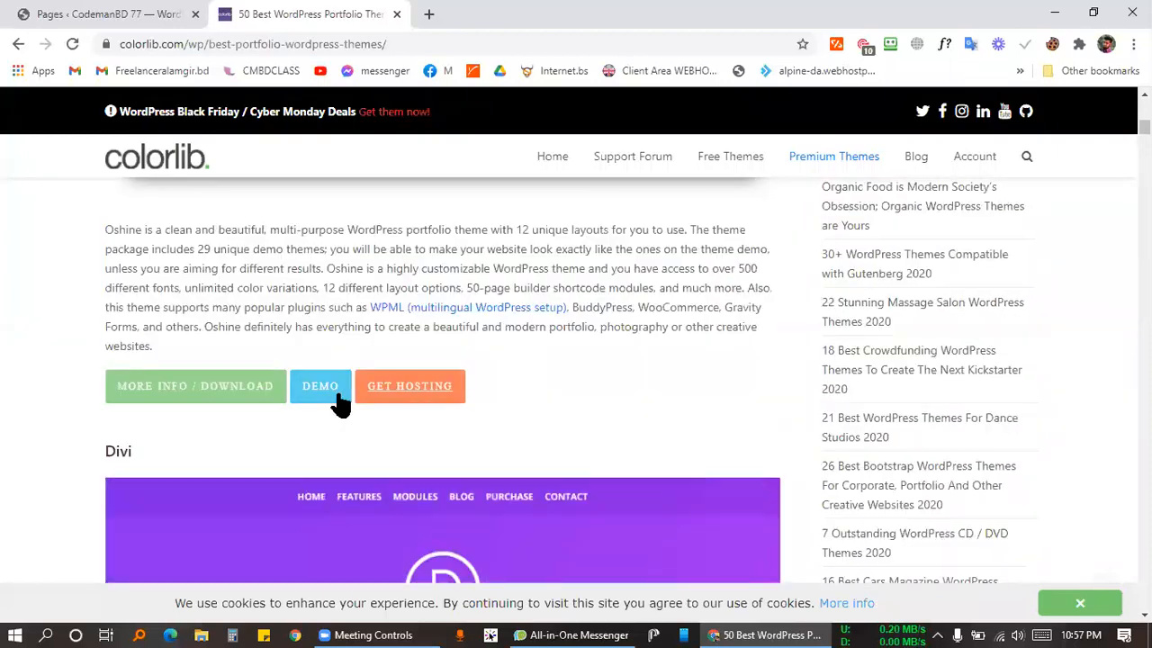
left_click(321, 398)
Back in Google, run the corrected query 'portfolio wordpress website', then switch to the Oshine demo.
left_click(315, 16)
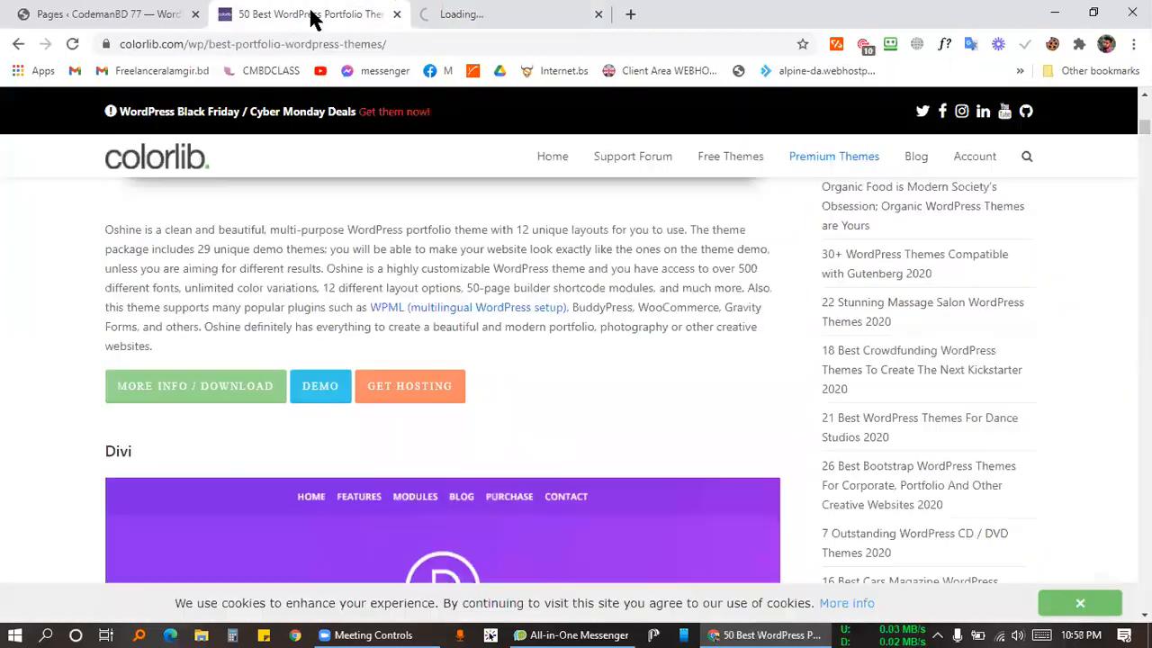
left_click(18, 43)
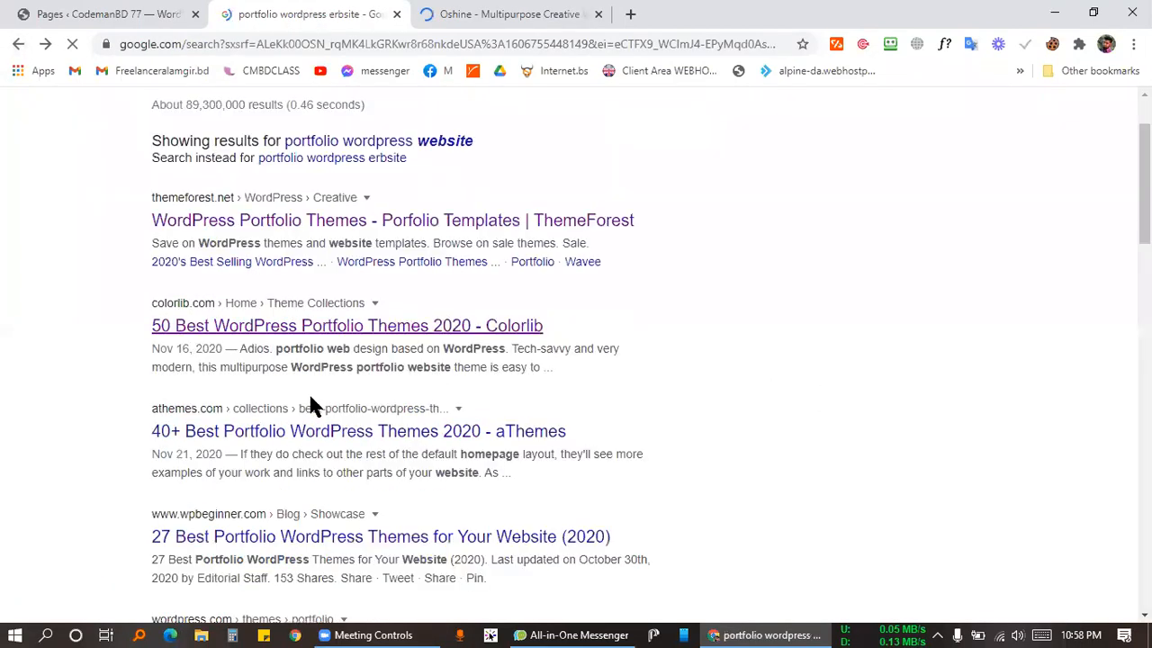
scroll(310, 405, "down", 1)
scroll(255, 376, "down", 2)
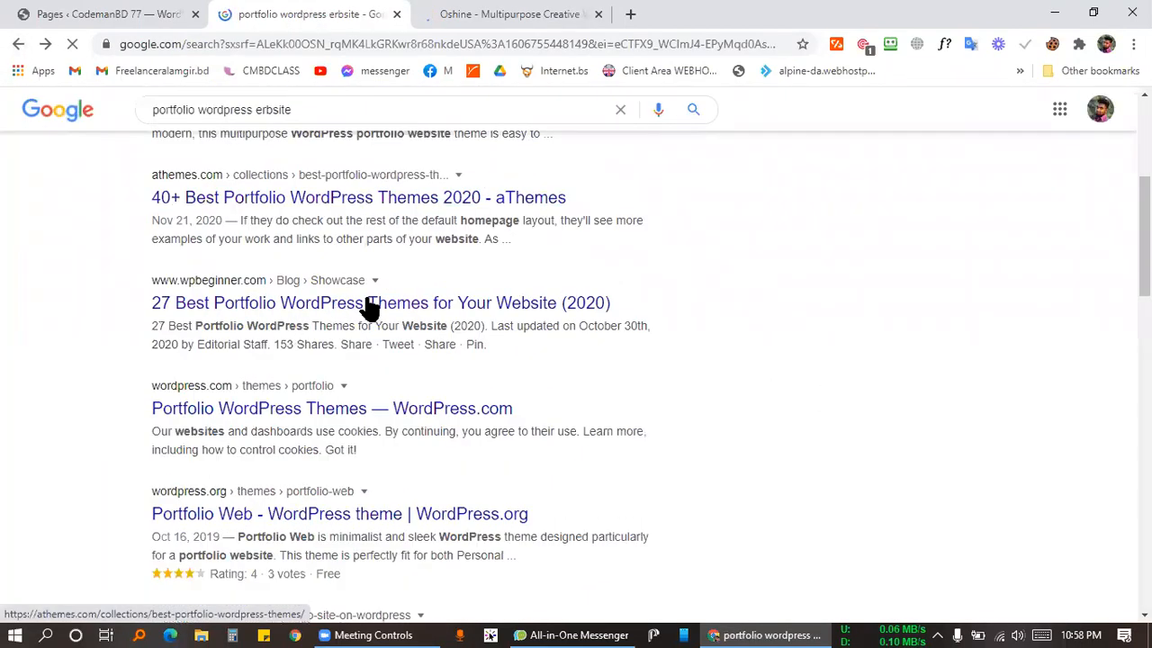
scroll(386, 373, "down", 2)
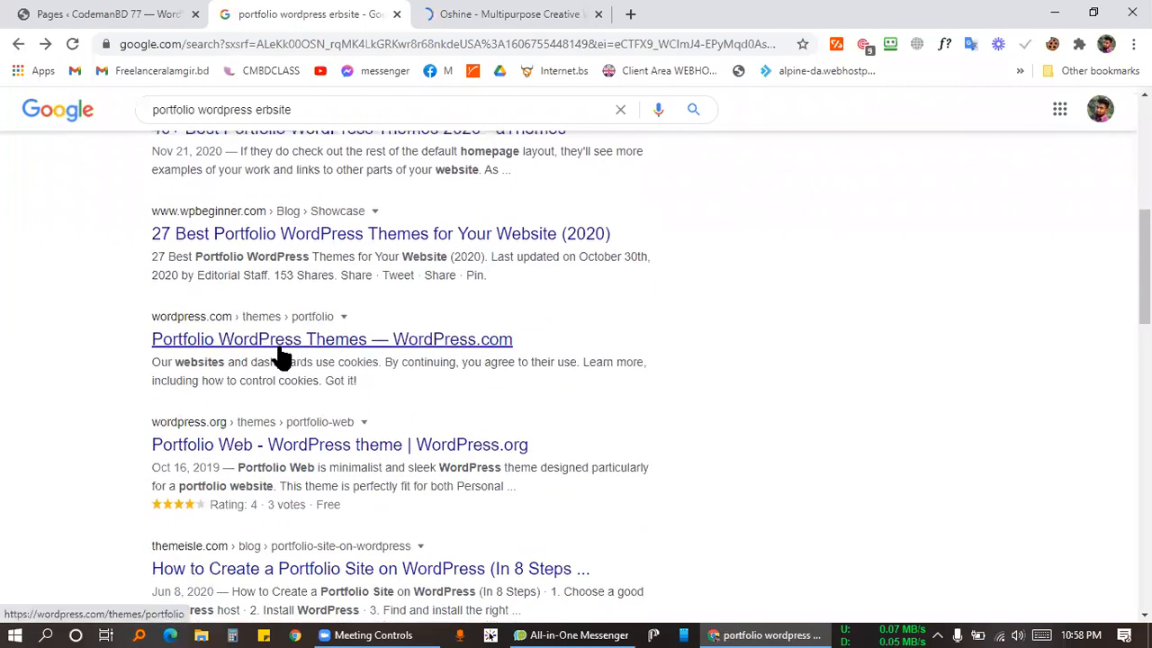
scroll(400, 310, "up", 6)
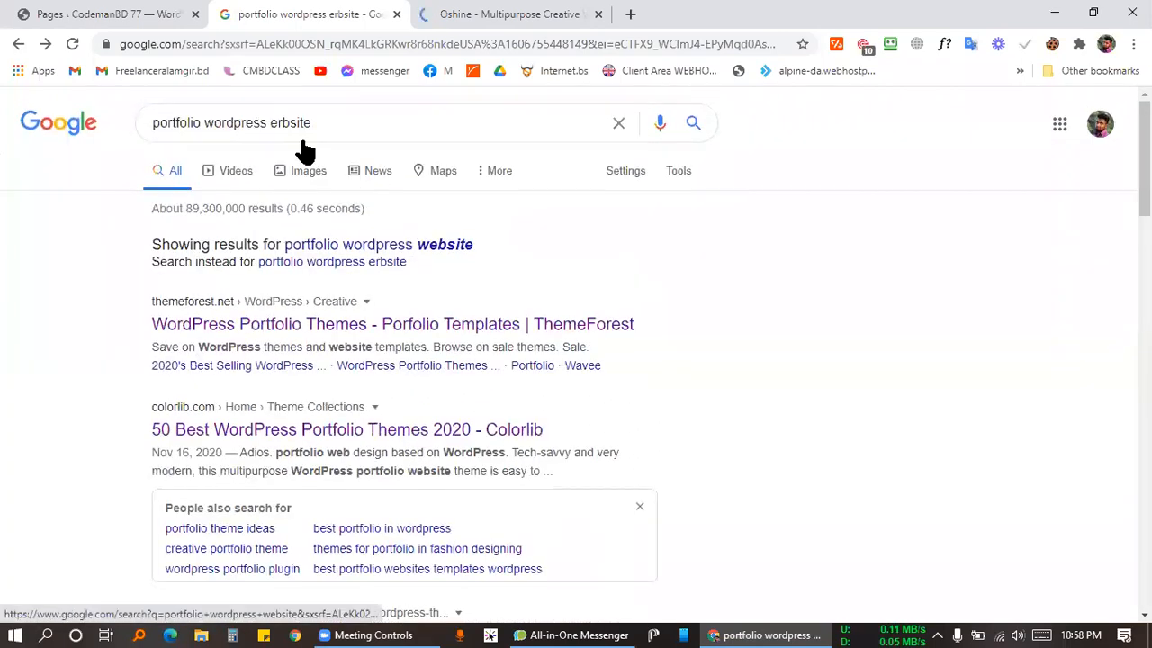
left_click(439, 246)
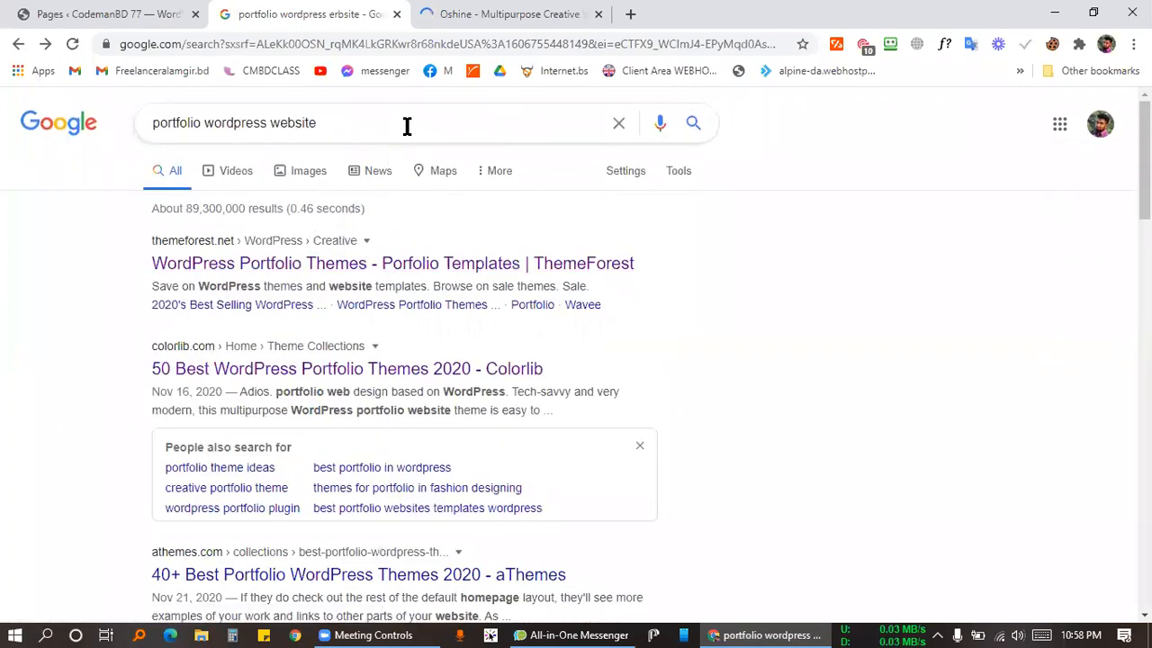
left_click(346, 117)
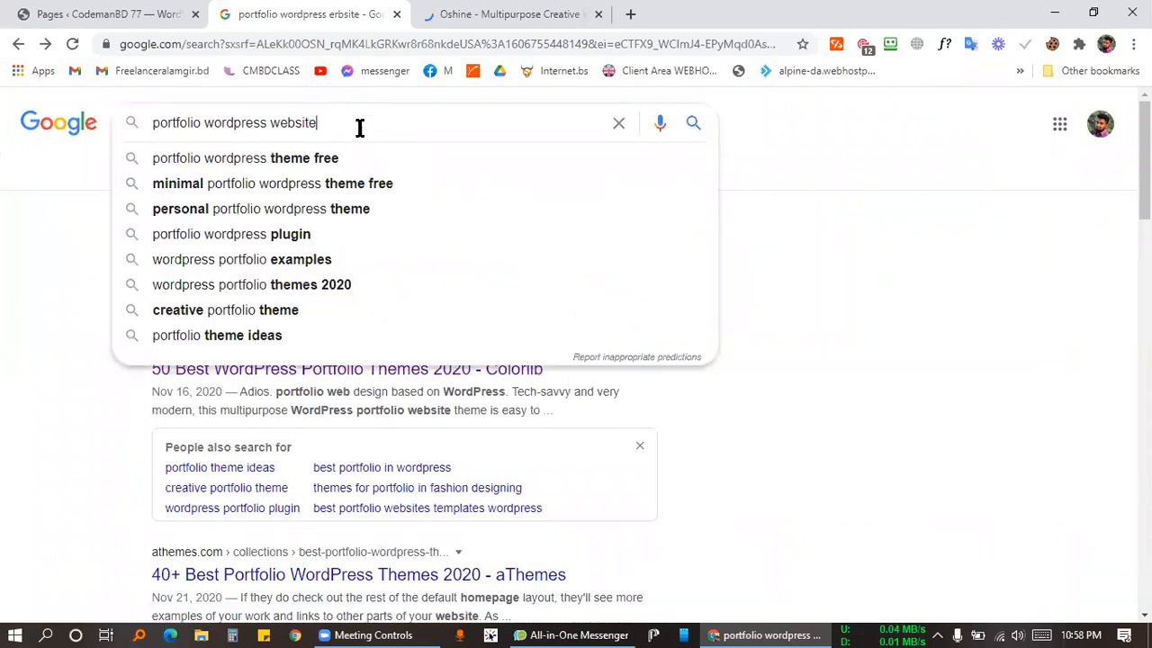
left_click(509, 14)
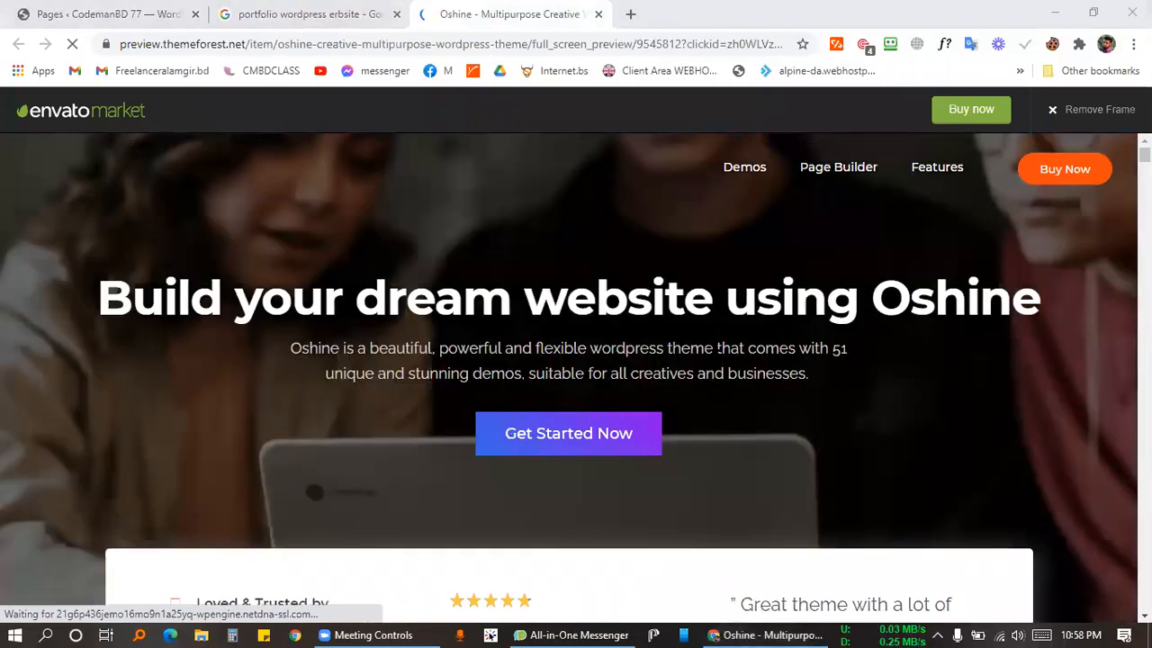
Open the syeadriad.com portfolio site and scroll through its sections.
left_click(717, 344)
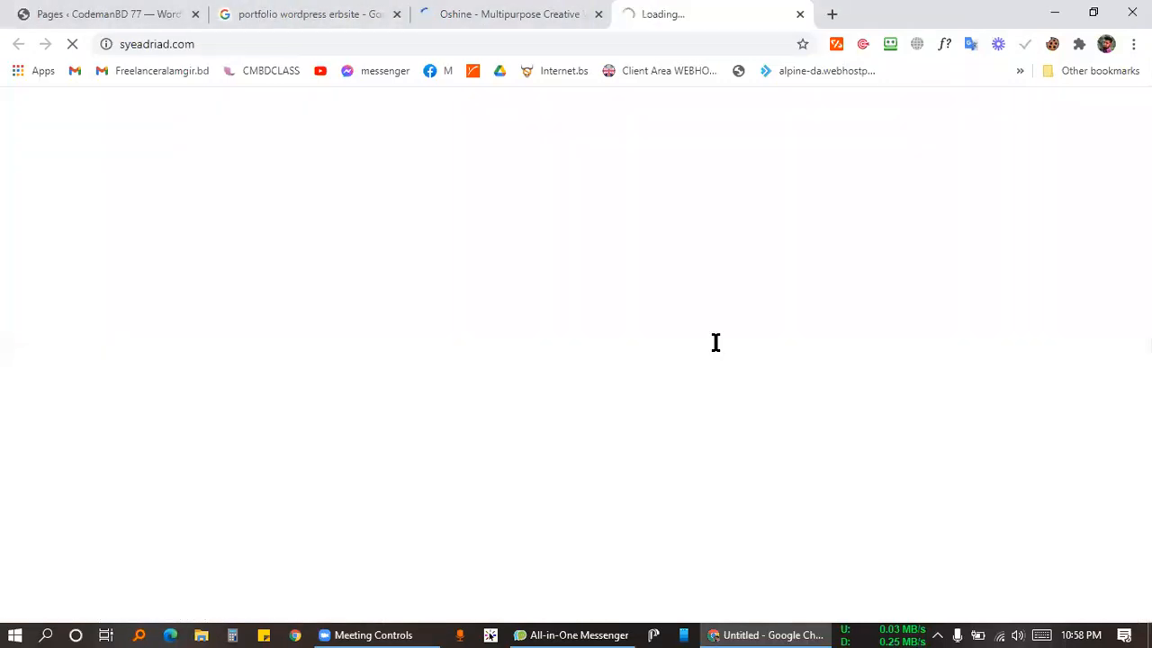
left_click(538, 11)
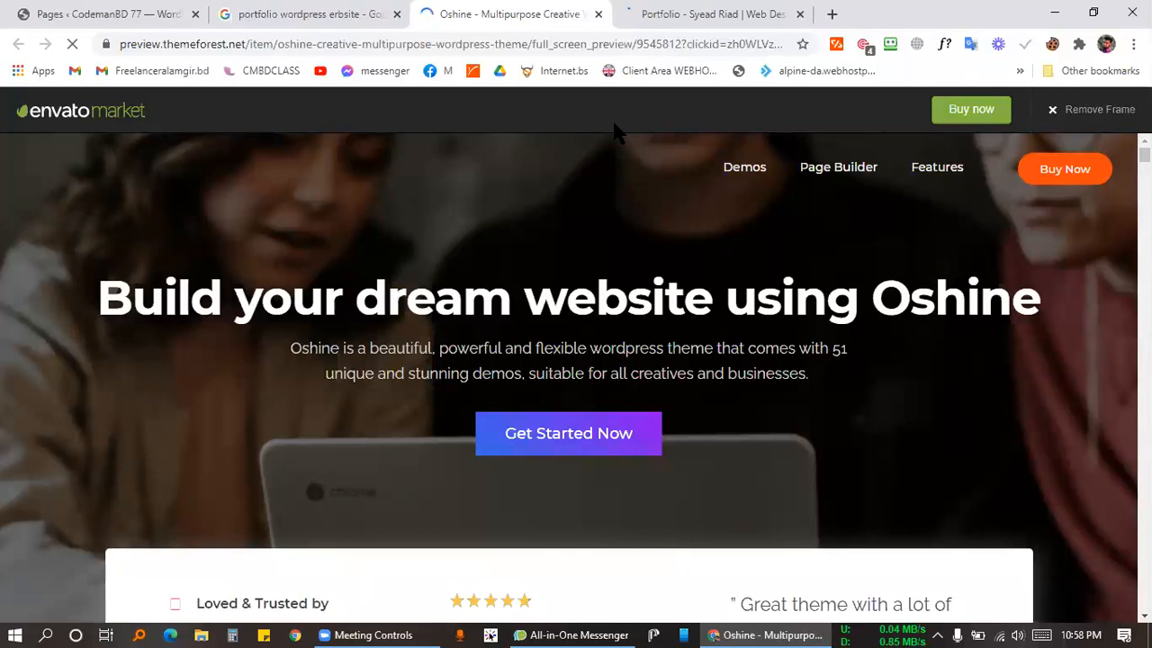
left_click(675, 15)
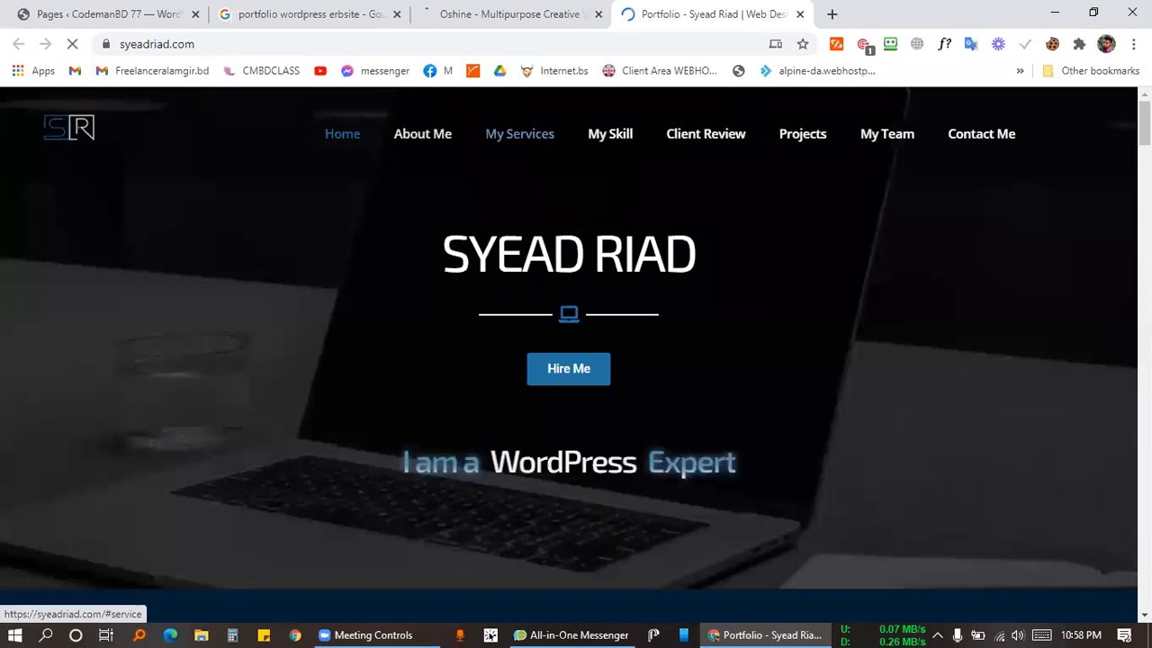
scroll(635, 333, "down", 10)
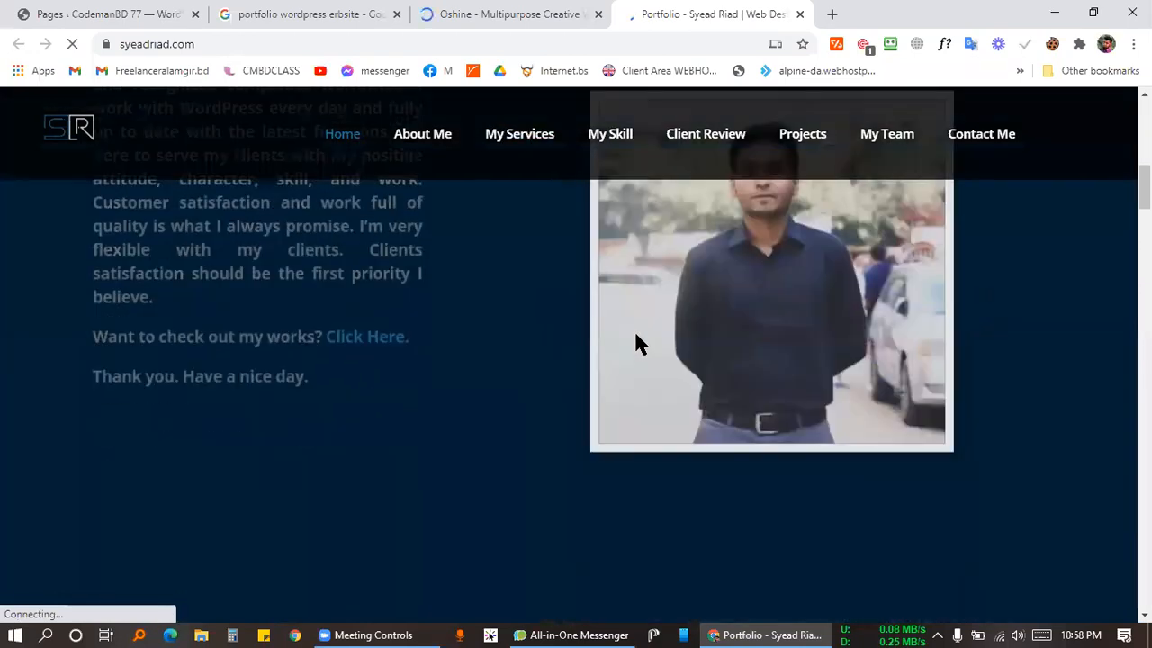
scroll(634, 338, "up", 5)
scroll(634, 333, "down", 7)
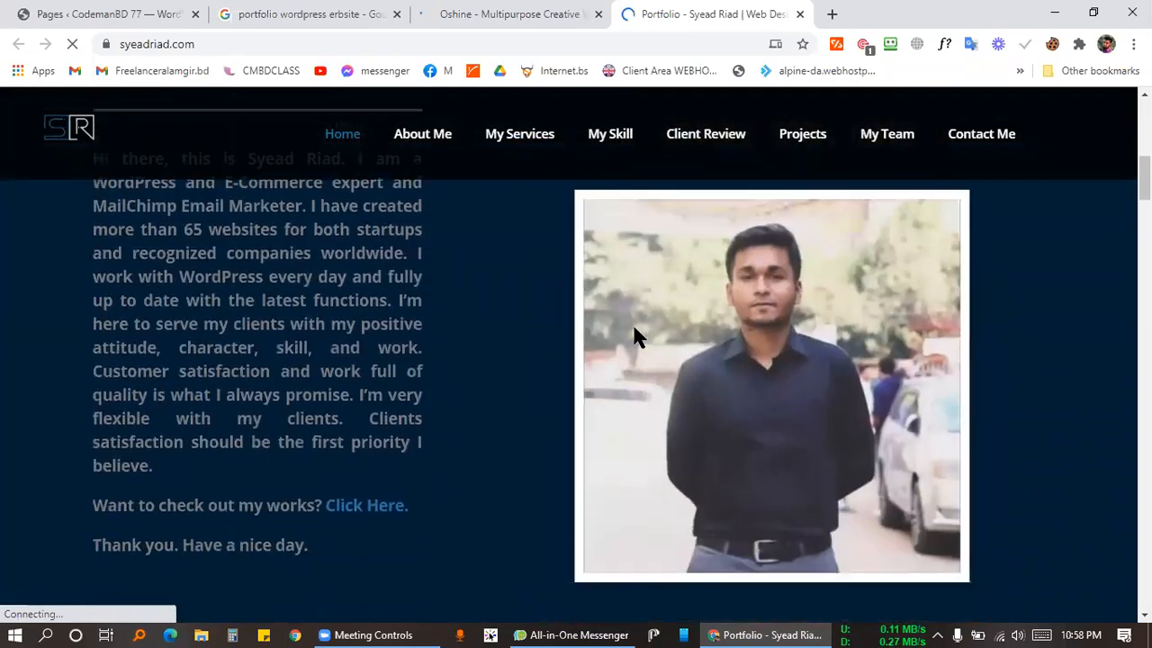
scroll(635, 312, "down", 15)
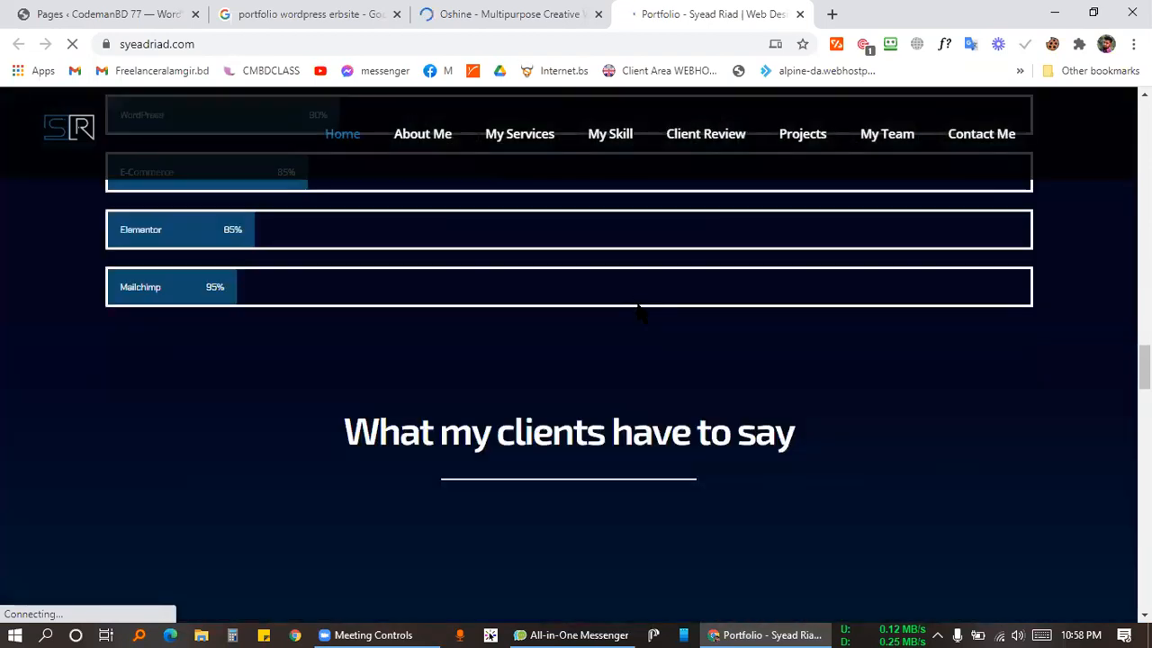
scroll(641, 311, "down", 12)
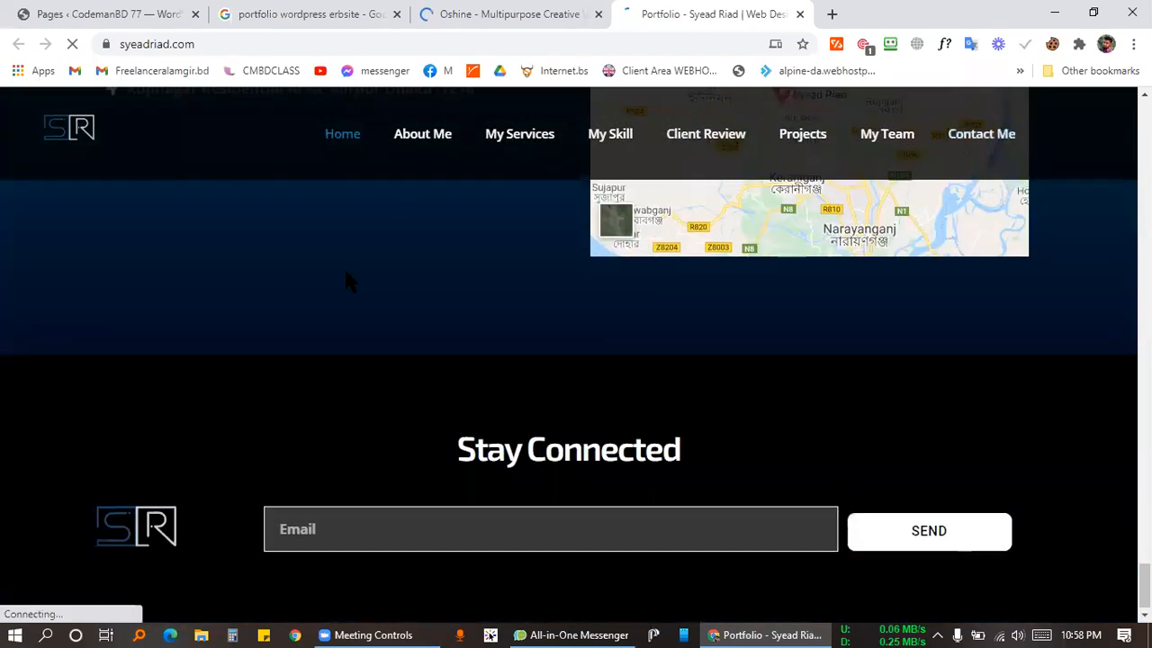
scroll(343, 268, "up", 6)
scroll(344, 279, "up", 15)
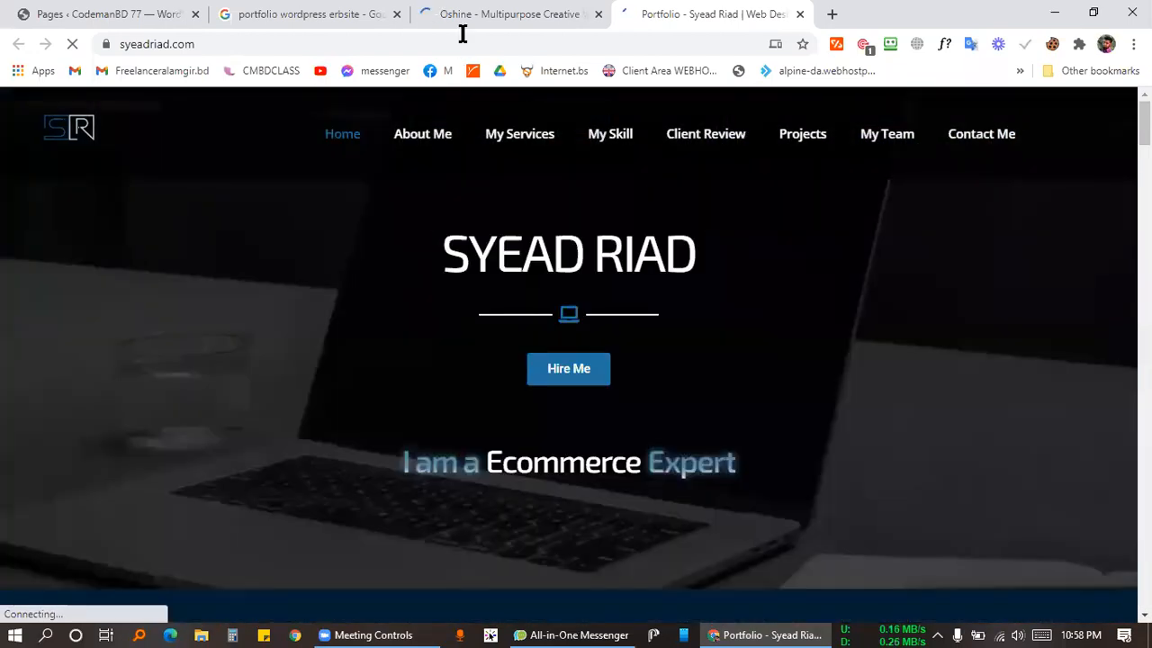
Close the Oshine demo tab with Ctrl+W and jump to the About, Services and My Skill sections.
left_click(459, 14)
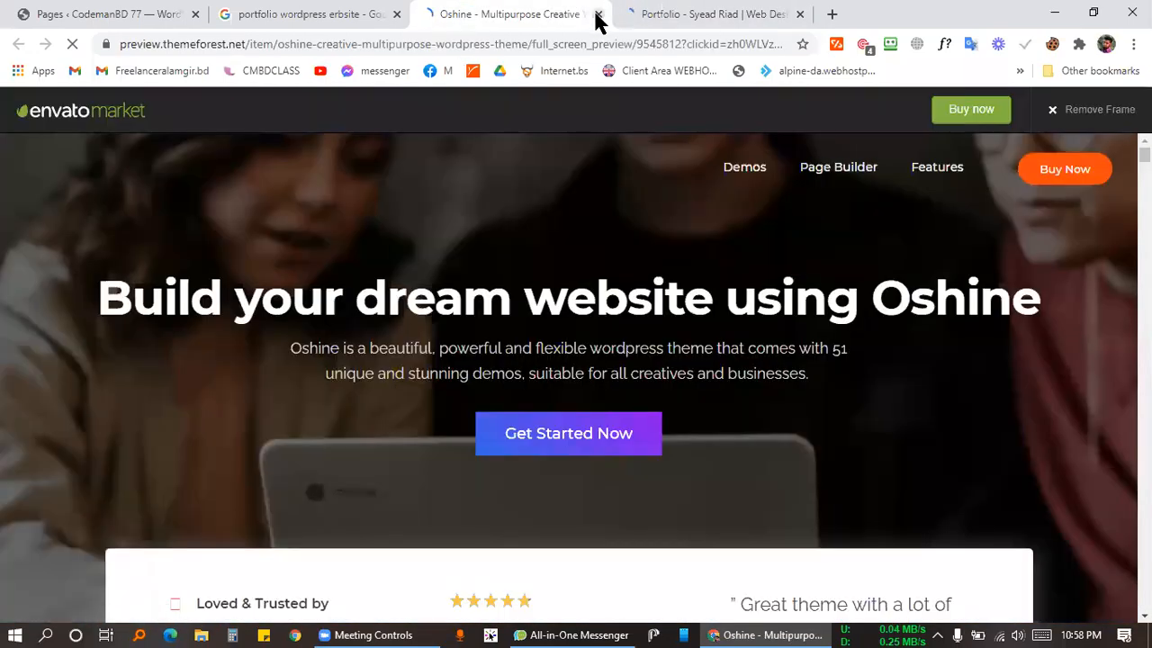
key("ctrl+w")
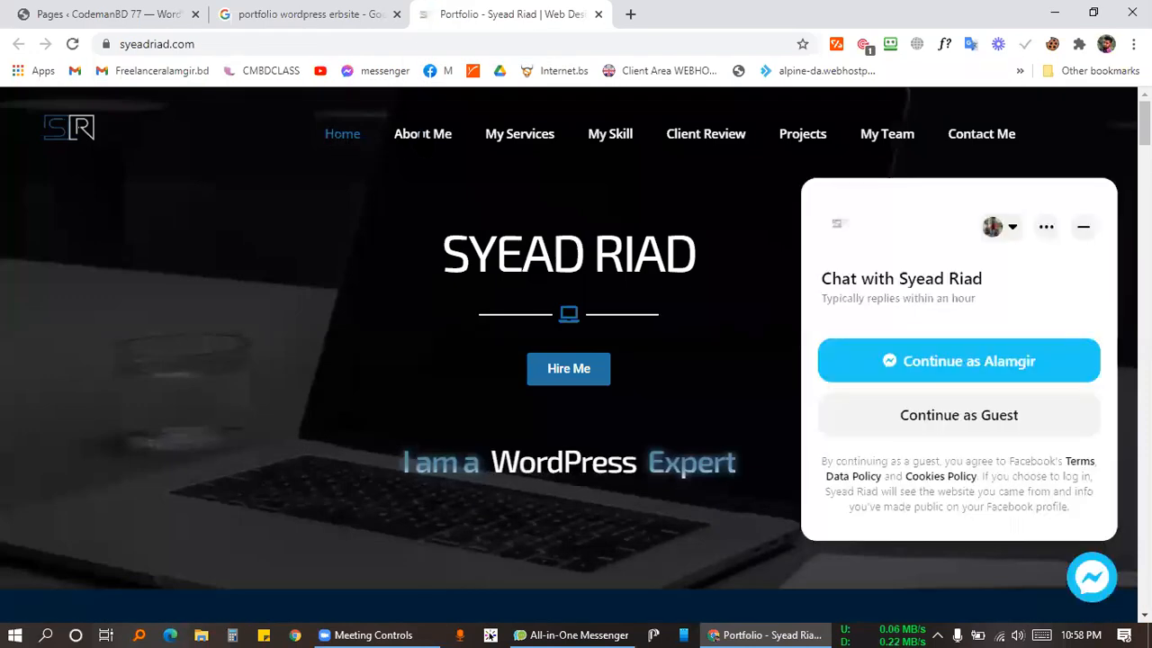
left_click(422, 133)
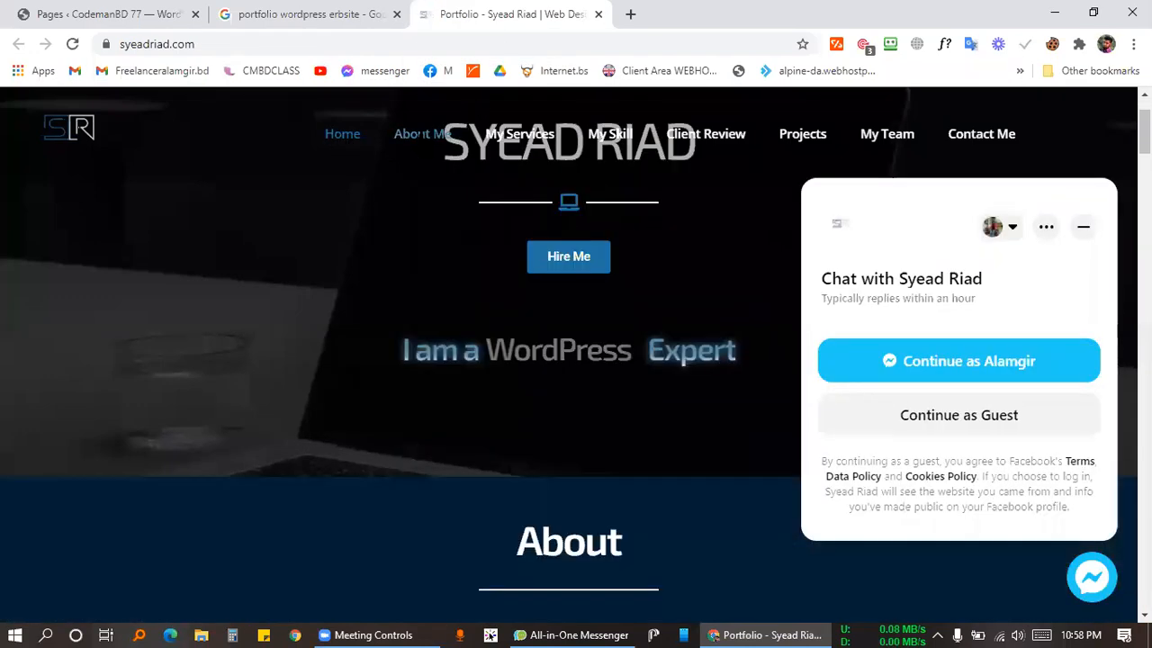
left_click(522, 135)
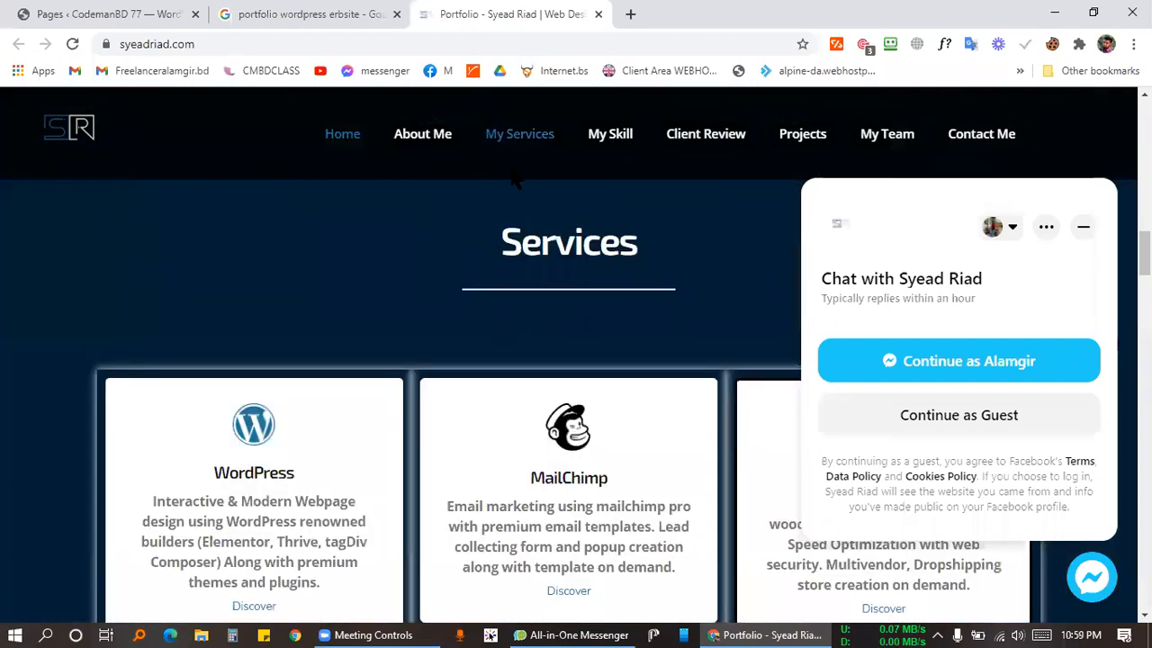
left_click(611, 133)
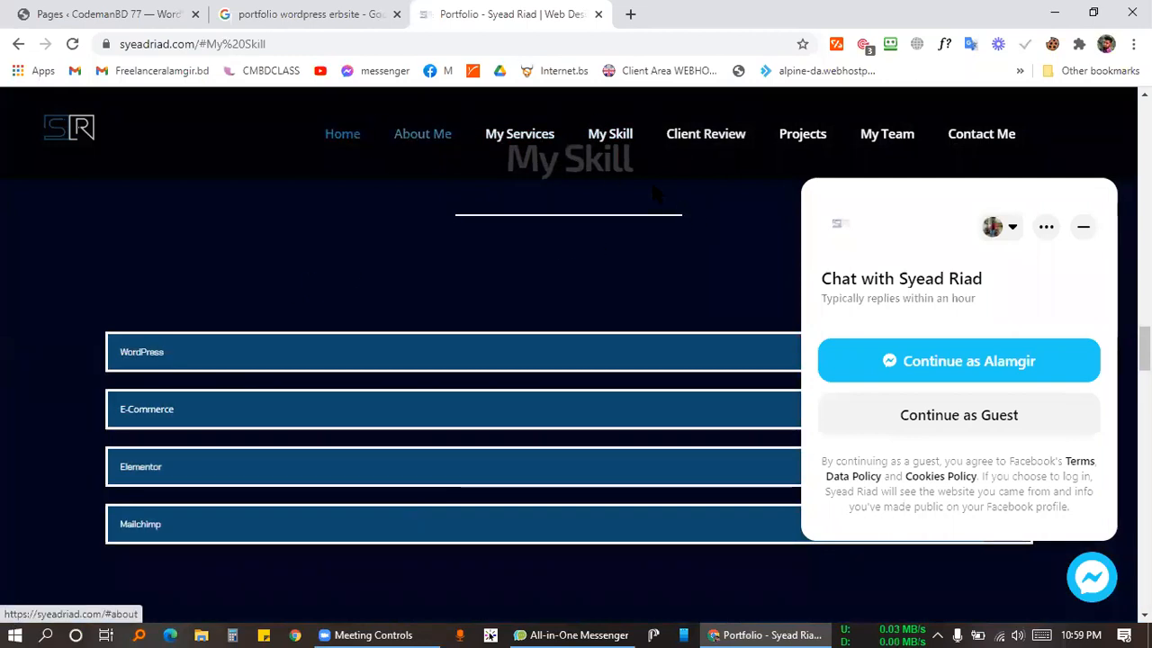
Dismiss the chat popup, glance at the Google results, and return to the portfolio site.
left_click(1083, 227)
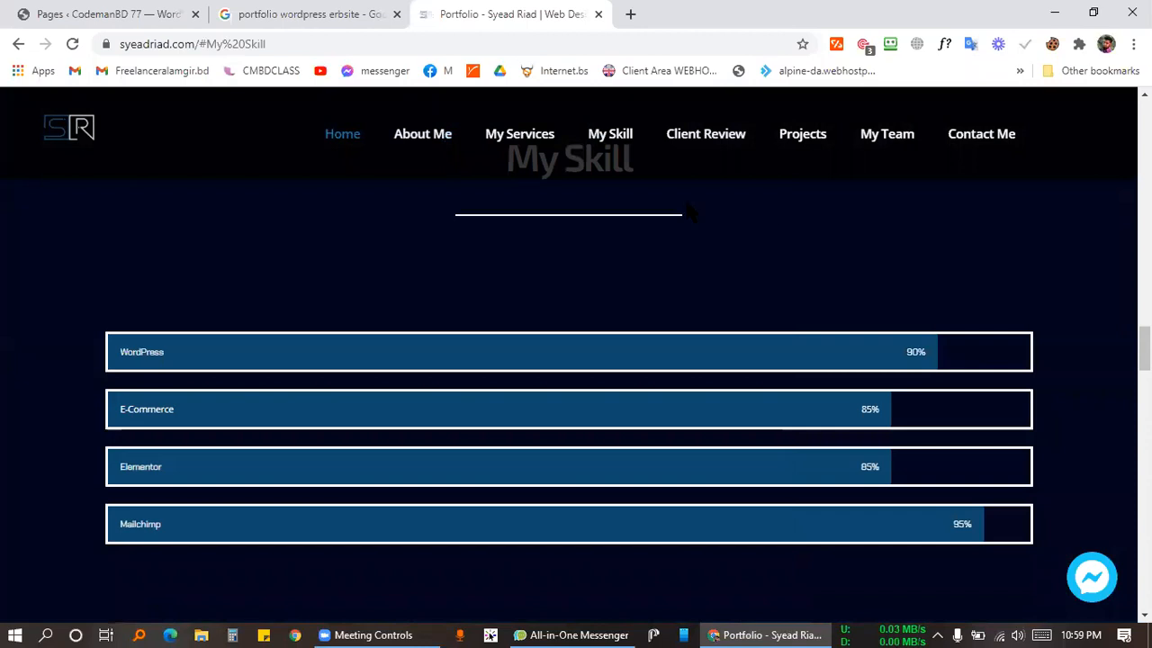
scroll(623, 227, "down", 10)
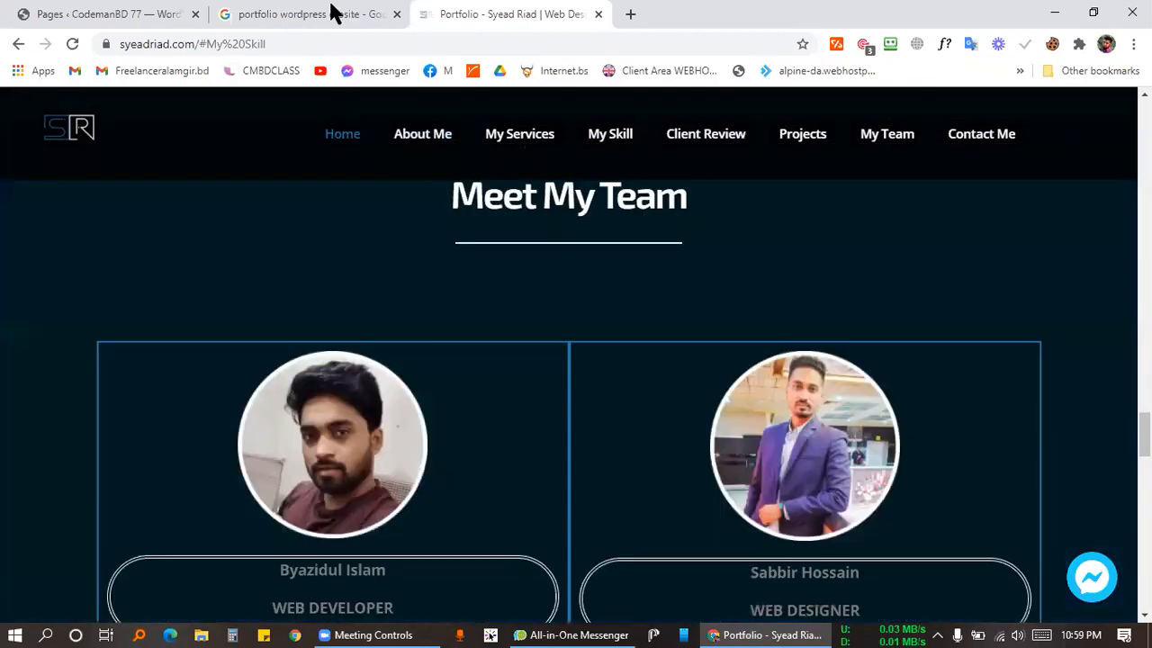
left_click(329, 12)
left_click(504, 14)
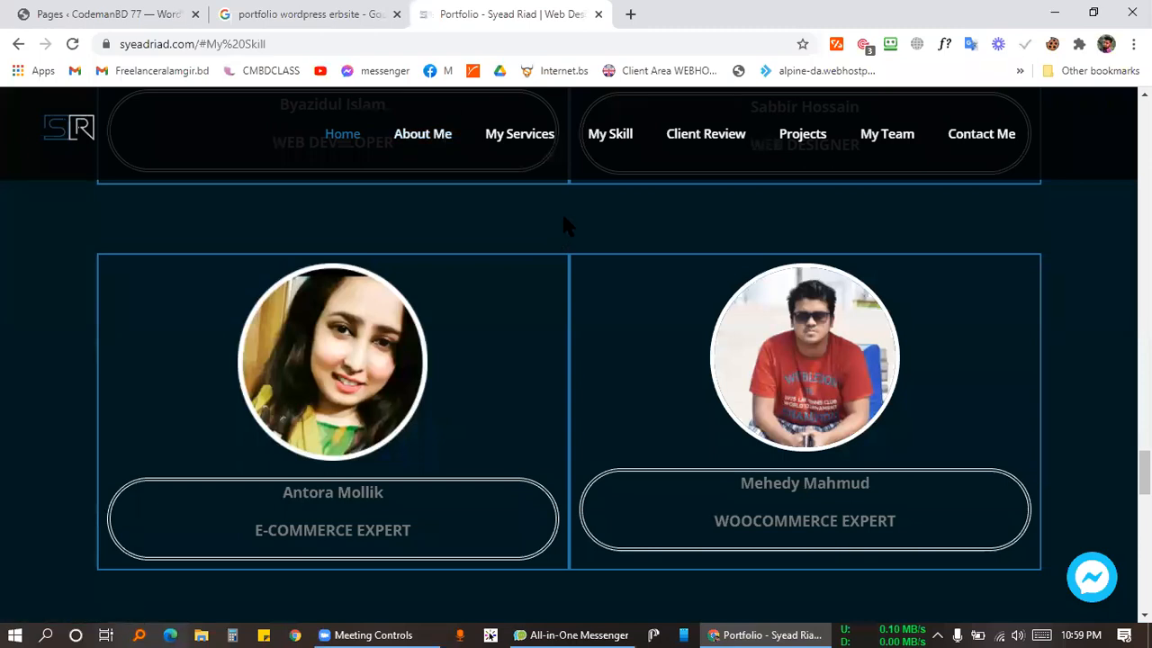
scroll(565, 225, "down", 8)
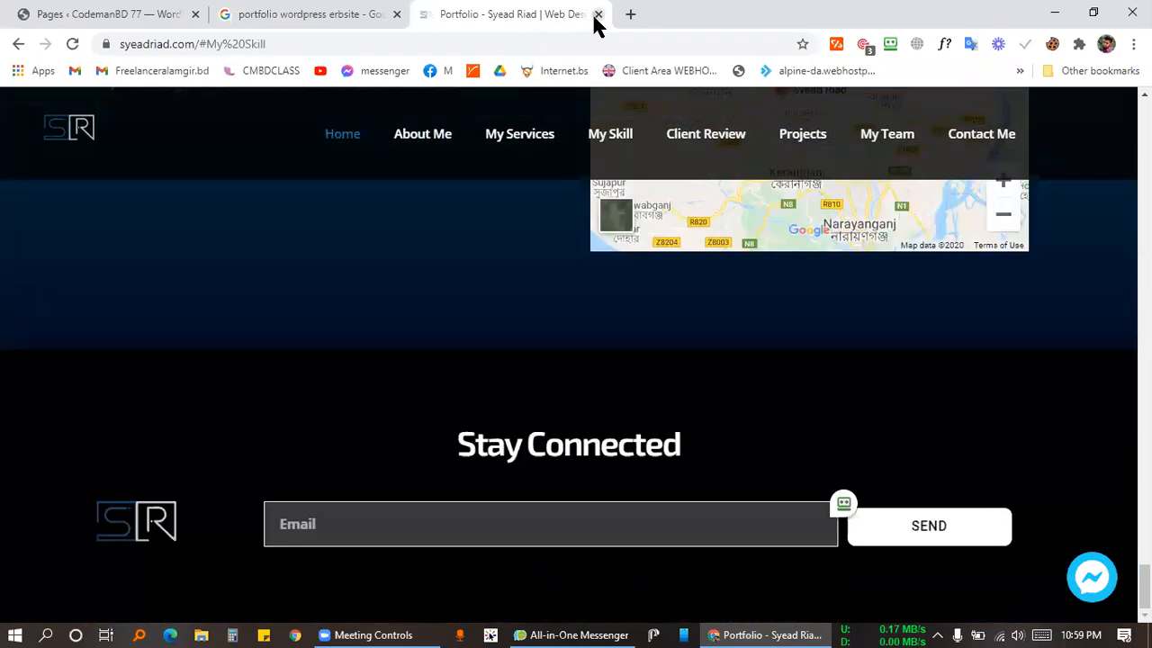
left_click(597, 14)
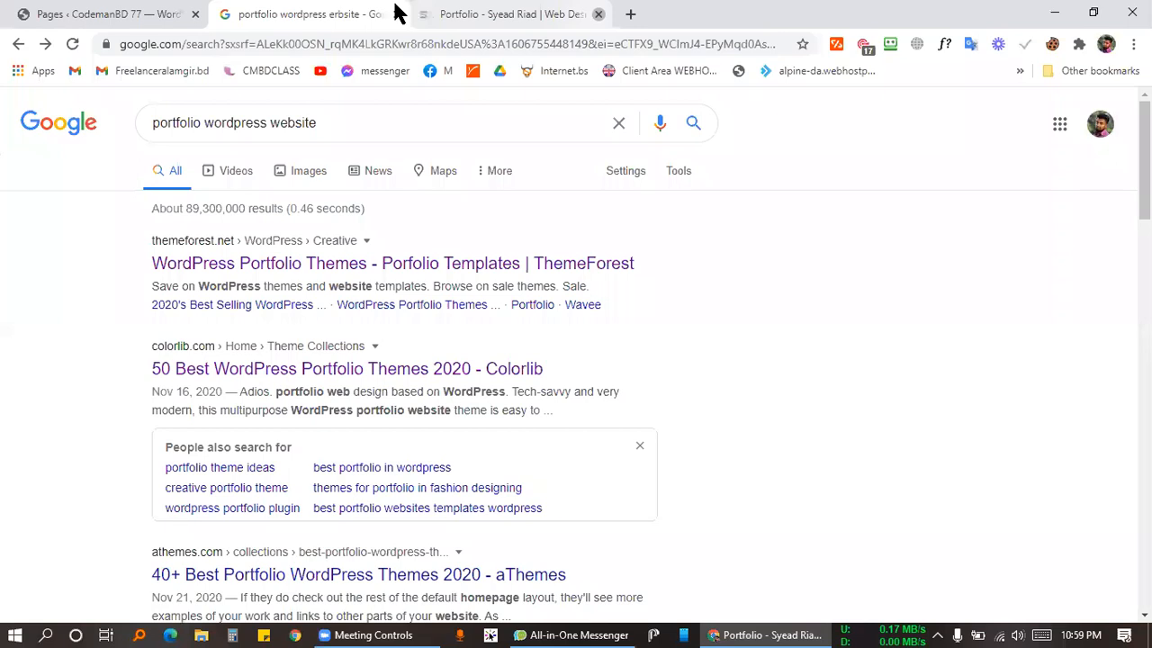
left_click(397, 15)
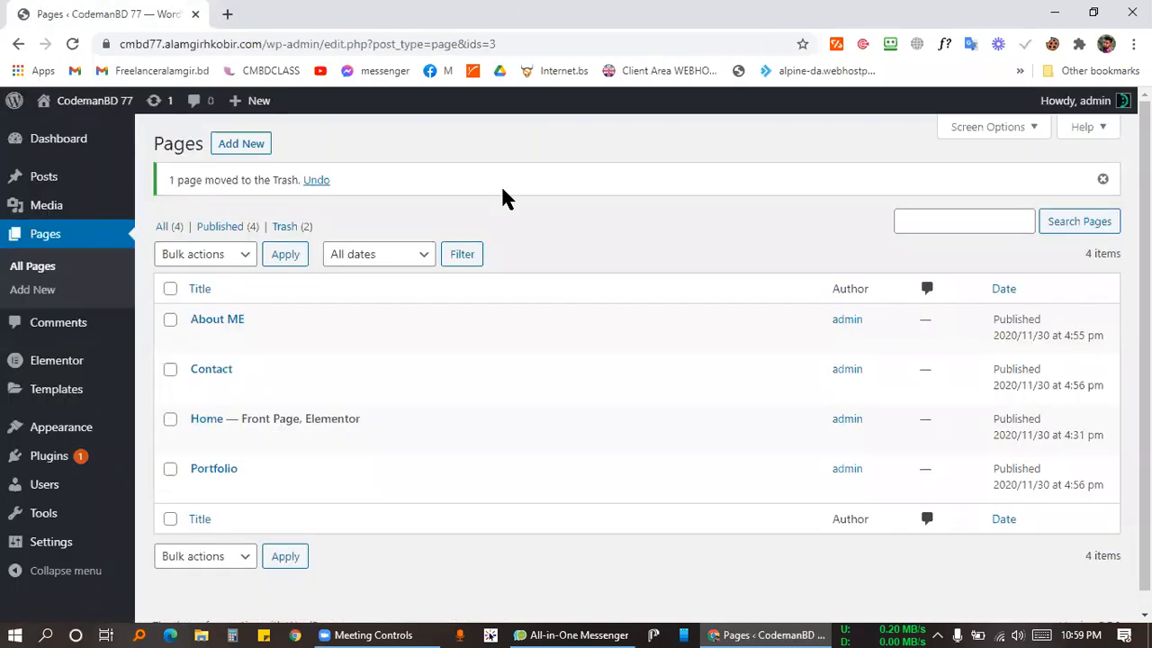
scroll(297, 356, "down", 1)
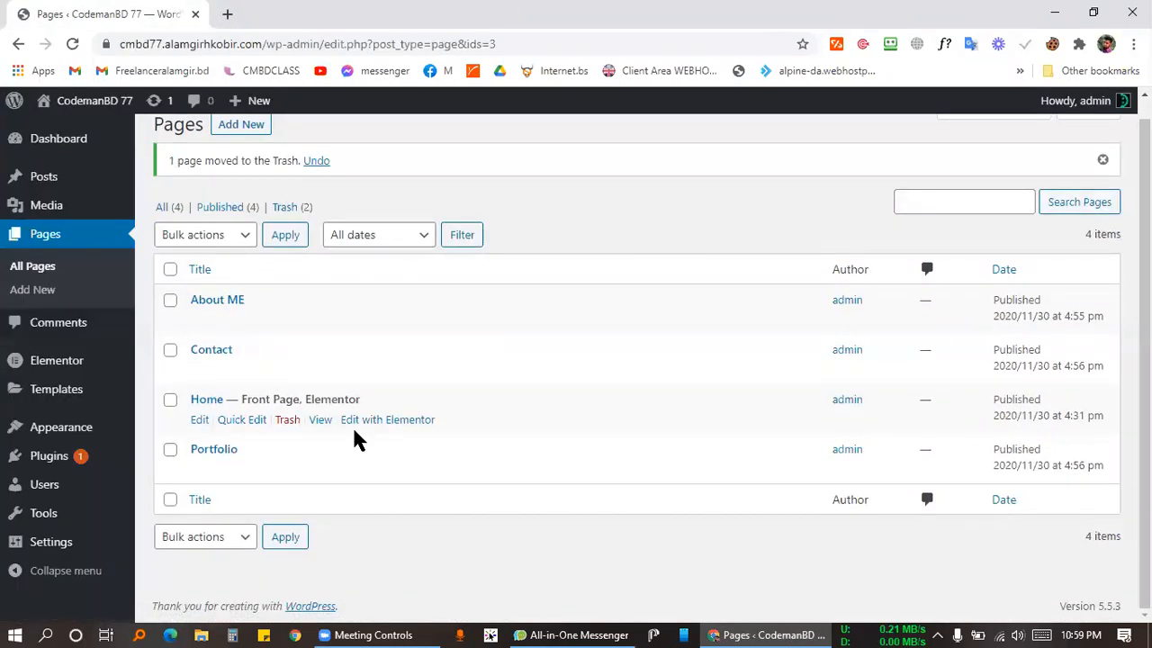
left_click(200, 421)
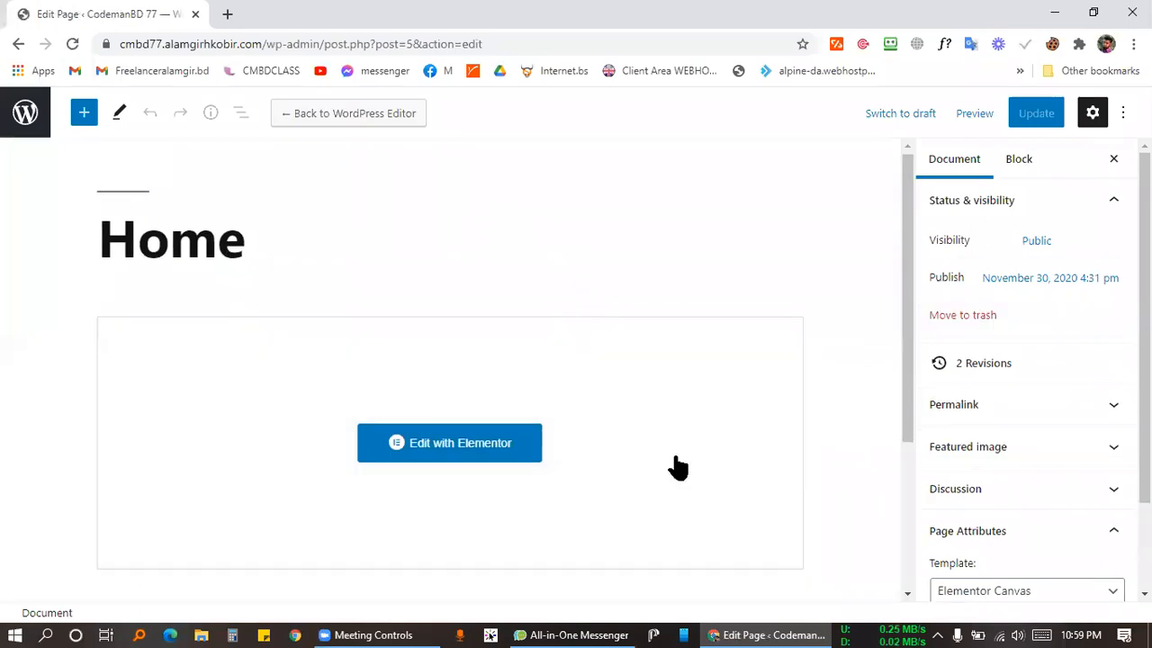
scroll(674, 466, "down", 2)
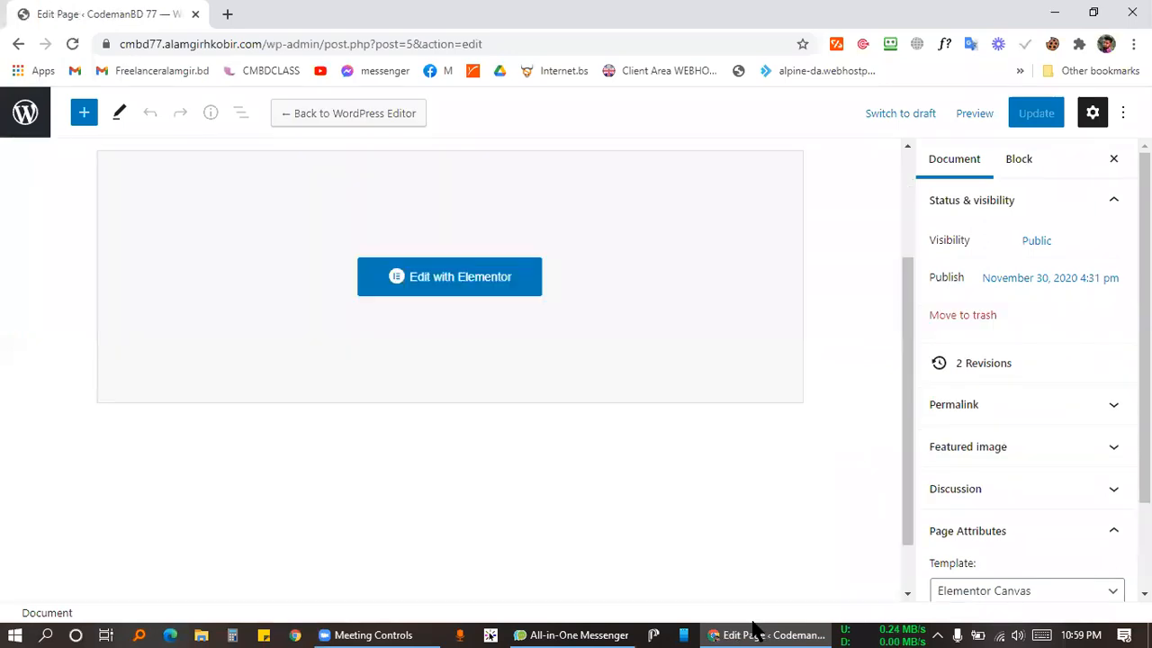
left_click(754, 627)
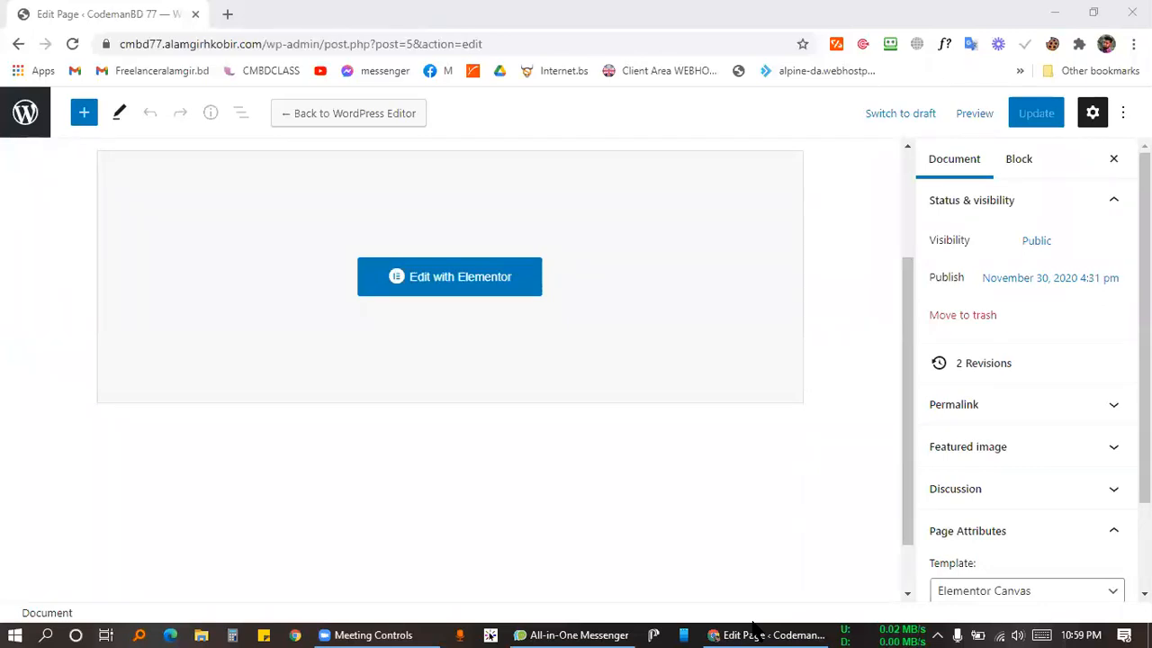
Open Home in the Elementor editor, close the extra tab, and remove the empty section added.
left_click(396, 285)
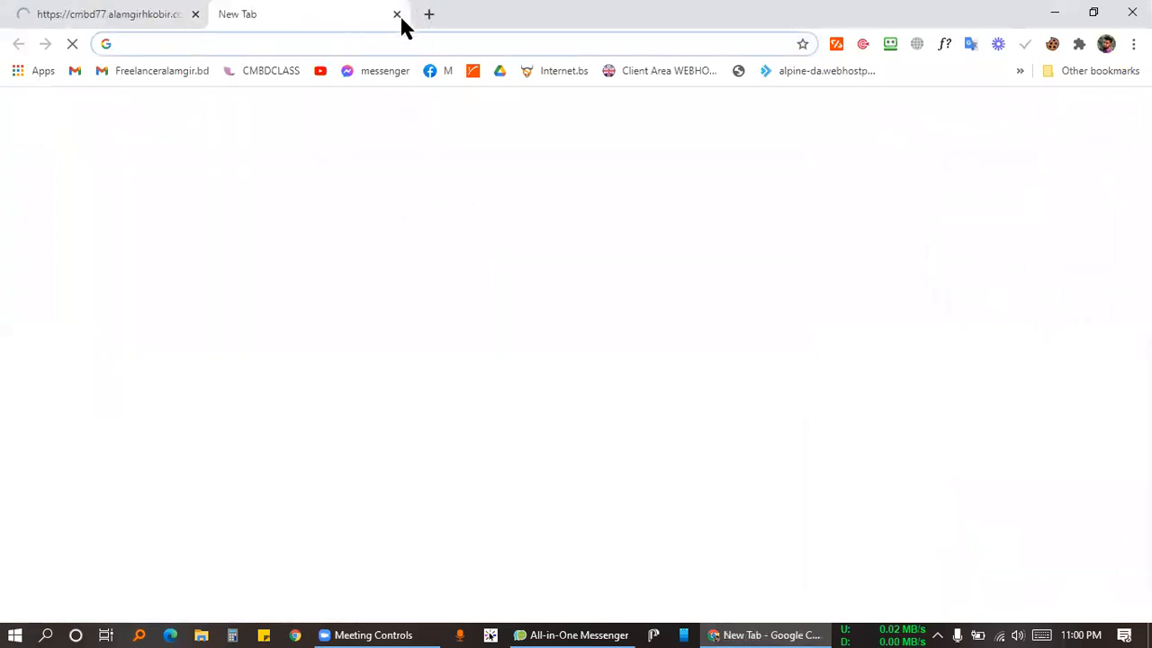
left_click(396, 14)
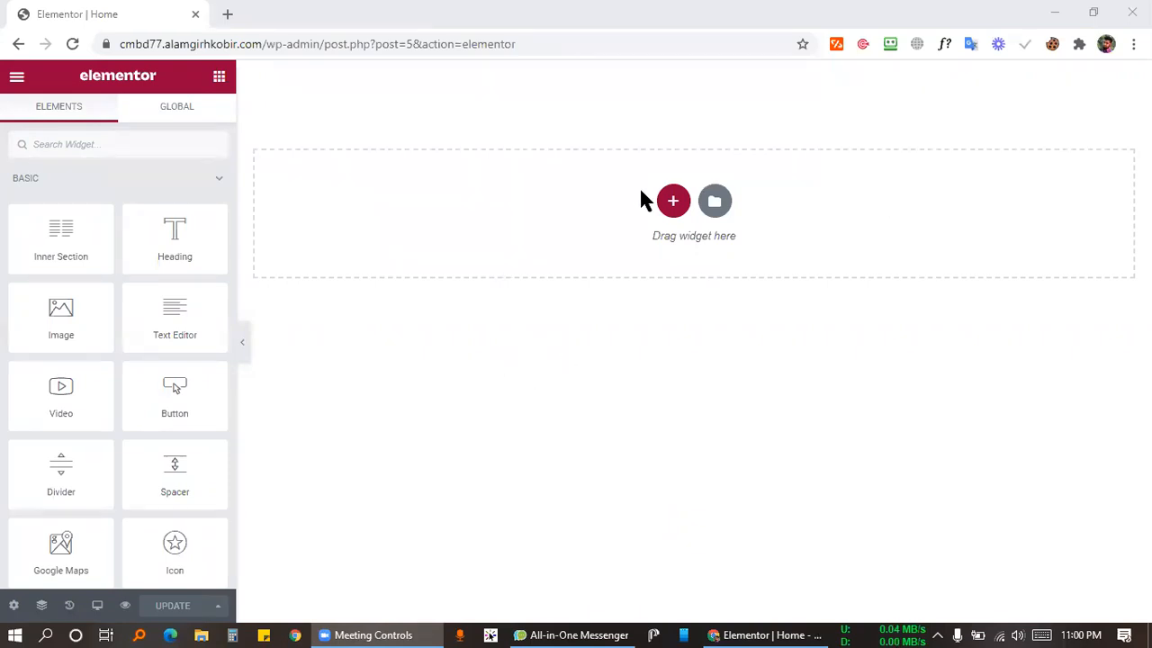
left_click(674, 201)
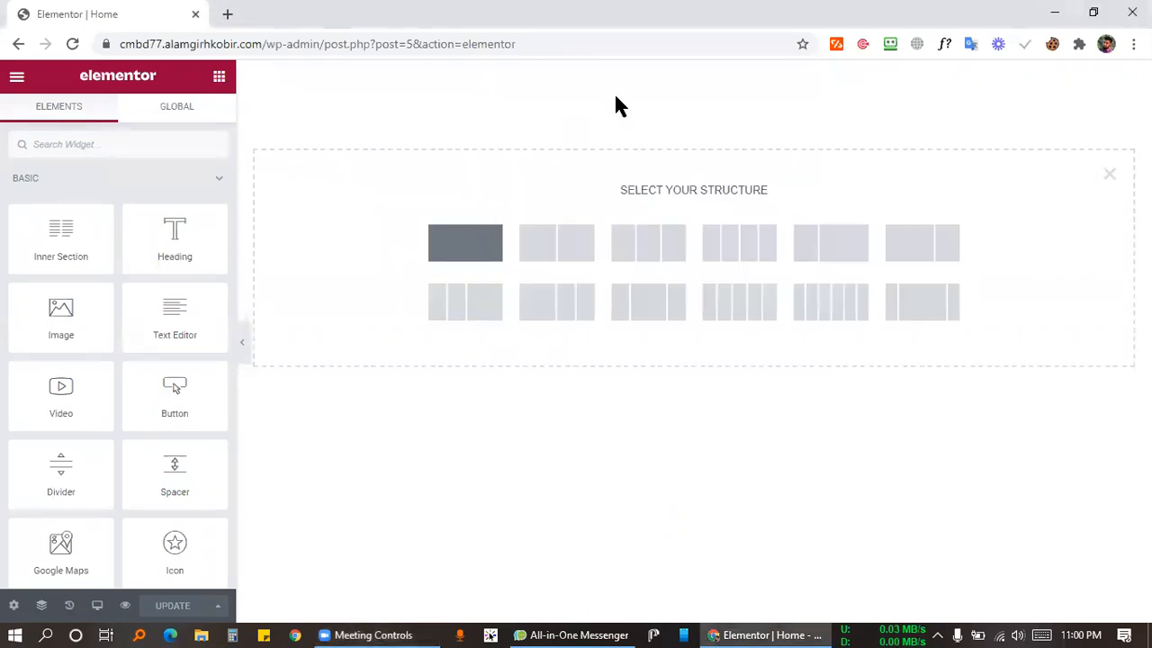
left_click(616, 101)
left_click(718, 69)
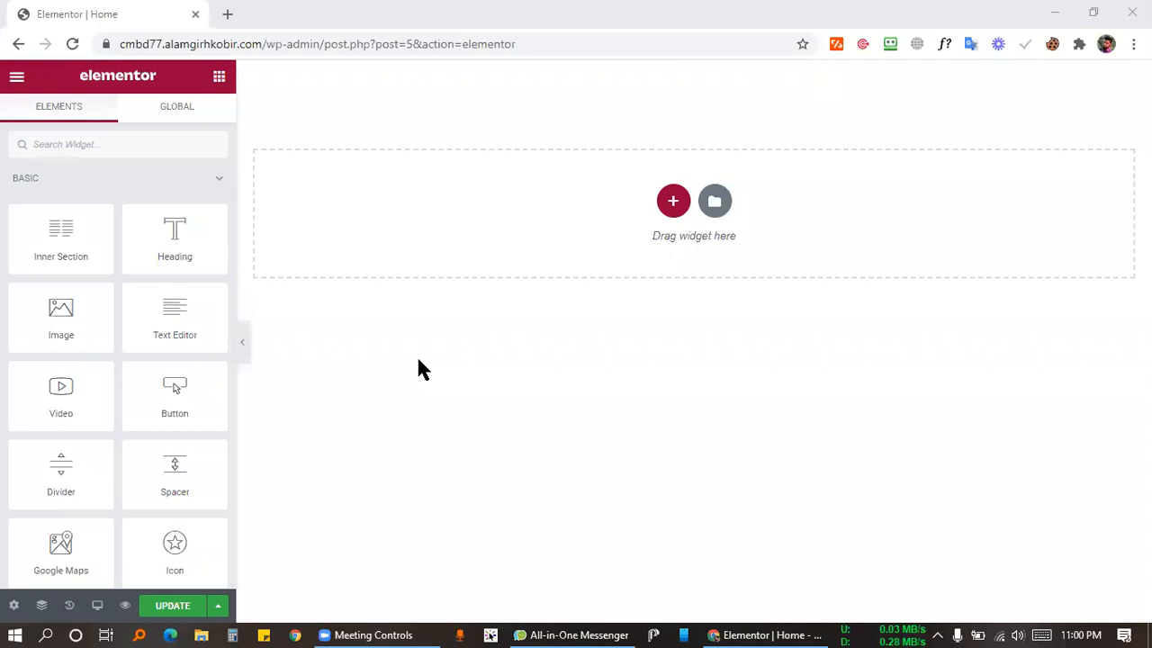
Open the Elementor template Library and close it again.
left_click(522, 313)
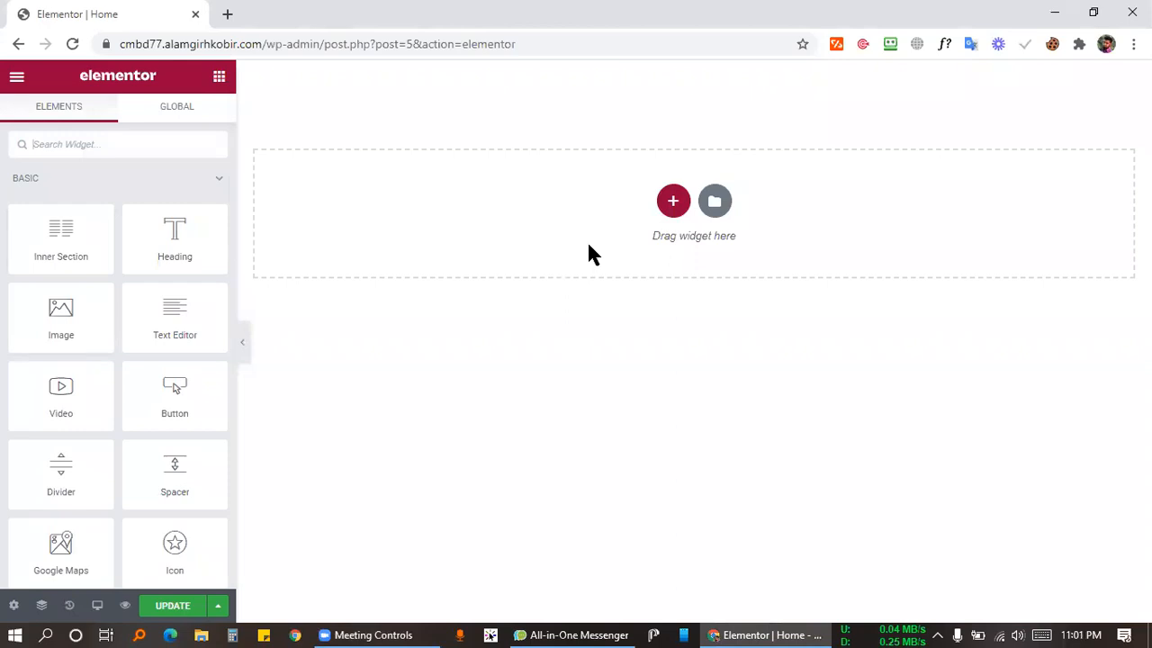
left_click(716, 205)
left_click(966, 113)
Browse the Library's Pages templates down to the Portfolio – Home Page, About, Projects and Contact set.
left_click(714, 201)
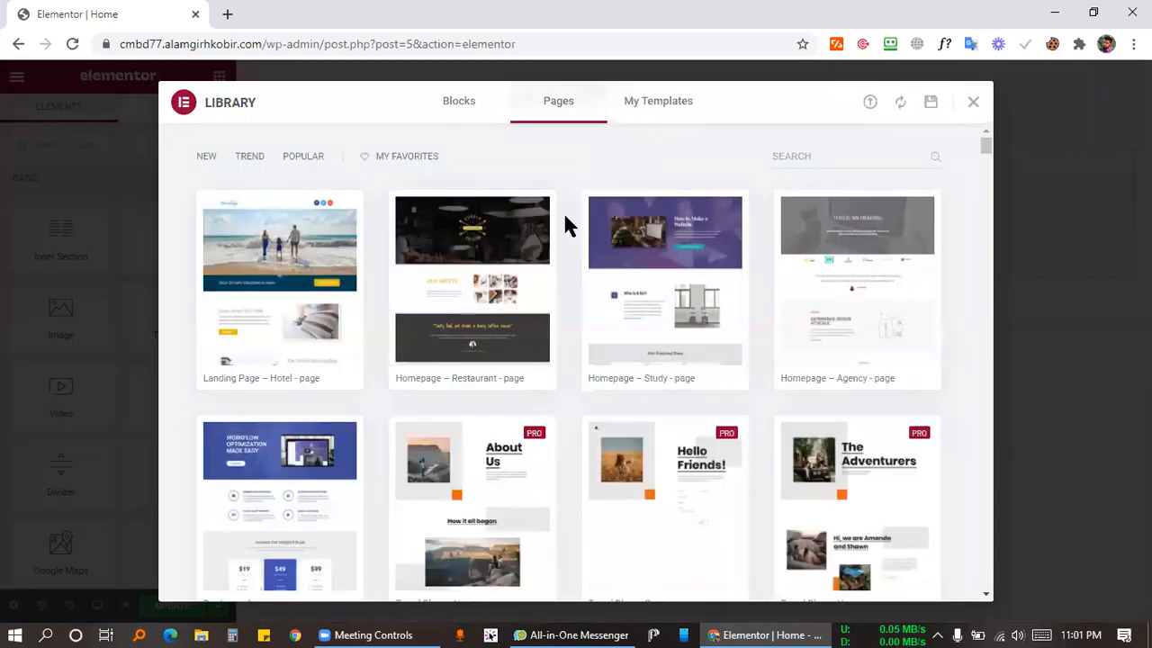
scroll(565, 216, "down", 15)
scroll(576, 273, "down", 20)
scroll(567, 297, "down", 10)
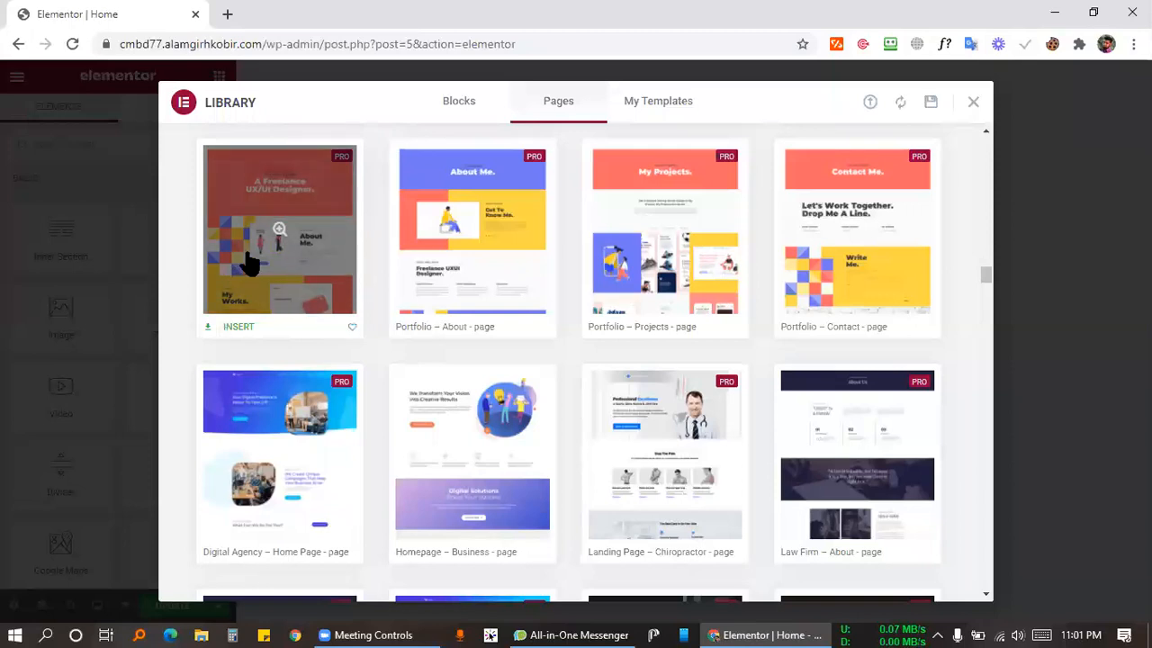
scroll(367, 374, "down", 2)
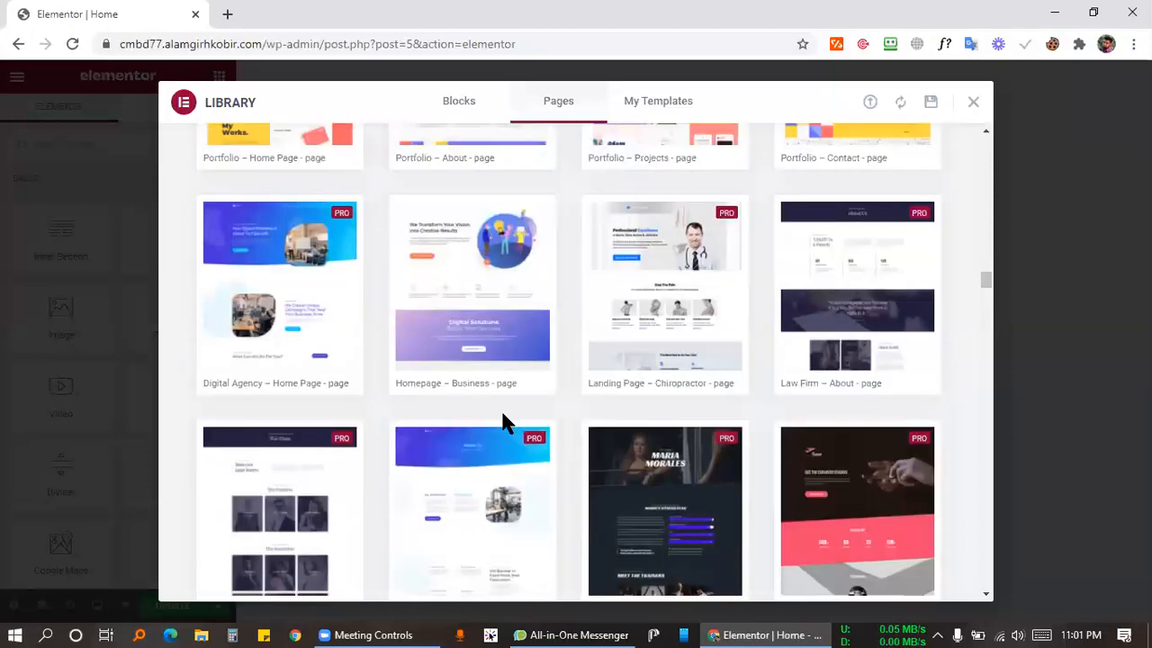
scroll(456, 394, "up", 6)
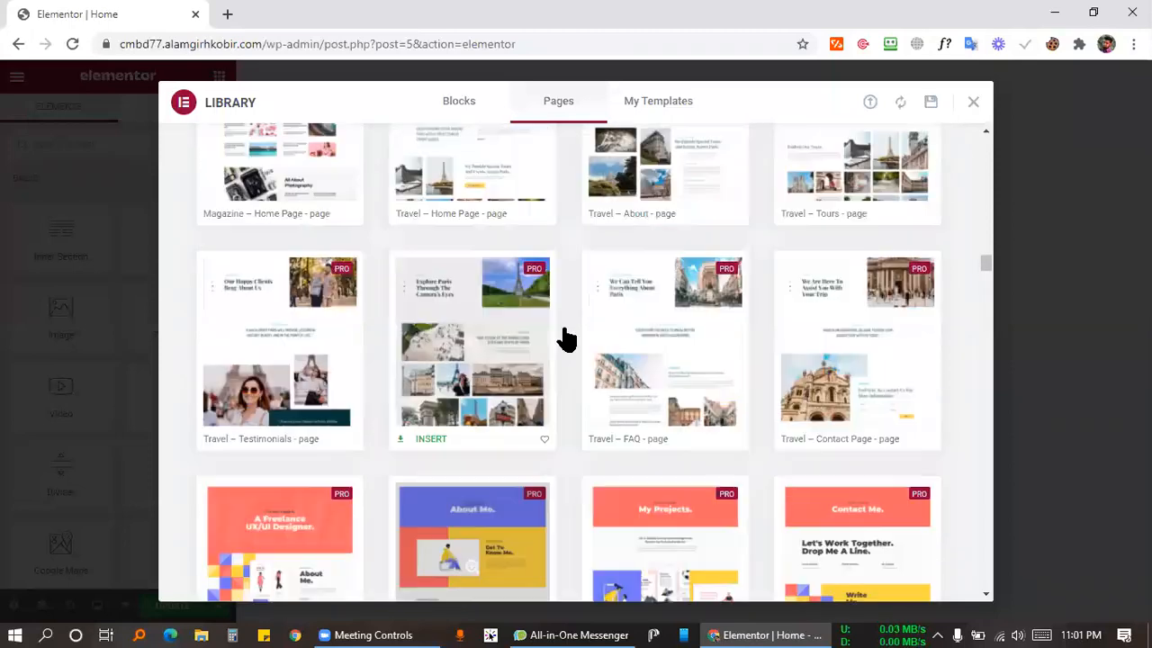
scroll(342, 301, "down", 4)
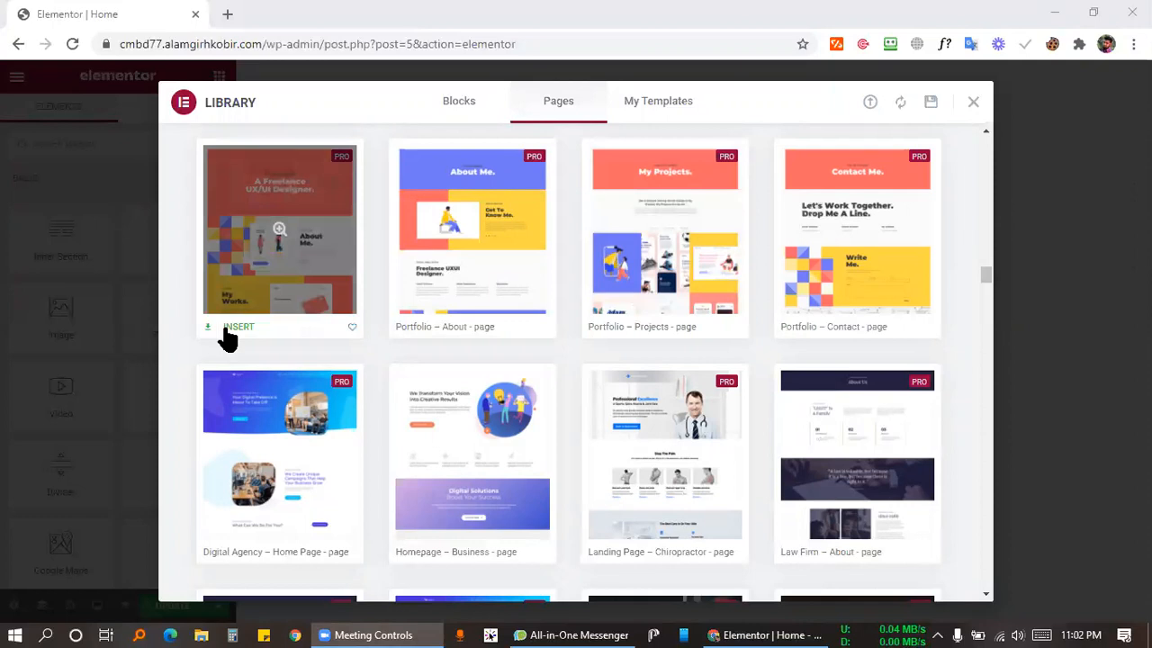
Start inserting the Portfolio – Home Page template and open the Switch User account page.
left_click(227, 329)
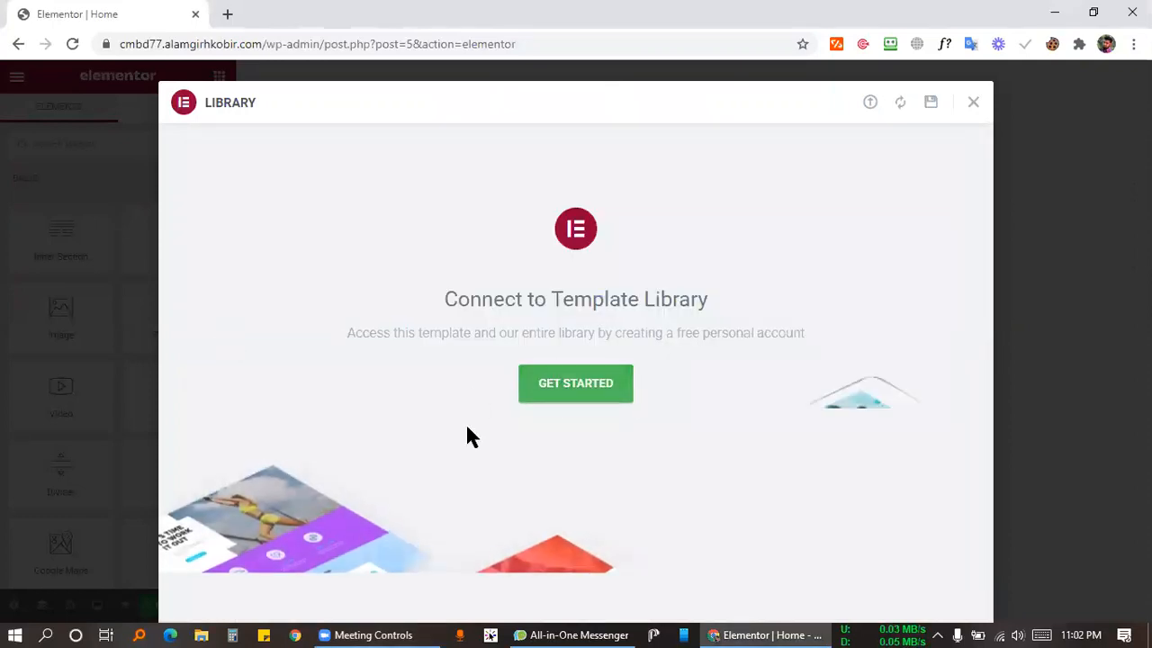
left_click(595, 387)
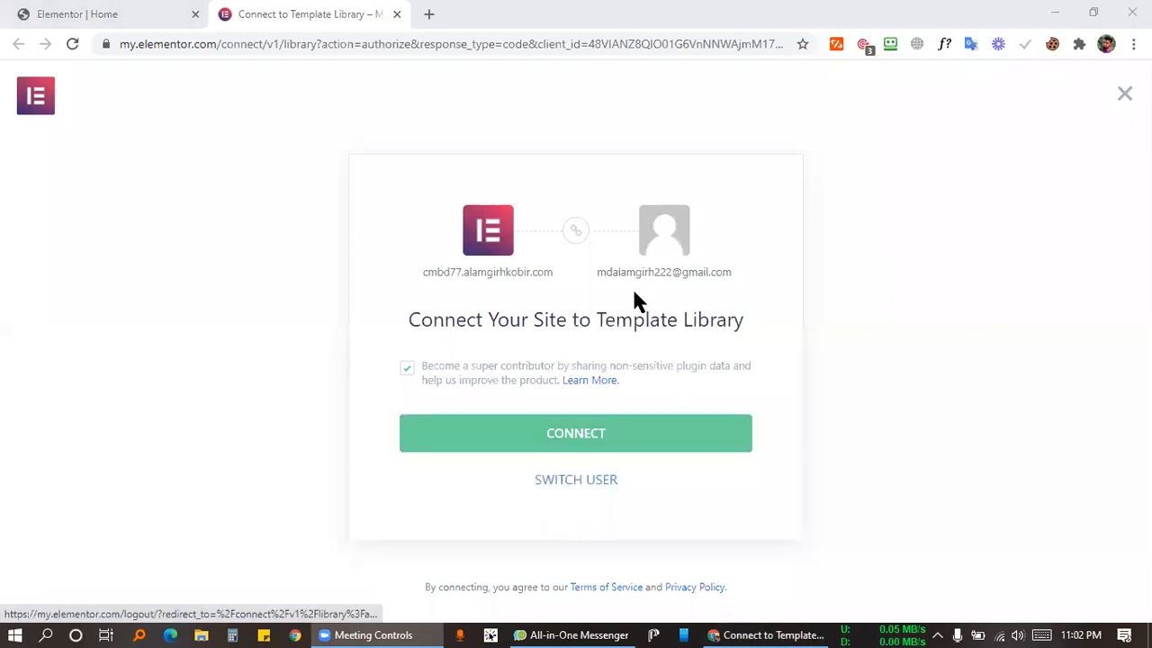
right_click(593, 479)
left_click(676, 258)
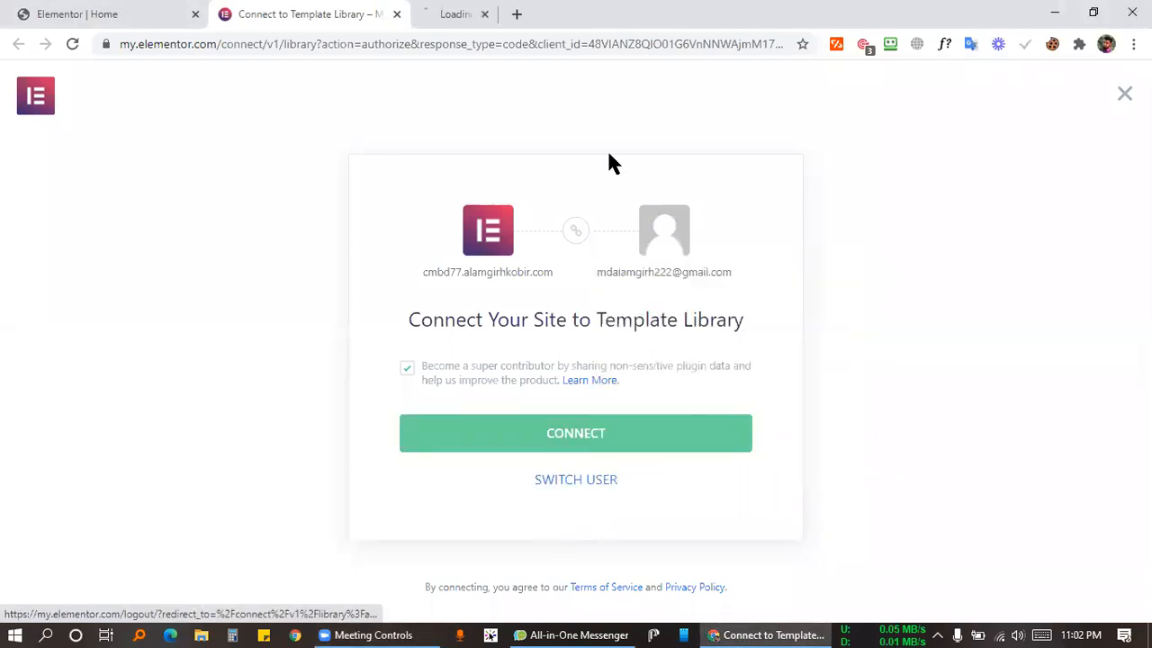
left_click(530, 13)
left_click(397, 13)
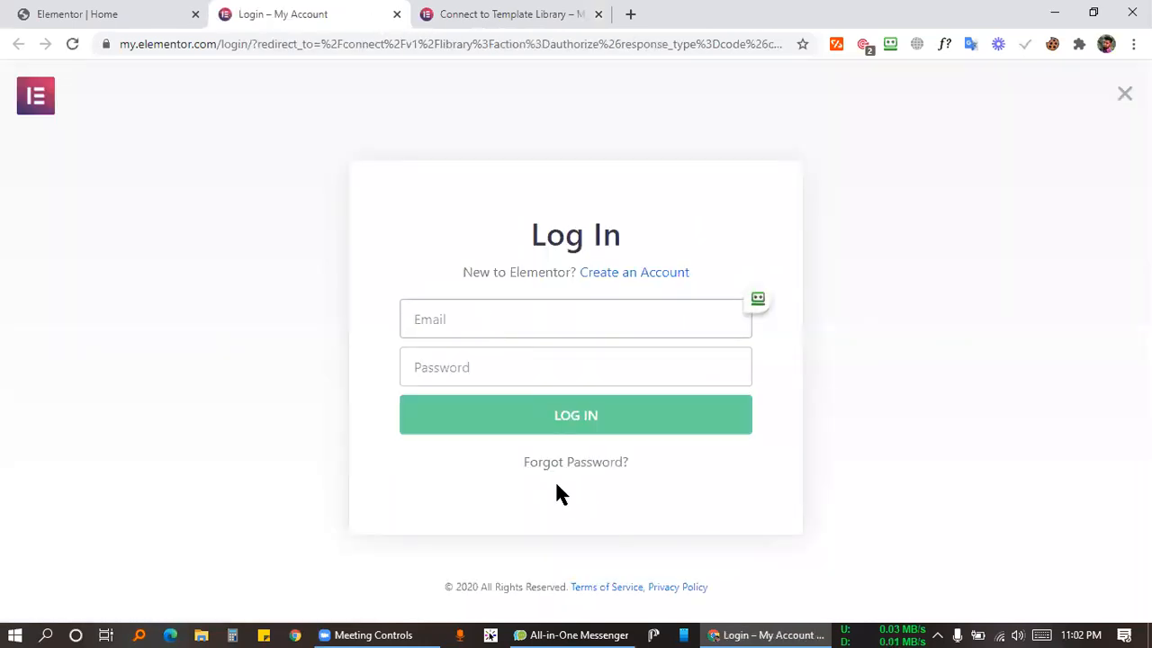
Visit the Elementor sign-up page, try its e-mail and password fields, then return to login.
left_click(625, 273)
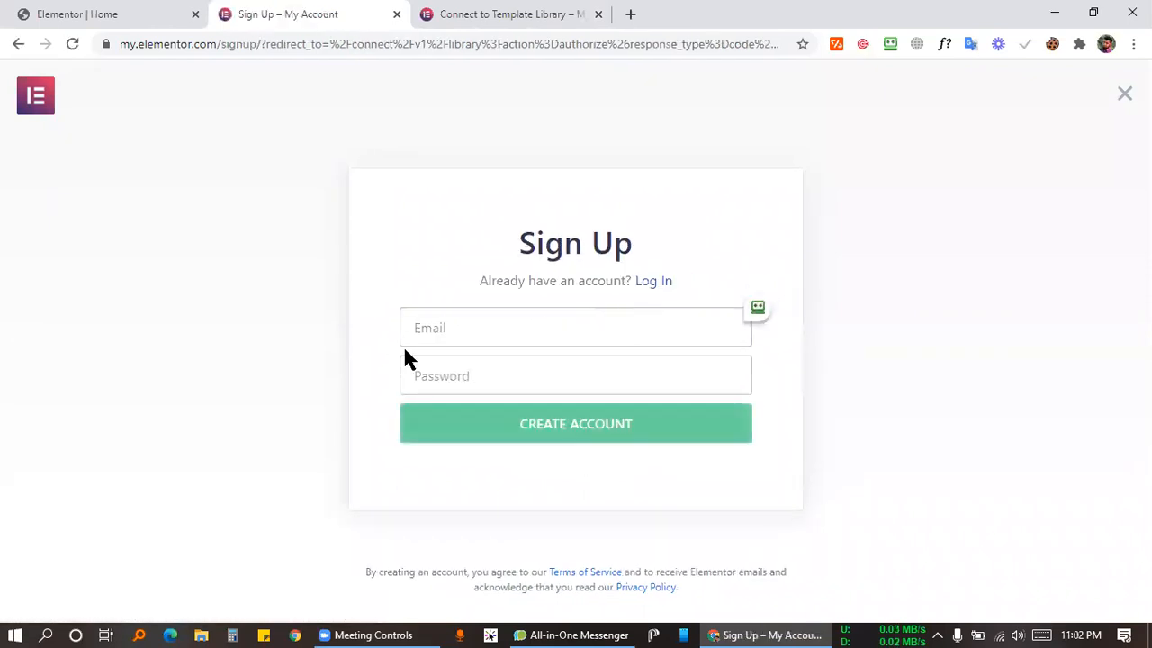
left_click(482, 382)
left_click(473, 328)
left_click(481, 378)
left_click(478, 335)
left_click(478, 383)
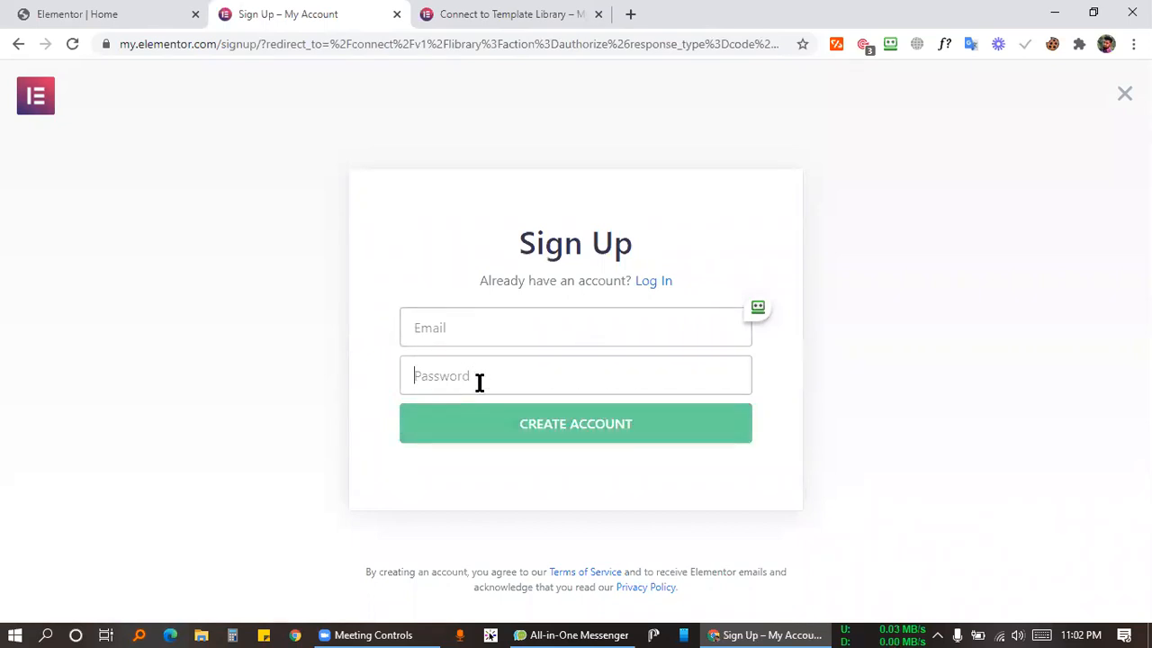
left_click(655, 283)
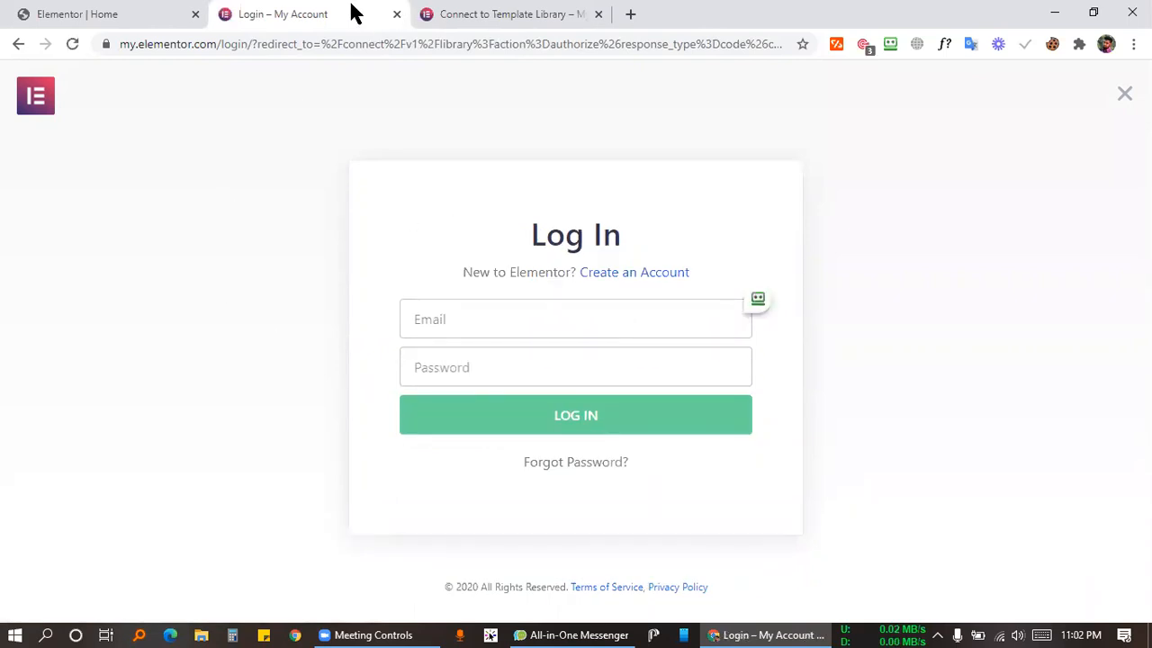
Try the login form fields, then close the extra login tab and return to Connect to Template Library.
left_click(442, 317)
left_click(448, 367)
left_click(453, 332)
left_click(464, 382)
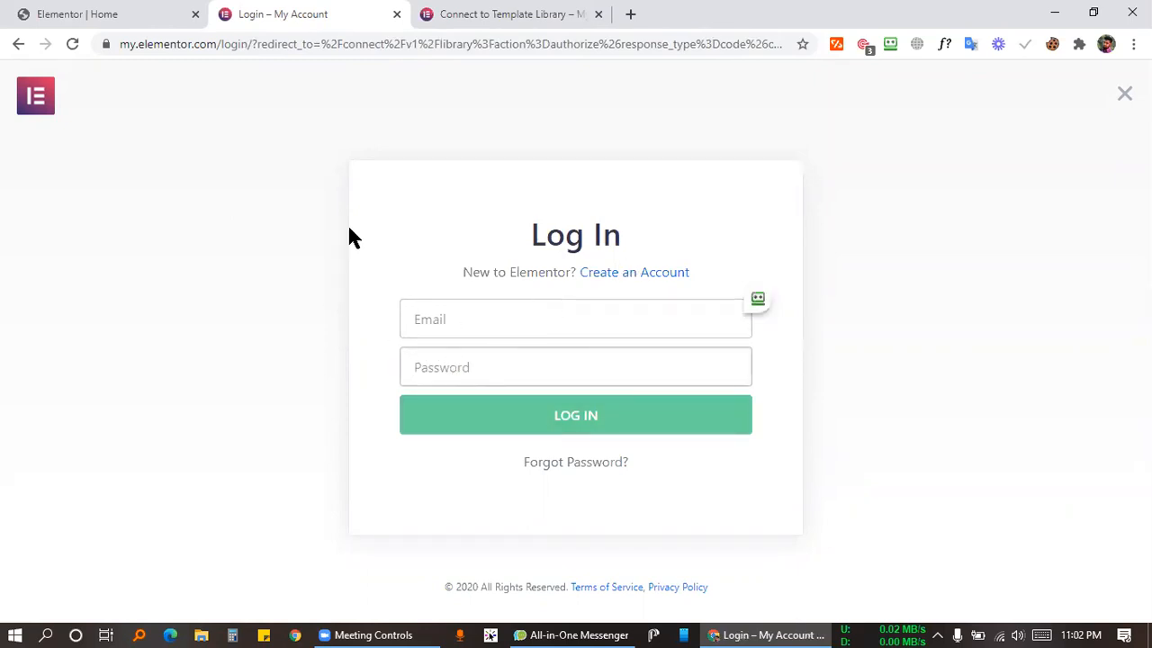
left_click(452, 12)
left_click(397, 14)
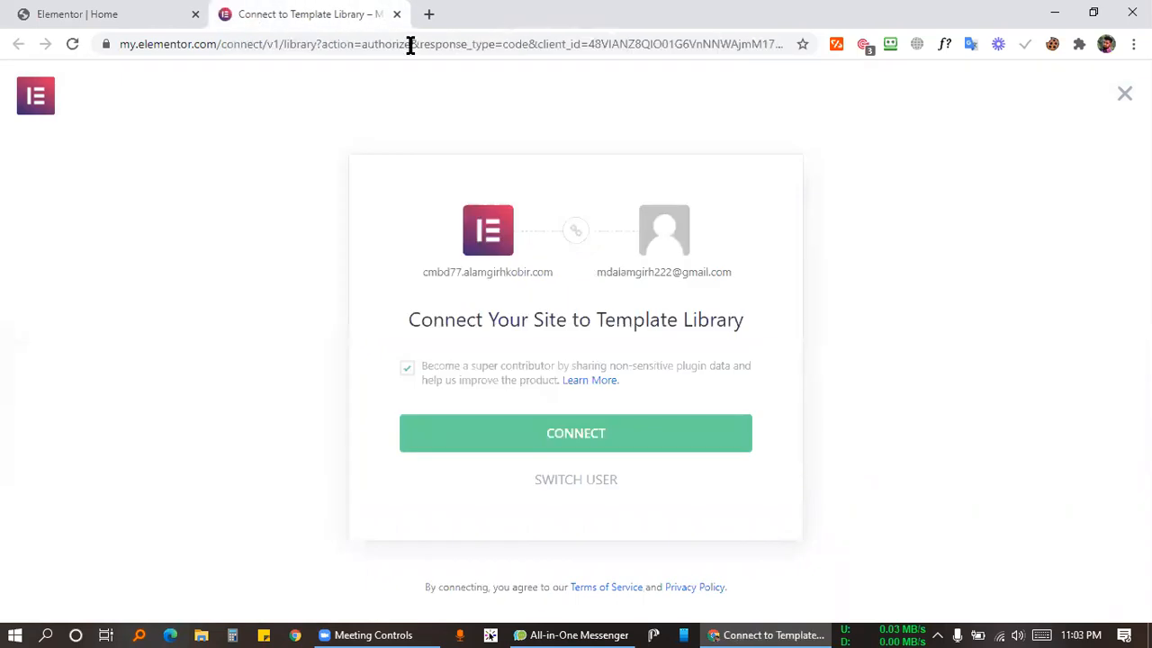
Choose Connect for the template library and begin entering the account e-mail.
left_click(517, 445)
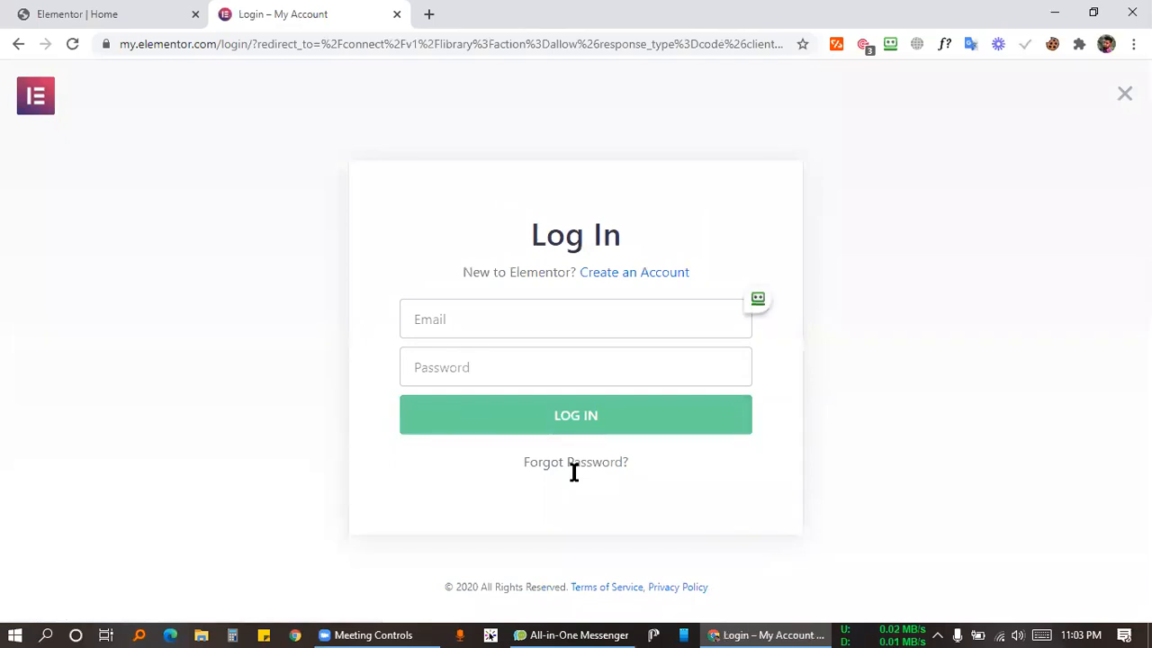
left_click(644, 318)
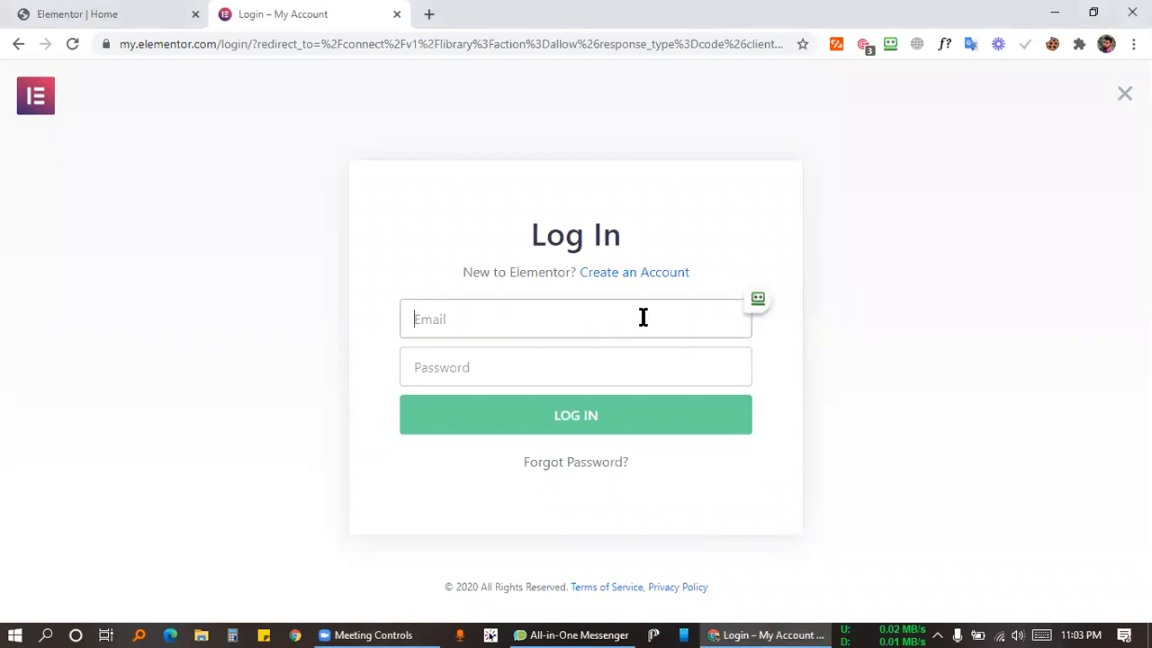
type("almgir")
key("BackSpace")
key("BackSpace")
key("BackSpace")
key("BackSpace")
Reopen the library connect prompt and submit the account e-mail and password.
left_click(1124, 93)
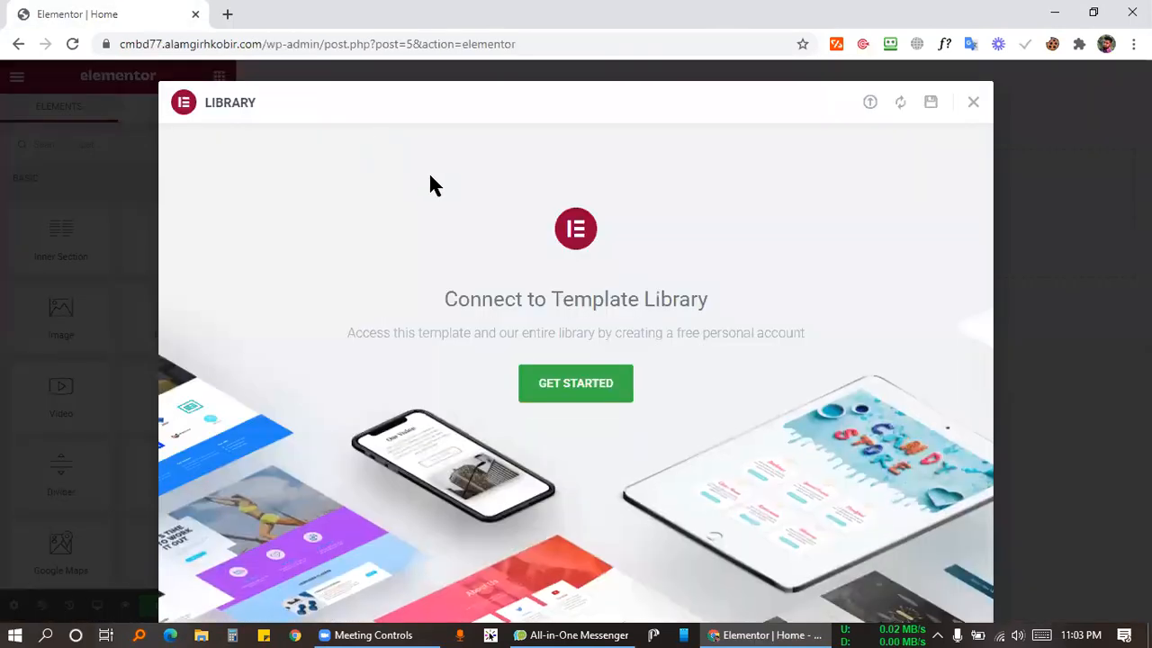
left_click(576, 383)
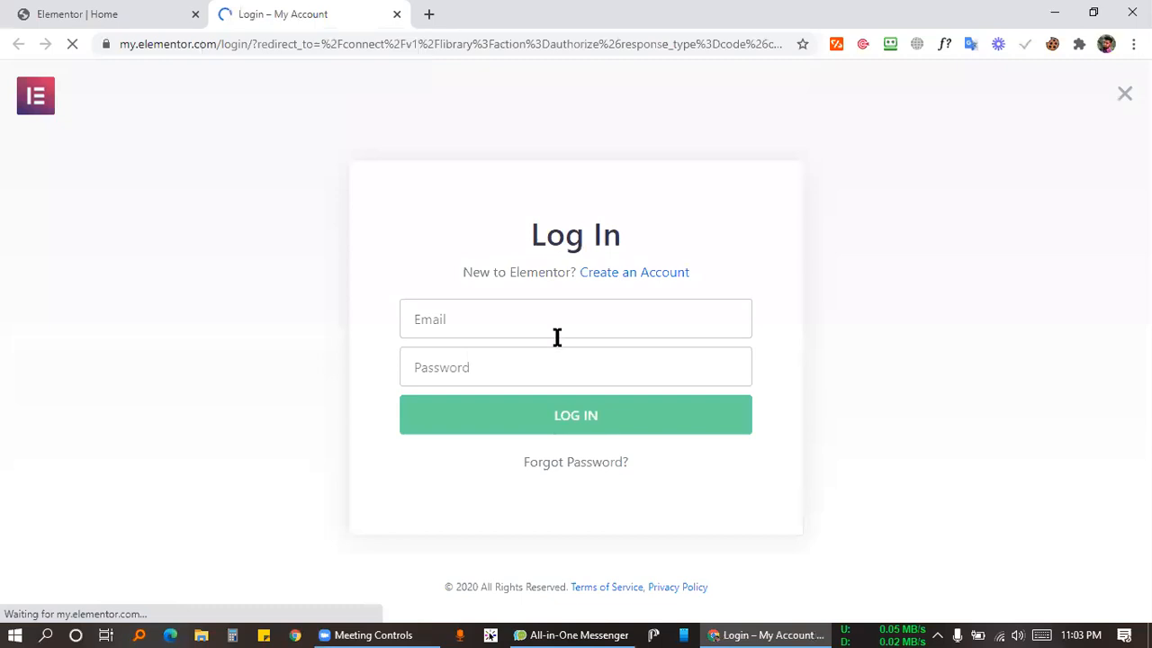
left_click(550, 335)
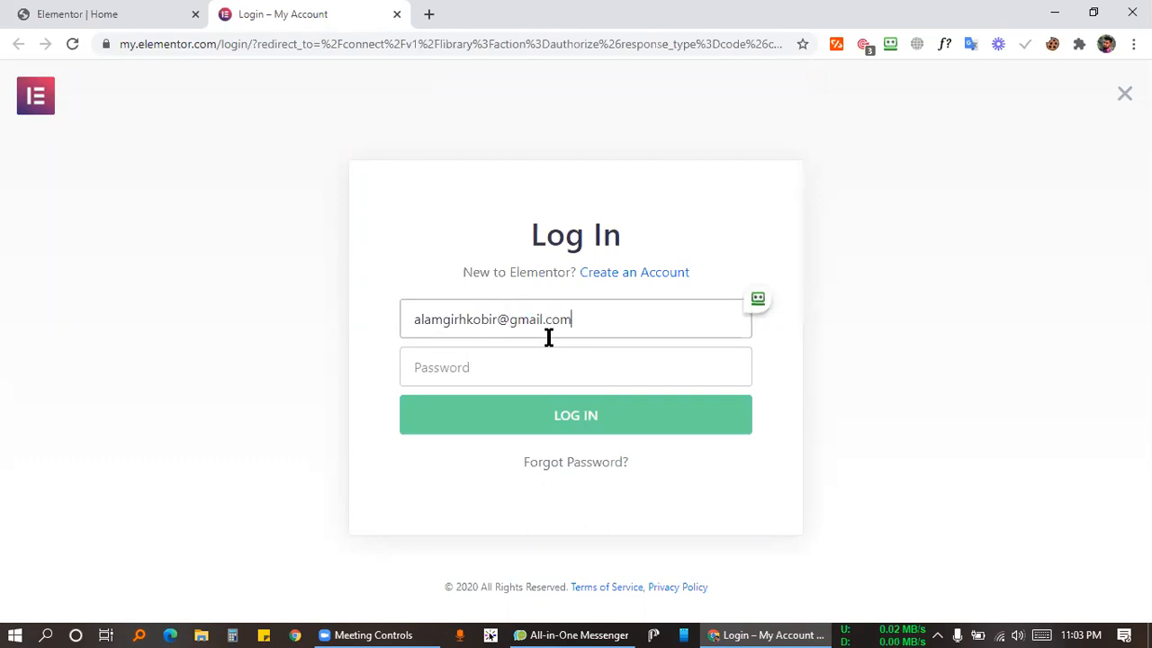
key("Tab")
type("••••••••••")
key("Return")
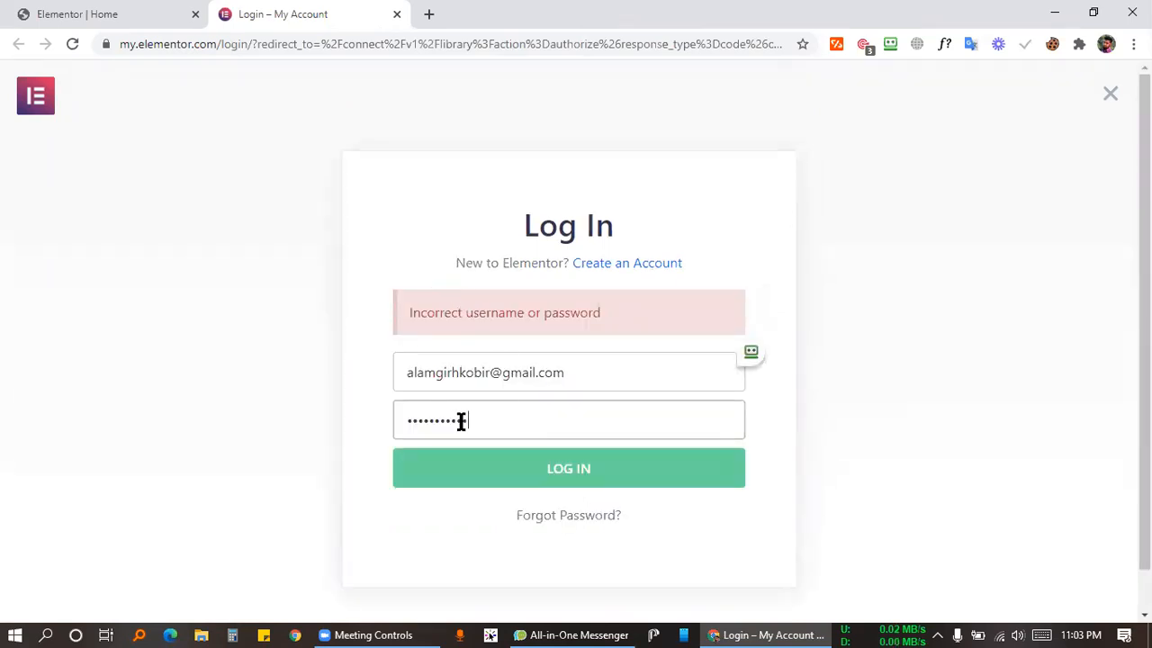
Correct the mistyped part of the account e-mail and resubmit the login form.
left_click(440, 462)
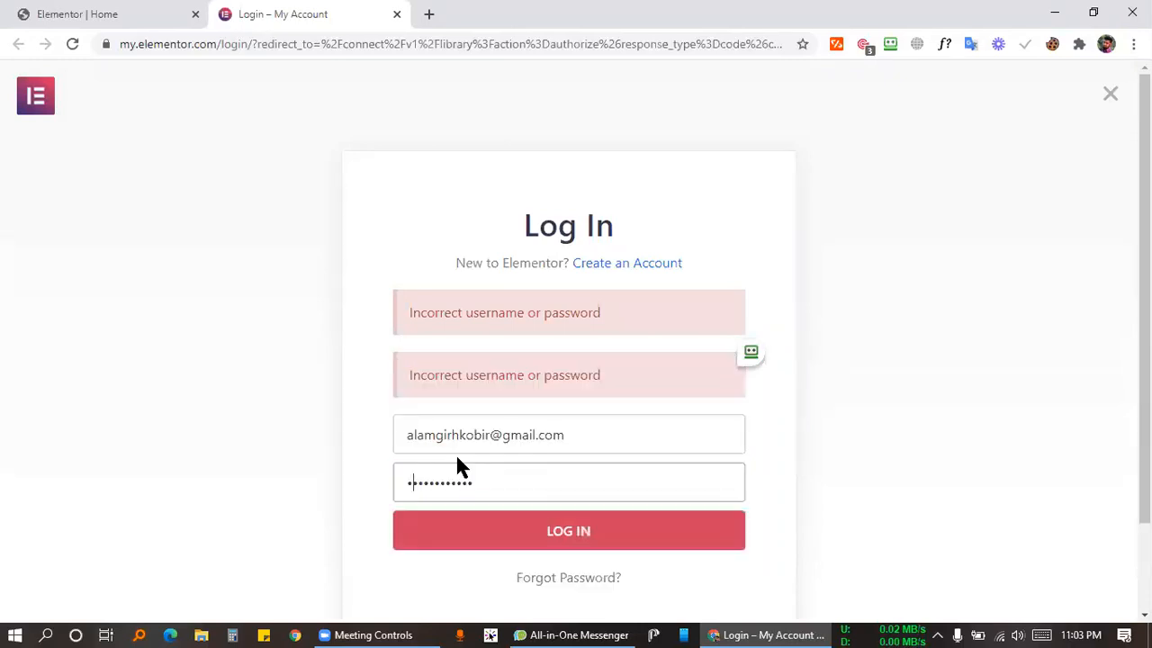
scroll(459, 453, "down", 2)
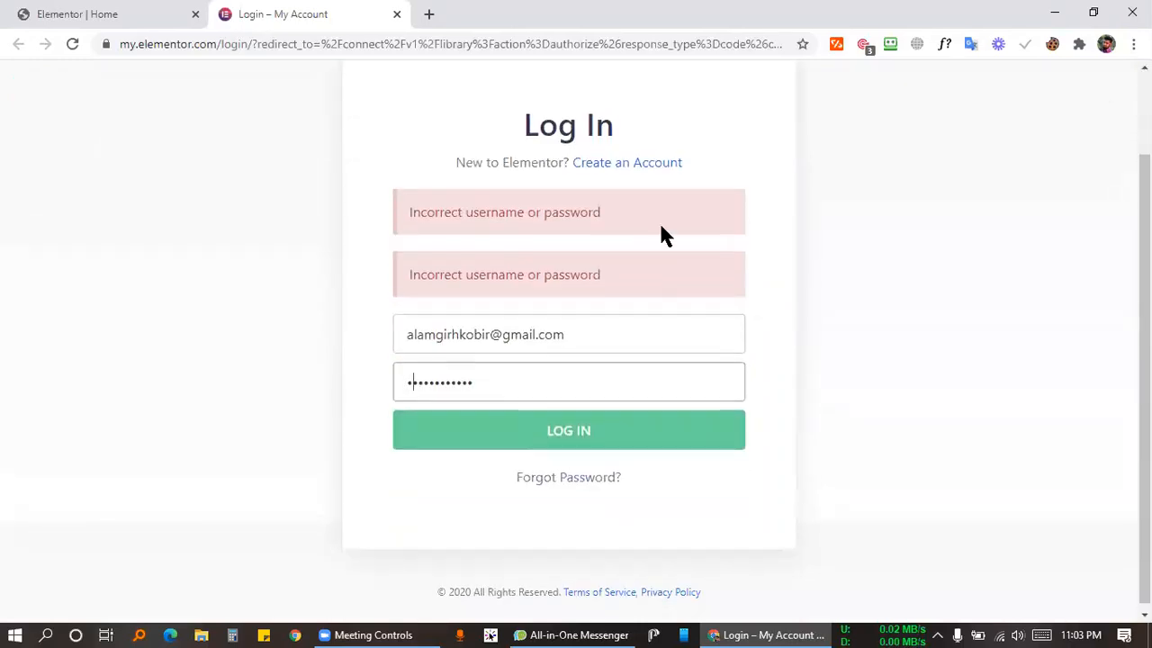
scroll(622, 314, "up", 2)
scroll(664, 165, "down", 2)
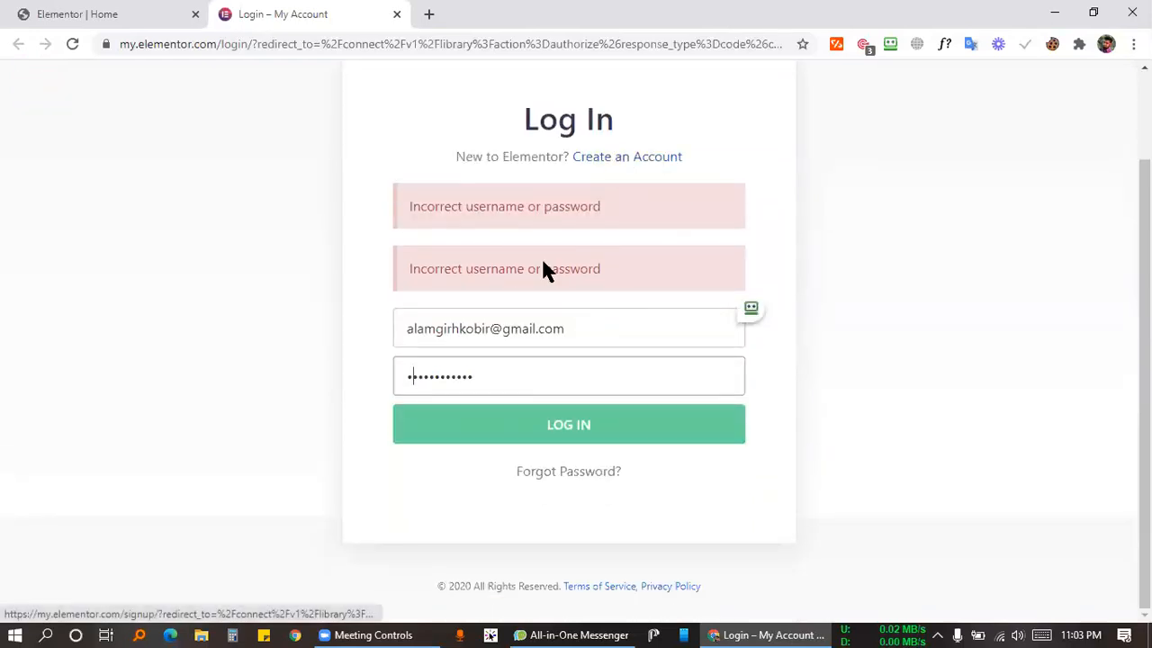
left_click_drag(488, 331, 315, 327)
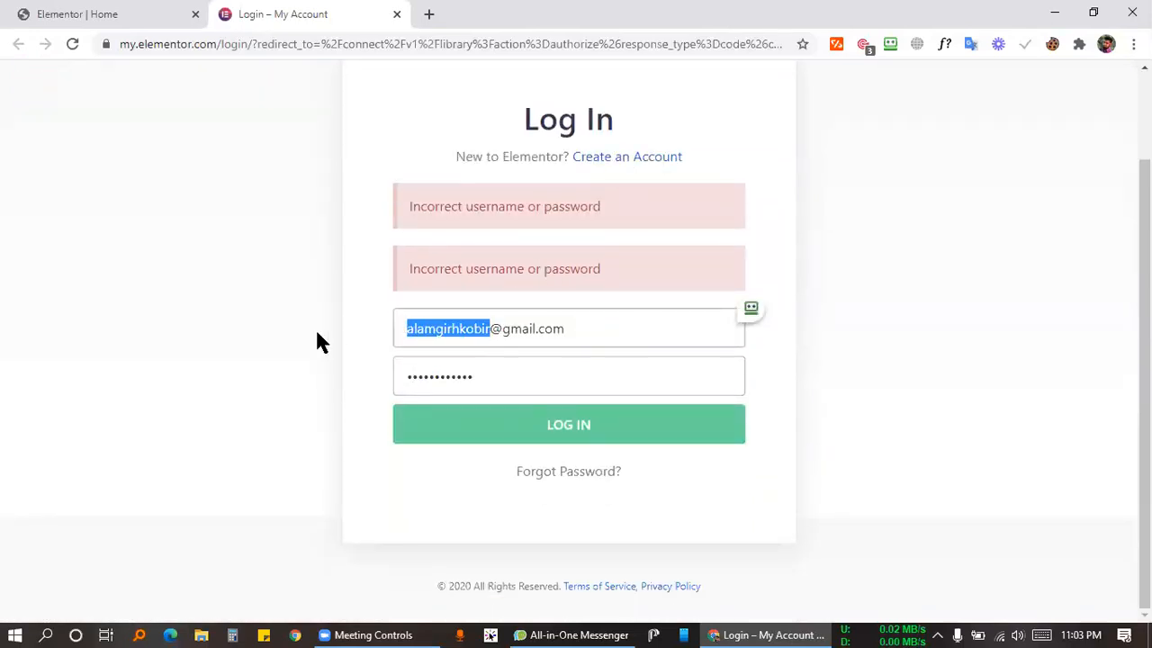
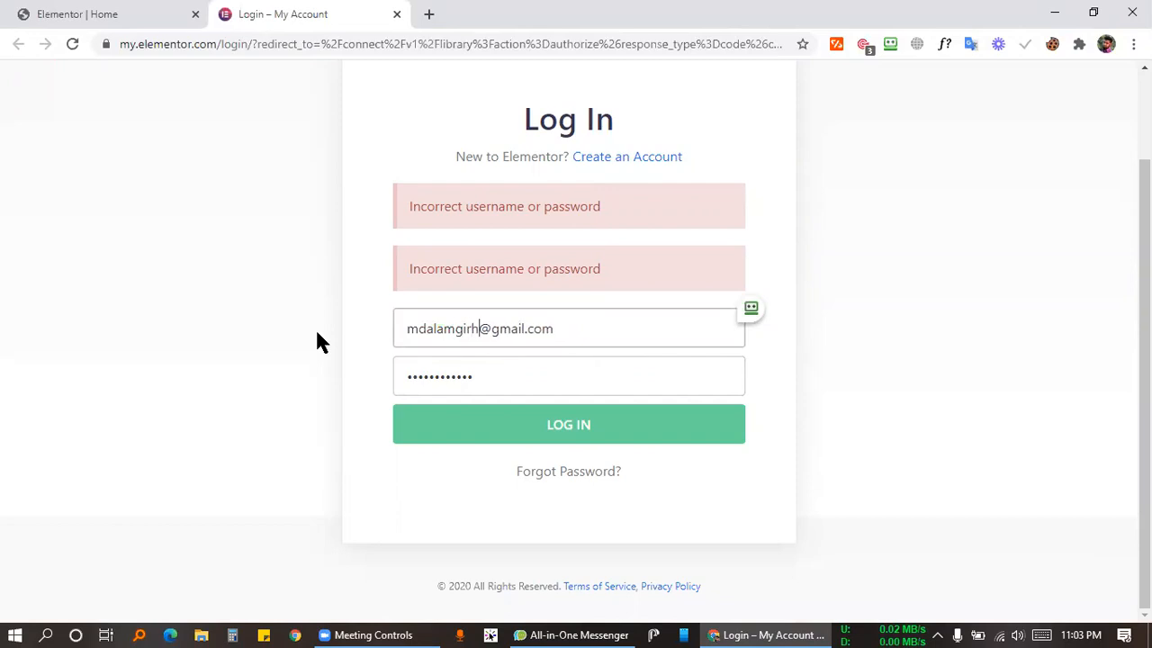
key("Return")
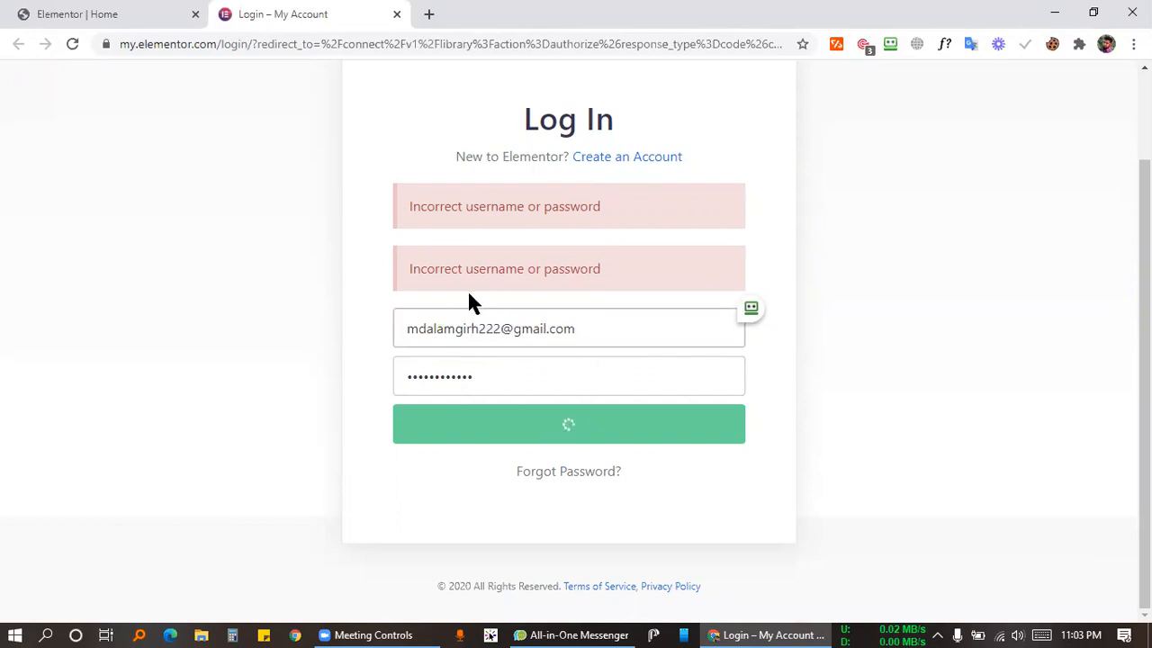
Fix the password entry and connect the site to the Elementor template library.
left_click(486, 428)
key("BackSpace")
key("Home")
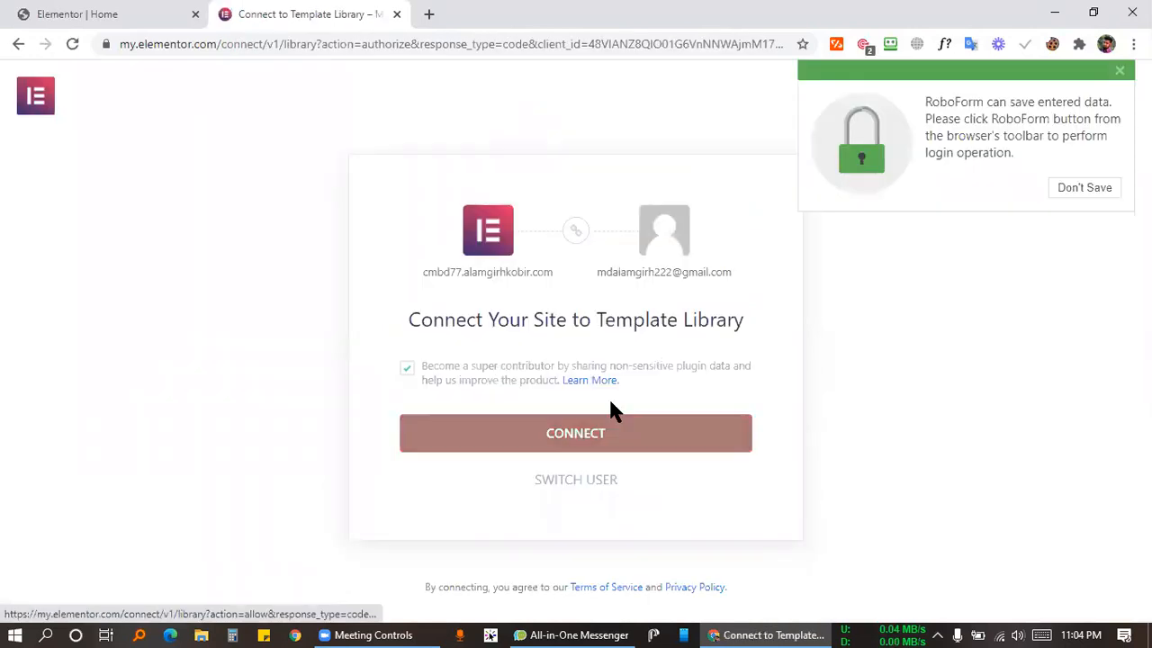
left_click(584, 446)
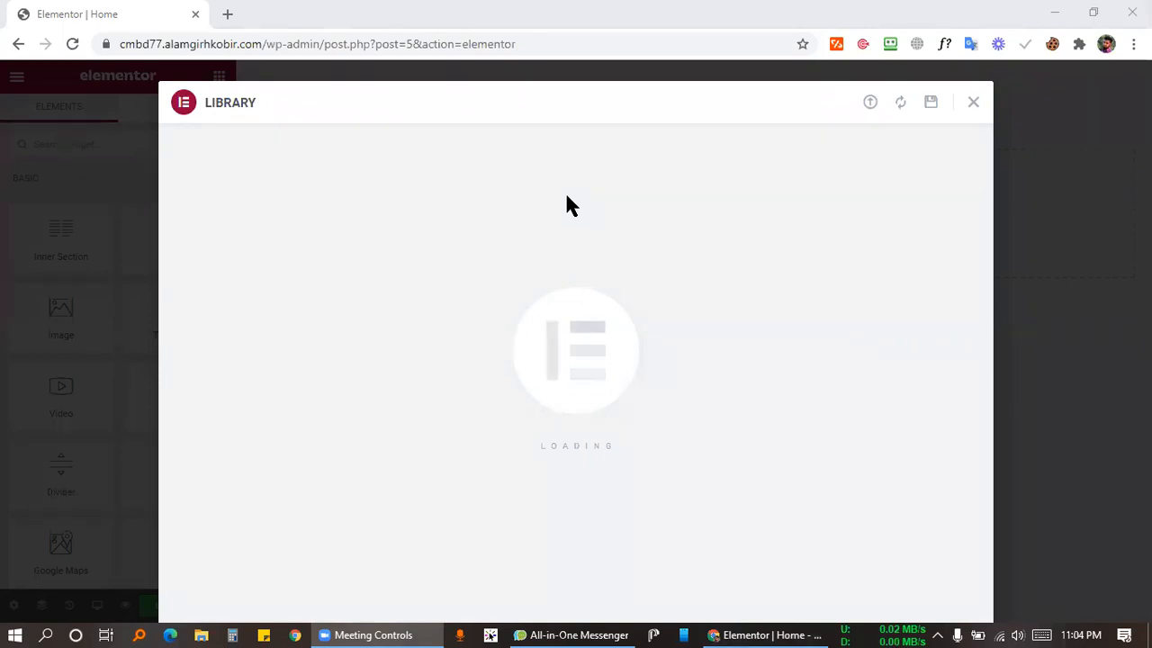
Close the Library modal and scroll through the inserted Portfolio page back to the hero.
key("Escape")
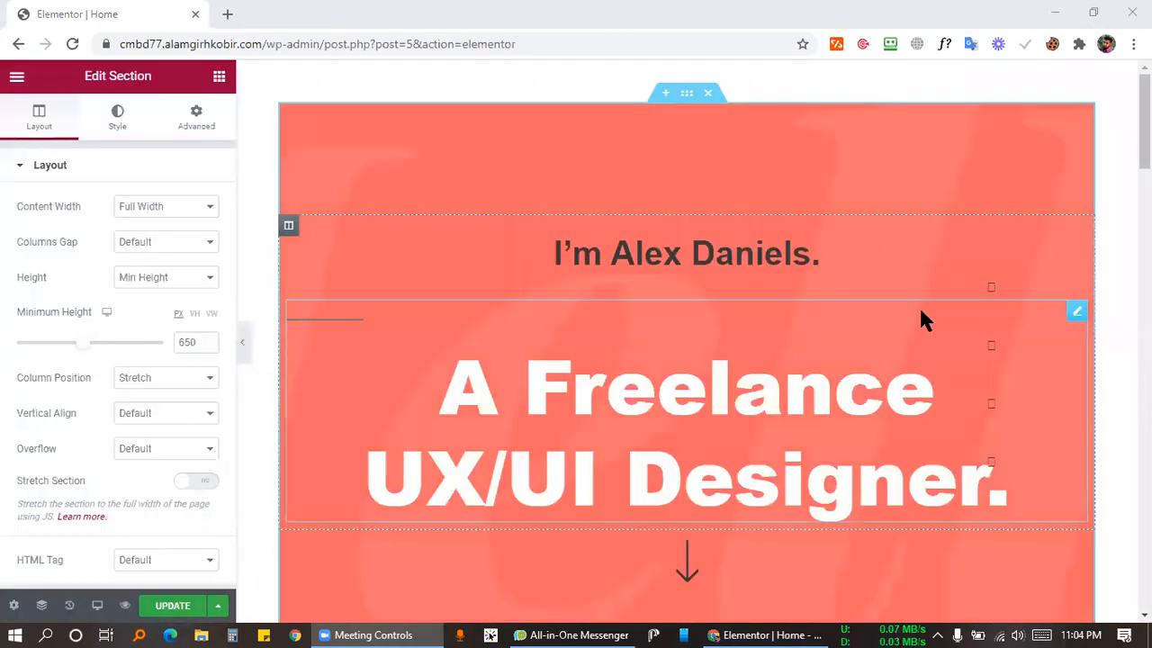
scroll(865, 311, "down", 10)
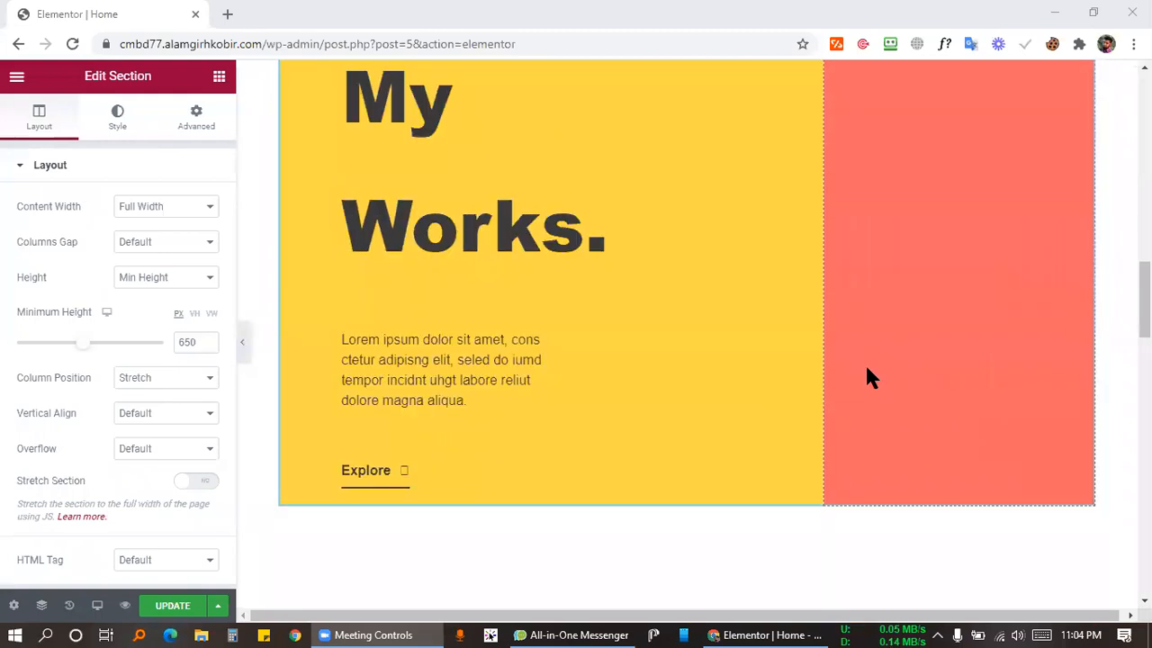
scroll(864, 360, "down", 5)
scroll(861, 373, "down", 10)
scroll(837, 378, "up", 20)
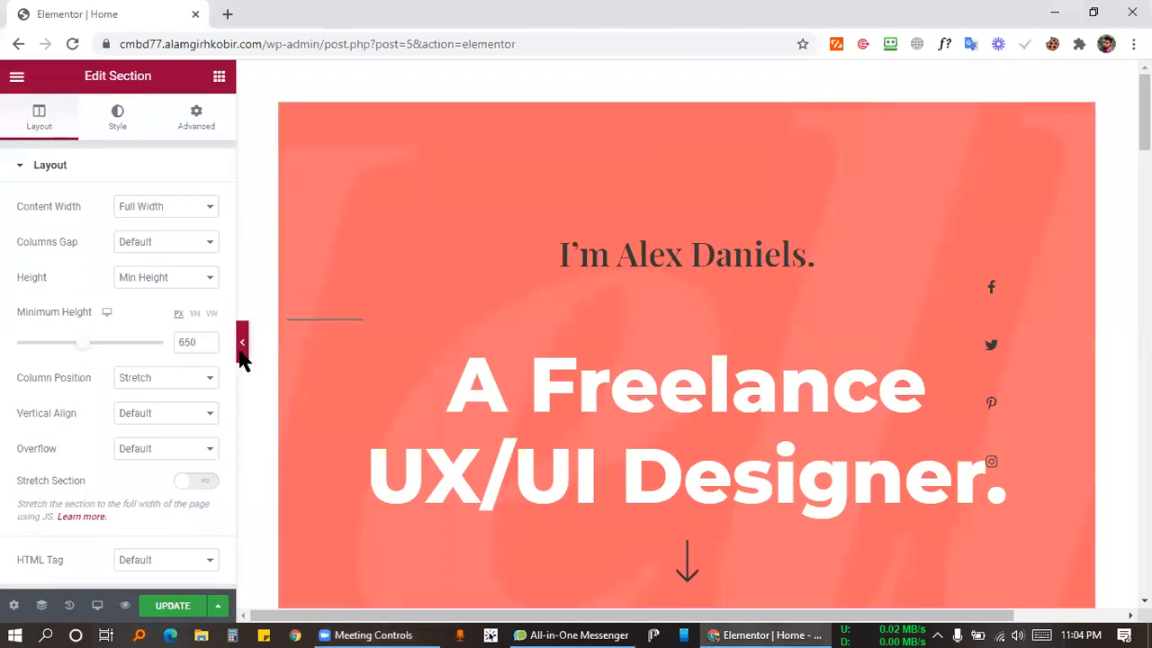
Collapse the Elementor panel and inspect the hero headline and its down-arrow link full-width.
left_click(241, 349)
scroll(921, 315, "down", 3)
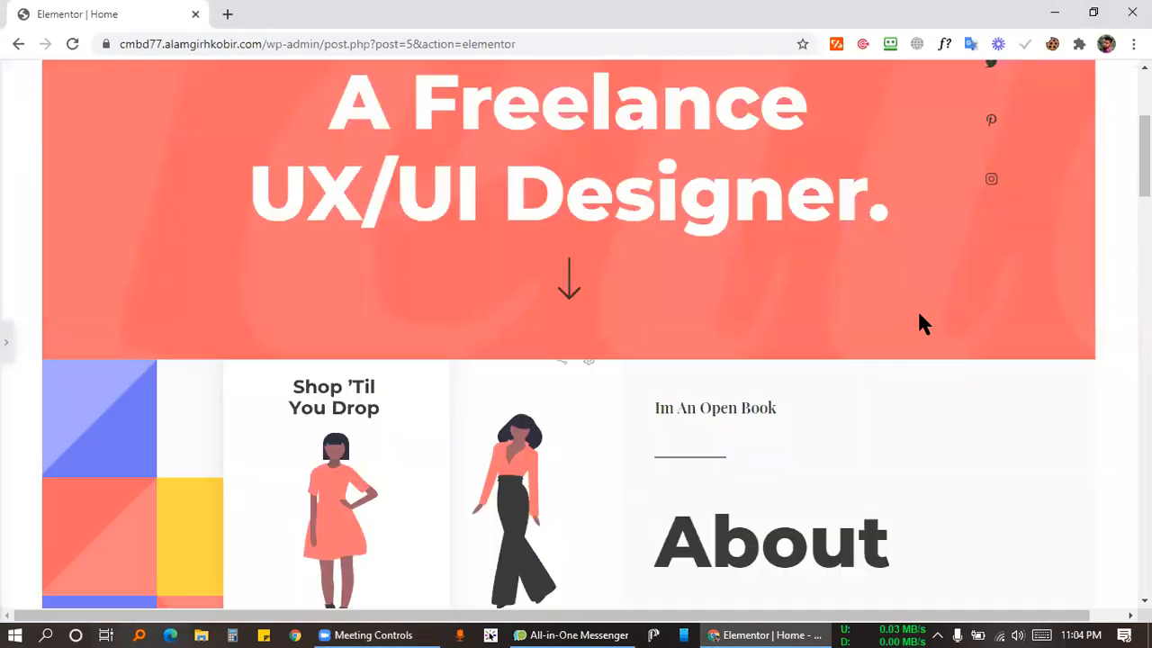
scroll(732, 298, "up", 1)
scroll(579, 204, "up", 2)
left_click_drag(386, 265, 643, 264)
left_click_drag(350, 357, 856, 514)
left_click(717, 452)
scroll(565, 425, "down", 1)
scroll(565, 425, "down", 3)
left_click(569, 231)
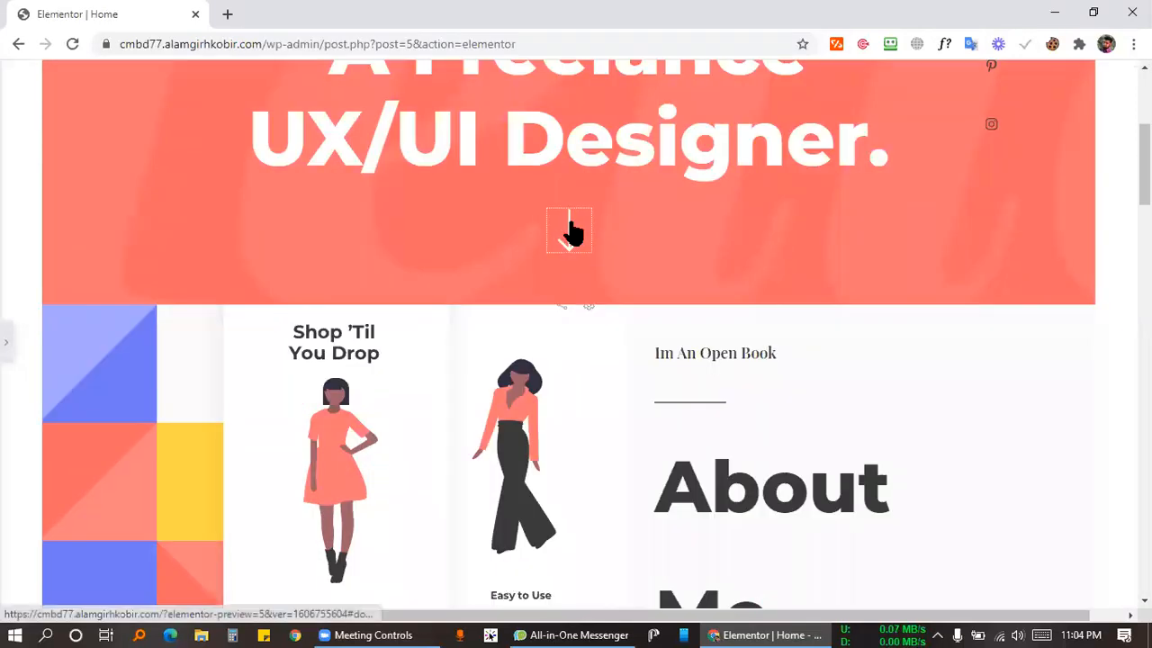
scroll(1035, 180, "up", 3)
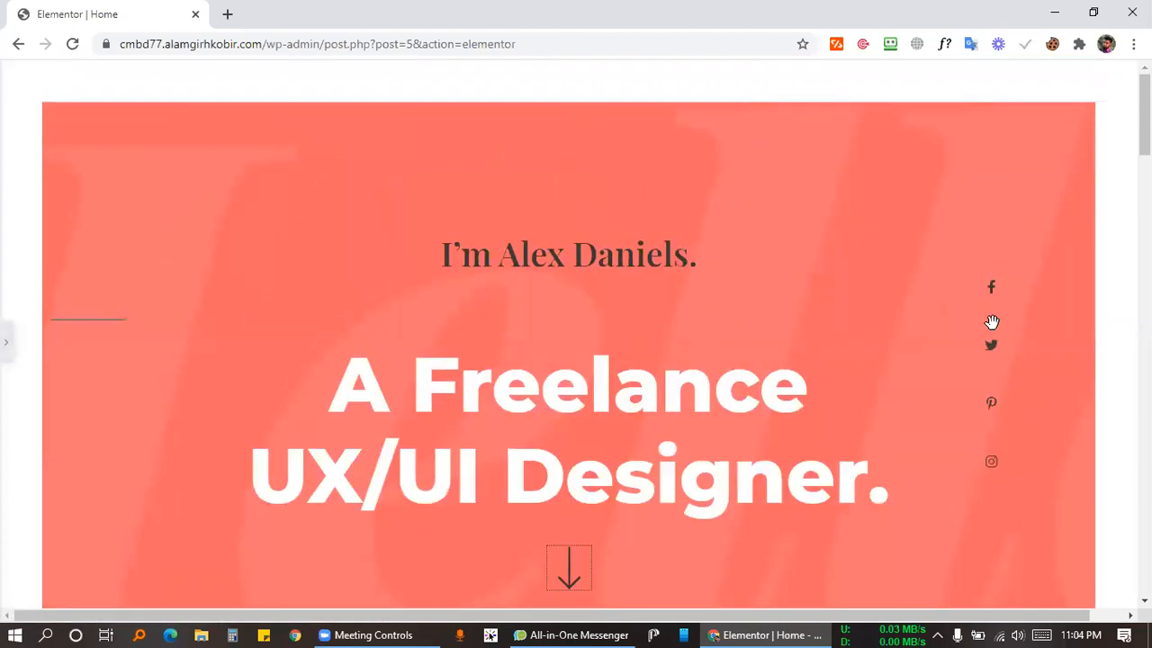
scroll(663, 252, "down", 7)
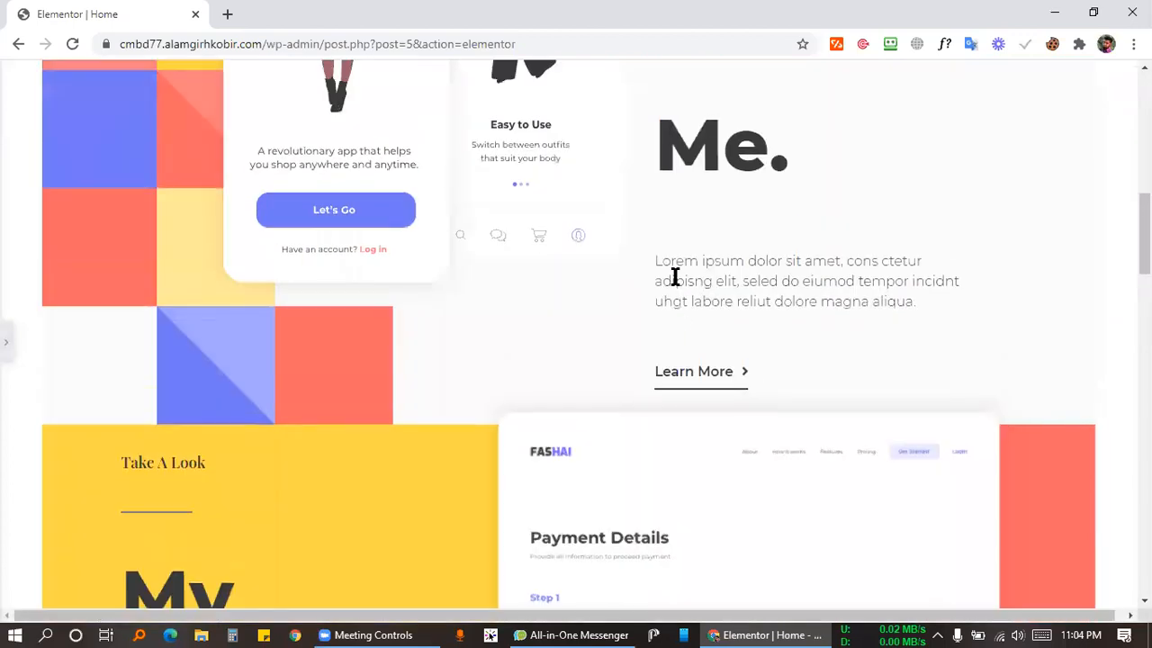
scroll(677, 275, "up", 3)
left_click(396, 341)
Inspect the phone mockup image, About Me. heading and Lorem ipsum paragraph.
left_click_drag(546, 334, 613, 350)
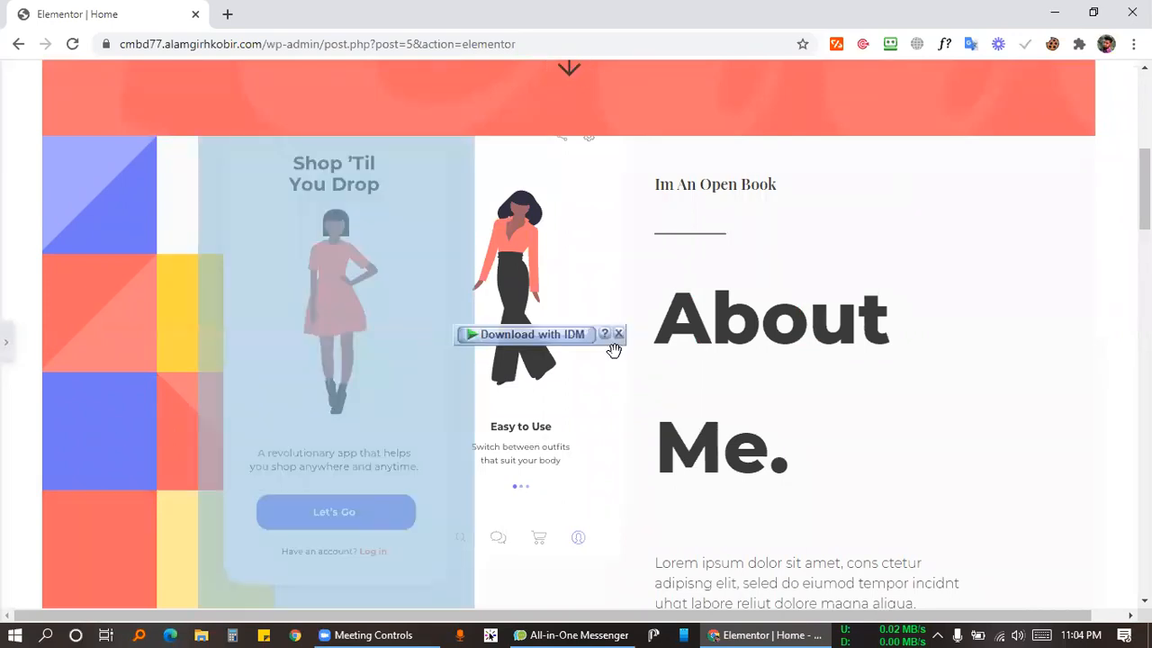
left_click(560, 443)
left_click_drag(665, 315, 823, 489)
left_click(792, 424)
scroll(728, 329, "down", 4)
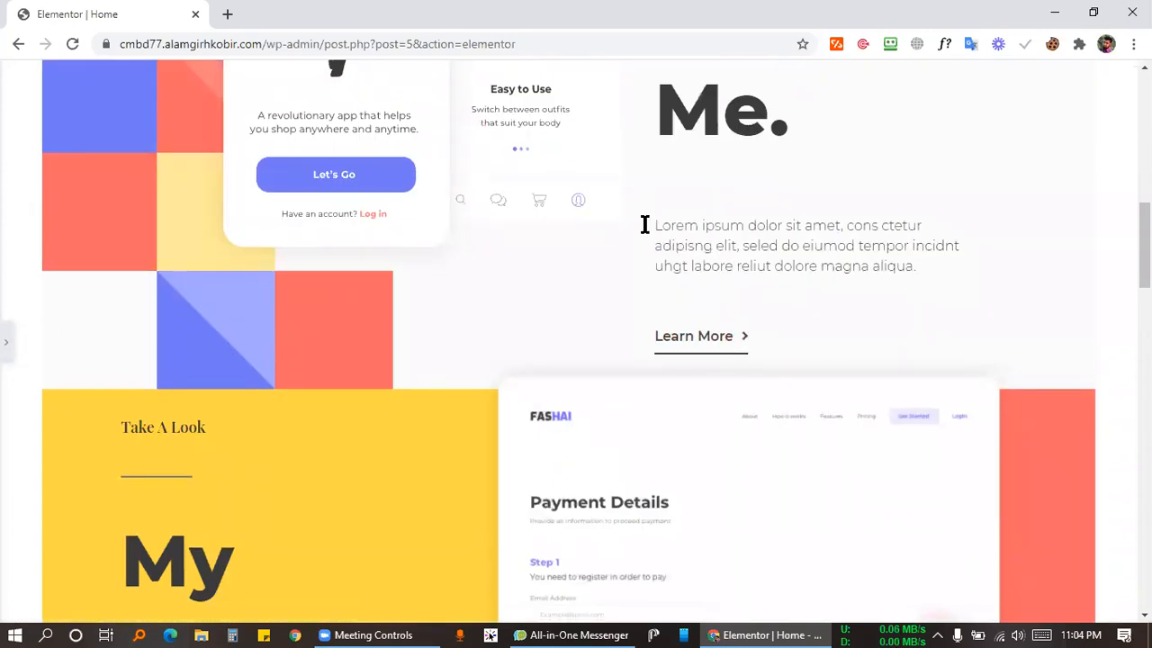
triple_click(876, 258)
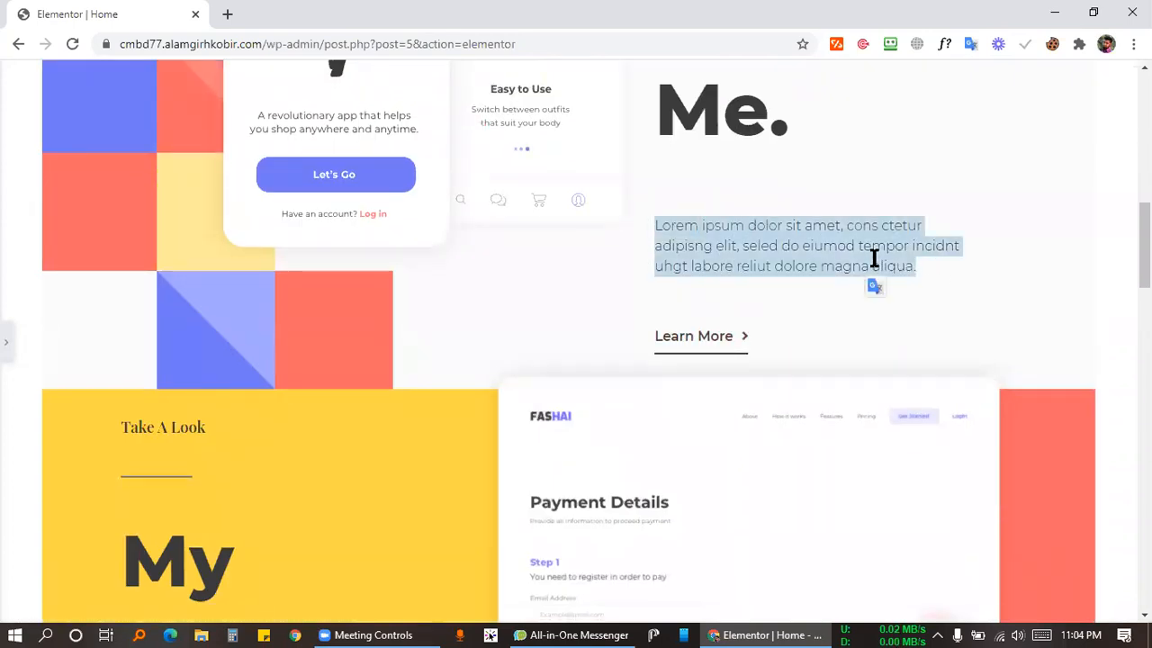
left_click(813, 258)
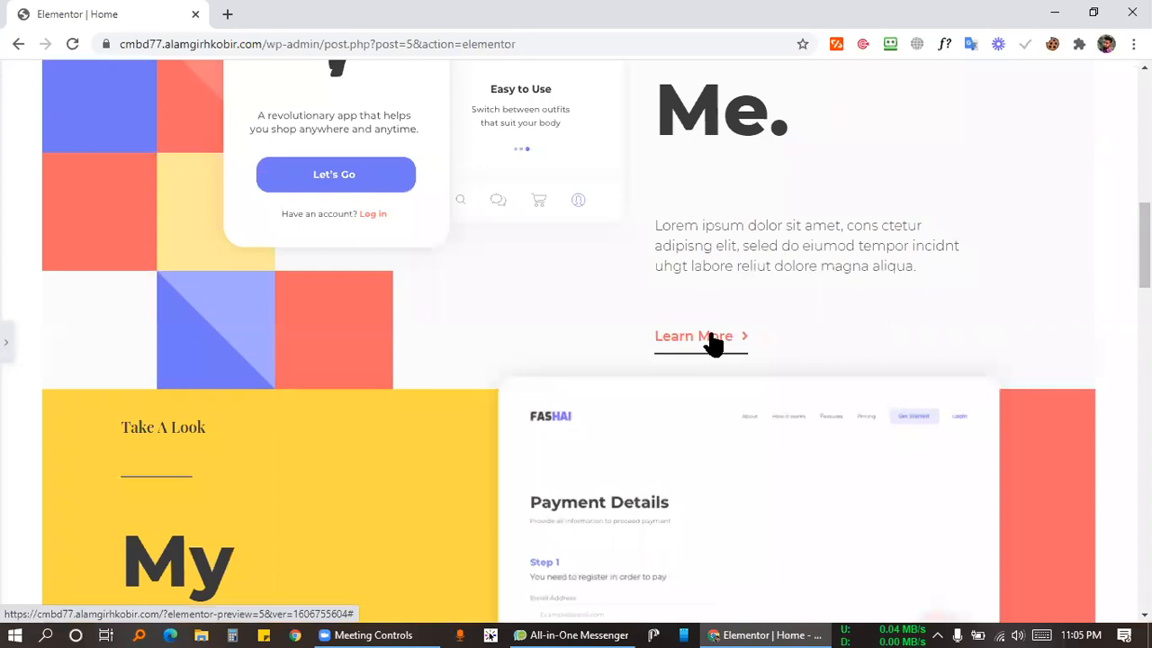
Scroll down past the skills column to The Blog section at the page bottom.
scroll(645, 310, "down", 2)
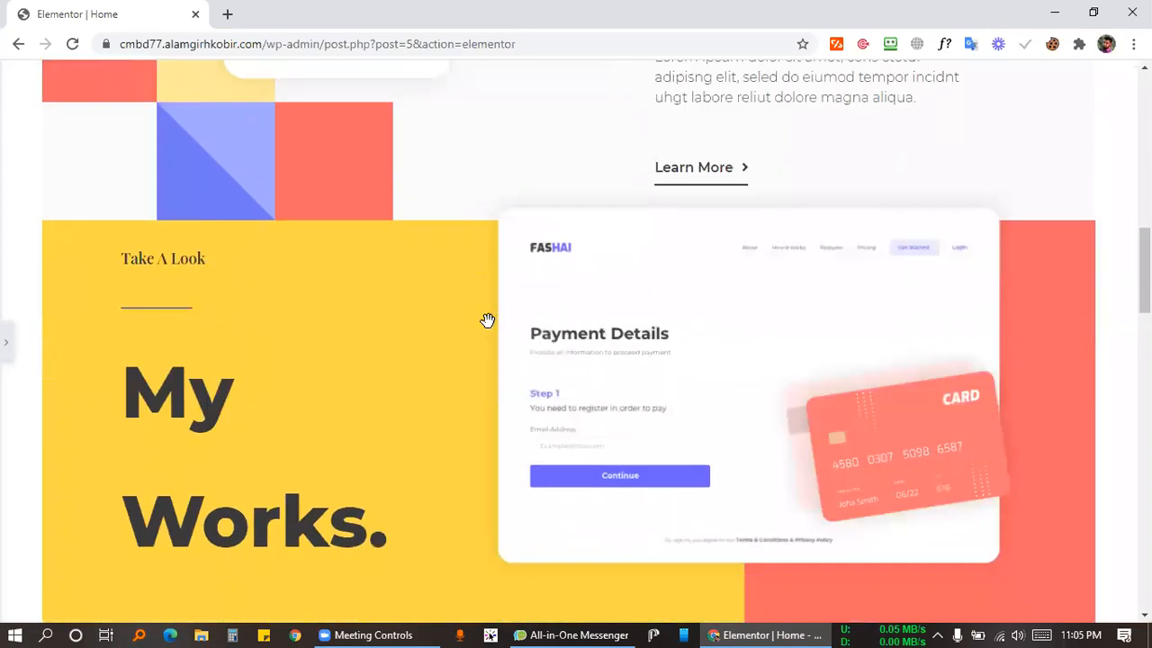
scroll(193, 260, "down", 5)
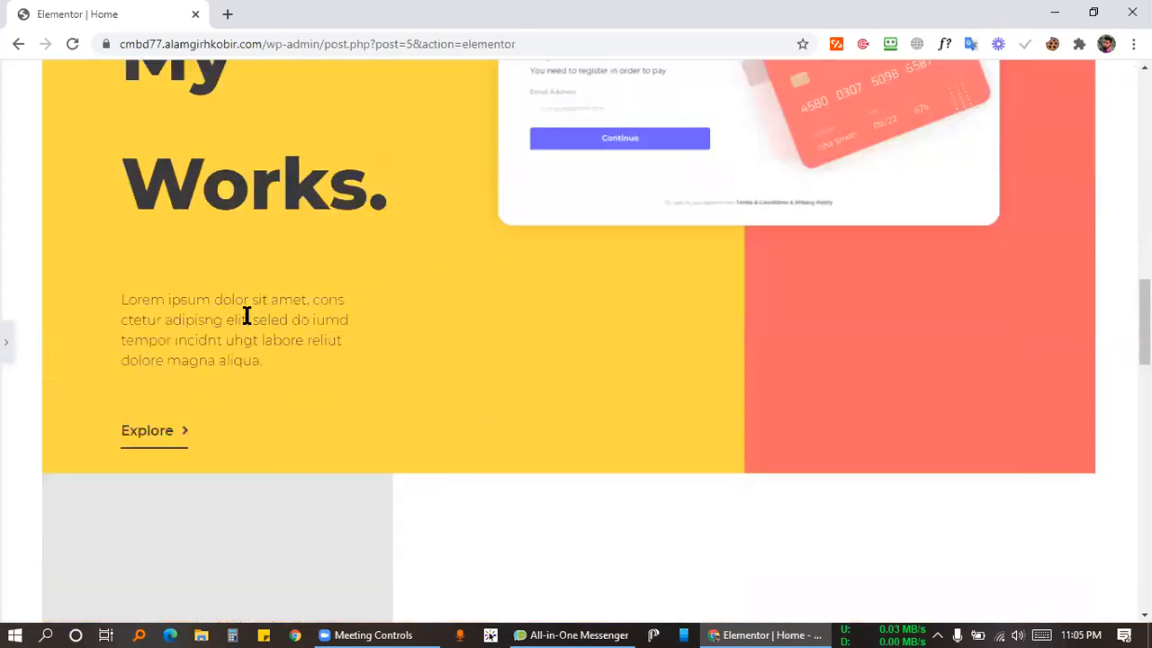
scroll(441, 335, "down", 8)
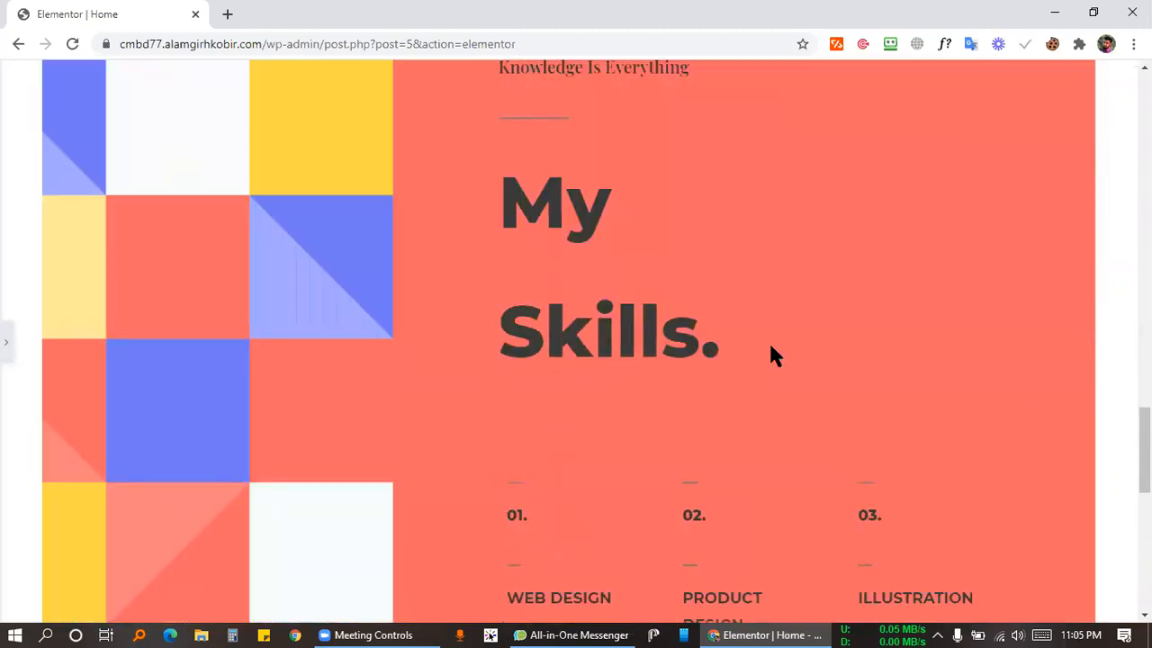
scroll(772, 346, "down", 6)
left_click_drag(660, 229, 776, 257)
left_click(734, 261)
scroll(426, 370, "down", 2)
left_click_drag(150, 110, 332, 319)
left_click(519, 321)
scroll(471, 337, "down", 1)
scroll(350, 382, "up", 20)
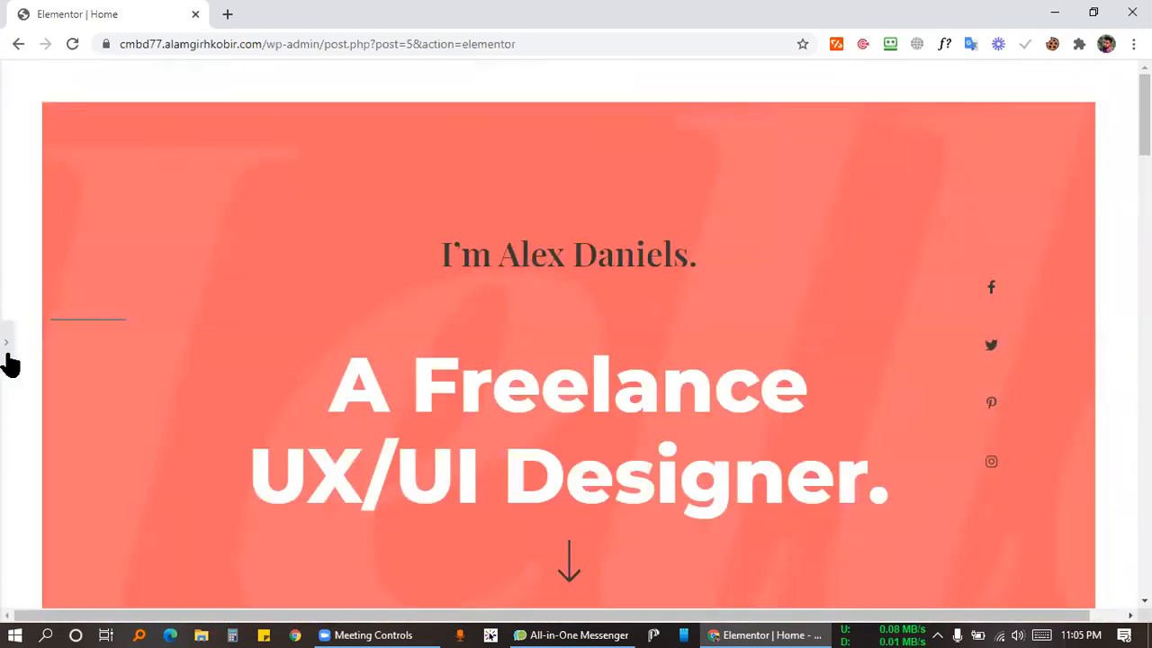
Restore the editing panel and bring up Home's Page Settings with the Elementor Canvas layout.
left_click(8, 360)
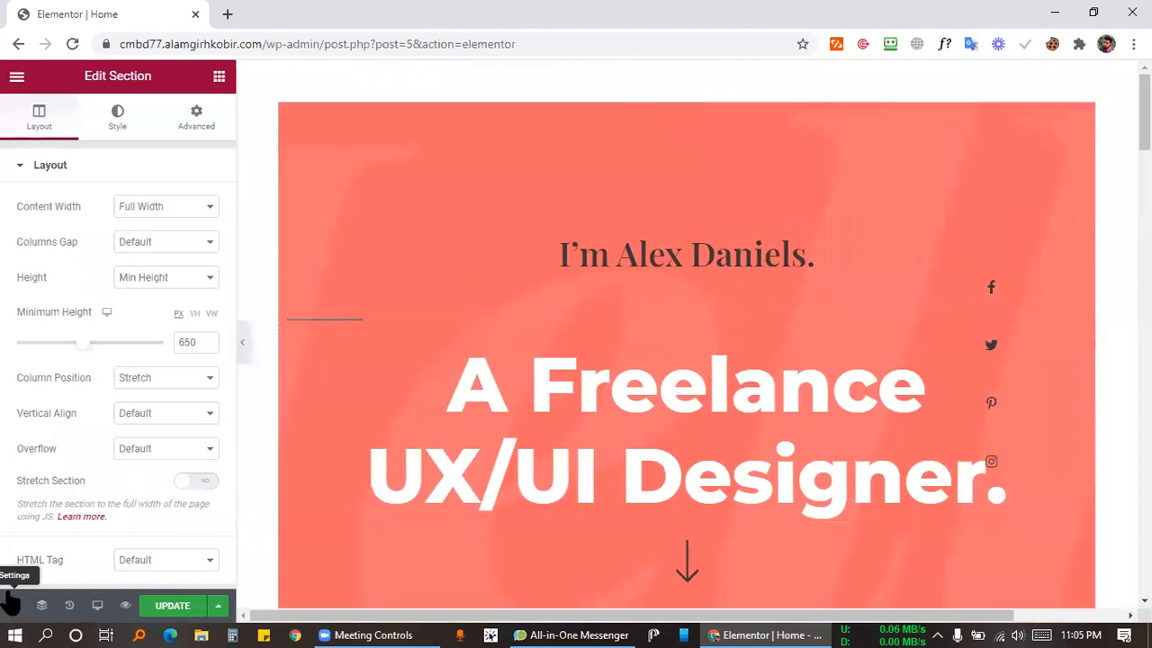
left_click(13, 605)
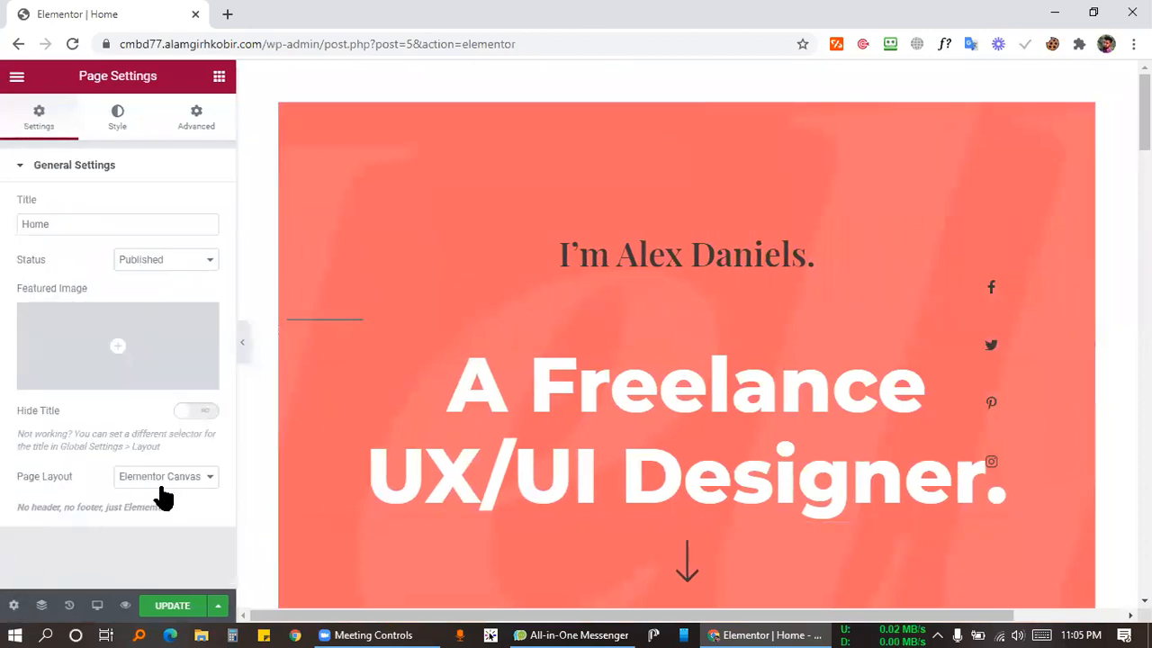
scroll(668, 329, "down", 20)
scroll(504, 386, "down", 2)
scroll(504, 381, "up", 5)
scroll(525, 386, "down", 2)
scroll(524, 385, "down", 4)
scroll(528, 378, "up", 7)
scroll(531, 378, "down", 2)
Delete the Blog section from the page and scroll over the remaining sections.
mouse_move(690, 260)
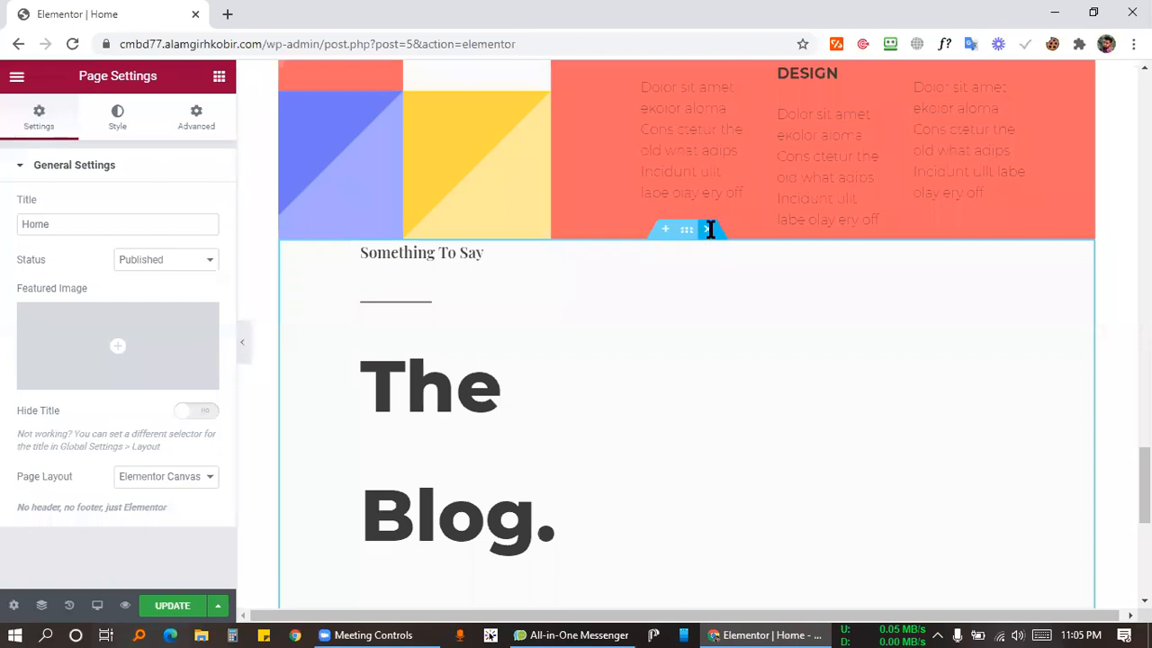
left_click(710, 230)
scroll(516, 405, "up", 3)
scroll(684, 338, "up", 2)
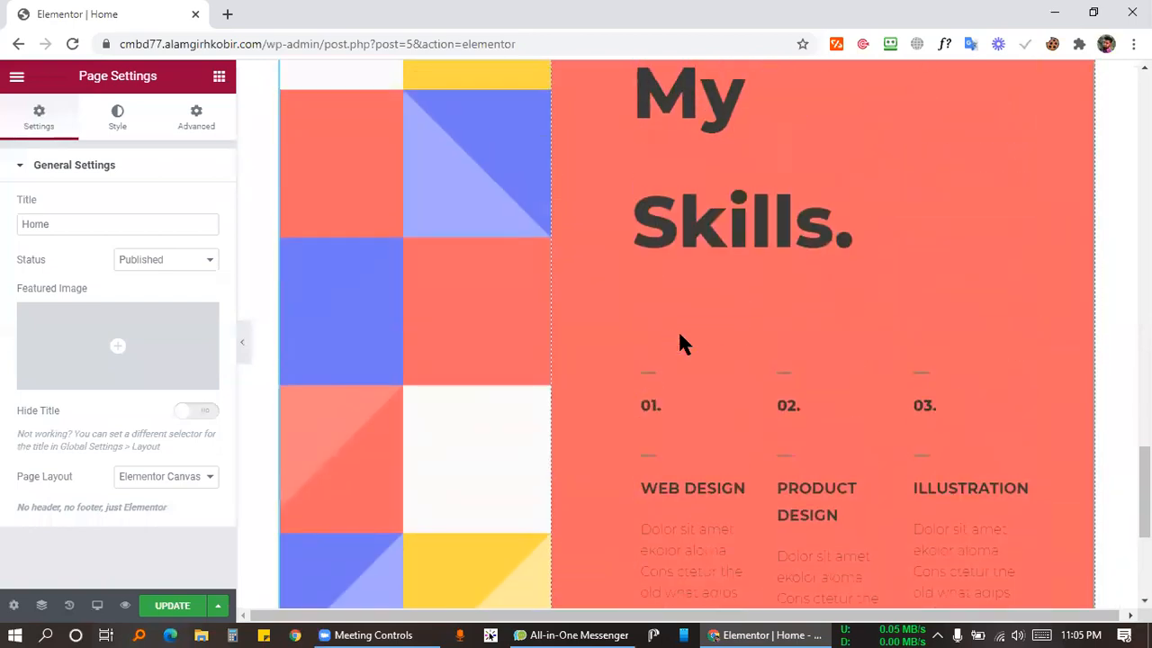
scroll(453, 381, "up", 10)
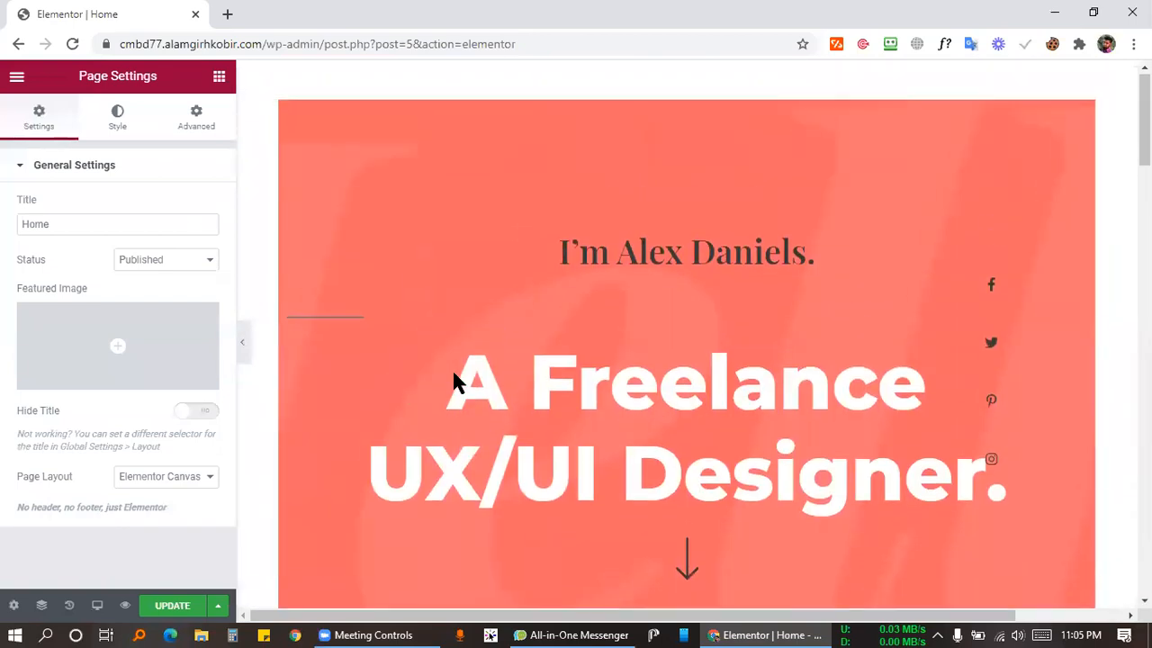
mouse_move(695, 101)
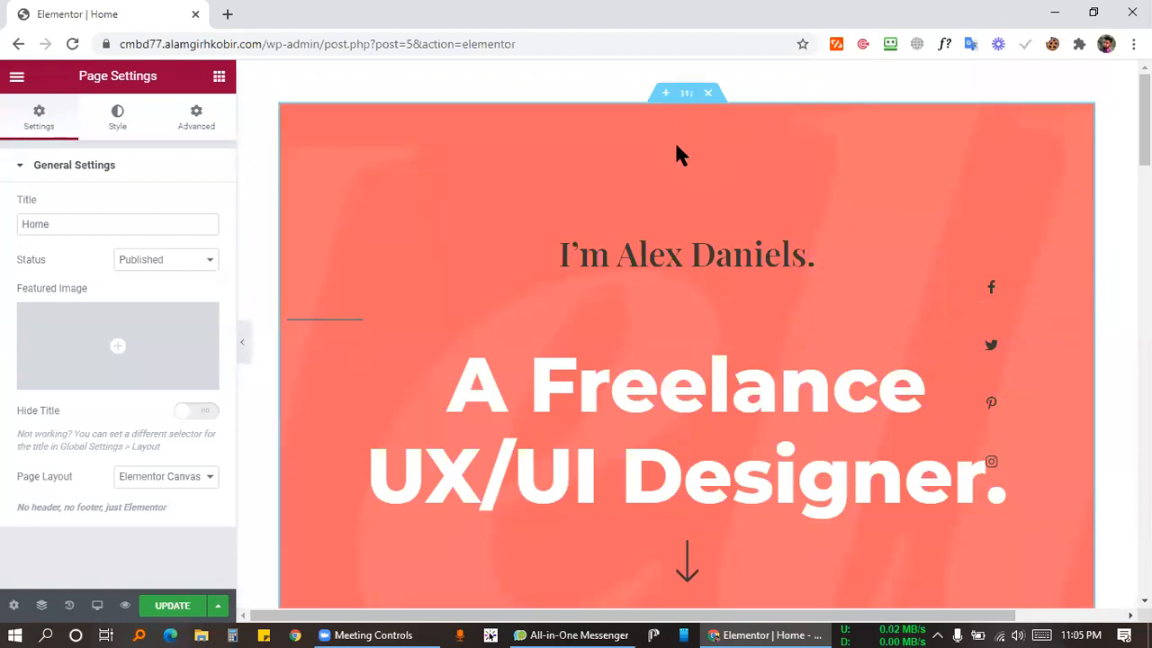
scroll(677, 150, "down", 10)
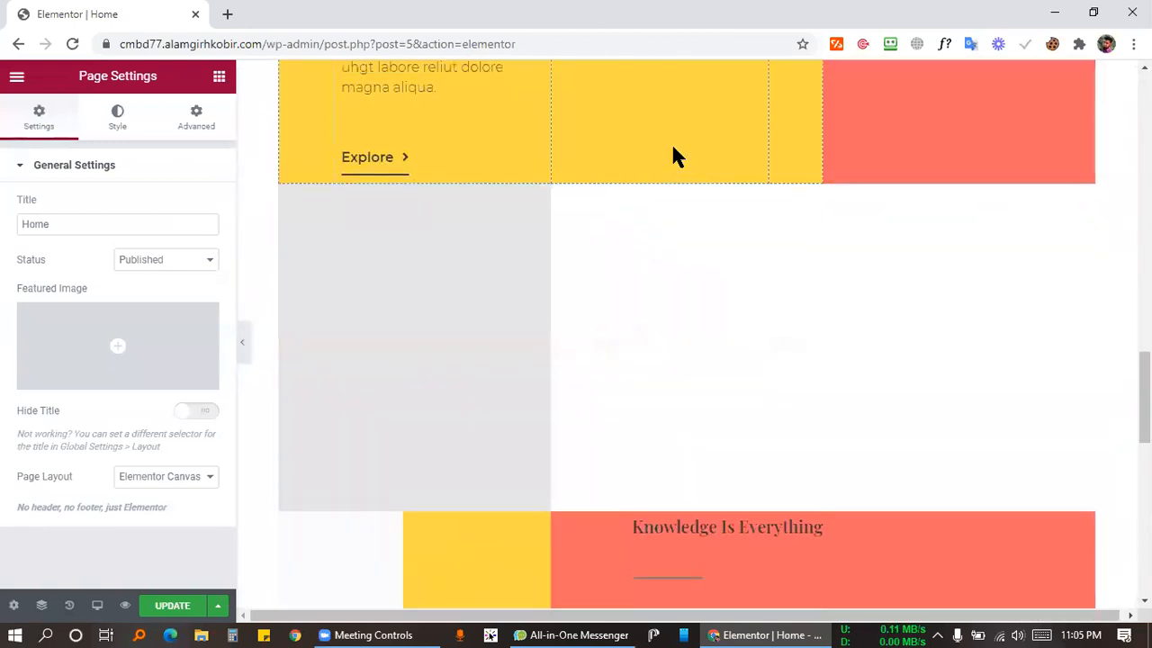
scroll(671, 153, "up", 7)
scroll(423, 248, "down", 5)
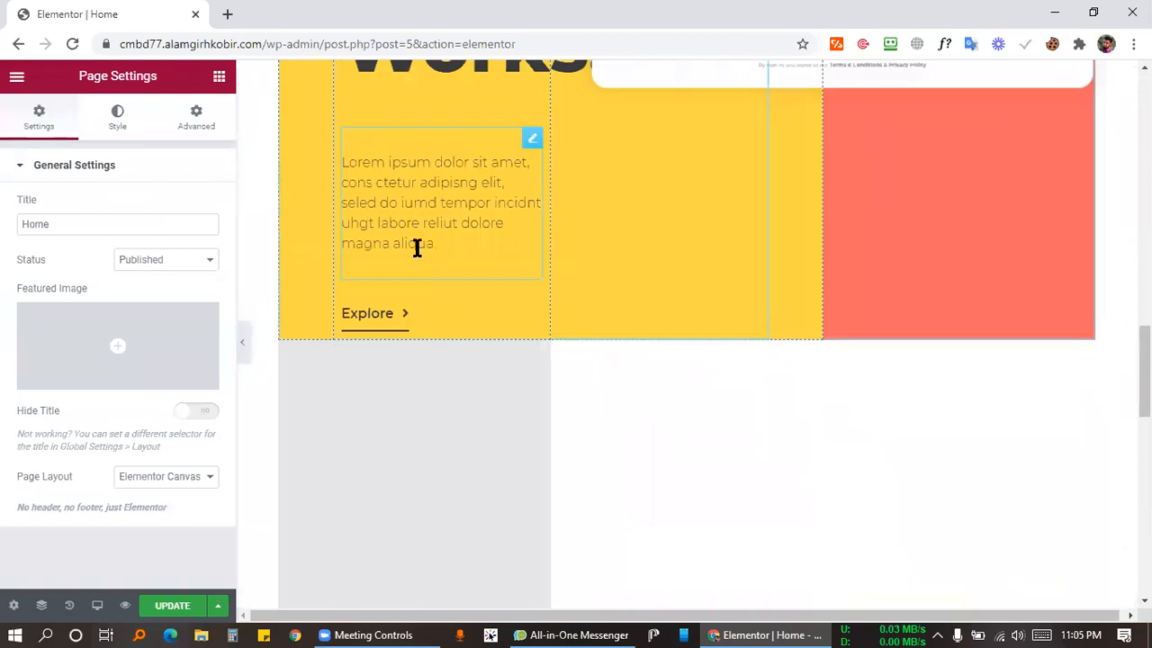
scroll(428, 251, "down", 5)
scroll(348, 390, "down", 2)
scroll(345, 392, "up", 8)
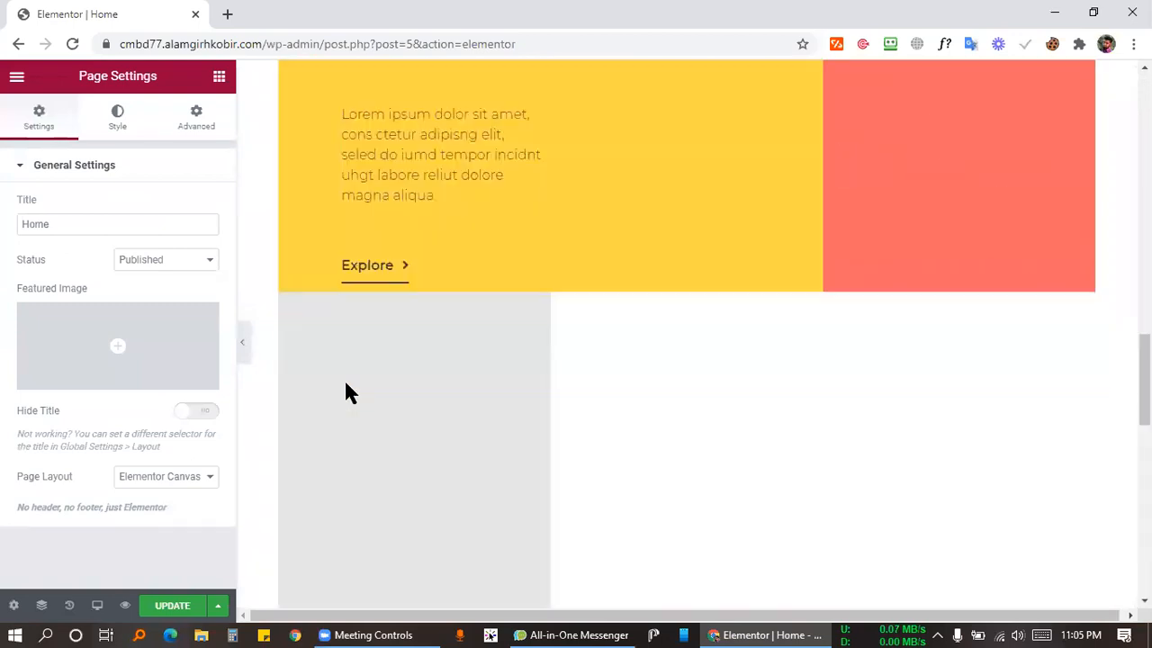
scroll(345, 385, "up", 10)
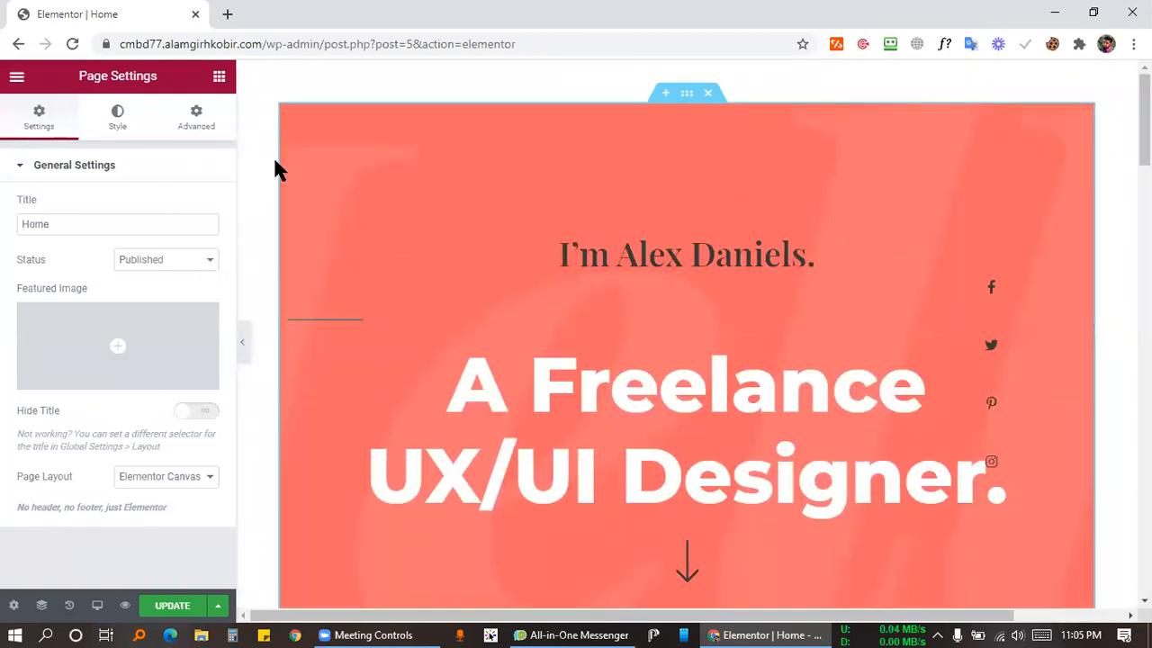
Look through the hero section's Advanced and Layout settings.
left_click(687, 93)
left_click(183, 122)
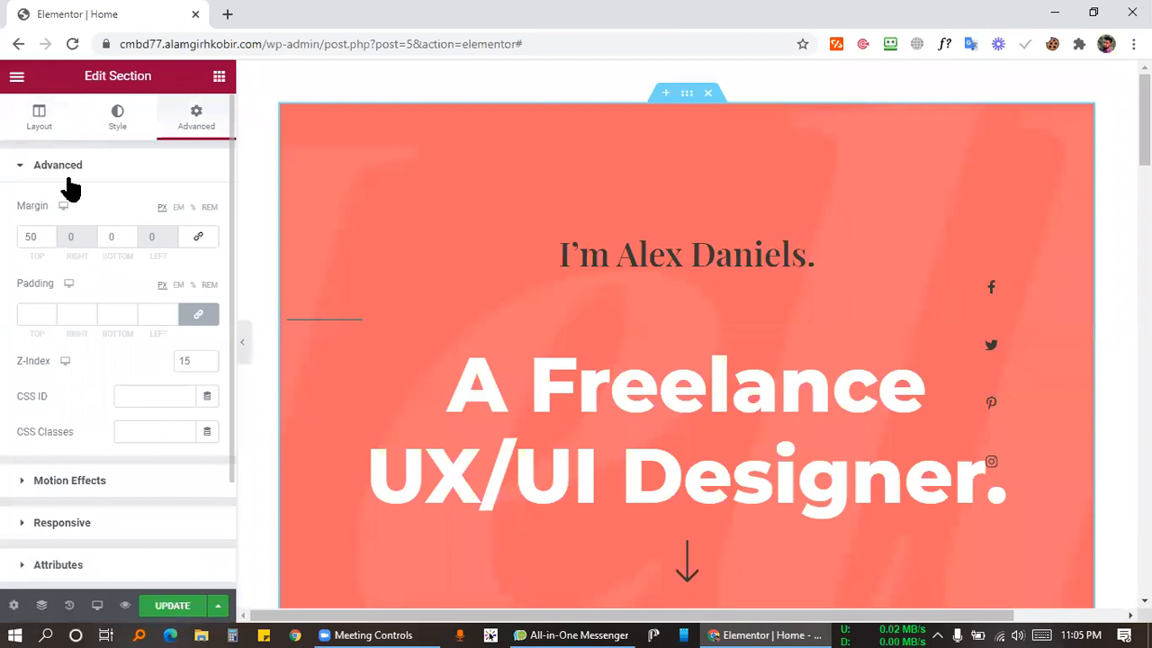
left_click(39, 118)
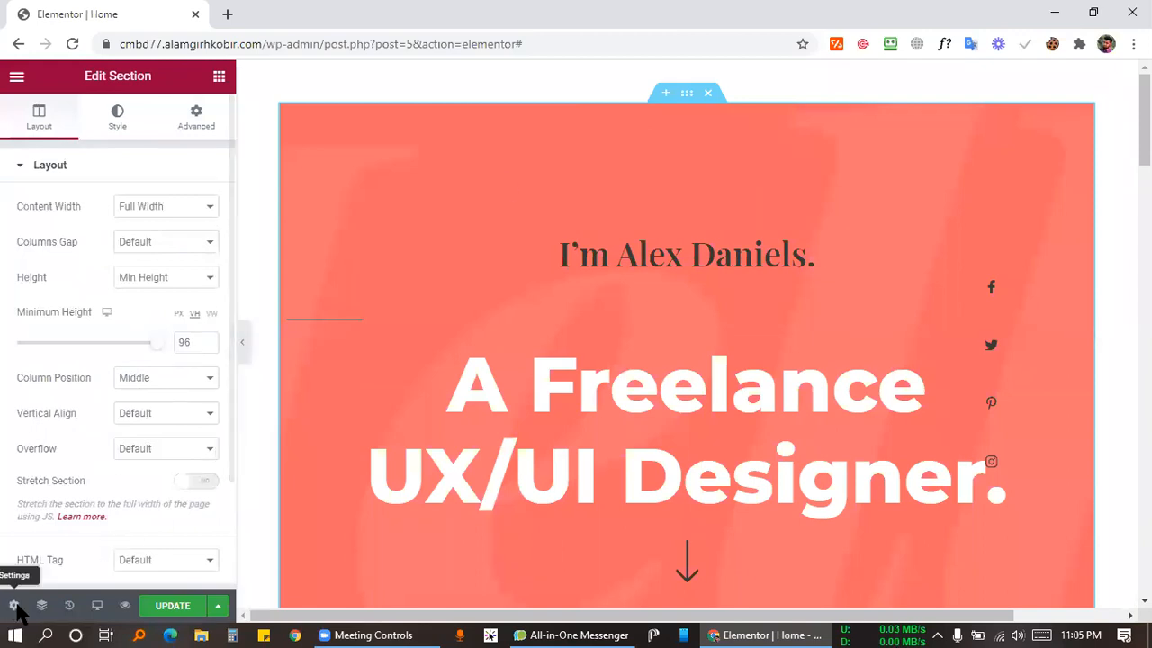
Save the page with Update and select the 'I'm Alex Daniels.' name heading for editing.
left_click(700, 240)
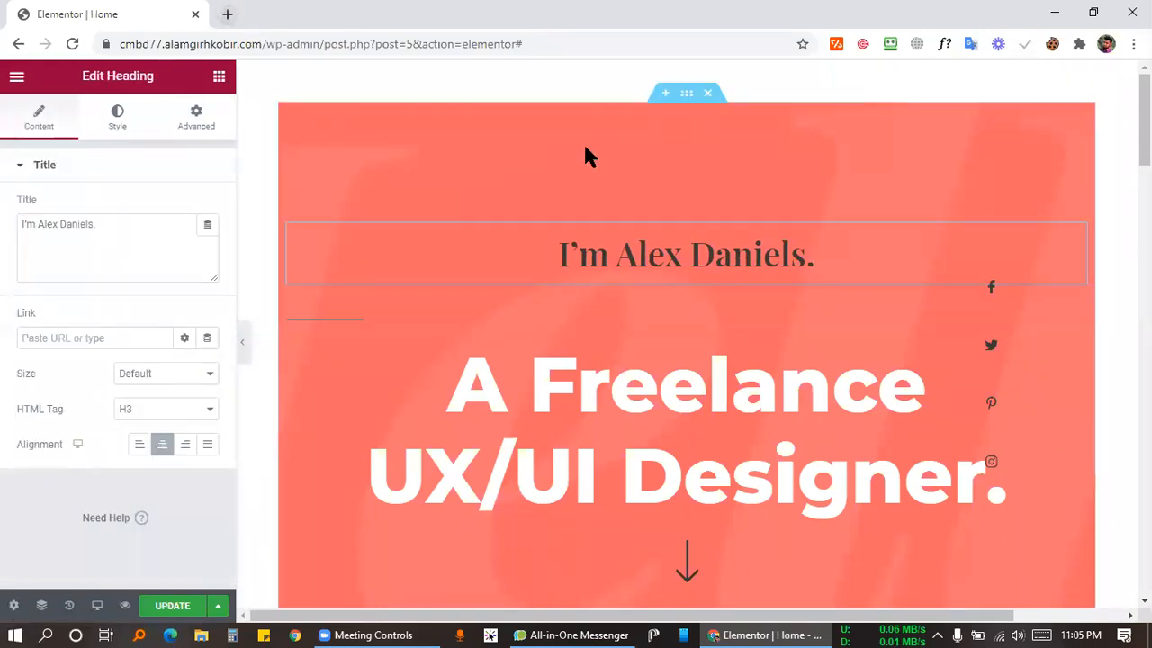
scroll(689, 373, "down", 15)
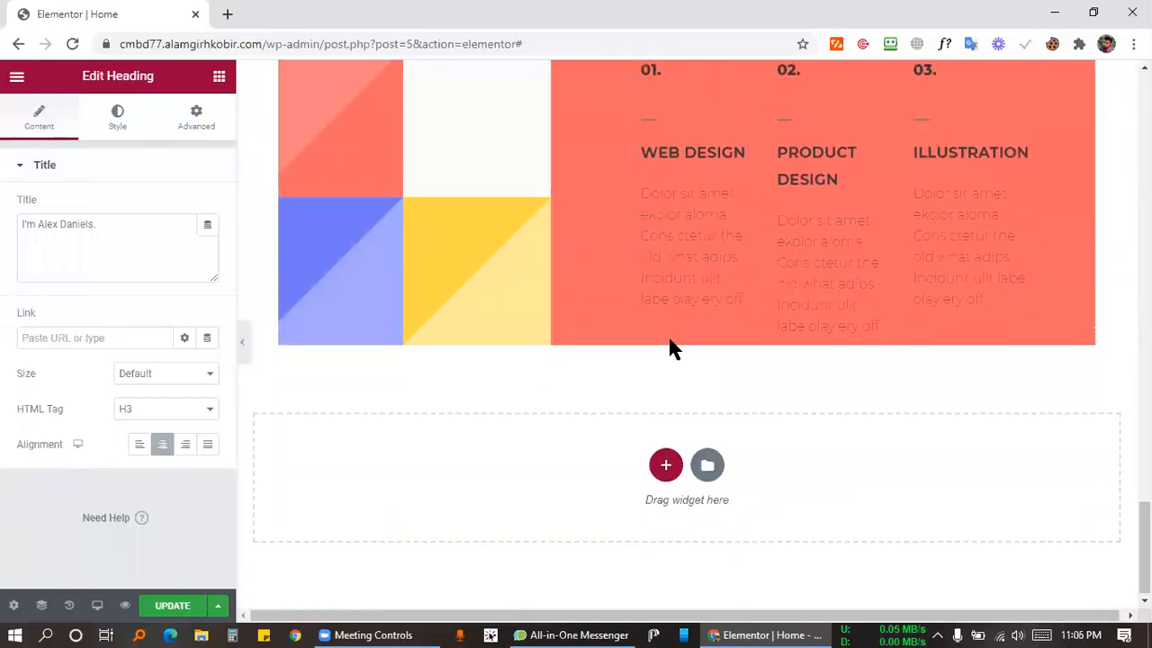
scroll(321, 466, "up", 5)
left_click(160, 612)
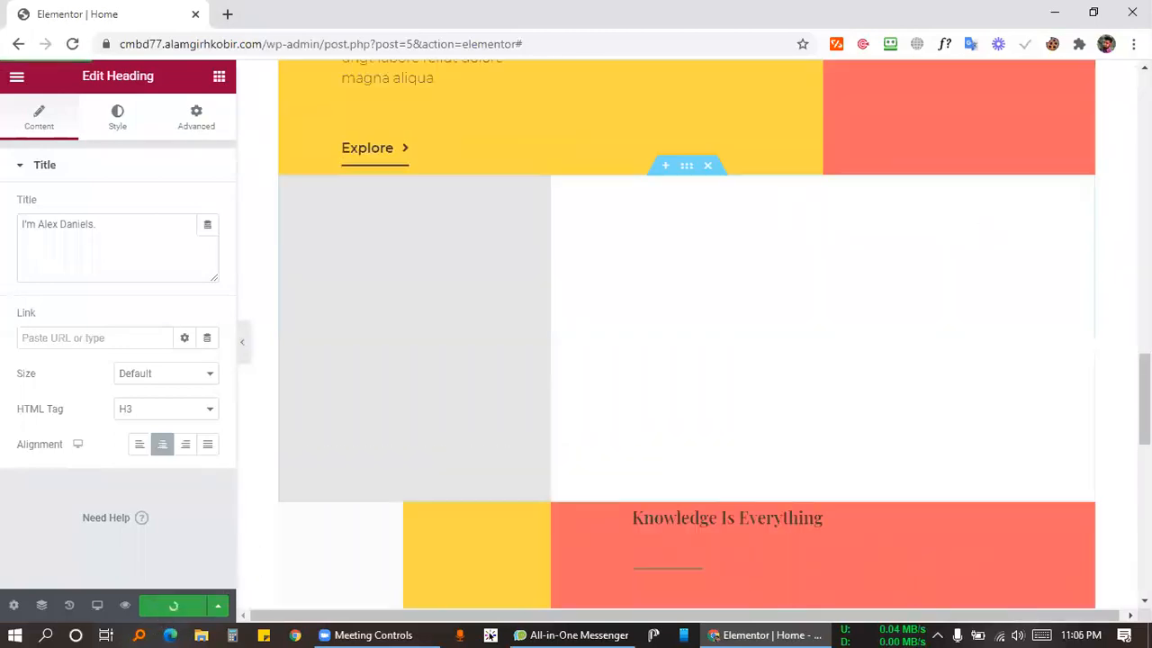
left_click(633, 256)
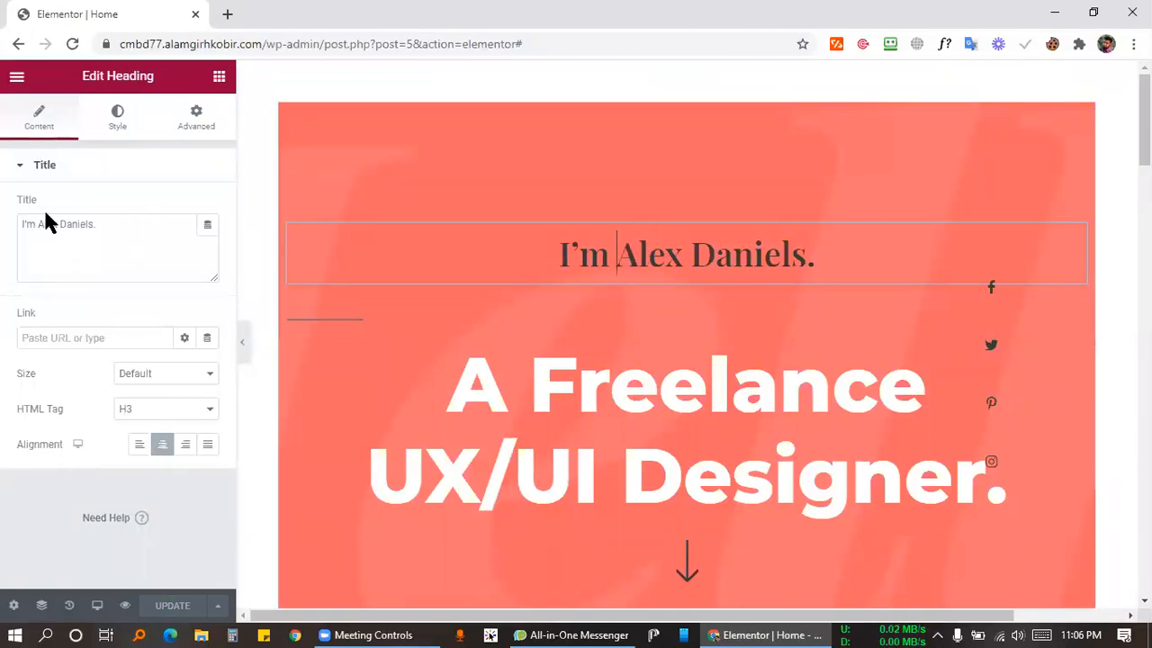
Replace the placeholder name in the on-page heading with the owner's full name, fixing the typo.
left_click_drag(42, 224, 100, 224)
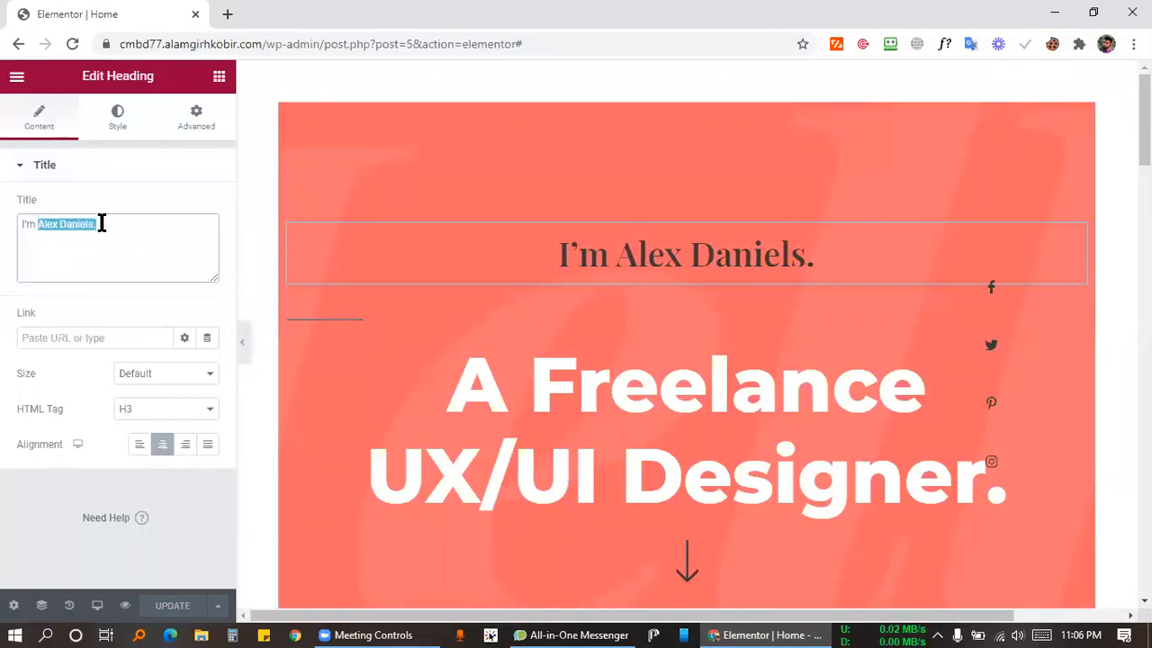
left_click(141, 236)
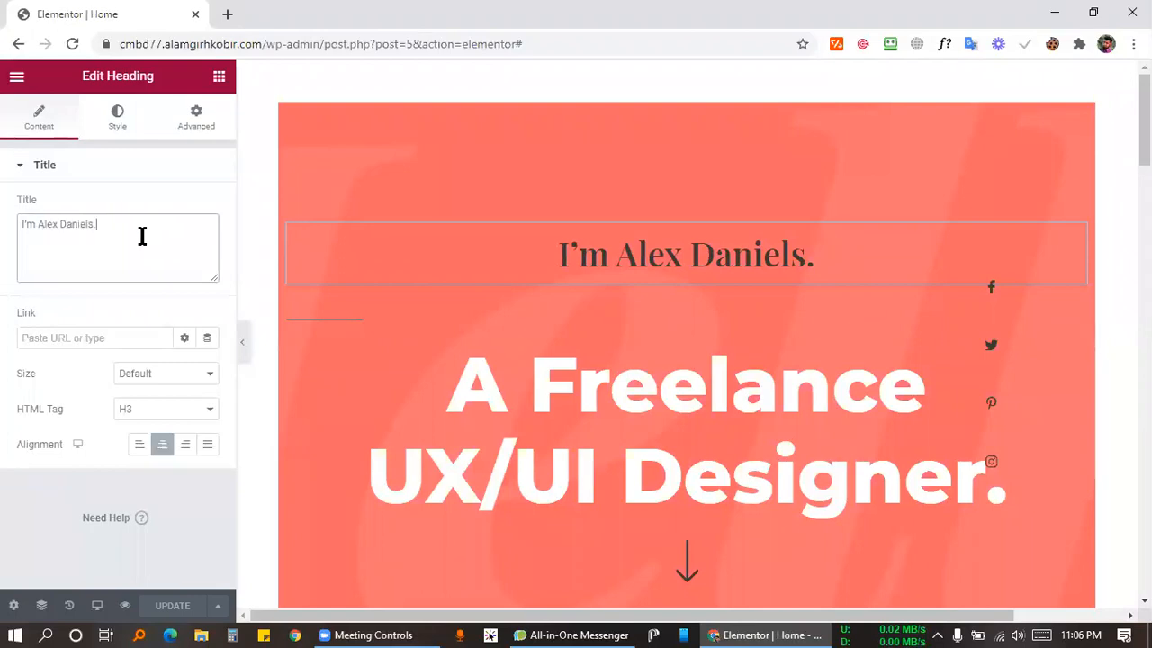
left_click(1077, 236)
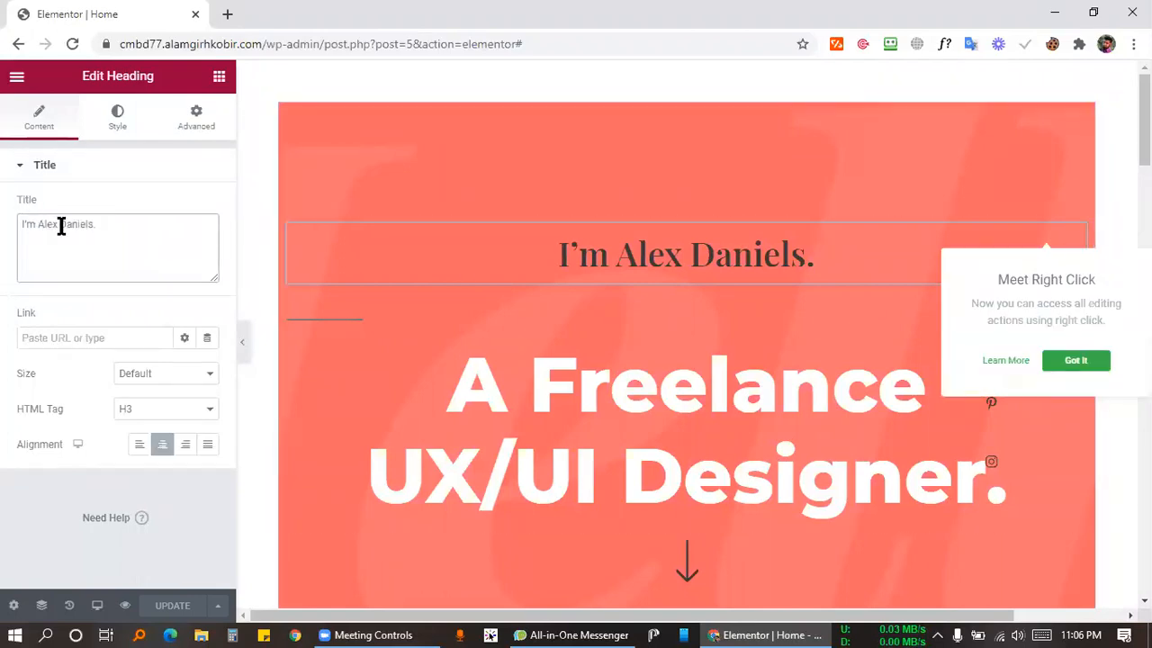
left_click_drag(621, 249, 810, 257)
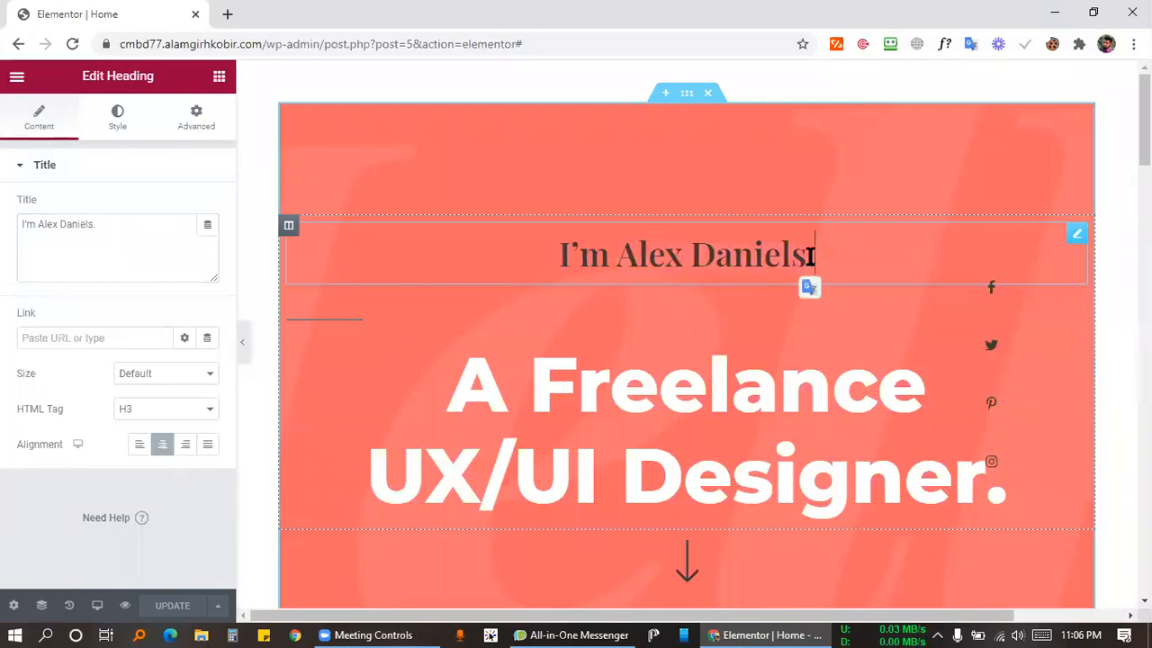
left_click_drag(619, 255, 807, 250)
type("Alamgir ")
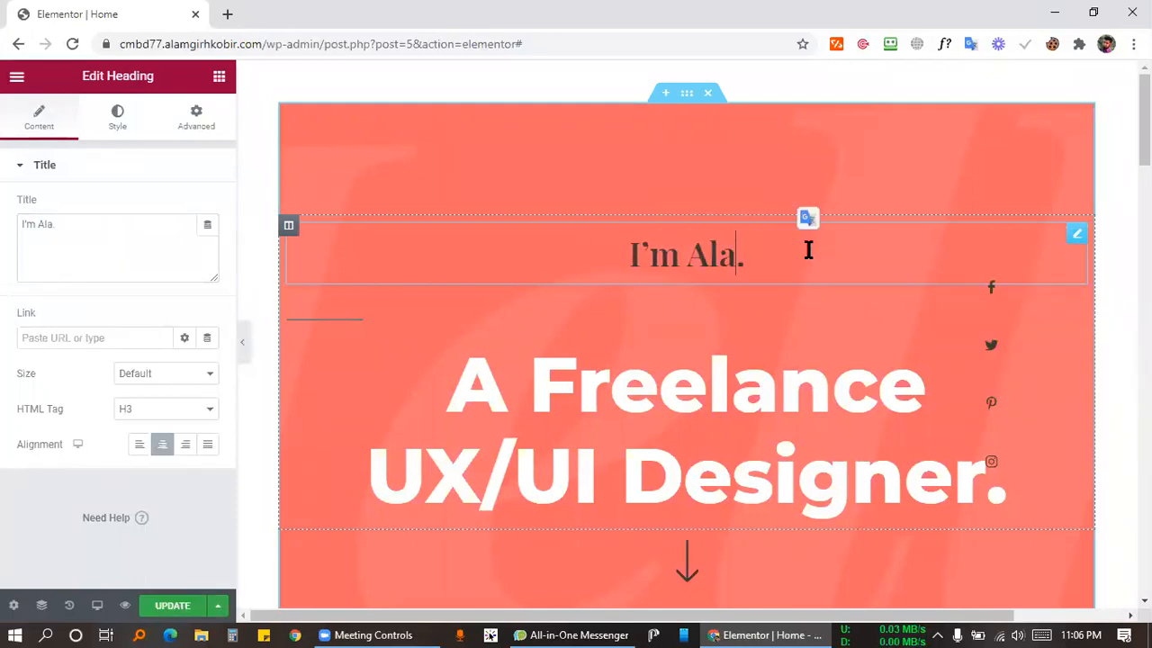
type("H Kor")
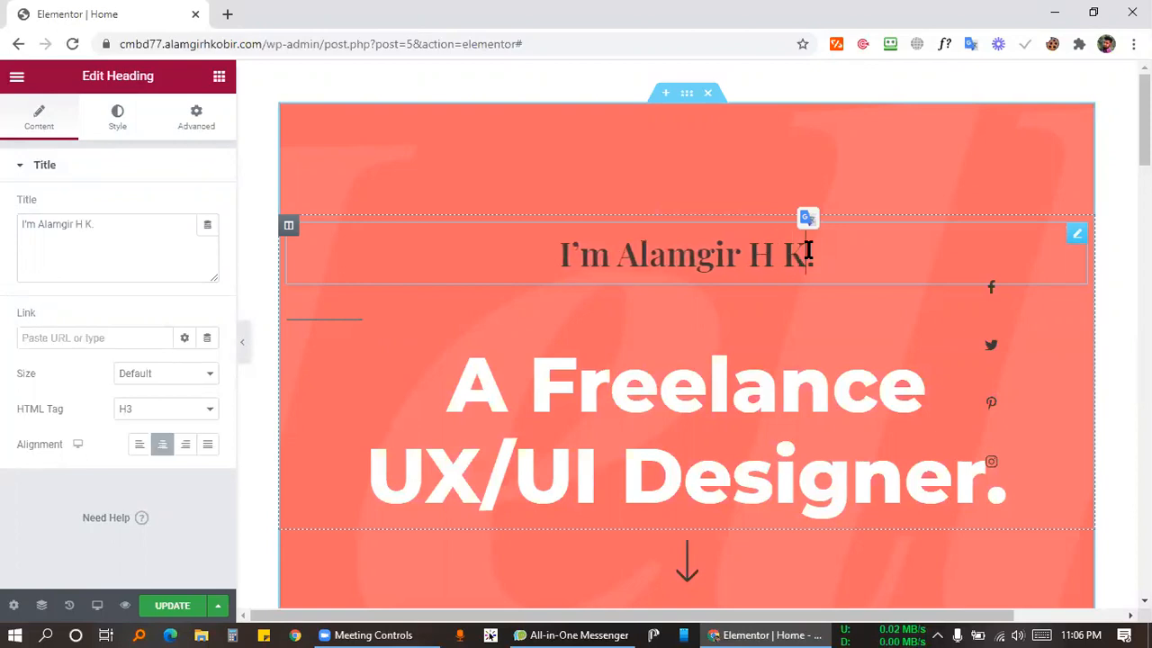
key("BackSpace")
type("bir")
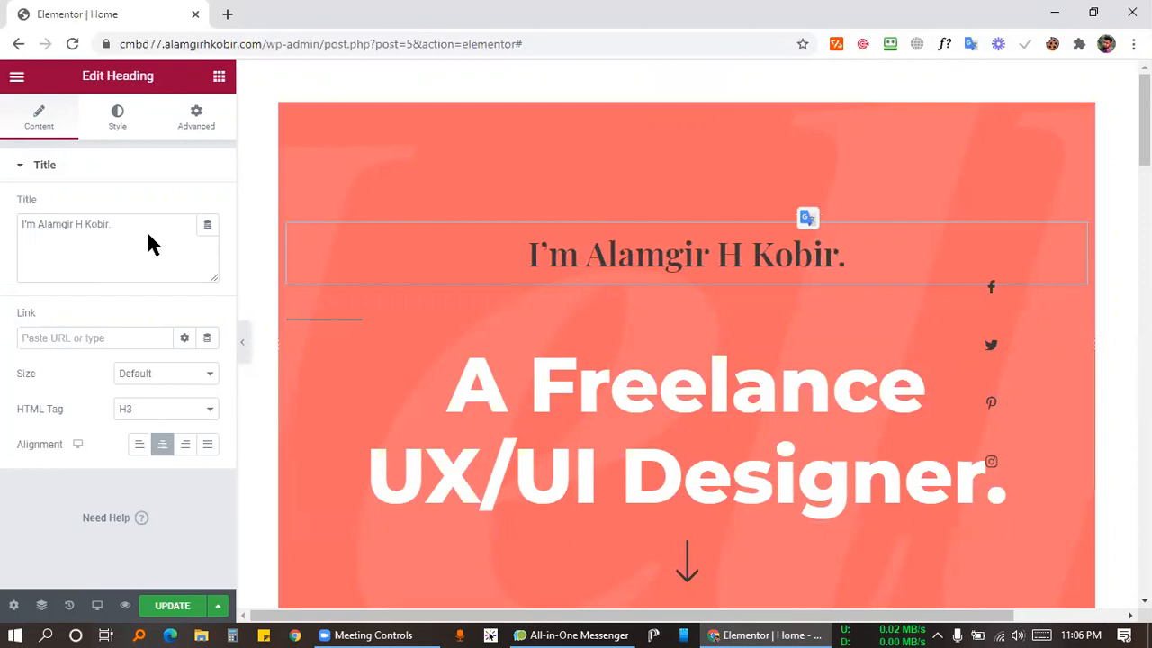
Review the heading's title text box, then bring up its Style options.
left_click(81, 228)
left_click_drag(124, 236, 7, 241)
left_click(97, 220)
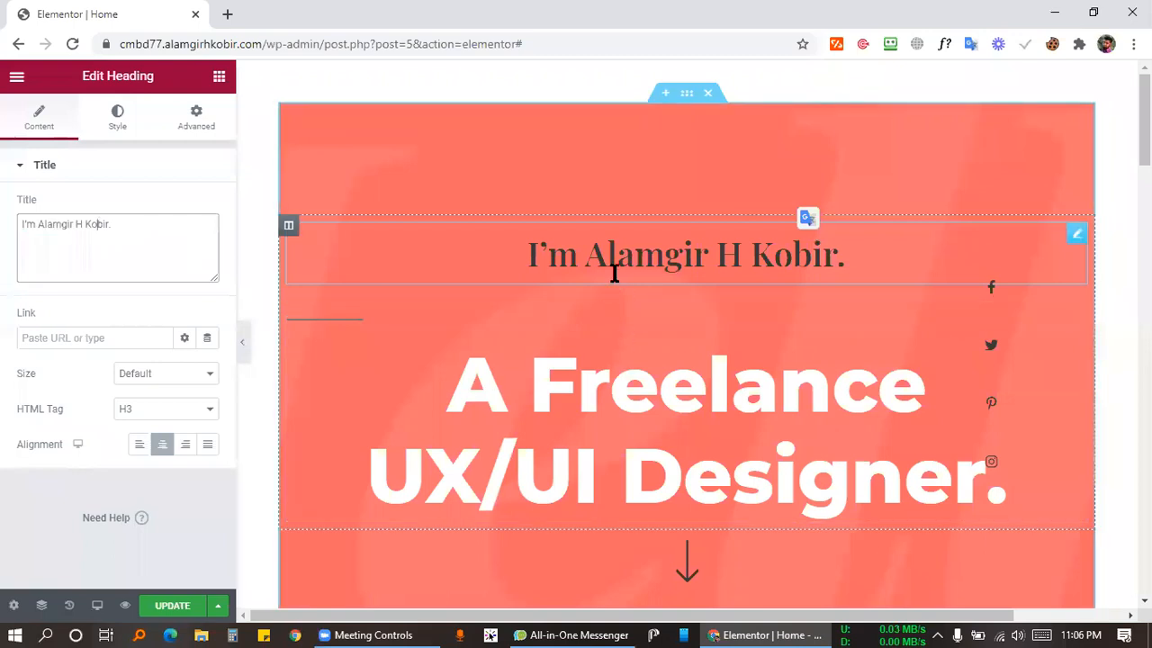
left_click(134, 228)
left_click(165, 173)
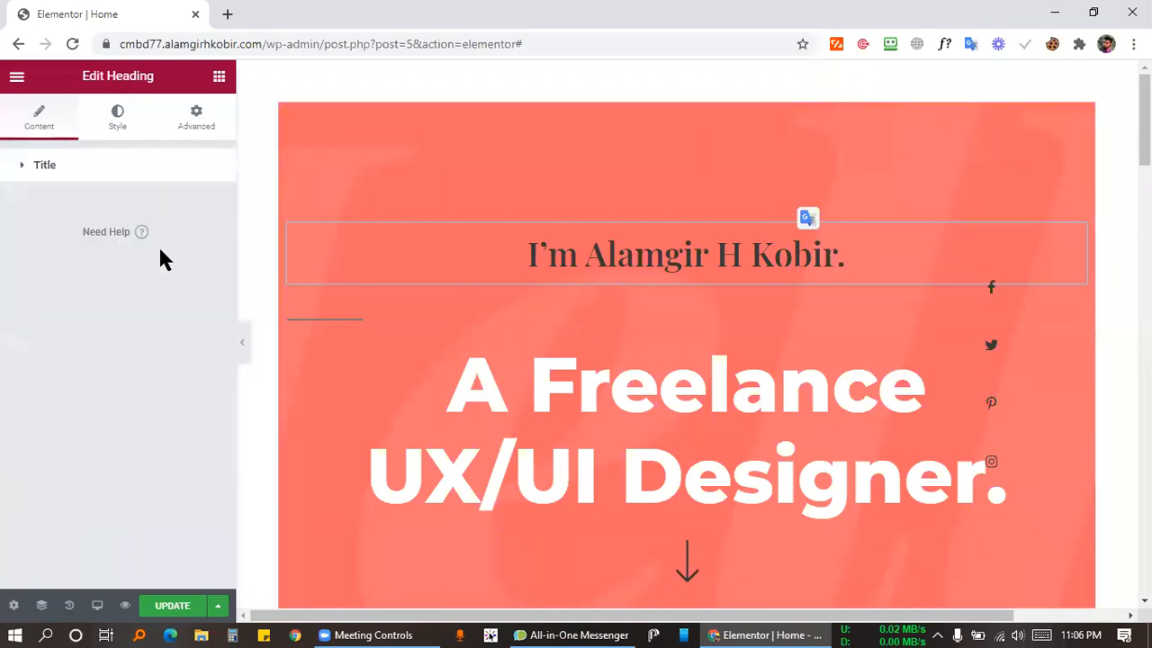
left_click(152, 172)
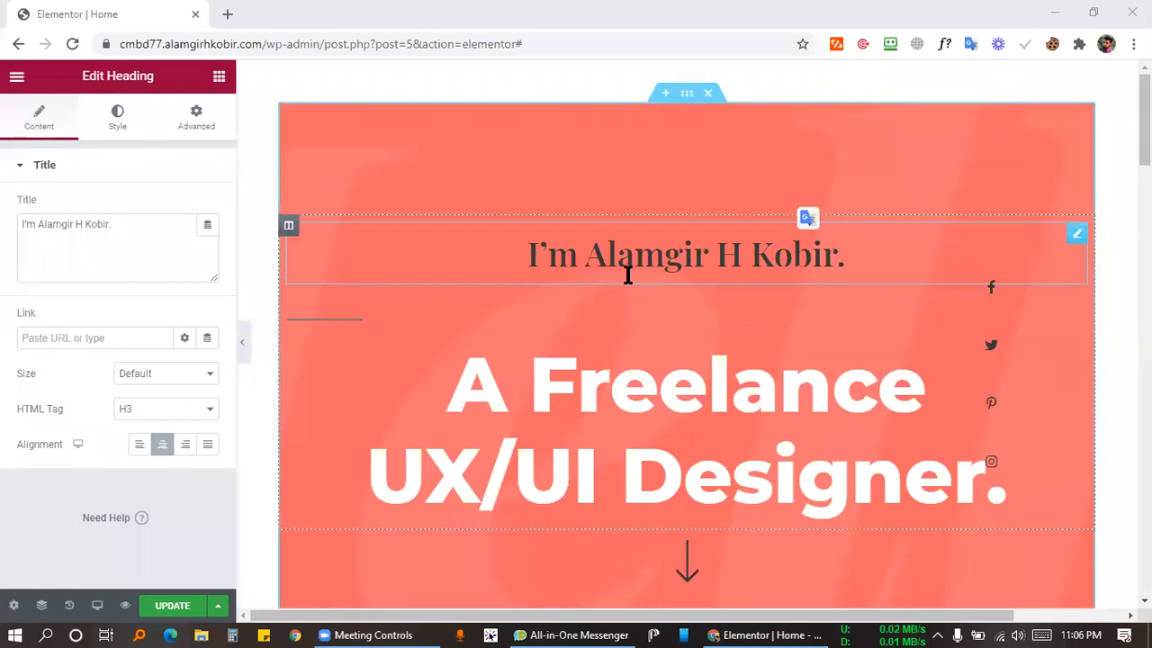
left_click(113, 120)
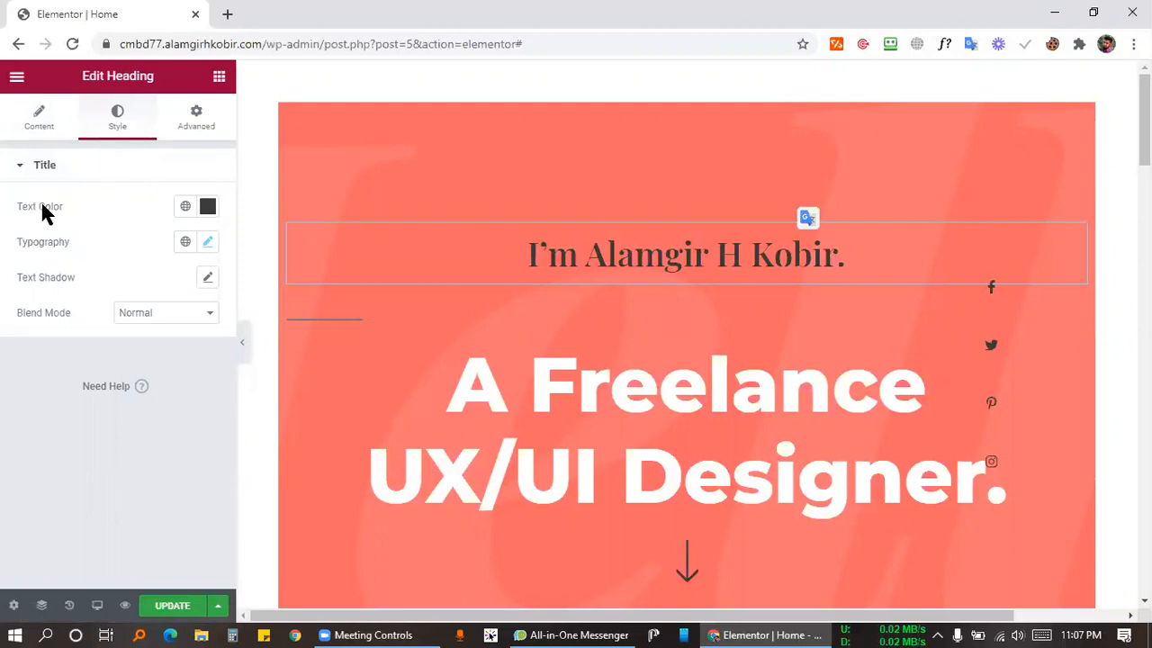
Set the name heading's text colour to green #009B0B using the colour picker.
left_click(207, 207)
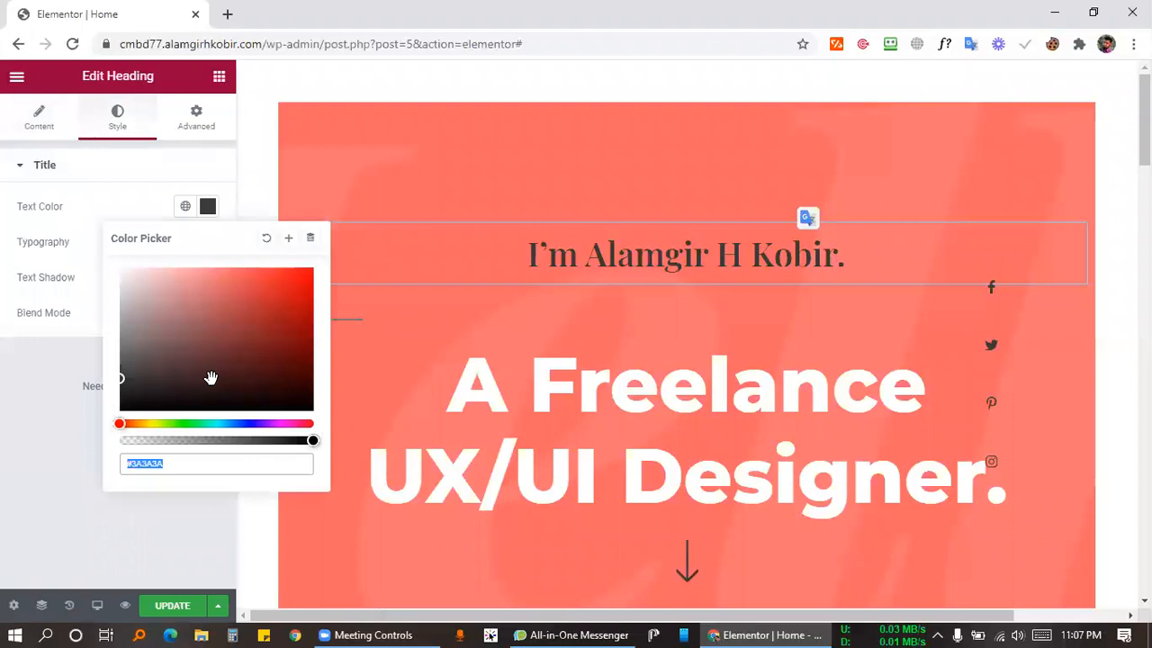
left_click(186, 424)
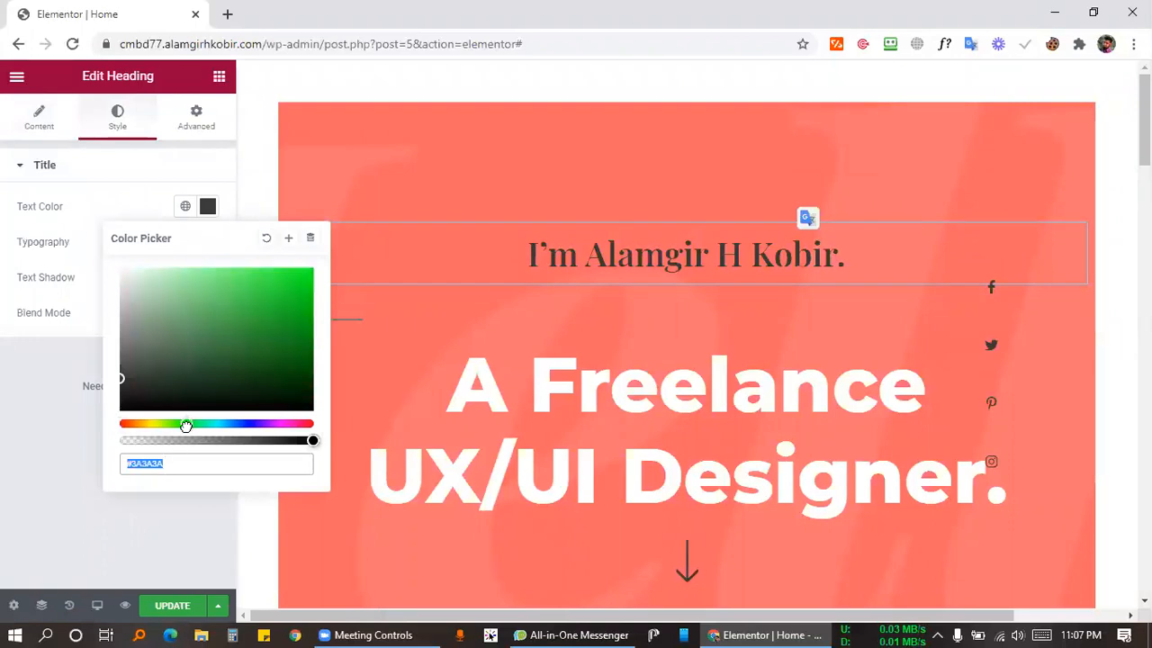
left_click_drag(275, 312, 313, 344)
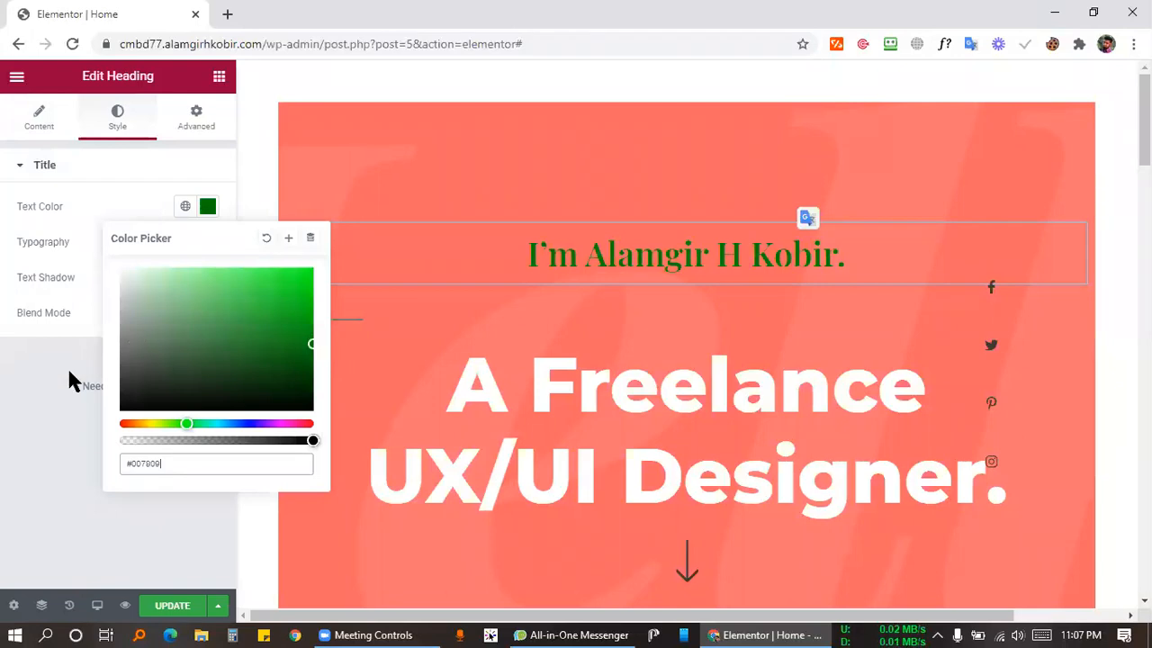
left_click(36, 404)
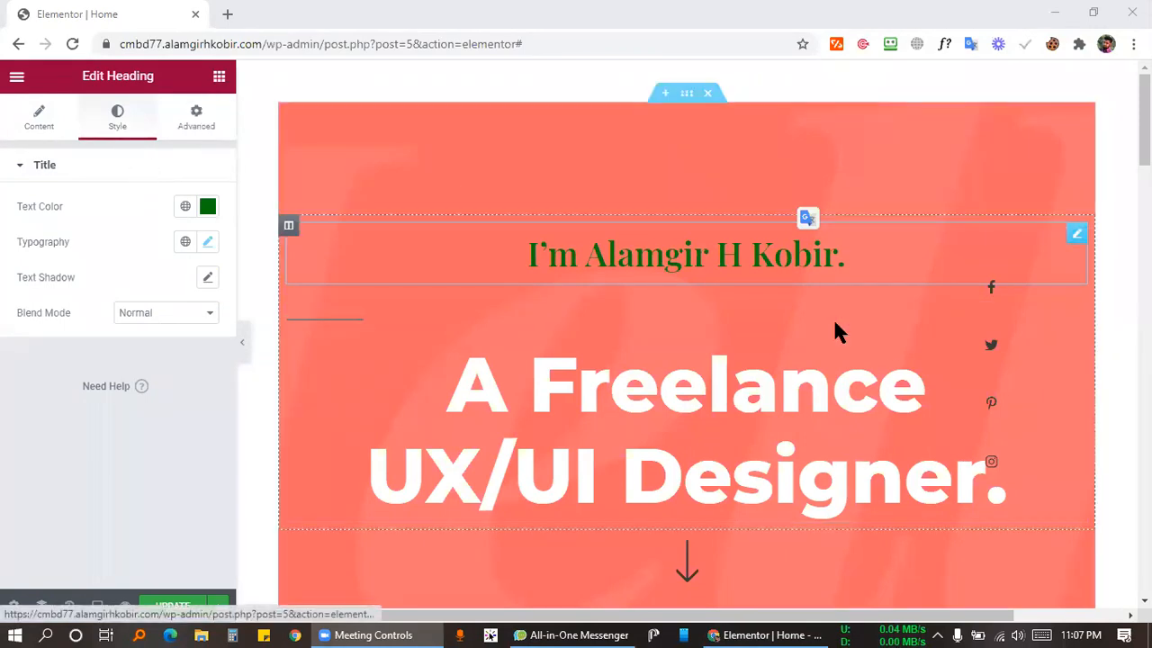
Select the freelance designer headline, then open the name heading's Advanced settings.
left_click(891, 363)
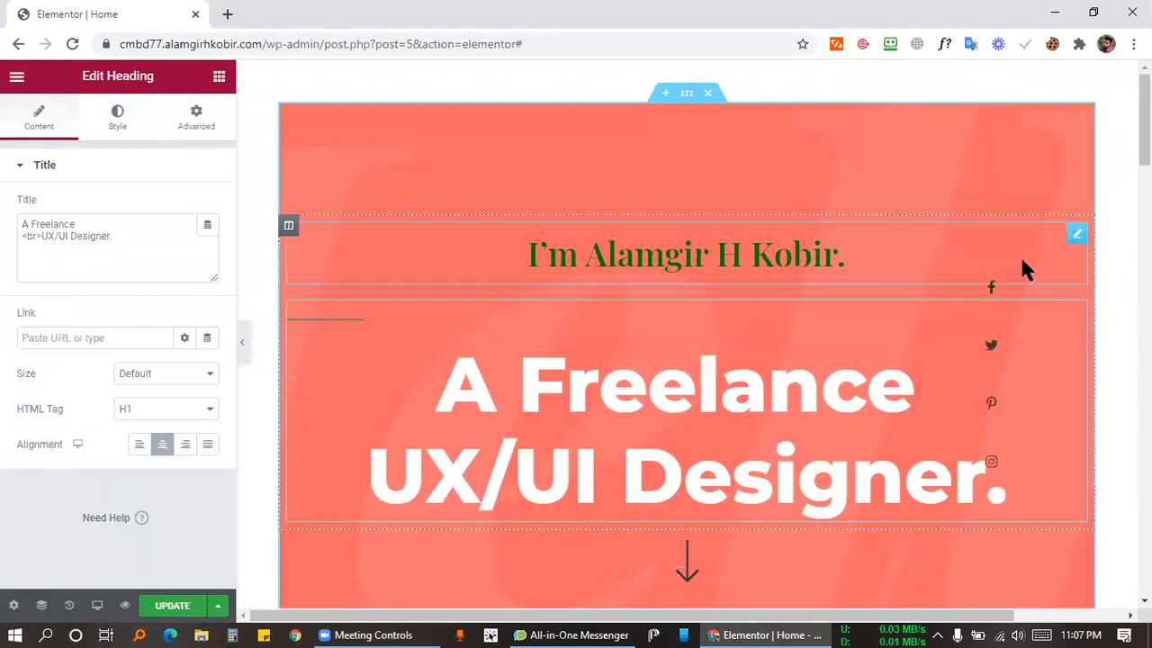
left_click(1076, 238)
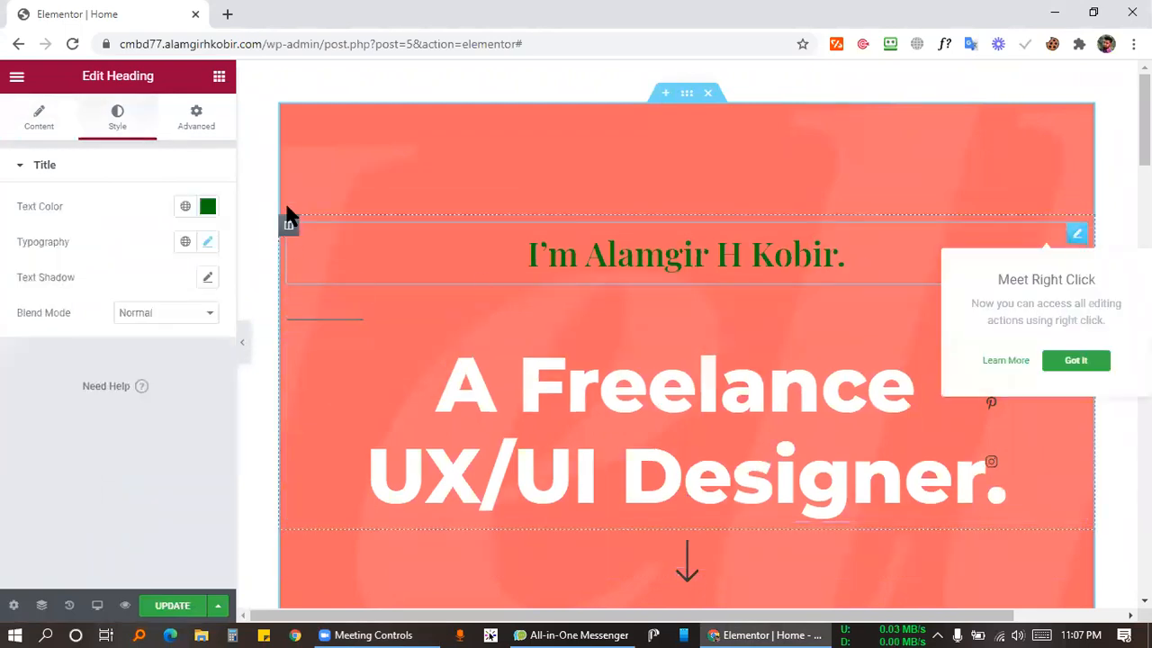
left_click(196, 122)
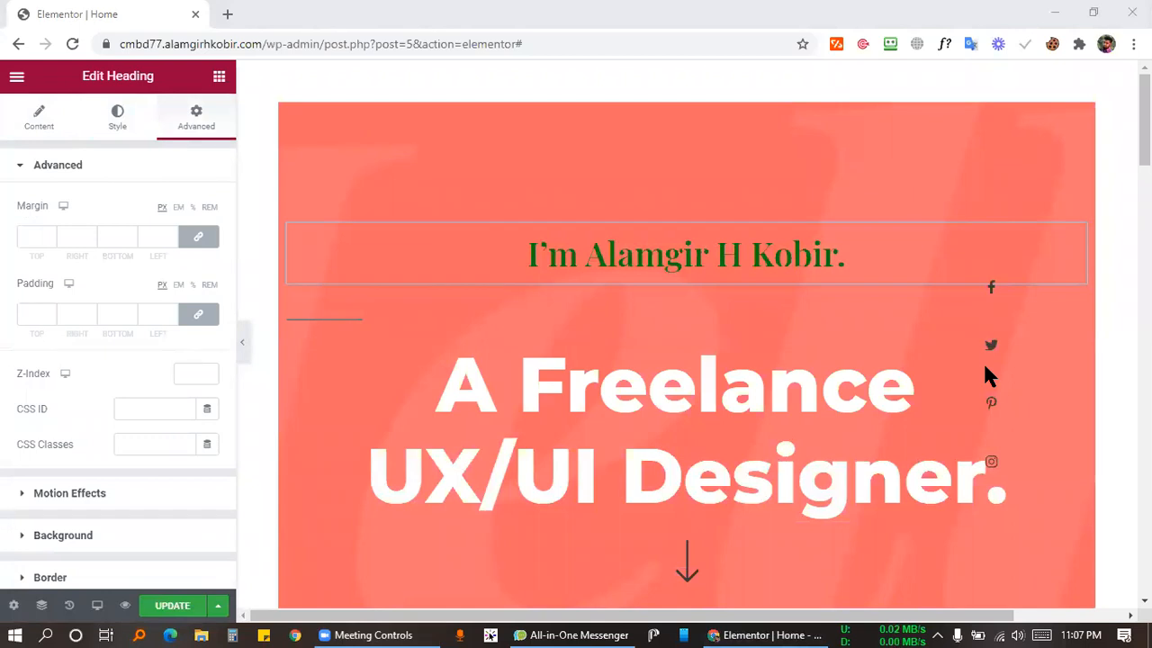
left_click(96, 279)
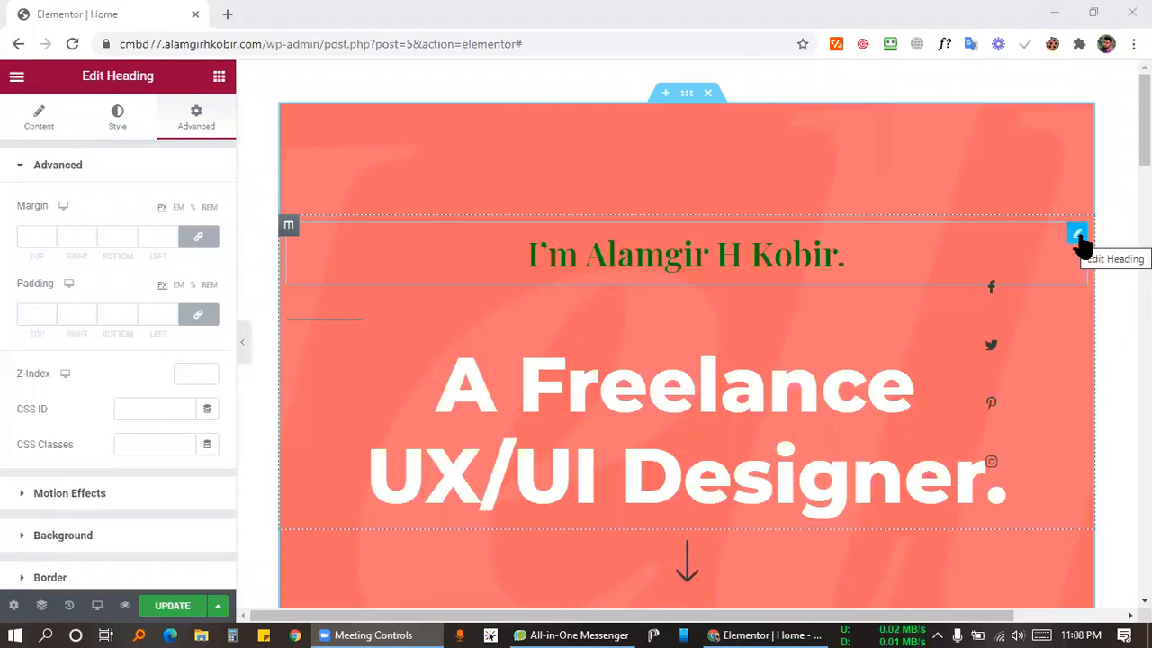
Reopen the name heading, dismiss the Meet Right Click tip, and show its Style options.
left_click(1079, 235)
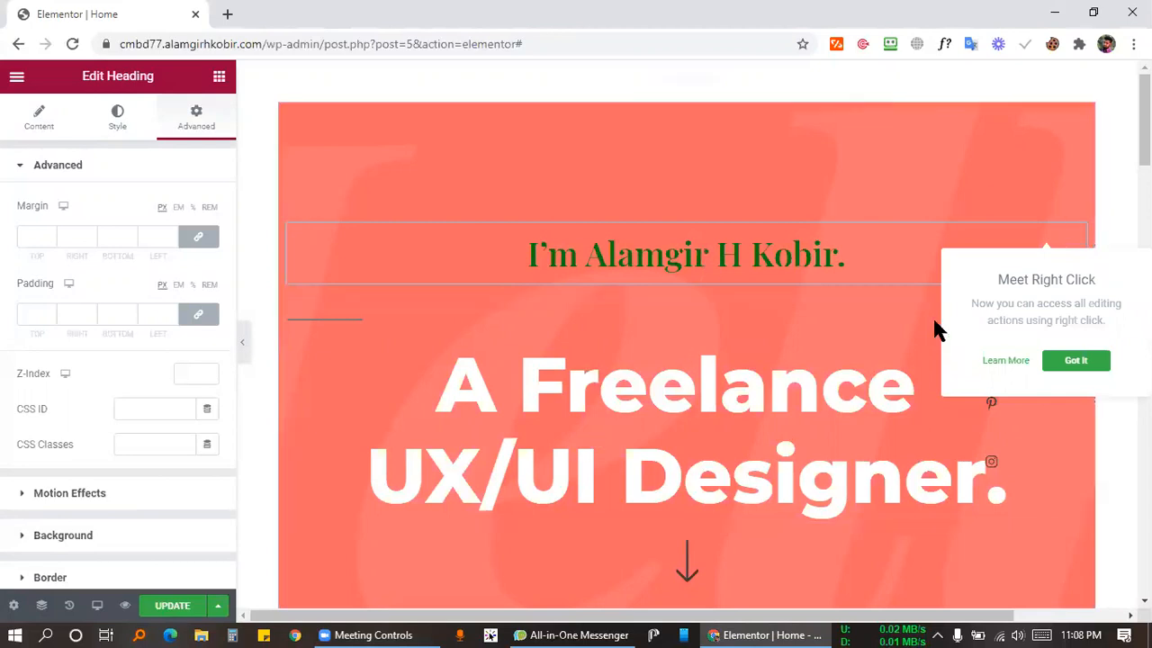
left_click(1078, 362)
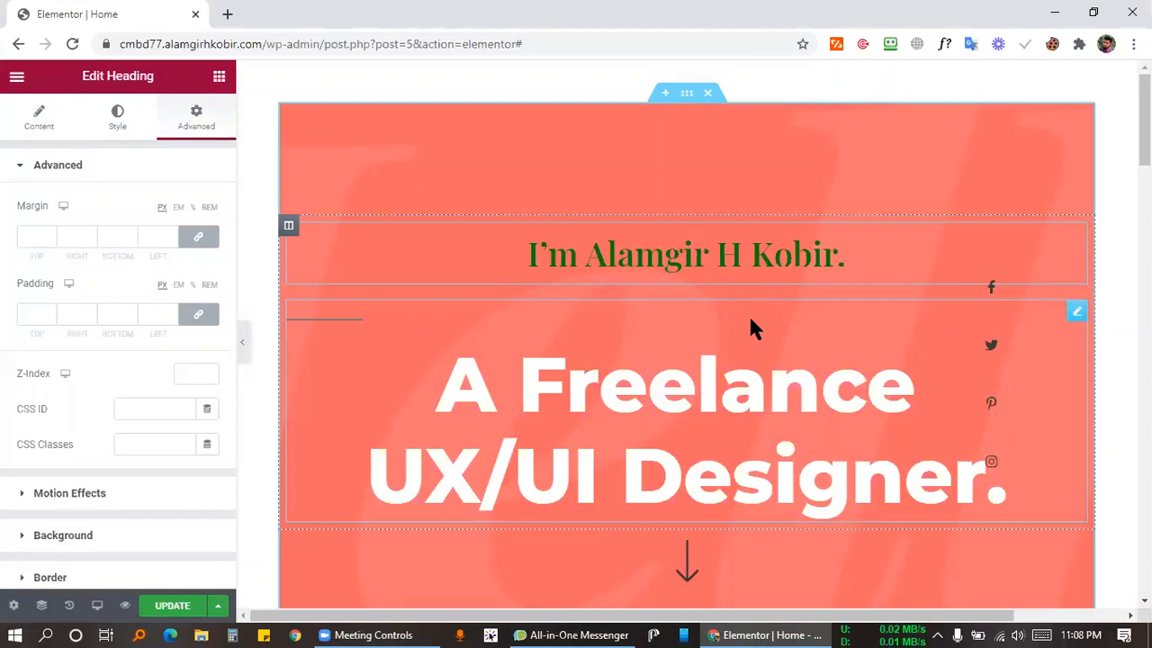
left_click(728, 634)
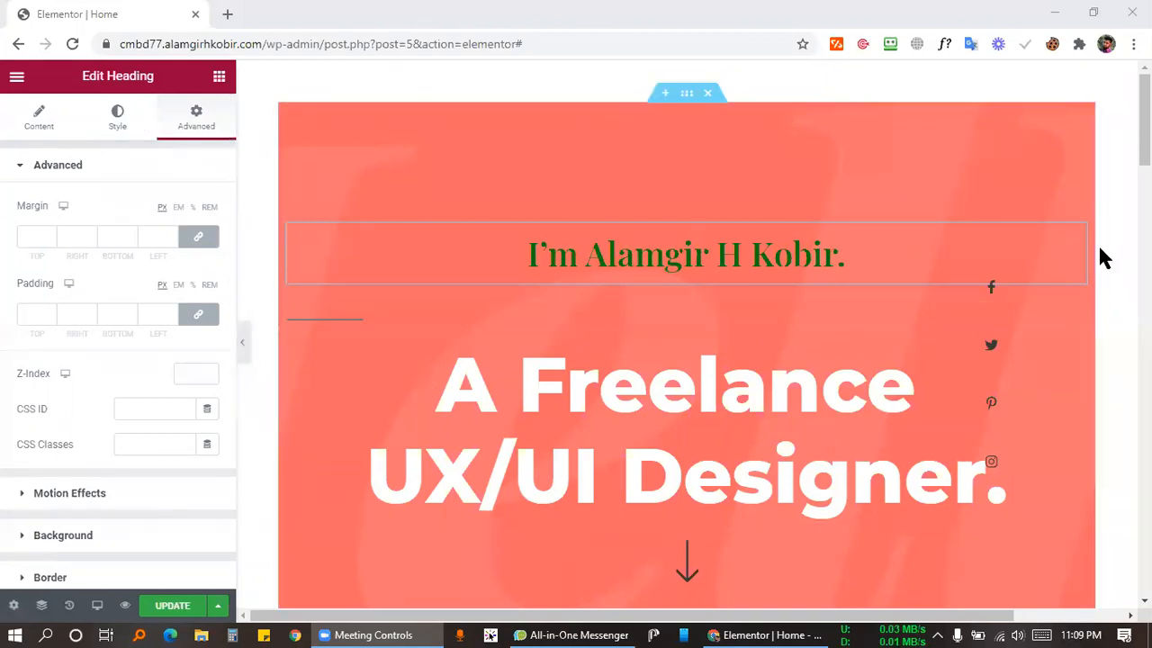
left_click(114, 118)
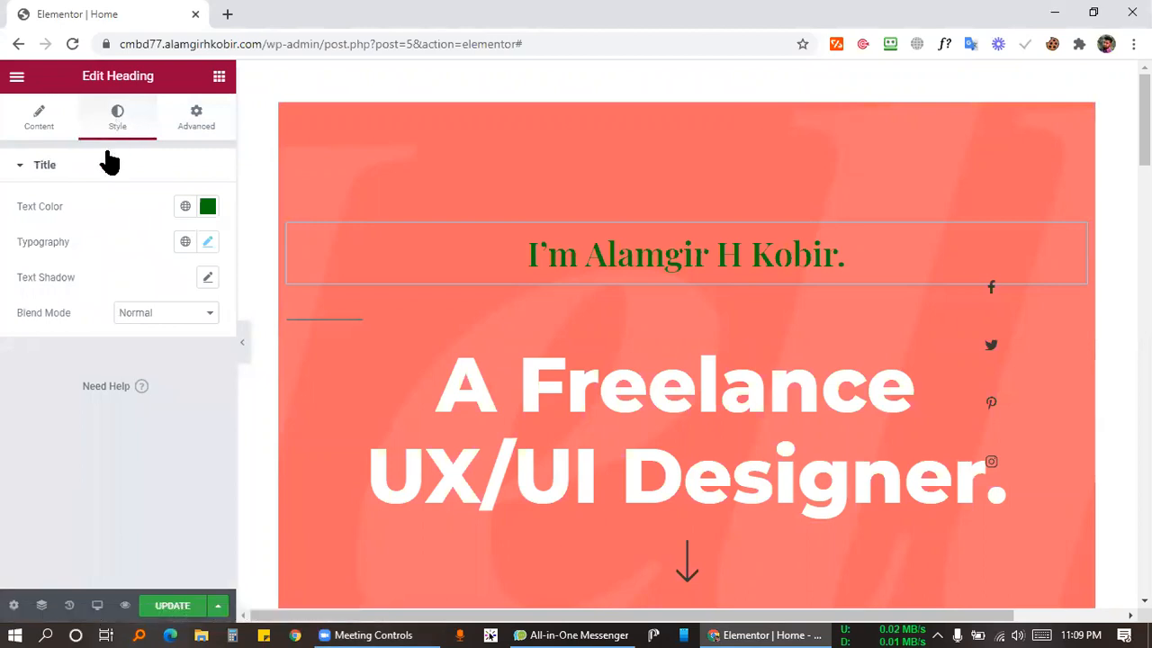
Raise the name heading's typography size from 40 to about 68 px.
left_click(207, 243)
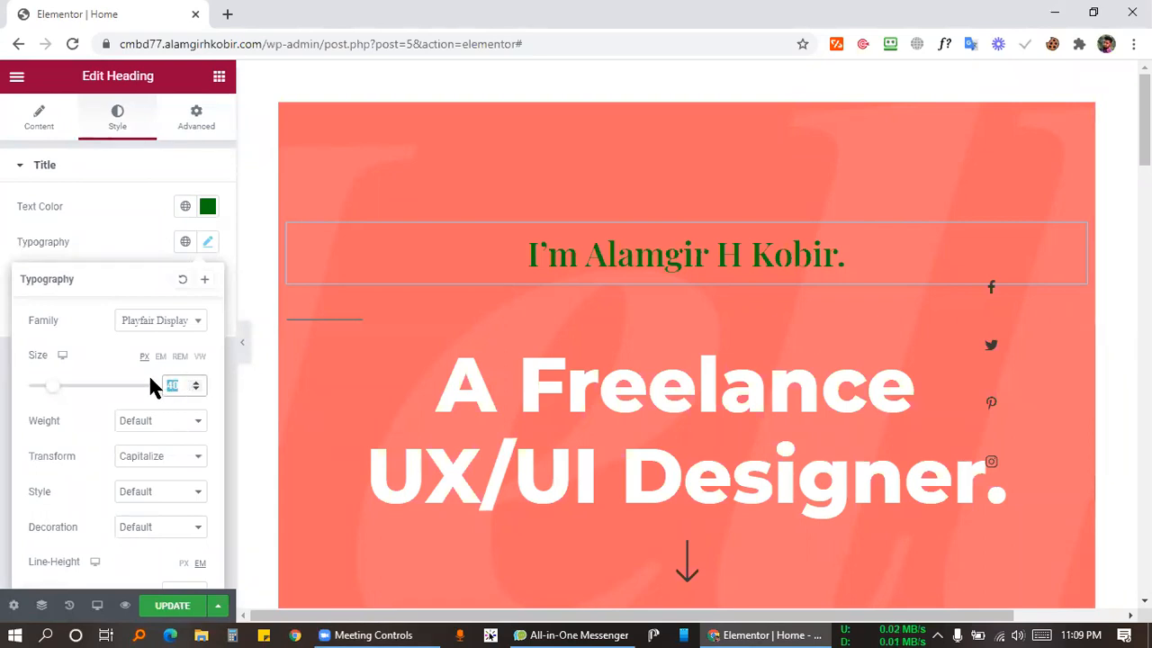
type("30")
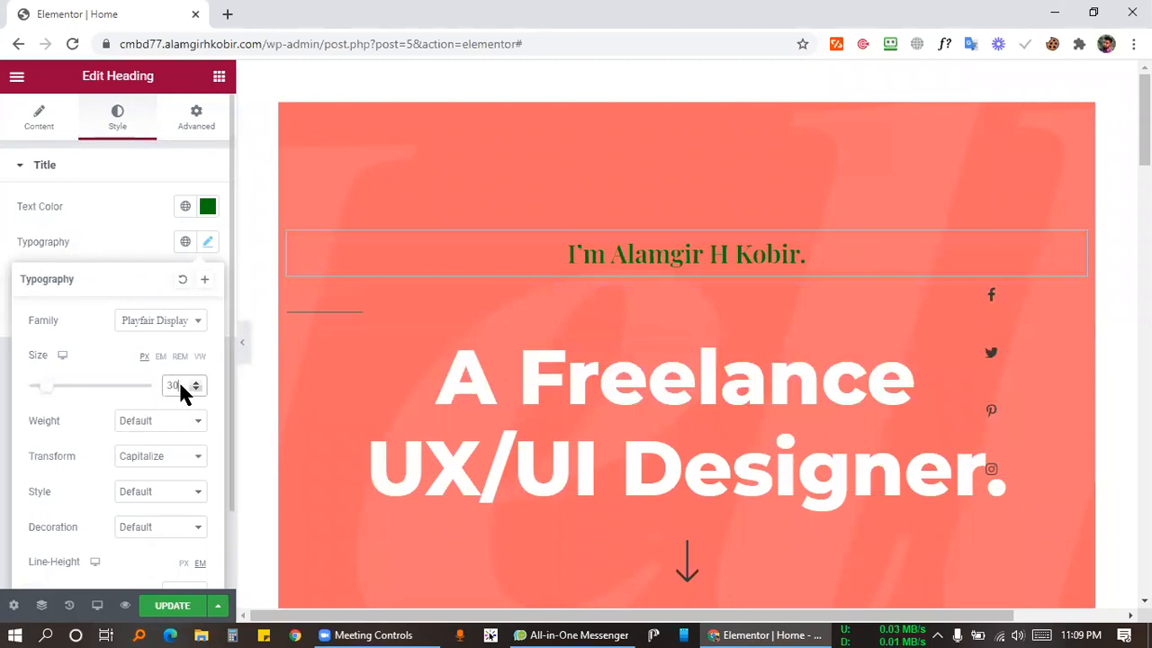
left_click_drag(184, 389, 144, 396)
left_click(128, 376)
double_click(171, 387)
type("70")
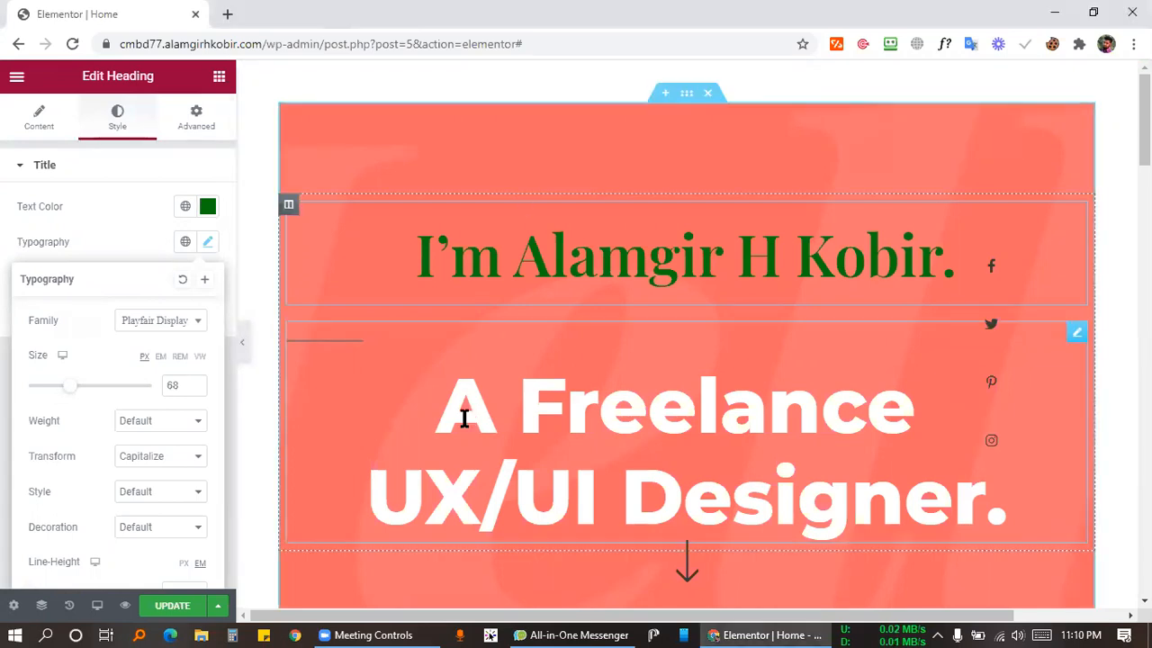
Set the 'A Freelance UX/UI Designer.' headline's typography weight to Bold.
left_click(441, 391)
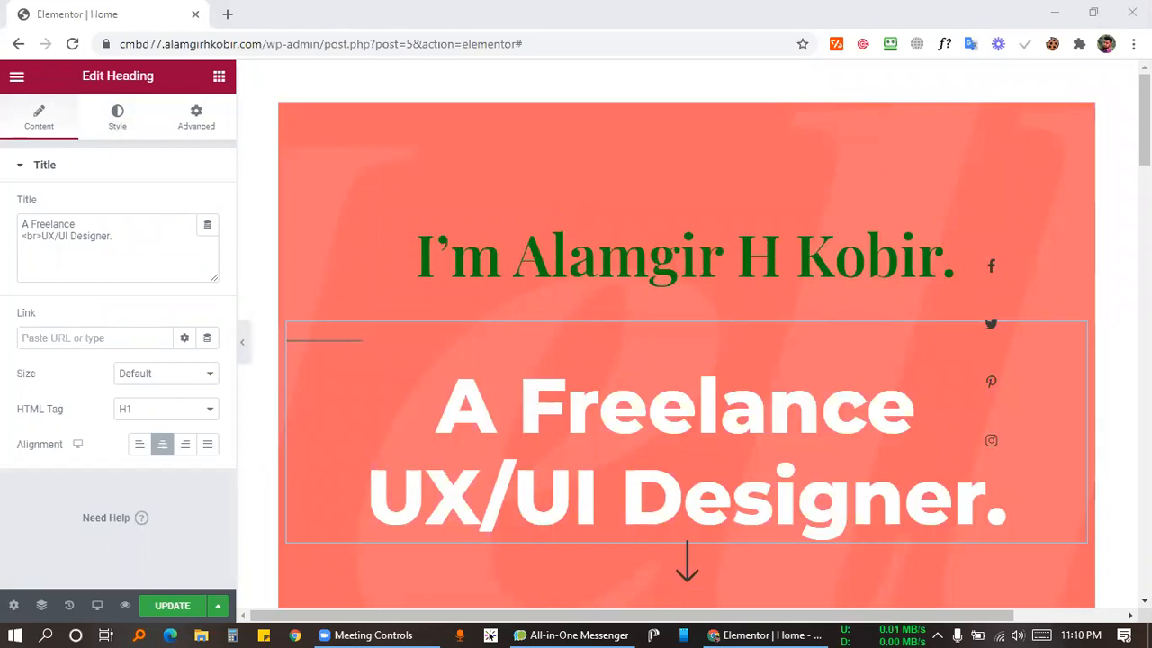
left_click(111, 129)
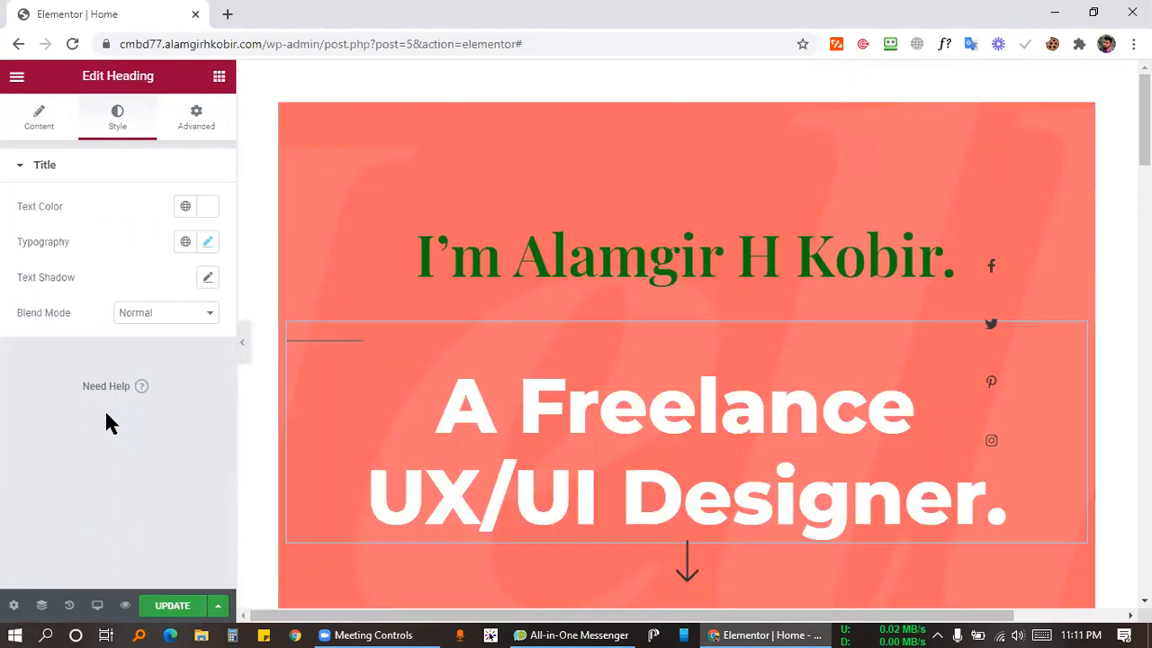
left_click(210, 247)
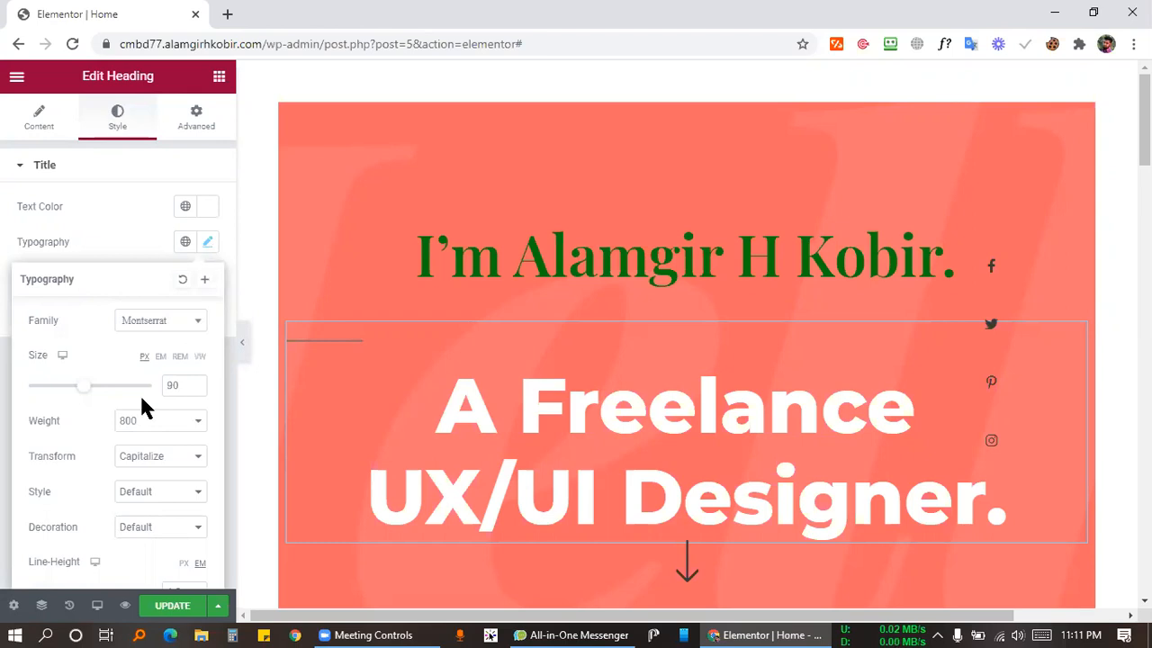
left_click(167, 424)
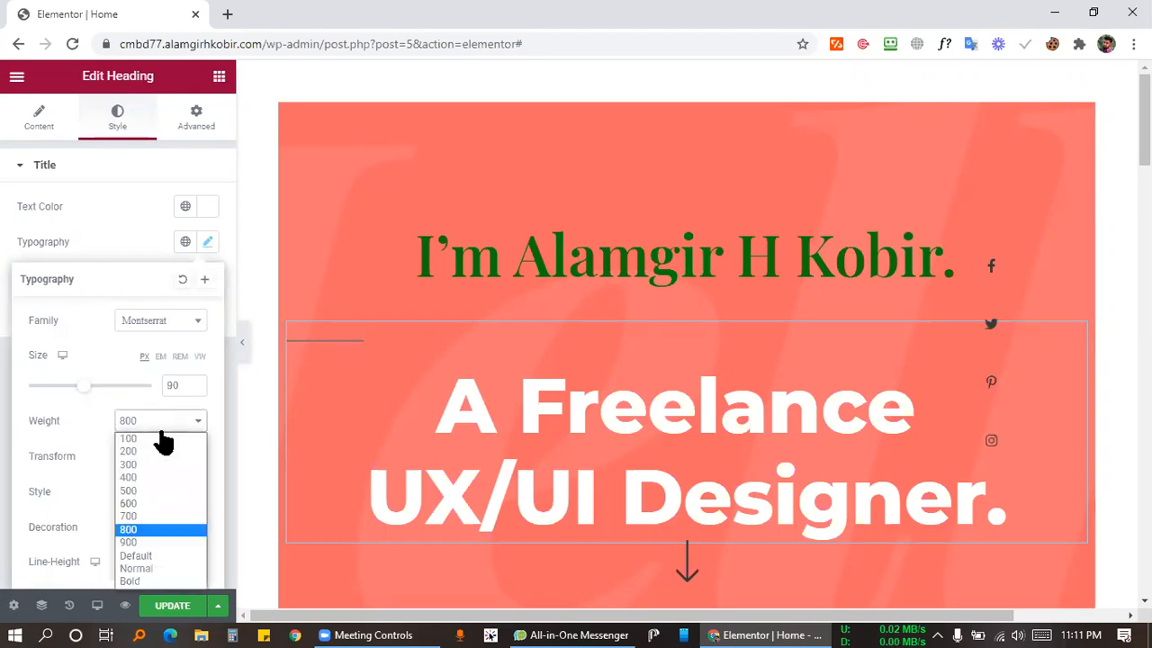
left_click(131, 531)
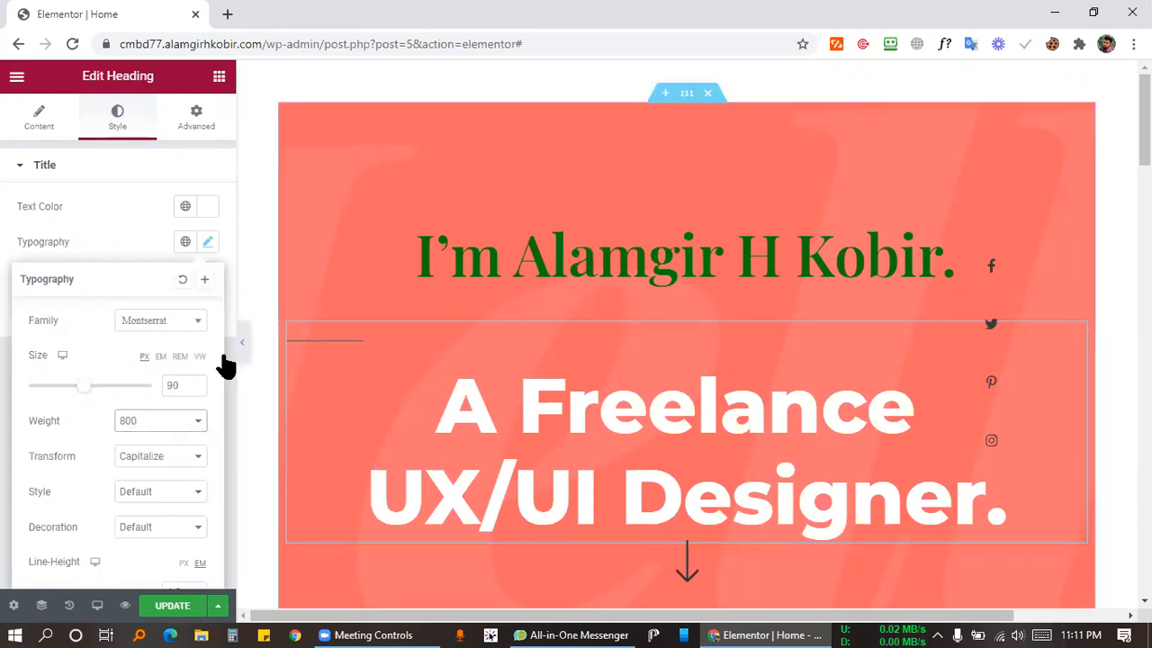
left_click(144, 420)
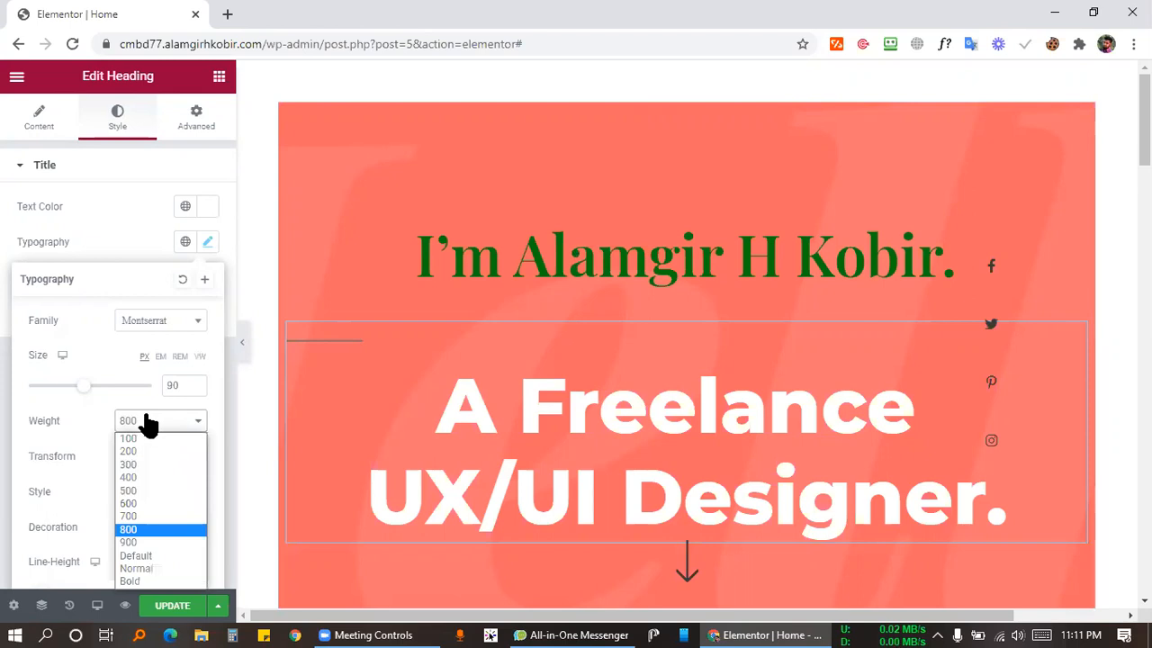
left_click(148, 581)
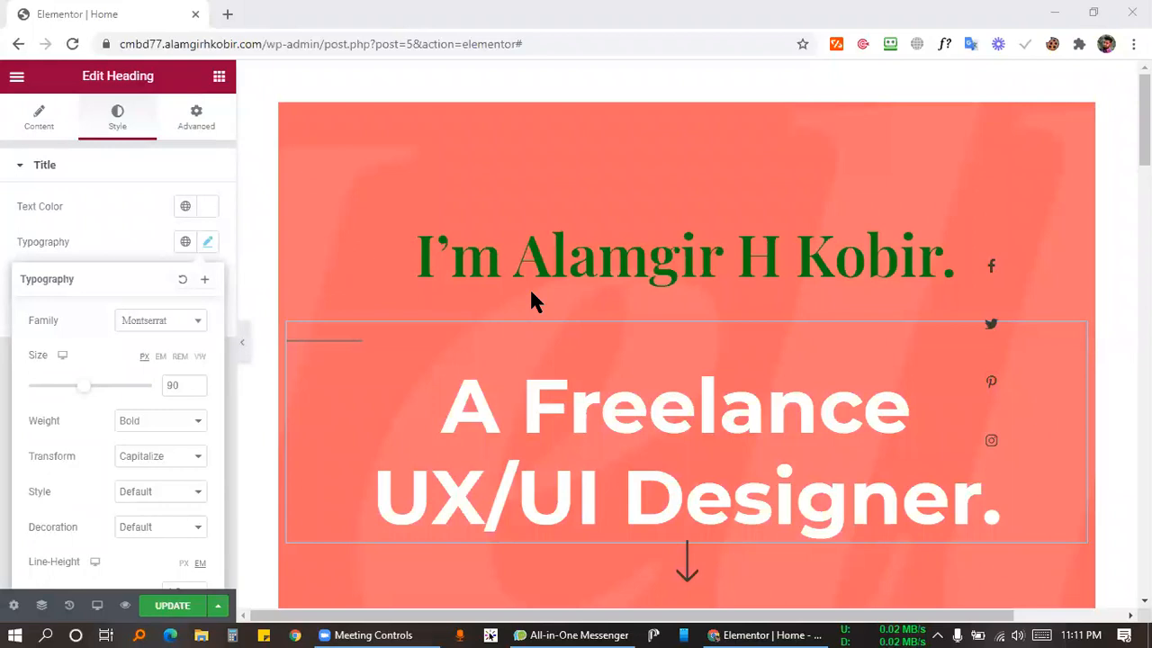
left_click(20, 123)
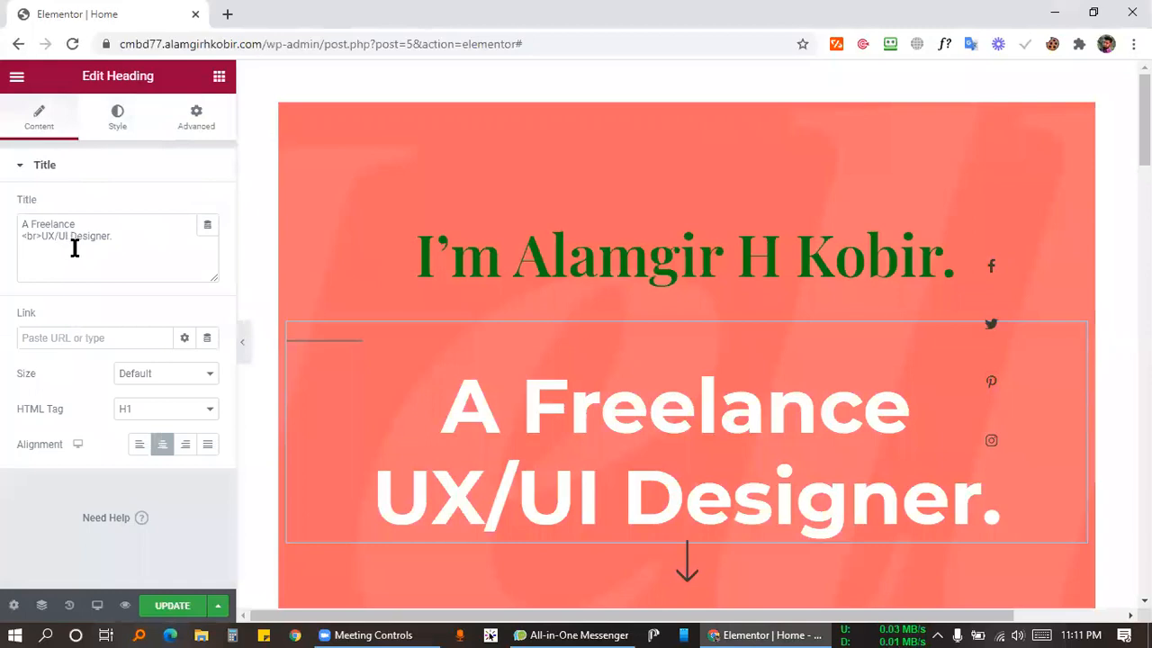
Confirm the headline's HTML tag stays H1 and review its typography settings.
left_click(154, 409)
left_click(156, 409)
left_click(117, 115)
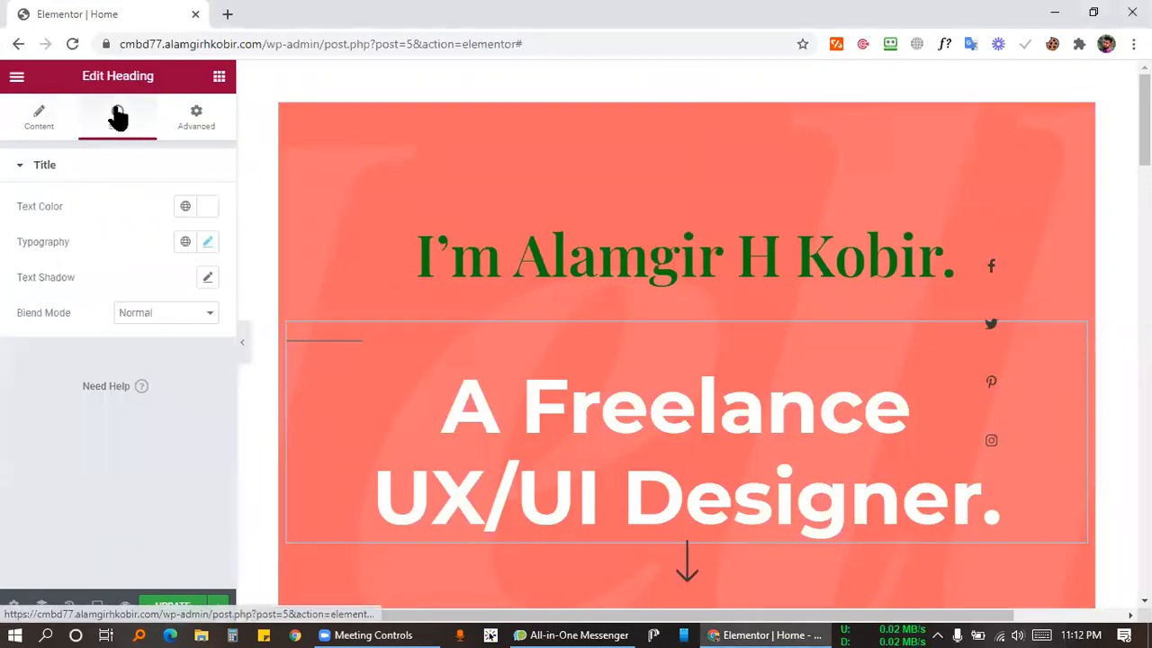
left_click(212, 241)
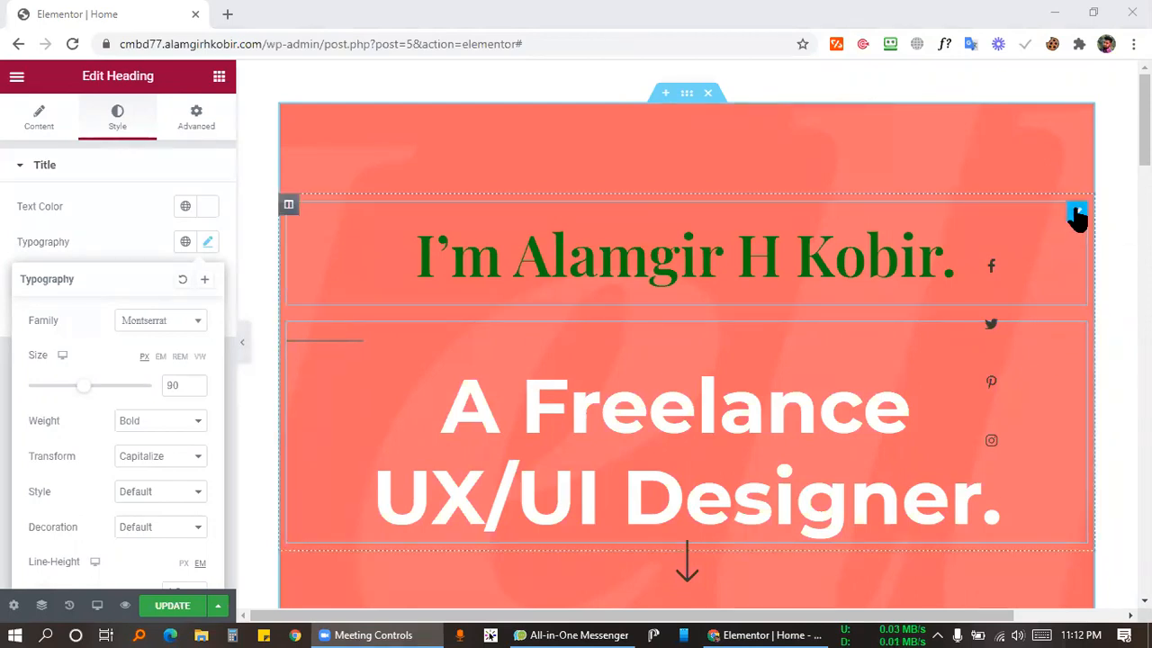
scroll(707, 374, "down", 1)
scroll(707, 376, "down", 10)
scroll(727, 380, "up", 11)
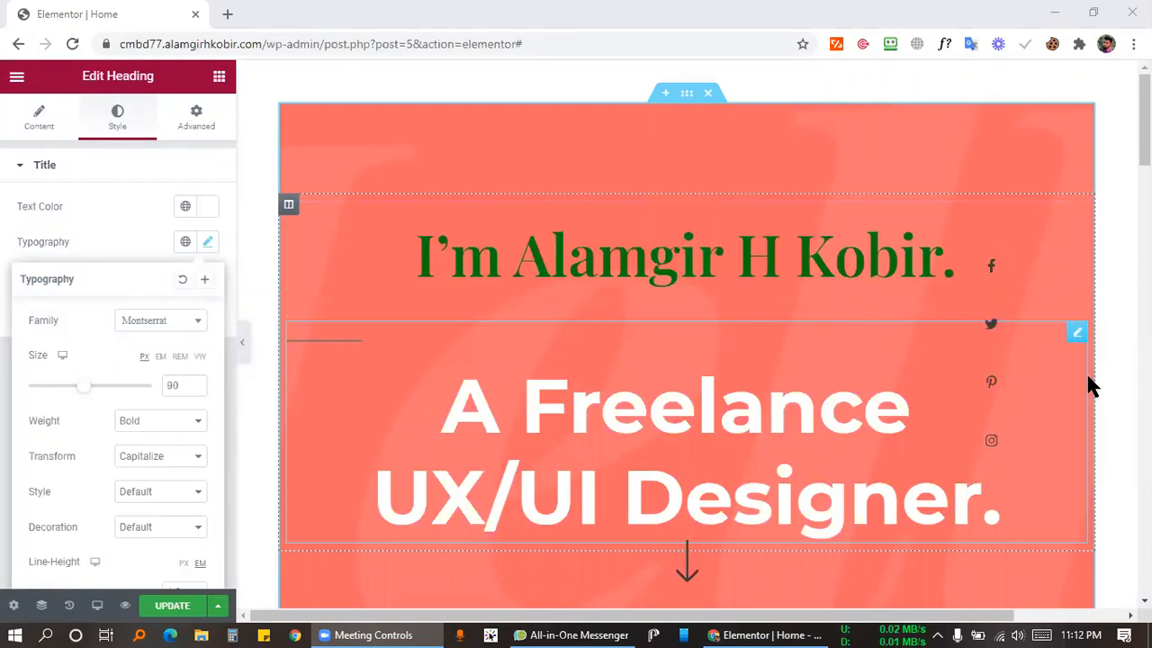
Select the green name heading to load its style settings.
left_click(828, 411)
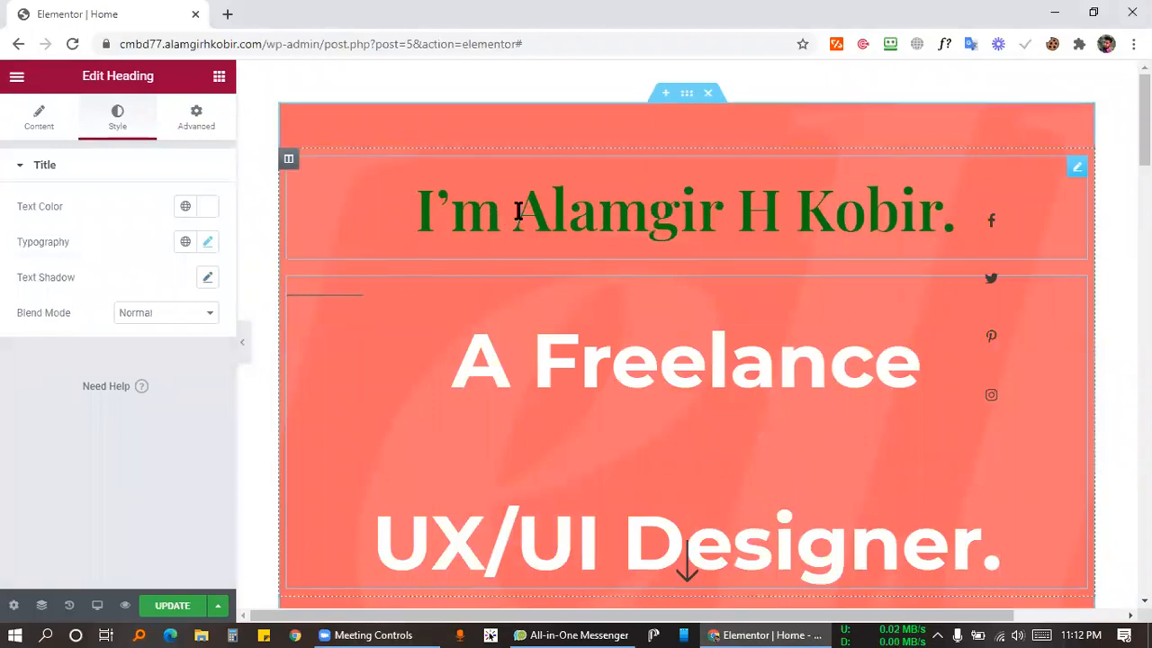
left_click(1077, 169)
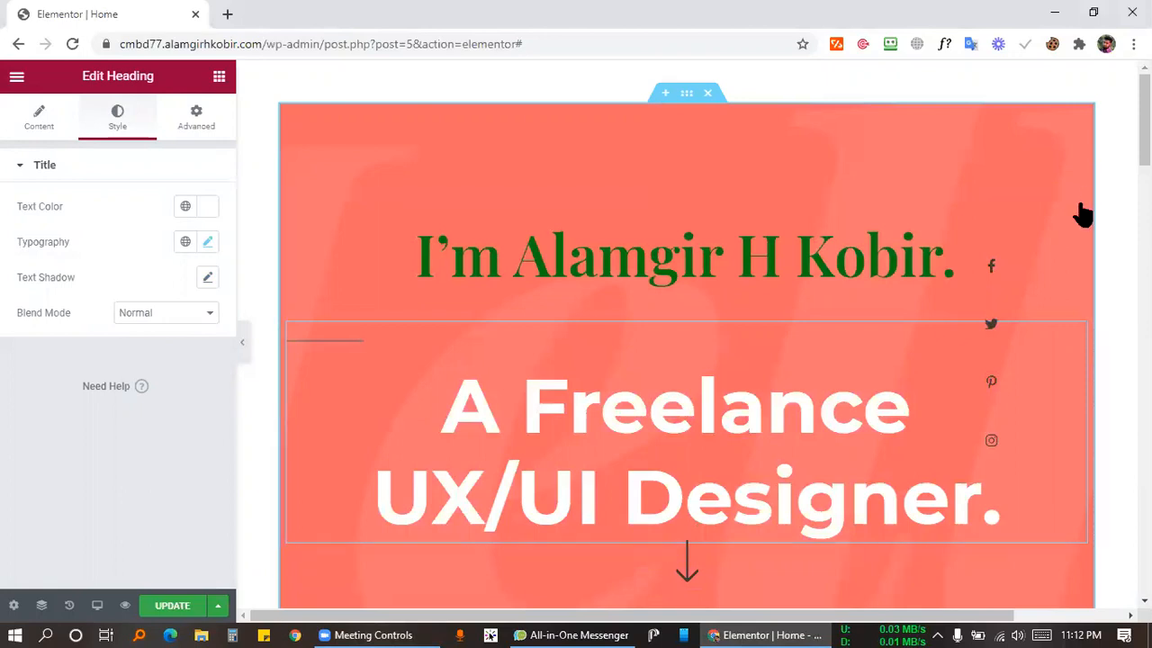
left_click(1078, 214)
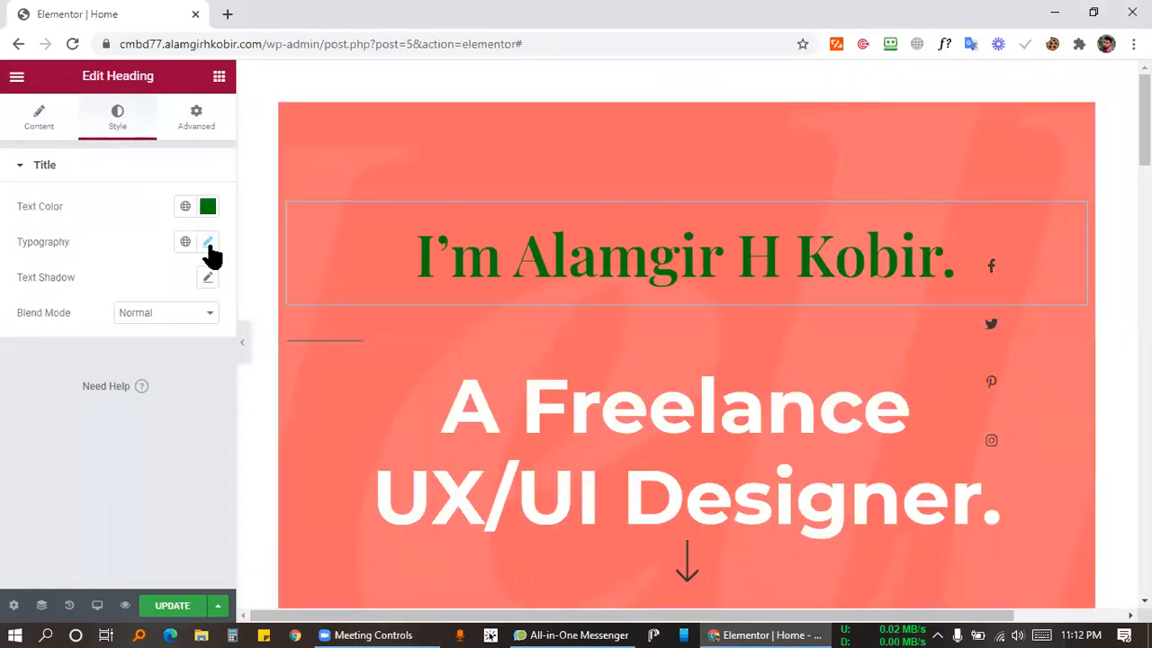
Change the name heading's font weight from Bold to 900, finally settling on 700.
left_click(208, 243)
left_click(134, 421)
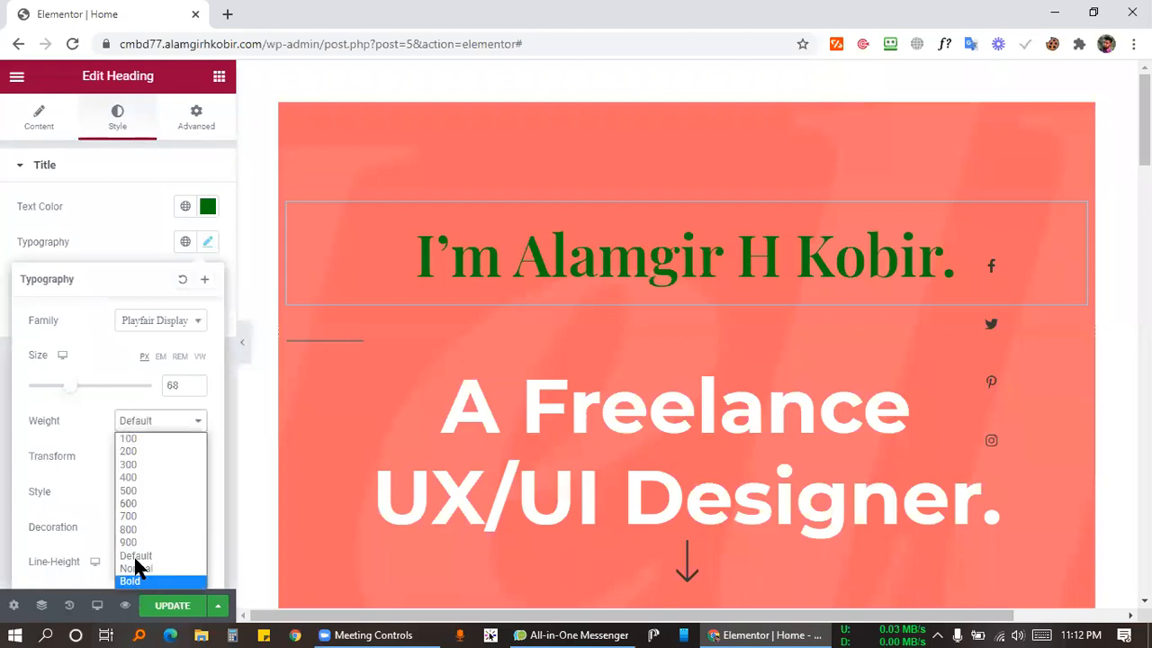
left_click(135, 581)
left_click(172, 428)
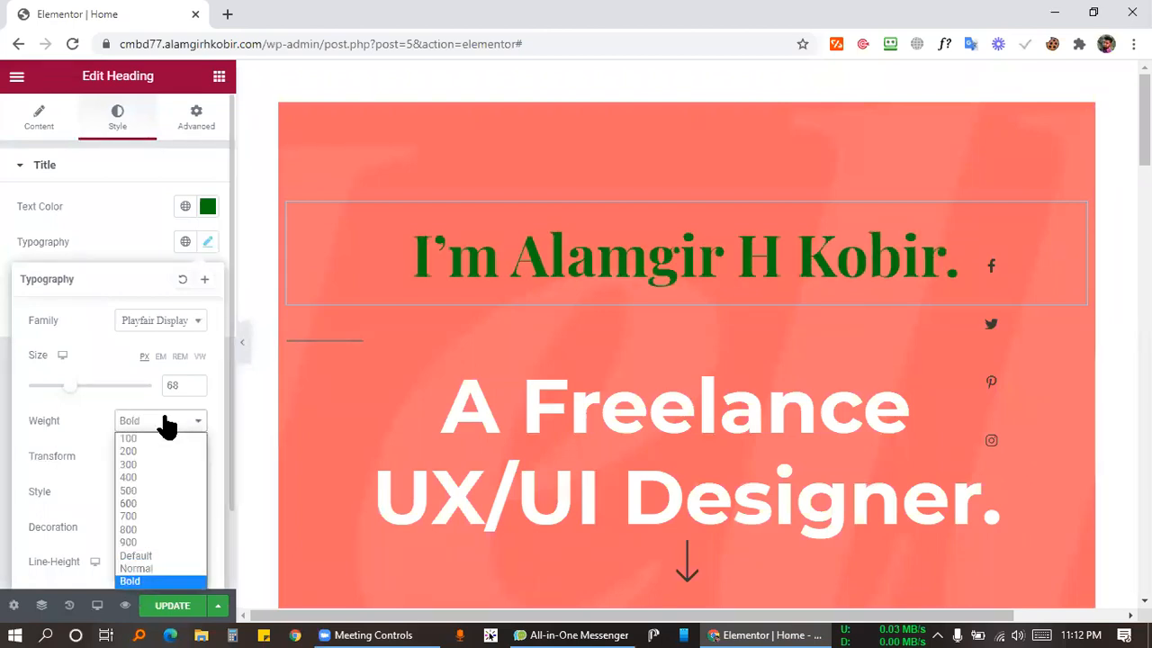
left_click(135, 544)
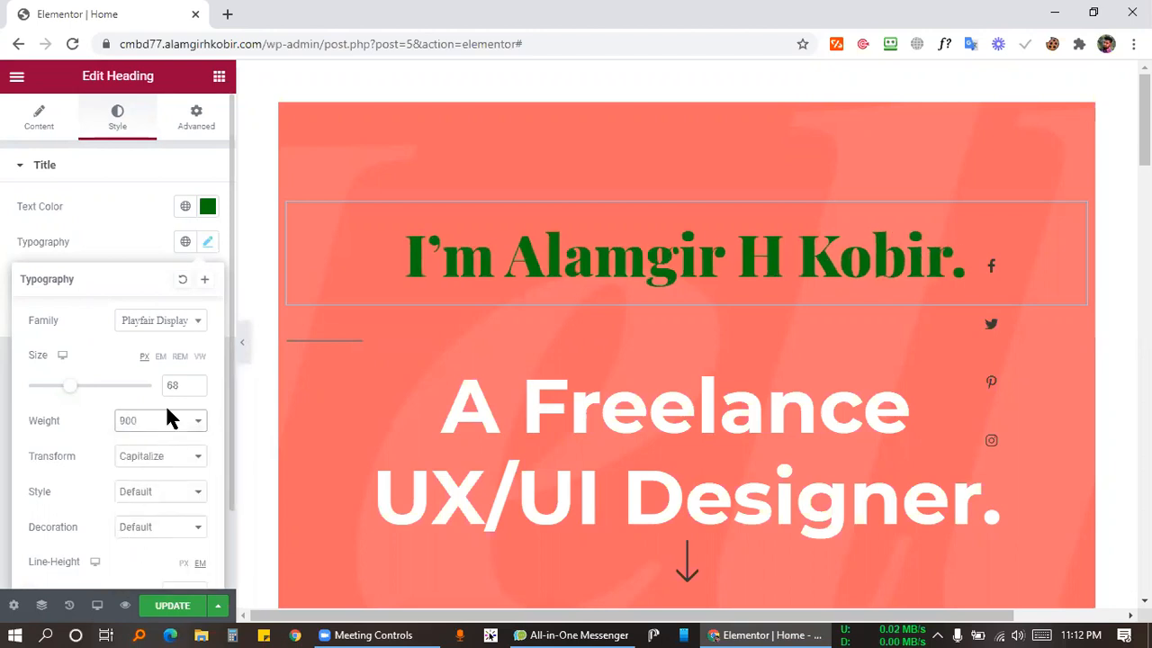
left_click(166, 424)
left_click(133, 517)
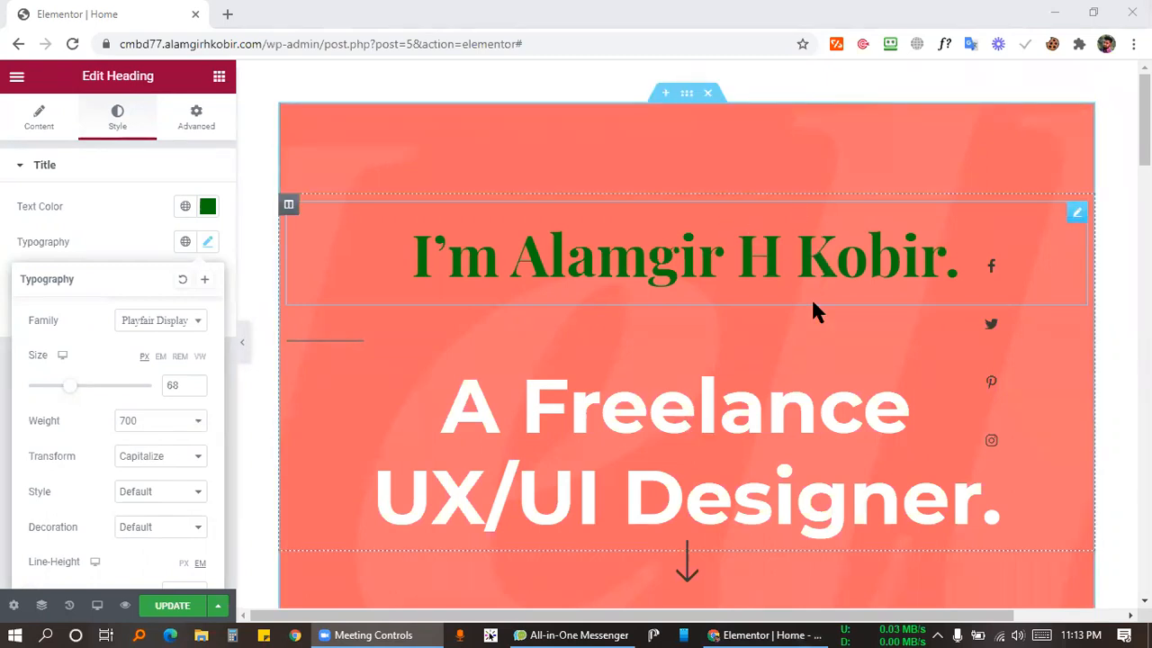
Edit the 'A Freelance UX/UI Designer.' headline inline and select all its text.
scroll(855, 378, "down", 4)
scroll(846, 373, "up", 4)
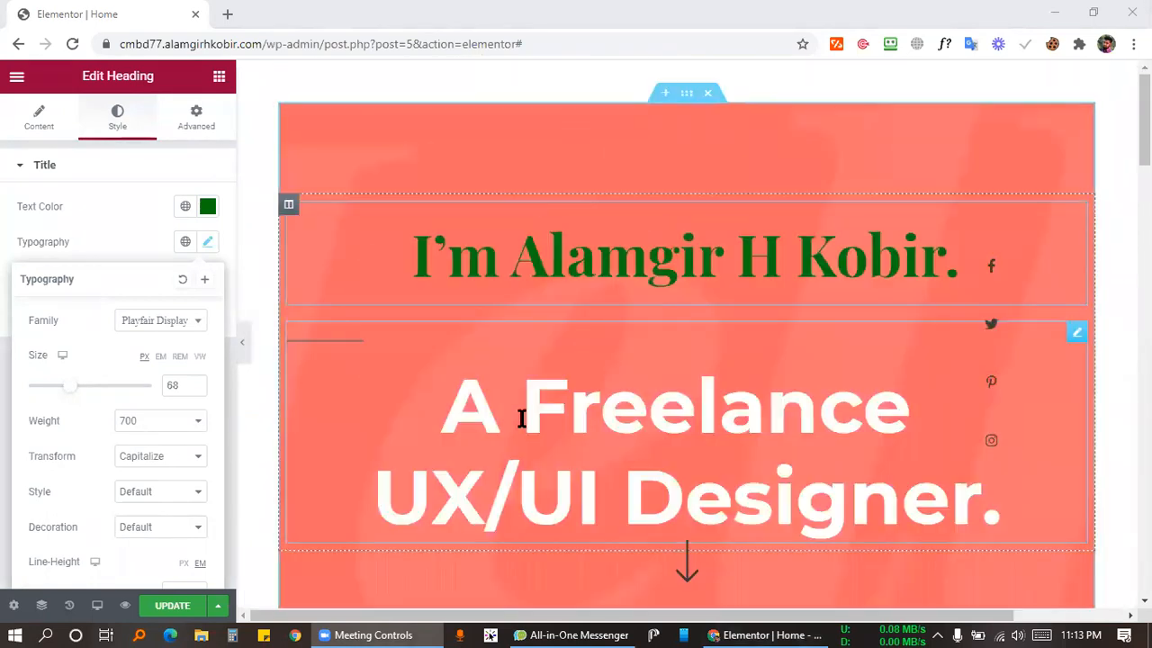
left_click(576, 422)
left_click(576, 422)
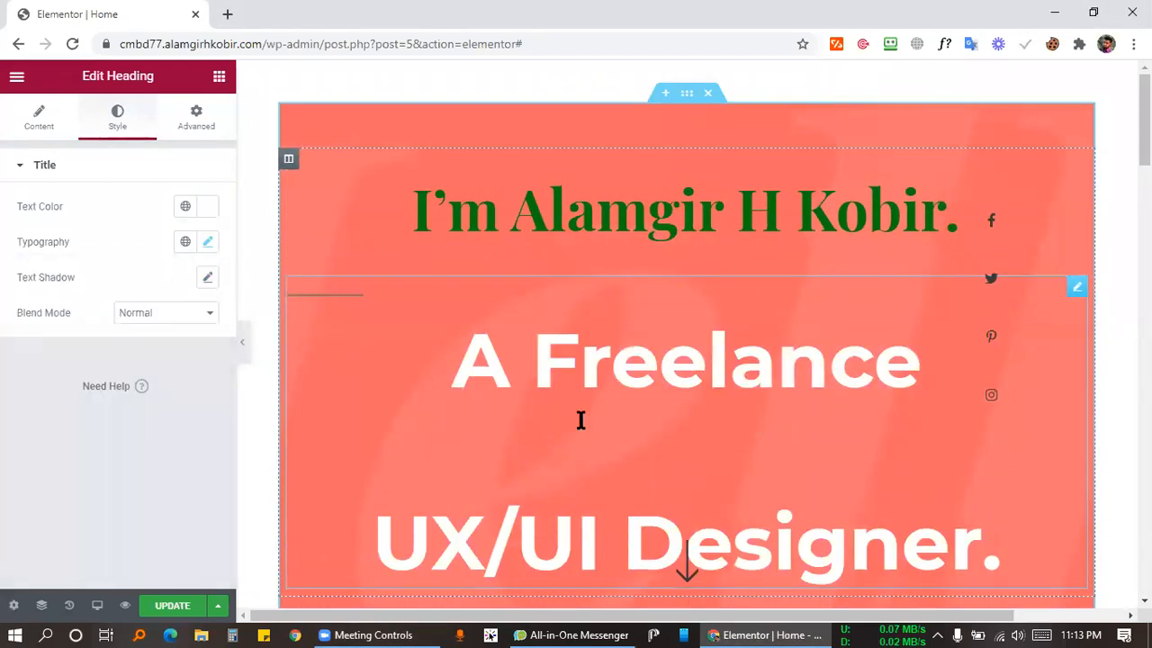
key("ctrl+a")
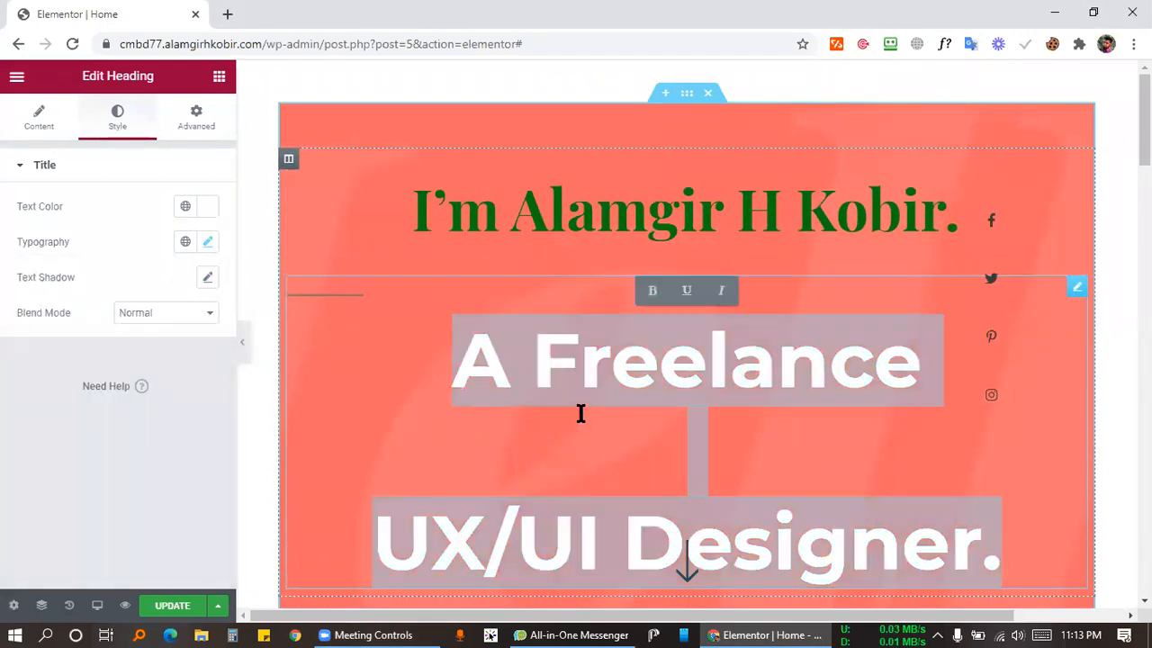
key("ctrl+i")
left_click(754, 371)
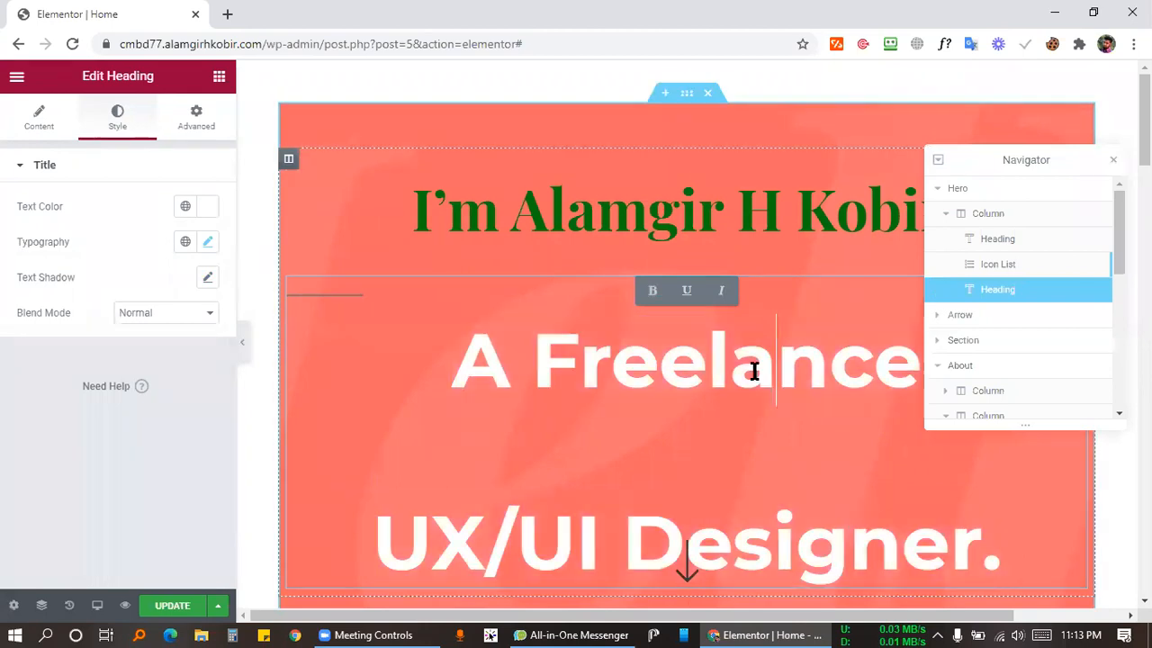
double_click(740, 365)
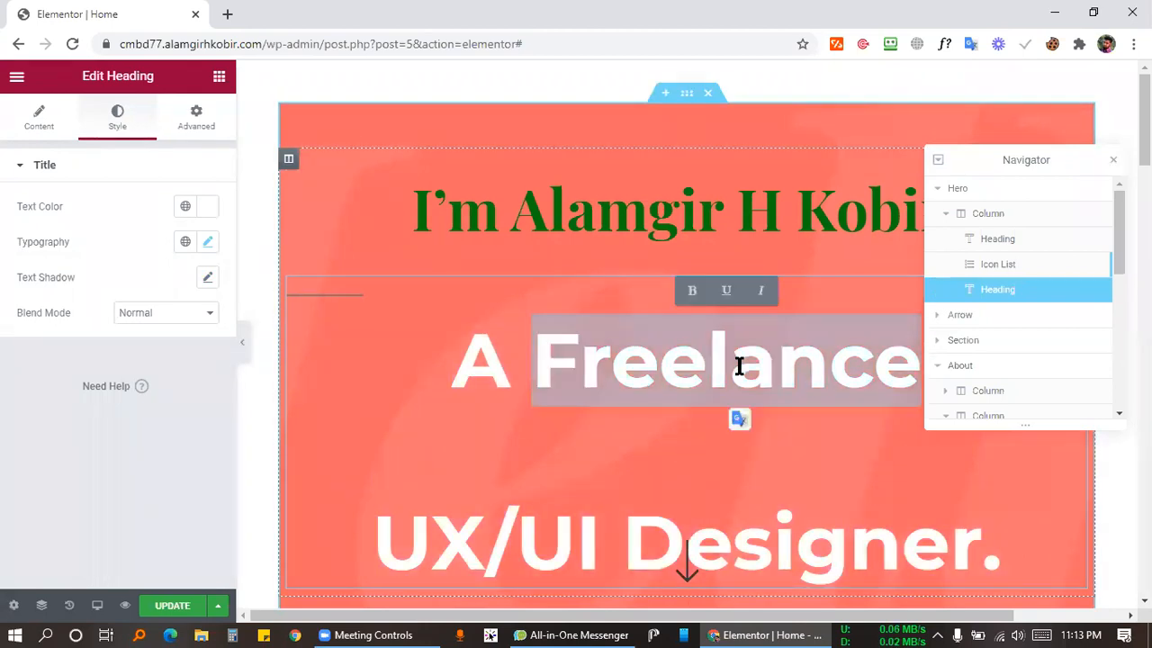
key("ctrl+a")
Italicize the entire headline text and close the Navigator.
left_click(760, 294)
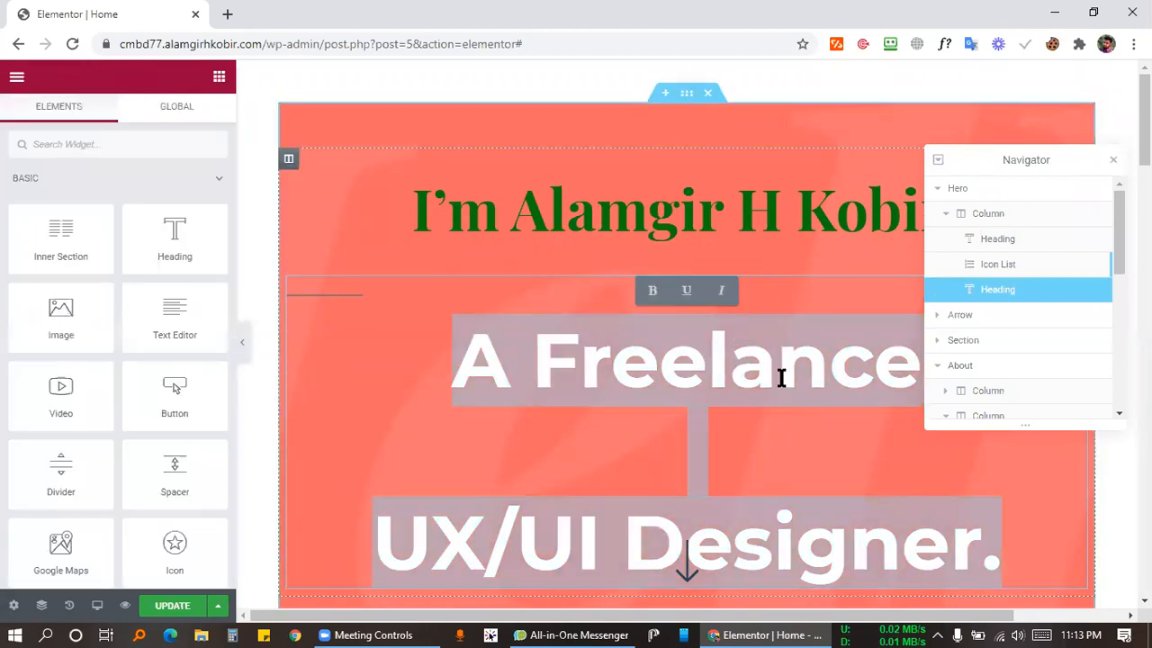
triple_click(727, 431)
key("ctrl+a")
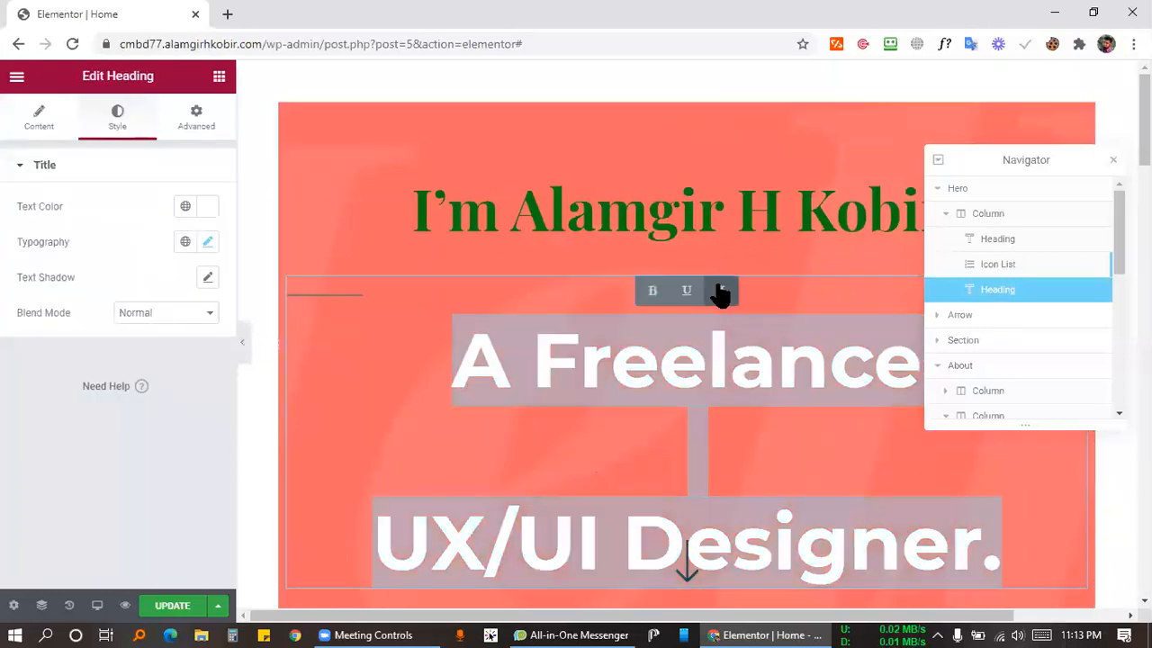
left_click(720, 294)
left_click(779, 432)
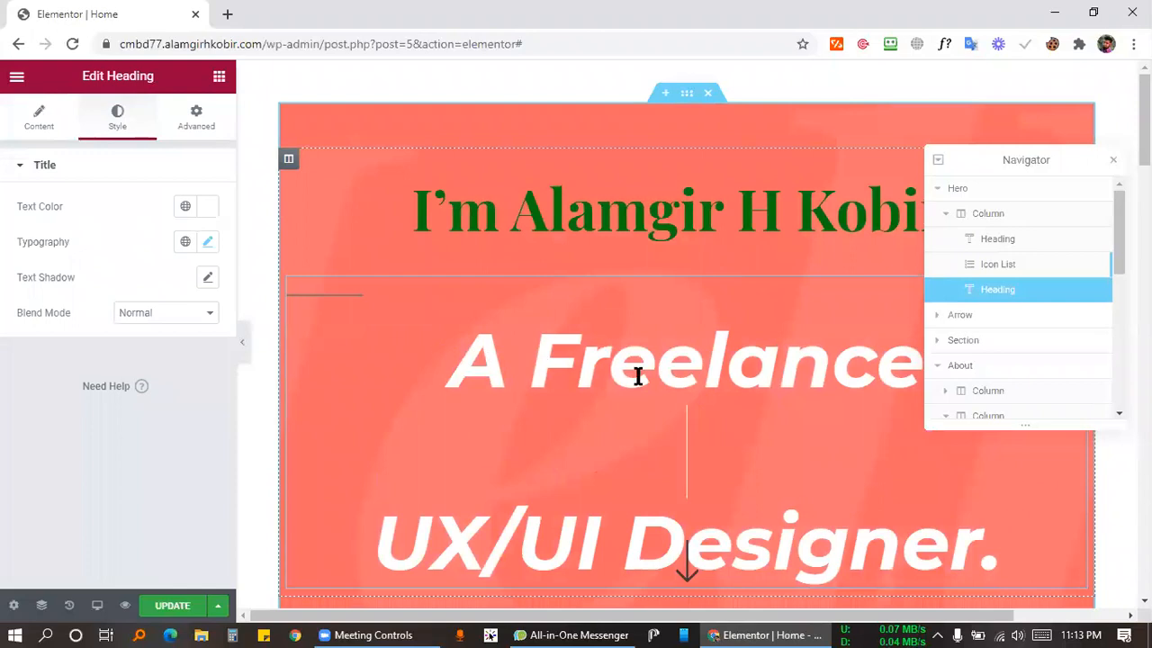
left_click(1113, 161)
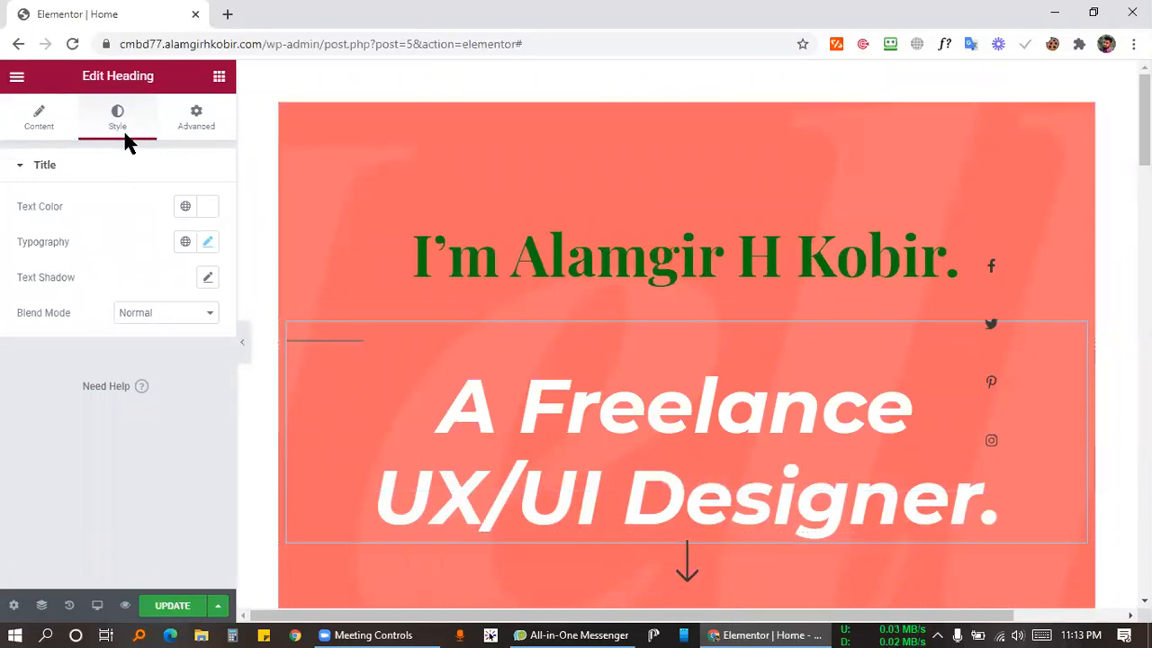
Set the headline's typography Style to Italic.
left_click(207, 243)
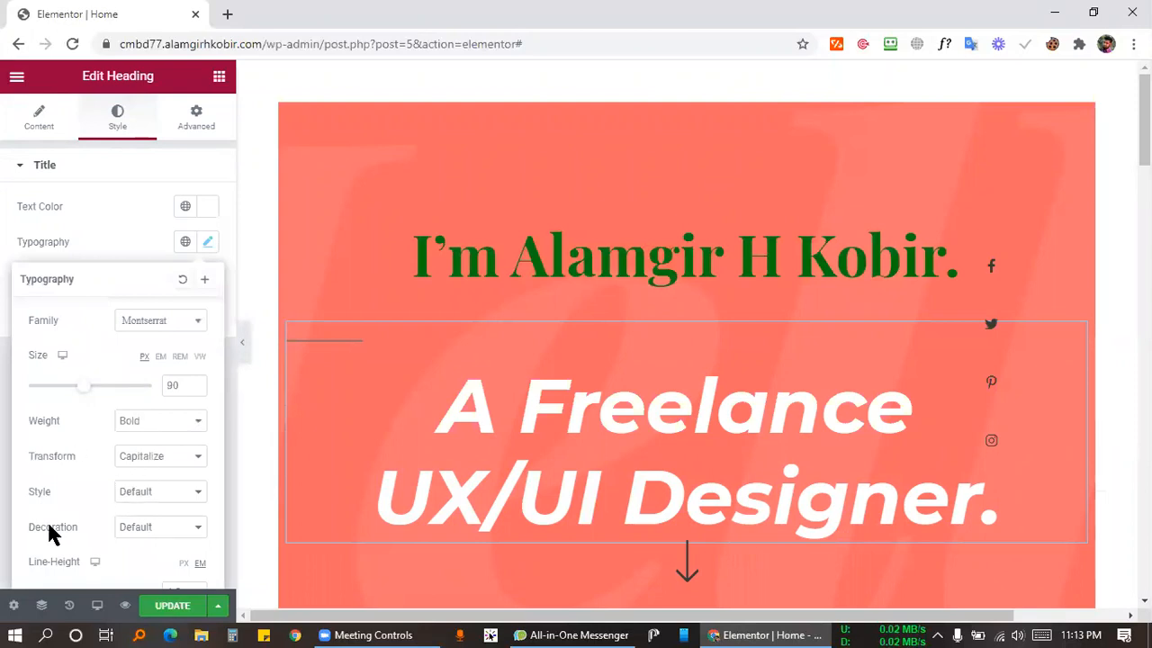
left_click(136, 529)
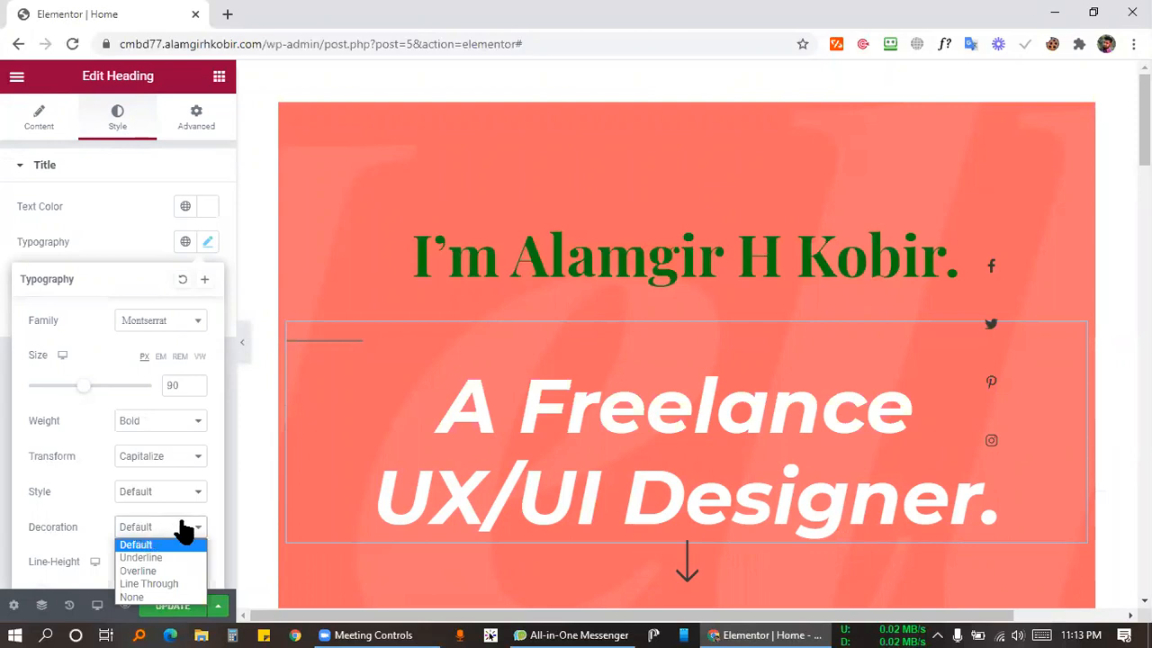
left_click(159, 497)
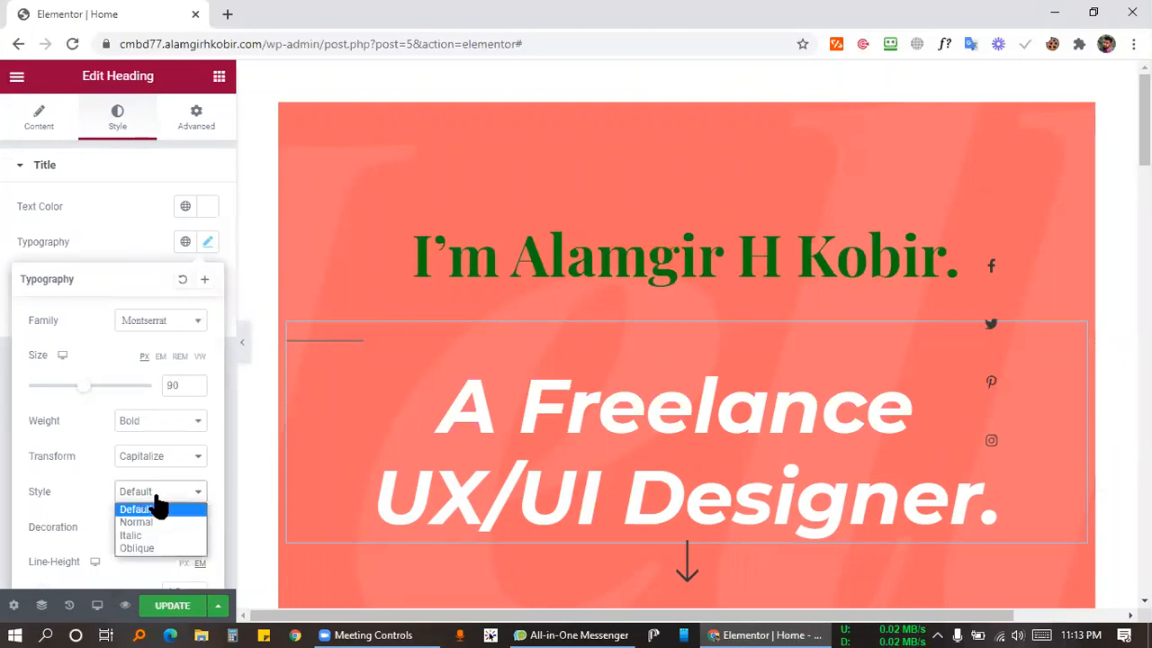
left_click(153, 533)
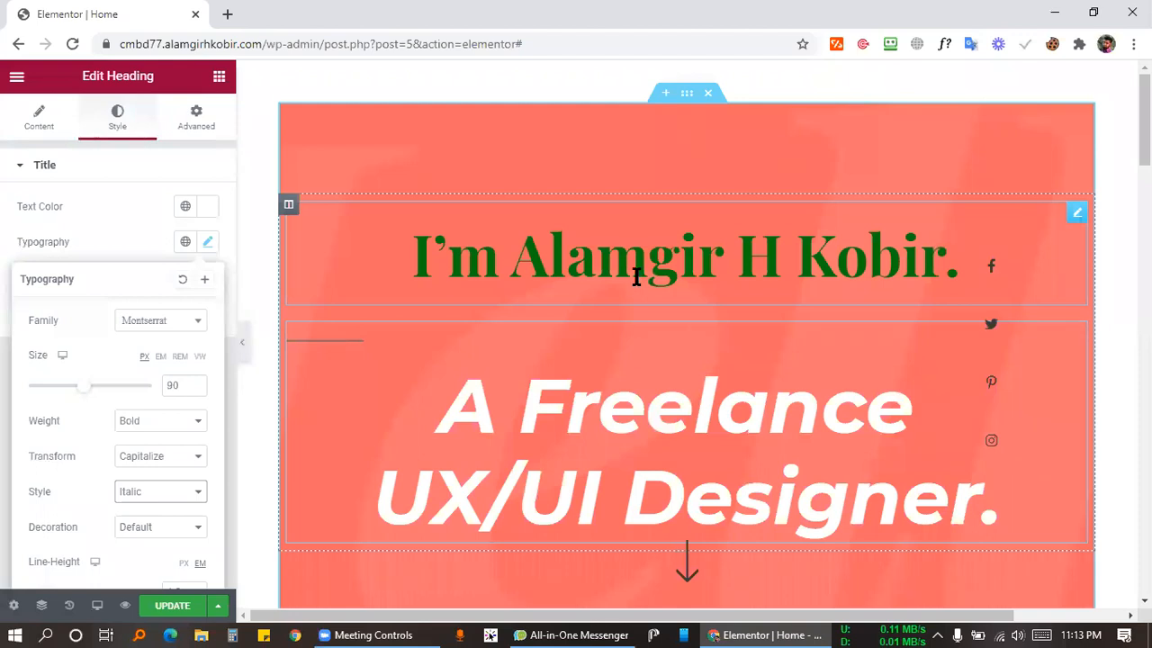
Set the green name heading's typography Style to Italic as well.
left_click(1077, 225)
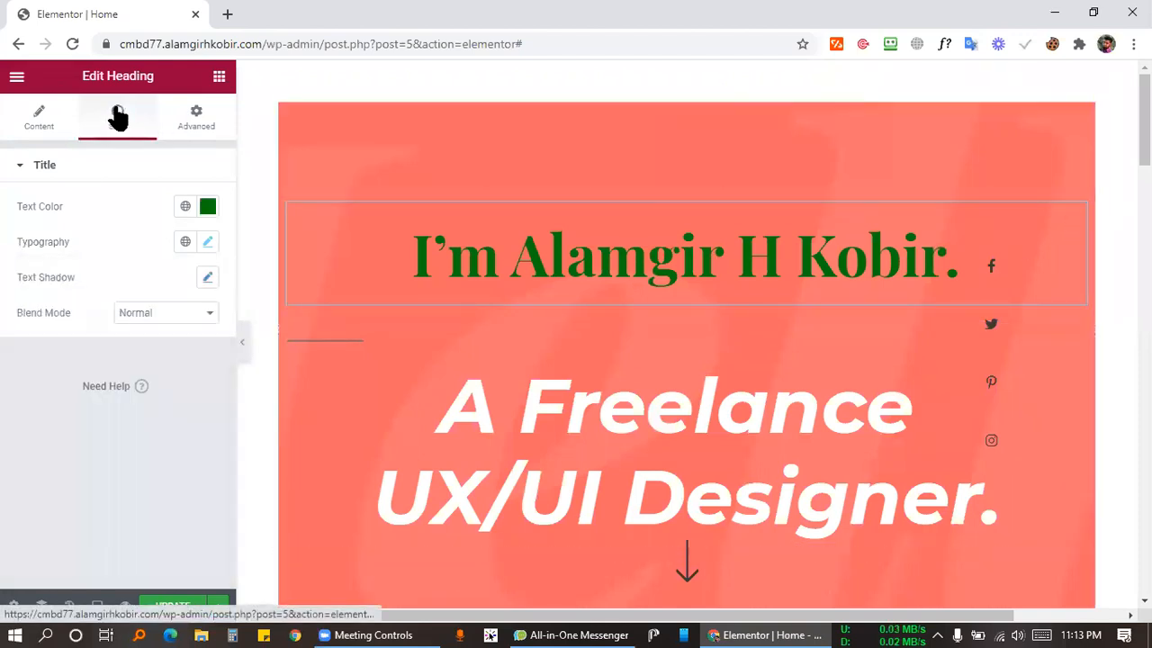
left_click(208, 242)
left_click(159, 490)
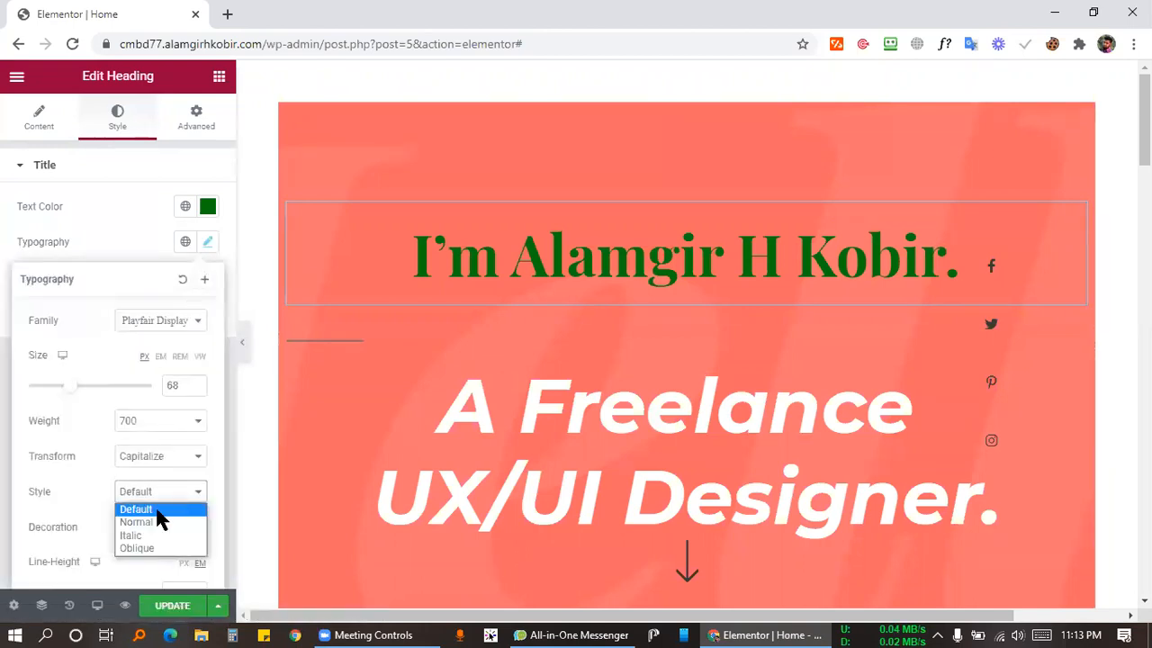
left_click(129, 536)
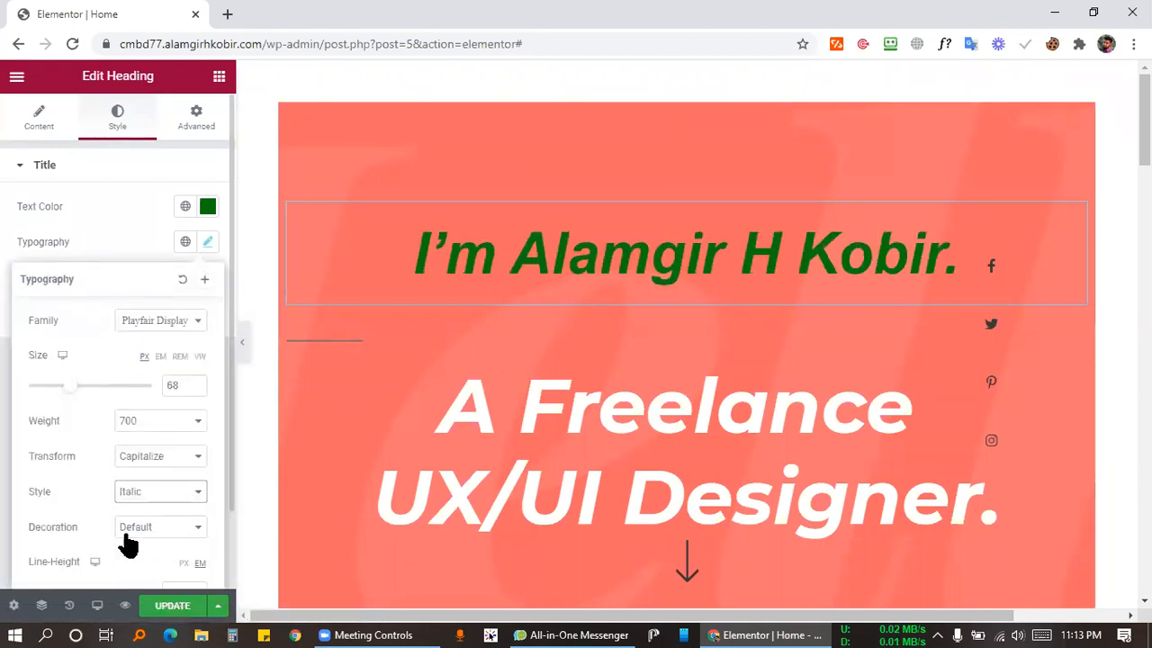
left_click(769, 635)
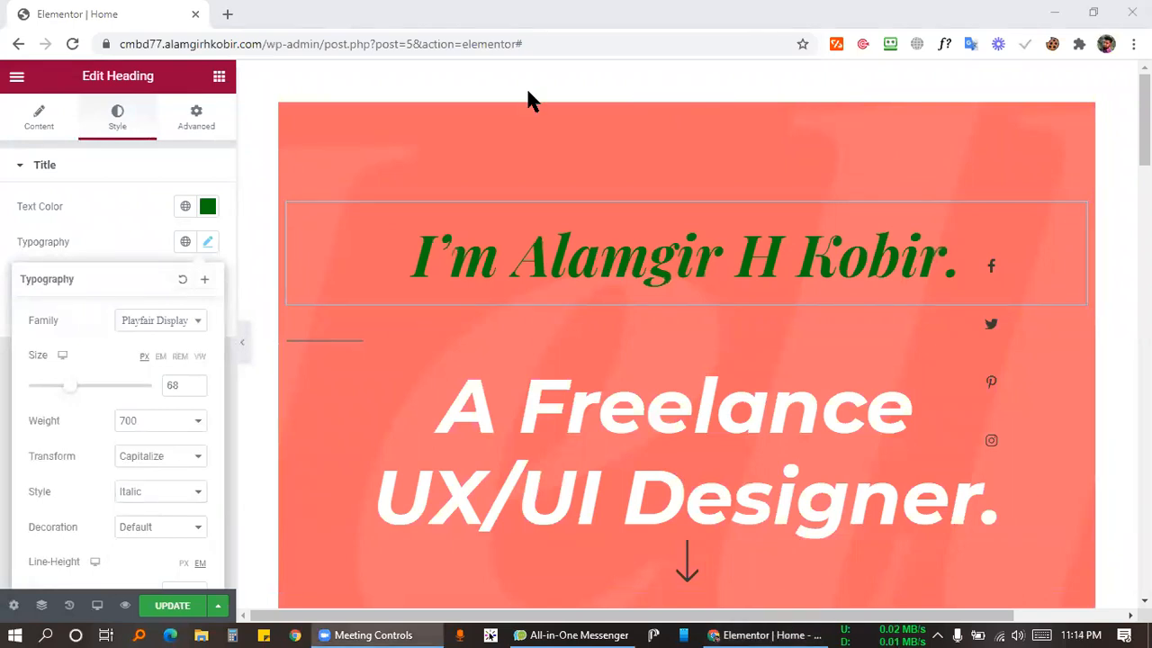
Close the name heading's typography popover and open Edit Section for the hero.
scroll(630, 367, "down", 2)
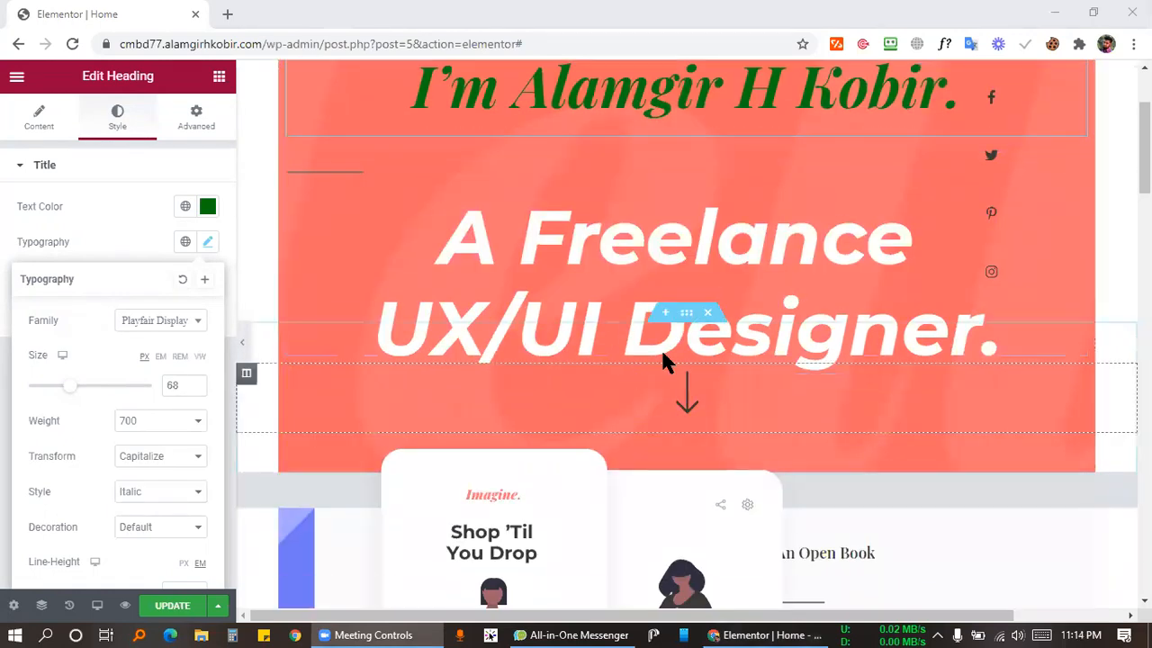
scroll(663, 351, "up", 2)
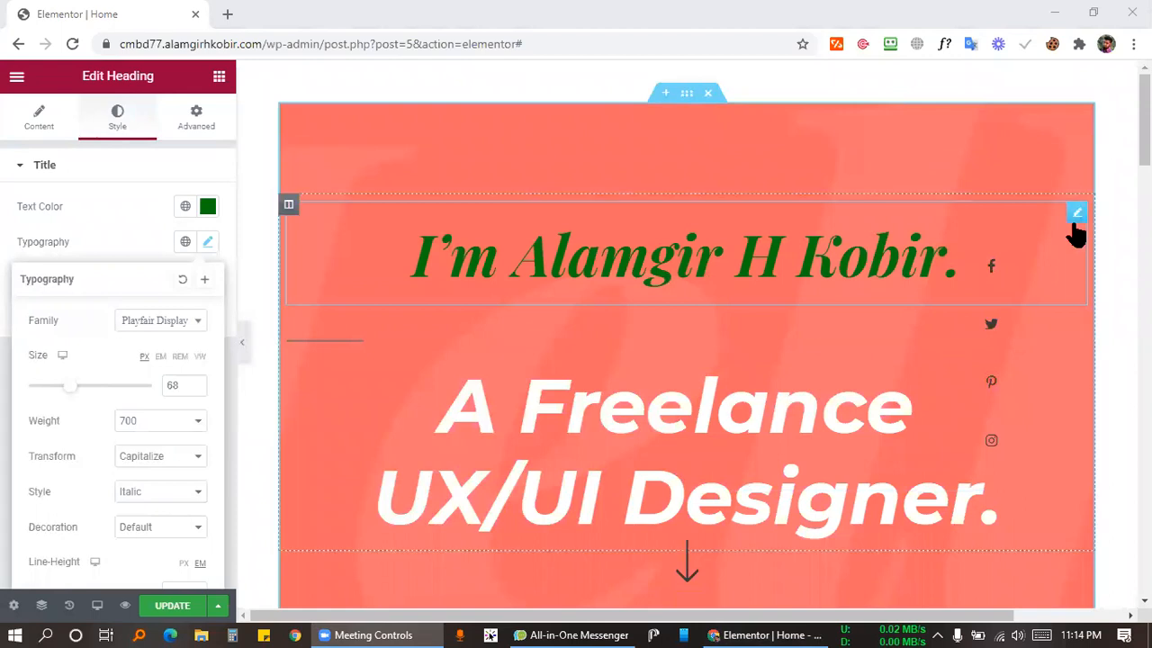
scroll(414, 369, "down", 2)
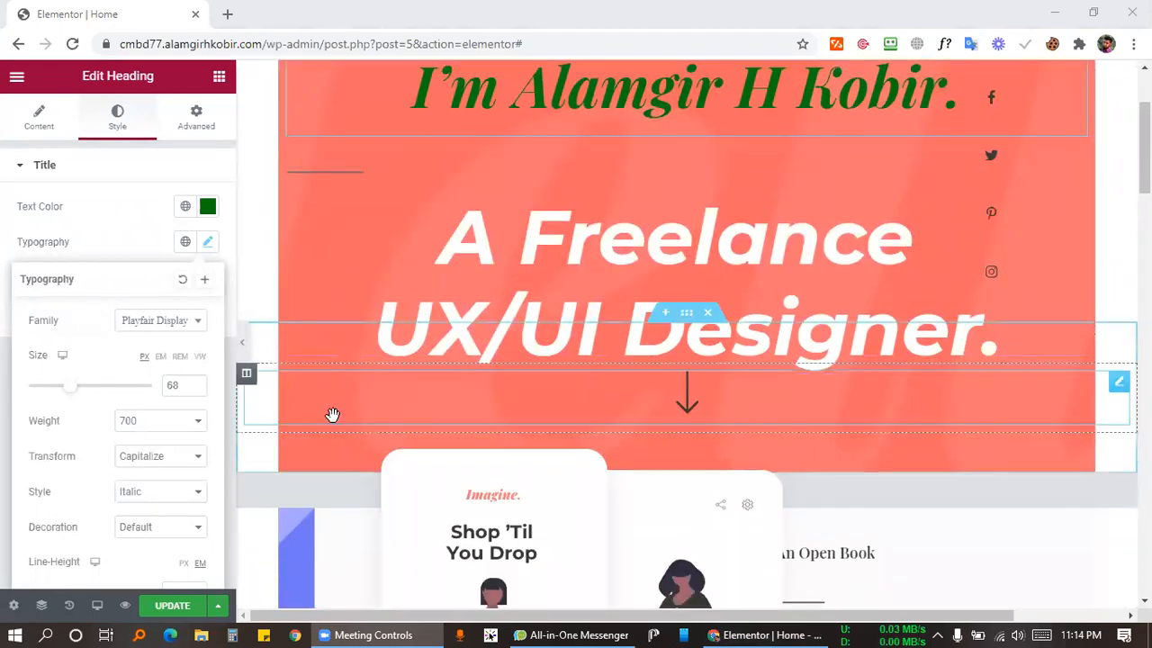
scroll(365, 303, "up", 1)
scroll(366, 302, "up", 1)
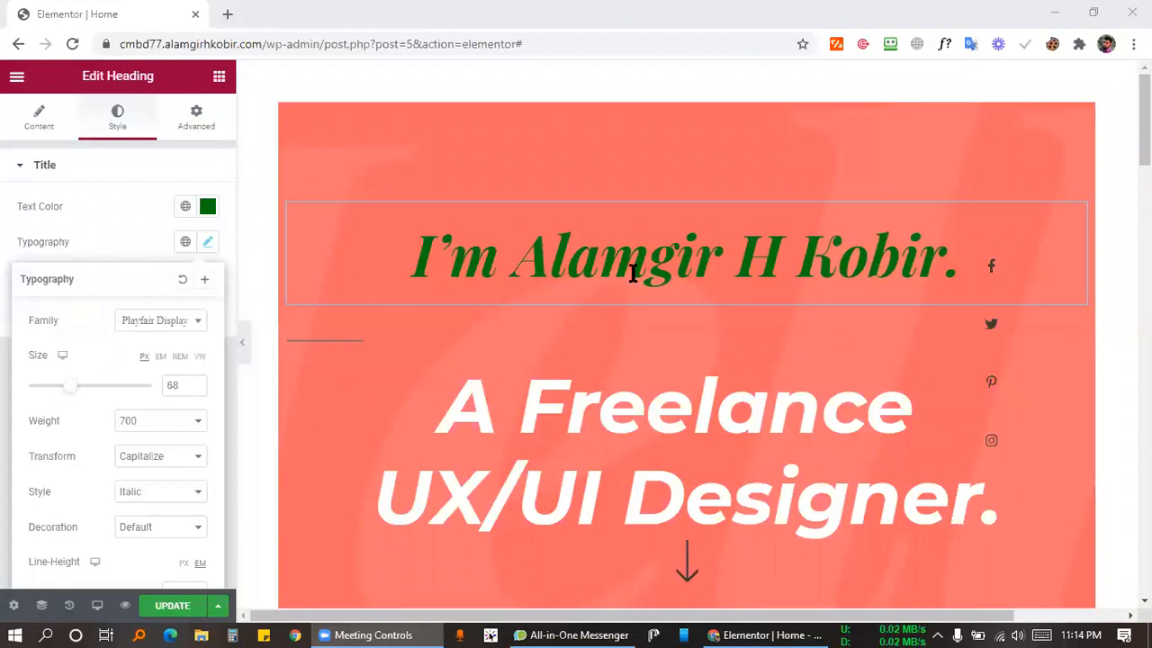
left_click(121, 115)
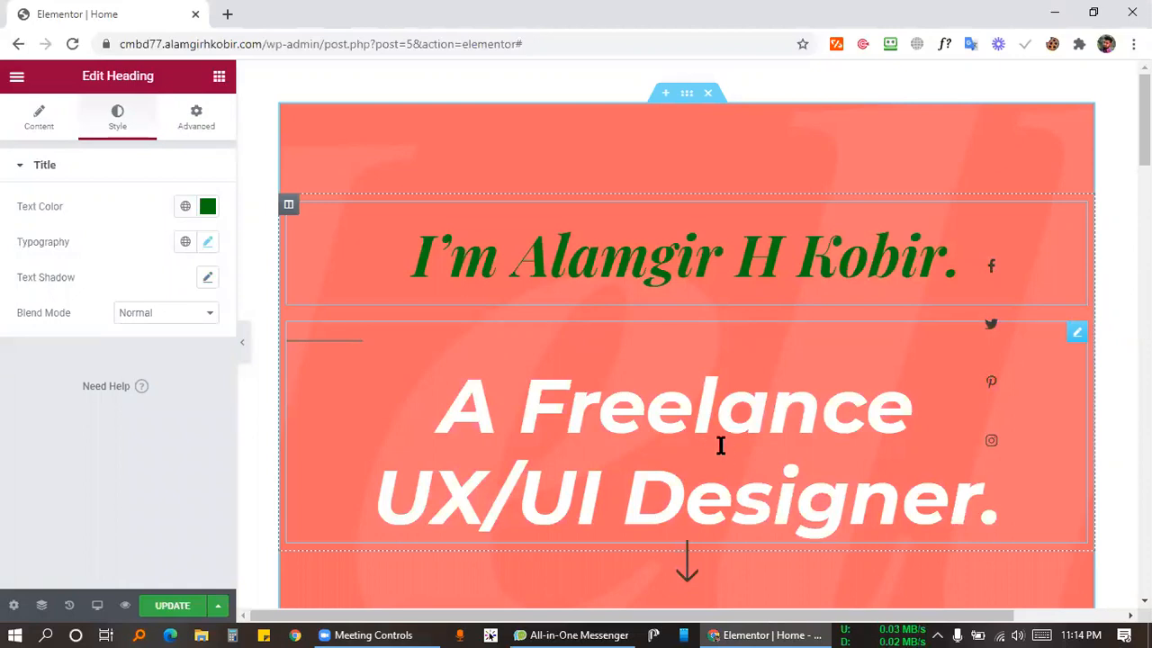
left_click(688, 94)
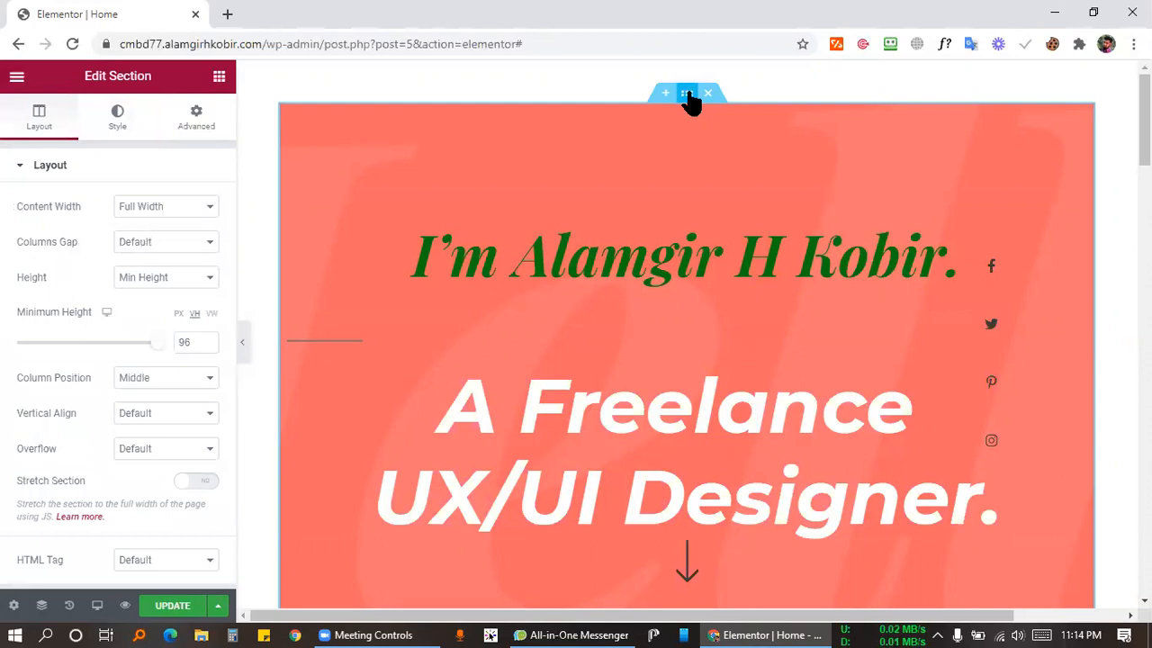
Replace the section's coral #FF6666 classic background colour with dark grey #212121.
left_click(131, 119)
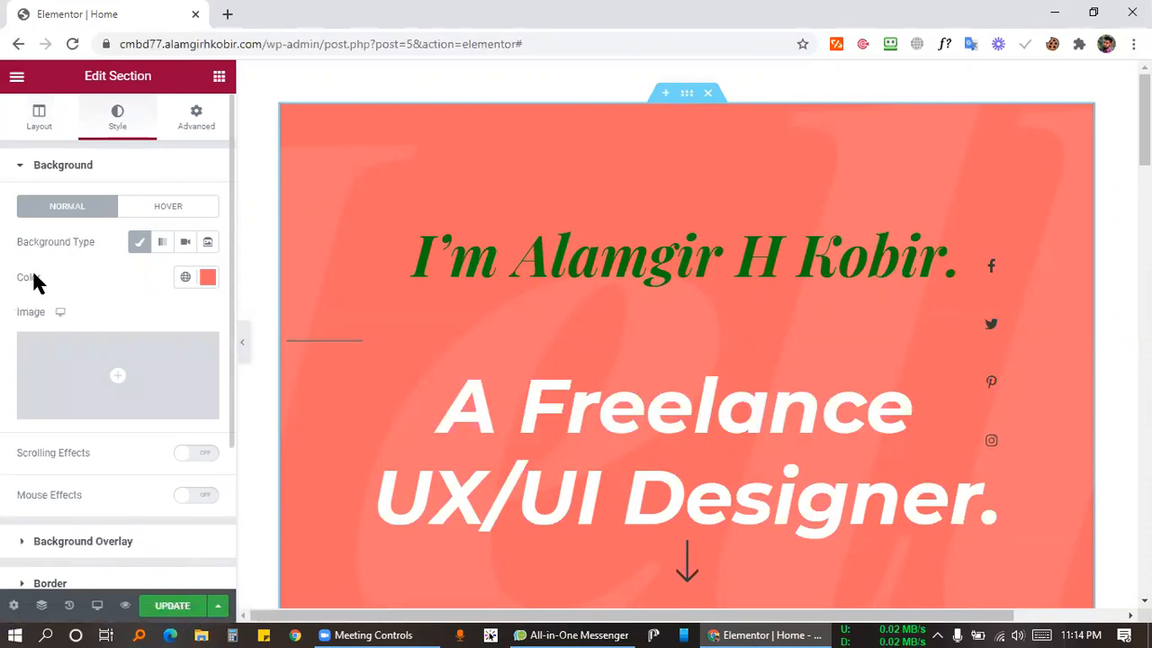
left_click(207, 278)
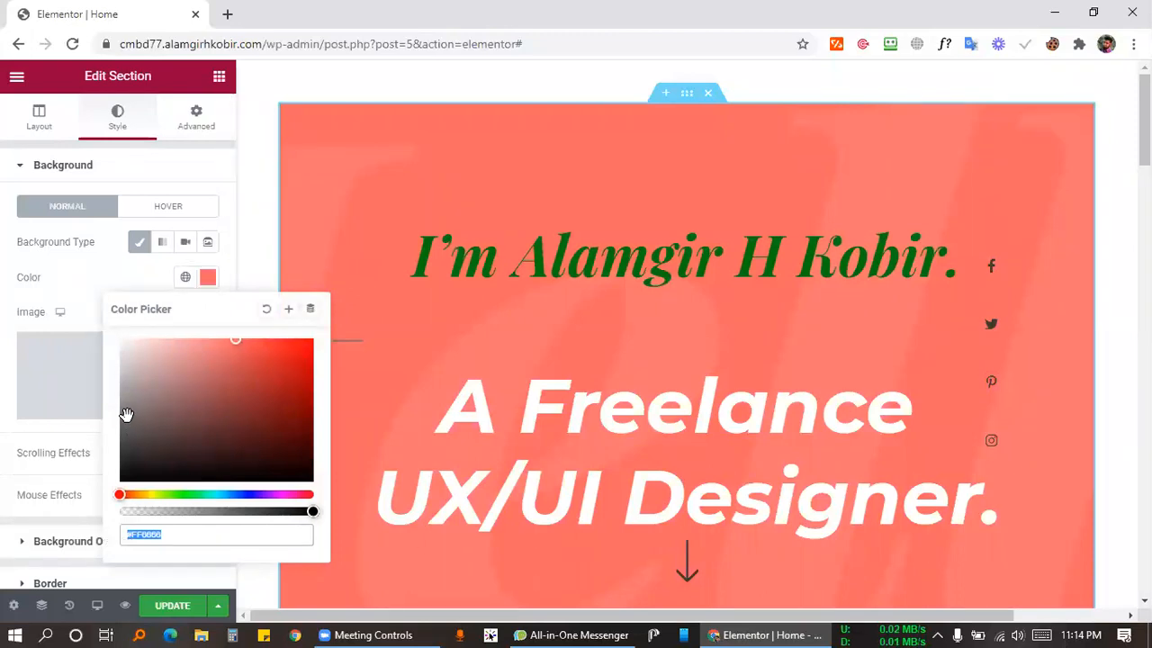
left_click(122, 435)
left_click_drag(122, 436, 119, 463)
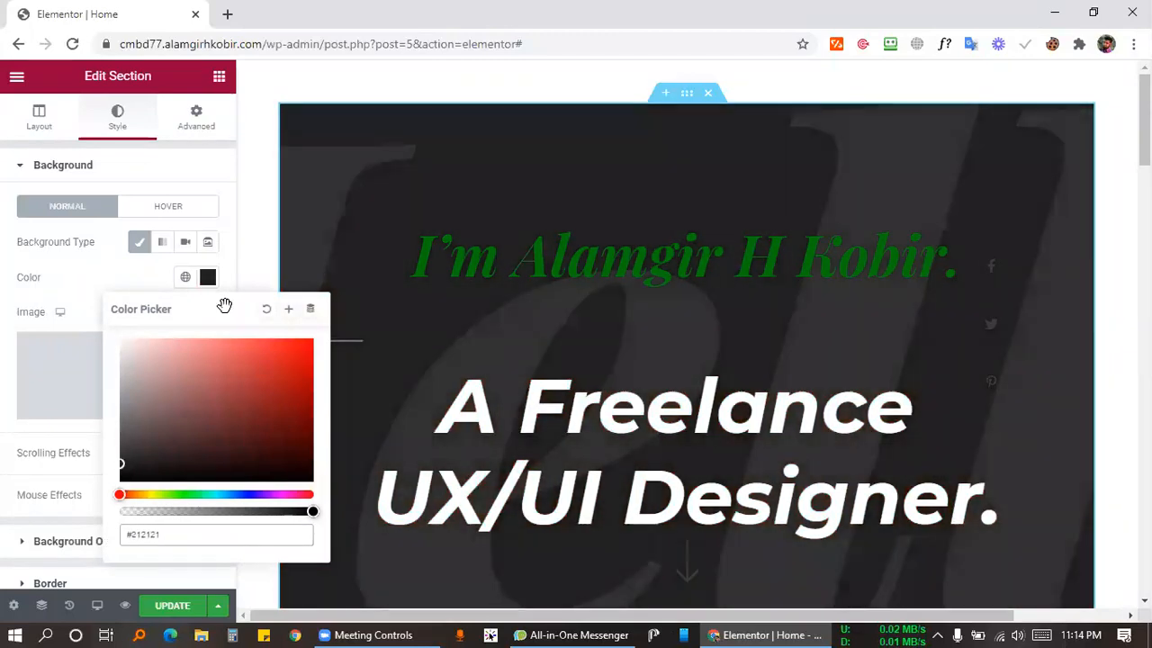
left_click(126, 275)
scroll(720, 351, "down", 2)
scroll(690, 360, "up", 2)
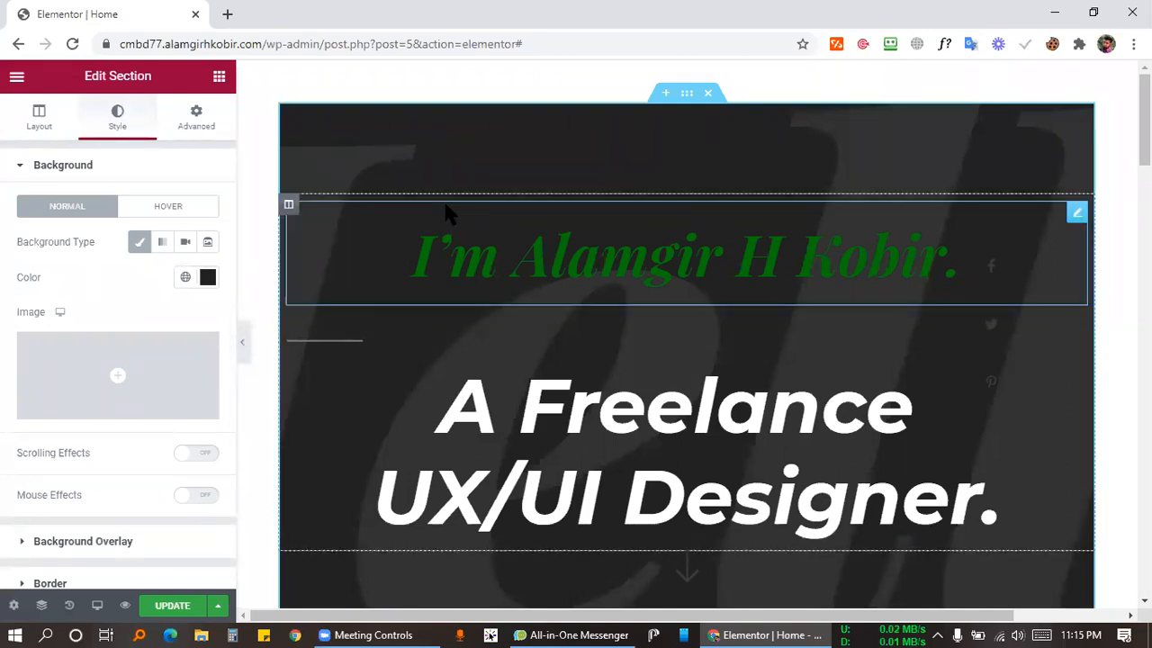
scroll(810, 263, "down", 7)
scroll(810, 263, "up", 7)
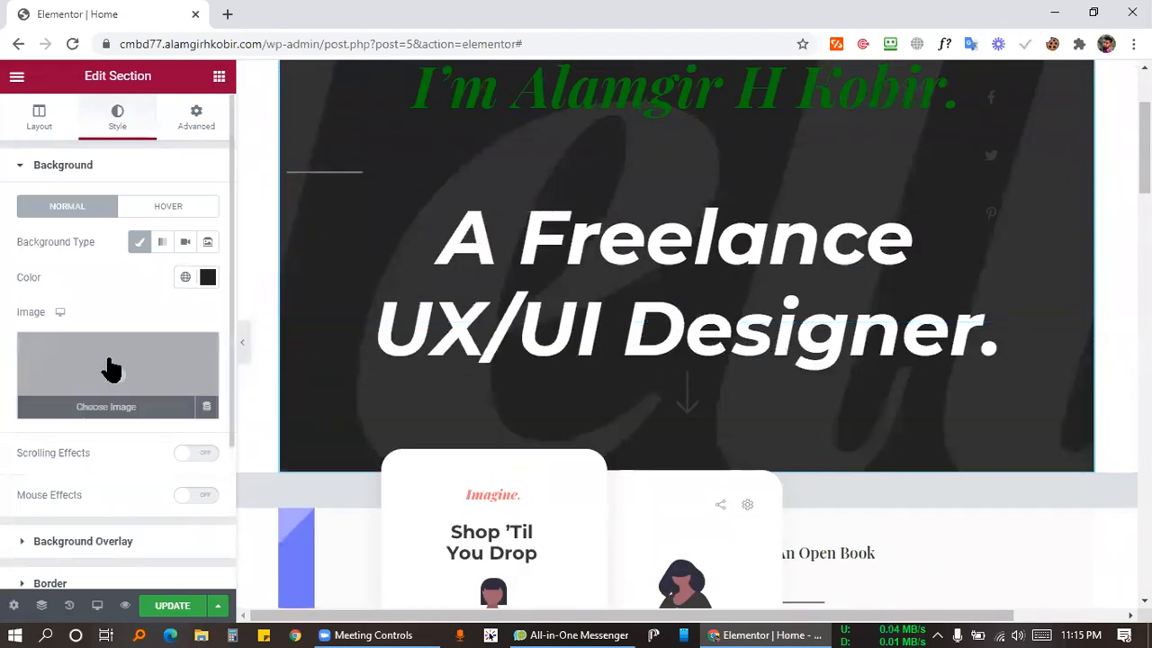
left_click(151, 208)
left_click(67, 208)
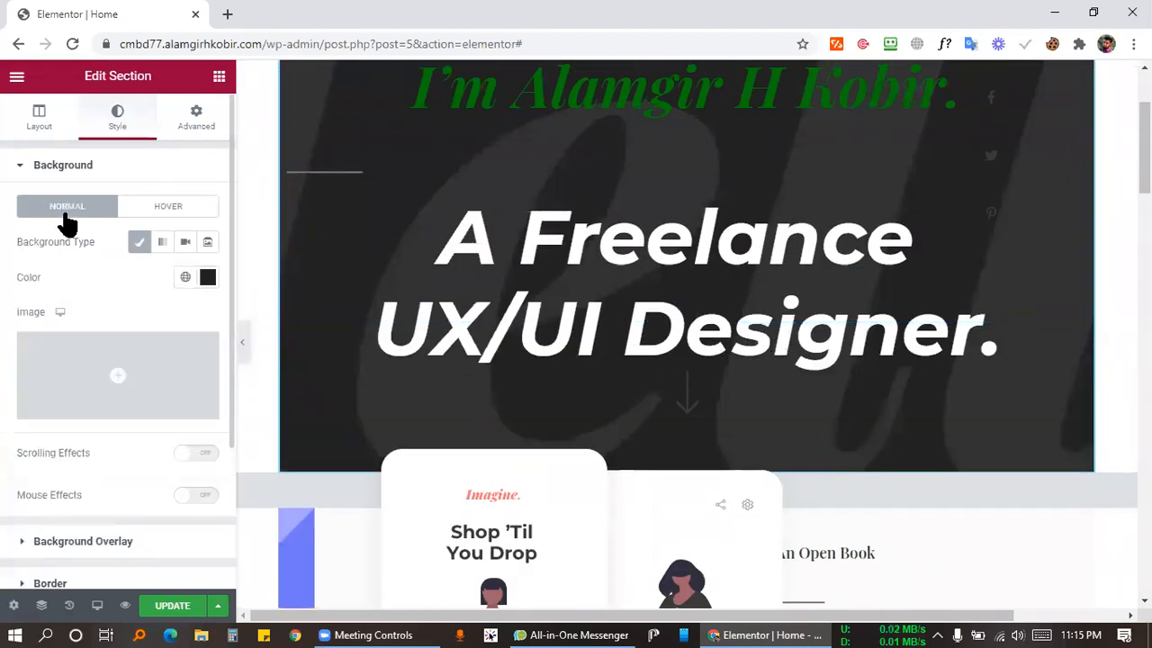
scroll(93, 308, "down", 2)
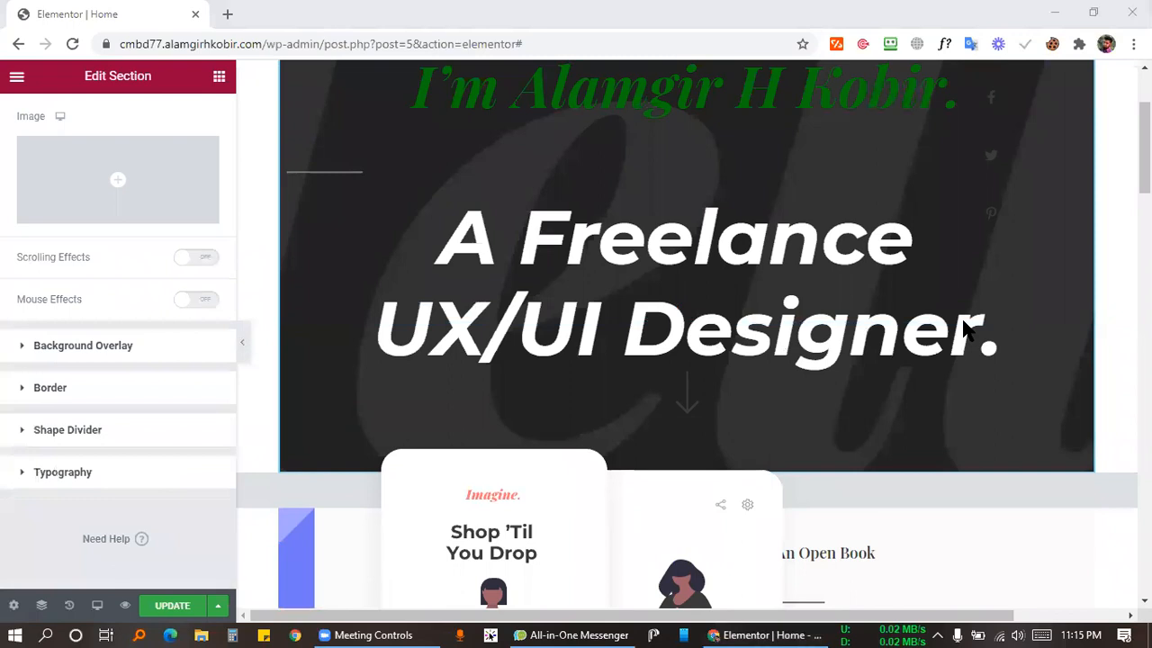
Delete the lettering image from the section's Background Overlay settings.
left_click(119, 347)
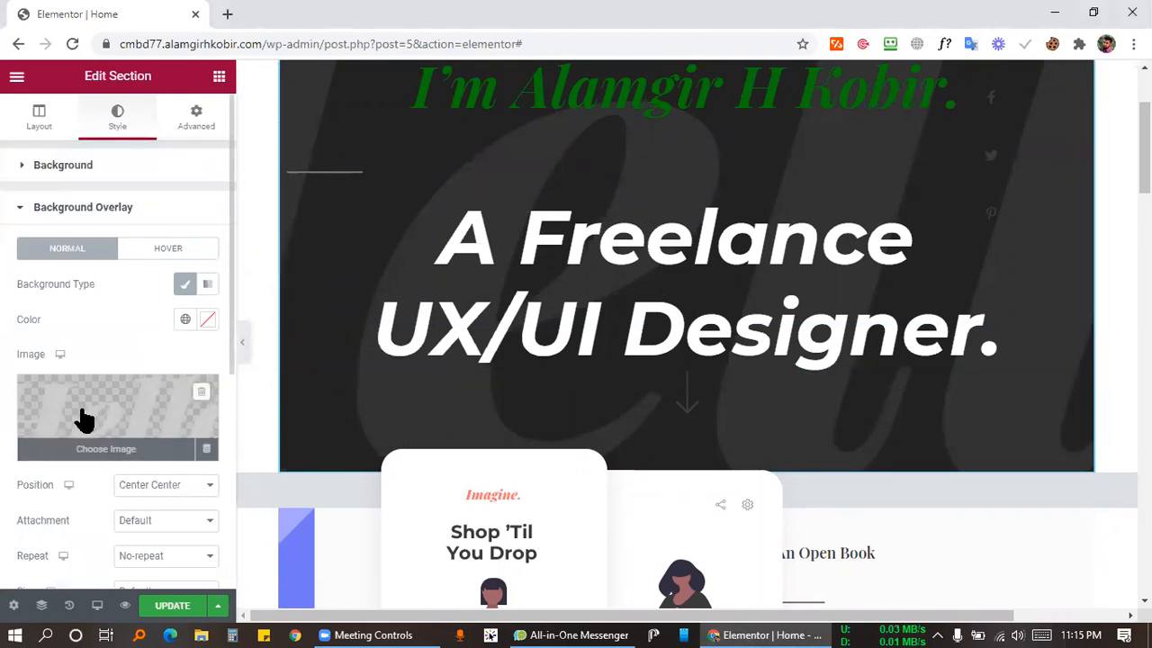
left_click(112, 412)
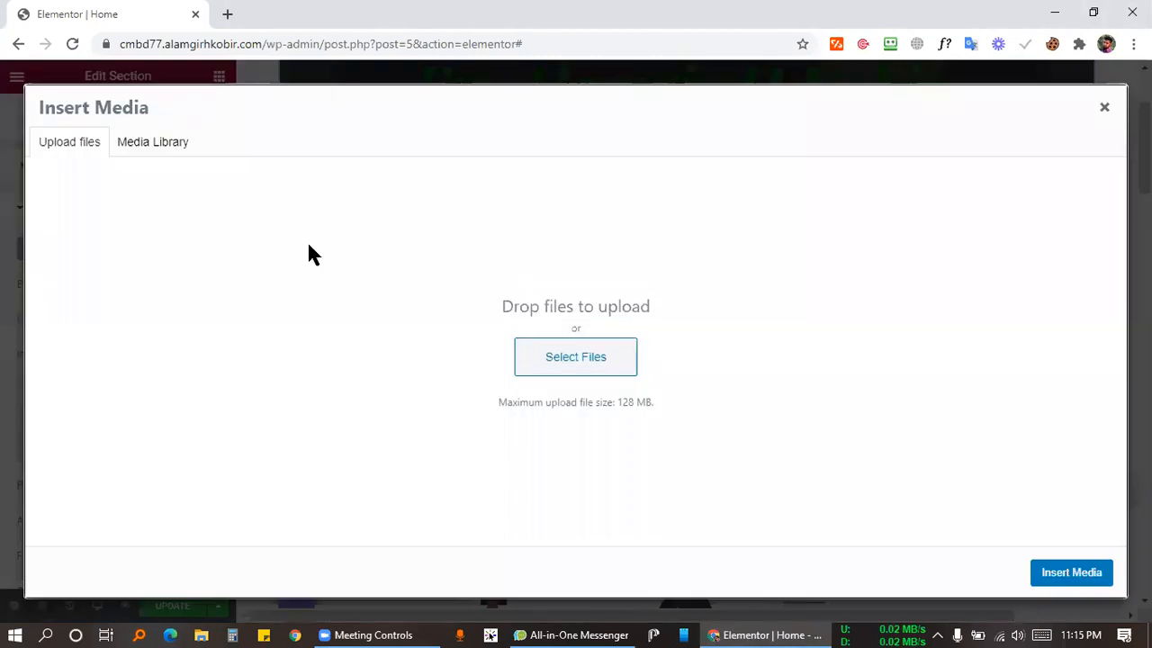
left_click(1105, 108)
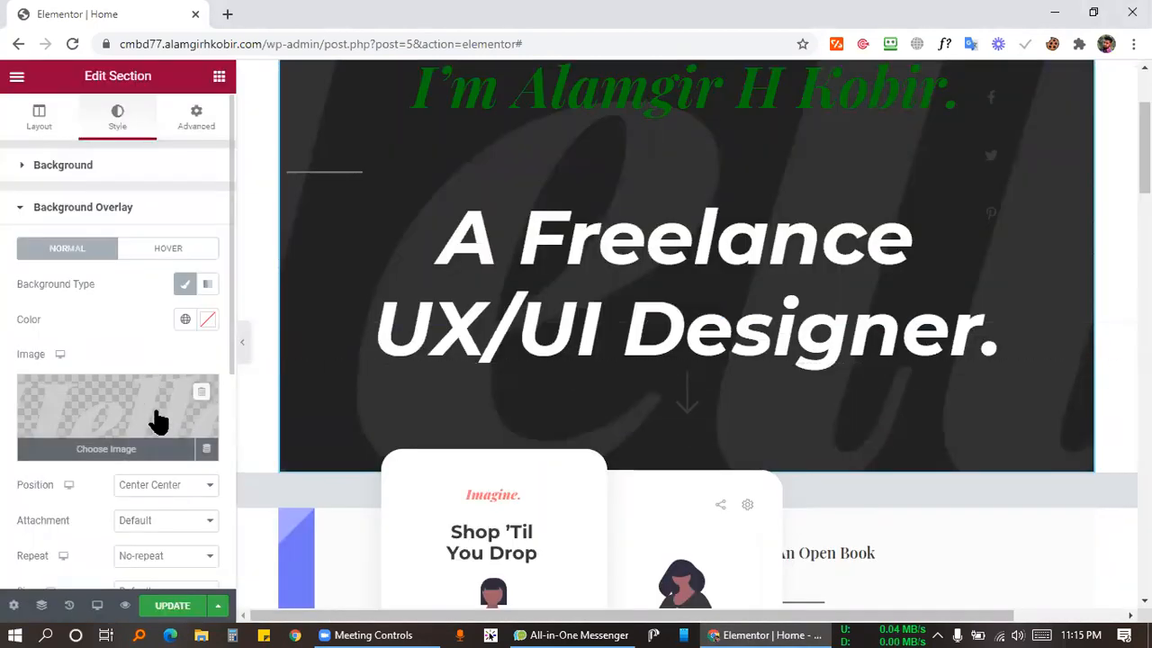
left_click(200, 396)
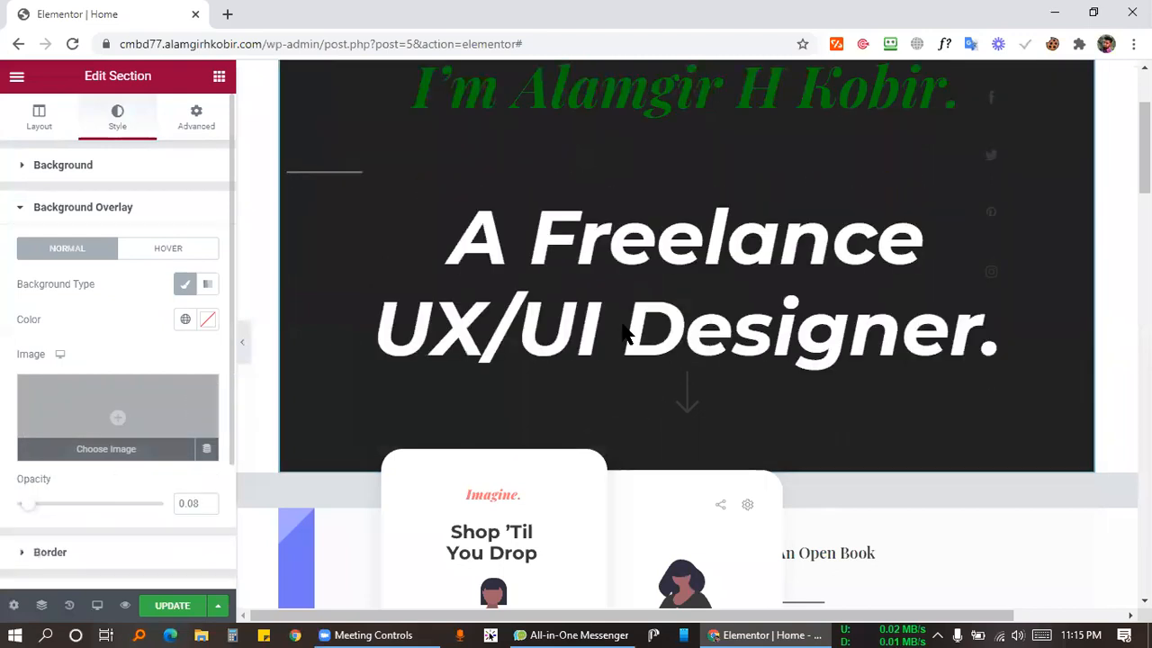
scroll(630, 334, "up", 2)
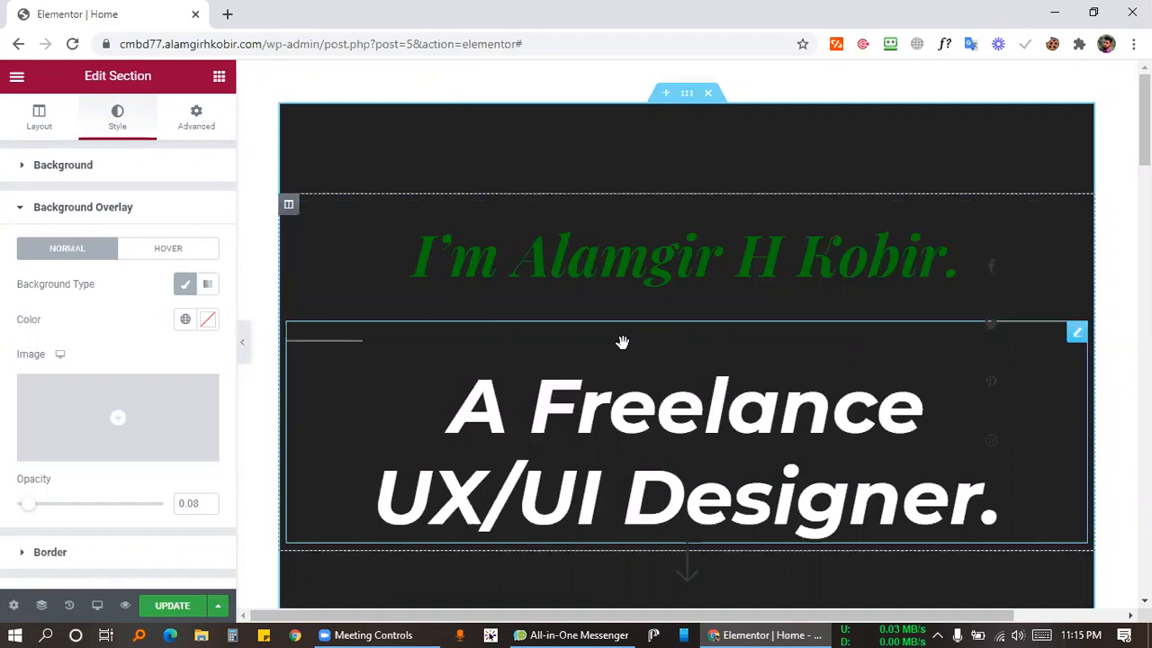
scroll(622, 342, "down", 4)
scroll(597, 316, "up", 4)
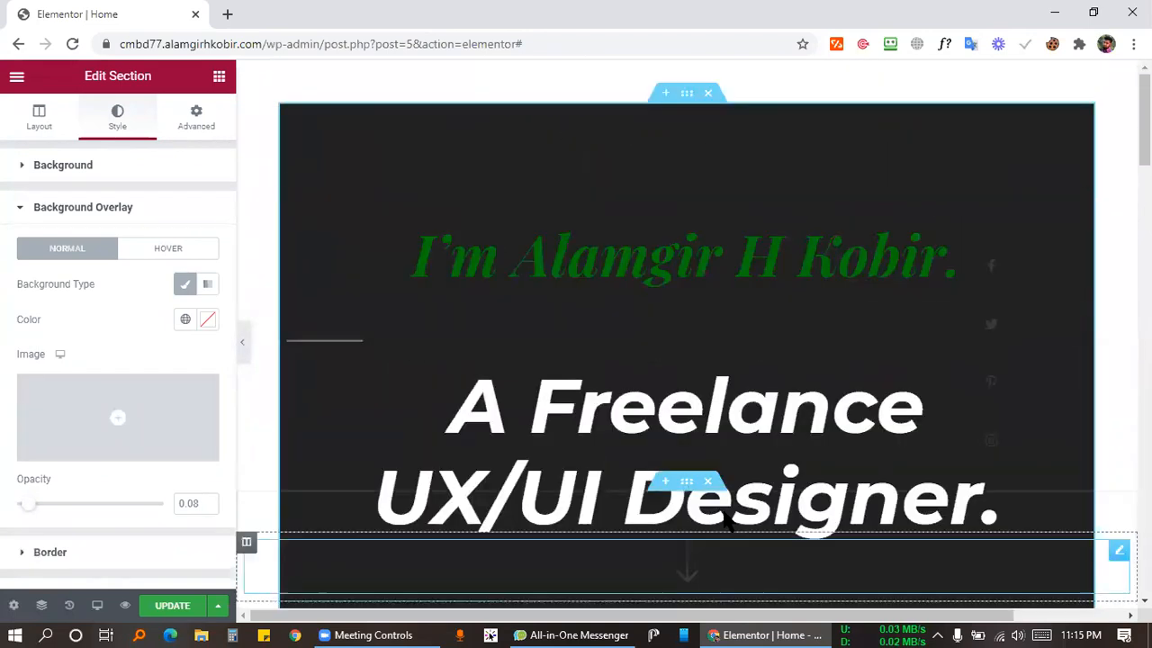
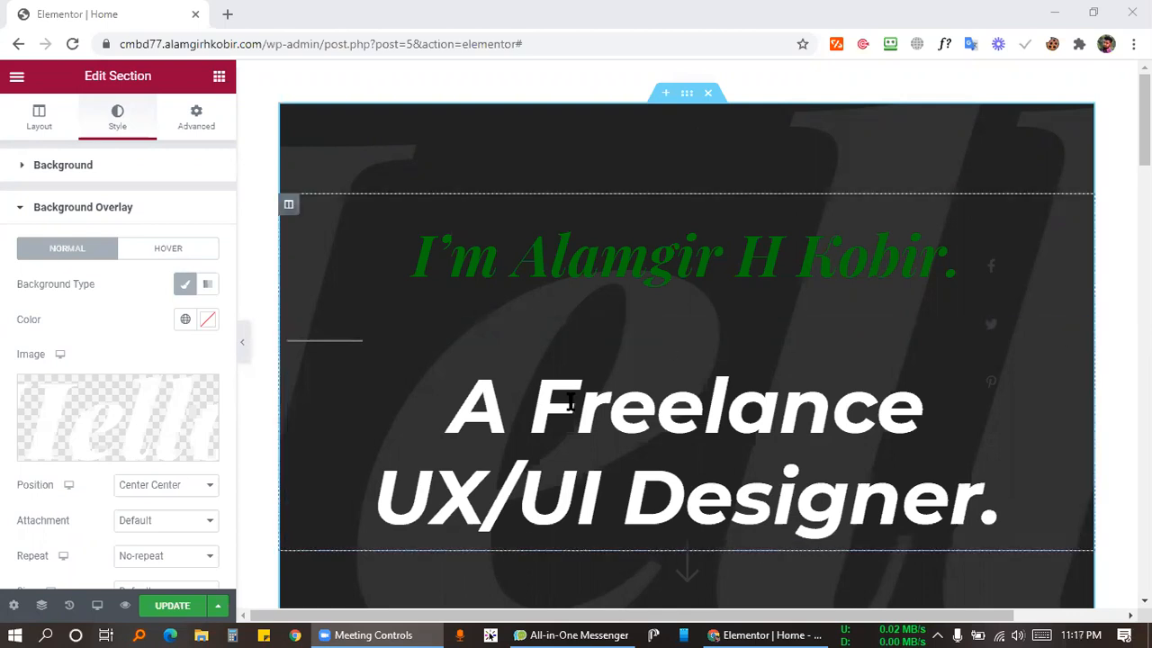
Delete the dark hero section, update the page, and open the editing History panel.
scroll(594, 387, "down", 2)
scroll(865, 96, "up", 2)
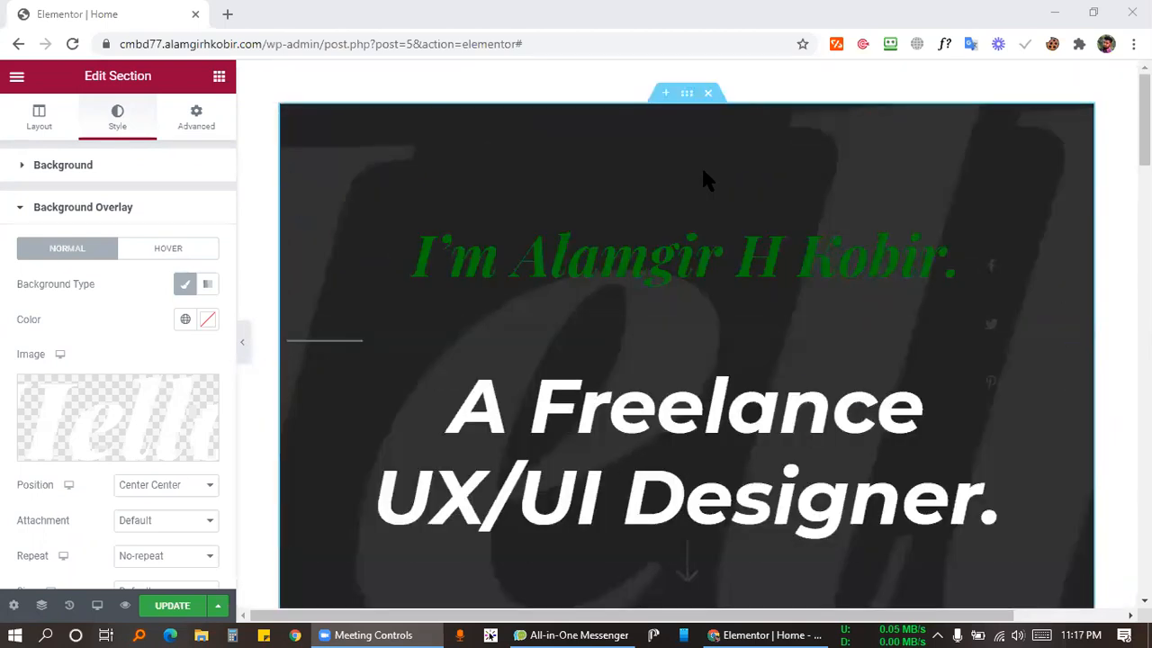
left_click(712, 93)
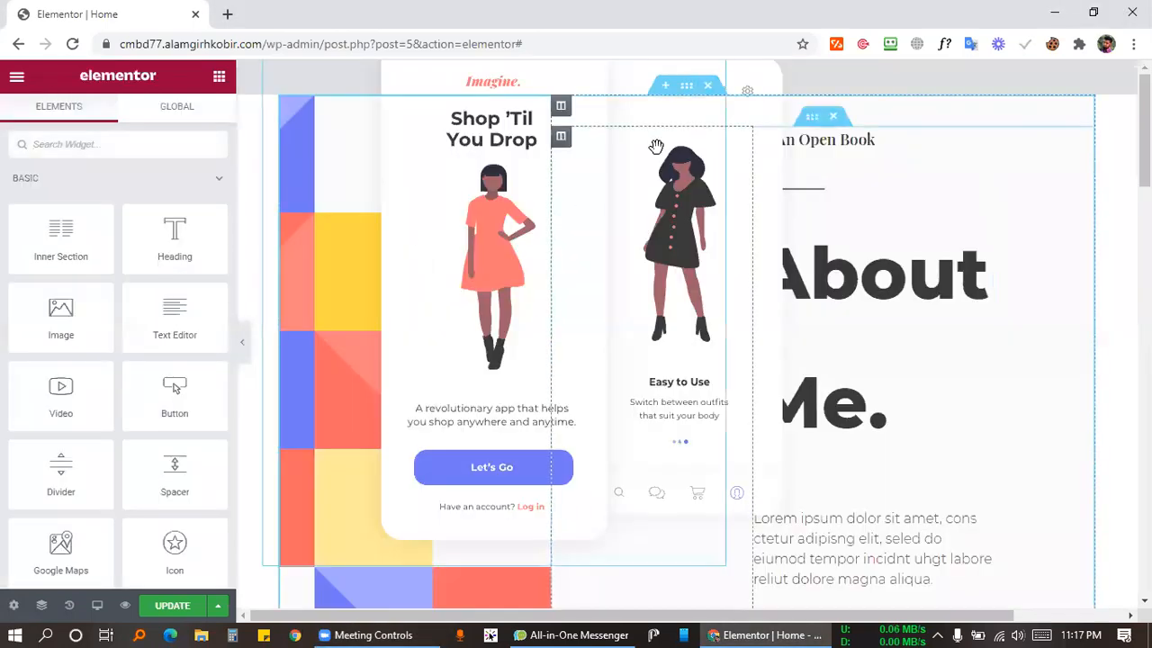
left_click(172, 605)
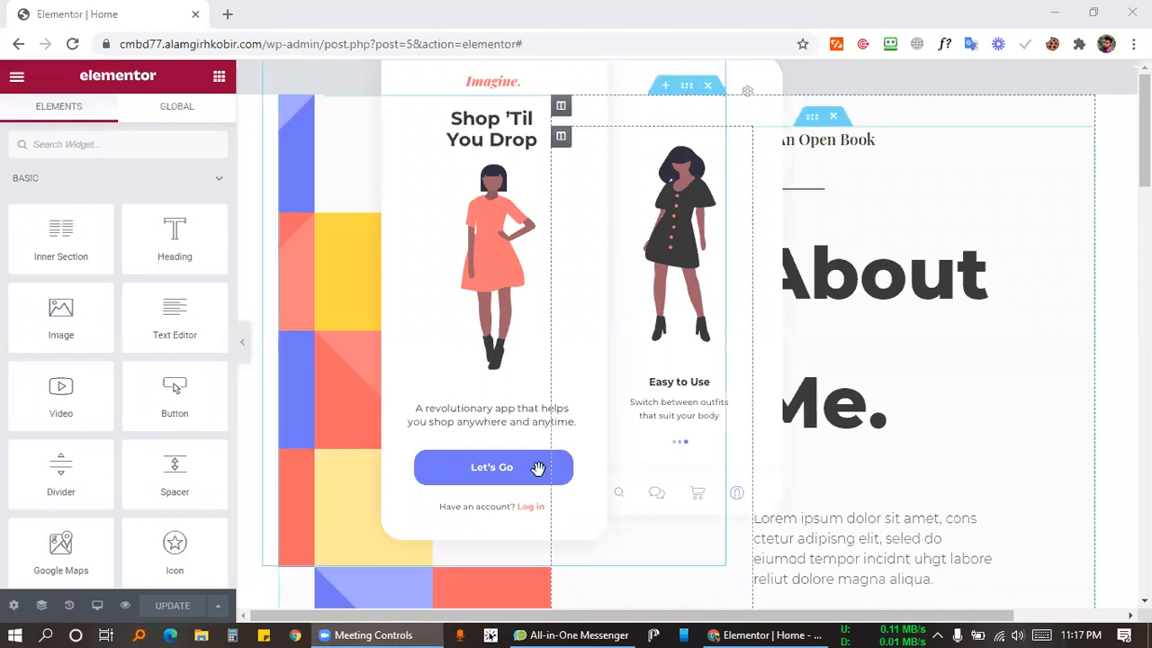
left_click(250, 74)
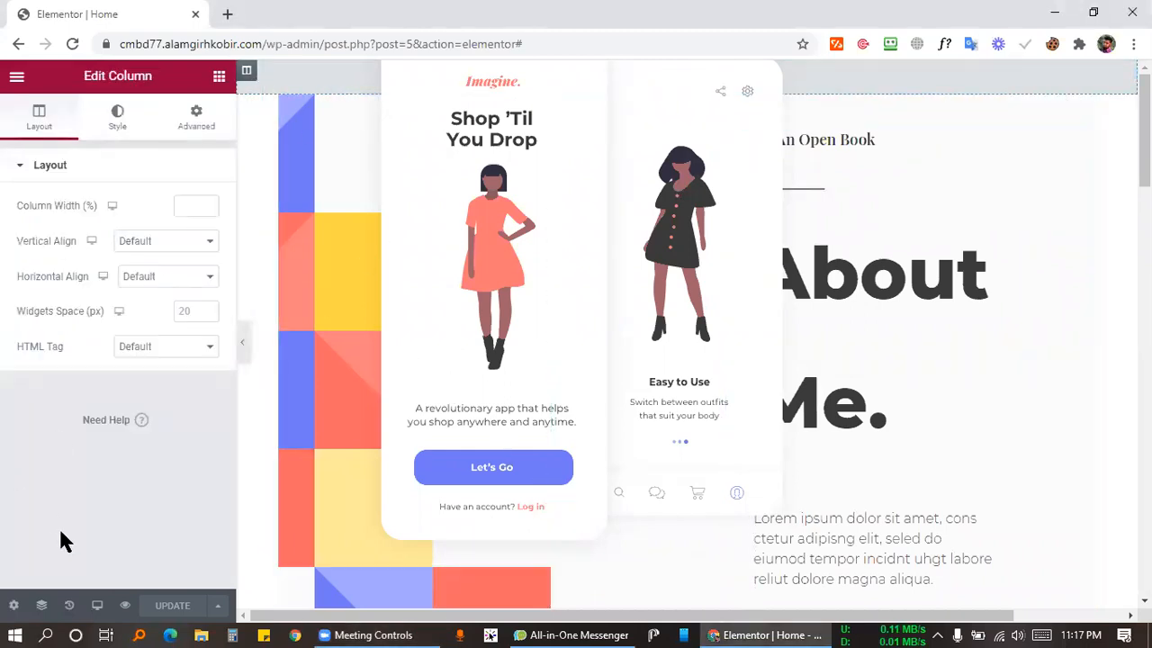
left_click(69, 606)
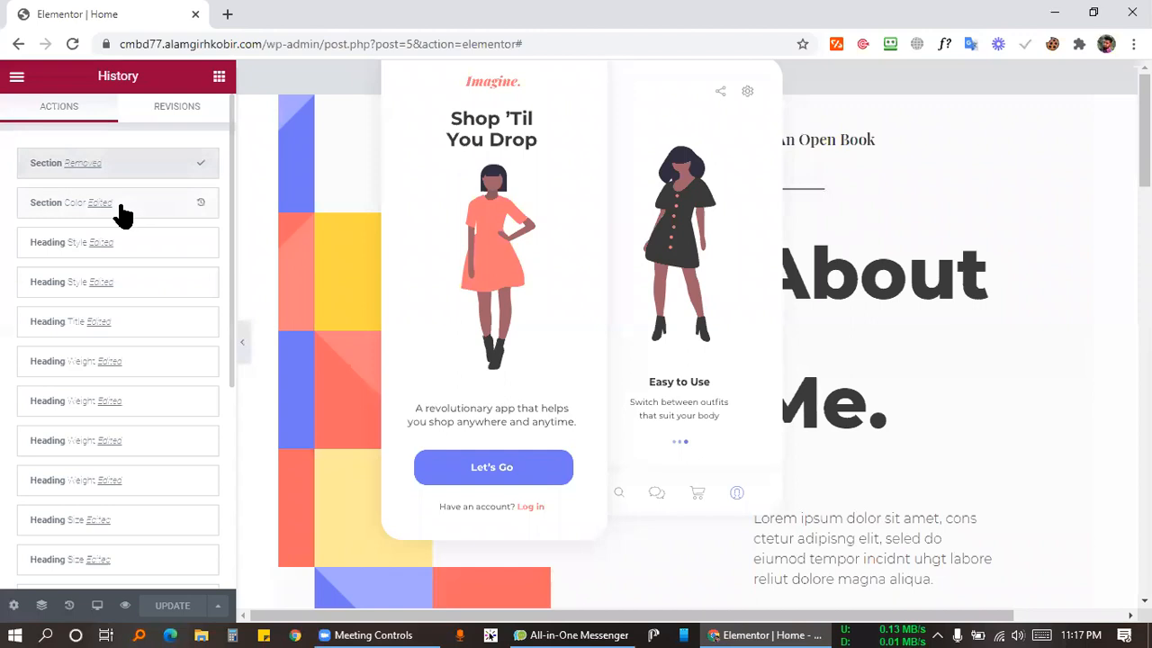
Compare 'Section Color Edited' and 'Section Removed' in History, settling on 'Section Color Edited' to restore the hero.
left_click(139, 214)
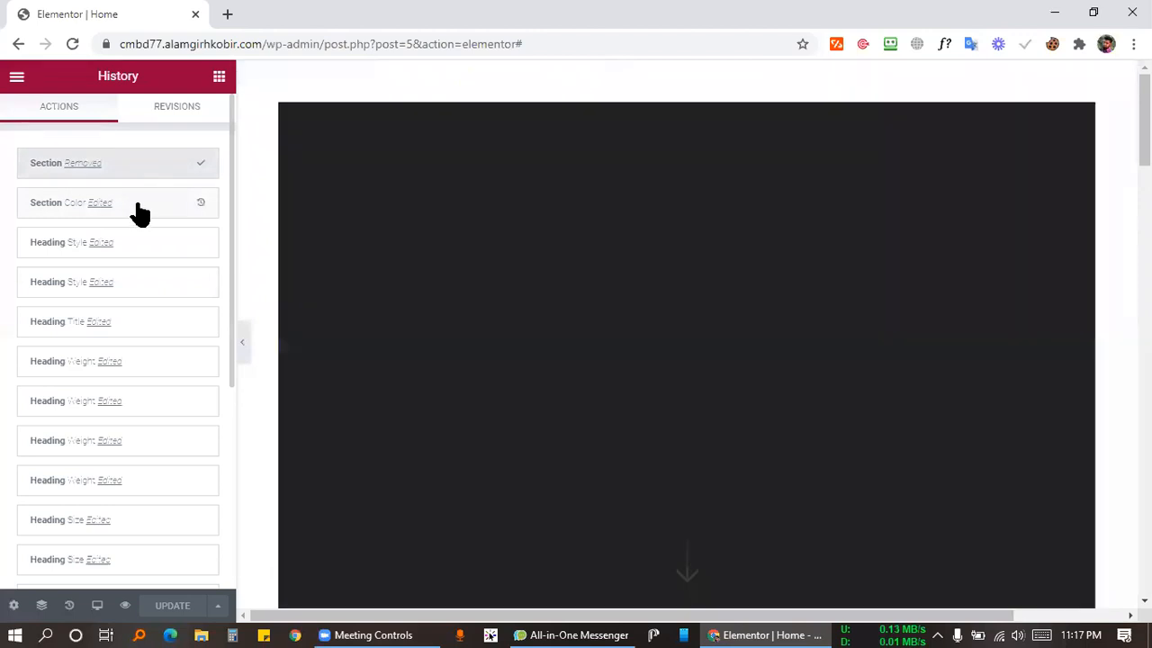
scroll(425, 381, "up", 5)
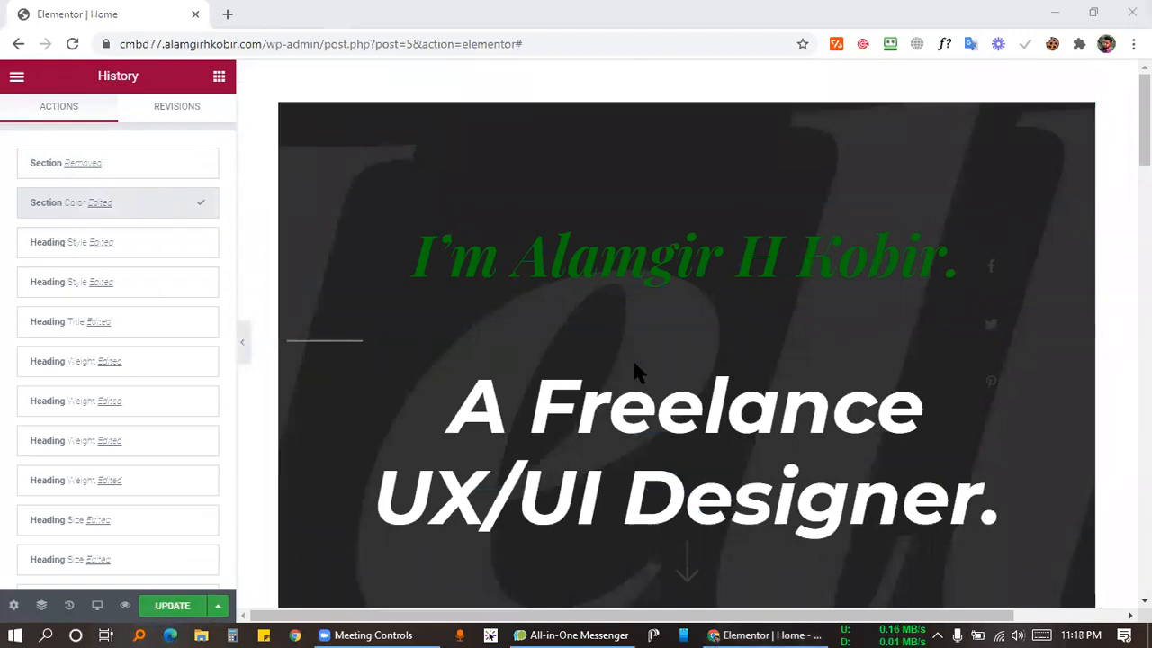
scroll(92, 342, "down", 4)
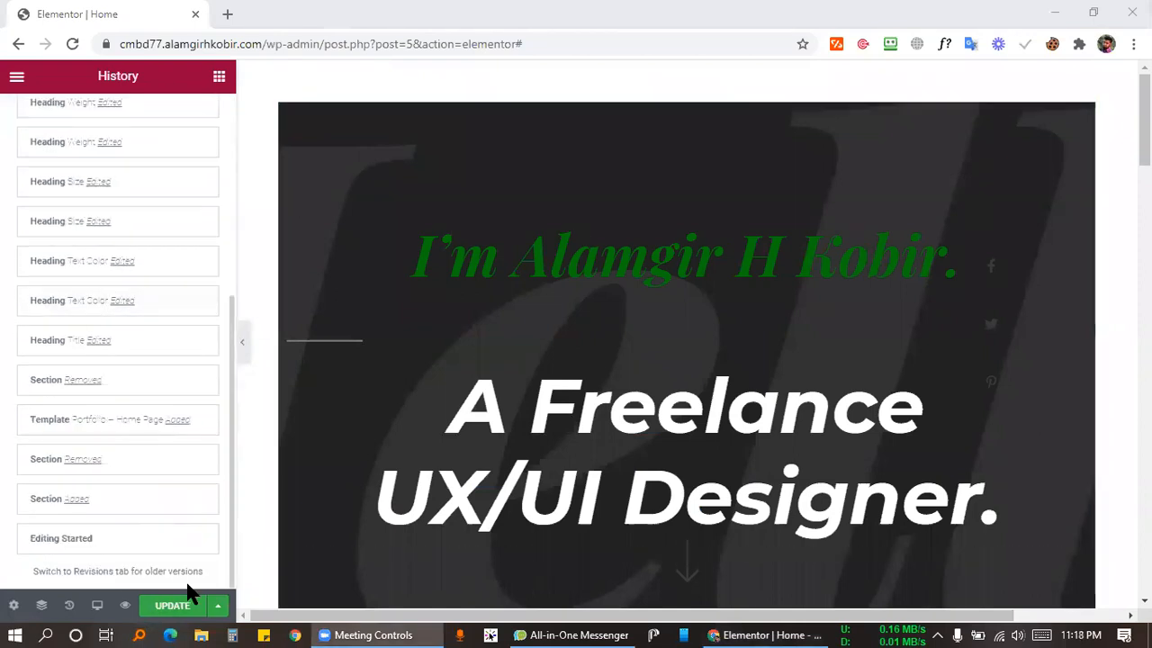
scroll(125, 423, "up", 4)
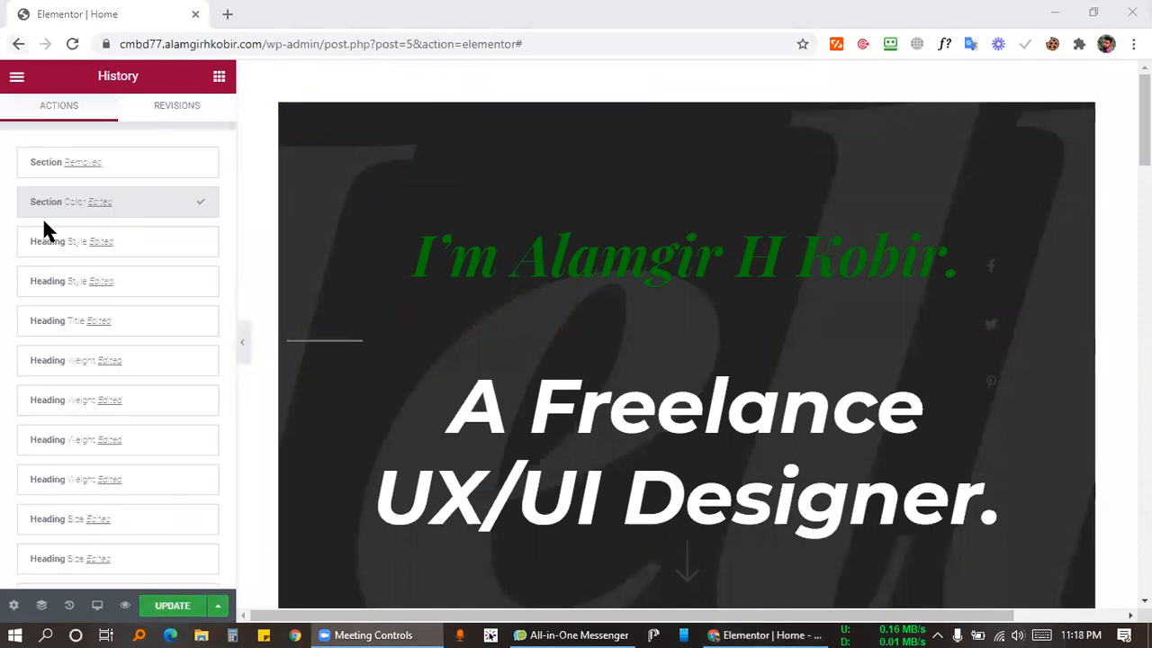
scroll(128, 531, "down", 4)
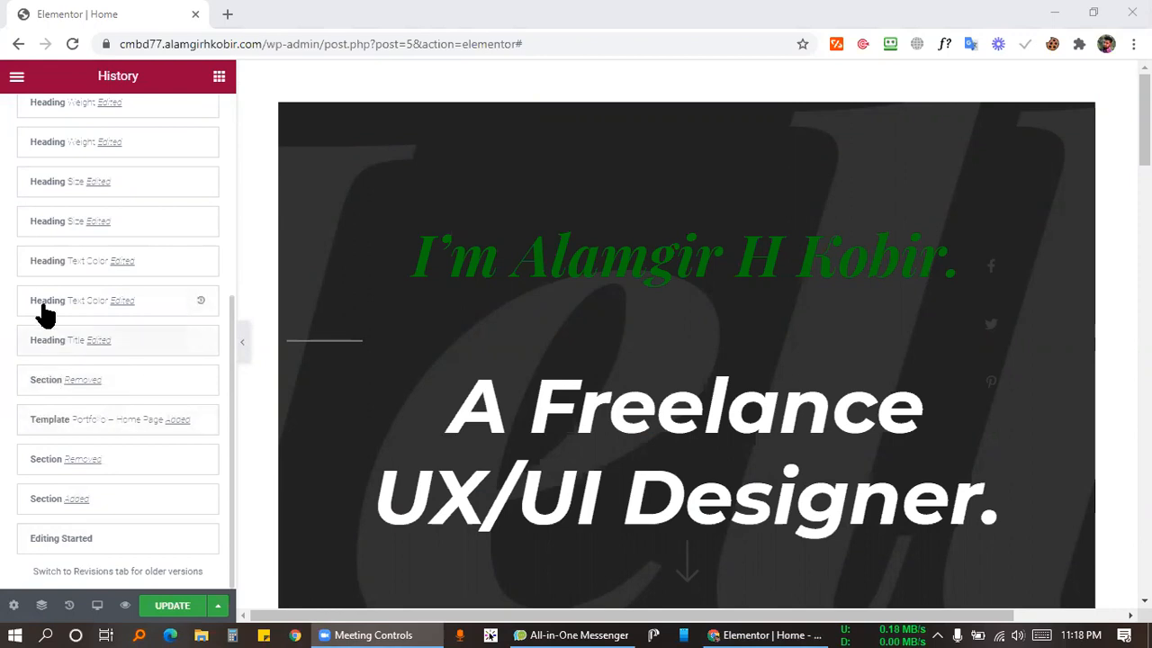
scroll(58, 195, "up", 4)
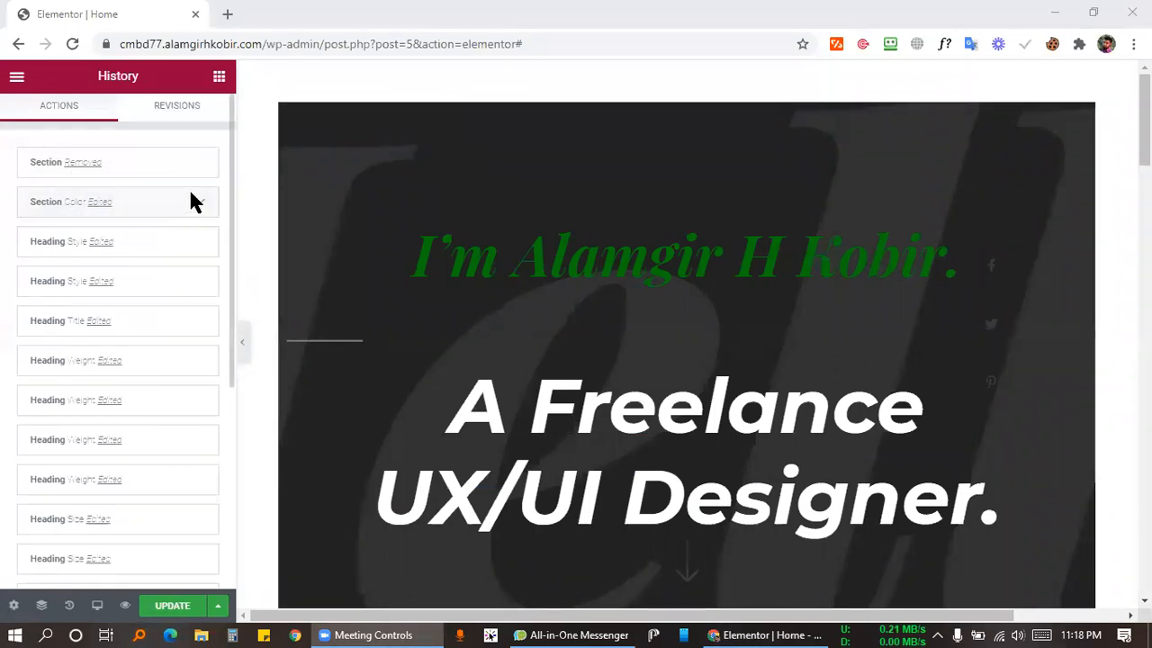
left_click(151, 162)
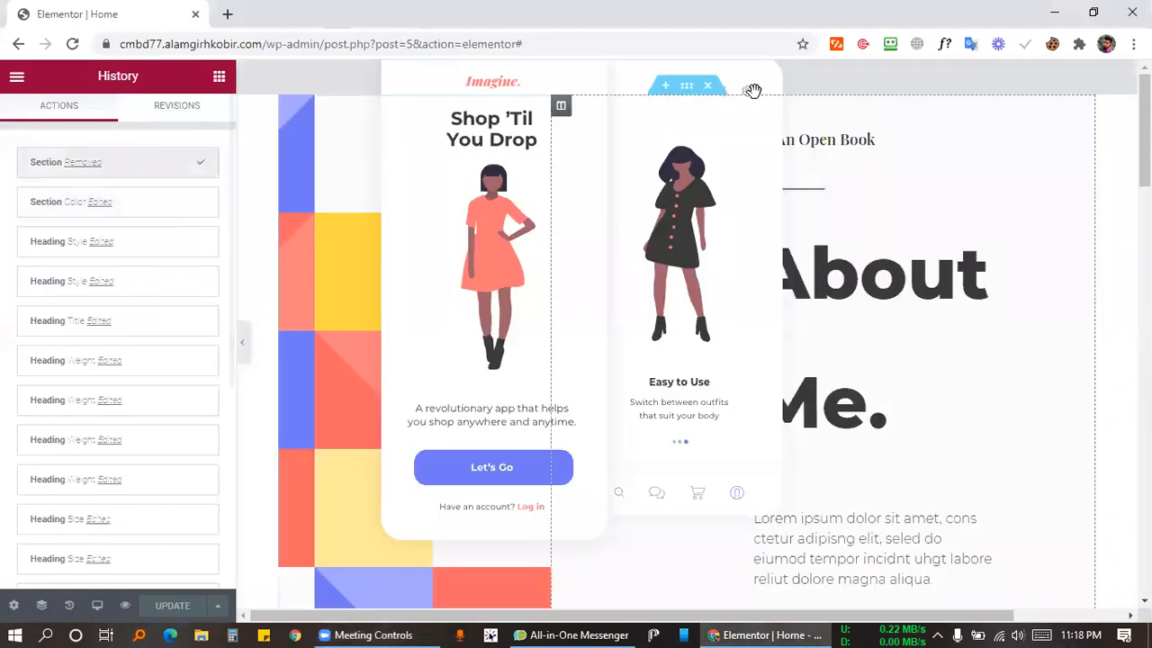
left_click(121, 207)
Update the page with the dark hero section restored.
left_click(167, 607)
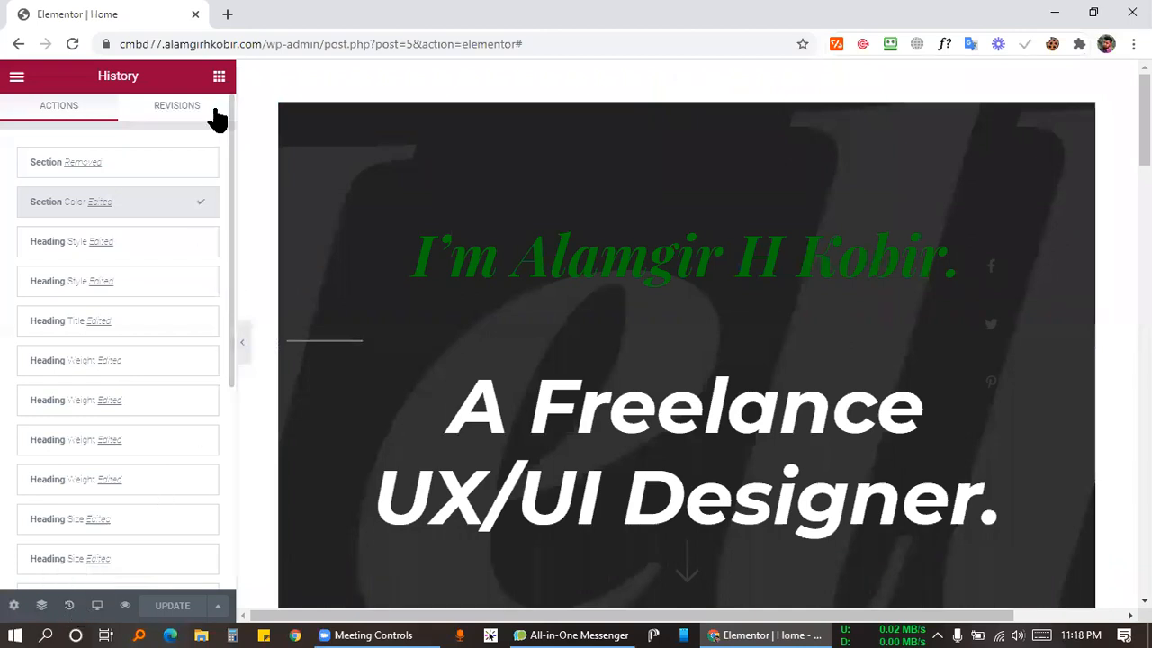
scroll(839, 272, "down", 2)
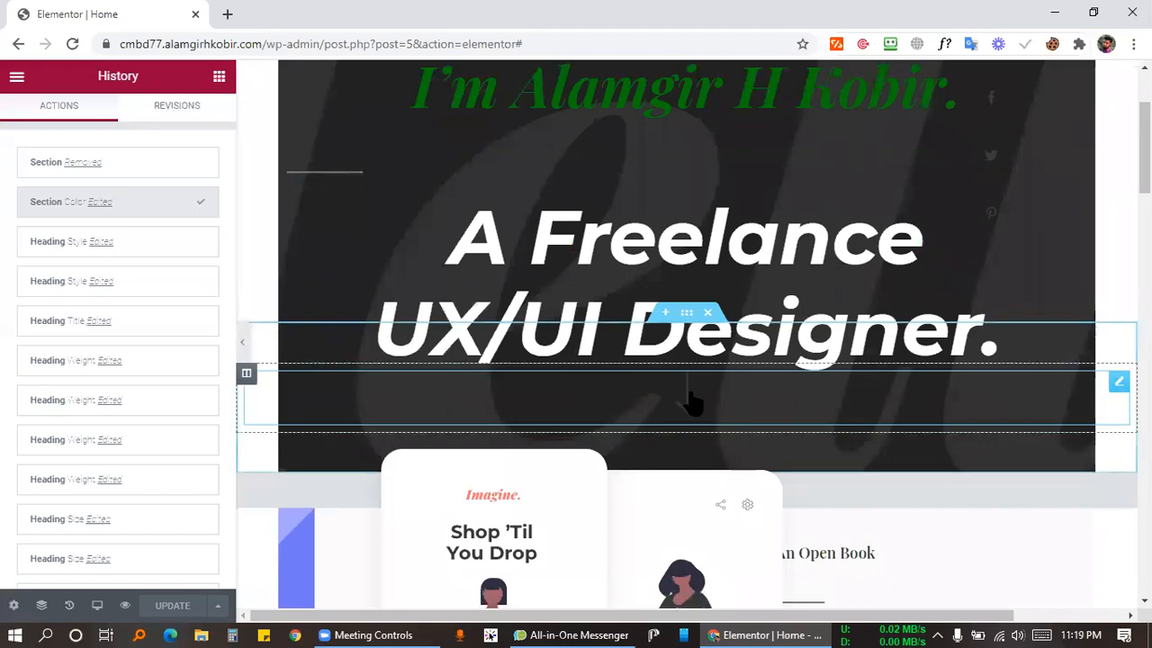
scroll(706, 402, "up", 1)
scroll(706, 402, "up", 2)
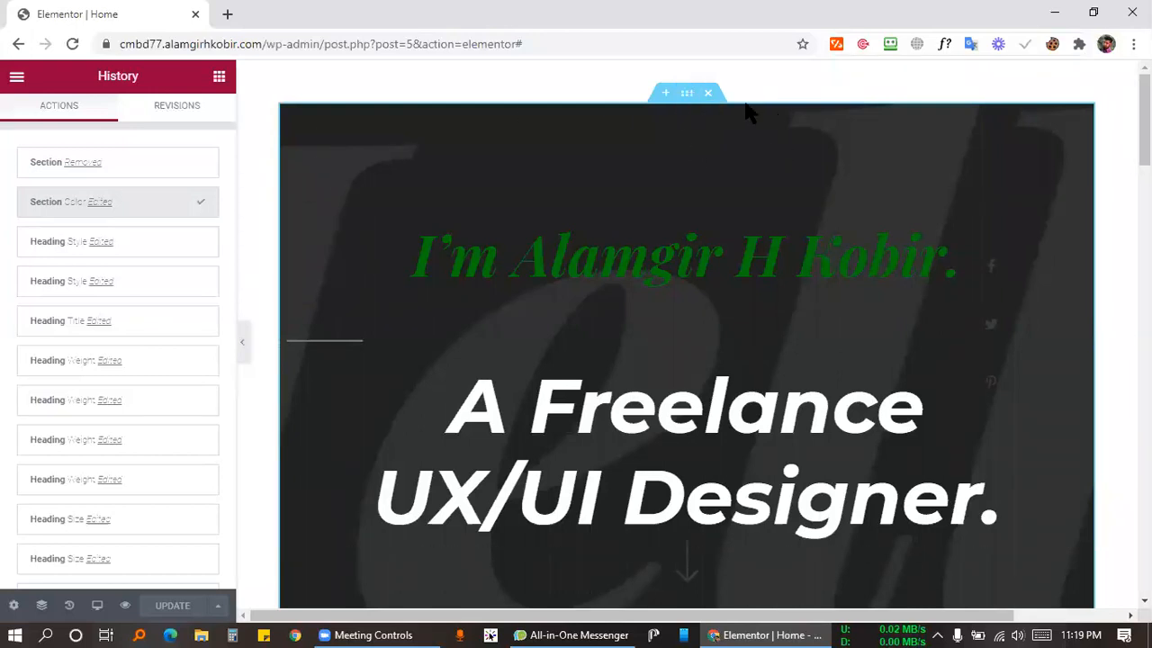
Set the hero's Background Overlay opacity to about 0.08 after trying a much higher value.
left_click(681, 95)
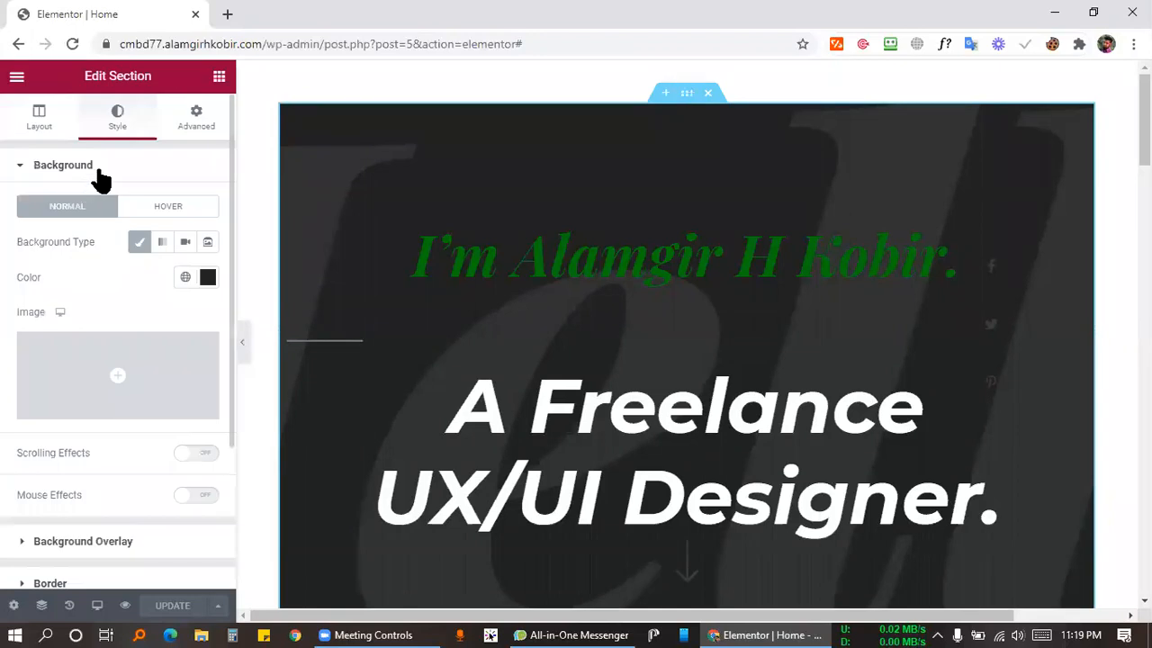
scroll(112, 333, "down", 2)
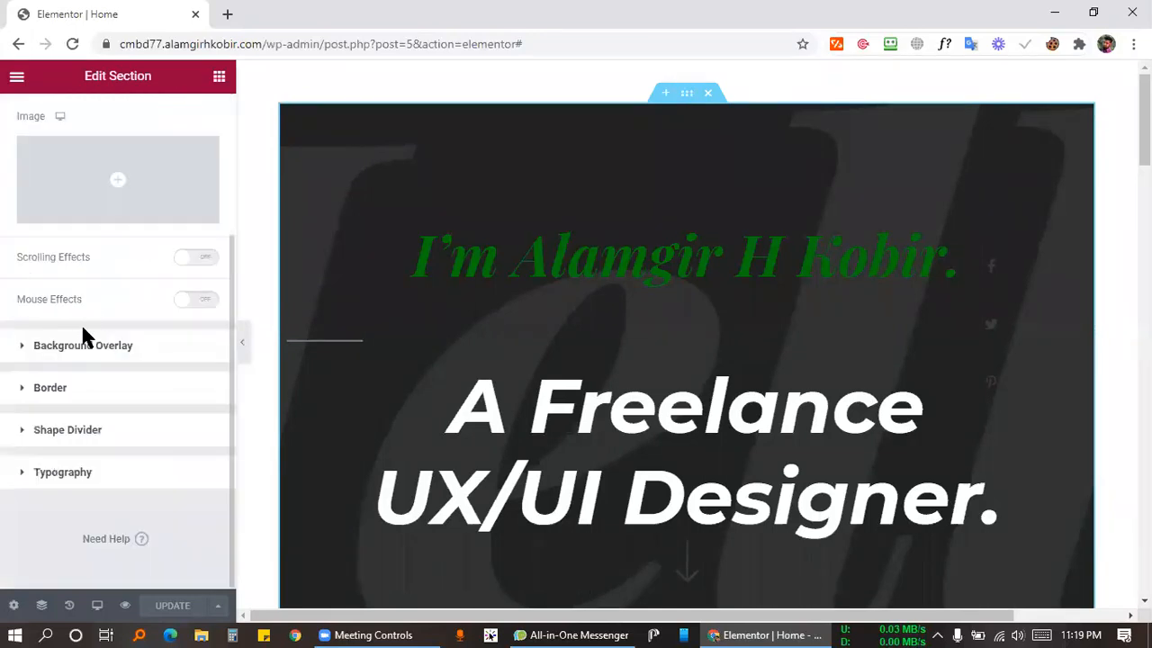
left_click(72, 349)
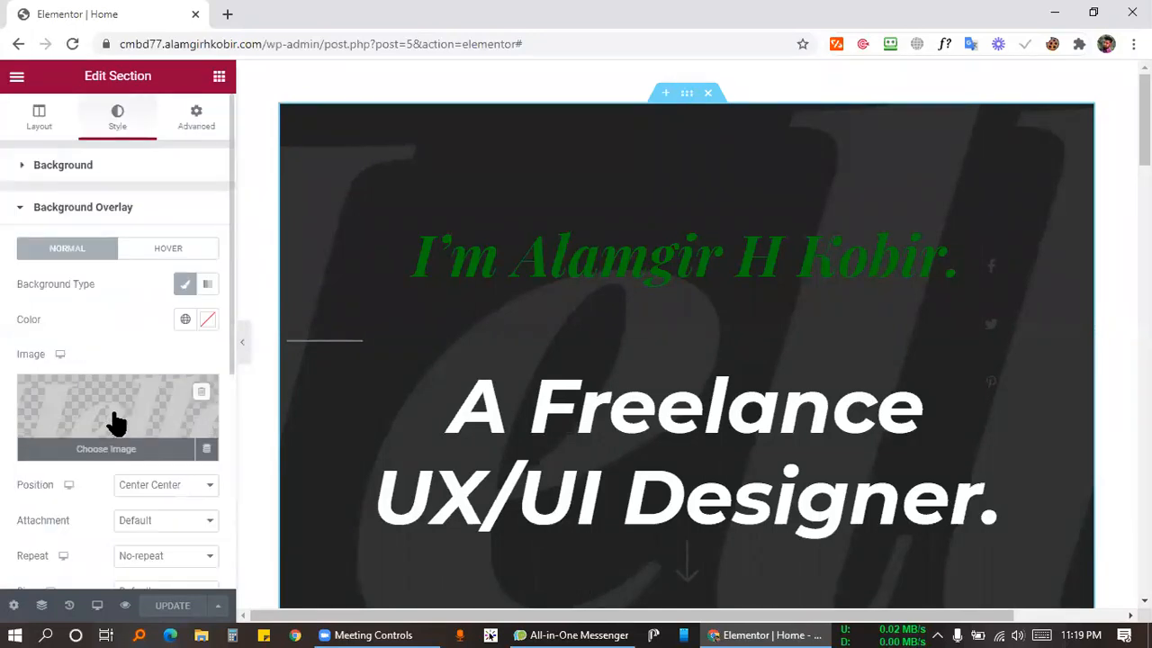
scroll(116, 421, "down", 4)
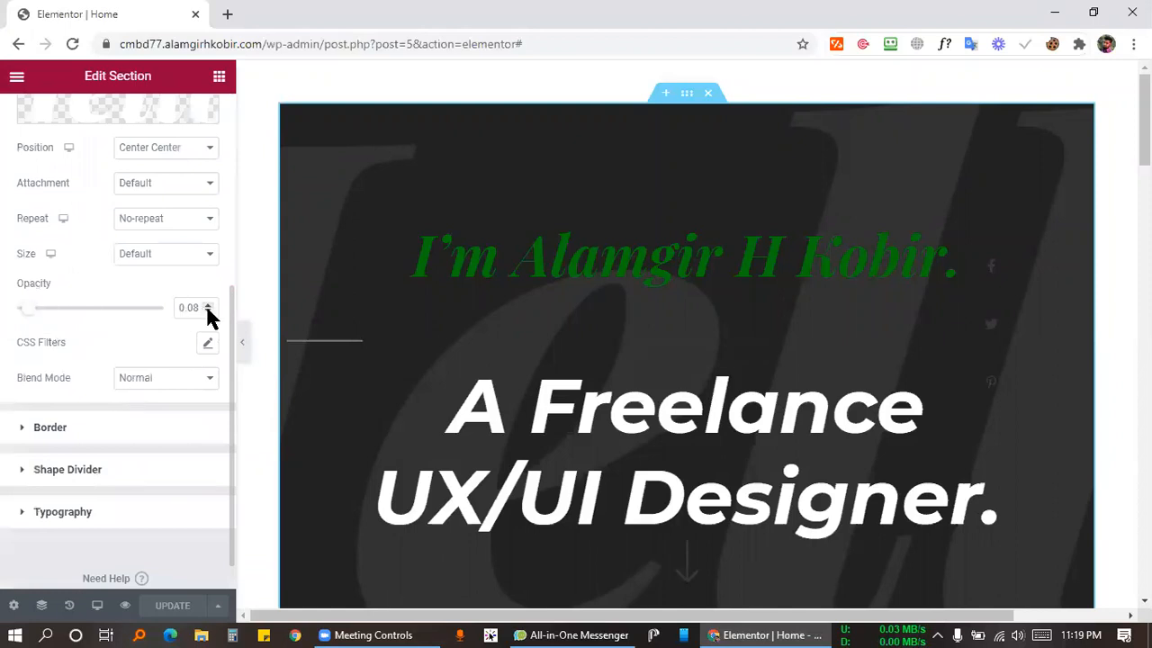
double_click(181, 308)
left_click_drag(26, 309, 207, 308)
left_click_drag(99, 309, 25, 324)
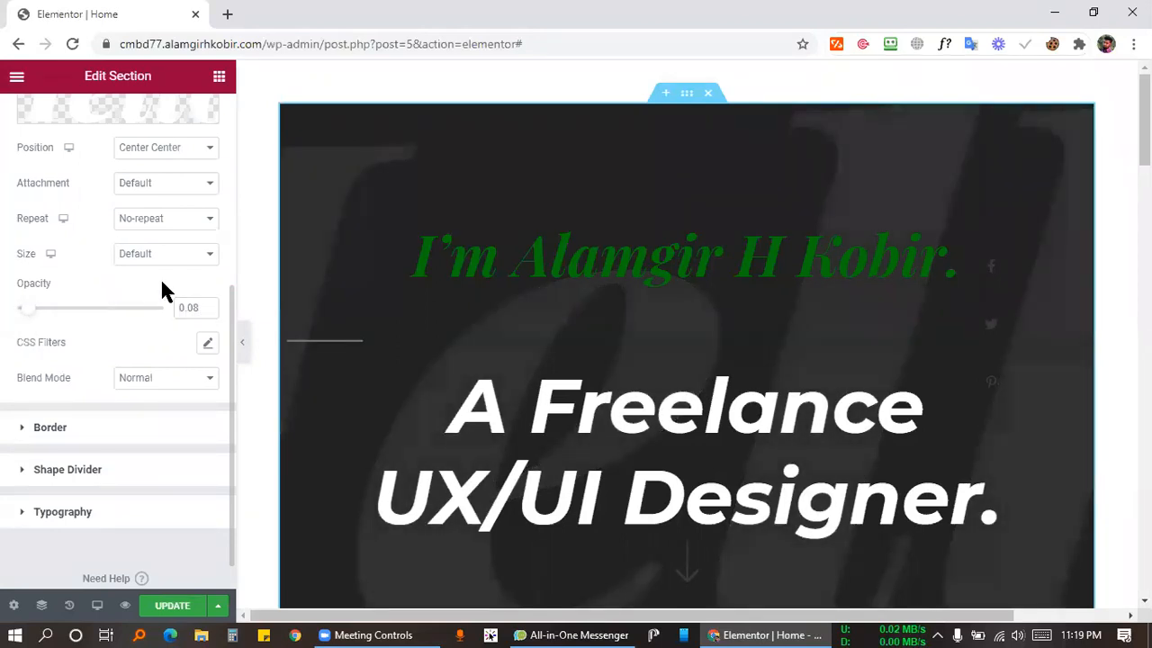
scroll(163, 322, "up", 2)
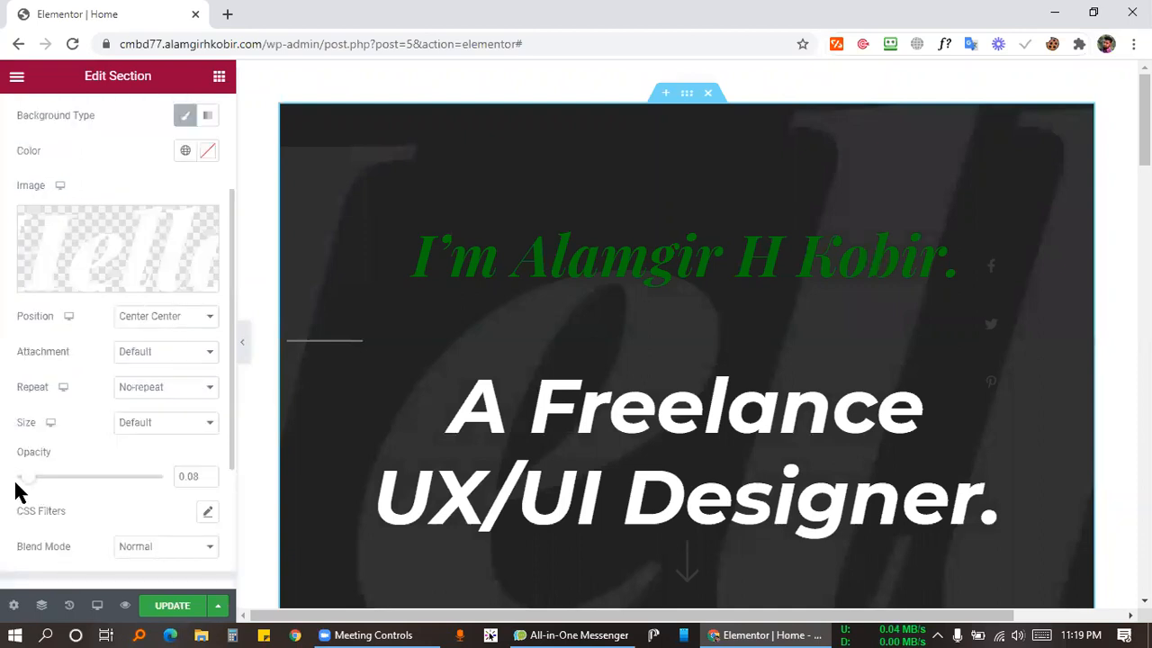
scroll(90, 446, "down", 3)
scroll(187, 399, "up", 5)
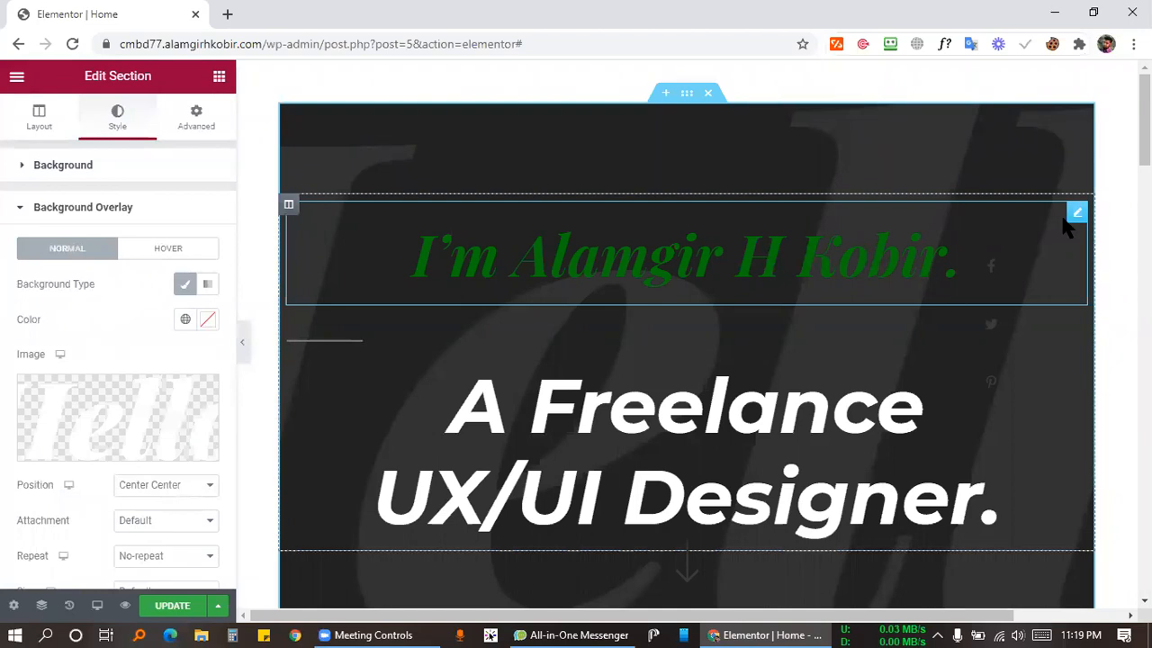
Select the green name heading, look through its Content and Advanced options (Motion Effects, Background, Border), then return to Style.
left_click(1075, 223)
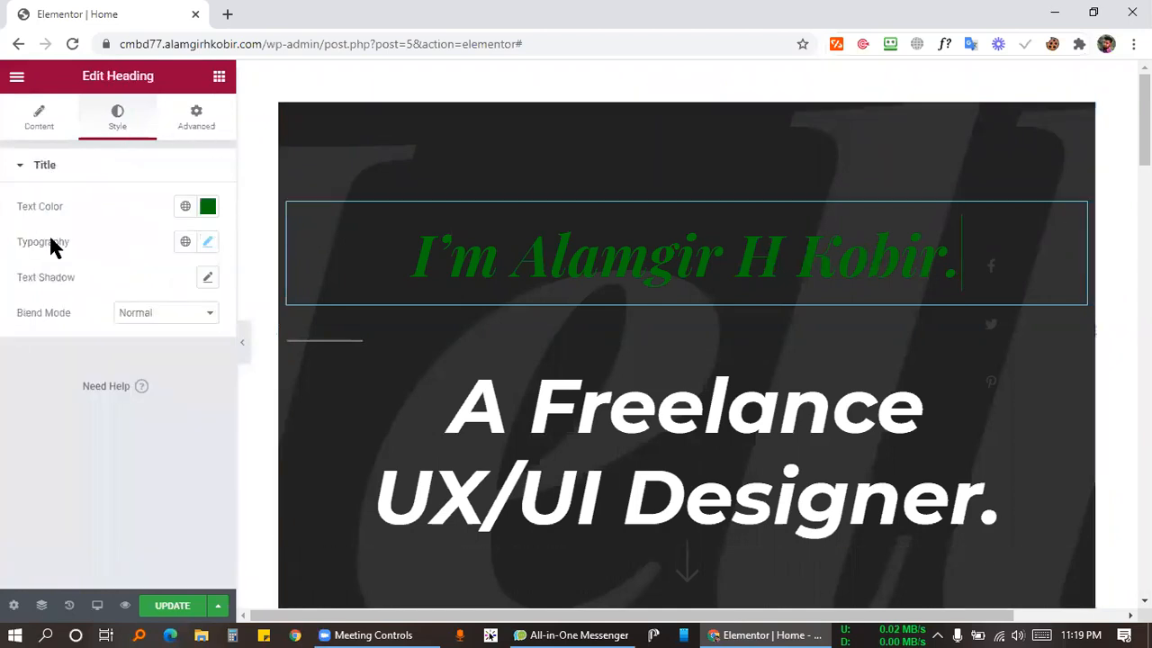
left_click(29, 120)
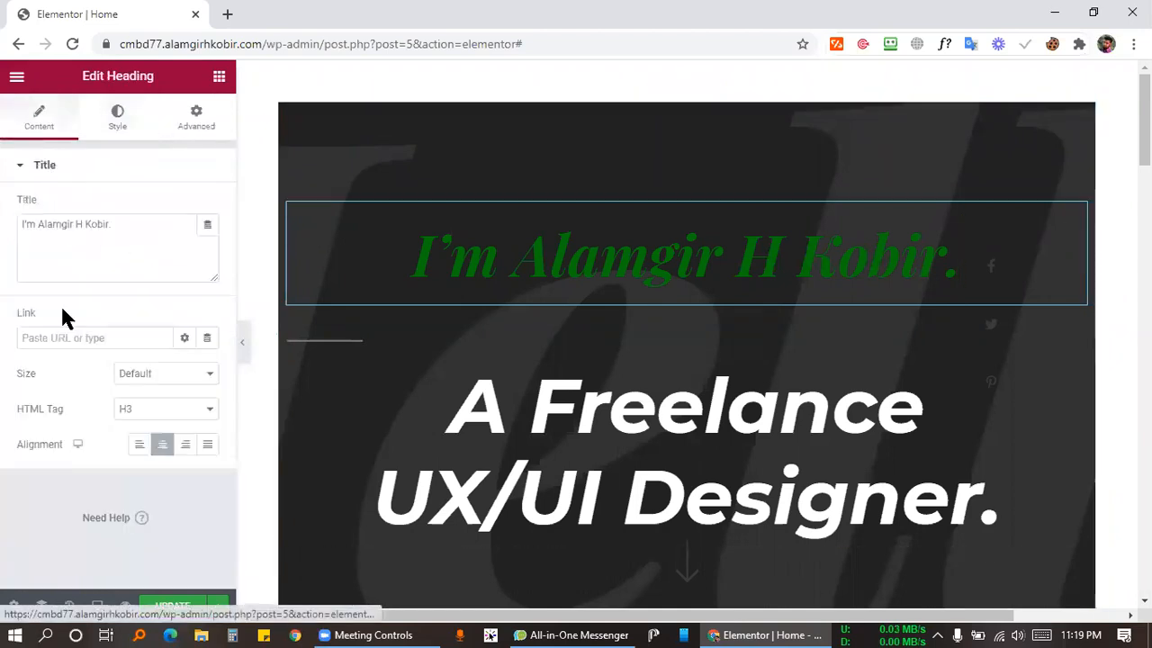
left_click(205, 135)
scroll(50, 329, "down", 5)
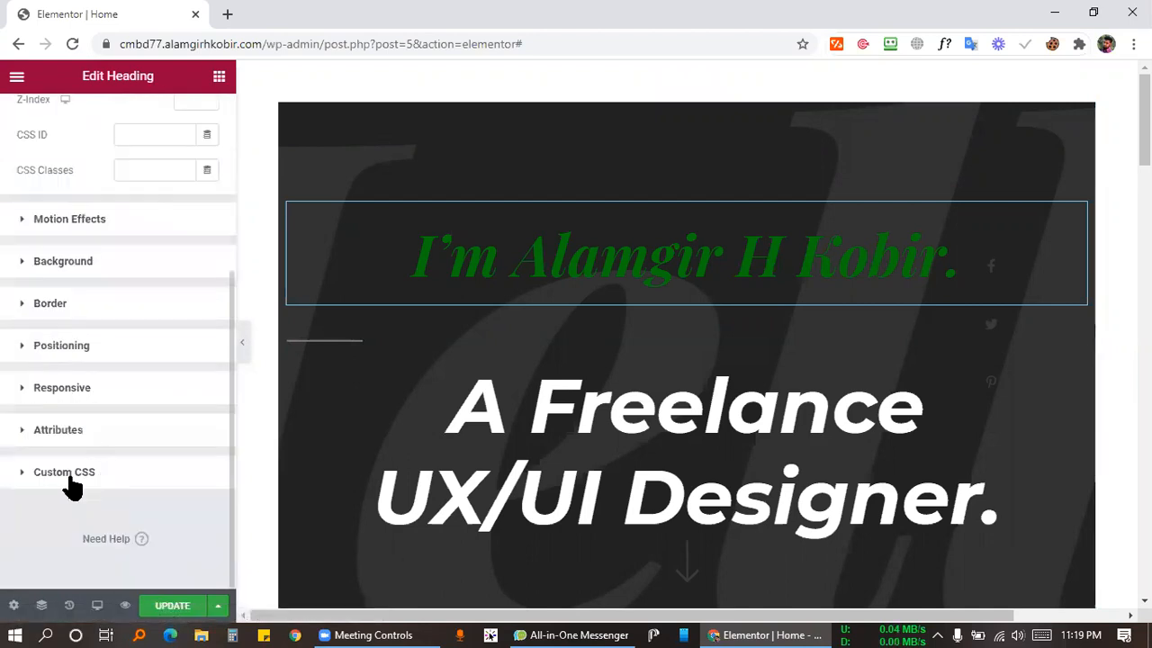
left_click(85, 214)
scroll(83, 423, "down", 2)
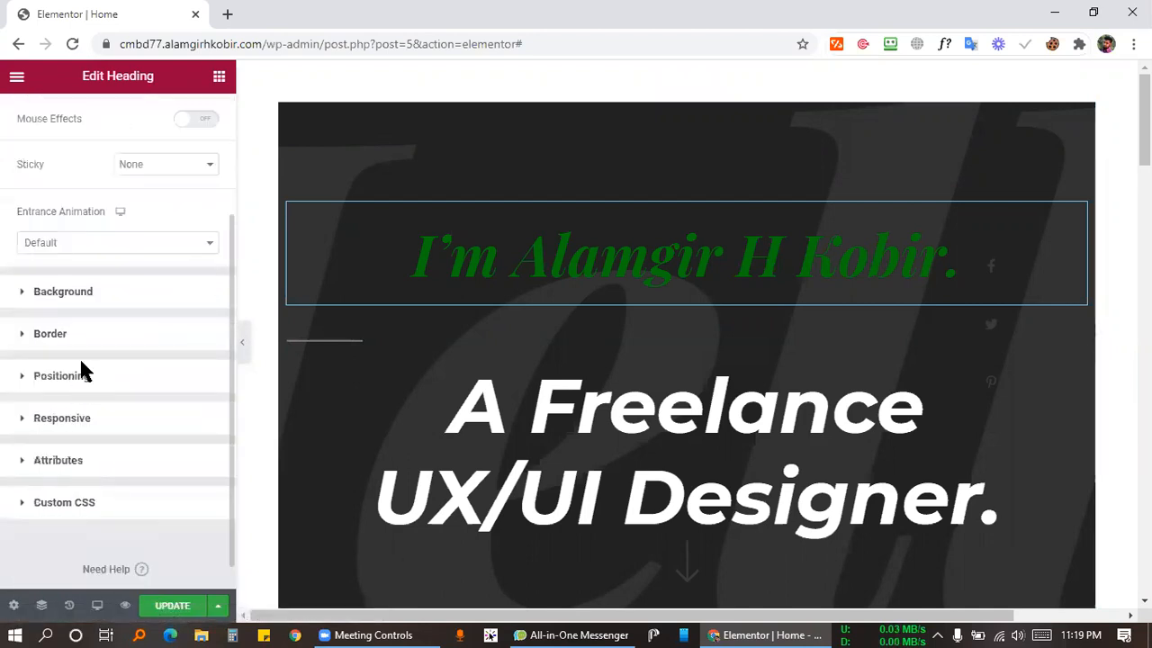
left_click(82, 305)
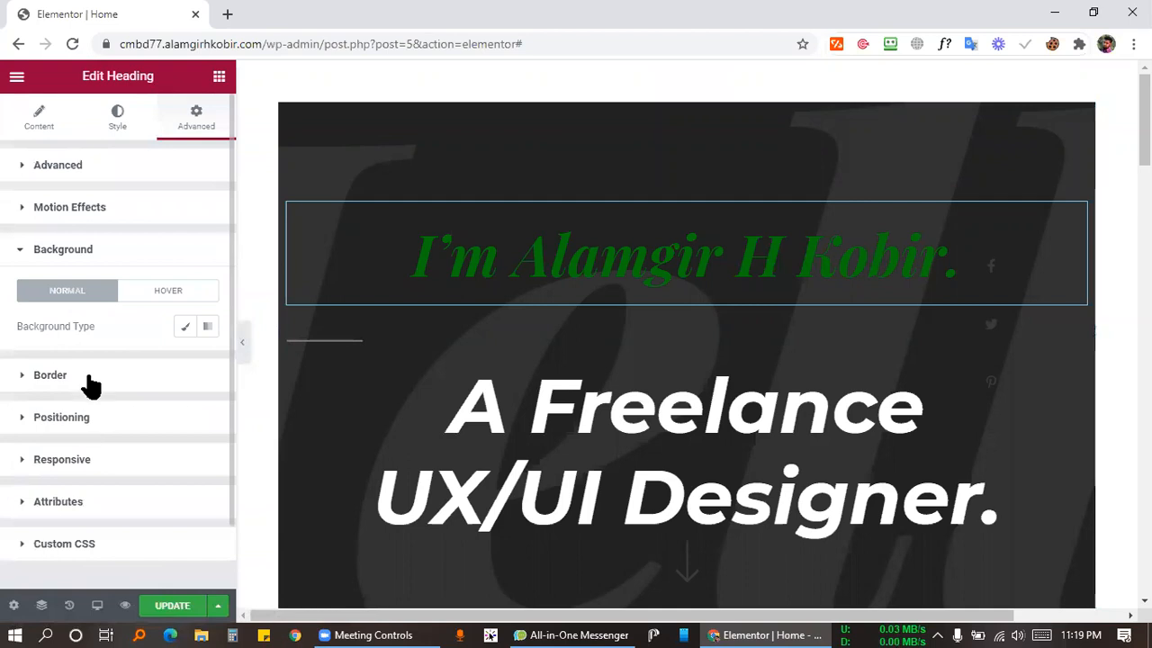
left_click(84, 378)
scroll(72, 475, "down", 2)
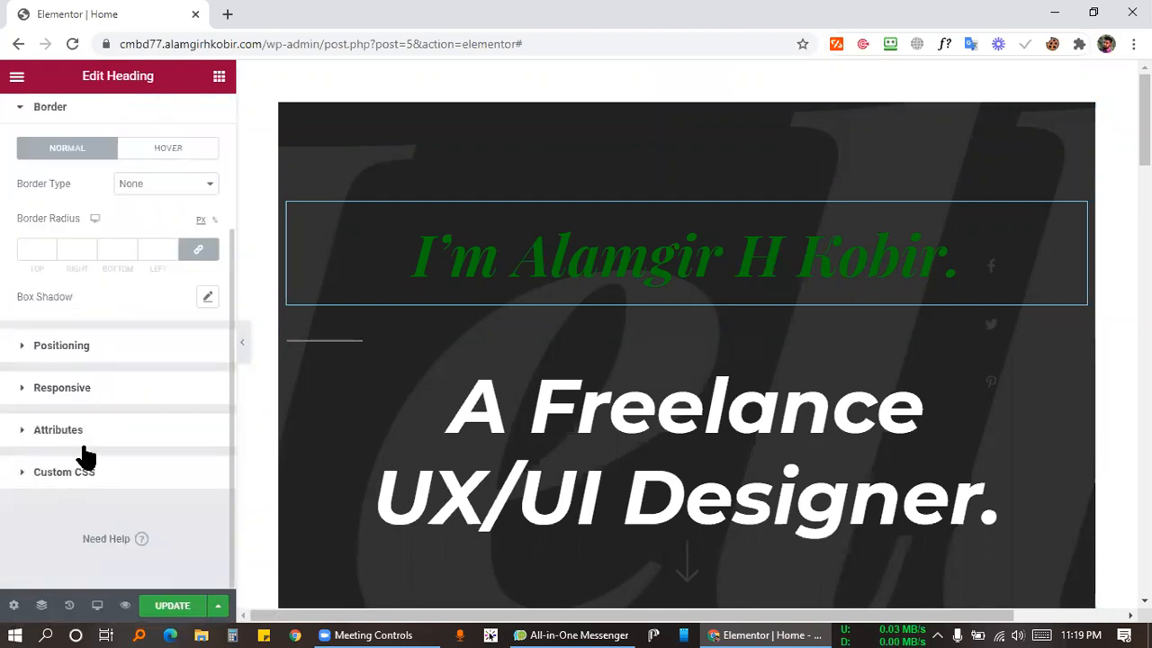
scroll(87, 458, "up", 2)
left_click(117, 119)
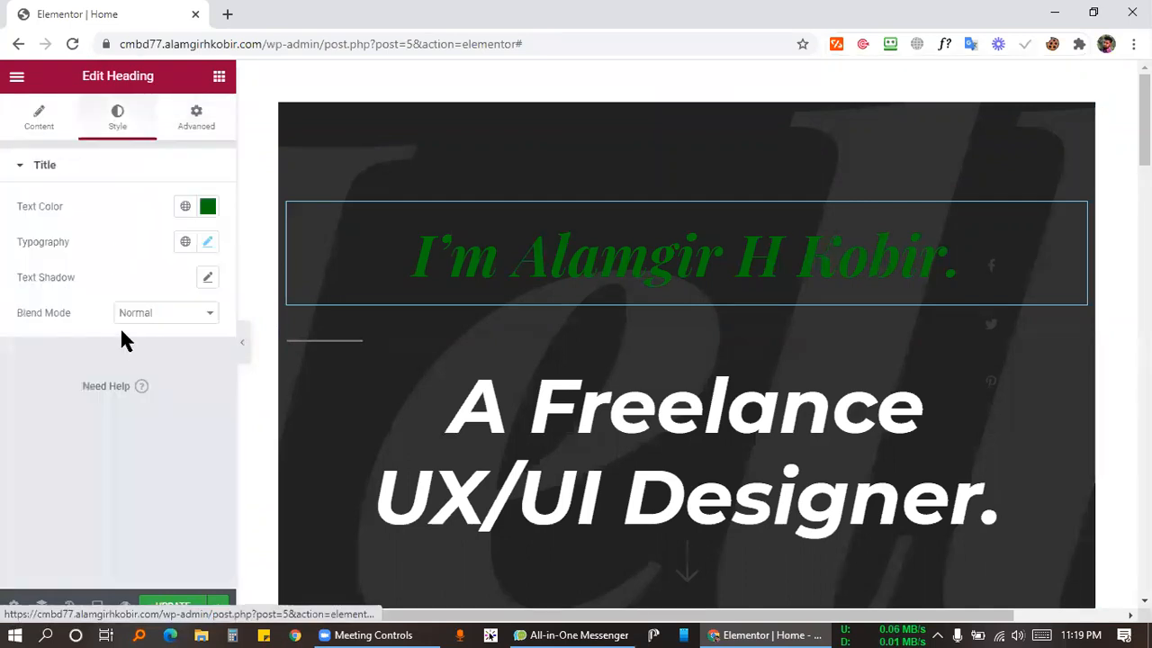
Experiment with the heading text colour's transparency, from fully transparent back up to about 80%.
left_click(208, 209)
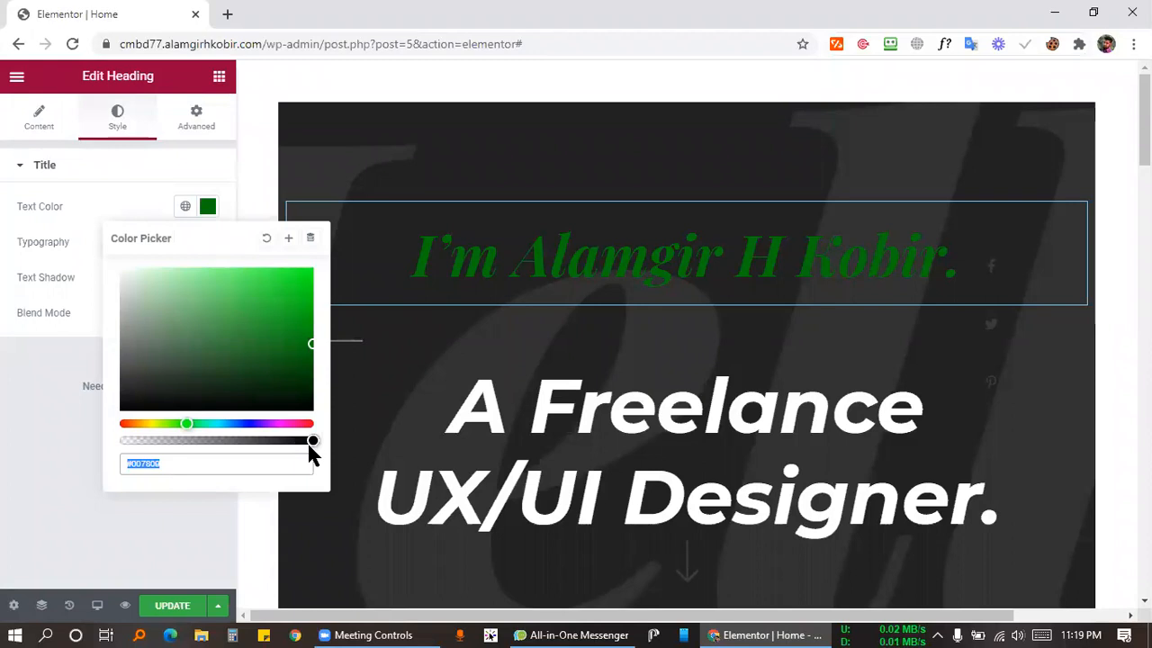
mouse_move(310, 441)
left_mouse_down()
mouse_move(141, 439)
mouse_move(312, 440)
left_mouse_up()
left_click_drag(582, 420, 29, 525)
left_click(32, 525)
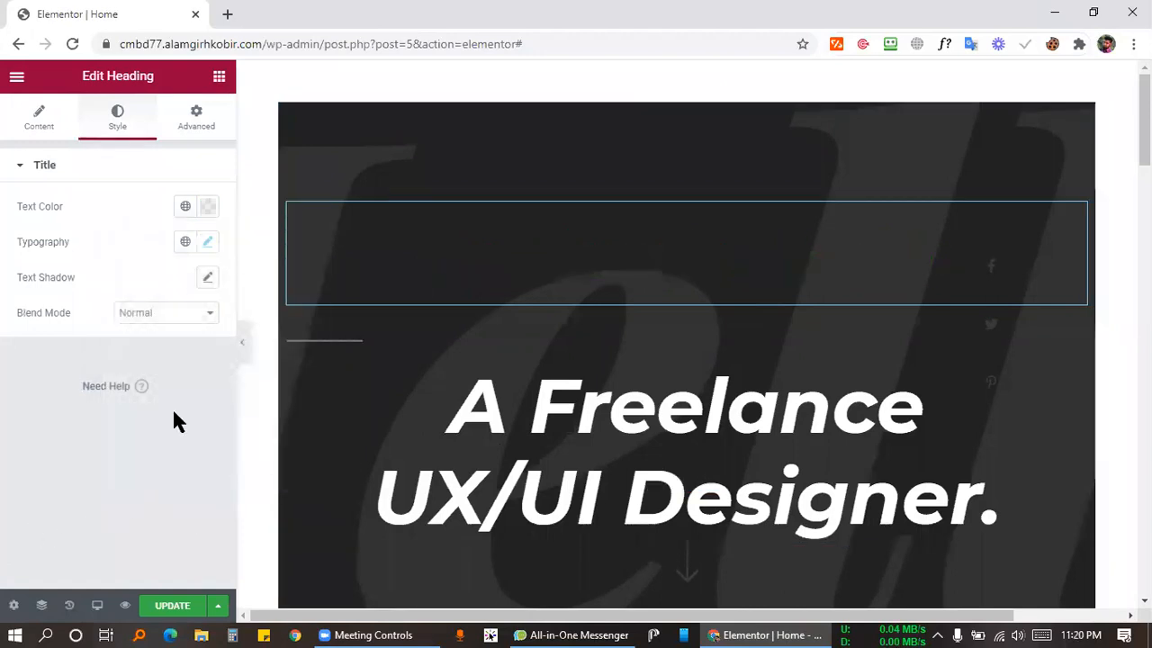
left_click(209, 206)
left_click_drag(119, 441, 95, 531)
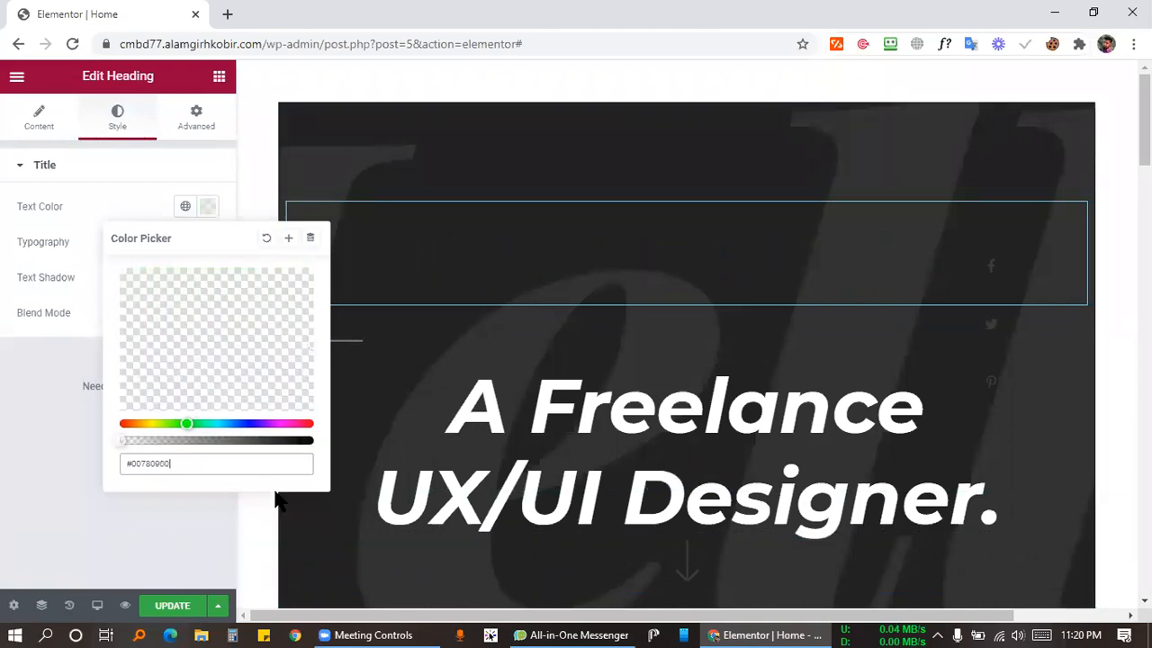
left_click_drag(274, 493, 278, 491)
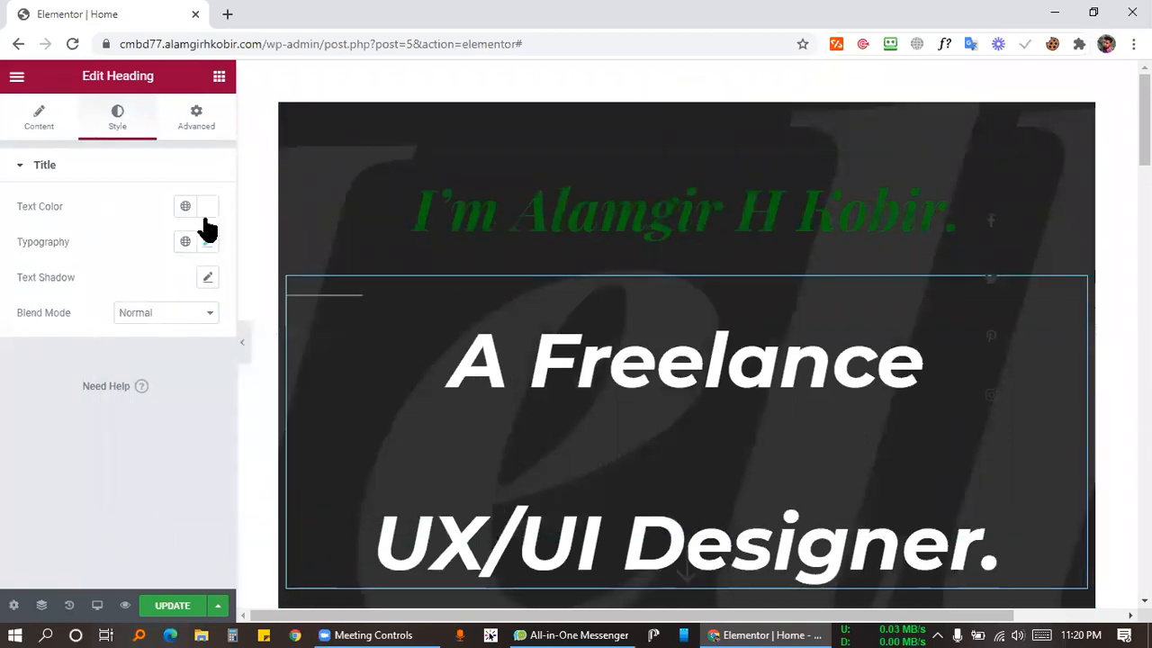
Set the green name heading's text colour to fully opaque #007809.
left_click(208, 209)
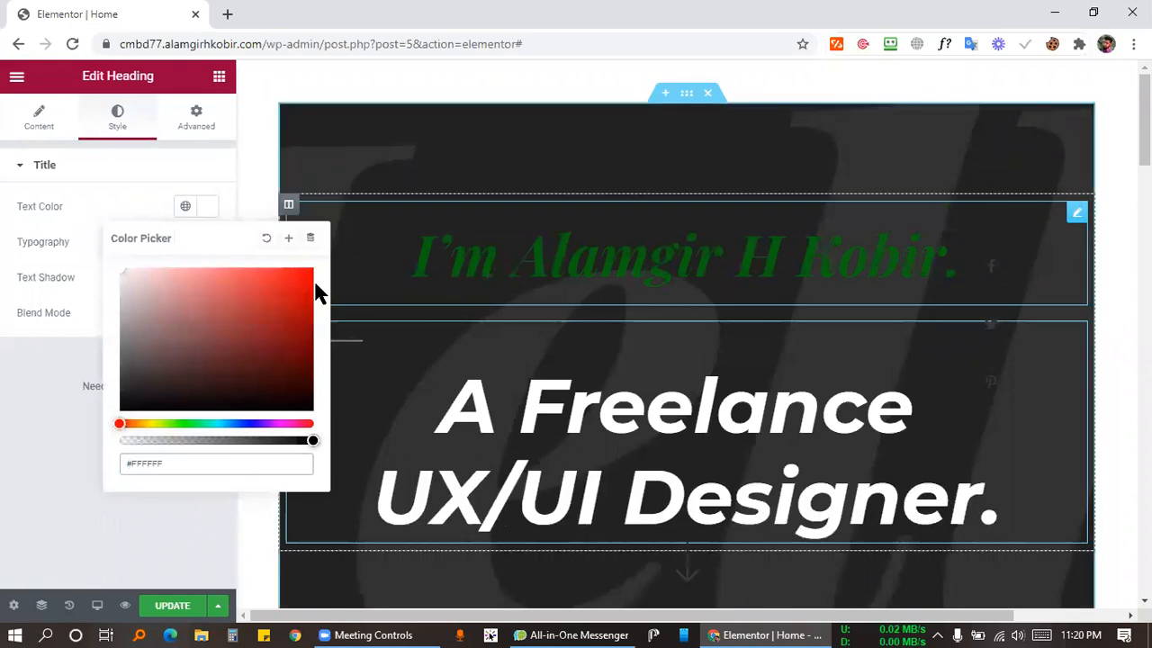
left_click(351, 270)
left_click(208, 206)
left_click_drag(271, 438, 322, 450)
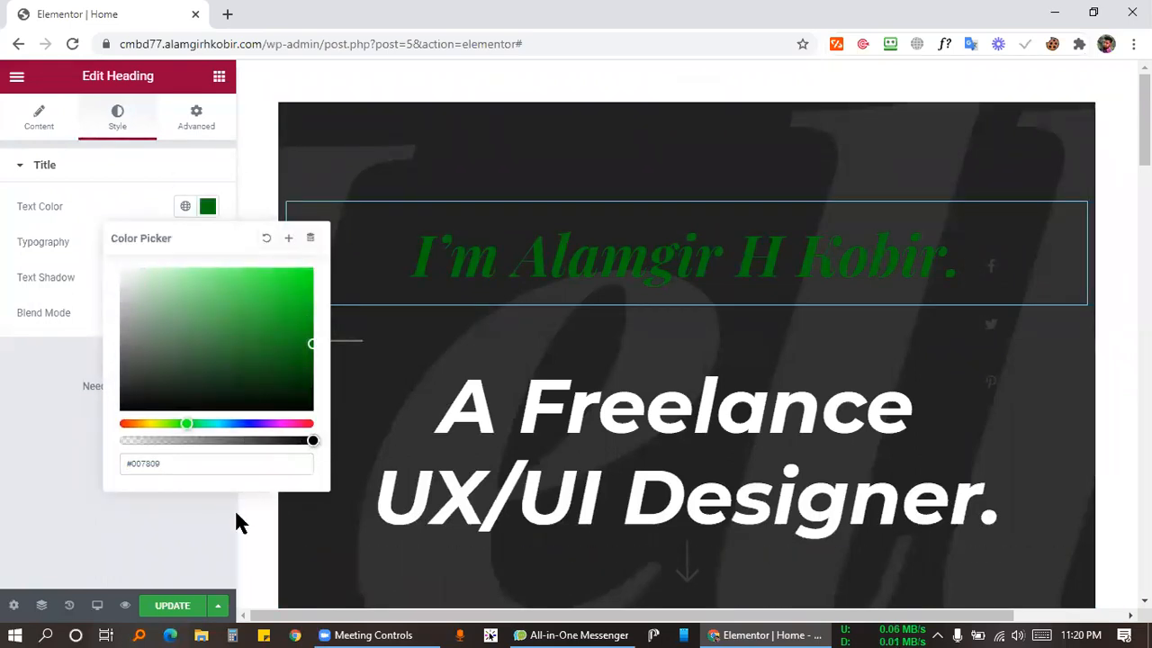
left_click(192, 342)
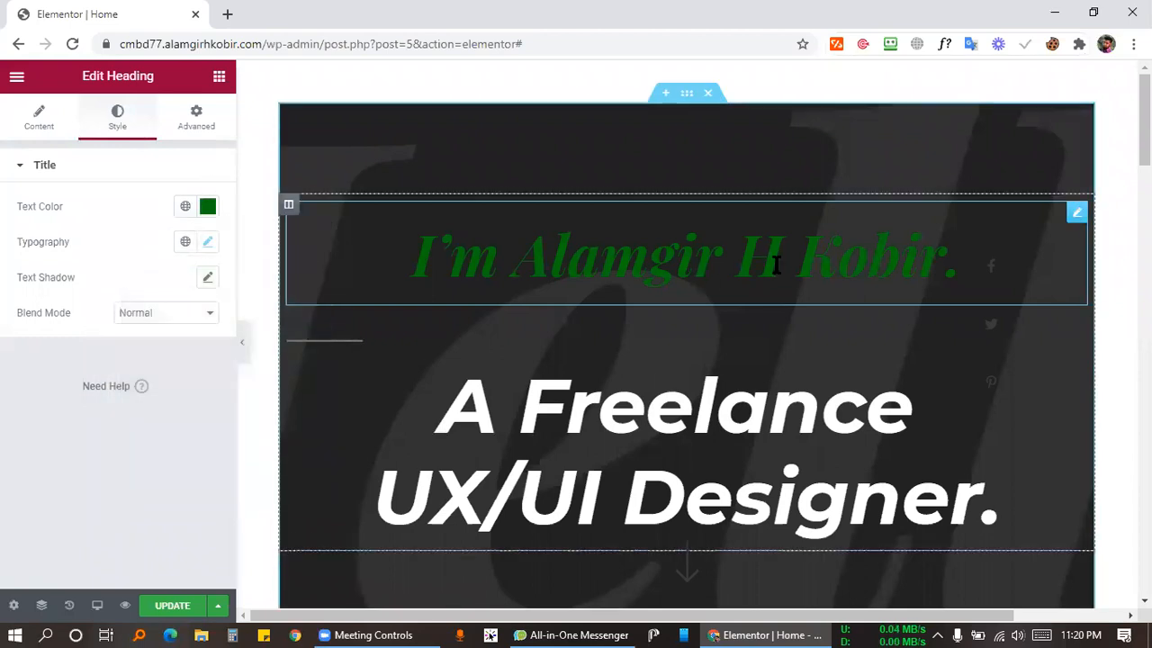
scroll(995, 280, "down", 2)
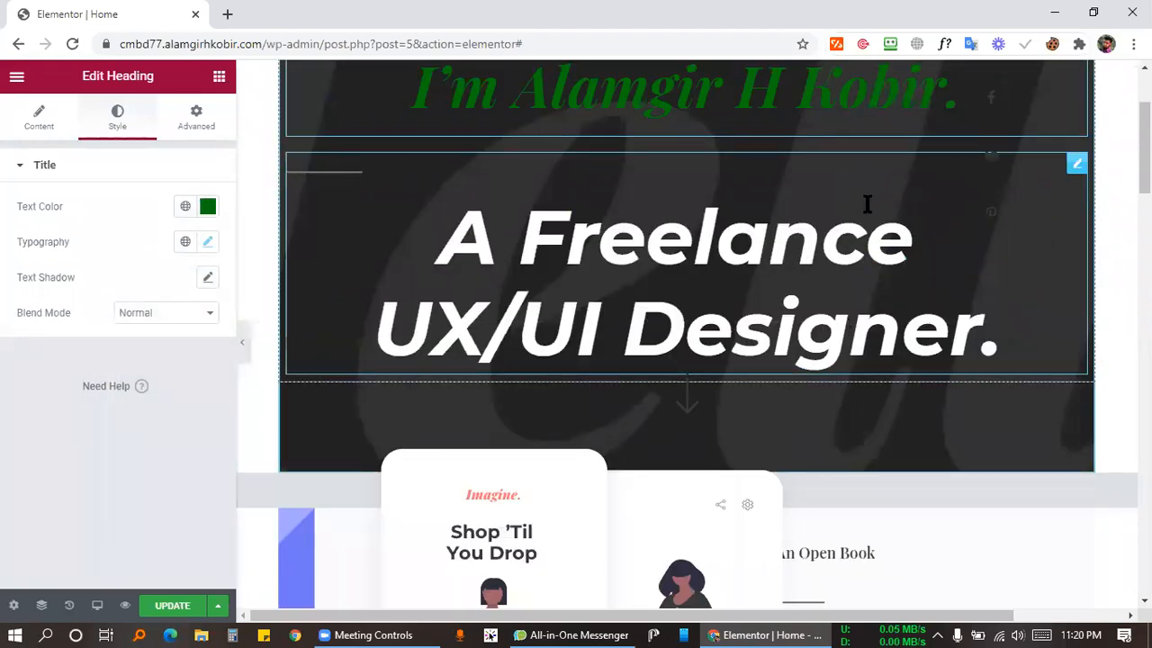
scroll(867, 203, "up", 2)
scroll(978, 288, "down", 2)
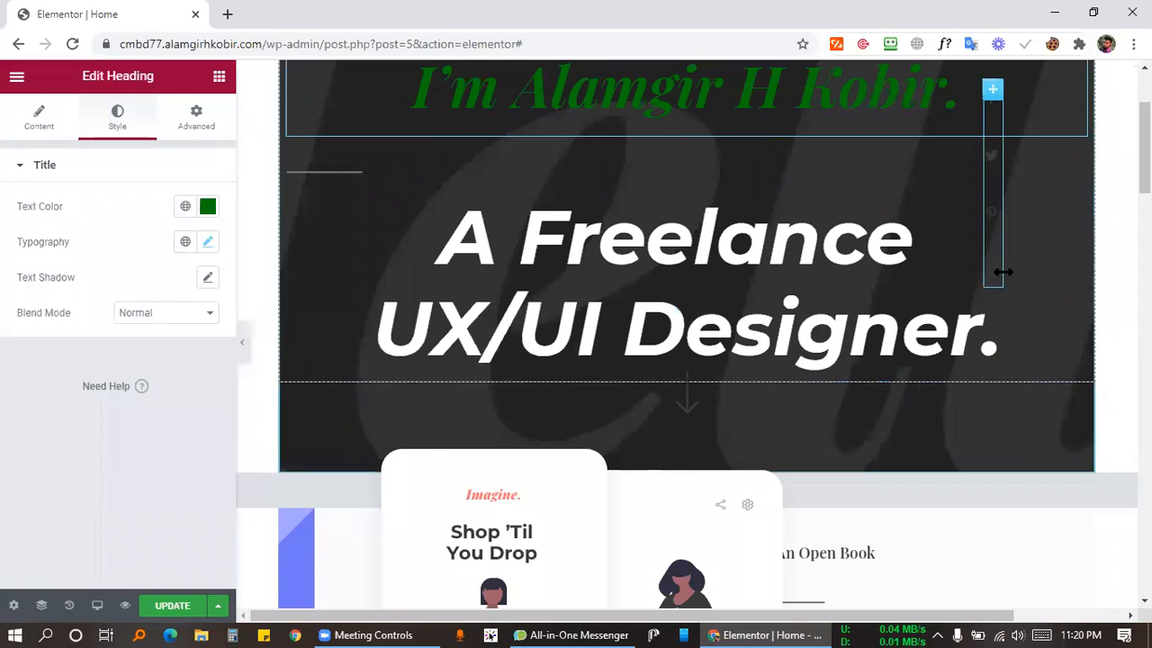
left_click(999, 270)
left_click(891, 274)
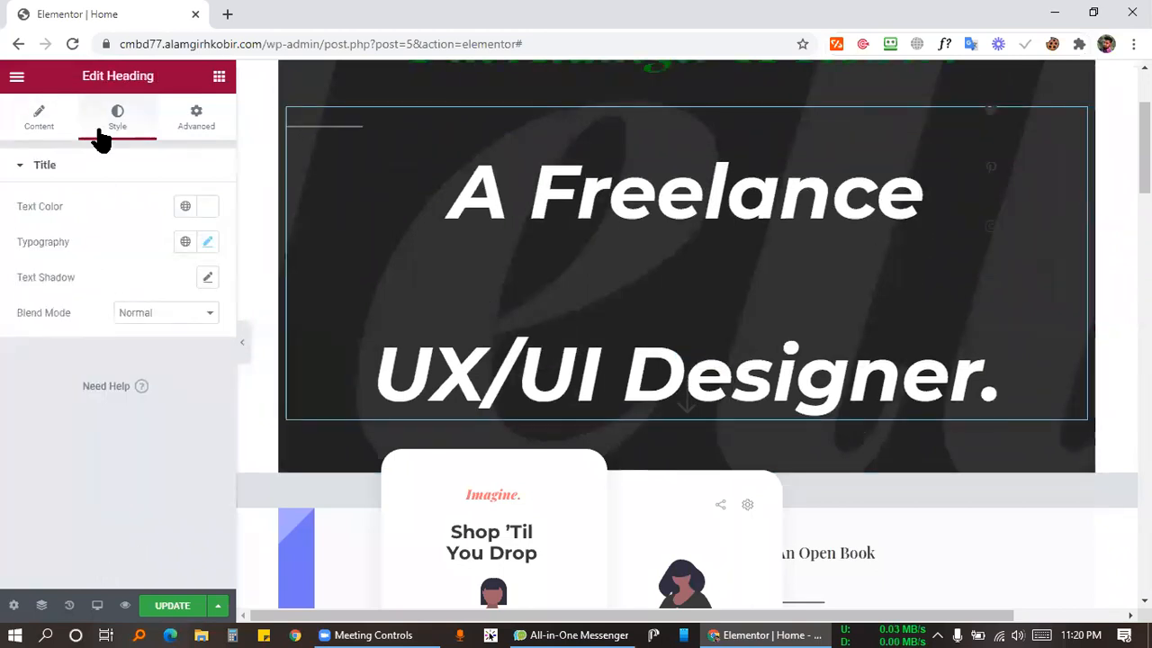
left_click(38, 117)
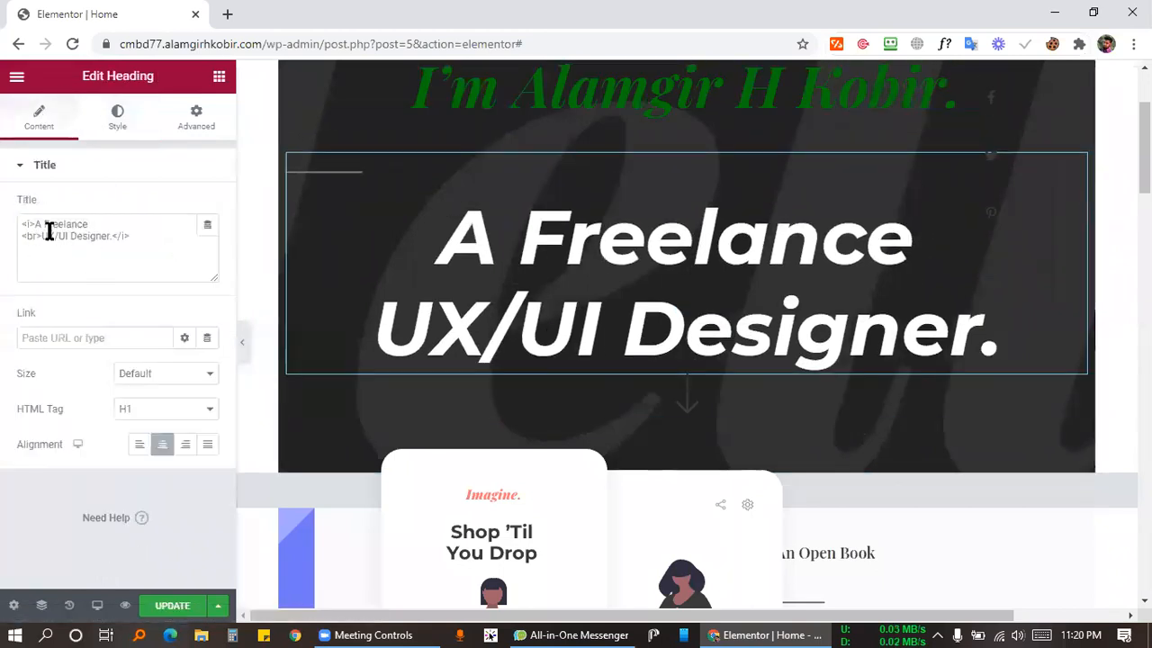
left_click_drag(41, 235, 115, 236)
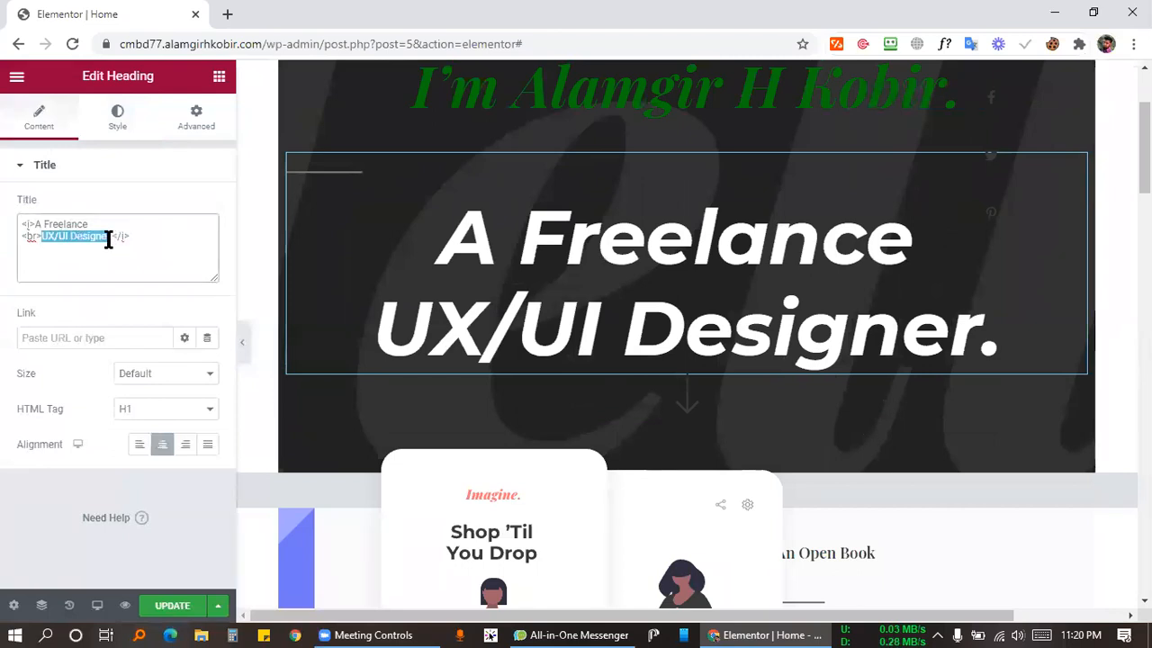
left_click(107, 235)
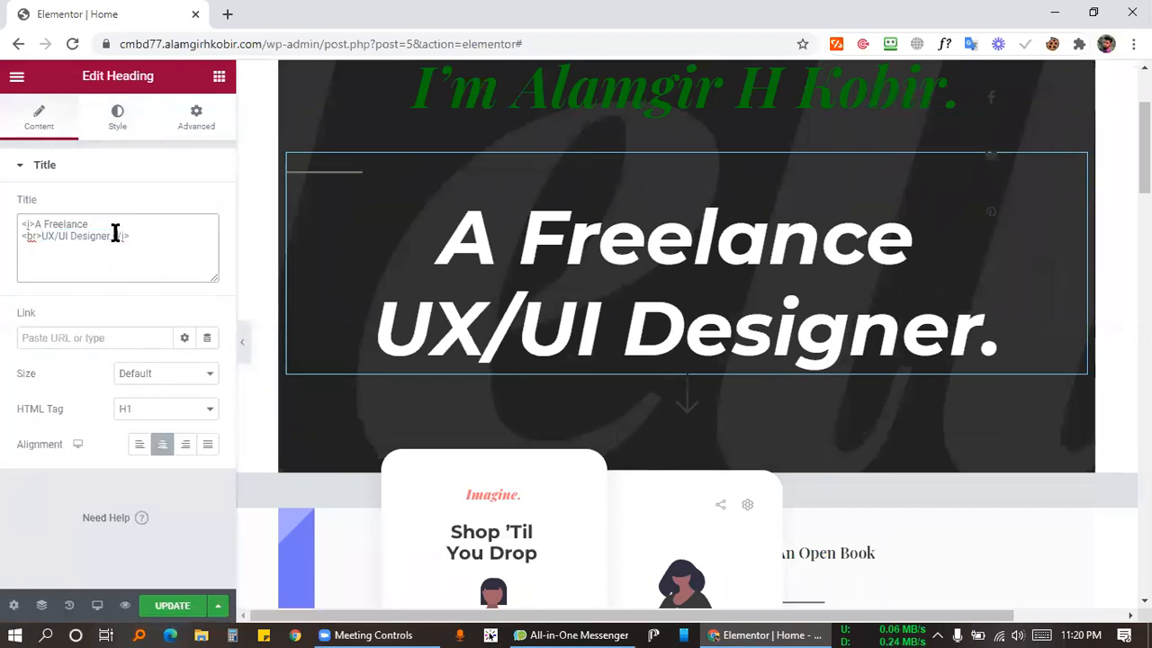
left_click_drag(112, 234, 44, 248)
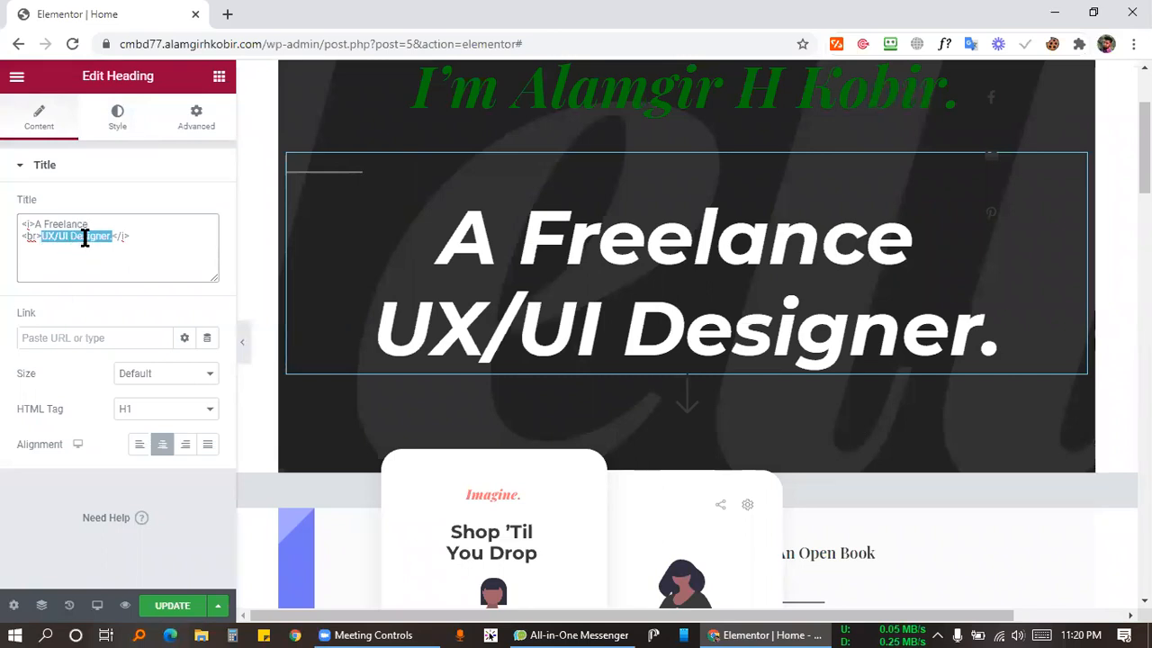
type("Web ")
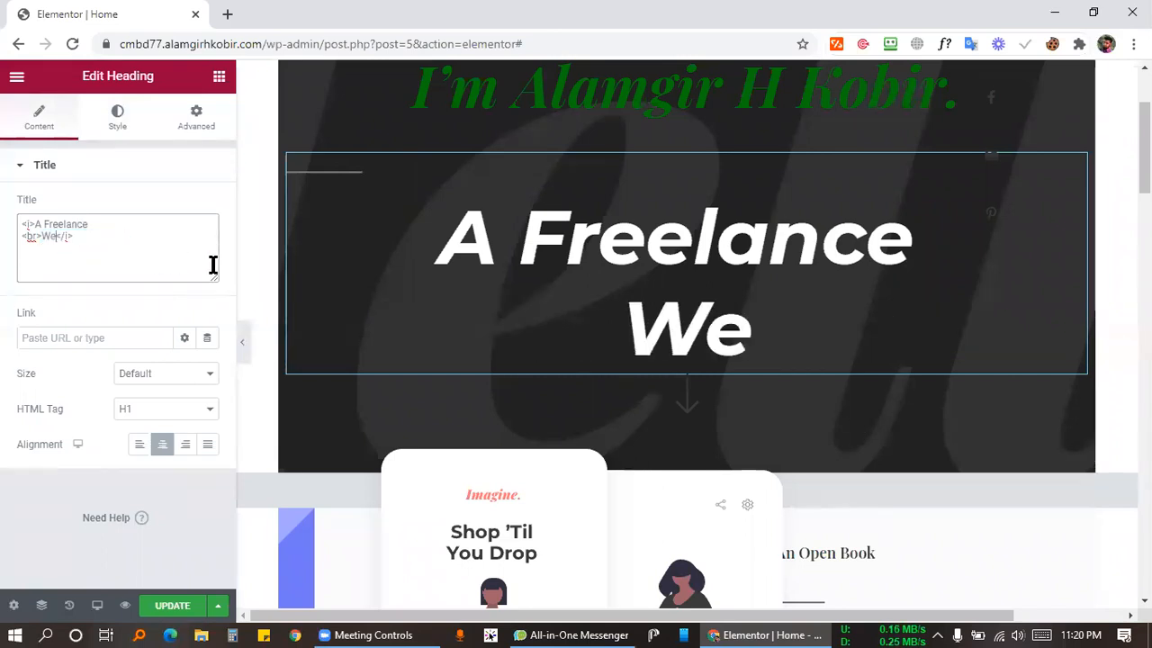
type("Designer")
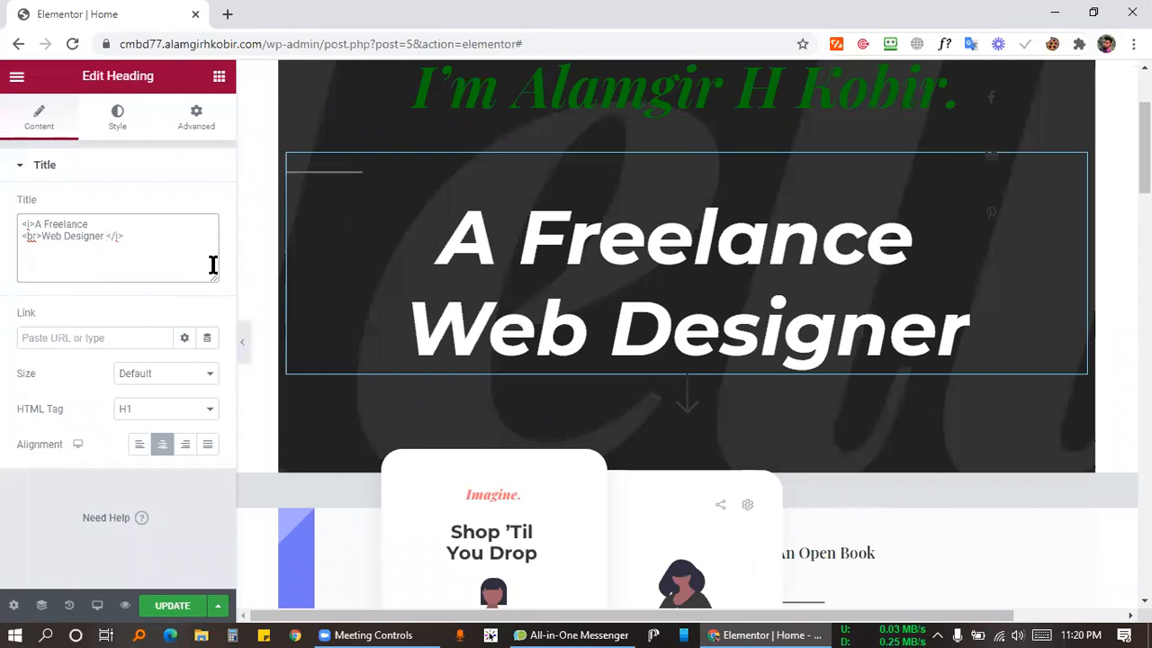
key("BackSpace")
key("BackSpace")
key("BackSpace")
key("BackSpace")
key("BackSpace")
key("BackSpace")
key("BackSpace")
key("BackSpace")
key("BackSpace")
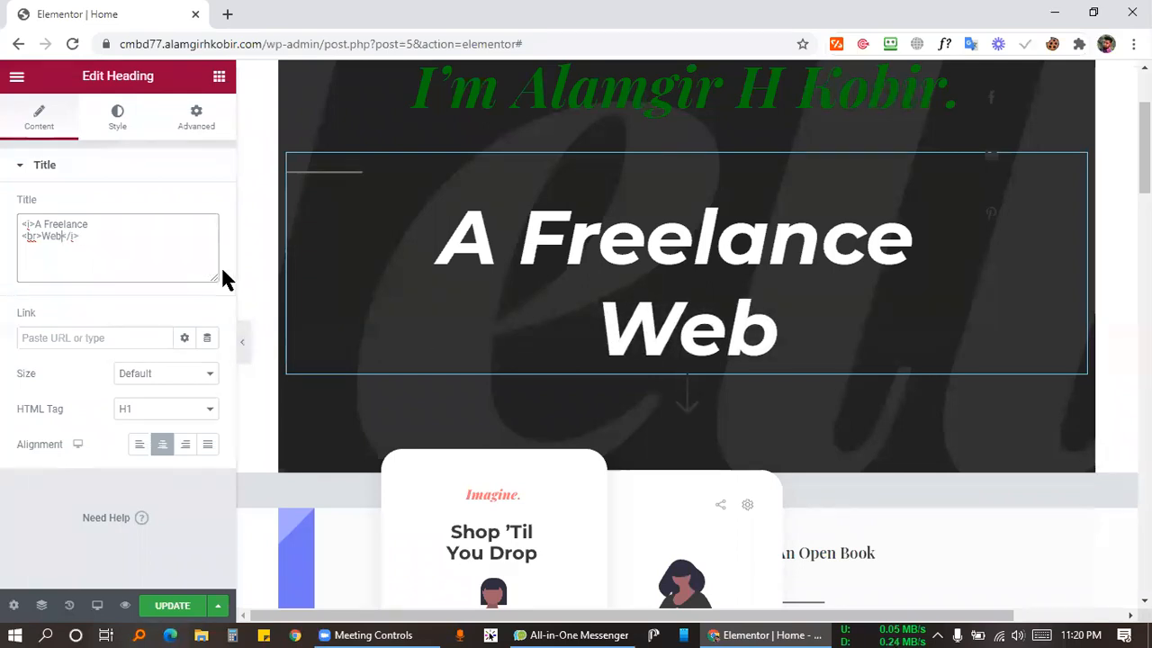
key("BackSpace")
key("BackSpace")
key("BackSpace")
type("Web Design")
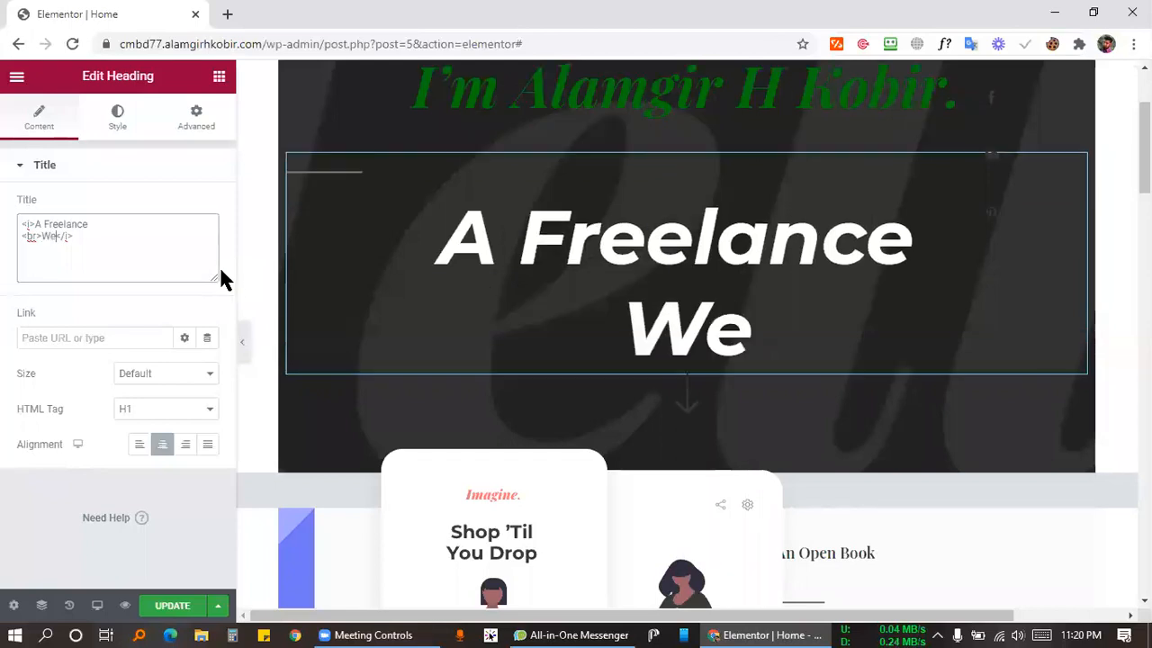
type("er")
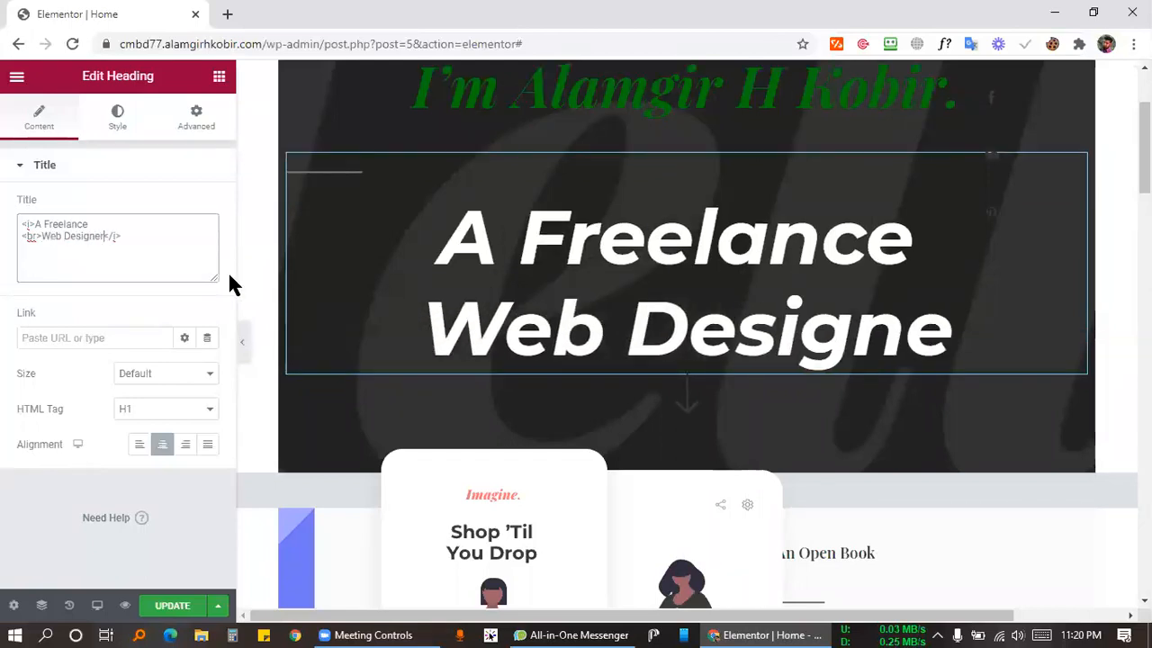
key("BackSpace")
key("BackSpace")
key("BackSpace")
key("BackSpace")
key("BackSpace")
key("BackSpace")
key("BackSpace")
key("BackSpace")
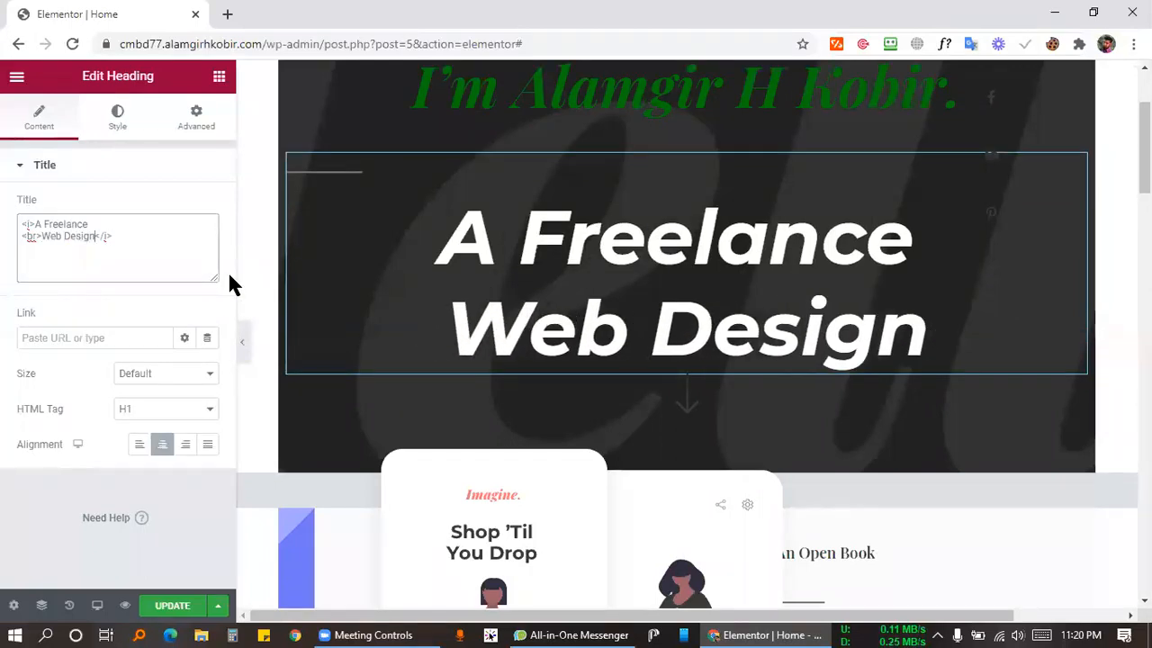
key("BackSpace")
key("BackSpace")
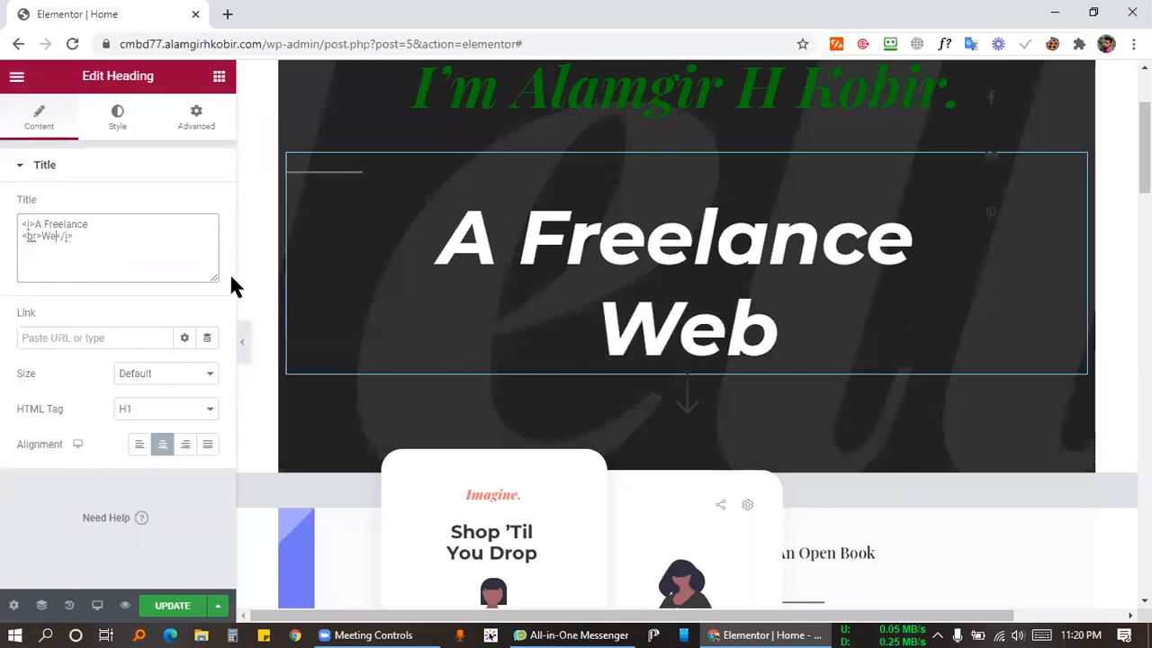
key("ctrl+z")
left_click(146, 284)
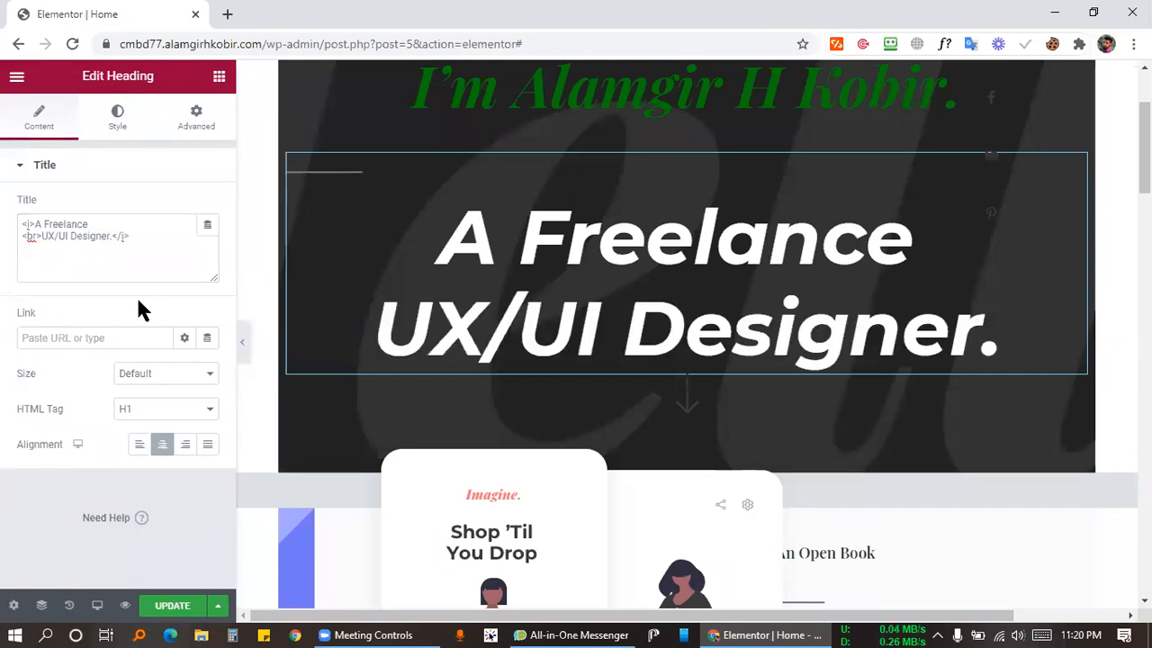
scroll(774, 254, "up", 2)
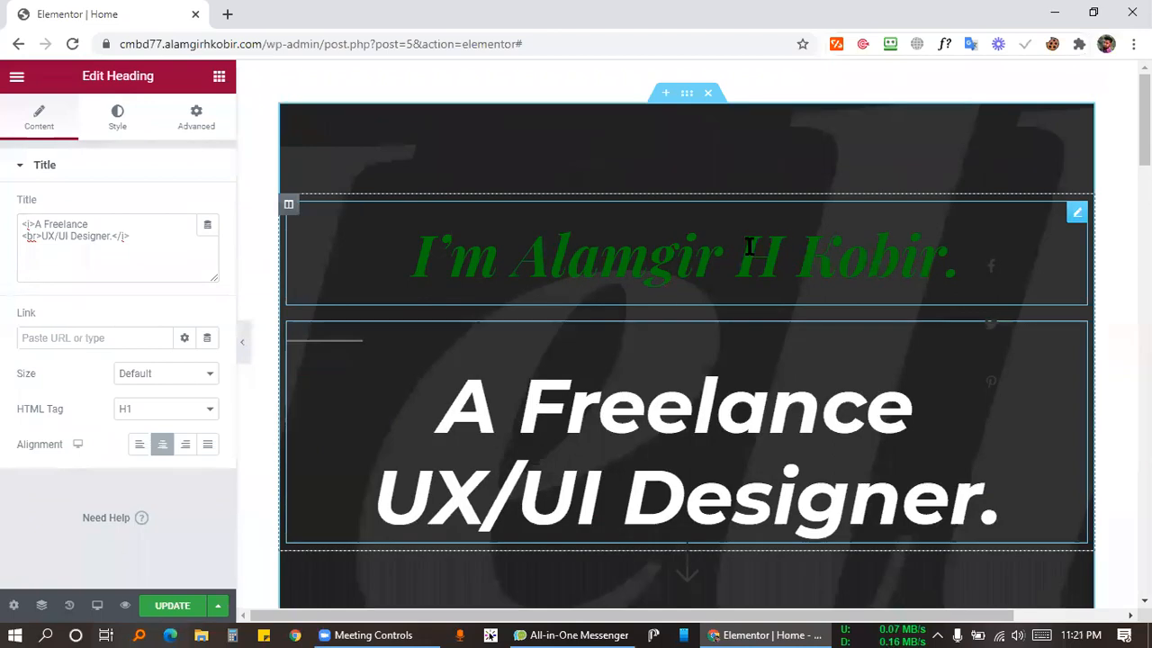
scroll(749, 246, "down", 2)
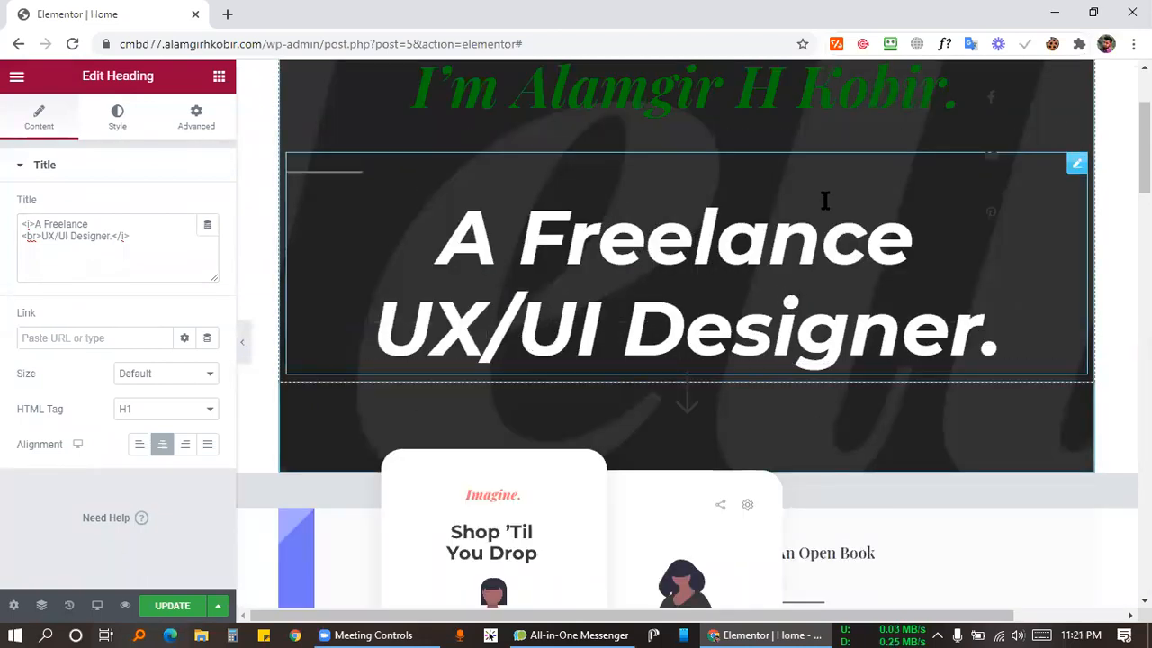
Inspect the About section's phone image, carousel column and 'About Me.' heading, previewing the page.
scroll(825, 200, "down", 4)
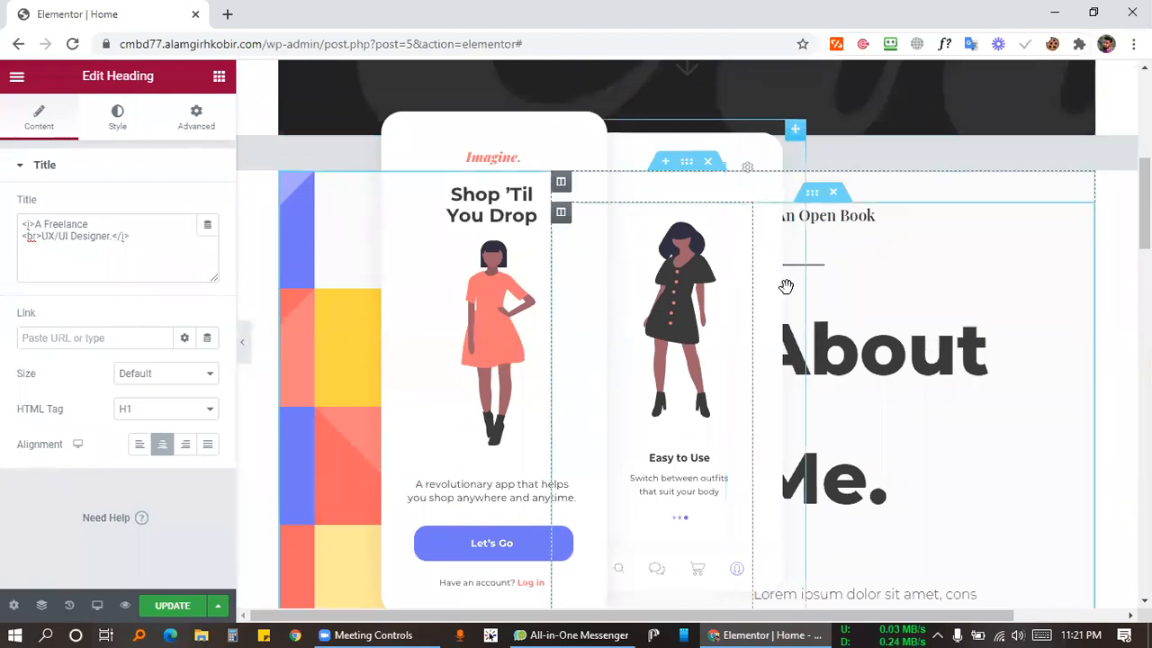
scroll(774, 287, "down", 2)
scroll(756, 293, "up", 4)
scroll(729, 310, "down", 2)
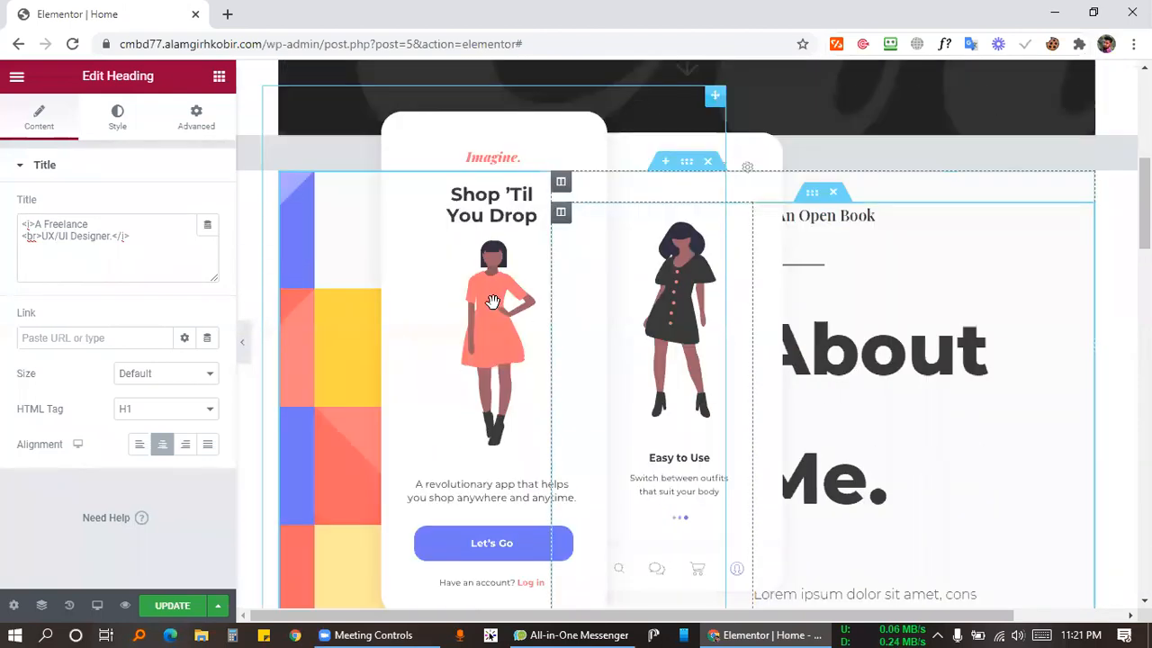
scroll(625, 298, "down", 5)
scroll(783, 306, "up", 5)
scroll(417, 291, "down", 2)
scroll(438, 301, "up", 4)
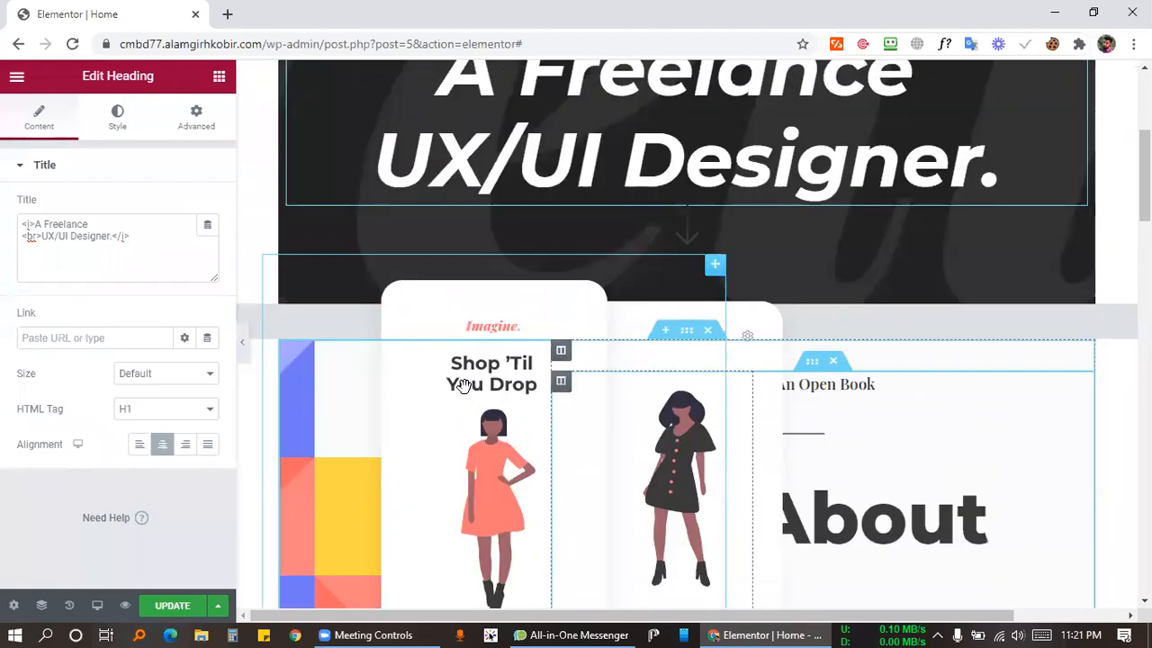
scroll(463, 385, "down", 2)
scroll(450, 396, "up", 2)
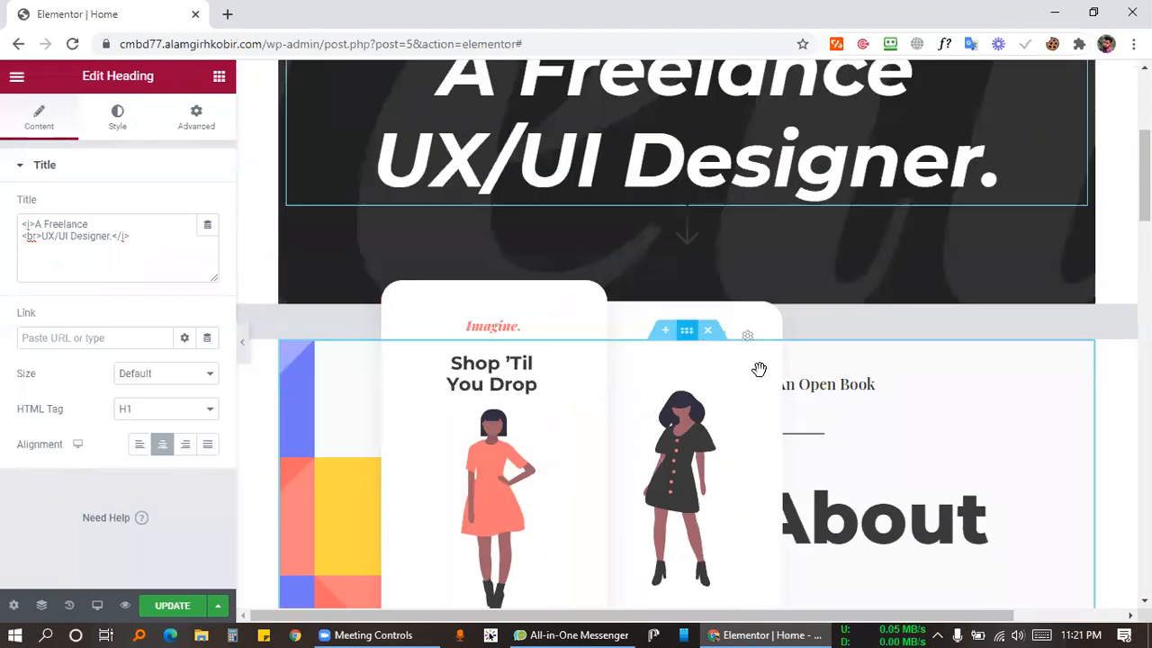
left_click(450, 418)
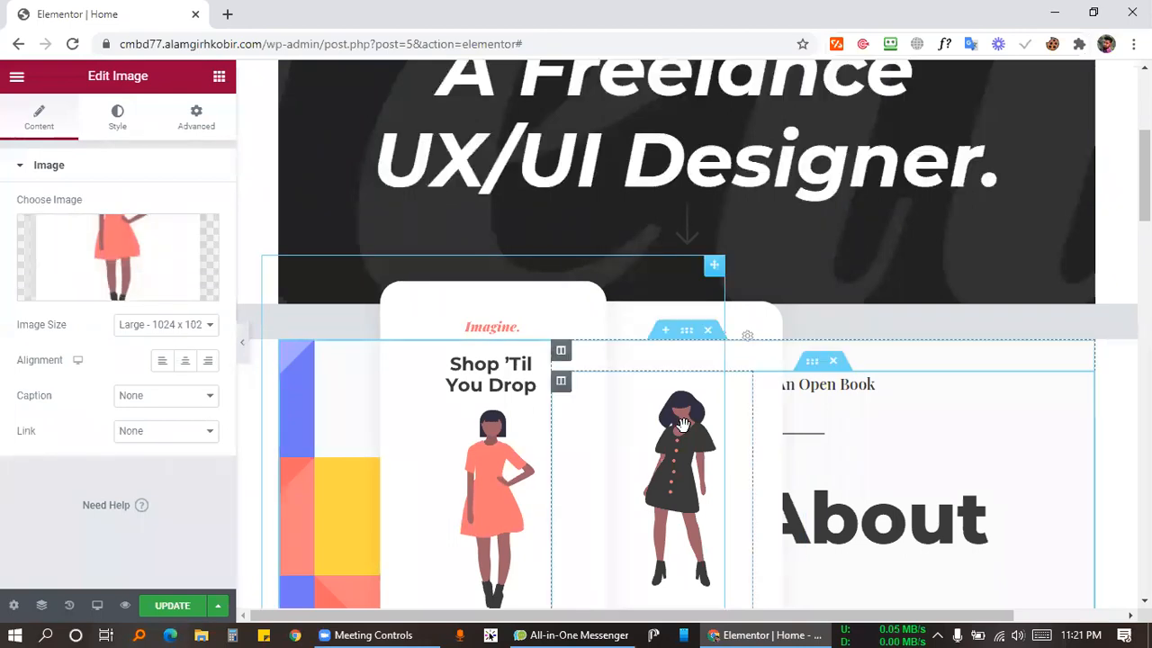
left_click(758, 416)
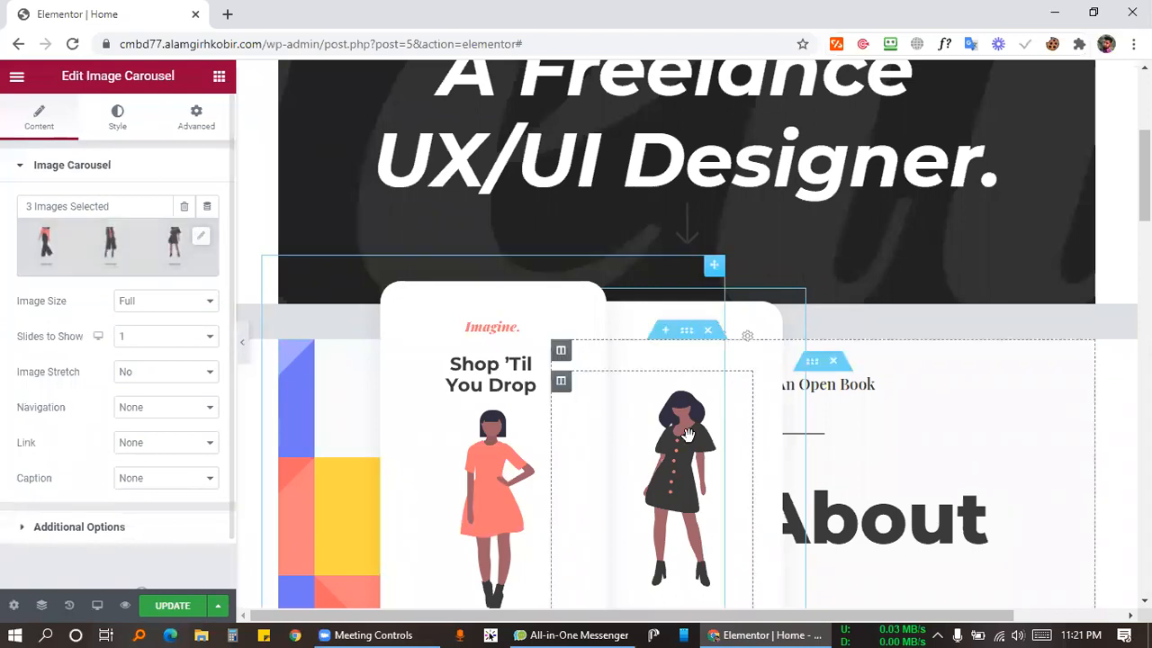
left_click(968, 472)
scroll(620, 306, "down", 4)
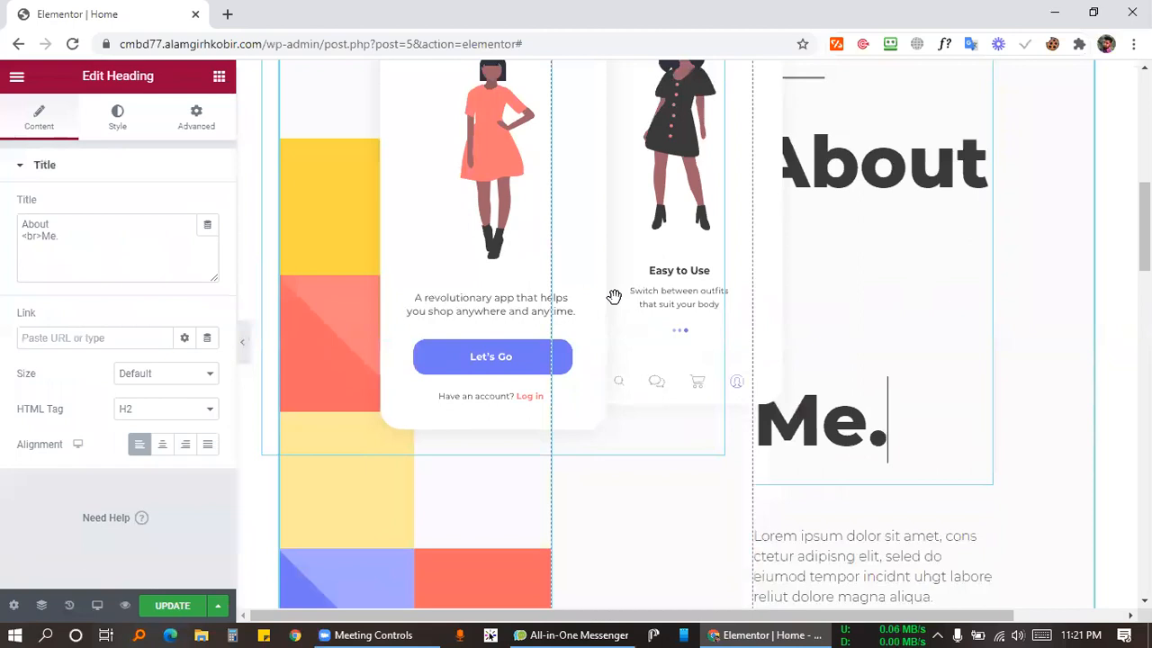
scroll(295, 350, "up", 4)
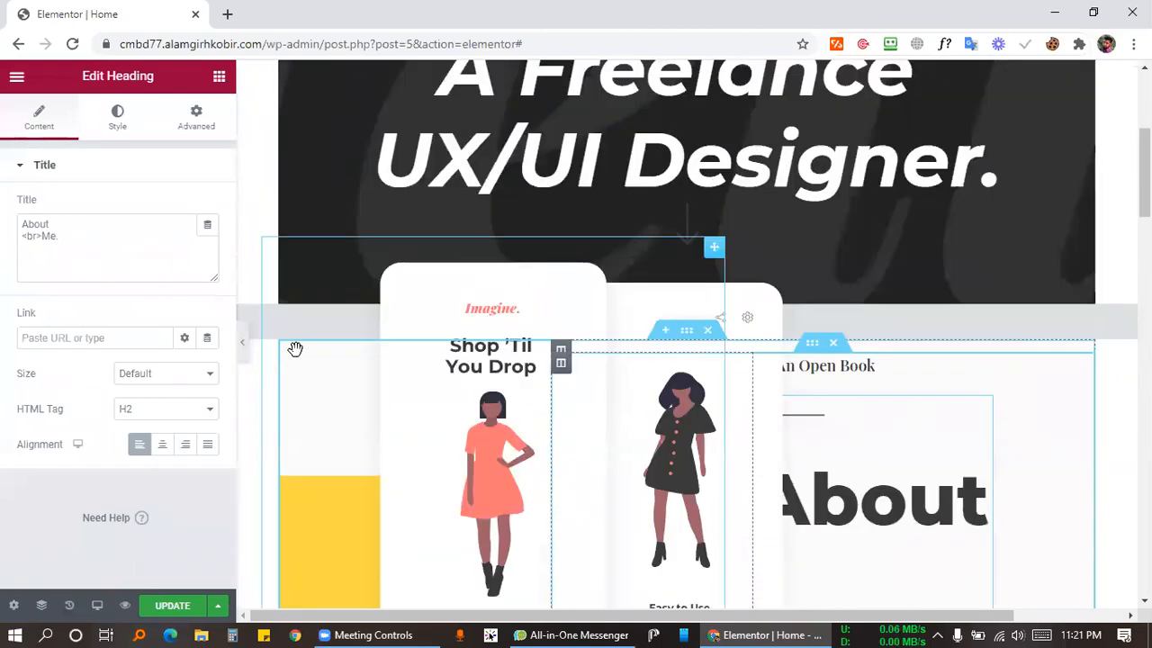
left_click(241, 346)
scroll(797, 336, "down", 2)
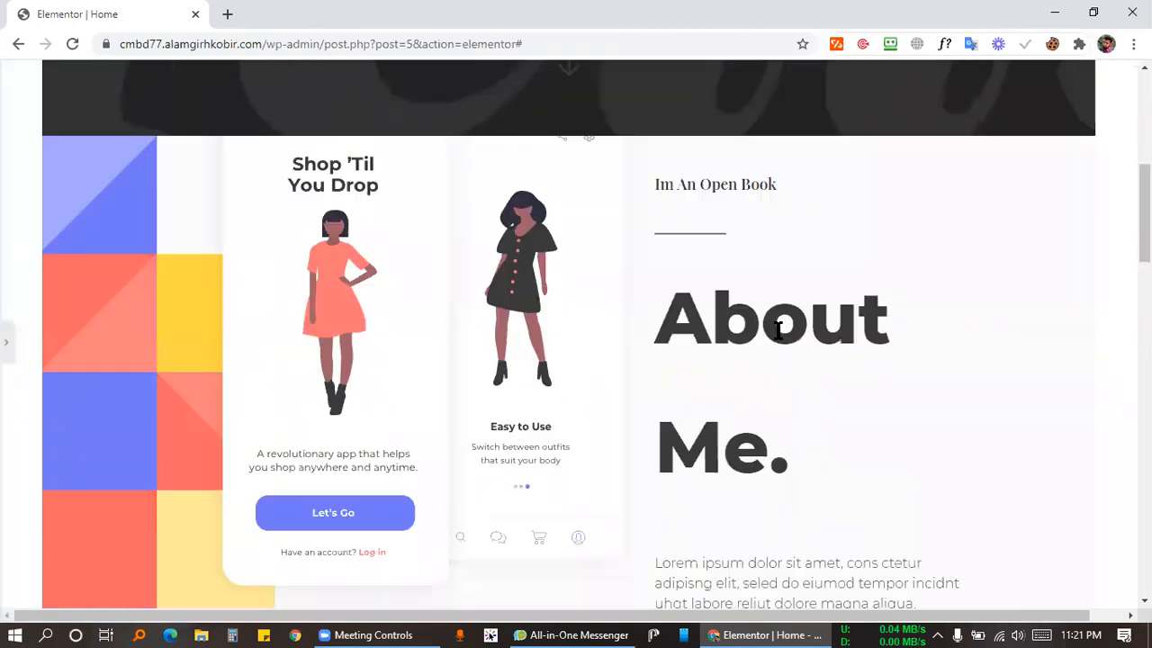
left_click(6, 347)
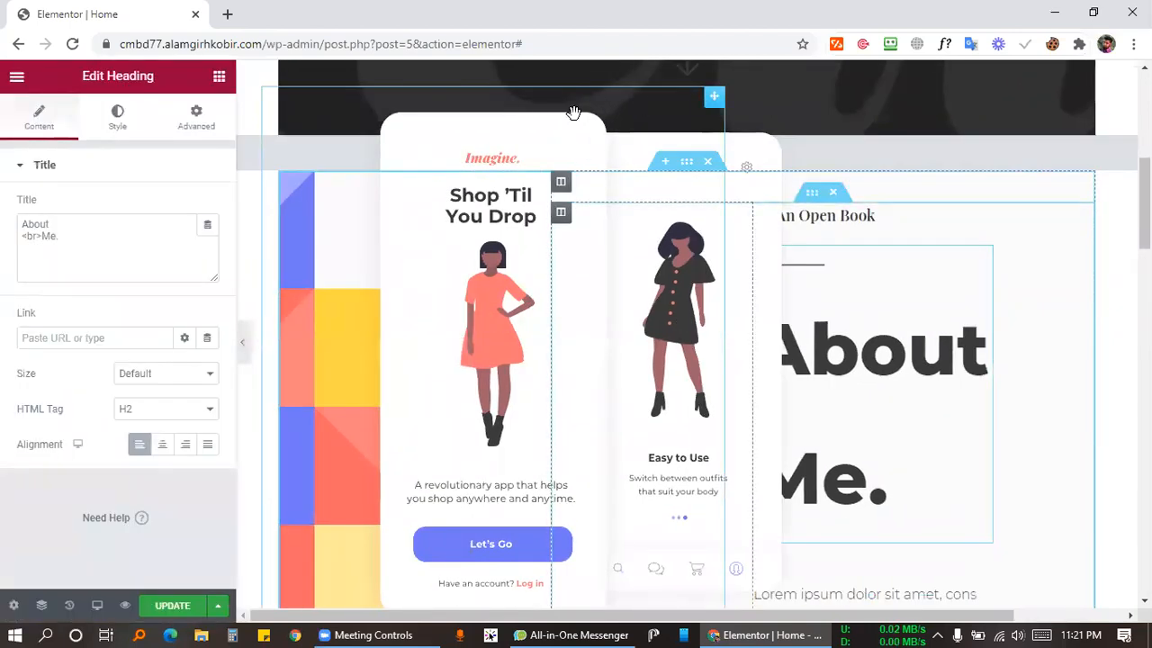
Remove the Shop 'Til You Drop phone image from its widget and preview the empty placeholder.
left_click(528, 129)
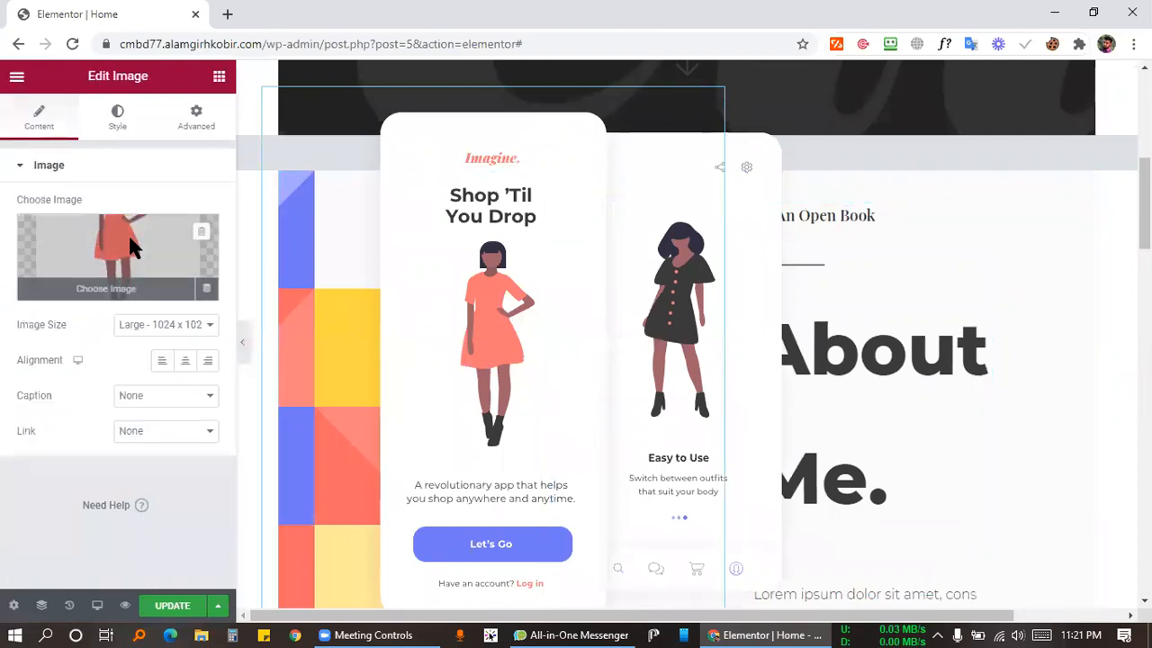
left_click(132, 247)
left_click(1104, 107)
left_click(199, 235)
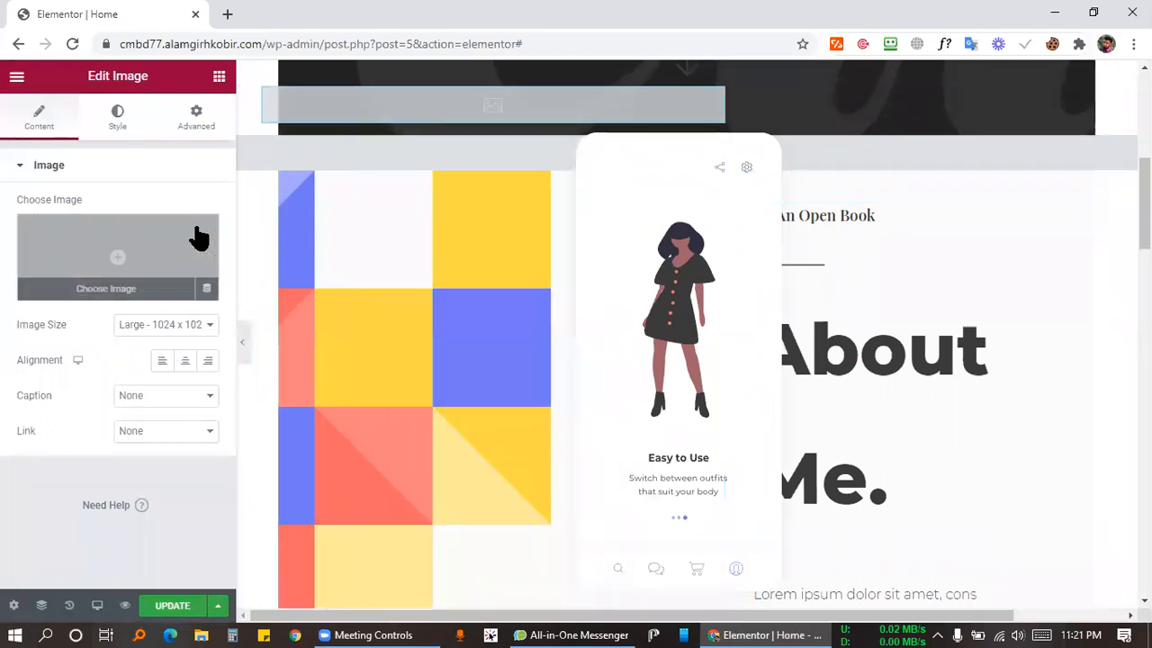
left_click(243, 342)
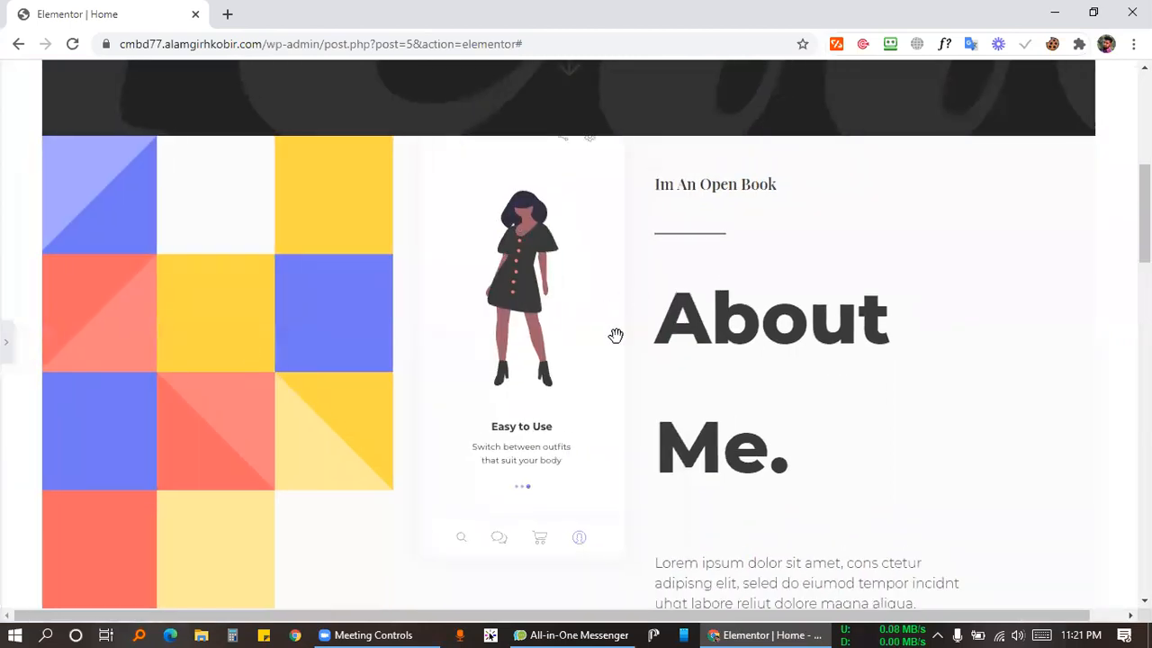
scroll(594, 450, "down", 2)
scroll(603, 315, "up", 1)
scroll(607, 247, "up", 1)
Delete the phone mockup Image Carousel from the About section.
left_click(7, 342)
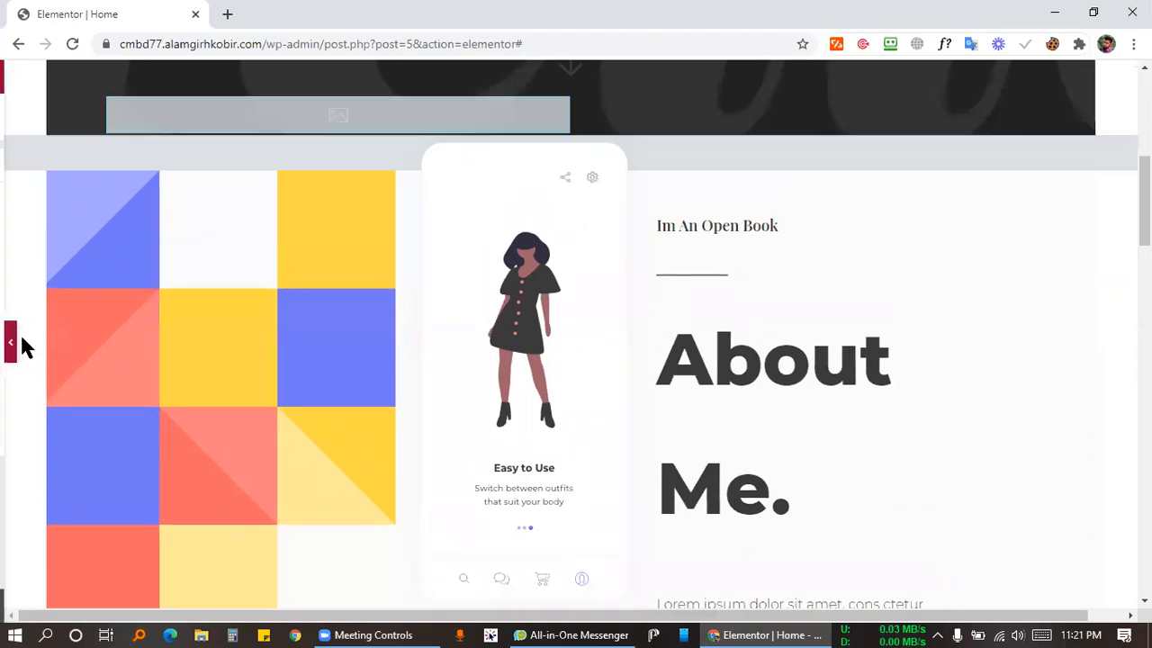
scroll(751, 270, "up", 2)
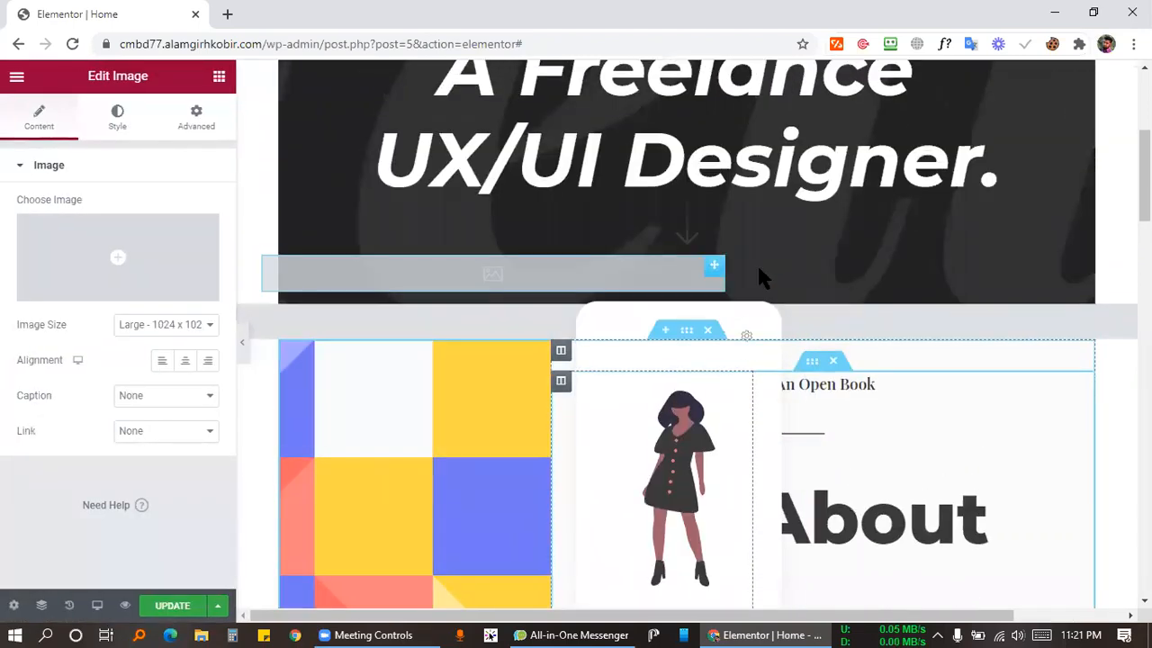
right_click(776, 303)
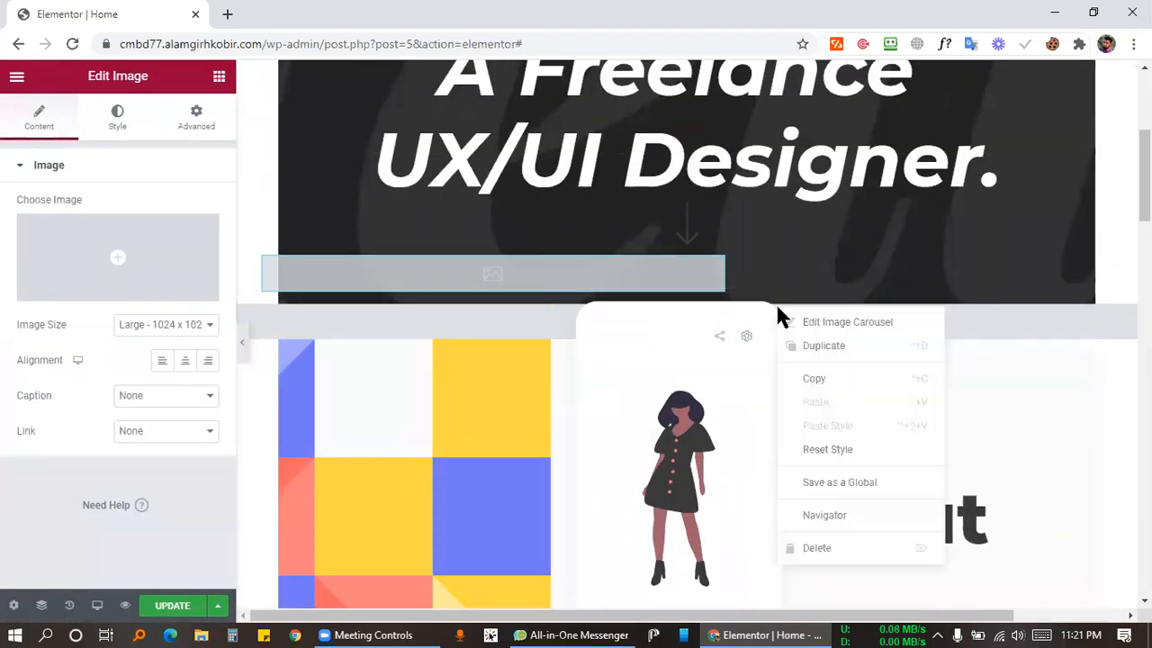
left_click(837, 548)
scroll(878, 315, "down", 2)
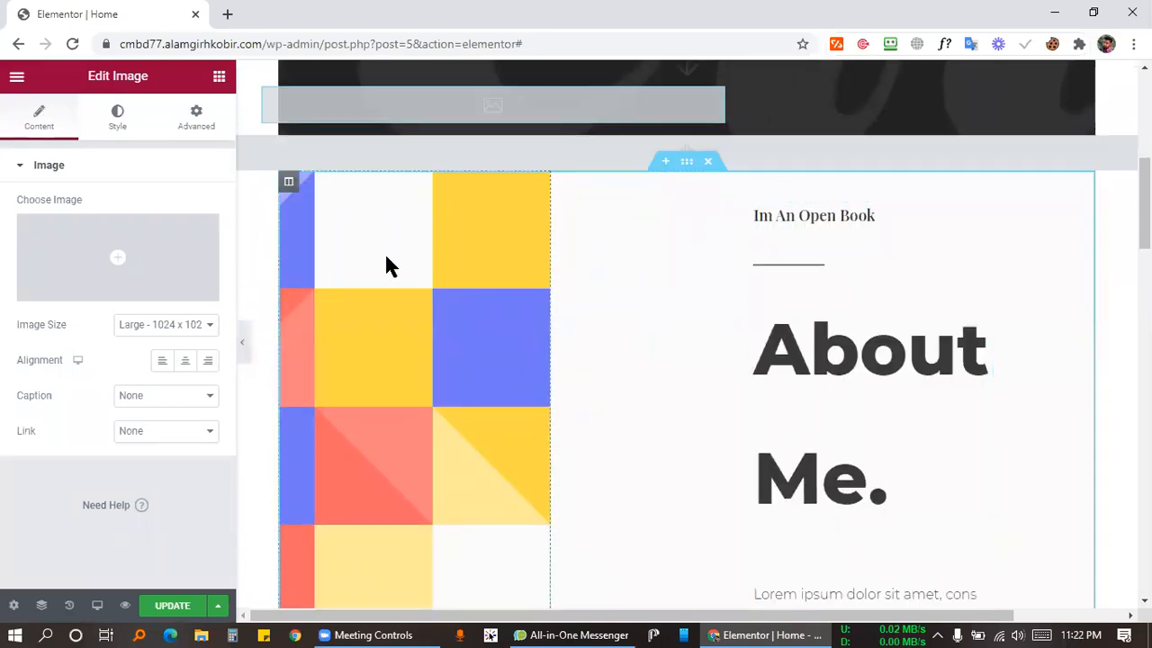
scroll(430, 327, "down", 2)
scroll(669, 276, "up", 2)
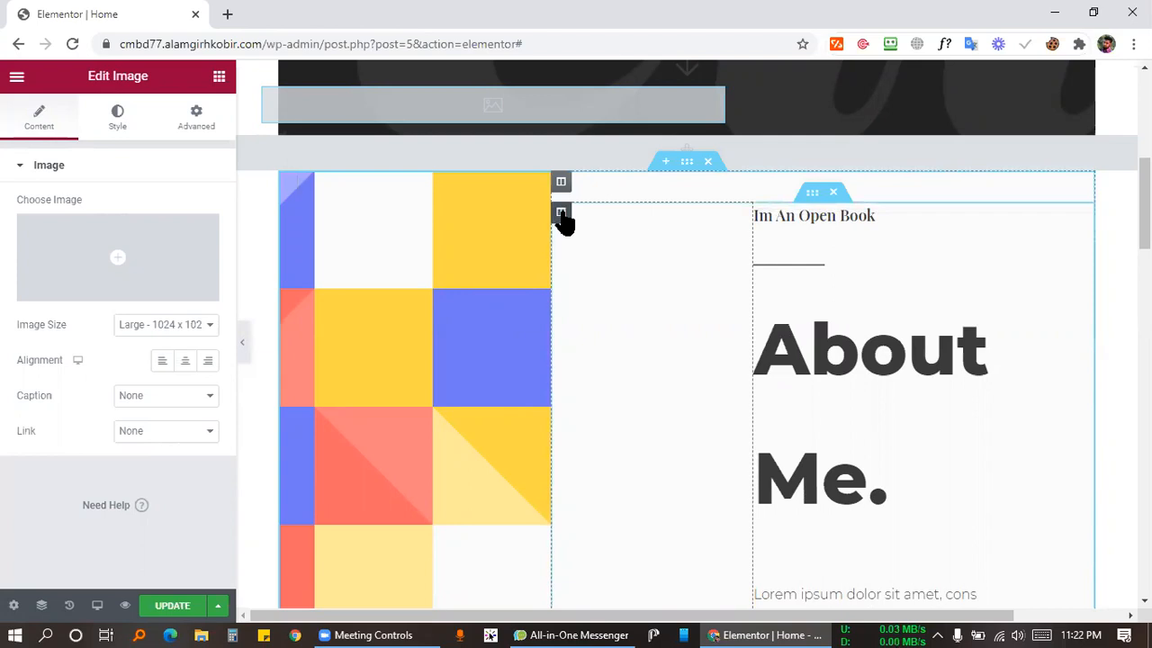
Undo an accidental text-column deletion and widen the colour-grid column to about 52%.
right_click(563, 220)
left_click(591, 454)
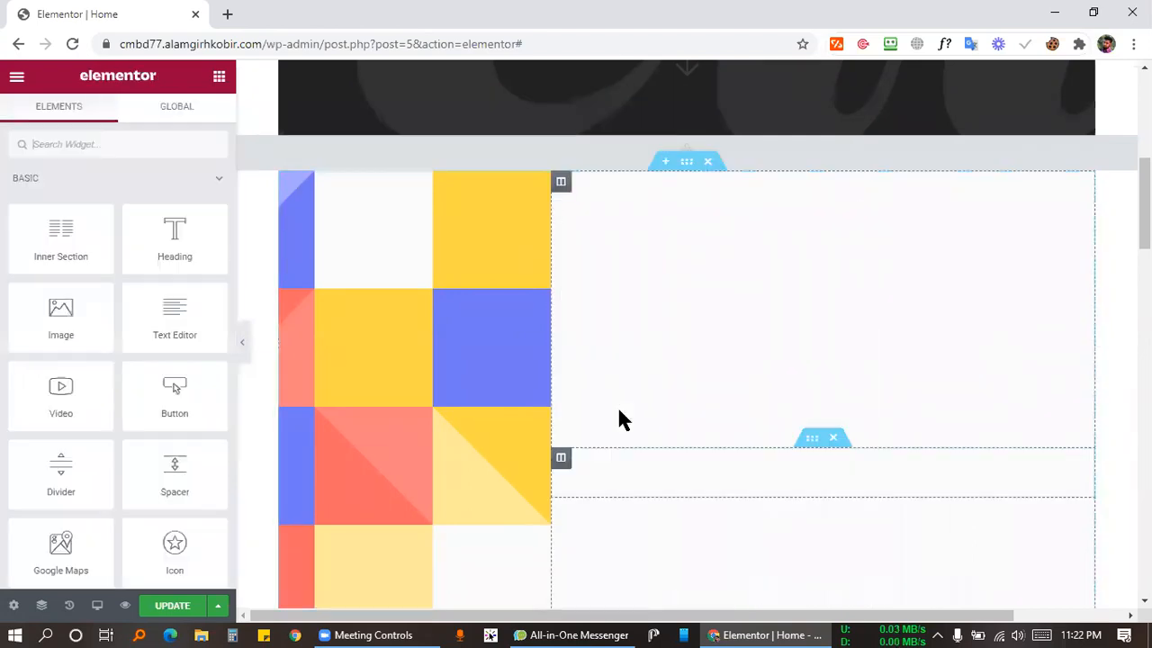
key("ctrl+z")
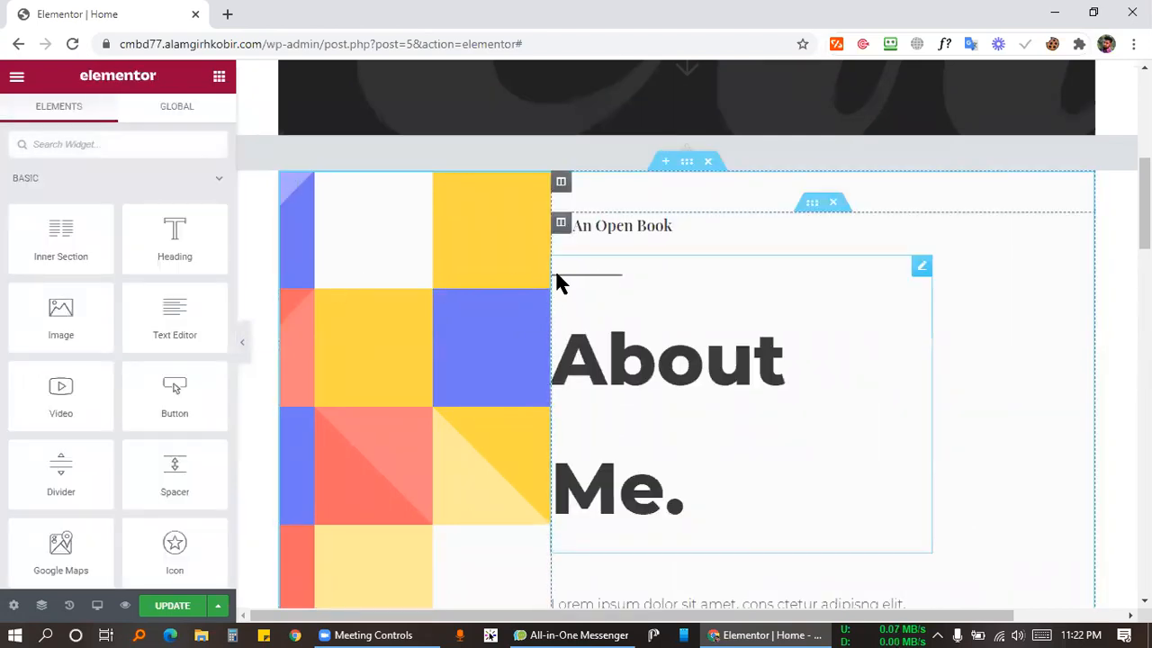
left_click_drag(560, 271, 688, 297)
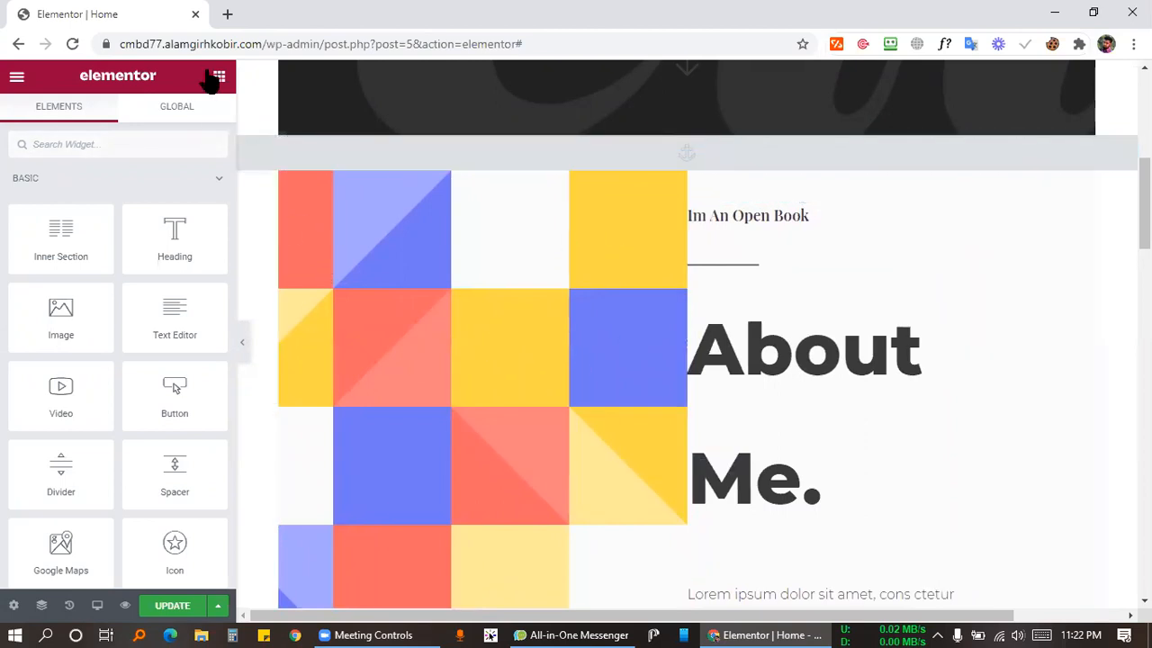
scroll(457, 374, "down", 5)
scroll(553, 355, "up", 5)
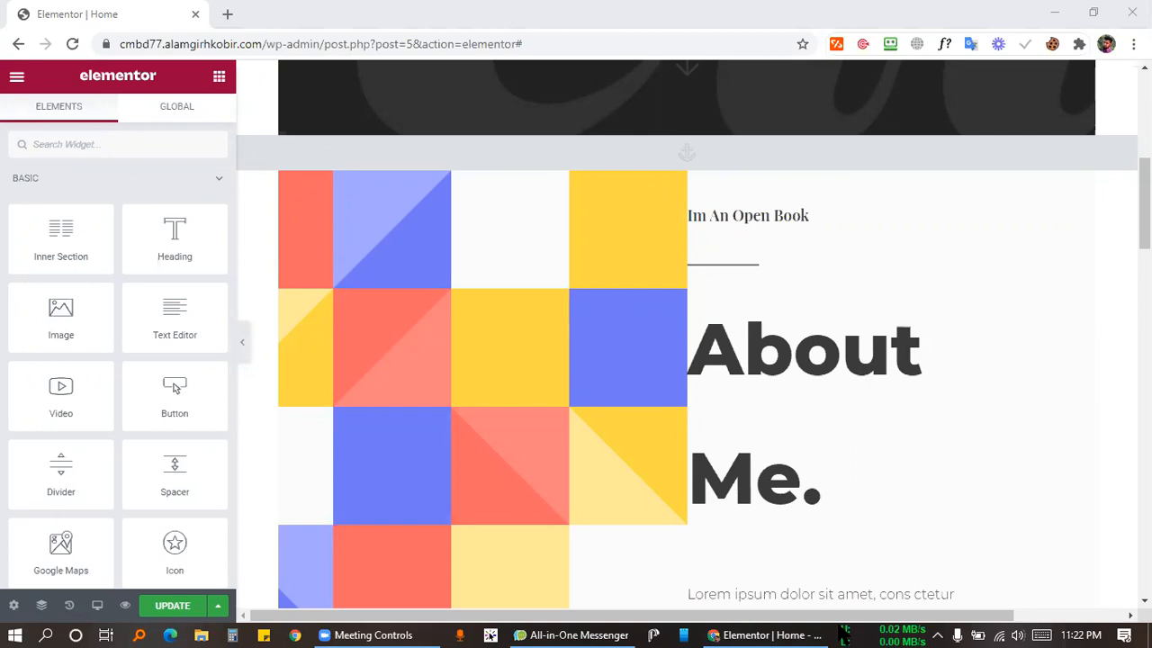
Step back in History to 'Image Choose Image Edited', then 'Heading Title Edited', restoring both phone mockups.
left_click(69, 606)
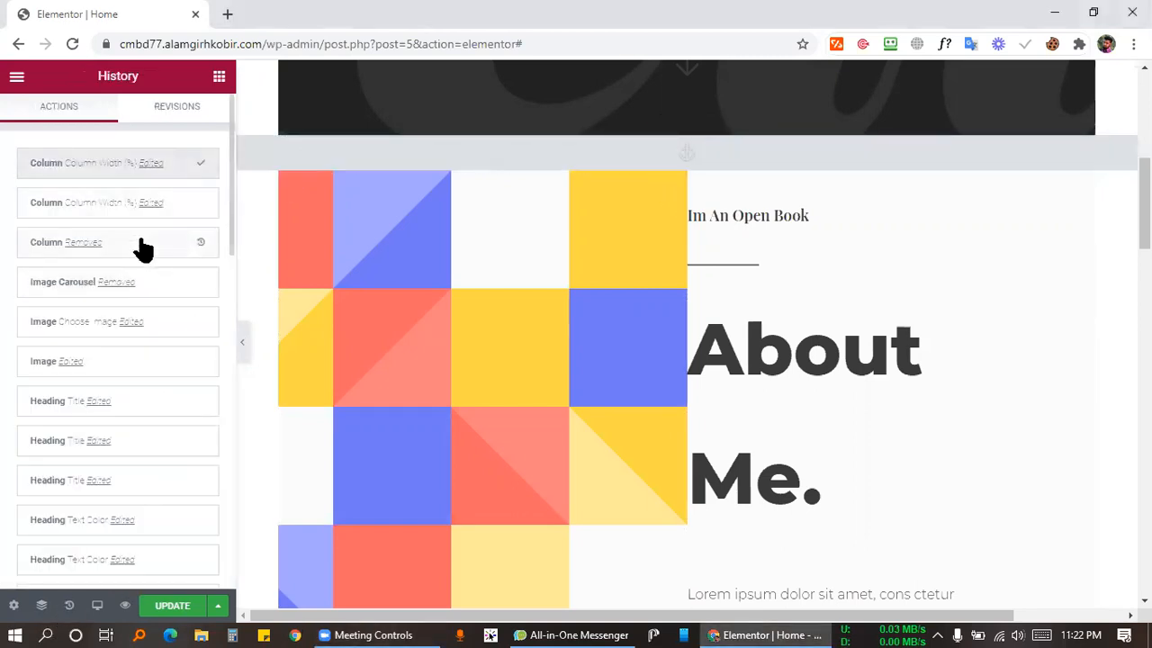
left_click(160, 331)
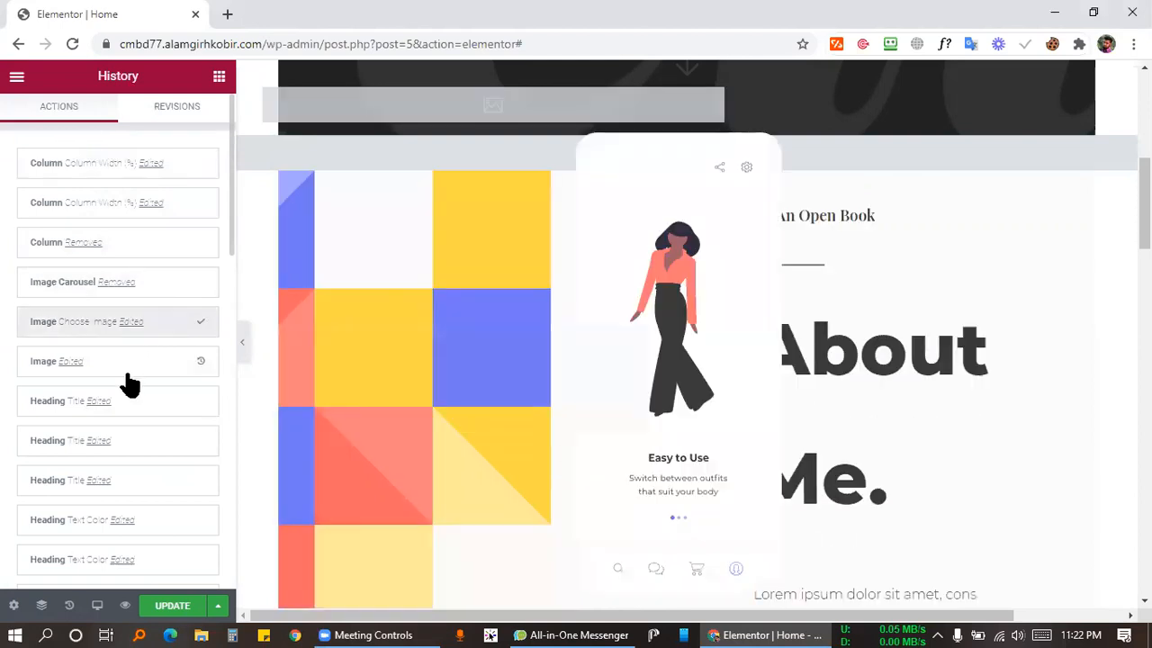
left_click(123, 405)
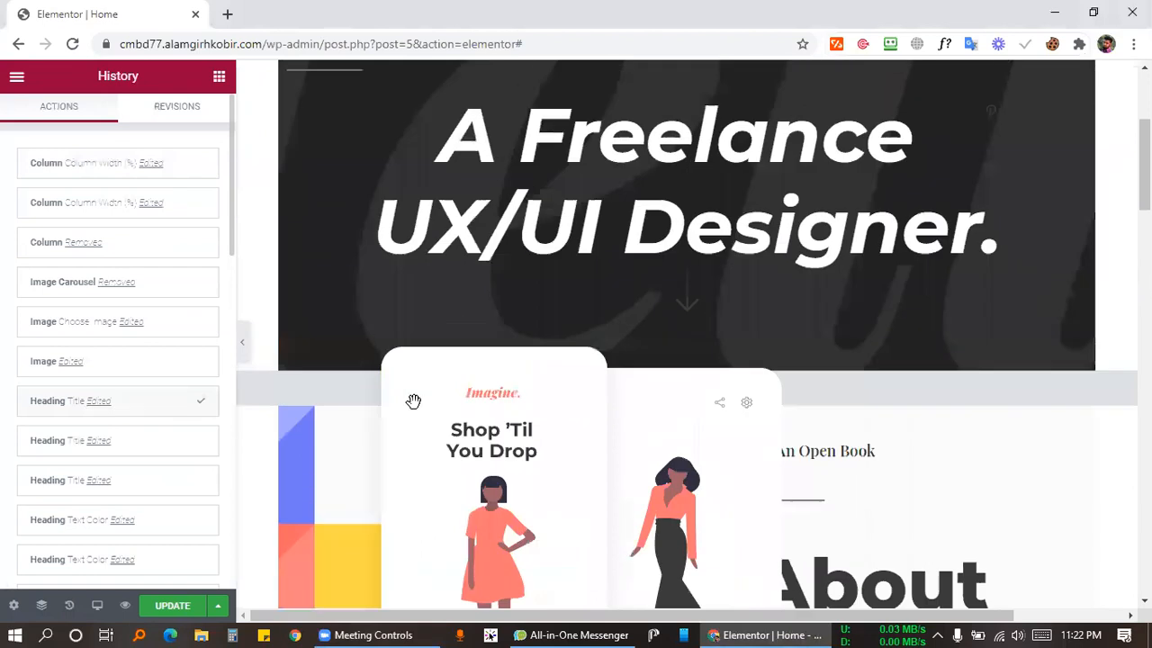
scroll(603, 363, "down", 5)
scroll(586, 296, "up", 2)
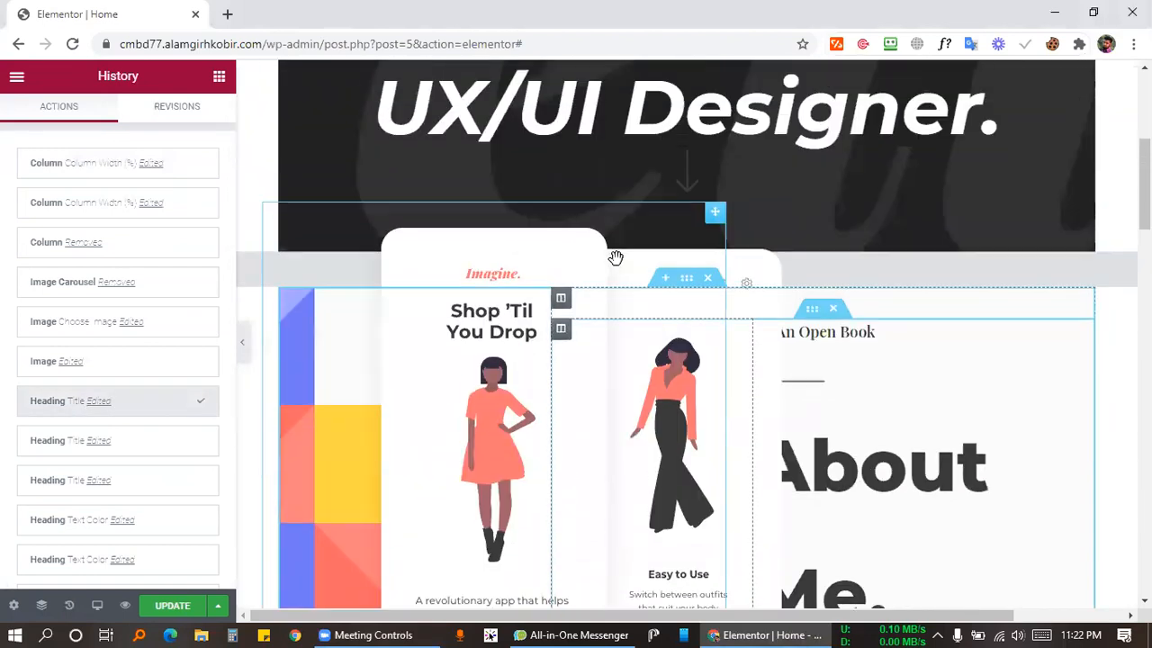
left_click(516, 240)
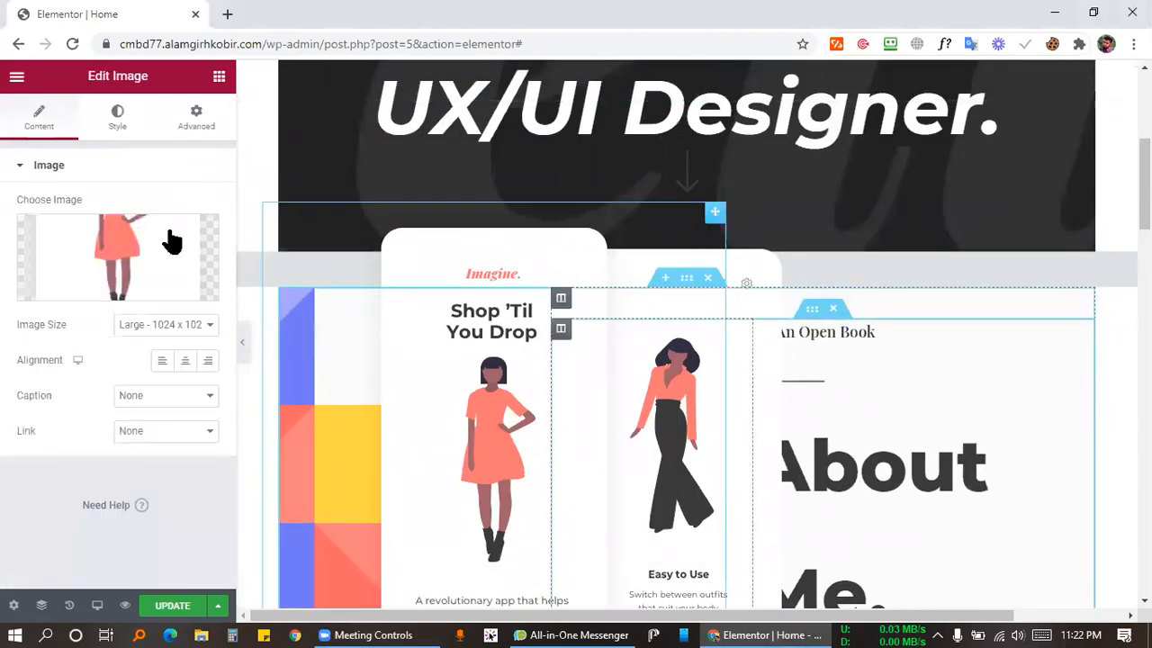
Delete the Shop 'Til You Drop phone image widget and the phone mockup Image Carousel.
right_click(557, 230)
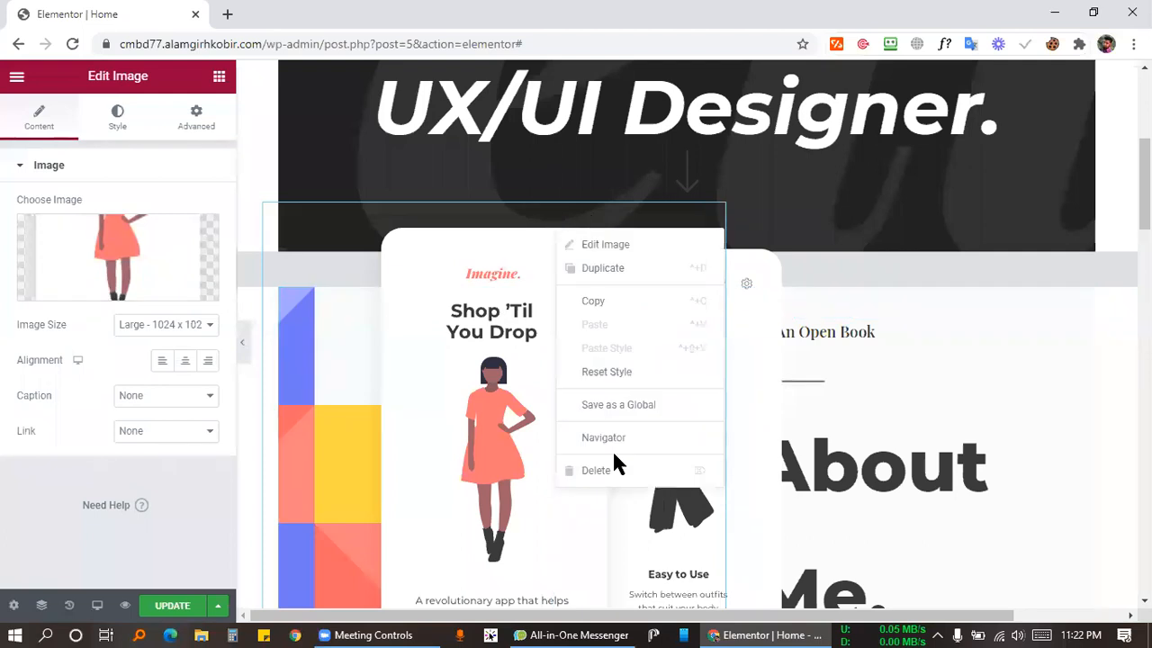
left_click(594, 471)
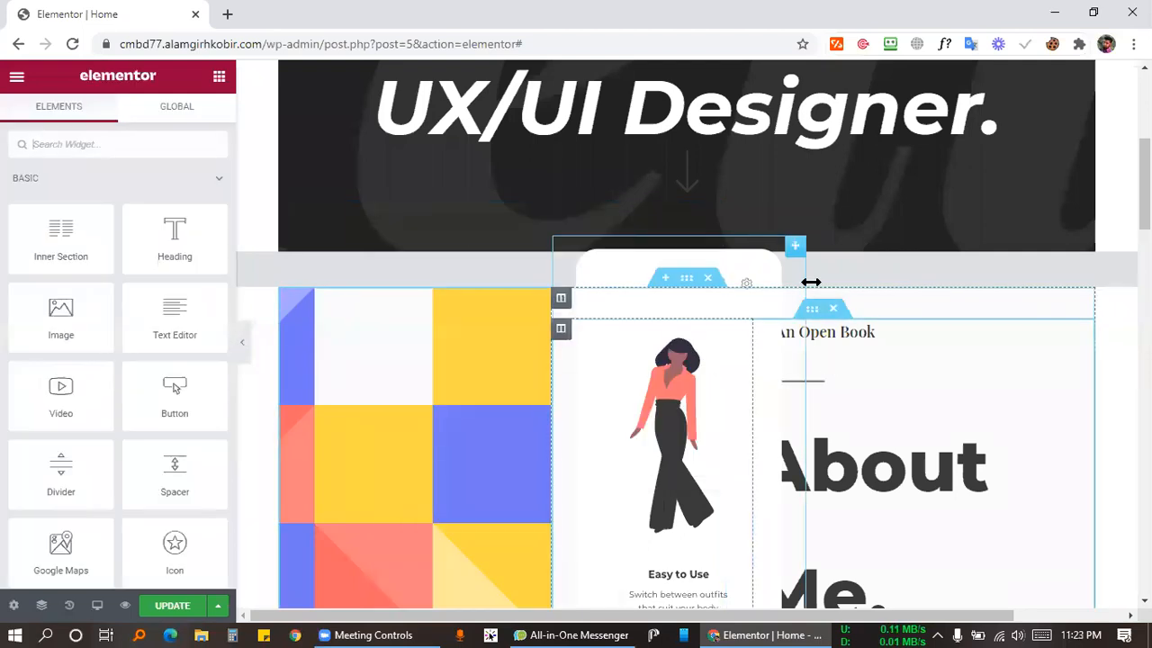
left_click(760, 262)
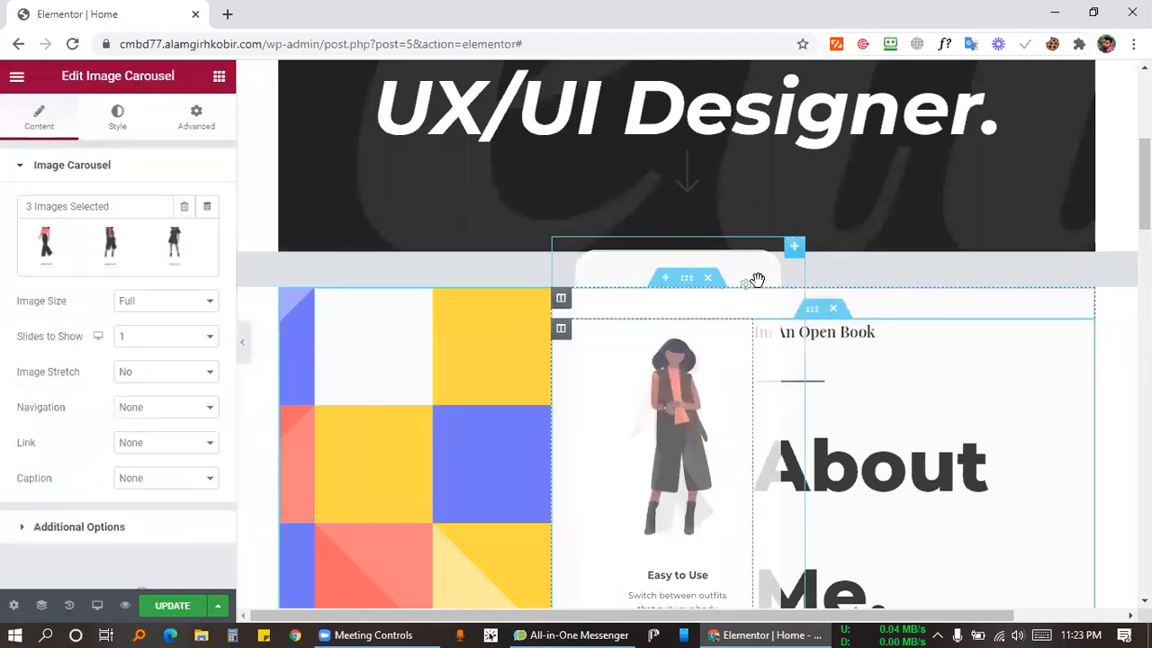
right_click(756, 262)
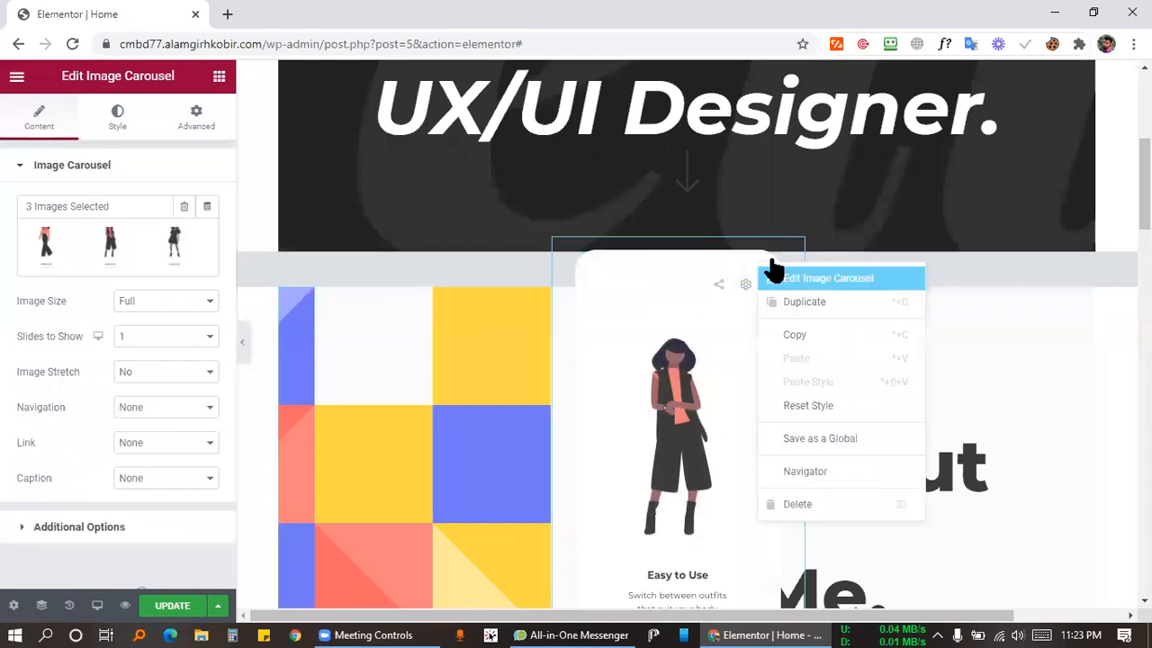
left_click(804, 507)
scroll(815, 306, "down", 2)
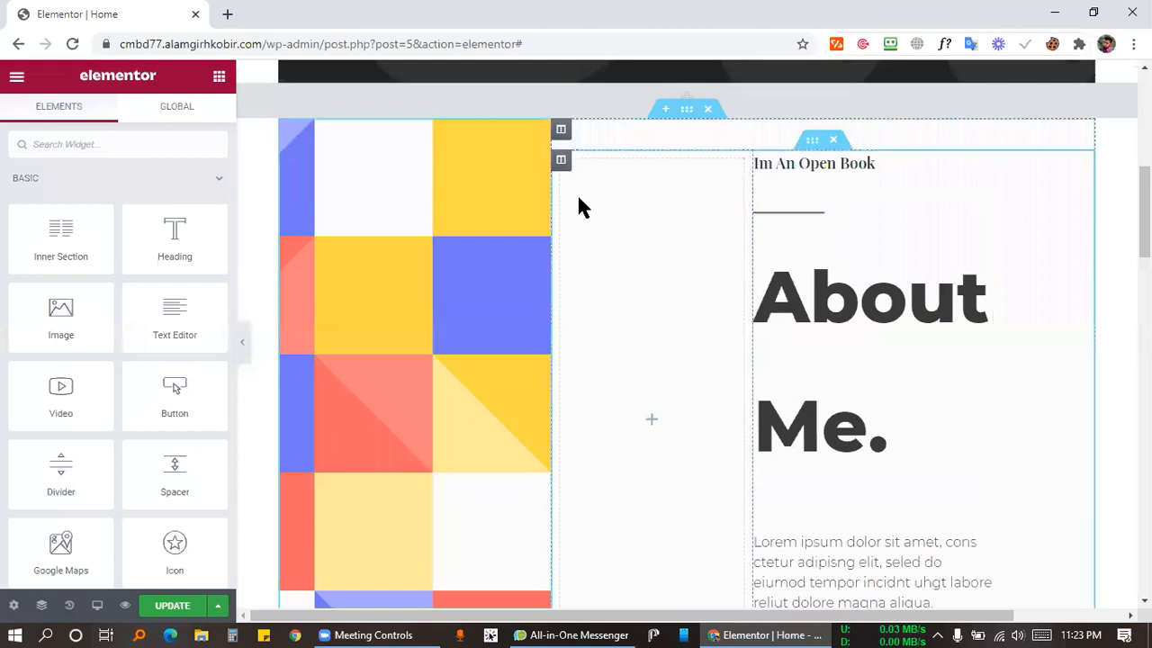
Delete the empty middle column and widen the colour-grid column beside the About Me text.
right_click(564, 162)
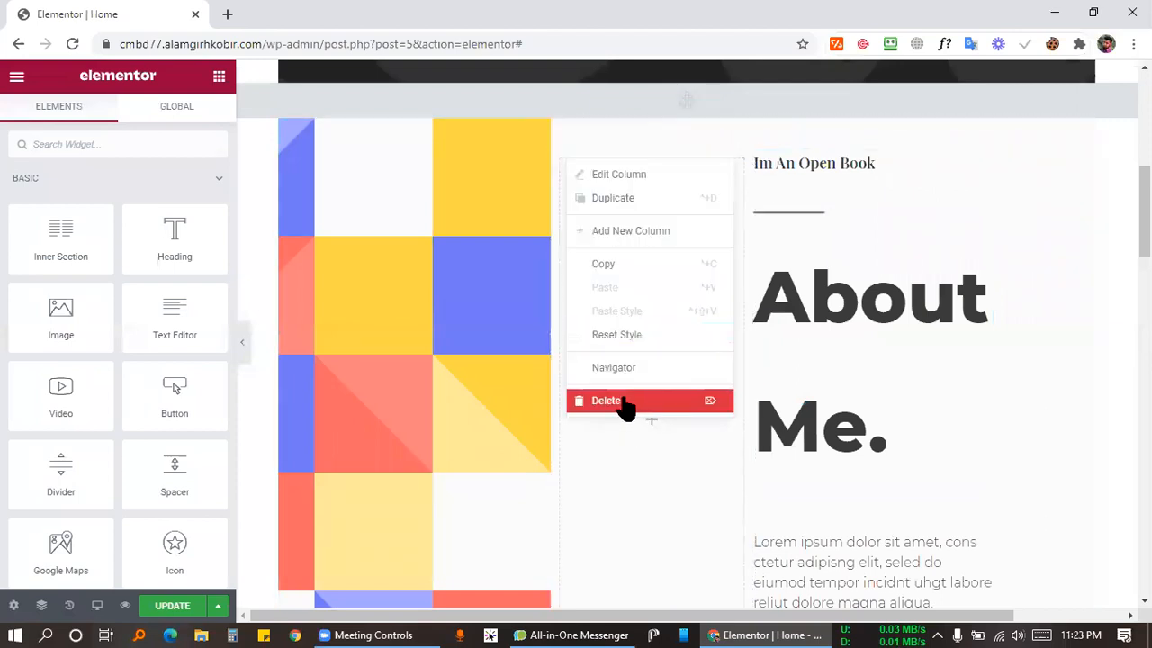
left_click(624, 403)
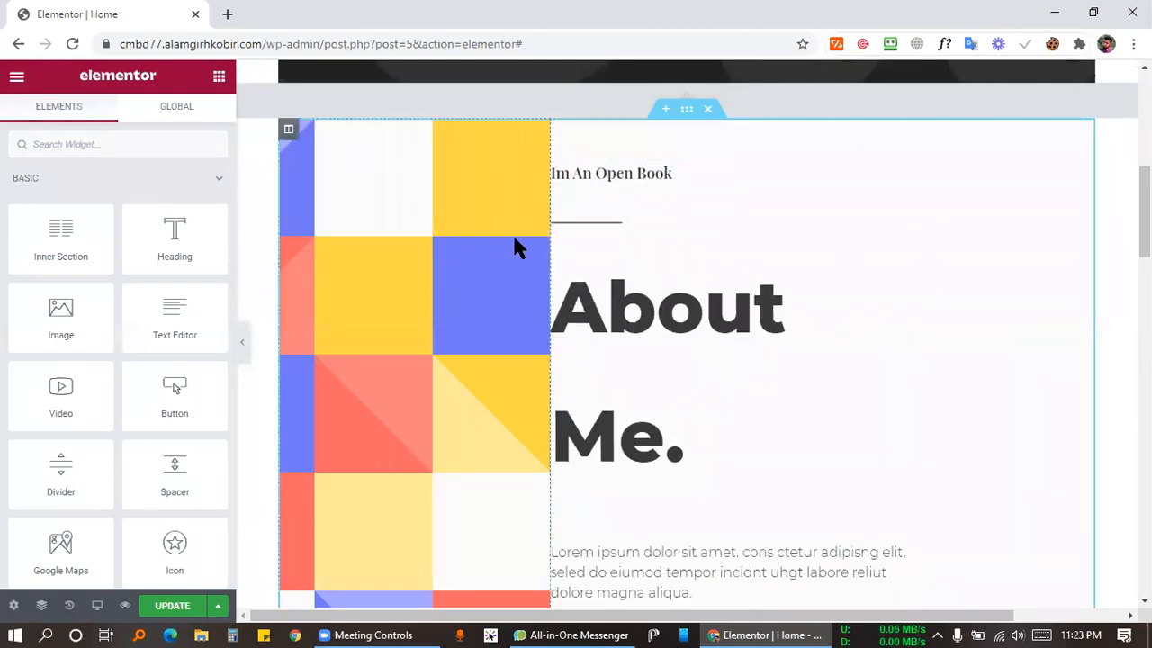
left_click_drag(551, 209, 685, 247)
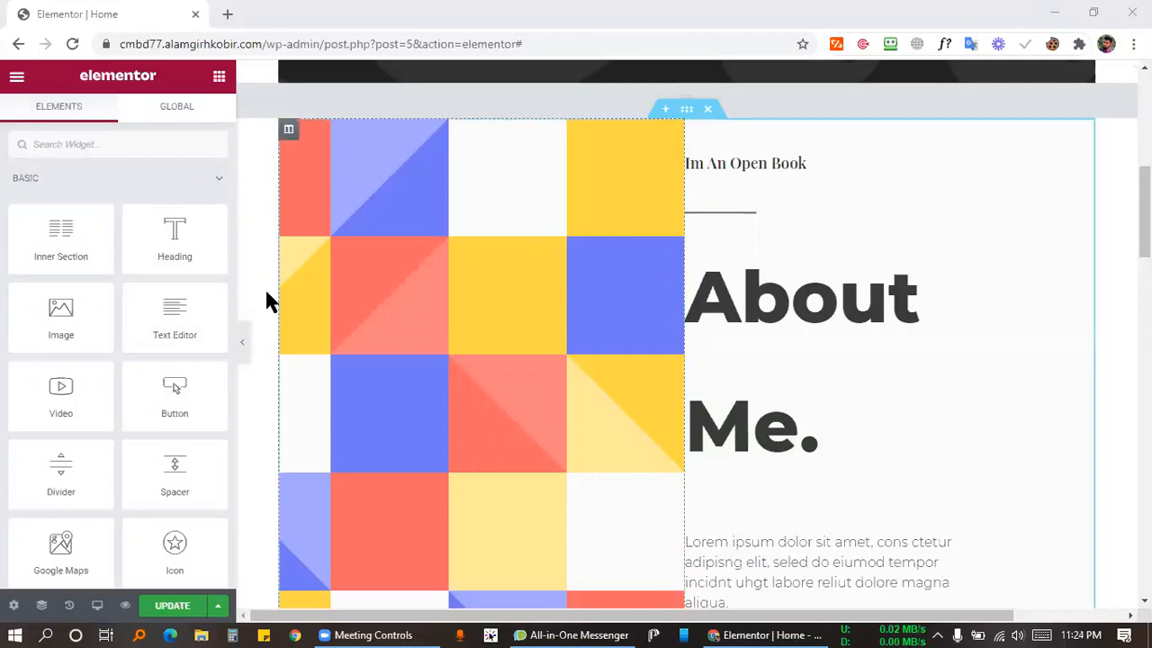
Open the colour-grid column's background style settings, removing then restoring its current image.
left_click(289, 132)
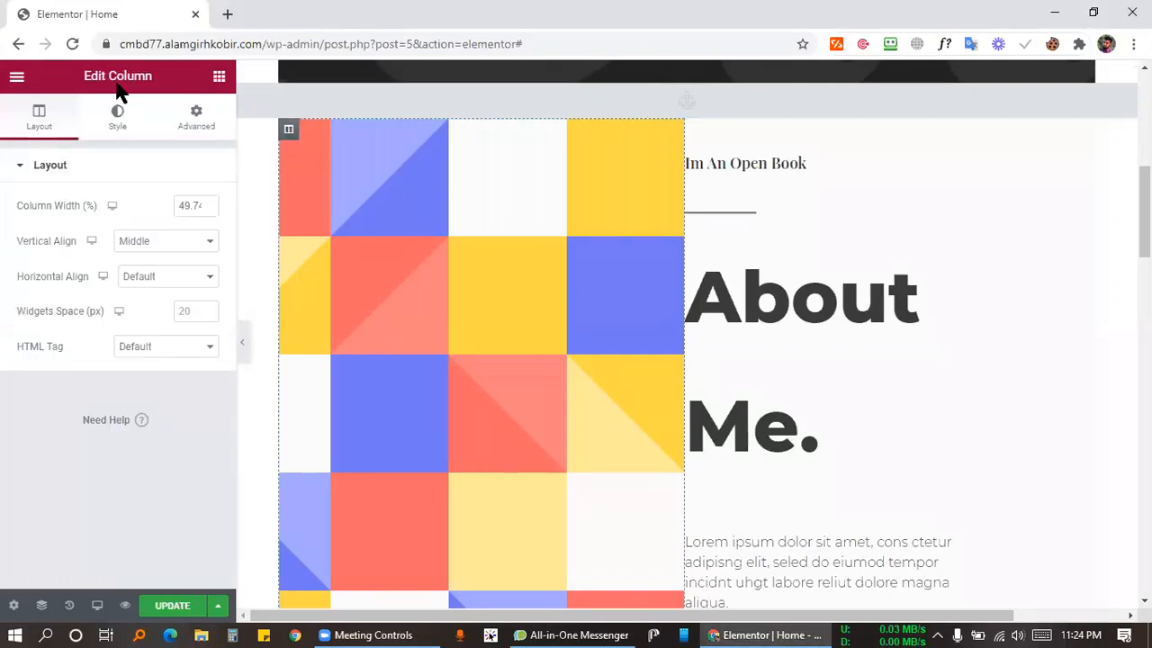
left_click(121, 120)
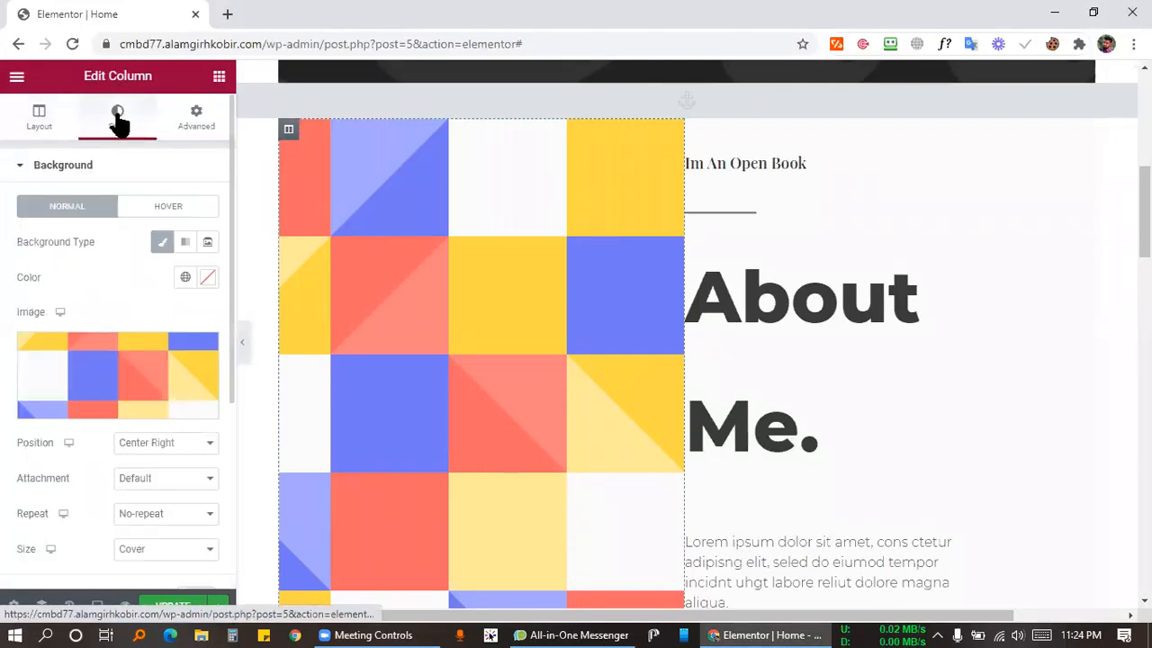
mouse_move(144, 365)
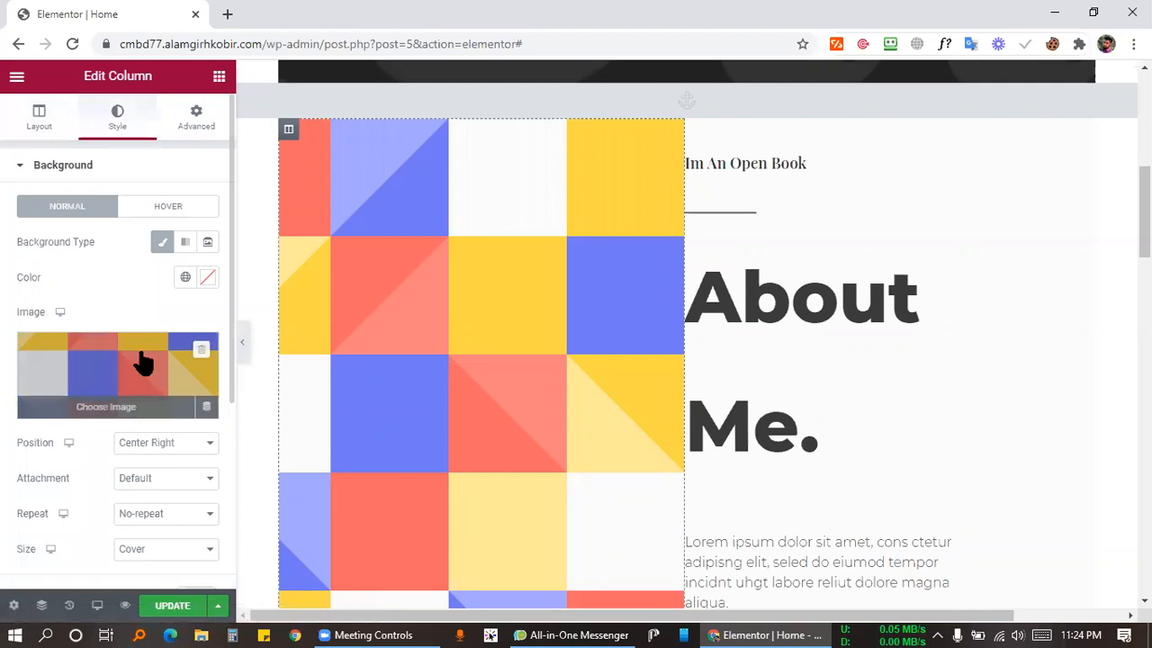
left_click(202, 353)
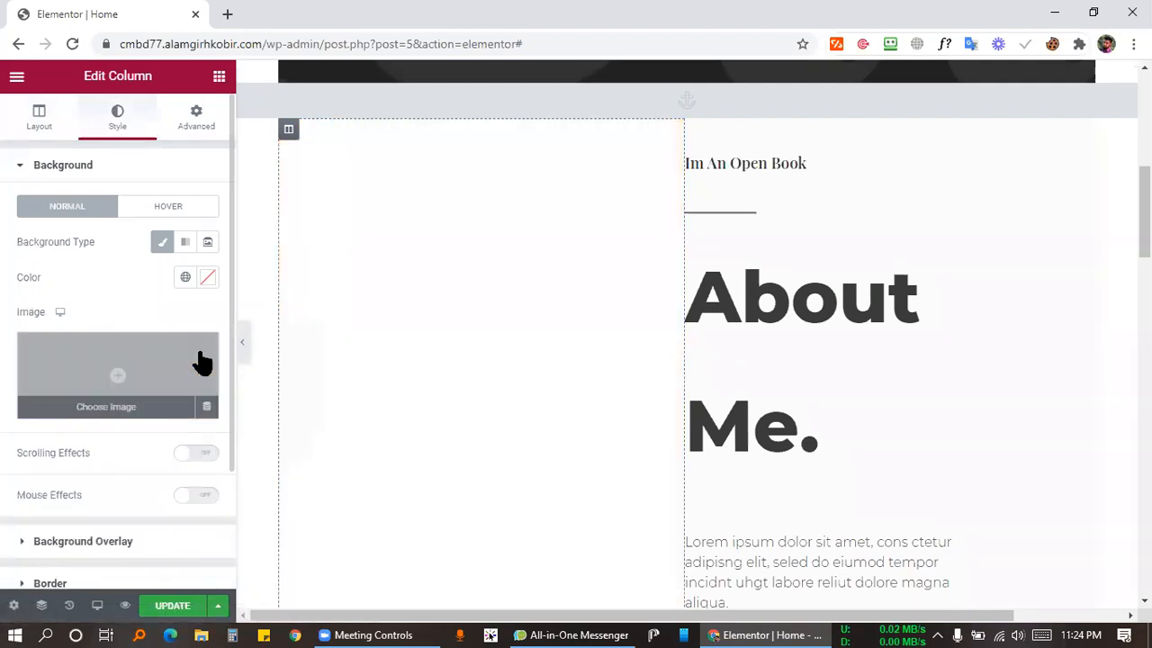
key("ctrl+z")
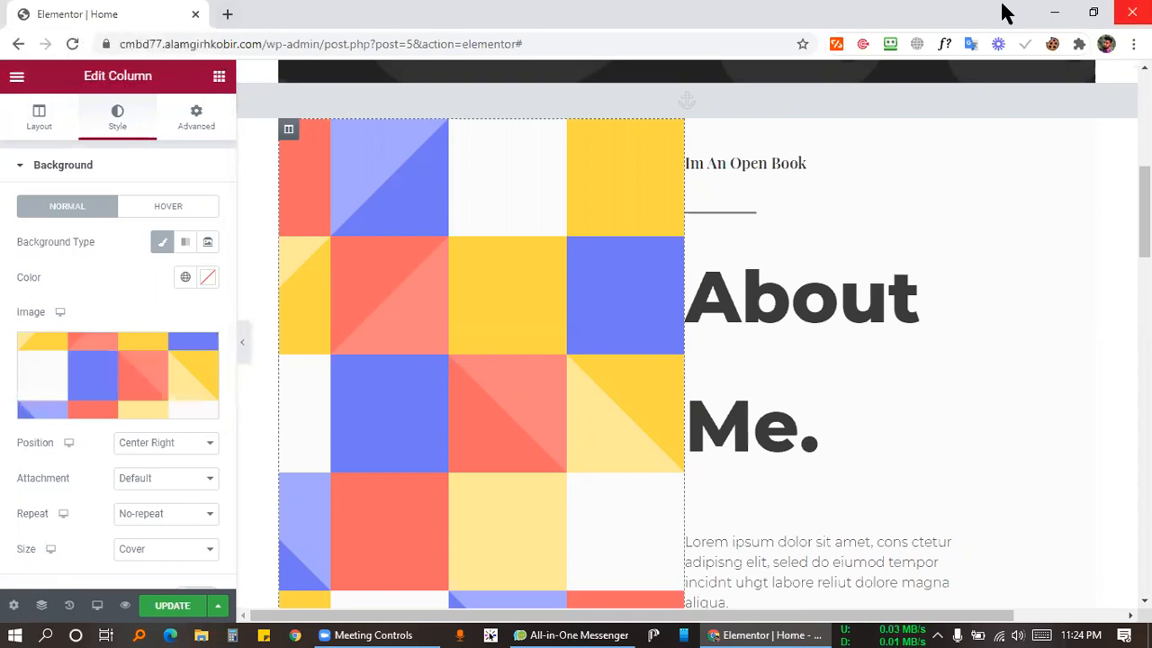
Upload the first photo from Desktop\Photos and insert it as the column background.
left_click(112, 342)
left_click(560, 378)
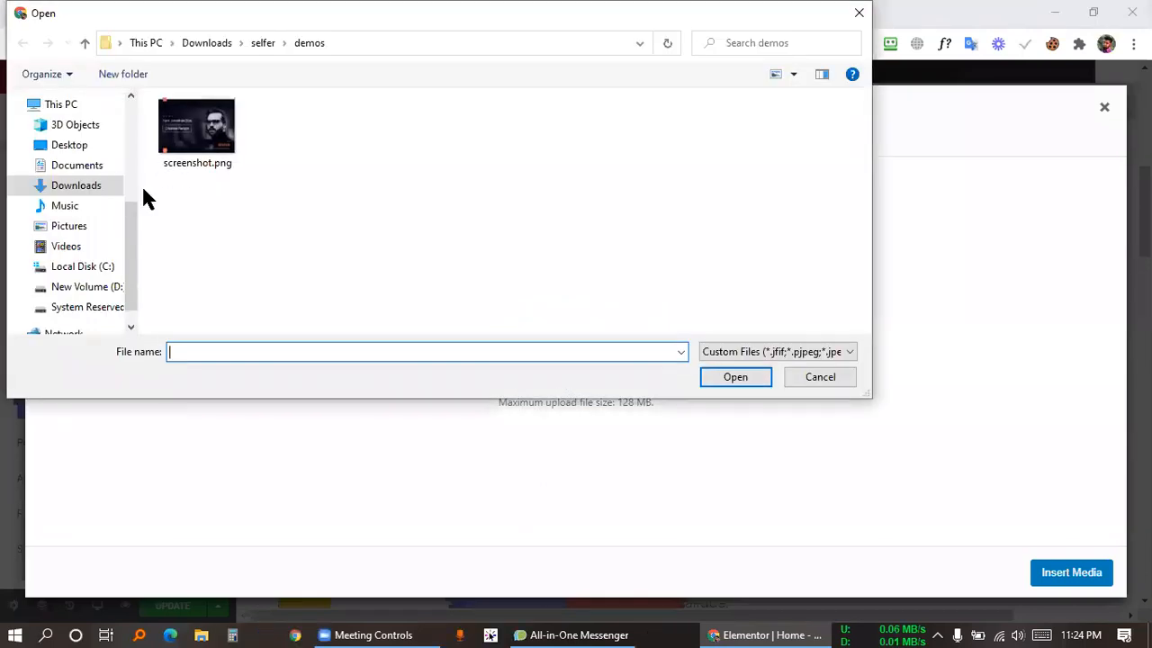
left_click(63, 147)
scroll(531, 220, "down", 3)
scroll(730, 216, "up", 4)
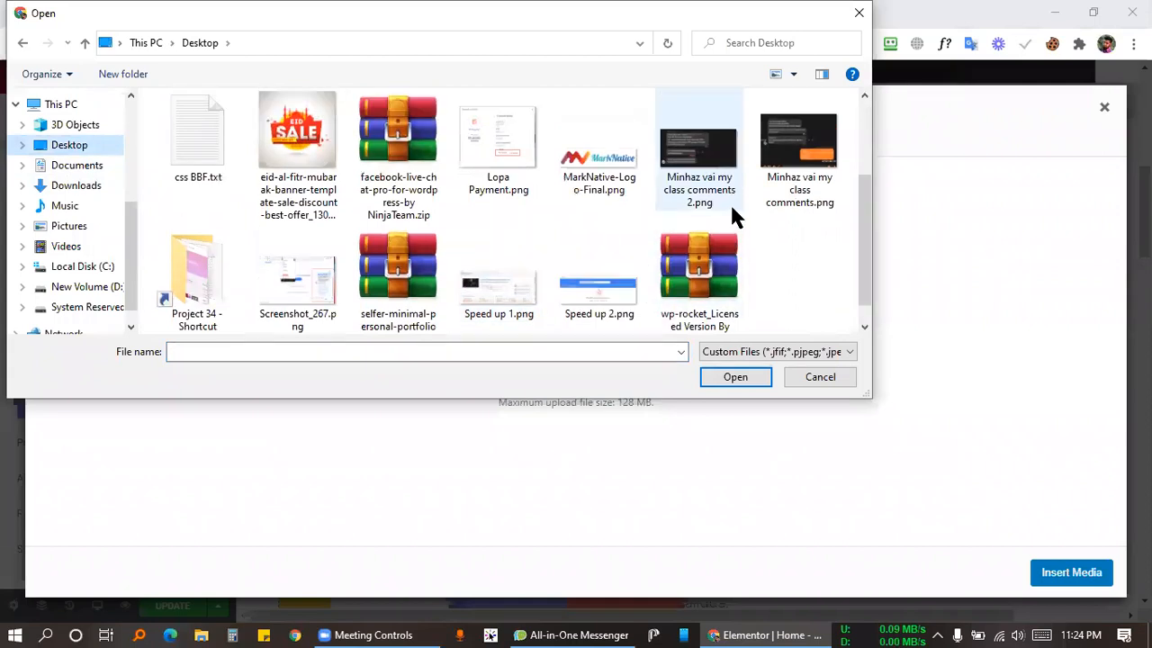
double_click(504, 144)
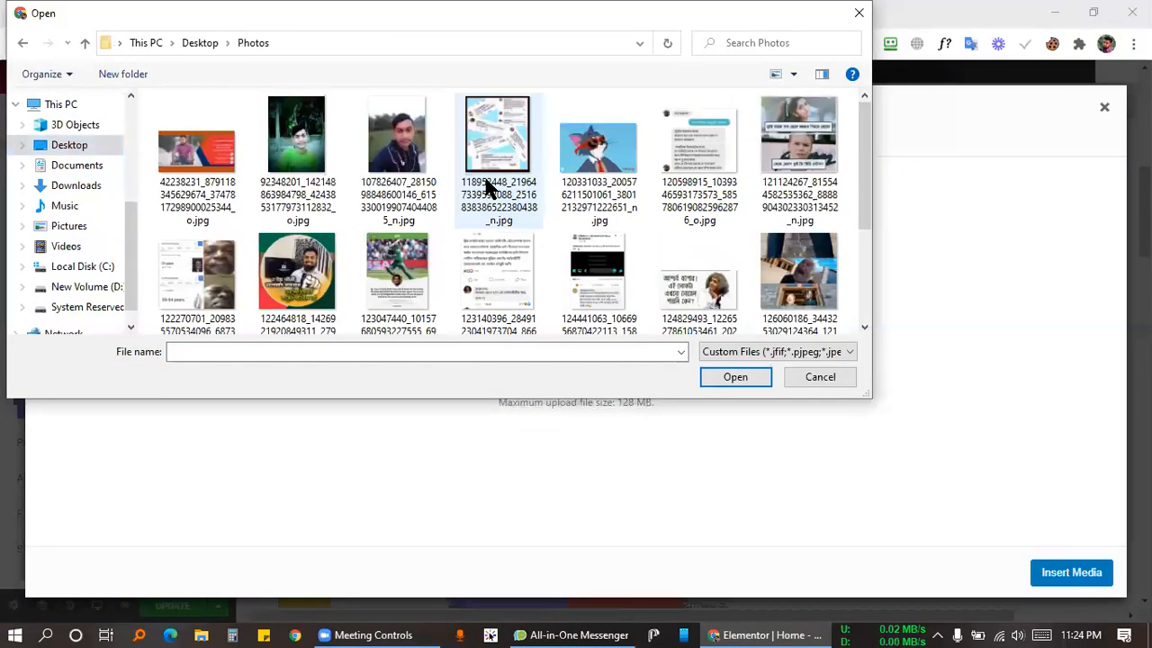
scroll(340, 171, "down", 1)
scroll(338, 171, "down", 2)
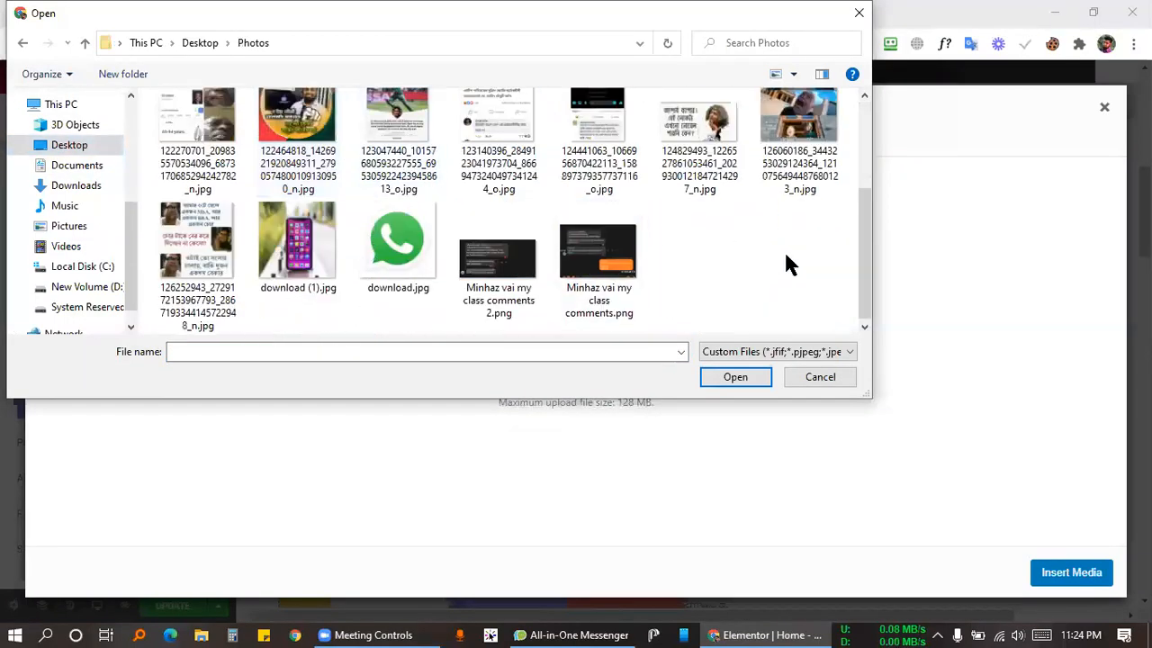
scroll(784, 252, "up", 4)
left_click(196, 153)
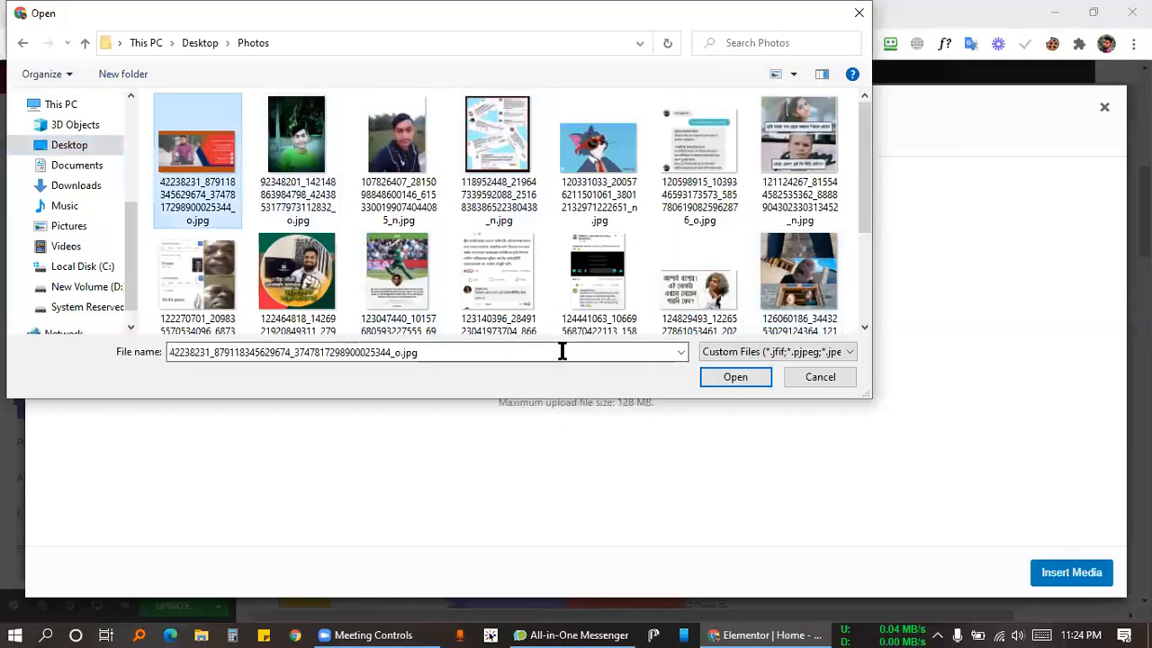
left_click(735, 377)
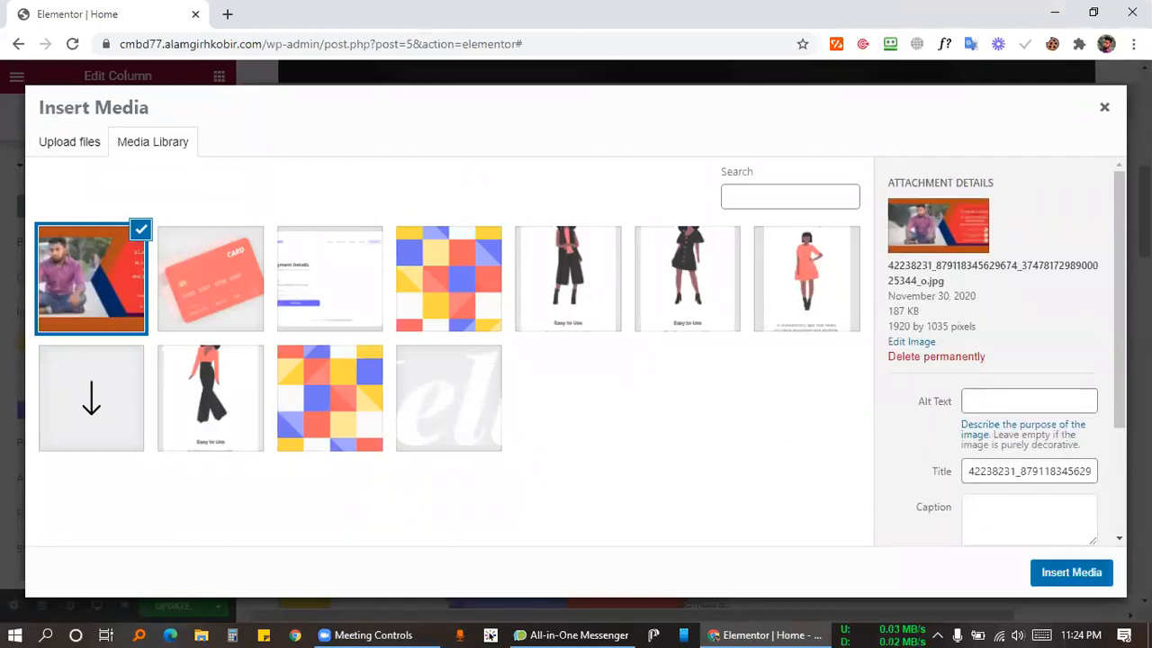
left_click(1071, 573)
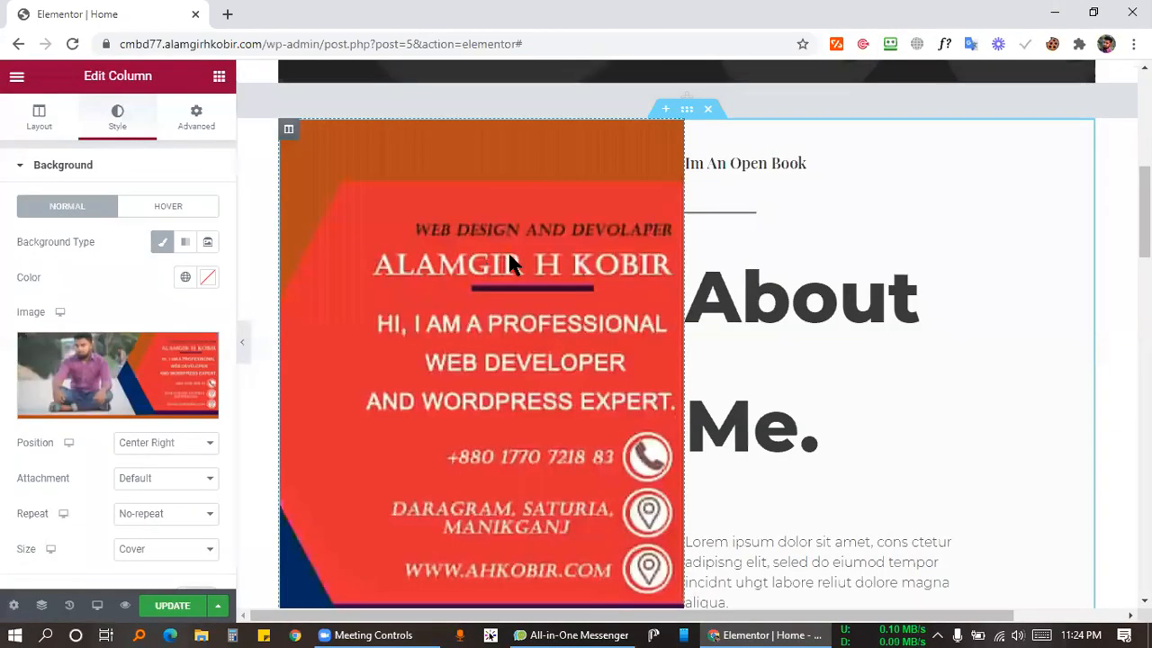
Save the page, then try Center Left and Center Right positions for the column's background photo.
scroll(522, 265, "down", 4)
scroll(522, 265, "up", 4)
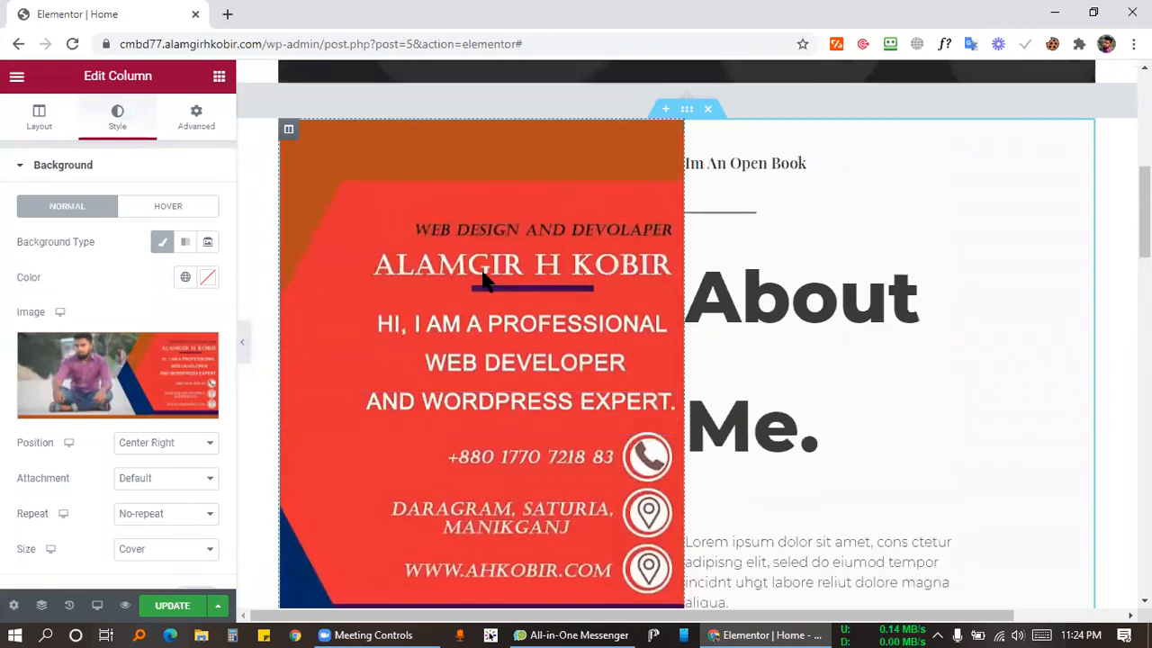
scroll(513, 378, "down", 2)
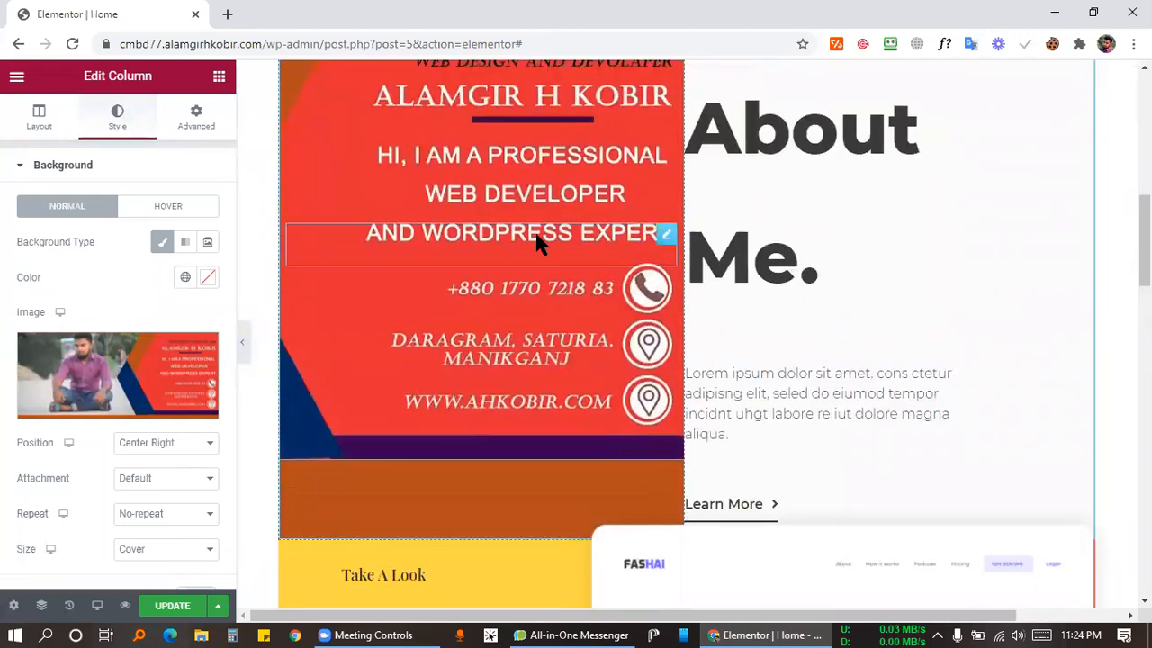
left_click(171, 605)
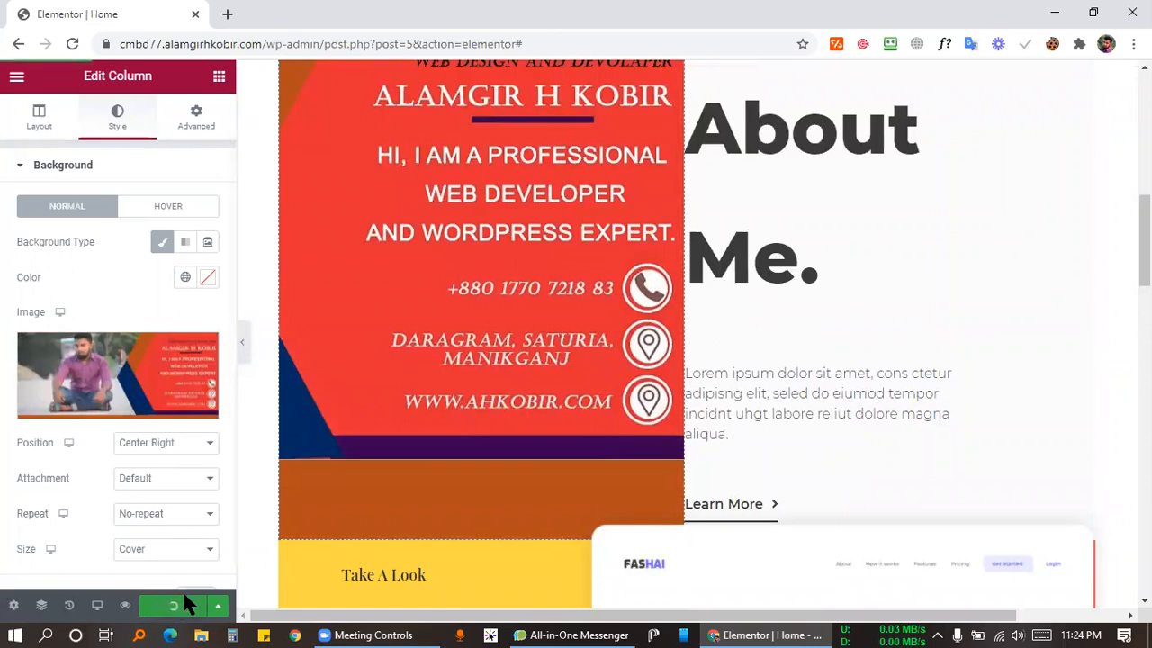
scroll(495, 431, "up", 2)
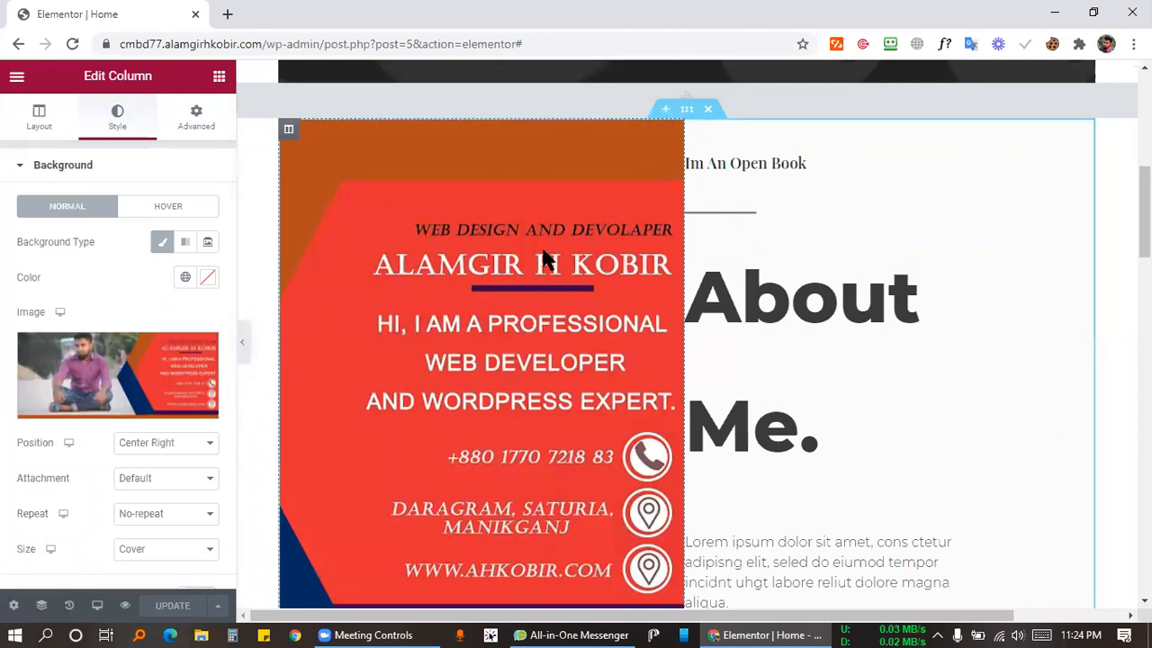
left_click(153, 444)
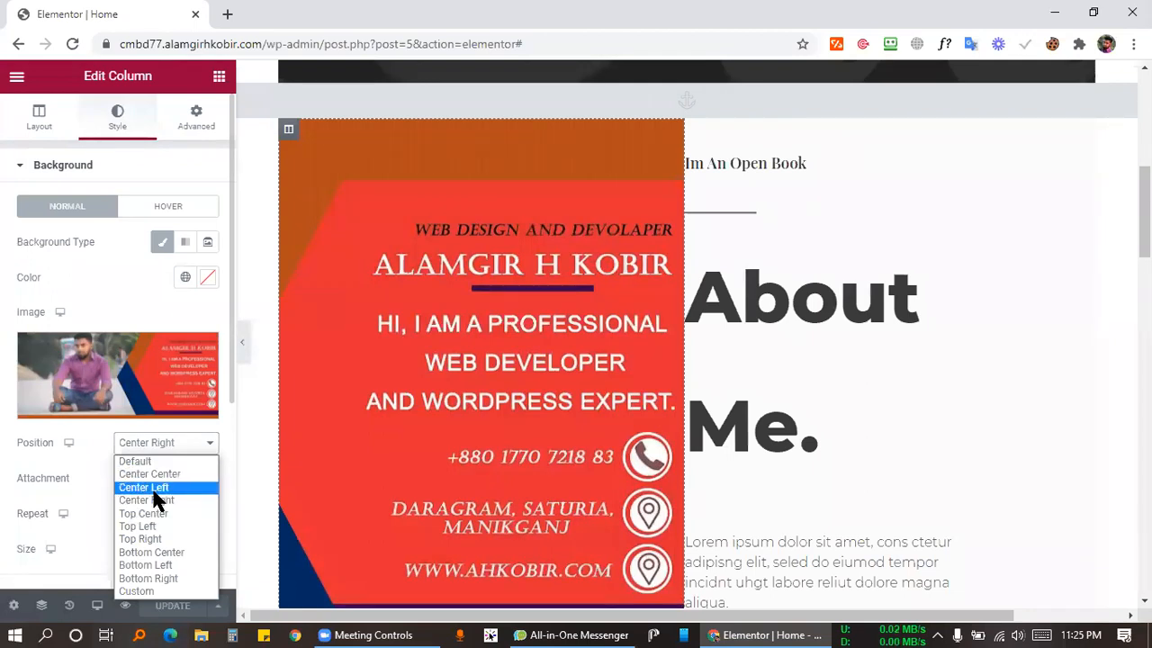
left_click(152, 488)
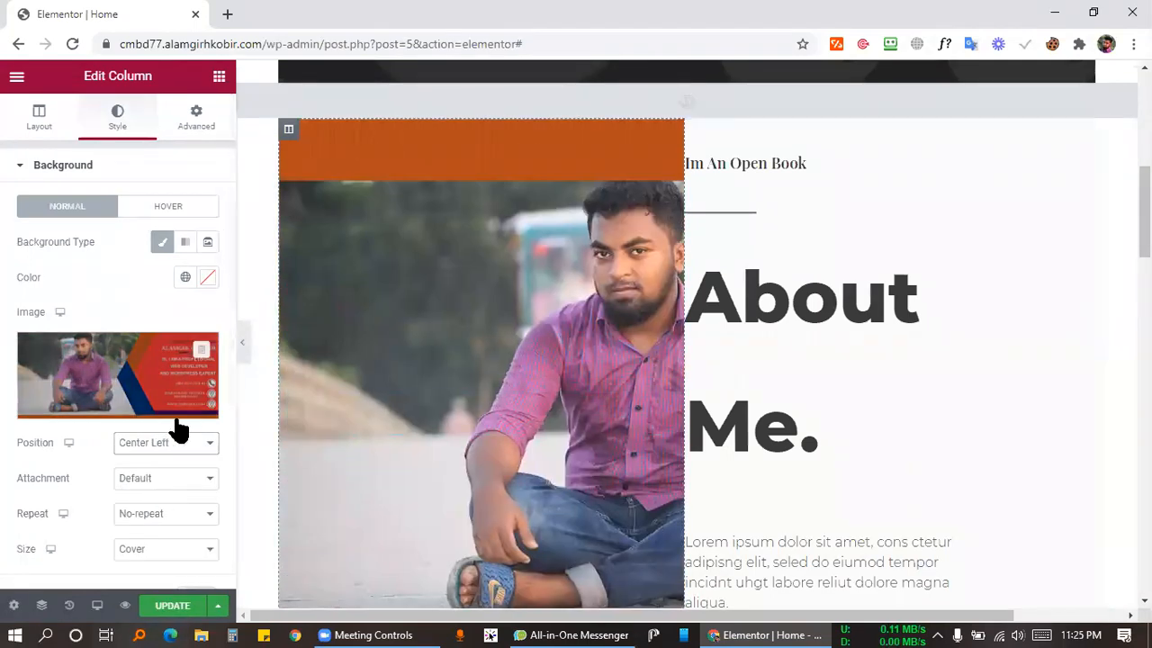
left_click(150, 444)
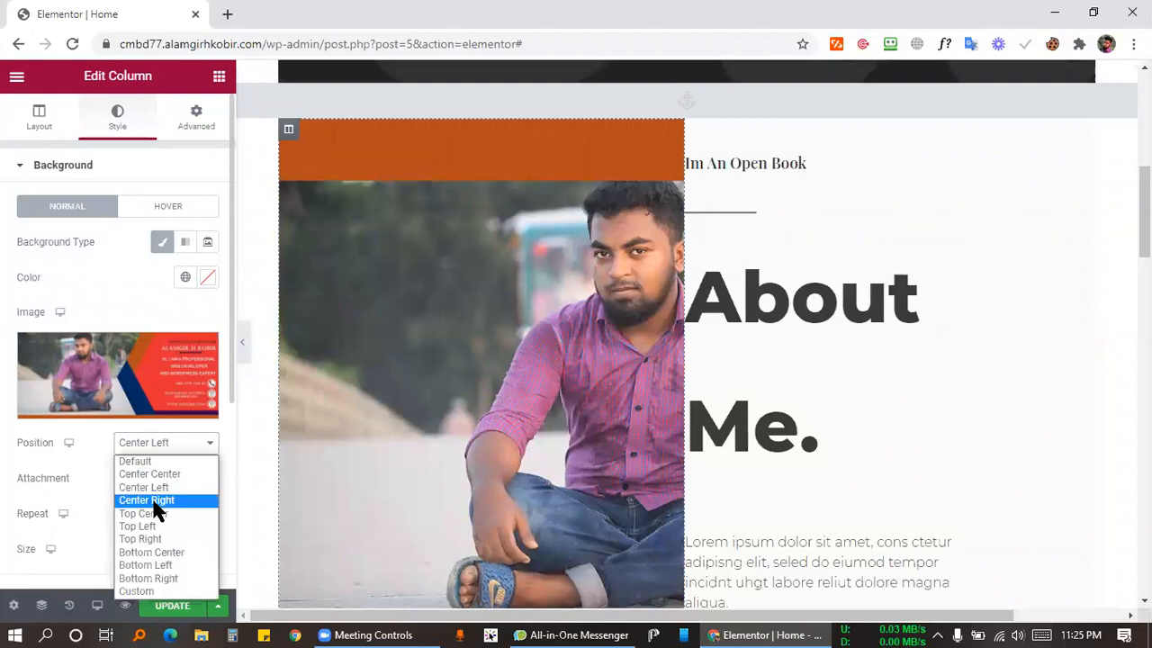
left_click(151, 499)
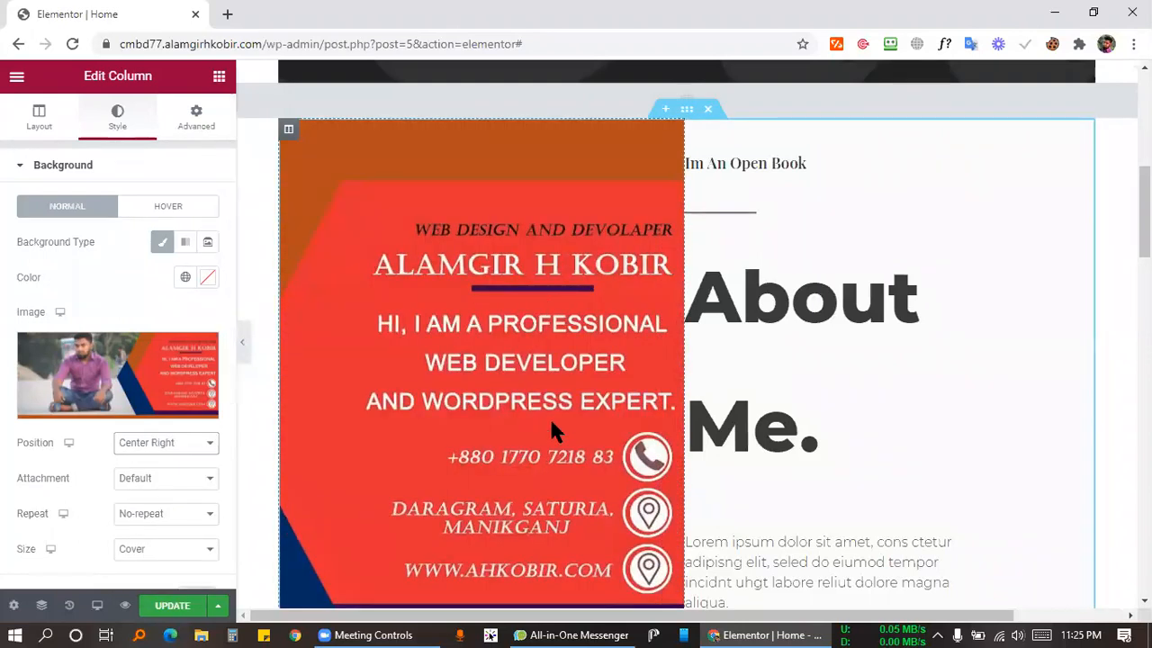
Try Center Left, Top Center and Top Right positions, keeping the attachment at Default.
scroll(552, 432, "down", 2)
scroll(576, 176, "up", 2)
left_click(160, 444)
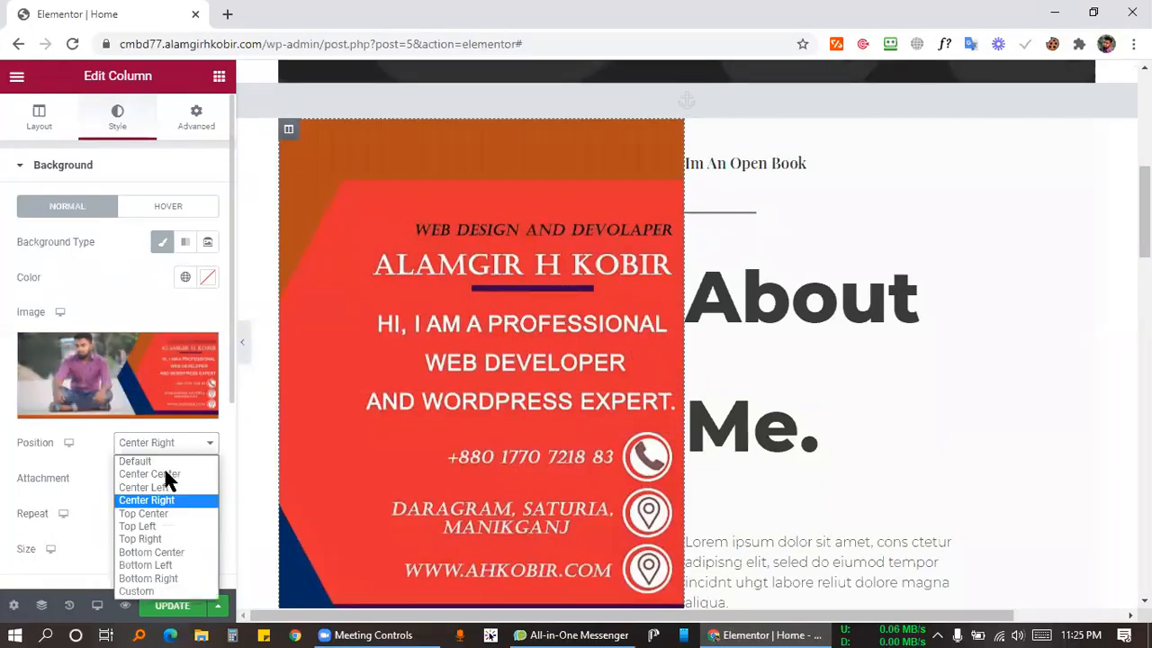
left_click(162, 483)
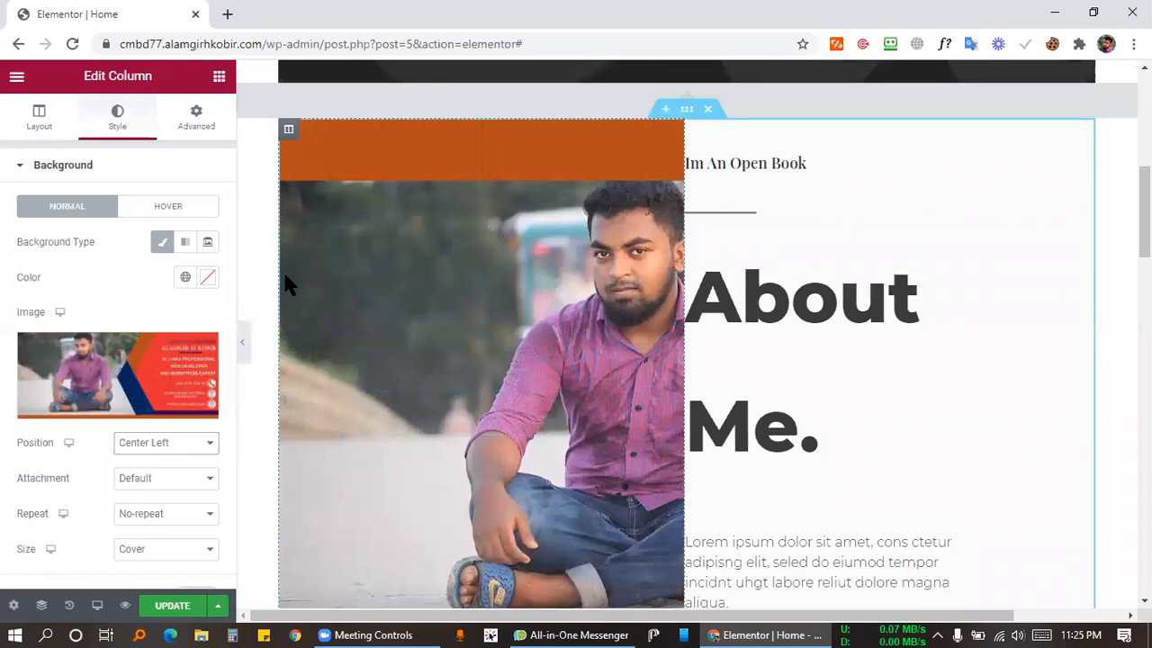
left_click(169, 483)
left_click(162, 482)
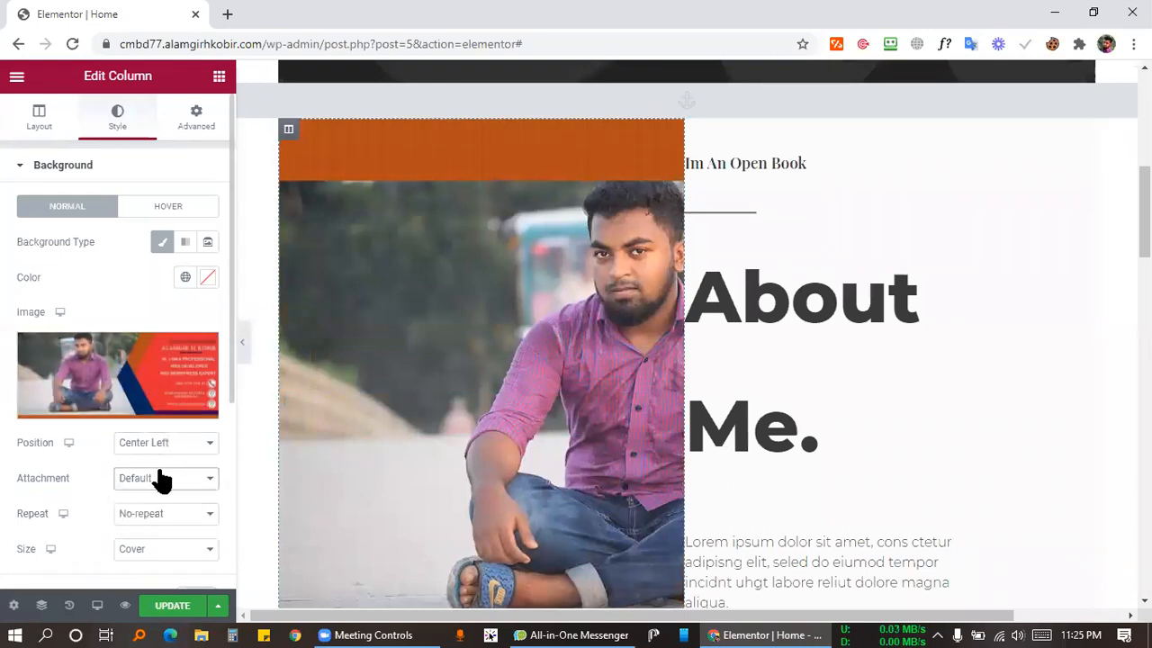
left_click(147, 446)
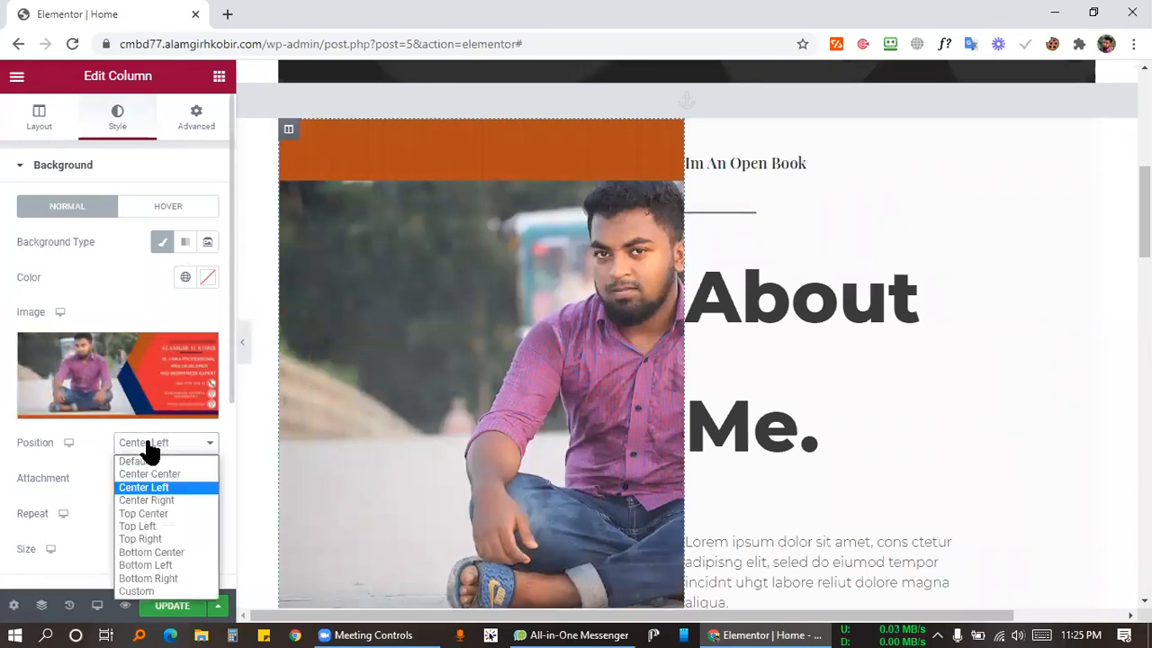
left_click(150, 513)
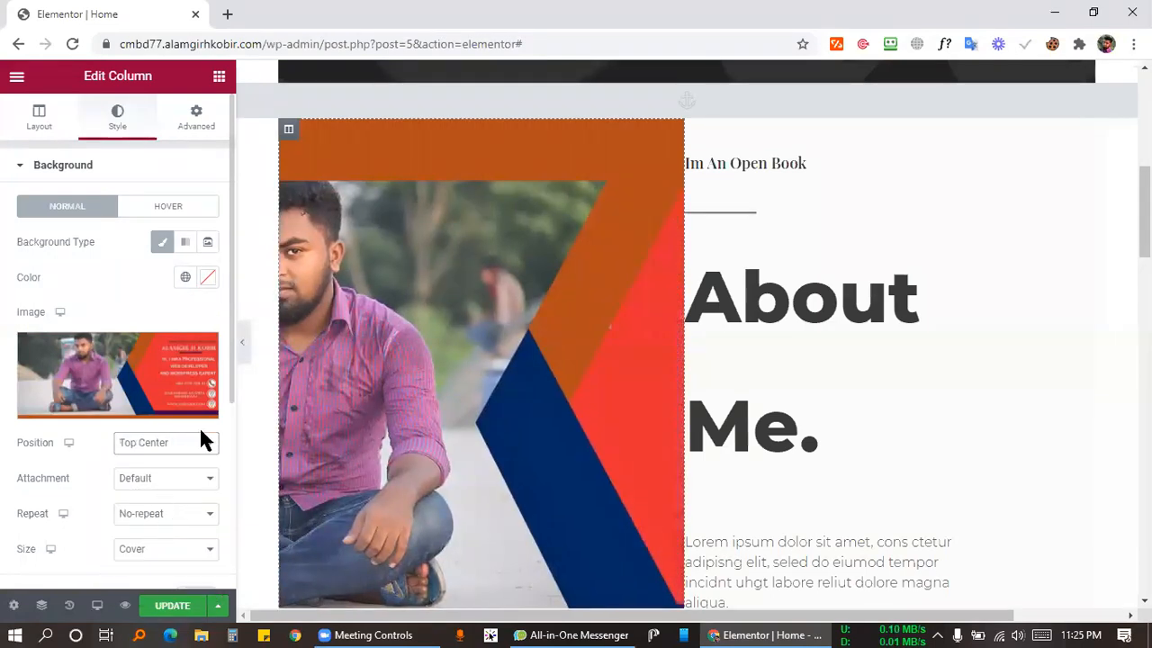
left_click(192, 448)
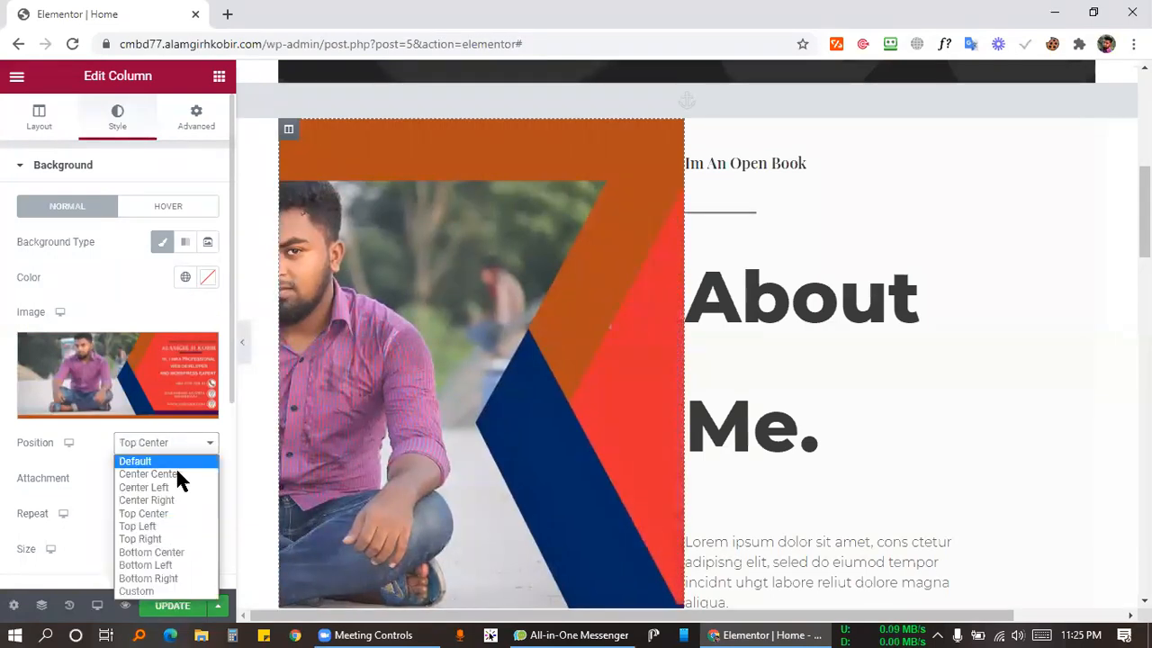
left_click(156, 537)
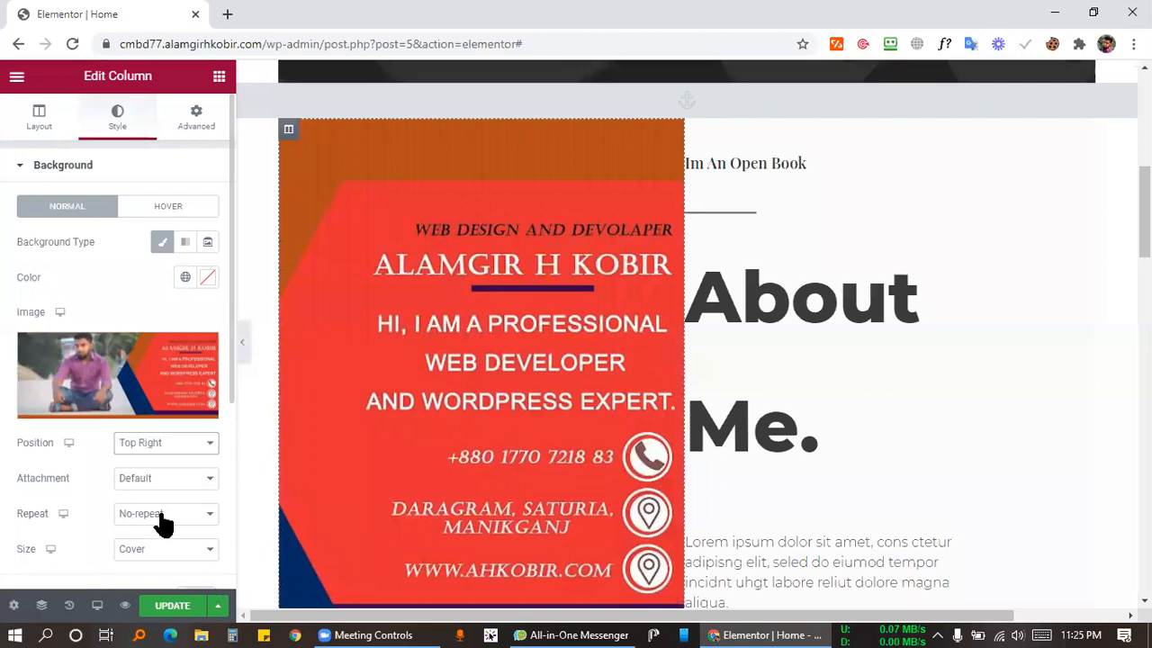
Fix the background position at Top Center and check the Media Library without changing the photo.
left_click(159, 518)
left_click(177, 452)
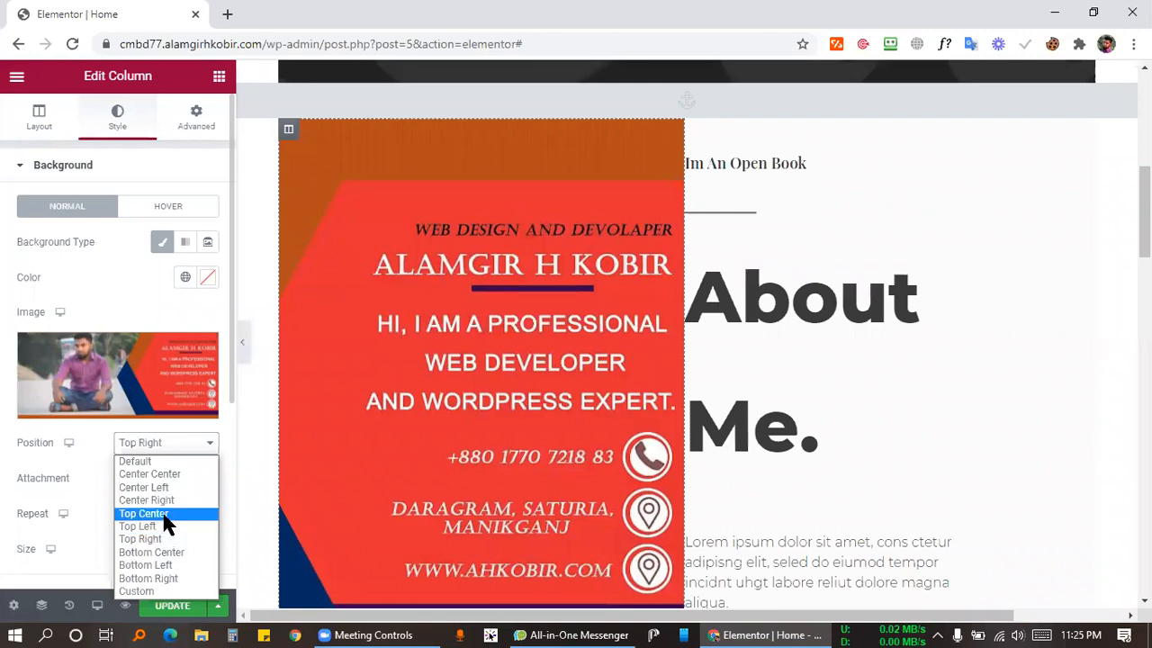
left_click(167, 517)
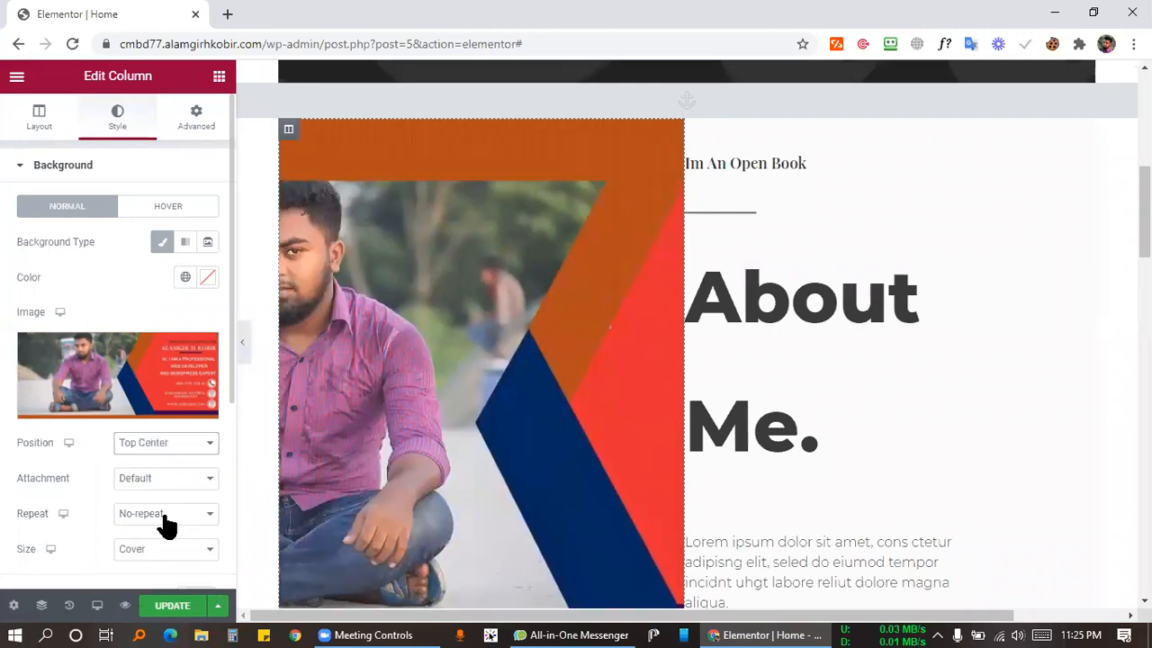
left_click(170, 444)
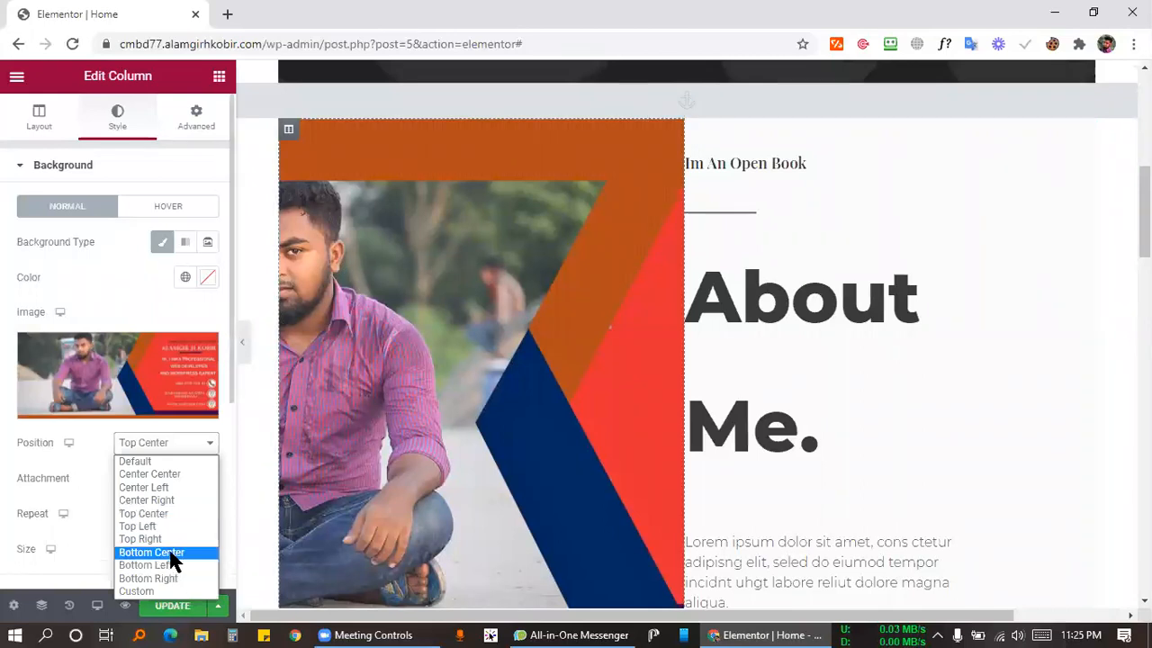
left_click(86, 429)
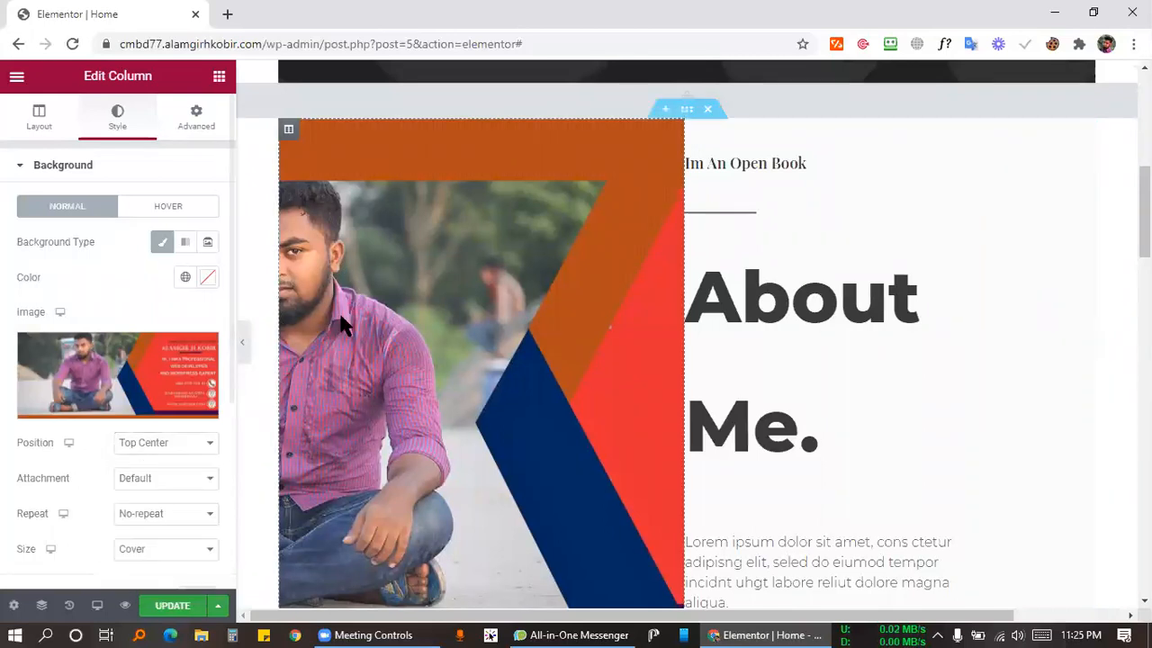
left_click(108, 378)
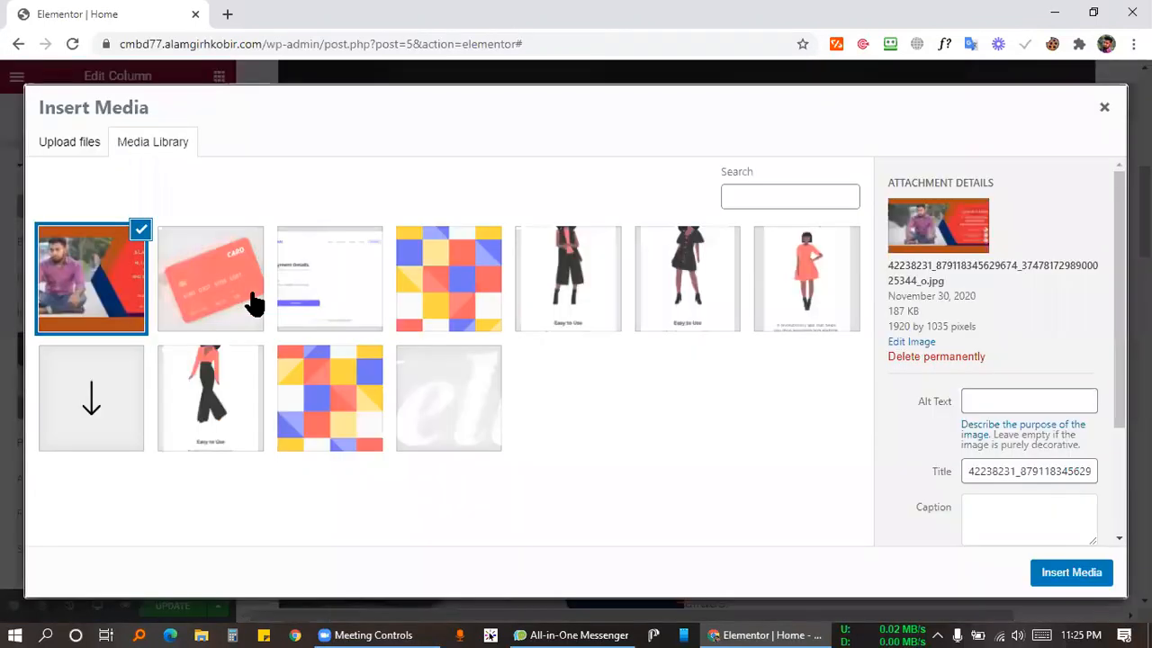
left_click(1105, 109)
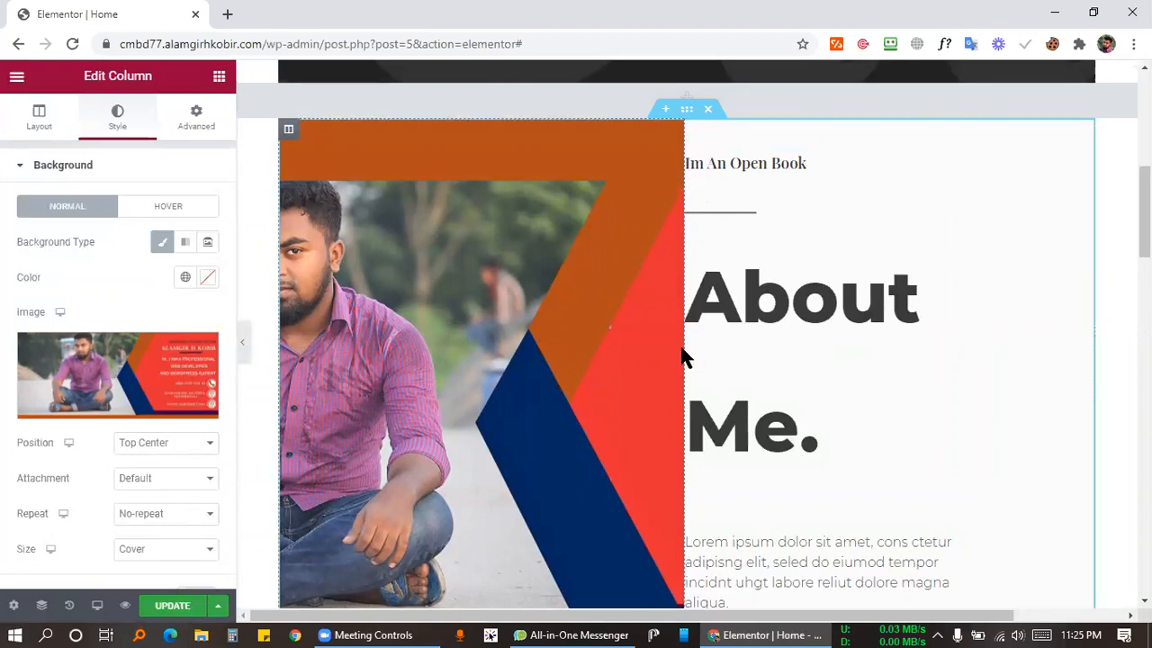
scroll(762, 385, "down", 4)
scroll(761, 371, "up", 2)
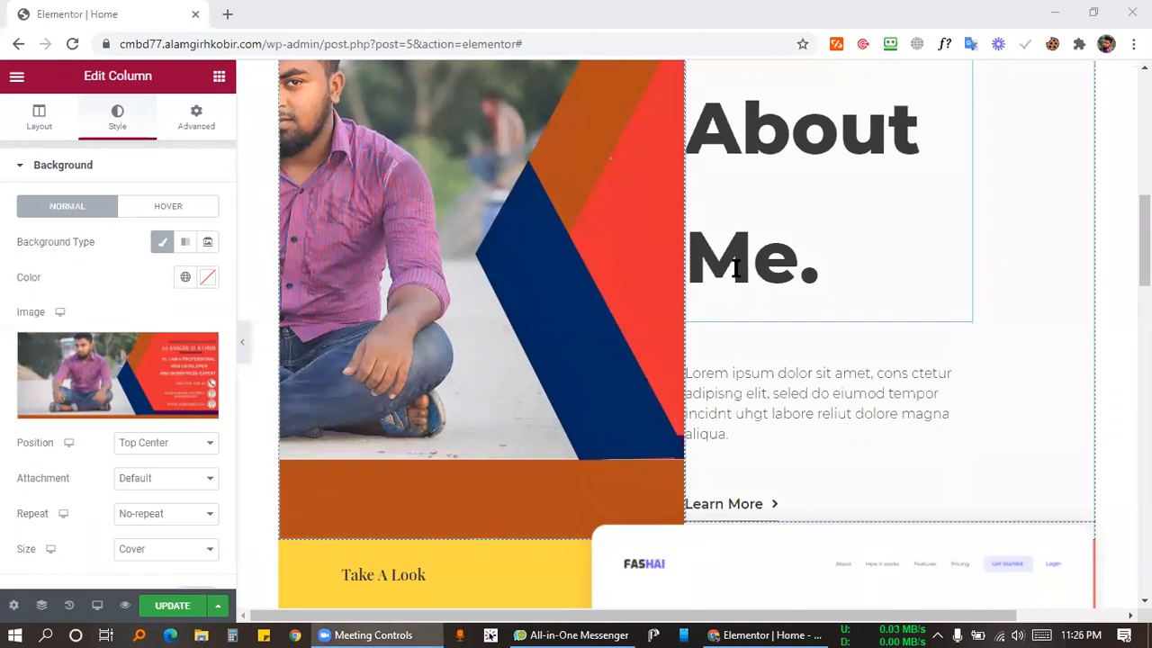
scroll(732, 261, "up", 2)
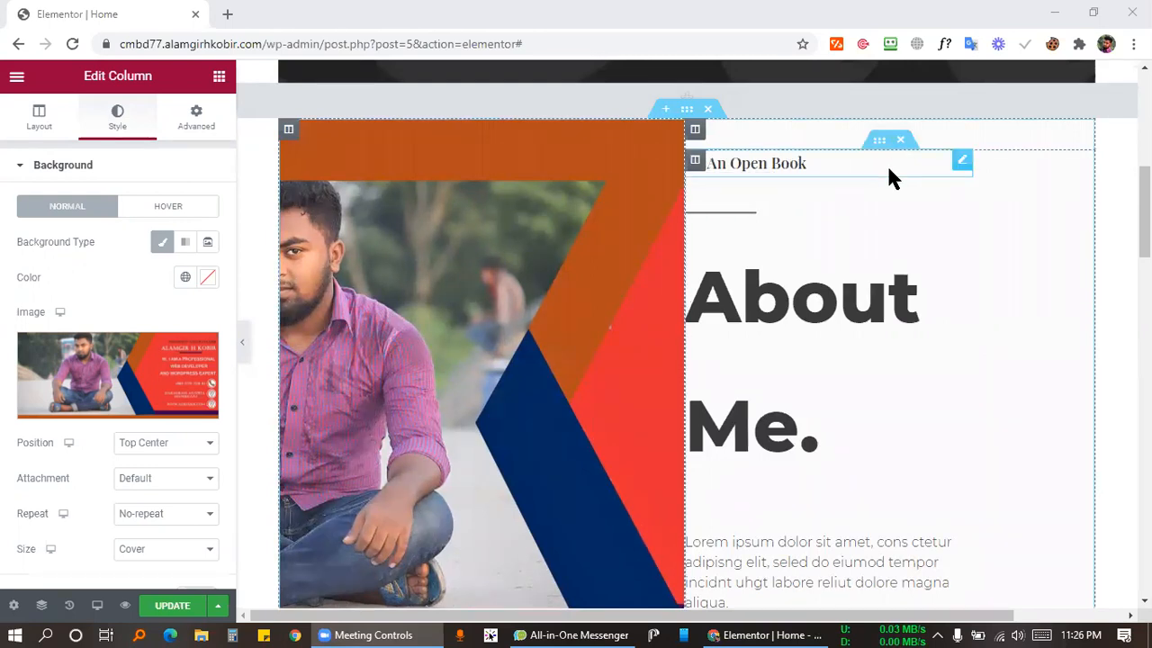
Select the right text column and enter a left padding, trying 30 and then 10.
left_click(697, 161)
left_click(696, 162)
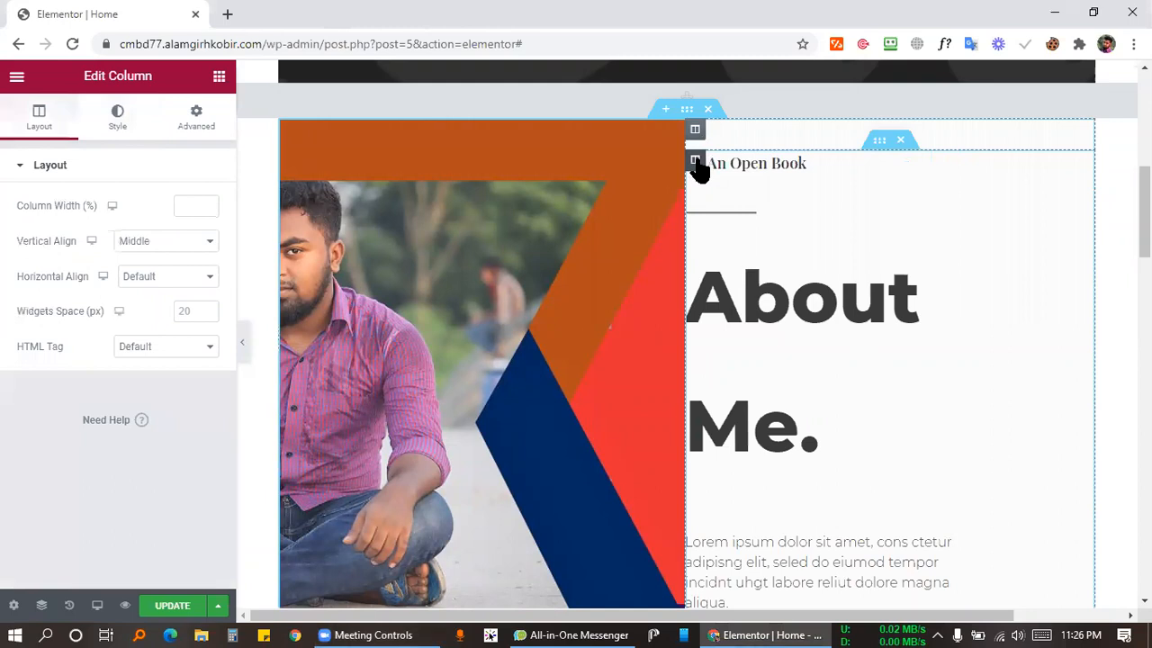
left_click(193, 133)
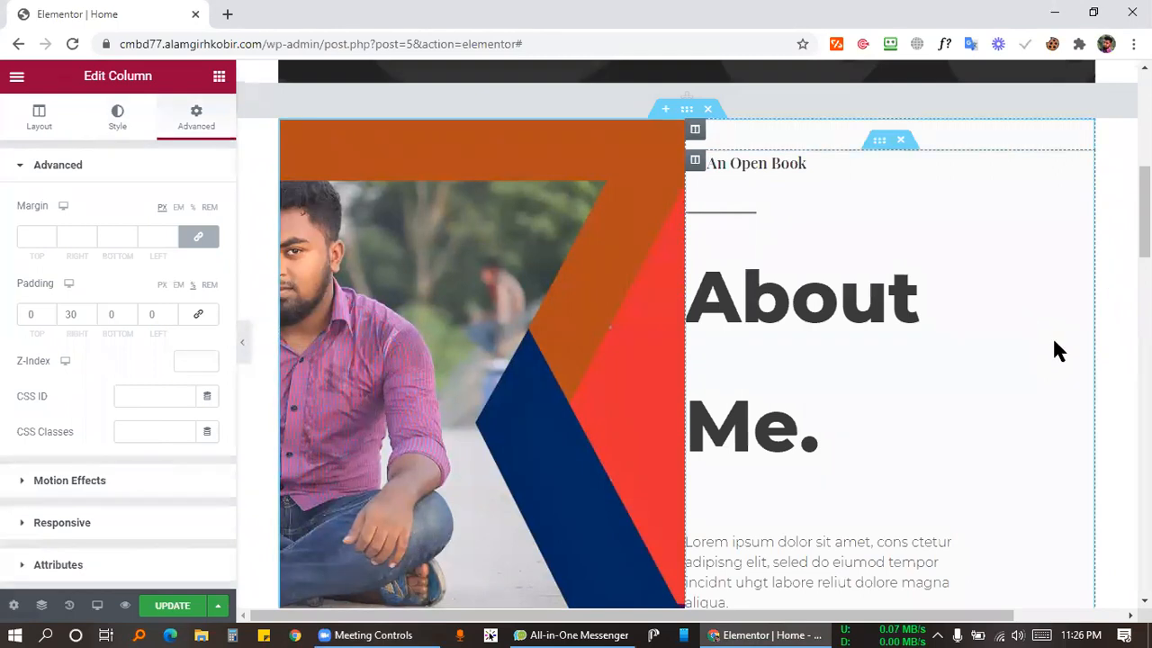
scroll(1040, 396, "down", 4)
scroll(1039, 396, "up", 4)
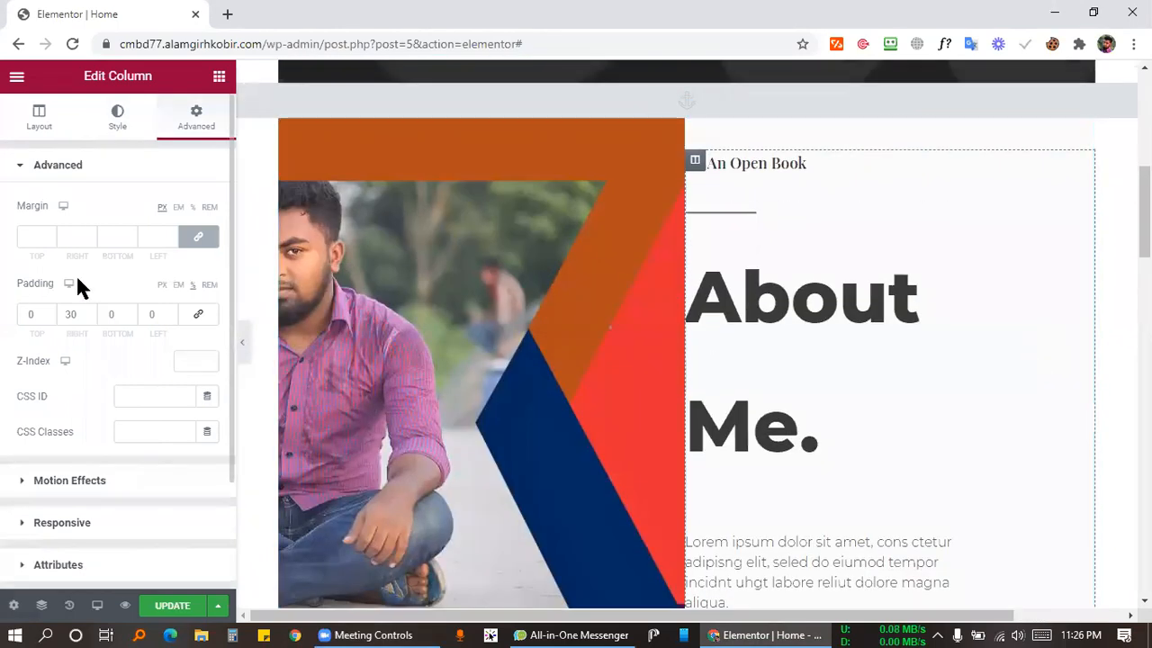
left_click(71, 312)
left_click(165, 315)
type("30")
left_click(154, 344)
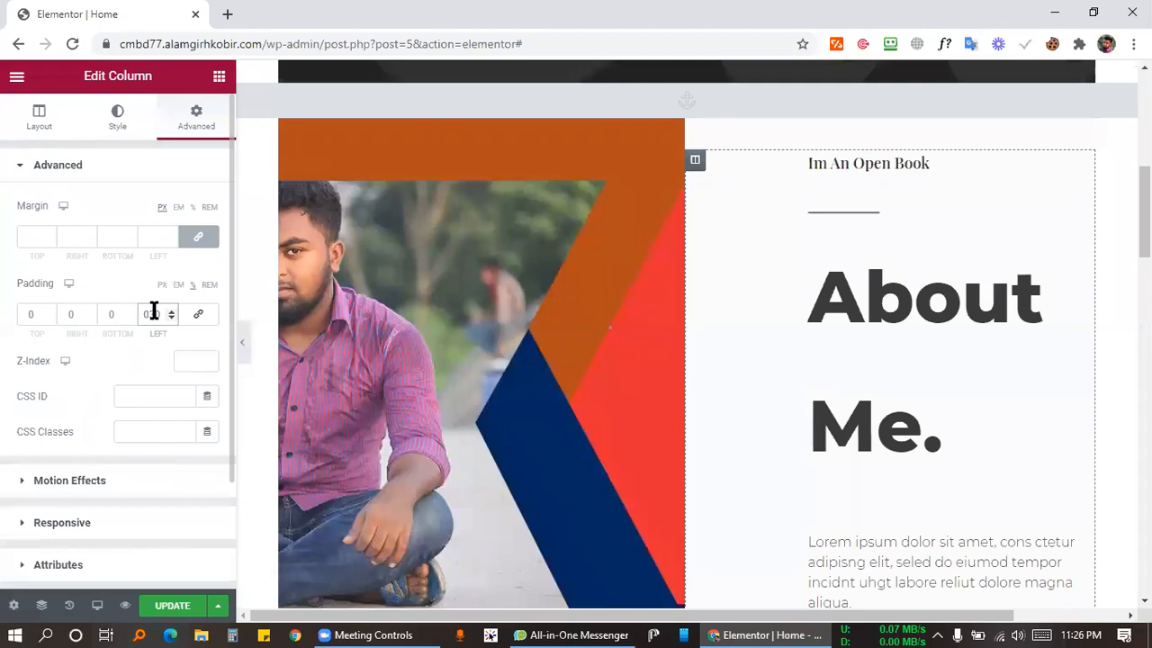
type("10")
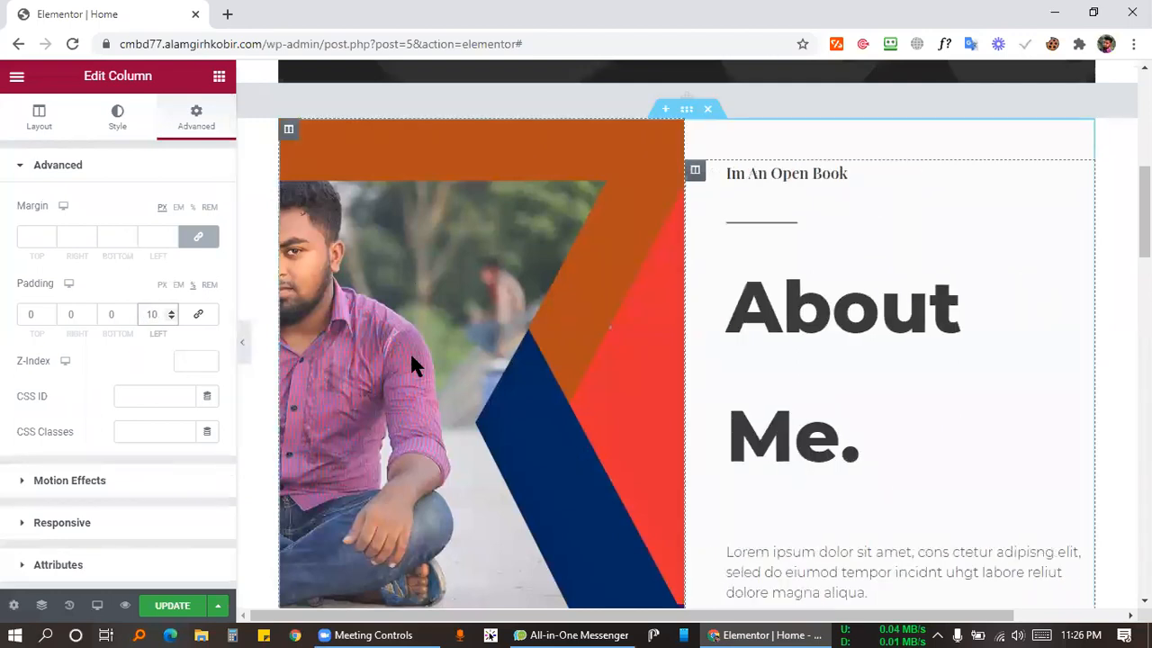
scroll(846, 291, "down", 2)
scroll(720, 306, "up", 2)
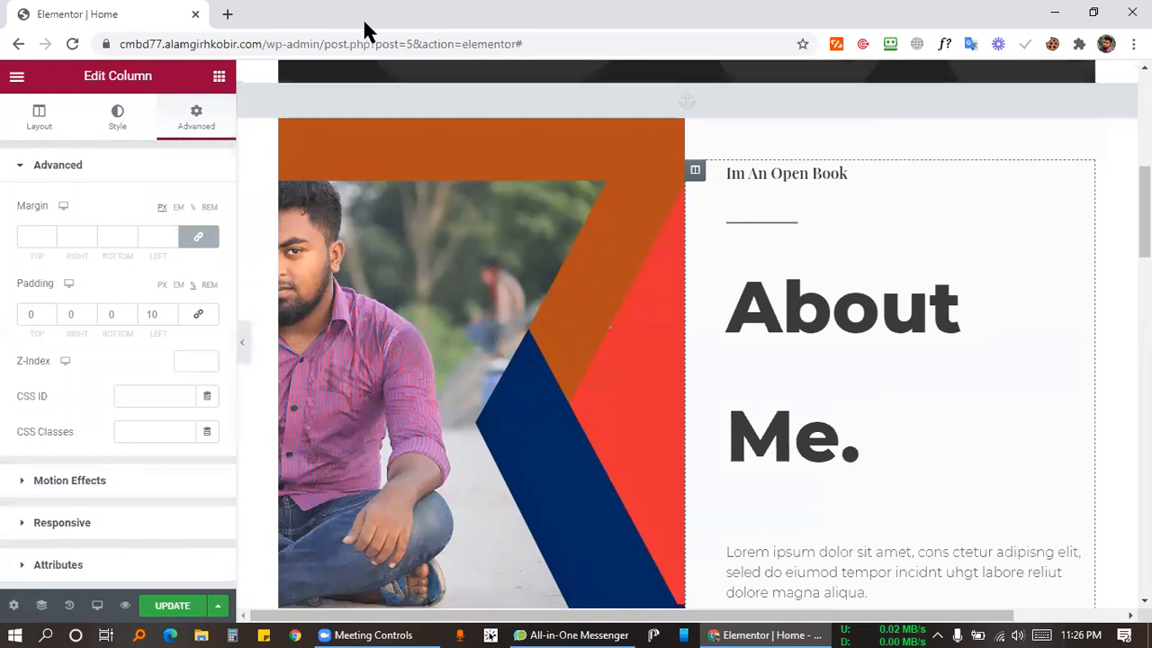
Switch the padding unit to PX and set the column's left padding to 10.
left_click(162, 285)
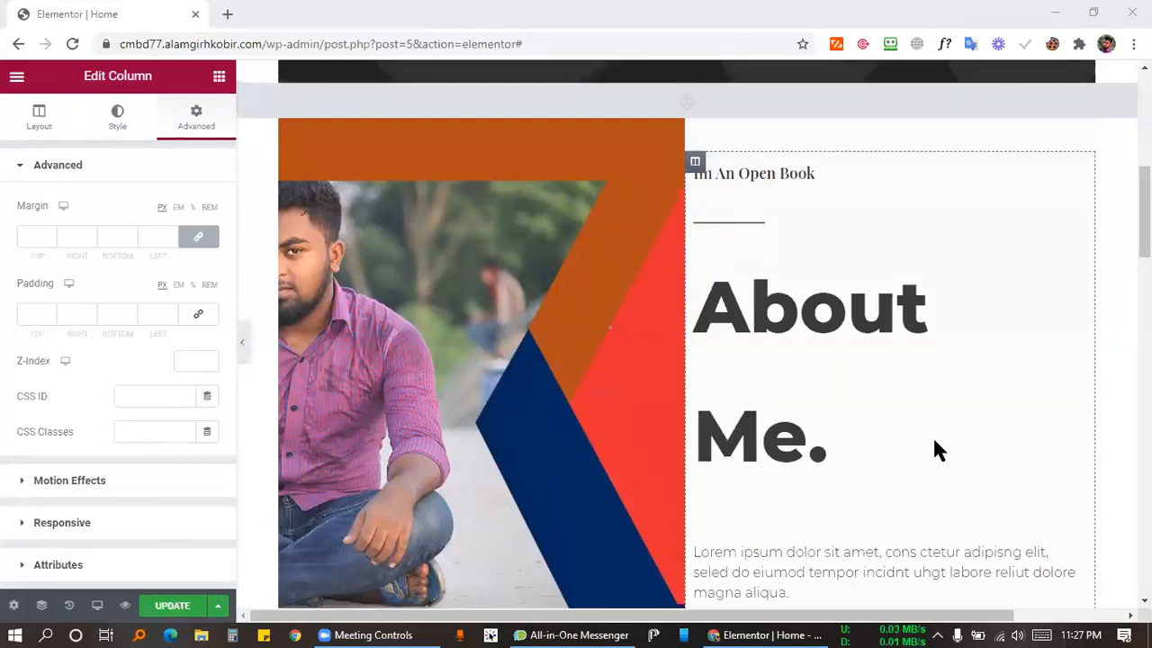
left_click(694, 166)
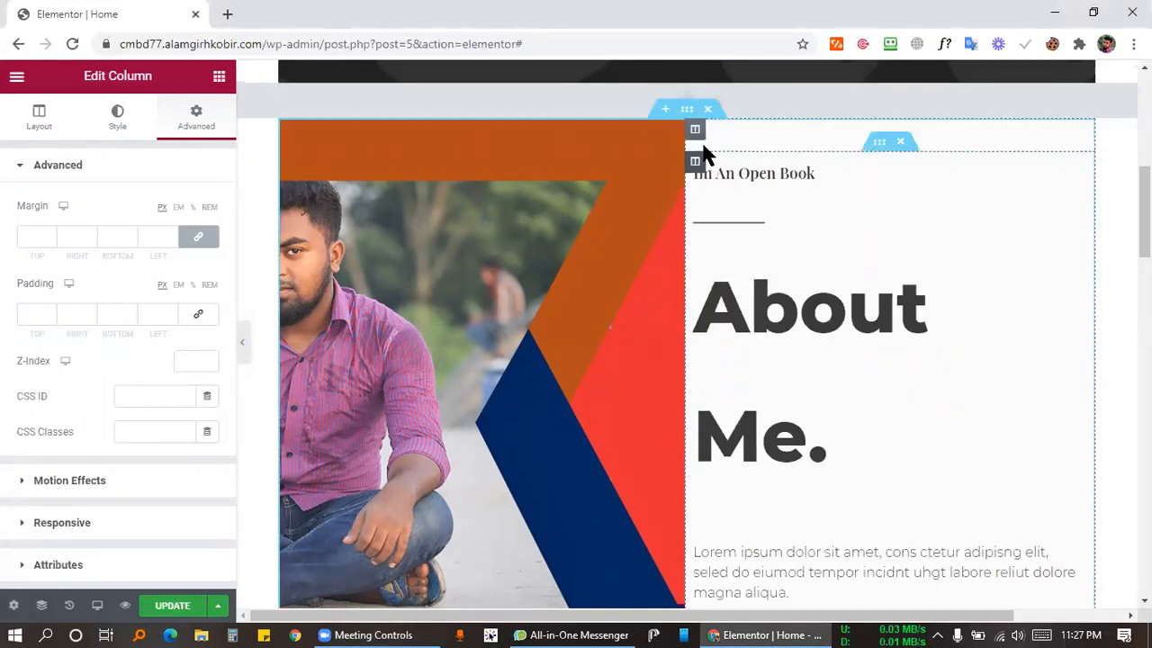
left_click(118, 314)
left_click(146, 314)
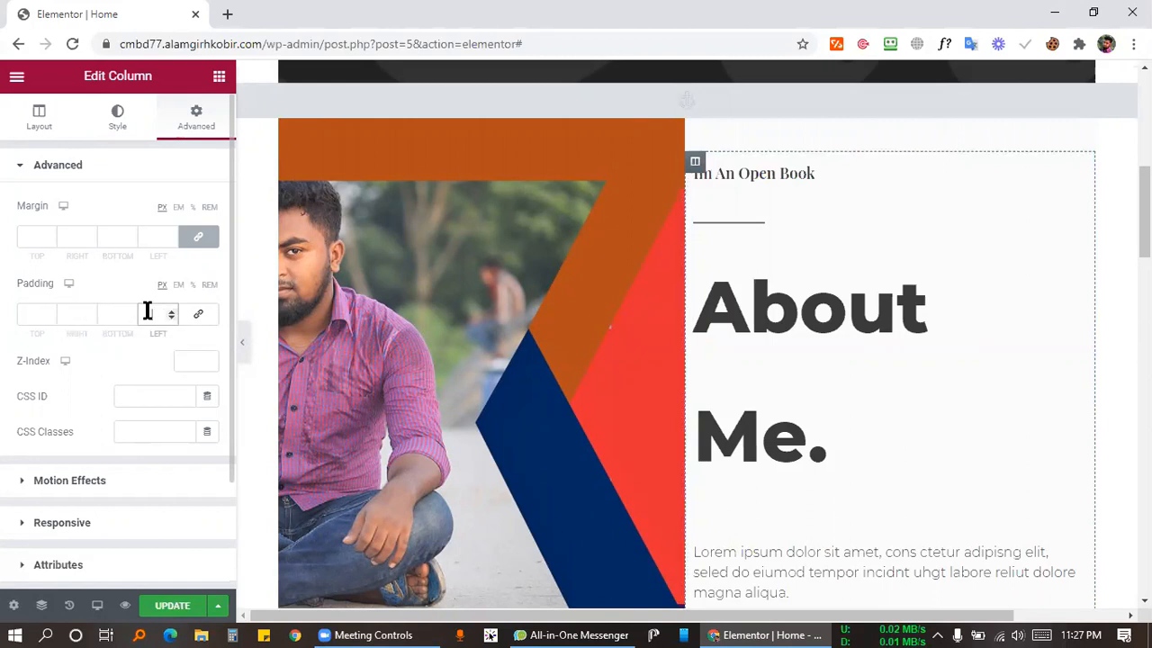
type("10")
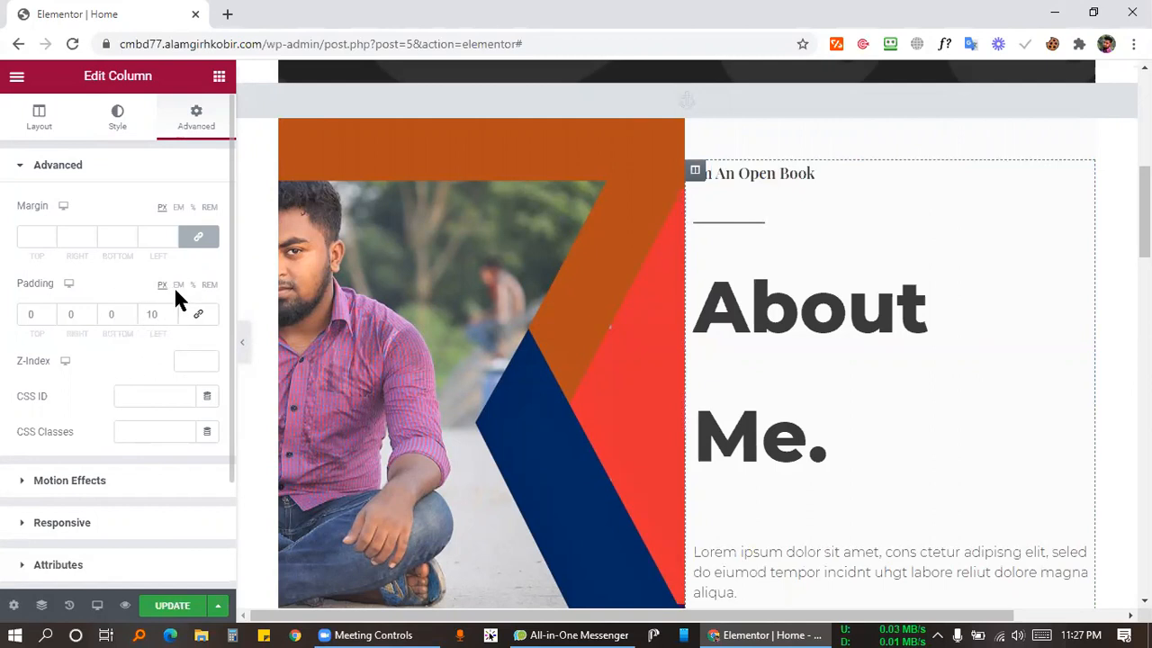
left_click(227, 14)
Search Google for '1px em', expand the answer showing 1em equals 16px, then close the tab.
left_click(218, 40)
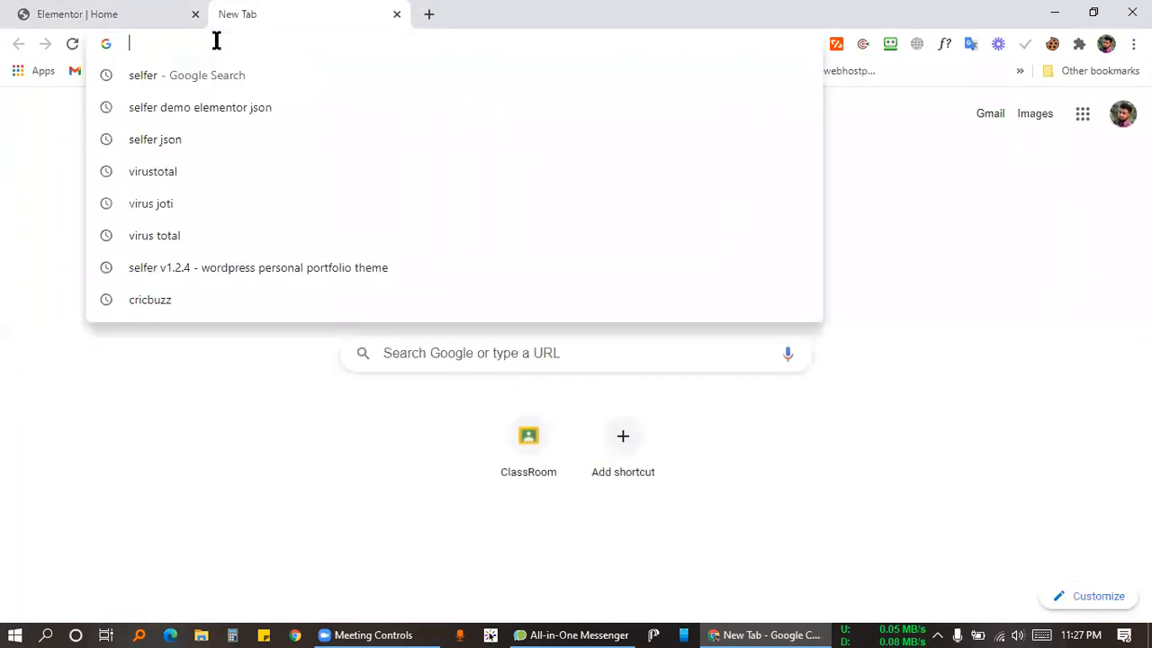
type("1p")
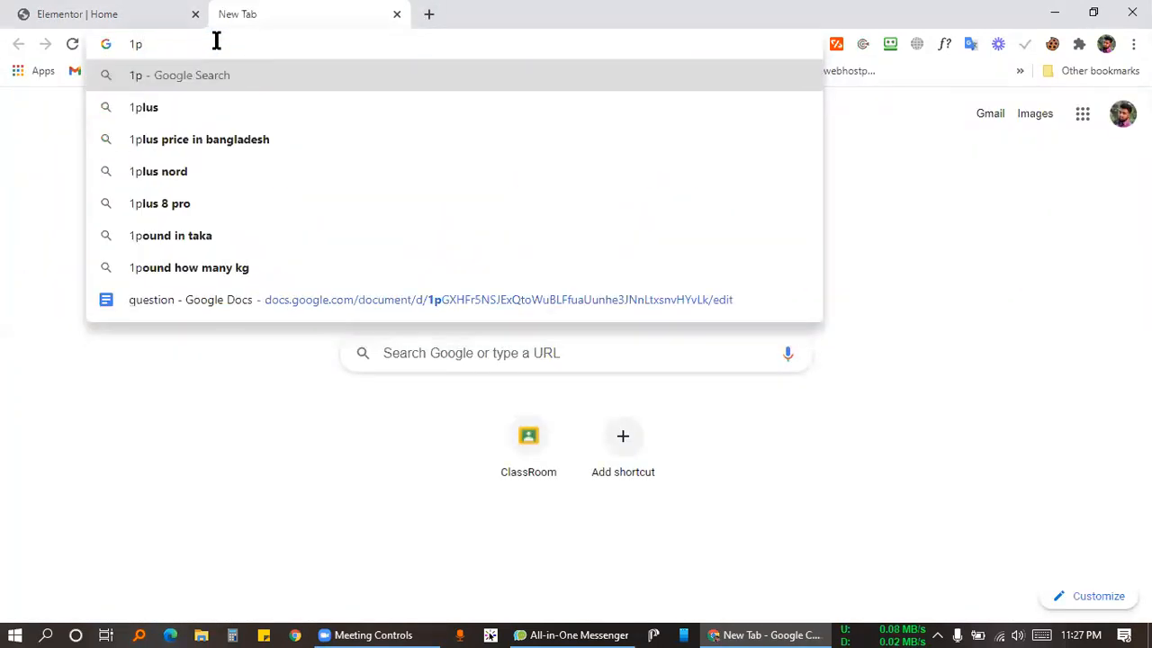
type("x")
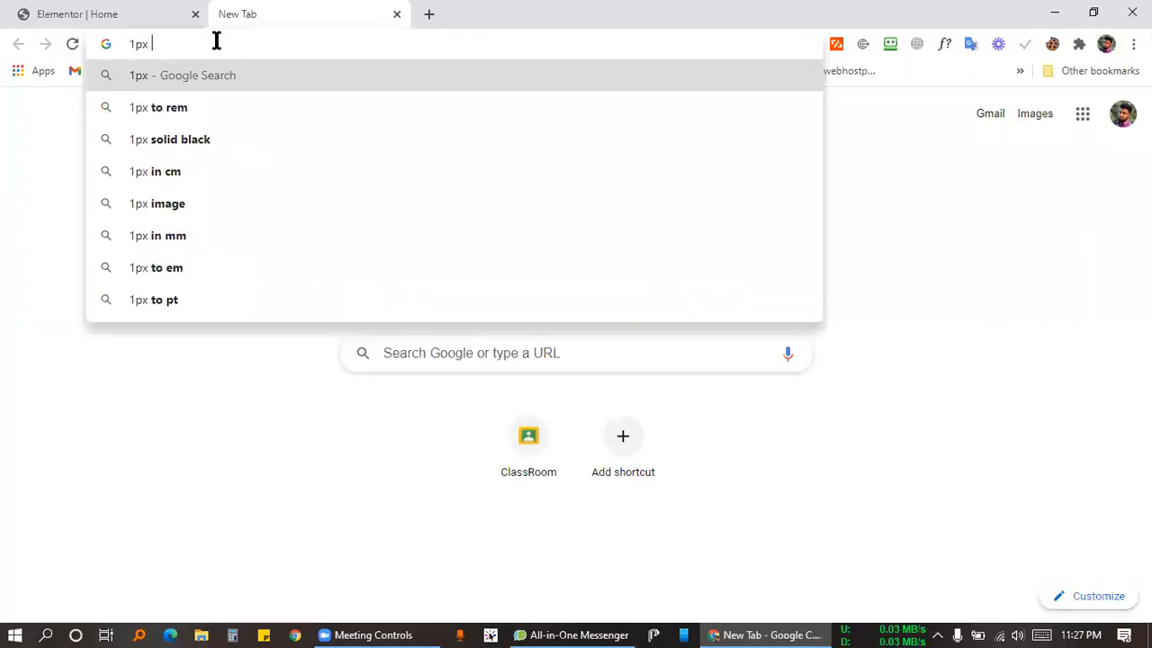
left_click(149, 12)
left_click(334, 13)
left_click(284, 43)
type("em")
key("Return")
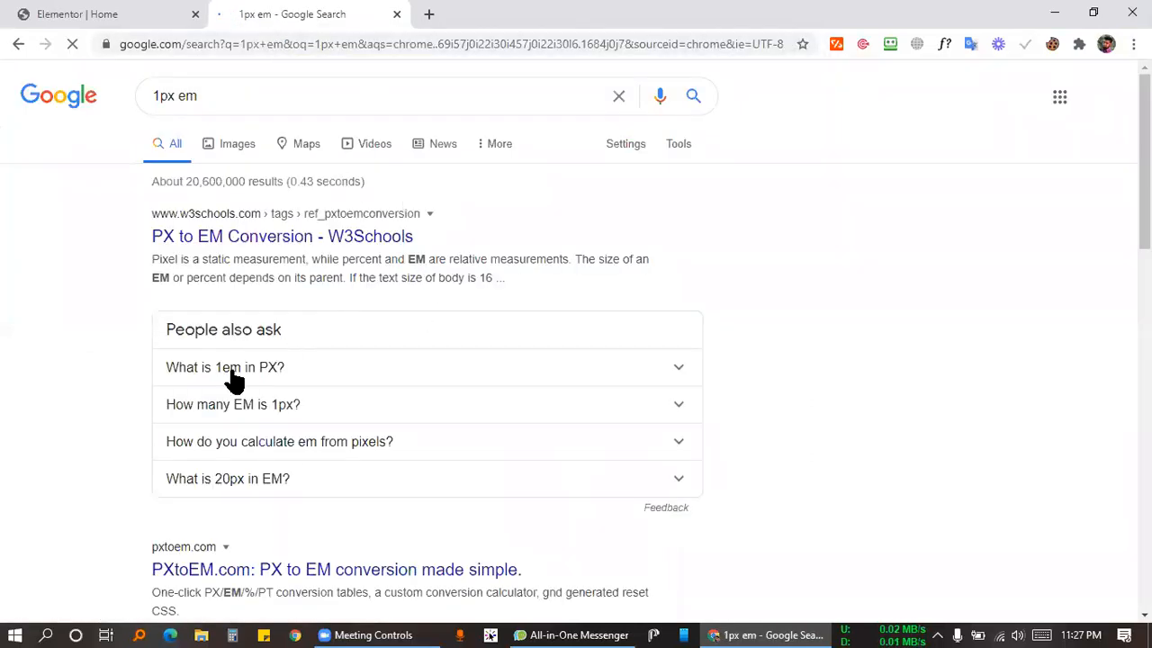
left_click(234, 378)
scroll(399, 333, "down", 2)
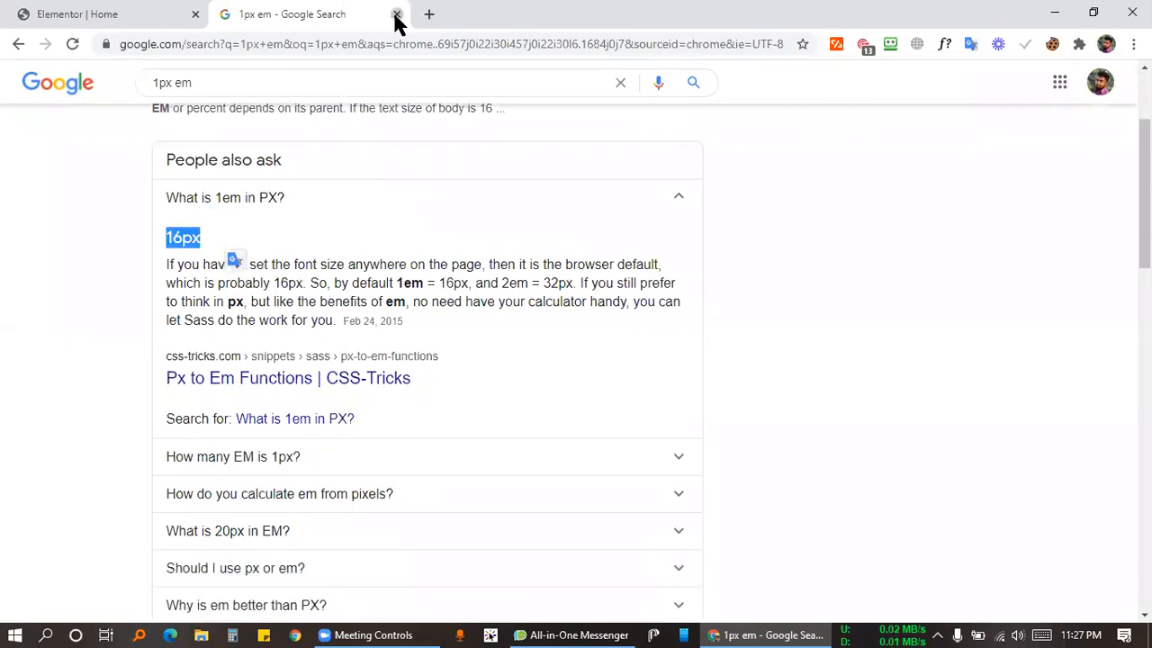
left_click(149, 14)
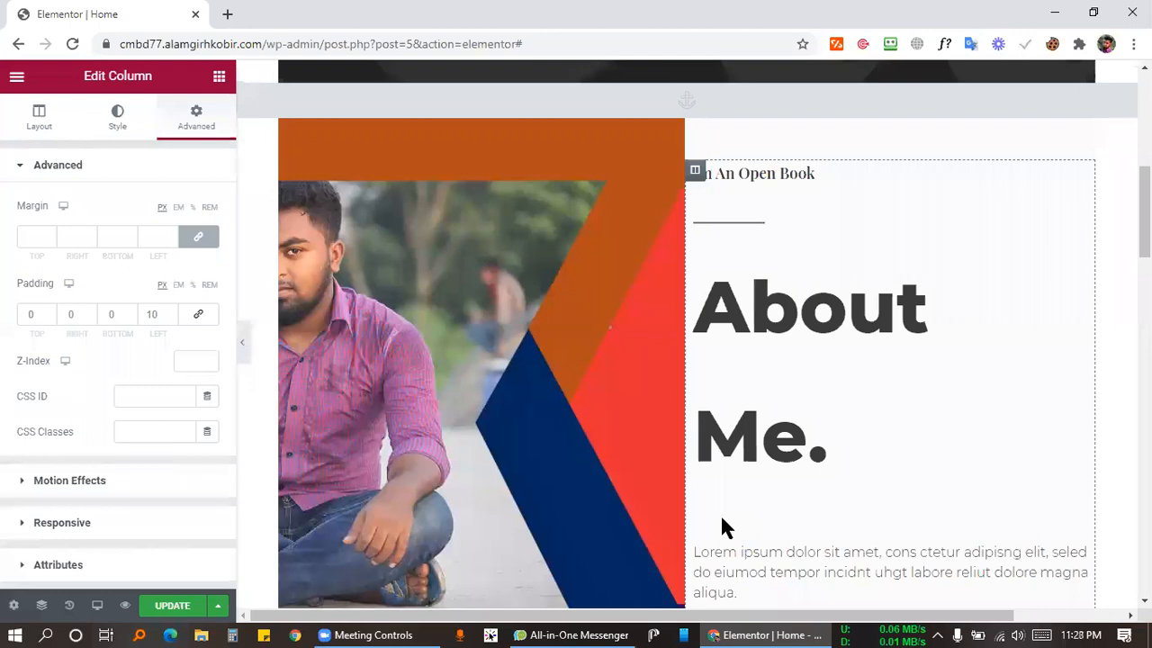
Try the text column's left padding as 1 EM, then as 16 PX.
key("alt+Tab")
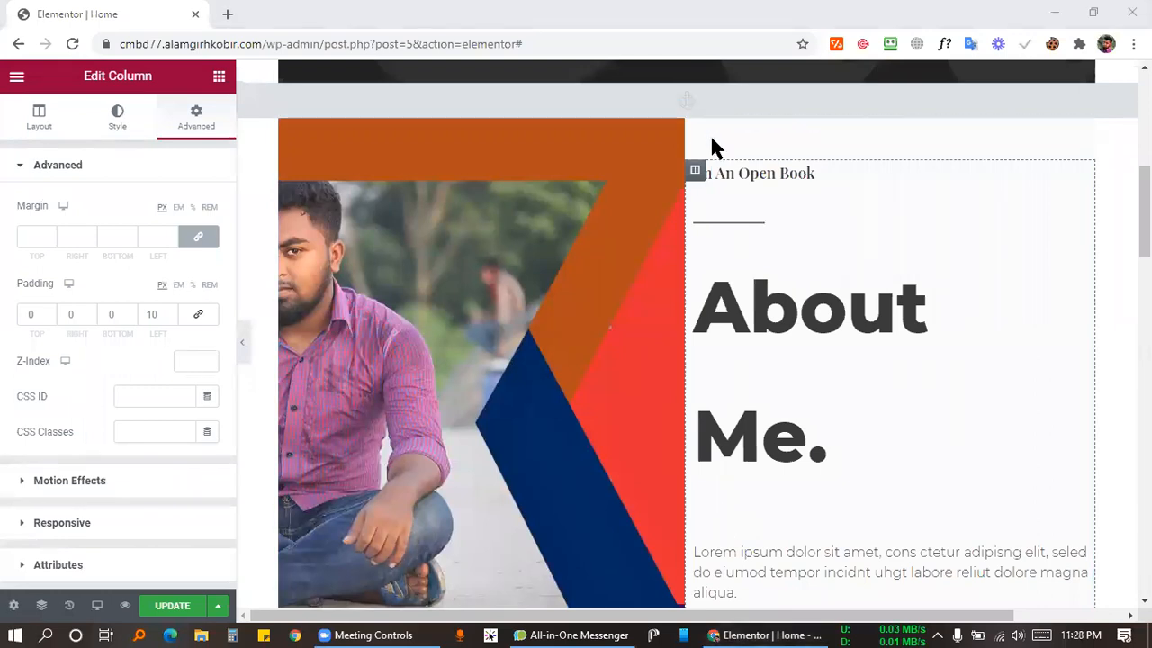
left_click(170, 285)
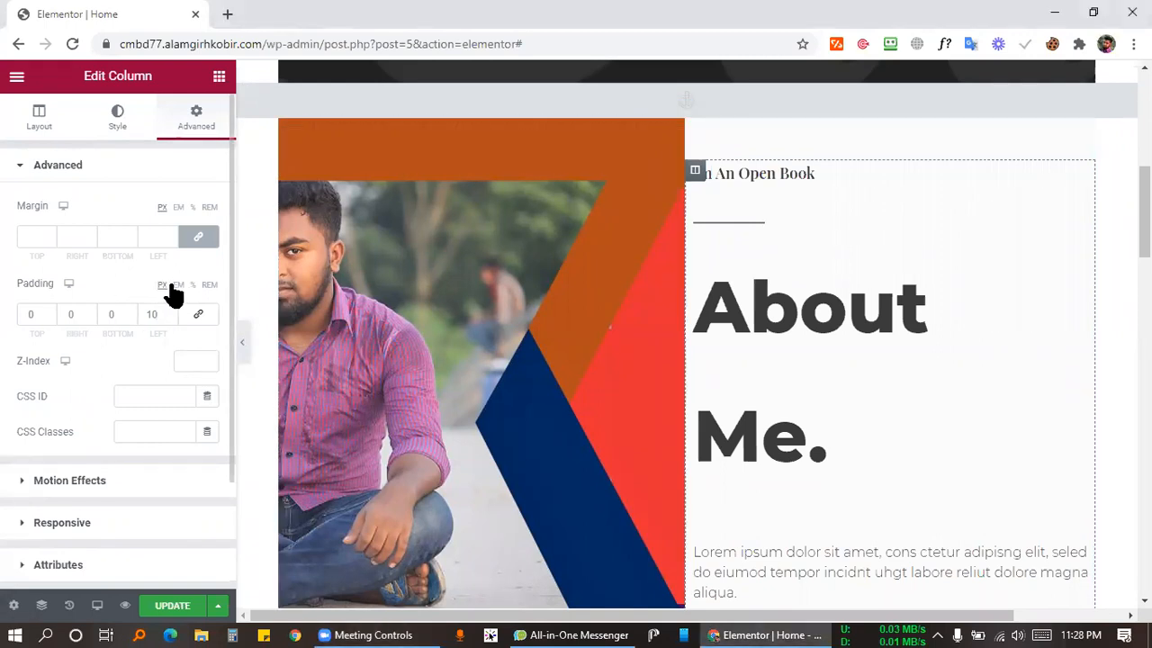
left_click(178, 284)
left_click(158, 314)
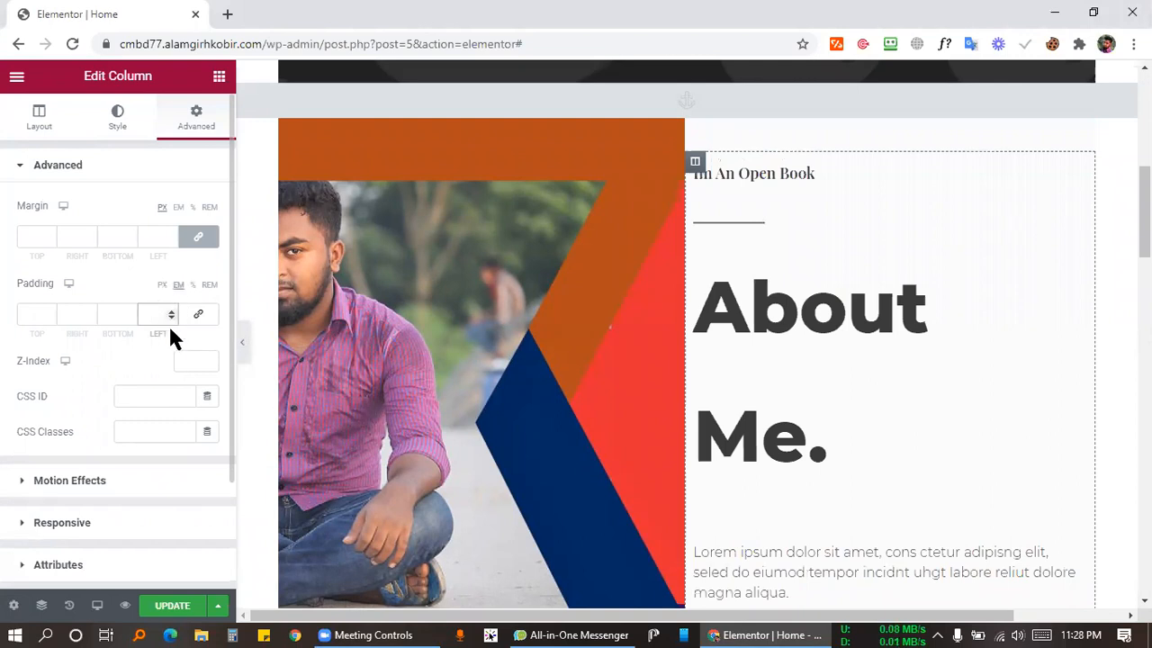
type("1")
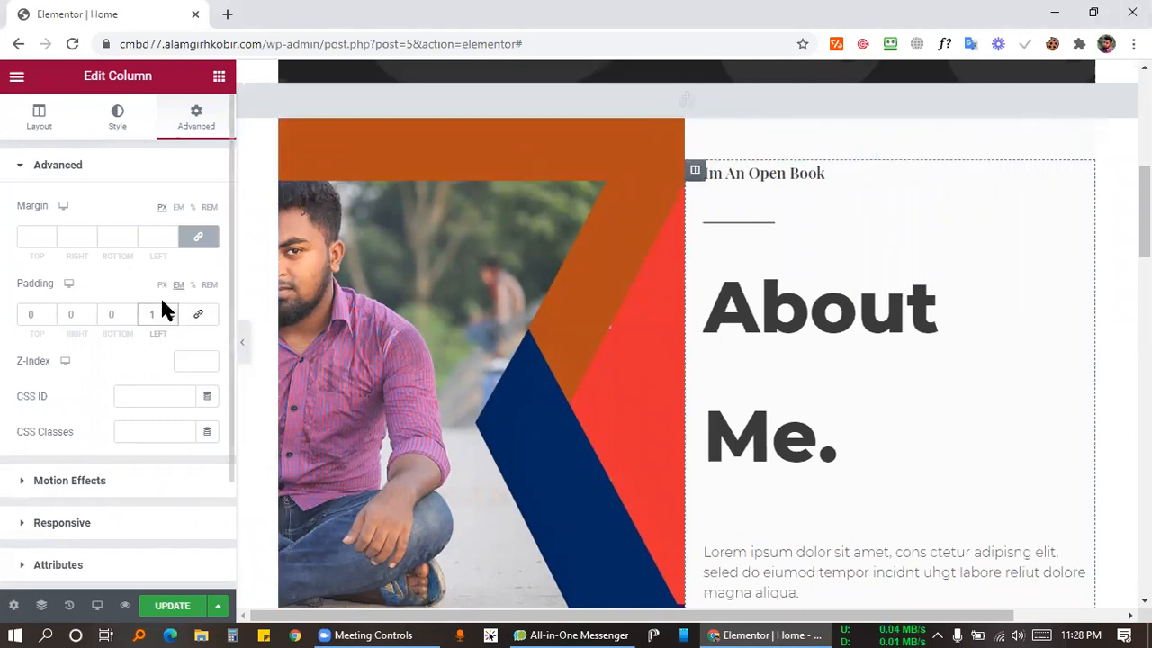
left_click(162, 285)
left_click(152, 316)
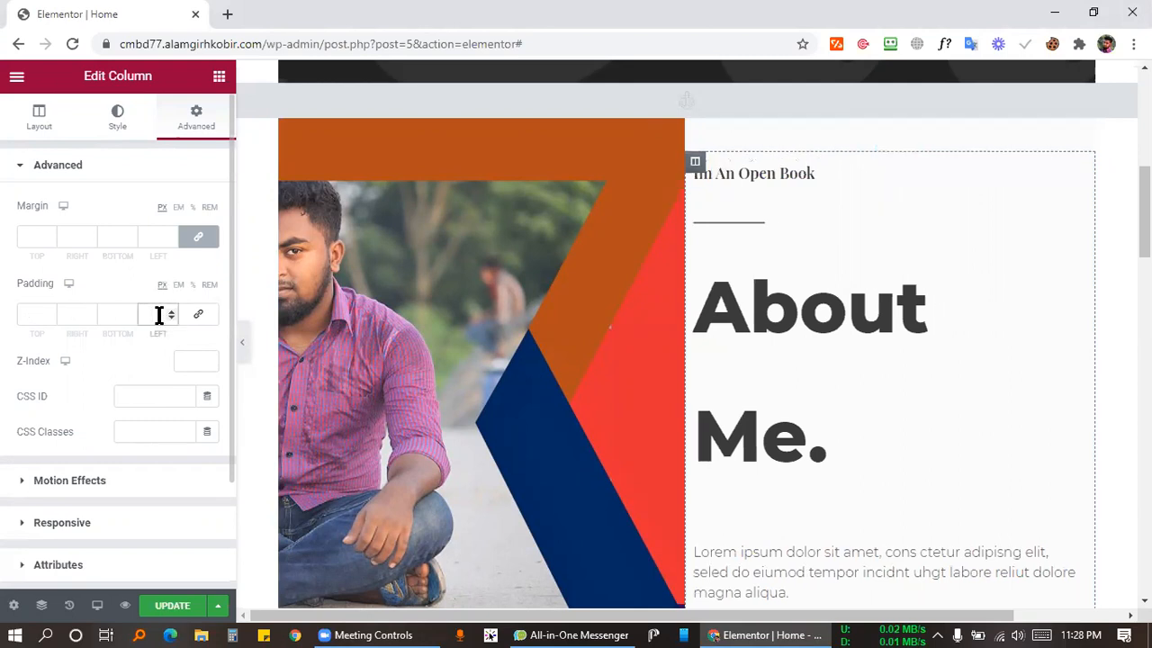
type("16")
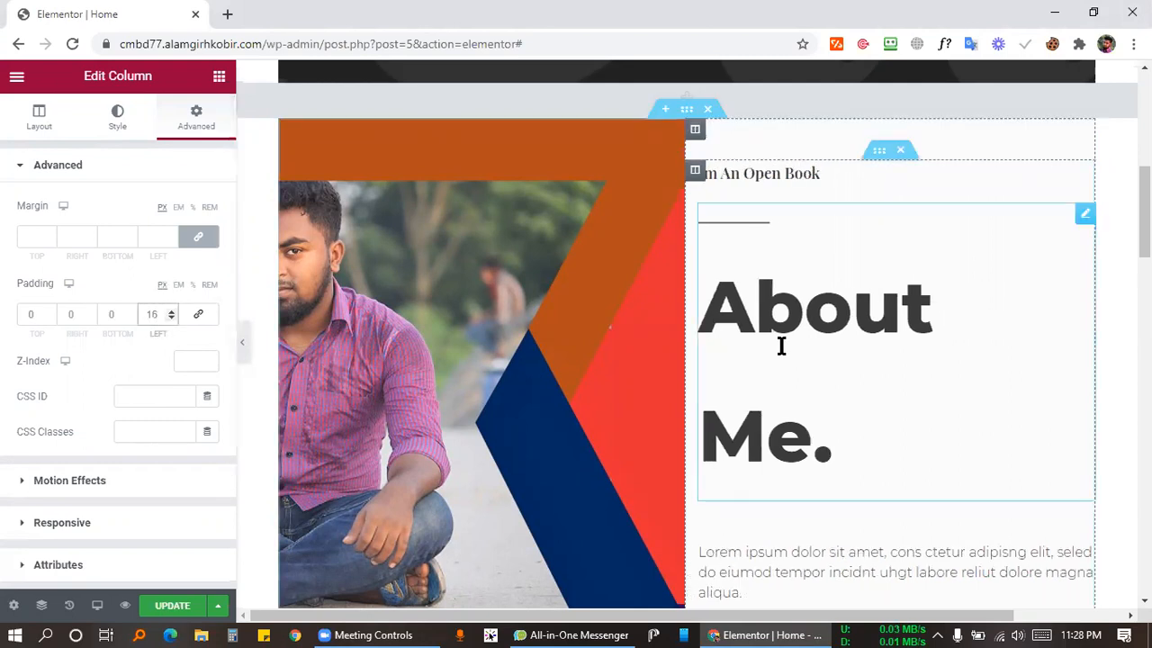
Set the left padding back to 10 px and start a screen capture around the About heading.
double_click(152, 314)
type("10")
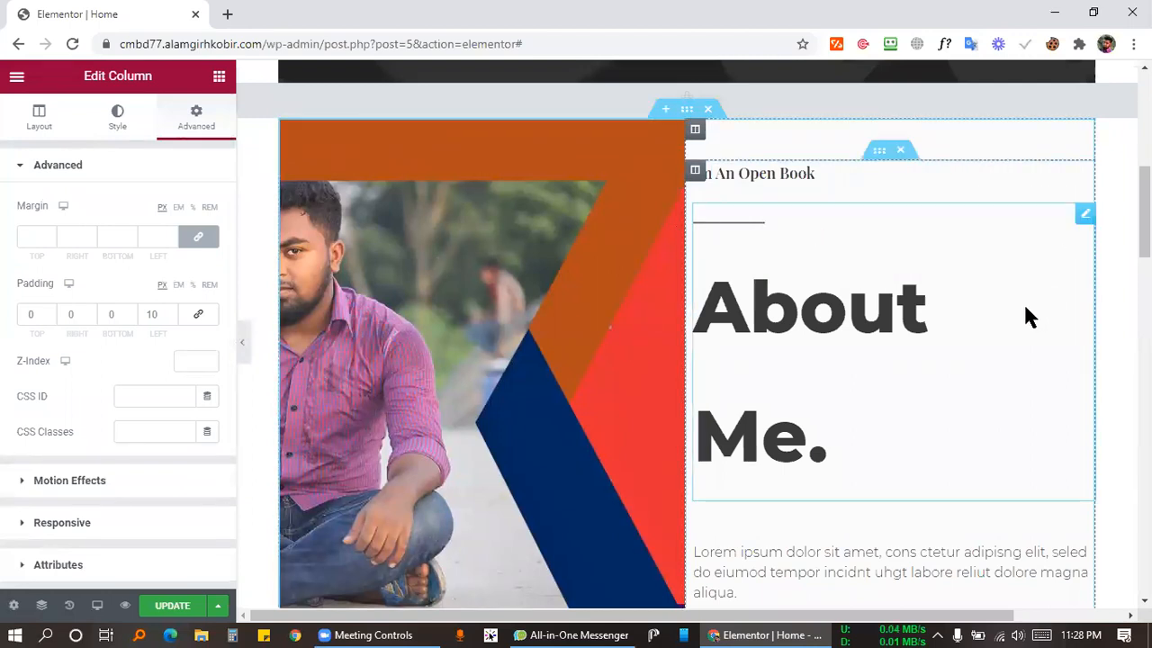
key("Print")
mouse_move(684, 276)
left_mouse_down()
mouse_move(1116, 301)
mouse_move(1087, 309)
left_mouse_up()
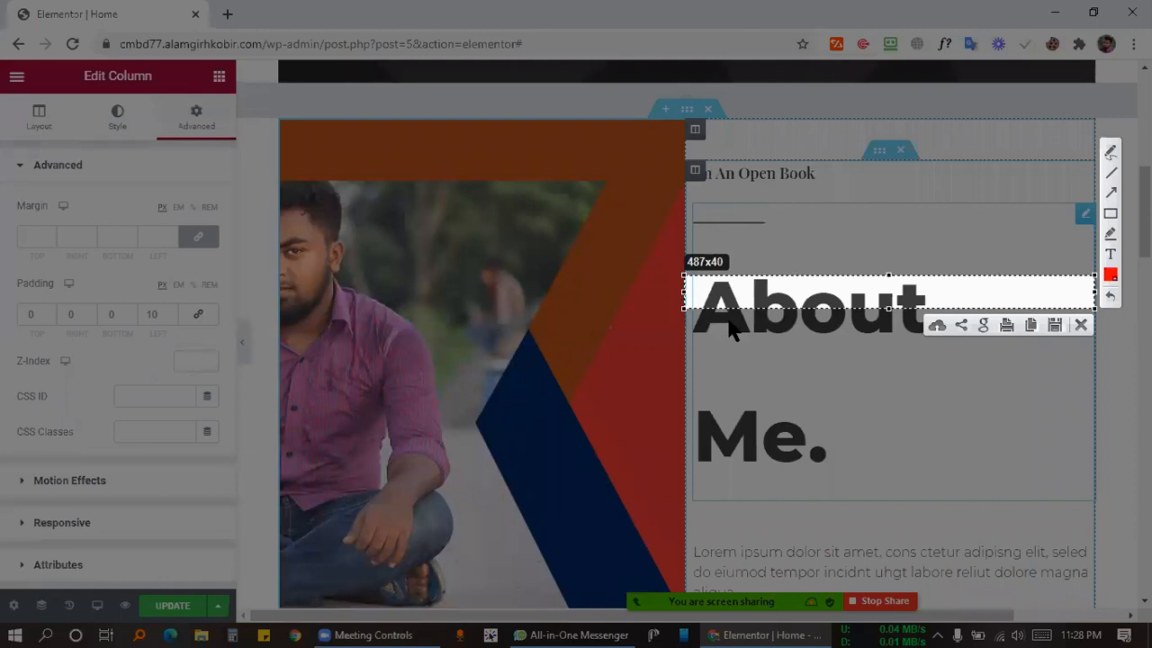
Cancel the Lightshot capture and reselect the About text column.
left_click(1081, 325)
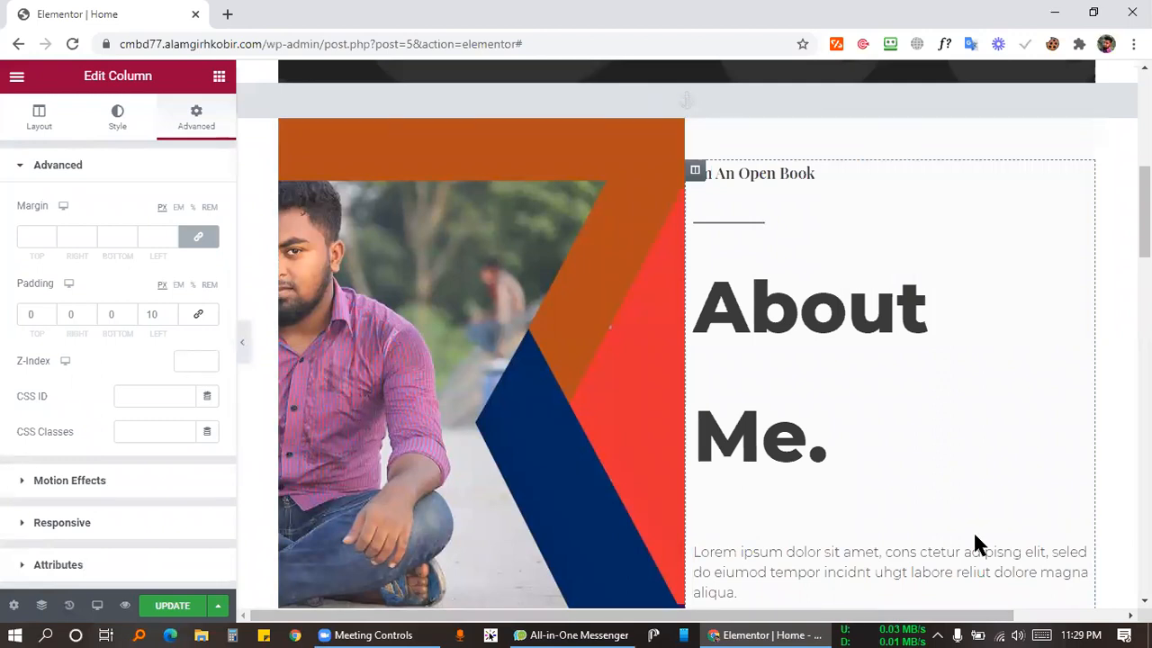
left_click(698, 177)
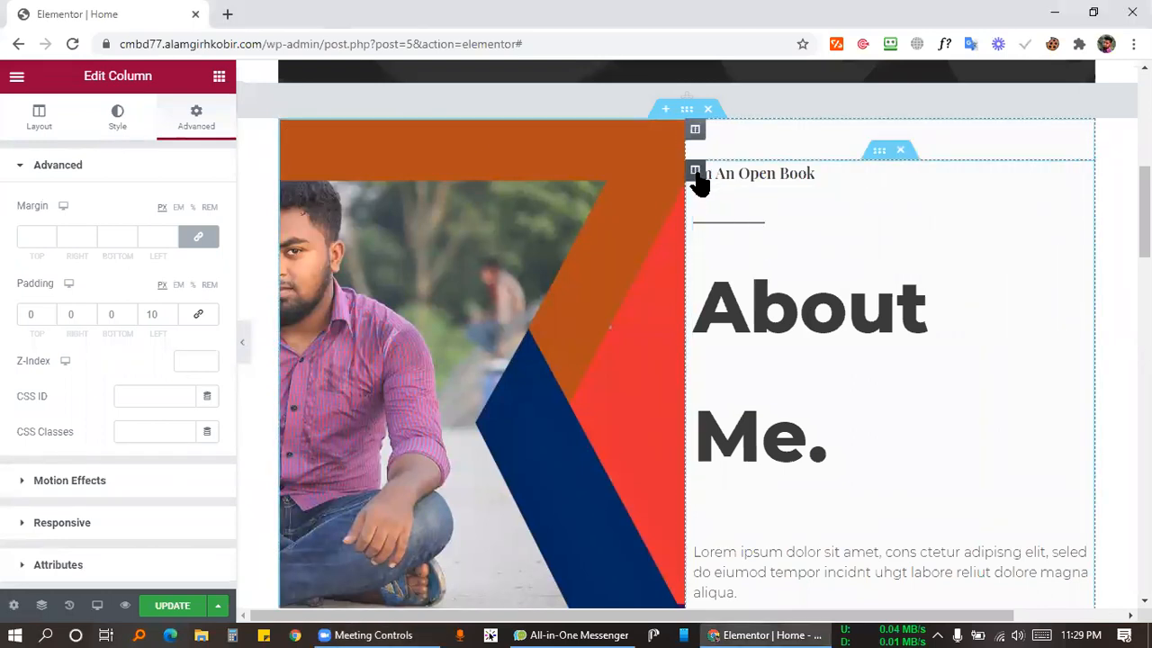
left_click(228, 14)
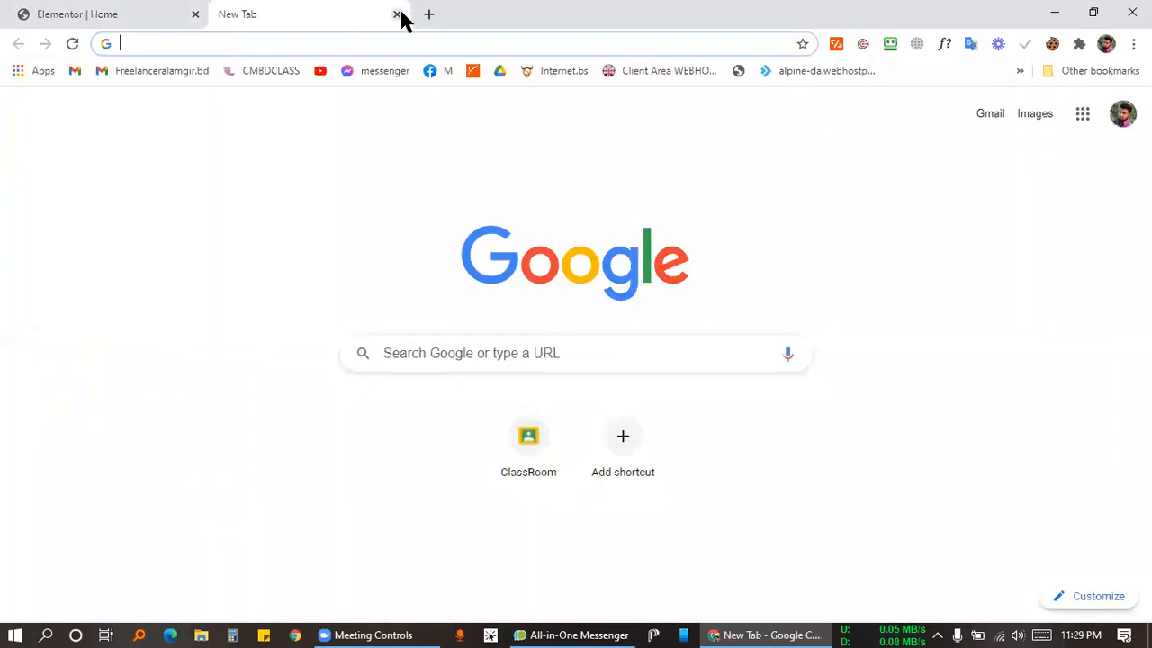
left_click(397, 14)
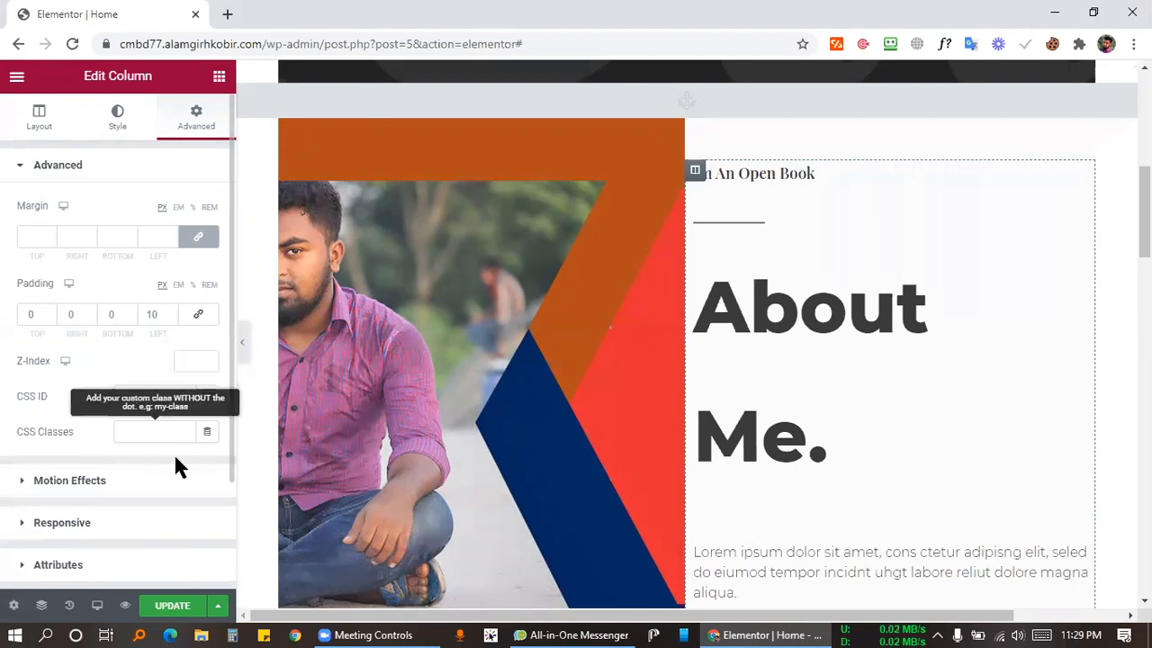
Search Windows for 'p' and launch Paint 3D from the app results.
left_click(46, 635)
type("pr")
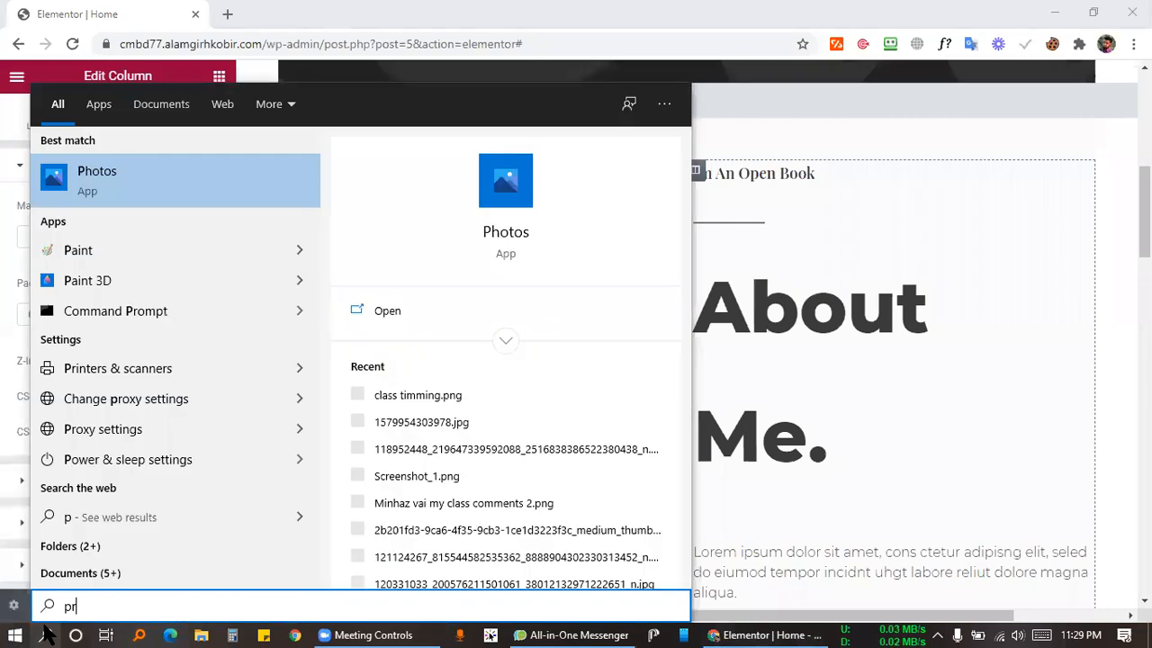
type("ient")
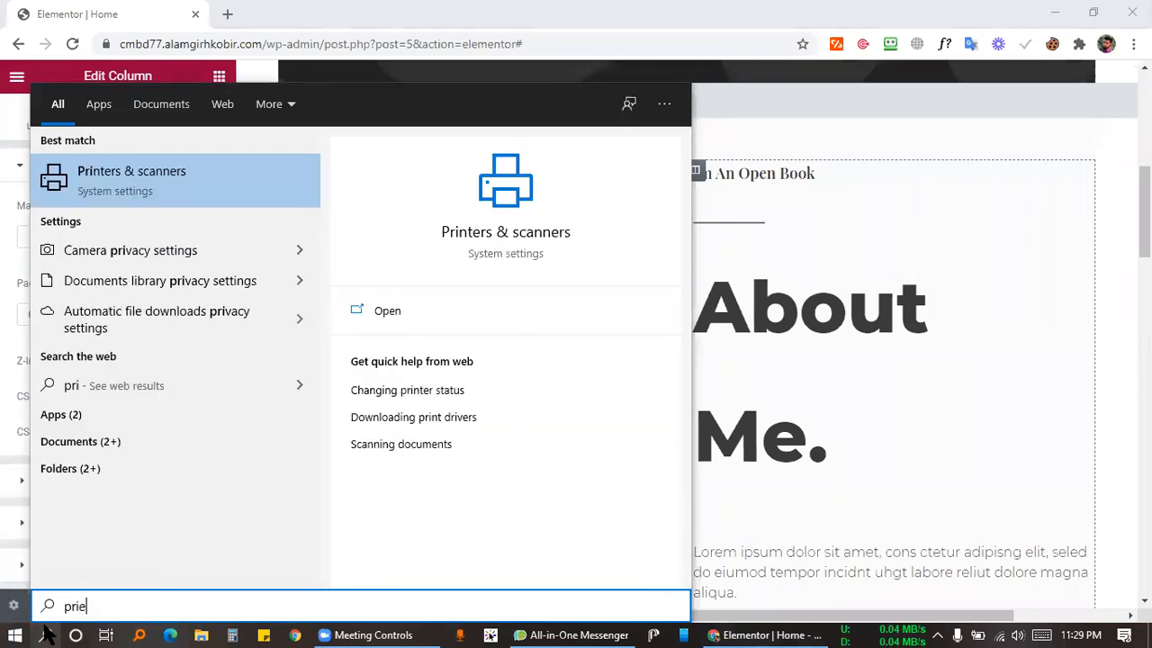
key("BackSpace")
key("BackSpace")
key("BackSpace")
key("BackSpace")
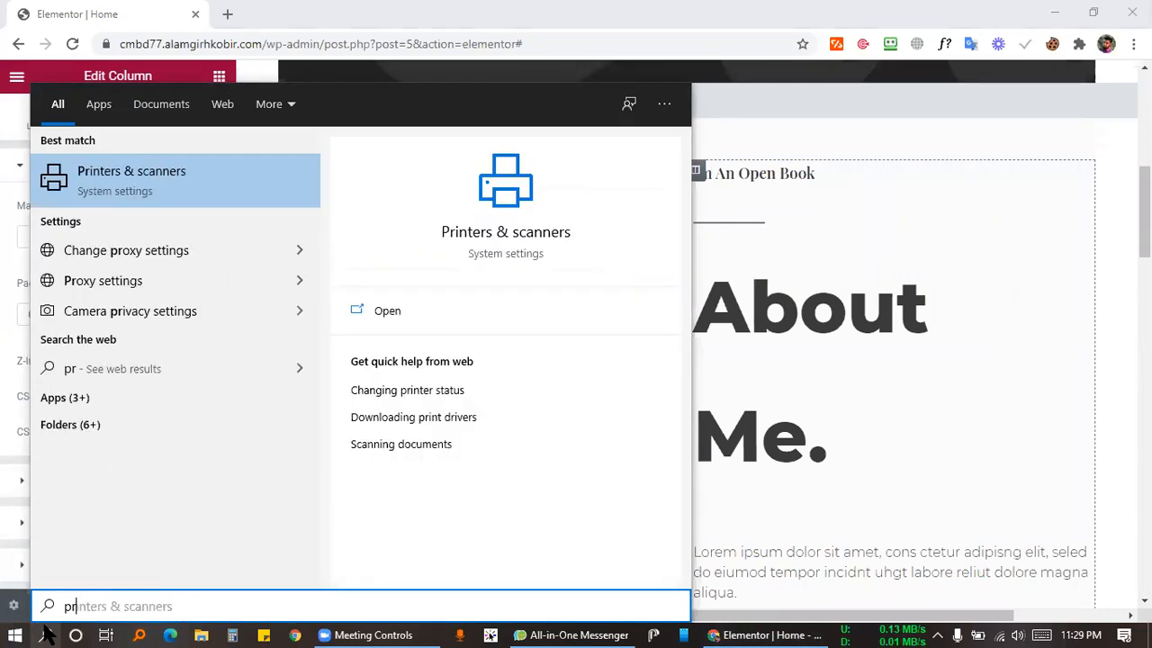
key("BackSpace")
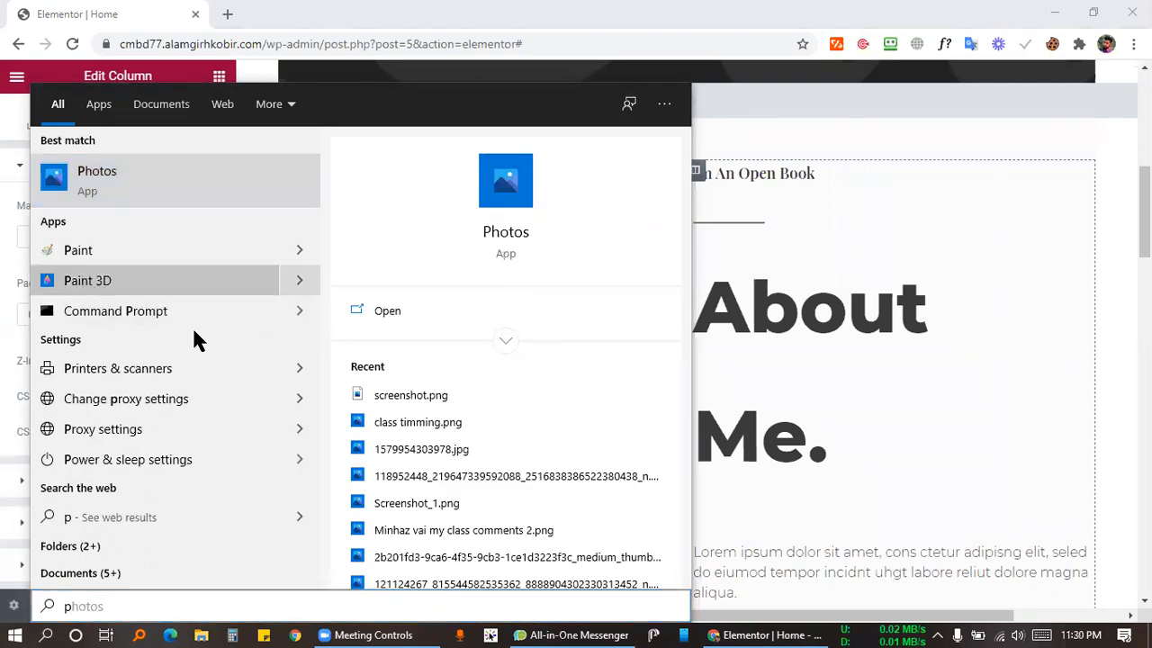
left_click(180, 280)
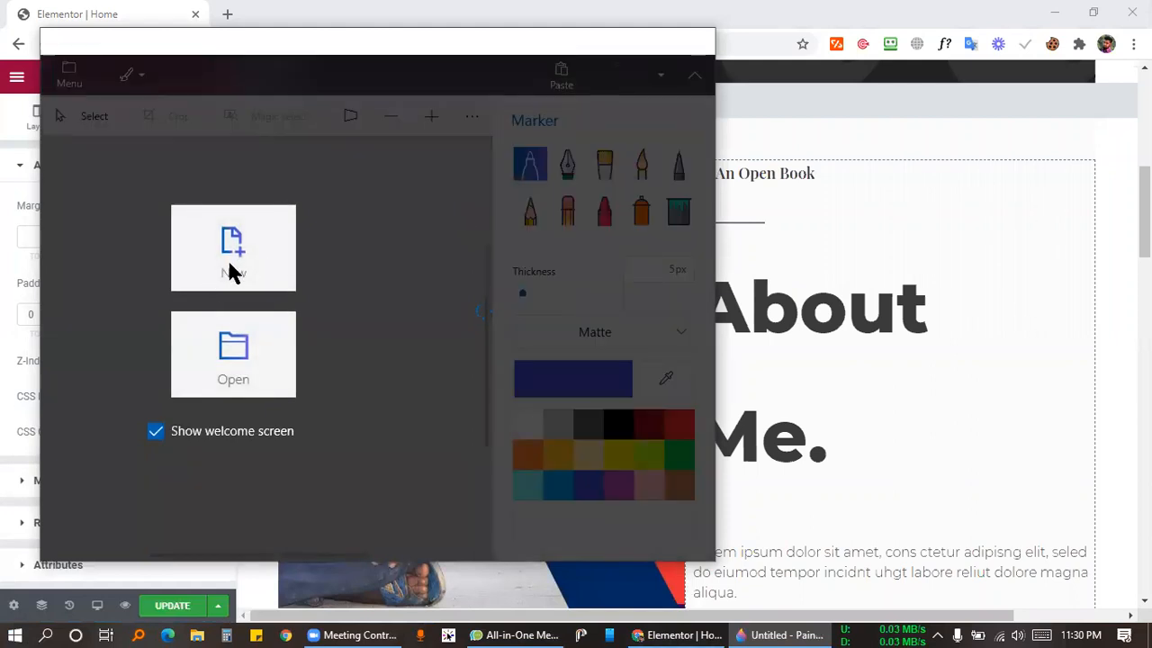
Create a new blank Paint 3D canvas, test and undo a stroke, and maximize the window.
left_click(227, 265)
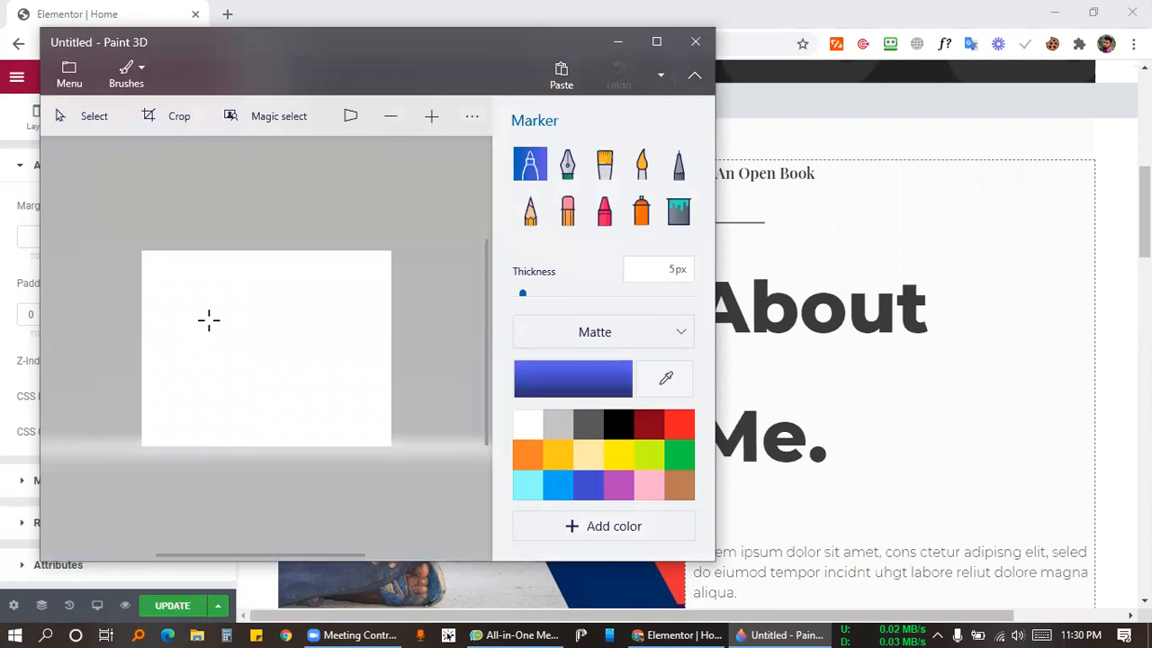
left_click_drag(178, 283, 302, 363)
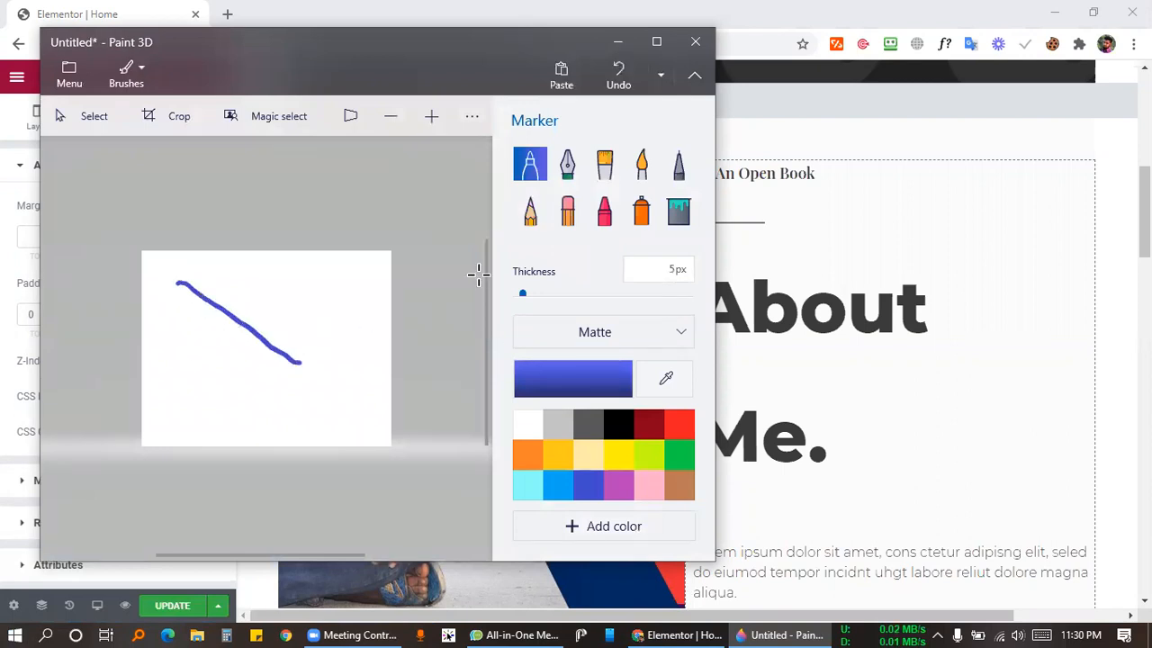
key("ctrl+z")
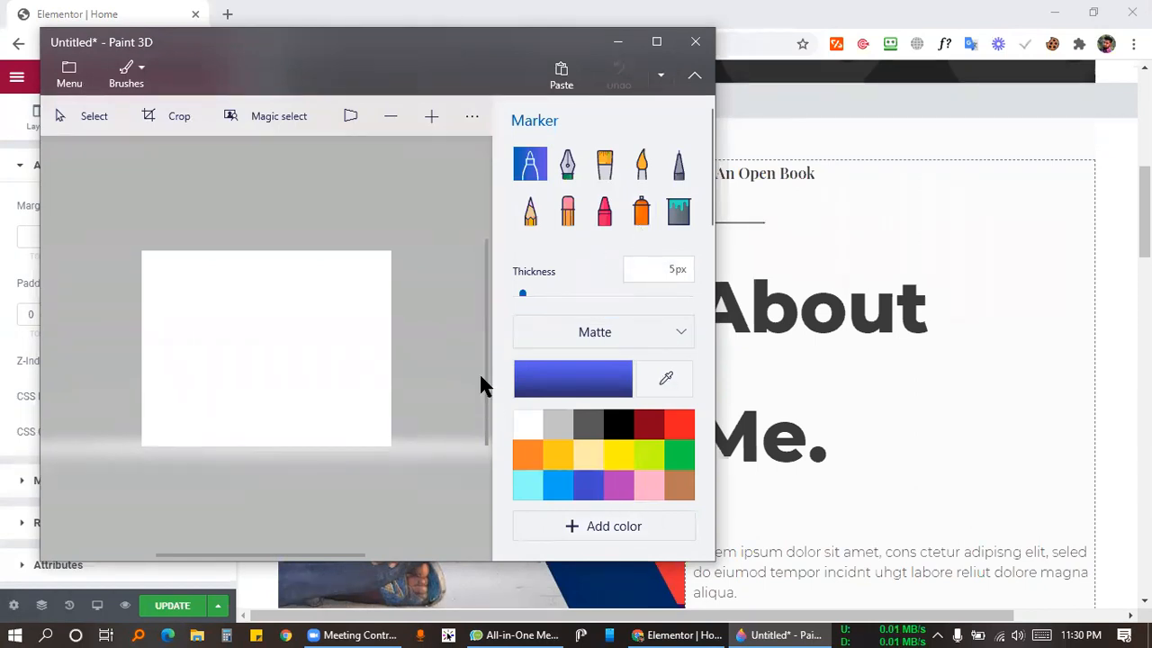
left_click(352, 116)
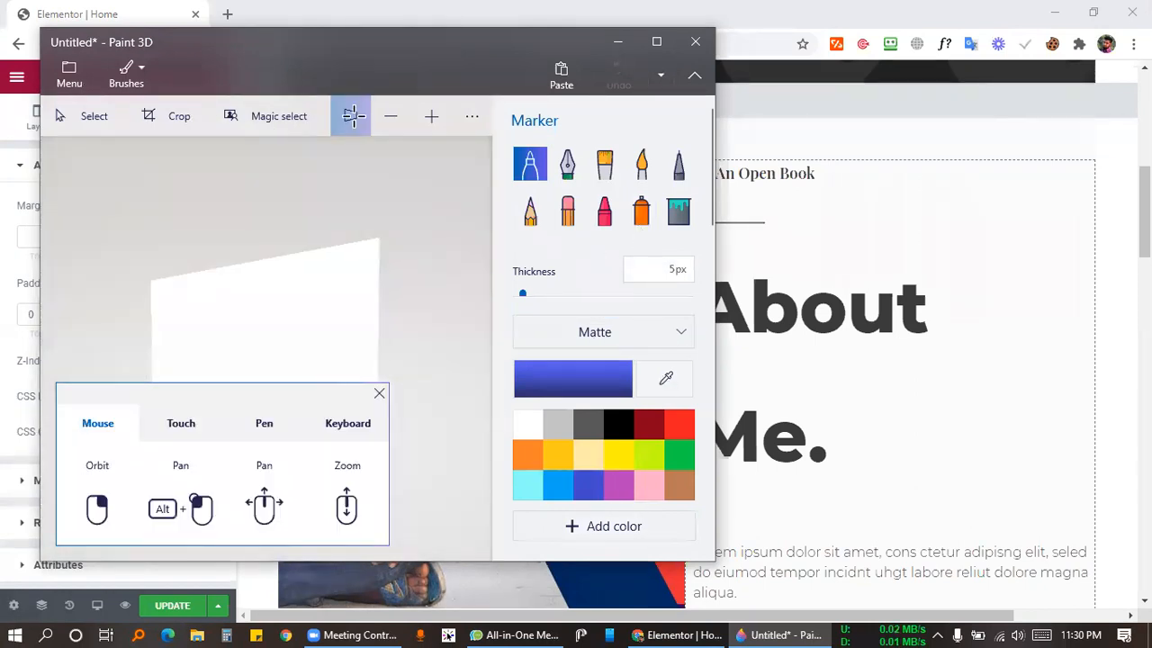
left_click(380, 395)
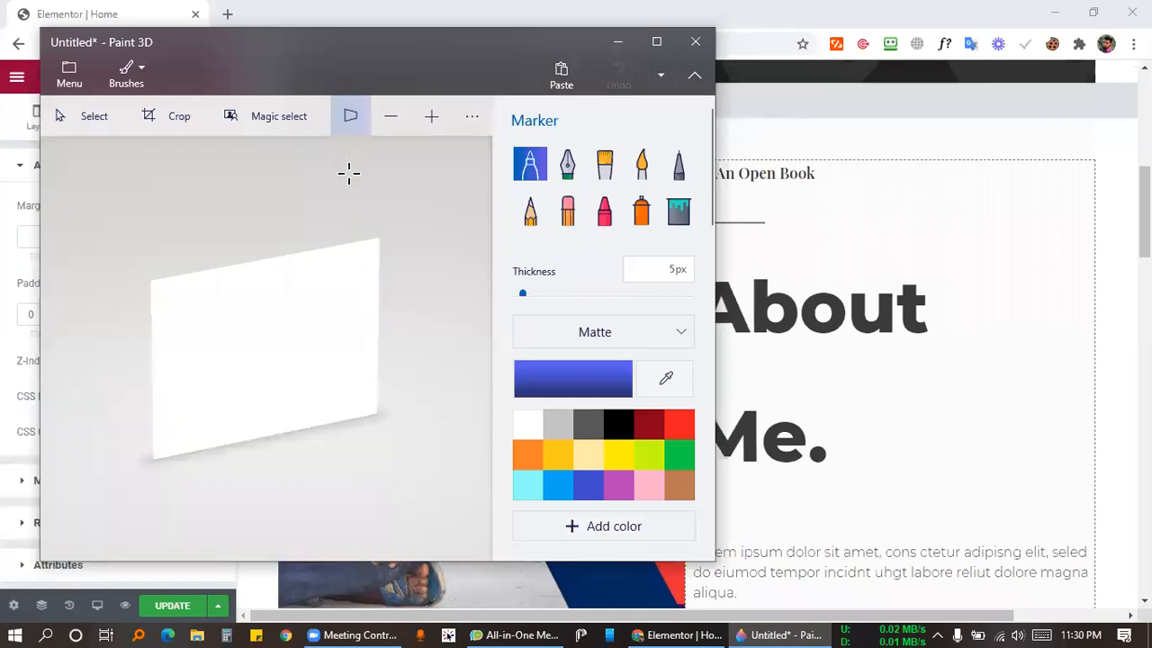
left_click(352, 117)
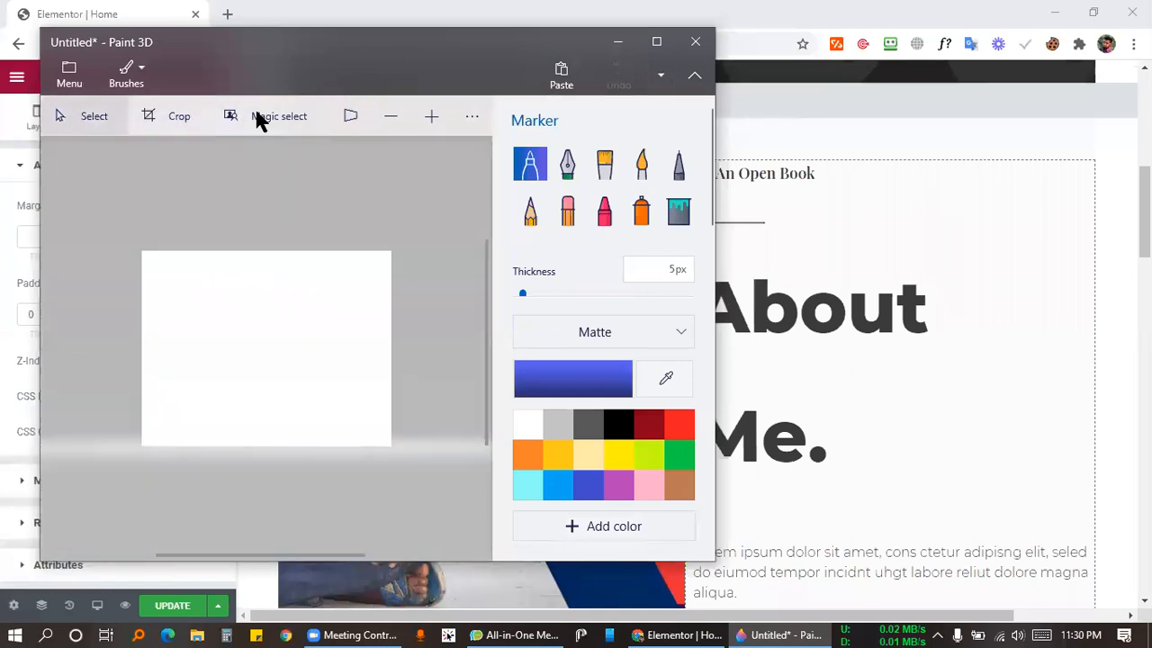
left_click(657, 42)
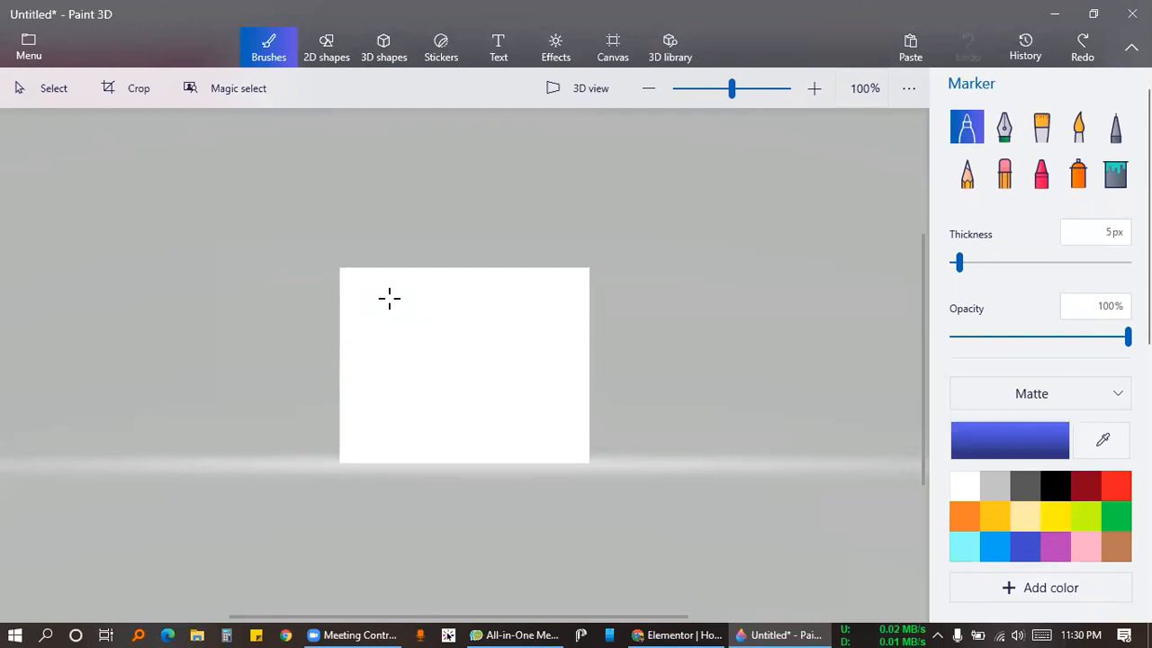
Draw a blue box, a loop inside it and an outer frame stroke, then switch back to Elementor.
mouse_move(383, 301)
left_mouse_down()
mouse_move(537, 303)
mouse_move(589, 416)
left_mouse_up()
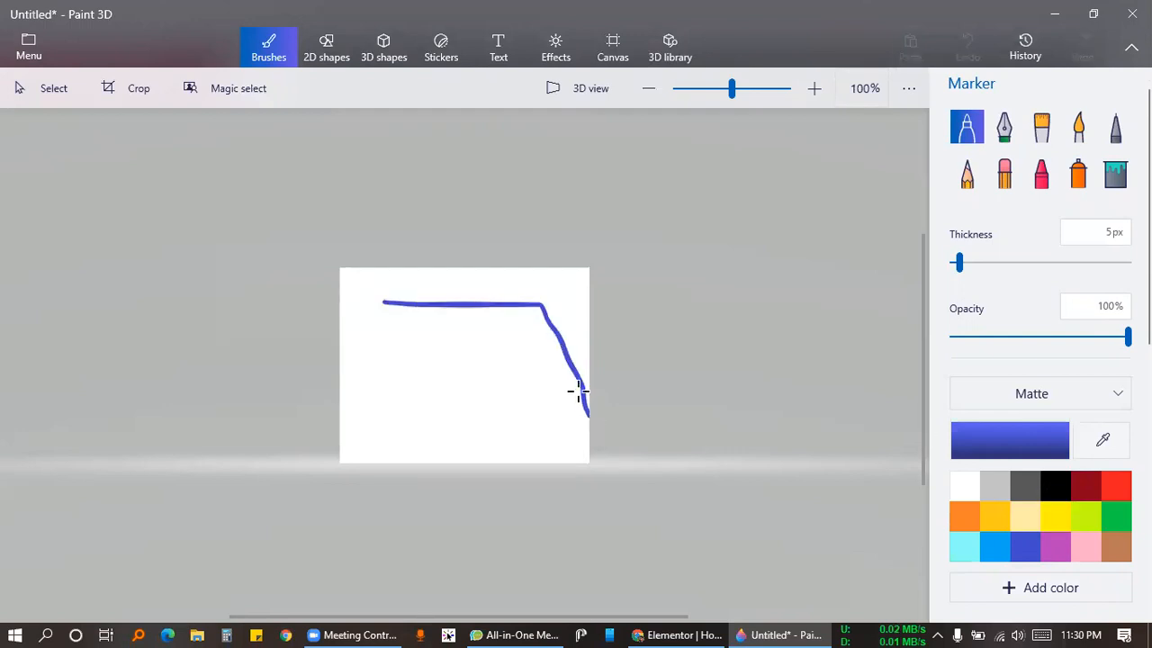
mouse_move(379, 303)
left_mouse_down()
mouse_move(370, 409)
mouse_move(585, 399)
left_mouse_up()
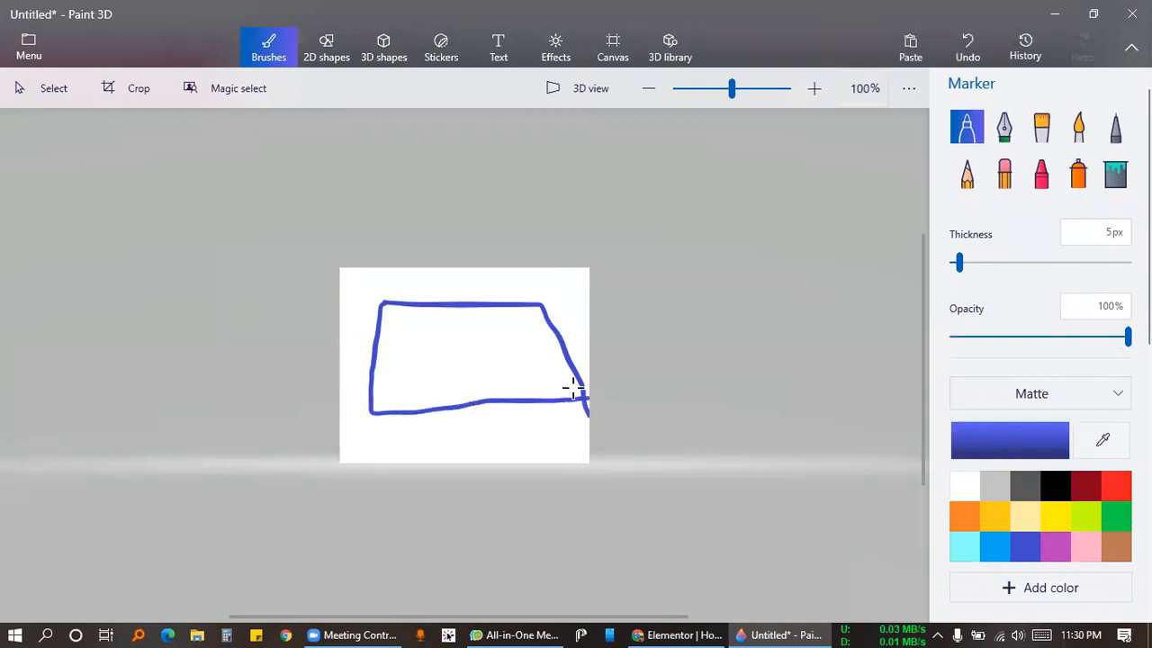
mouse_move(484, 318)
left_mouse_down()
mouse_move(422, 344)
mouse_move(465, 389)
mouse_move(504, 362)
mouse_move(499, 322)
mouse_move(461, 317)
left_mouse_up()
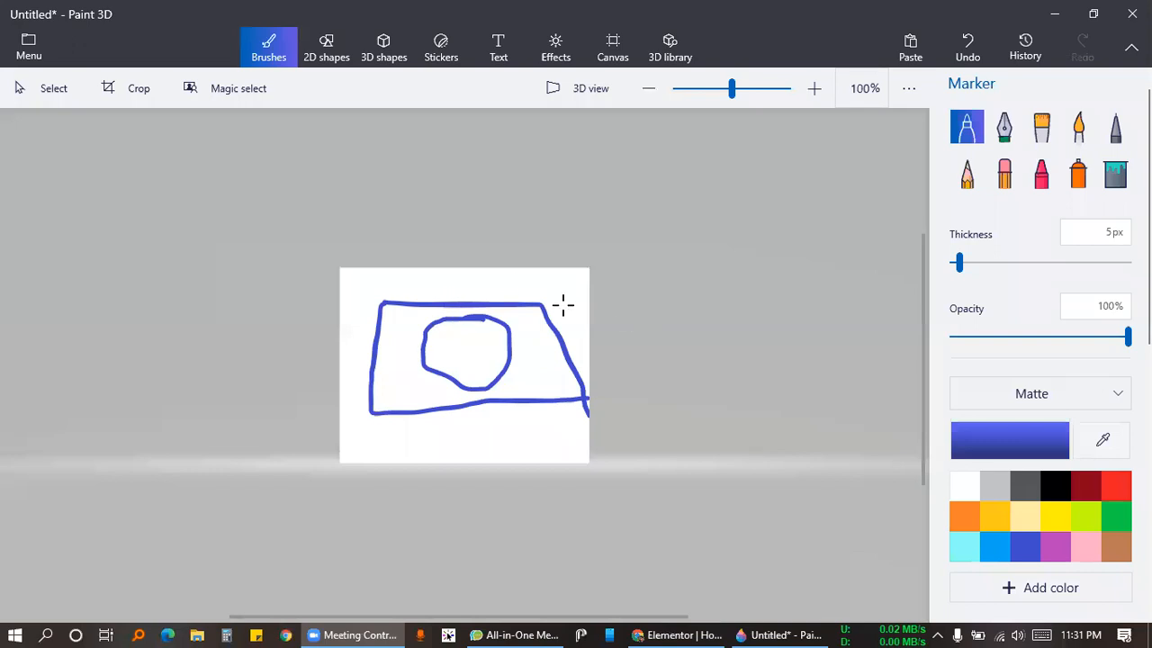
mouse_move(350, 276)
left_mouse_down()
mouse_move(491, 269)
mouse_move(480, 272)
mouse_move(591, 298)
mouse_move(591, 381)
mouse_move(576, 430)
mouse_move(501, 445)
mouse_move(357, 440)
mouse_move(342, 321)
mouse_move(350, 271)
left_mouse_up()
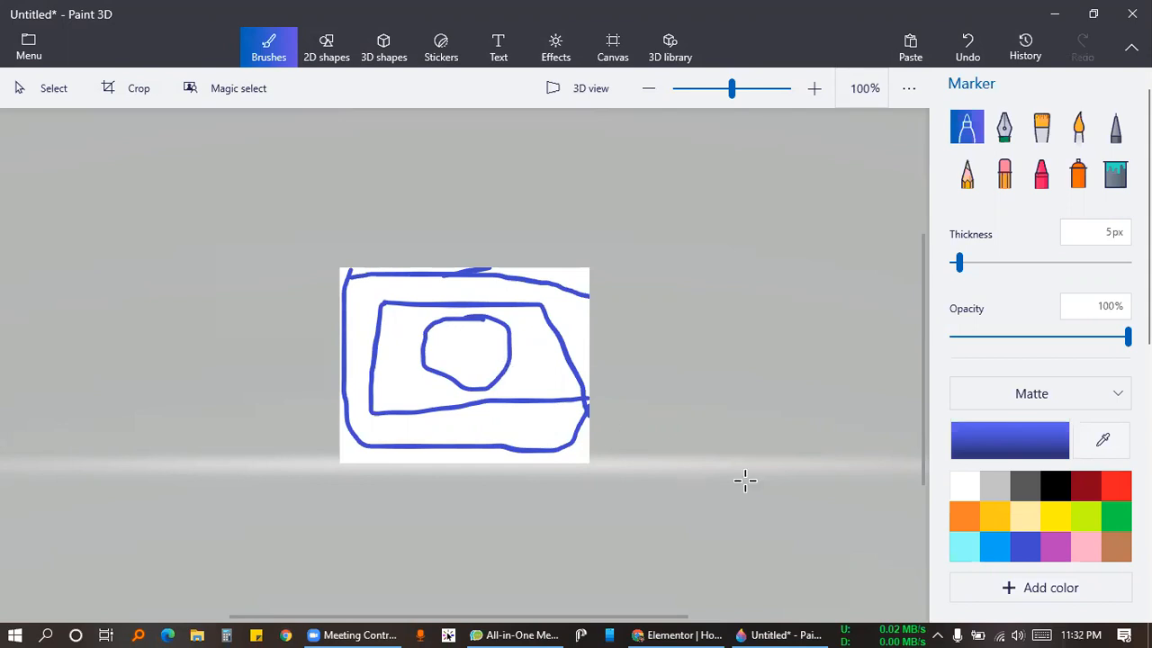
left_click(675, 634)
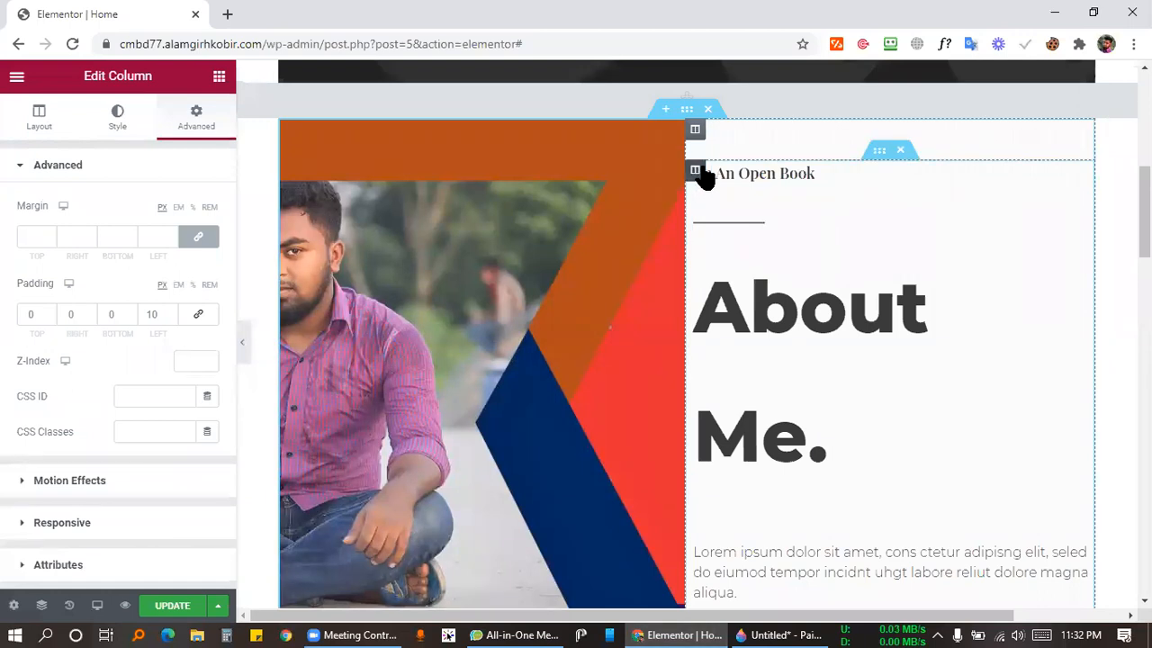
Set the text column's background to Classic with a solid, slightly lightened blue colour.
left_click(126, 121)
left_click(162, 241)
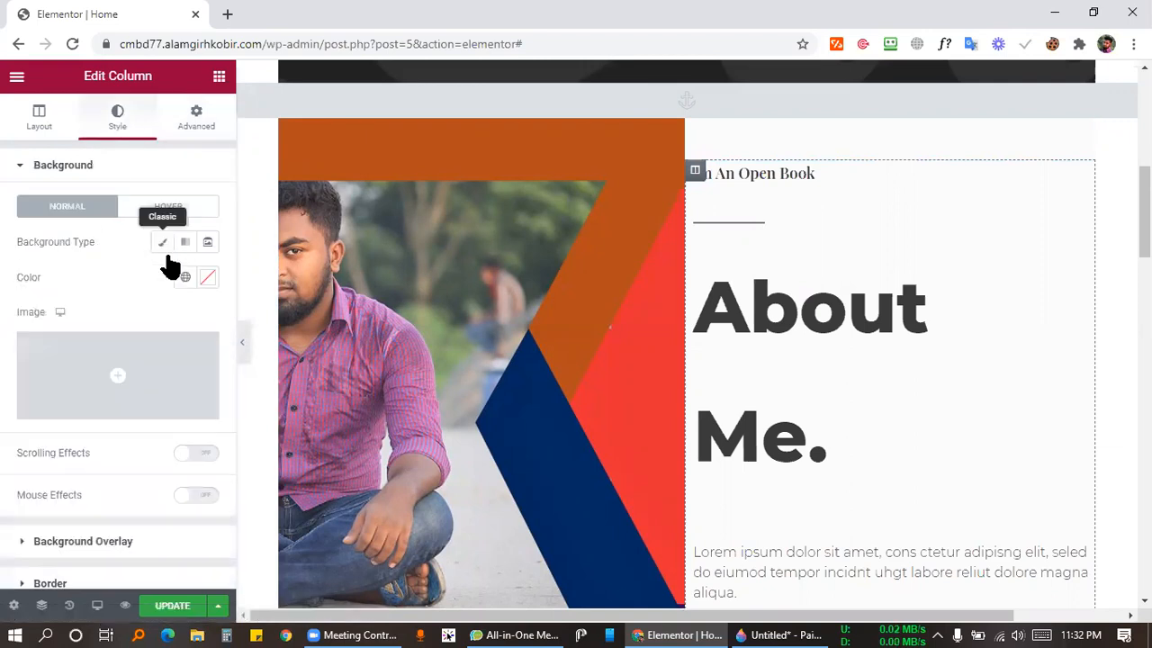
left_click(208, 276)
left_click(290, 383)
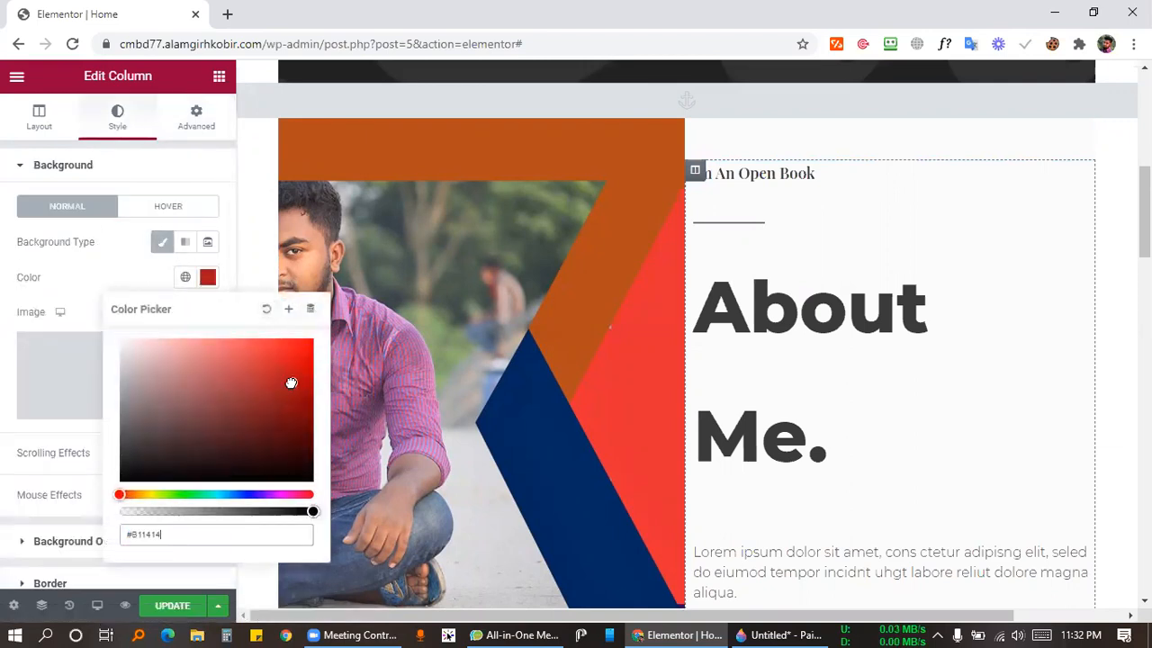
left_click(213, 444)
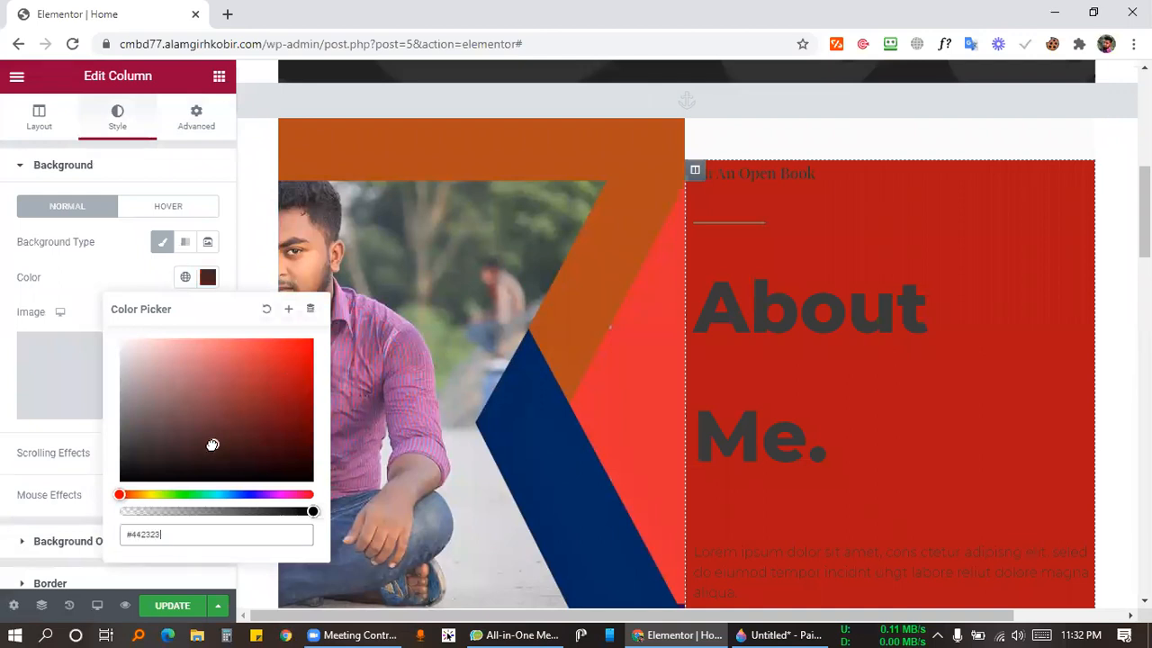
left_click(250, 494)
left_click(287, 362)
mouse_move(287, 362)
left_mouse_down()
mouse_move(301, 411)
mouse_move(279, 377)
mouse_move(242, 355)
left_mouse_up()
left_click(98, 248)
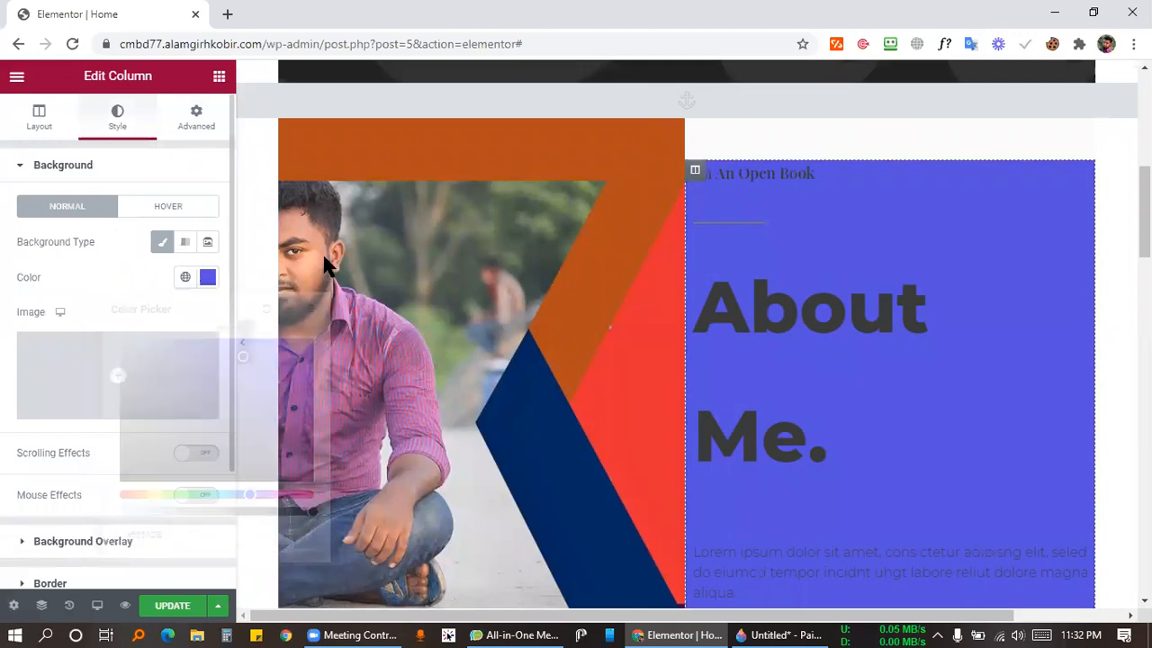
left_click(207, 135)
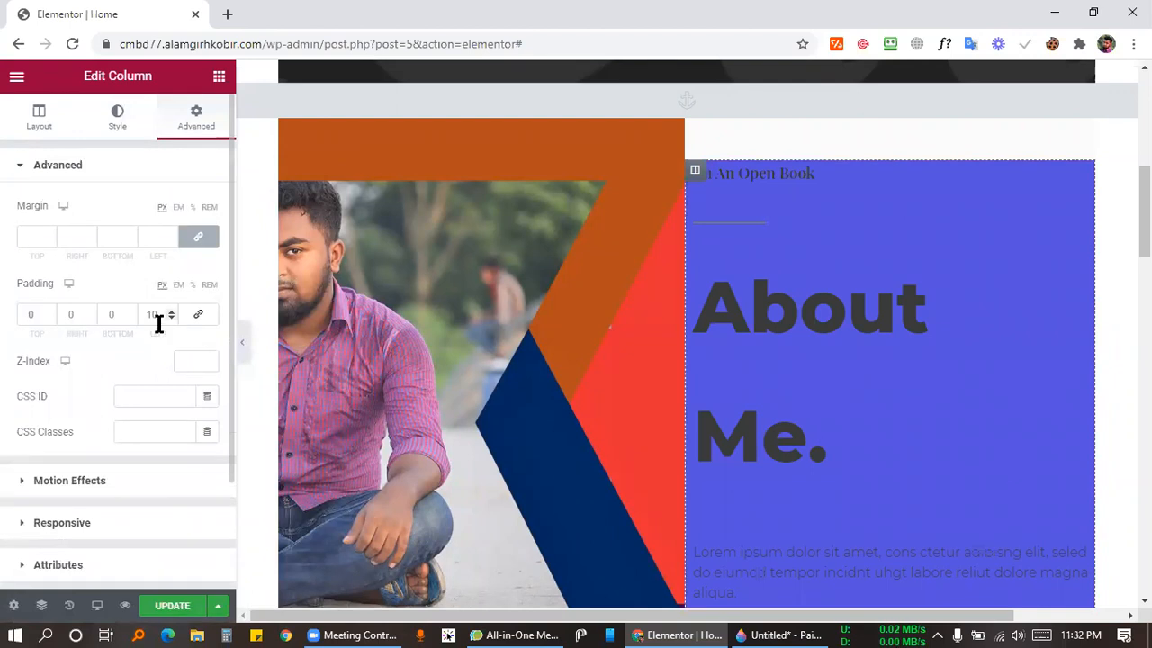
Link the column's padding values and set both padding and margin to 50 px on every side.
left_click(200, 315)
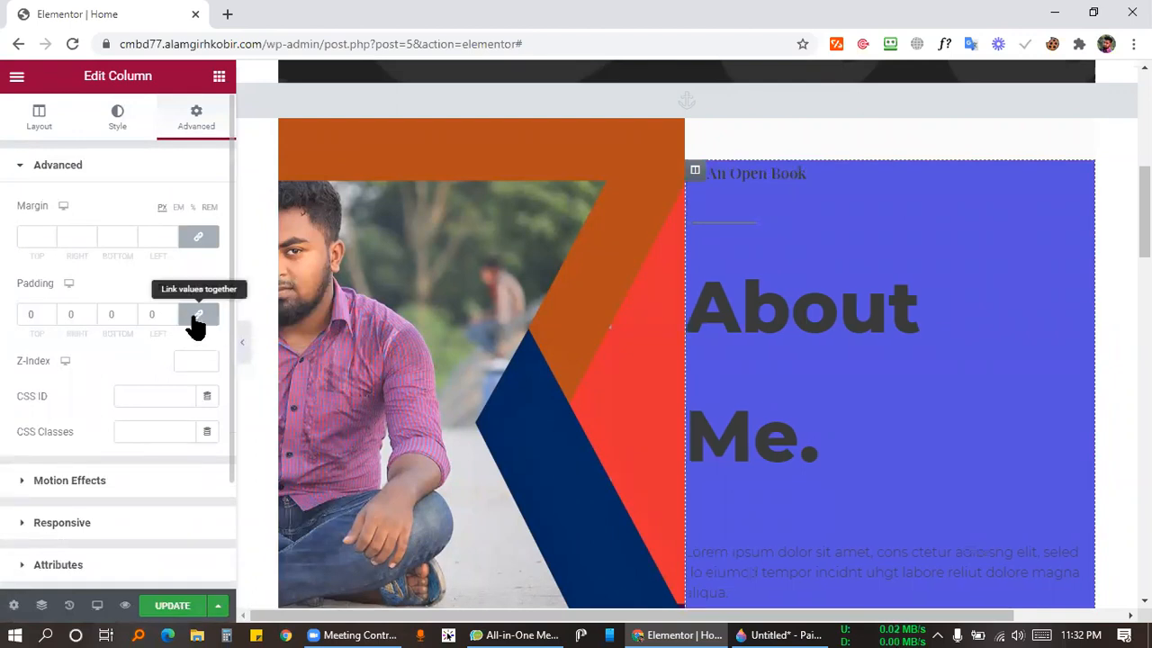
left_click(26, 314)
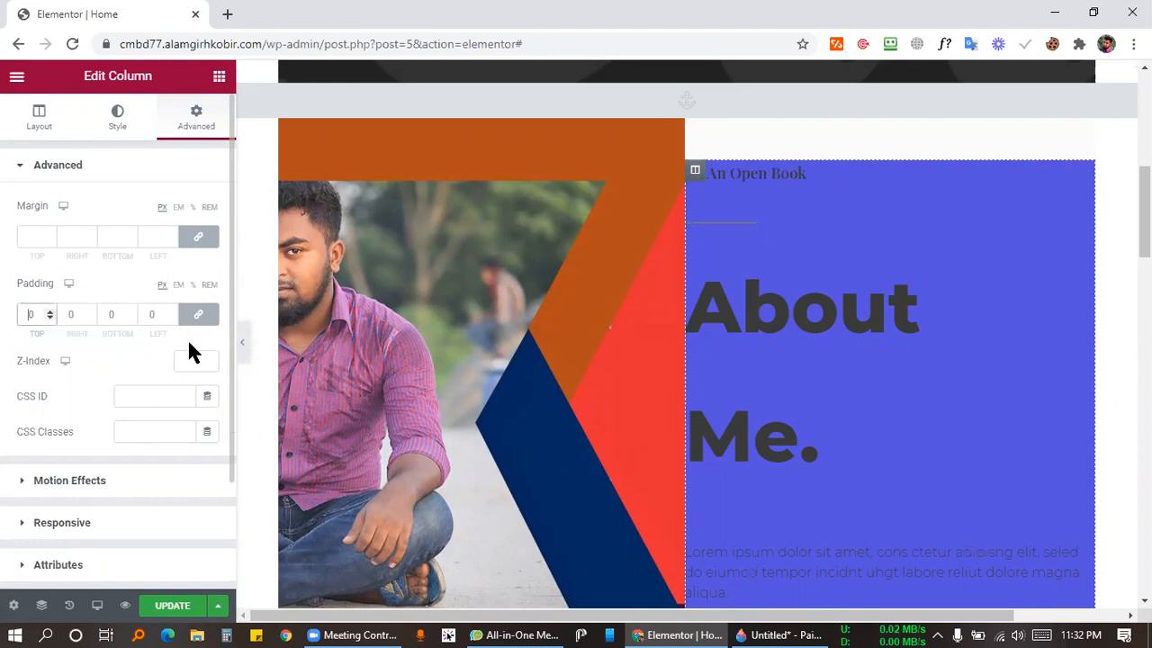
type("5")
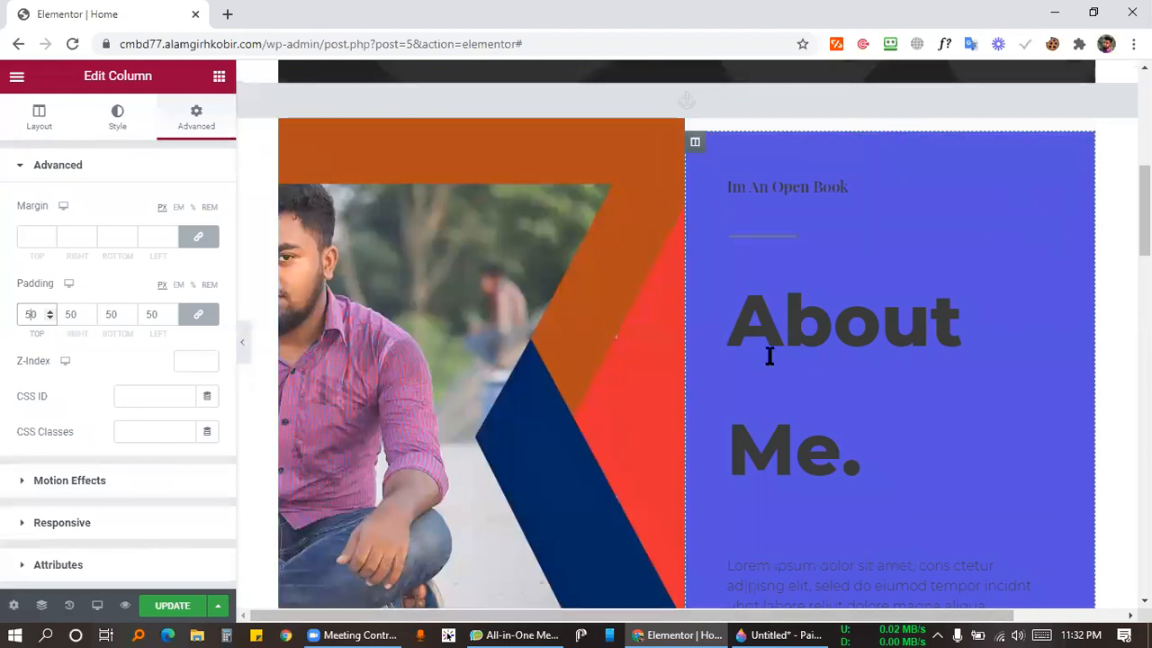
key("alt+Tab")
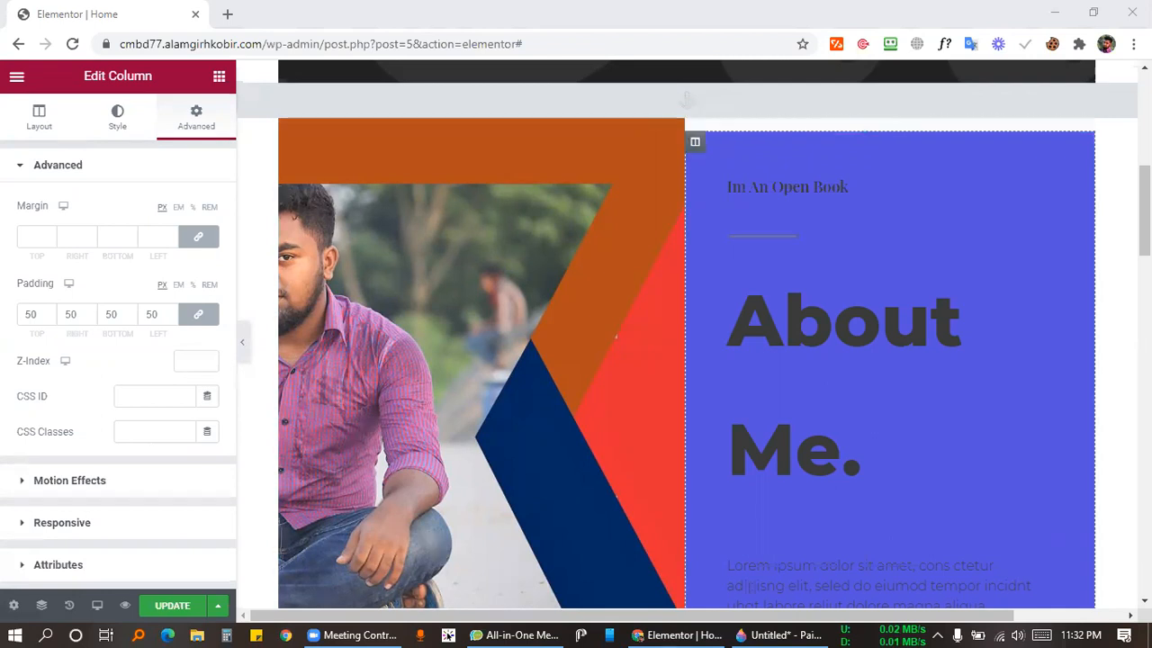
left_click(26, 235)
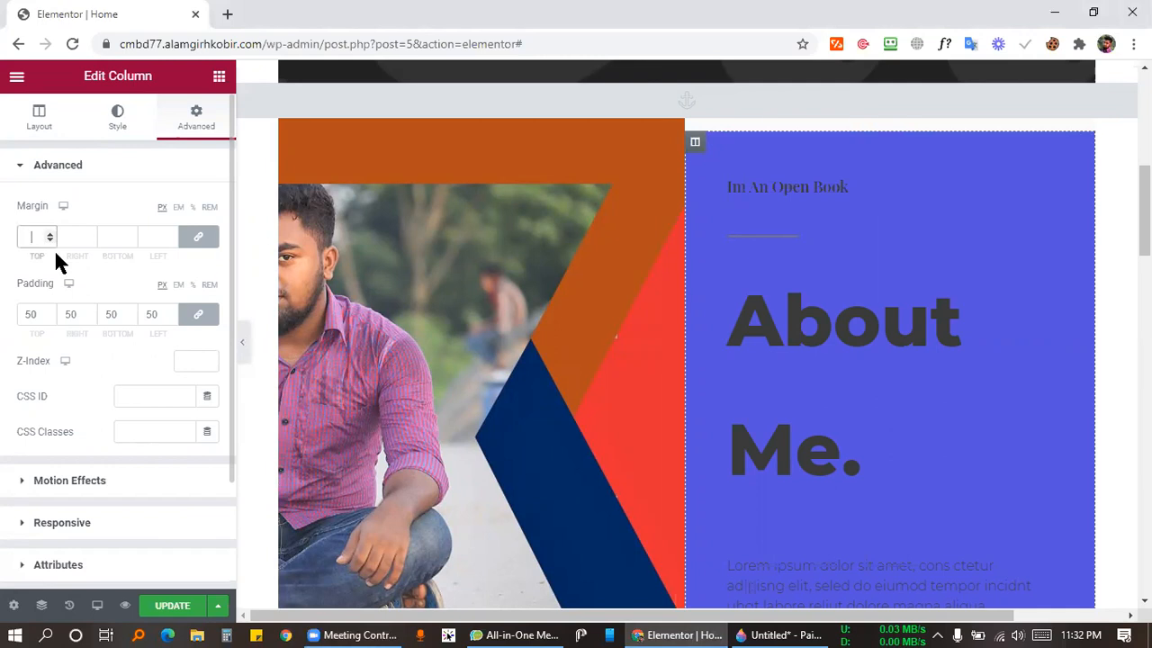
type("50")
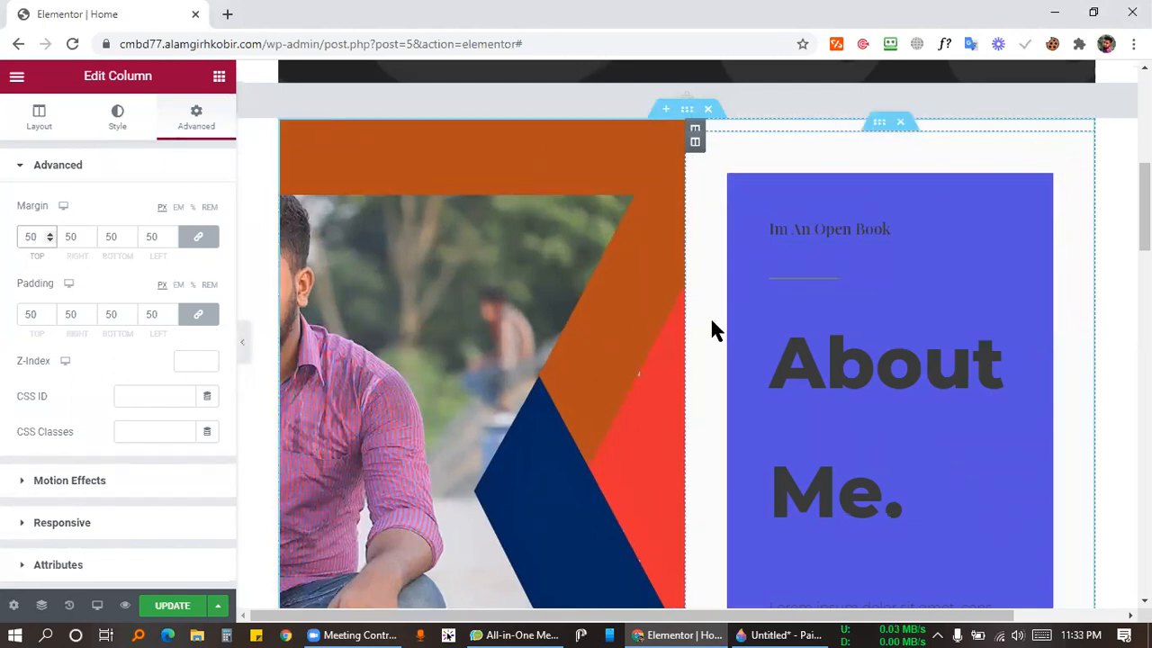
scroll(711, 331, "down", 4)
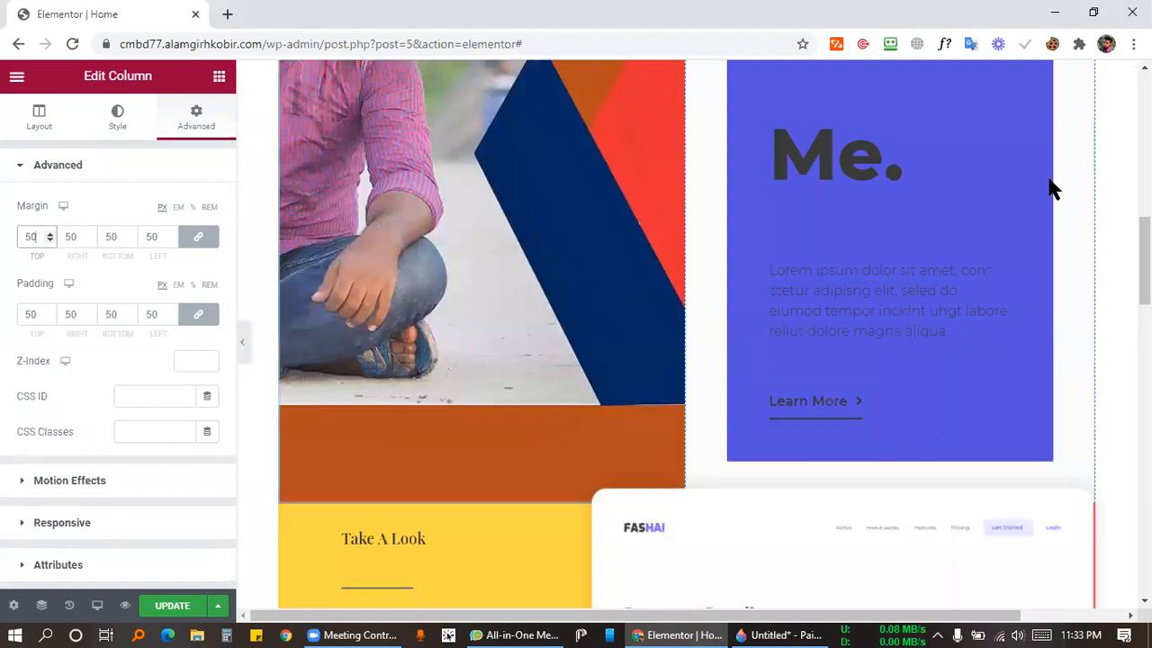
scroll(1051, 175, "up", 2)
scroll(1044, 225, "up", 2)
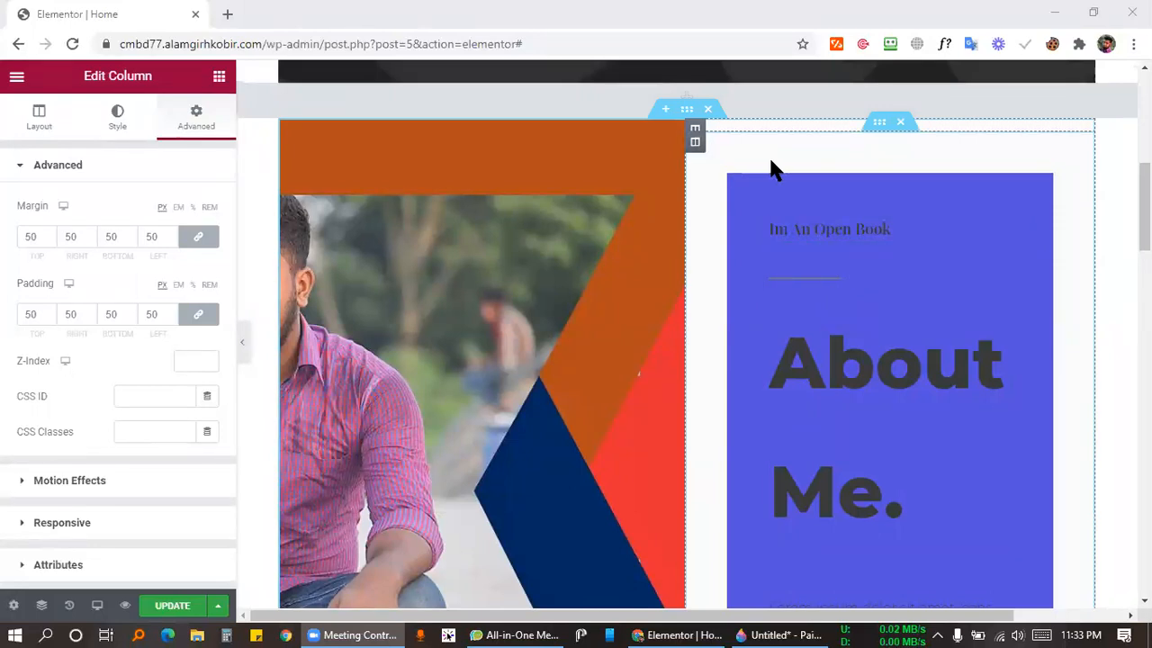
Unlink the column padding and set it to 0 on all sides except 10 px left.
left_click(155, 309)
double_click(158, 313)
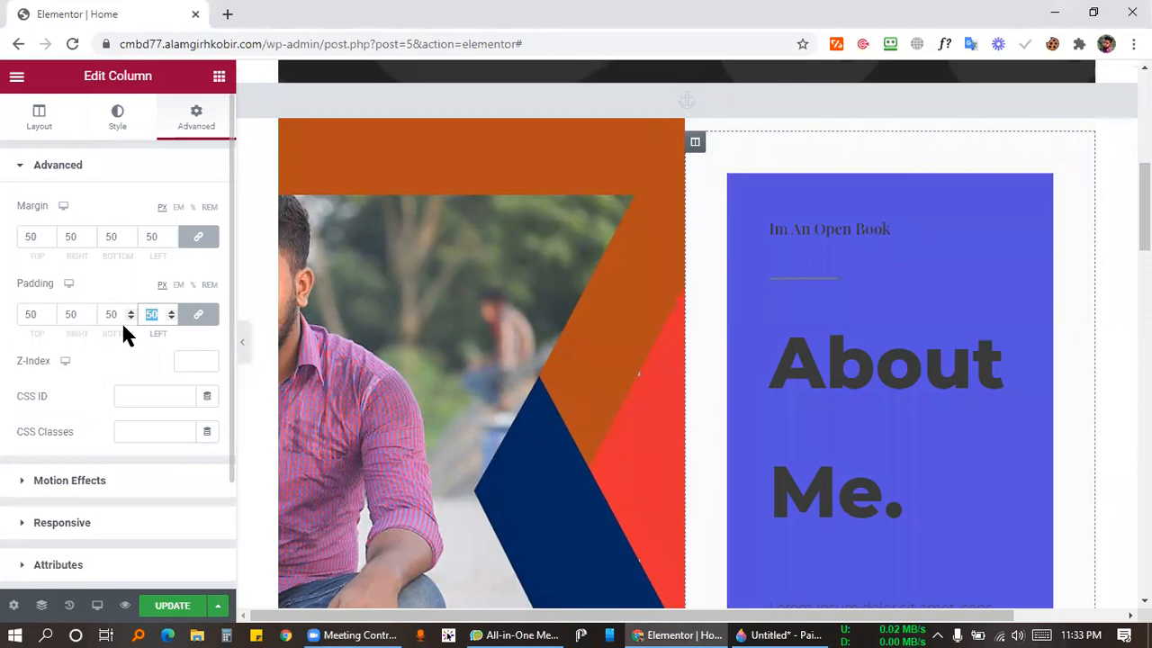
key("BackSpace")
left_click(155, 230)
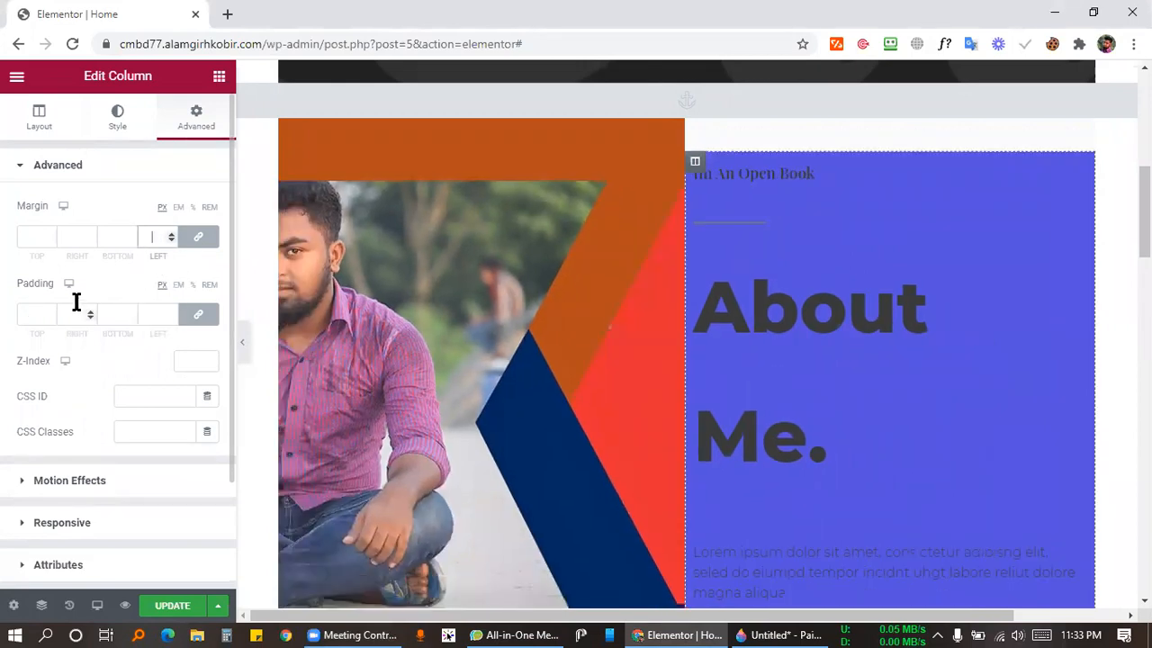
left_click(199, 312)
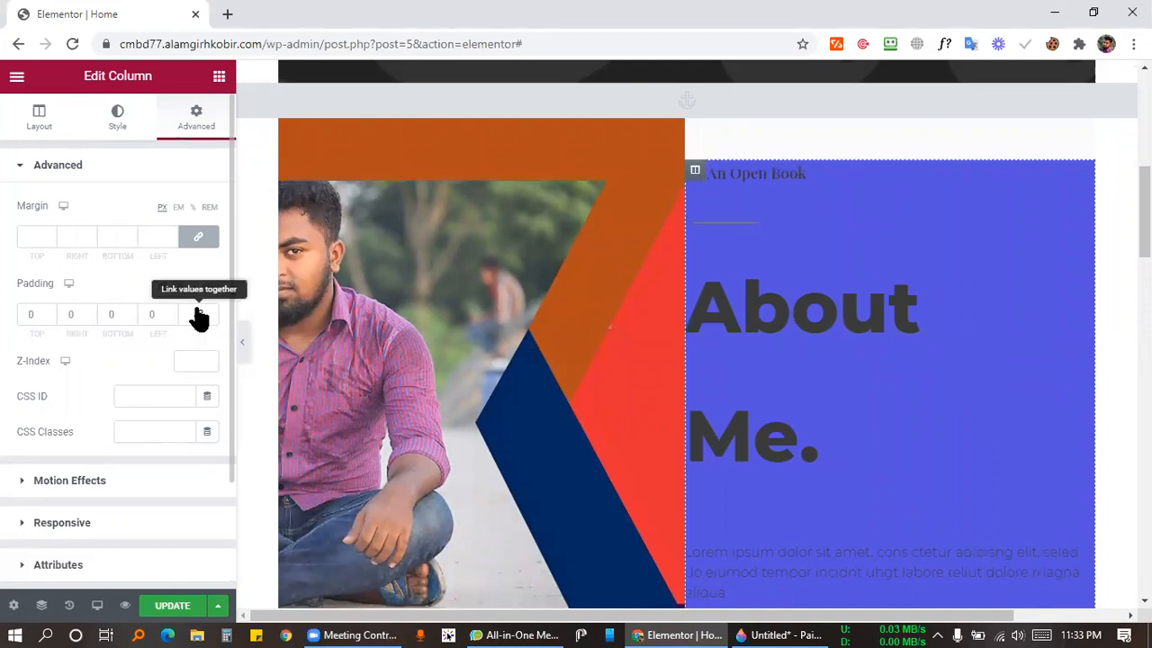
left_click(149, 314)
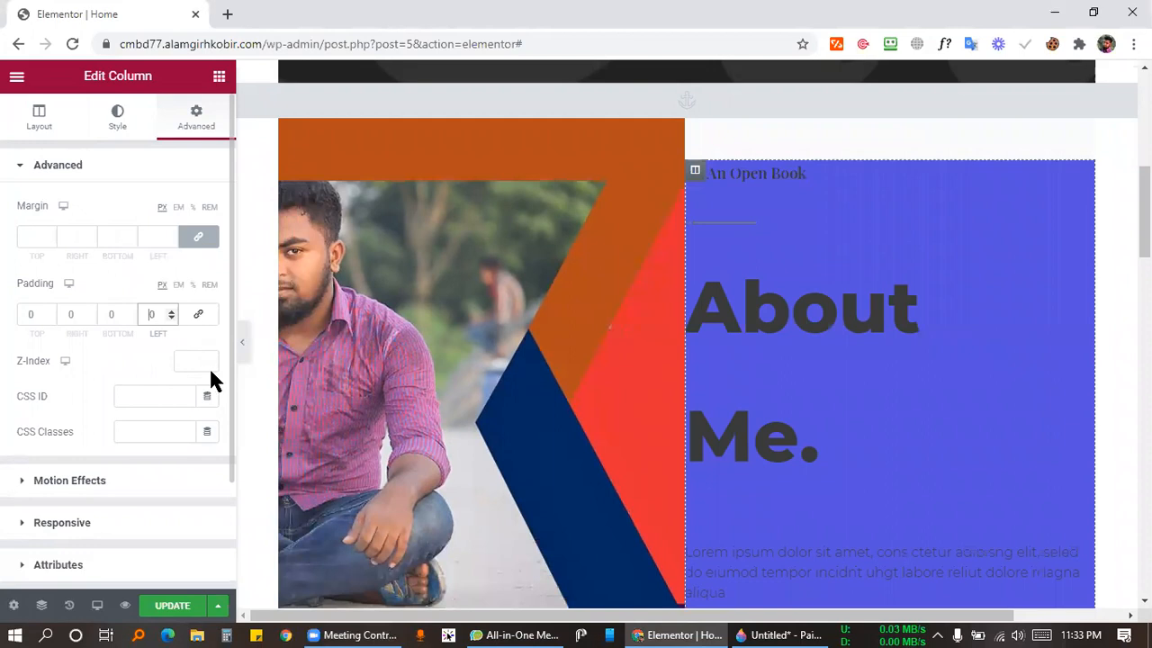
type("1")
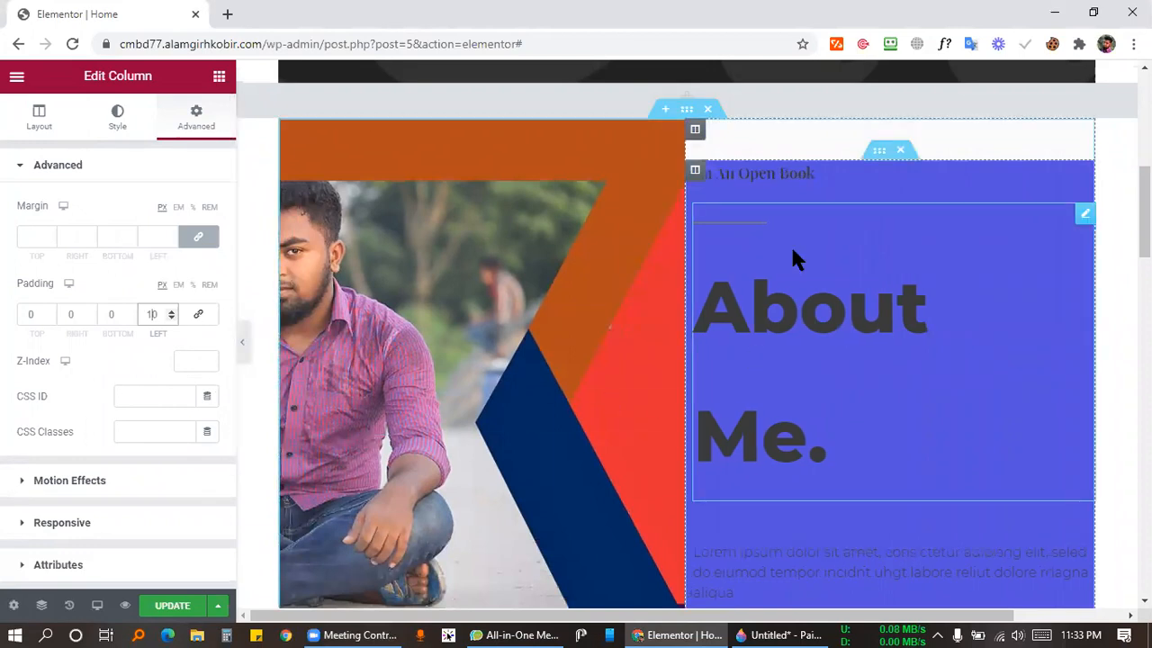
Clear the column's blue background colour in the Background colour picker.
left_click(116, 117)
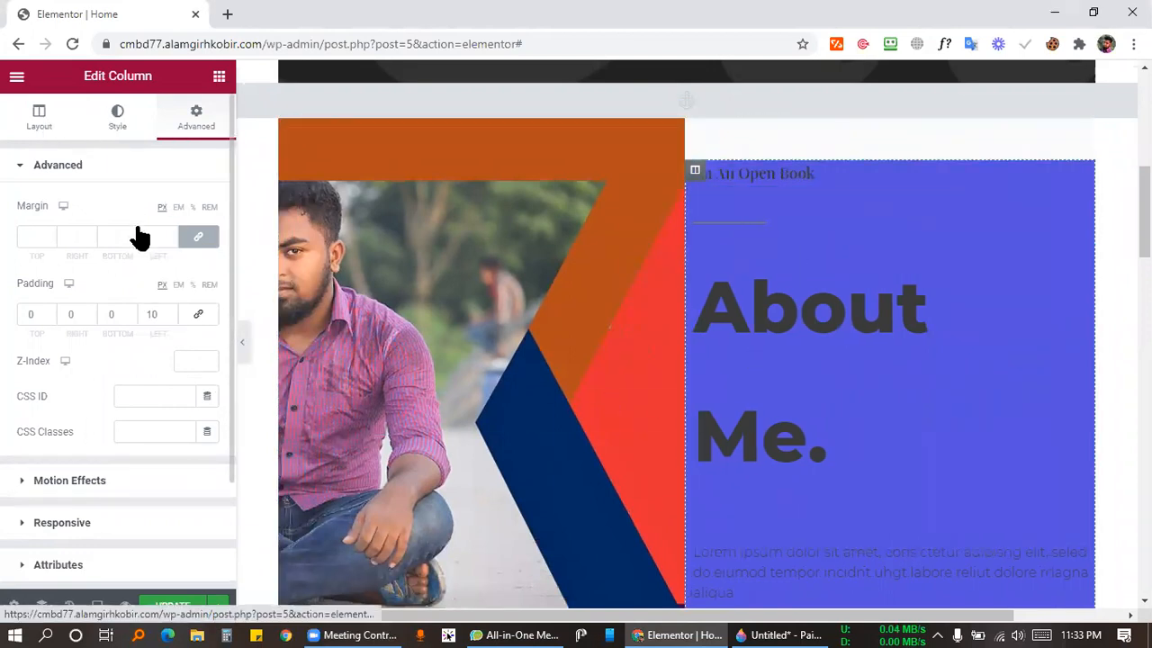
left_click(206, 279)
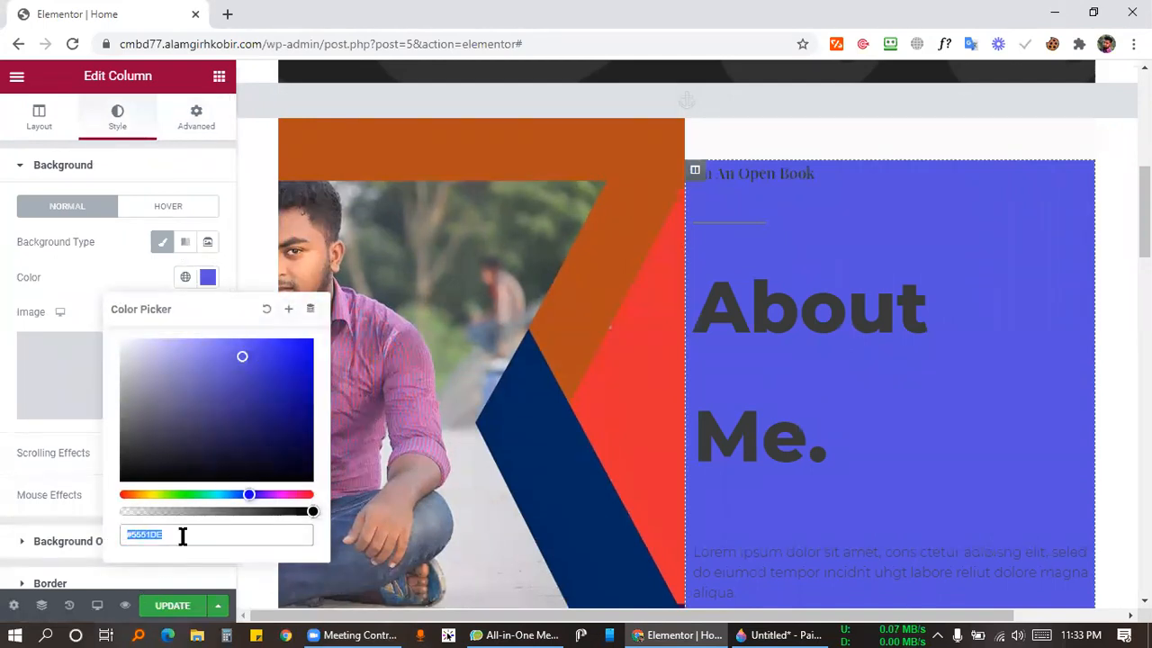
left_click_drag(183, 535, 144, 535)
key("BackSpace")
left_click(266, 308)
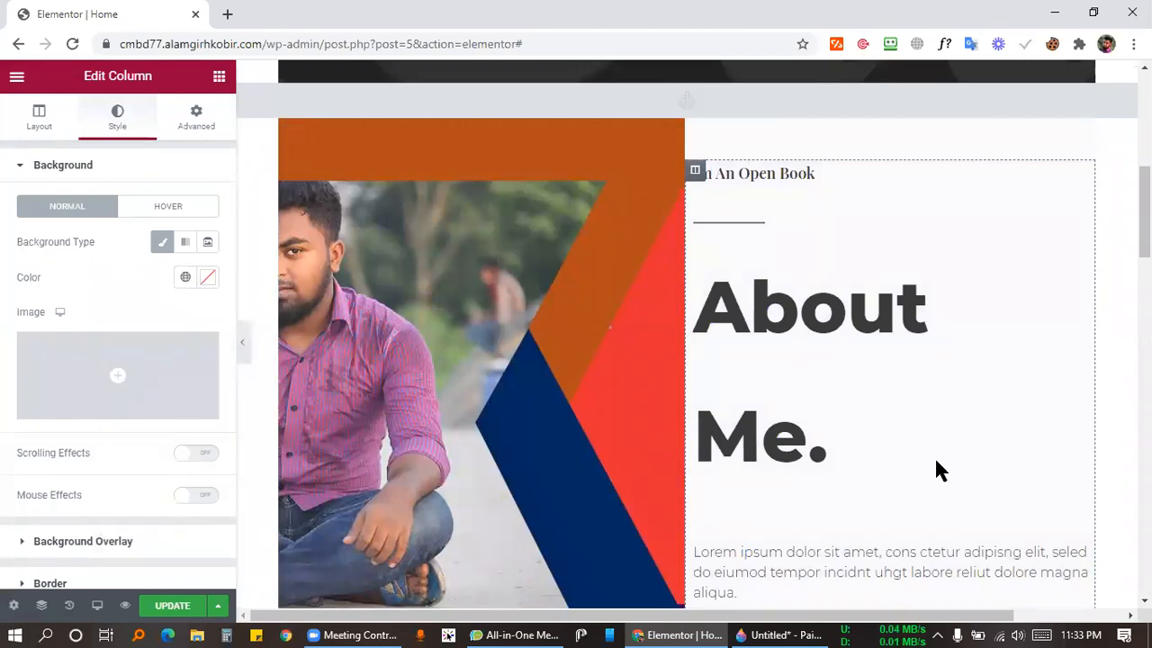
Delete the line break from the 'About Me.' heading title so it fits one line.
key("alt+Tab")
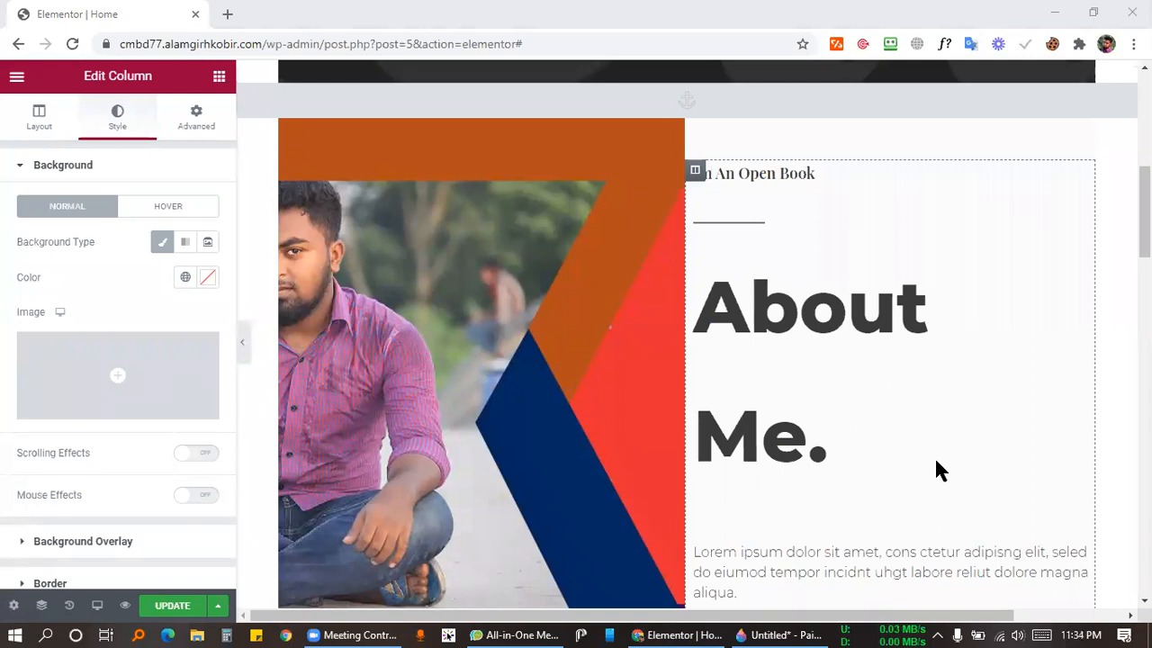
scroll(849, 334, "down", 4)
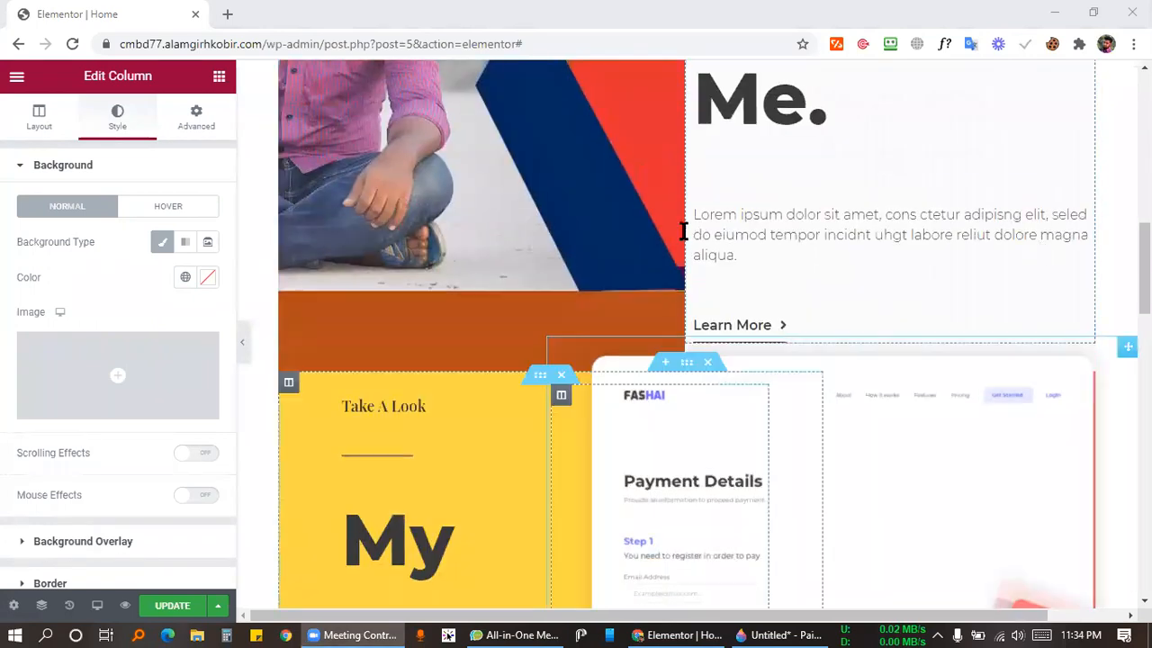
scroll(721, 272, "up", 1)
scroll(721, 272, "up", 5)
scroll(877, 517, "down", 4)
scroll(956, 426, "up", 3)
scroll(956, 440, "down", 2)
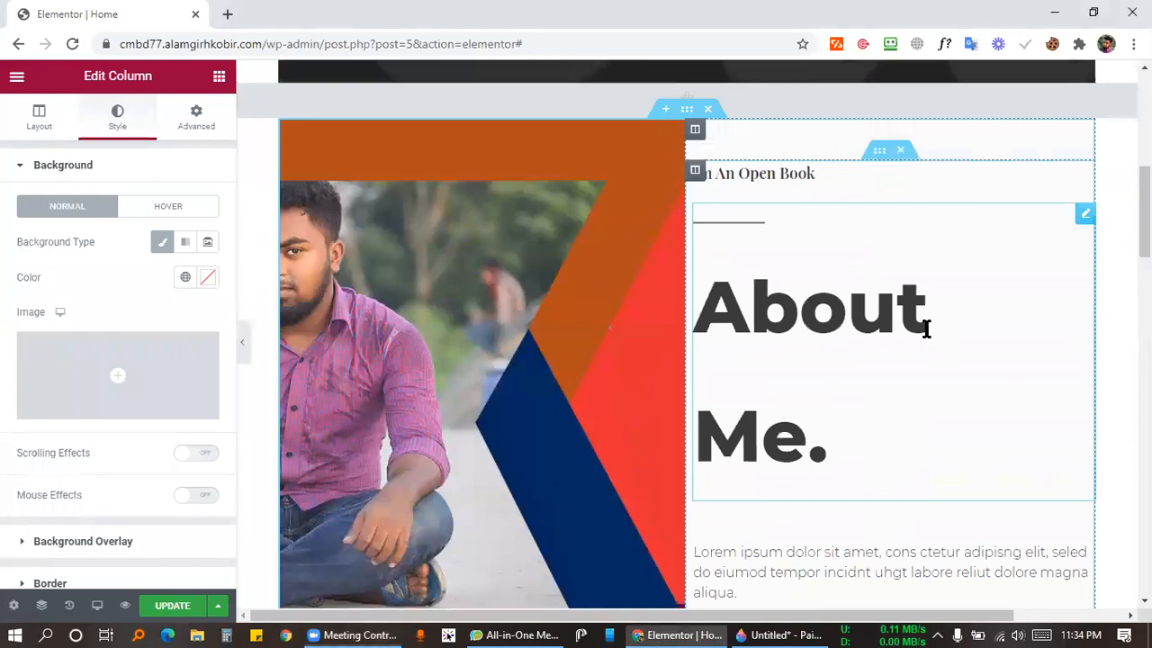
left_click(926, 326)
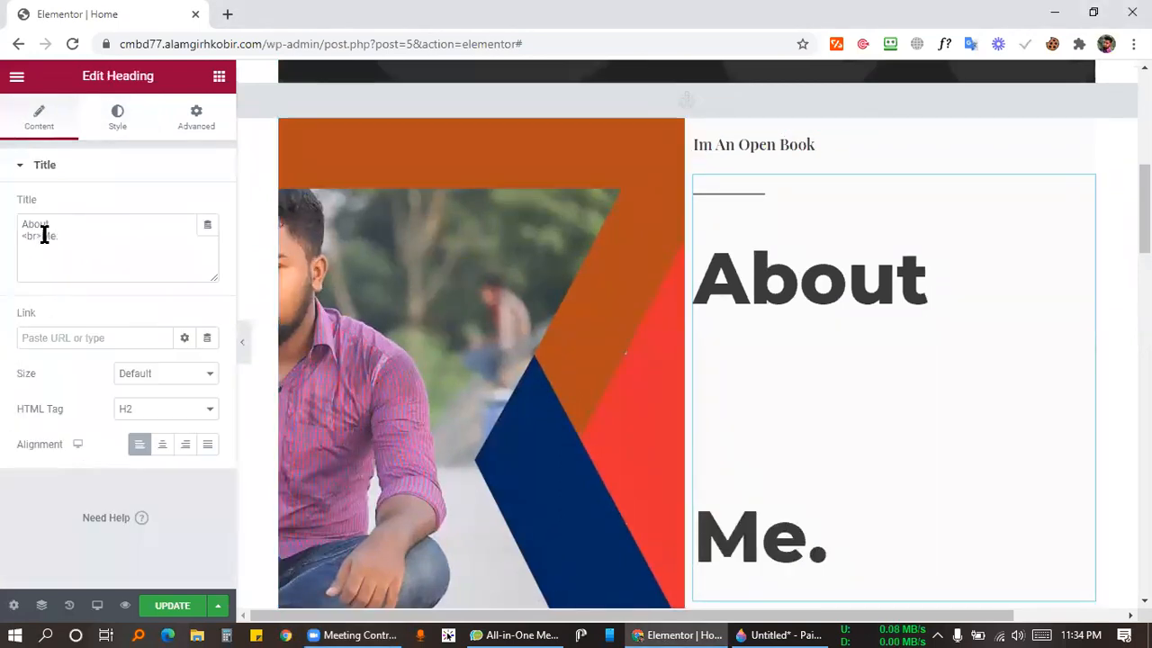
left_click_drag(41, 236, 13, 244)
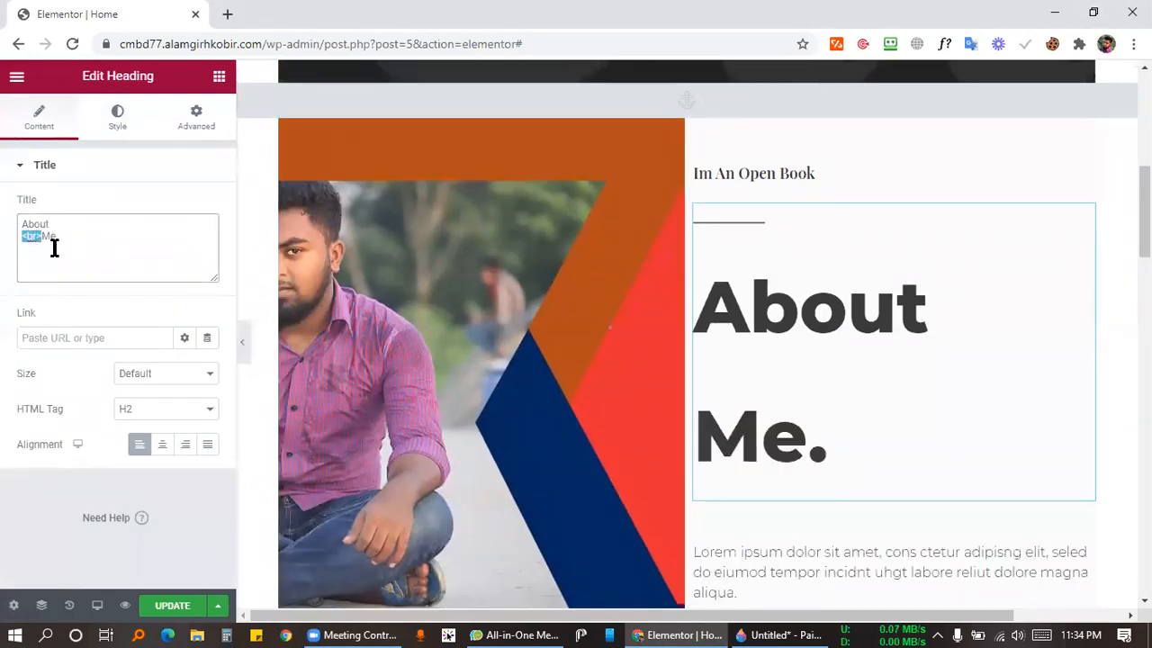
key("BackSpace")
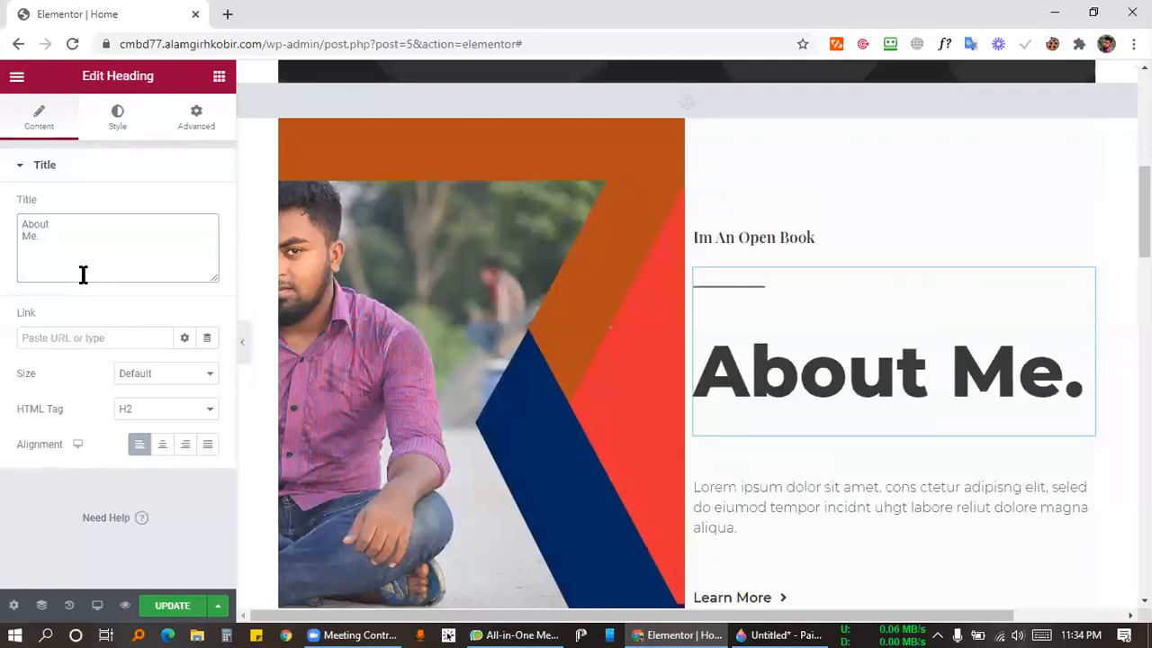
Switch the heading's HTML tag to H3 and then back to H2.
scroll(909, 360, "down", 4)
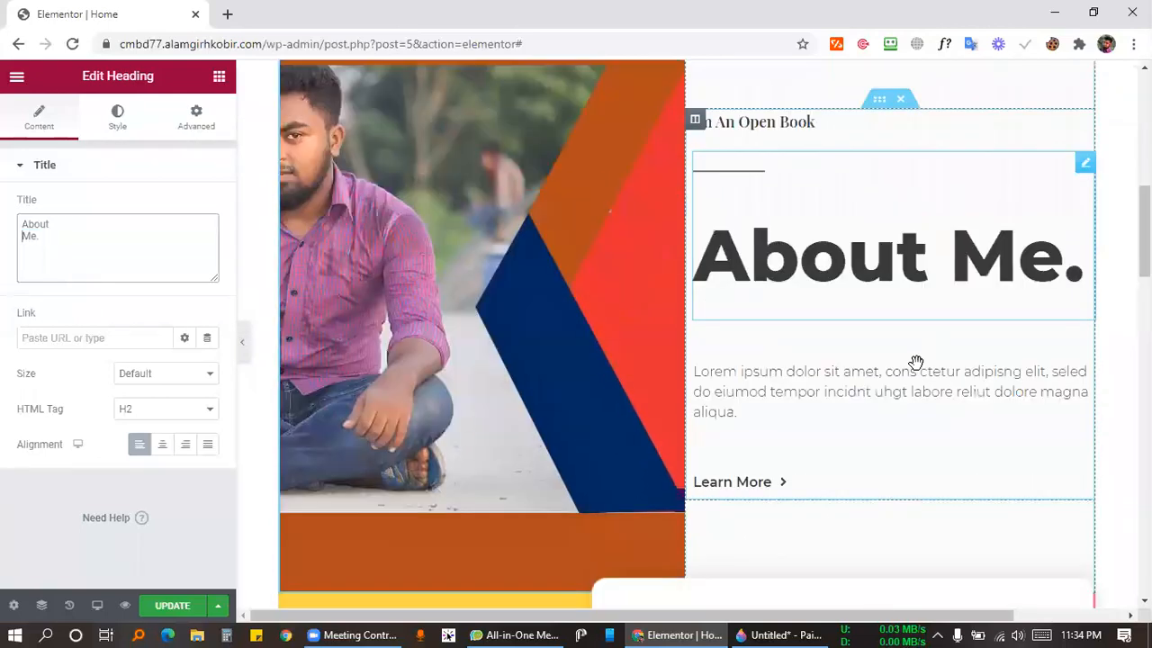
scroll(907, 356, "up", 2)
scroll(907, 357, "up", 2)
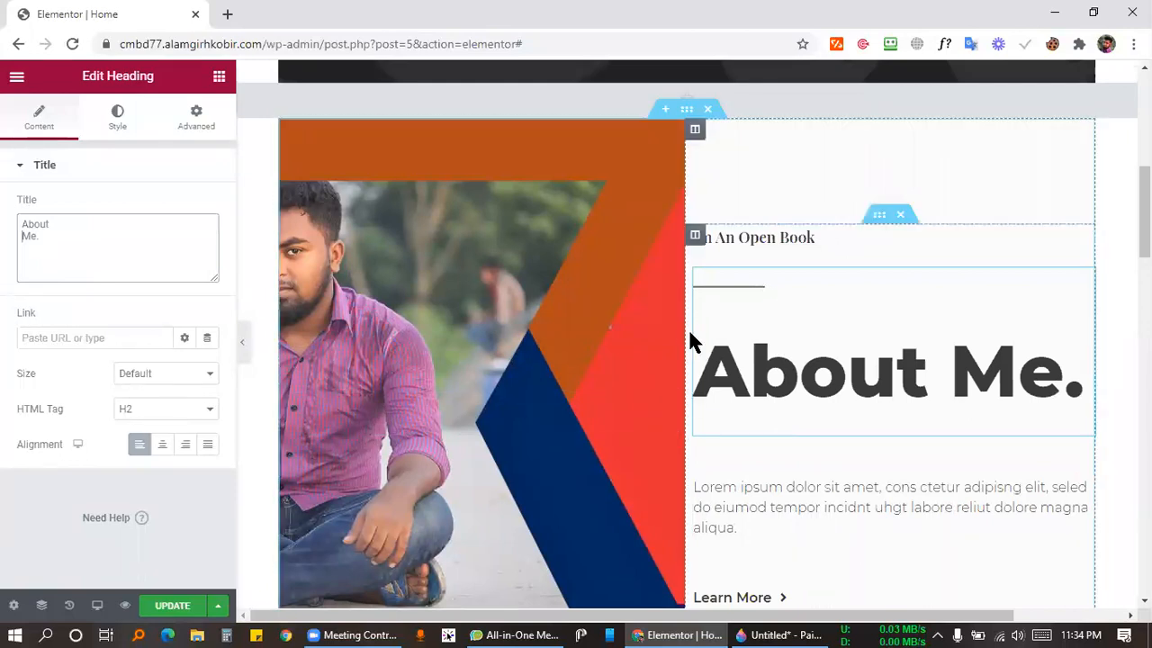
left_click(155, 409)
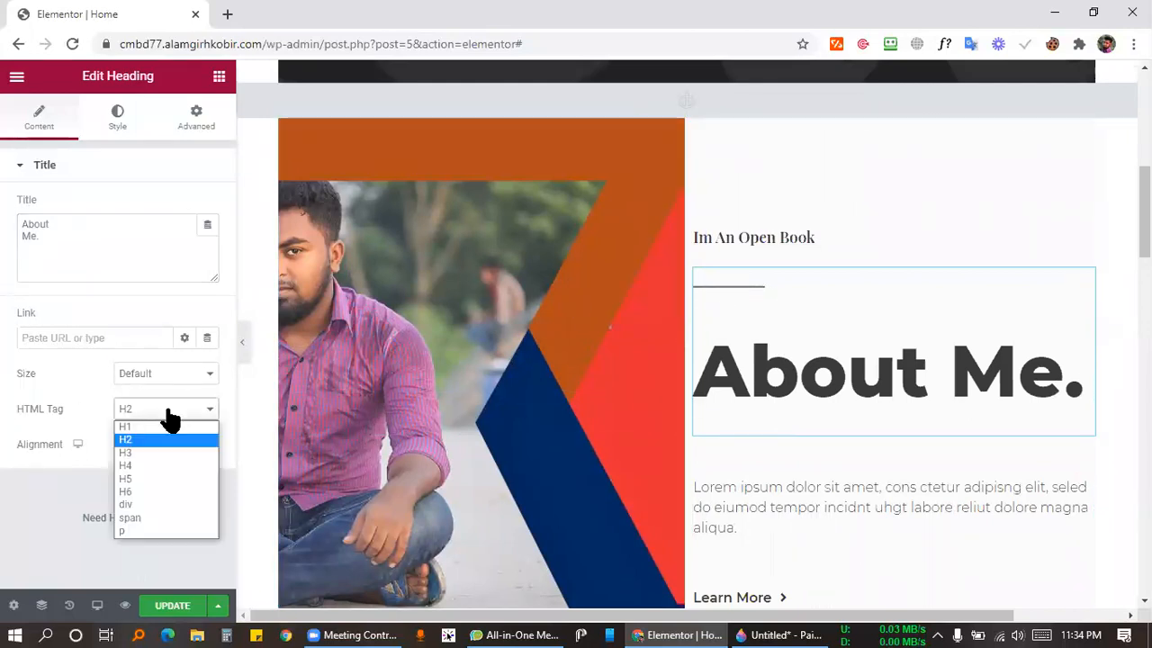
left_click(137, 459)
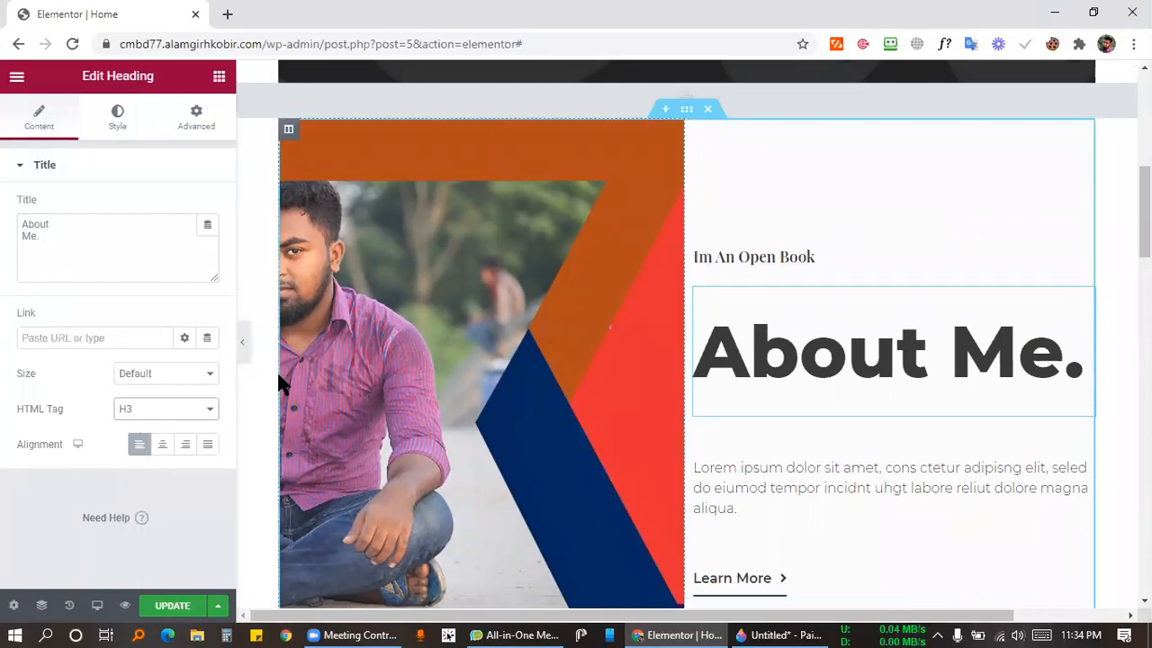
left_click(165, 412)
left_click(124, 440)
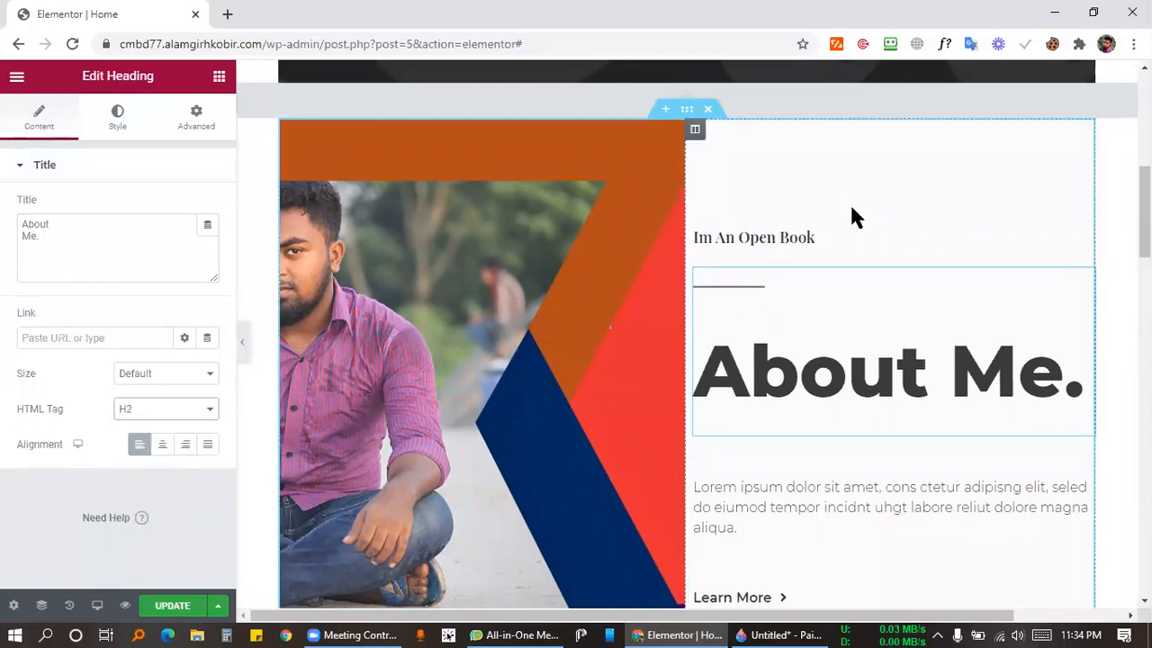
Select the 'Im An Open Book' heading text on the canvas to examine it.
left_click(775, 236)
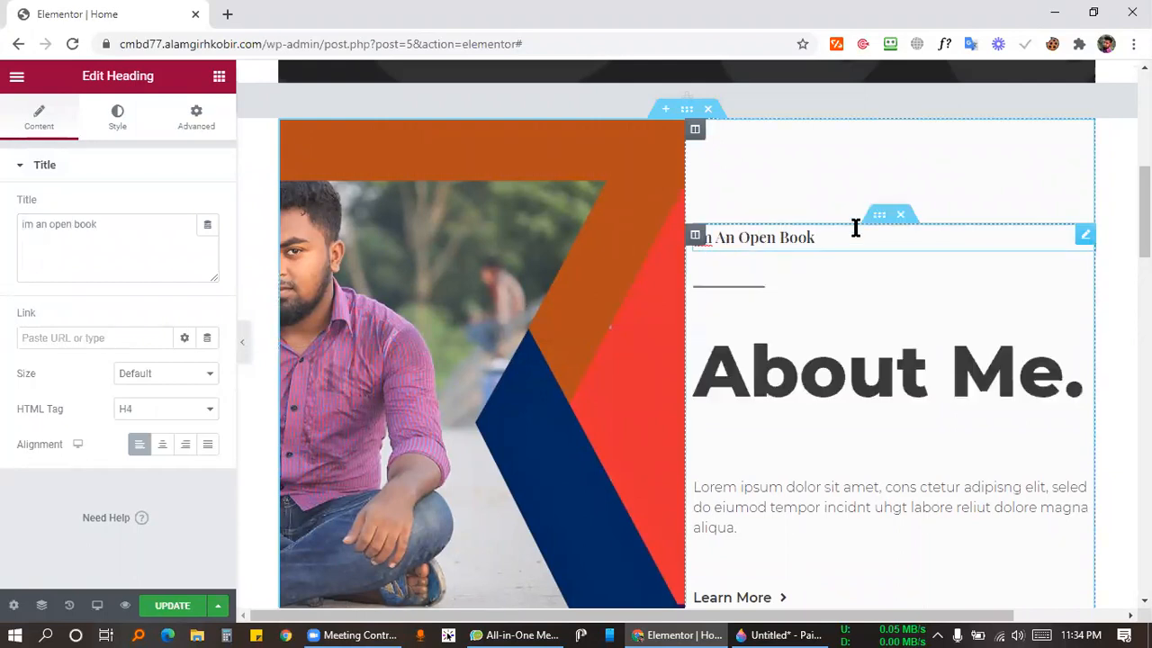
left_click_drag(837, 240, 684, 242)
left_click(761, 249)
triple_click(786, 232)
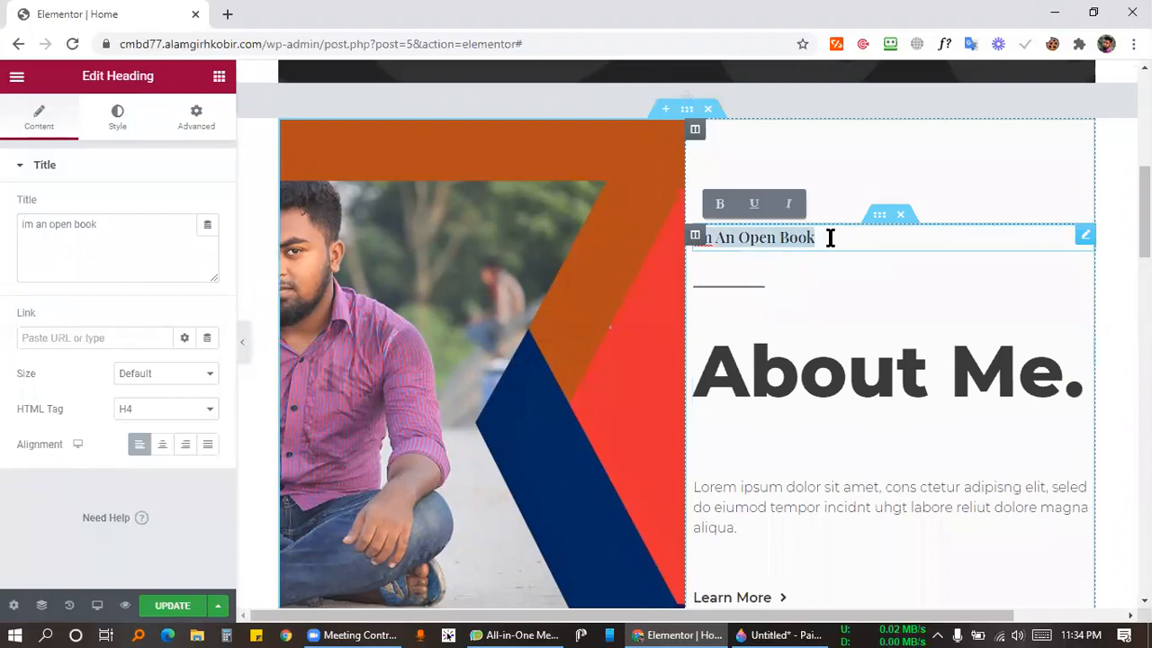
left_click(828, 240)
scroll(834, 259, "down", 2)
scroll(834, 259, "up", 2)
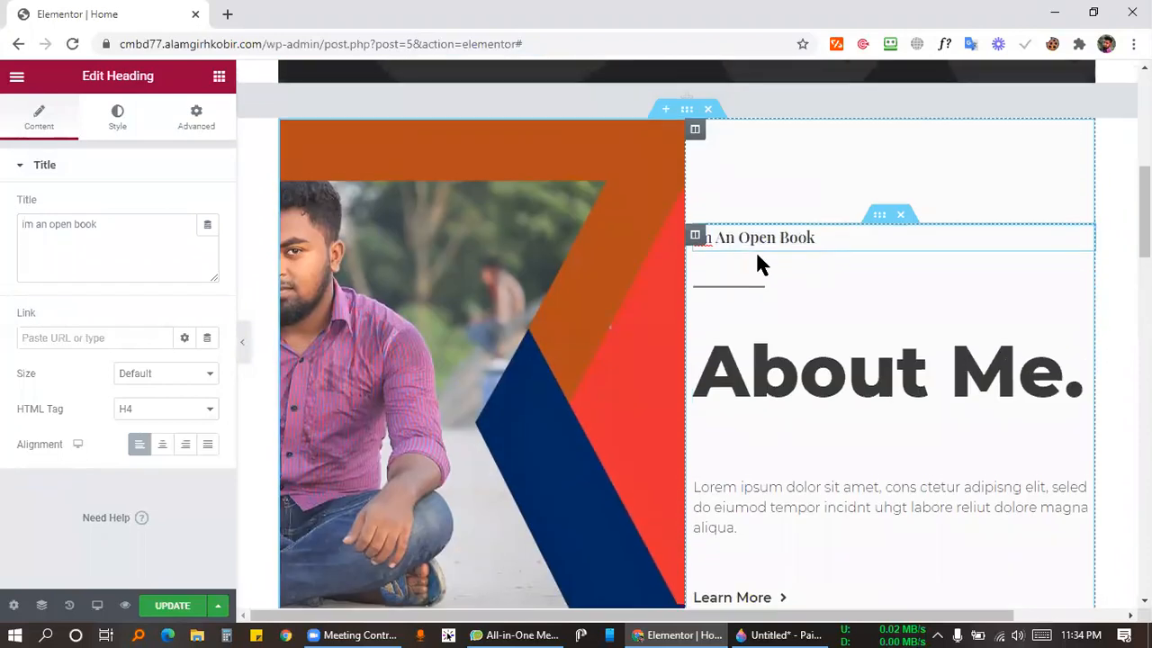
triple_click(749, 238)
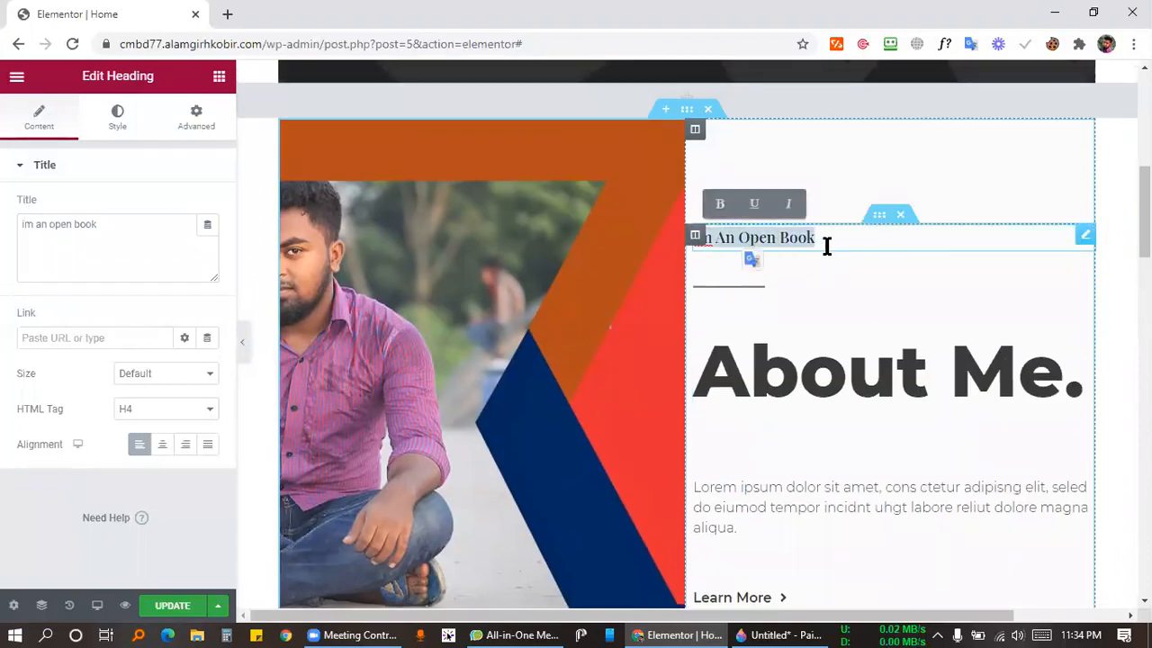
left_click(778, 239)
Open the Lorem ipsum paragraph for editing and select its text in the editor.
scroll(796, 252, "down", 2)
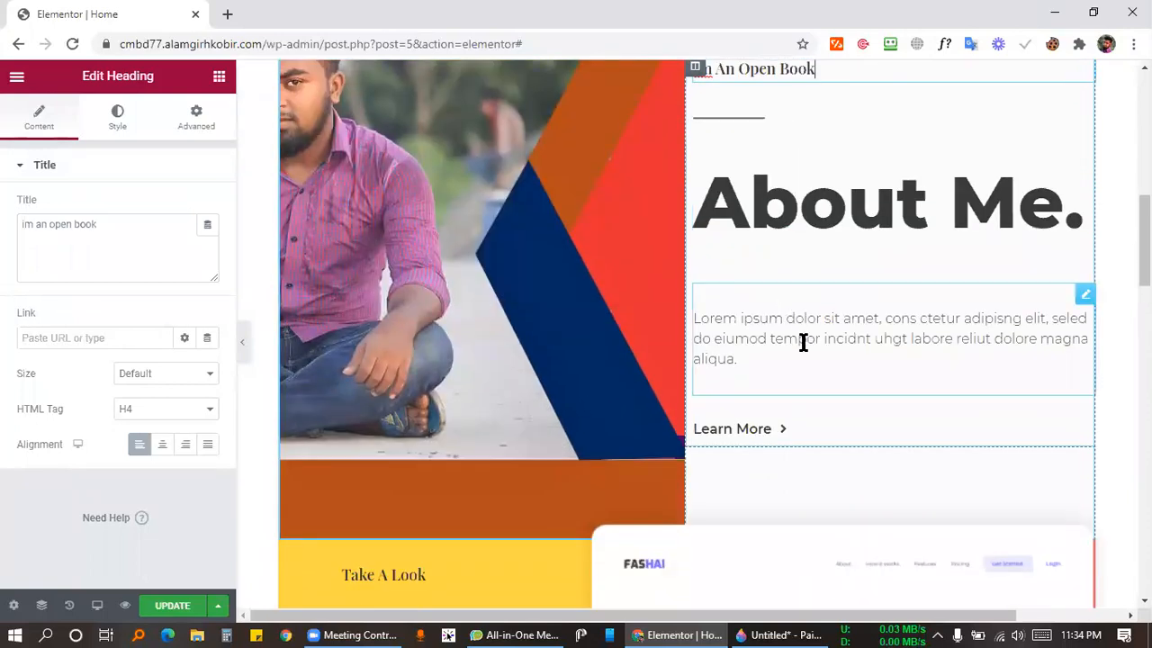
scroll(655, 294, "up", 2)
scroll(738, 303, "down", 2)
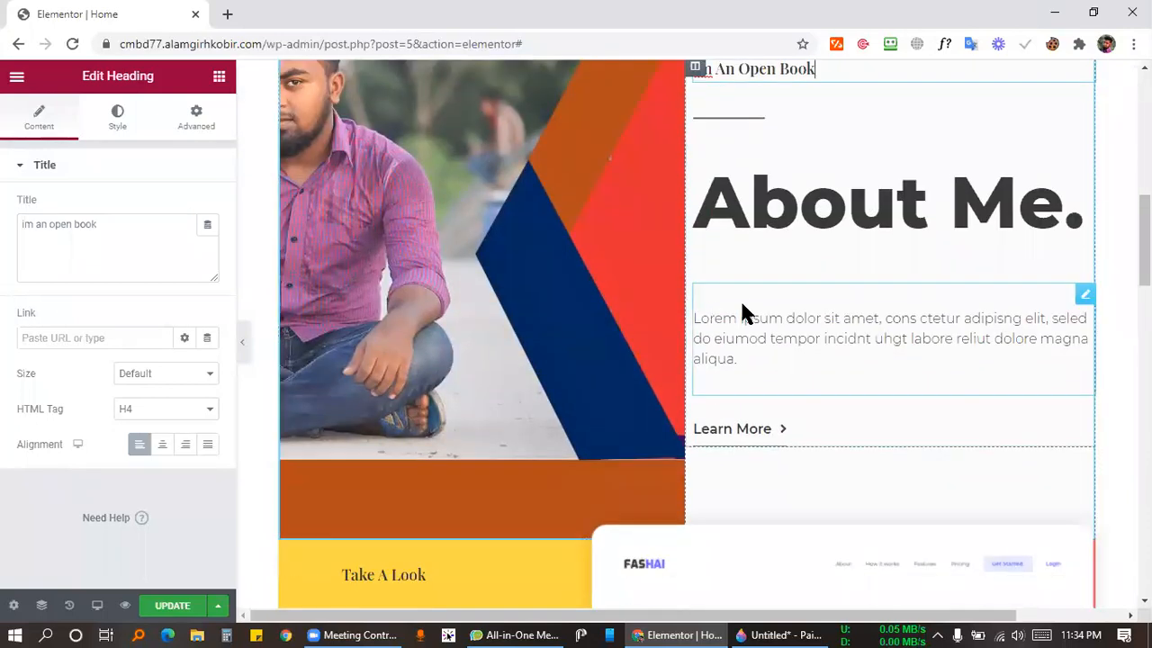
scroll(729, 322, "down", 4)
scroll(738, 297, "up", 2)
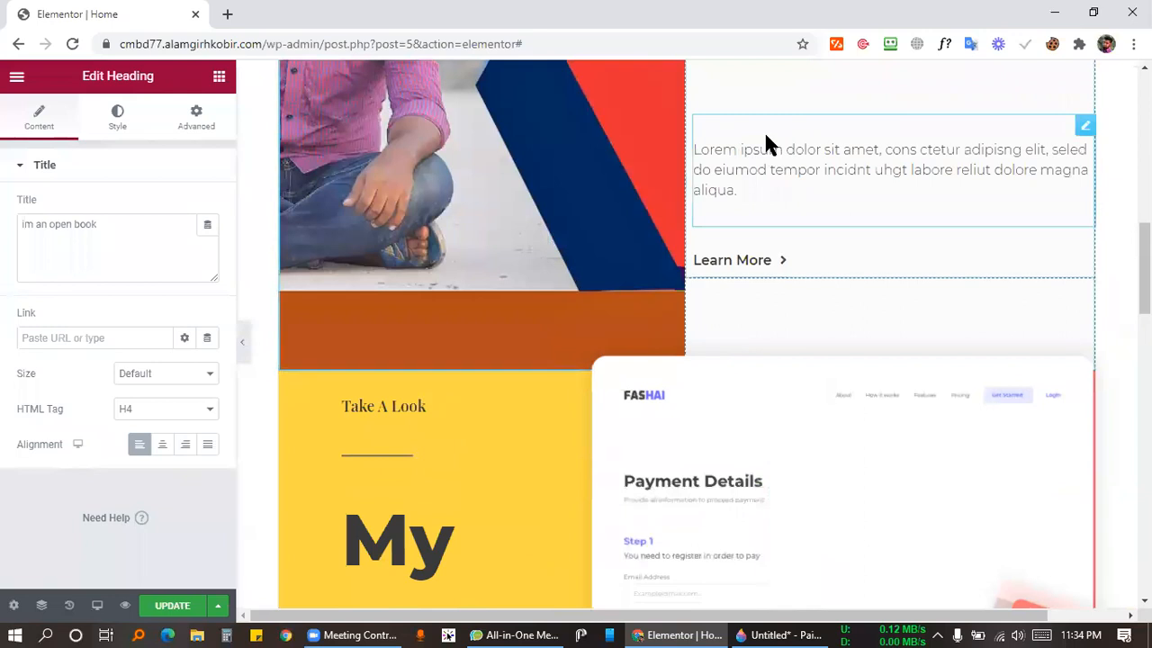
scroll(833, 190, "up", 2)
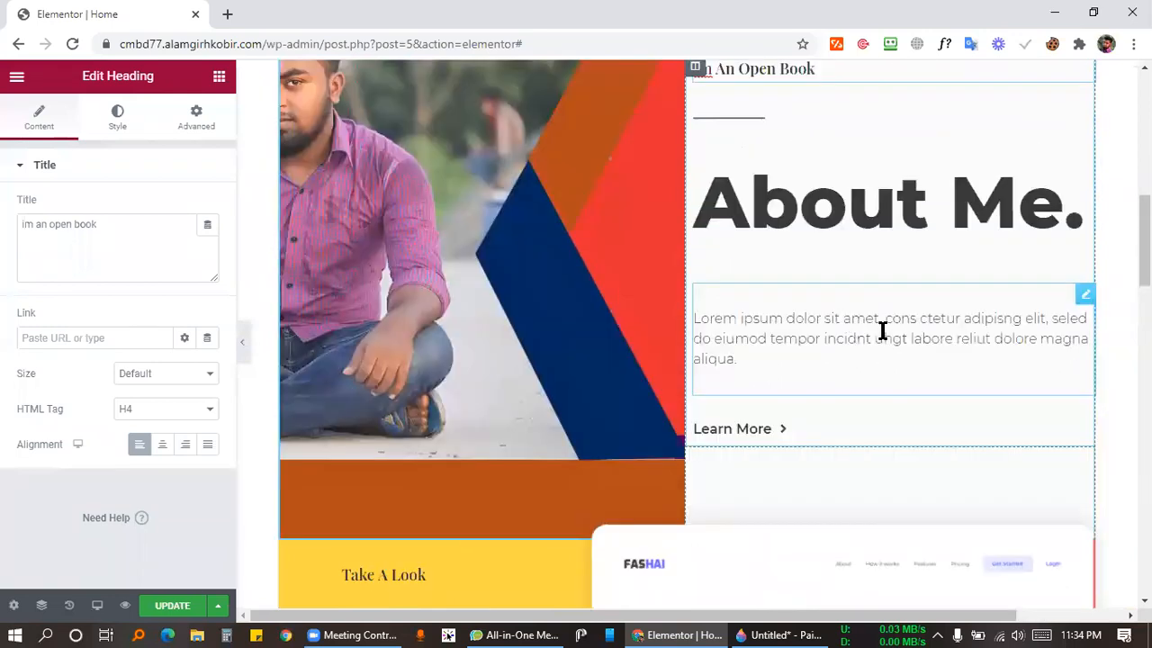
left_click(1087, 299)
left_click_drag(157, 478, 44, 327)
left_click(39, 330)
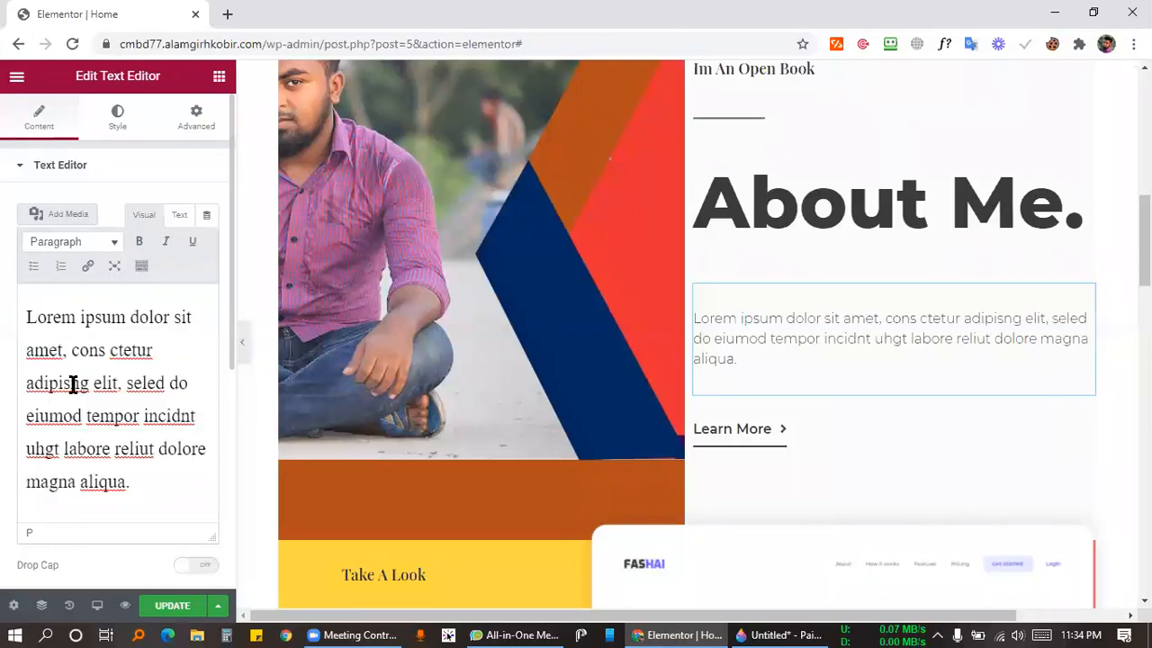
left_click_drag(157, 478, 36, 319)
left_click(26, 313)
left_click_drag(152, 483, 26, 310)
left_click(87, 359)
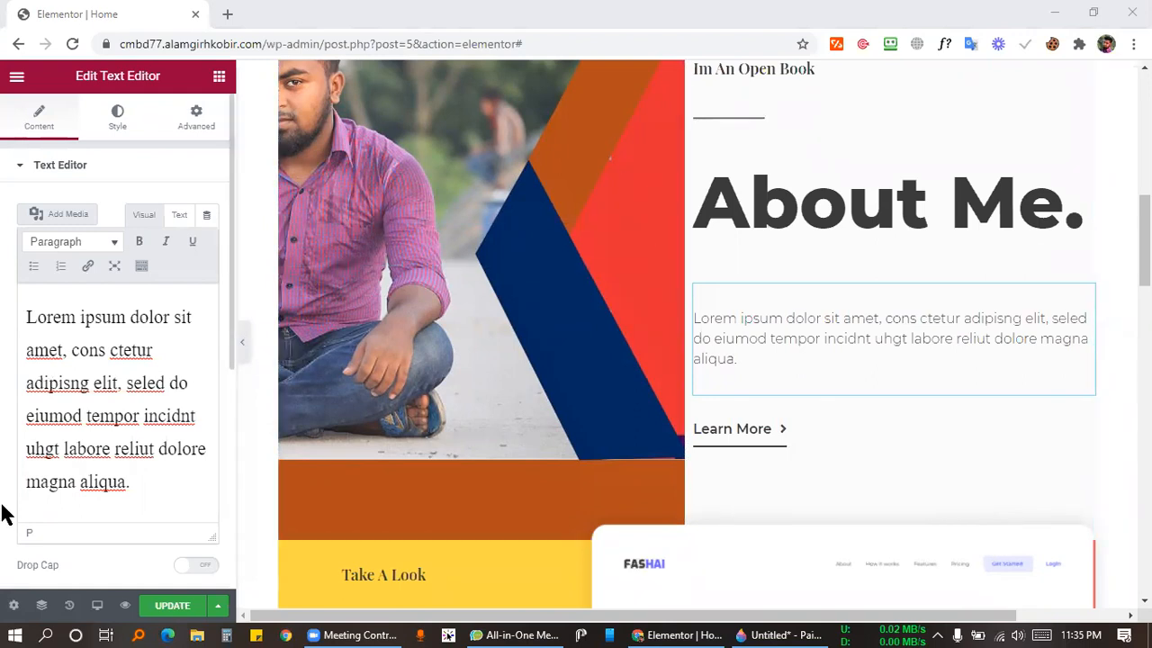
scroll(9, 504, "down", 3)
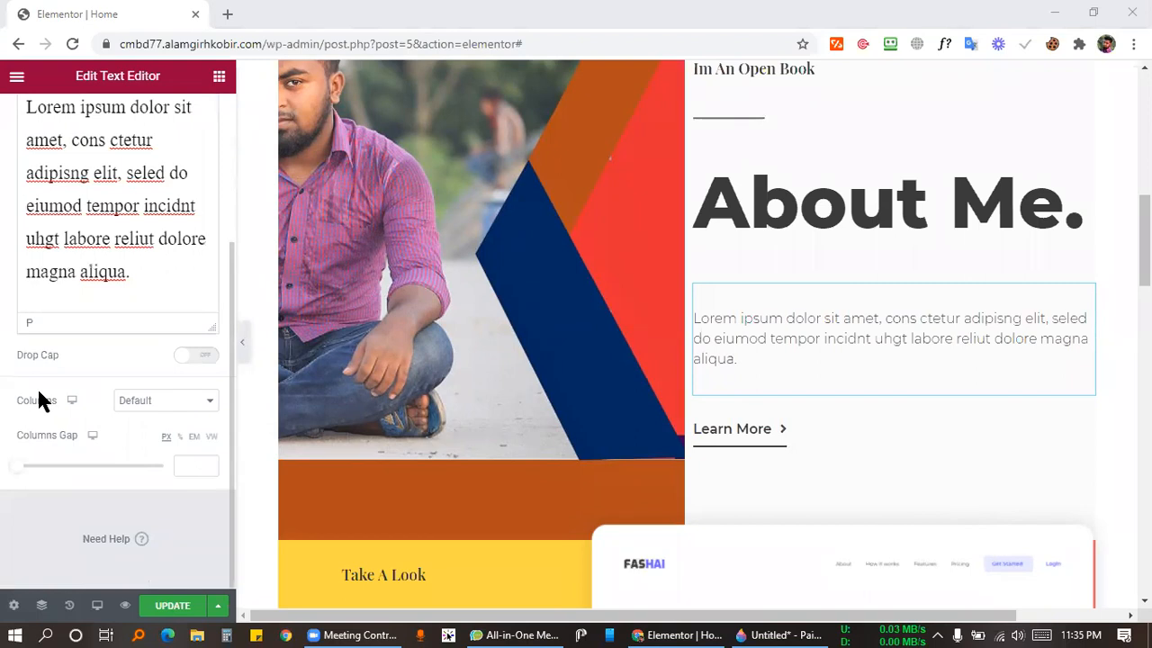
In a new tab, Google 'cat food' and open Chaldal's Cat Food result.
left_click(227, 14)
left_click(229, 43)
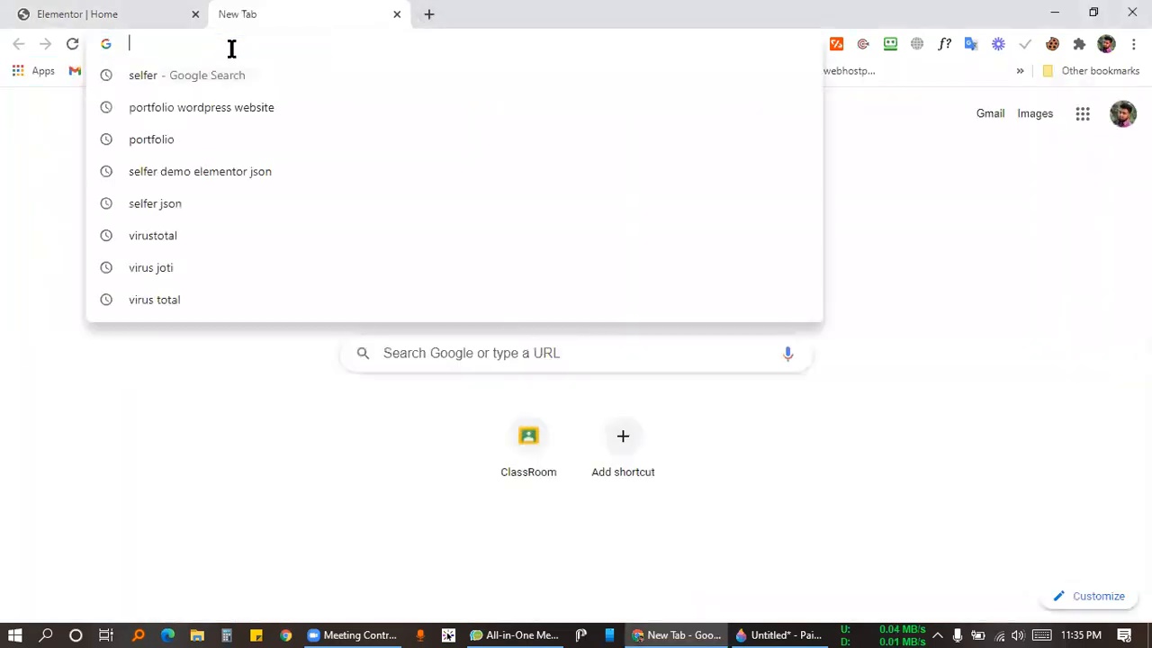
type("cat food")
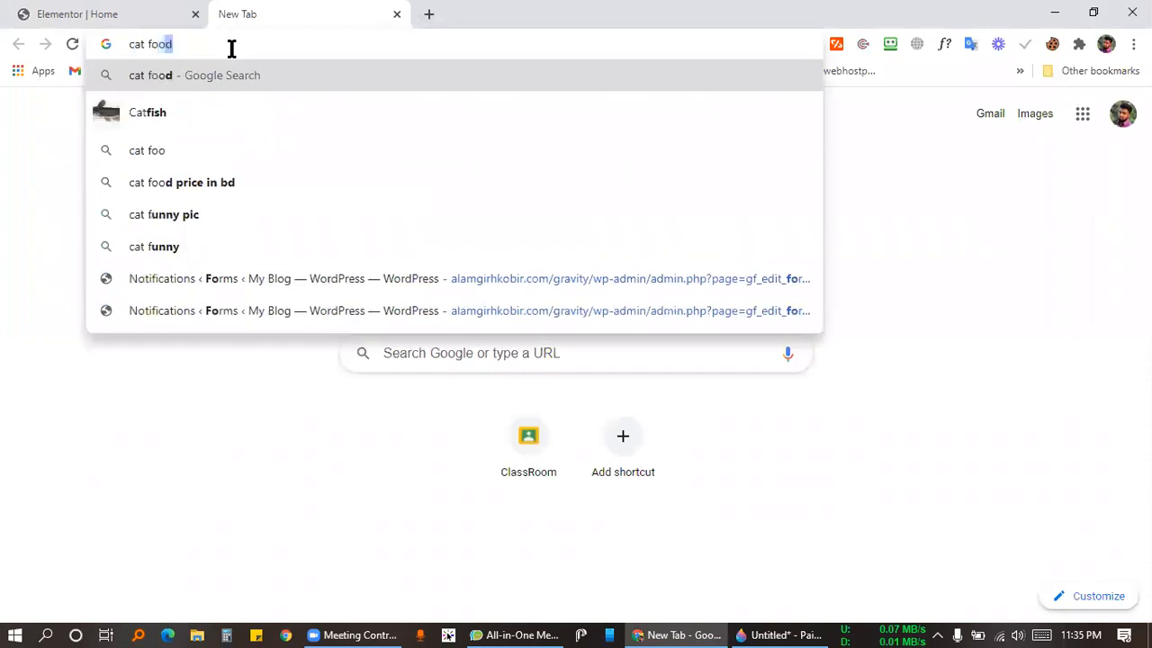
key("Return")
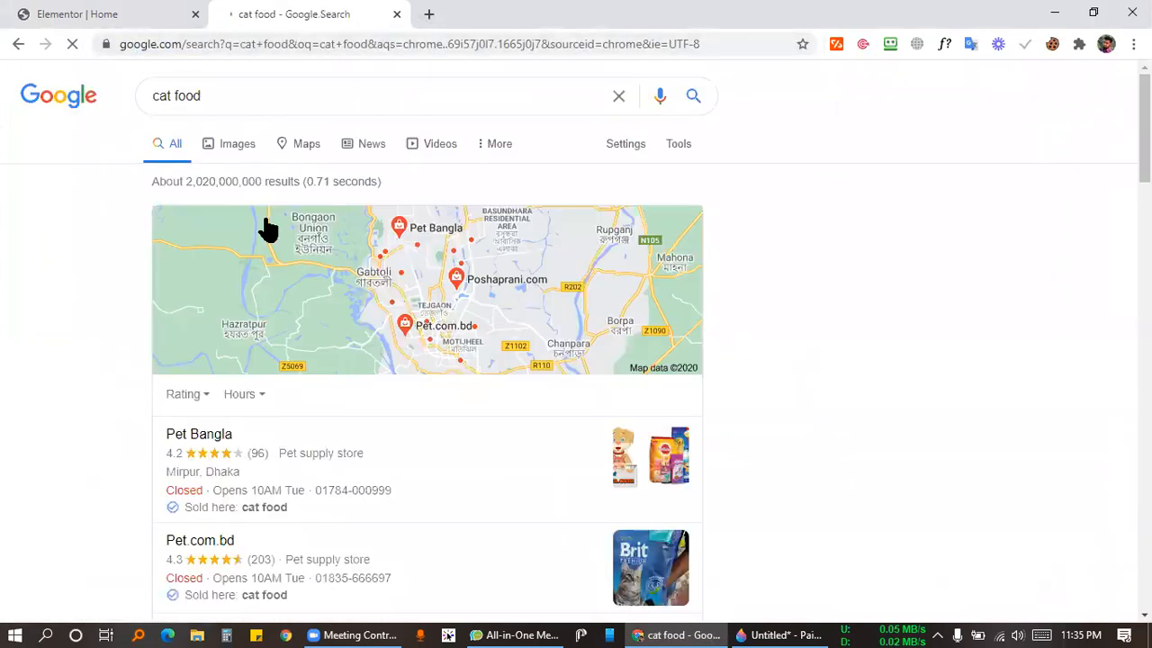
scroll(90, 380, "down", 8)
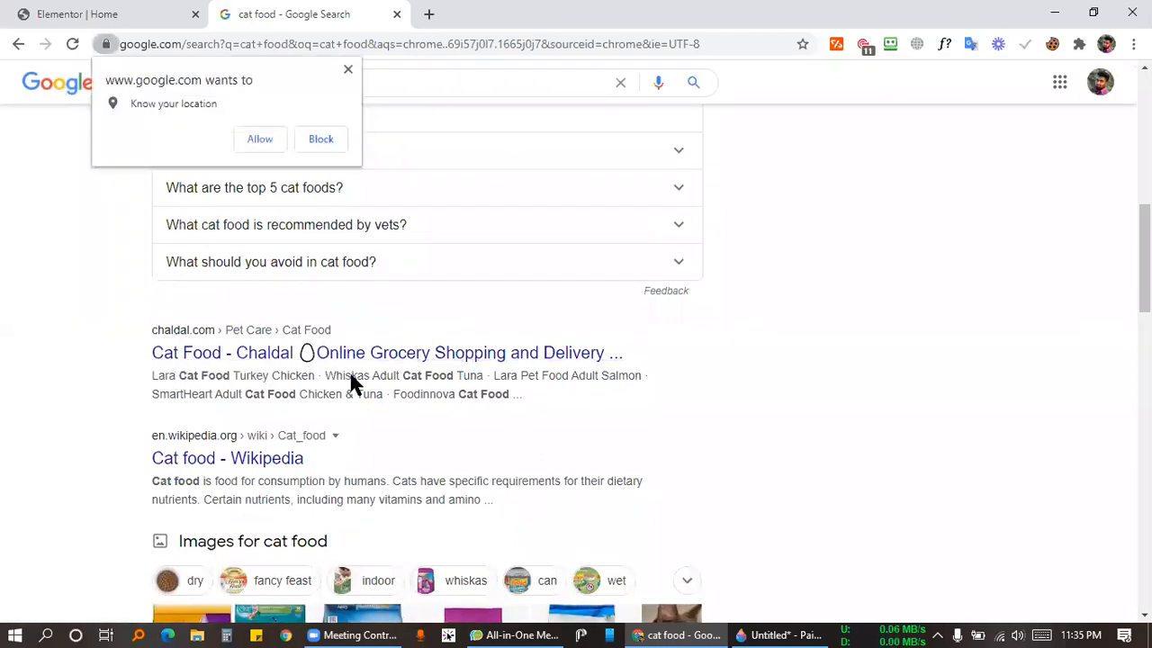
left_click(311, 355)
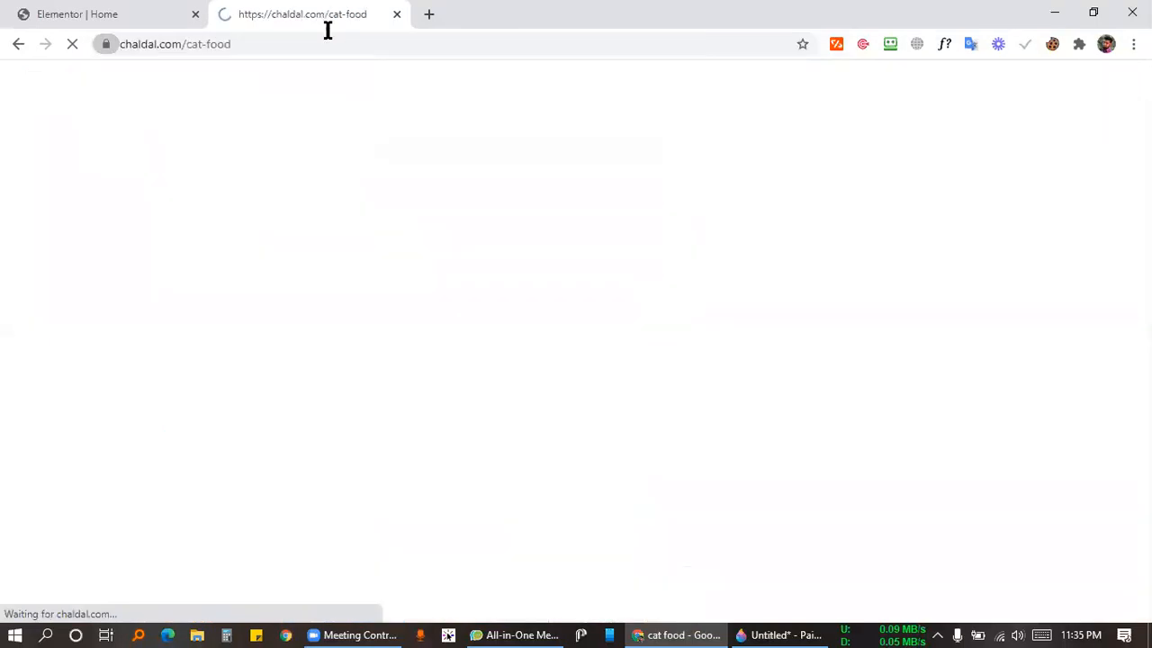
Dismiss the notifications prompt and highlight the Cat Food heading, then return to Elementor.
scroll(369, 419, "down", 4)
scroll(471, 368, "up", 4)
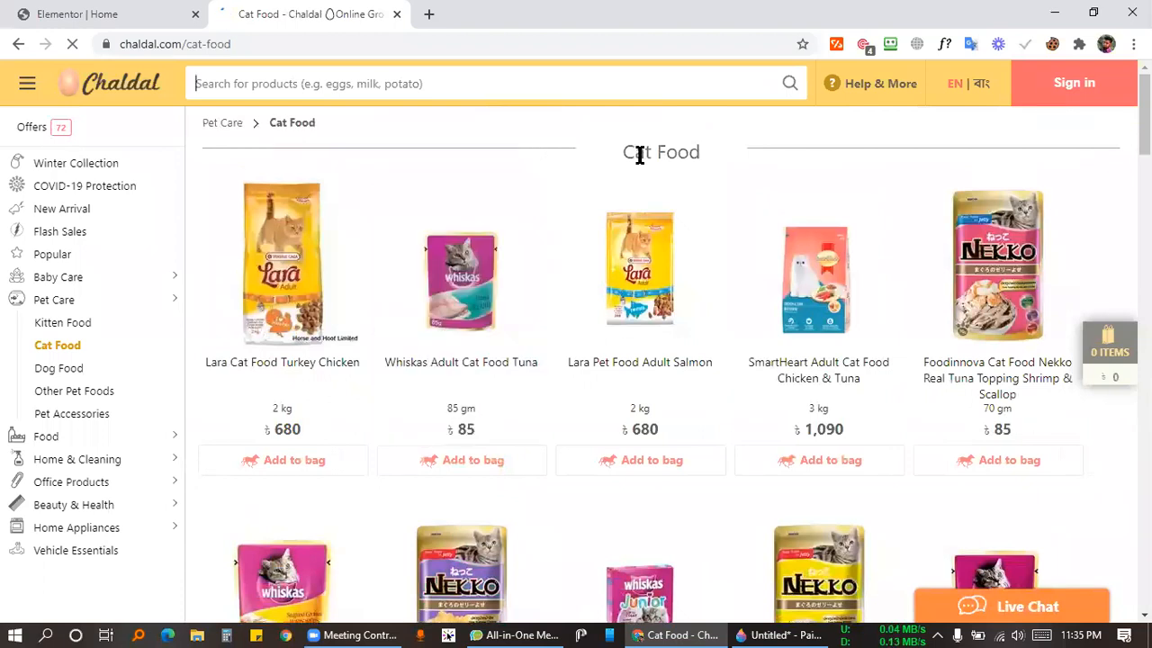
triple_click(698, 152)
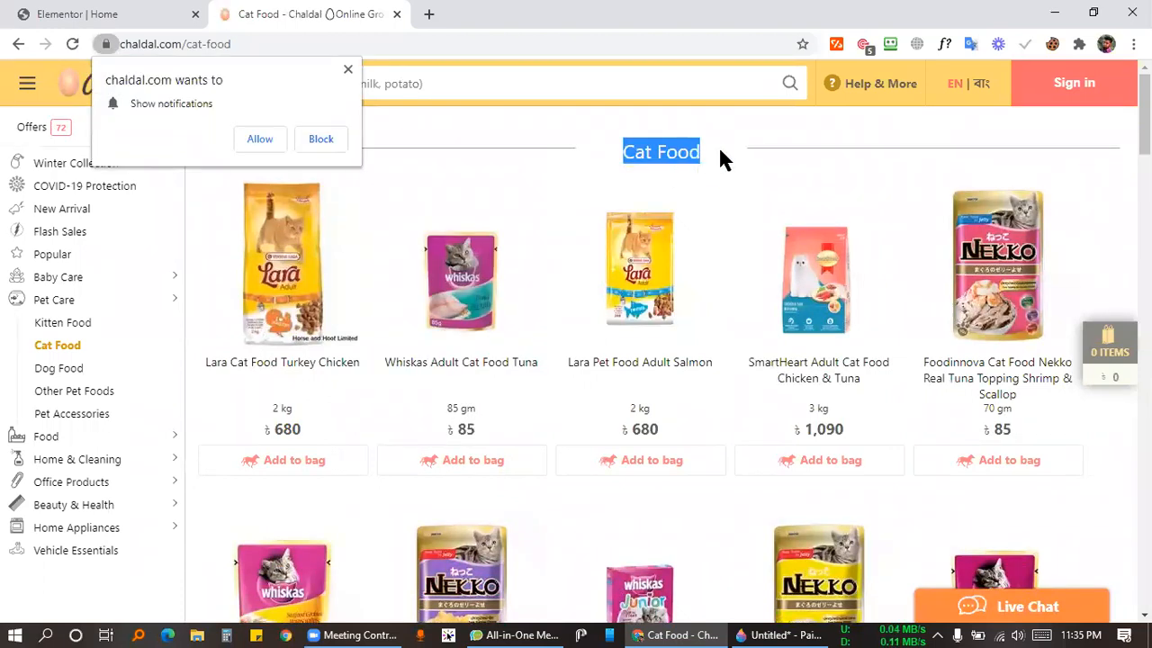
left_click(718, 145)
left_click(347, 69)
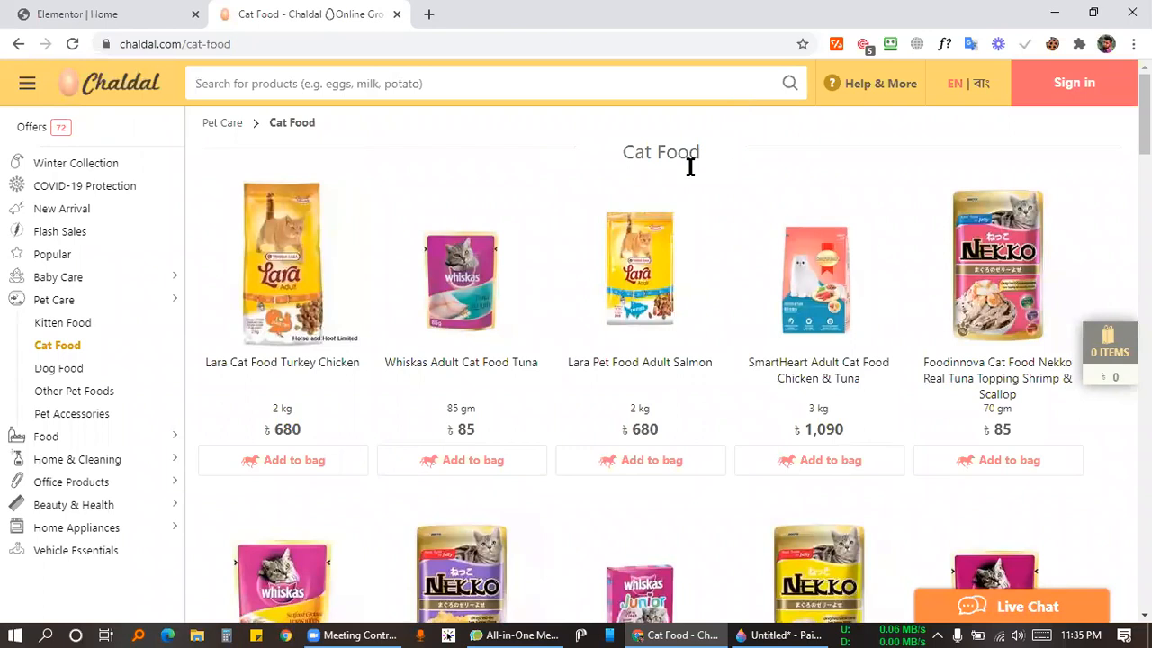
triple_click(647, 149)
left_click(702, 157)
left_click(36, 13)
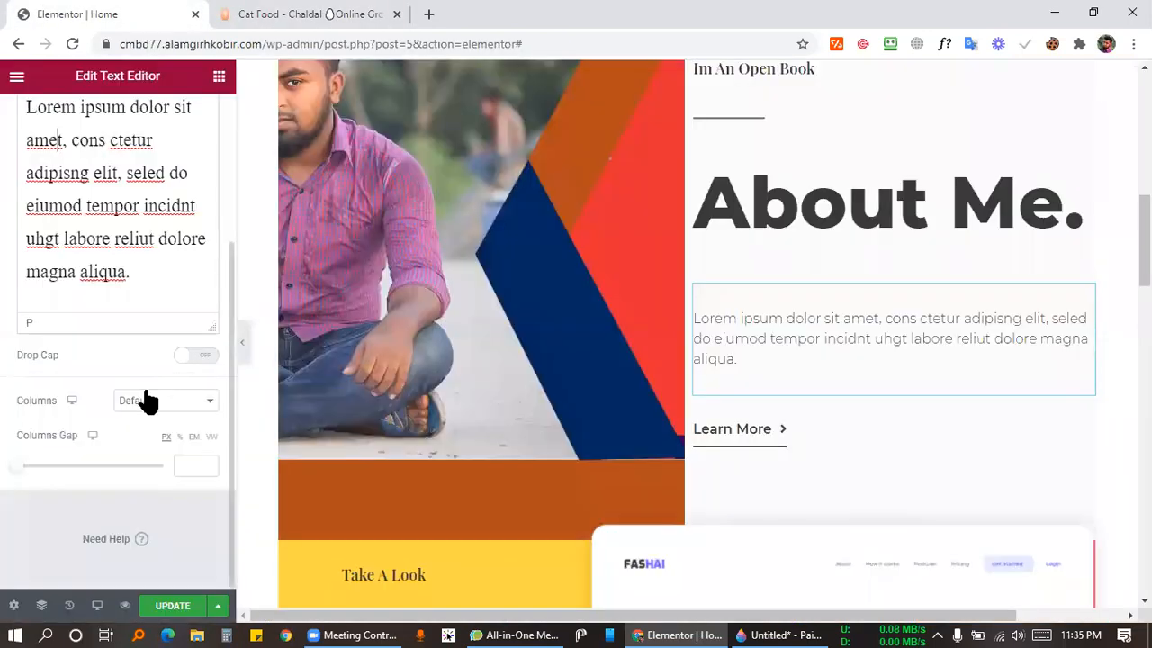
Leave the text columns at Default and format the whole paragraph as Heading 6.
scroll(93, 428, "up", 3)
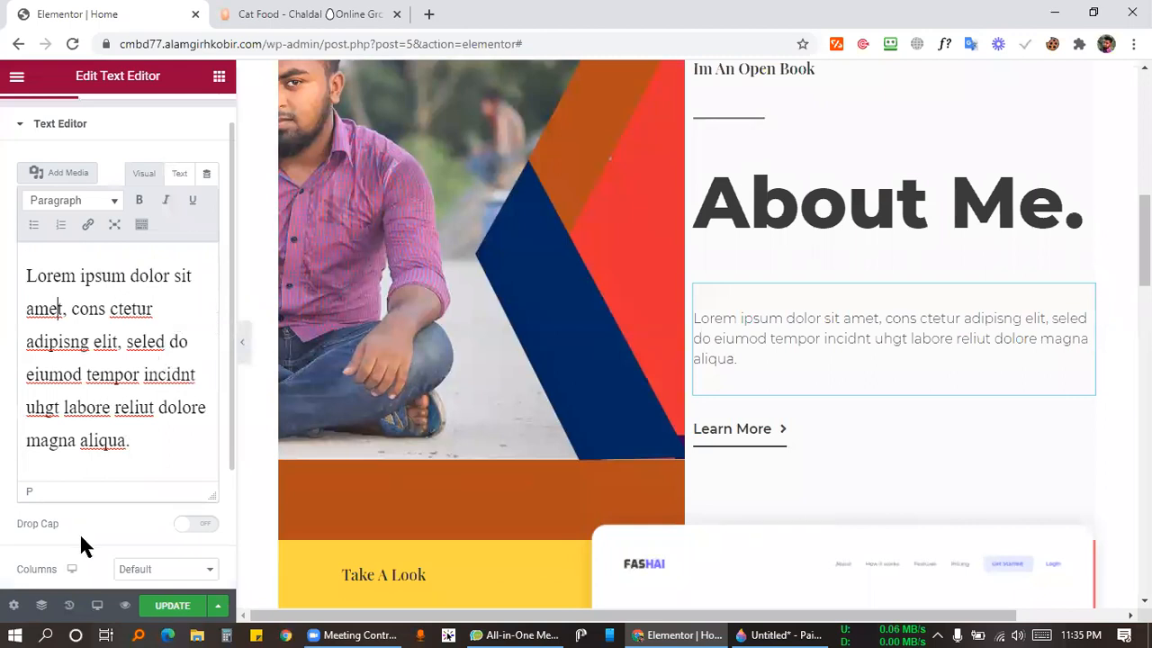
scroll(81, 546, "down", 3)
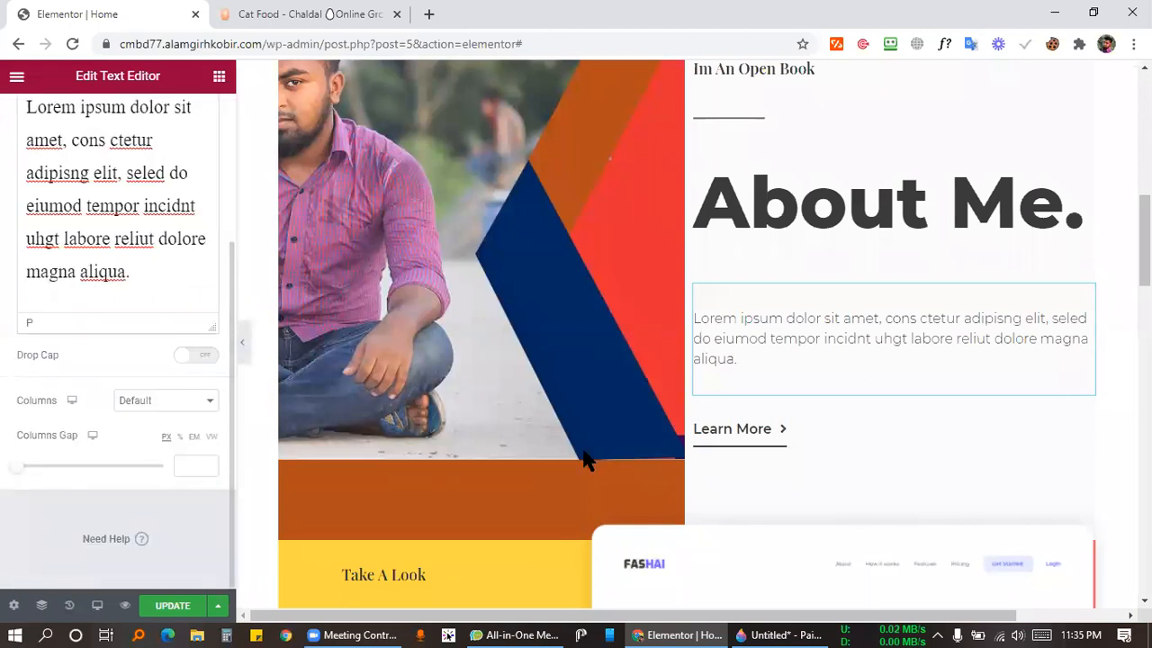
left_click(151, 402)
left_click(5, 392)
scroll(44, 354, "up", 2)
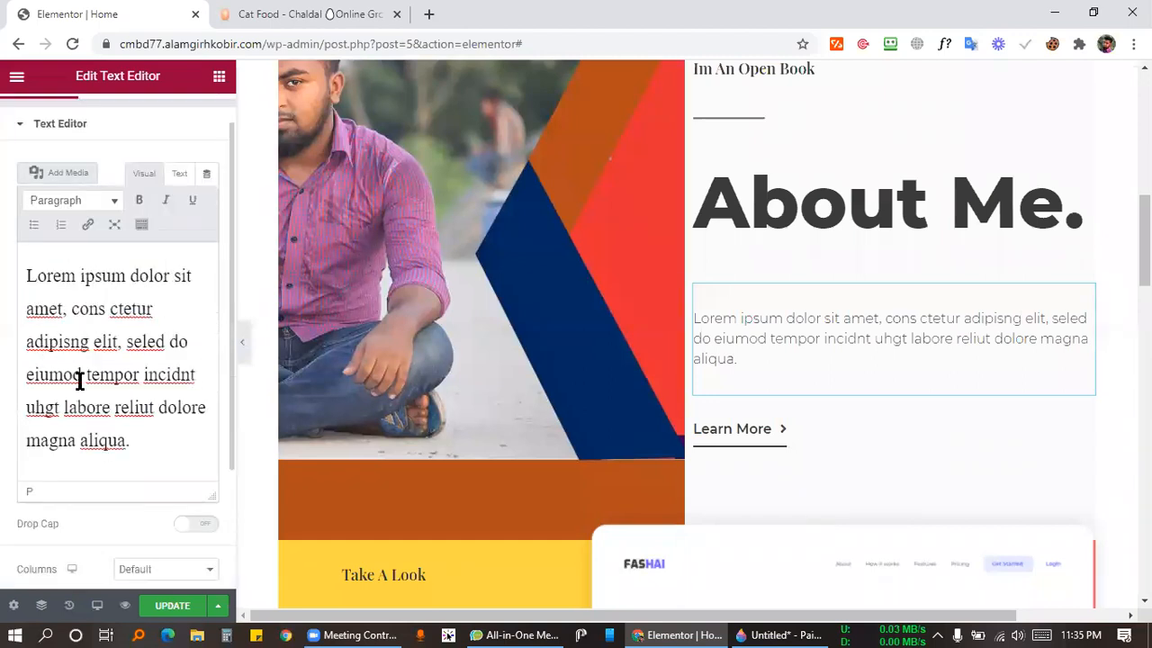
key("ctrl+a")
left_click(93, 205)
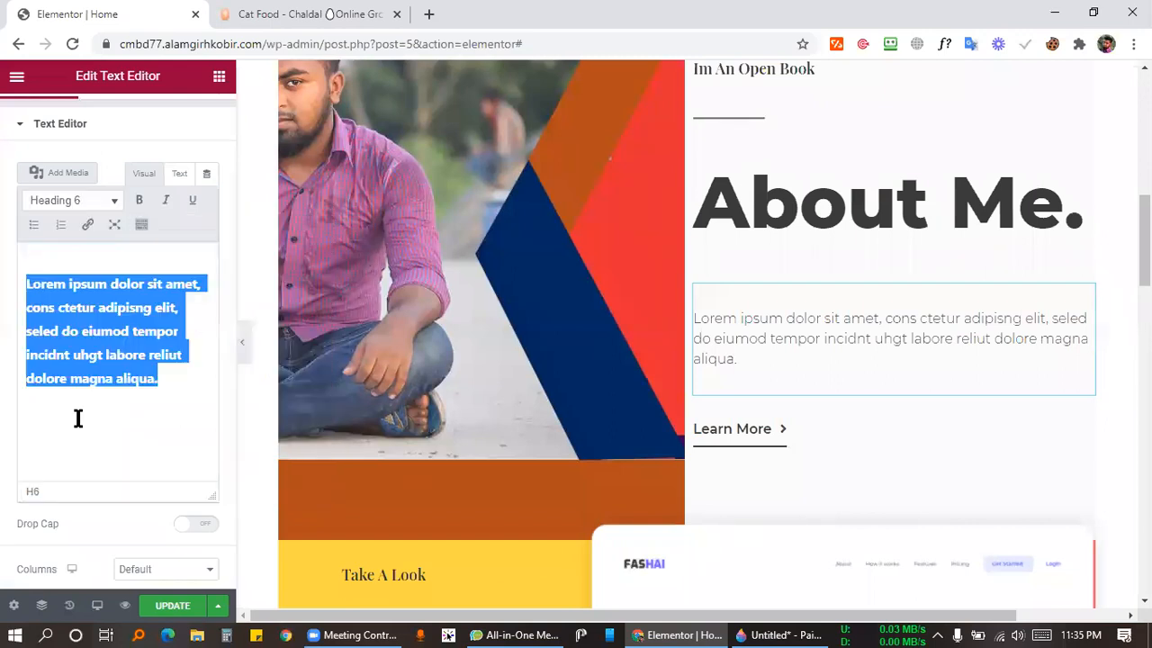
left_click(86, 459)
left_click(160, 378)
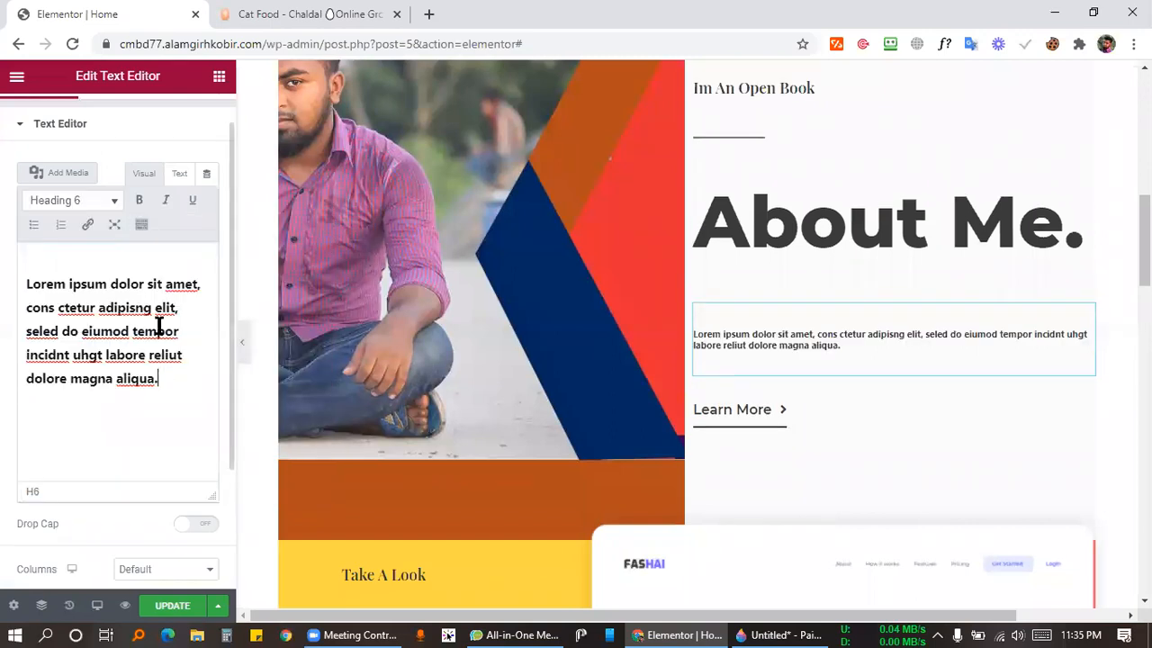
Revert the paragraph to normal Paragraph format, then bring the Chaldal Cat Food page forward.
scroll(115, 141, "up", 1)
left_click(117, 117)
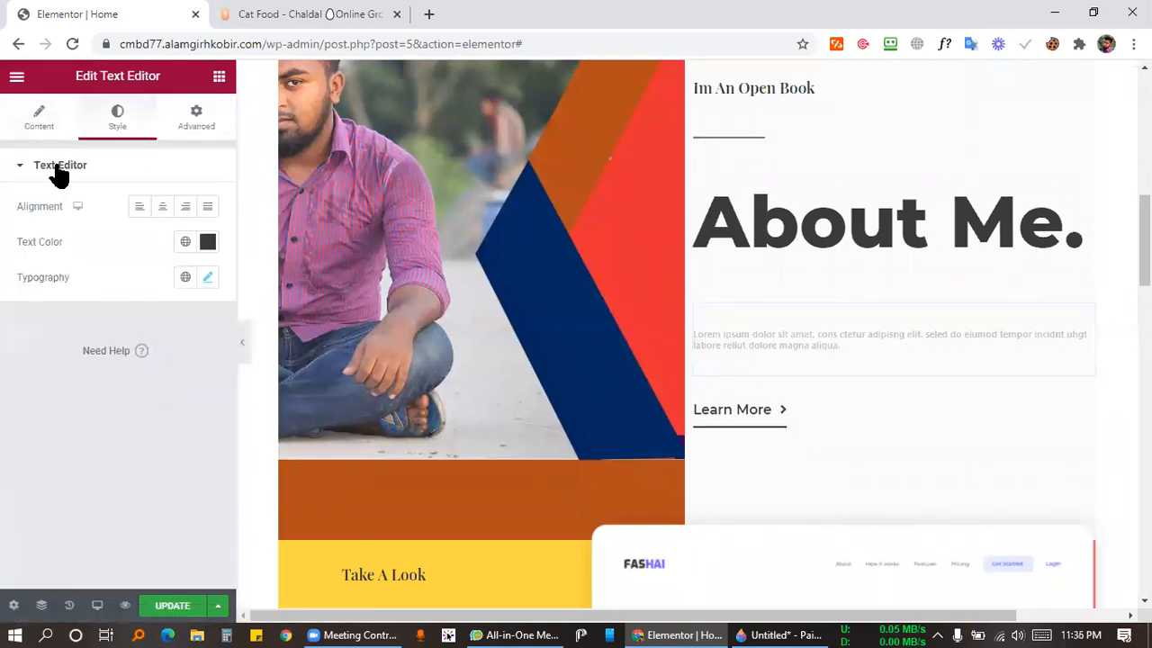
left_click(39, 117)
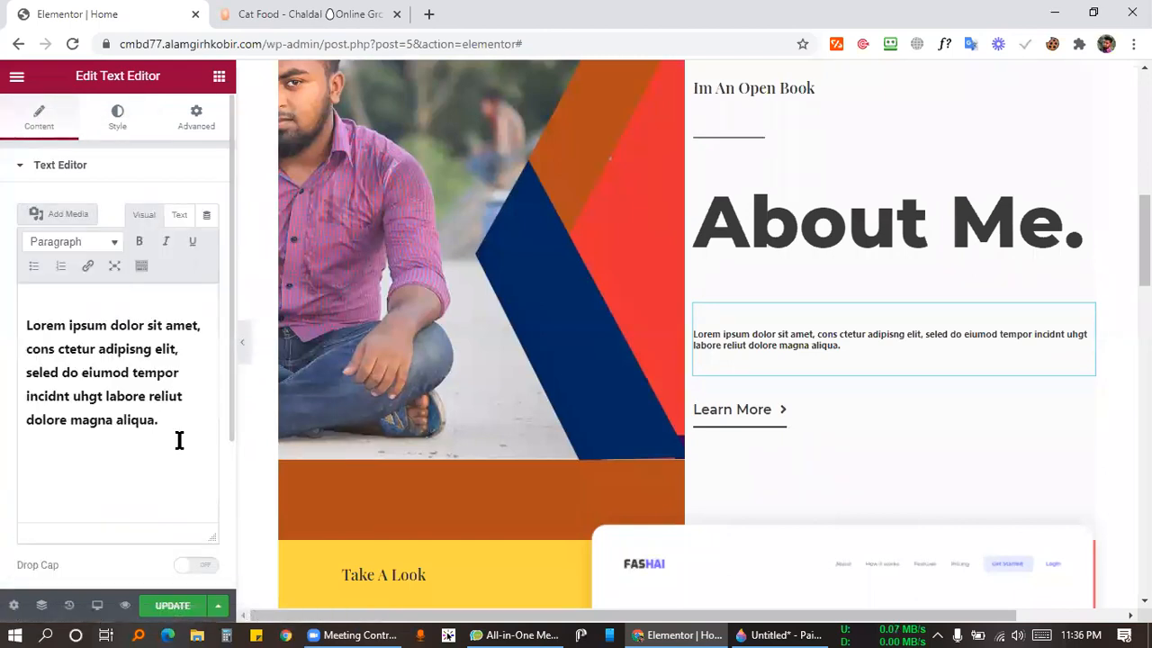
left_click_drag(177, 432, 13, 326)
left_click(89, 254)
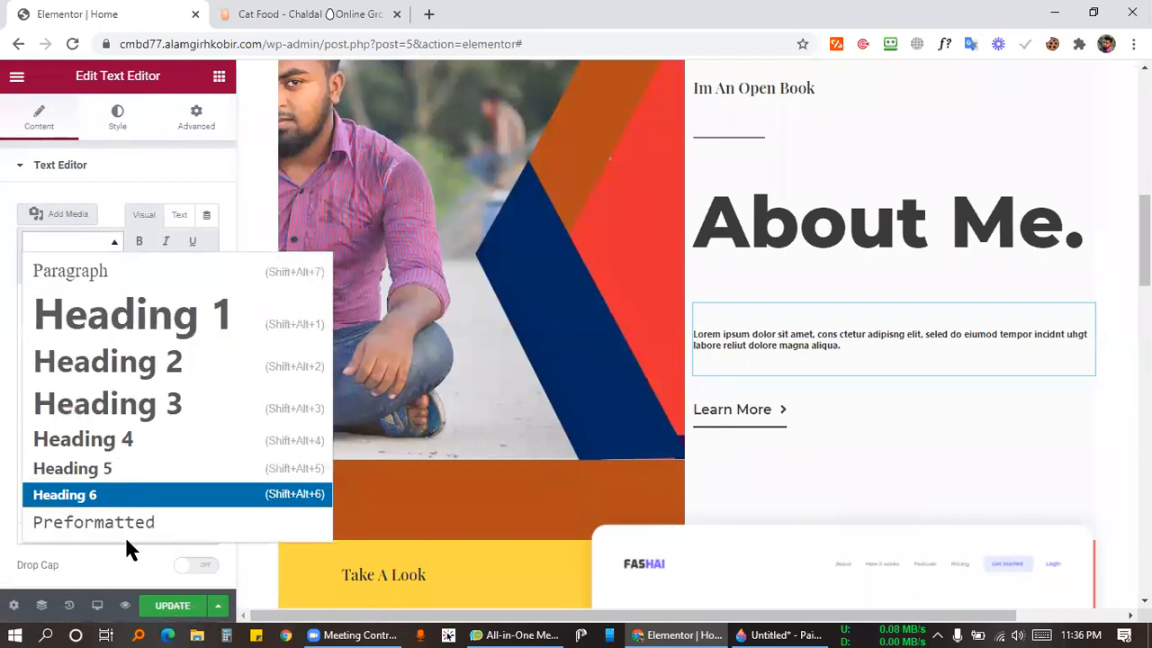
left_click(97, 291)
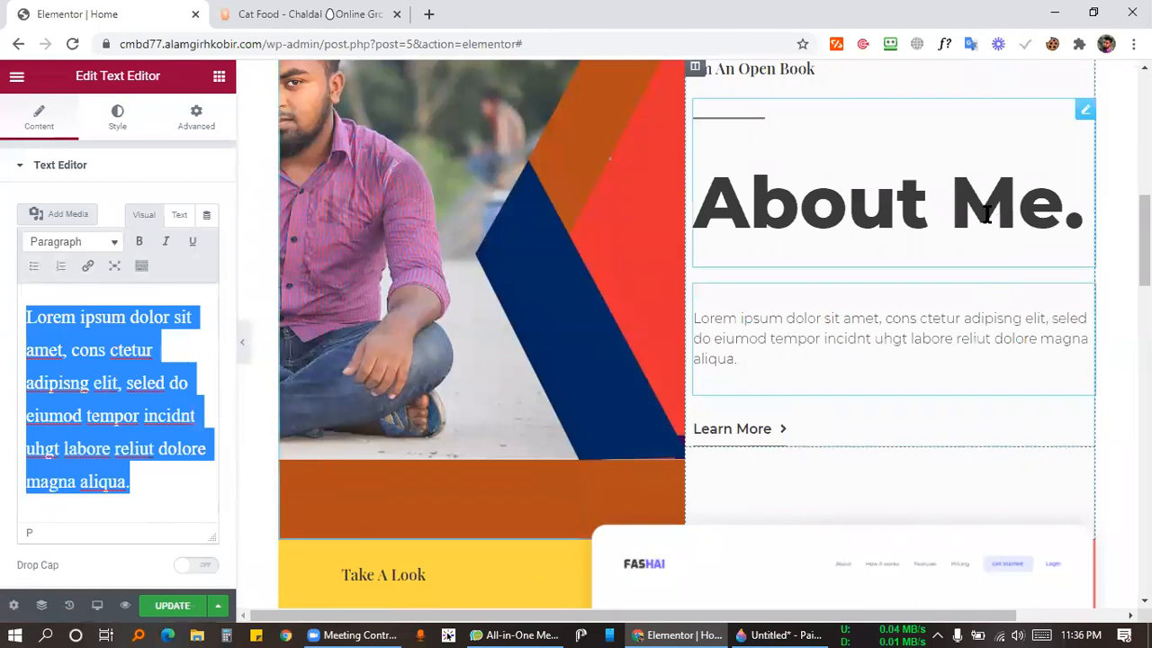
left_click(1036, 149)
left_click(324, 13)
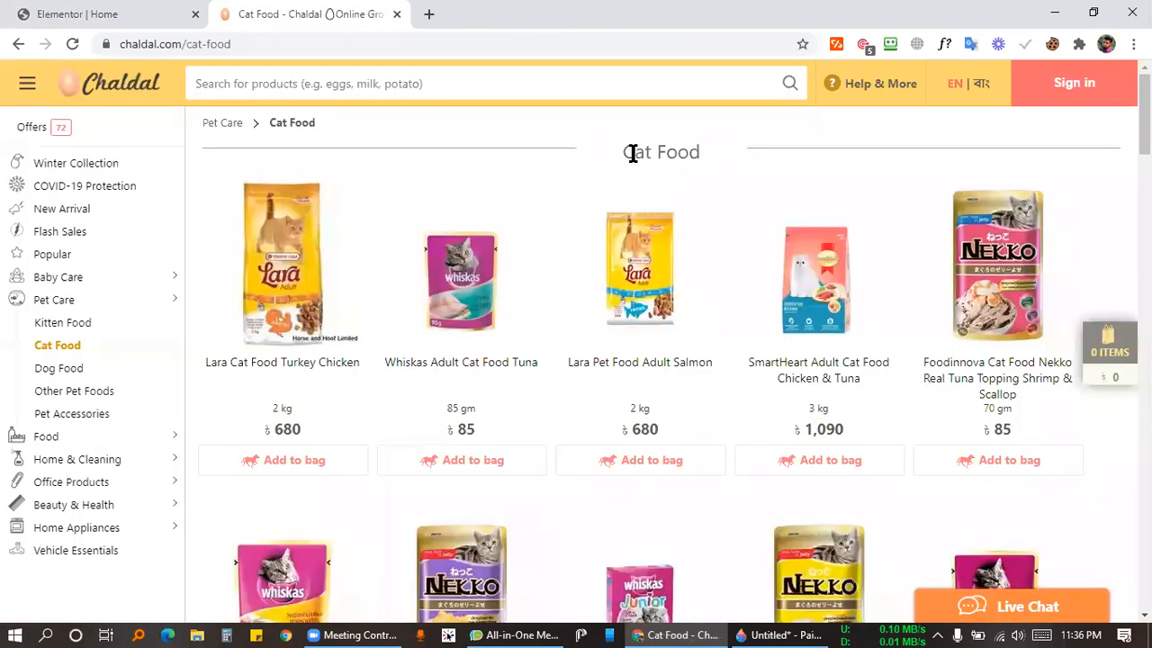
Inspect the Cat Food heading's markup and enclosing section in DevTools.
right_click(633, 152)
left_click(724, 447)
mouse_move(418, 342)
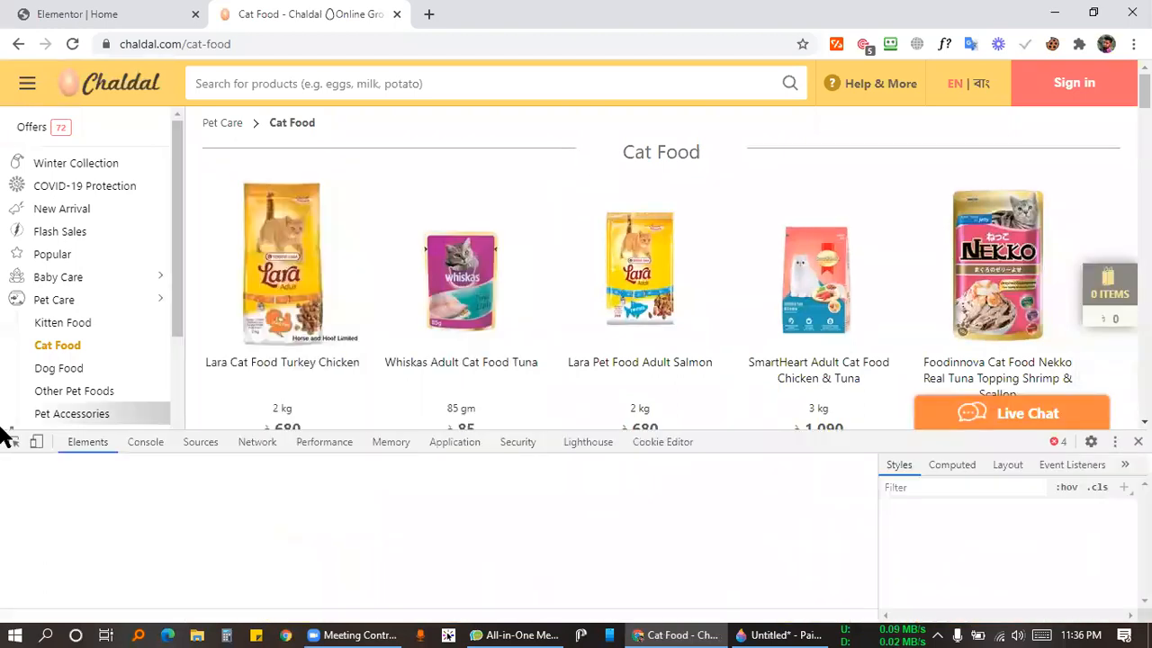
key("ctrl+shift+c")
left_click(671, 153)
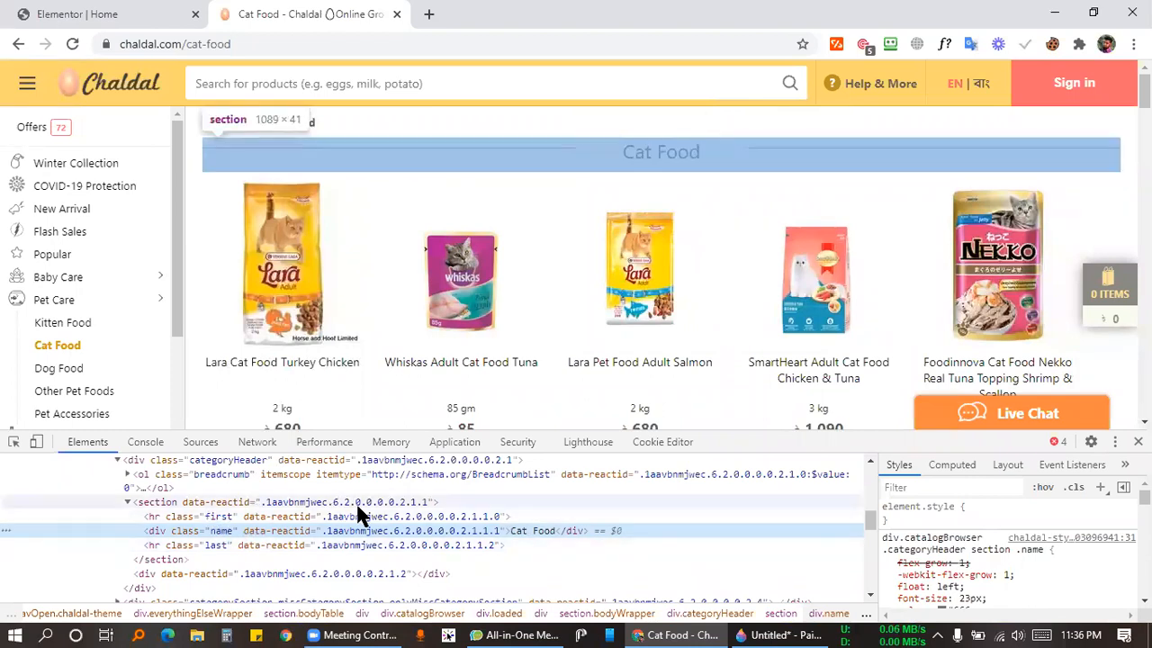
left_click(152, 502)
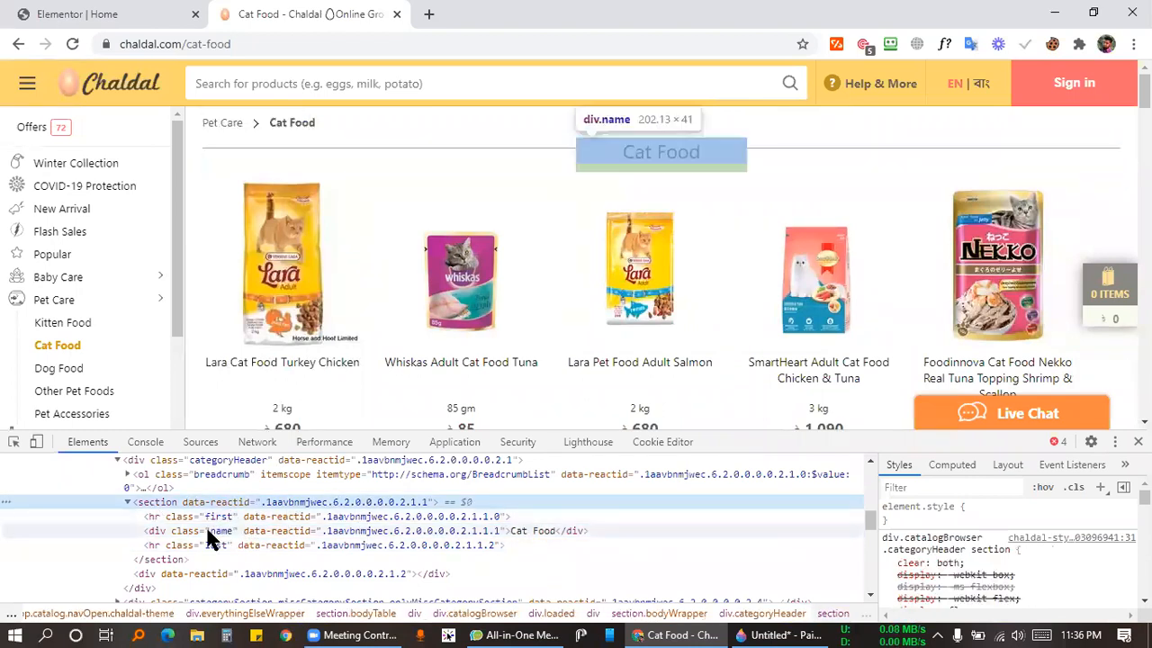
left_click(212, 531)
double_click(530, 530)
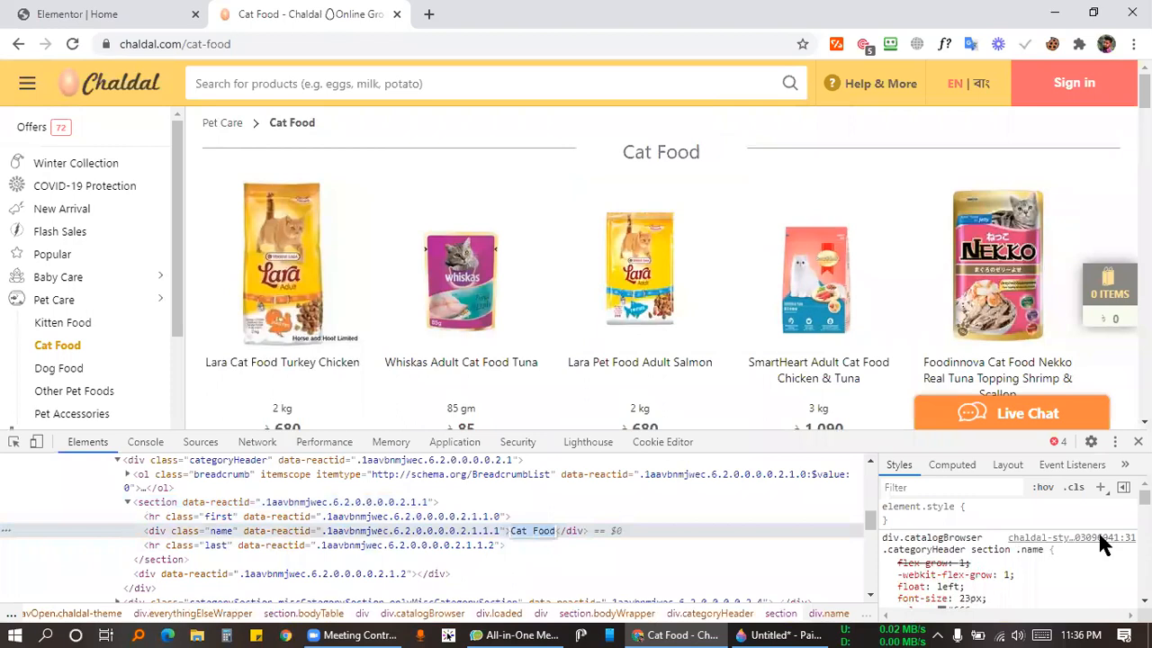
Close DevTools and the Chaldal tab, leaving only the Elementor editor open.
scroll(1006, 519, "down", 2)
scroll(1005, 519, "up", 2)
scroll(989, 526, "down", 2)
scroll(990, 534, "down", 5)
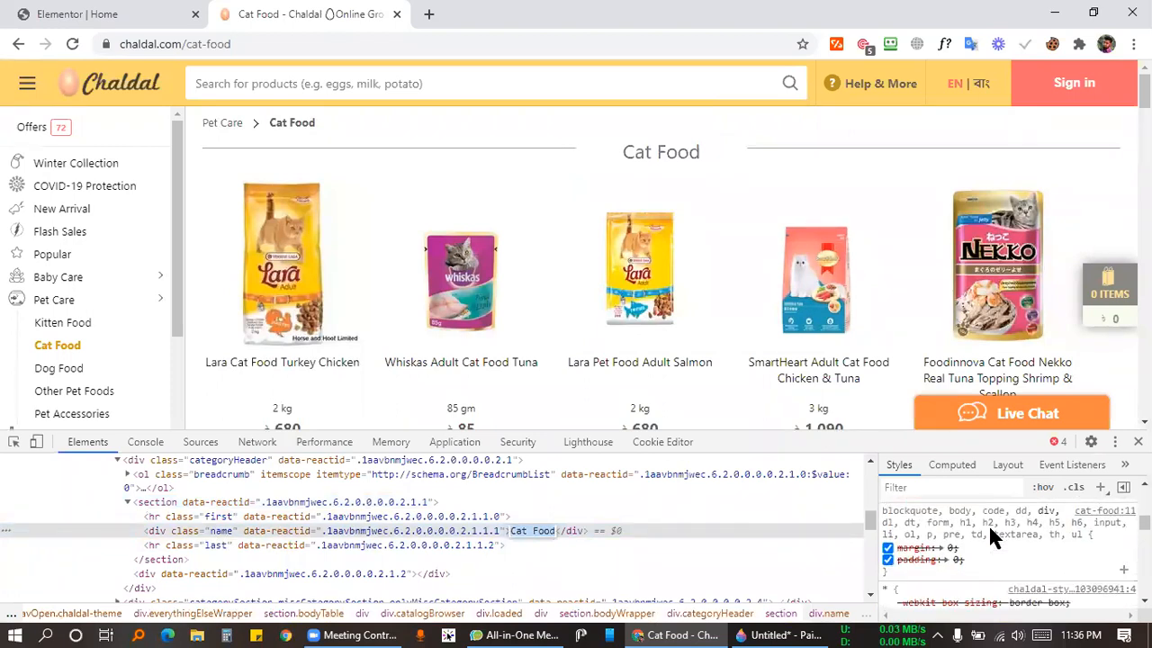
scroll(990, 534, "down", 3)
left_click(1139, 441)
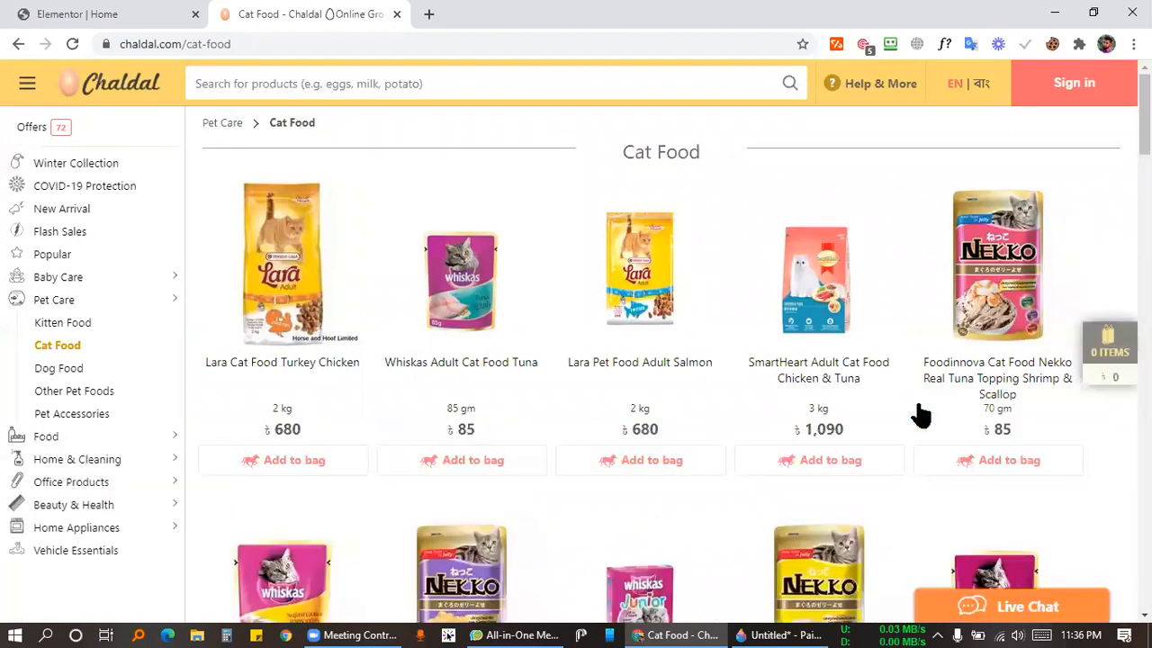
triple_click(666, 152)
left_click(751, 133)
left_click(176, 14)
left_click(396, 14)
scroll(825, 327, "down", 5)
scroll(825, 327, "up", 4)
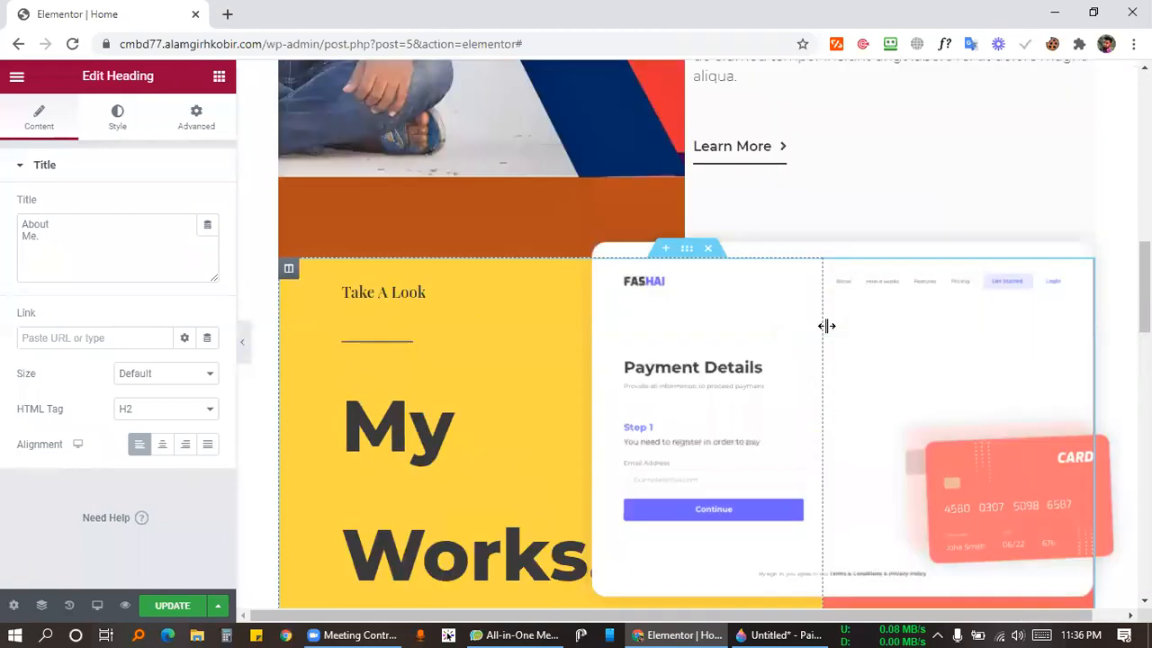
scroll(811, 349, "up", 2)
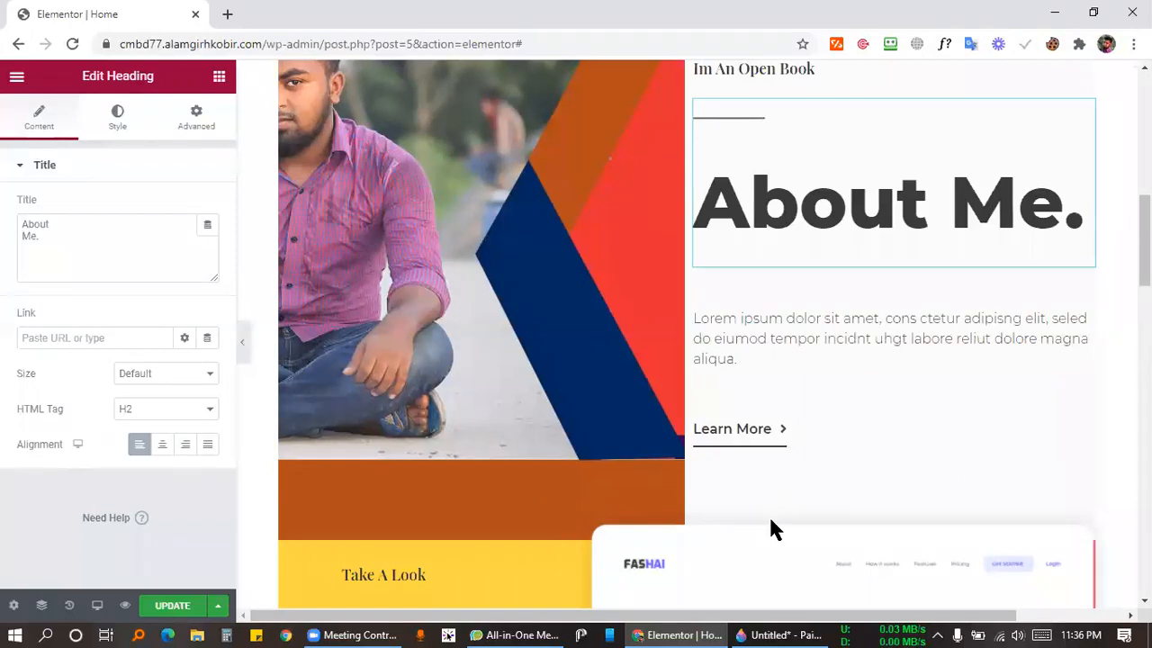
key("alt+Tab")
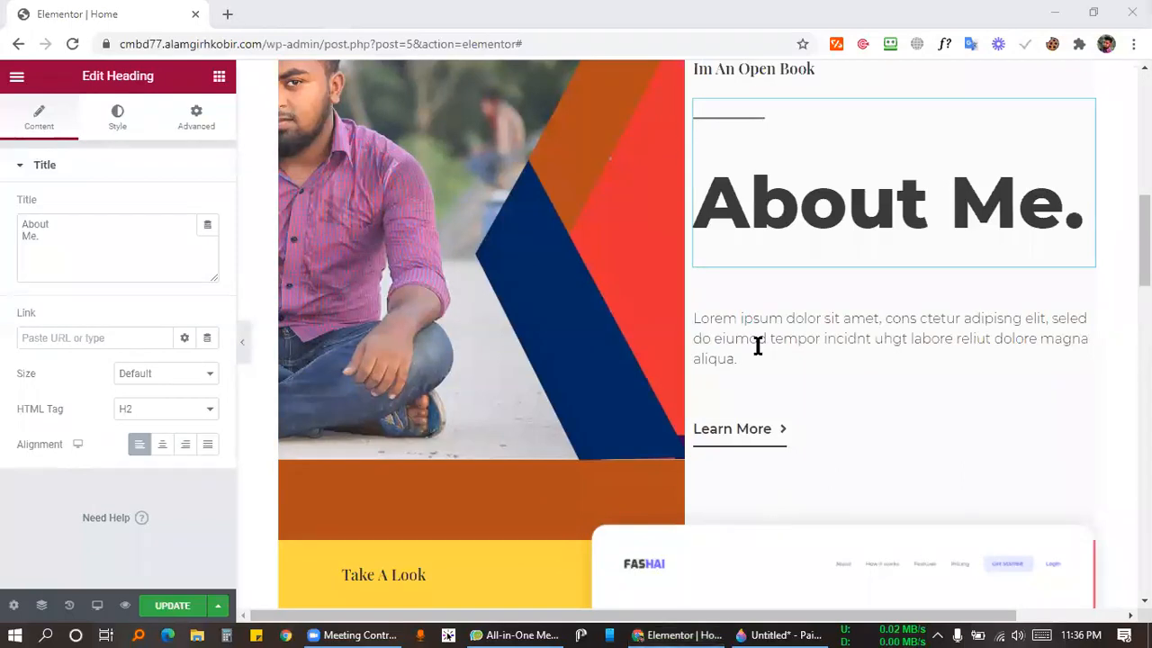
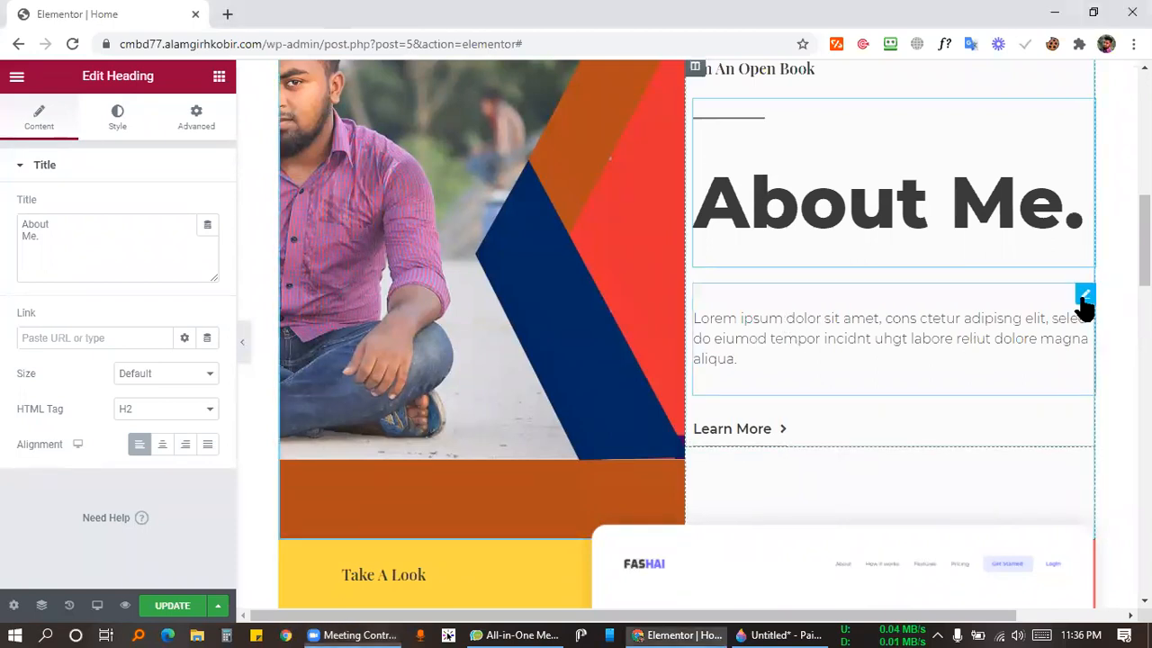
Open the Lorem ipsum paragraph under 'About Me.' in the text editor and select all its text.
left_click(1086, 295)
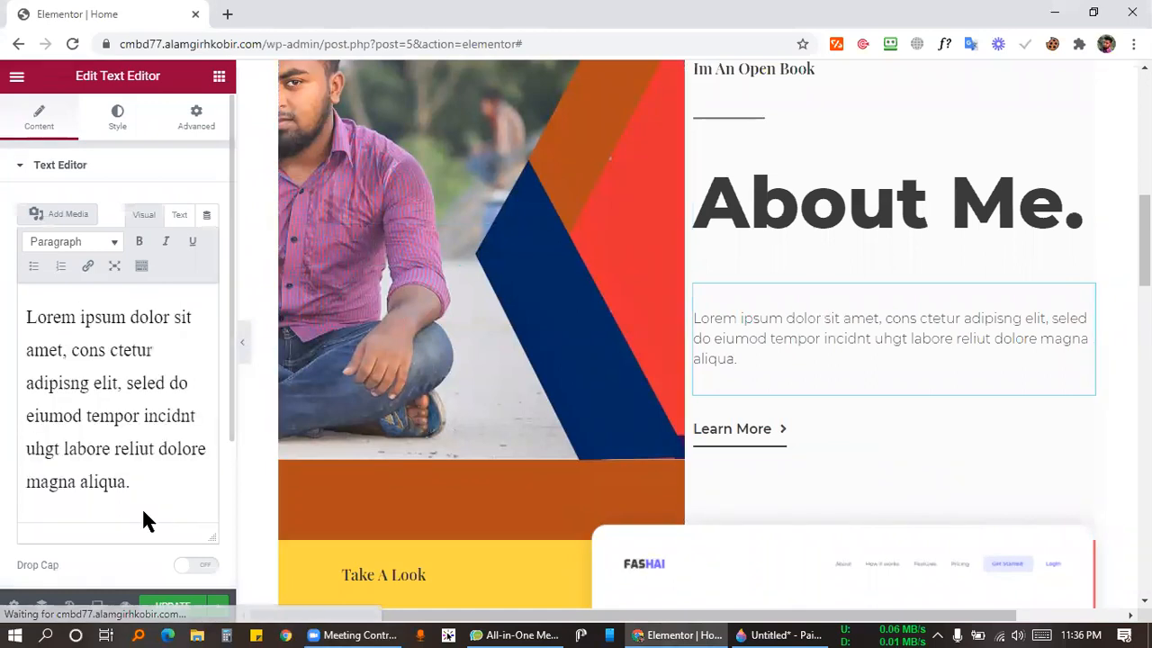
left_click_drag(135, 486, 279, 380)
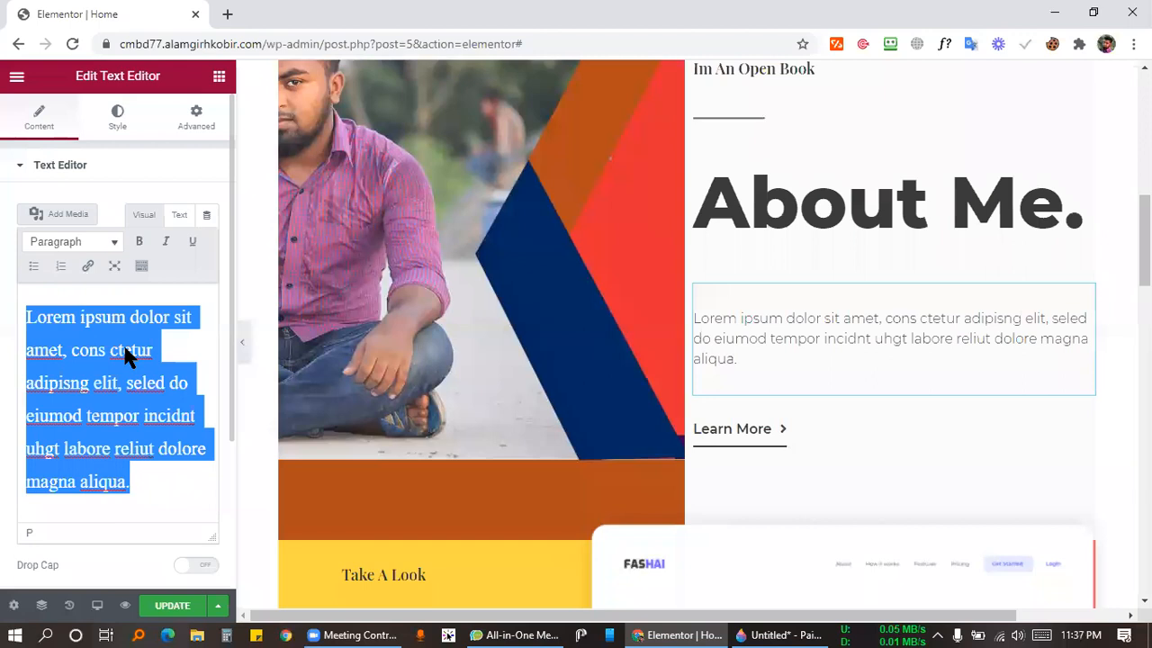
scroll(804, 297, "down", 2)
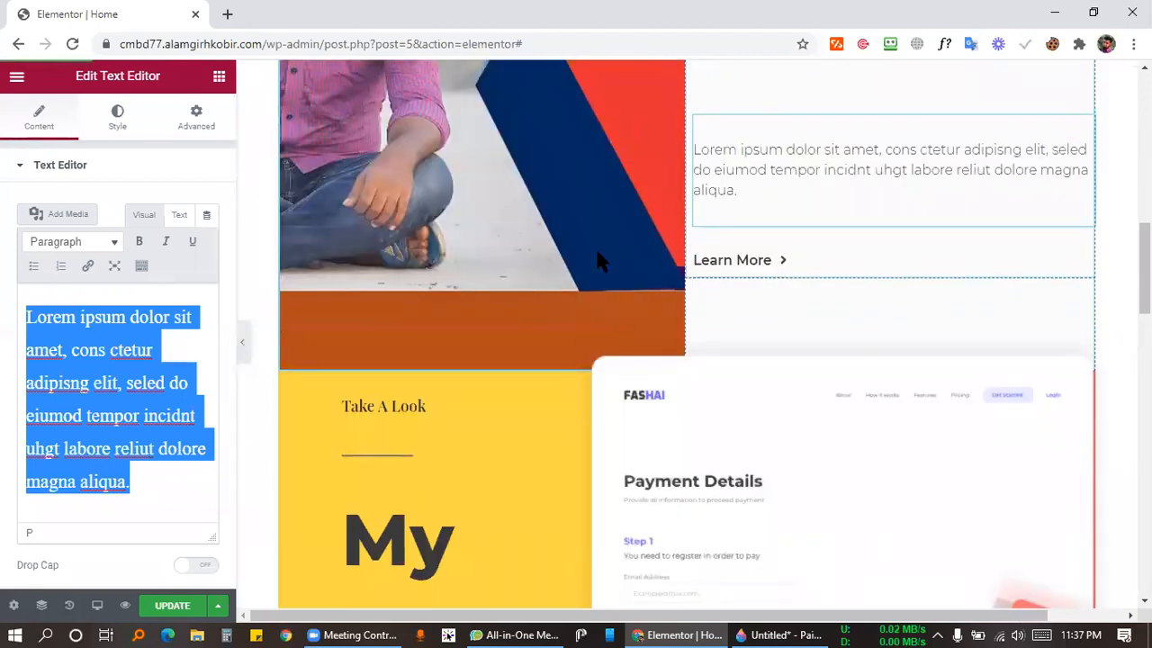
scroll(782, 296, "up", 2)
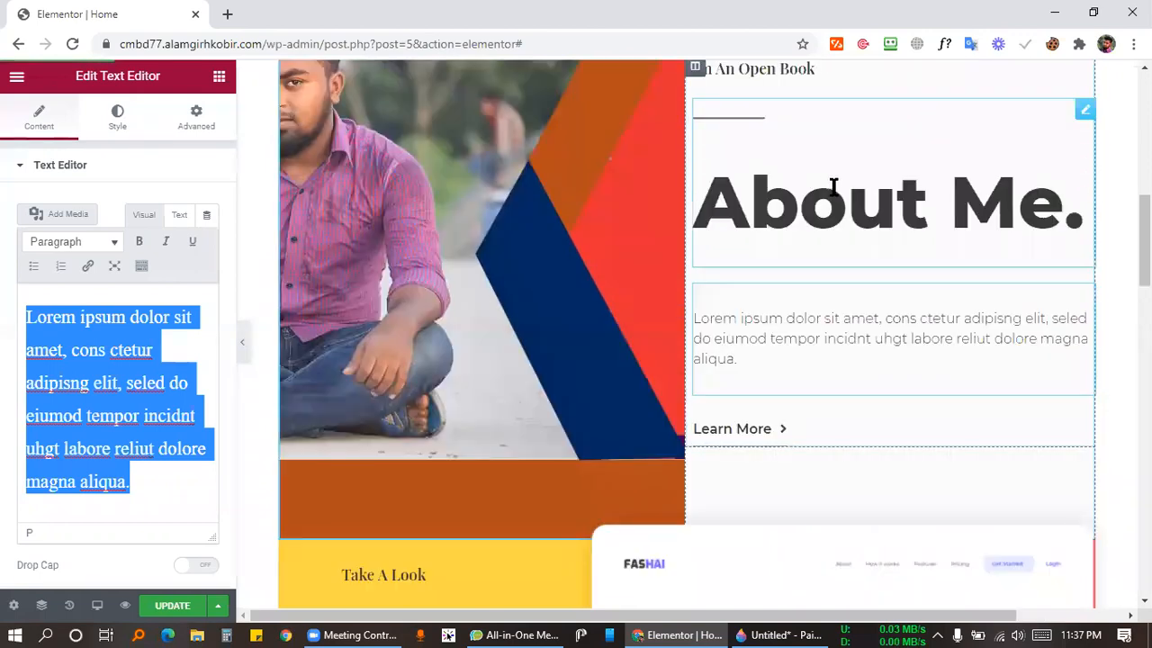
Replace the button label 'Learn More' with 'Hire me' and select its current link value.
left_click(776, 428)
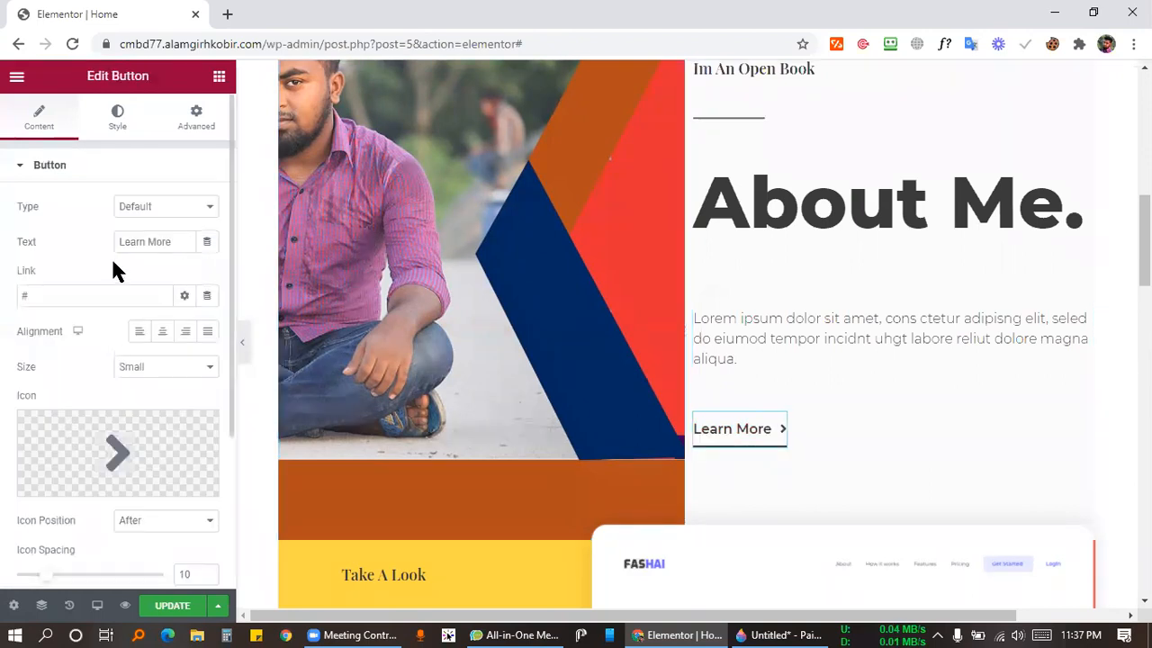
left_click_drag(174, 241, 51, 231)
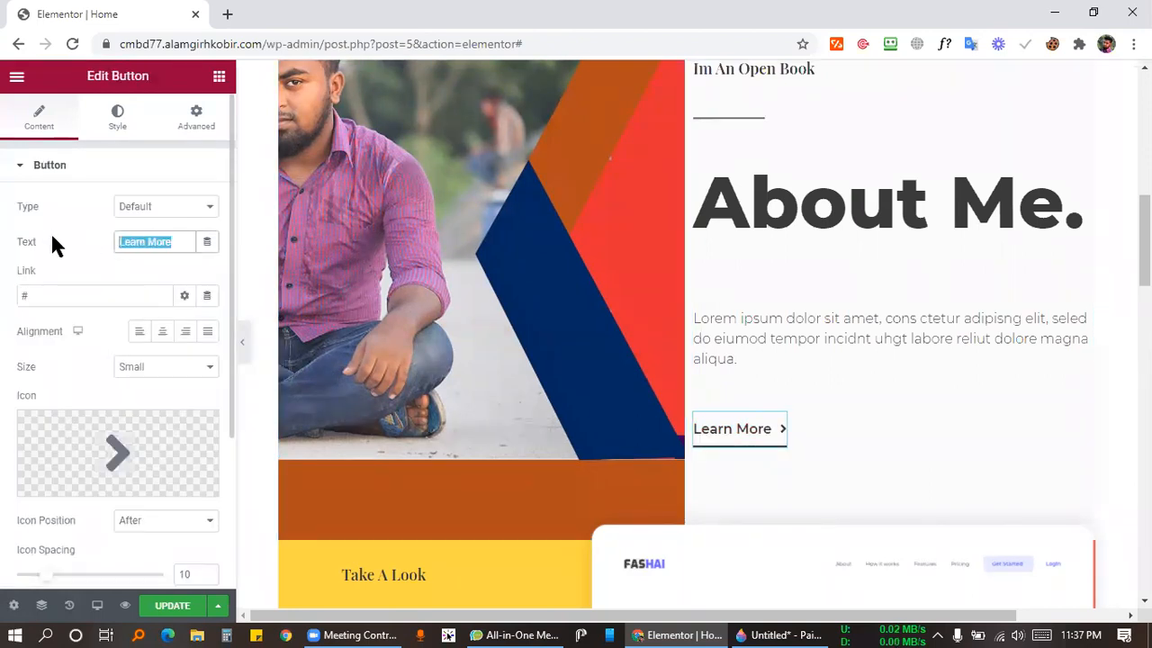
type("HIre me")
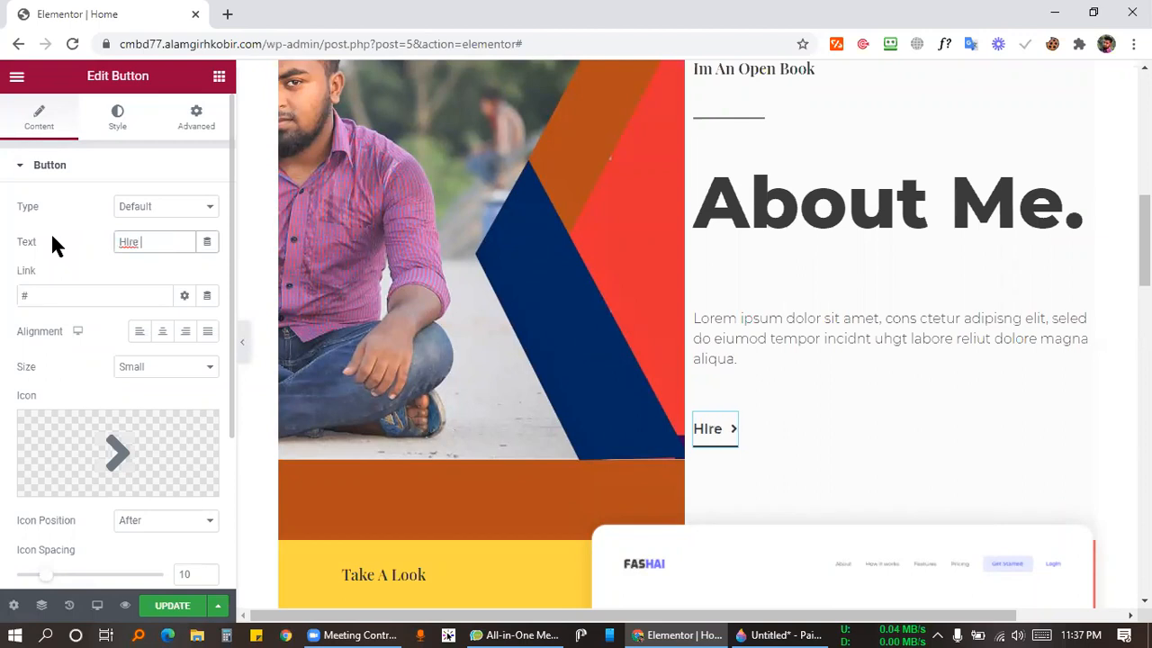
key("BackSpace")
key("BackSpace")
key("BackSpace")
key("BackSpace")
key("BackSpace")
key("BackSpace")
type("ire me")
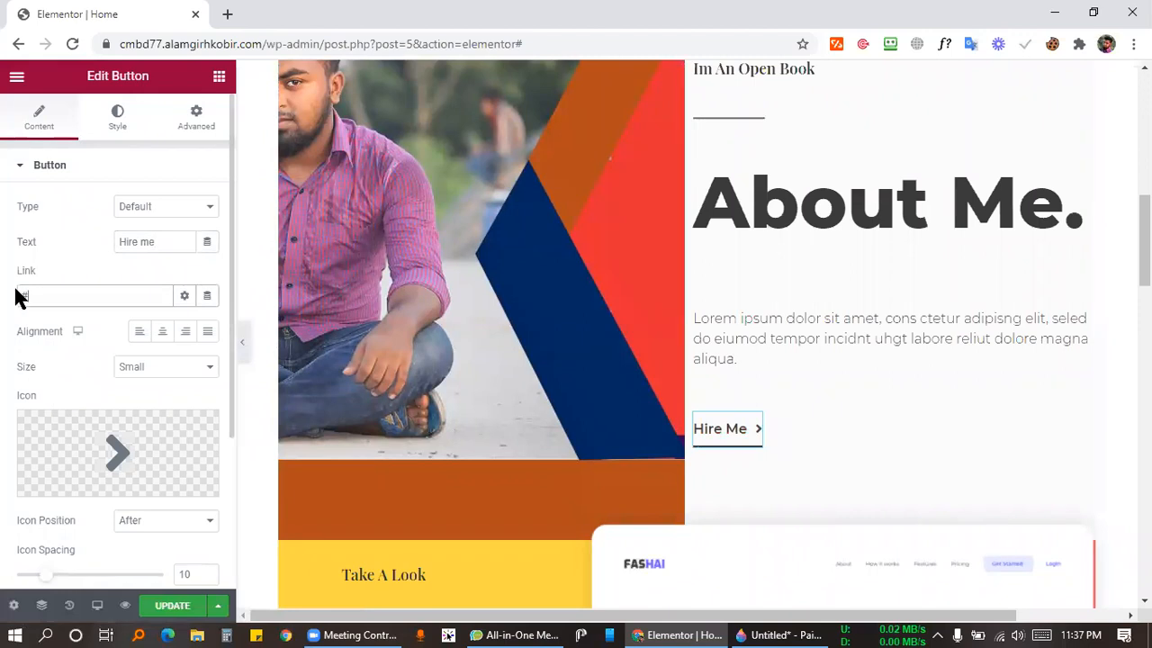
double_click(100, 302)
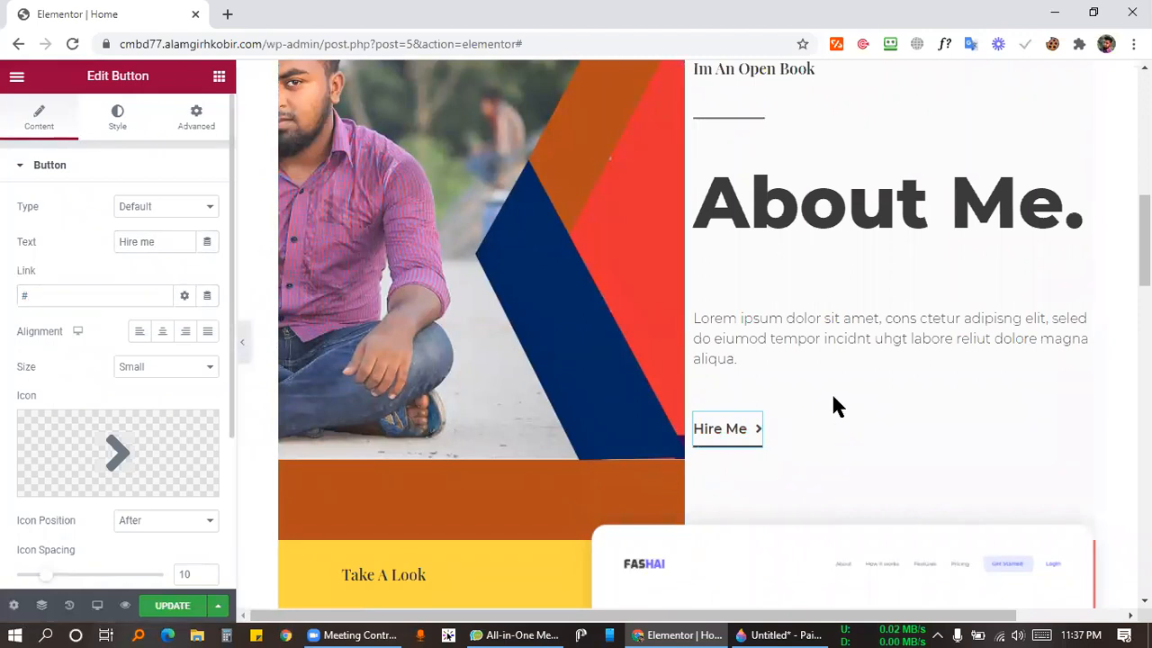
Scroll through the homepage preview to review the edited sections.
scroll(687, 261, "down", 2)
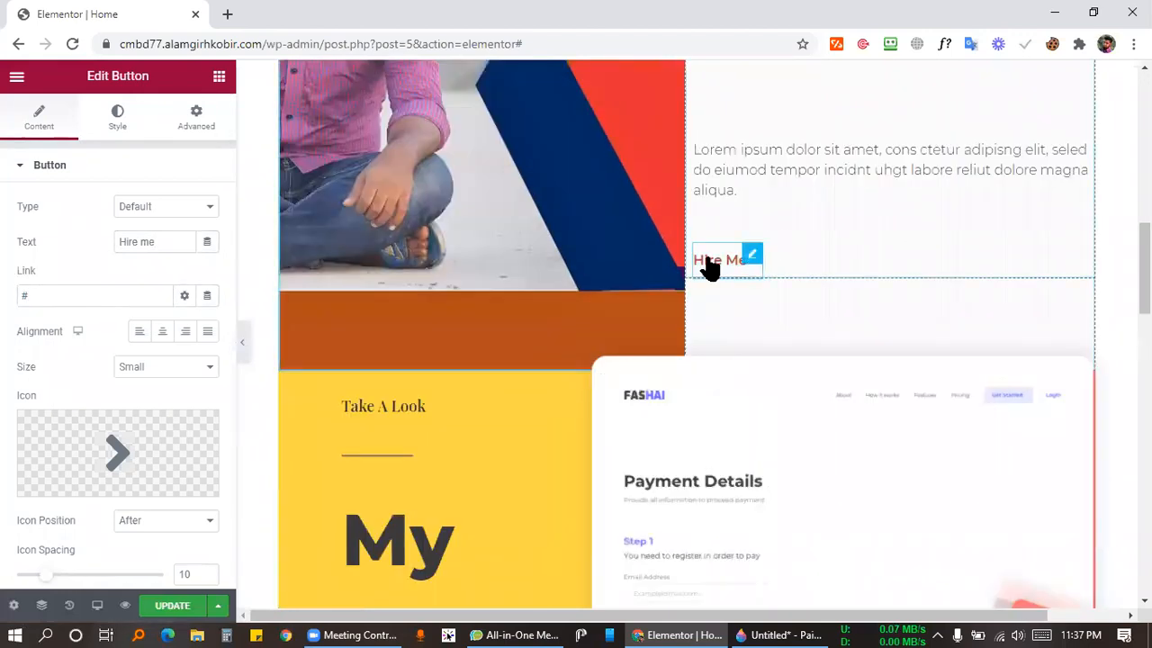
scroll(689, 260, "down", 2)
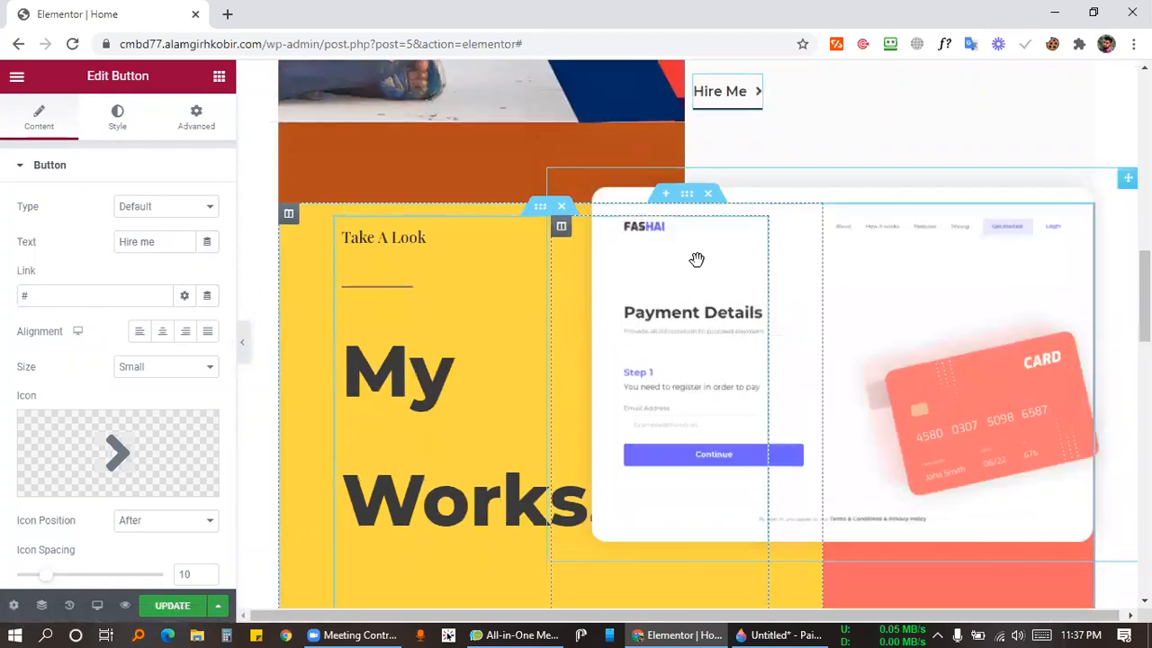
scroll(406, 277, "down", 4)
scroll(424, 265, "up", 2)
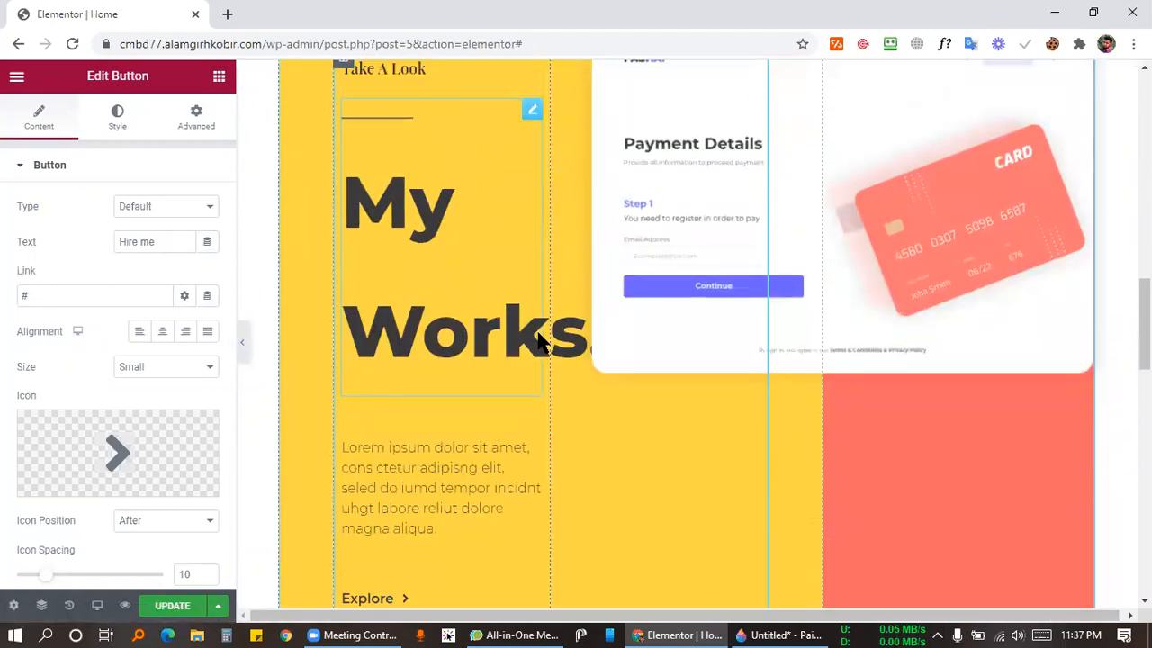
scroll(540, 340, "down", 2)
scroll(486, 333, "down", 6)
scroll(468, 283, "up", 2)
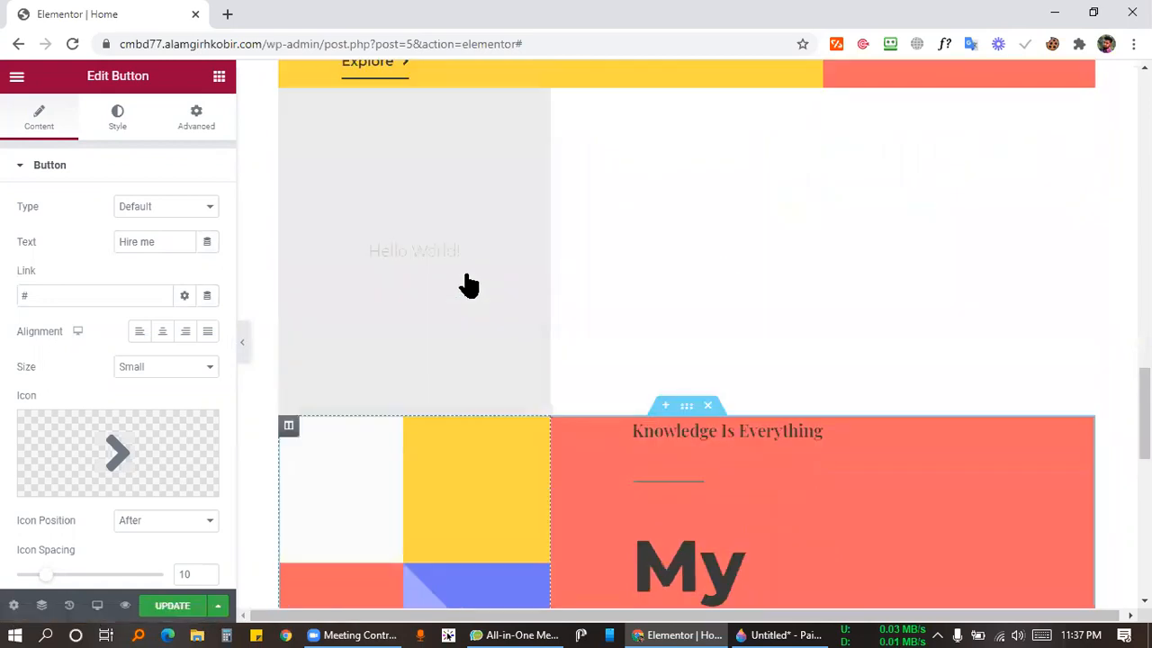
scroll(567, 426, "up", 2)
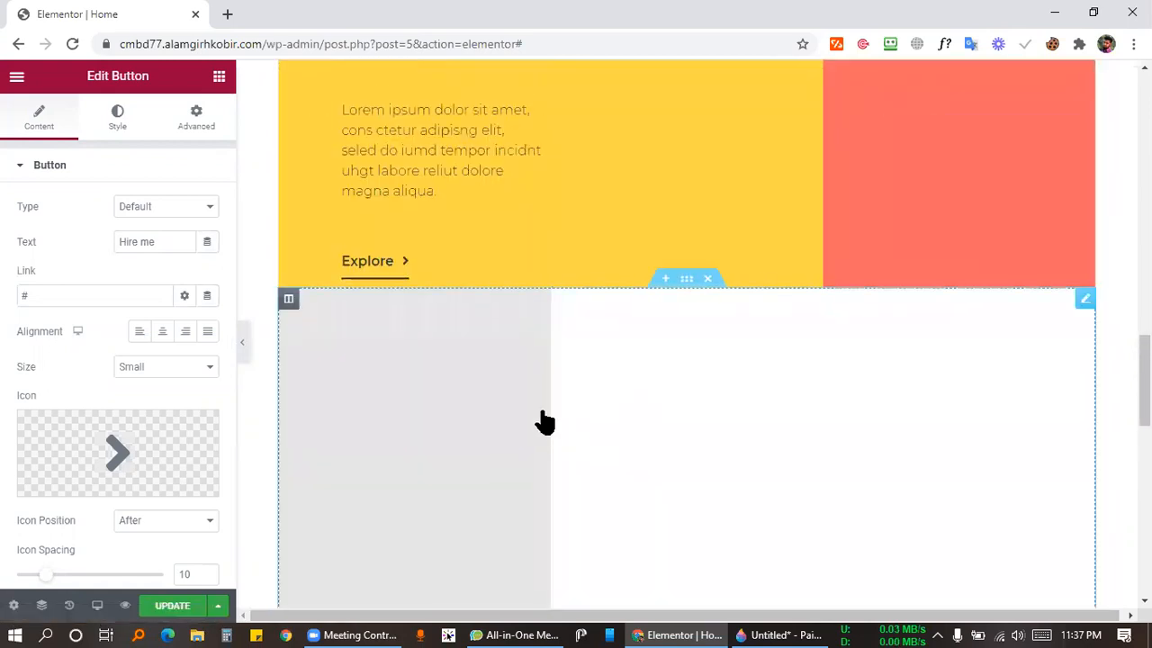
scroll(675, 423, "up", 2)
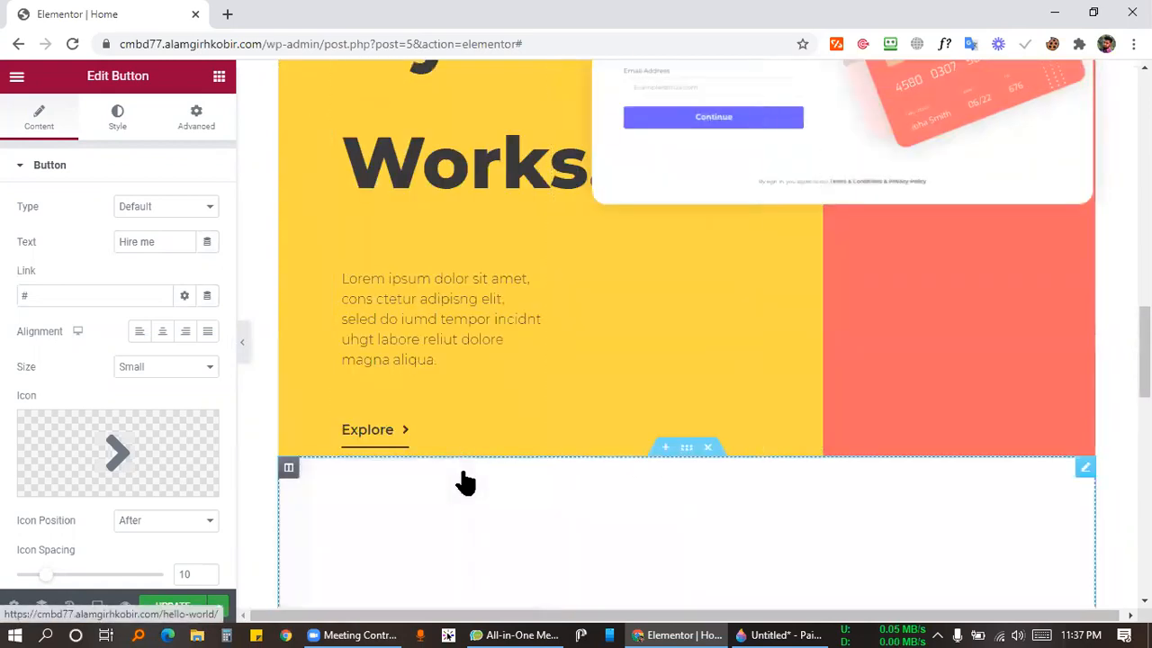
scroll(462, 480, "down", 4)
scroll(679, 270, "down", 2)
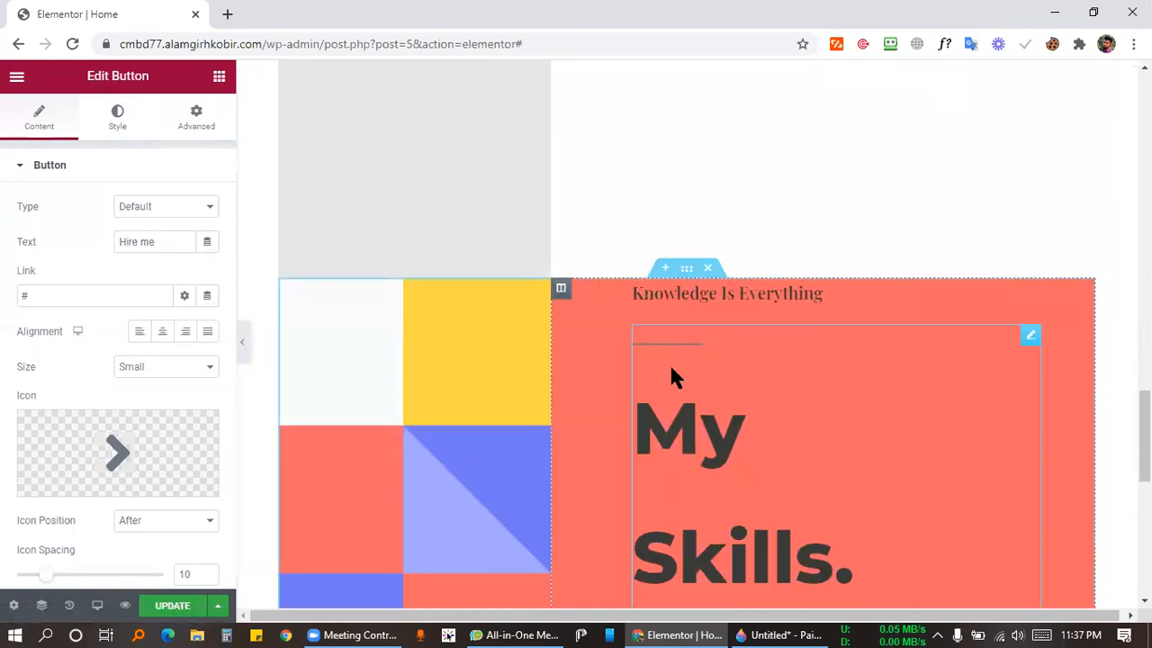
scroll(630, 351, "down", 4)
scroll(604, 332, "up", 6)
scroll(605, 340, "up", 7)
Save the homepage changes with the Update button.
scroll(589, 360, "down", 4)
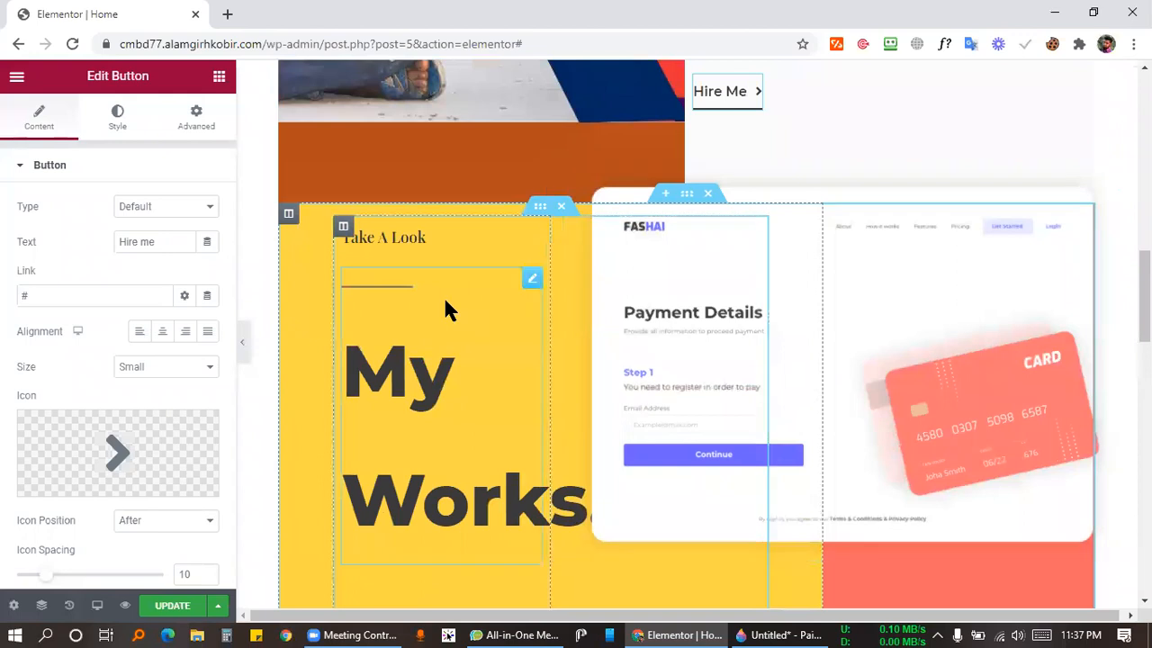
scroll(815, 270, "up", 2)
scroll(815, 270, "down", 4)
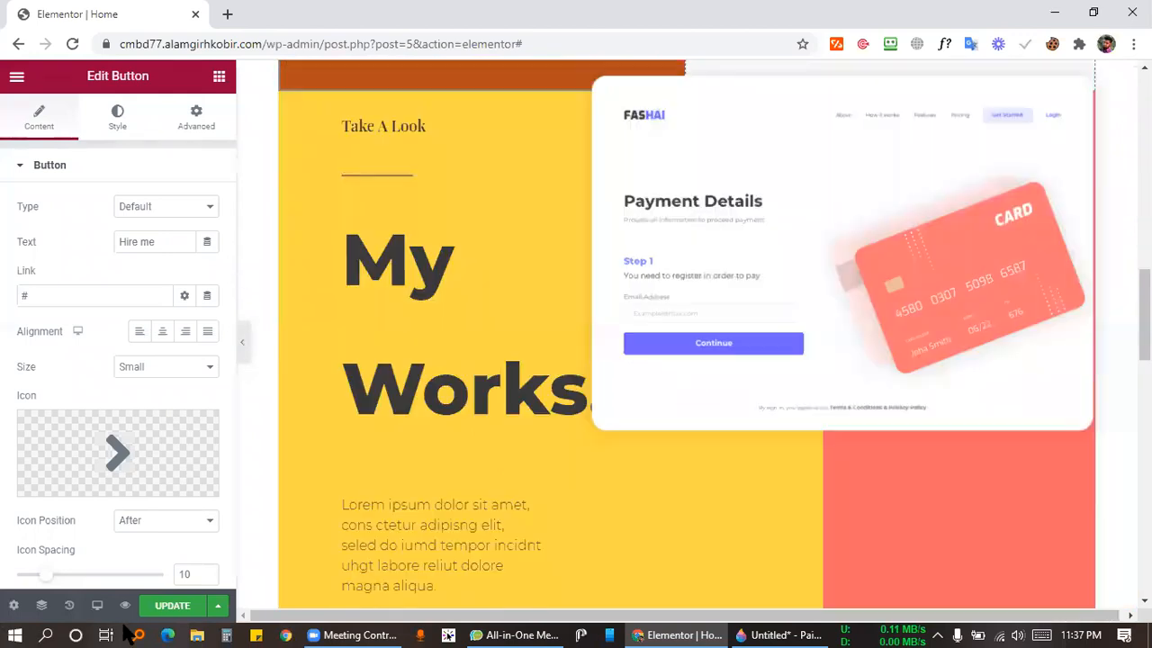
left_click(151, 606)
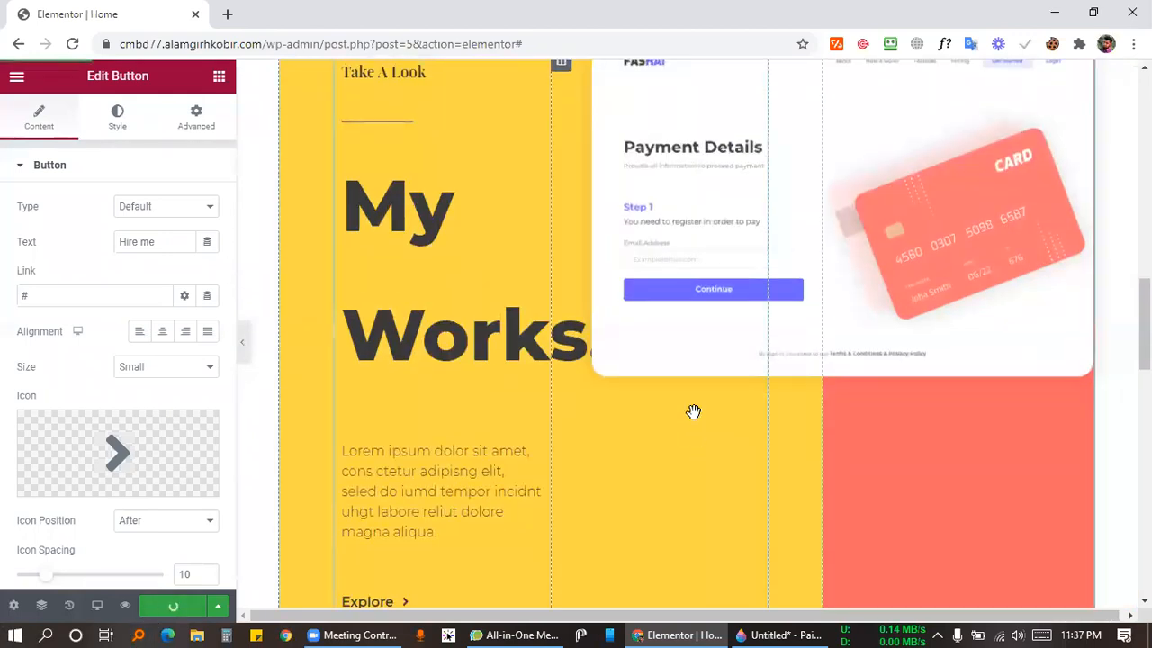
scroll(694, 360, "up", 2)
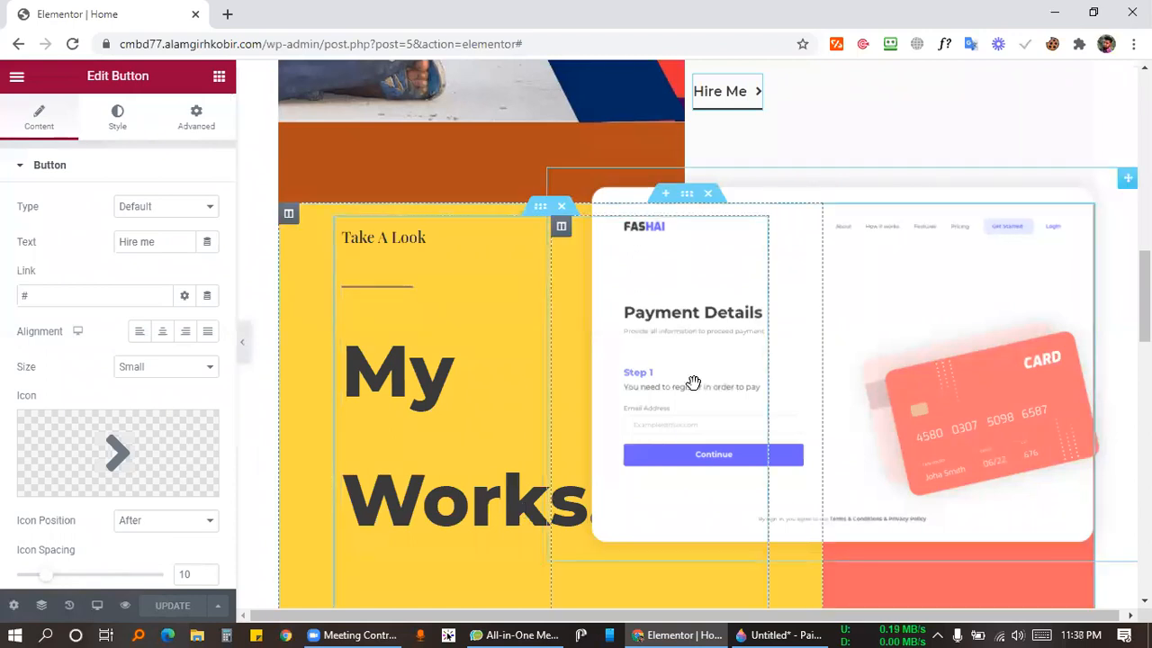
Bring Paint 3D forward and close it, discarding the unsaved Untitled marker drawing.
left_click(780, 634)
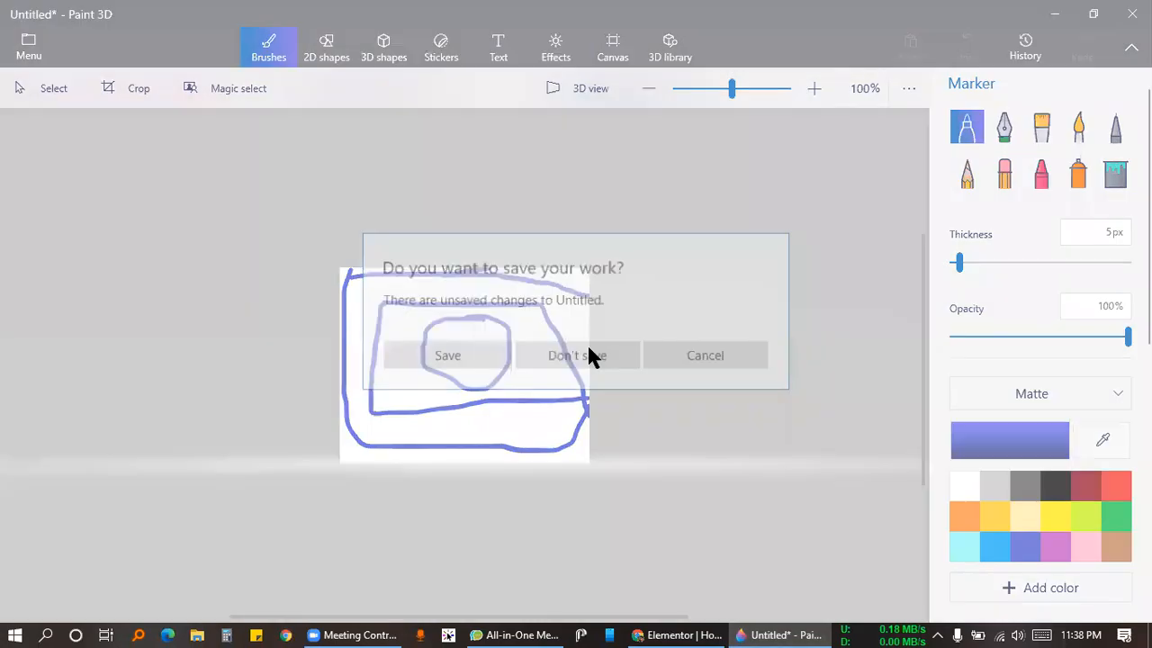
left_click(591, 355)
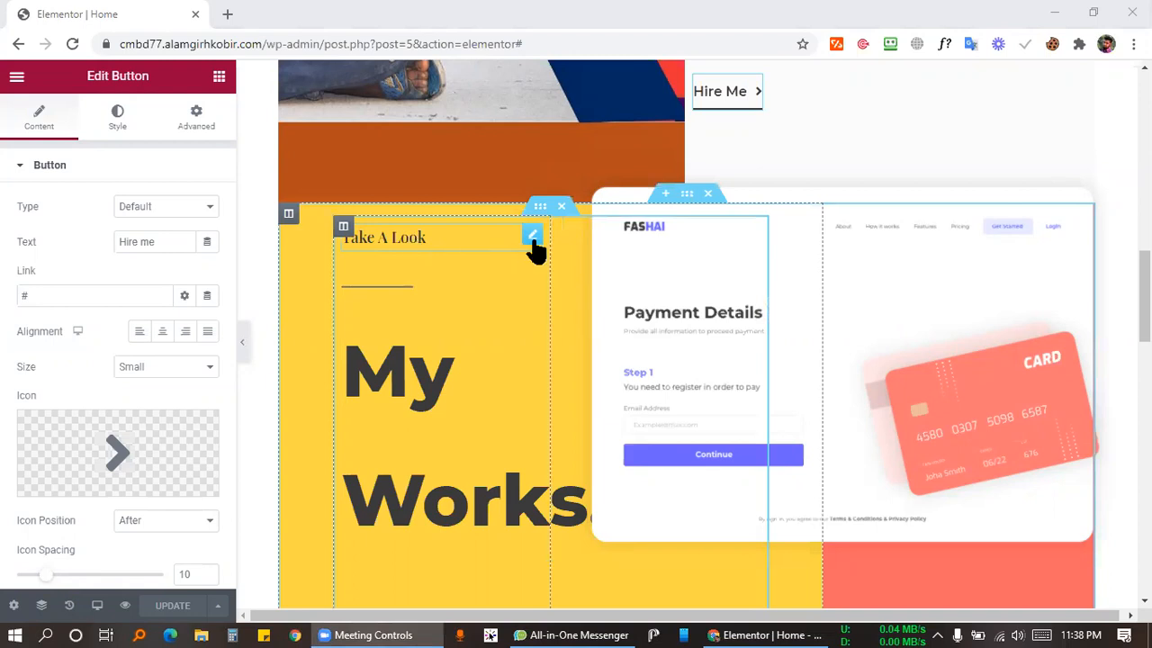
Open the 'Take A Look' heading above 'My Works.' and select its title text.
left_click(531, 236)
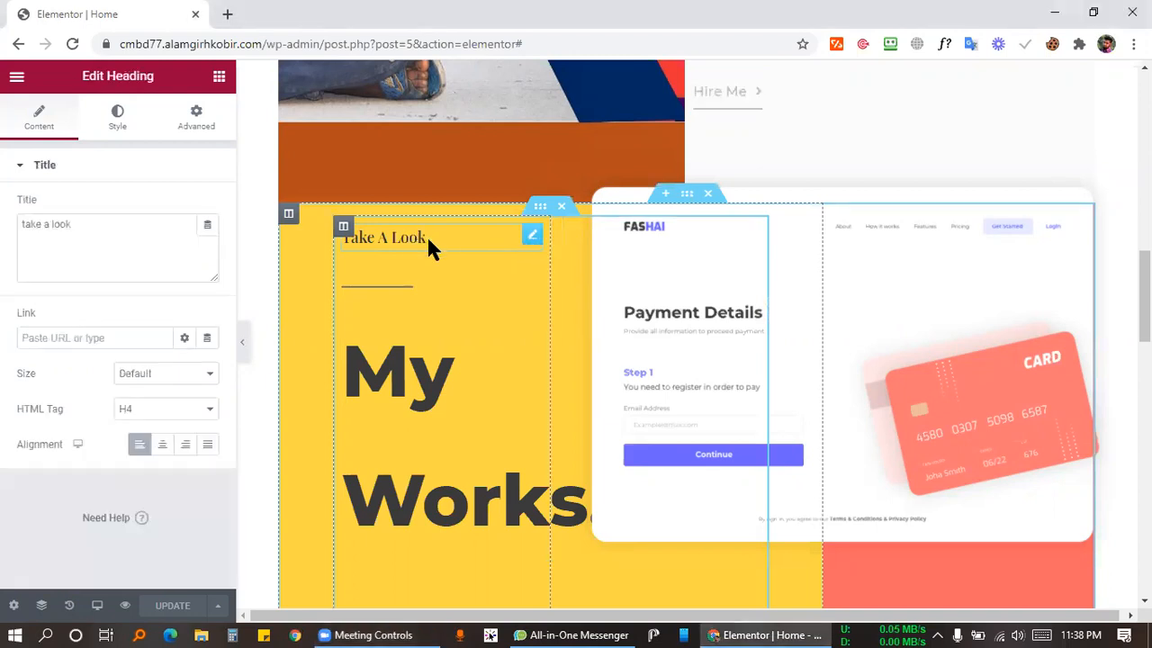
left_click_drag(155, 223, 2, 227)
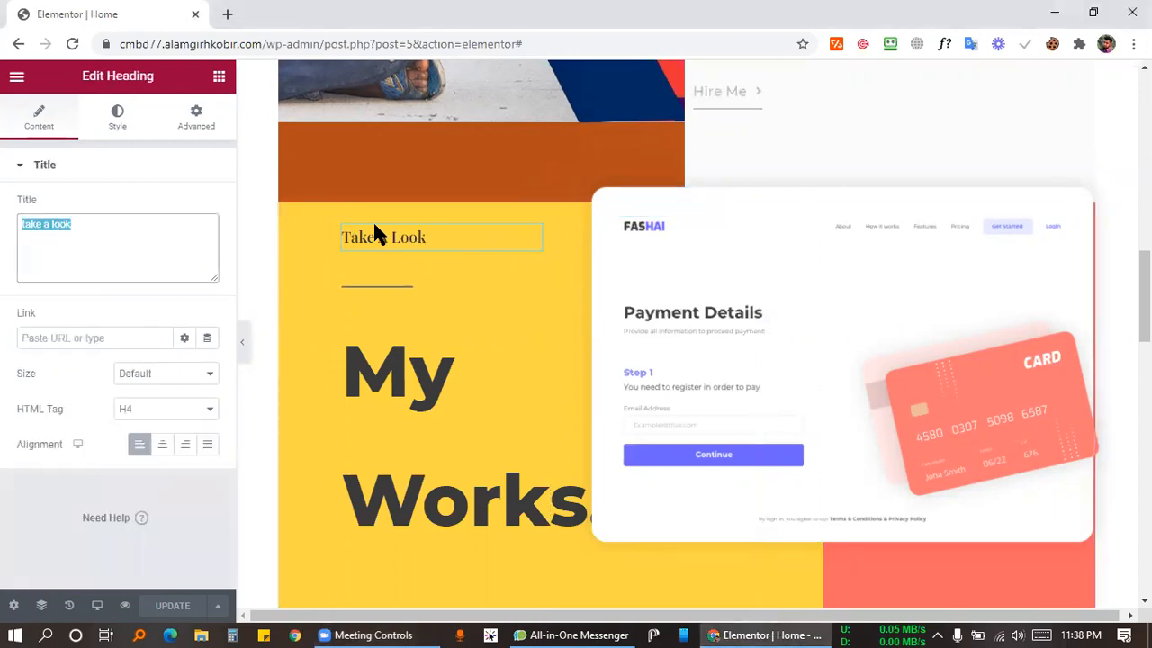
scroll(635, 334, "up", 5)
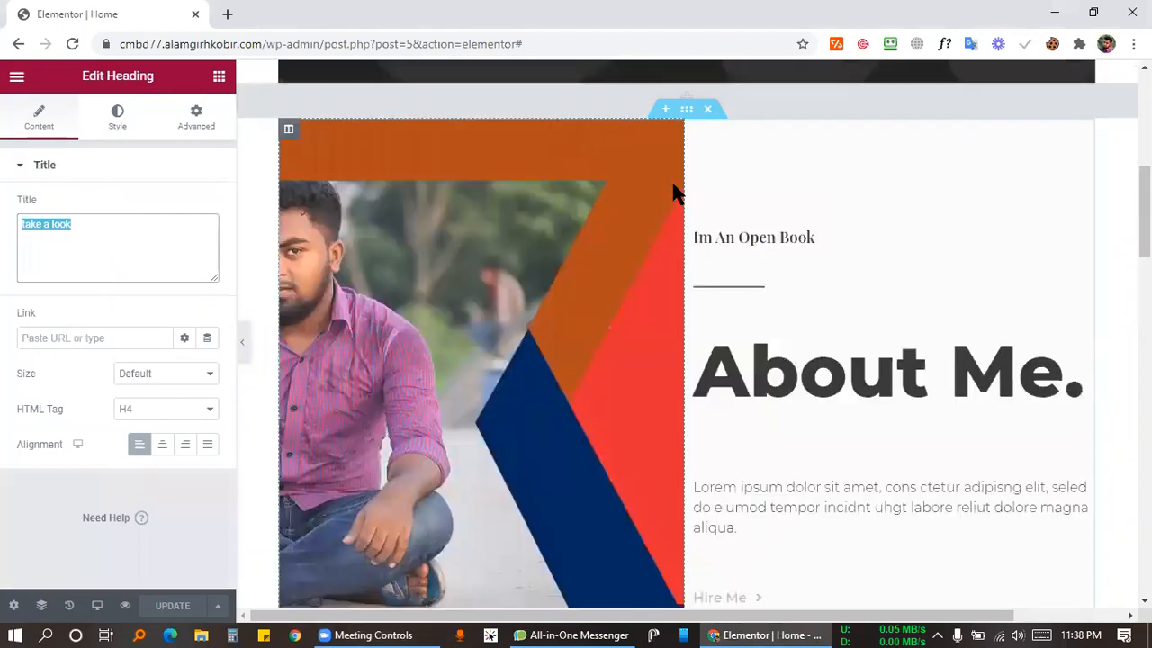
scroll(675, 193, "up", 5)
scroll(674, 180, "down", 7)
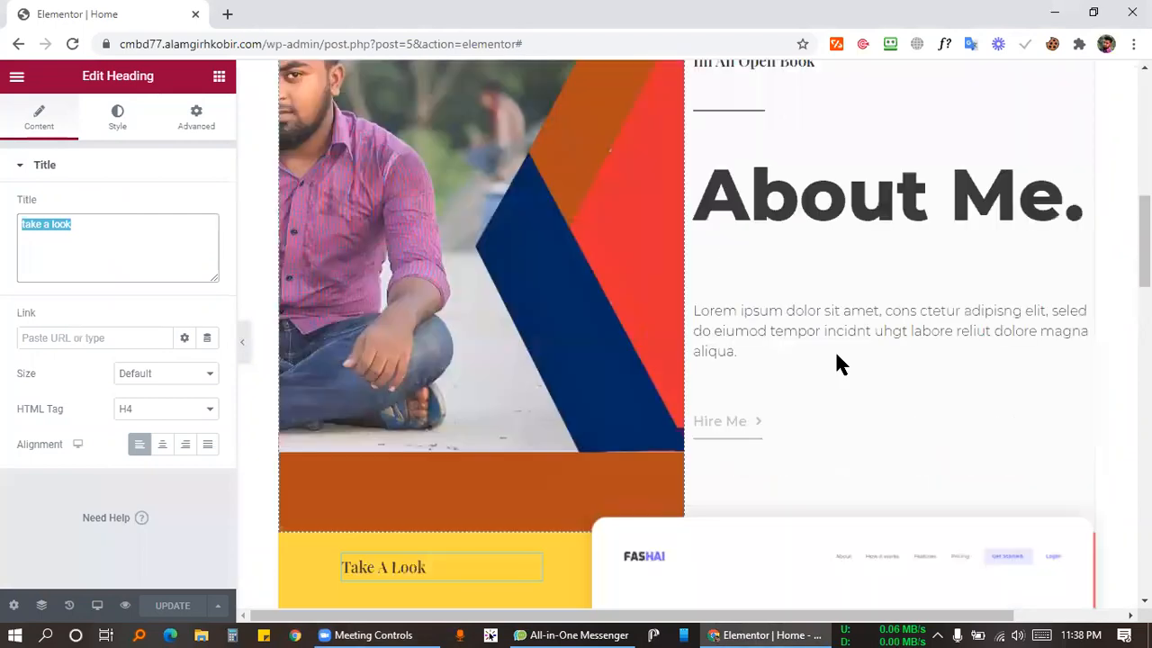
scroll(823, 373, "down", 5)
scroll(720, 360, "up", 9)
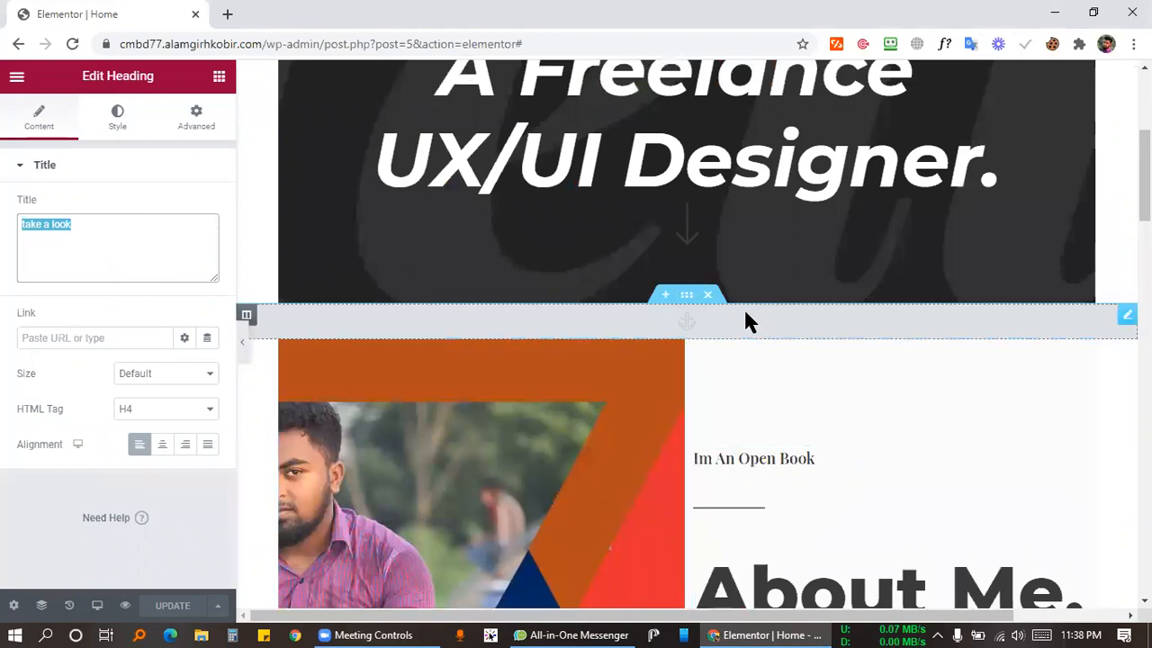
scroll(680, 401, "down", 5)
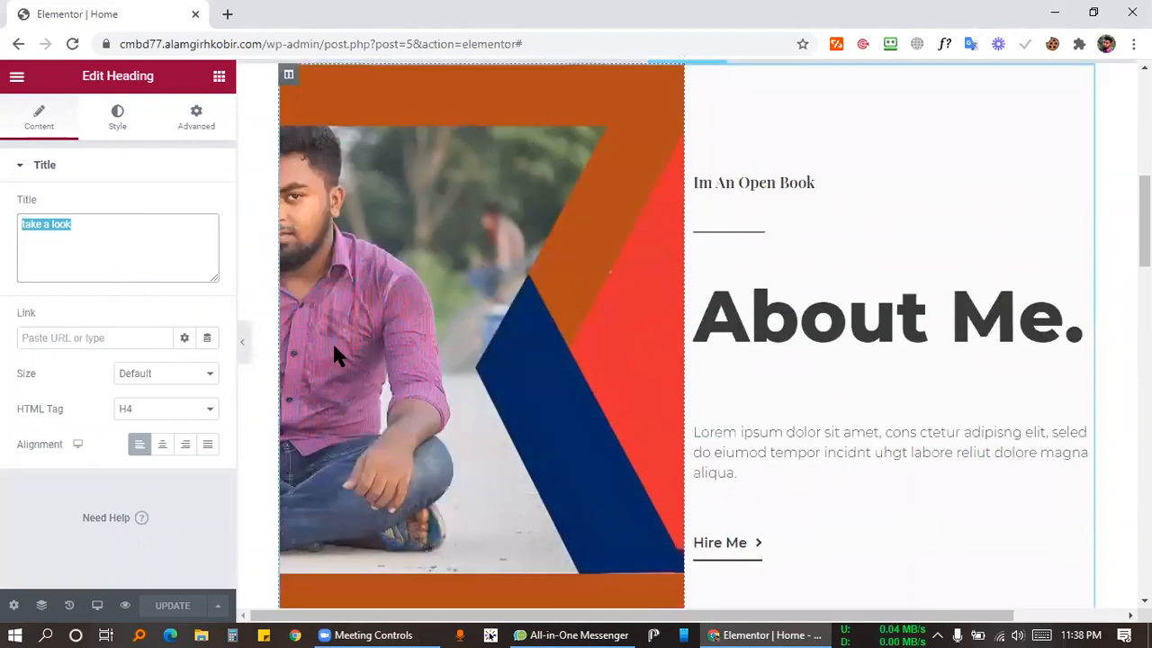
scroll(306, 342, "down", 2)
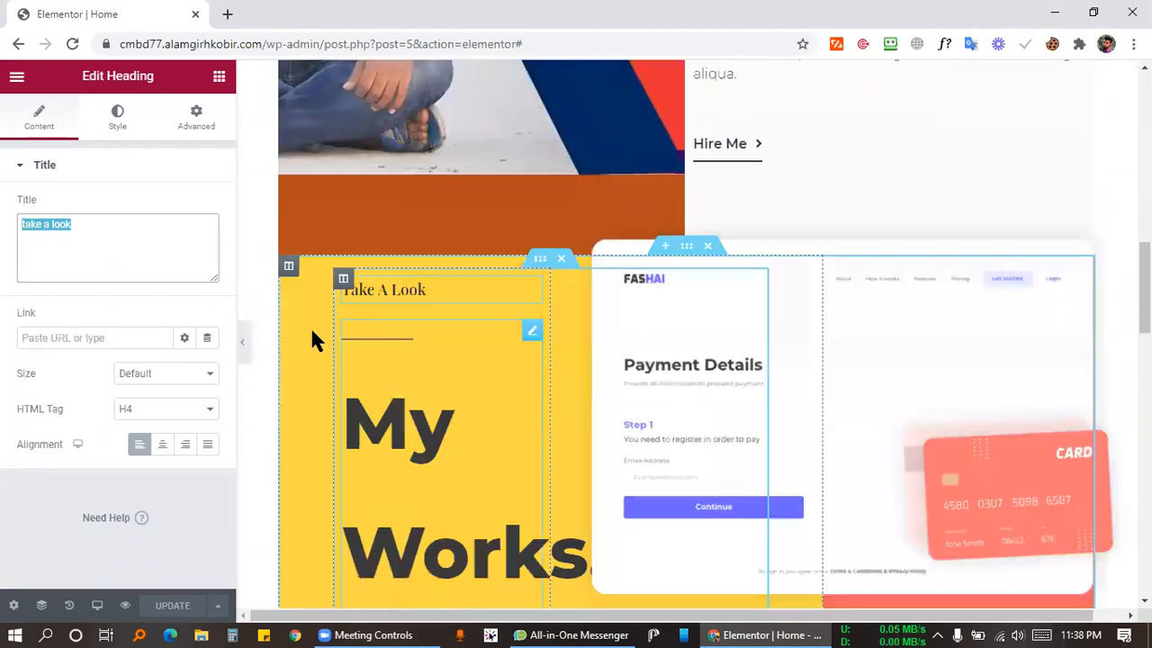
Open the My Works column's Style background colour picker.
left_click(289, 268)
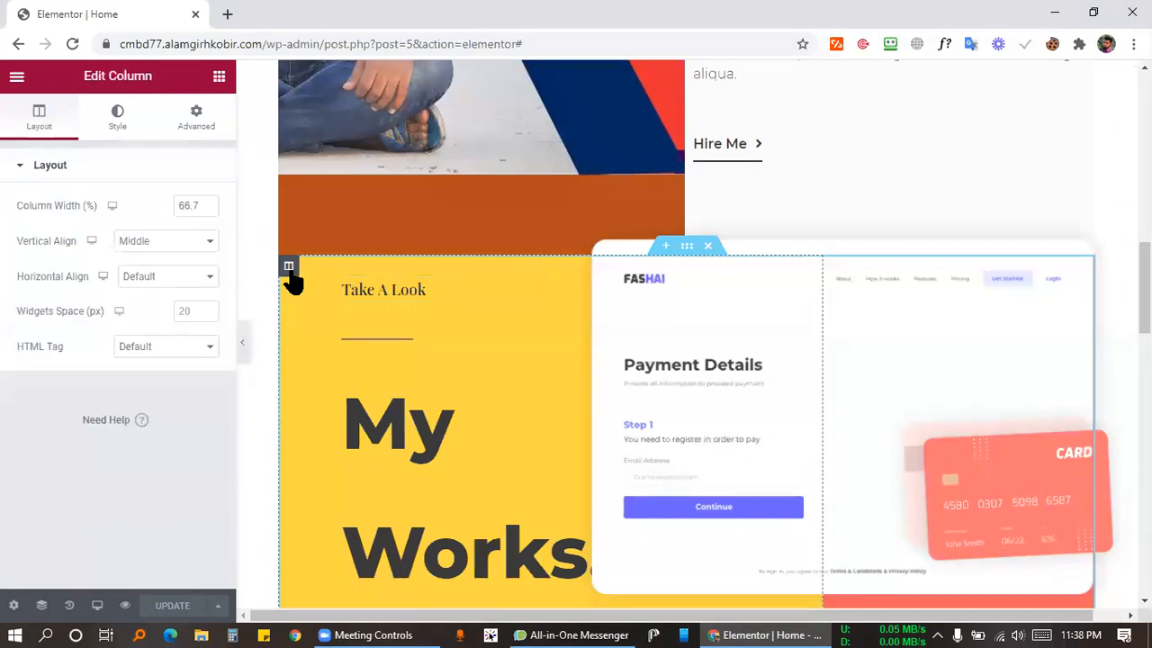
left_click(691, 248)
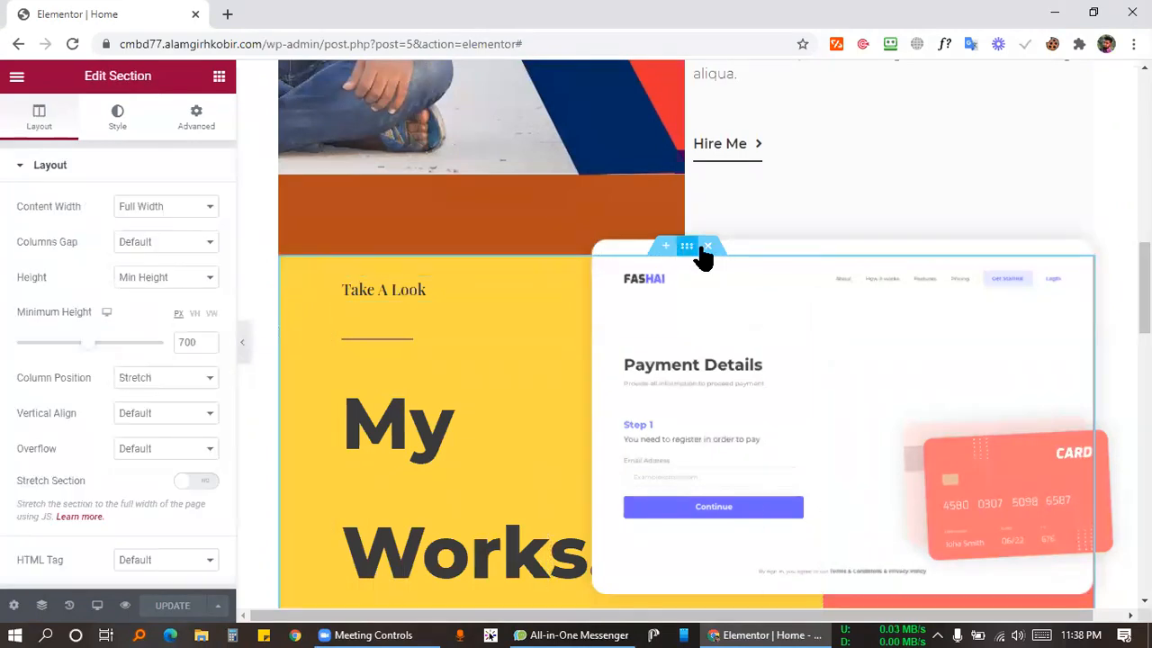
left_click(288, 266)
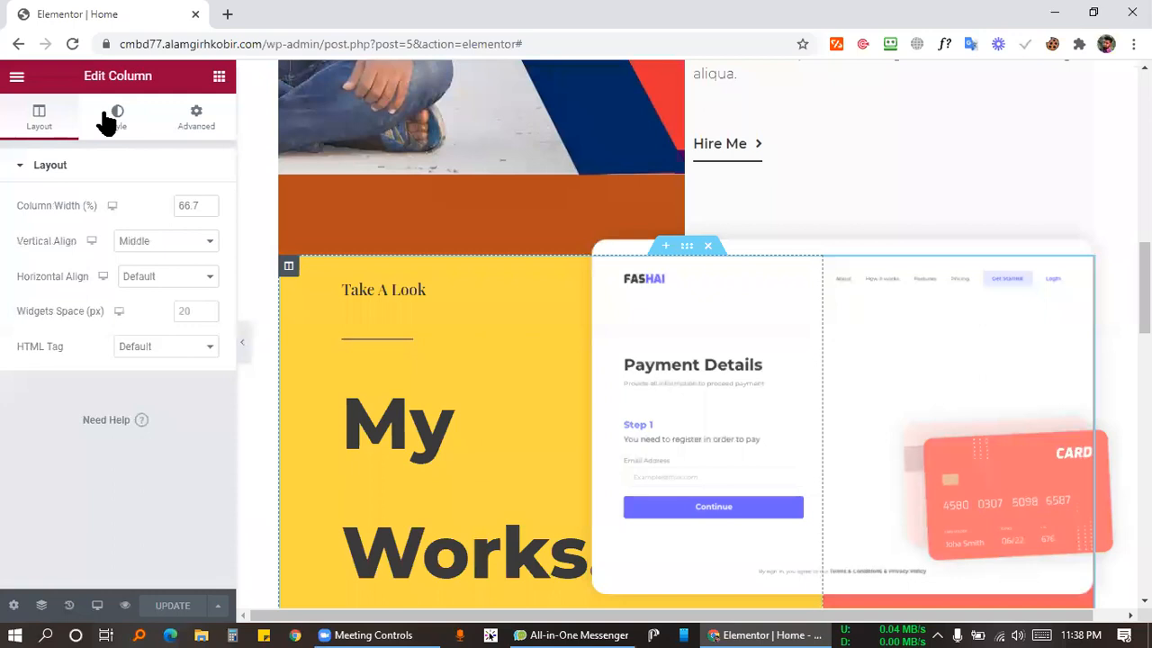
left_click(106, 126)
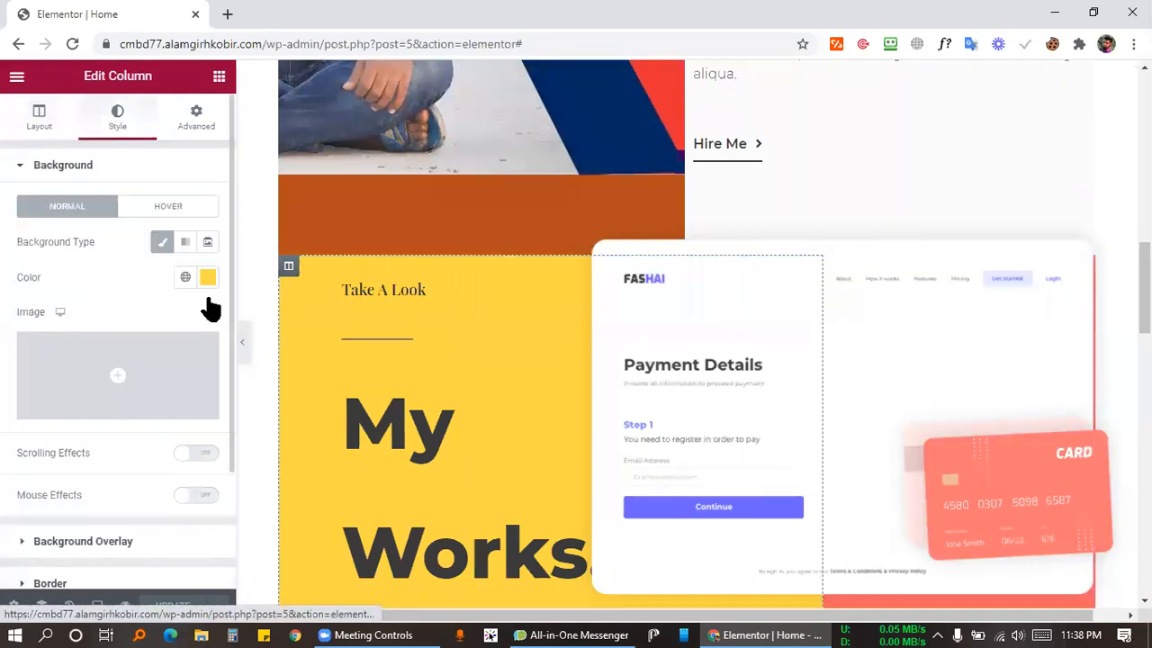
left_click(207, 275)
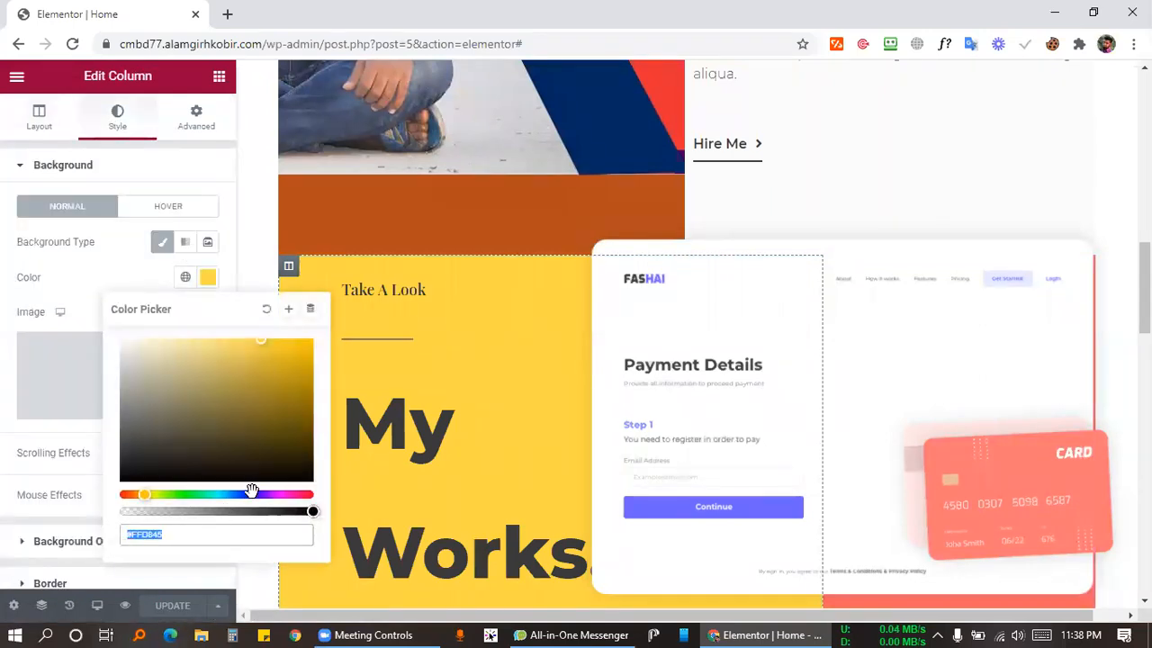
scroll(298, 342, "up", 3)
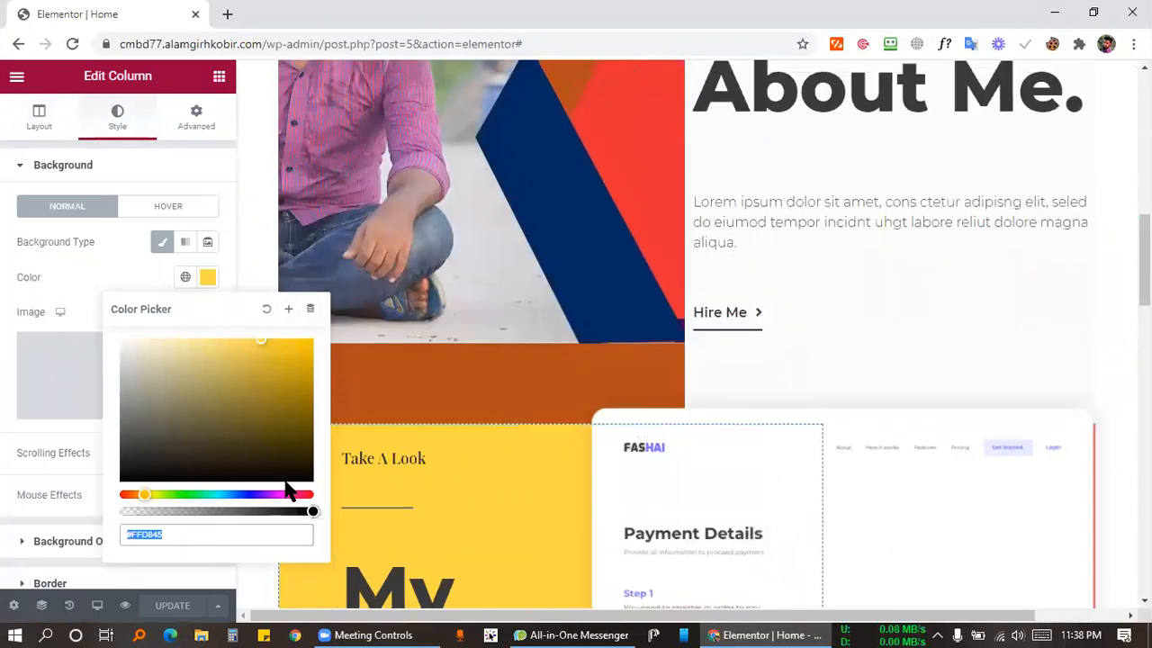
Shift the column background from yellow to magenta #C80D88.
left_click(291, 496)
mouse_move(279, 365)
left_mouse_down()
mouse_move(296, 355)
mouse_move(306, 381)
mouse_move(301, 368)
left_mouse_up()
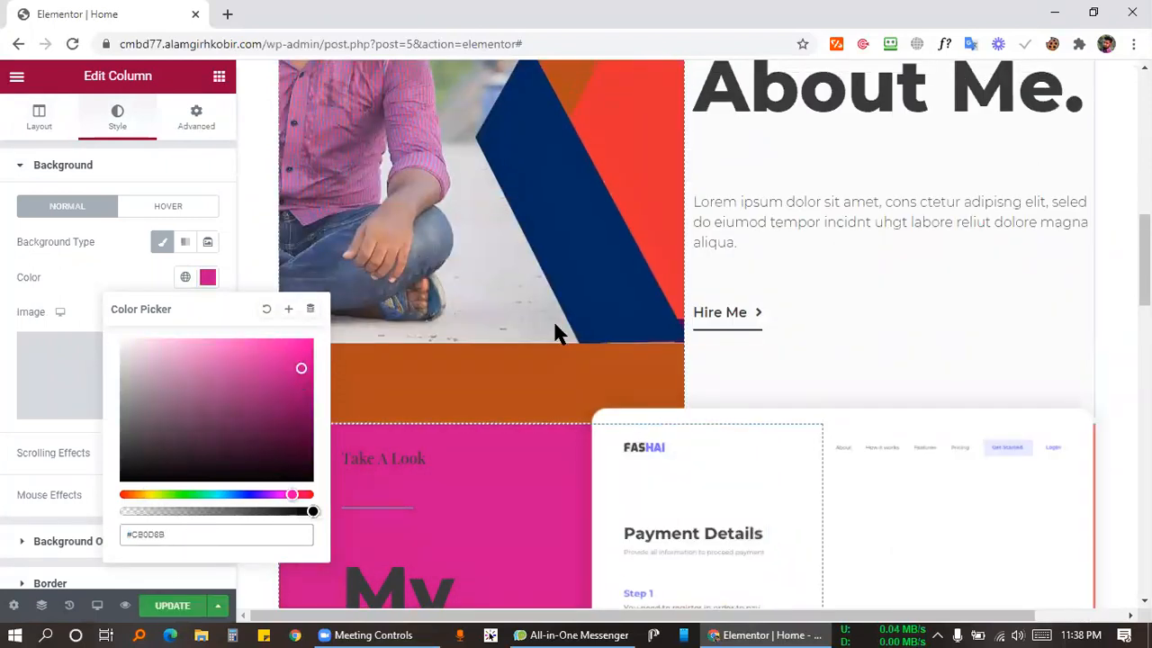
scroll(554, 320, "down", 3)
scroll(486, 306, "down", 3)
scroll(432, 360, "up", 3)
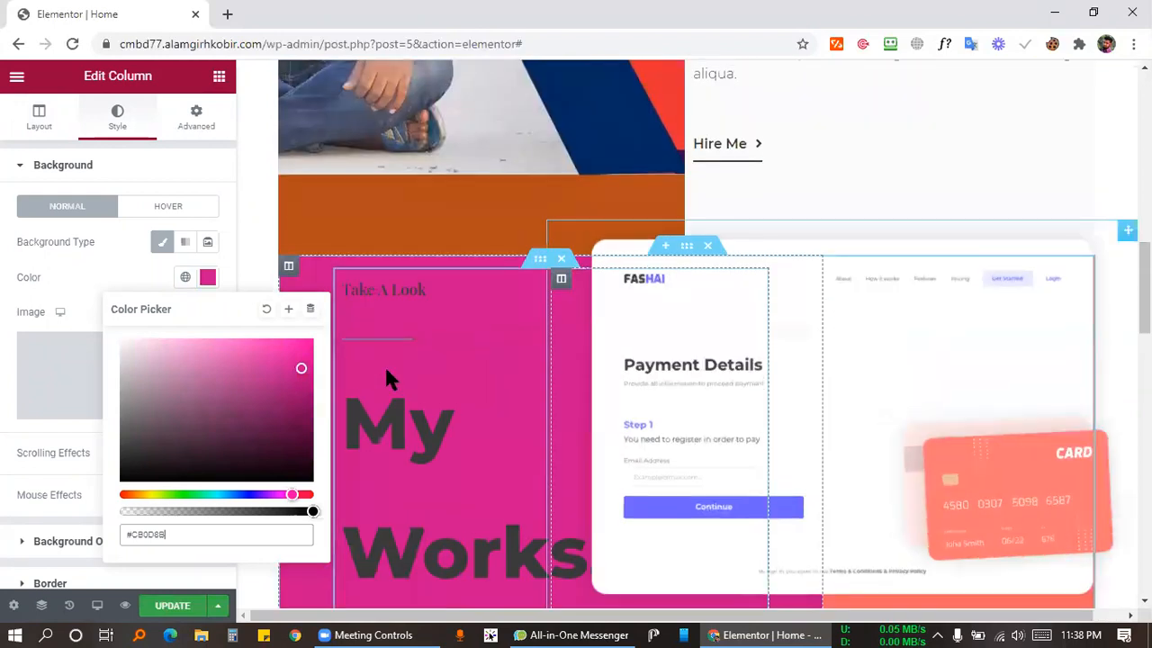
left_click(385, 381)
scroll(463, 297, "down", 4)
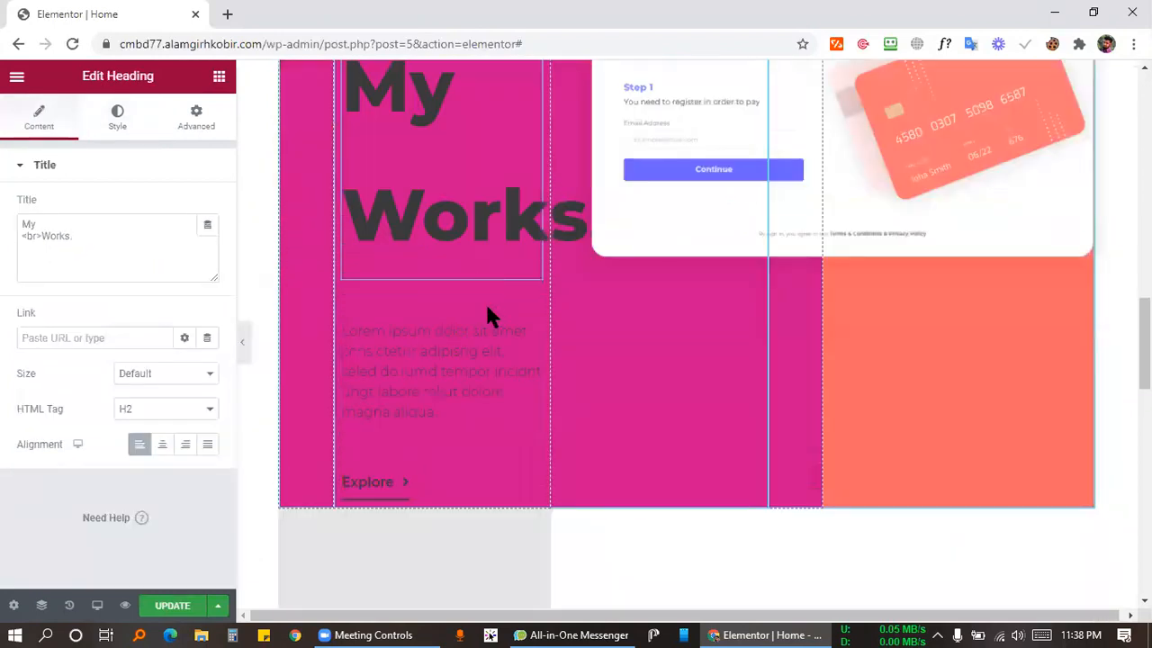
scroll(487, 310, "up", 2)
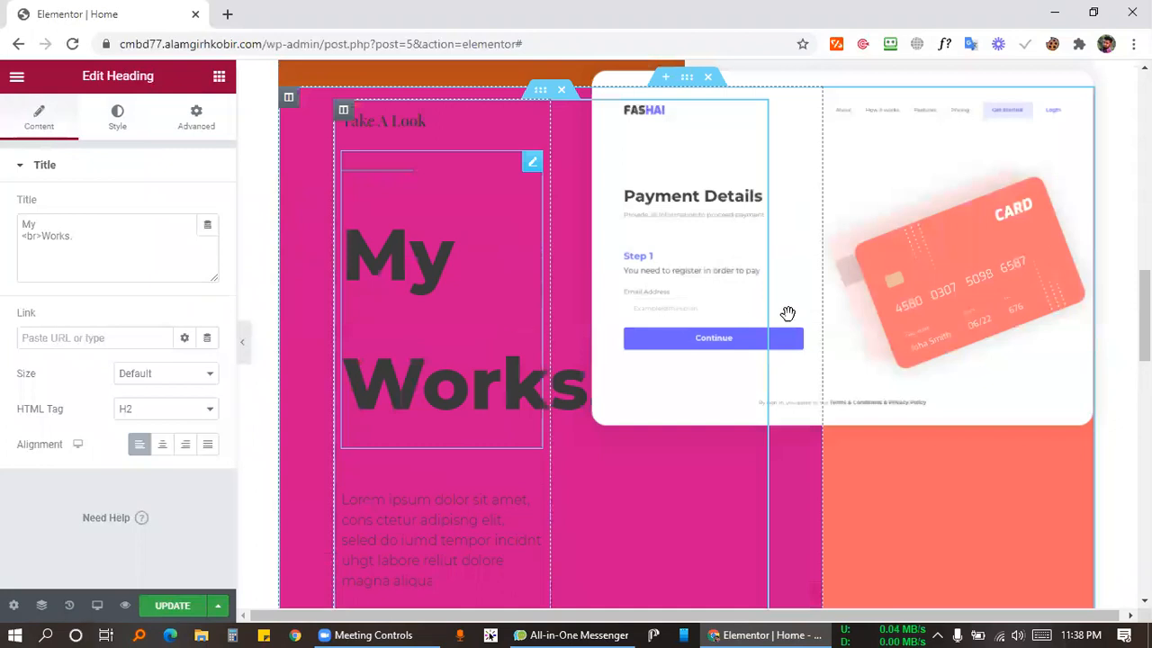
scroll(1005, 332, "up", 2)
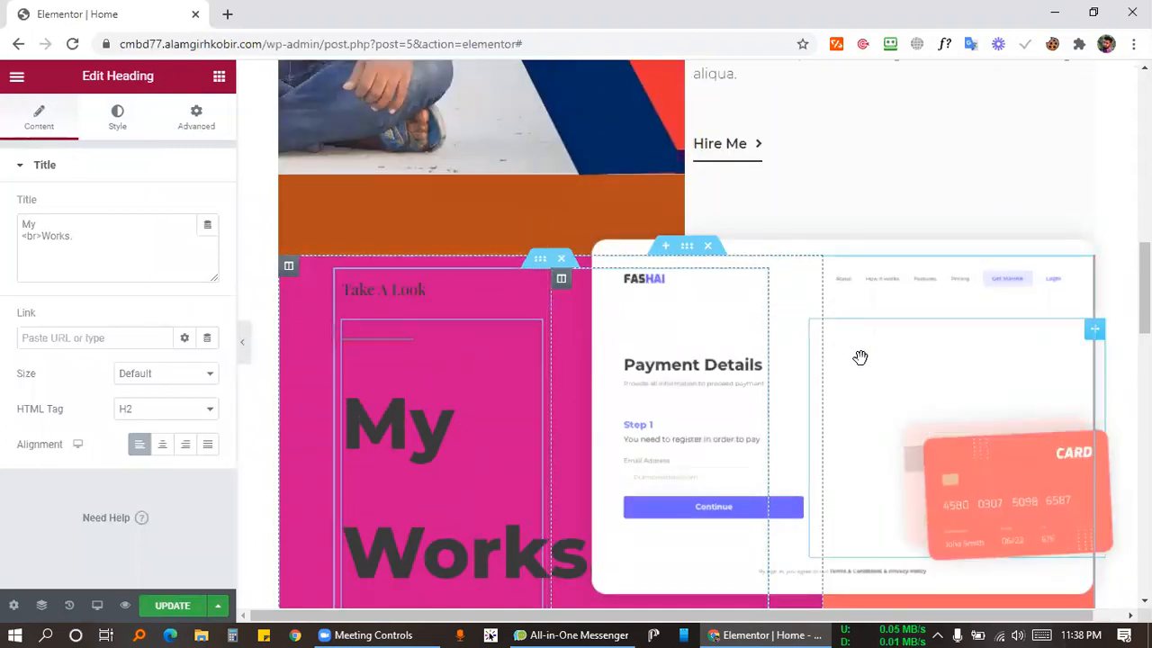
Select the Payment Details card image and review its Advanced, Style and Content settings.
scroll(818, 357, "down", 1)
scroll(801, 457, "down", 2)
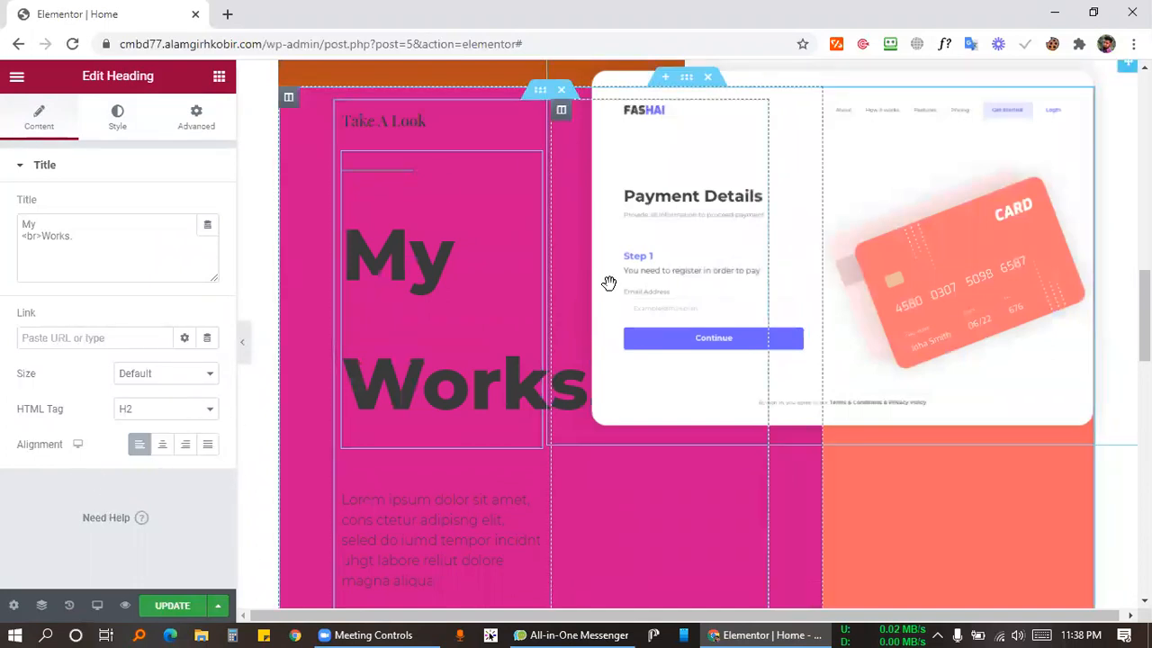
scroll(609, 282, "up", 2)
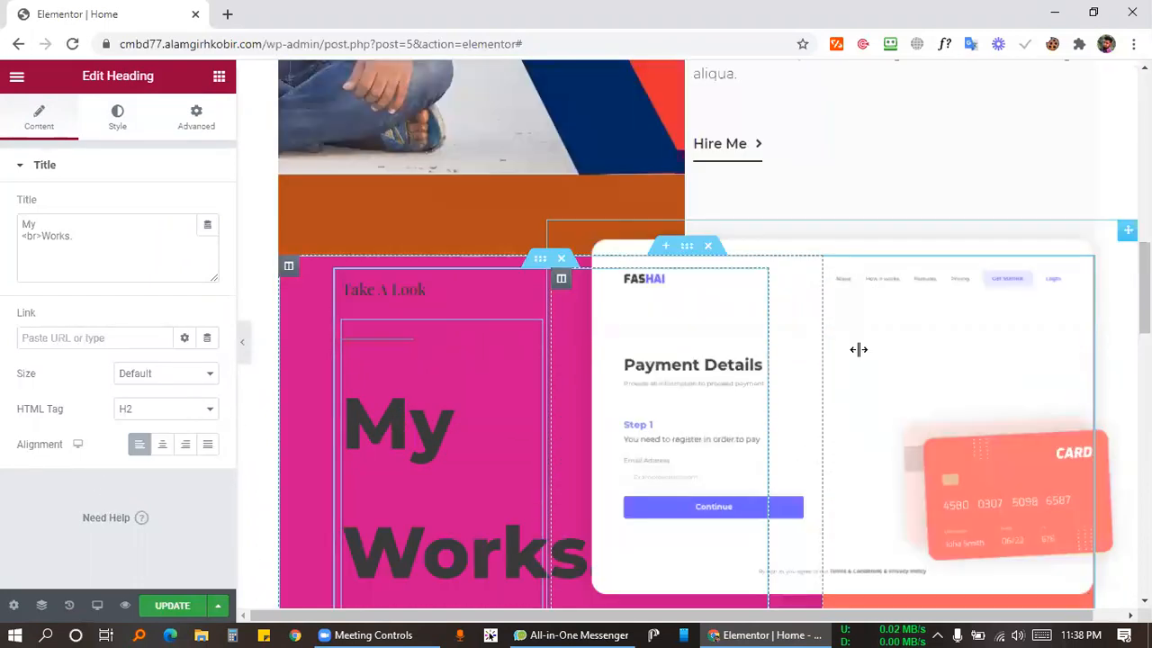
left_click(1125, 236)
left_click(196, 120)
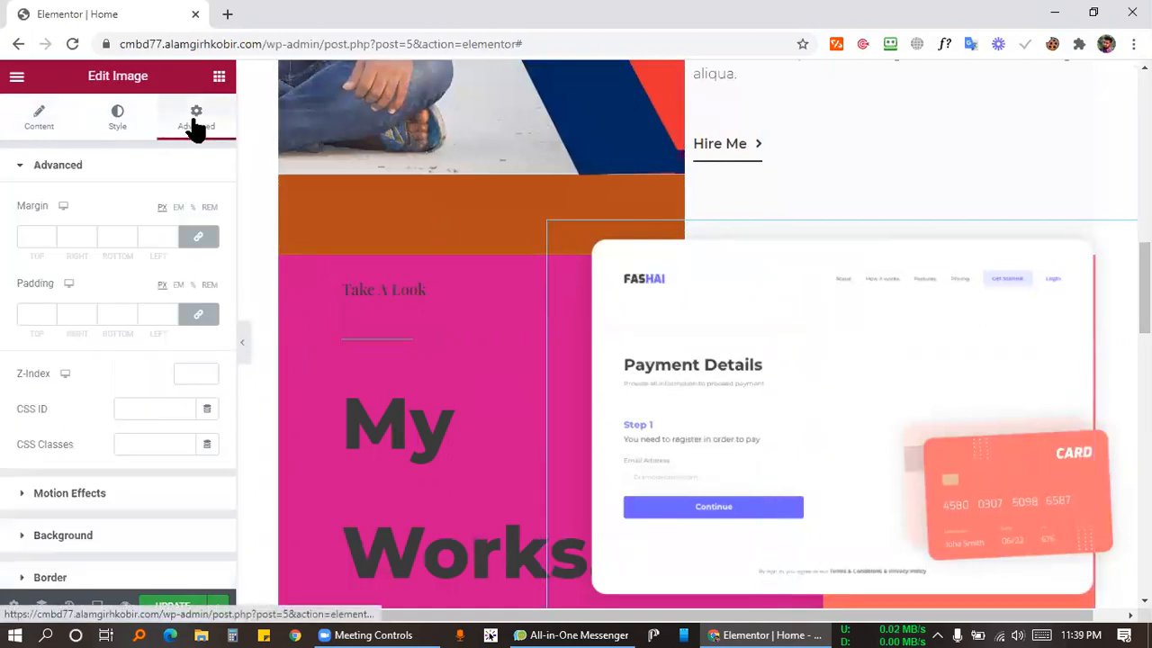
left_click(126, 117)
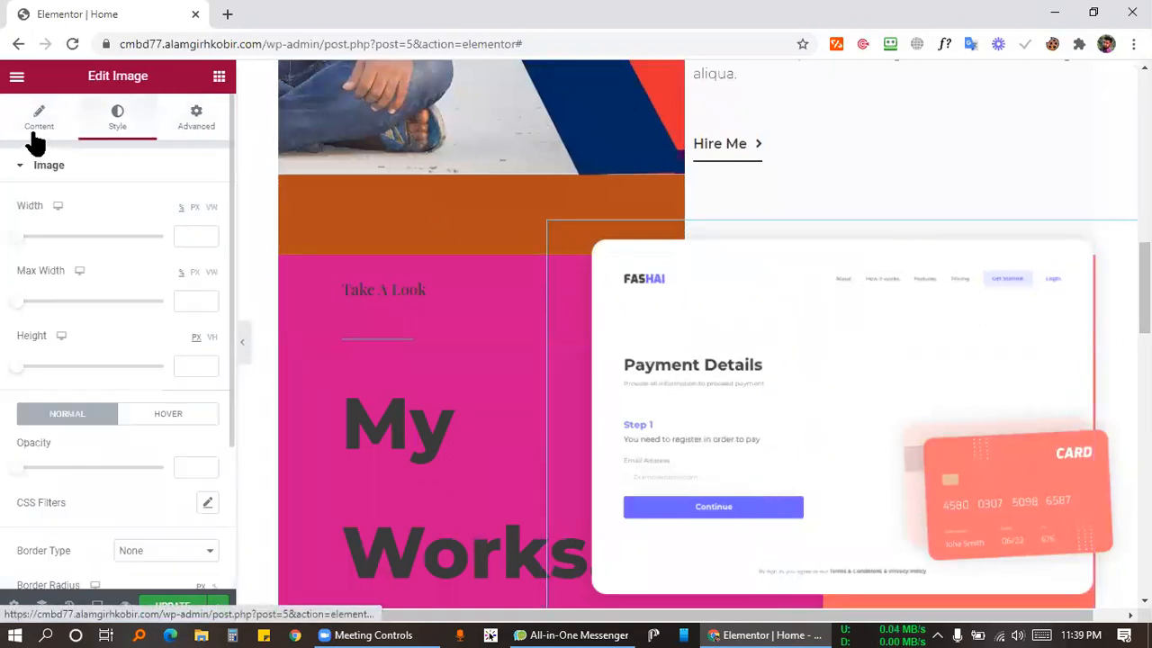
left_click(34, 135)
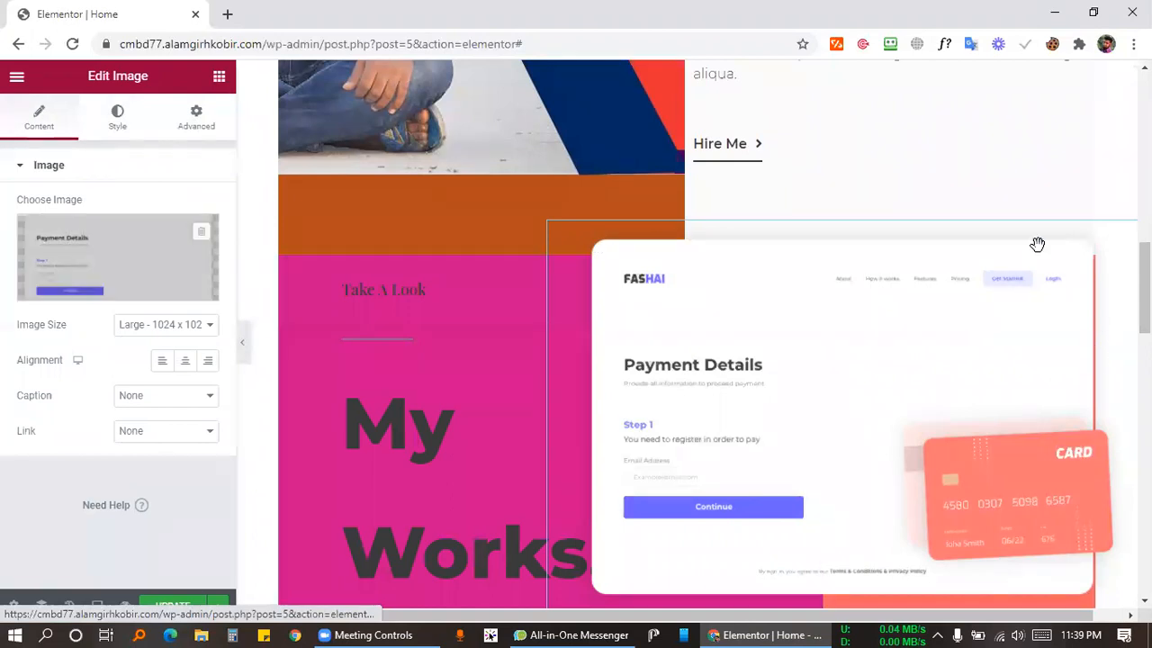
scroll(1036, 243, "down", 2)
scroll(1113, 226, "up", 2)
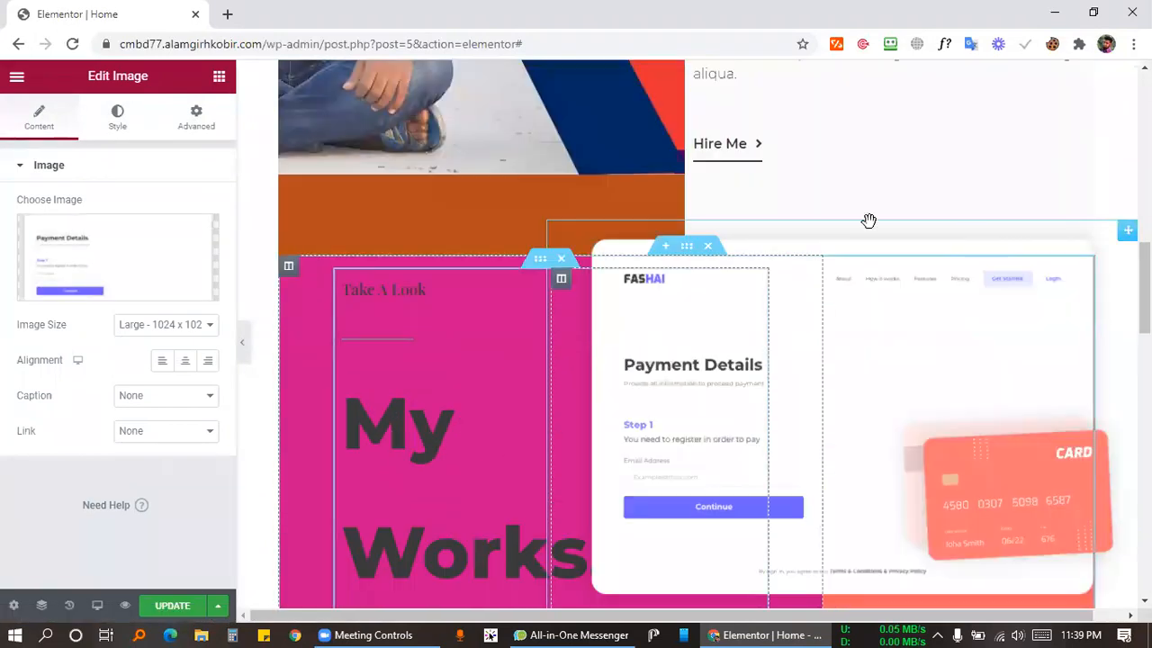
Delete the Payment Details card image from the My Works section.
right_click(1090, 243)
left_click(1035, 486)
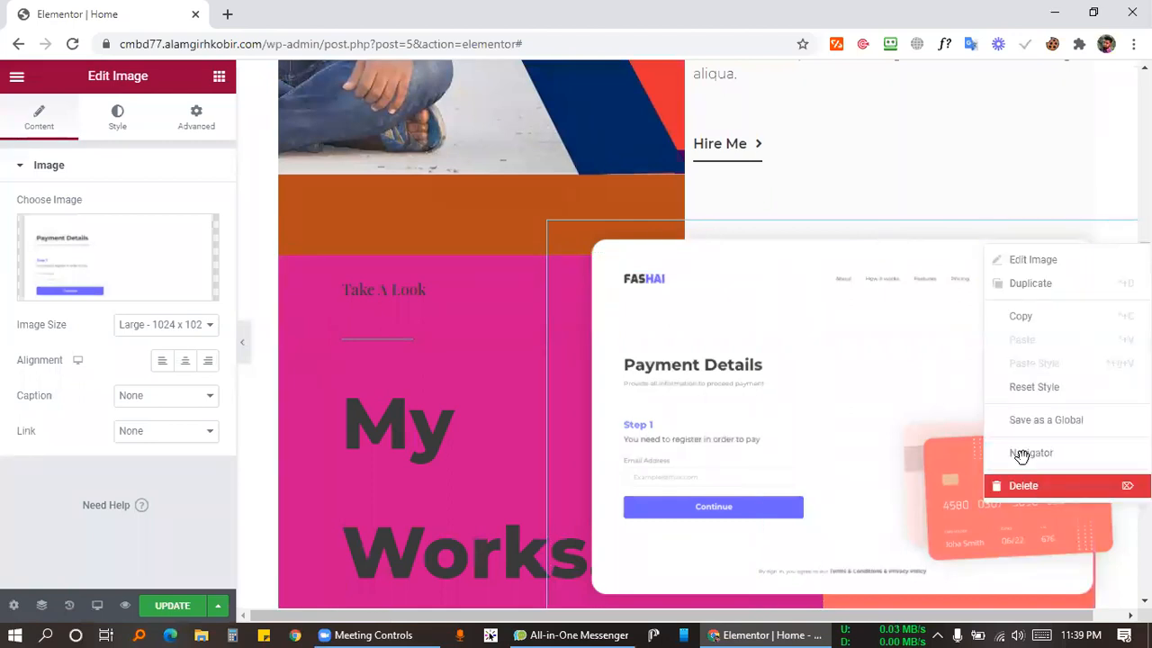
scroll(864, 306, "down", 2)
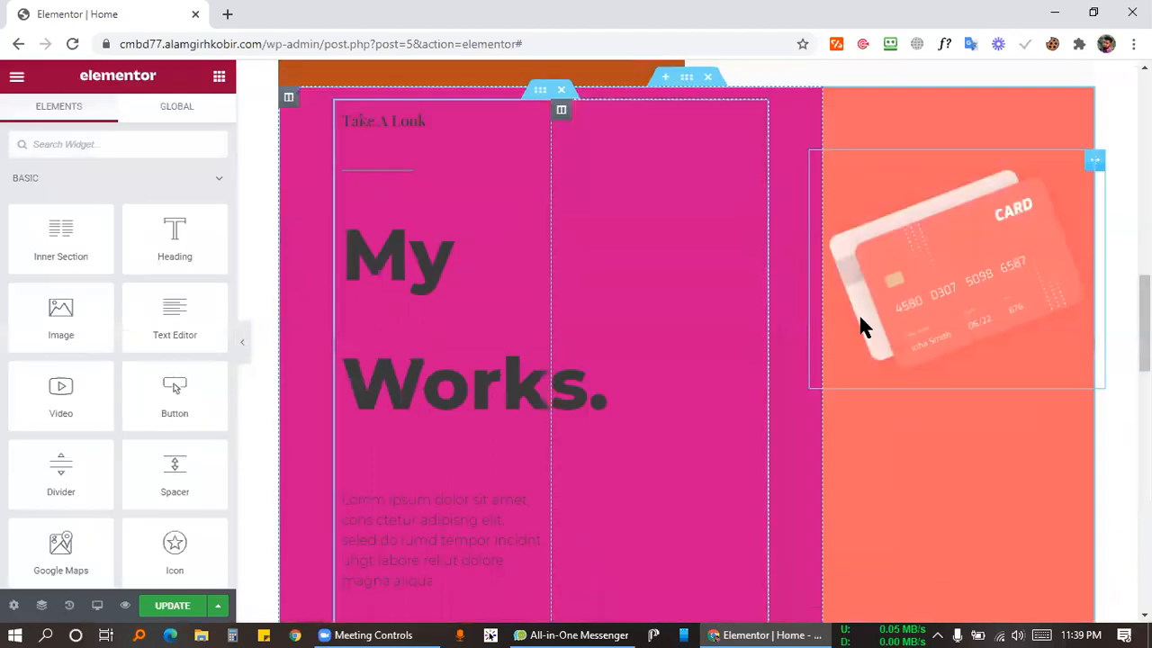
scroll(774, 314, "up", 2)
scroll(575, 261, "down", 2)
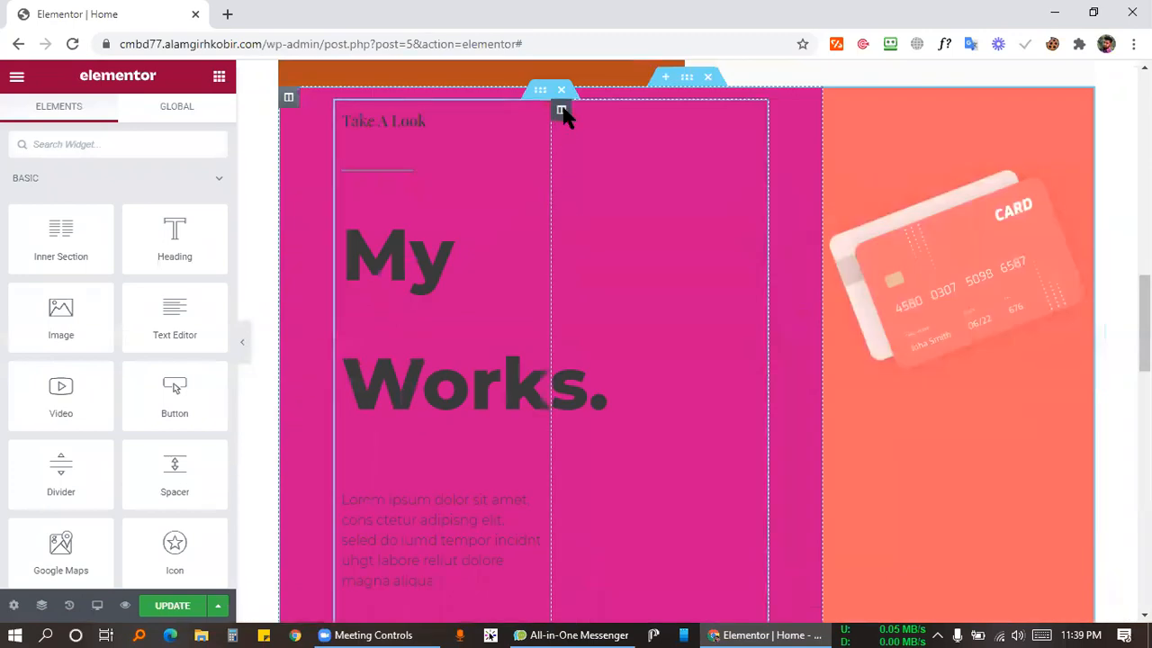
Delete the extra middle column and narrow the pink column to widen the right one.
right_click(562, 111)
left_click(605, 353)
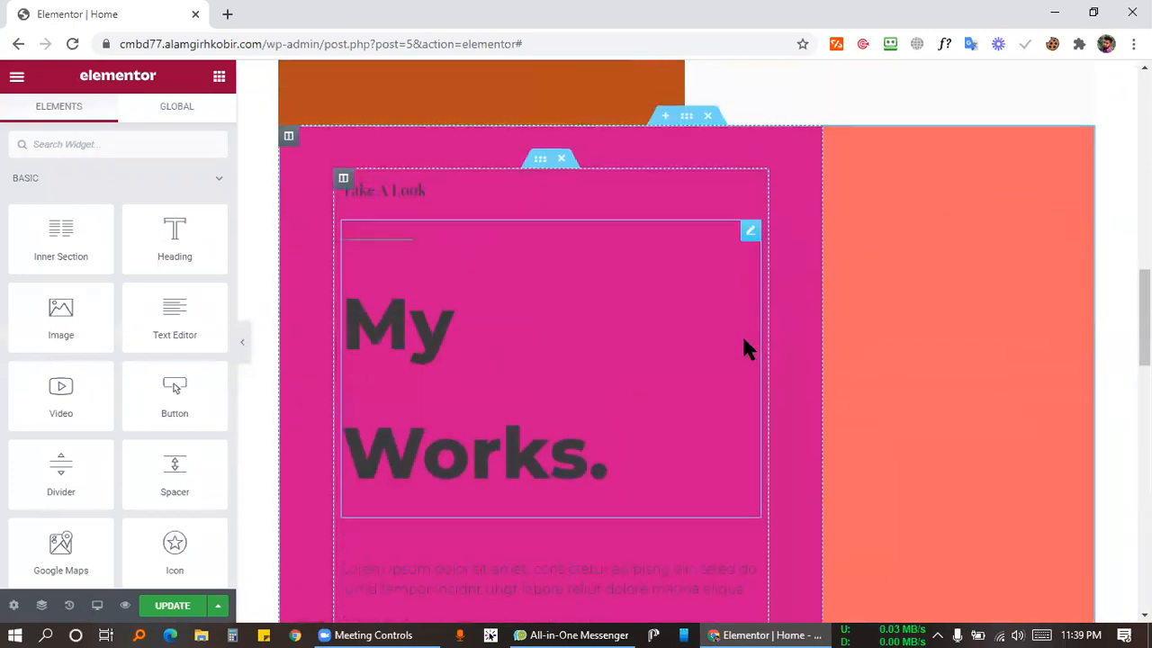
scroll(729, 349, "up", 3)
scroll(788, 324, "up", 5)
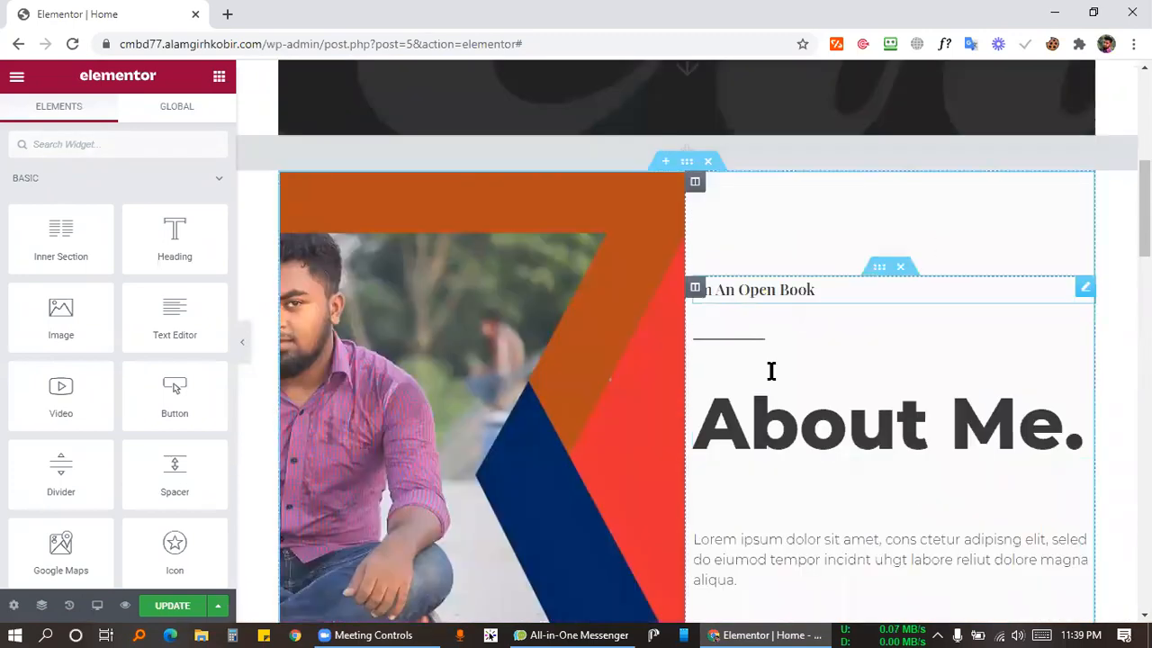
scroll(771, 371, "down", 1)
scroll(778, 320, "down", 6)
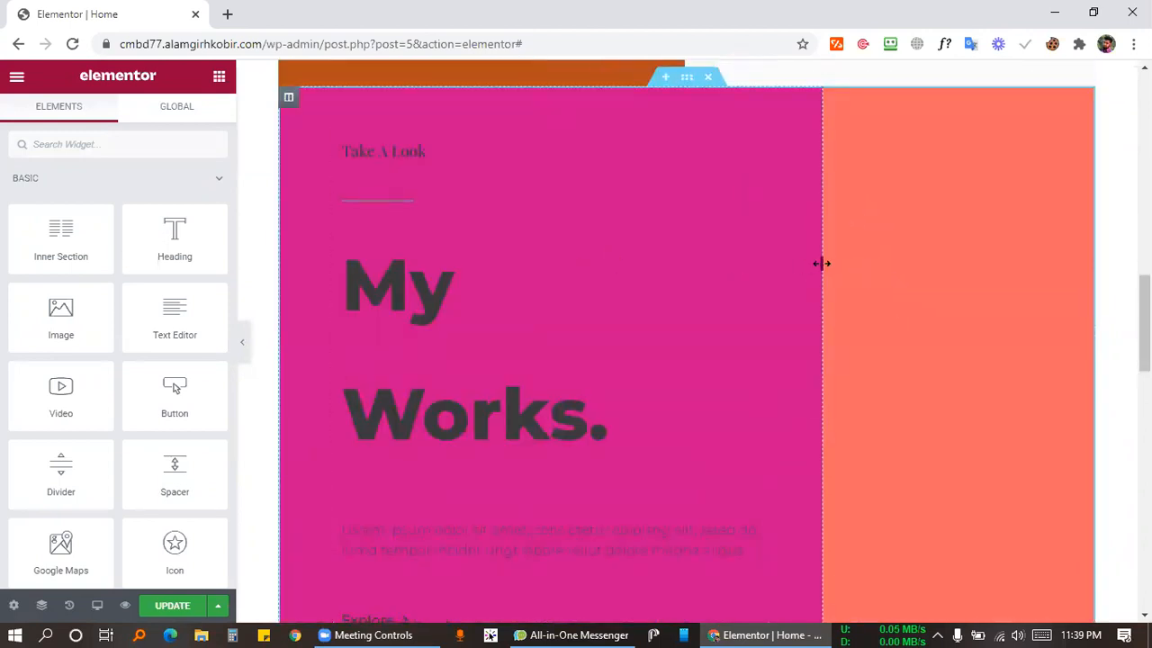
left_click_drag(729, 269, 695, 284)
Add an image widget to the right column, then delete the placeholder image, leaving the spacer.
left_click_drag(57, 319, 900, 401)
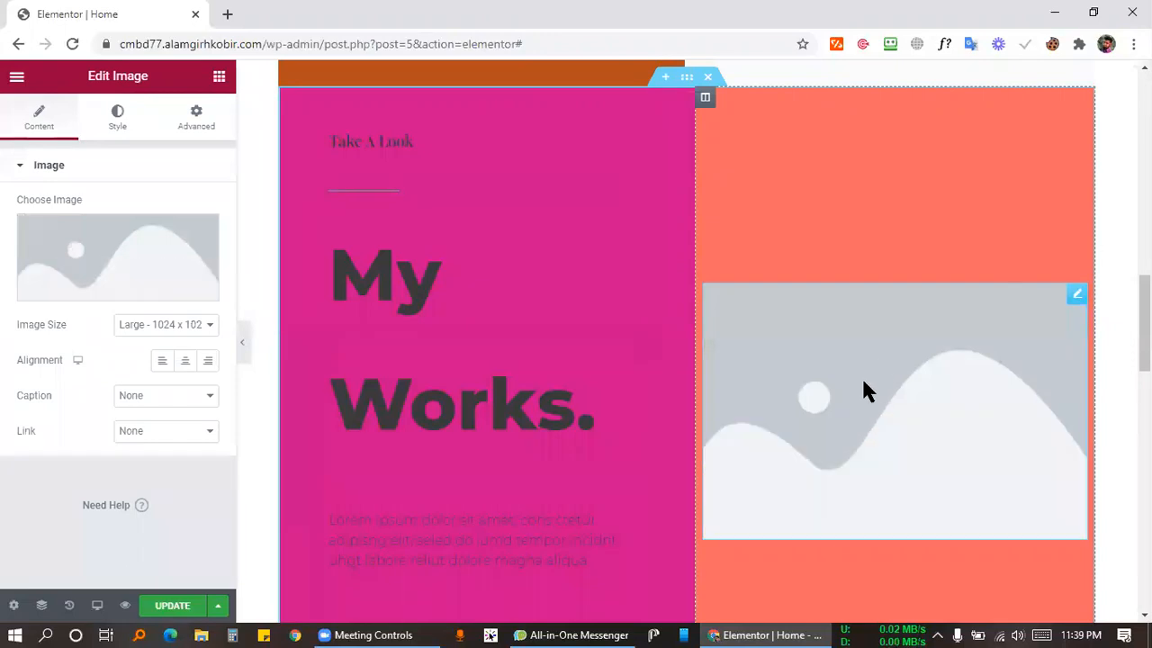
right_click(1049, 297)
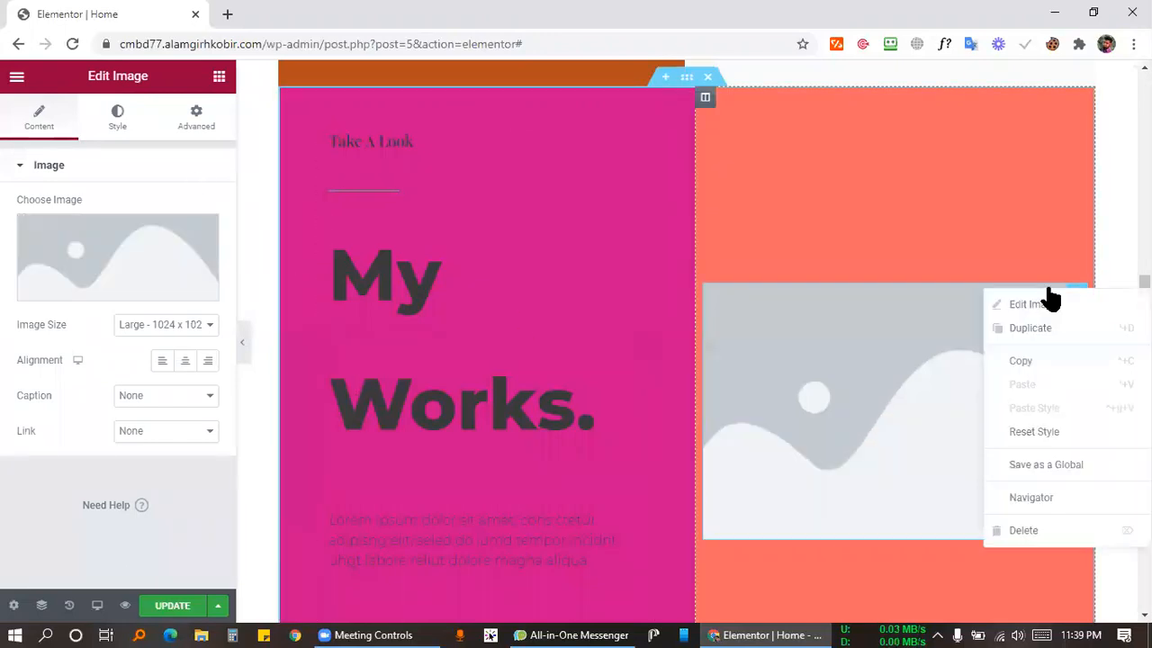
left_click(954, 236)
right_click(834, 334)
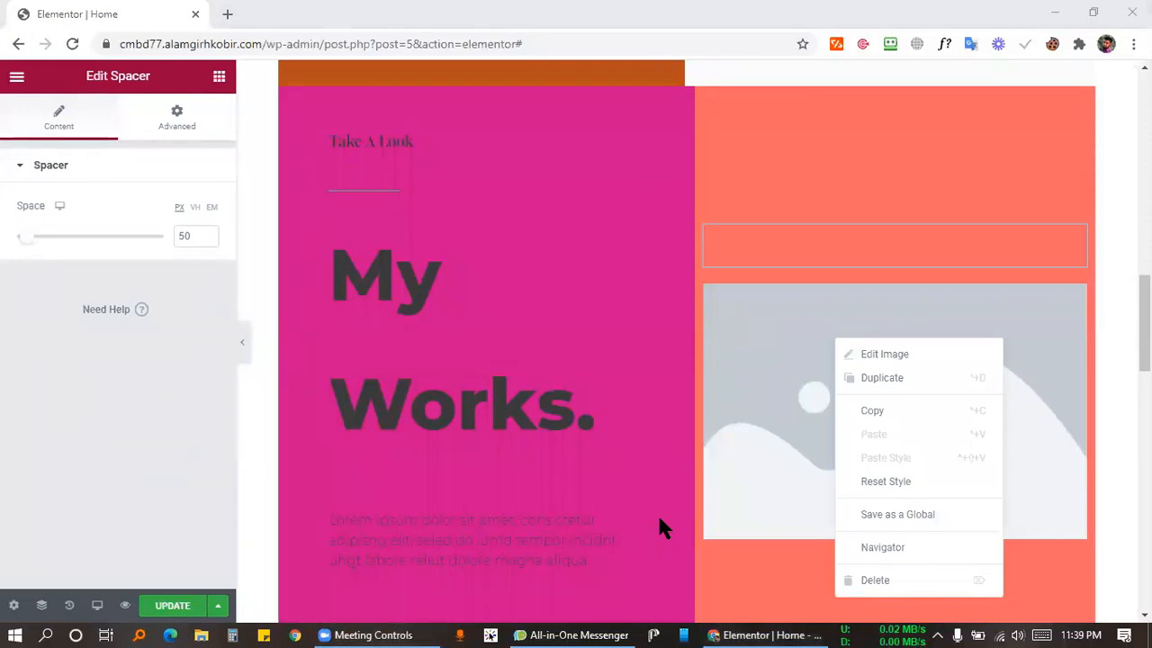
scroll(810, 323, "up", 2)
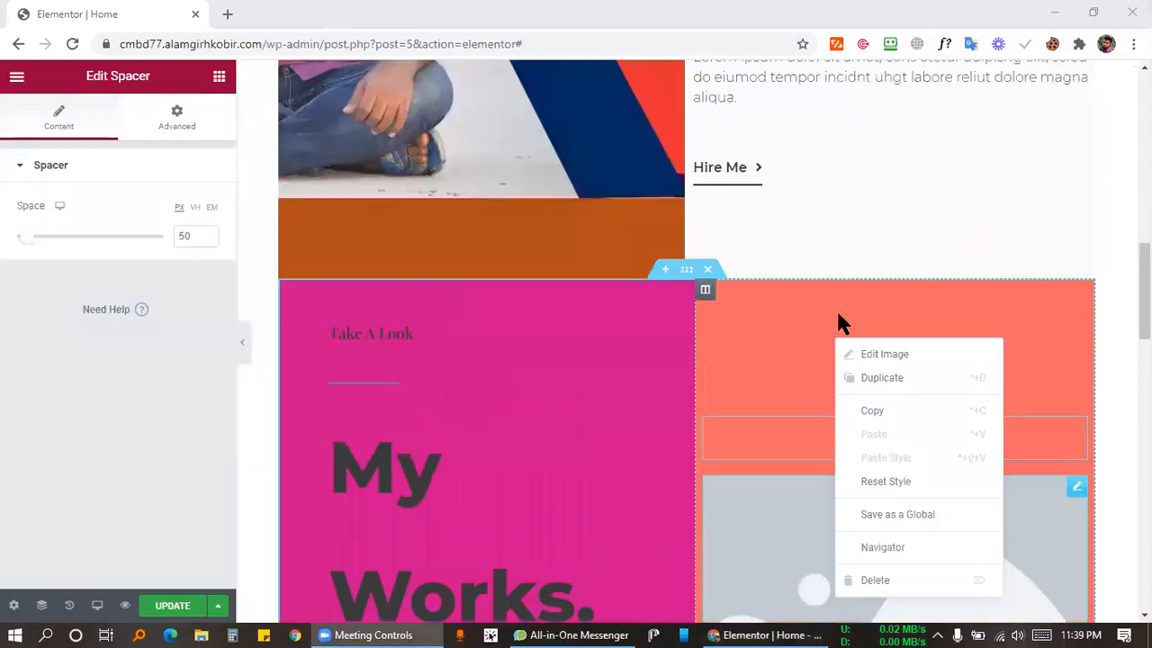
scroll(907, 612, "up", 1)
scroll(899, 595, "down", 1)
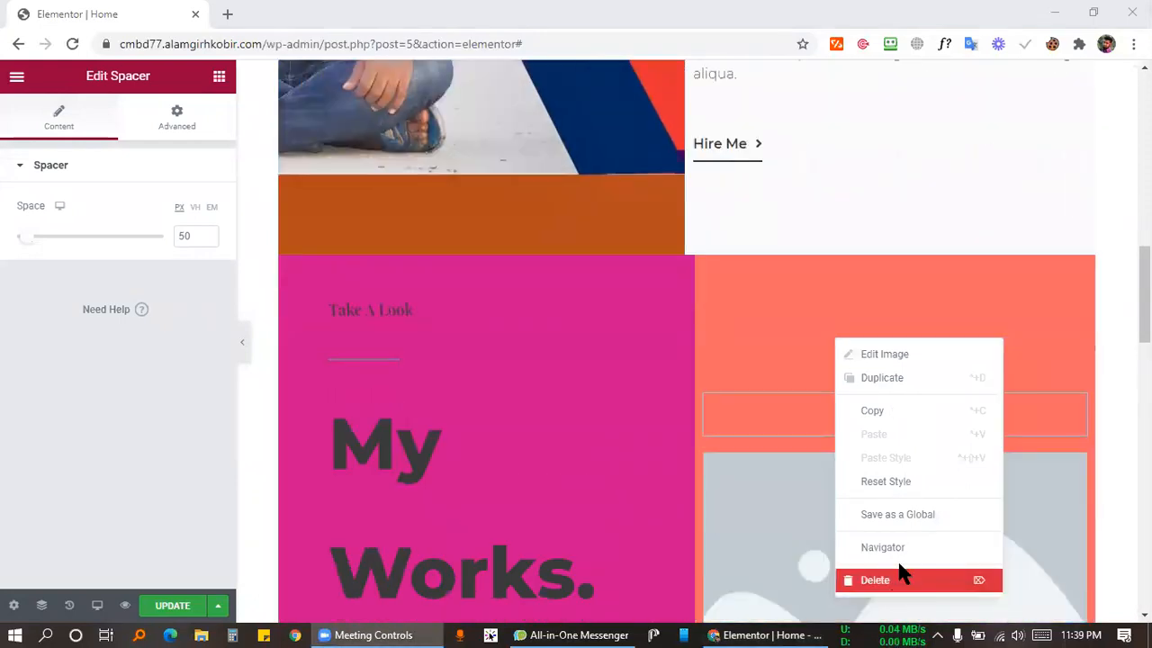
left_click(900, 579)
scroll(836, 290, "down", 2)
scroll(843, 279, "up", 2)
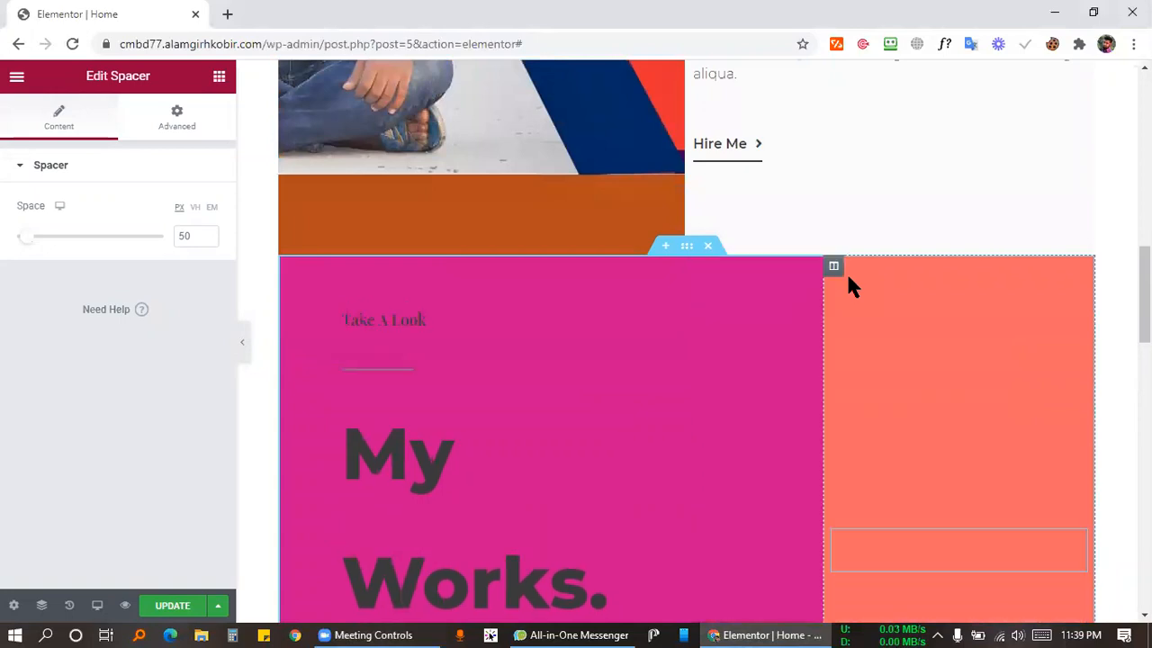
Undo the last deletion and check the card image's context menu.
key("ctrl+z")
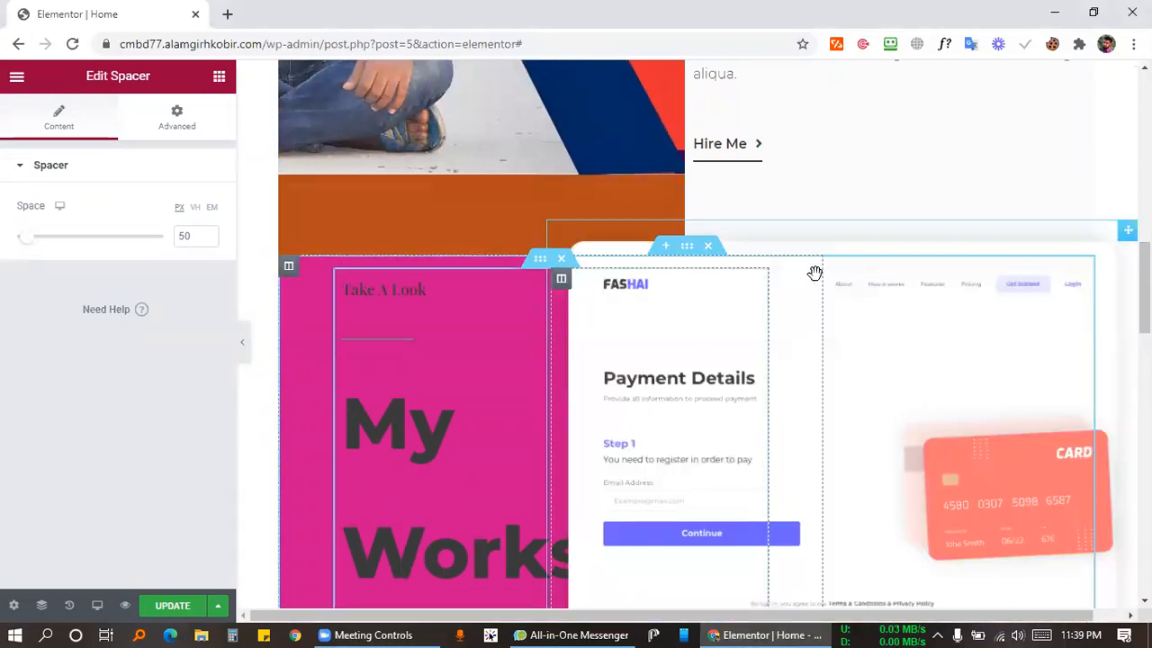
scroll(414, 311, "down", 2)
scroll(675, 456, "down", 3)
scroll(900, 360, "up", 2)
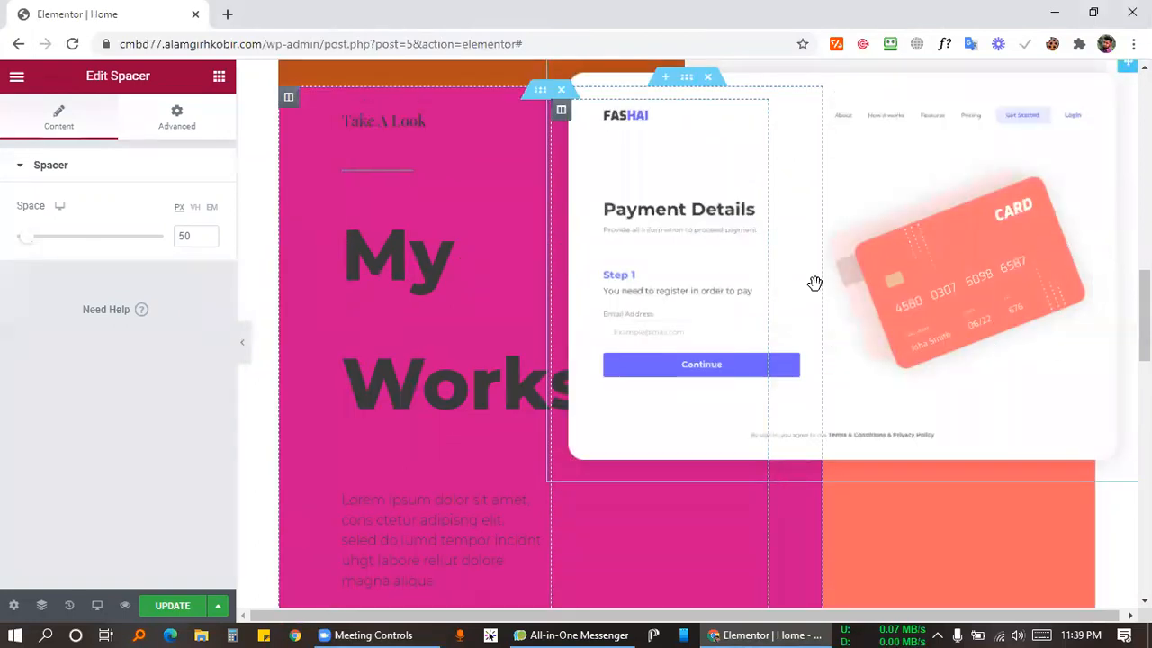
scroll(621, 320, "up", 2)
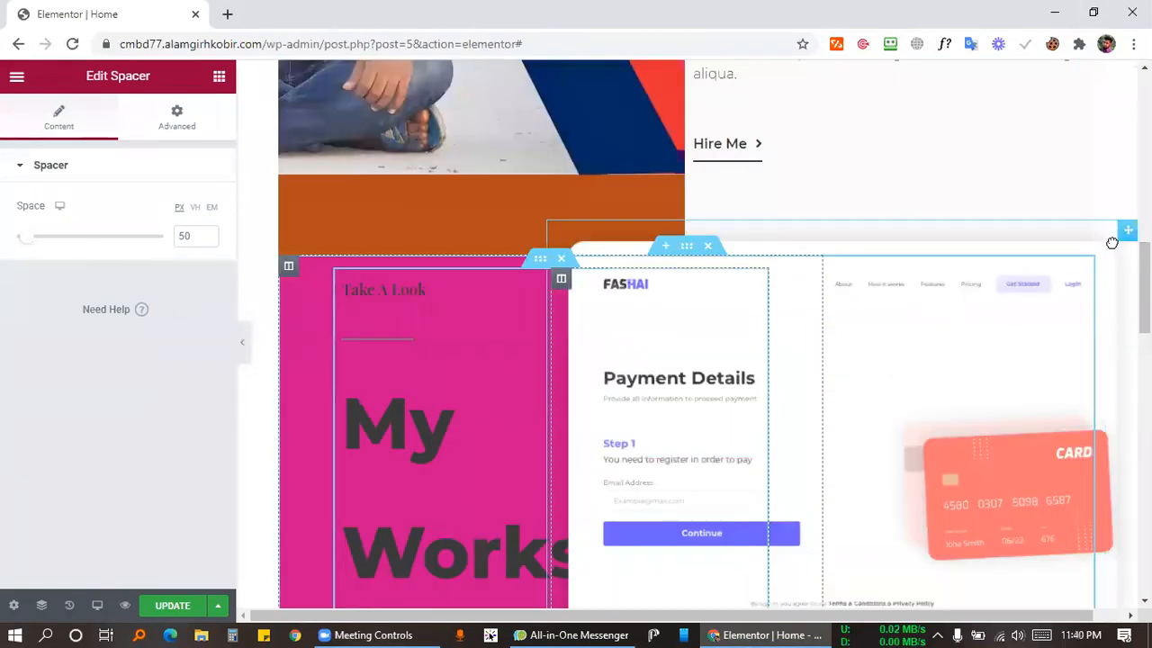
right_click(1066, 495)
left_click(940, 436)
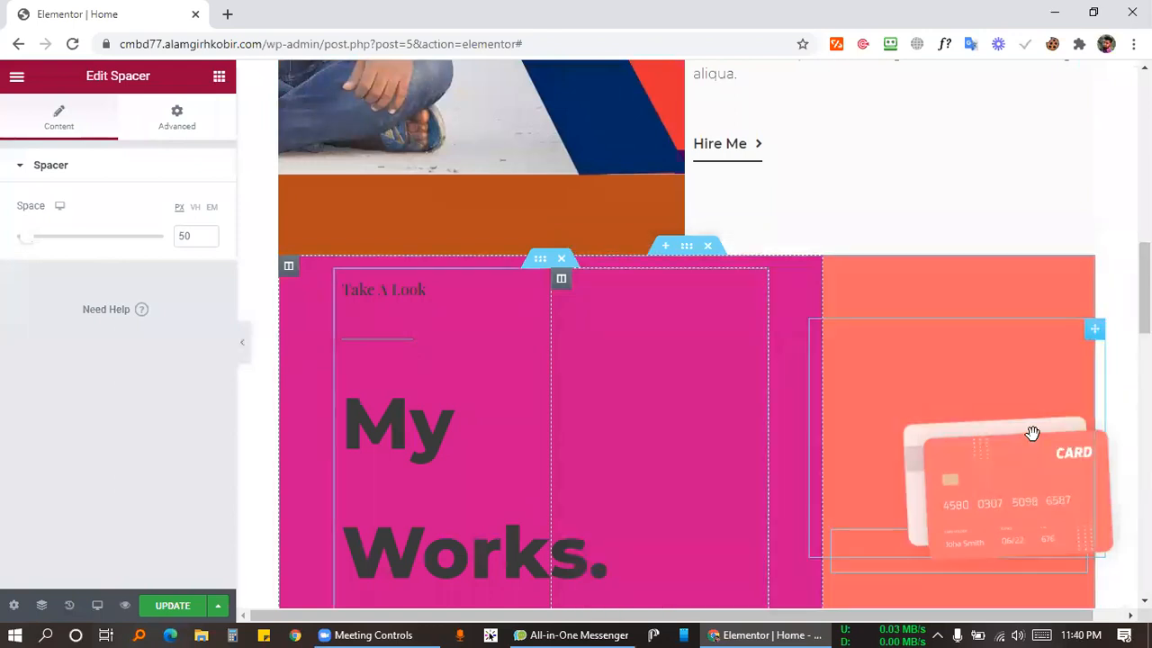
Delete the empty extra middle column so the magenta column spans wider.
scroll(894, 247, "down", 2)
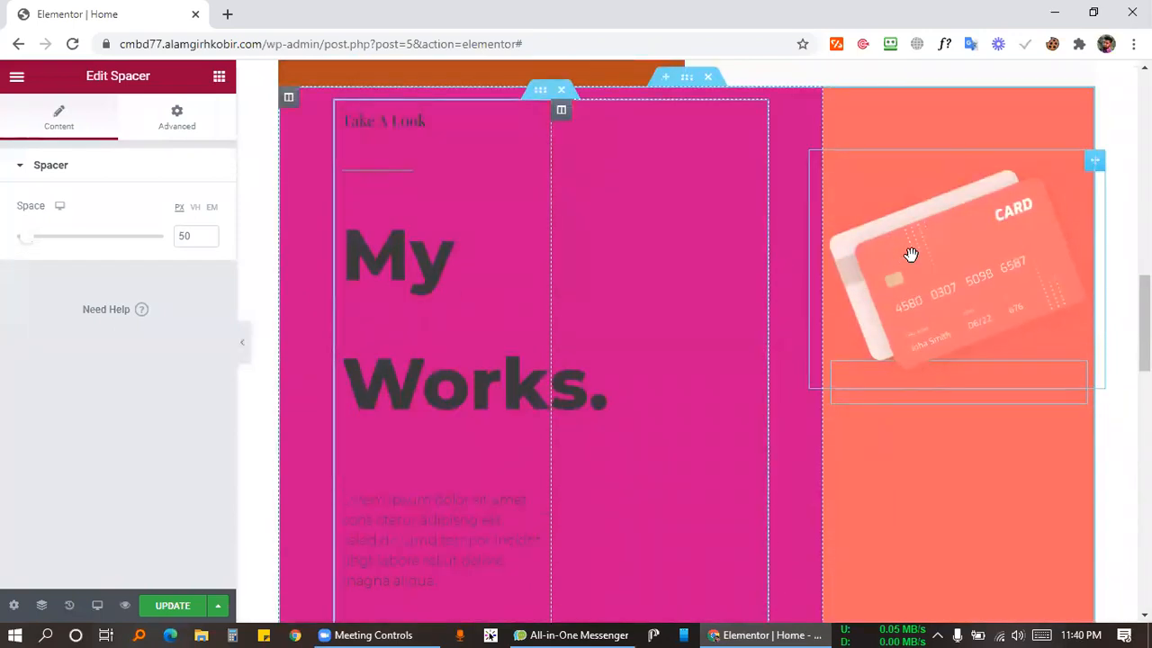
right_click(921, 314)
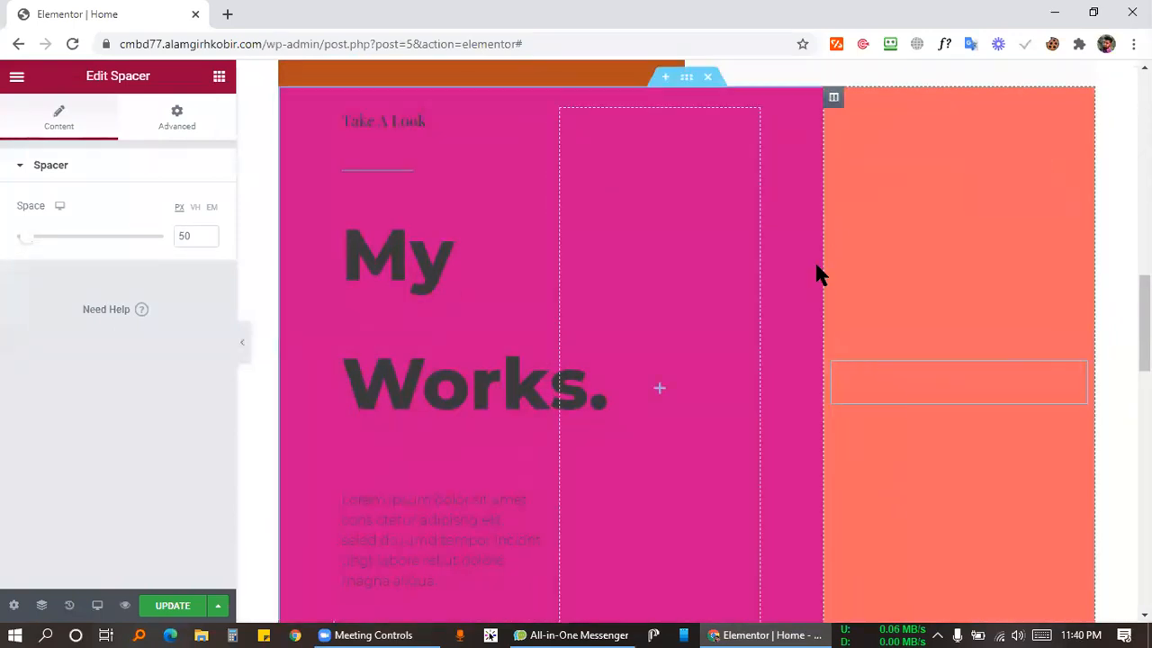
scroll(510, 342, "up", 2)
scroll(846, 378, "down", 4)
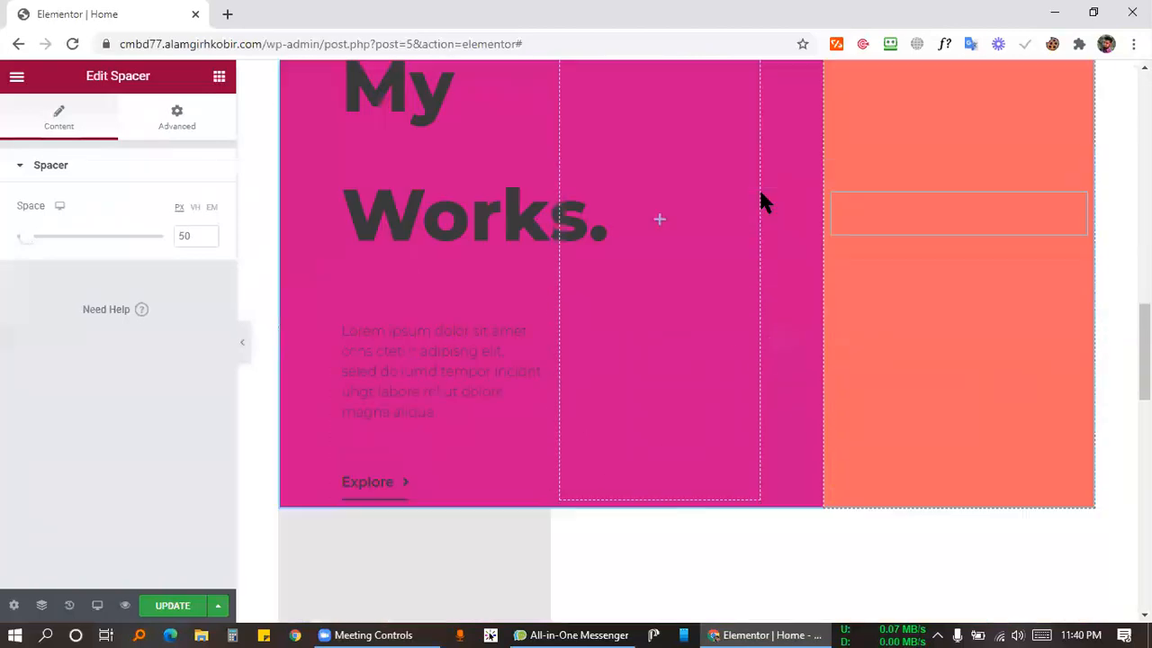
scroll(630, 268, "up", 4)
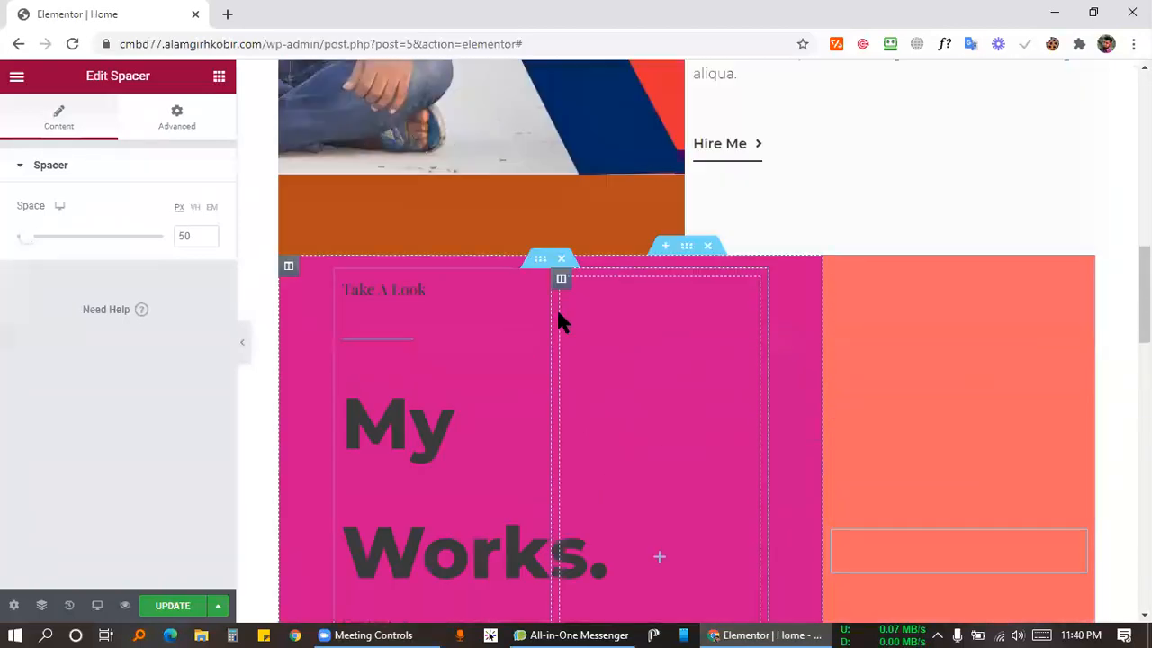
right_click(563, 286)
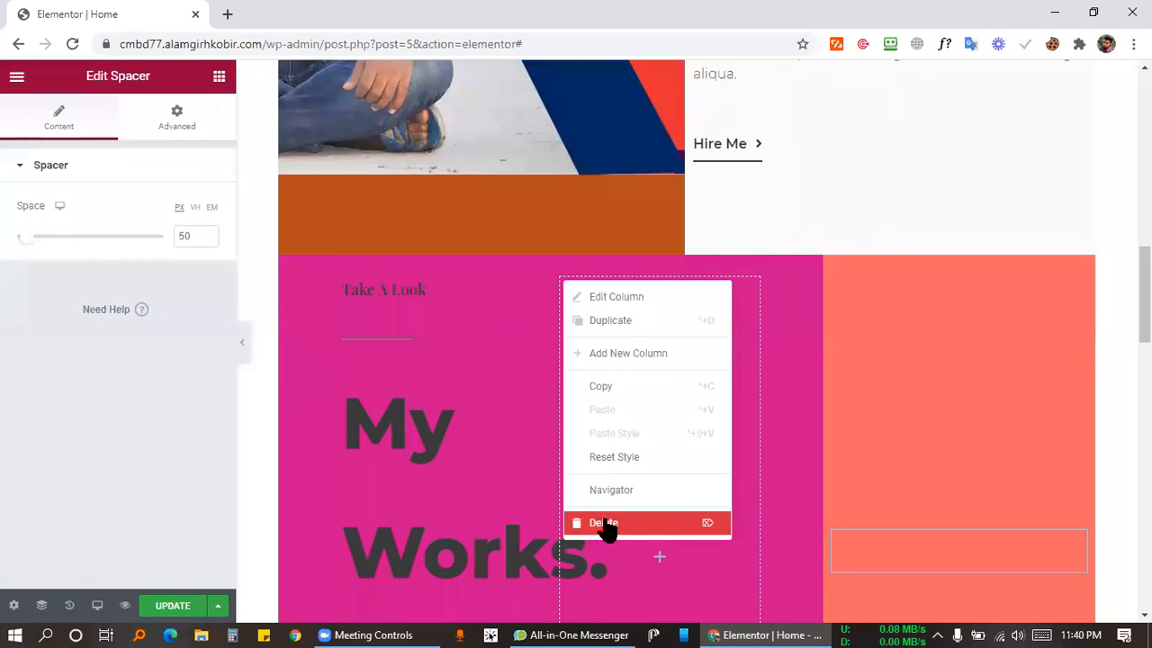
left_click(596, 529)
scroll(741, 400, "down", 2)
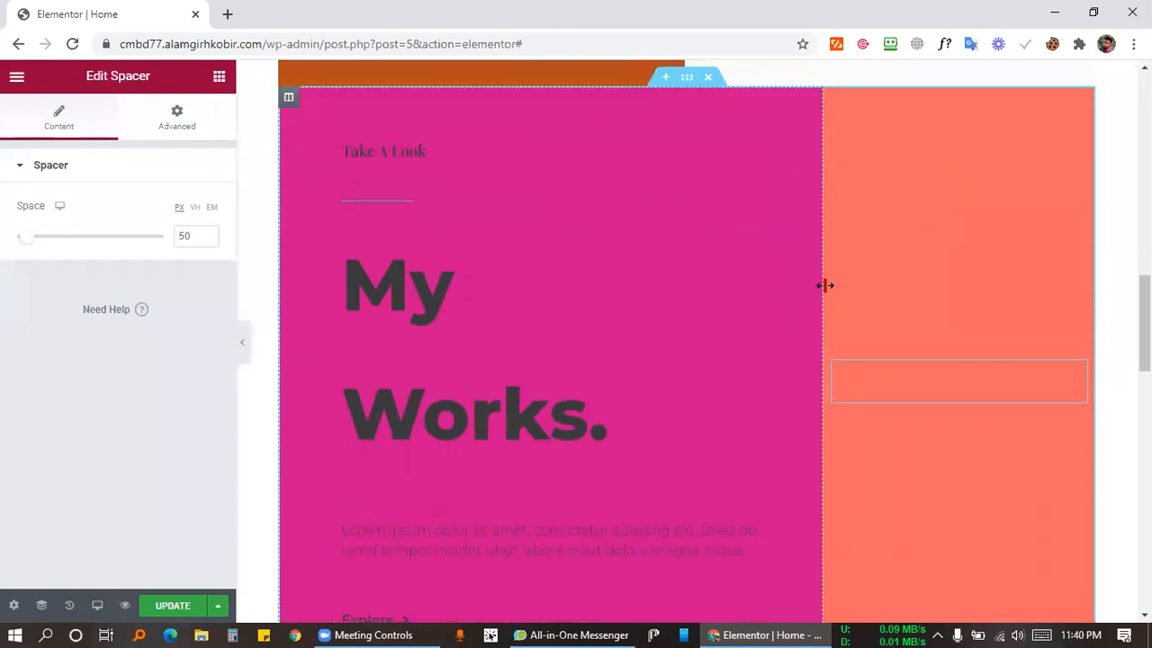
Drag the column divider so the magenta and orange columns read 48.5% and 51.5%.
left_click_drag(825, 285, 687, 286)
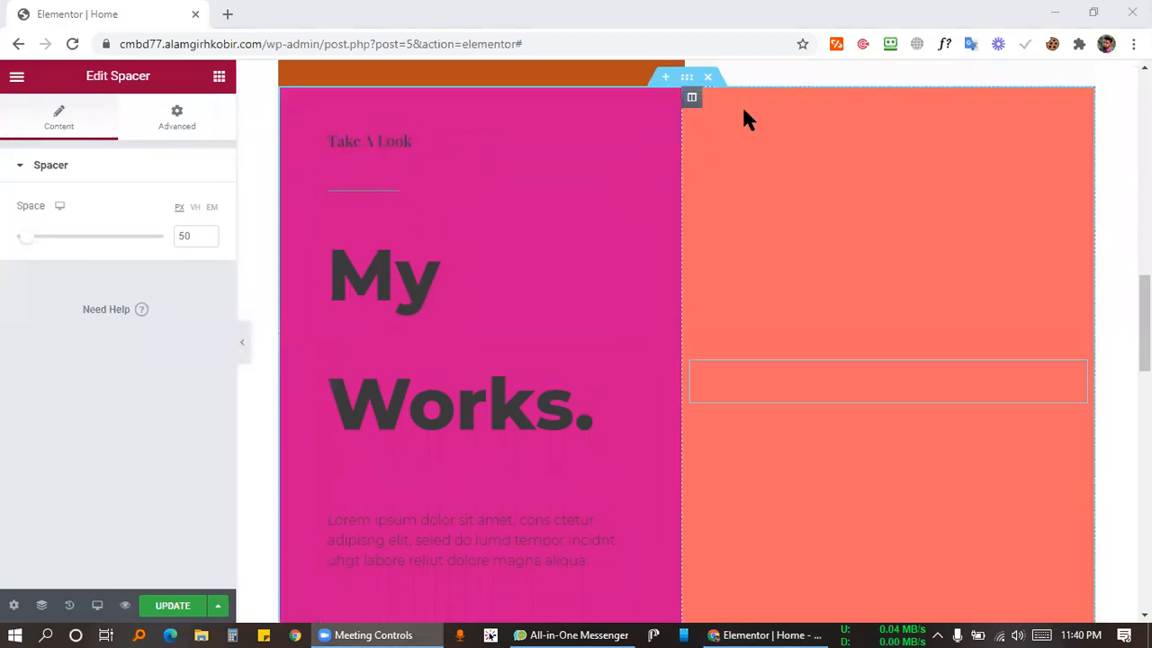
Add a two-column section above My Works, put an Inner Section in its left column, and delete one nested column.
left_click(665, 78)
left_click(665, 165)
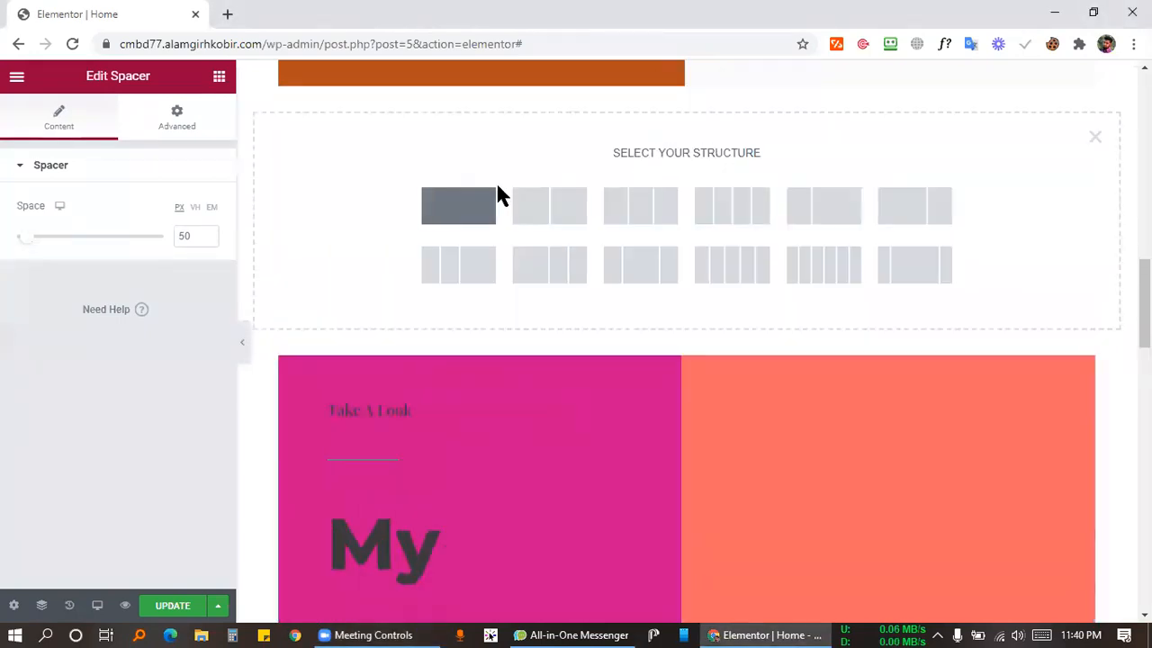
left_click(559, 206)
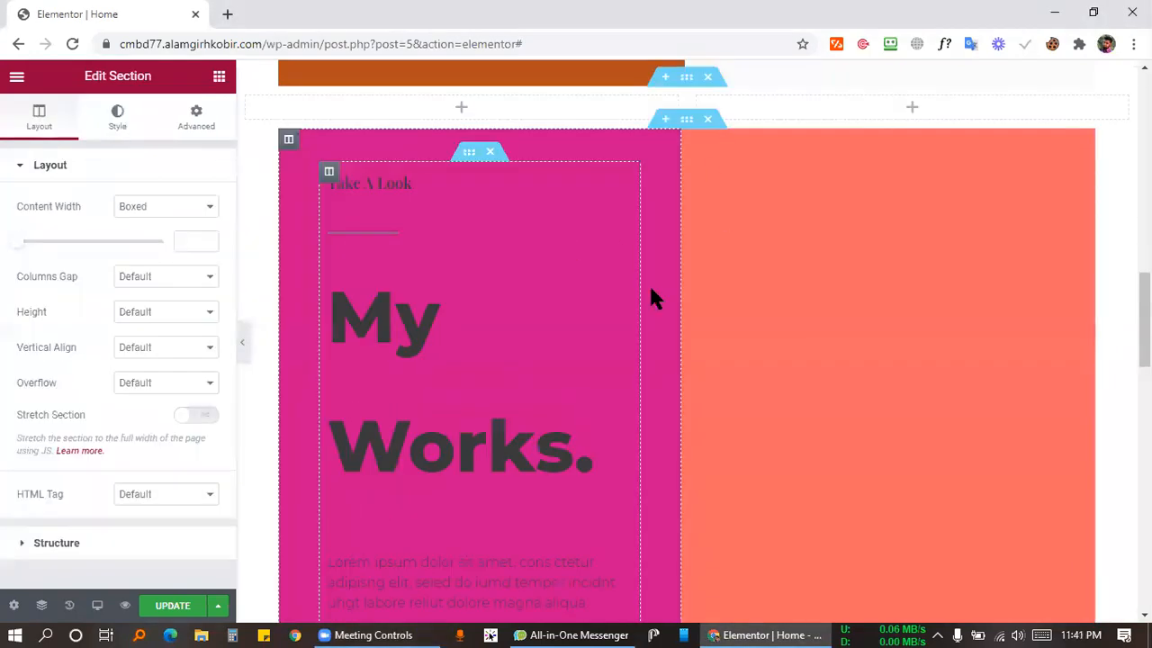
left_click(219, 76)
left_click_drag(63, 261, 470, 113)
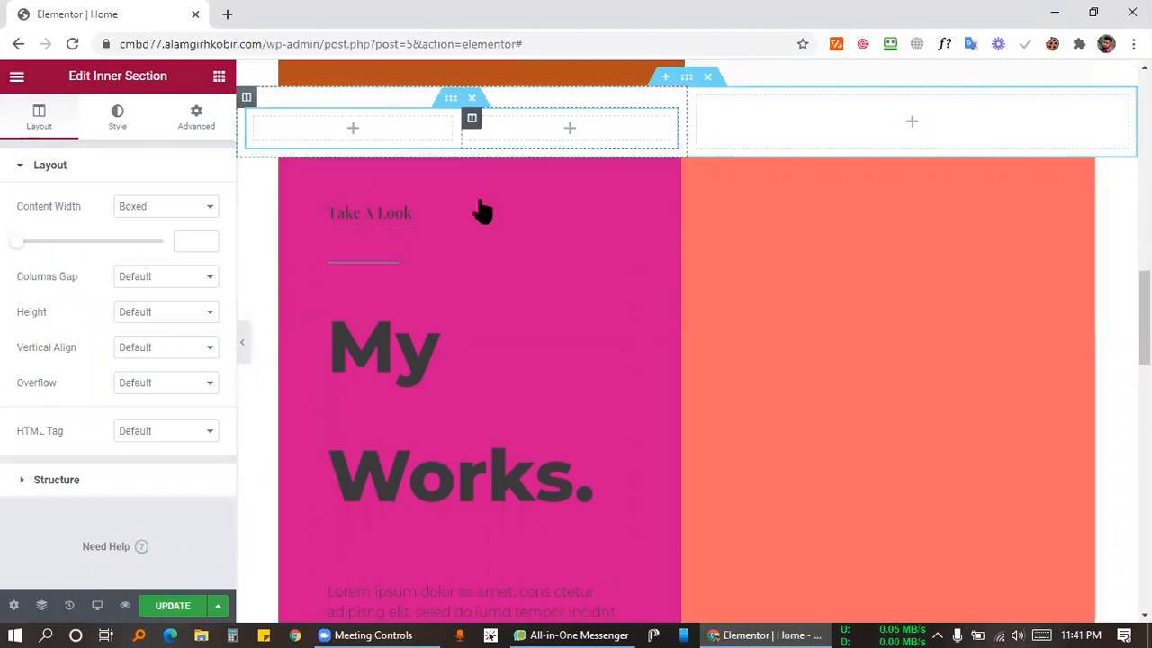
right_click(475, 118)
left_click(514, 360)
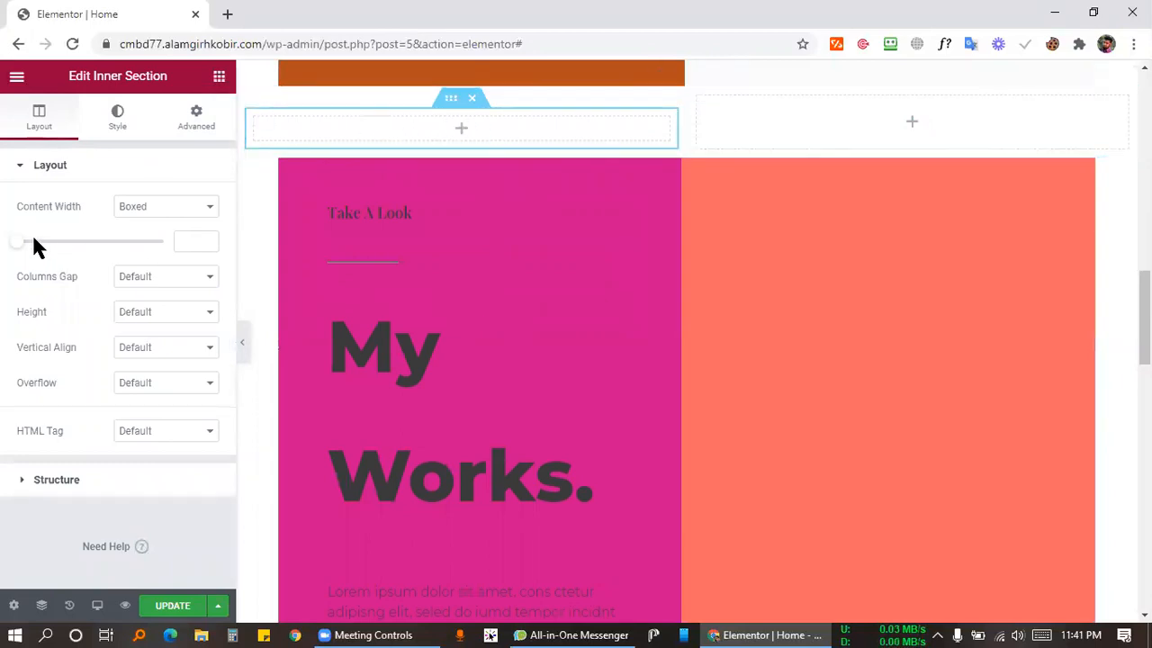
Drop another Inner Section into the right column, then undo the nested section additions with Ctrl+Z.
left_click(219, 75)
left_click_drag(31, 232, 932, 112)
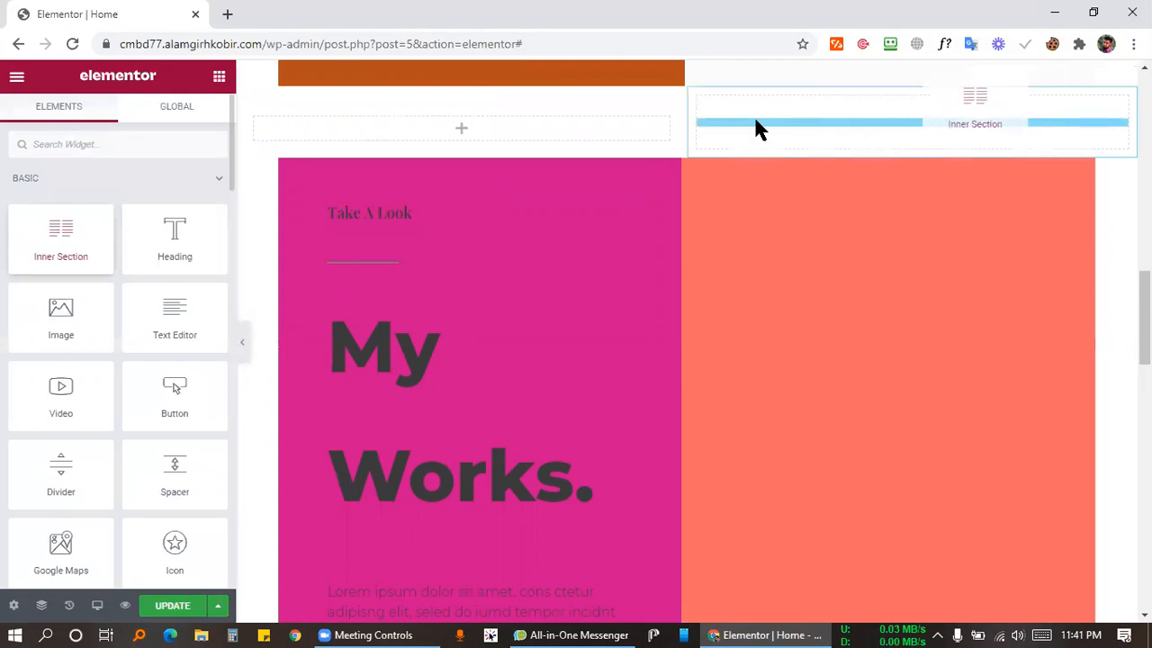
left_click_drag(831, 147, 831, 149)
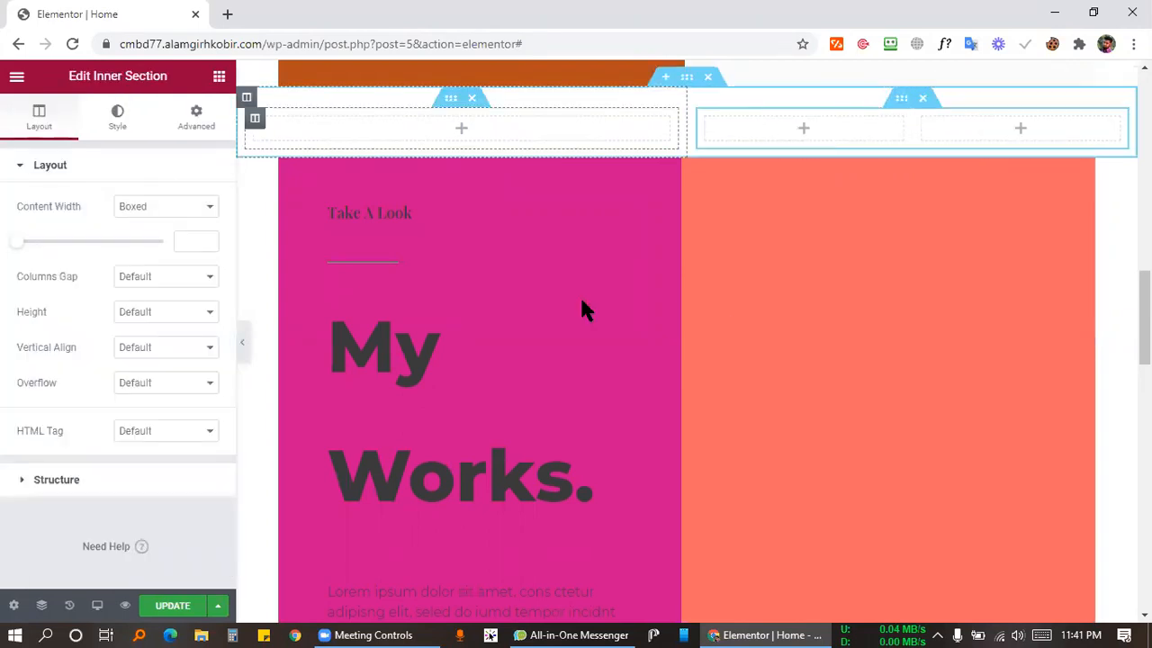
key("ctrl+z")
key("ctrl+z")
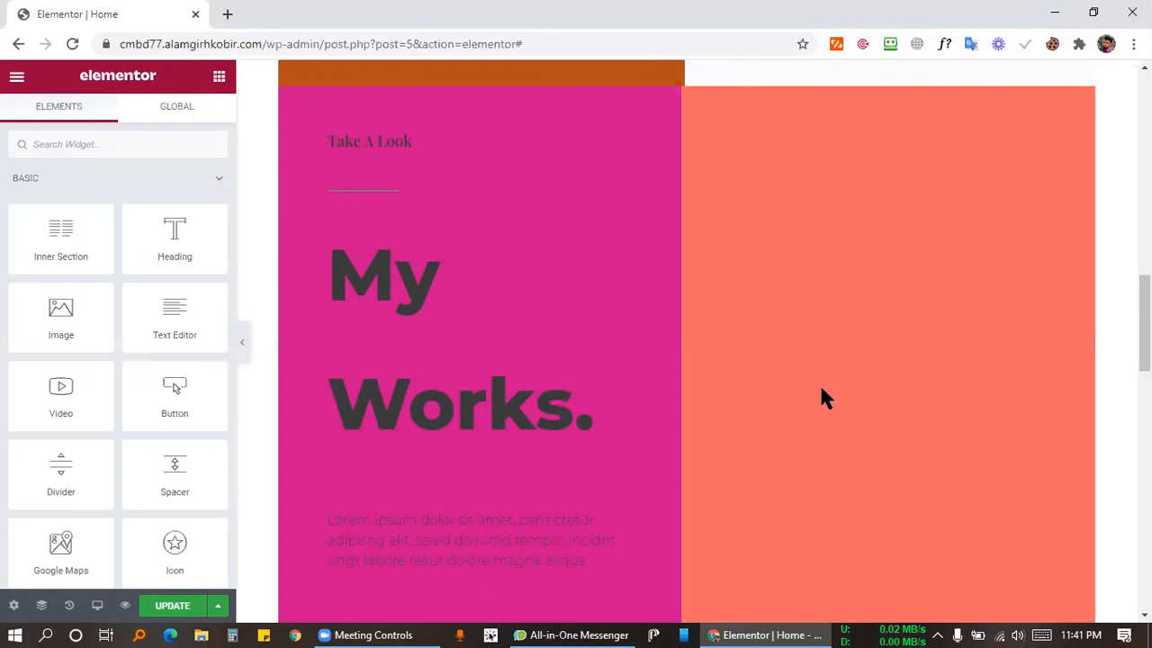
Place a Basic Gallery widget in the orange column and select the seated man's photo from the Media Library.
scroll(60, 387, "down", 12)
left_click_drag(60, 378, 820, 389)
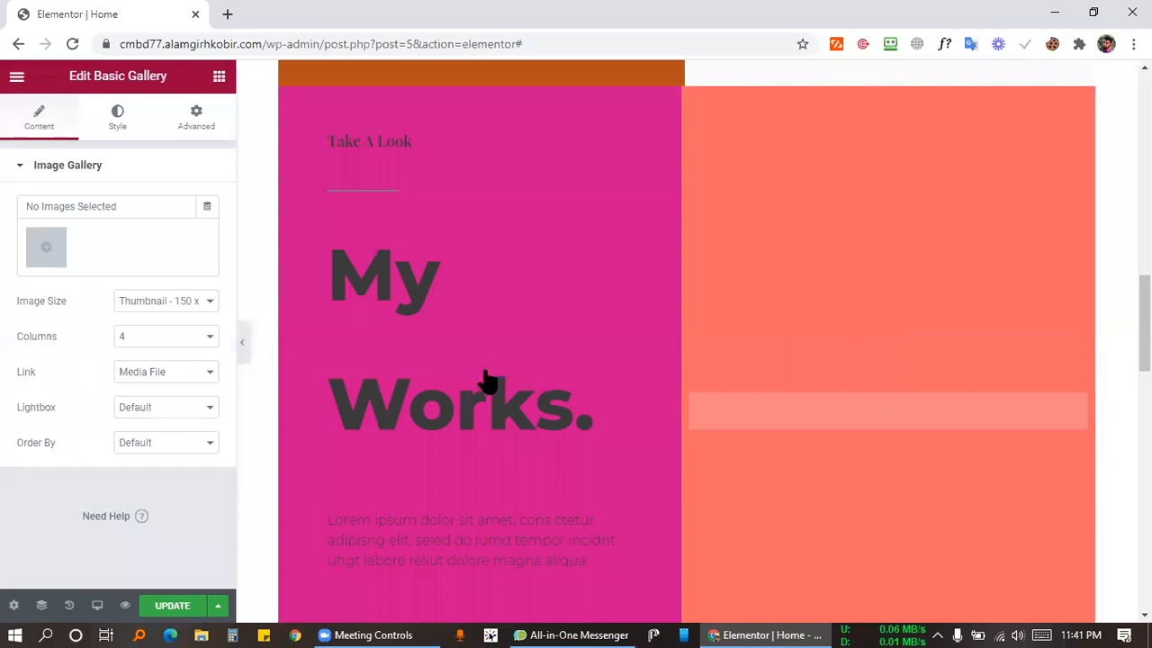
left_click(46, 246)
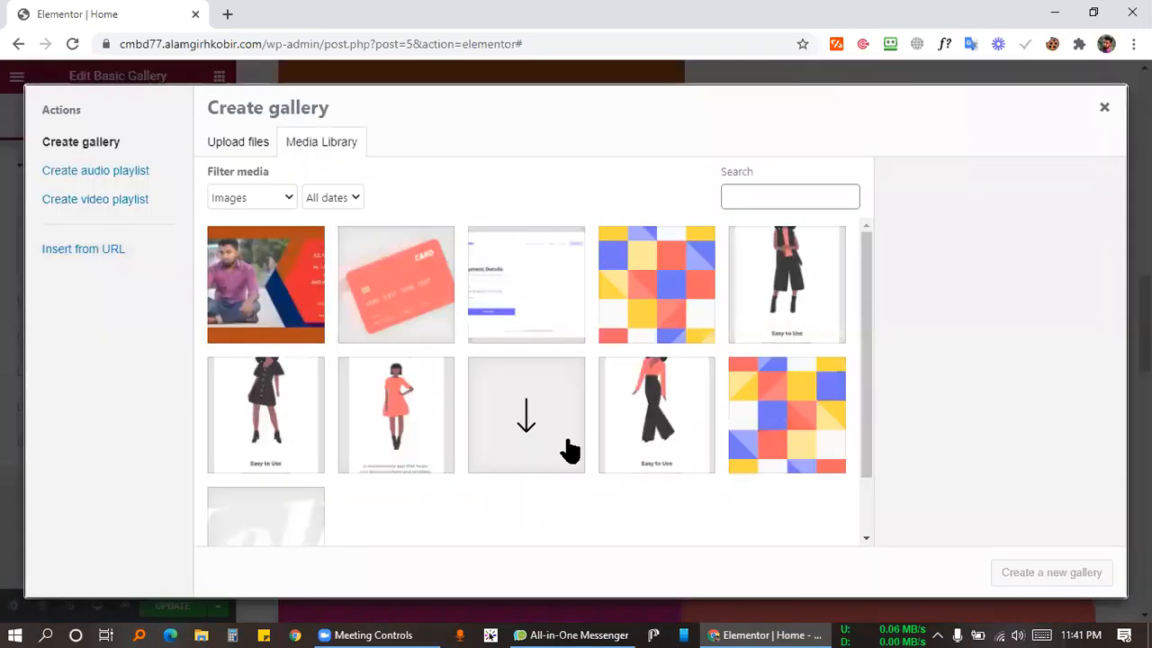
left_click(259, 288)
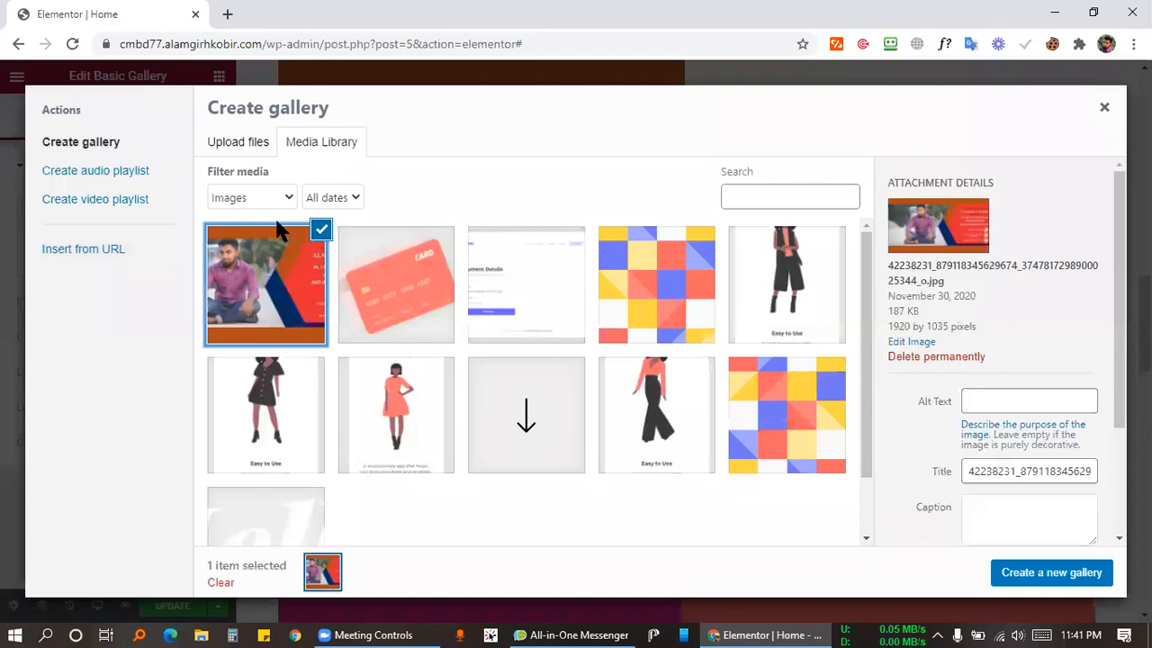
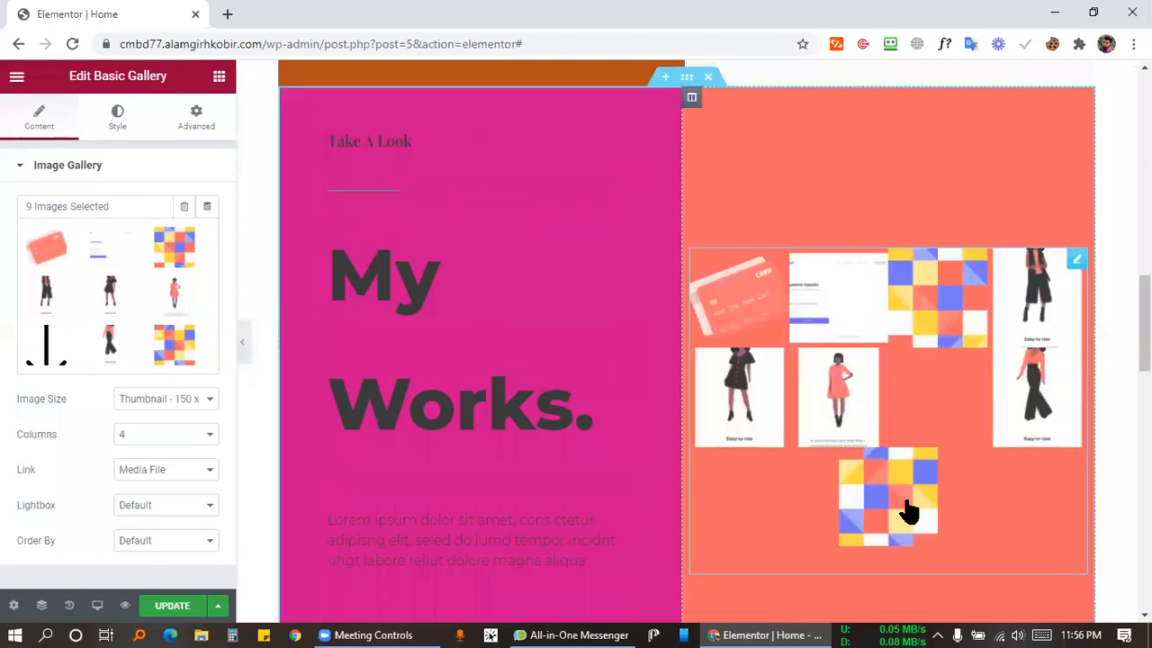
Open the Edit Column panel for the gallery column beside the My Works heading.
left_click(691, 96)
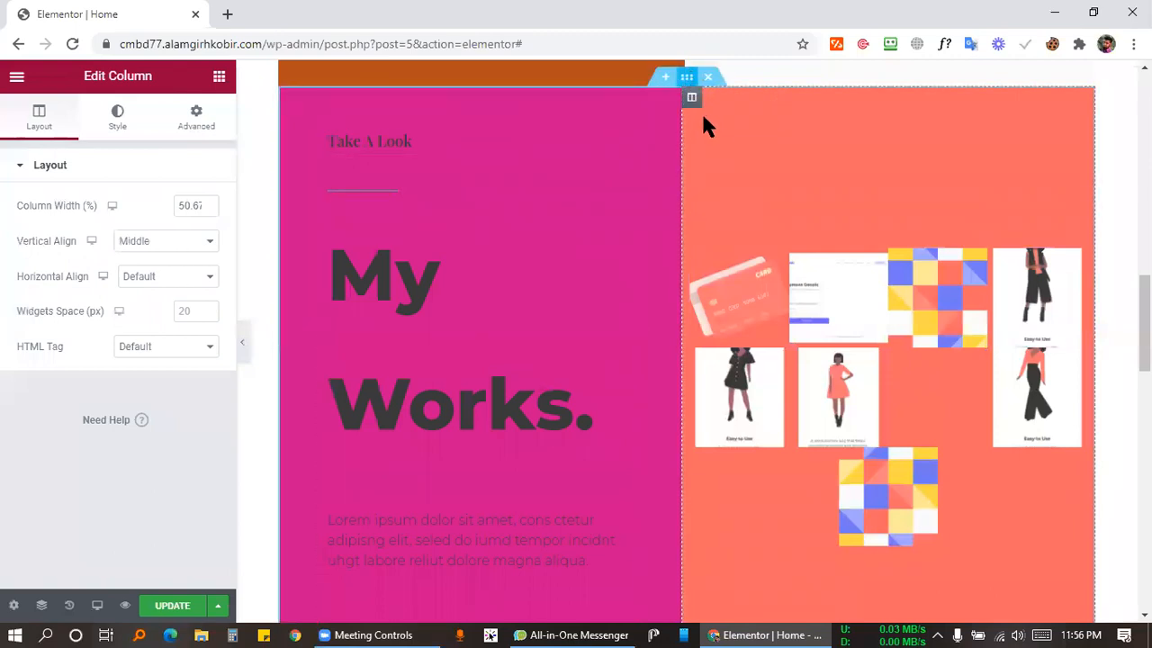
Replace the right column's coral background with grey #767474.
left_click(116, 126)
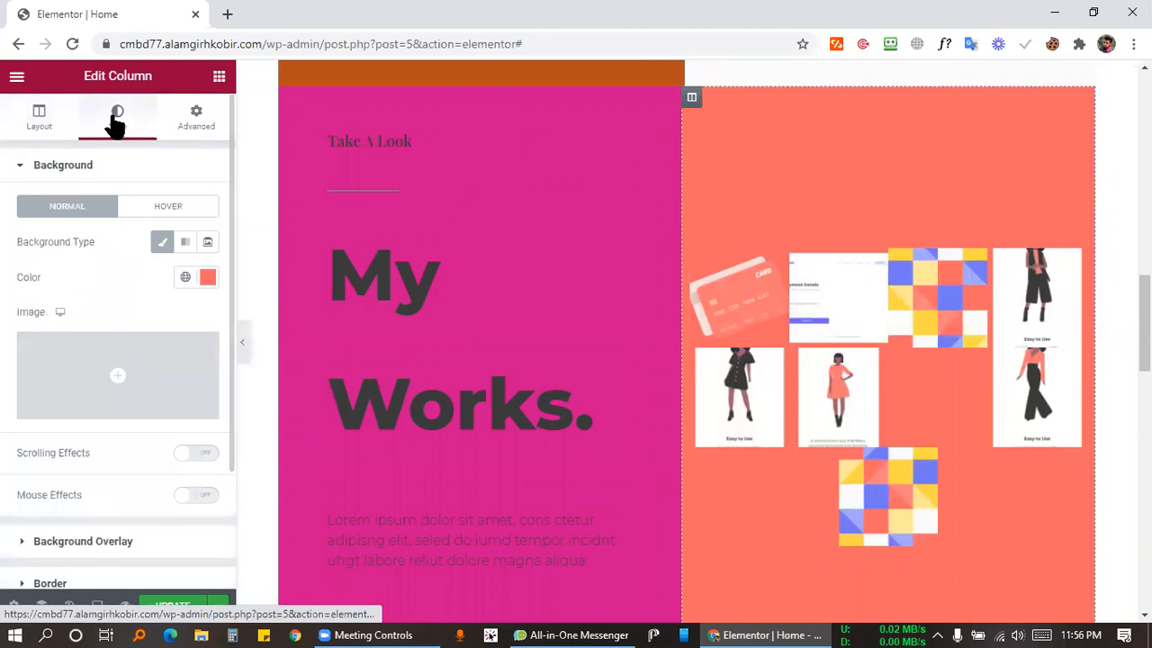
left_click(208, 278)
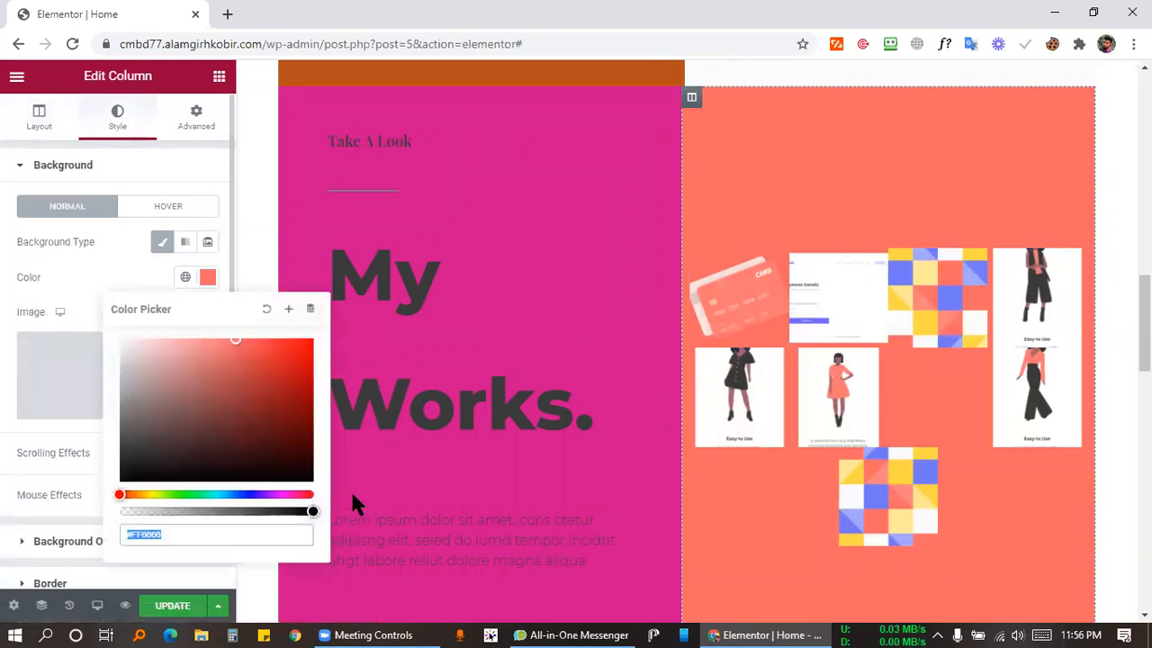
left_click(266, 310)
mouse_move(174, 438)
left_mouse_down()
mouse_move(81, 514)
mouse_move(82, 492)
mouse_move(131, 425)
mouse_move(124, 394)
mouse_move(123, 416)
left_mouse_up()
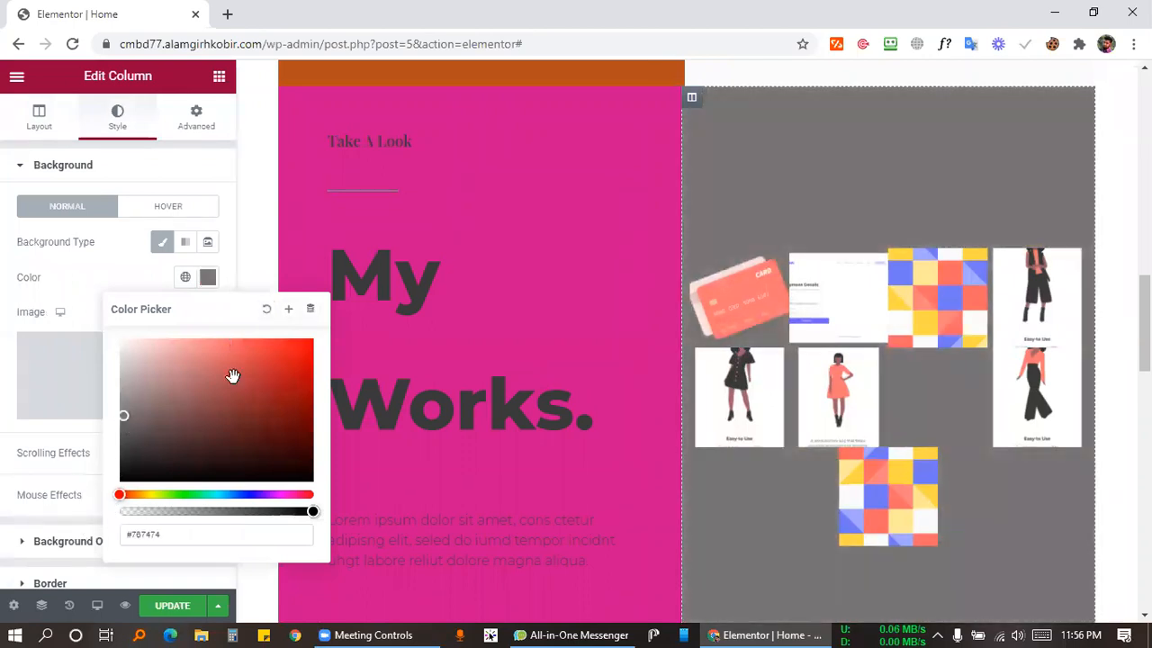
left_click(793, 206)
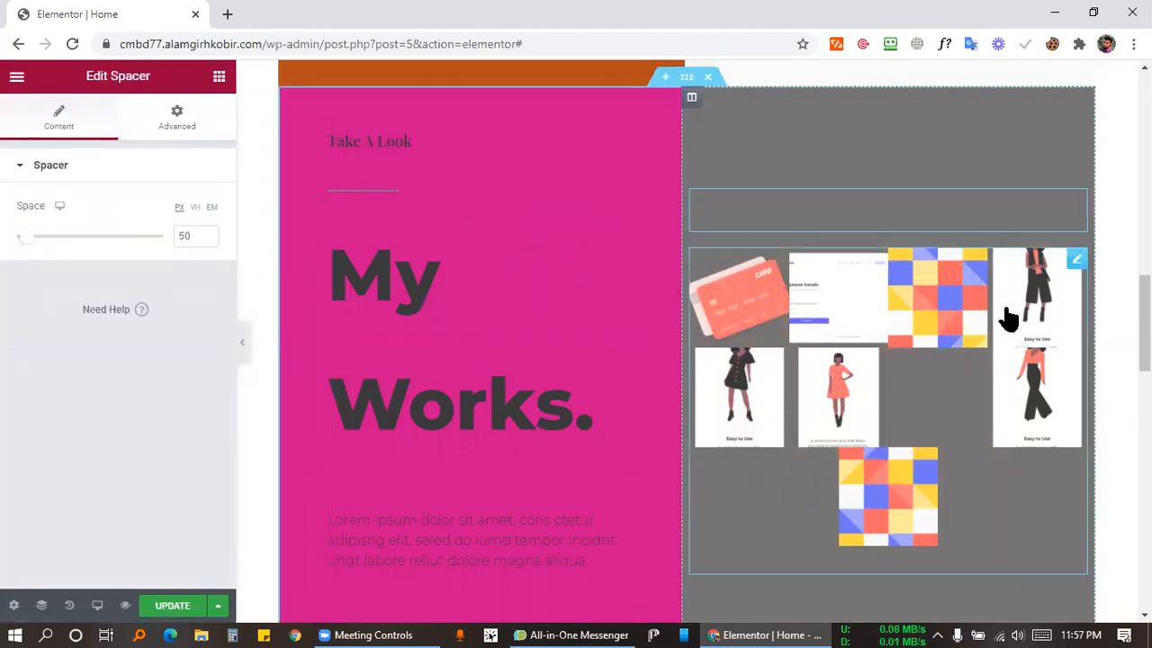
left_click(1076, 259)
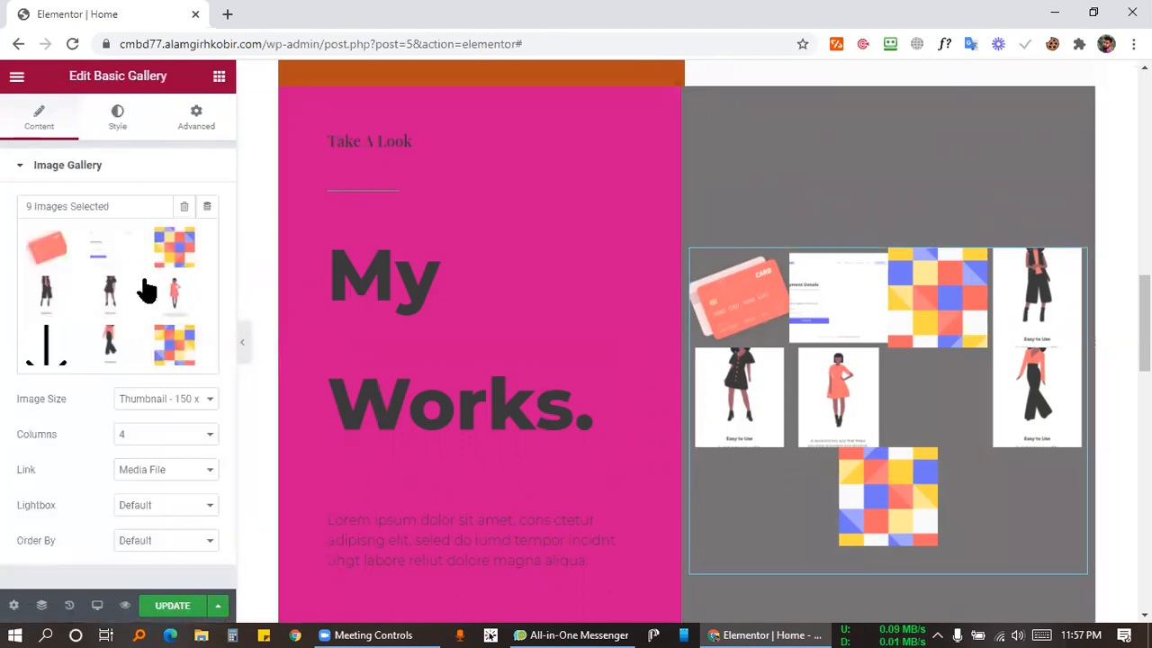
Set the gallery's image size to Medium - 300 x 300 and its layout to 3 columns.
scroll(147, 297, "down", 1)
left_click(168, 326)
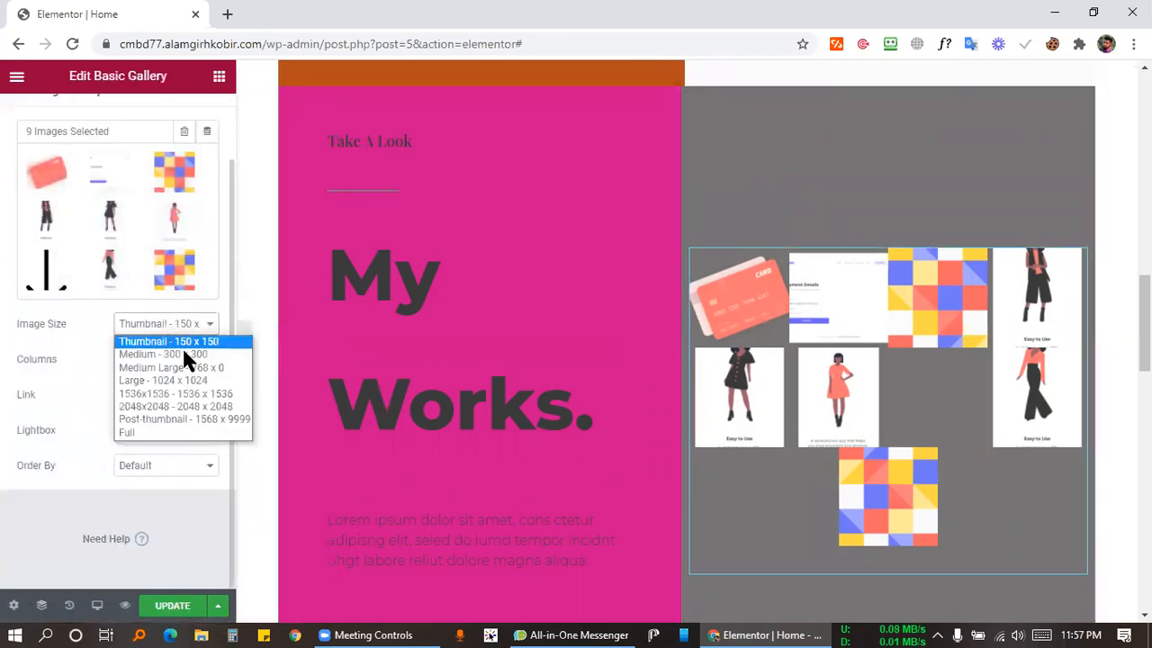
left_click(183, 353)
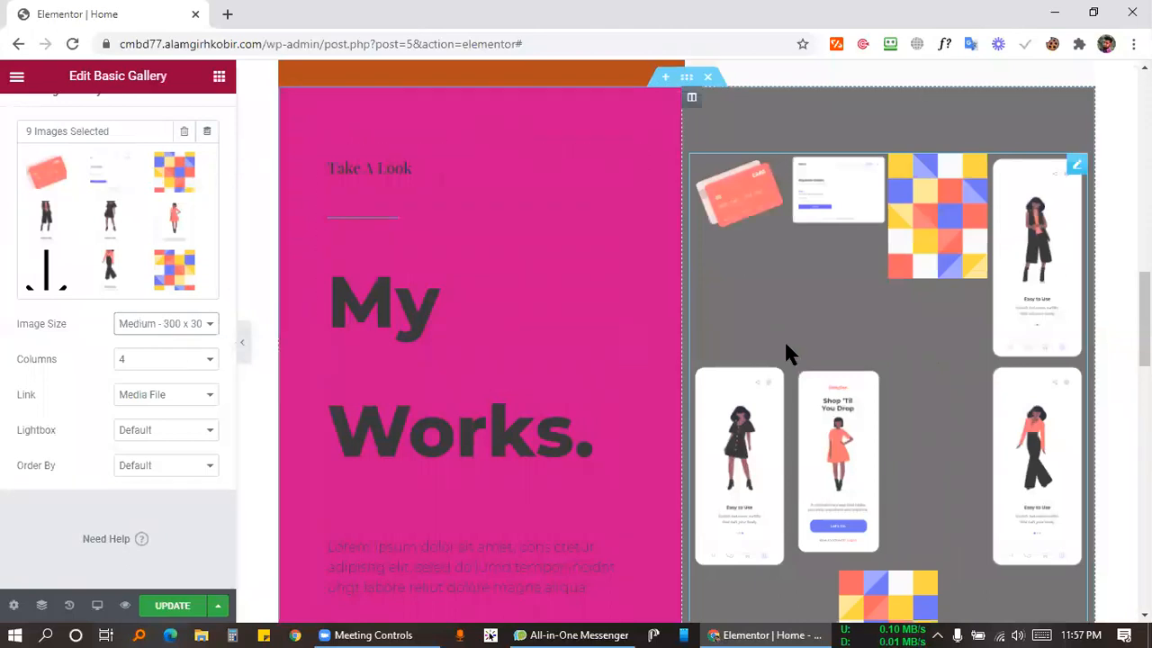
left_click(153, 360)
left_click(134, 391)
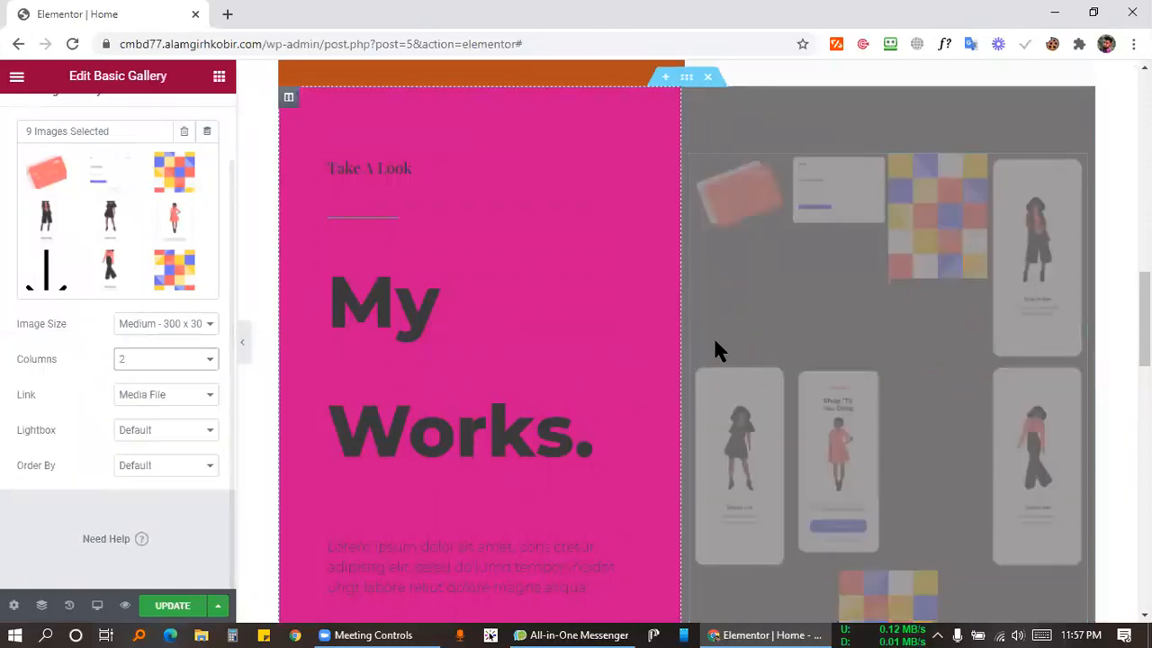
scroll(860, 432, "down", 3)
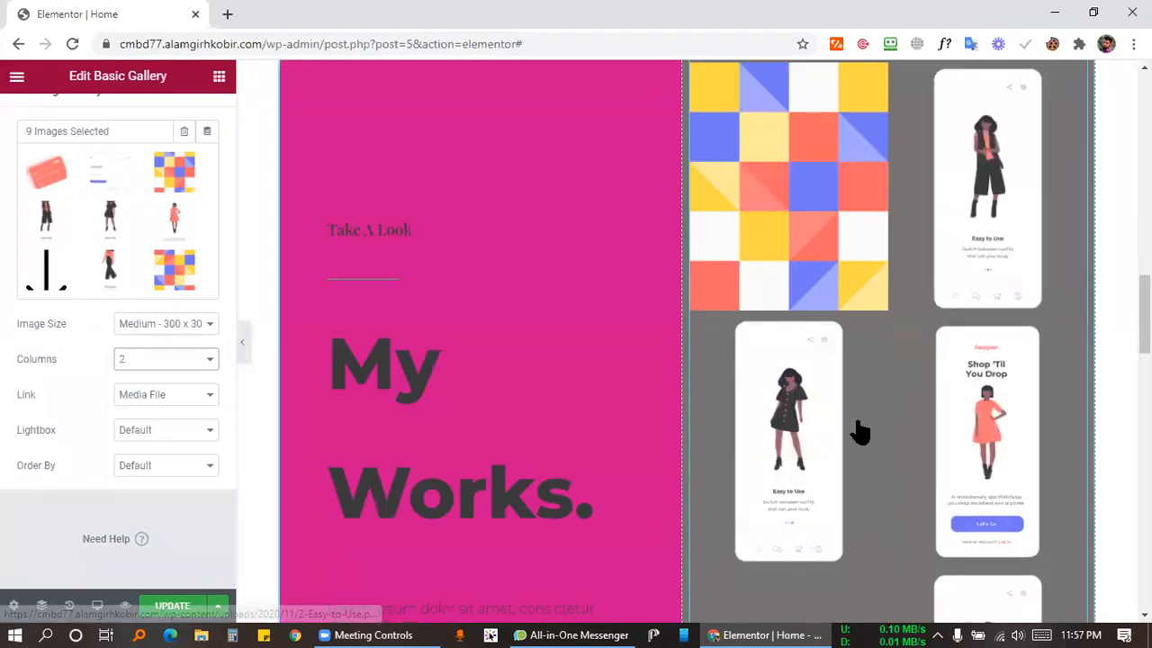
scroll(859, 432, "down", 8)
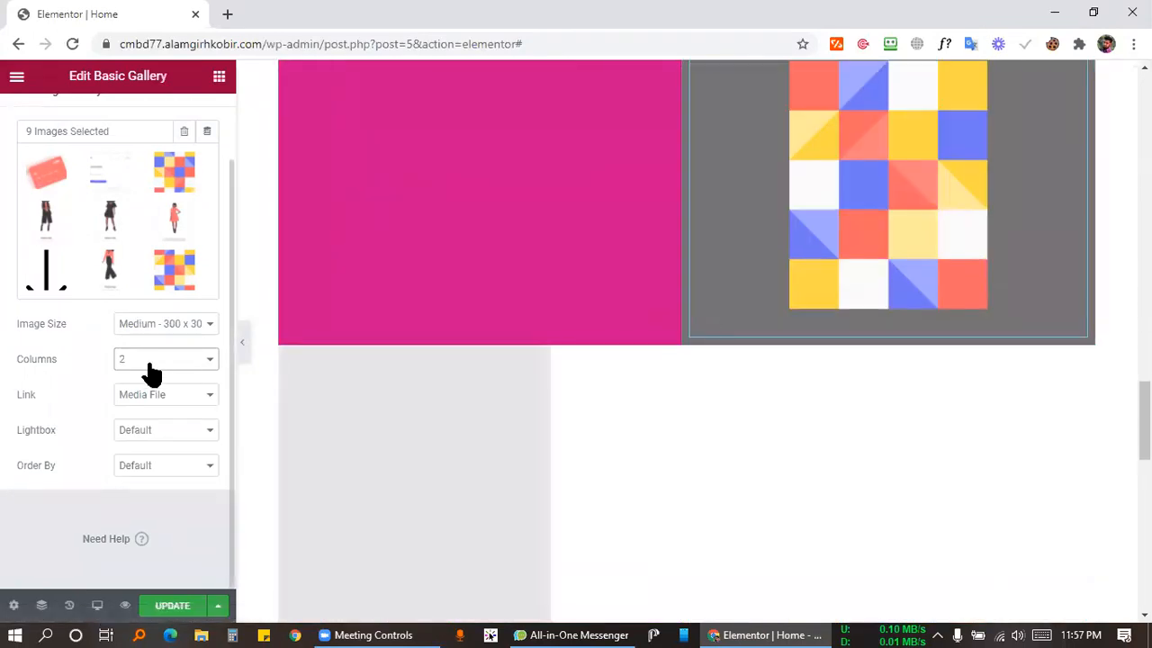
left_click(148, 364)
left_click(137, 403)
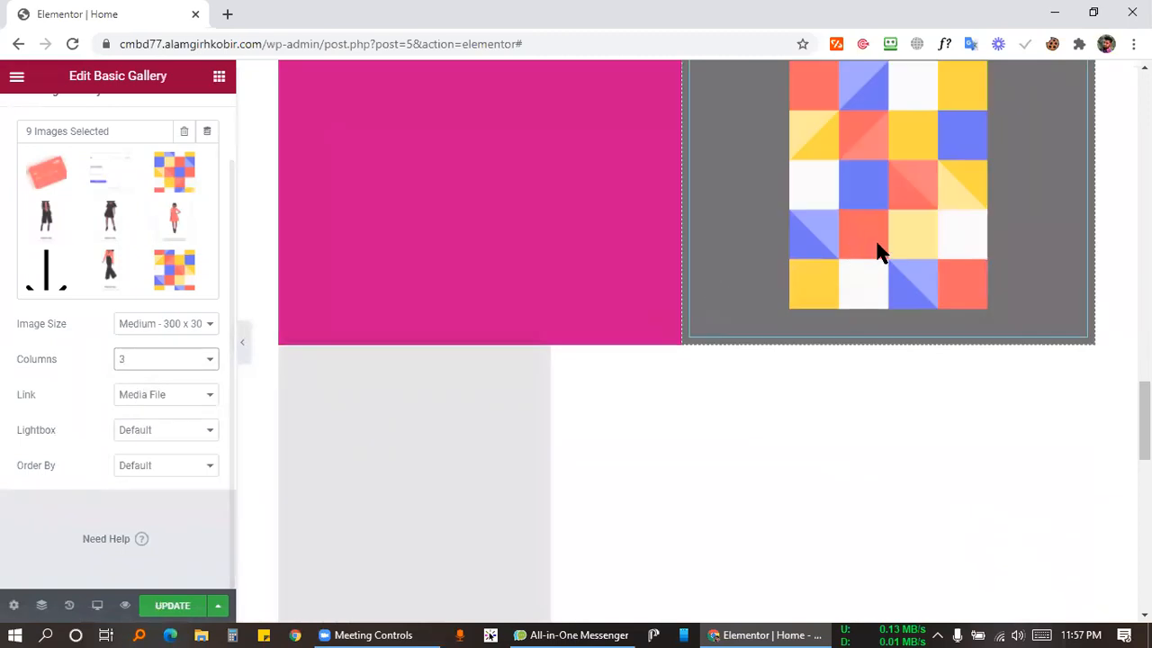
Scroll through the page to check the three-column gallery on grey beside My Works.
scroll(880, 252, "down", 10)
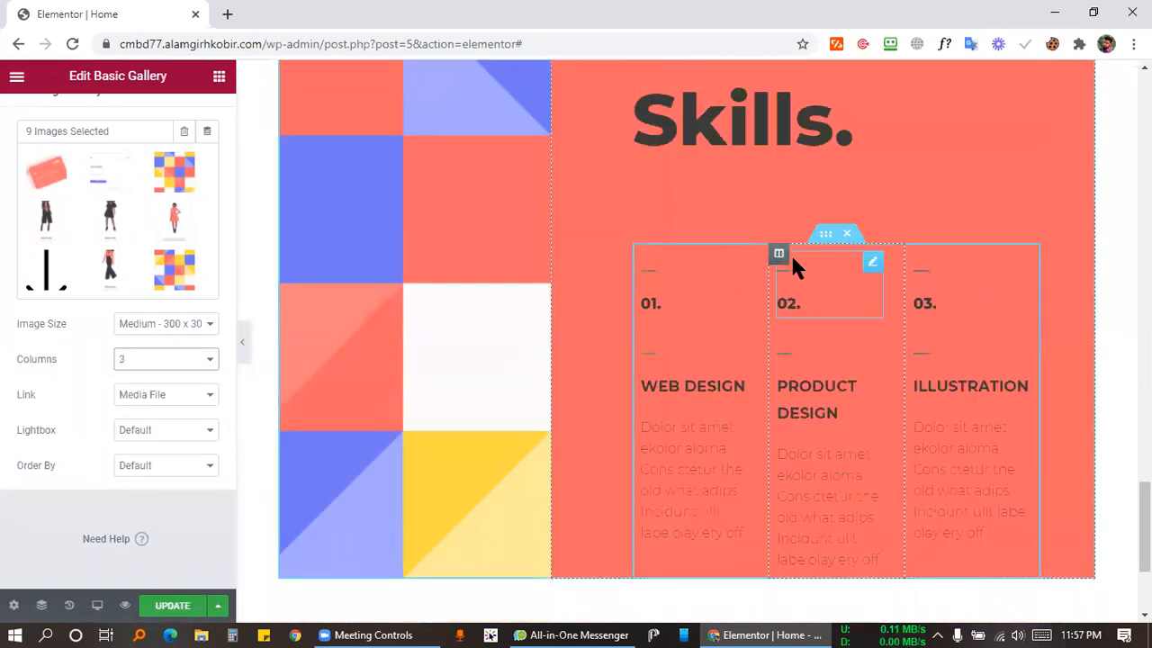
scroll(790, 257, "up", 15)
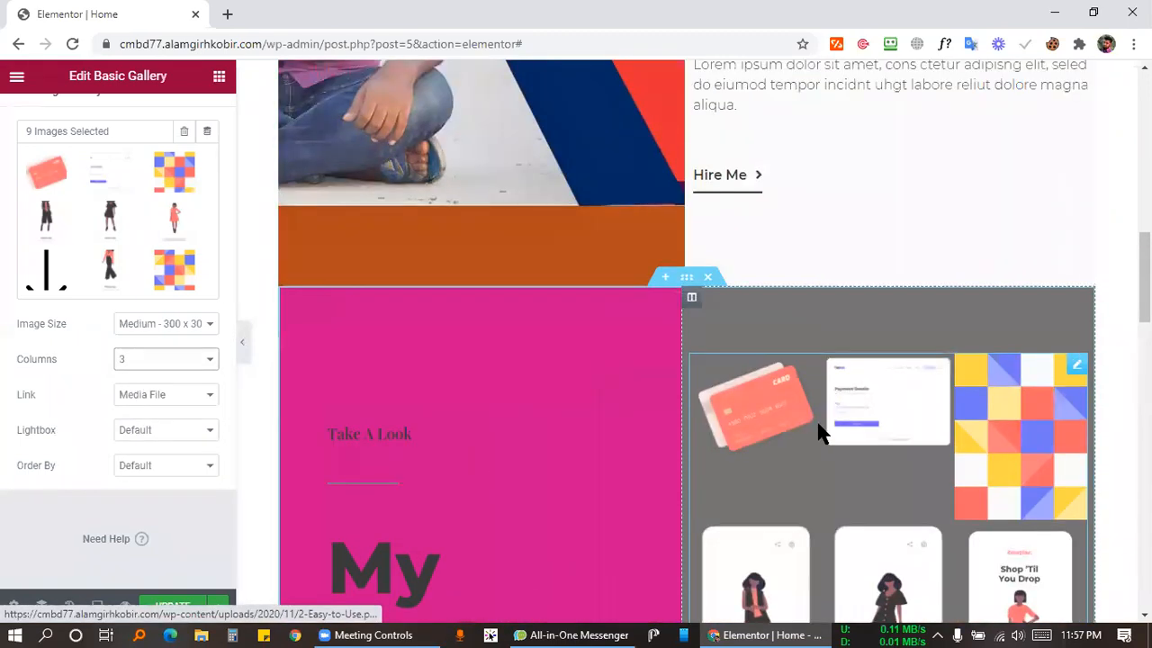
scroll(819, 432, "down", 2)
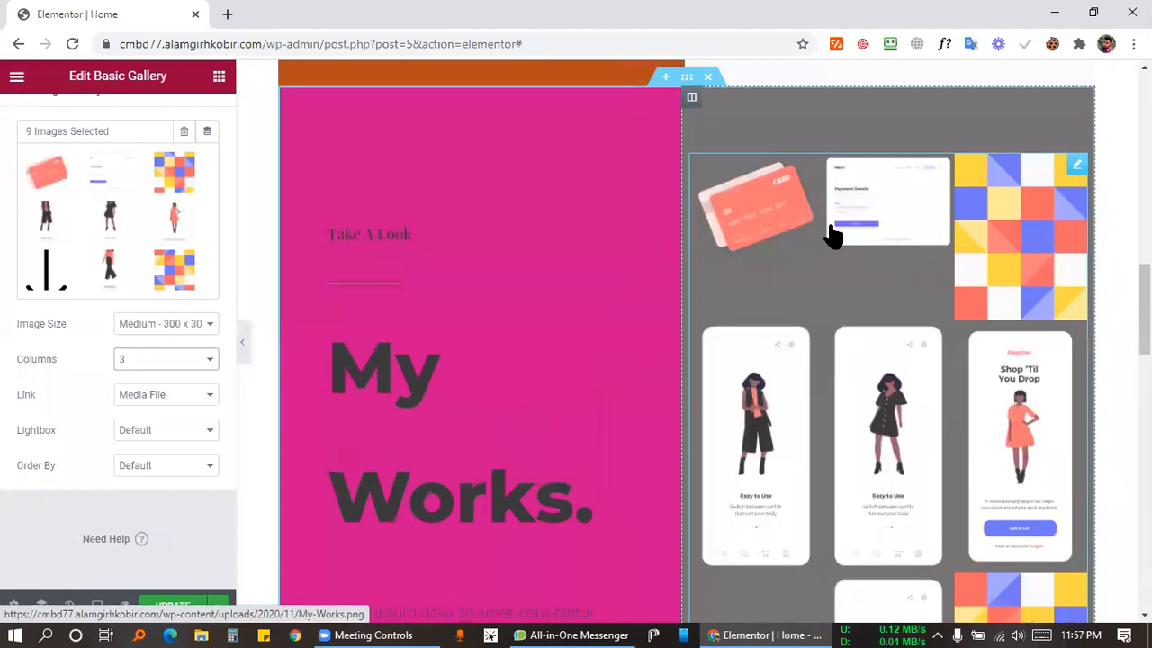
scroll(947, 349, "down", 2)
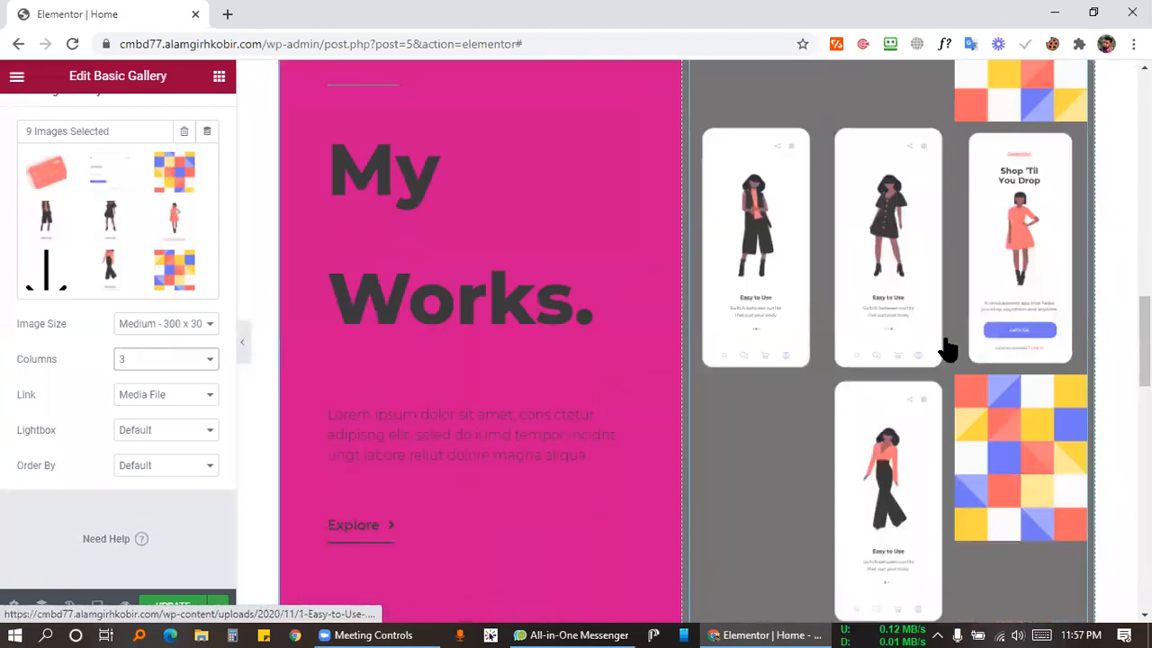
scroll(900, 333, "down", 3)
scroll(780, 348, "up", 7)
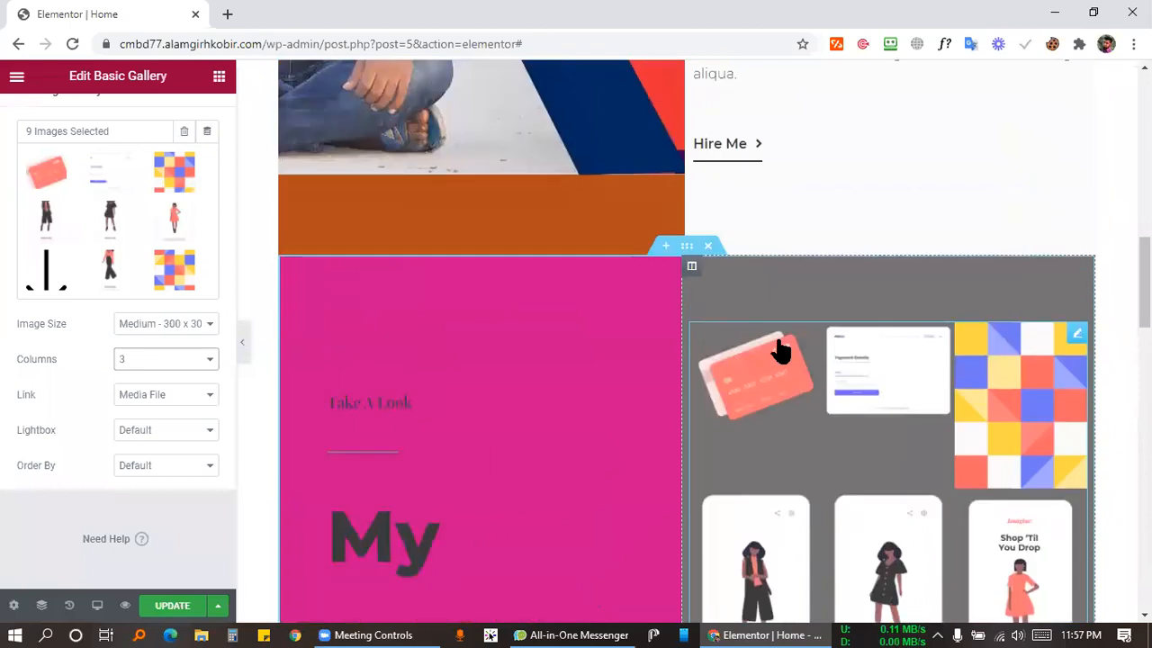
scroll(420, 399, "down", 2)
scroll(411, 360, "down", 3)
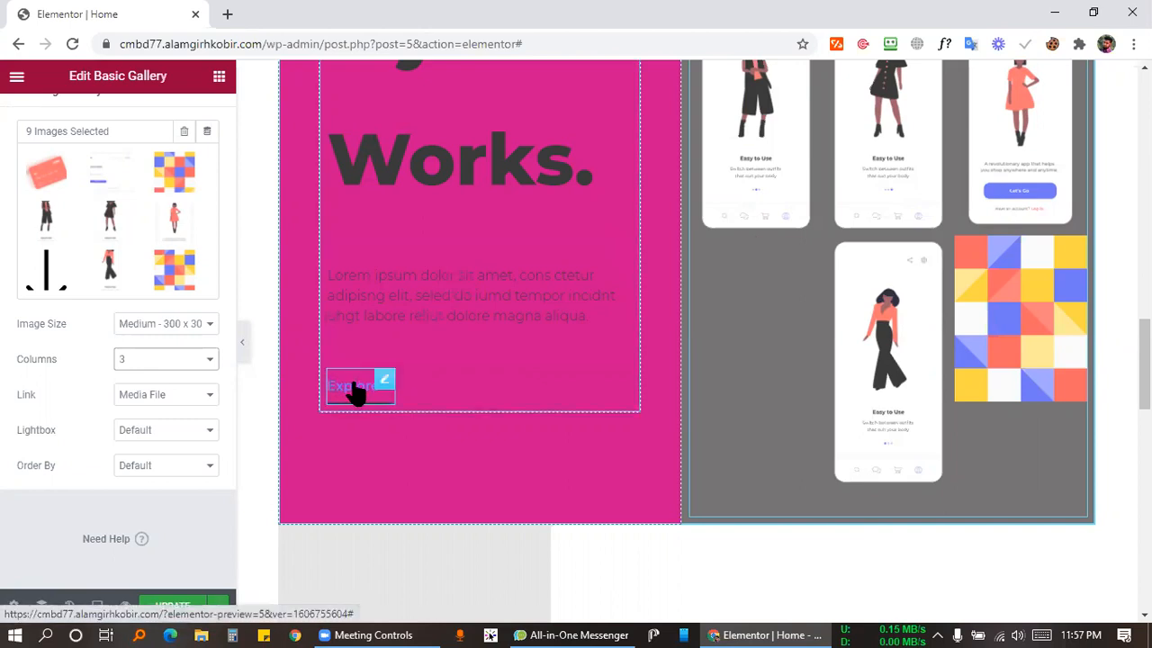
scroll(1080, 334, "up", 4)
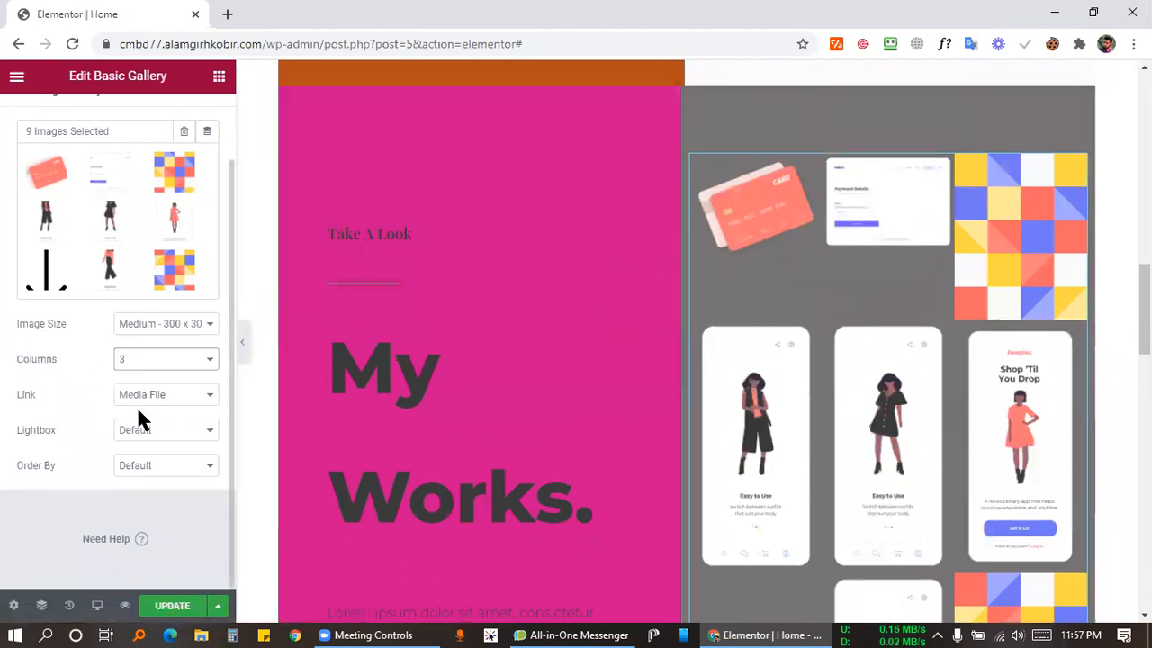
left_click(187, 400)
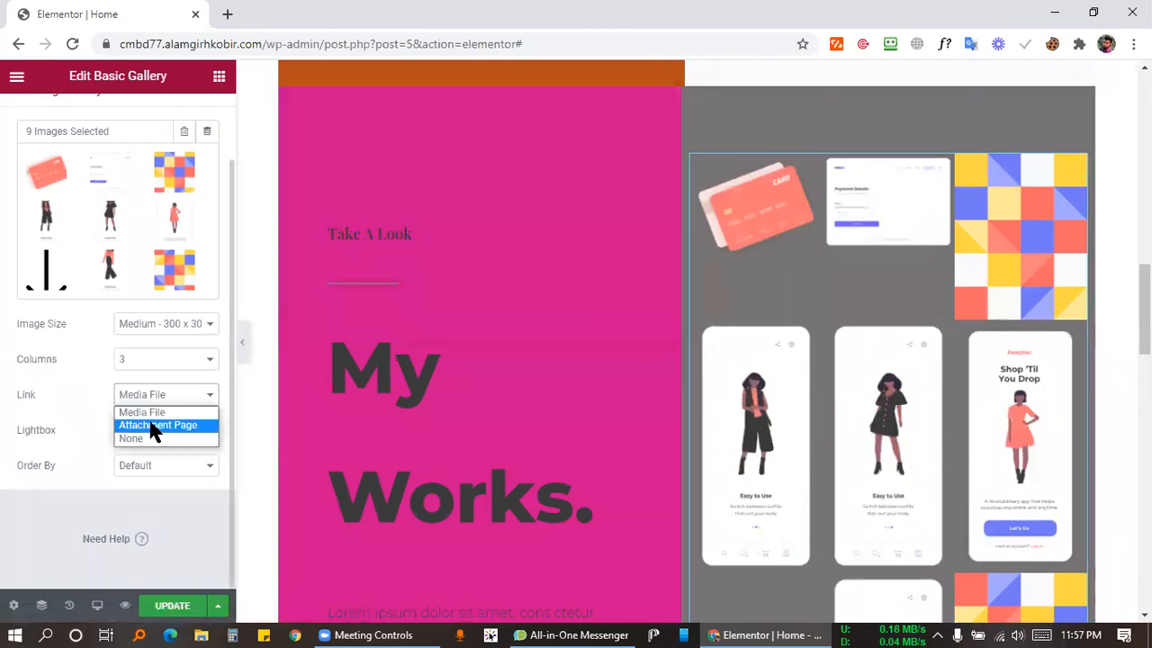
left_click(57, 395)
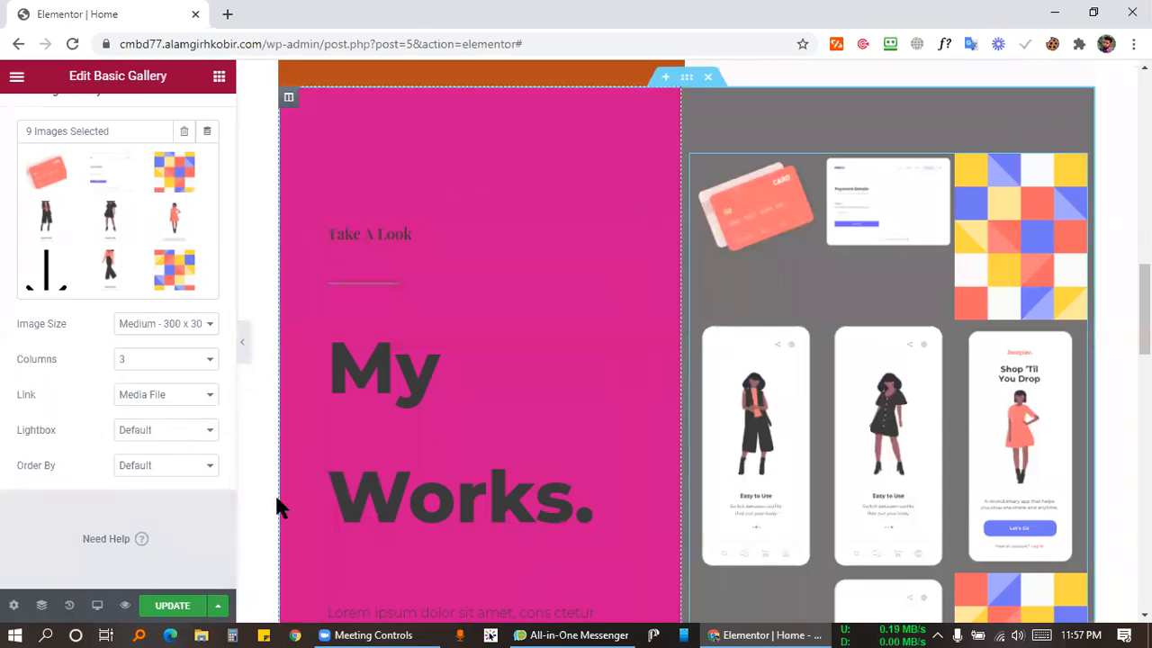
left_click(176, 612)
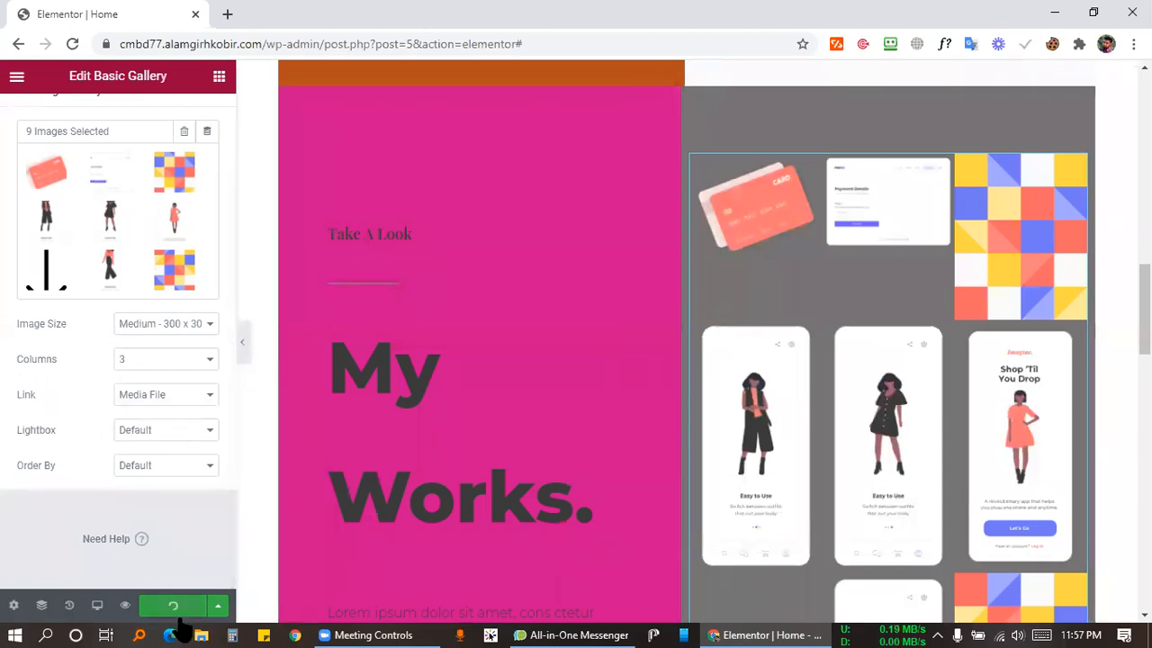
left_click(245, 351)
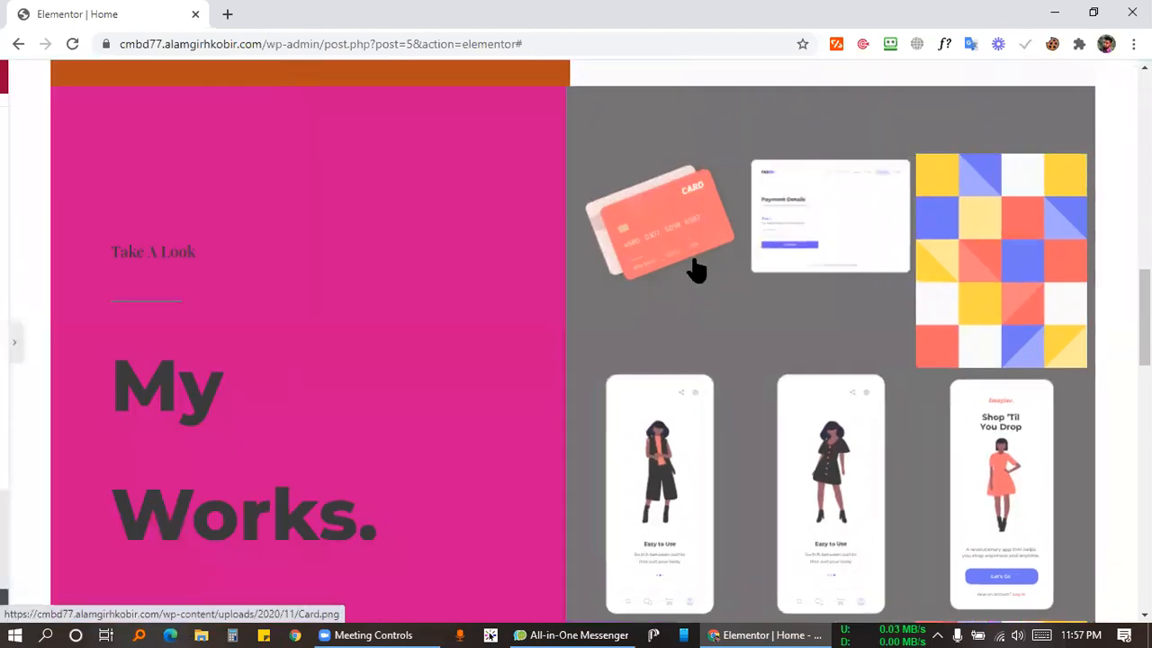
left_click(1004, 241)
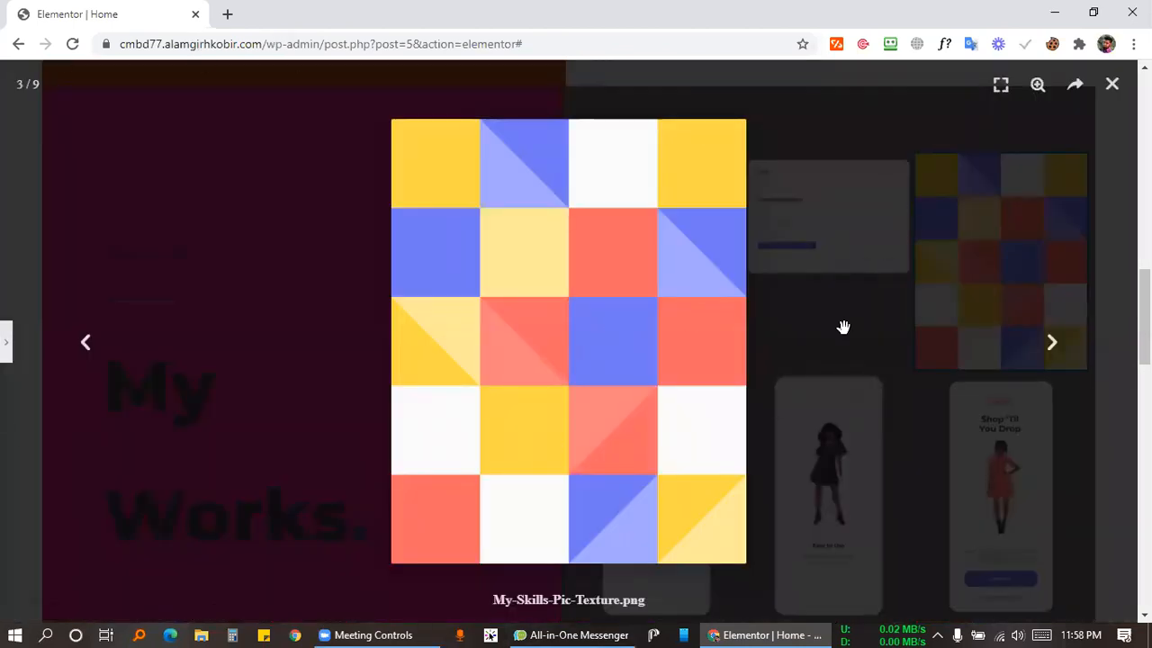
left_click(1112, 91)
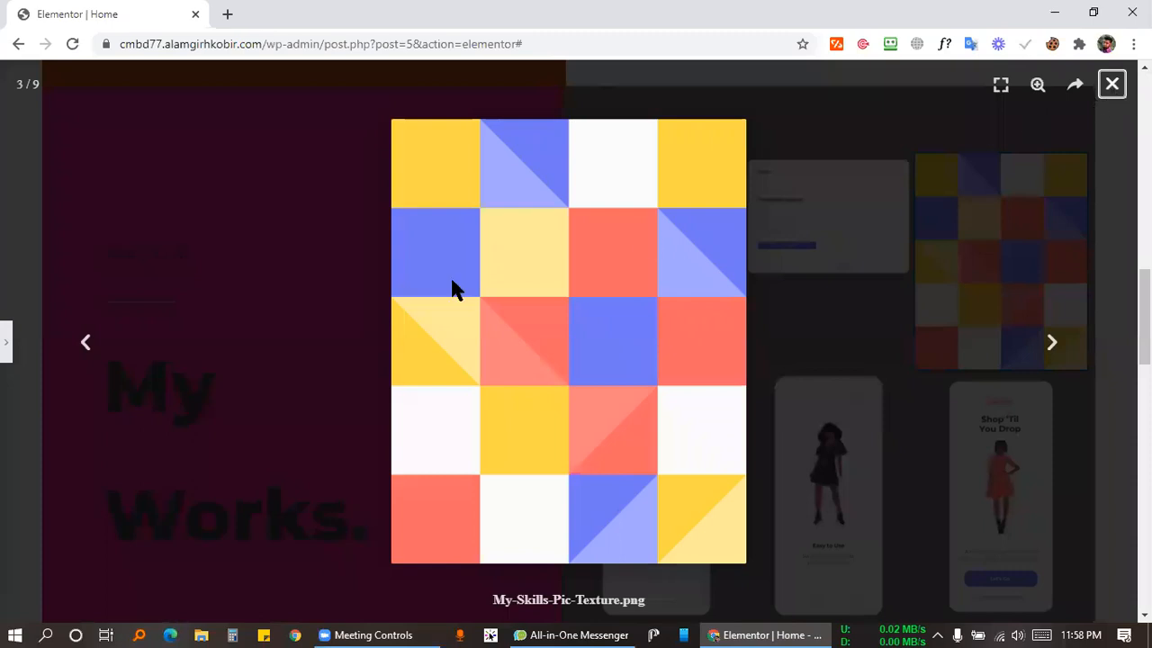
left_click(8, 329)
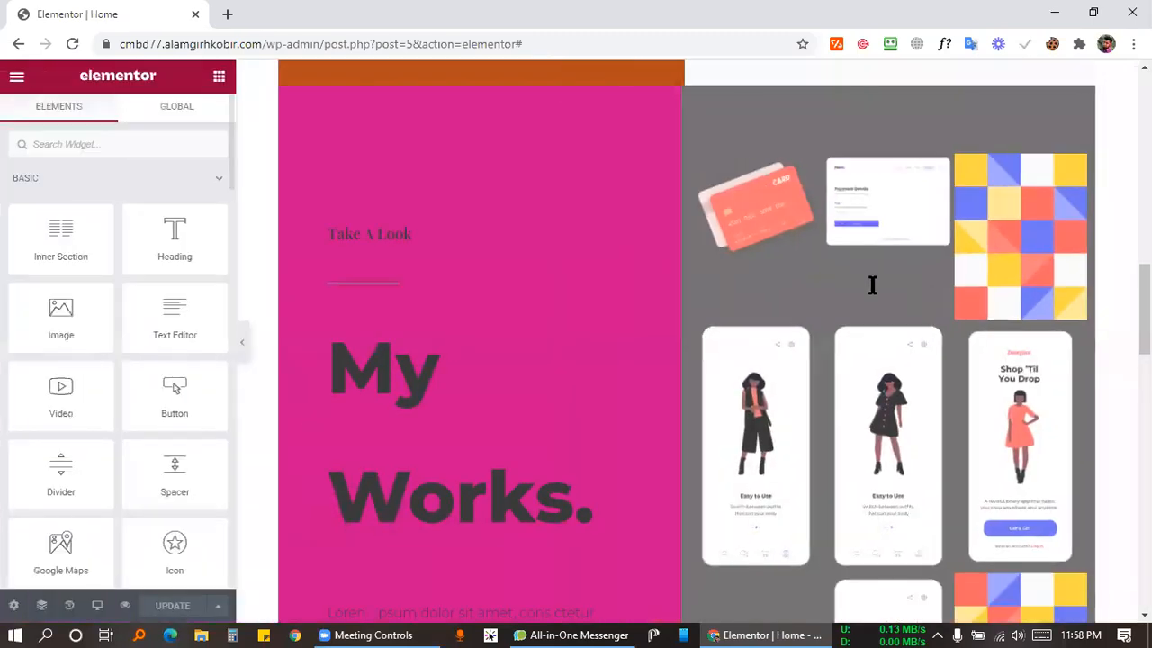
left_click(1075, 169)
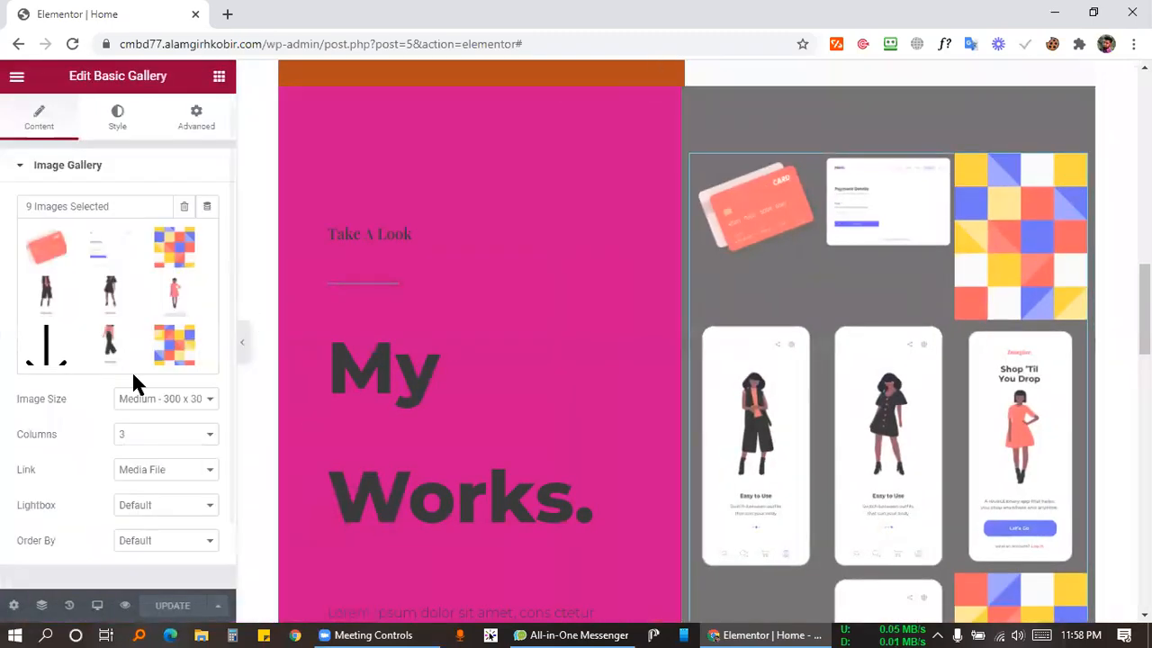
left_click(148, 509)
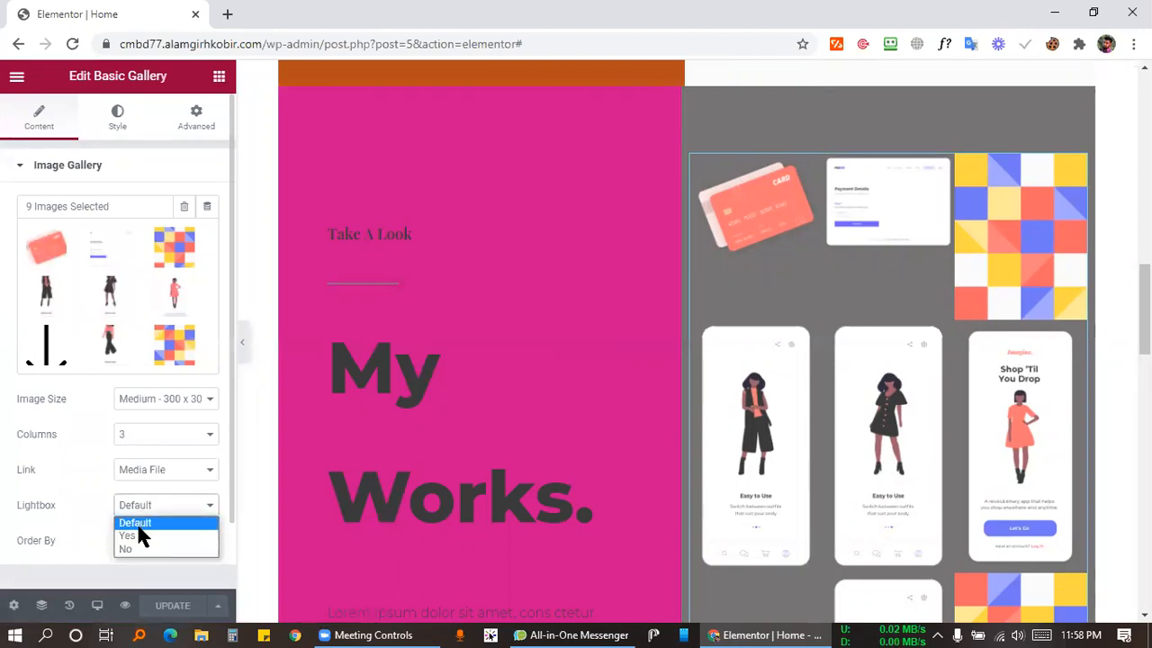
left_click(131, 537)
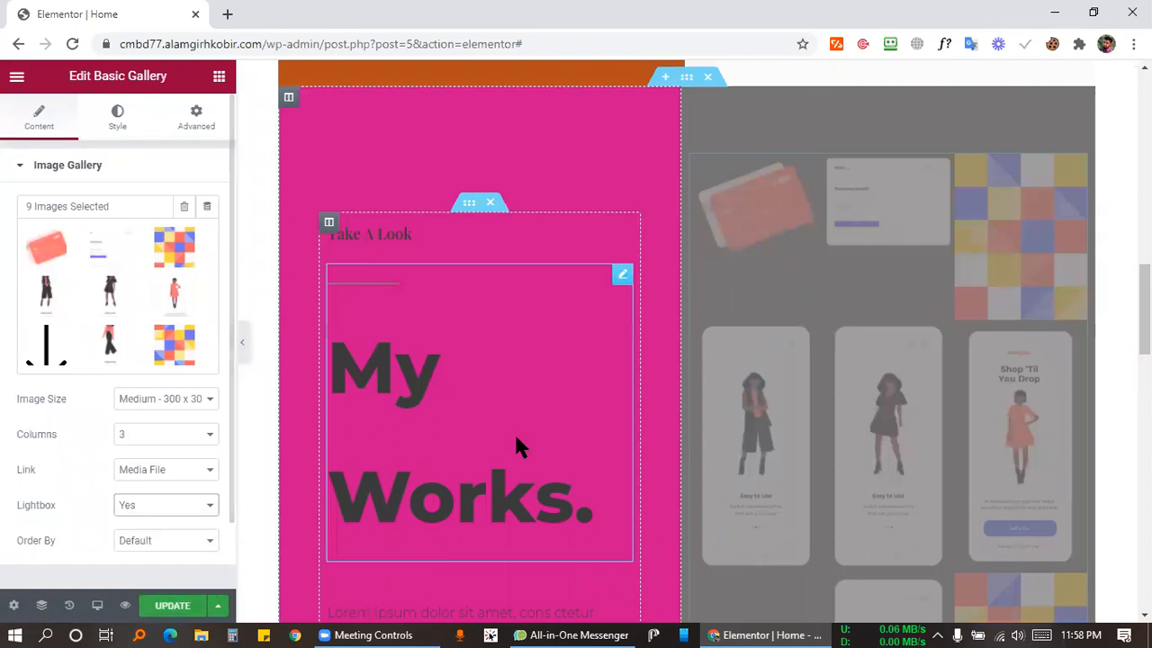
left_click(131, 502)
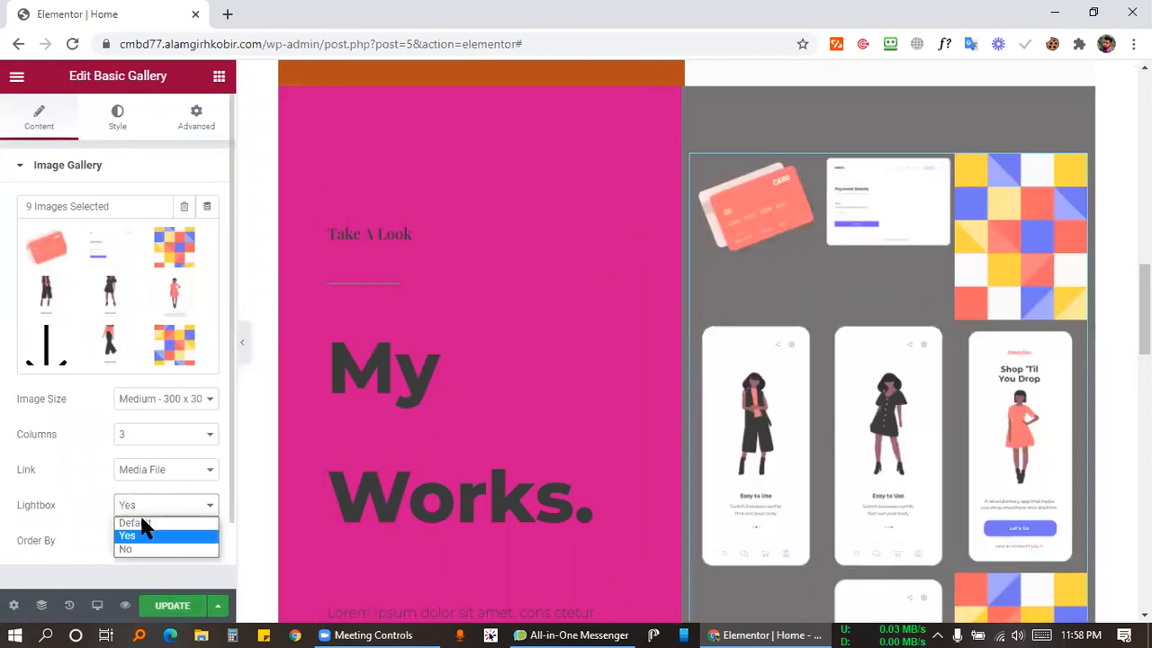
scroll(75, 438, "down", 2)
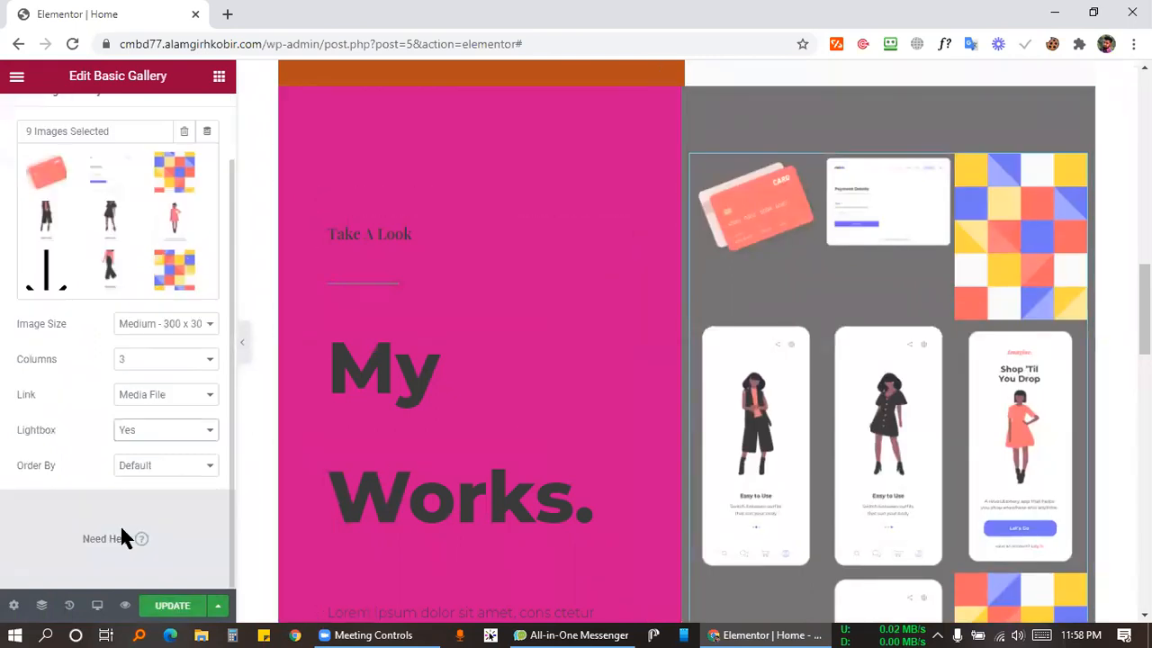
left_click(165, 468)
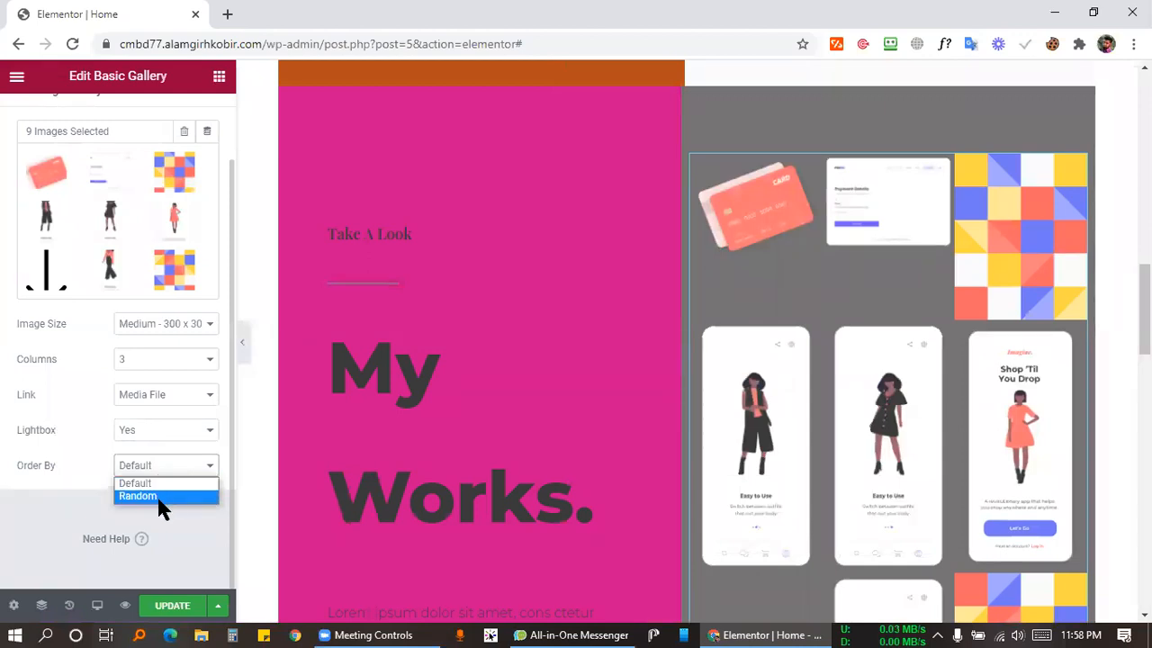
left_click(138, 496)
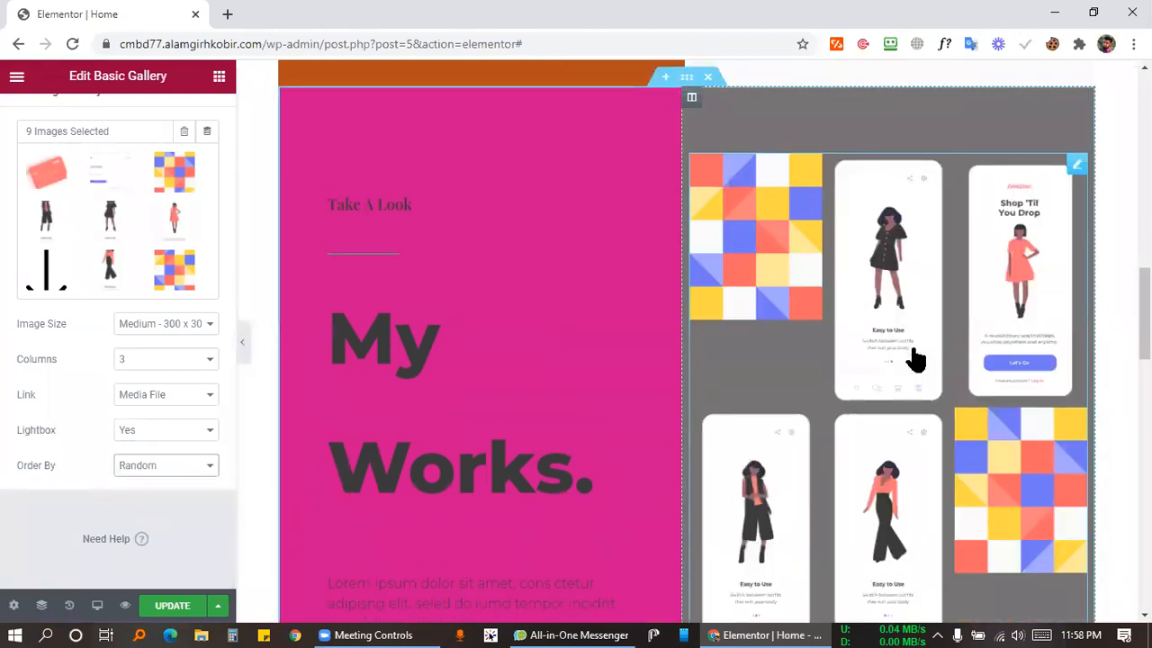
left_click(185, 475)
left_click(151, 484)
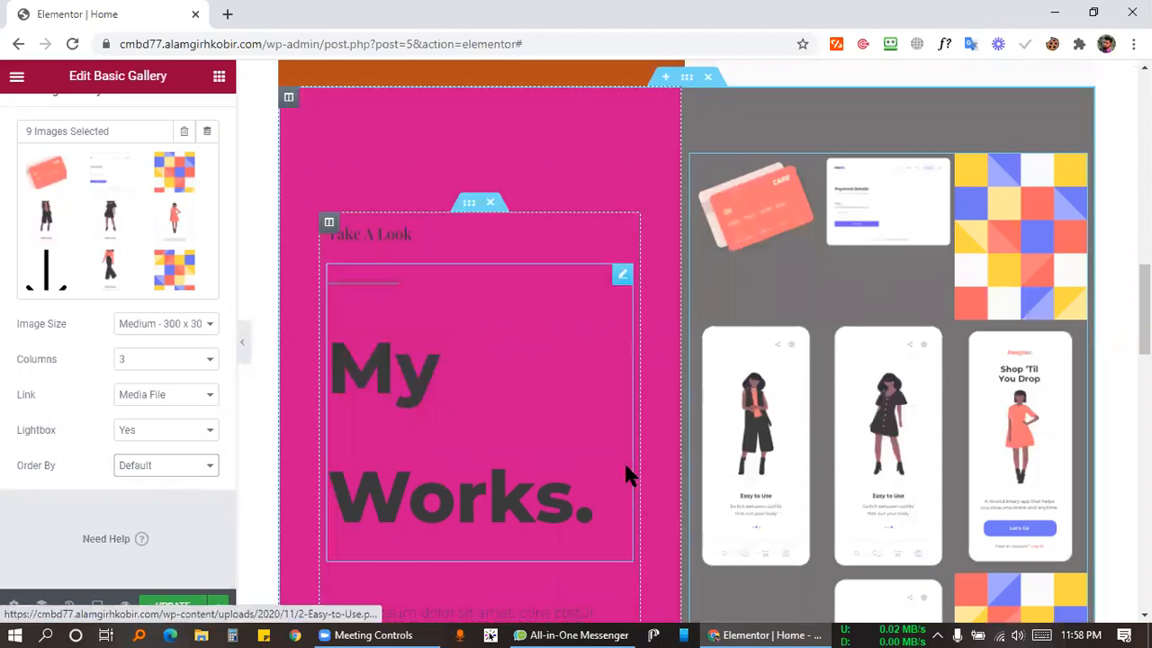
Delete the Hello World section from the home page.
left_click(380, 634)
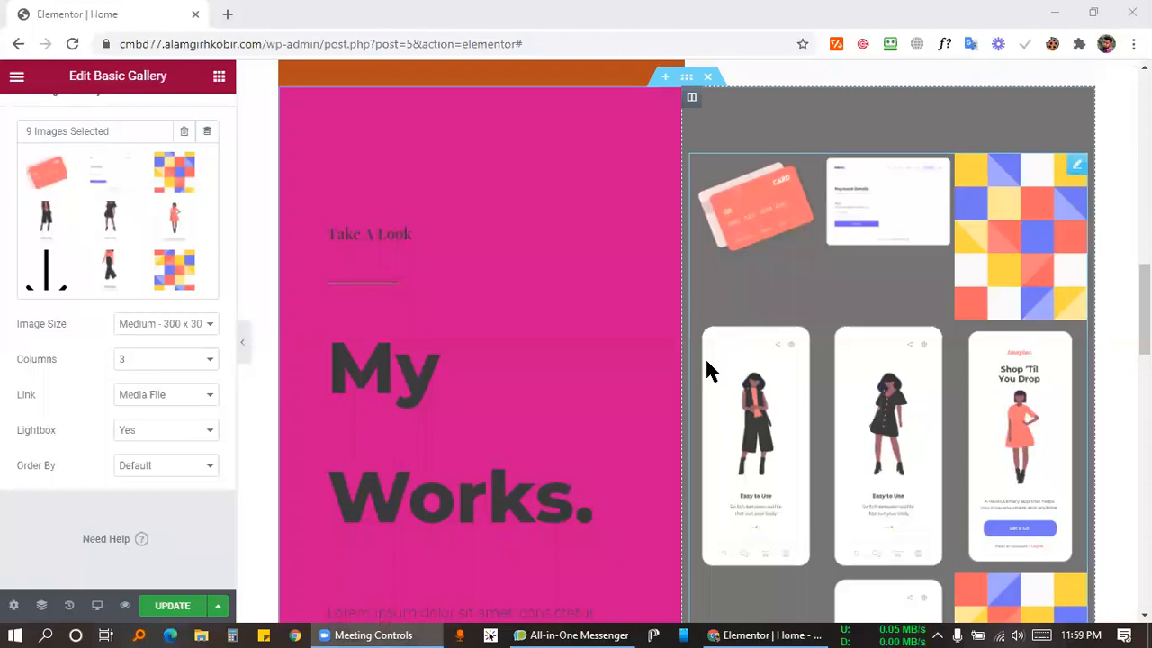
scroll(684, 360, "down", 6)
scroll(630, 333, "up", 4)
scroll(601, 351, "down", 5)
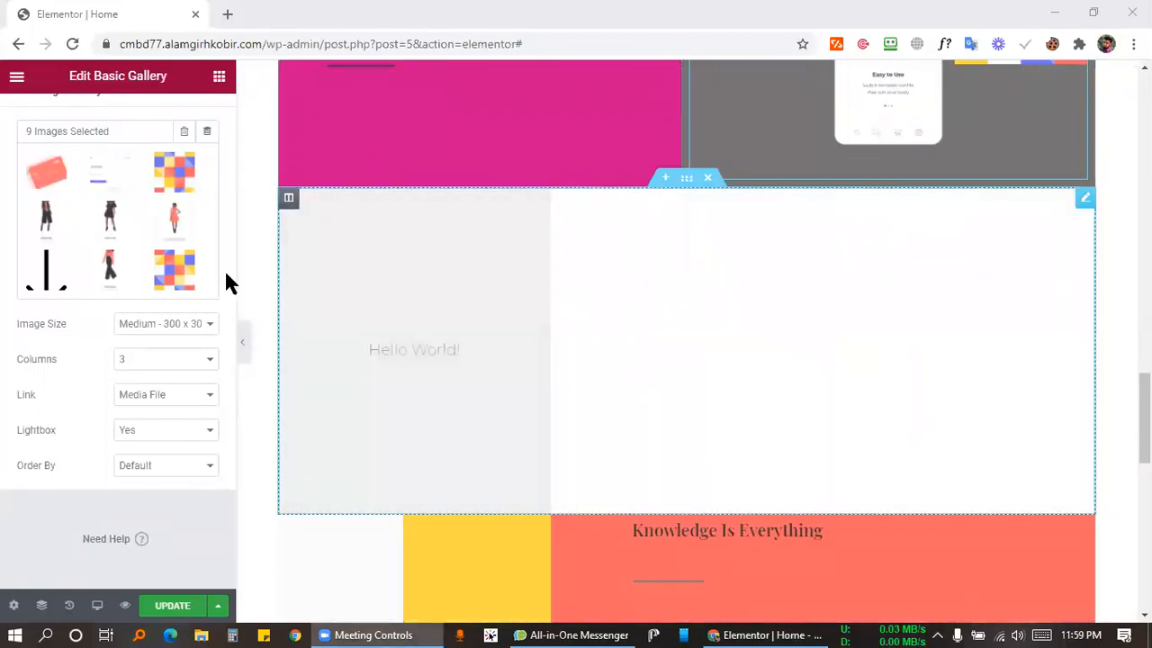
left_click(703, 180)
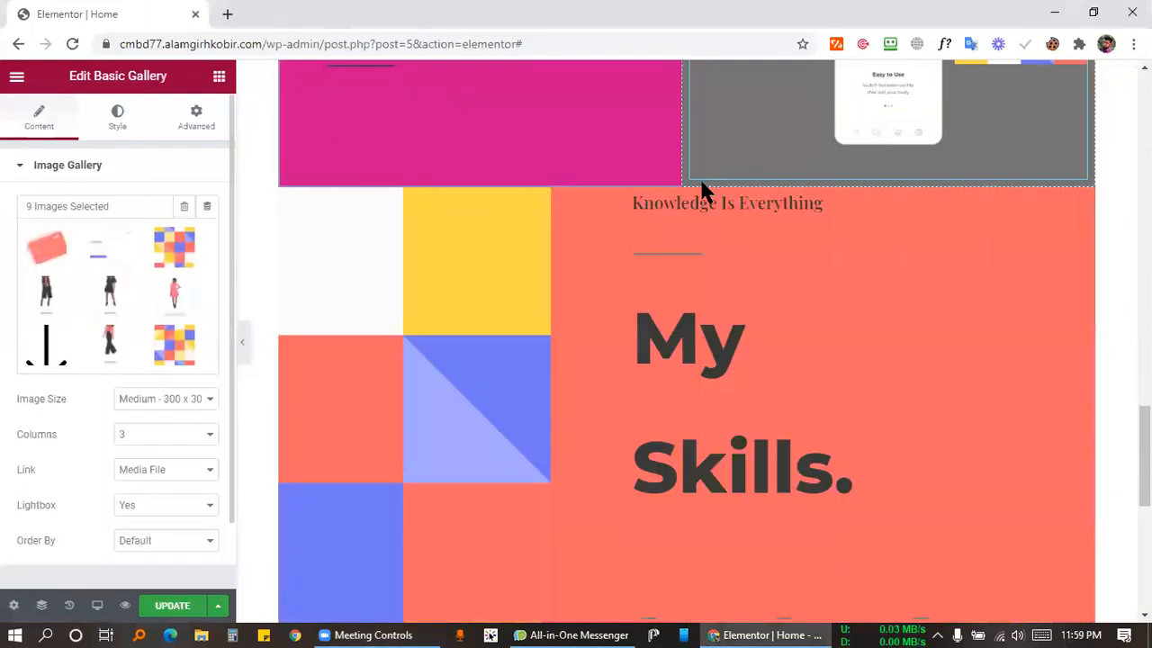
Scroll the page to confirm the coral My Skills section now follows the My Works gallery.
scroll(630, 389, "down", 6)
scroll(576, 420, "up", 5)
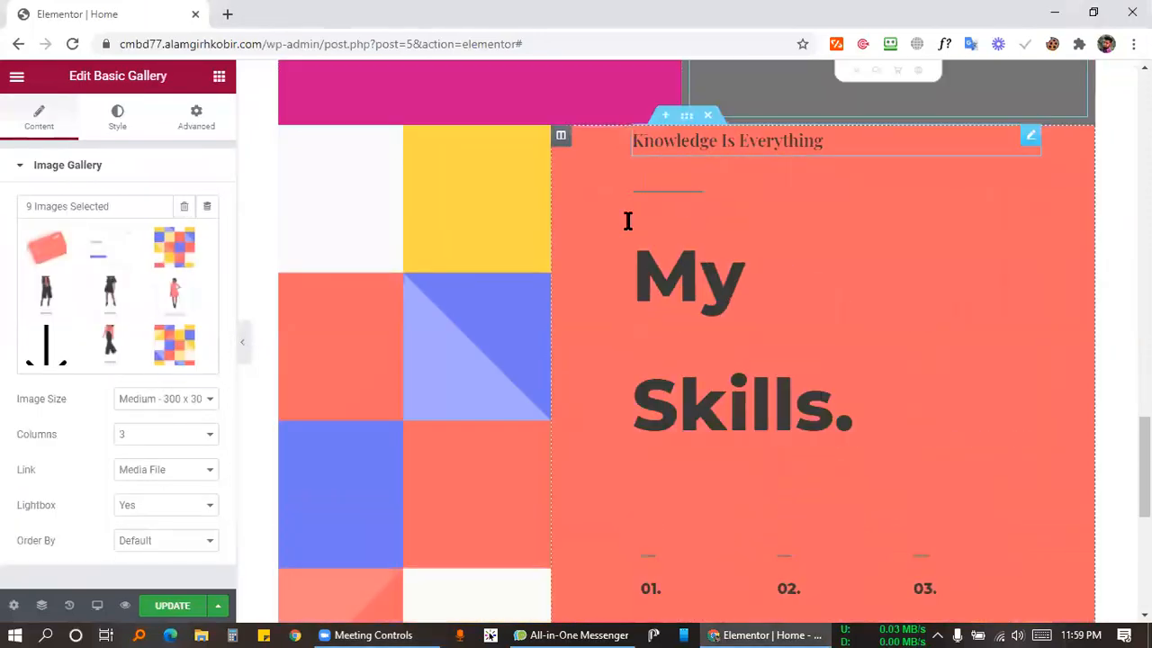
scroll(689, 334, "up", 10)
scroll(932, 241, "down", 3)
scroll(501, 249, "up", 2)
scroll(560, 180, "down", 2)
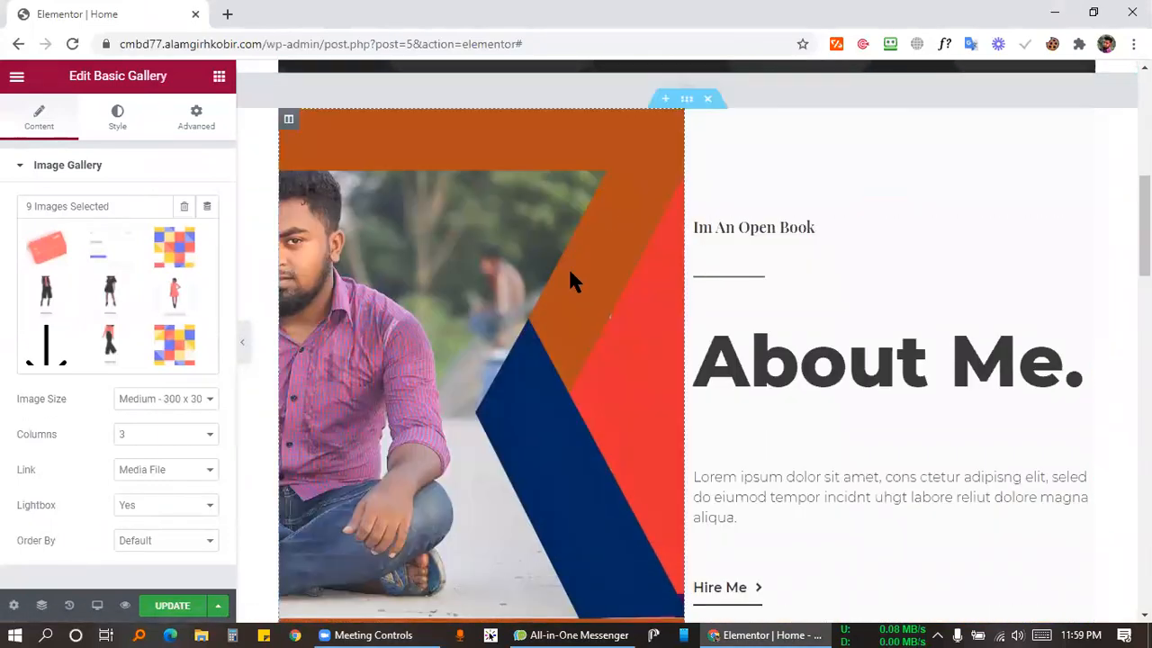
scroll(624, 314, "down", 5)
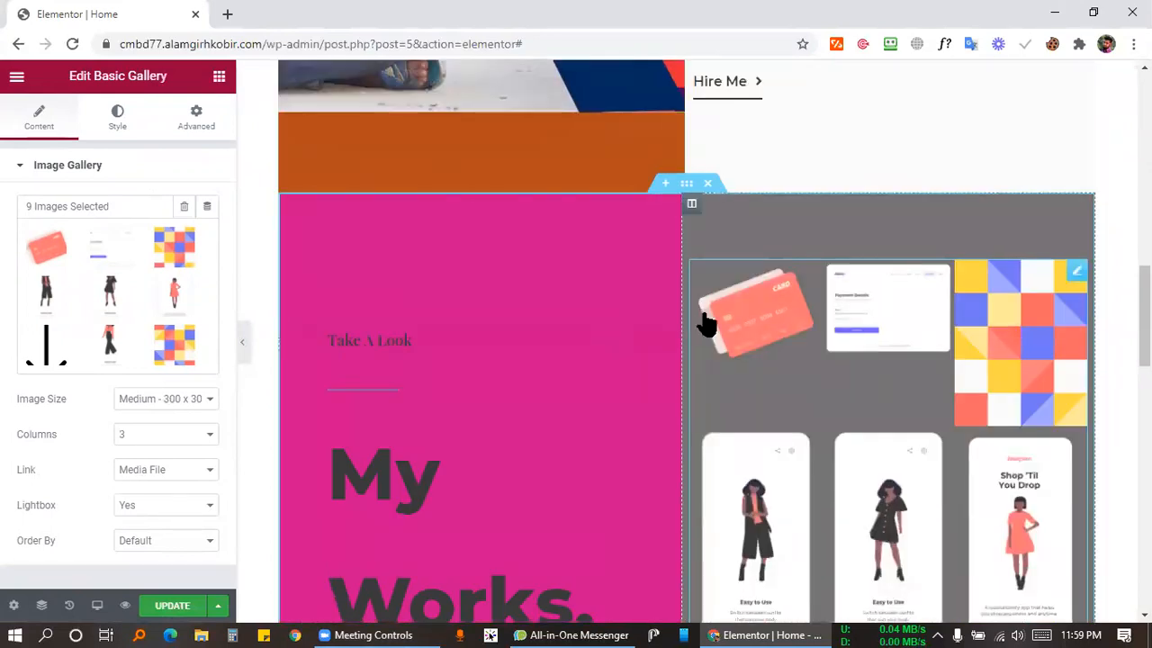
scroll(583, 297, "up", 4)
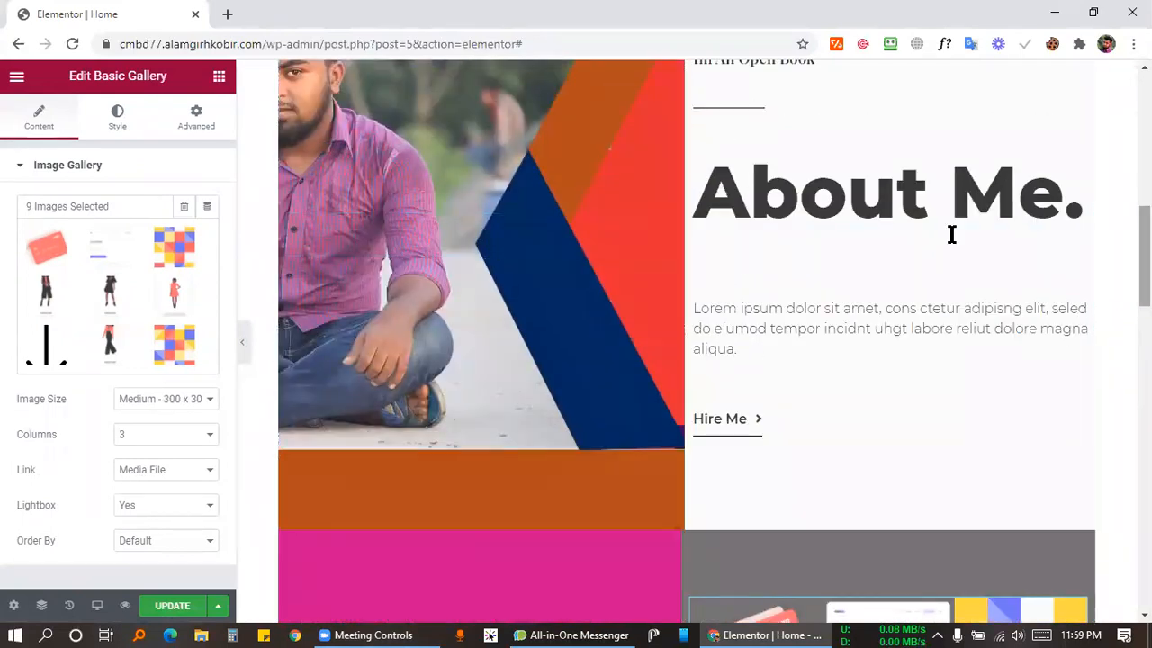
scroll(836, 278, "down", 4)
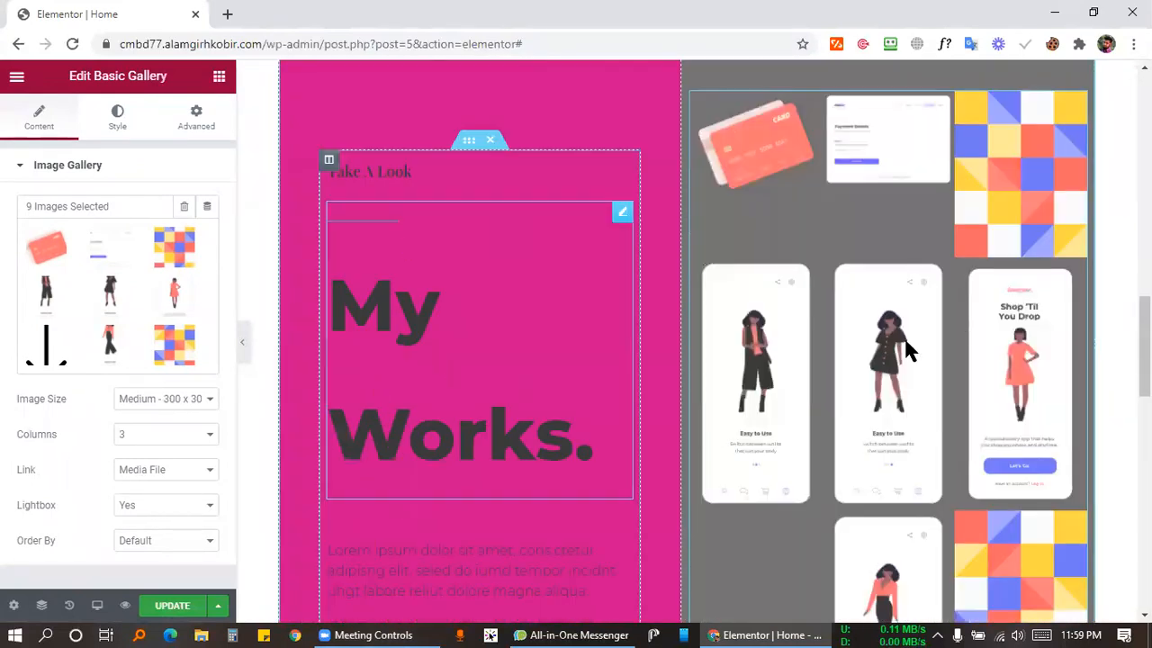
scroll(837, 338, "down", 1)
scroll(743, 357, "down", 5)
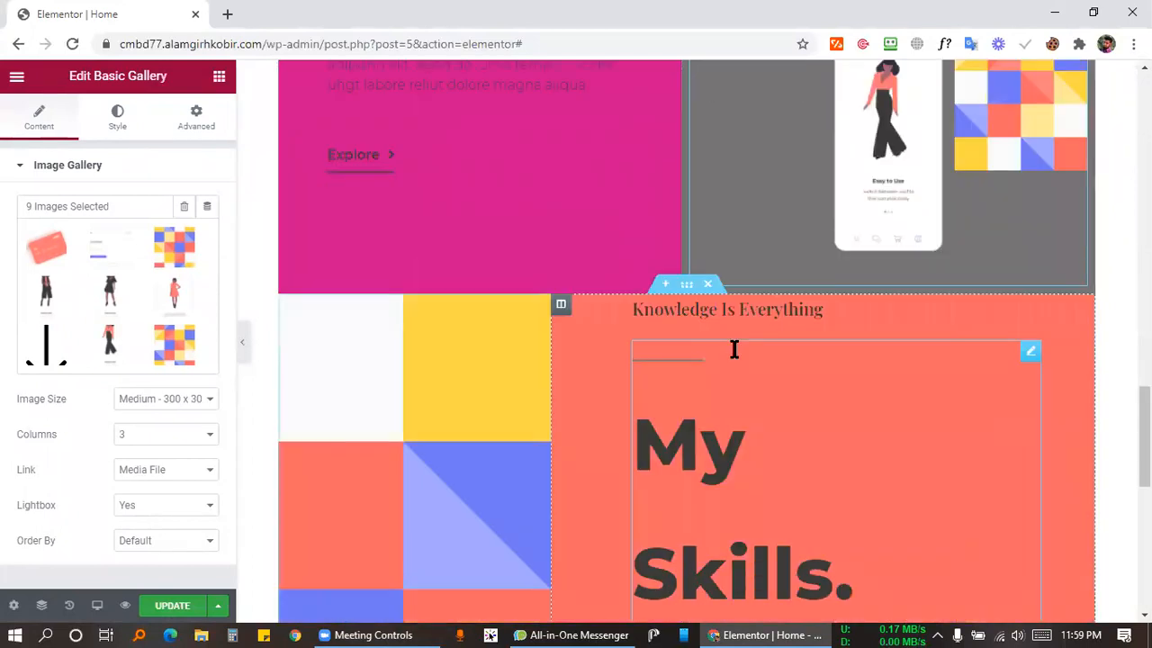
scroll(682, 360, "down", 4)
scroll(630, 306, "down", 2)
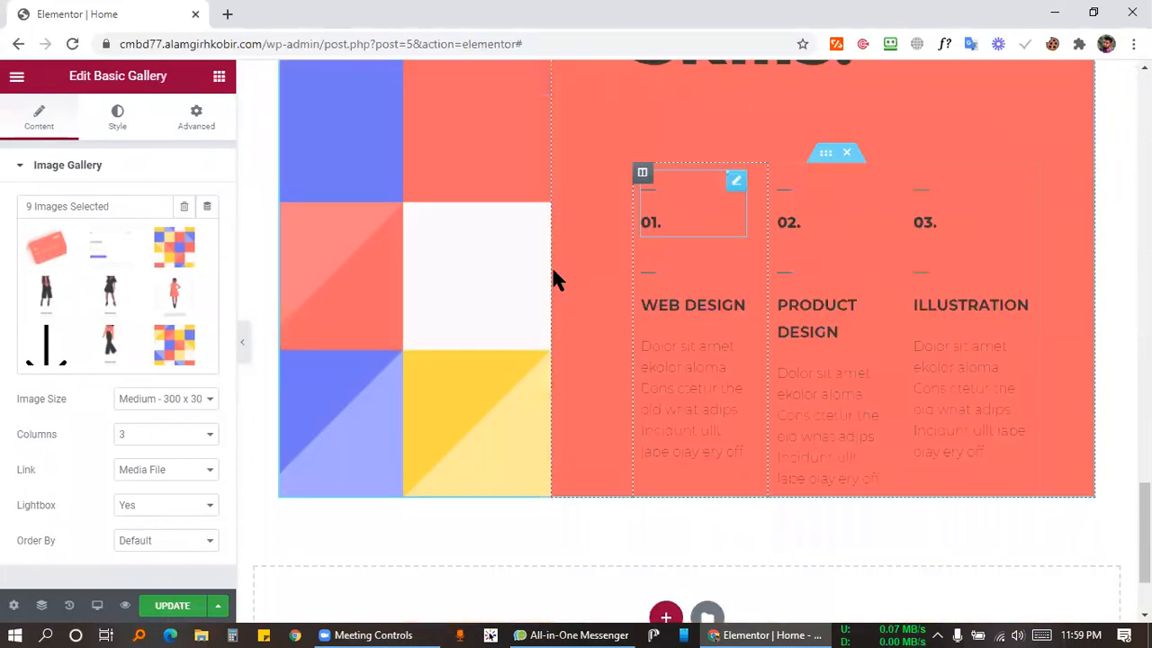
scroll(480, 279, "down", 1)
scroll(554, 287, "up", 3)
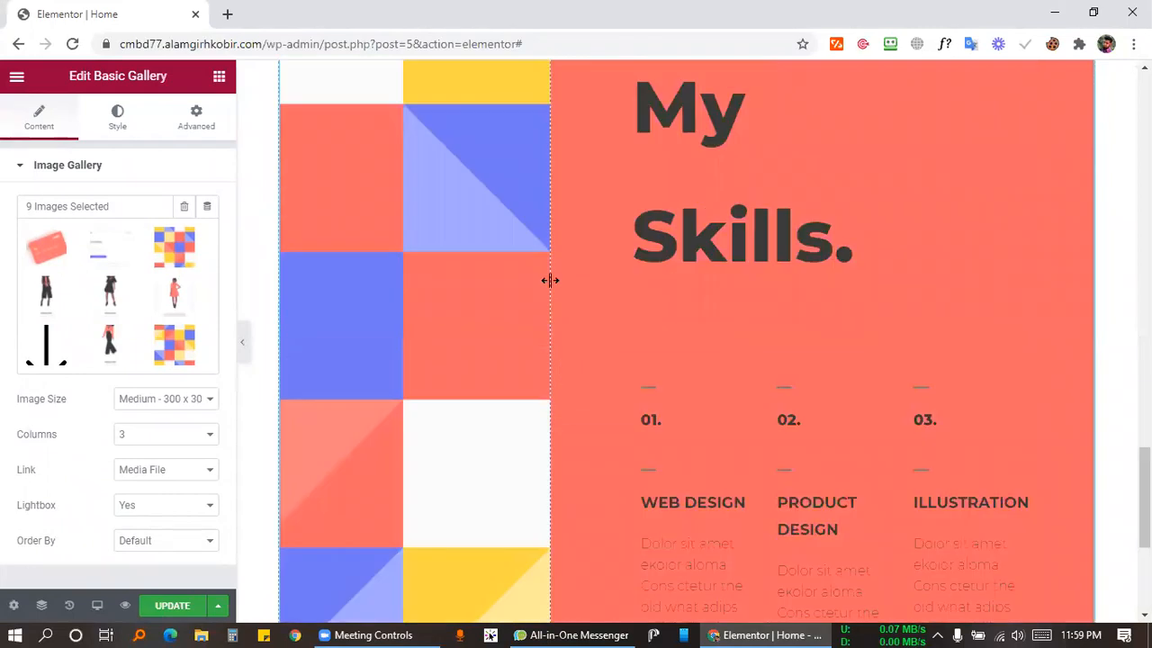
scroll(303, 141, "up", 3)
scroll(290, 147, "down", 2)
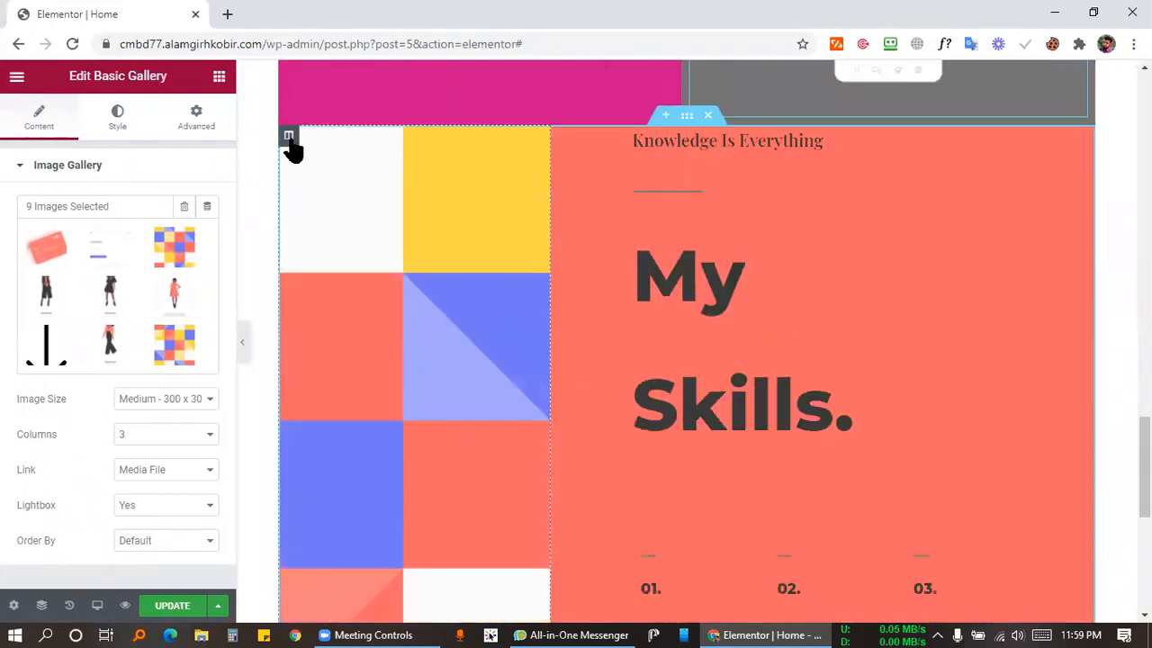
scroll(825, 453, "down", 3)
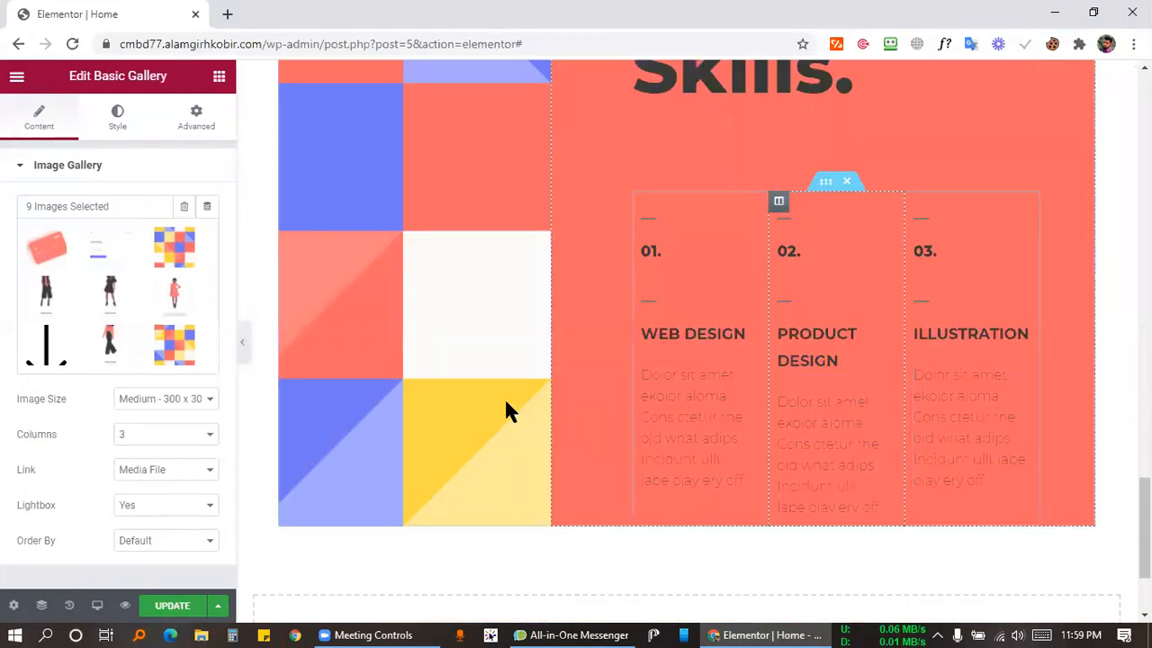
scroll(315, 336, "up", 5)
Delete the coloured tile column from the skills section.
right_click(290, 306)
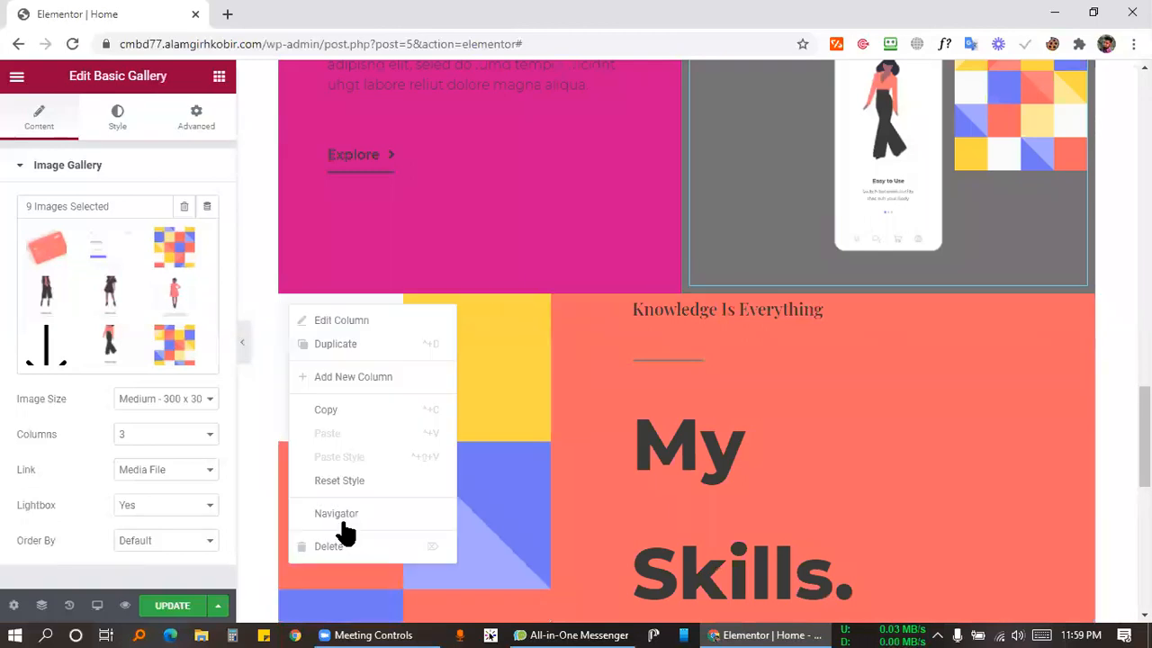
left_click(641, 369)
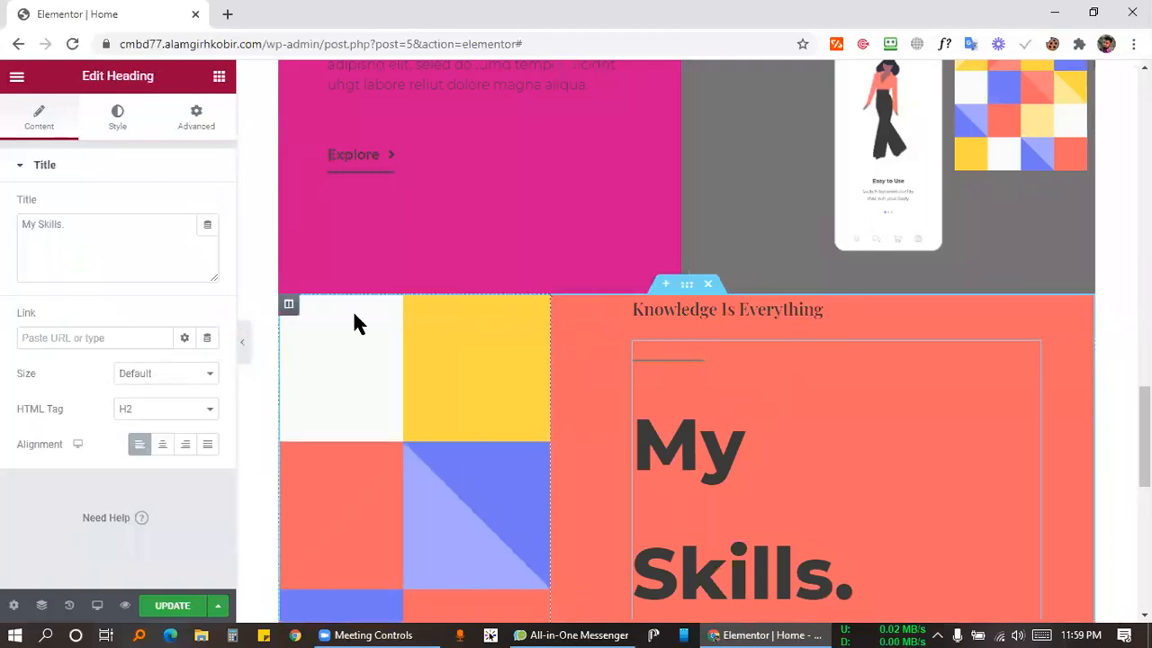
right_click(300, 323)
left_click(351, 541)
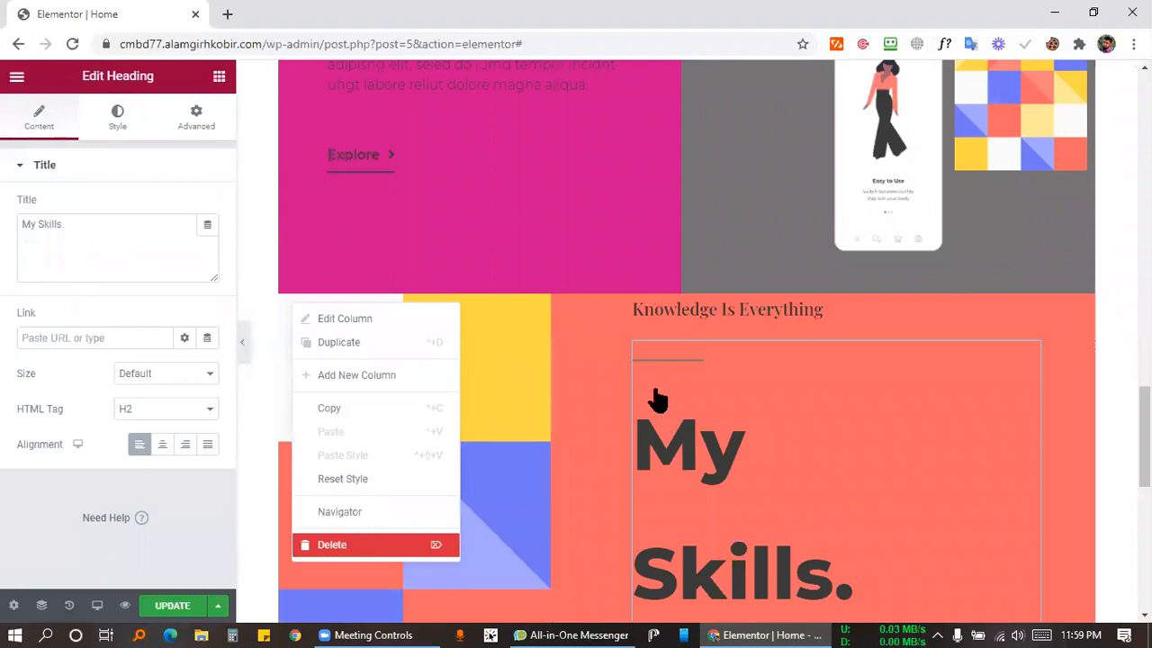
scroll(743, 320, "down", 2)
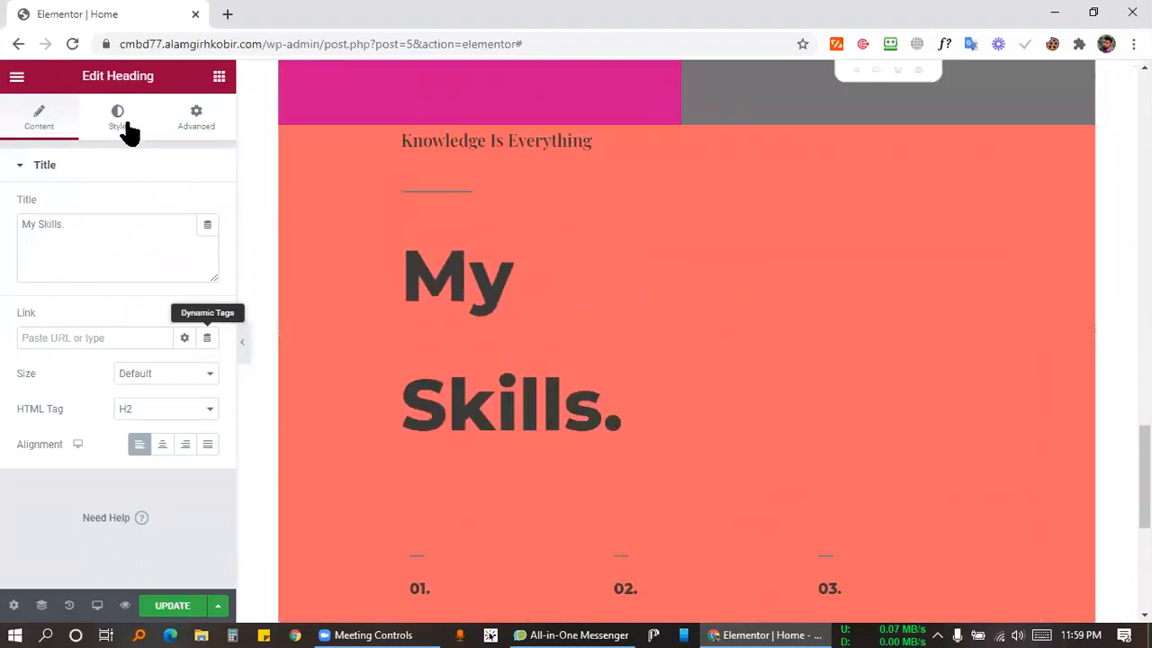
Center the My Skills. heading and change its right padding from 80 to 0.
left_click(160, 444)
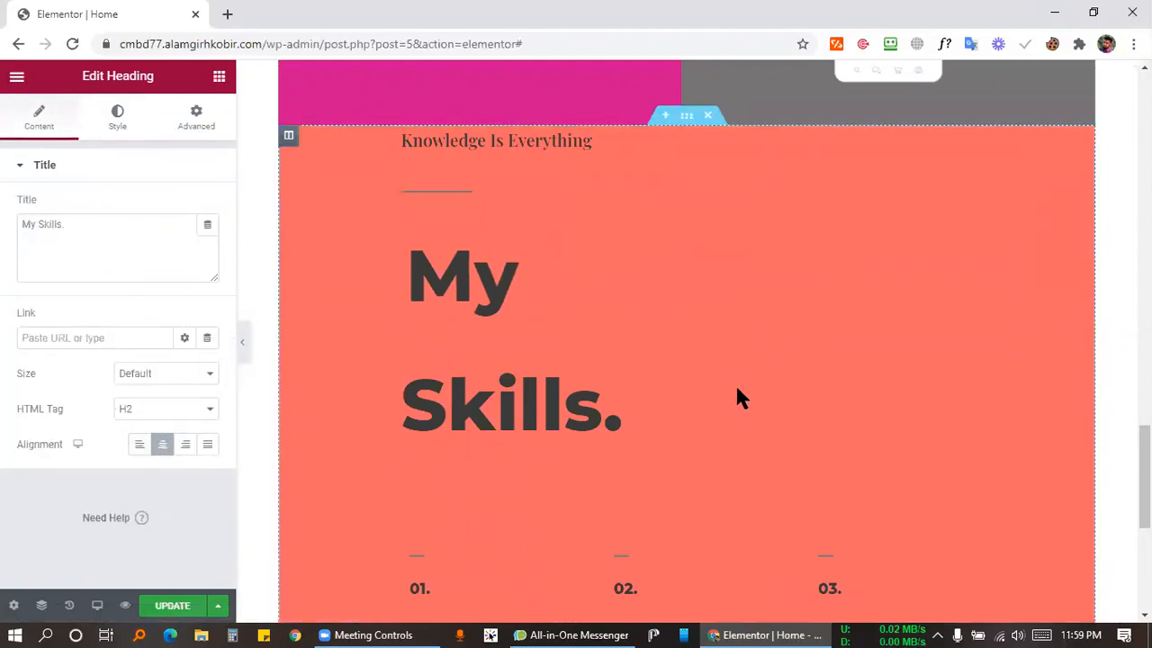
left_click(204, 131)
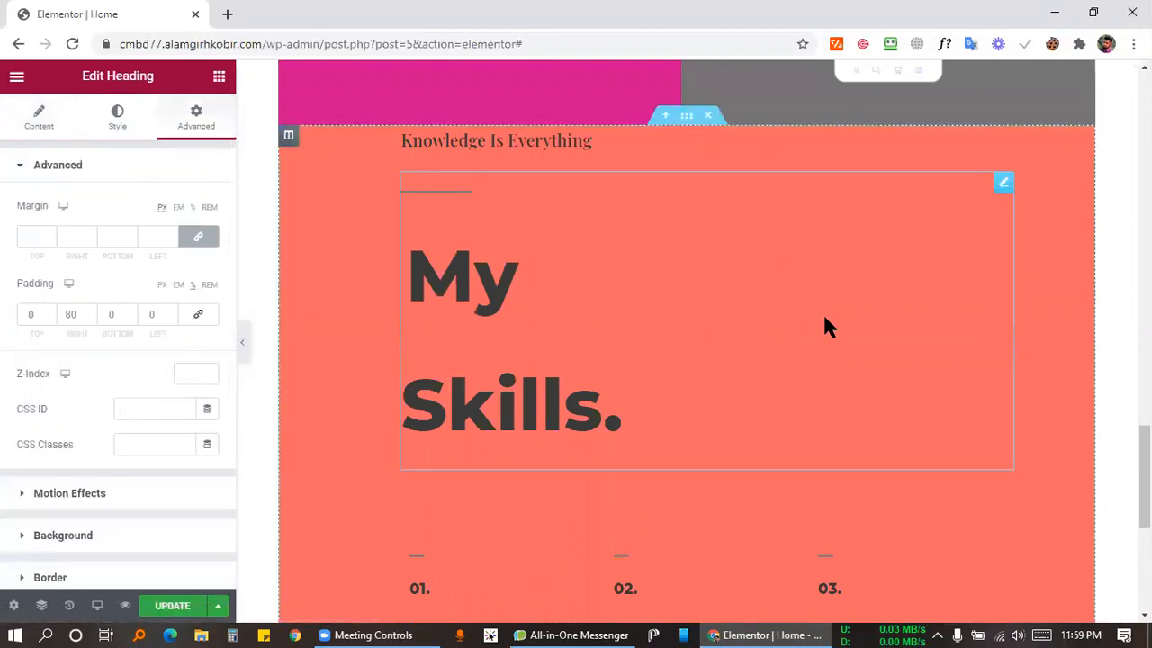
double_click(77, 312)
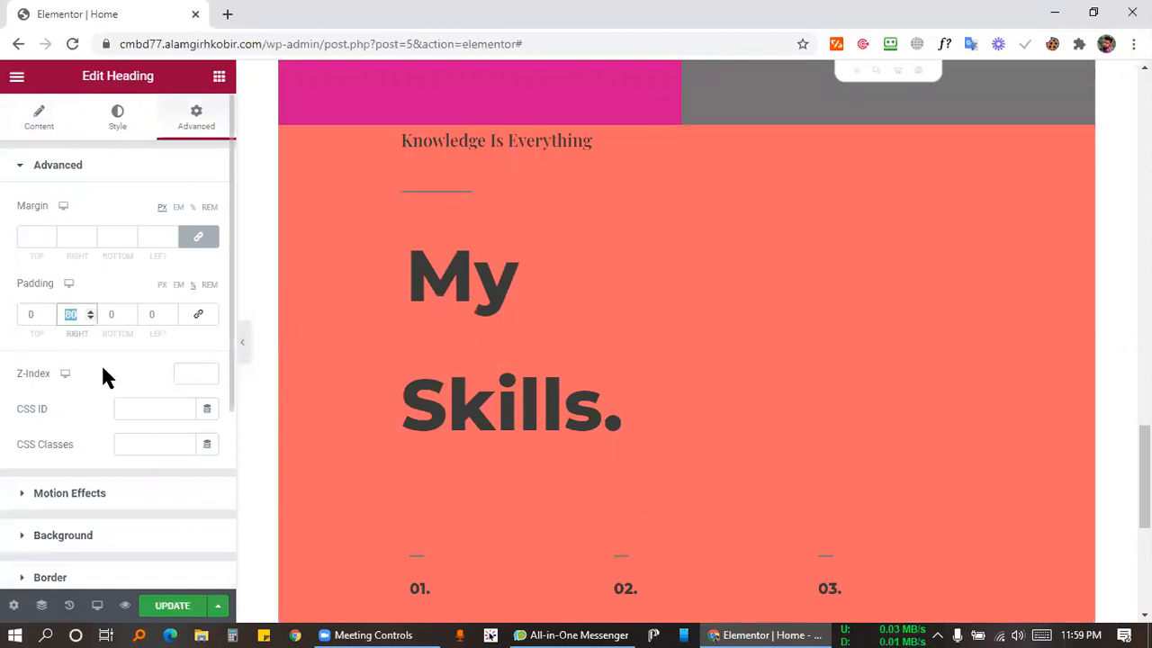
type("0")
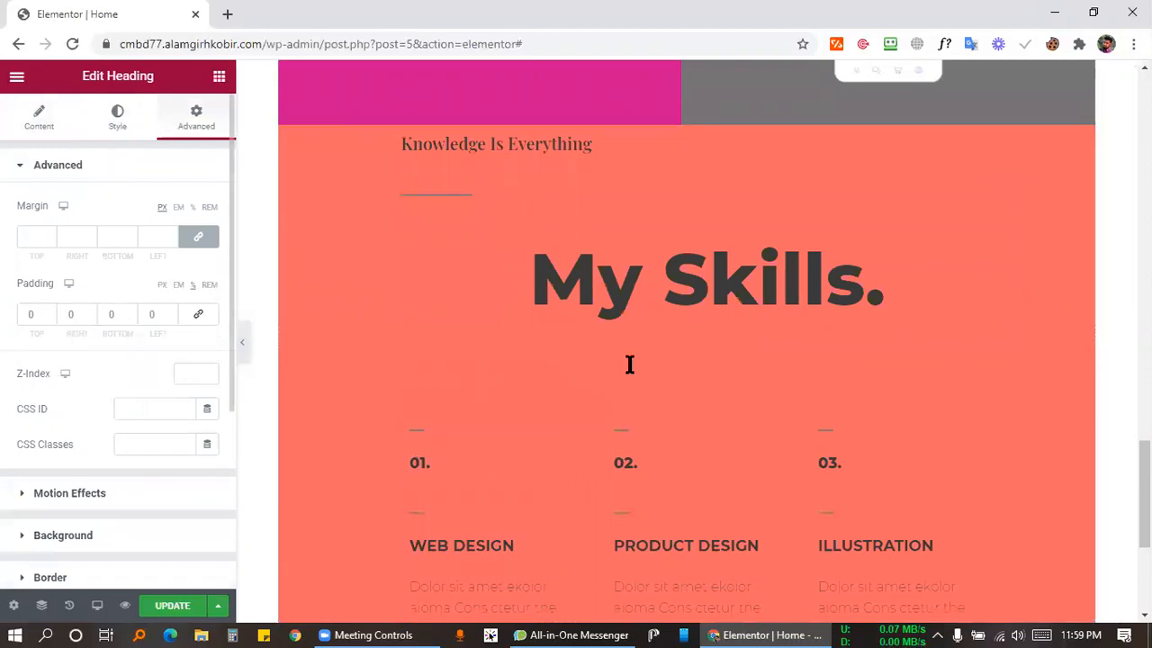
scroll(551, 357, "down", 1)
scroll(621, 258, "up", 2)
scroll(621, 270, "down", 2)
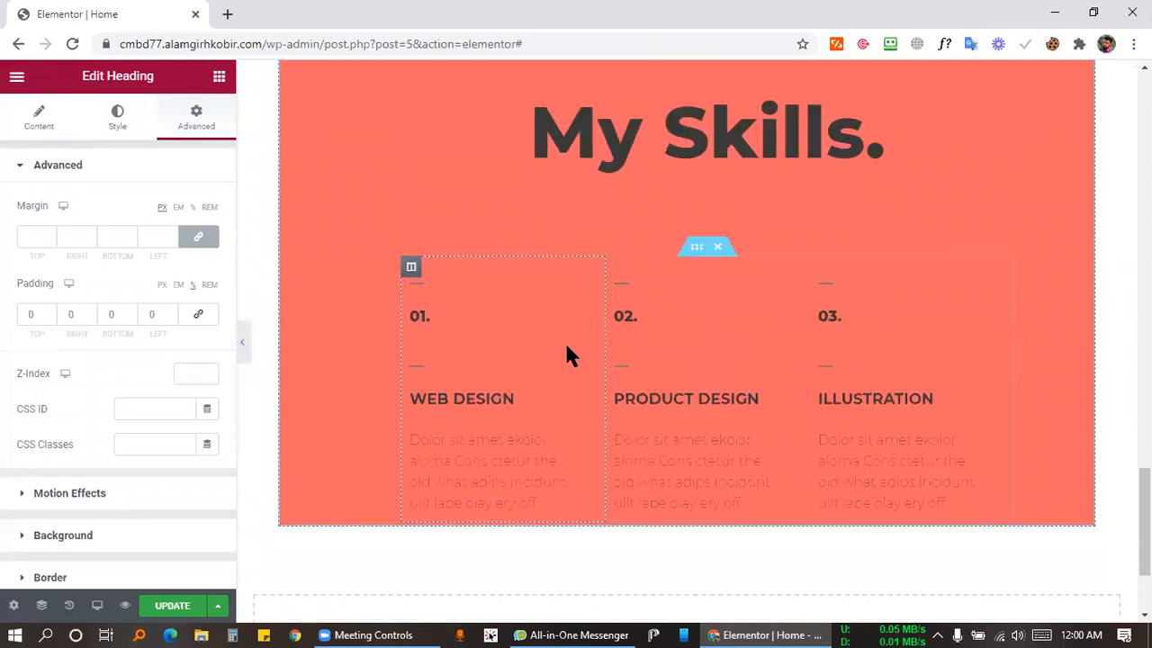
scroll(559, 351, "down", 2)
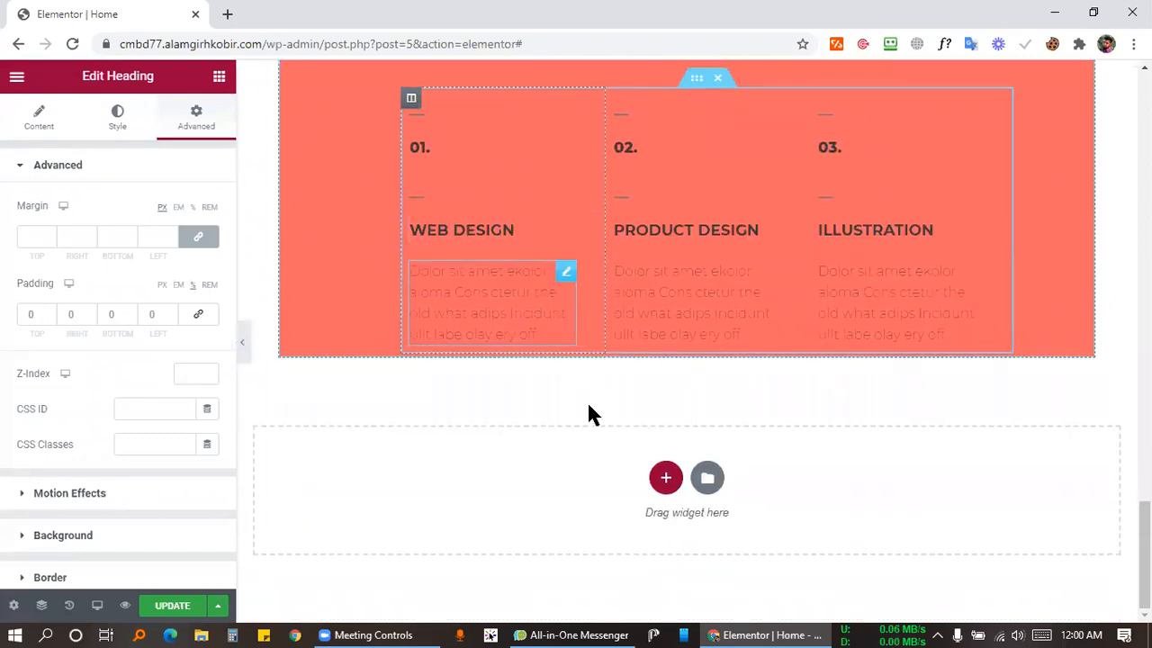
scroll(591, 401, "up", 4)
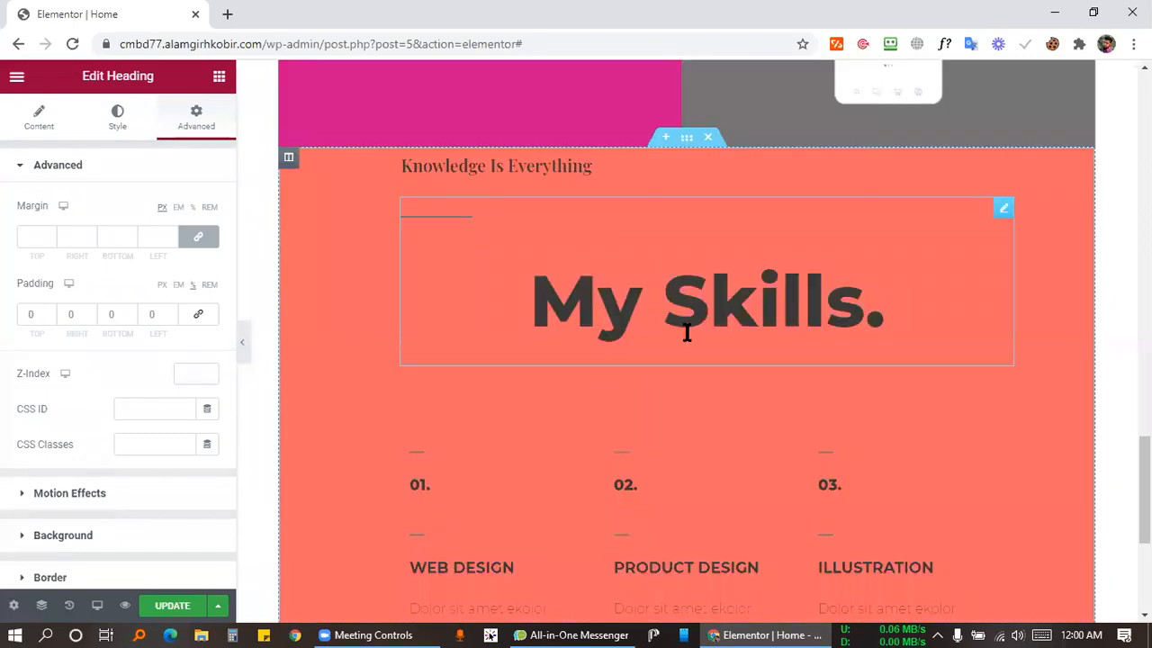
Change the My Skills column background from coral to light blue #47B8D3.
left_click(686, 138)
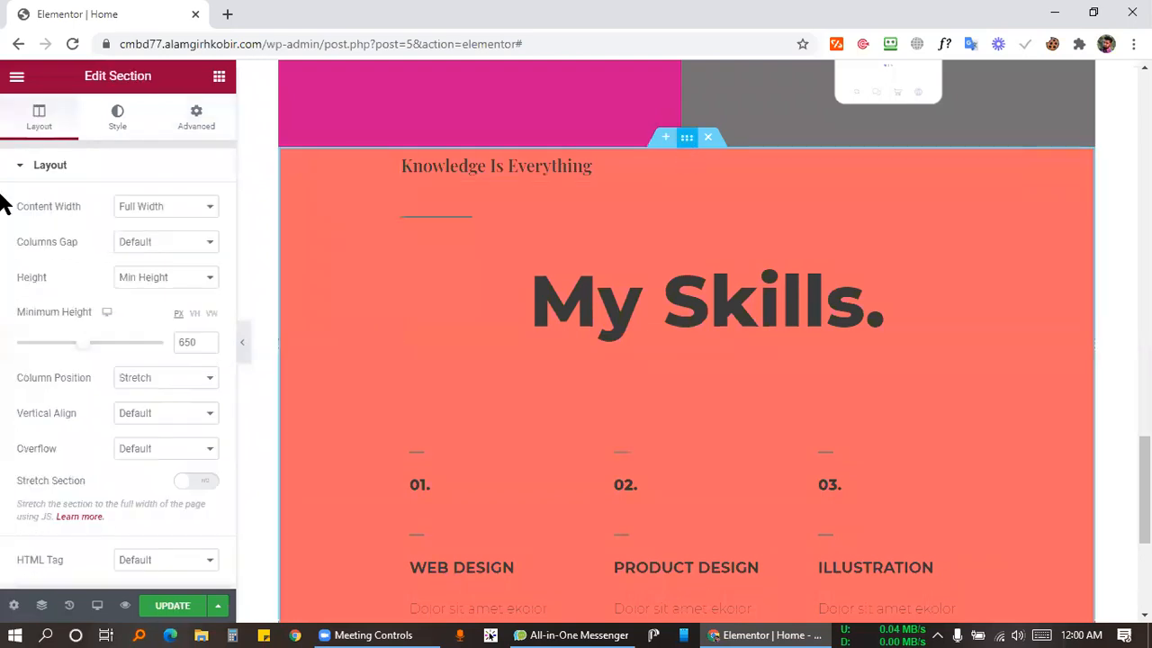
left_click(113, 117)
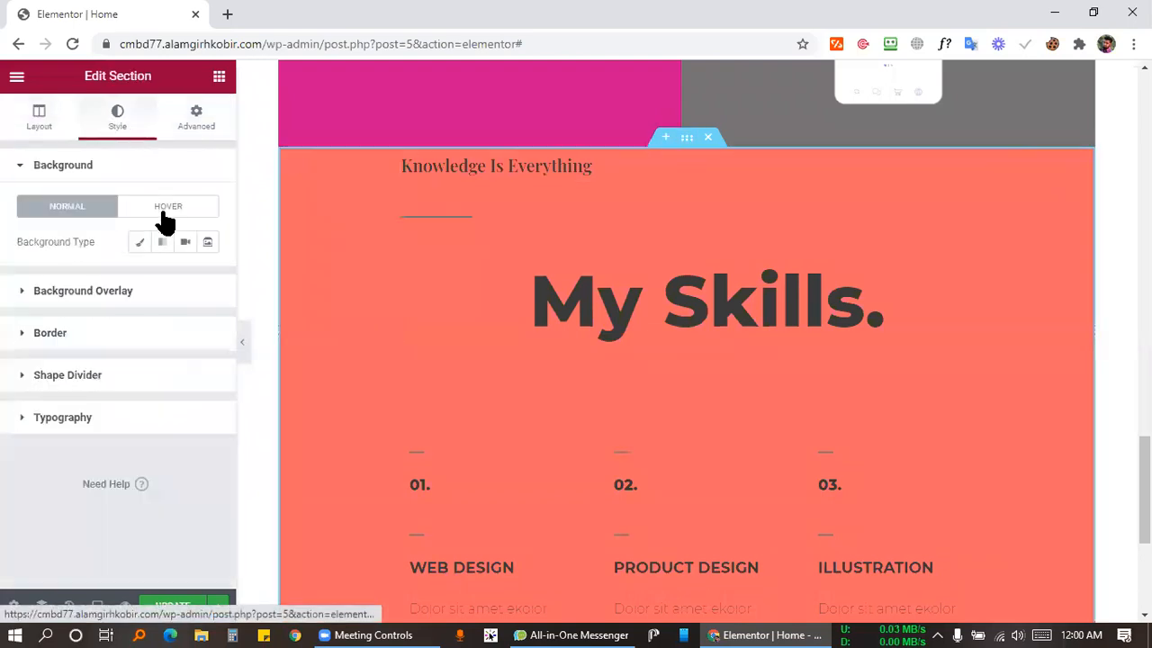
left_click(288, 159)
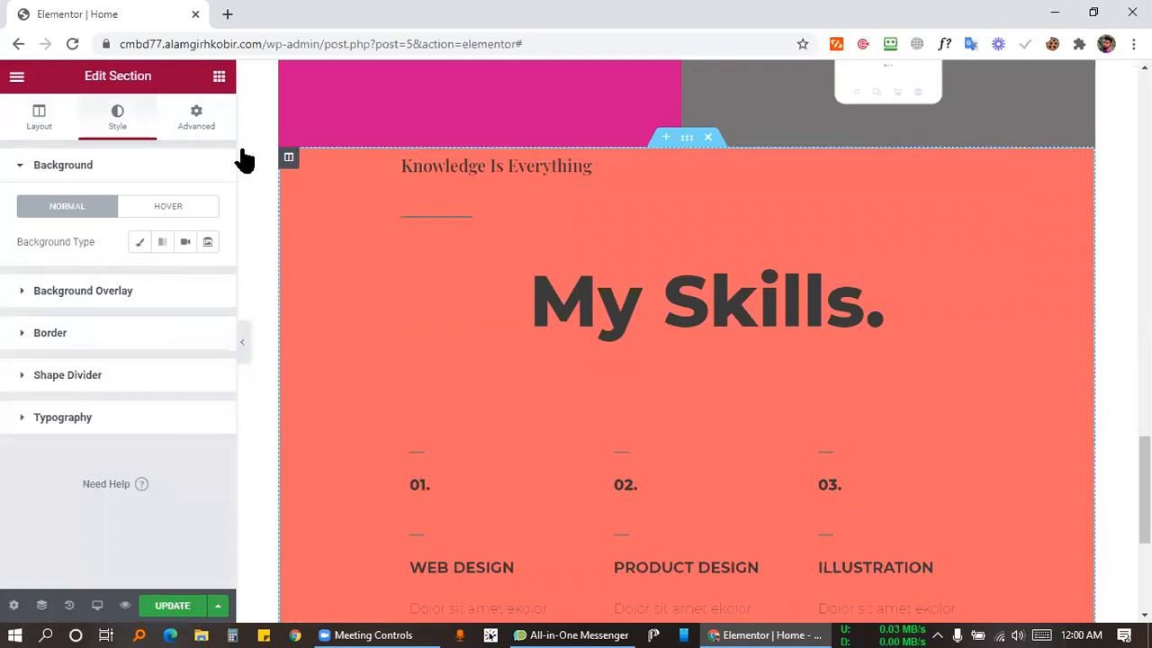
left_click(113, 117)
left_click(207, 277)
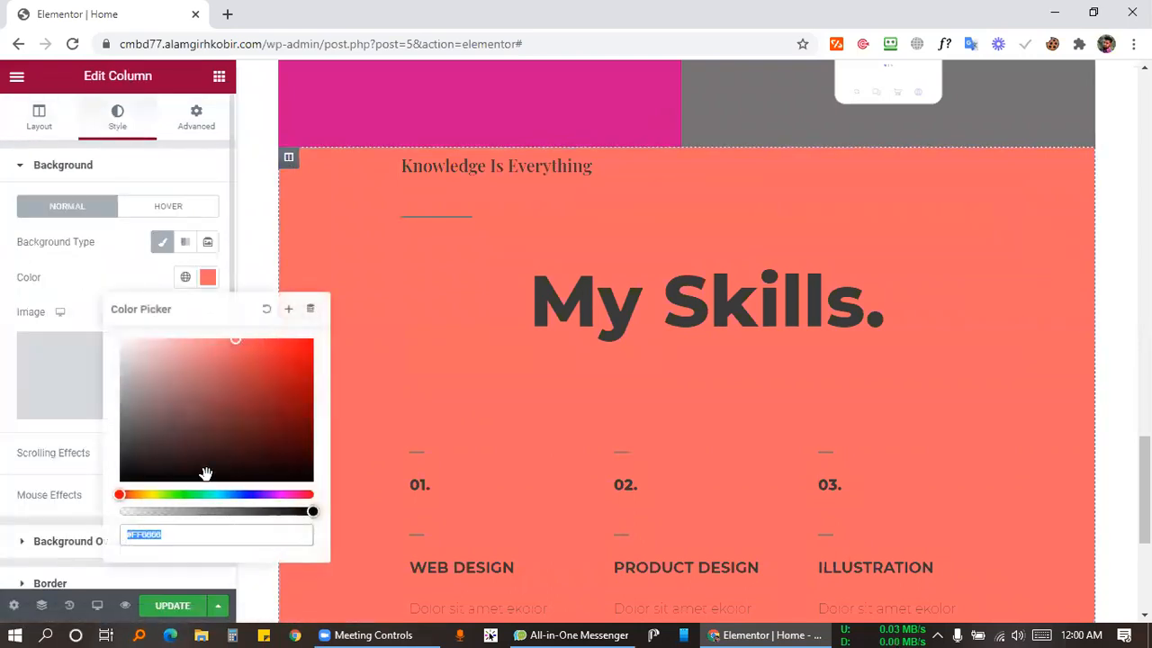
left_click_drag(236, 490, 224, 494)
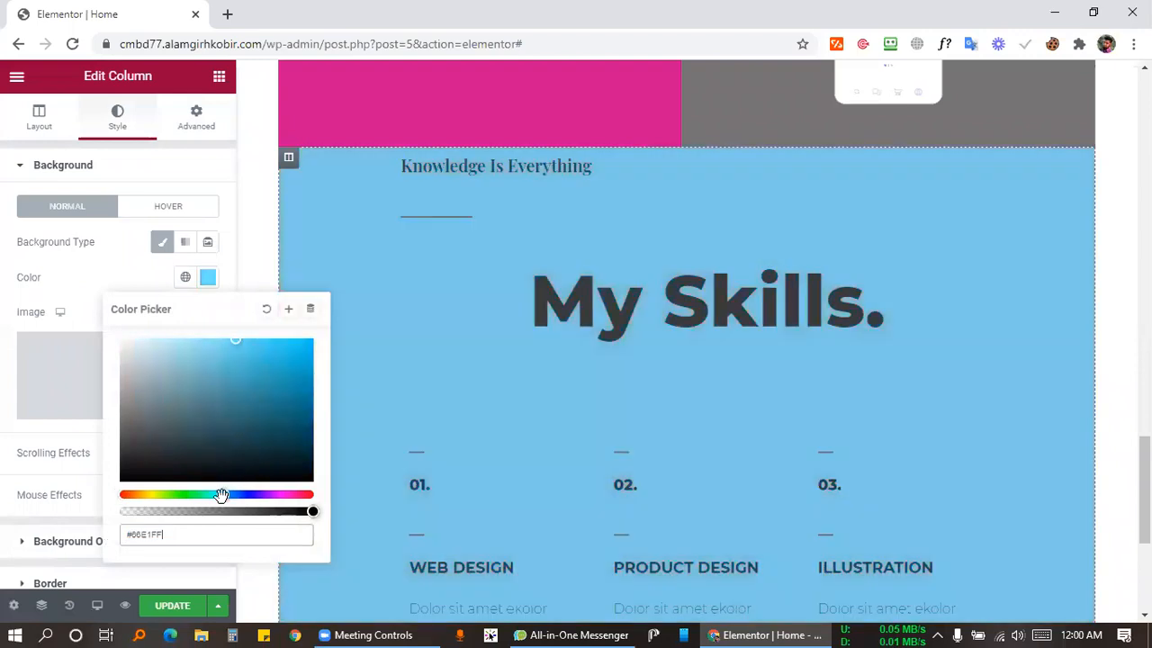
left_click(285, 380)
left_click(287, 405)
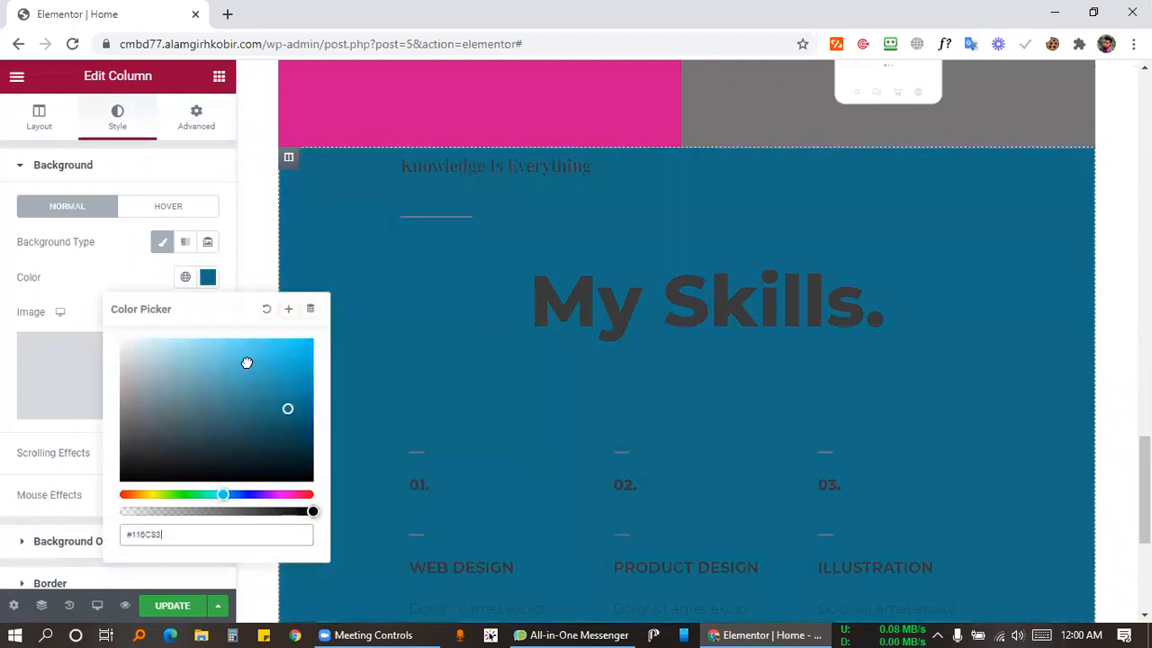
left_click(247, 362)
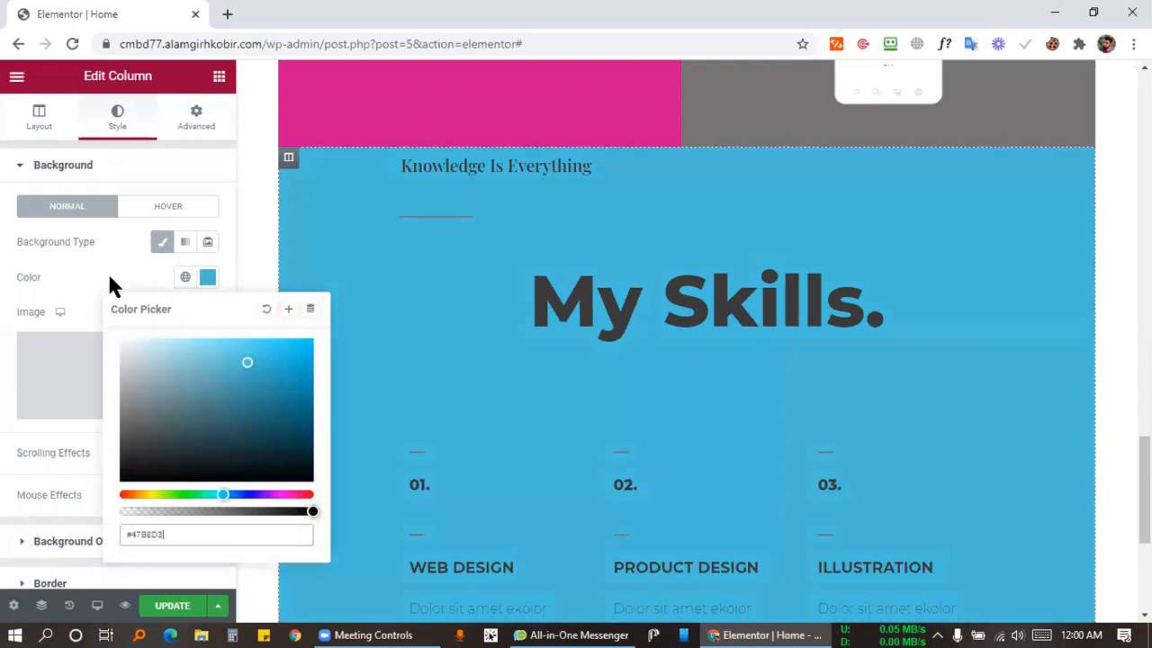
left_click(496, 365)
scroll(677, 322, "down", 2)
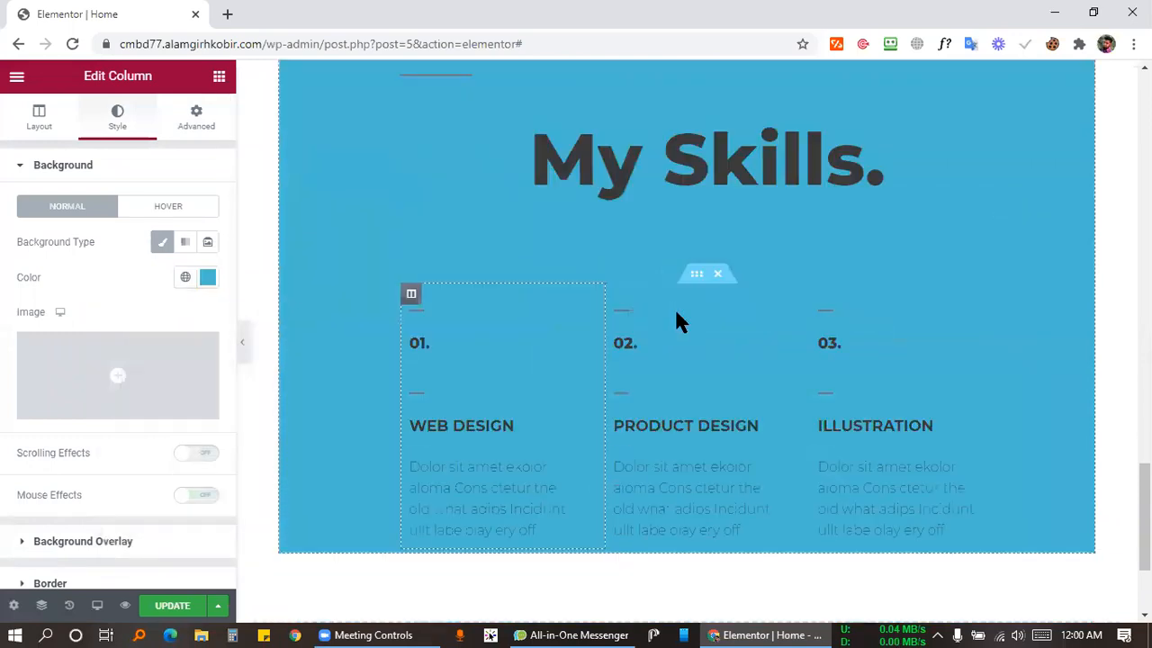
scroll(828, 300, "down", 1)
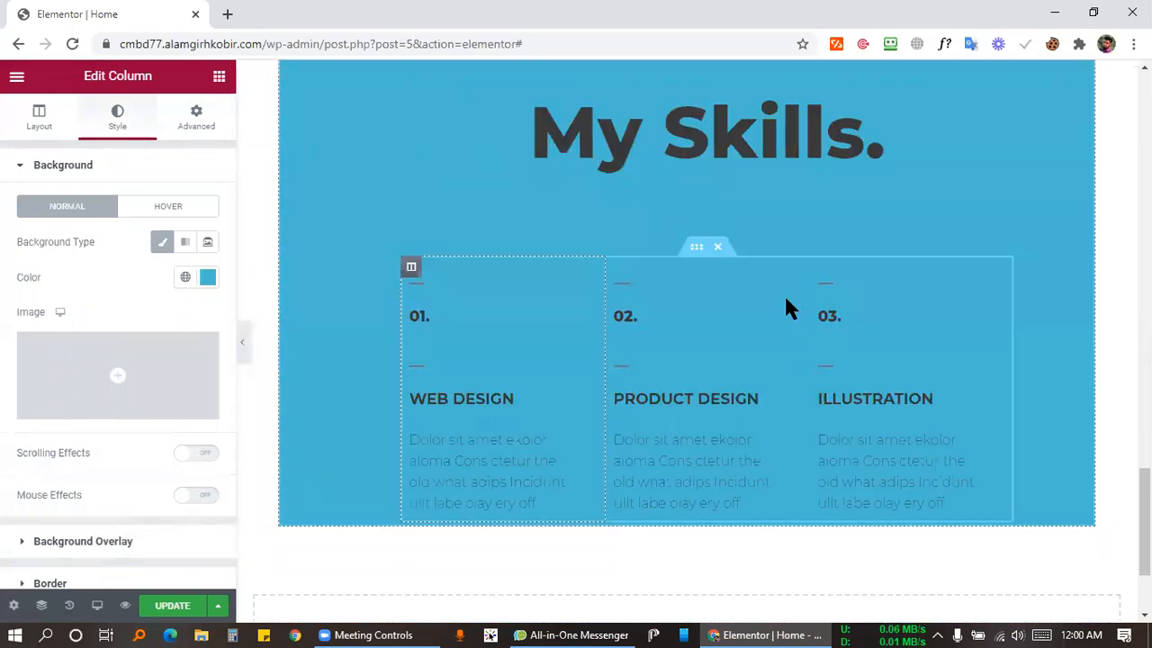
scroll(663, 301, "up", 3)
scroll(657, 303, "down", 2)
Place a Progress Bar under My Skills and duplicate it into four bars.
scroll(661, 306, "up", 2)
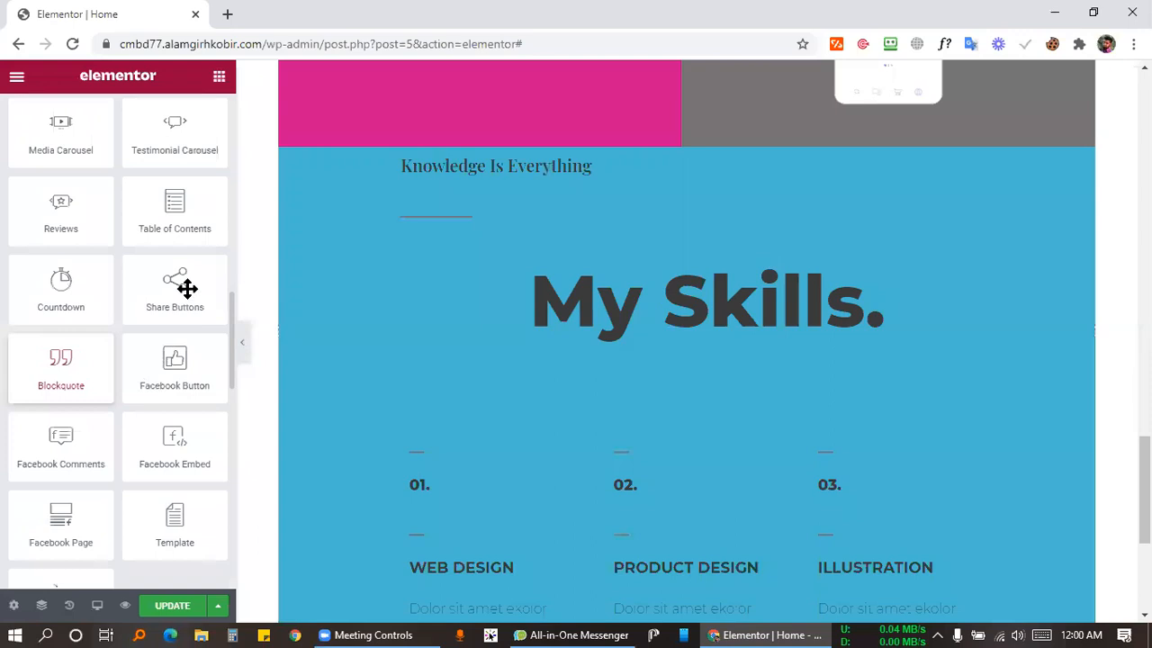
scroll(187, 289, "down", 6)
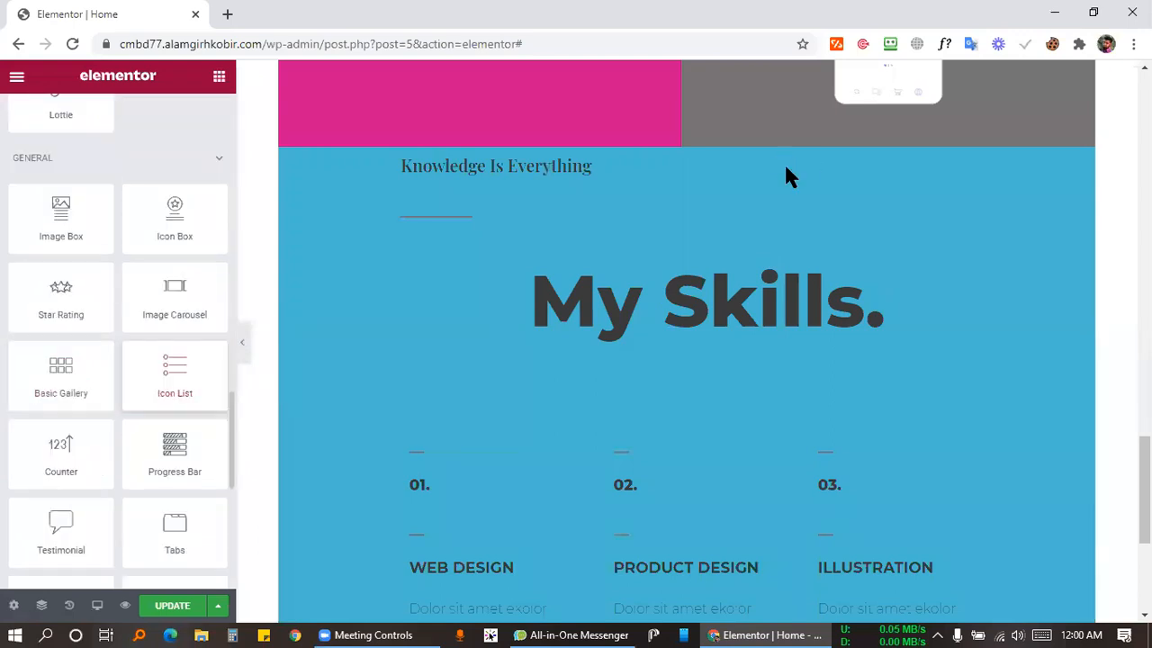
left_click_drag(175, 459, 734, 265)
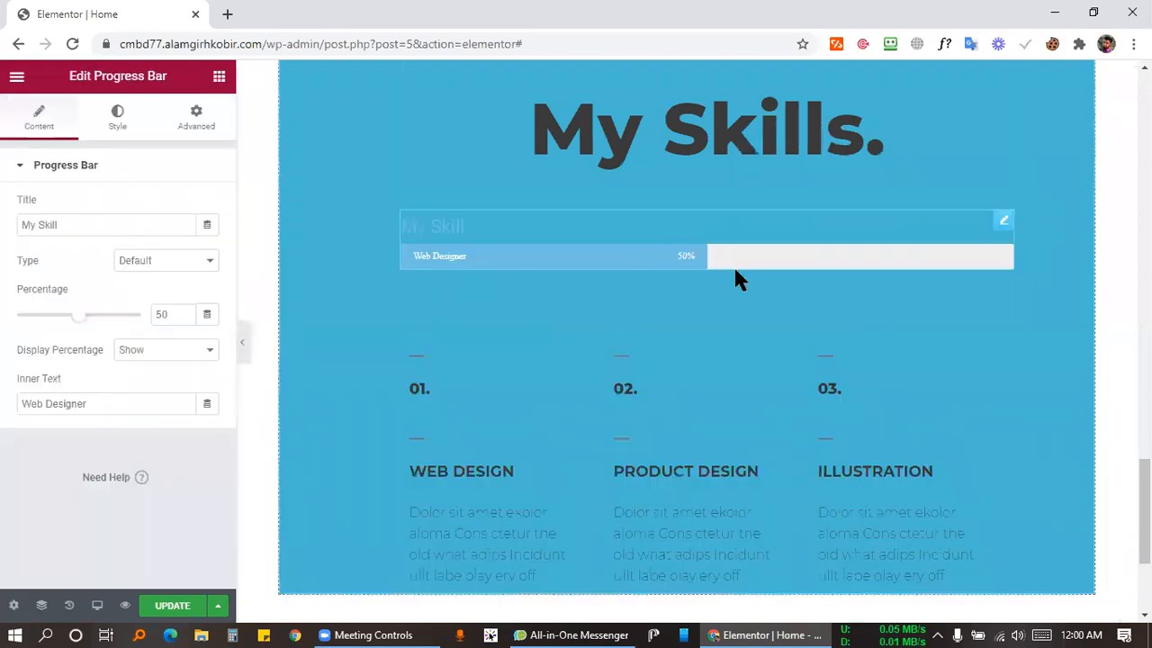
right_click(734, 254)
left_click(760, 304)
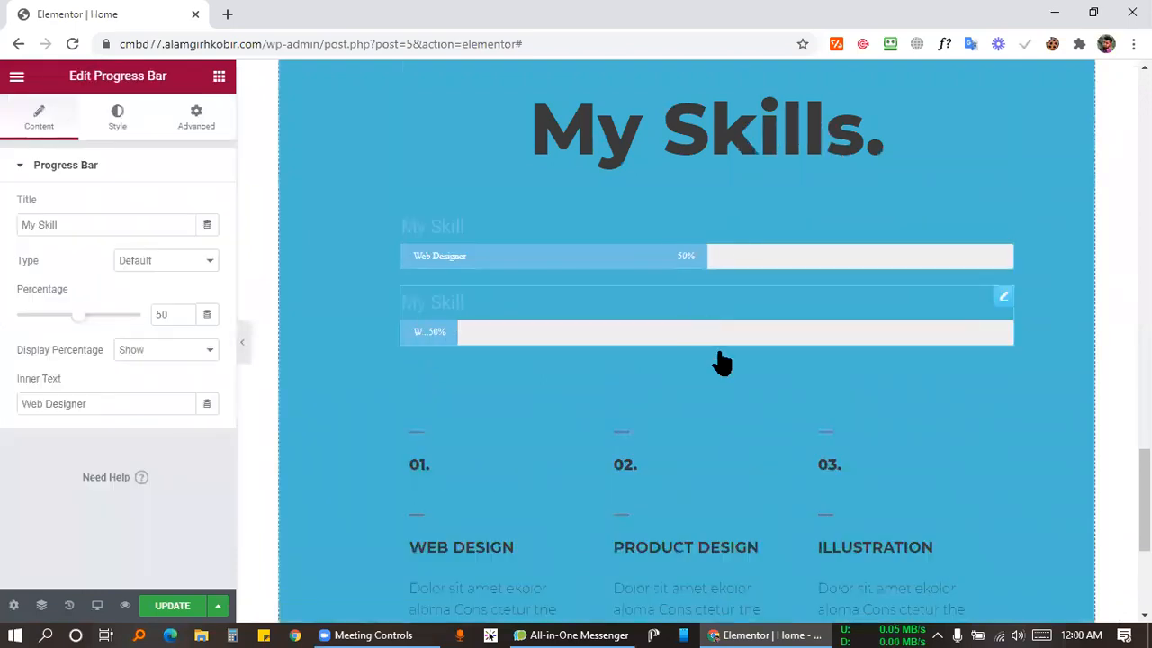
right_click(690, 312)
left_click(726, 348)
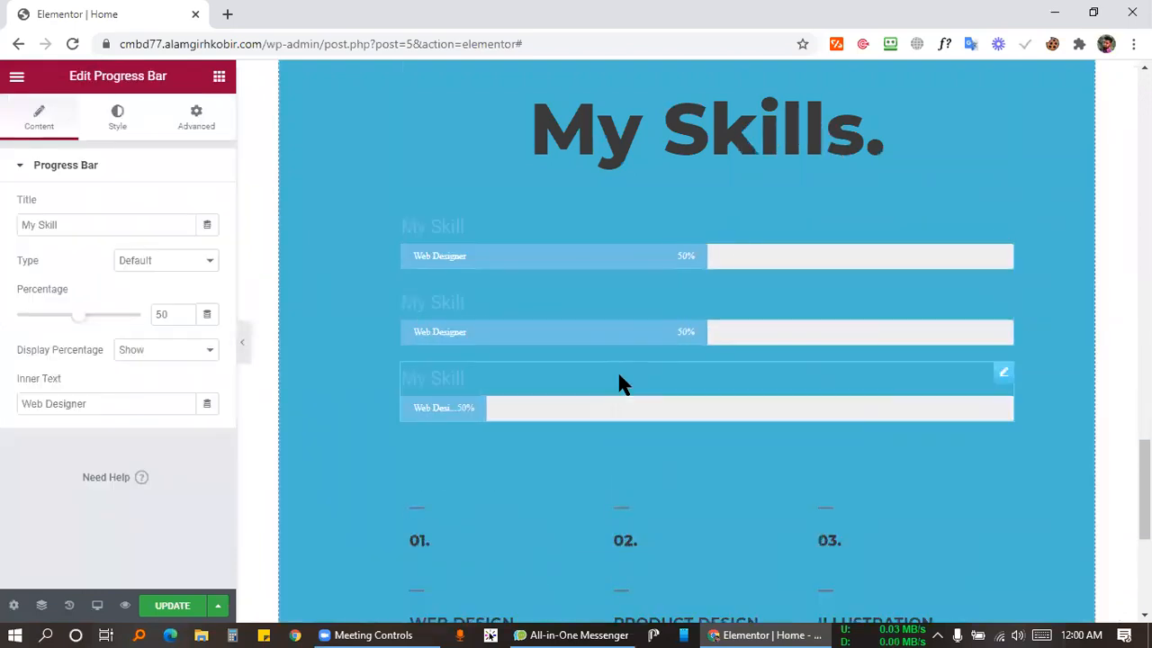
right_click(673, 423)
left_click(671, 404)
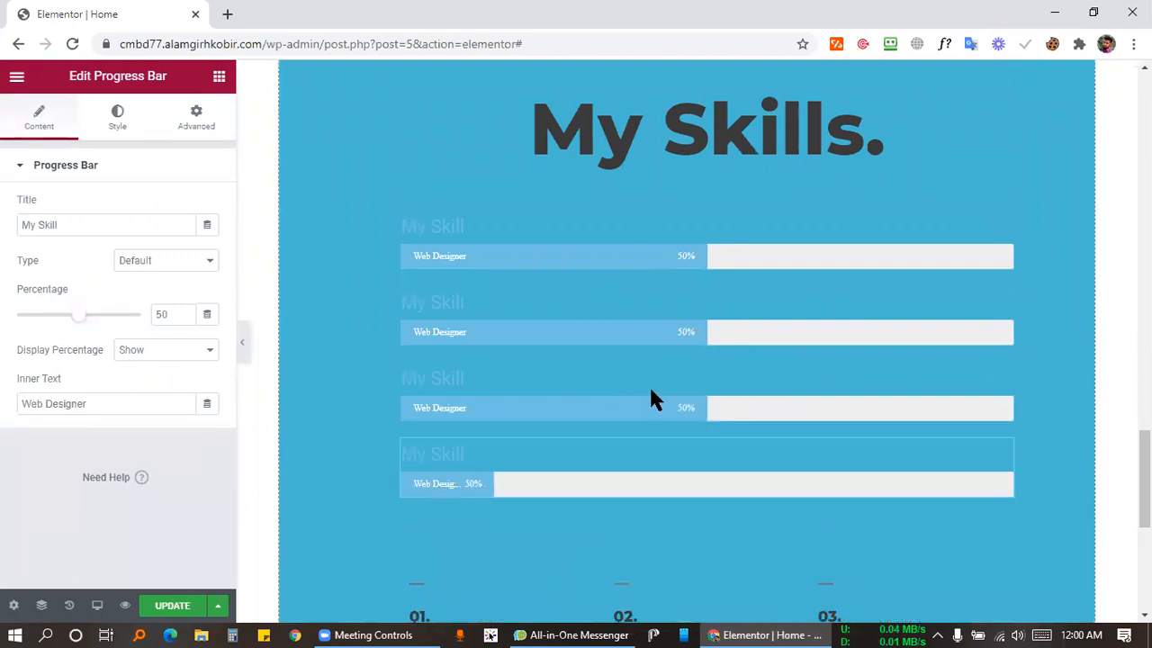
Title the first bar Wordpress and set its percentage to 83.
scroll(731, 347, "down", 2)
scroll(645, 341, "up", 2)
scroll(827, 330, "down", 1)
scroll(826, 330, "down", 1)
scroll(633, 258, "up", 2)
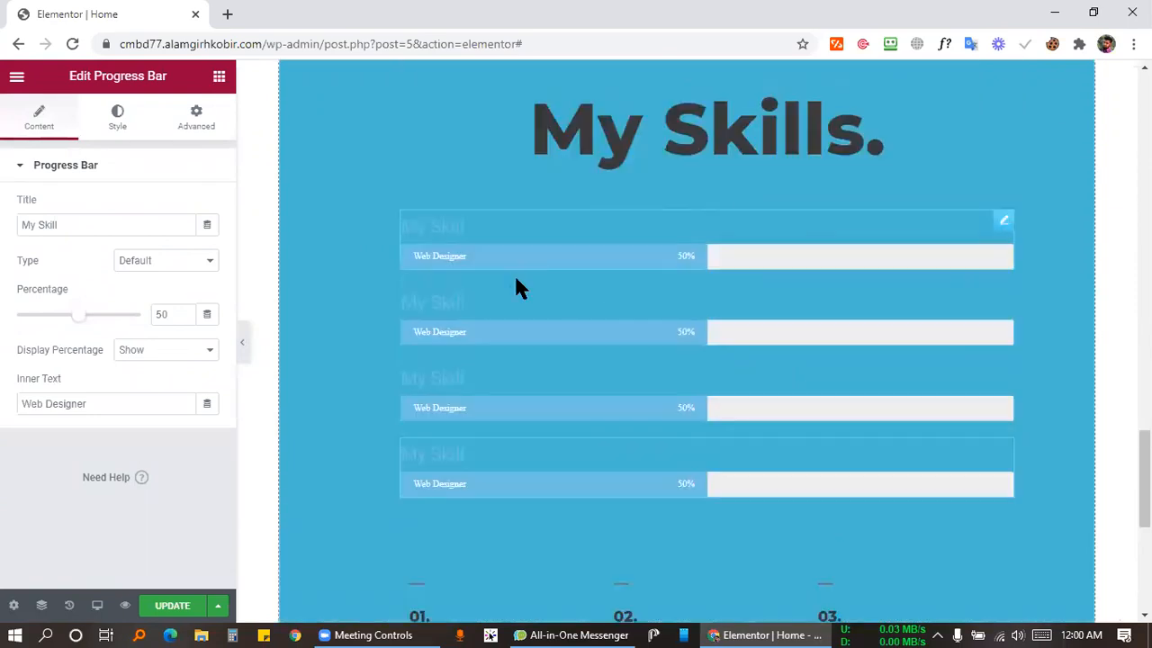
double_click(36, 225)
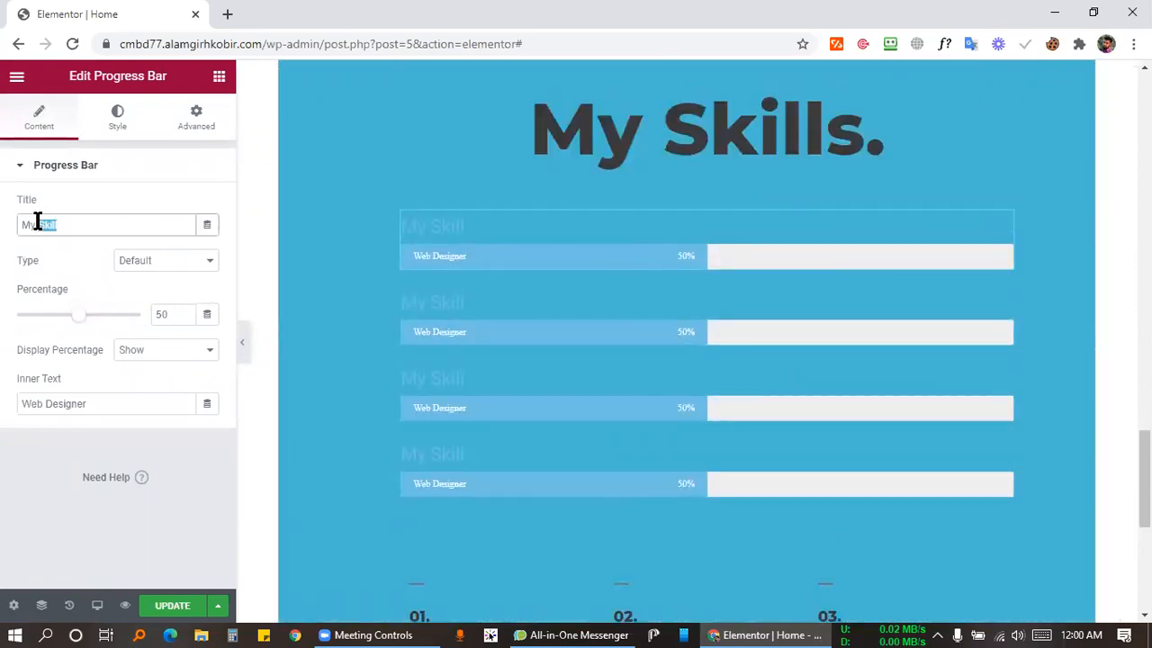
type("Wordpress")
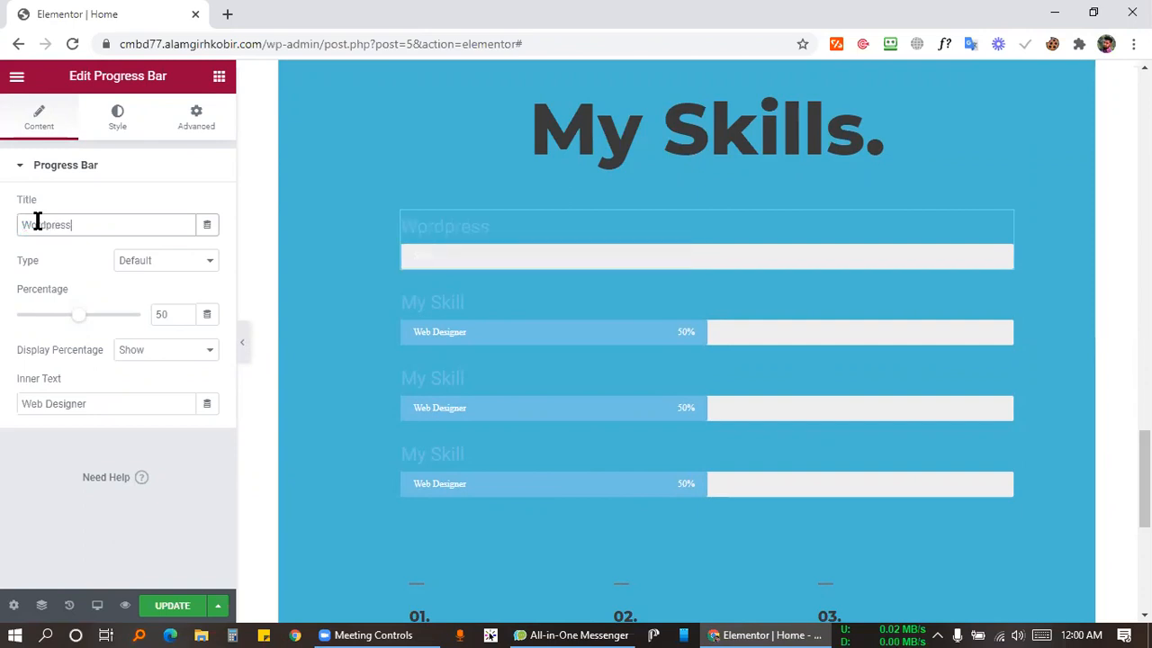
left_click_drag(79, 327, 118, 329)
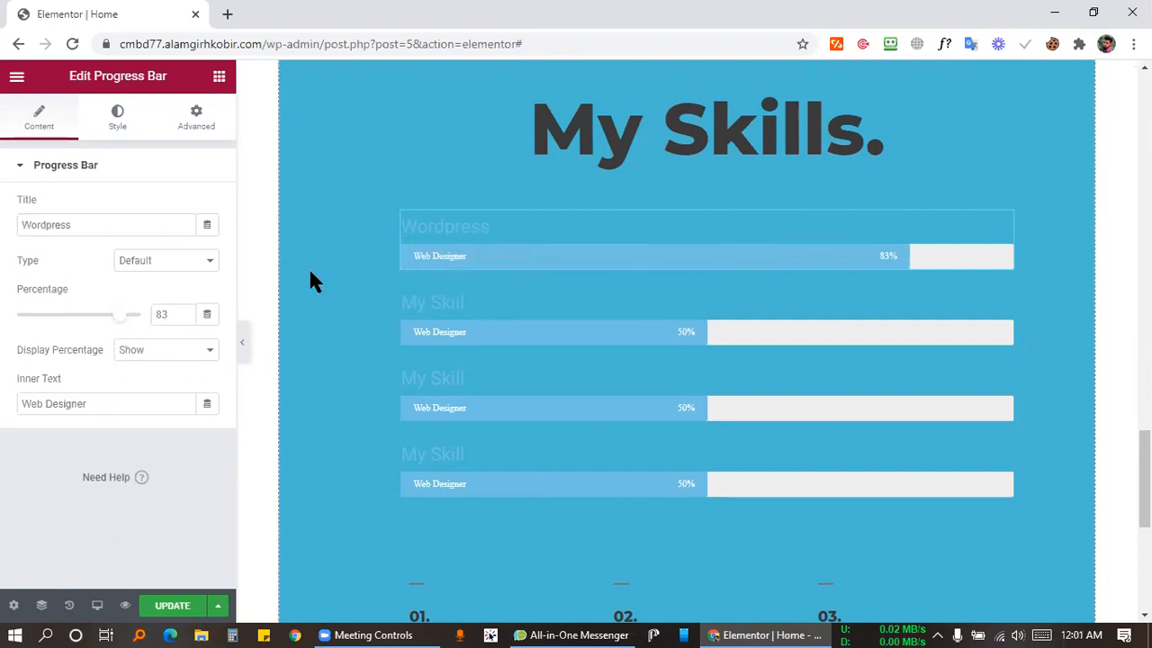
Give the Wordpress progress bar a bright red #D71818 fill.
left_click(115, 118)
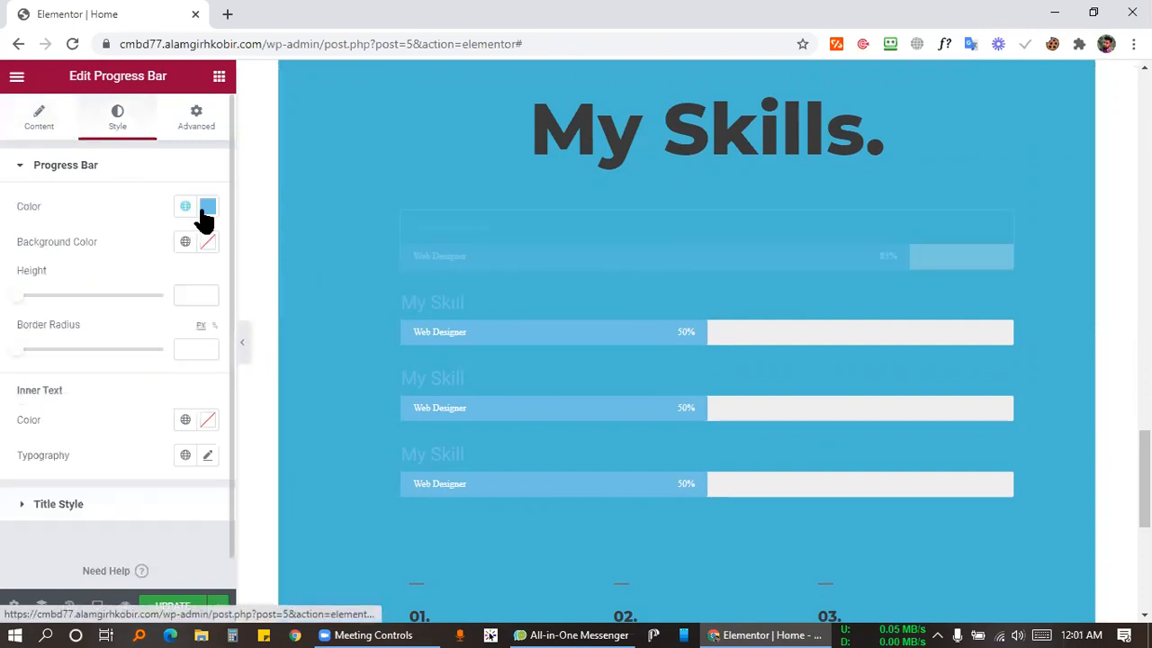
left_click(208, 206)
left_click_drag(150, 422, 119, 424)
left_click_drag(224, 311, 257, 340)
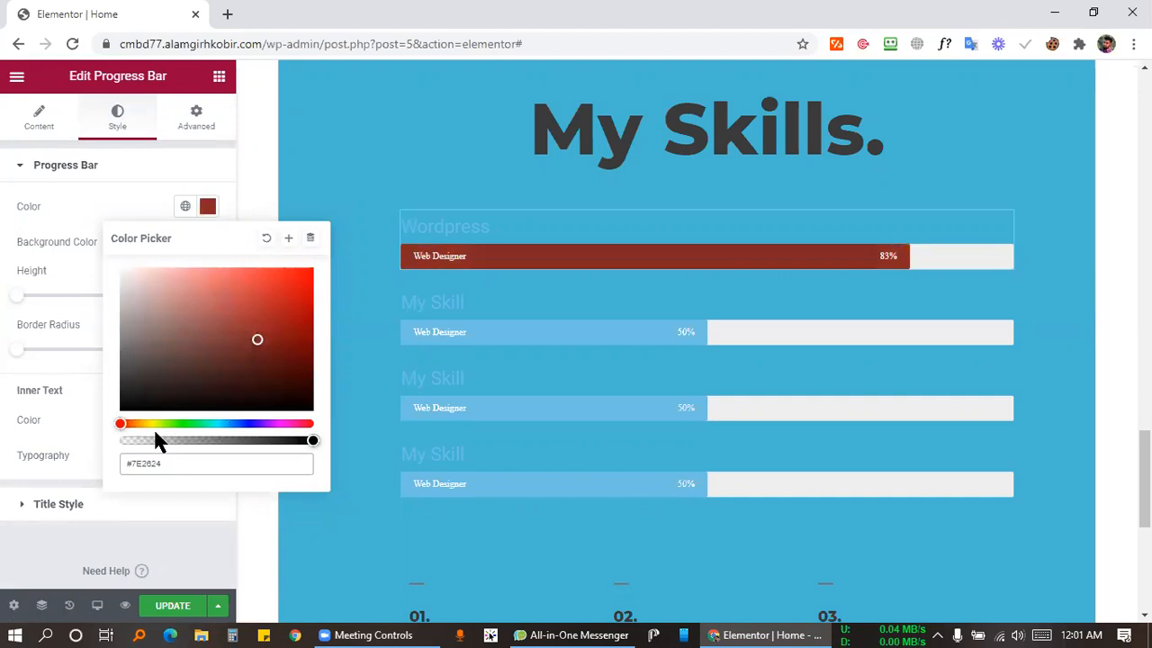
left_click_drag(127, 425, 303, 424)
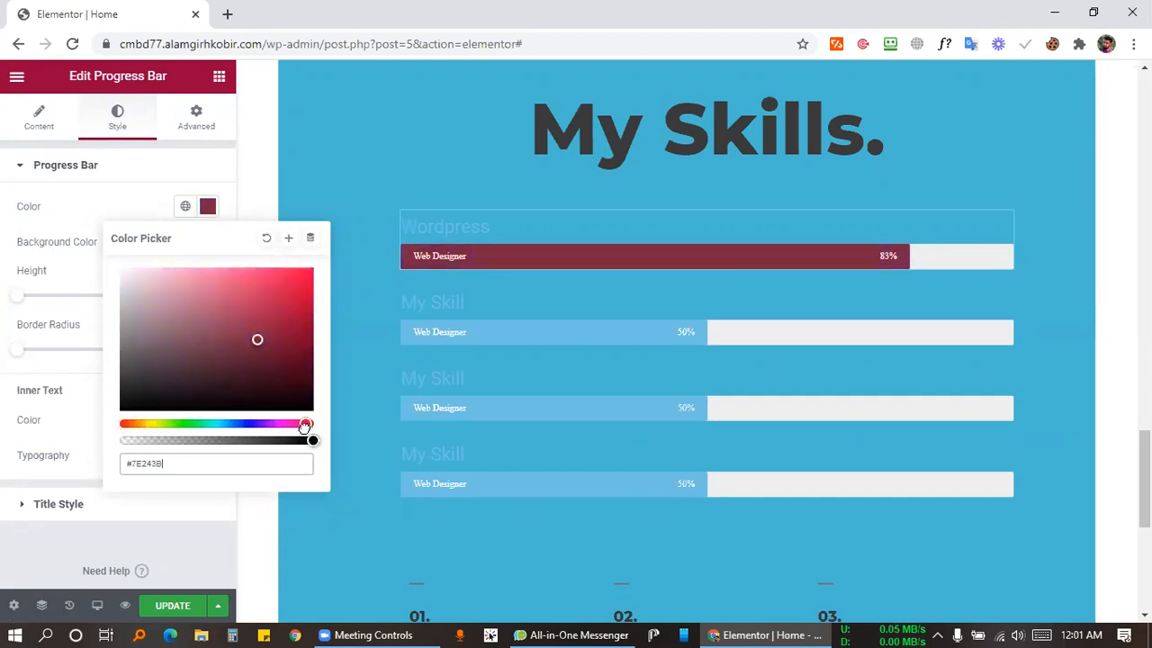
mouse_move(142, 428)
left_mouse_down()
mouse_move(131, 436)
mouse_move(161, 430)
mouse_move(93, 427)
mouse_move(183, 441)
mouse_move(119, 423)
left_mouse_up()
left_click_drag(257, 324, 291, 288)
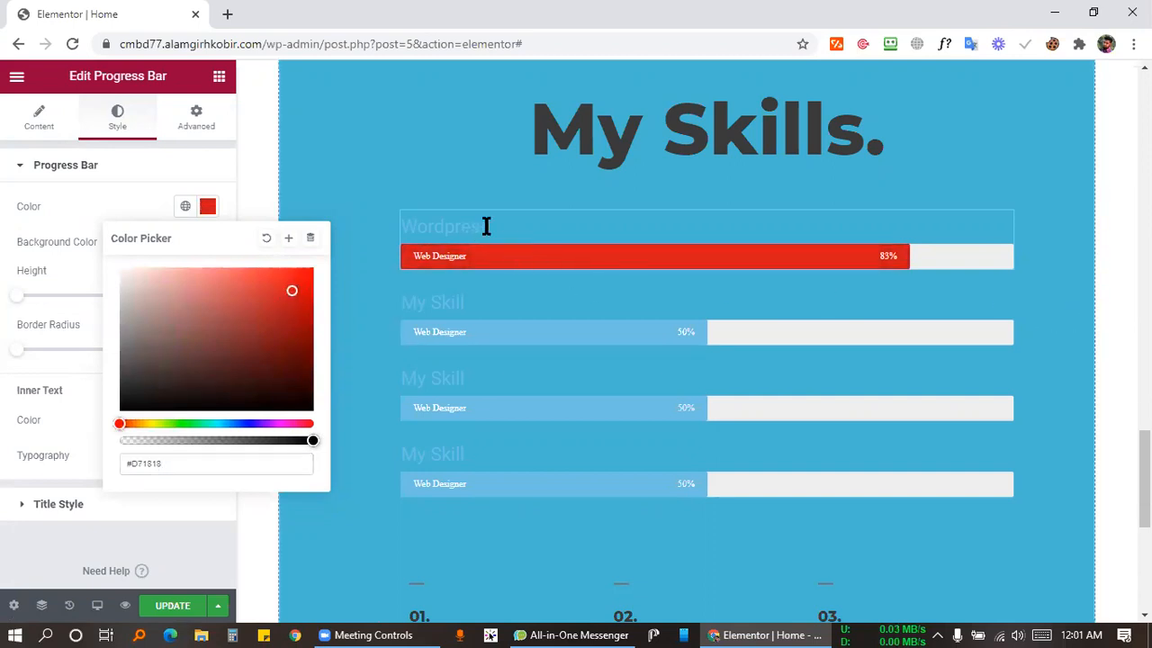
Select the second progress bar and its My Skill title.
right_click(995, 223)
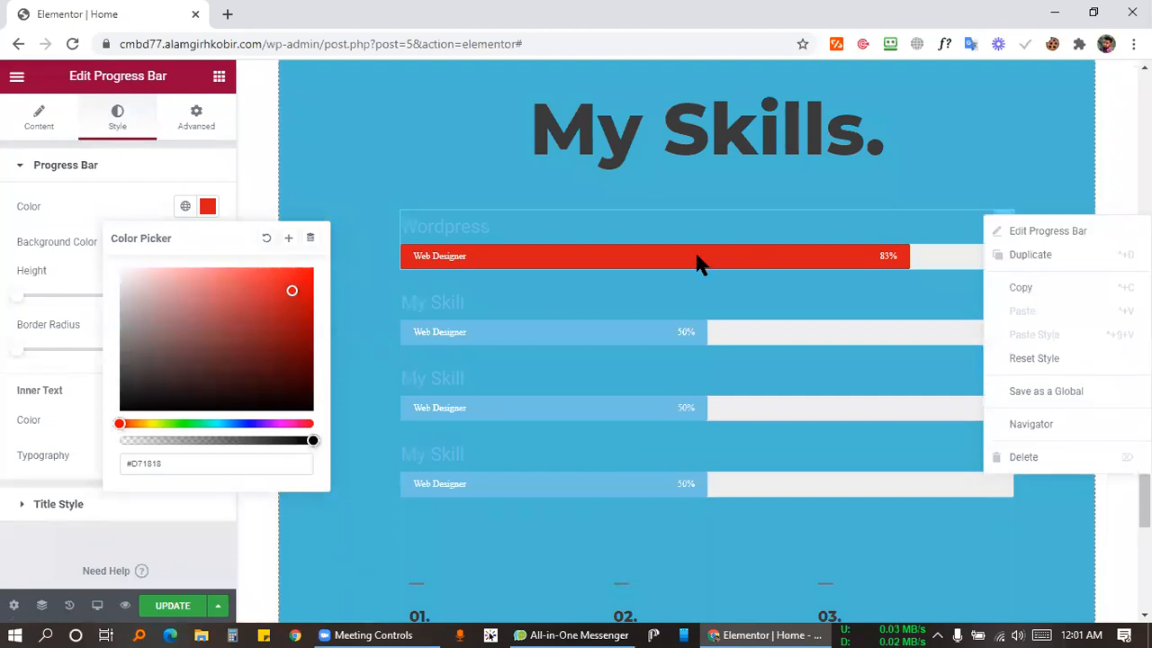
left_click(480, 321)
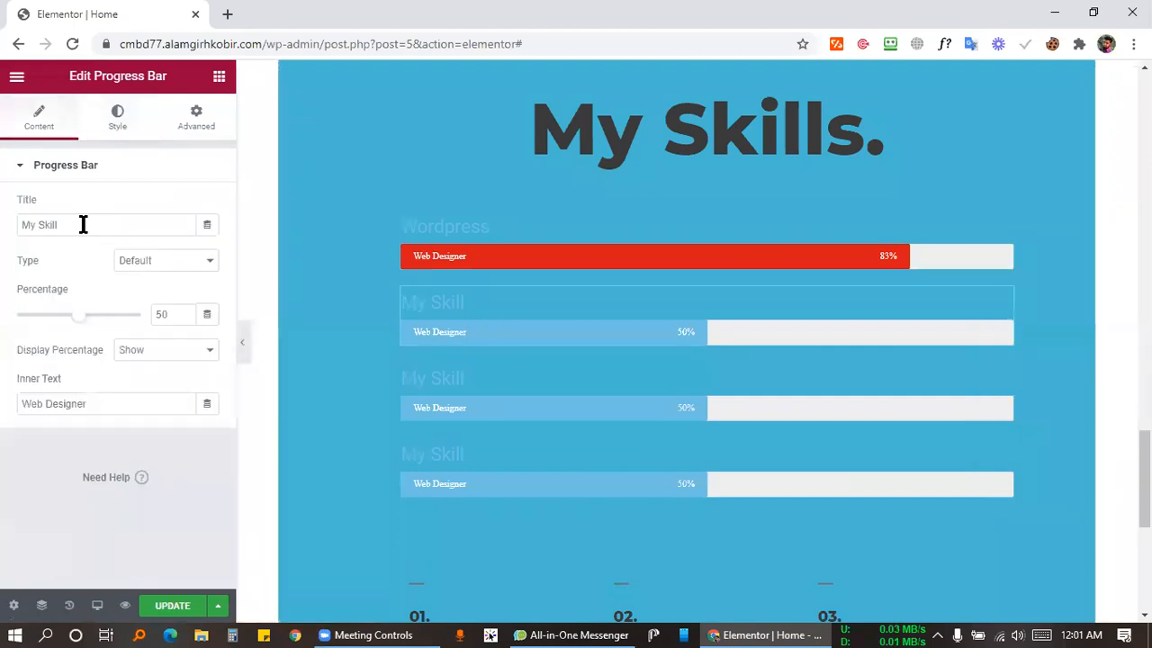
left_click_drag(20, 225, 65, 258)
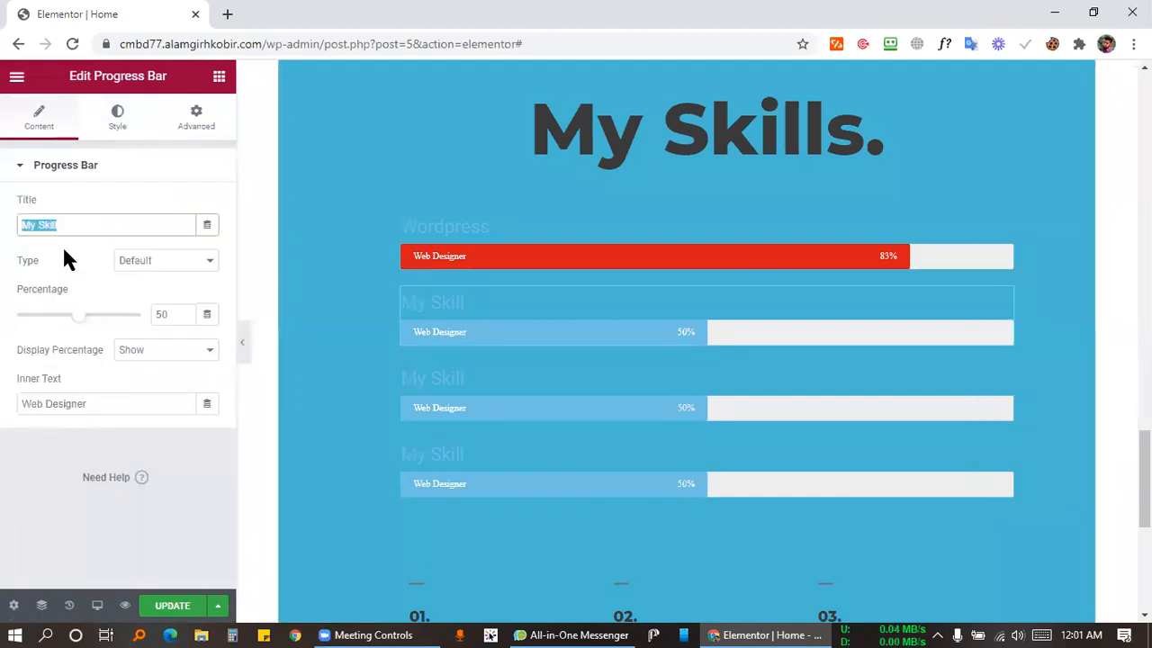
Delete the fourth progress bar, leaving the red Wordpress bar and two 50% bars.
left_click(464, 390)
left_click(492, 459)
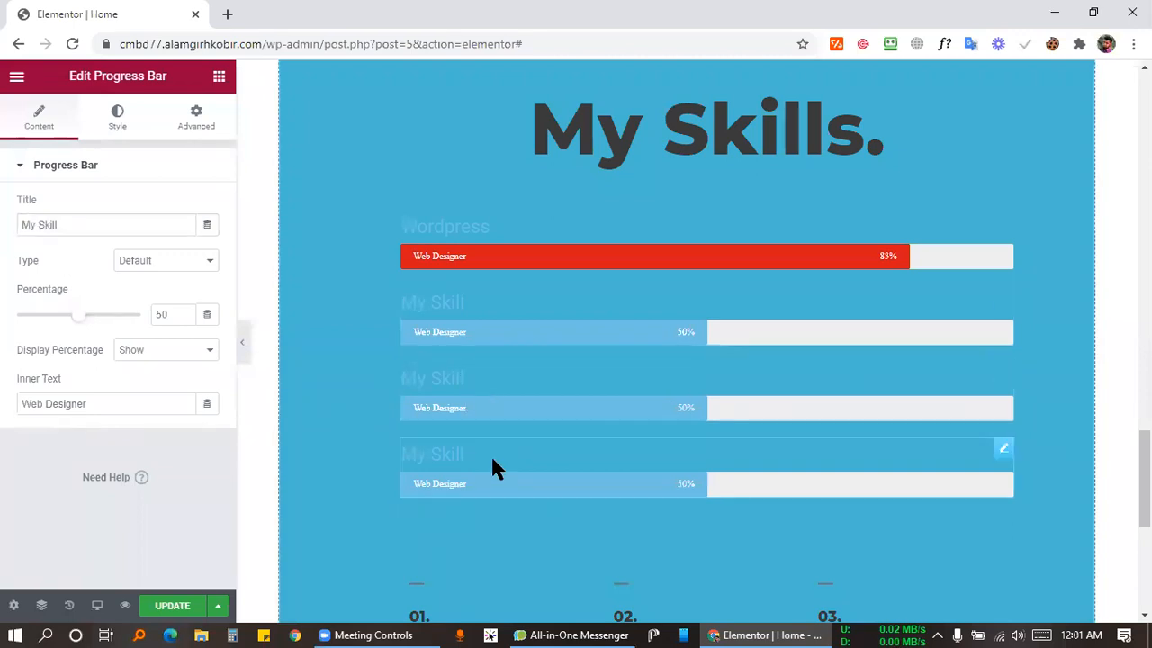
scroll(540, 273, "down", 2)
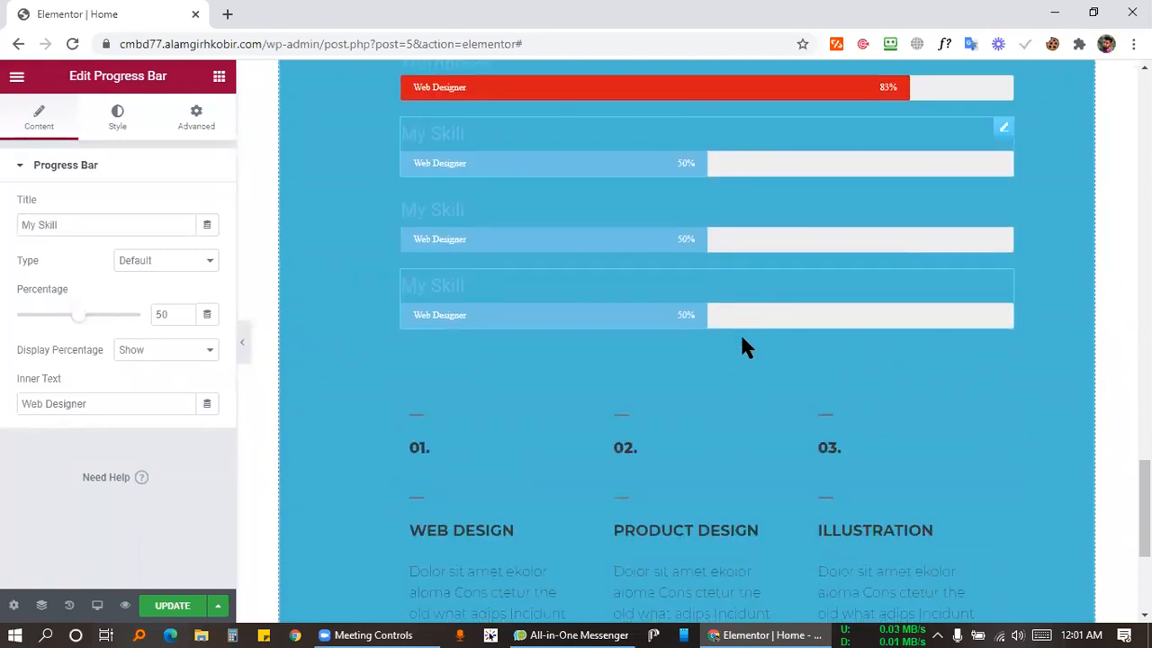
right_click(904, 301)
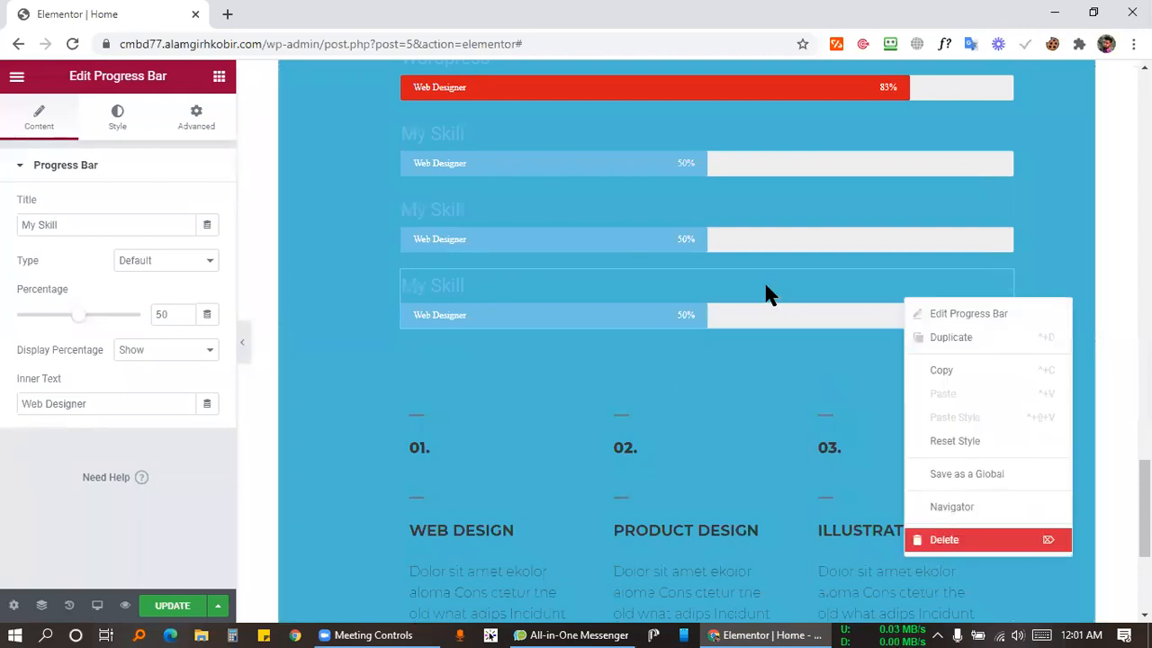
key("Delete")
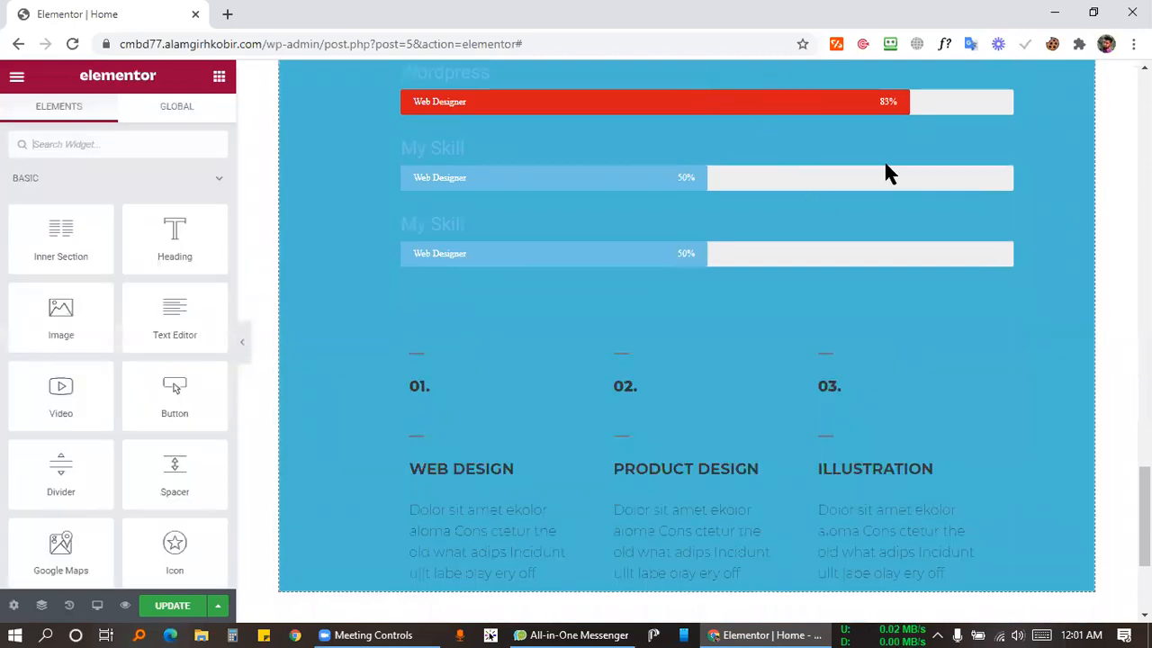
scroll(878, 157, "up", 2)
scroll(711, 255, "down", 2)
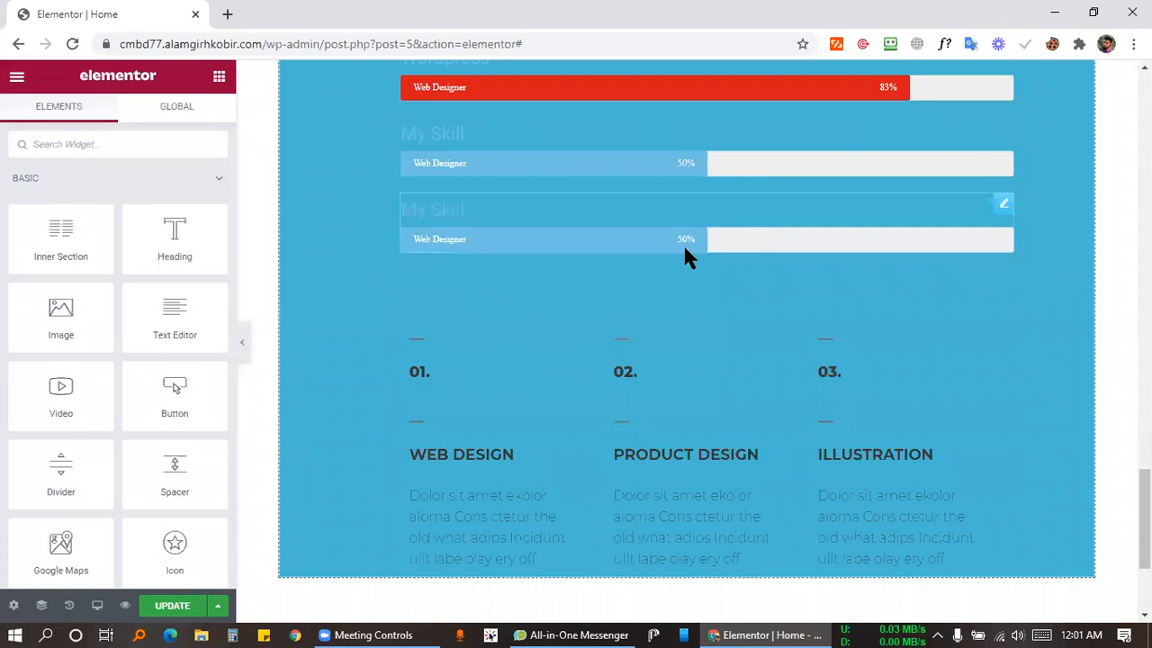
scroll(585, 247, "up", 2)
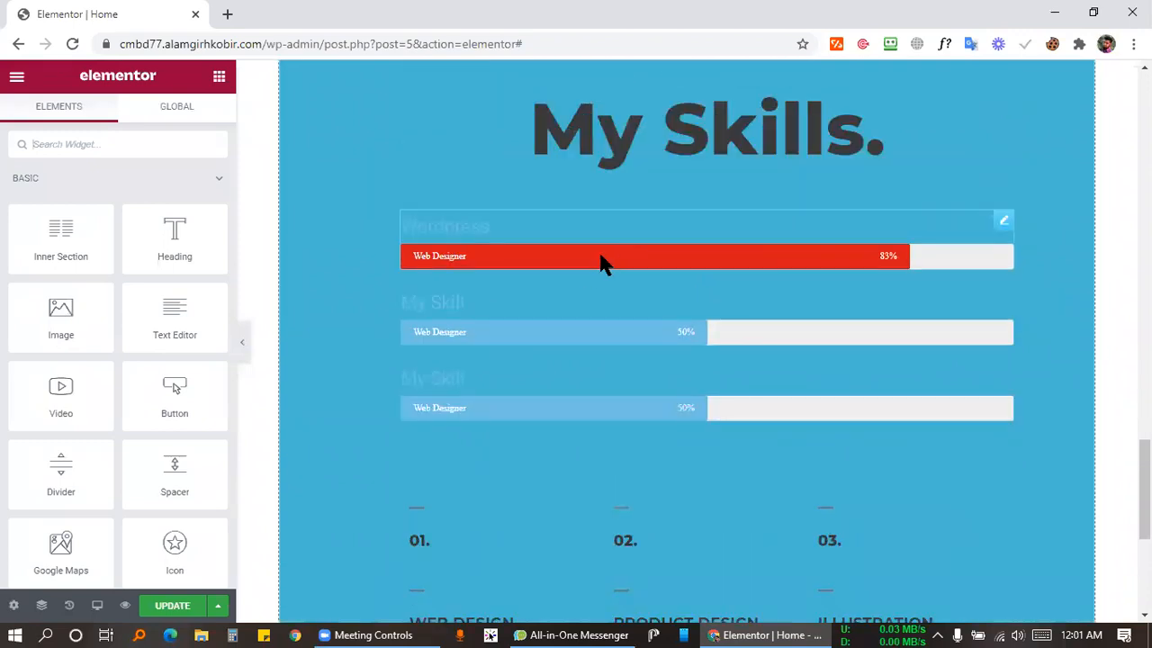
scroll(602, 262, "up", 1)
scroll(666, 369, "up", 5)
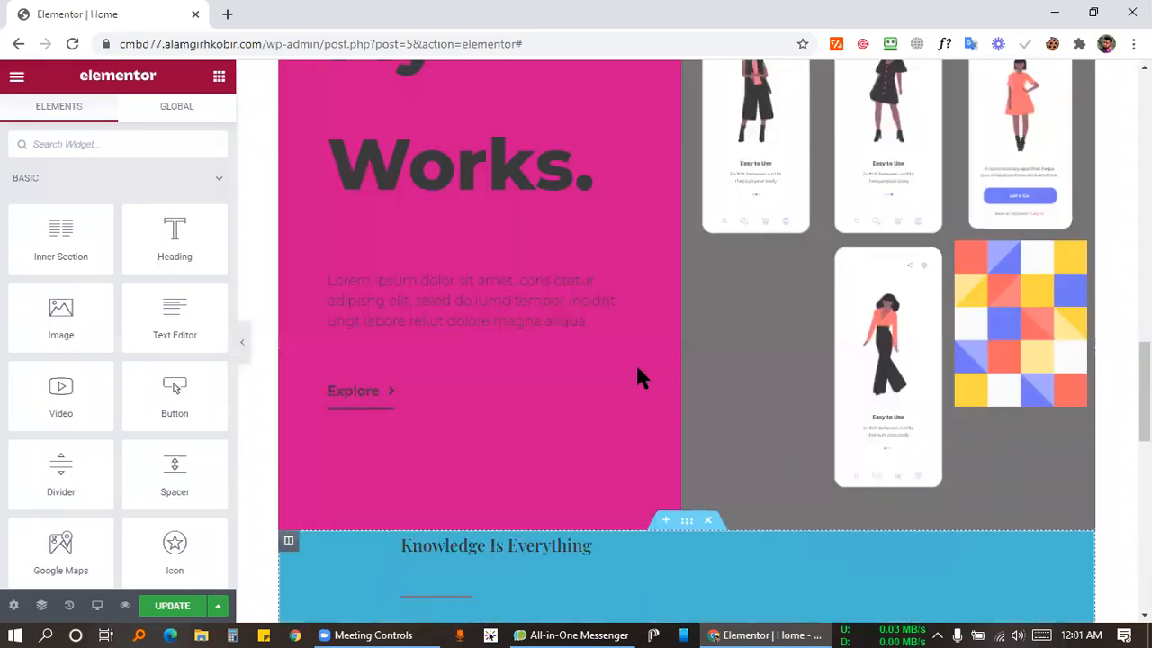
scroll(558, 323, "up", 3)
scroll(564, 330, "down", 10)
scroll(687, 453, "up", 2)
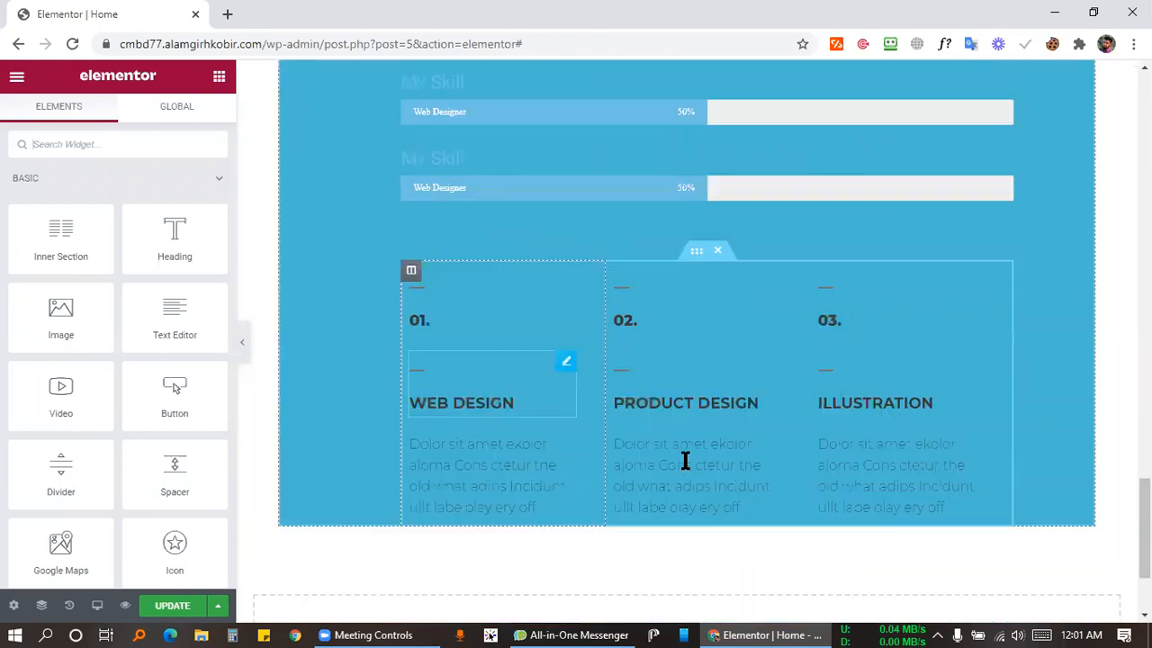
Check the PRODUCT DESIGN, WEB DESIGN and ILLUSTRATION headings, then edit the Web Design description.
left_click(710, 403)
left_click(491, 403)
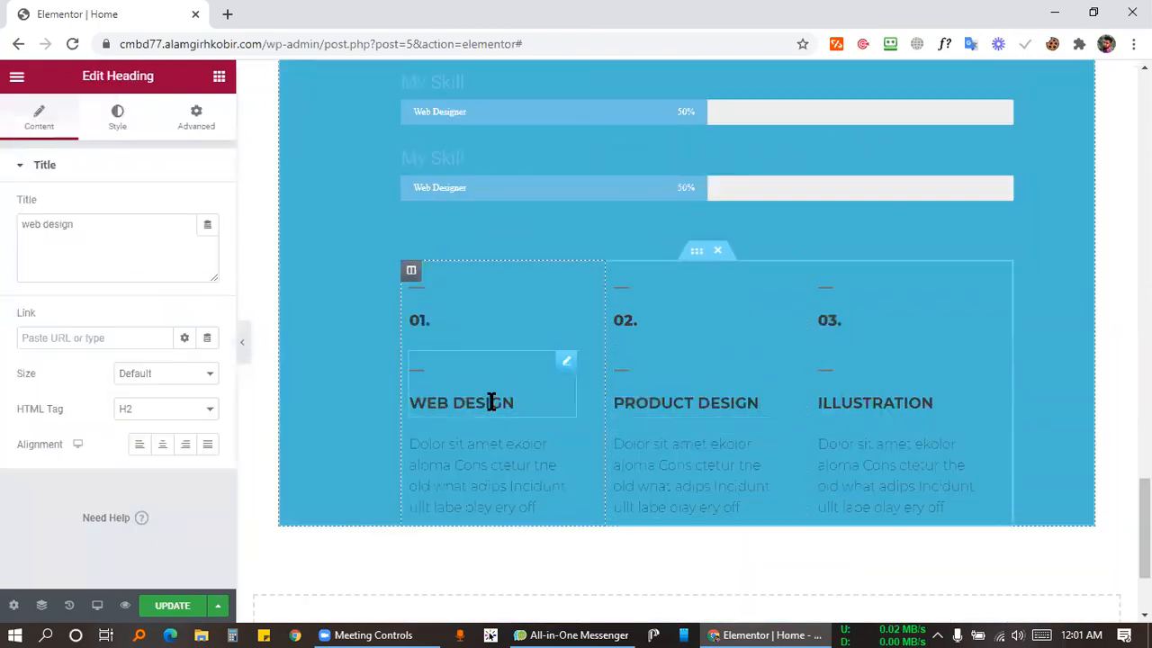
left_click(752, 402)
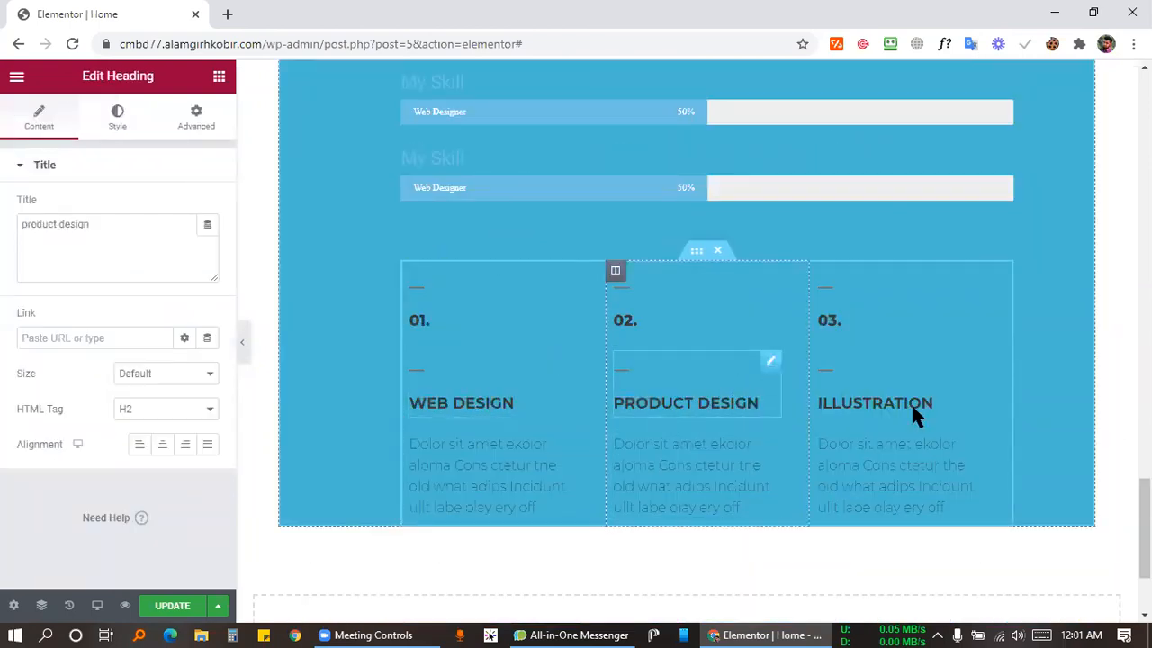
left_click(968, 379)
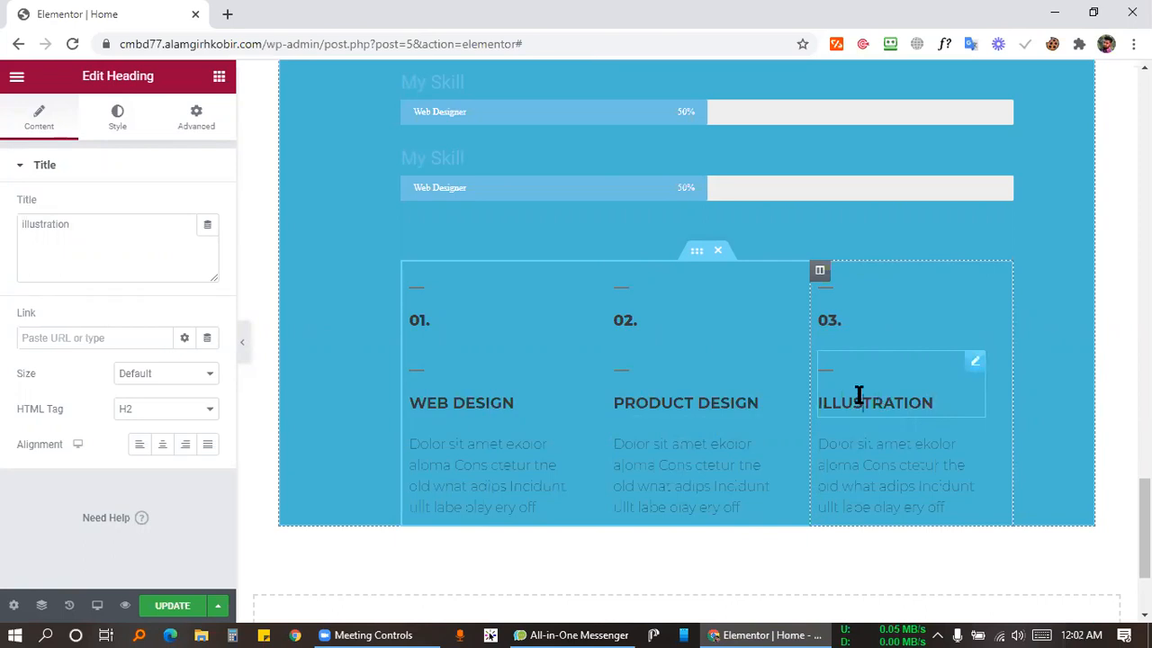
left_click(694, 399)
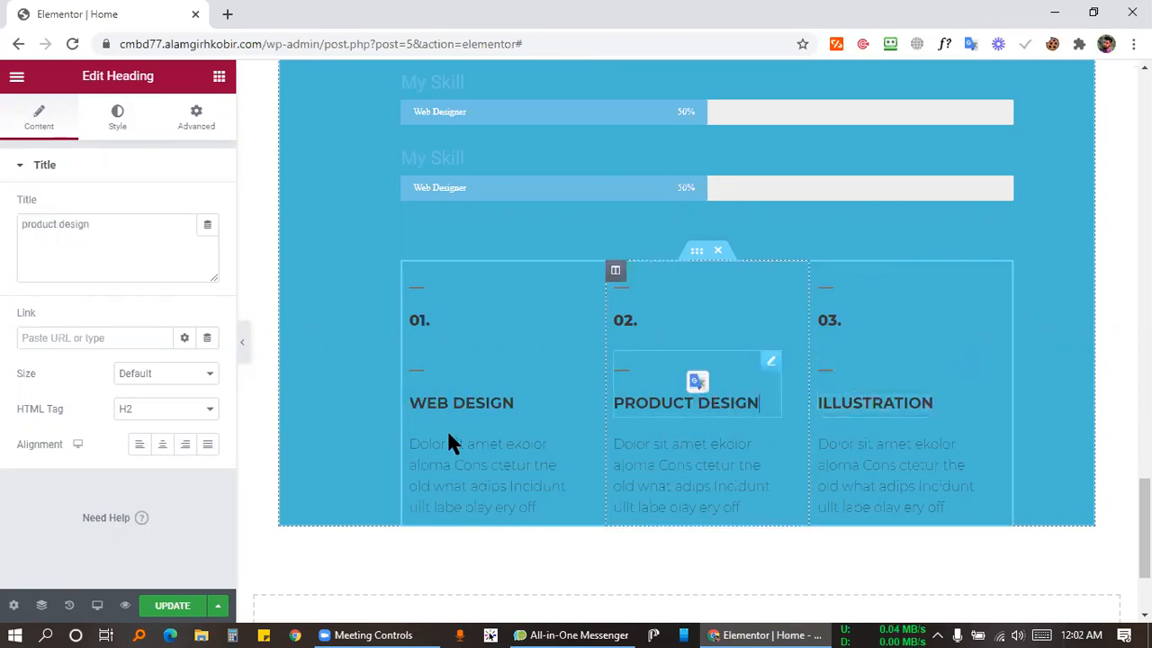
left_click(461, 407)
left_click(673, 401)
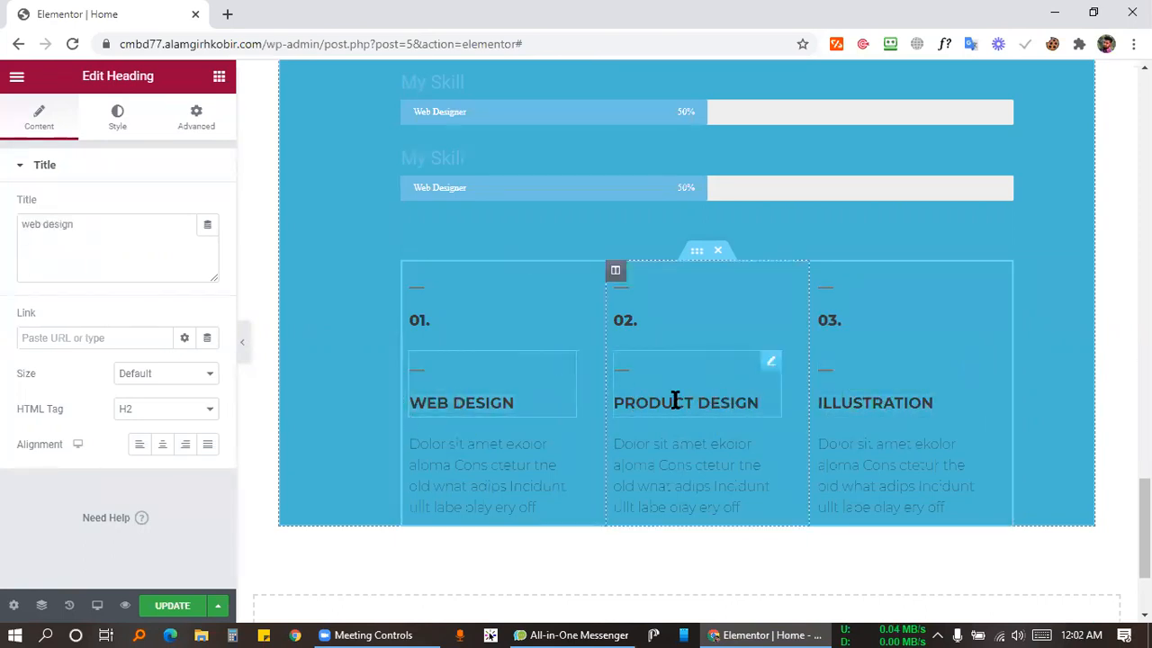
double_click(869, 398)
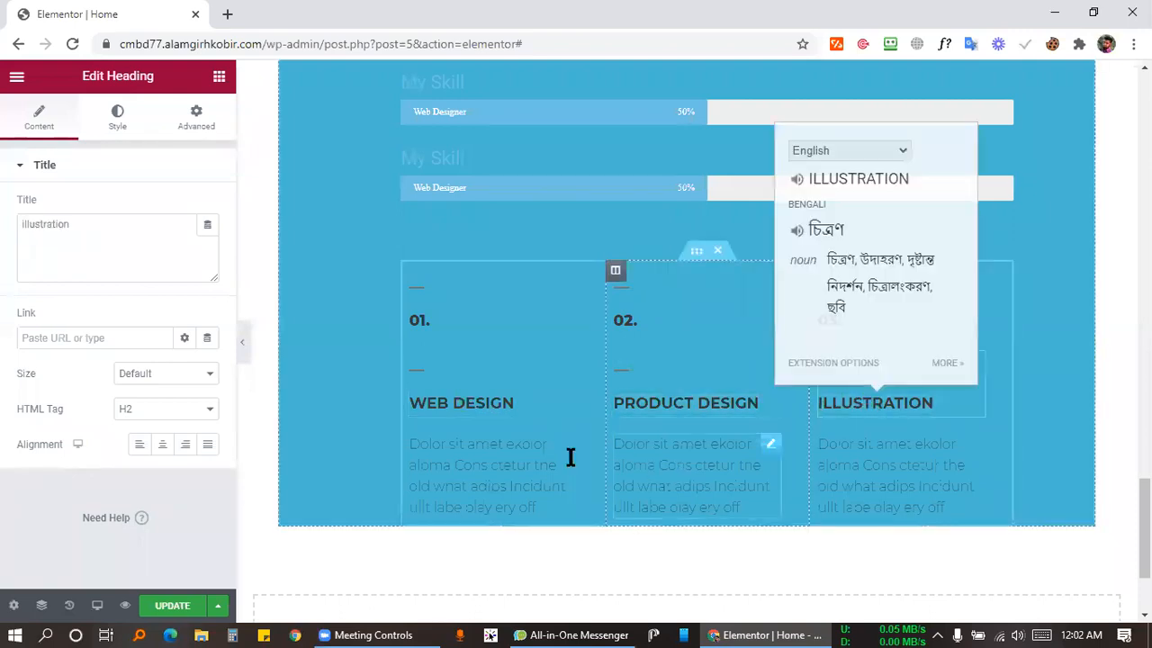
left_click(483, 450)
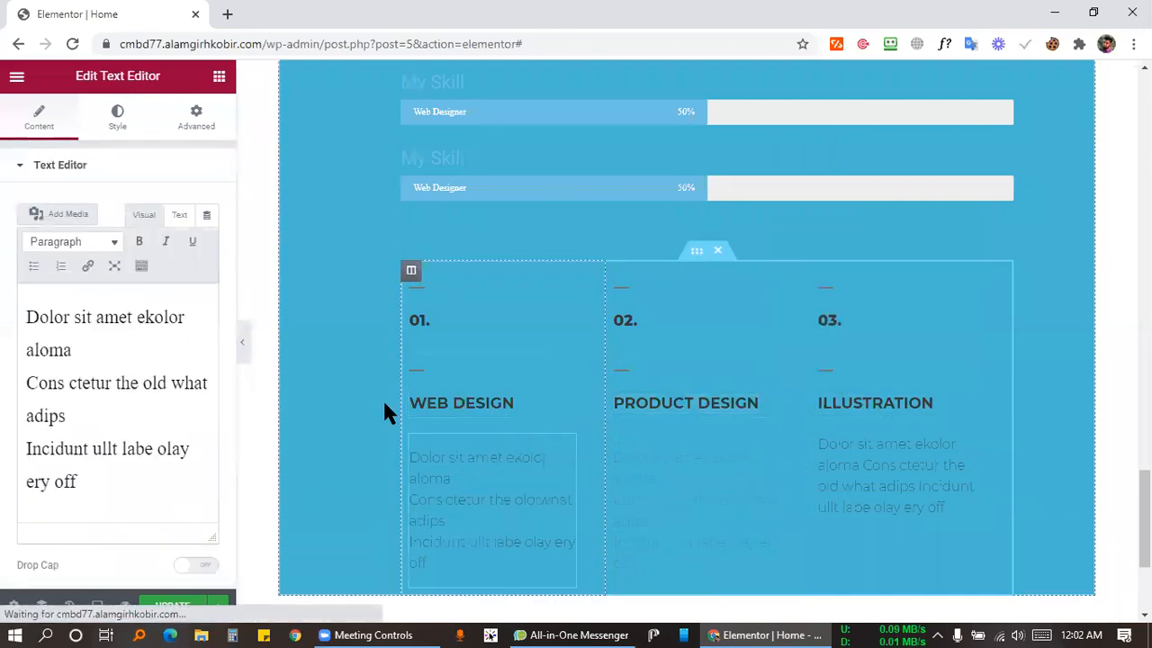
scroll(382, 414, "down", 3)
scroll(599, 298, "up", 7)
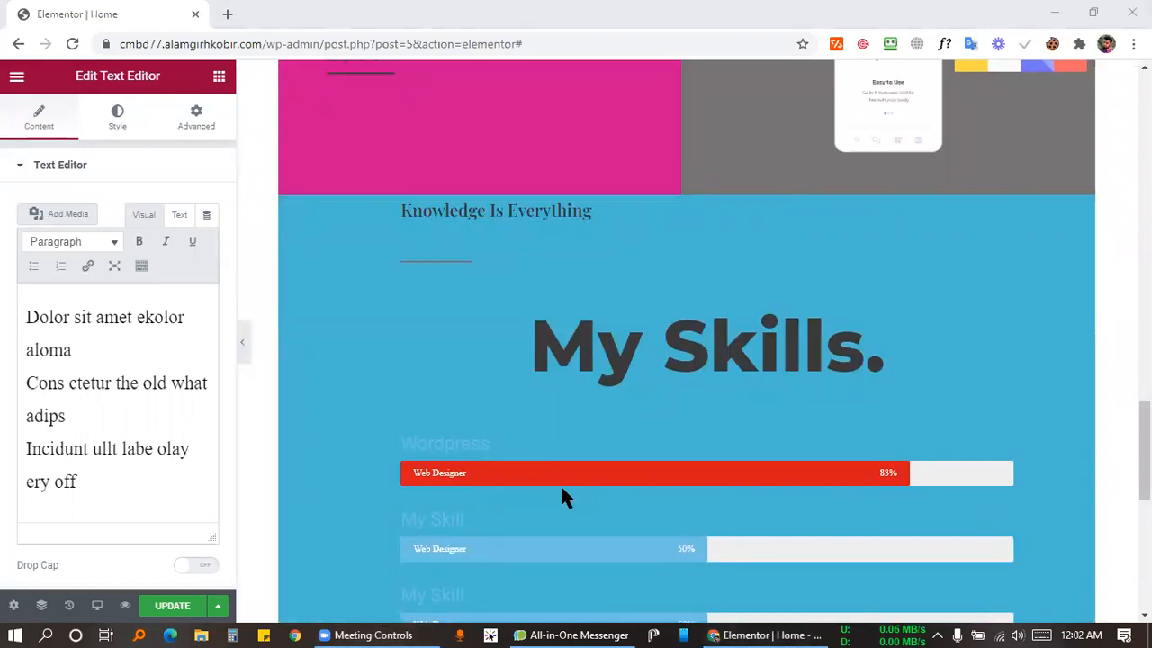
scroll(878, 334, "up", 4)
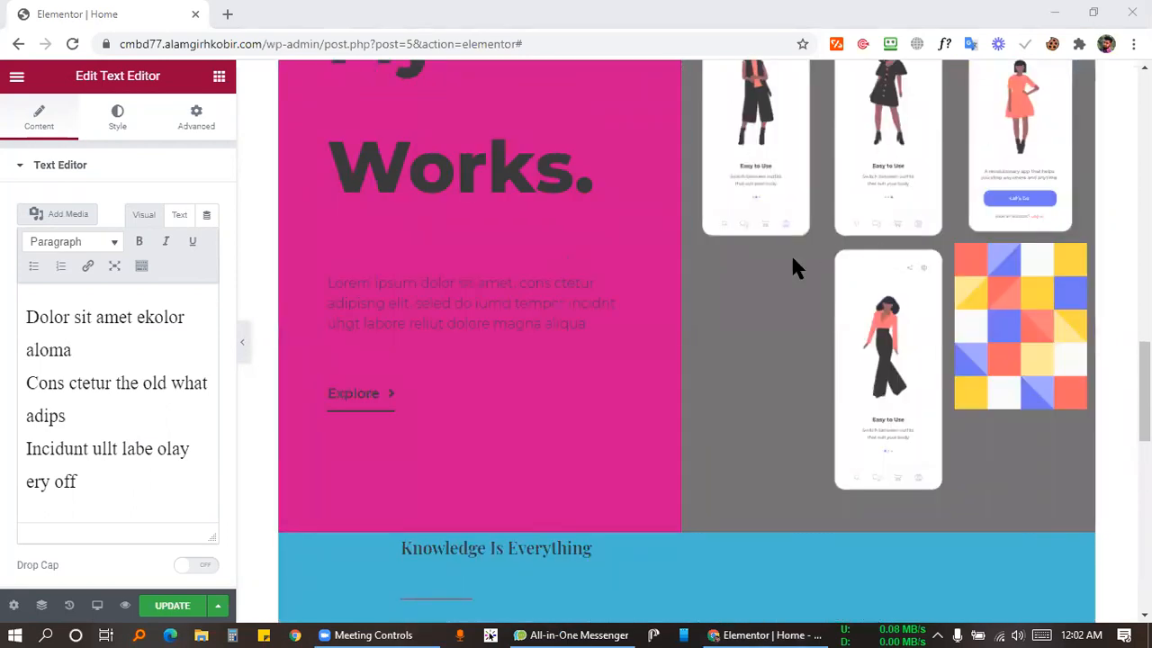
scroll(861, 264, "up", 2)
scroll(862, 264, "up", 15)
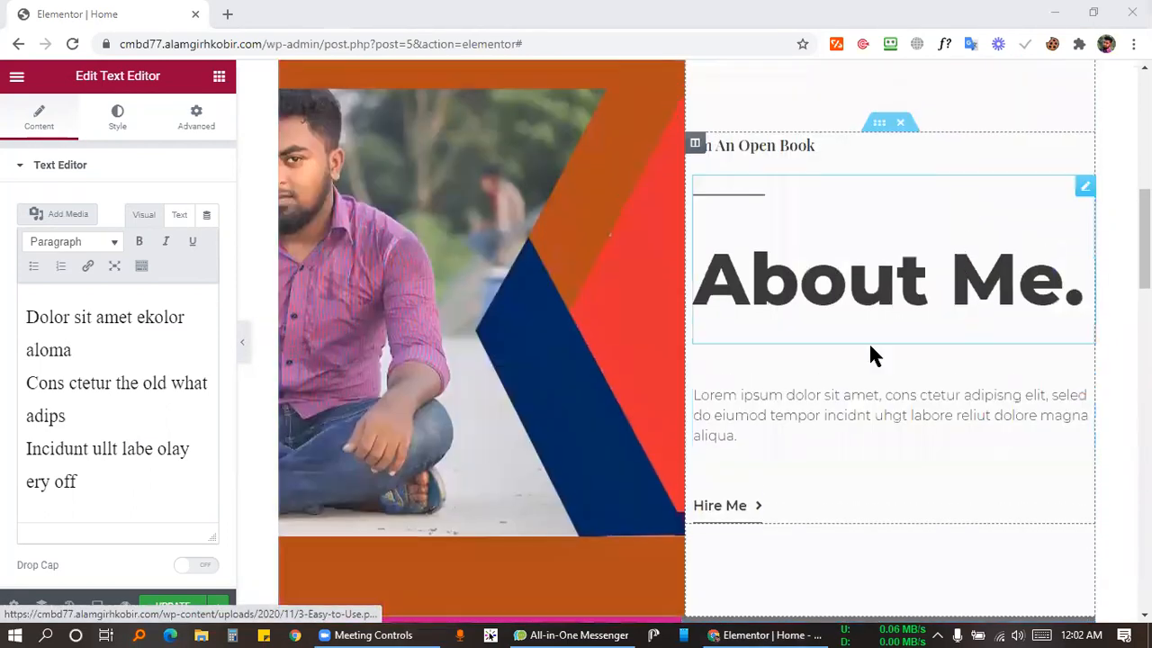
scroll(792, 396, "down", 12)
scroll(790, 387, "down", 10)
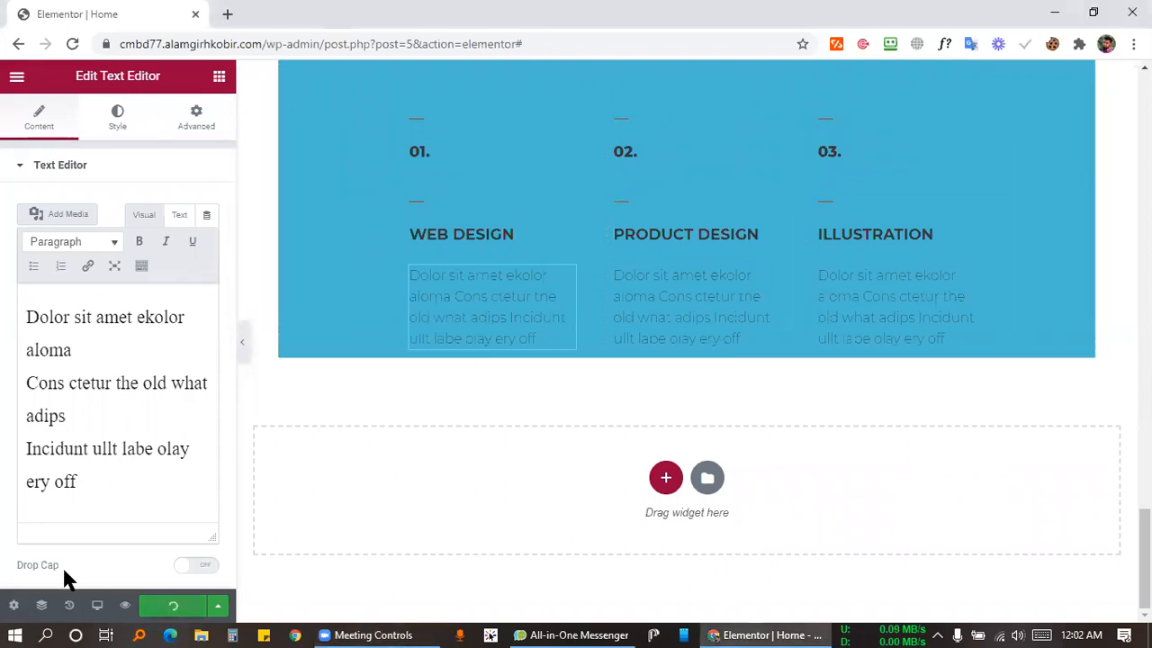
scroll(662, 346, "up", 8)
scroll(662, 356, "up", 10)
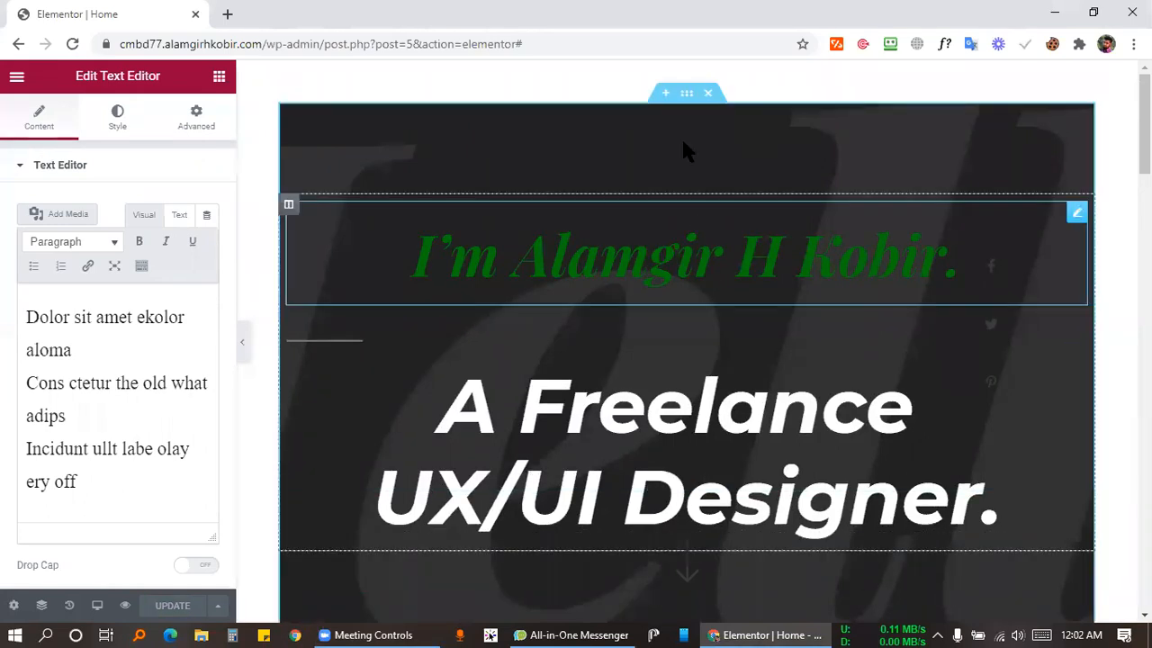
left_click(666, 93)
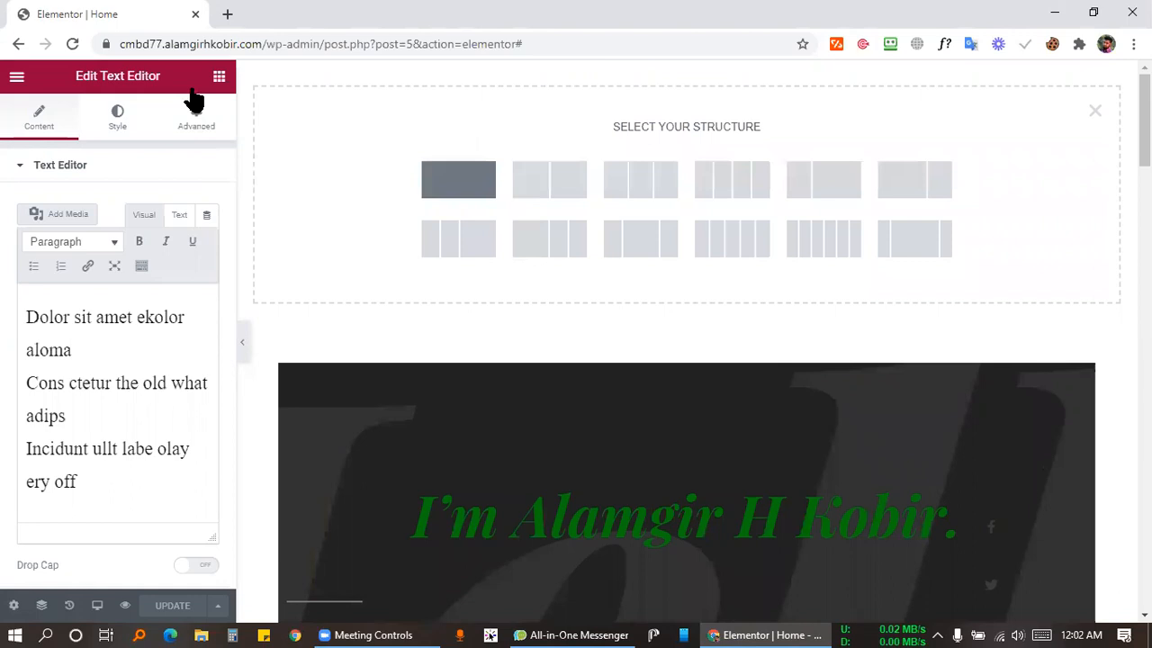
left_click(219, 76)
left_click_drag(72, 226, 512, 77)
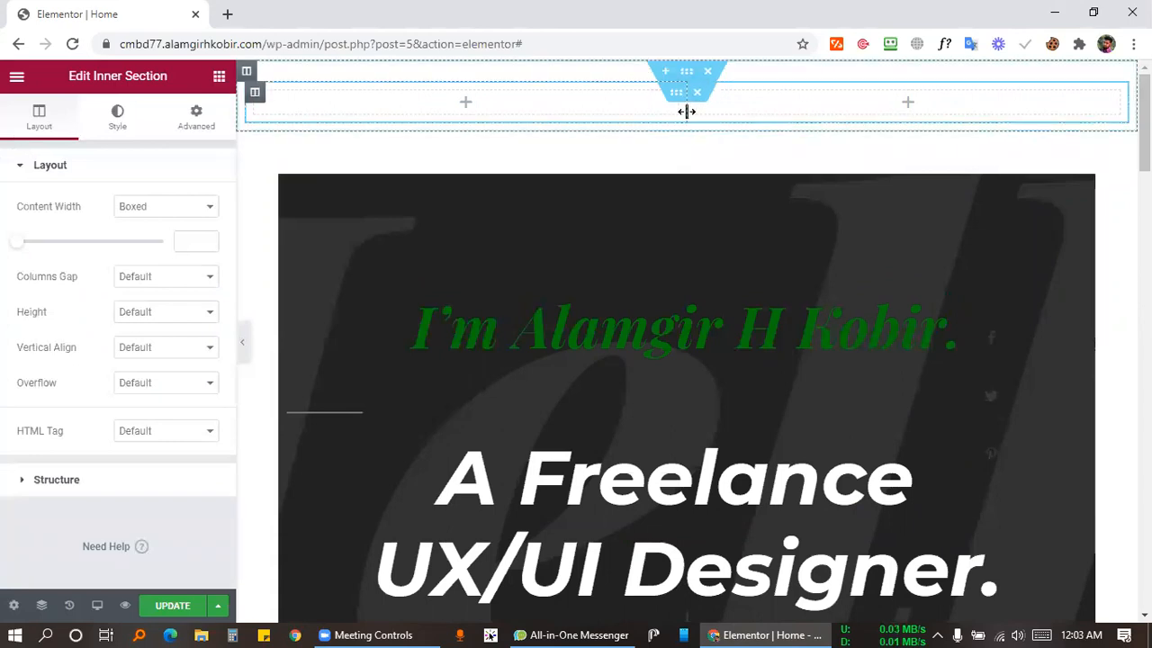
left_click_drag(687, 104, 378, 109)
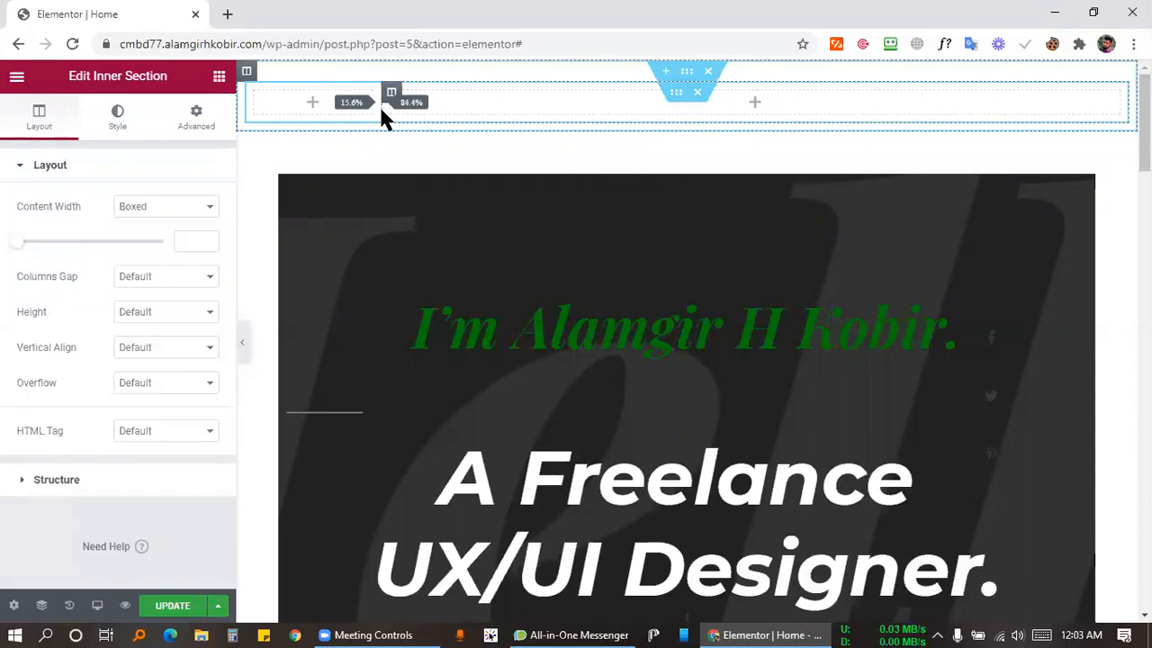
left_click(256, 94)
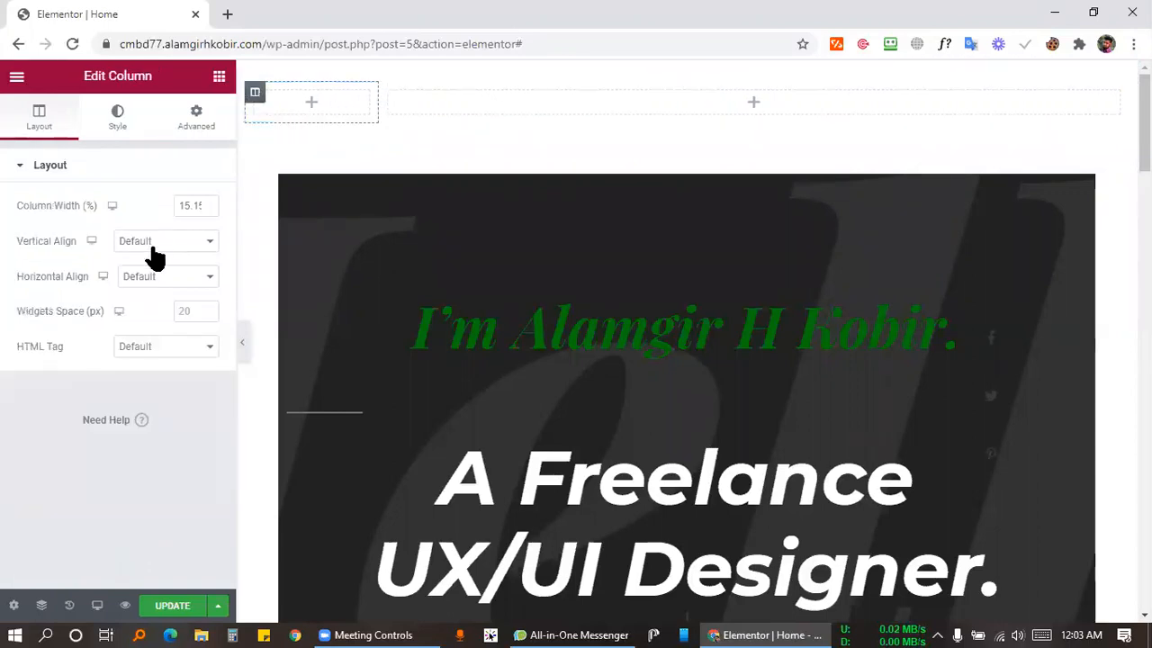
left_click_drag(179, 205, 230, 212)
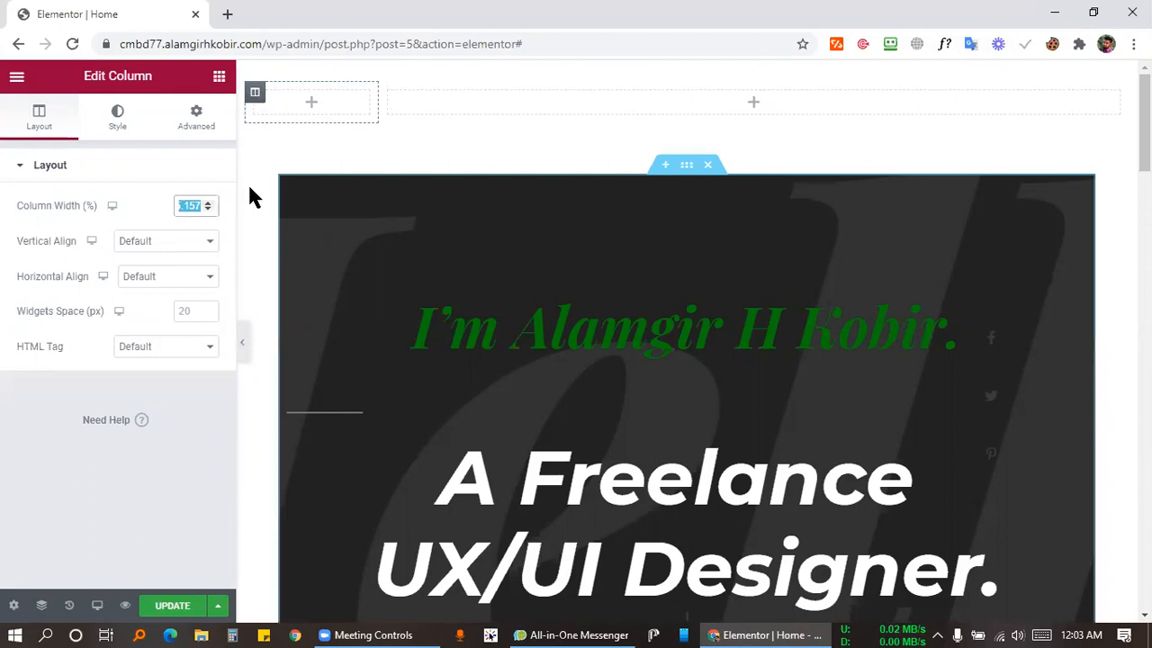
type("15")
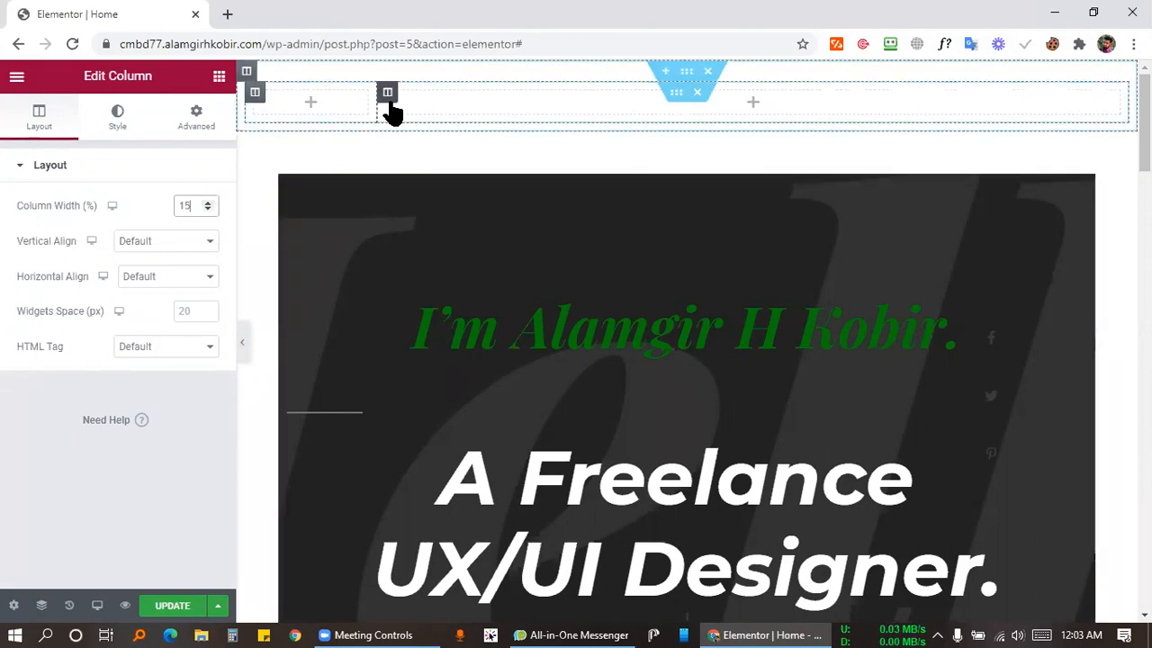
left_click(387, 96)
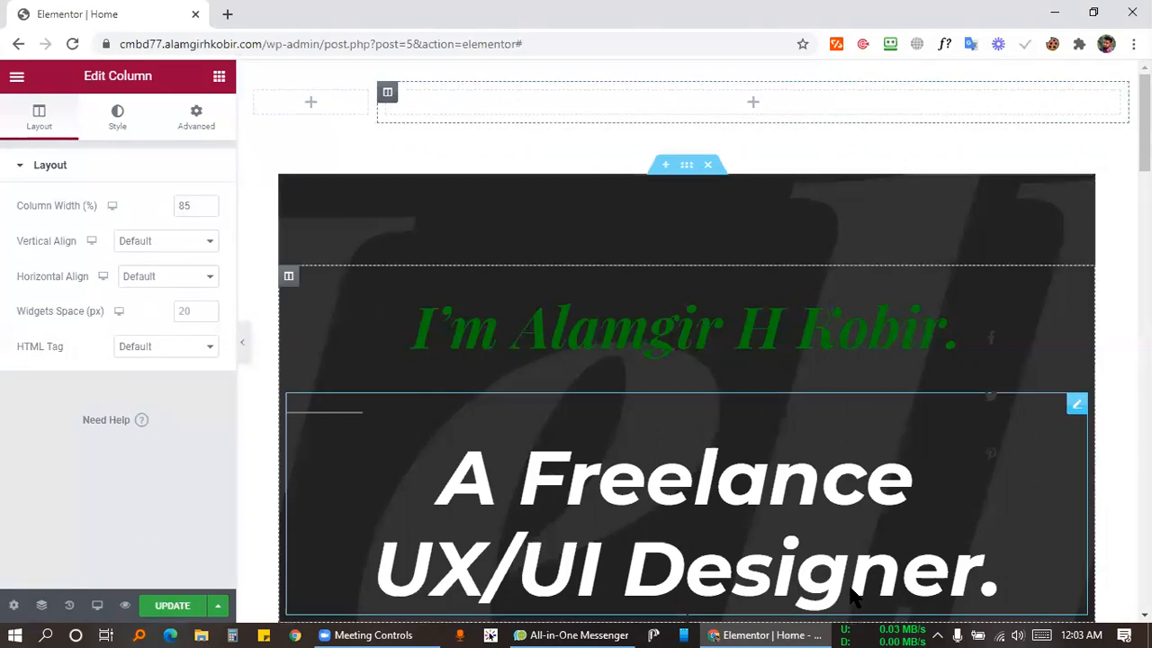
left_click(338, 634)
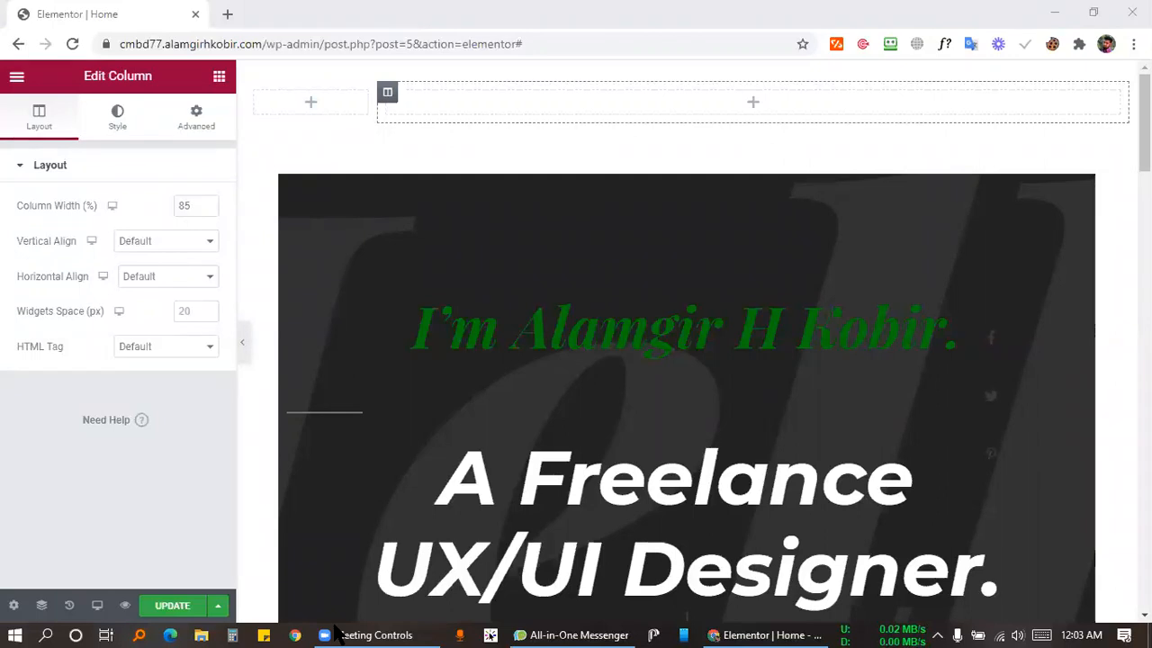
left_click(709, 71)
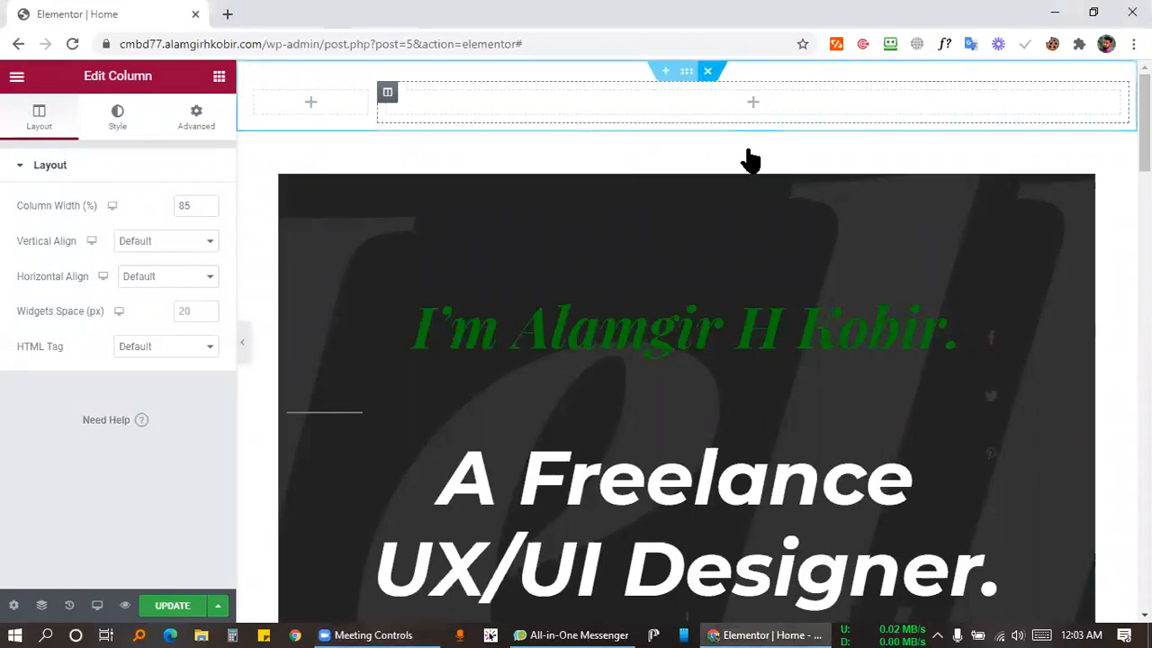
scroll(774, 284, "down", 10)
scroll(686, 151, "up", 10)
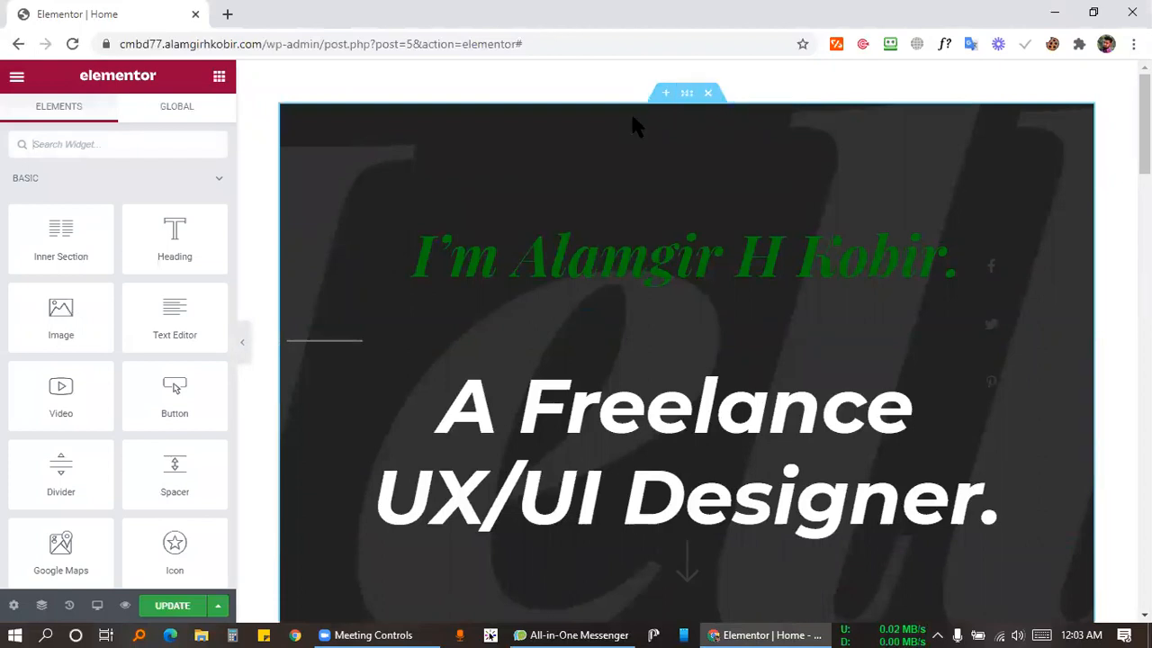
Add a new section above the hero and drop a two-column inner section into it.
left_click(665, 96)
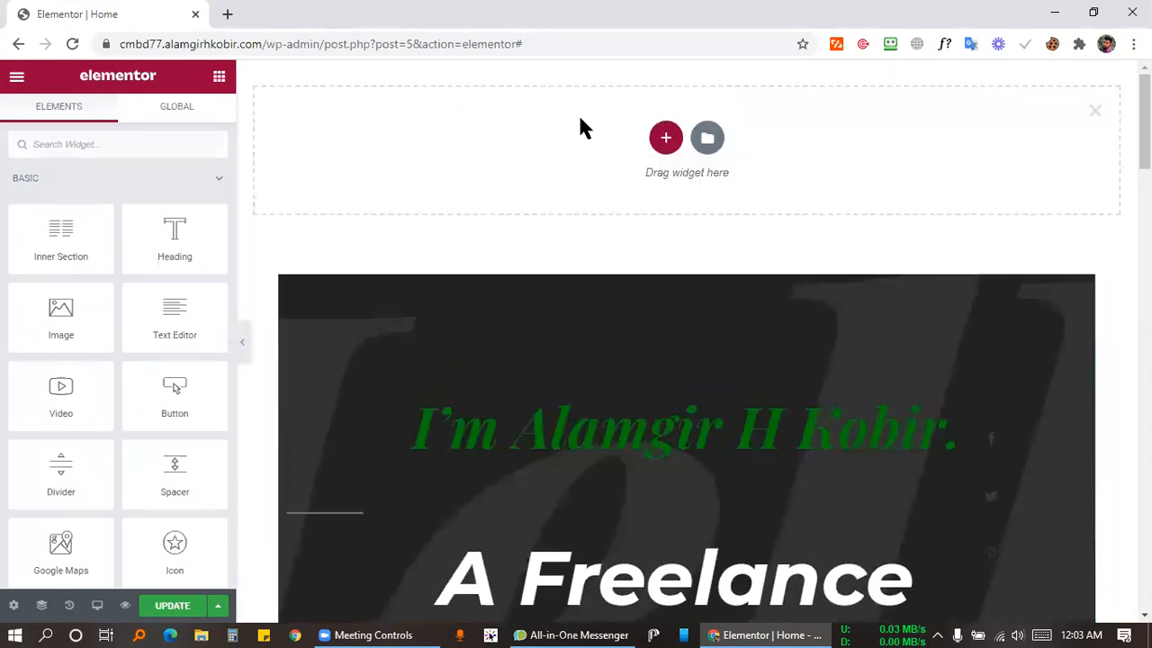
left_click(665, 139)
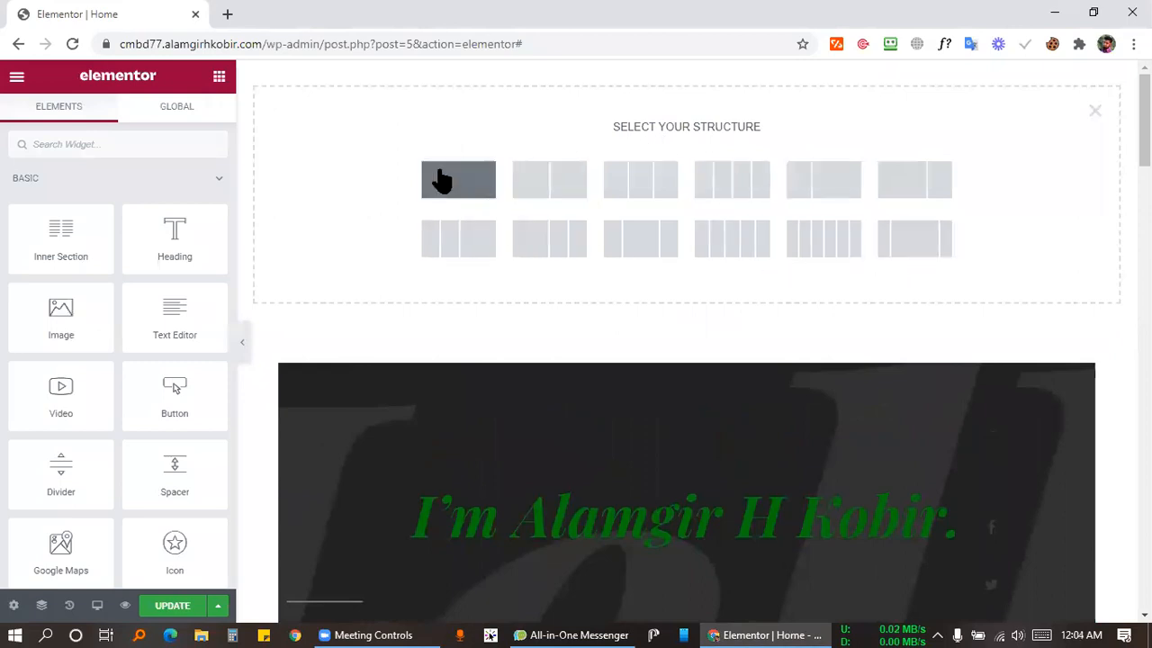
left_click(441, 180)
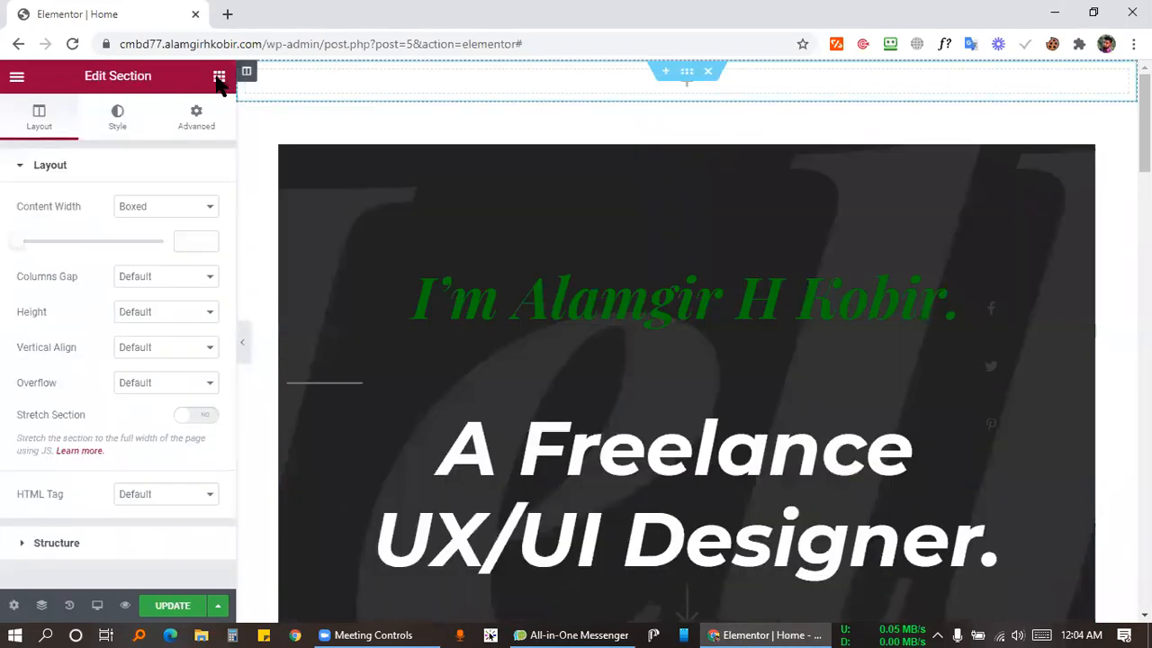
left_click(219, 79)
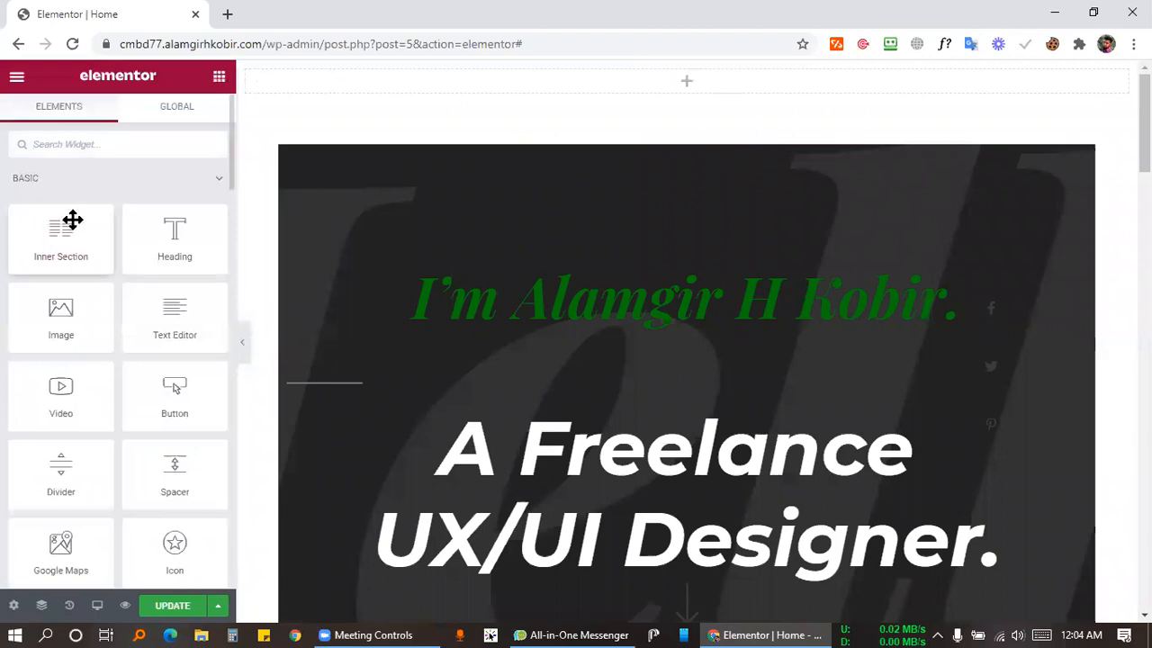
left_click_drag(38, 232, 676, 72)
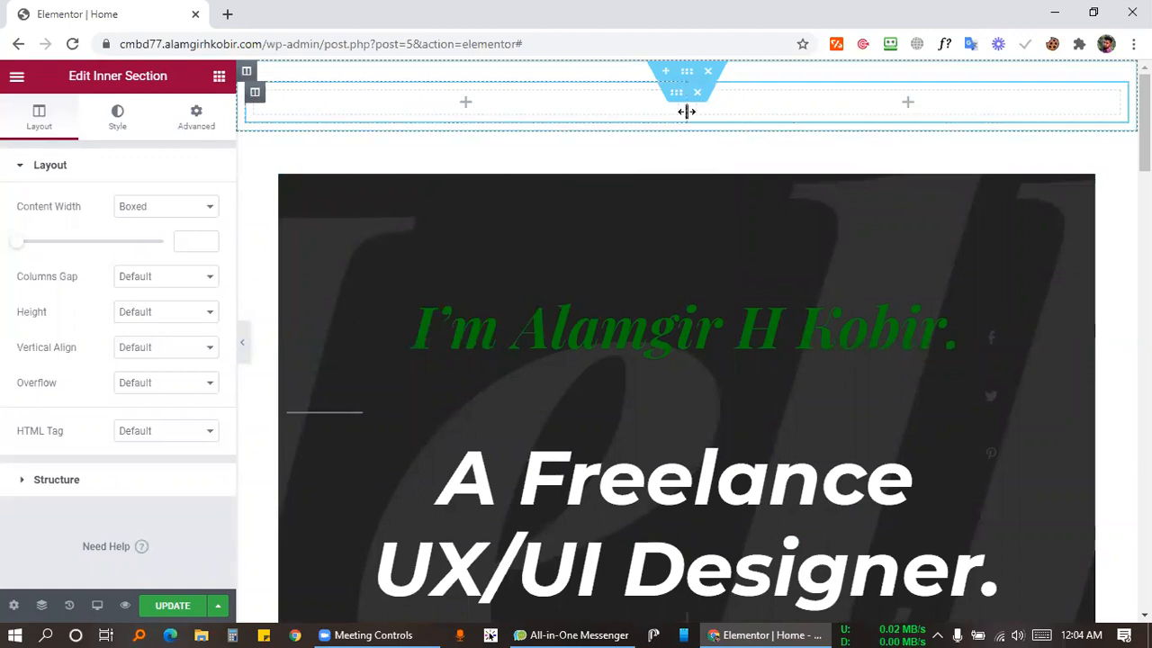
left_click_drag(619, 110, 379, 105)
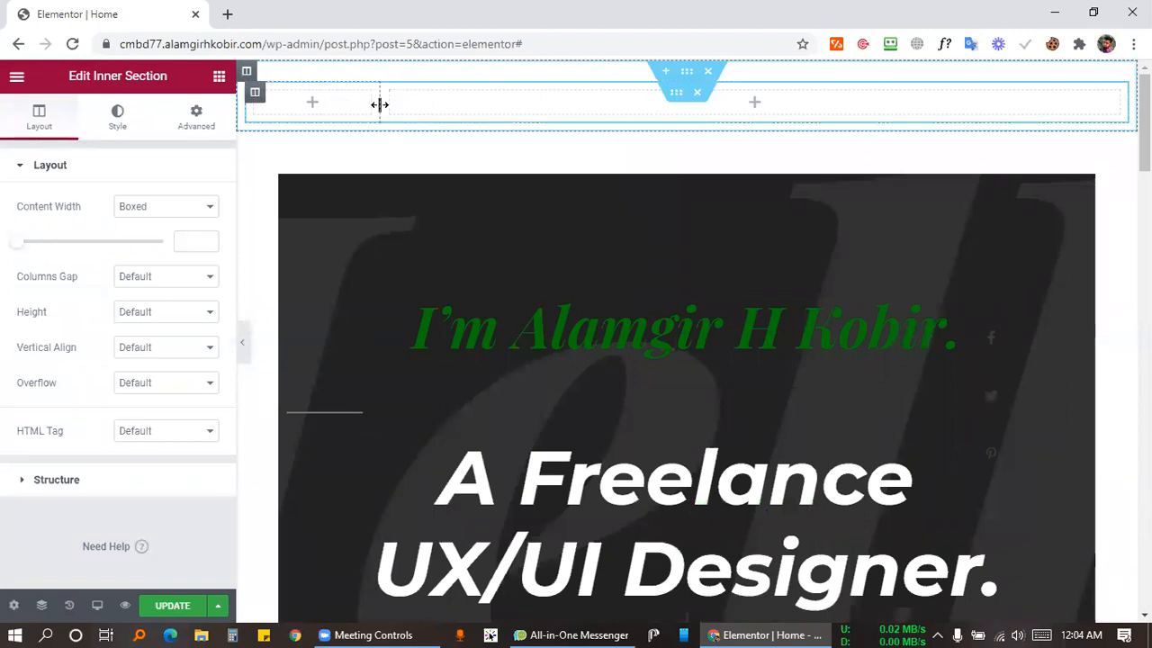
Set the left column width to 15% and the right column to 85%.
left_click(255, 97)
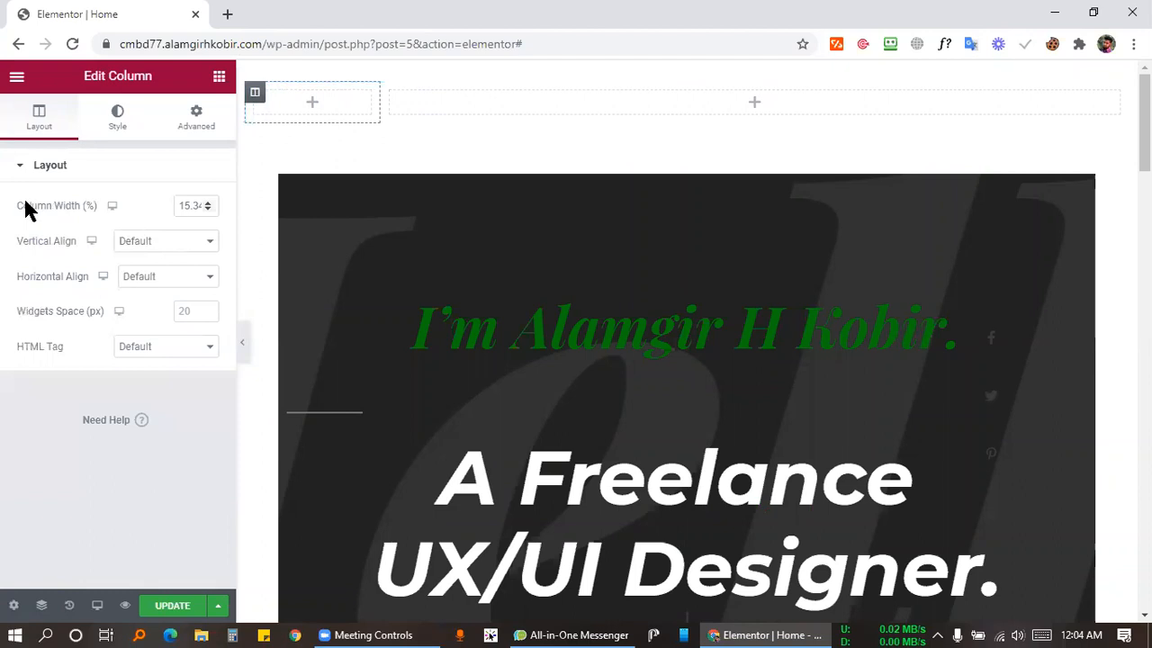
double_click(186, 202)
key("BackSpace")
type("15")
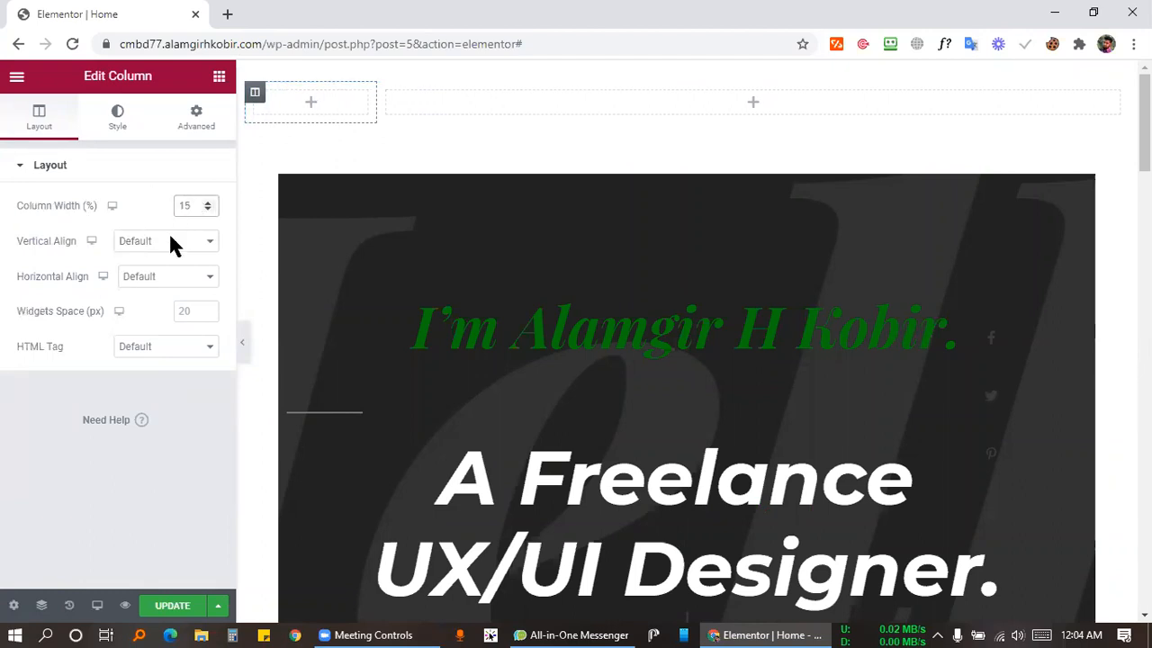
left_click(387, 93)
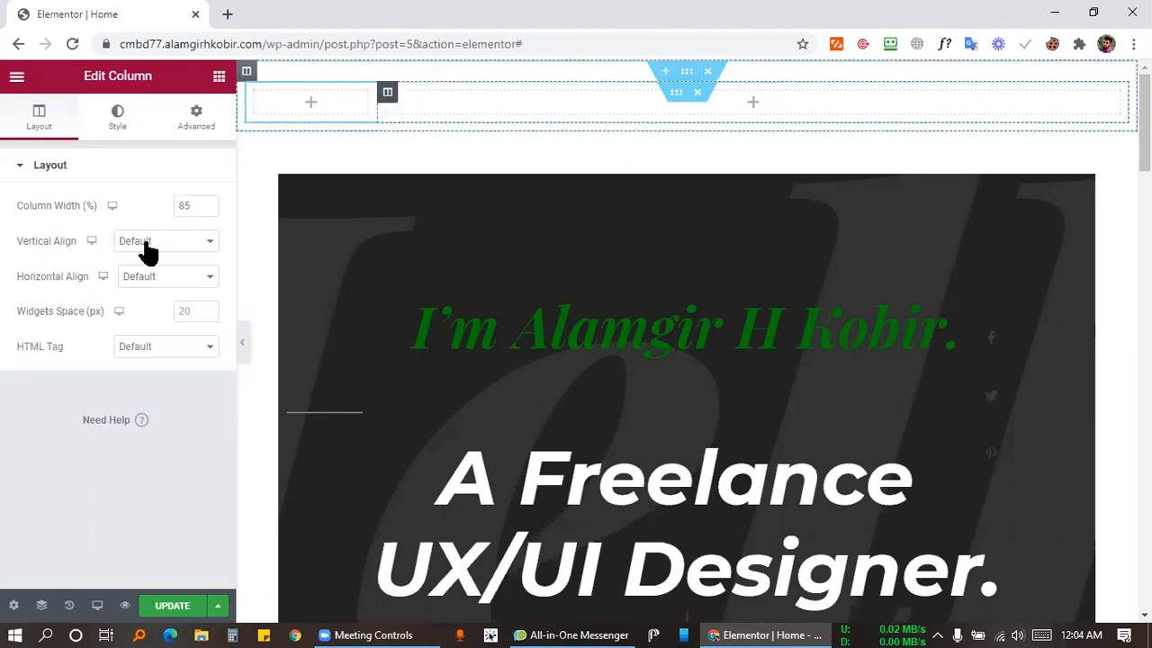
left_click(187, 207)
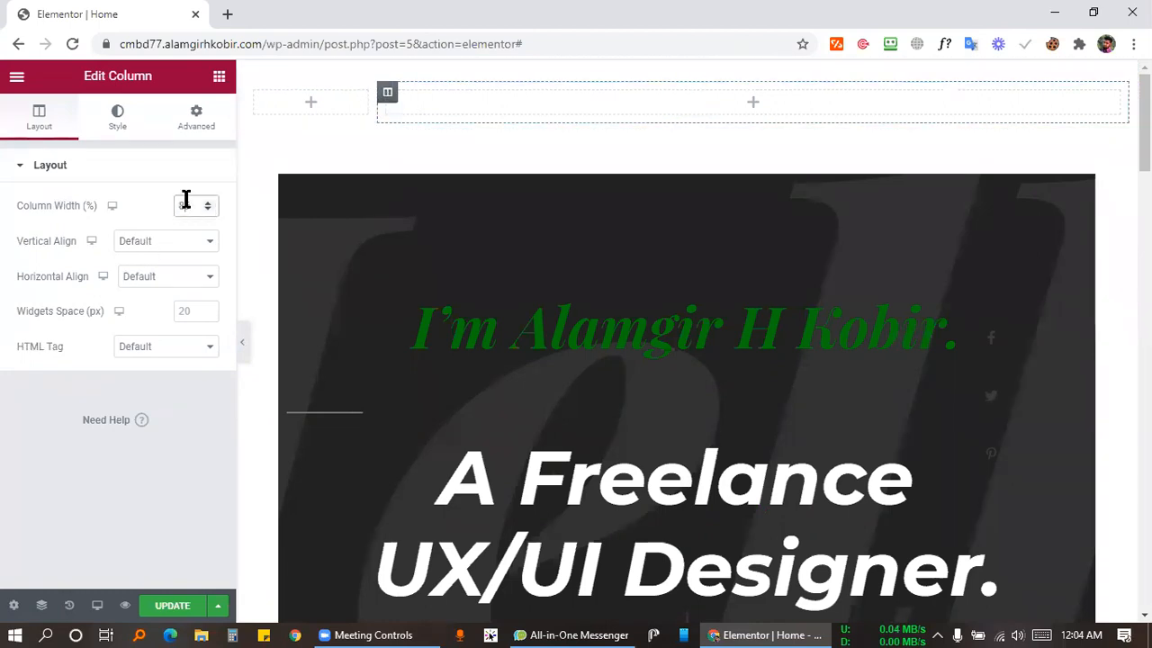
double_click(187, 202)
left_click(391, 635)
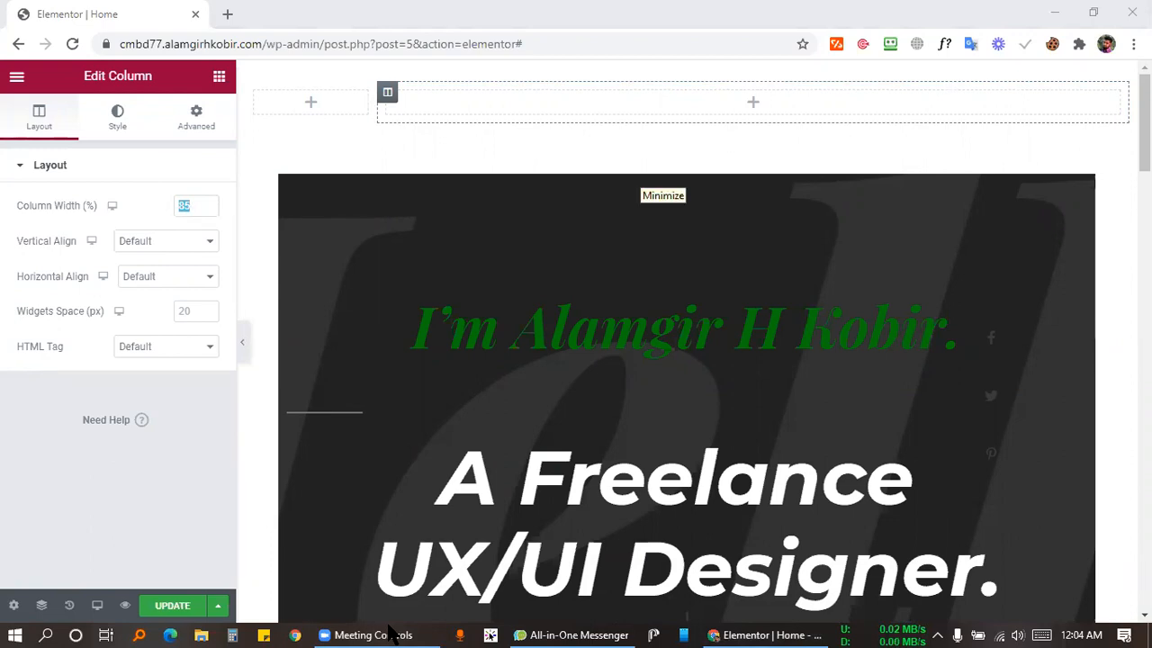
Scroll back to the top of the page to view the new two-column section.
scroll(666, 393, "down", 15)
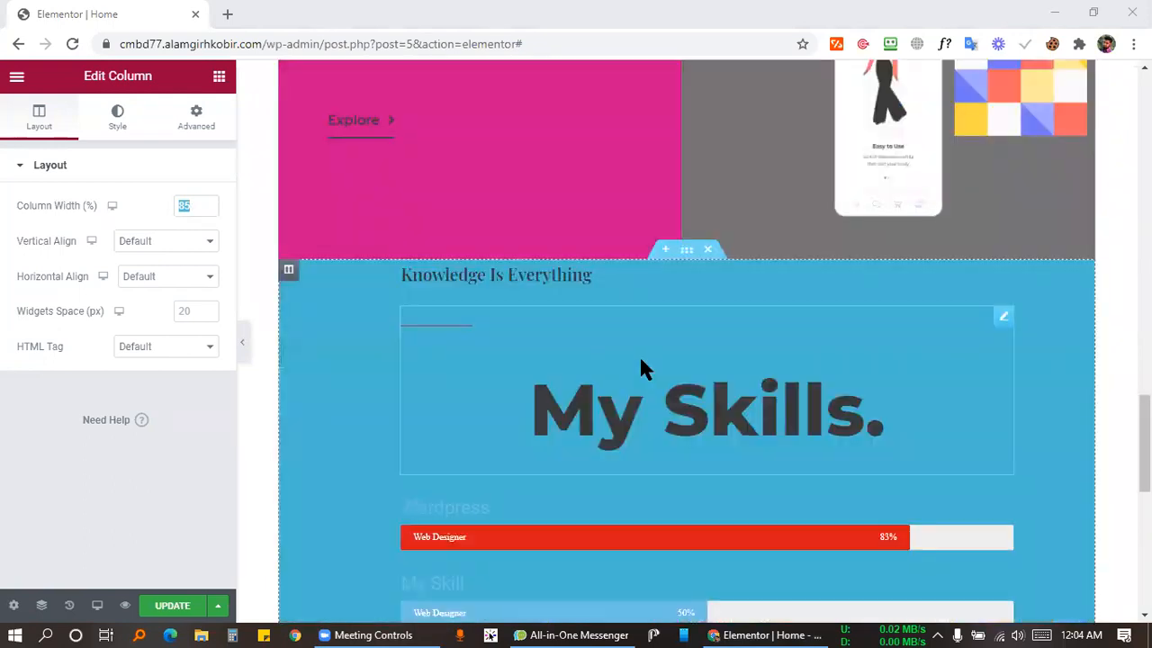
scroll(642, 367, "up", 5)
scroll(780, 297, "down", 3)
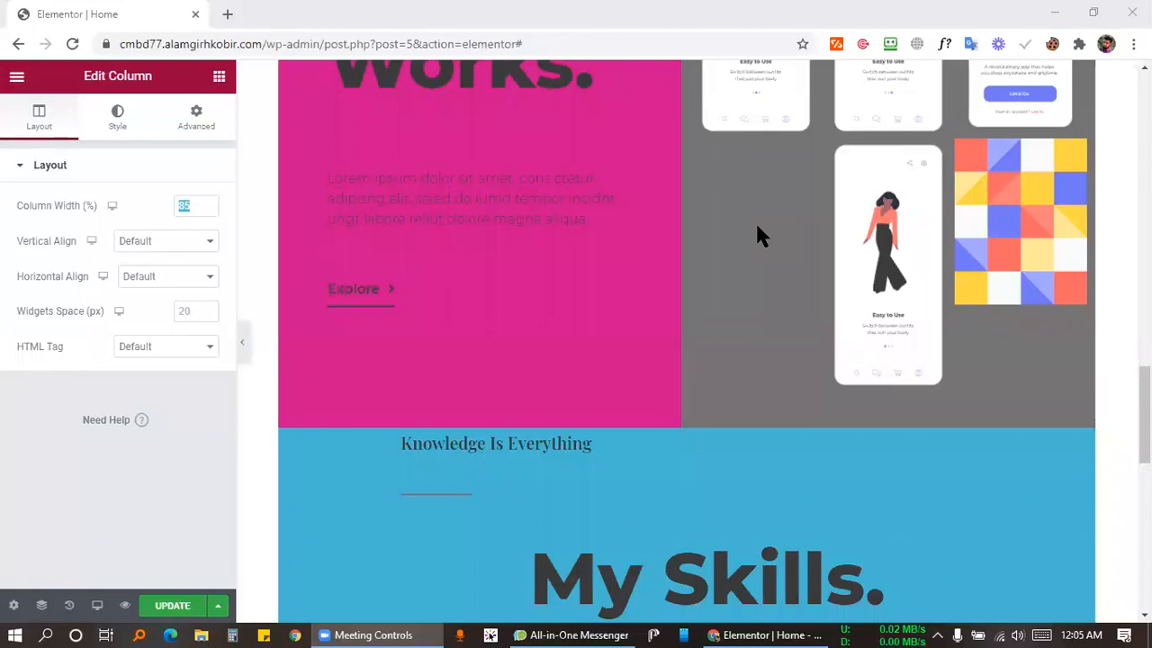
scroll(670, 245, "up", 5)
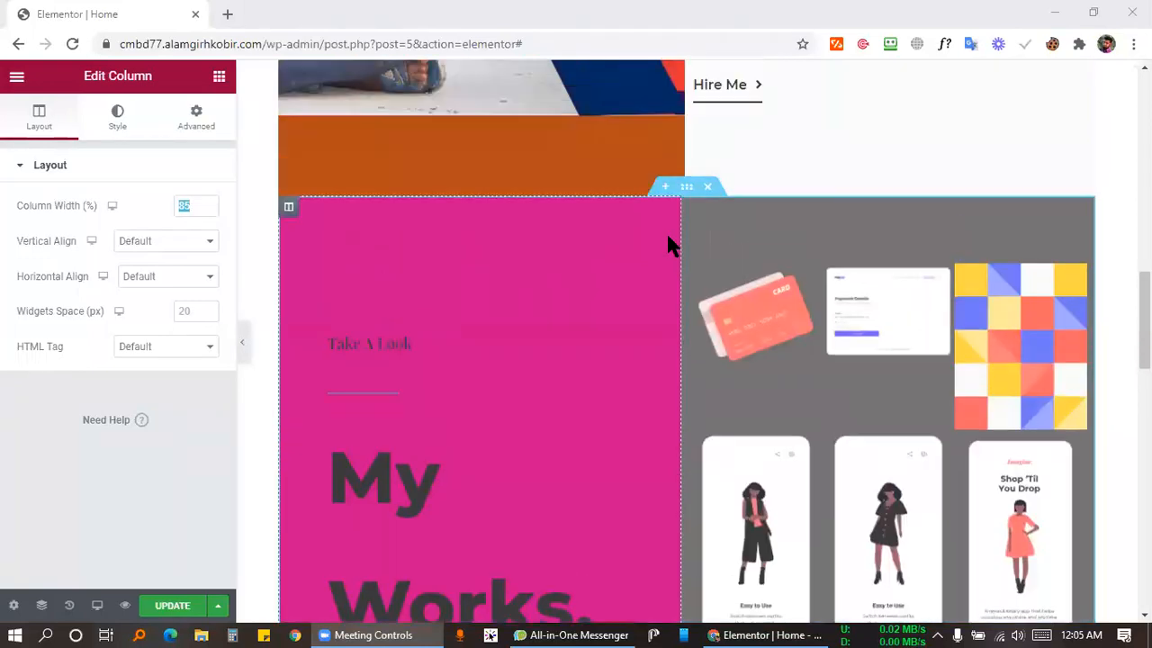
scroll(671, 244, "up", 7)
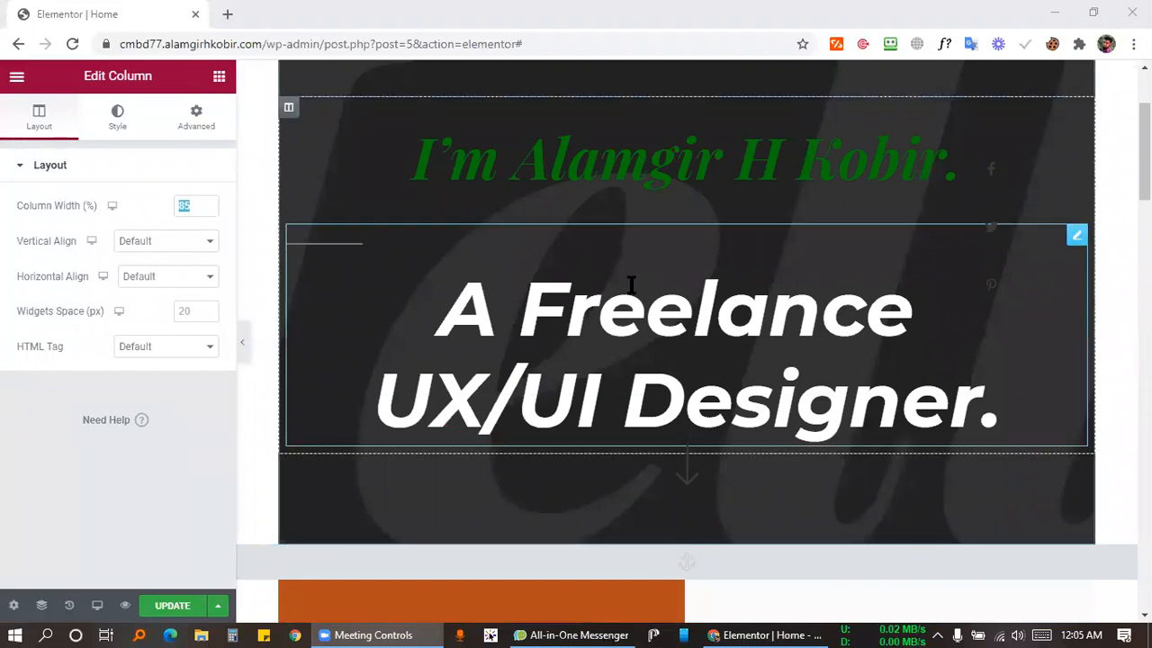
scroll(629, 285, "up", 2)
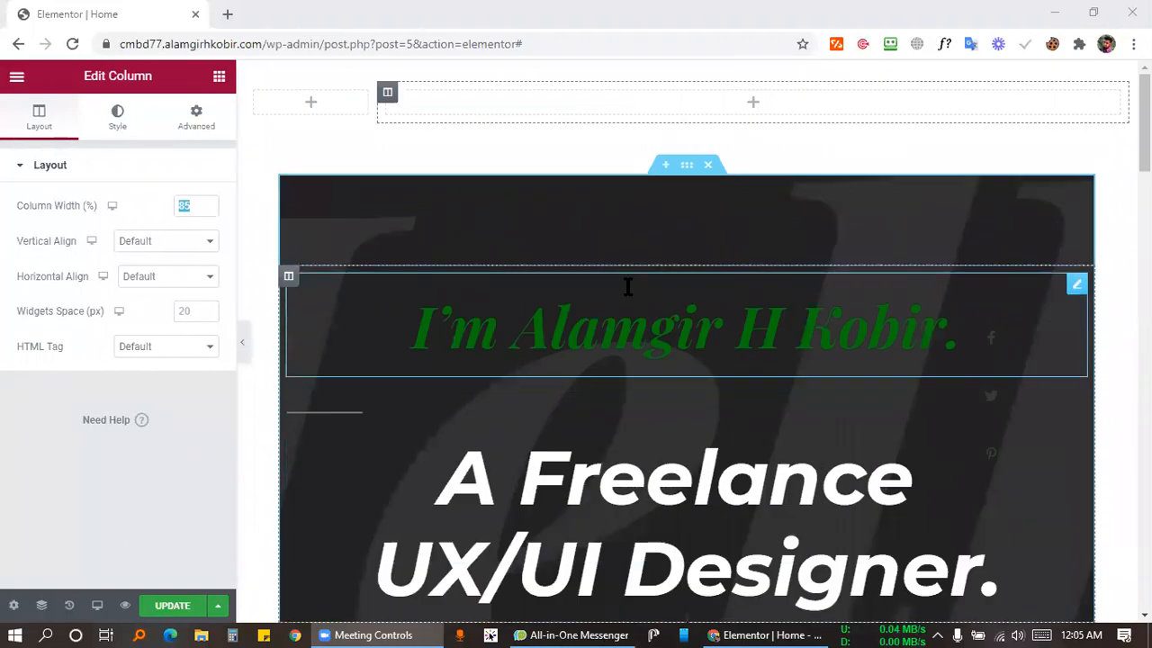
left_click(311, 101)
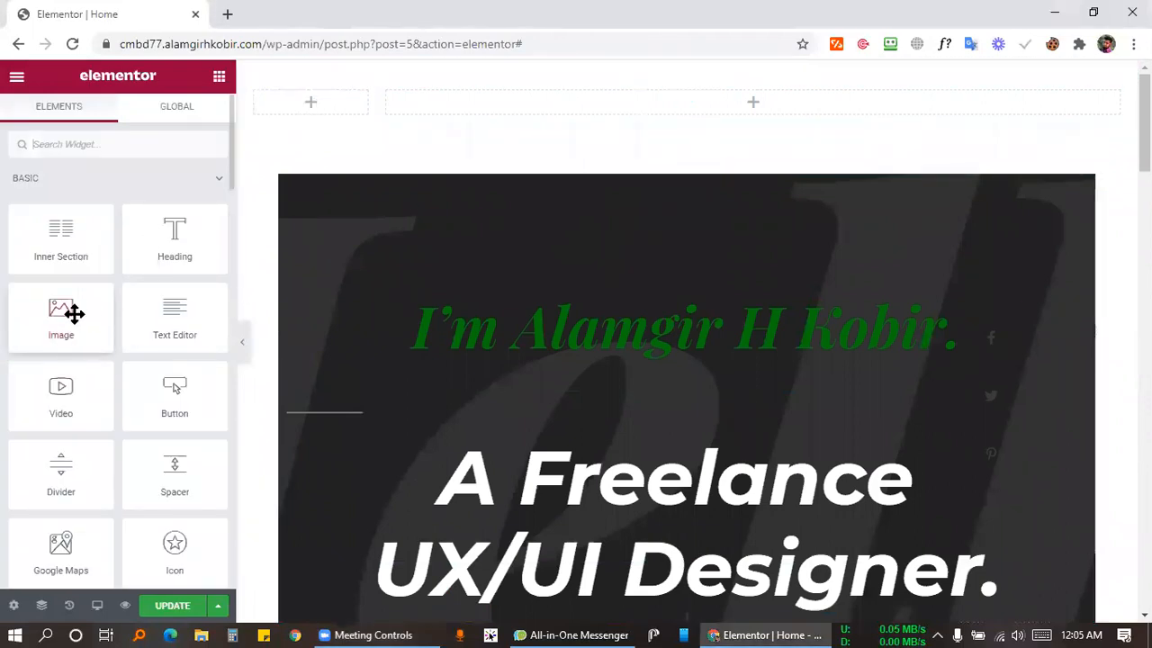
Search the widgets for 'im' and place an Image widget in the left column.
left_click(112, 144)
type("log")
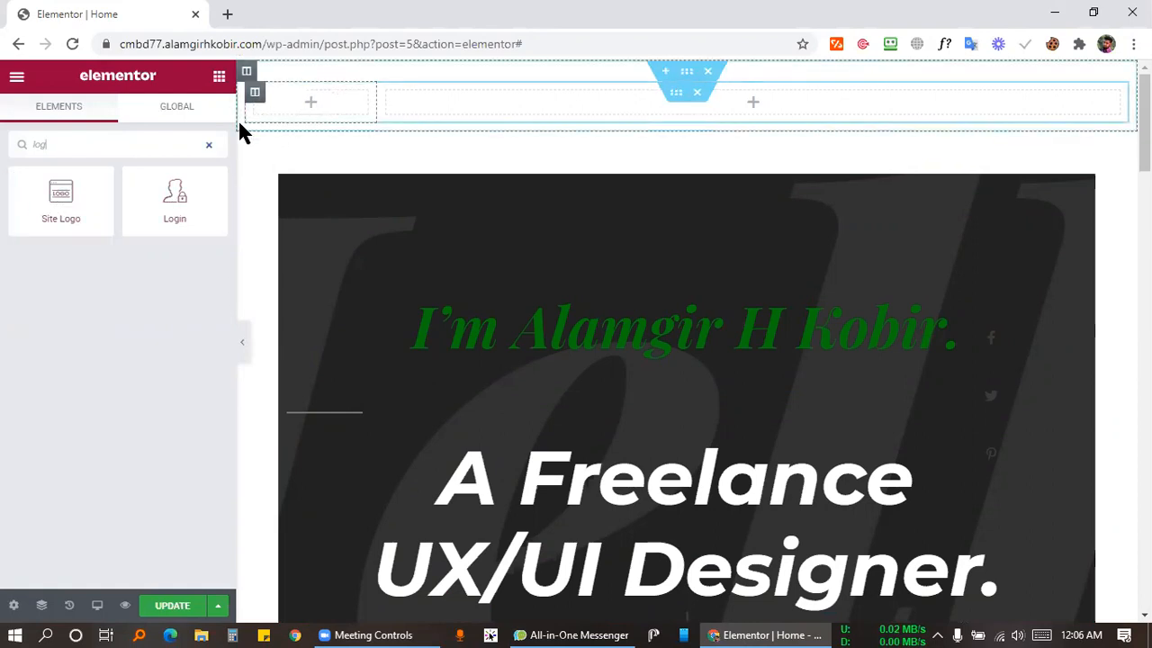
double_click(92, 146)
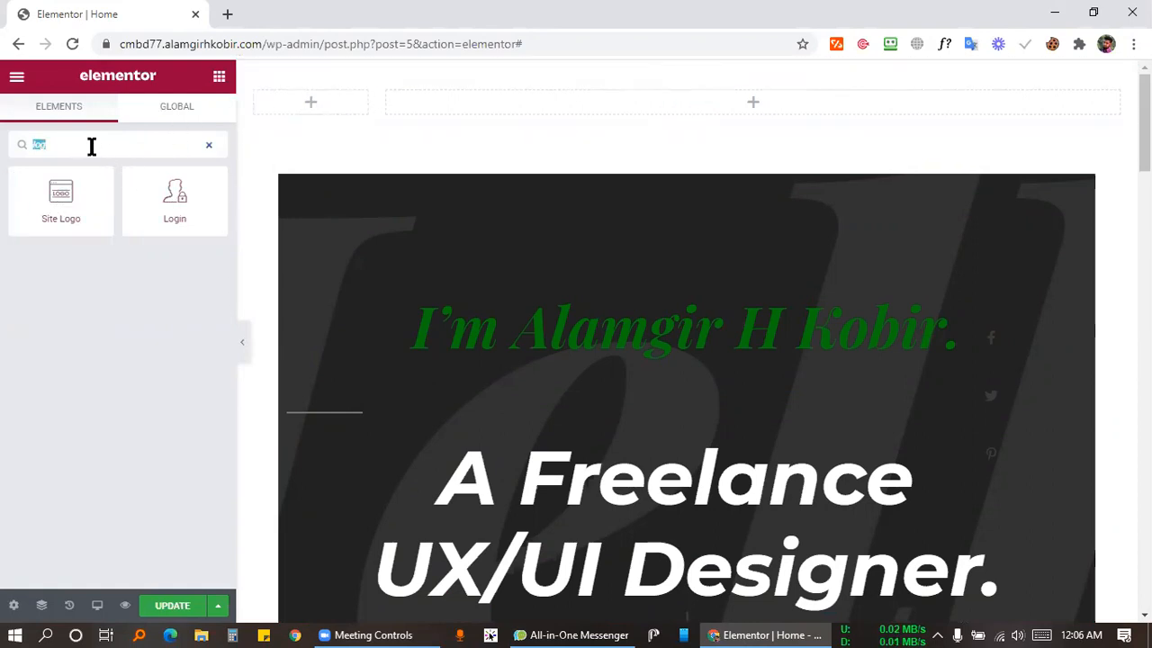
type("in")
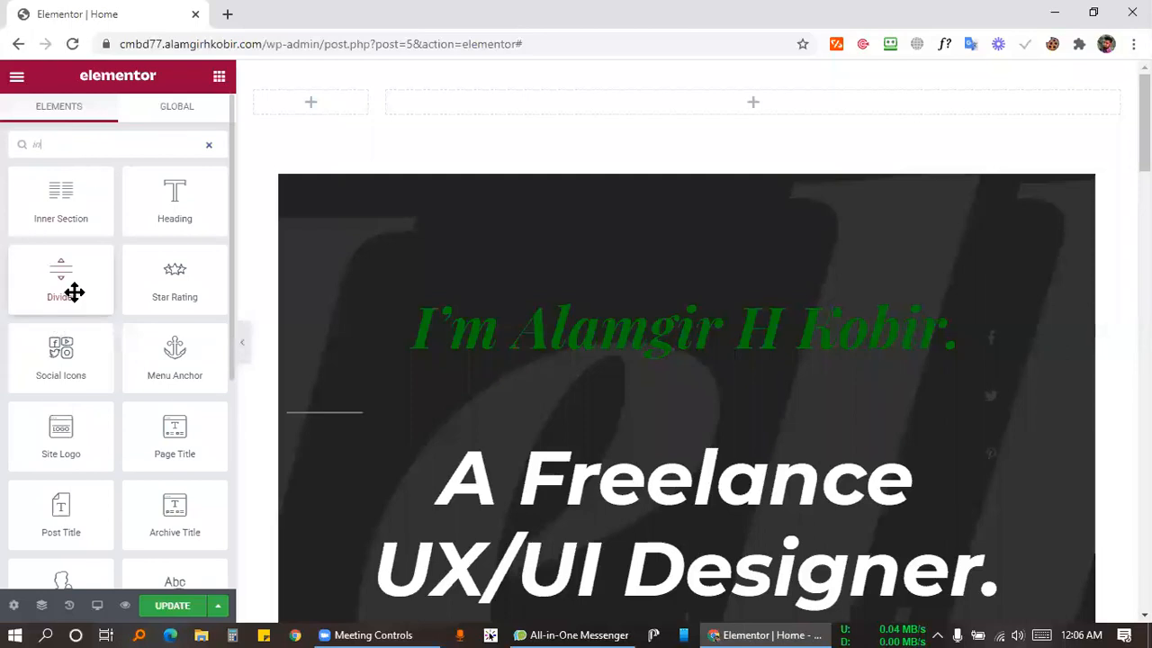
key("BackSpace")
type("ma")
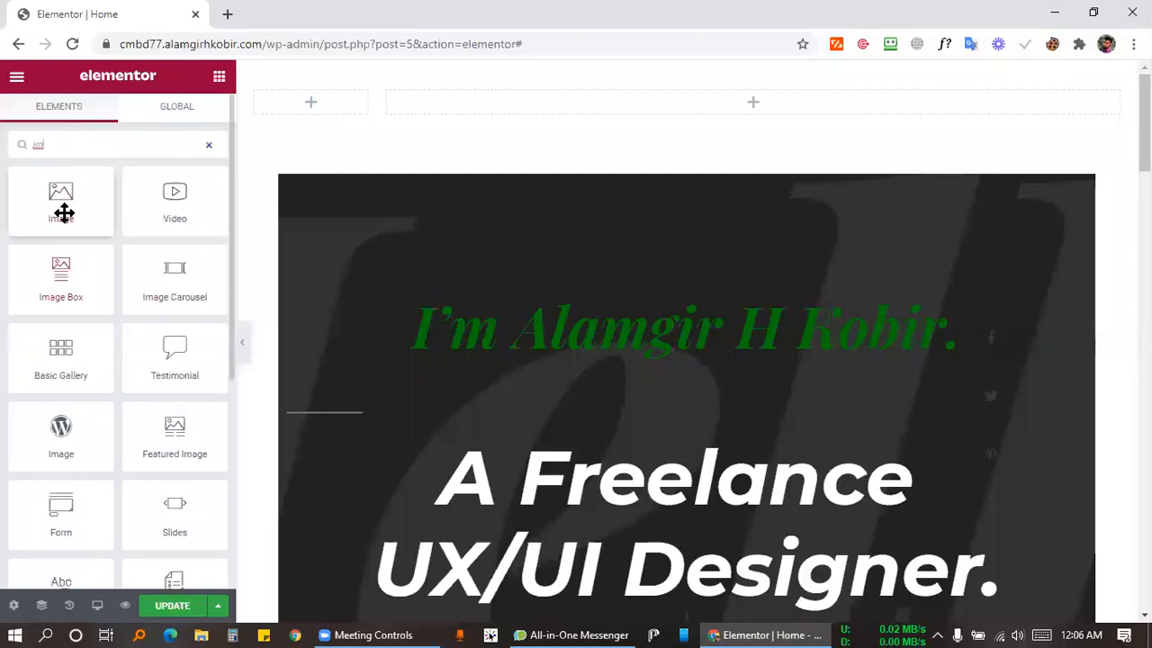
left_click_drag(59, 208, 301, 115)
Upload the orange CM logo file to the Media Library and insert it into the widget.
left_click(108, 258)
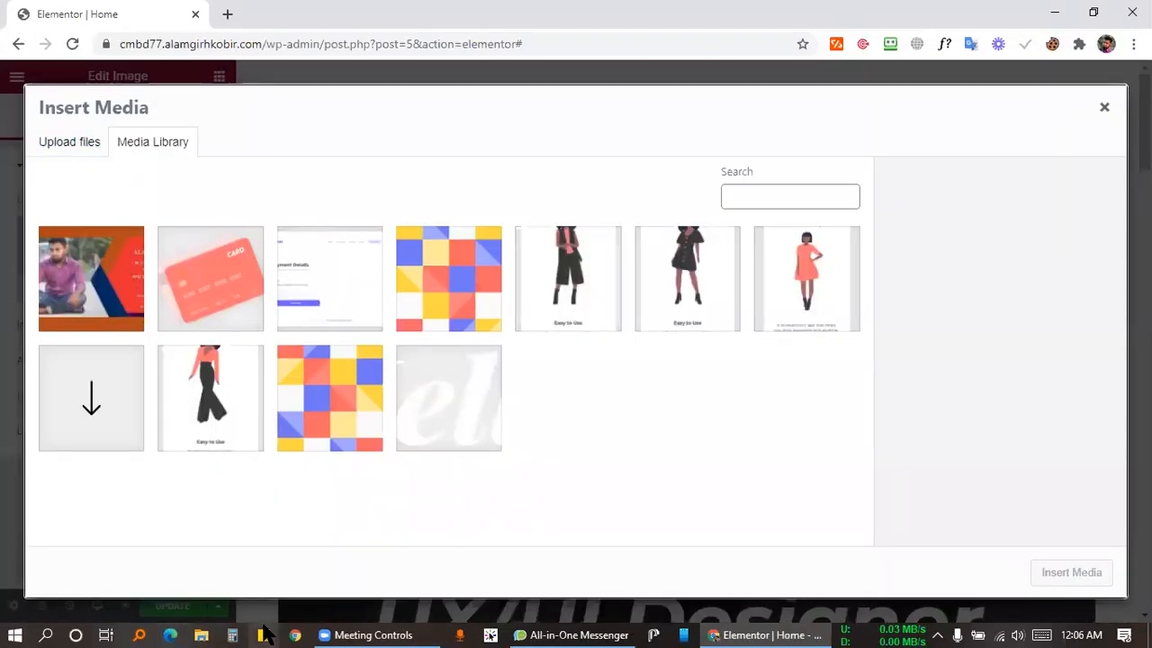
left_click(199, 636)
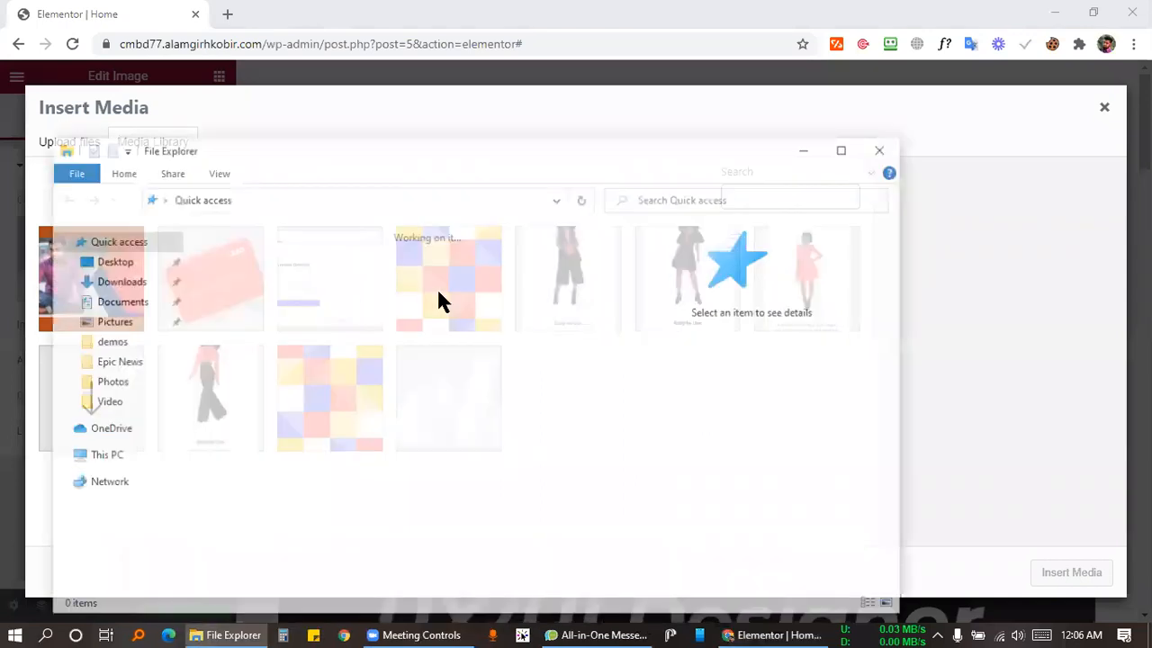
scroll(485, 454, "down", 5)
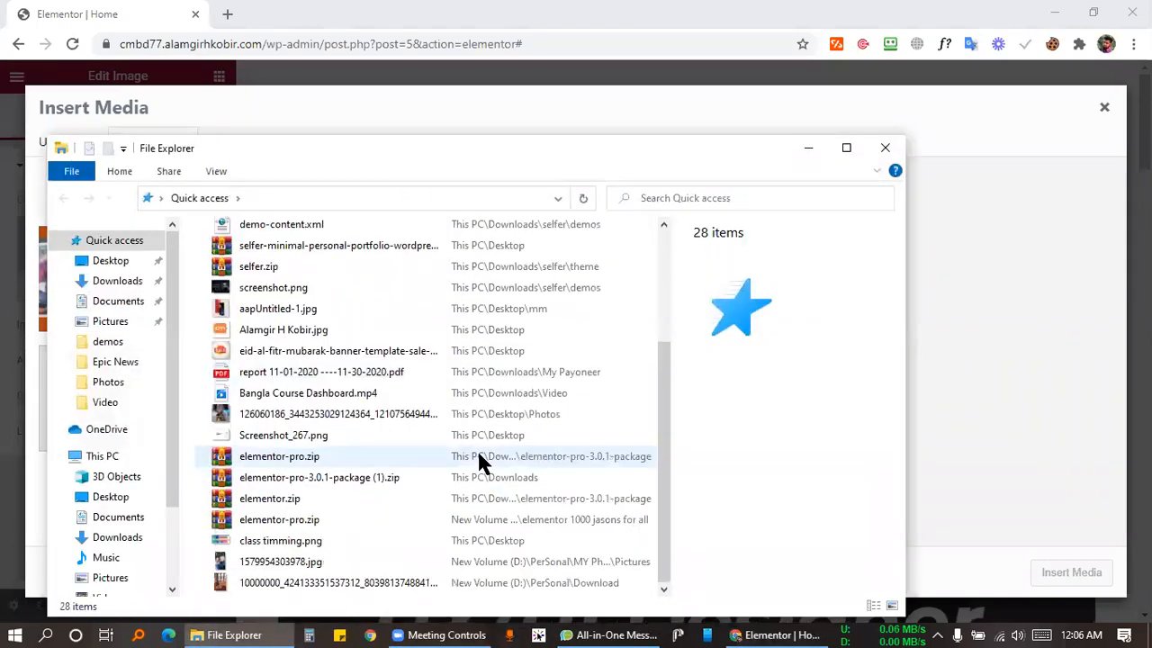
left_click(302, 333)
left_click_drag(973, 342, 612, 390)
left_click(1074, 576)
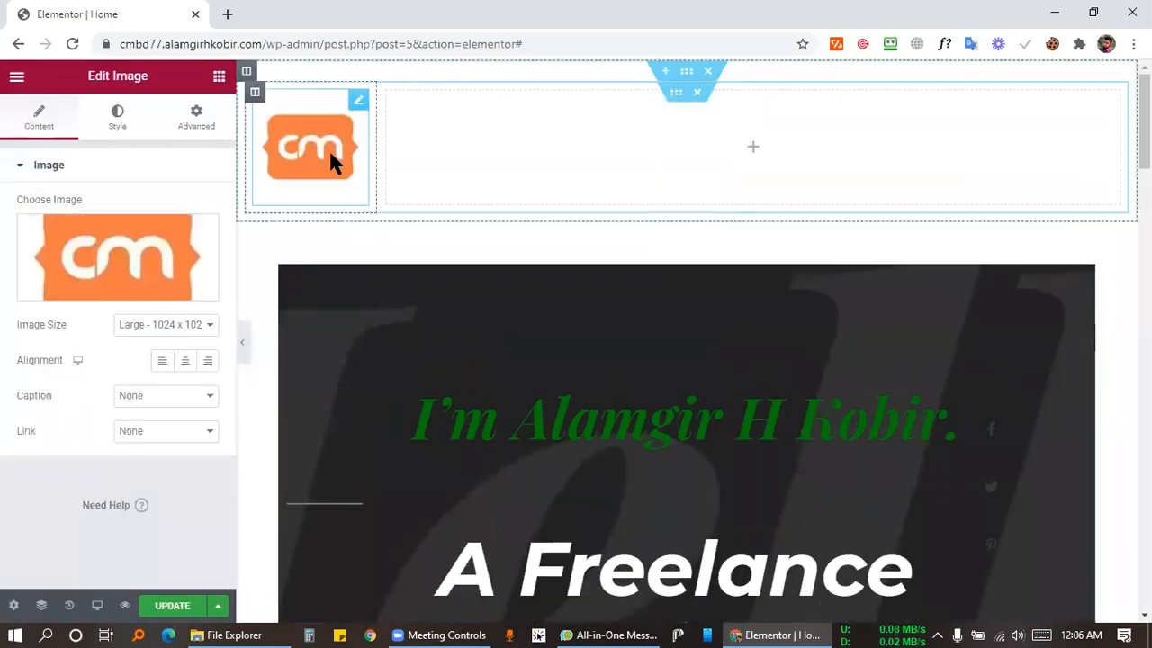
left_click(180, 326)
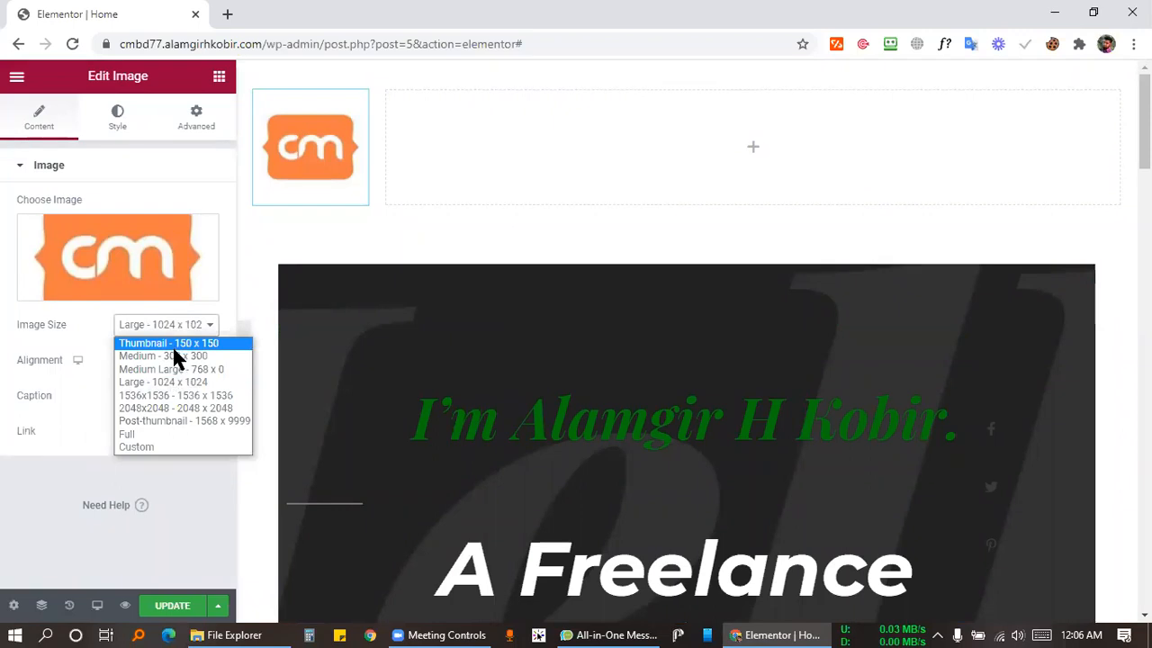
Change the logo's image size to Thumbnail - 150 x 150.
left_click(176, 357)
left_click(178, 329)
left_click(175, 344)
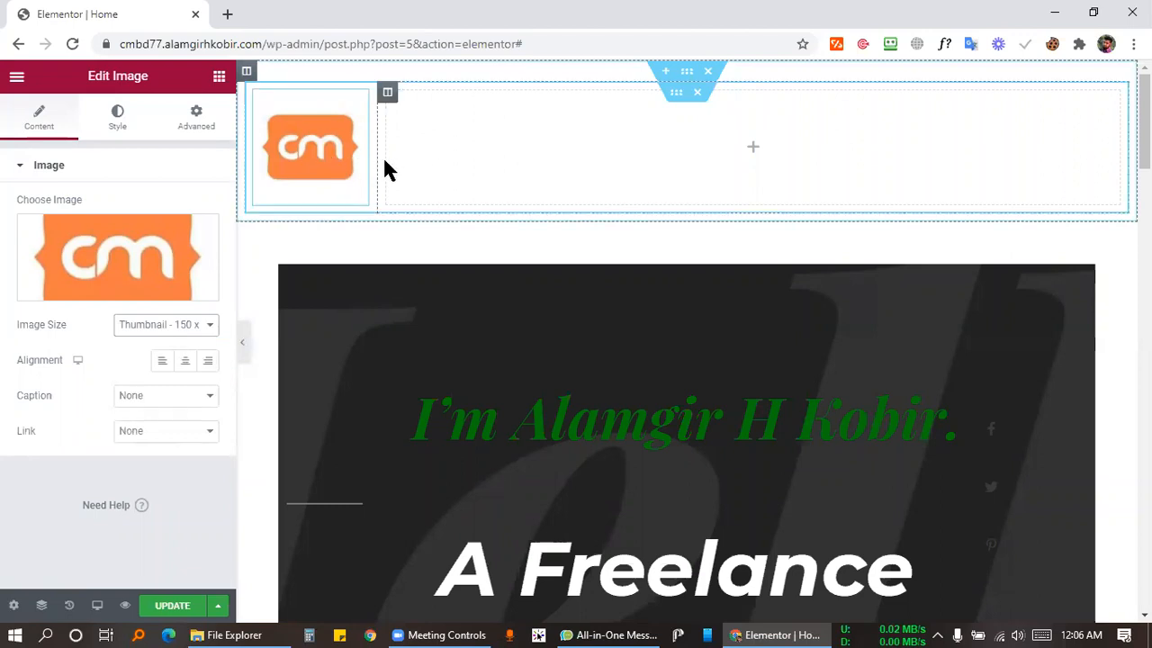
Narrow the logo column to about 10% width and save the page.
left_click_drag(362, 155, 334, 153)
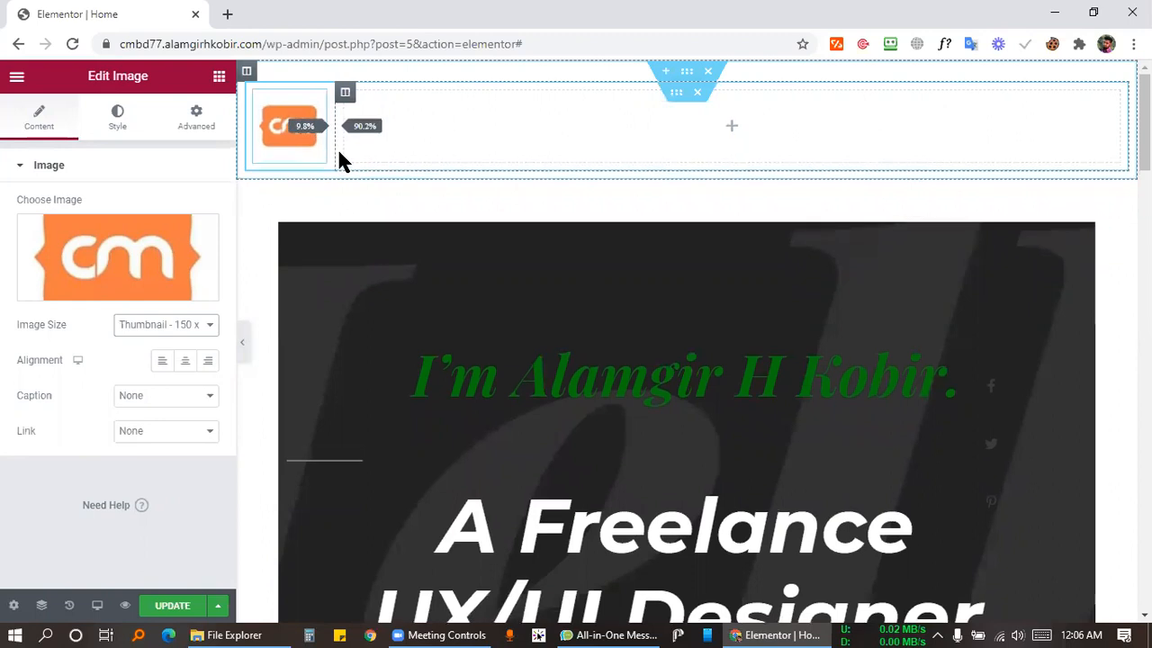
left_click_drag(334, 153, 331, 150)
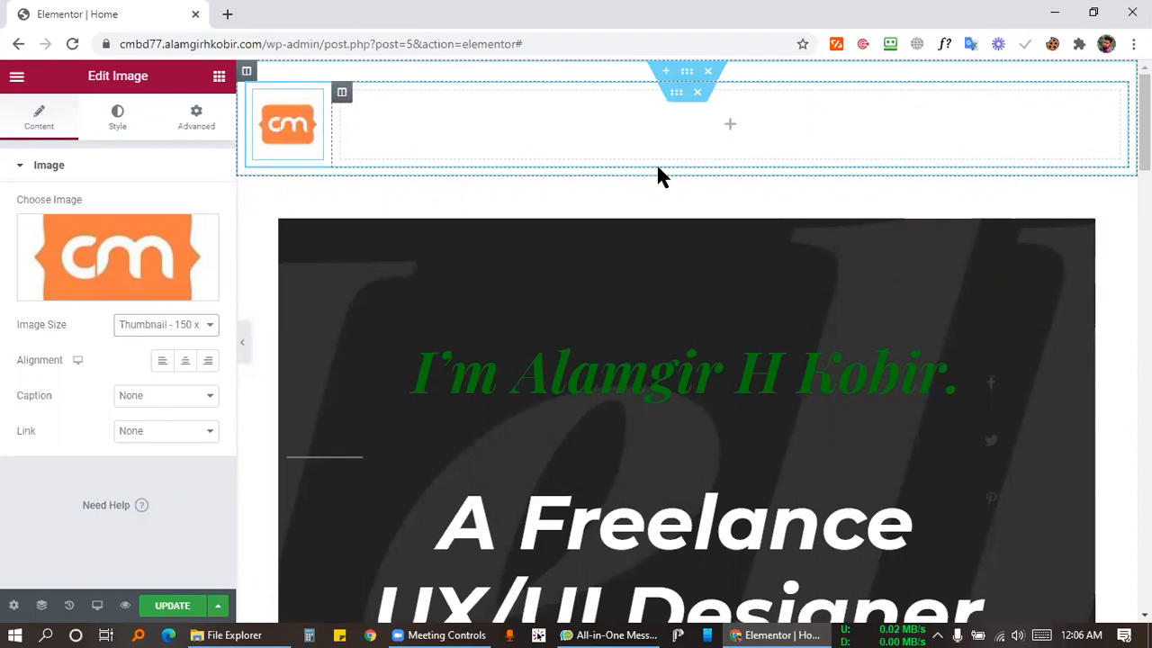
key("ctrl+s")
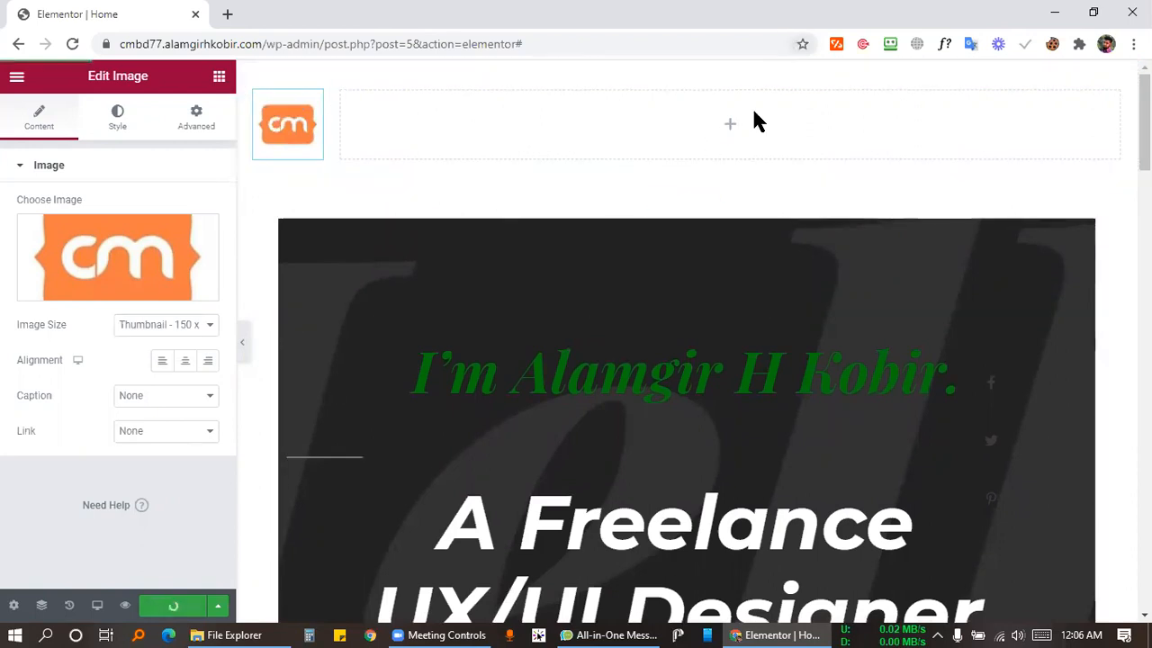
left_click(729, 127)
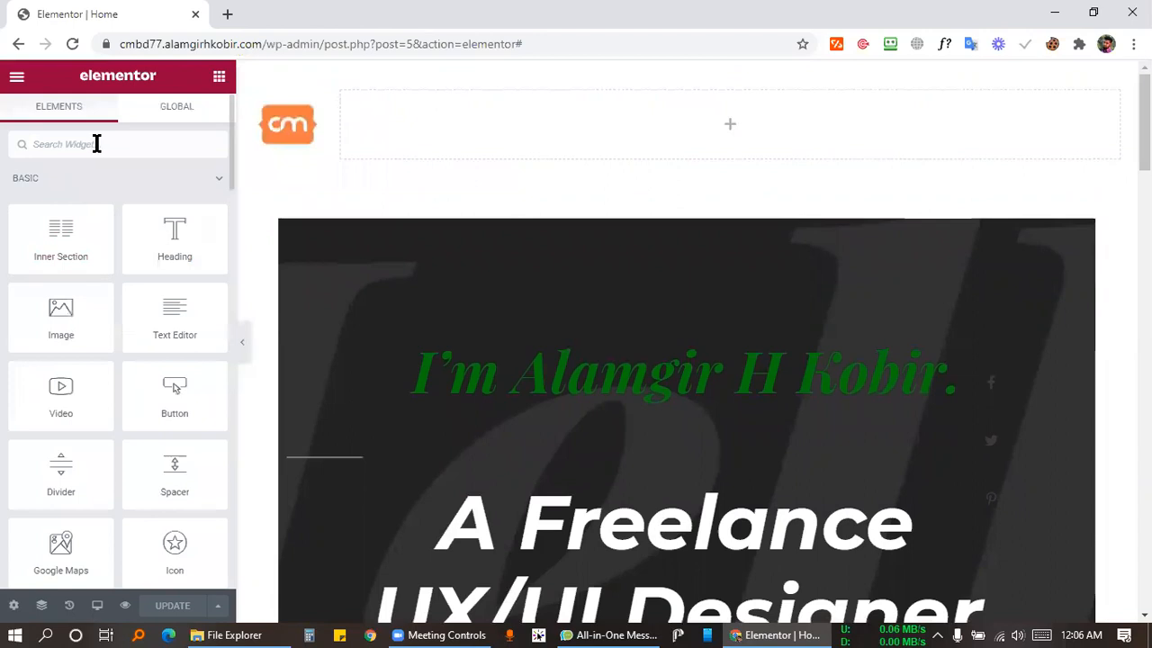
Search 'nav', drop a Nav Menu widget into the right column, and exit to the dashboard.
type("nav")
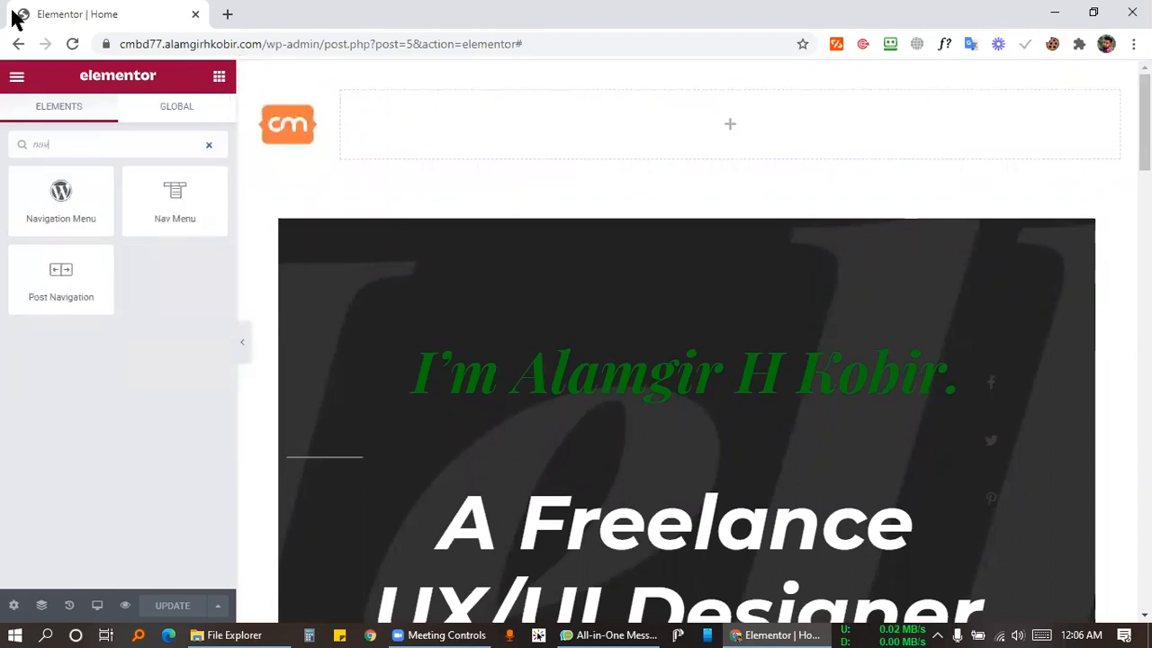
left_click_drag(277, 181, 483, 151)
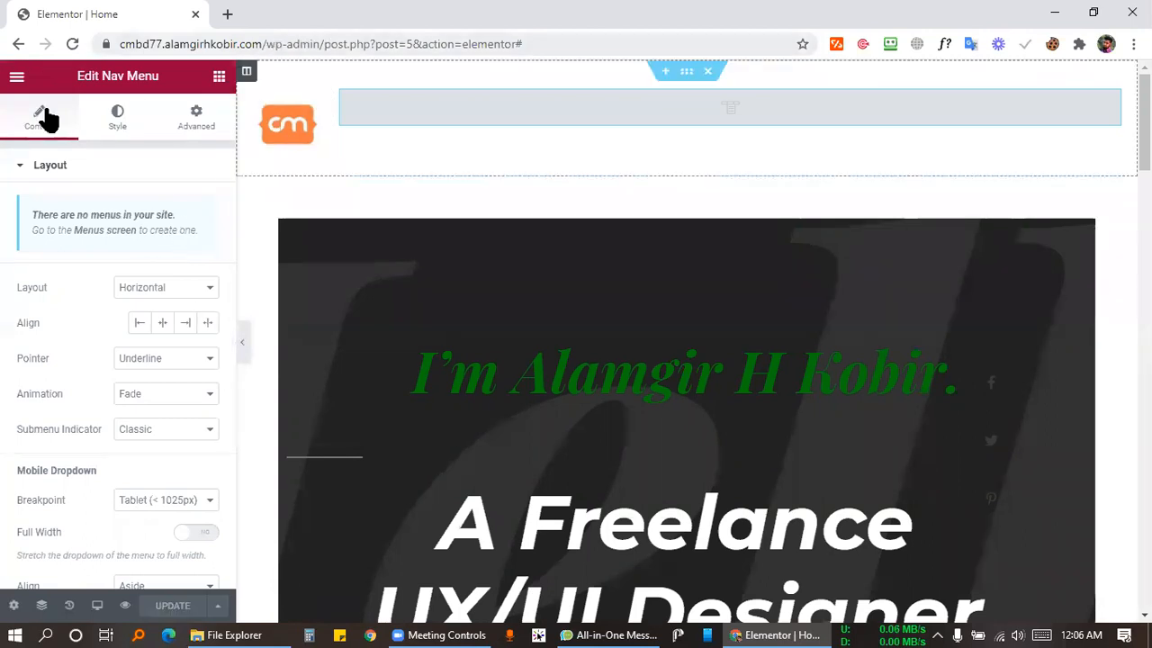
left_click(16, 75)
left_click(99, 376)
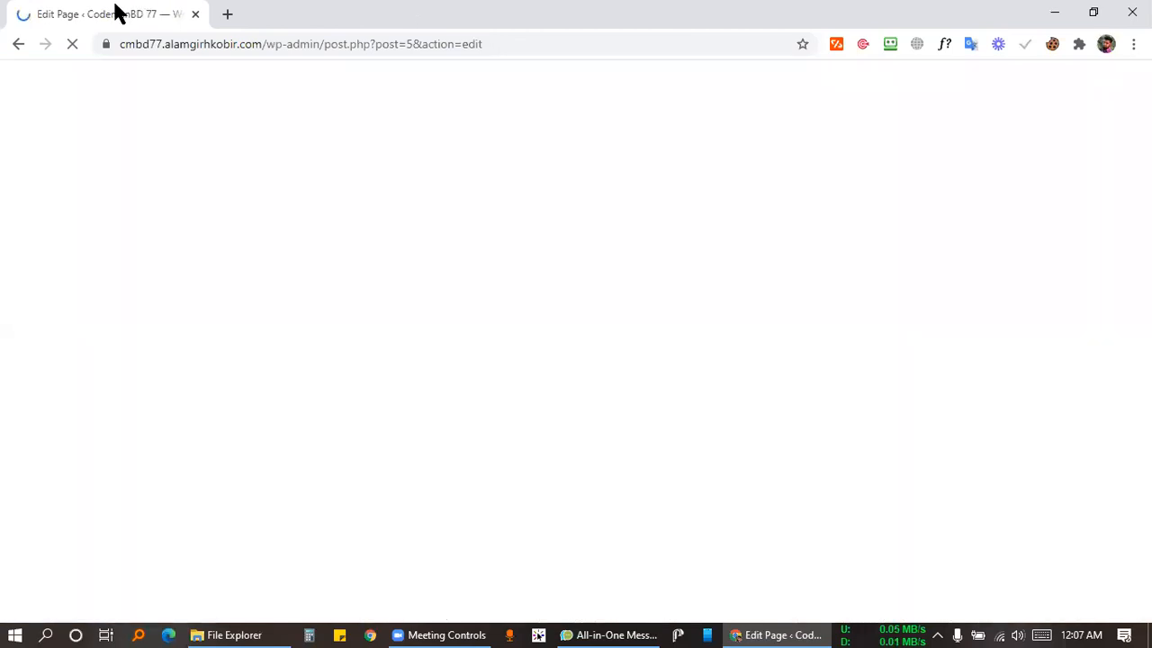
Go to Appearance > Menus and create a new menu named Main Menu.
left_click(25, 86)
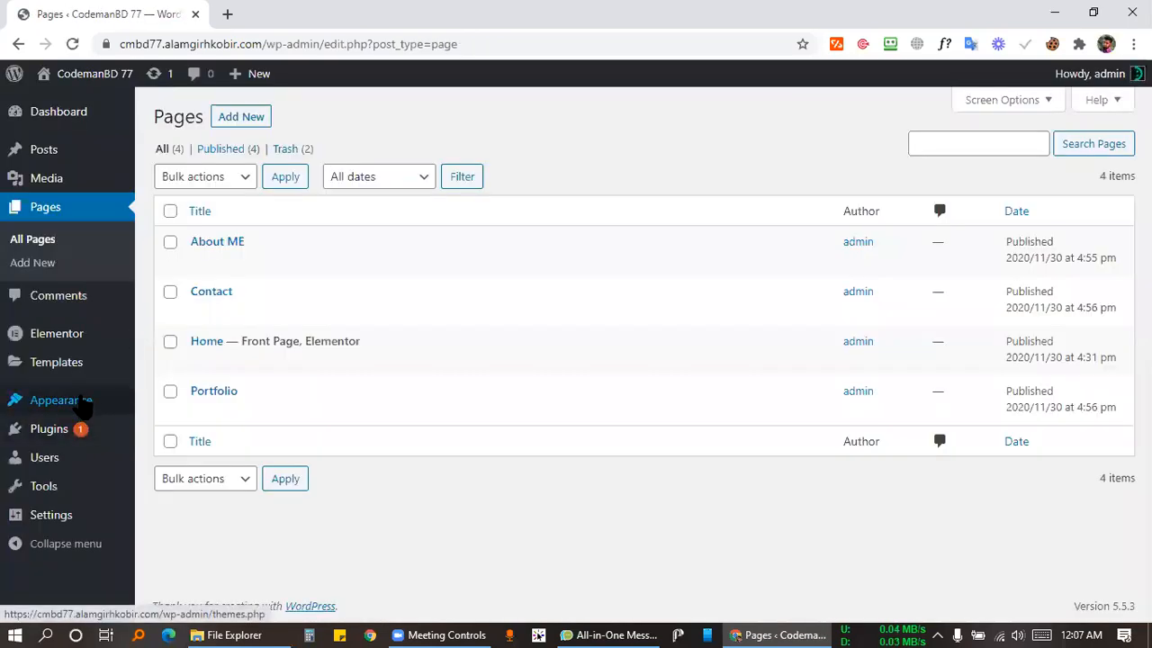
mouse_move(81, 401)
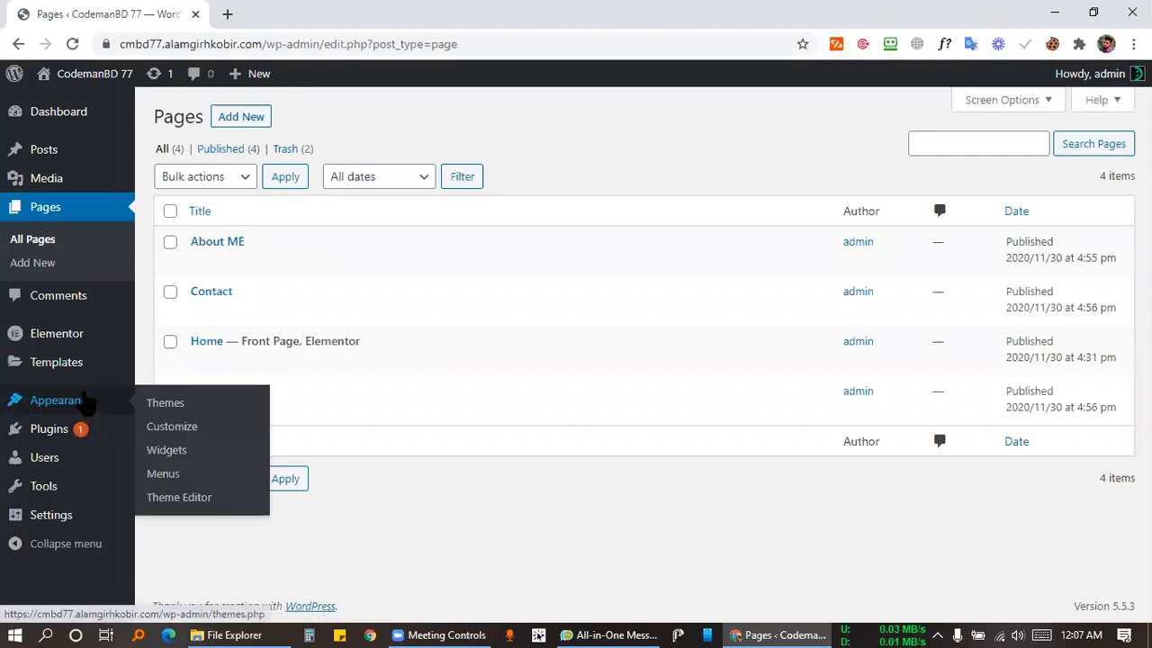
left_click(161, 475)
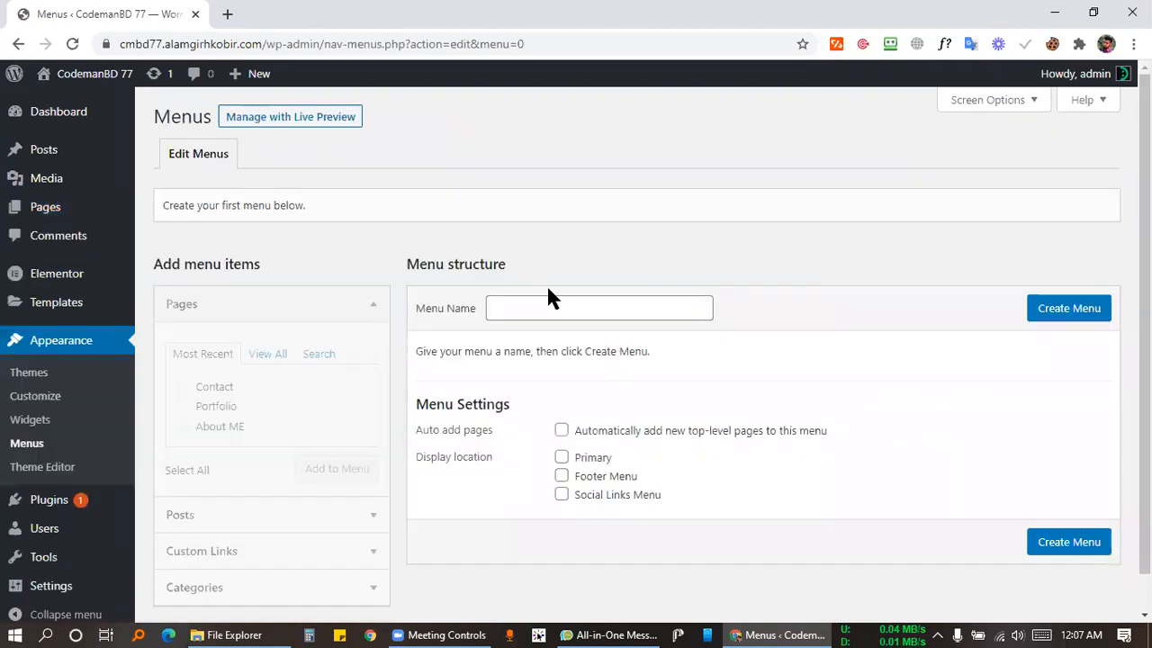
left_click(540, 299)
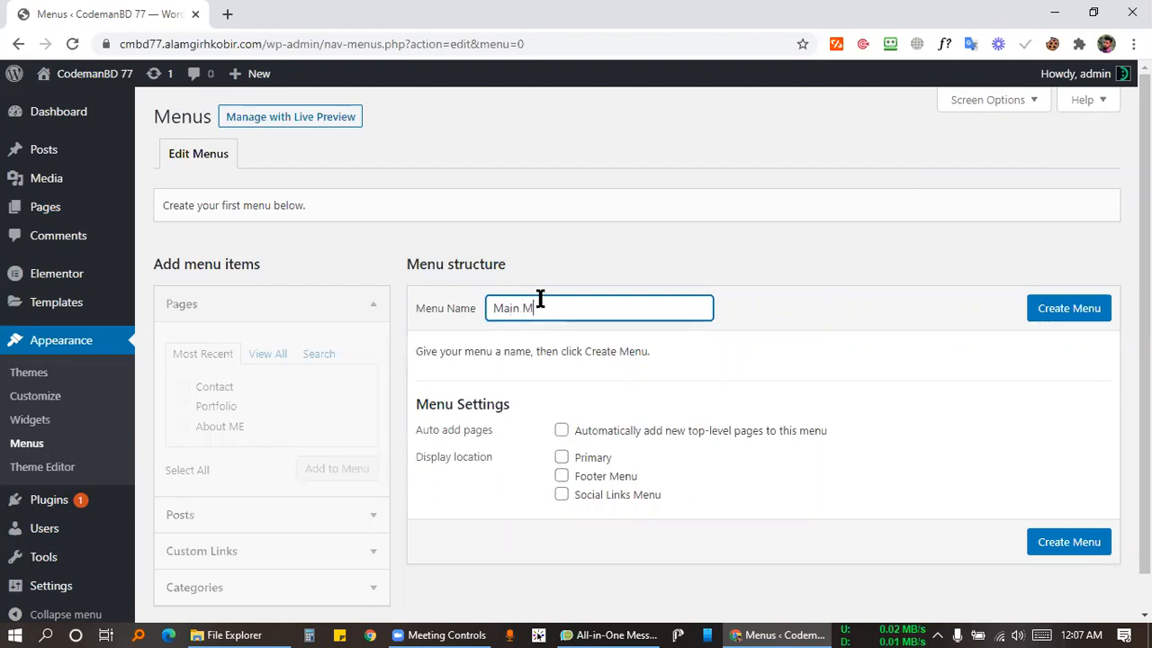
left_click(1062, 308)
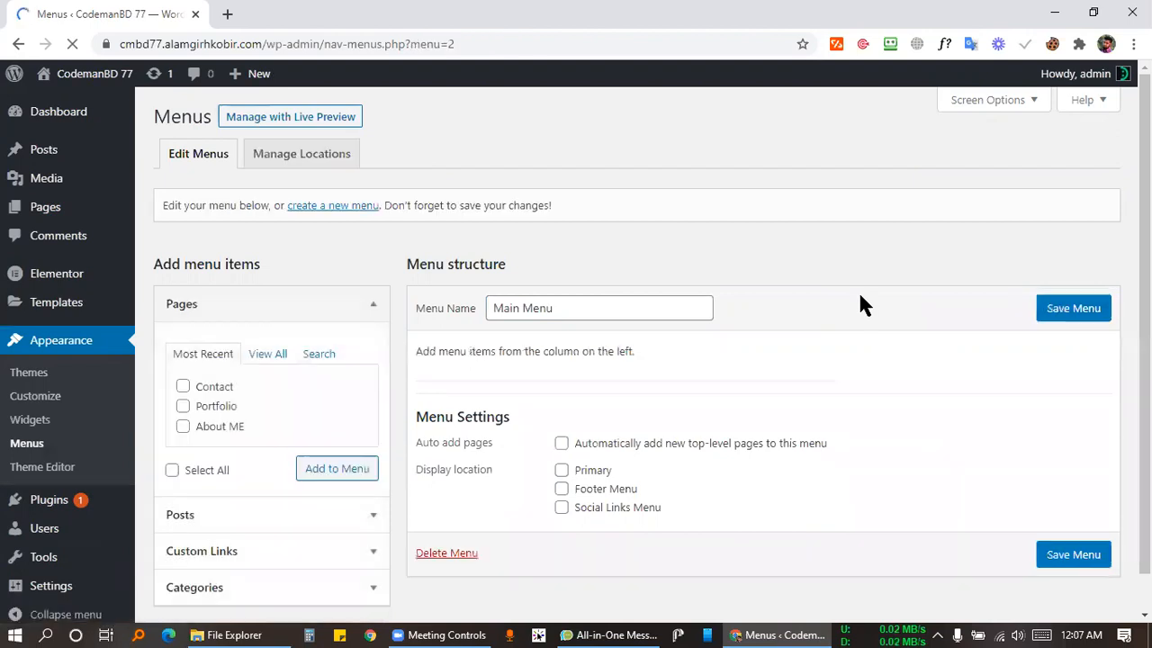
Add all four site pages to Main Menu.
scroll(335, 408, "down", 1)
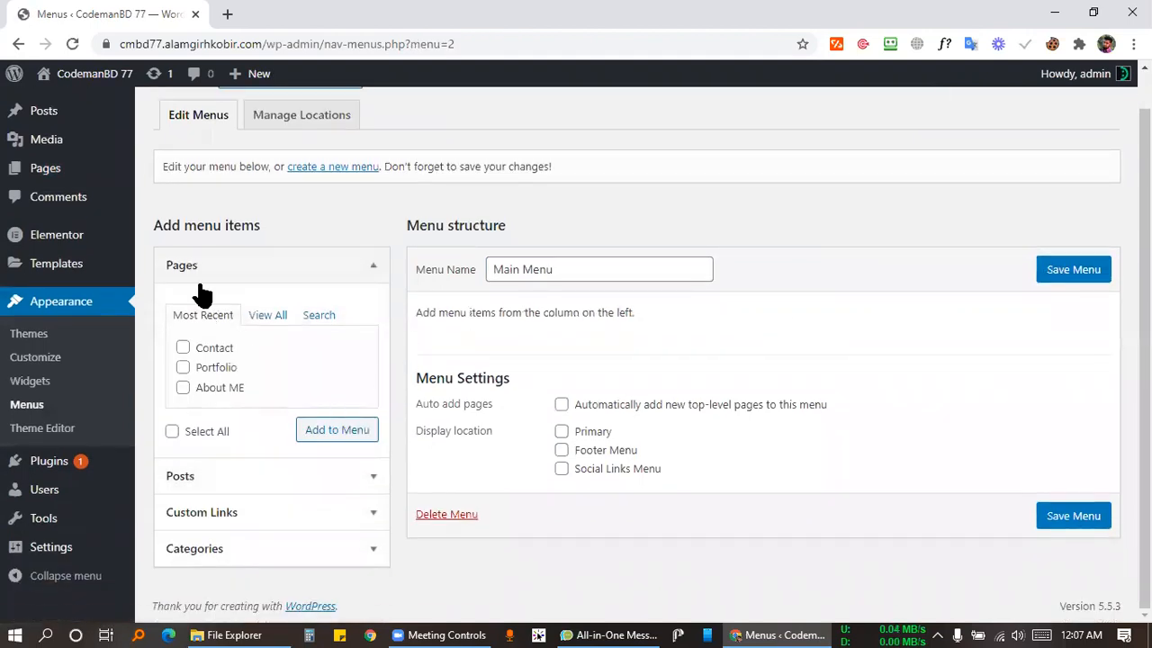
left_click(162, 268)
left_click(224, 281)
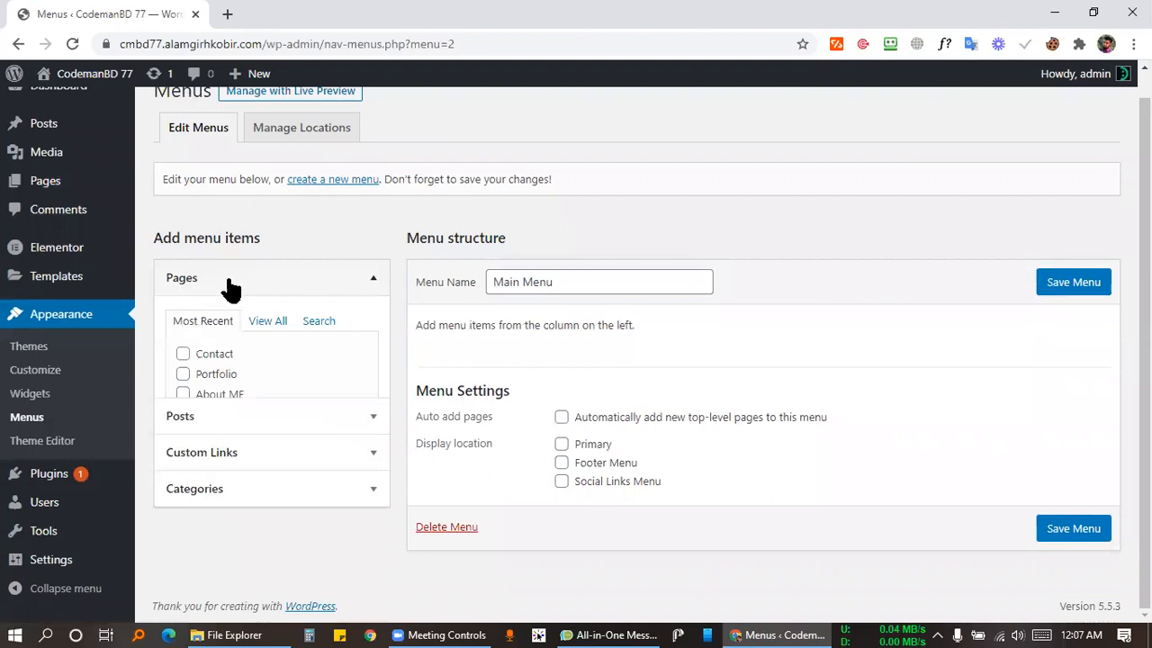
scroll(224, 297, "down", 1)
left_click(270, 319)
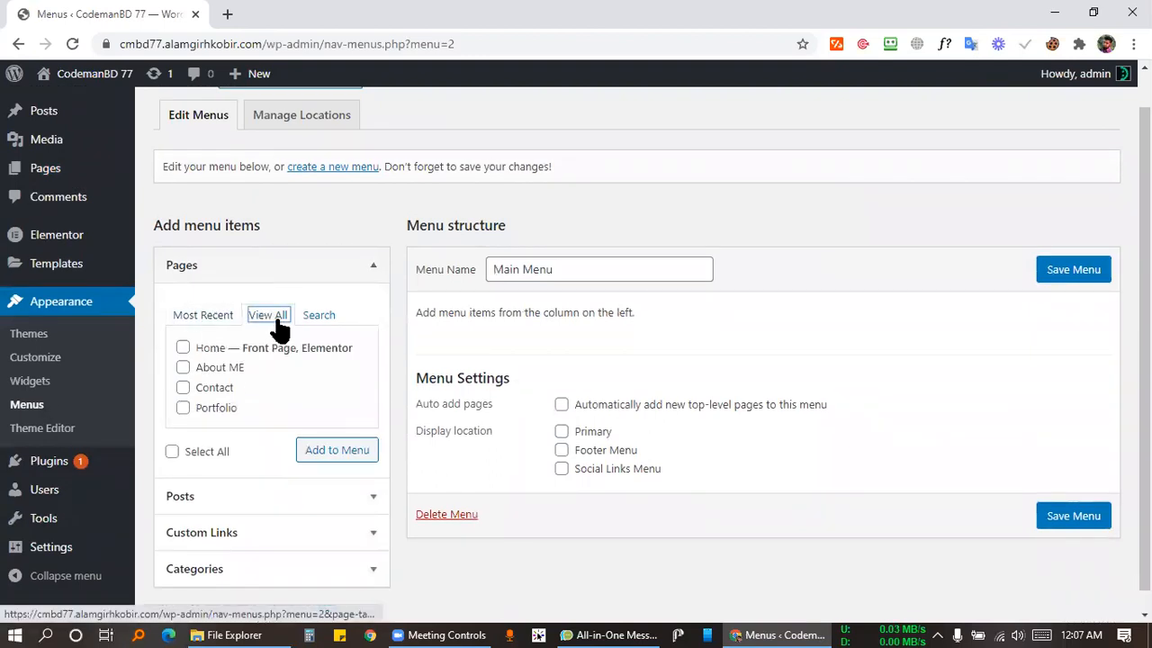
left_click(172, 451)
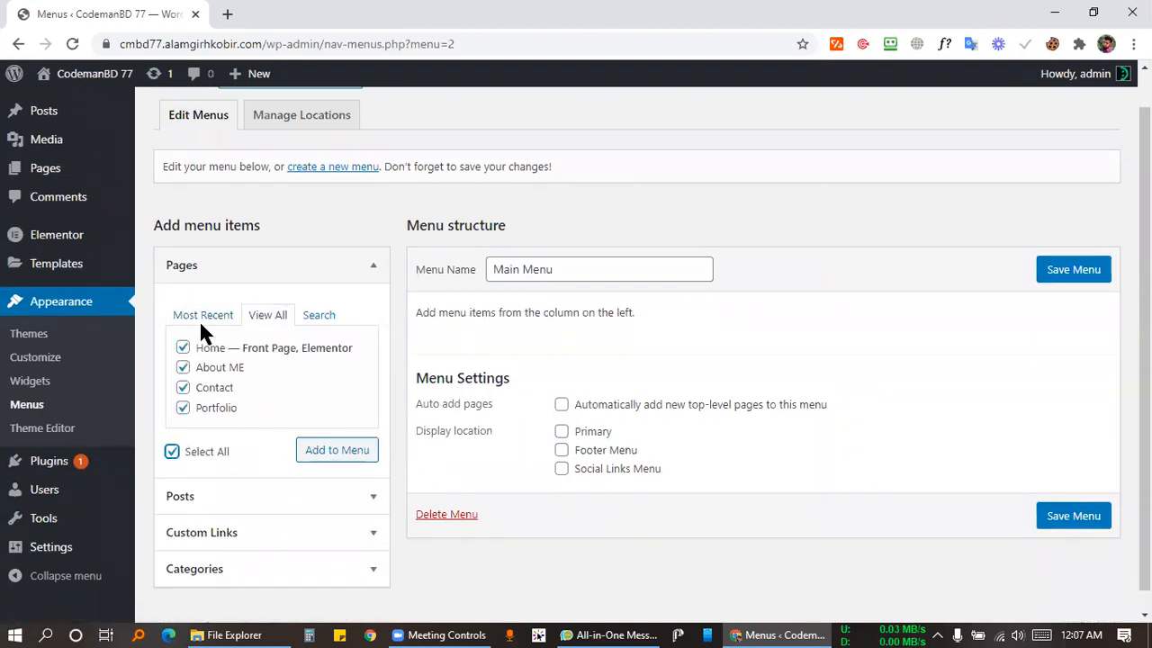
left_click(336, 450)
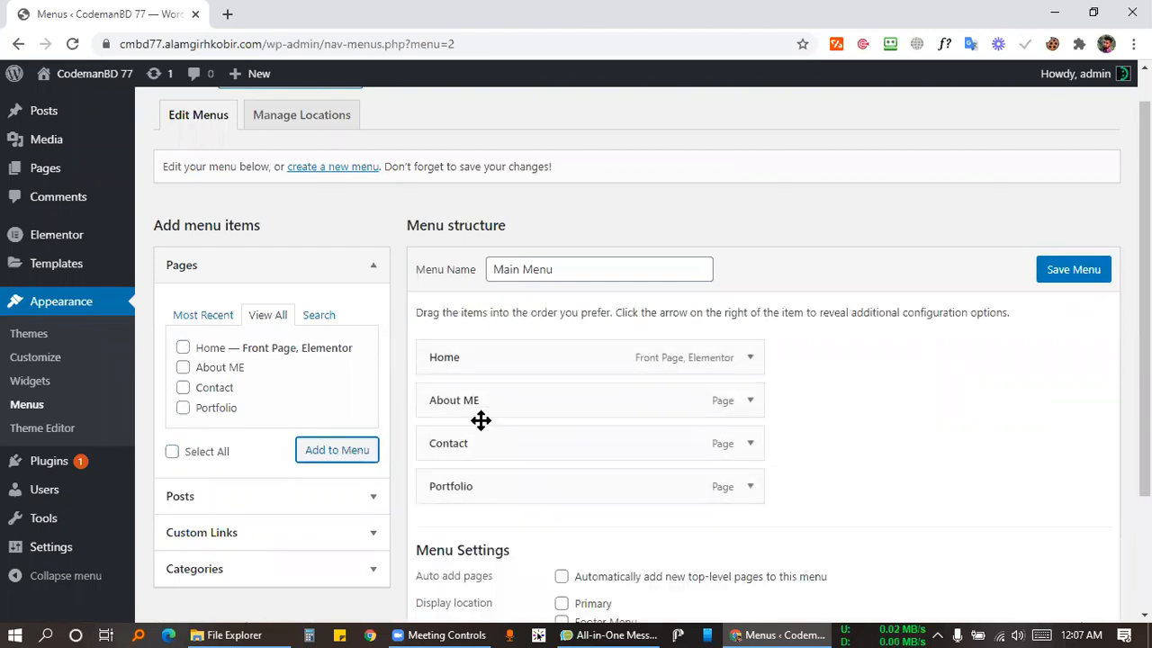
Move Portfolio just below Home, save Main Menu, then open All Pages.
left_click_drag(481, 501, 453, 405)
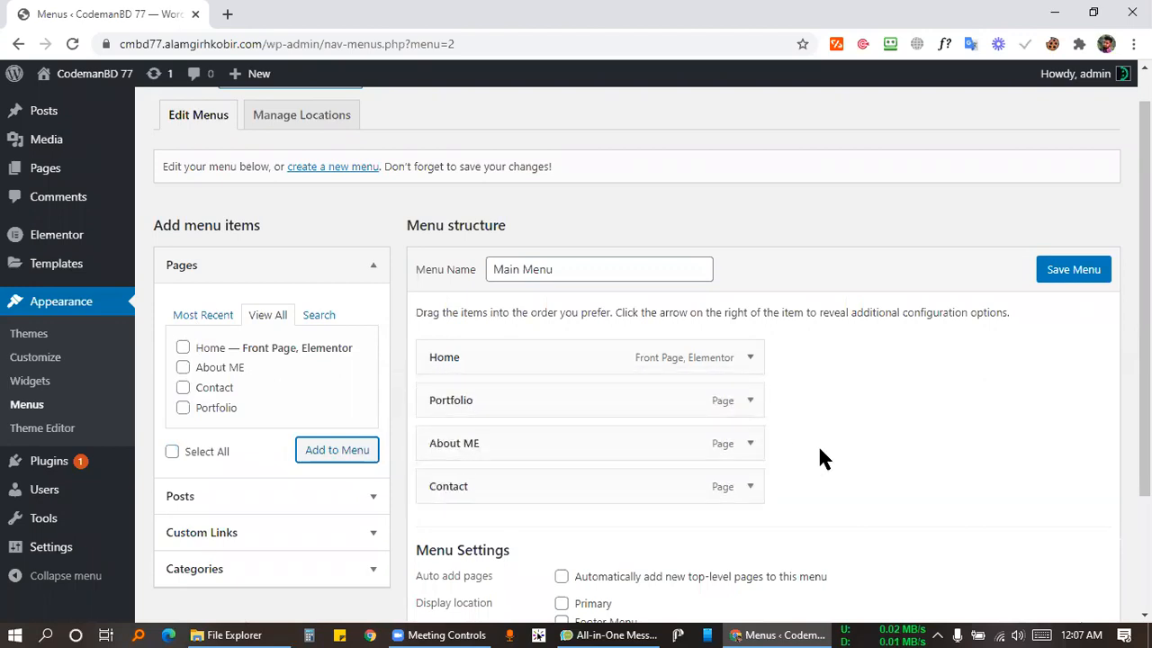
scroll(940, 436, "down", 3)
left_click(1069, 530)
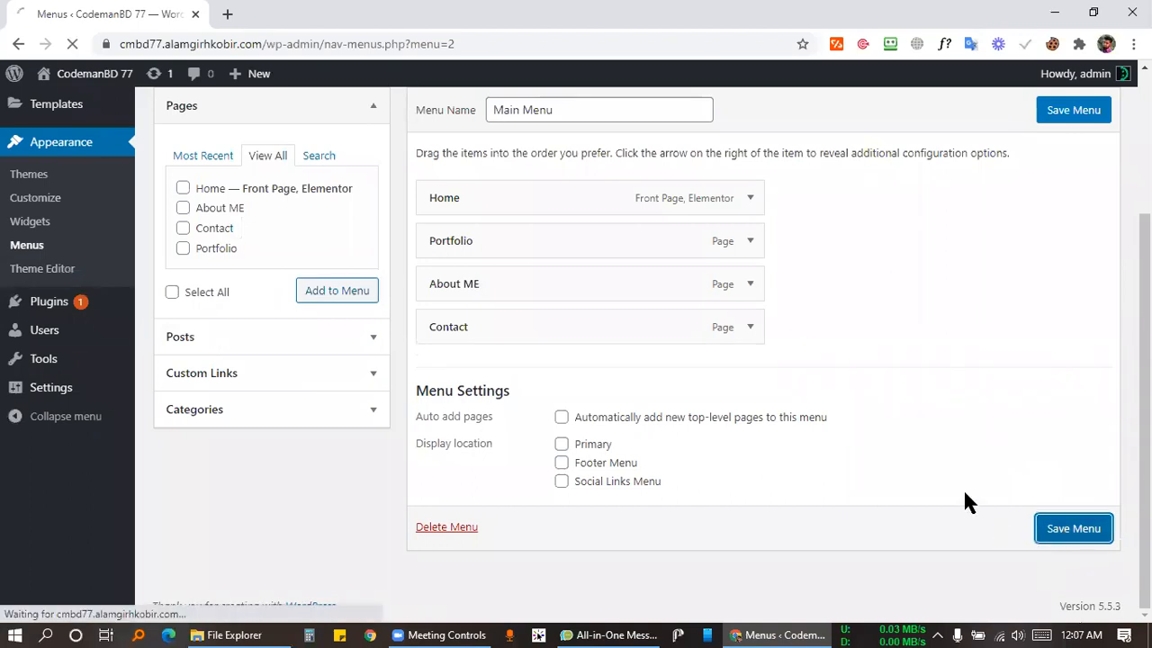
scroll(764, 344, "down", 3)
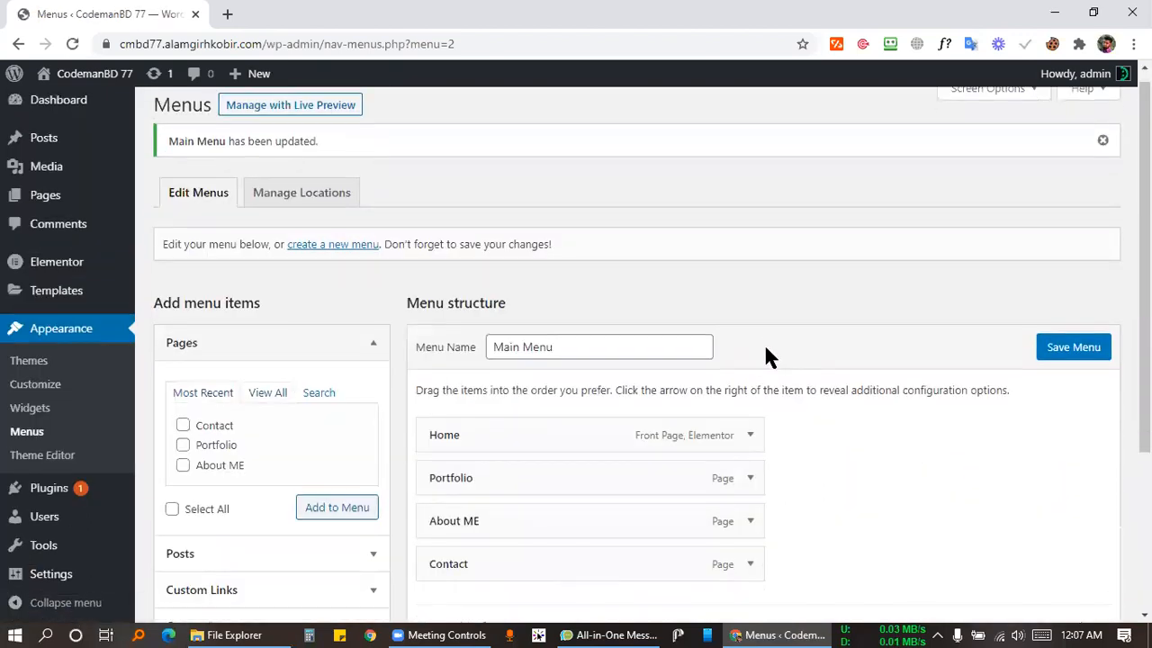
scroll(66, 336, "up", 3)
left_click(34, 206)
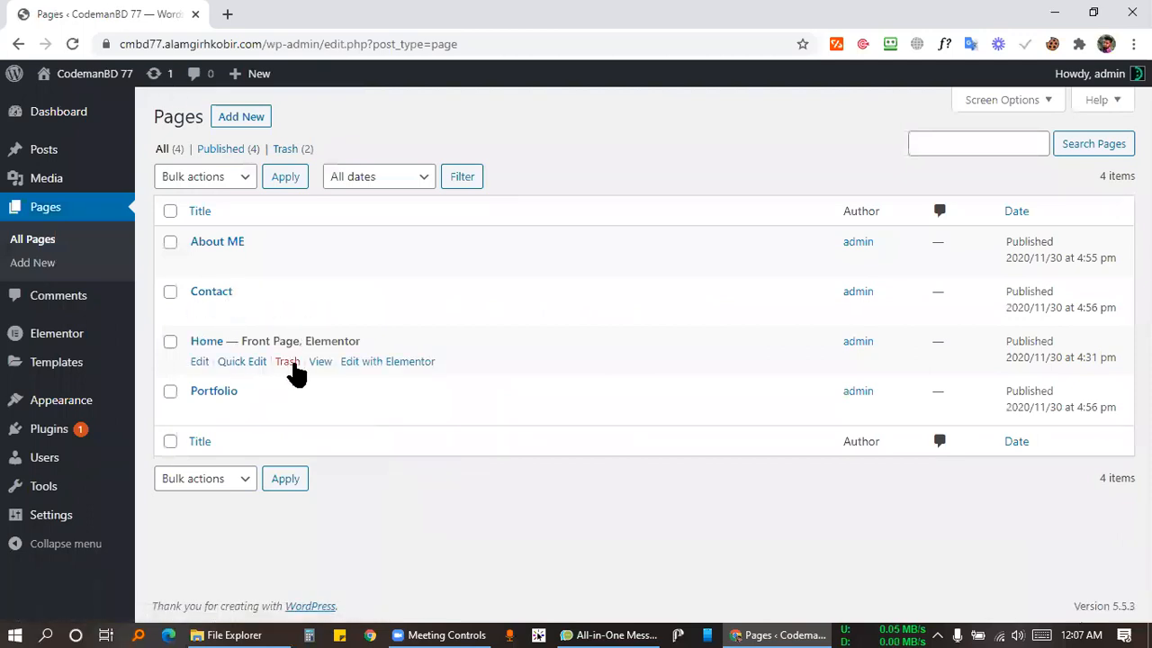
Open Home in Elementor and set the header Nav Menu widget to display Main Menu.
left_click(386, 363)
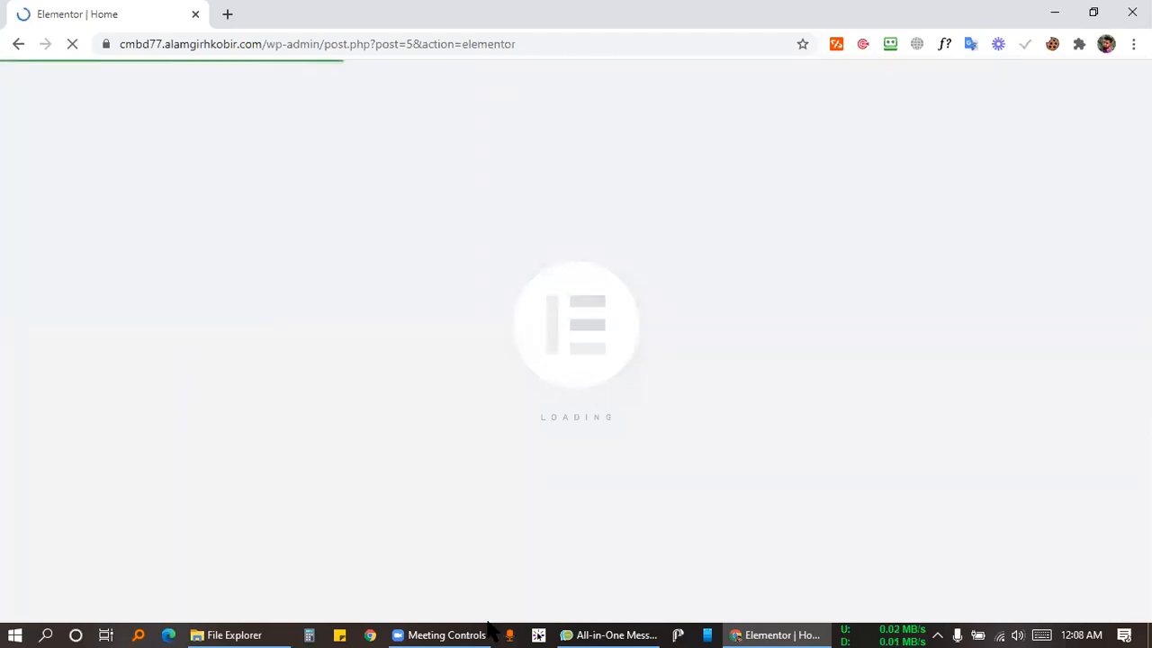
left_click(426, 627)
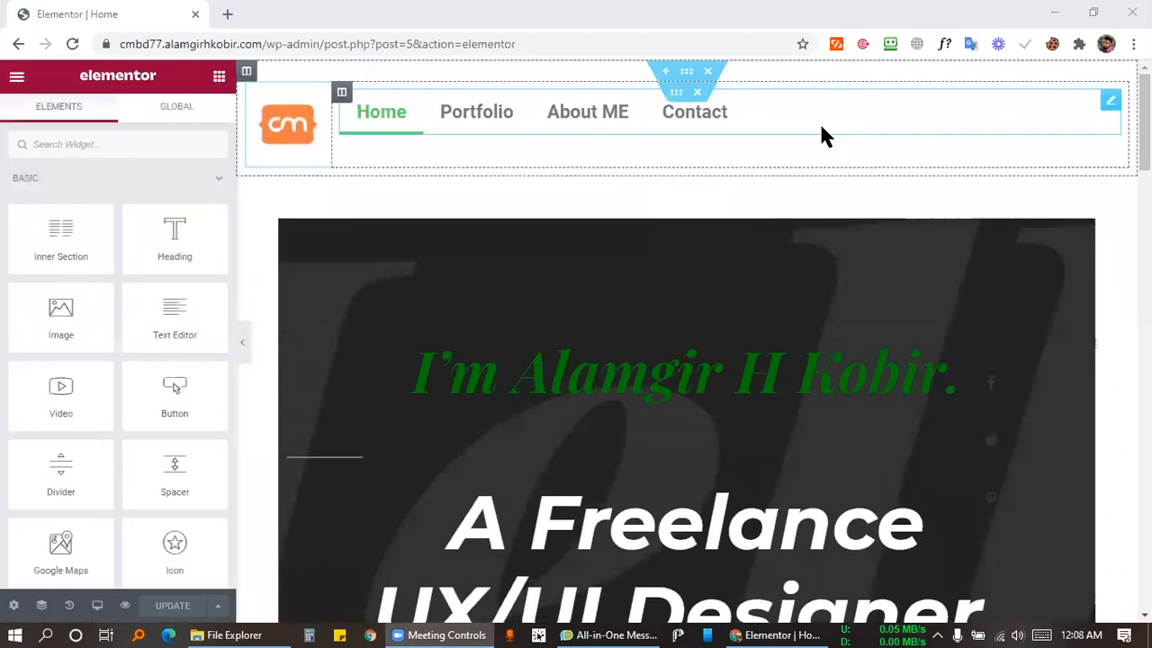
left_click(1112, 102)
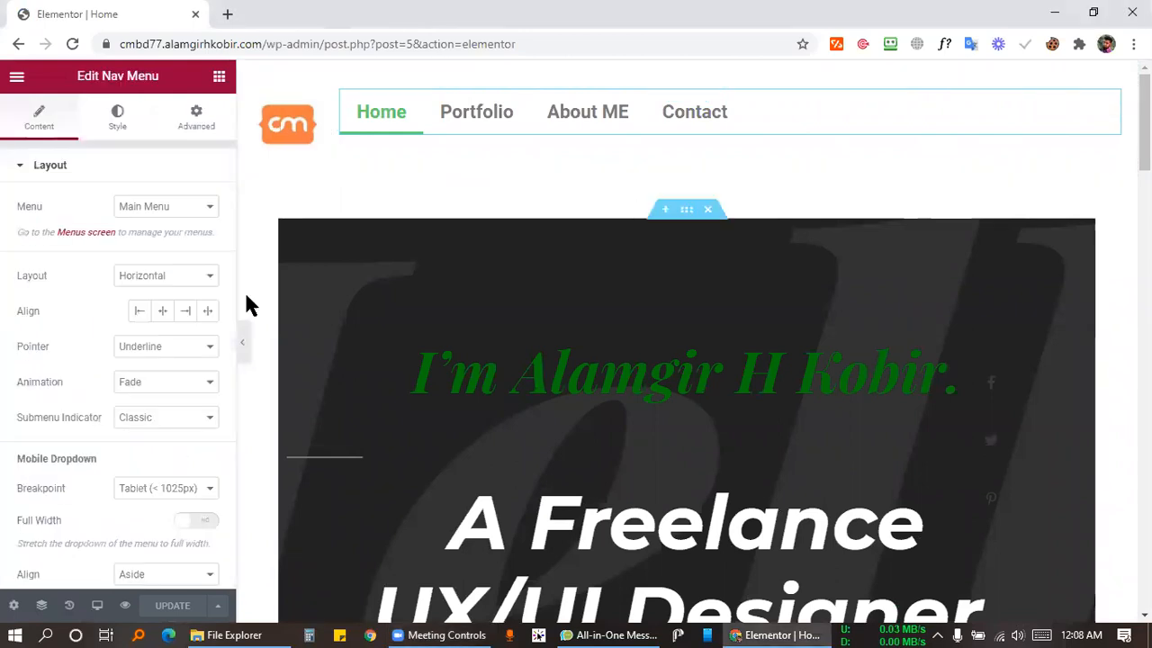
left_click(120, 120)
left_click(36, 117)
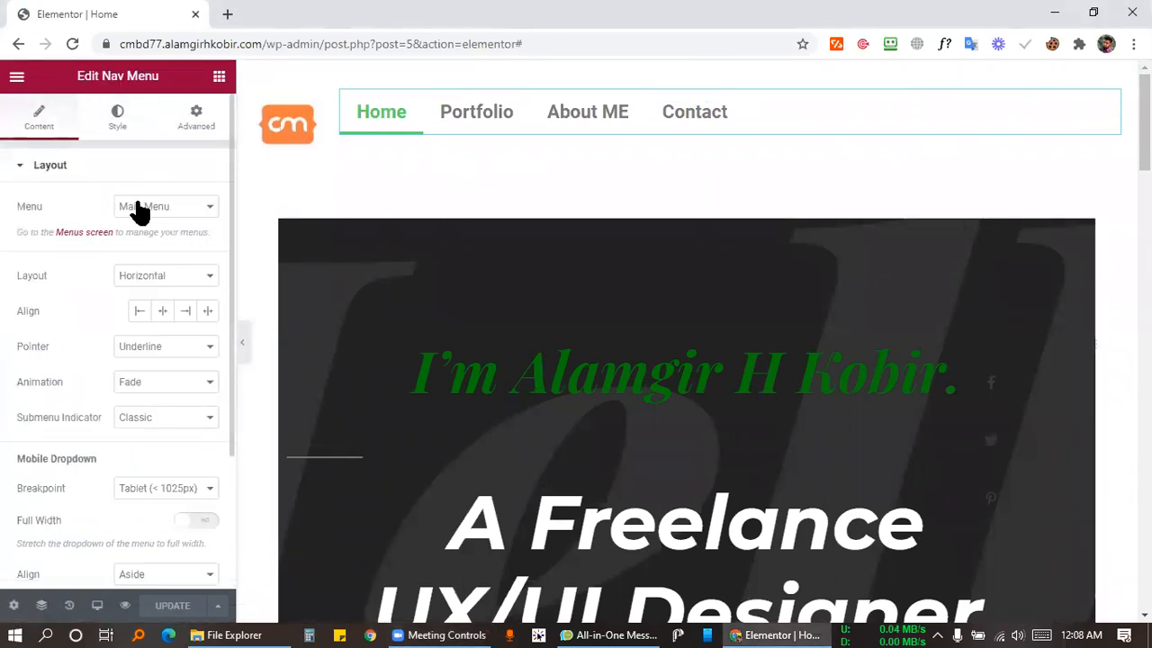
left_click(139, 209)
left_click(139, 224)
left_click(148, 206)
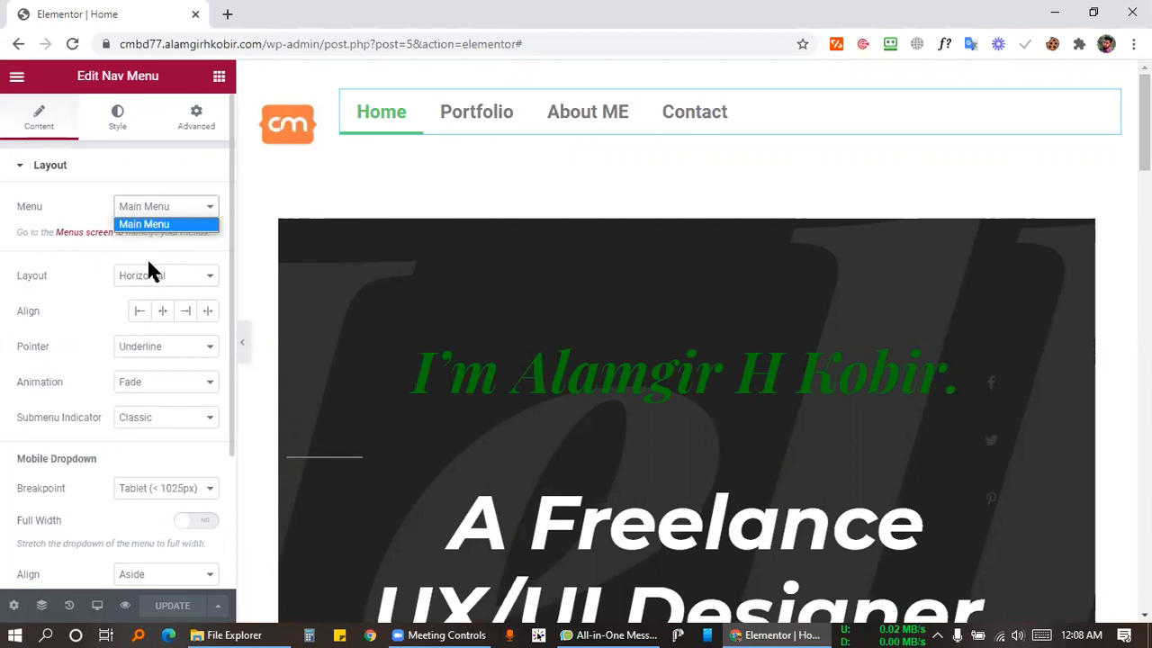
left_click(130, 225)
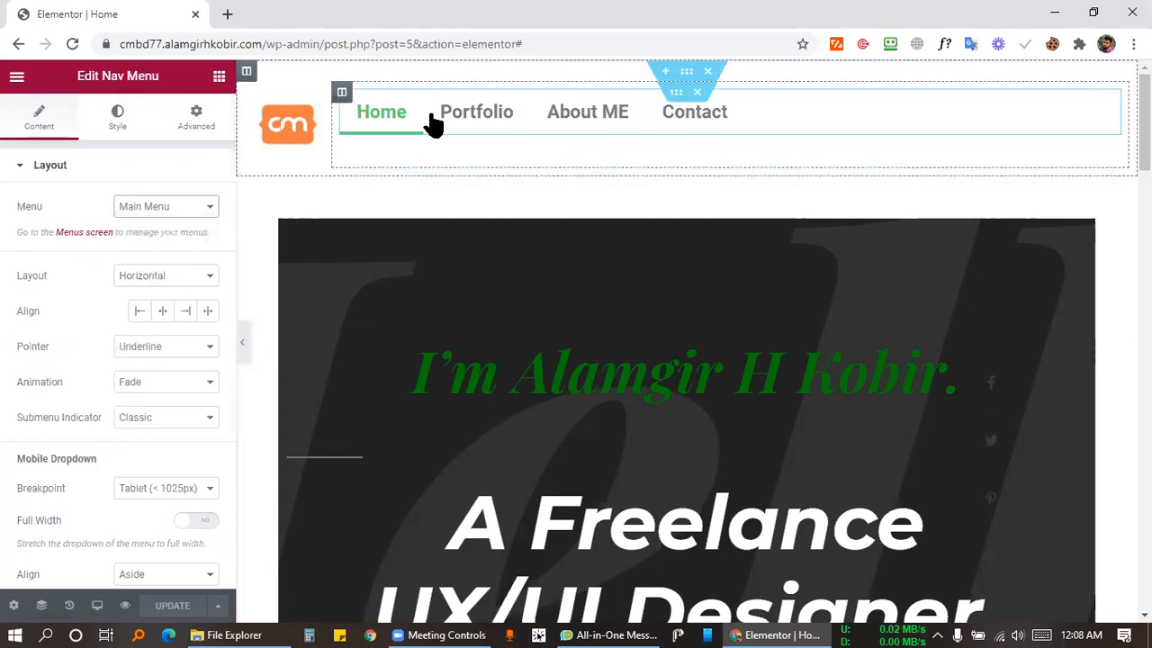
Align the menu right, set its pointer style to Background, and update the page.
left_click(186, 315)
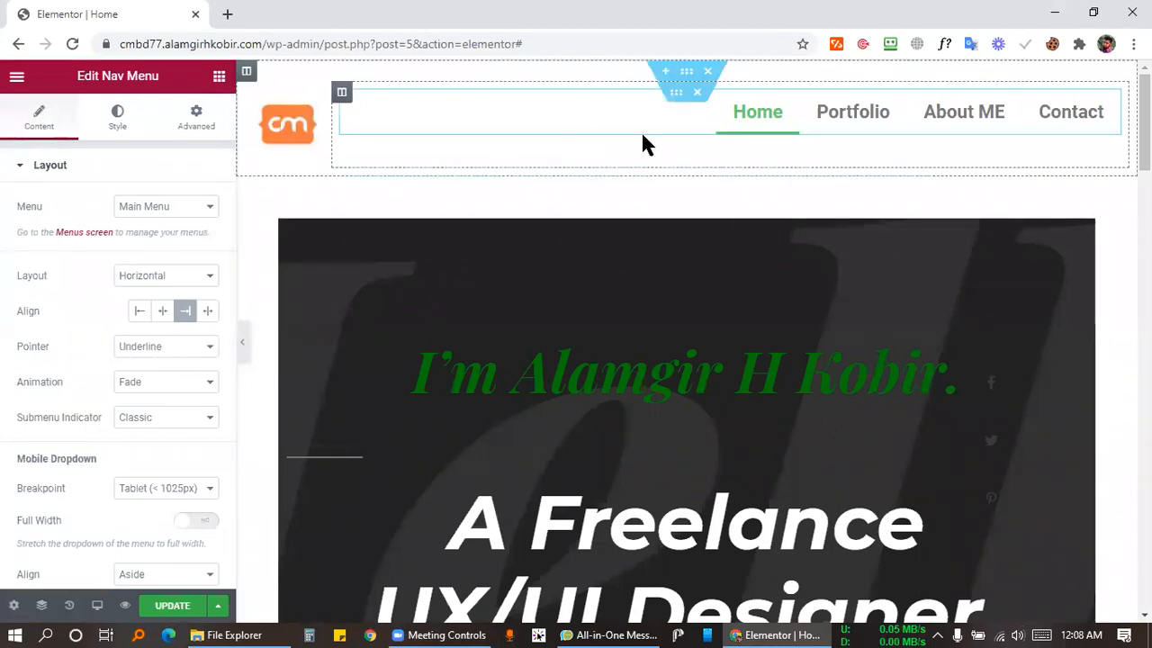
left_click(177, 351)
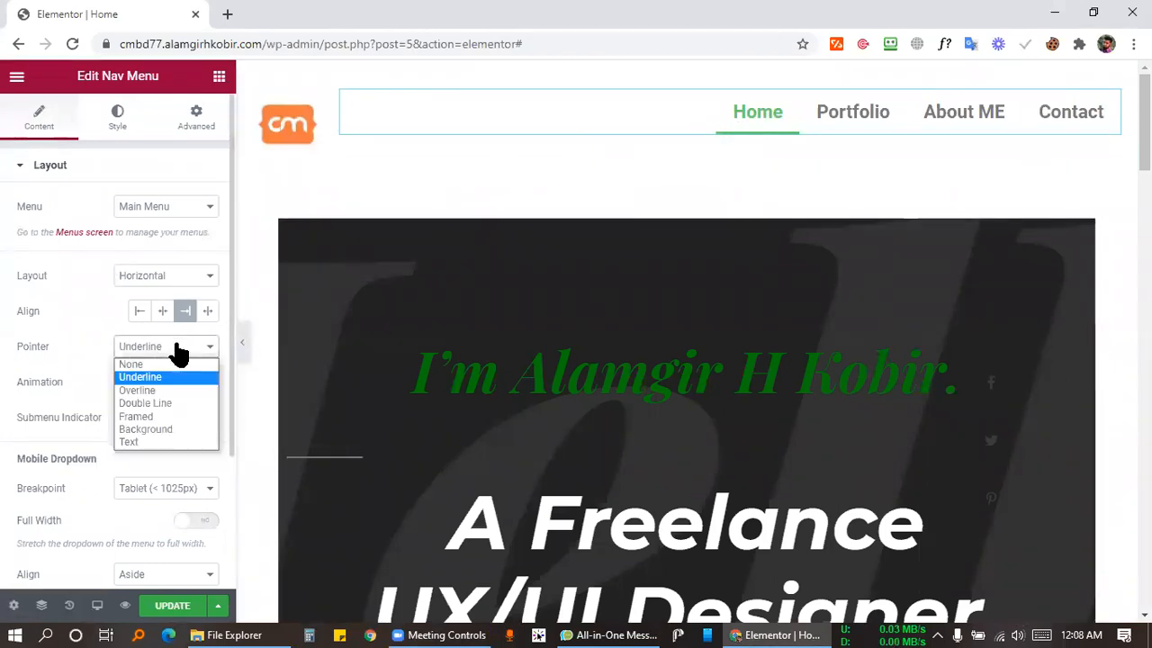
left_click(150, 392)
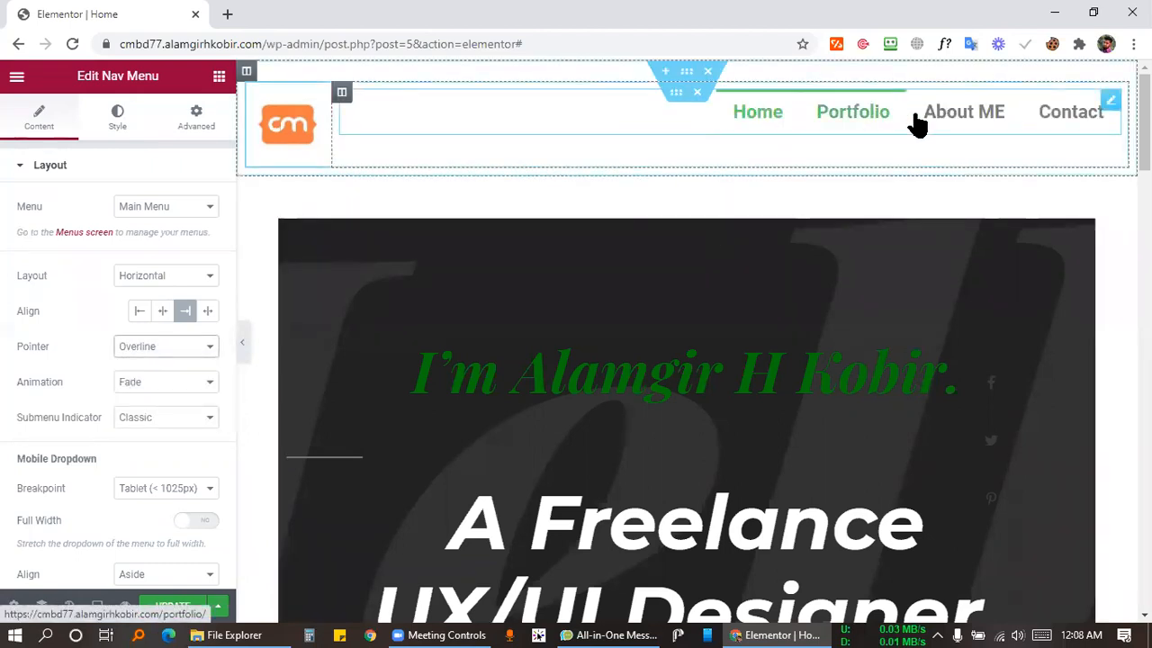
left_click(146, 349)
left_click(144, 402)
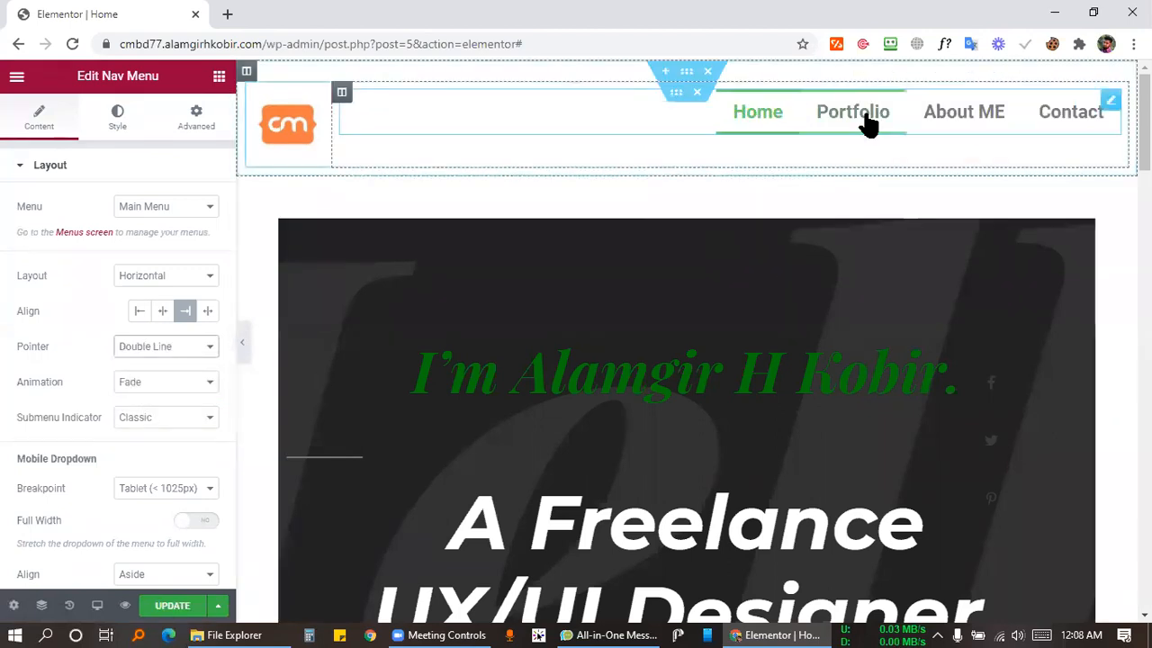
left_click(151, 349)
left_click(146, 430)
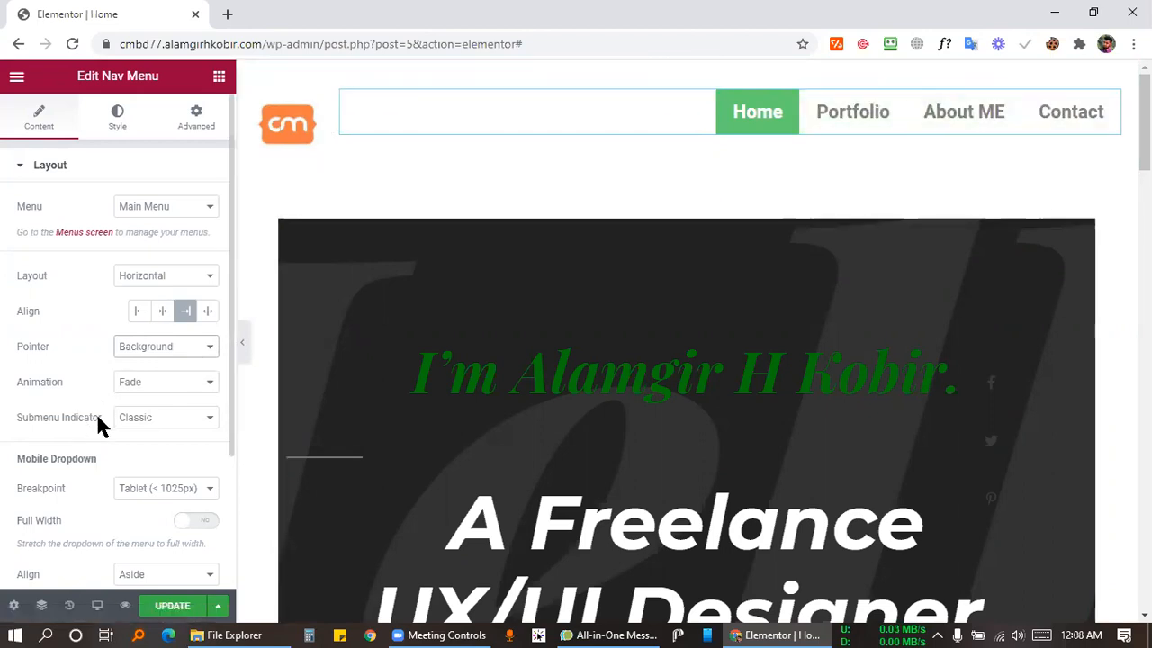
left_click(174, 351)
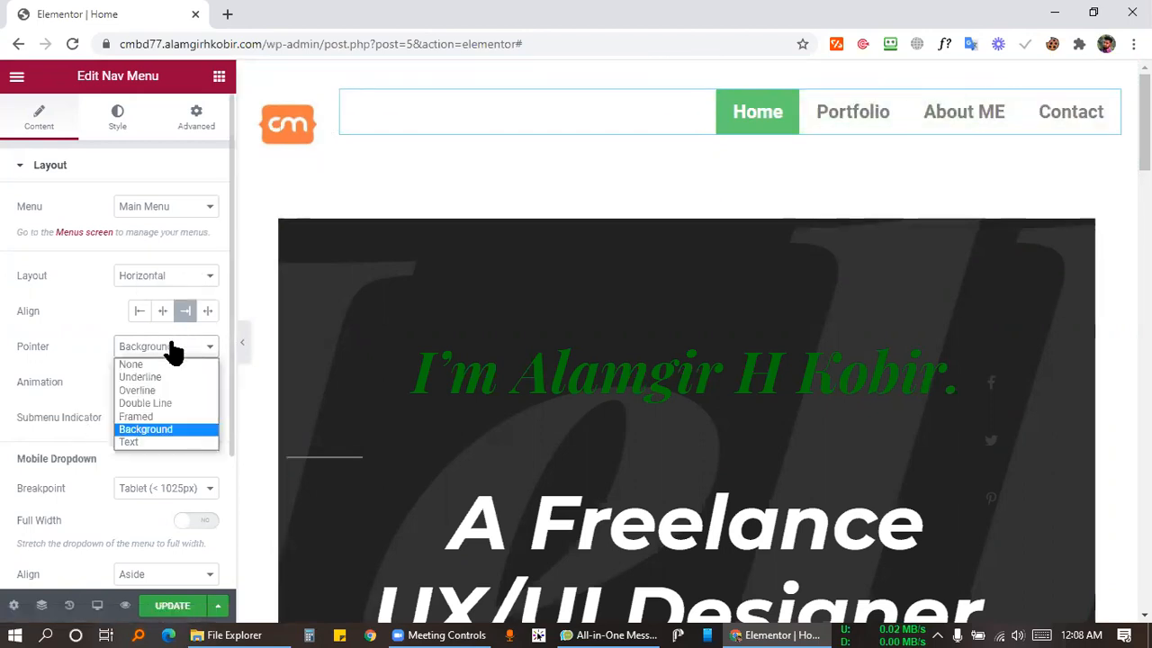
left_click(174, 351)
left_click(164, 607)
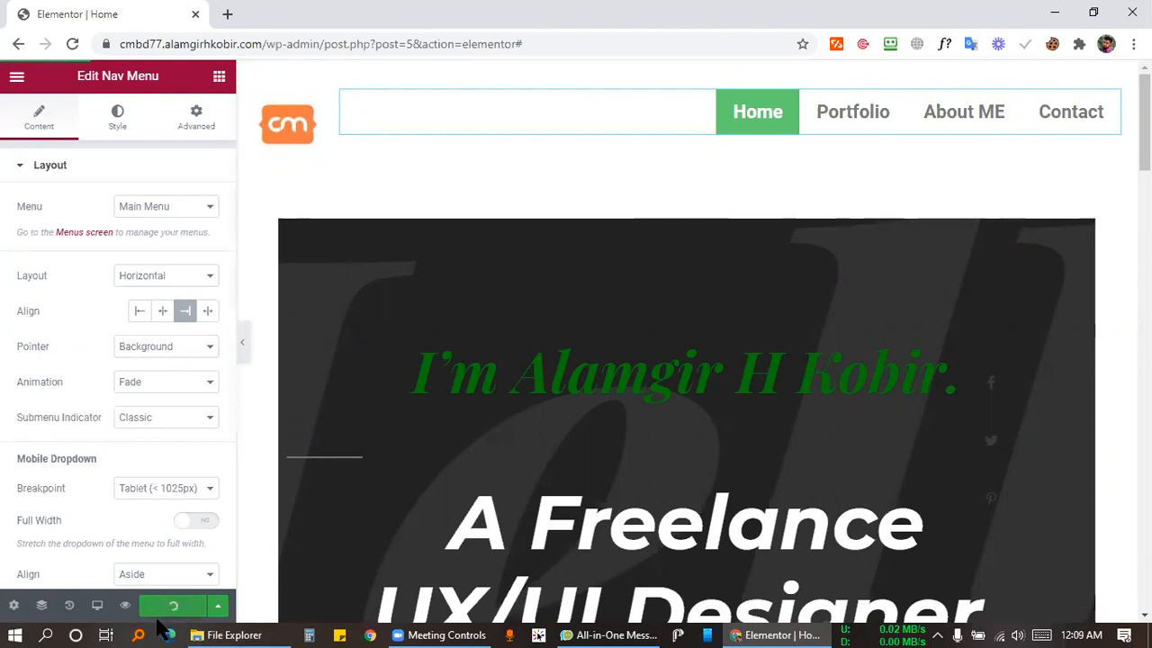
scroll(68, 401, "down", 2)
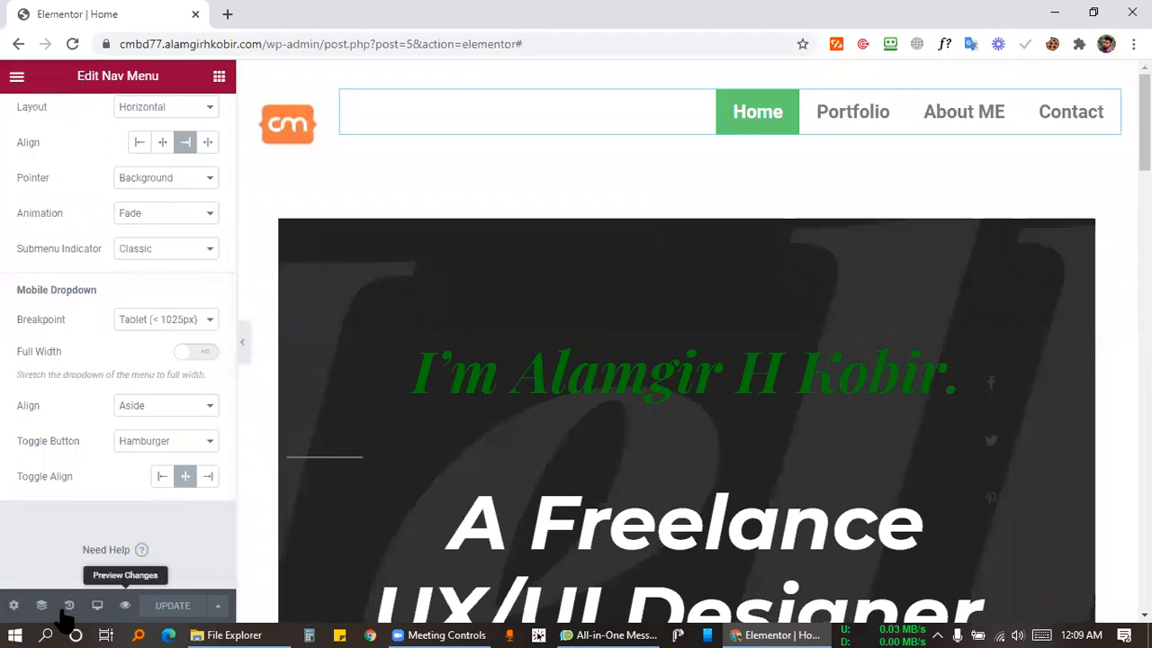
left_click(97, 605)
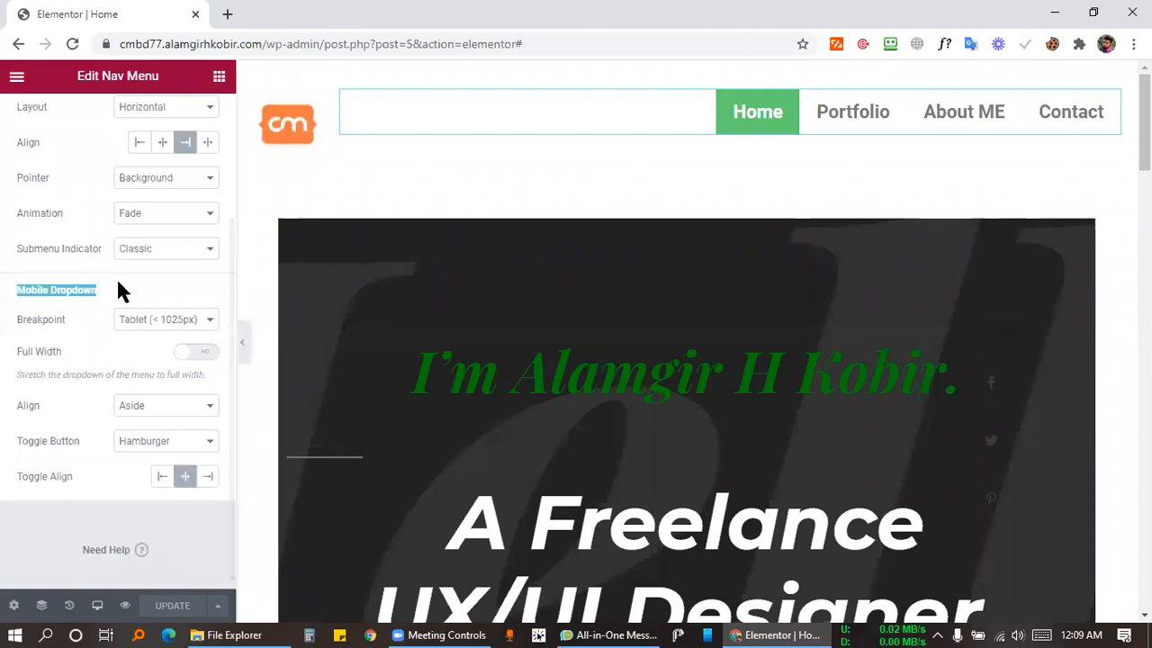
left_click(76, 291)
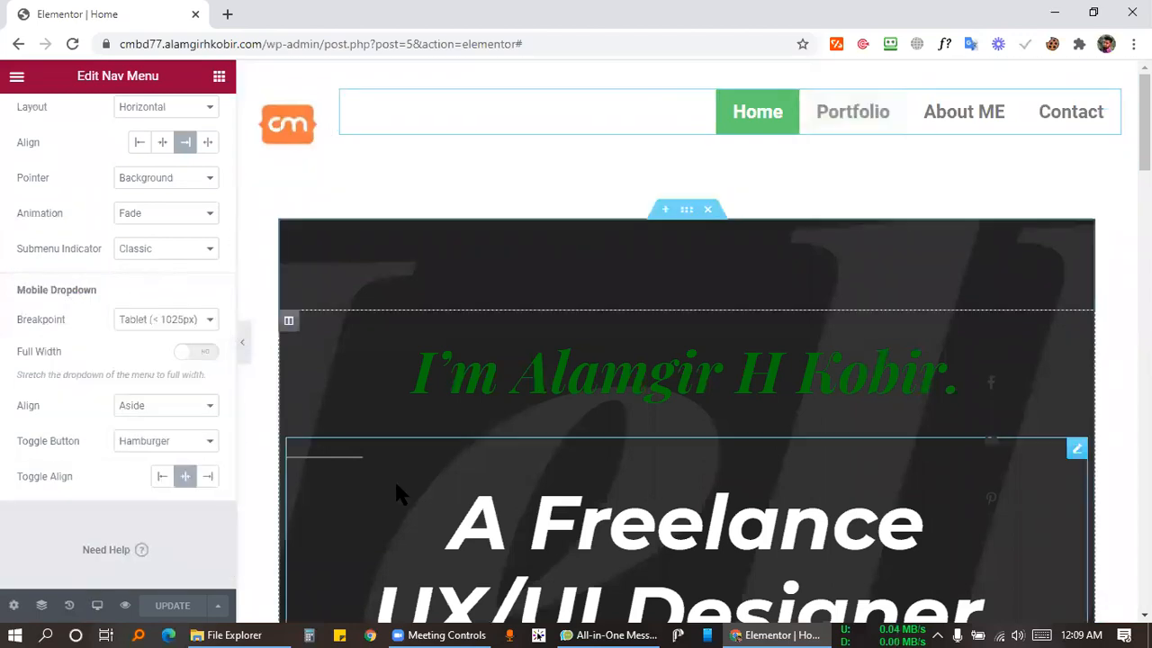
left_click(96, 605)
left_click(58, 562)
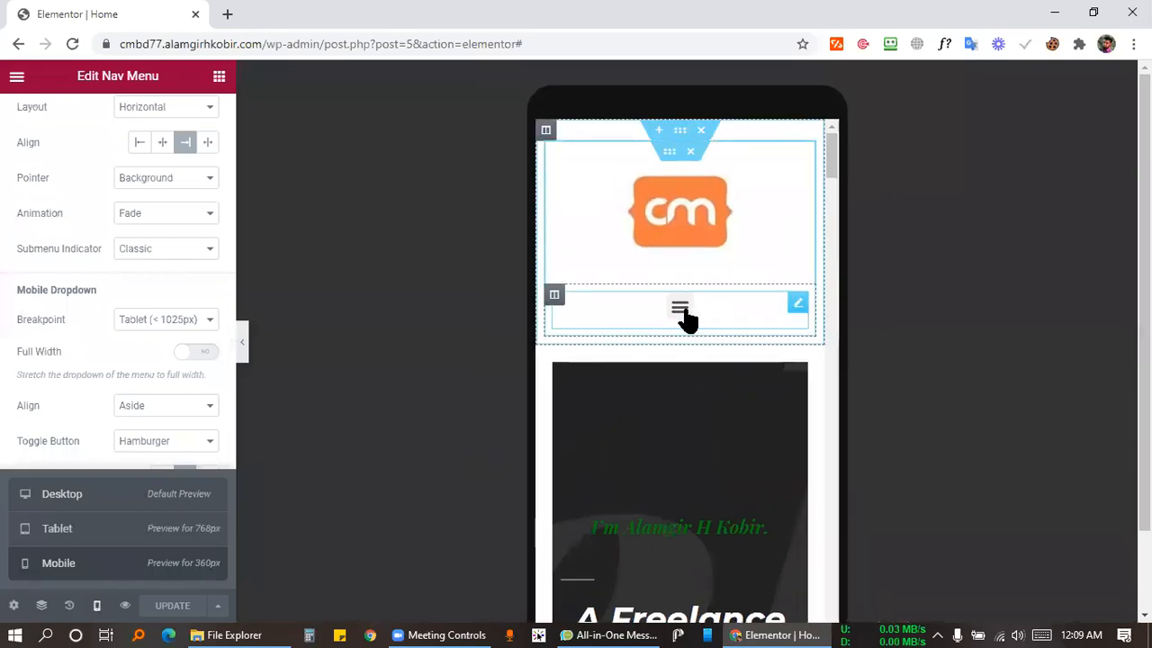
left_click(683, 314)
left_click(681, 314)
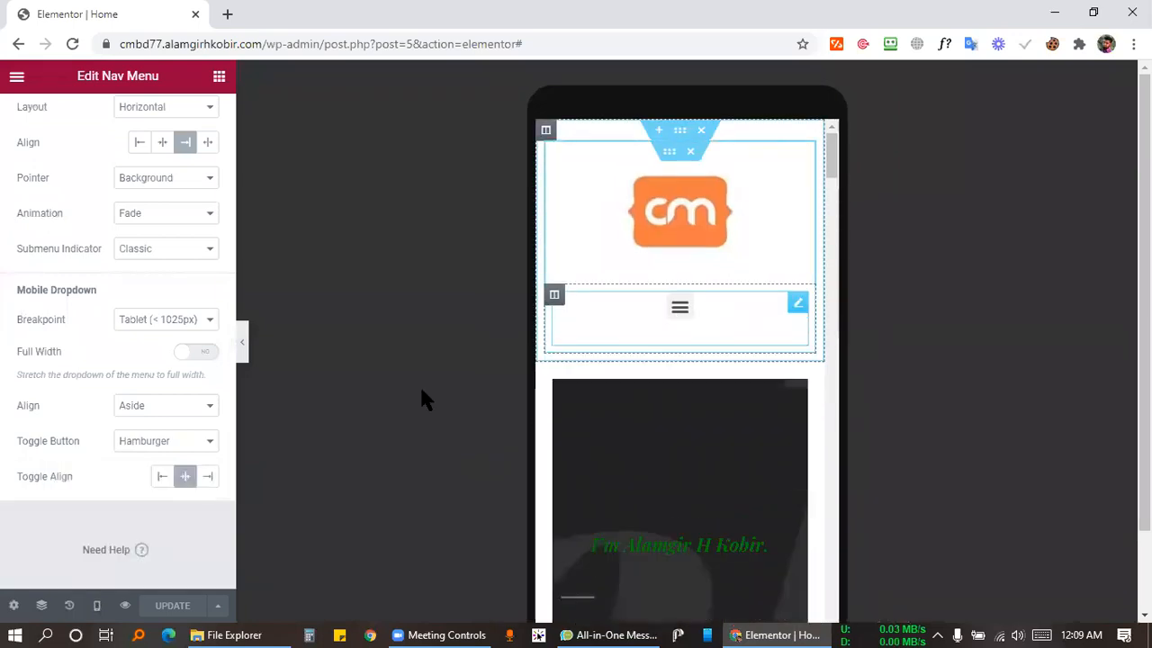
left_click(97, 606)
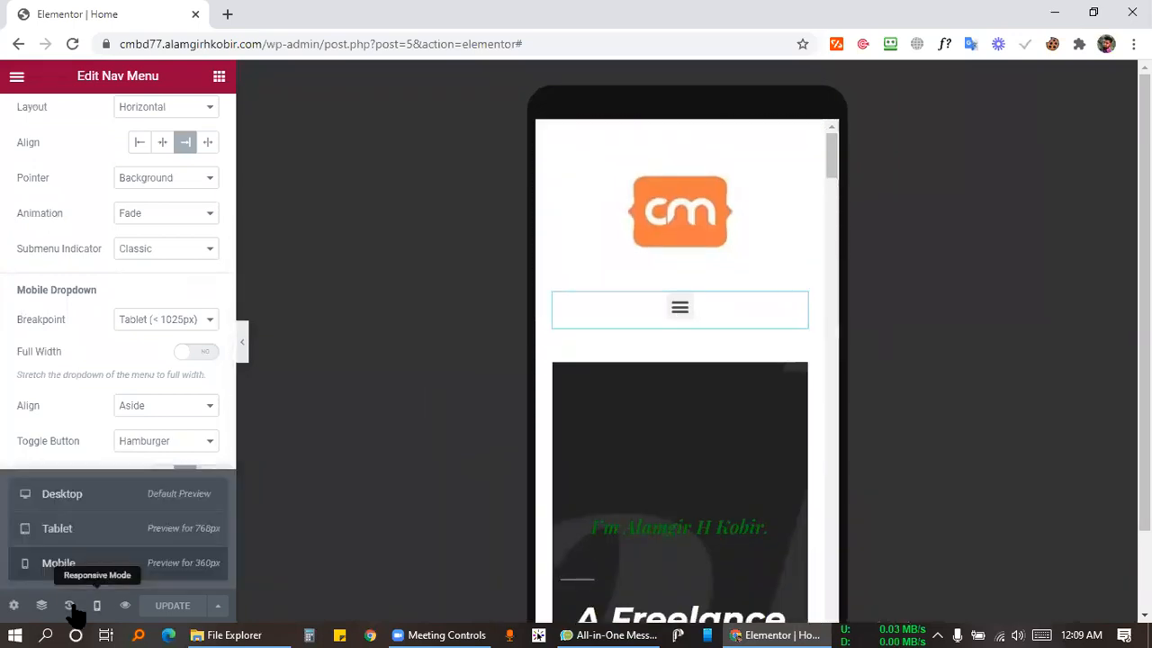
left_click(90, 493)
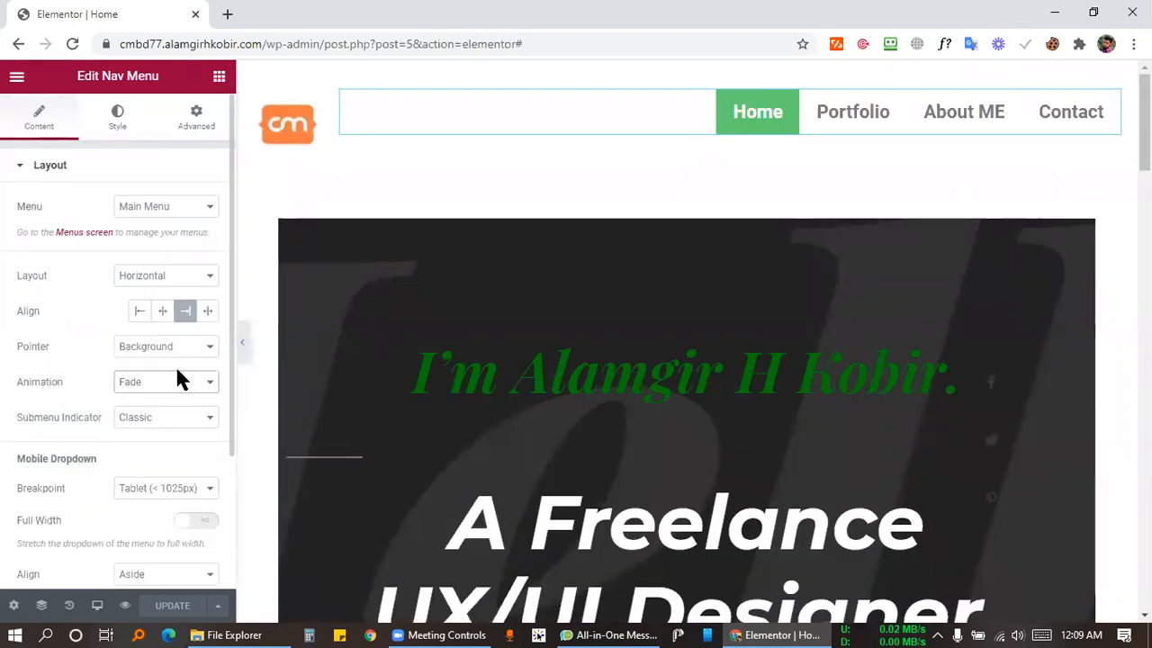
Change the nav menu's pointer animation from Fade to Grow and save with Ctrl+S.
left_click(141, 386)
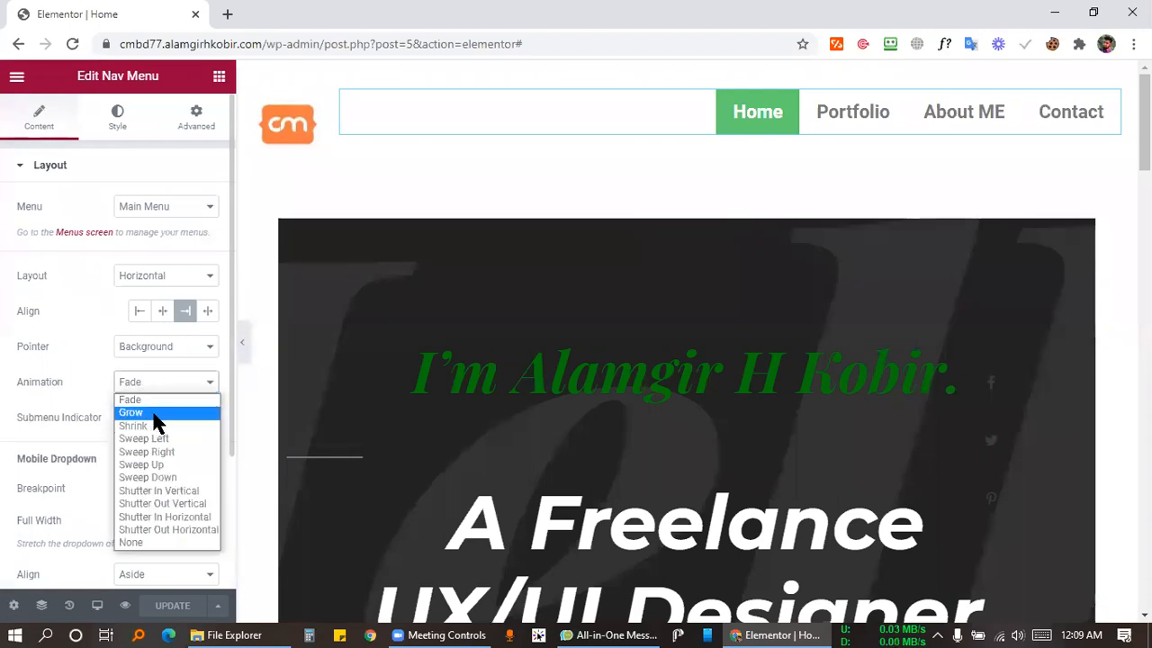
left_click(154, 413)
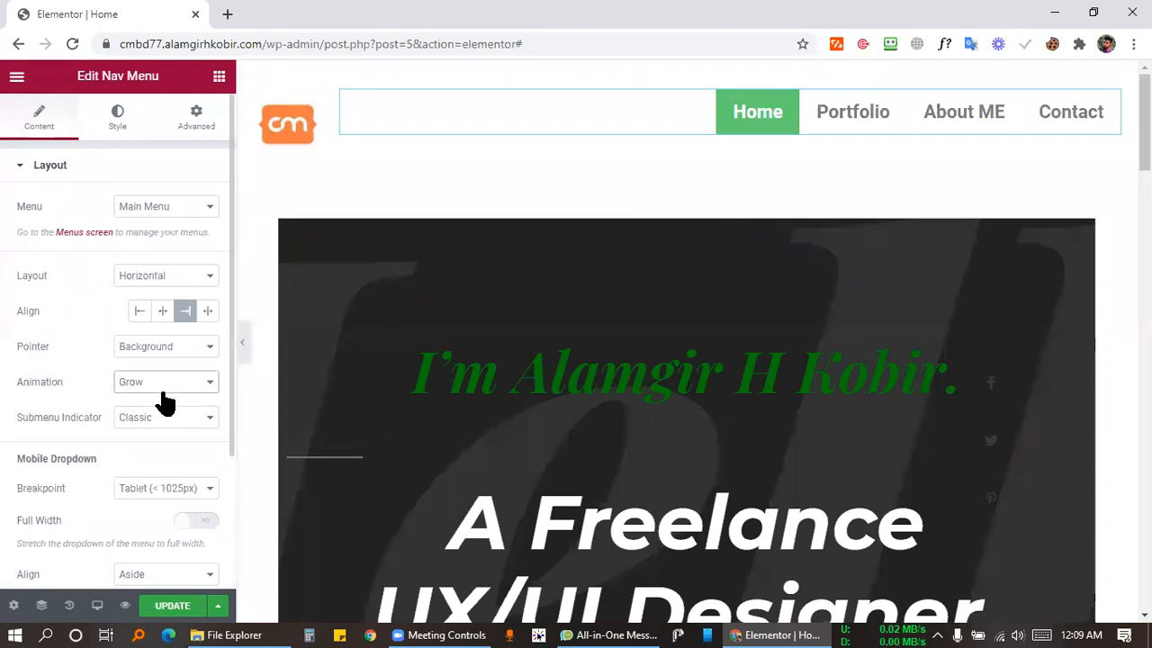
key("ctrl+s")
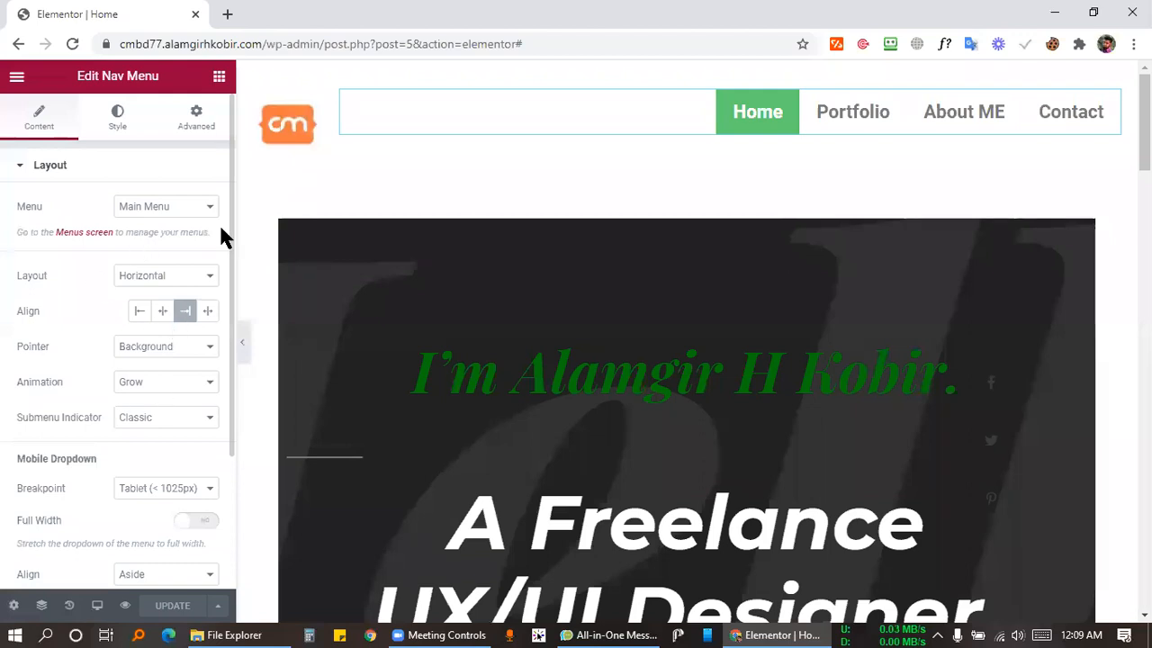
left_click(119, 126)
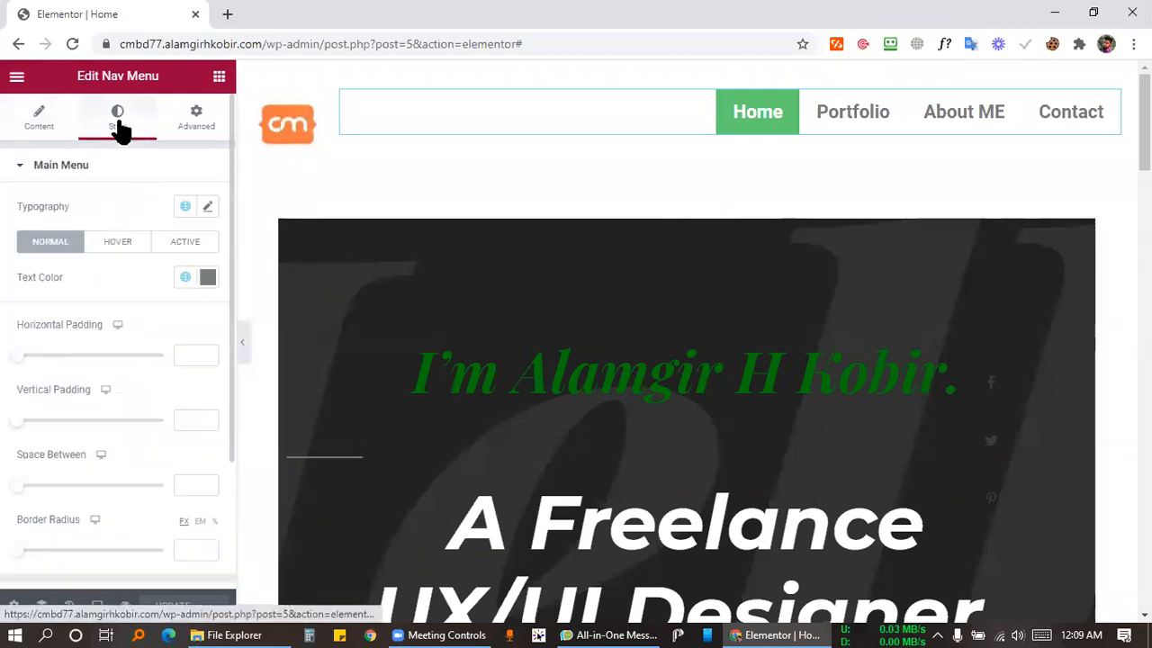
left_click(117, 242)
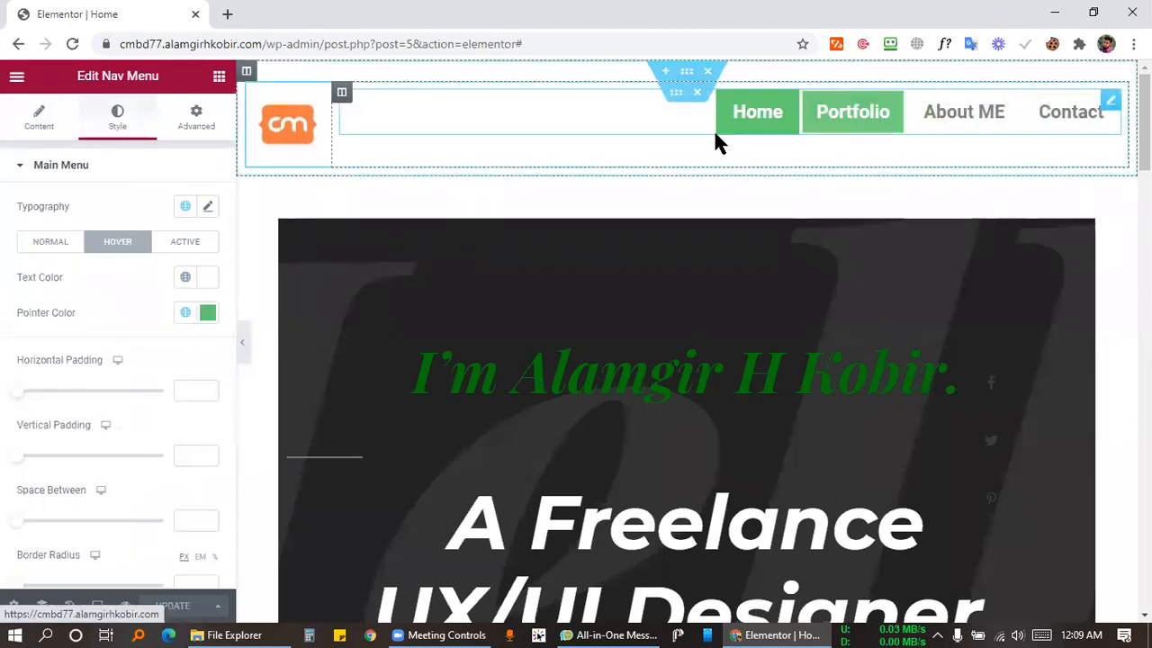
left_click(170, 243)
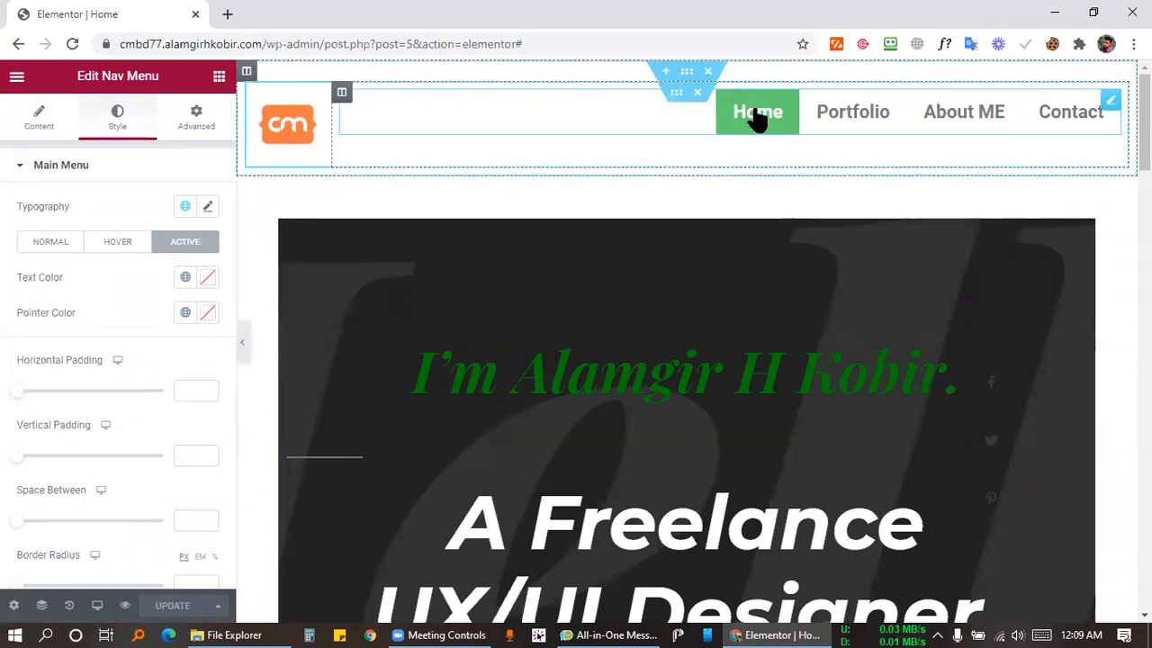
left_click(40, 244)
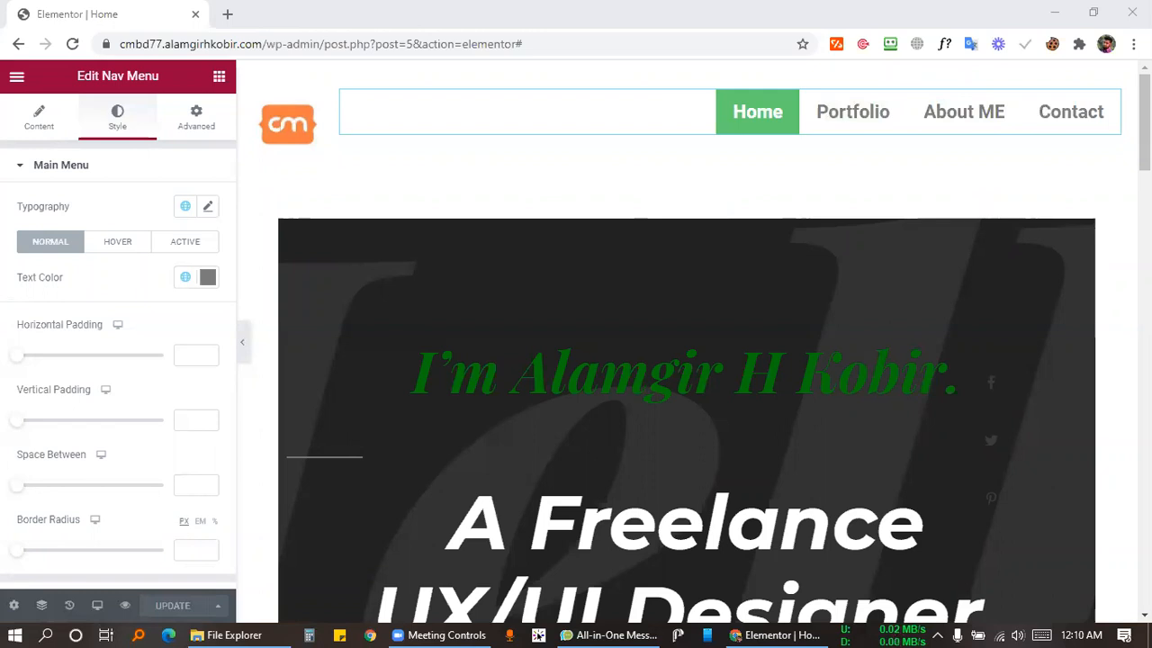
left_click(214, 20)
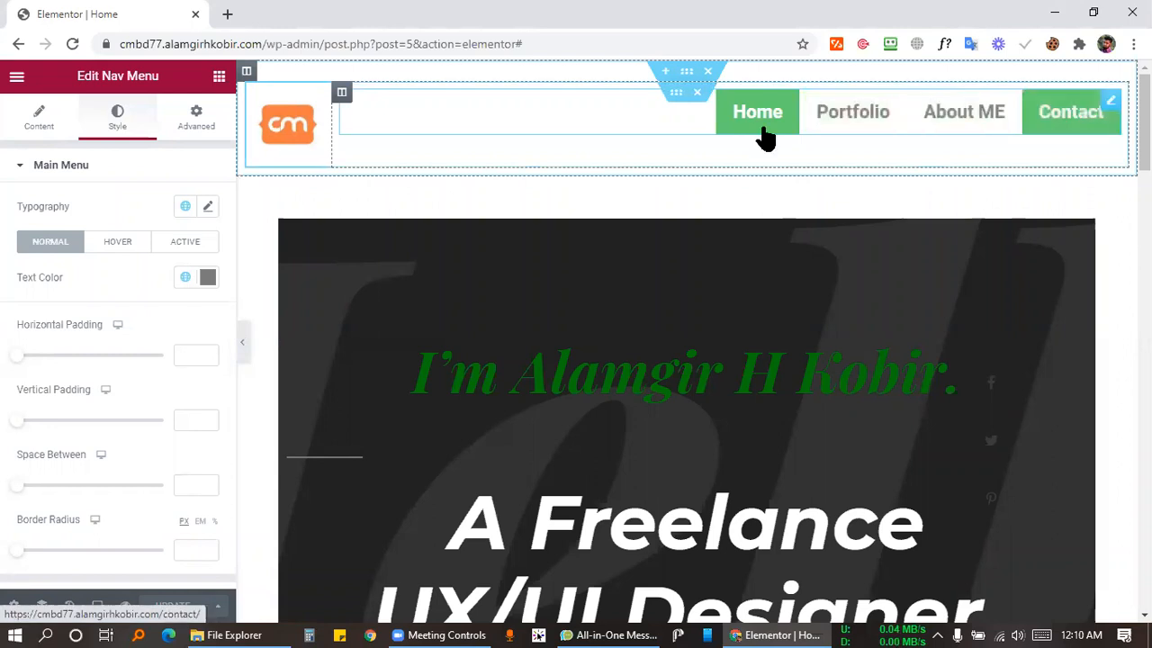
left_click(457, 634)
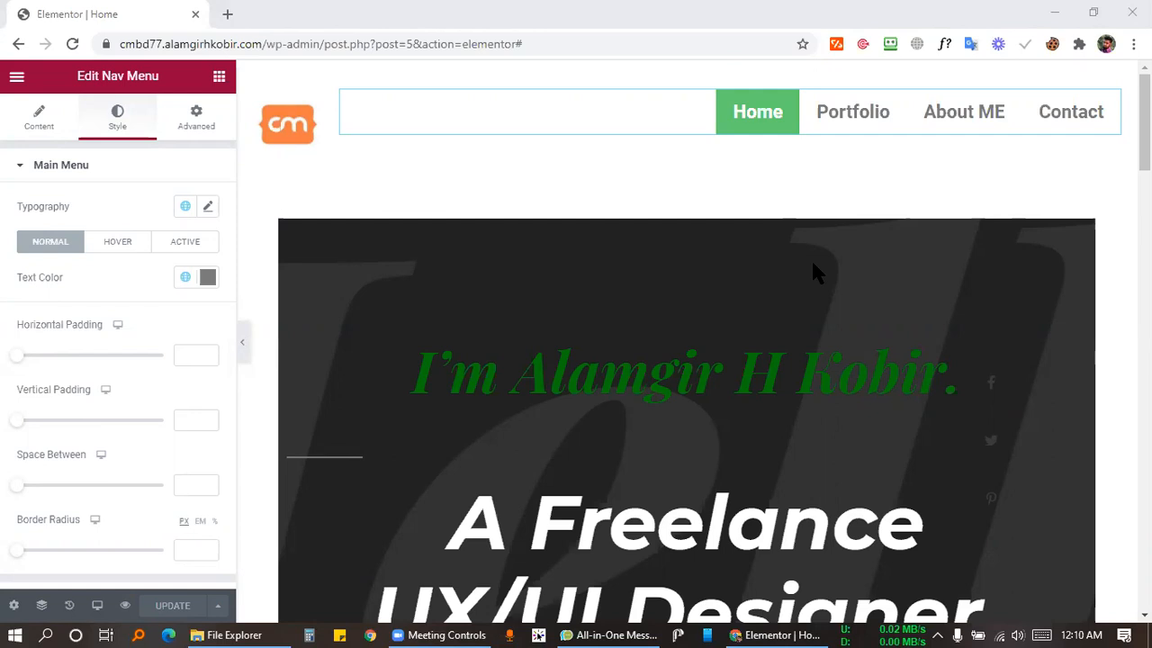
left_click(22, 79)
Open the dashboard in a new tab and go to Appearance > Menus.
right_click(102, 373)
left_click(126, 382)
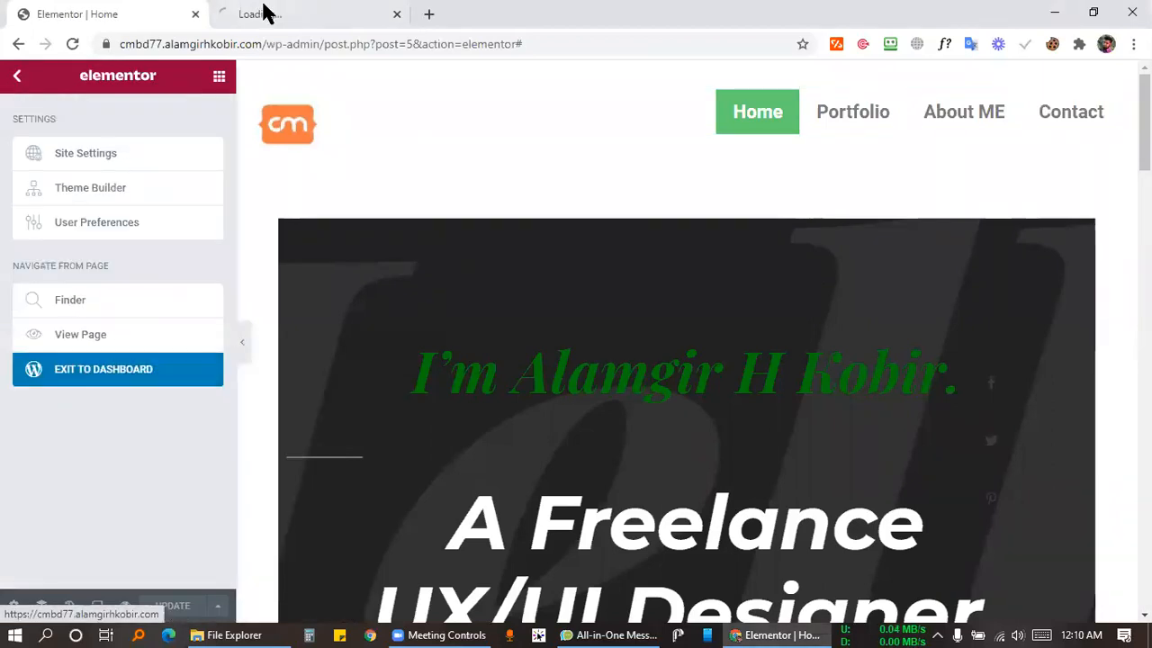
left_click(266, 13)
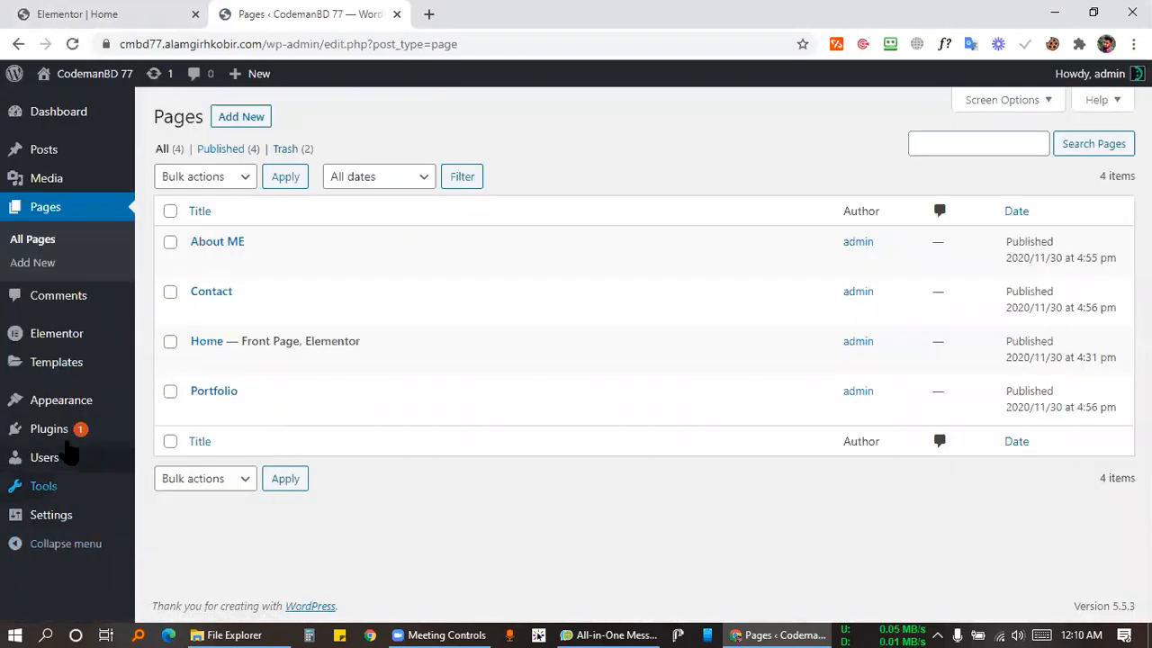
mouse_move(72, 405)
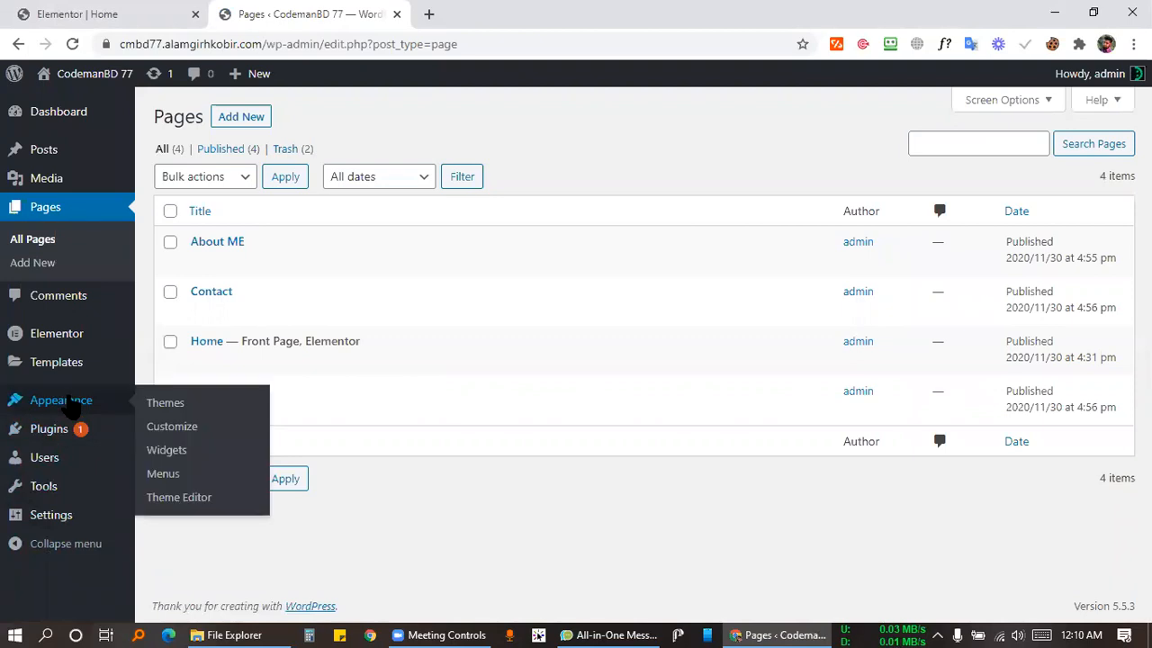
left_click(164, 475)
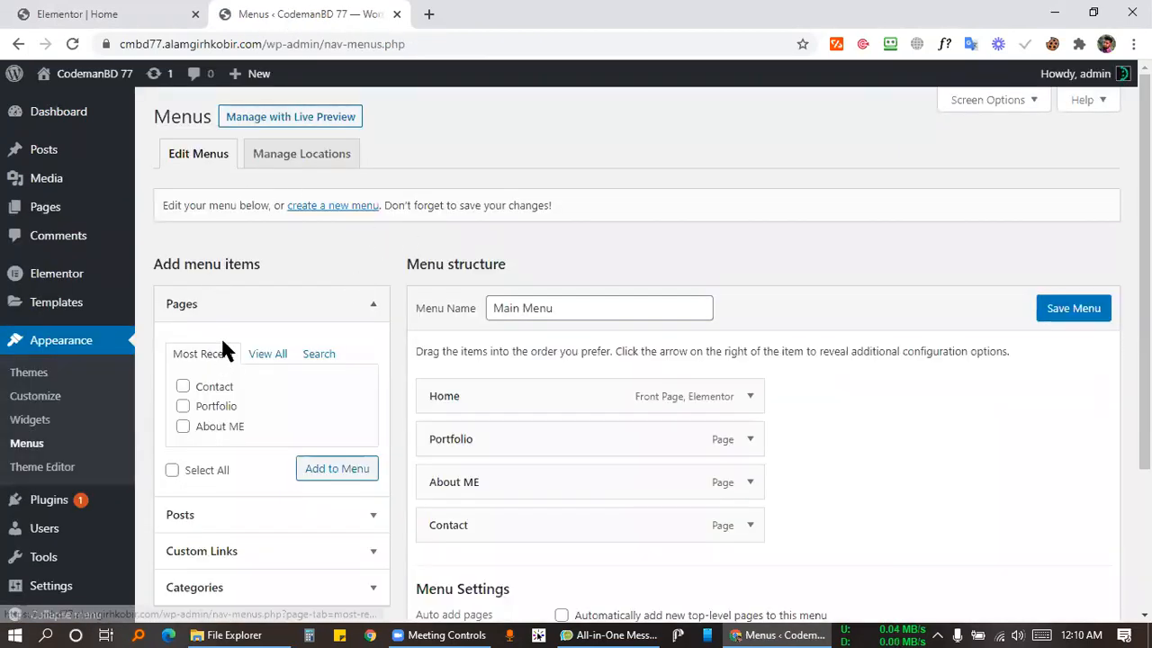
left_click_drag(497, 307, 592, 306)
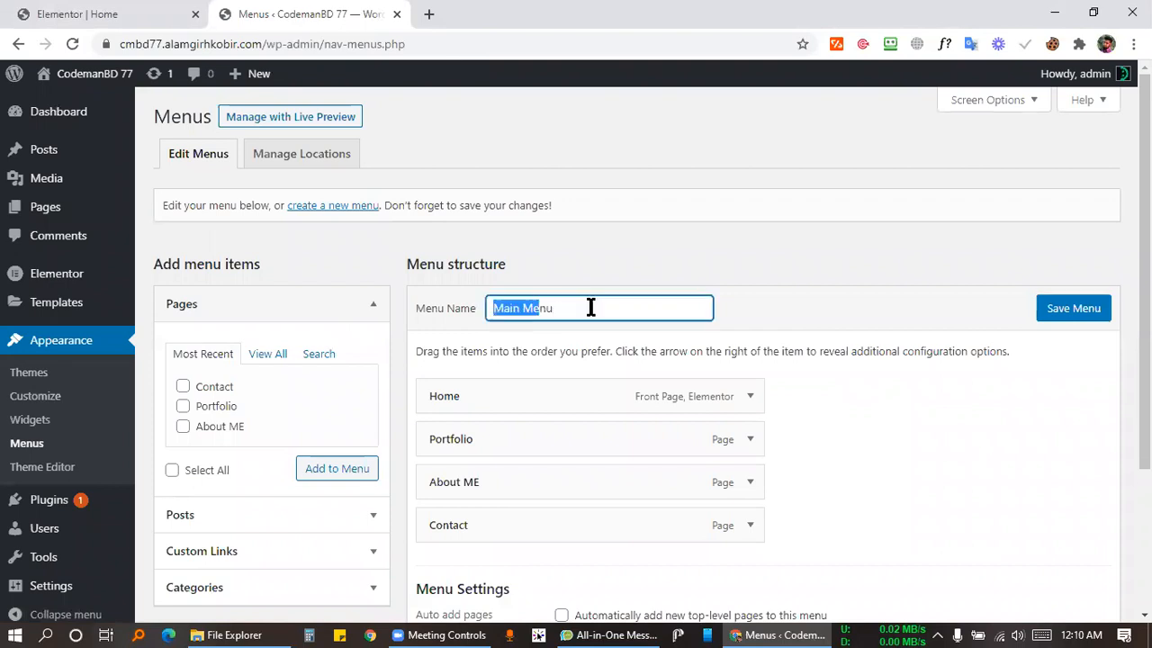
left_click(360, 274)
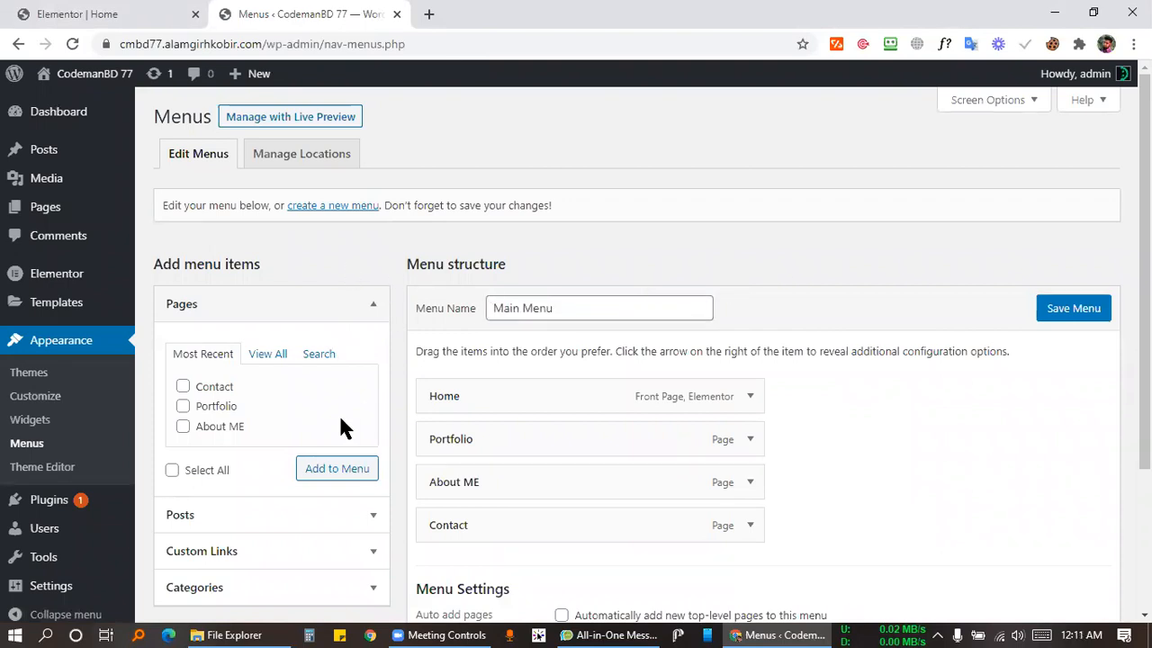
scroll(317, 410, "down", 2)
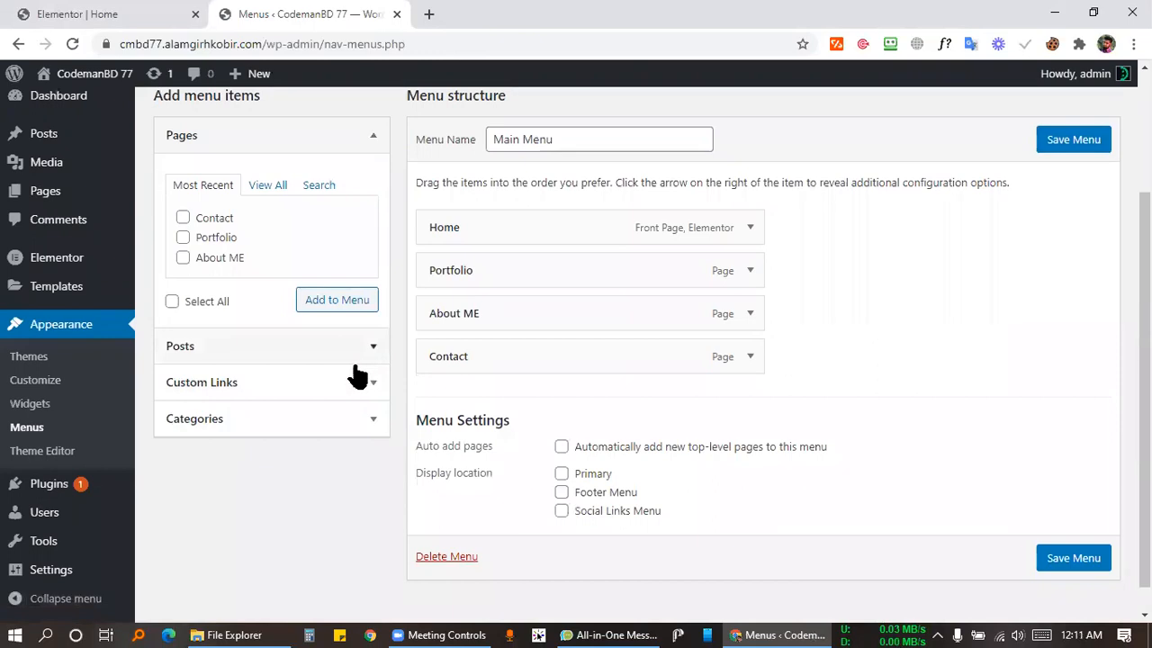
left_click(268, 185)
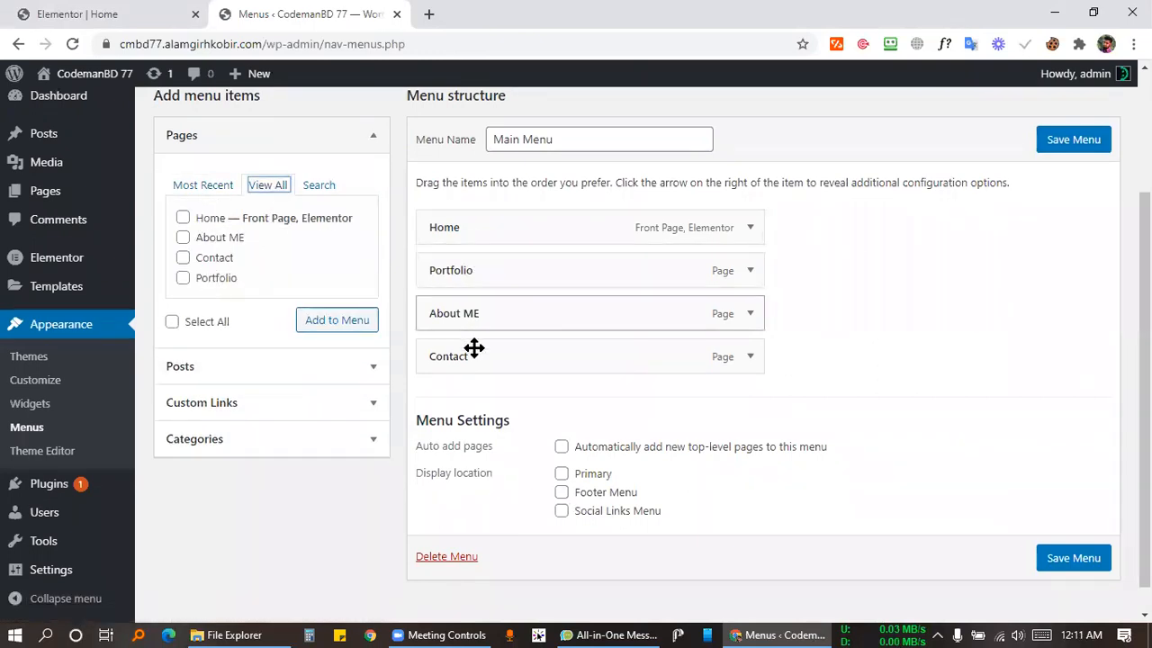
left_click(204, 369)
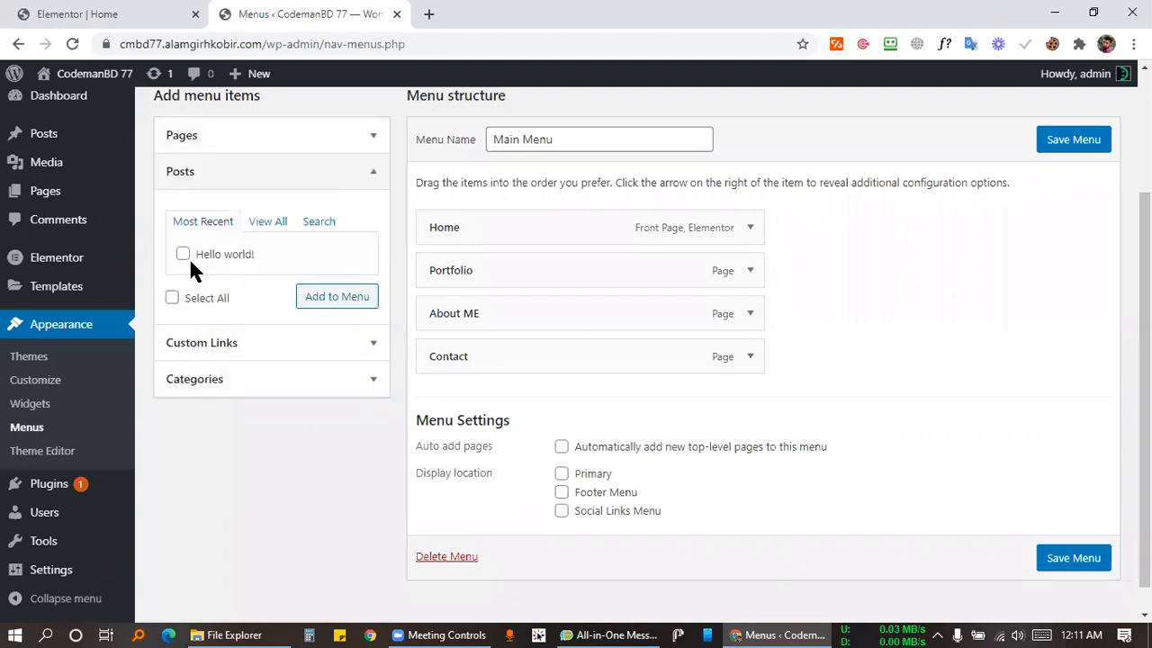
left_click(255, 343)
left_click(284, 299)
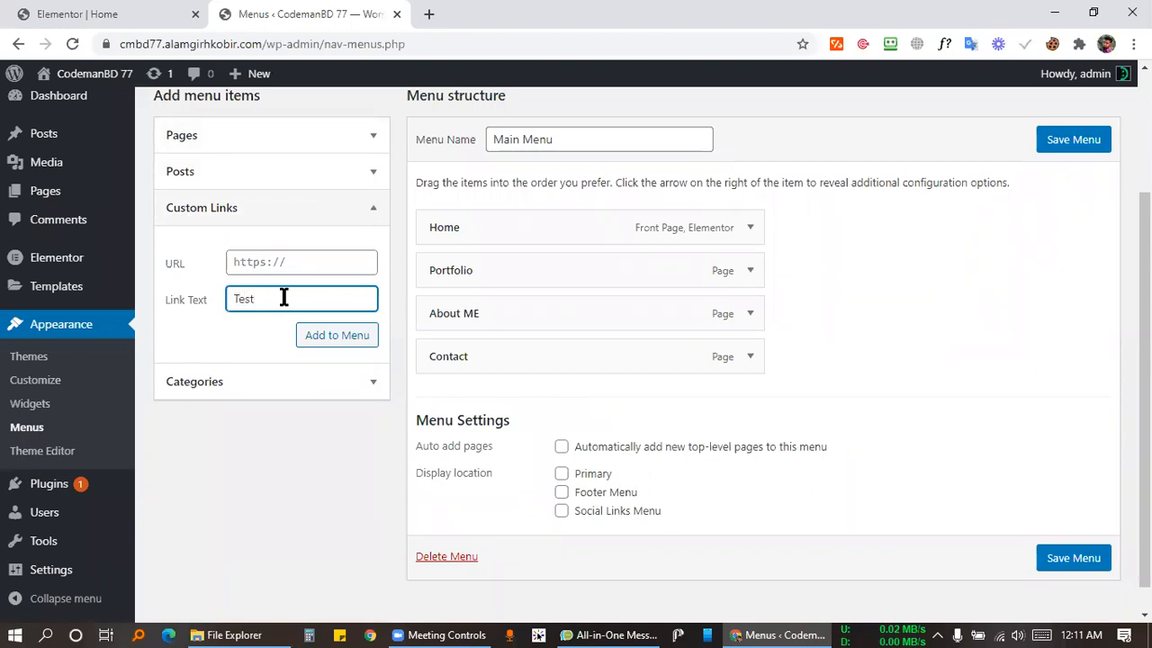
left_click(272, 256)
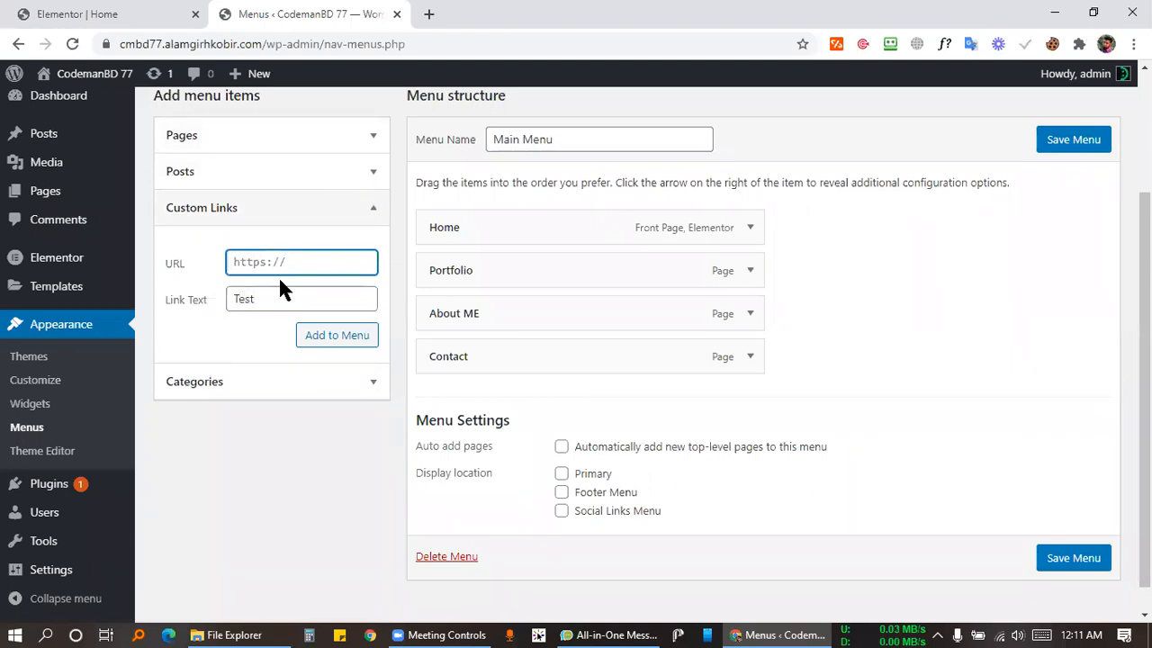
type("https://google.com")
left_click(346, 344)
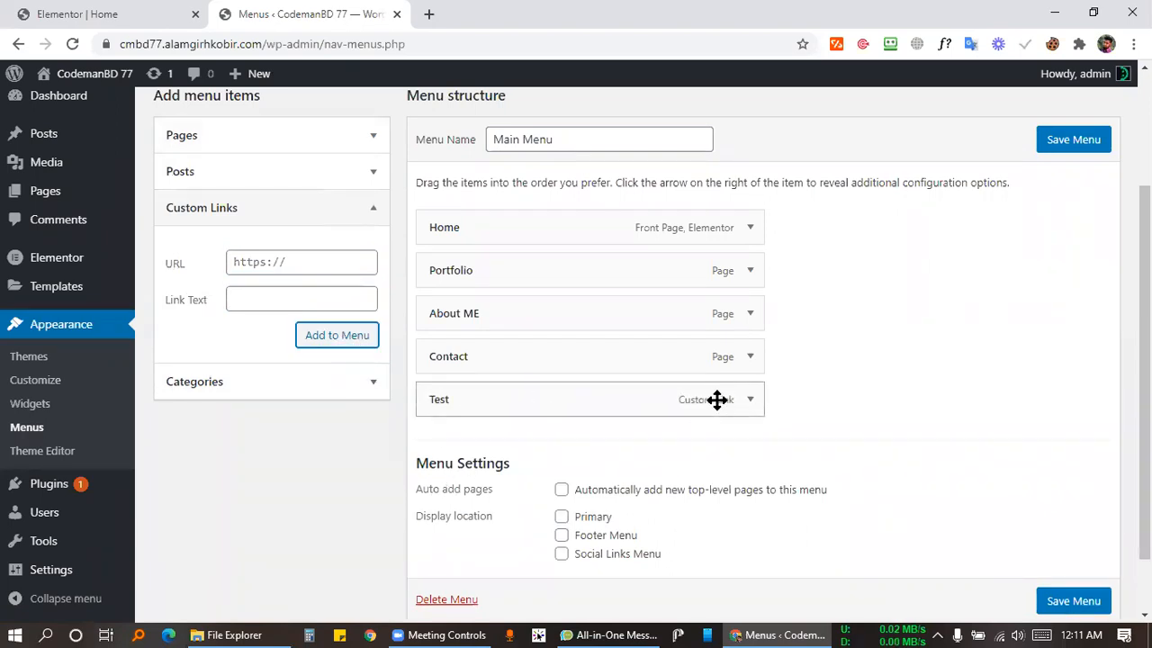
Save Main Menu with Test as its last item.
scroll(278, 298, "up", 2)
scroll(307, 253, "down", 2)
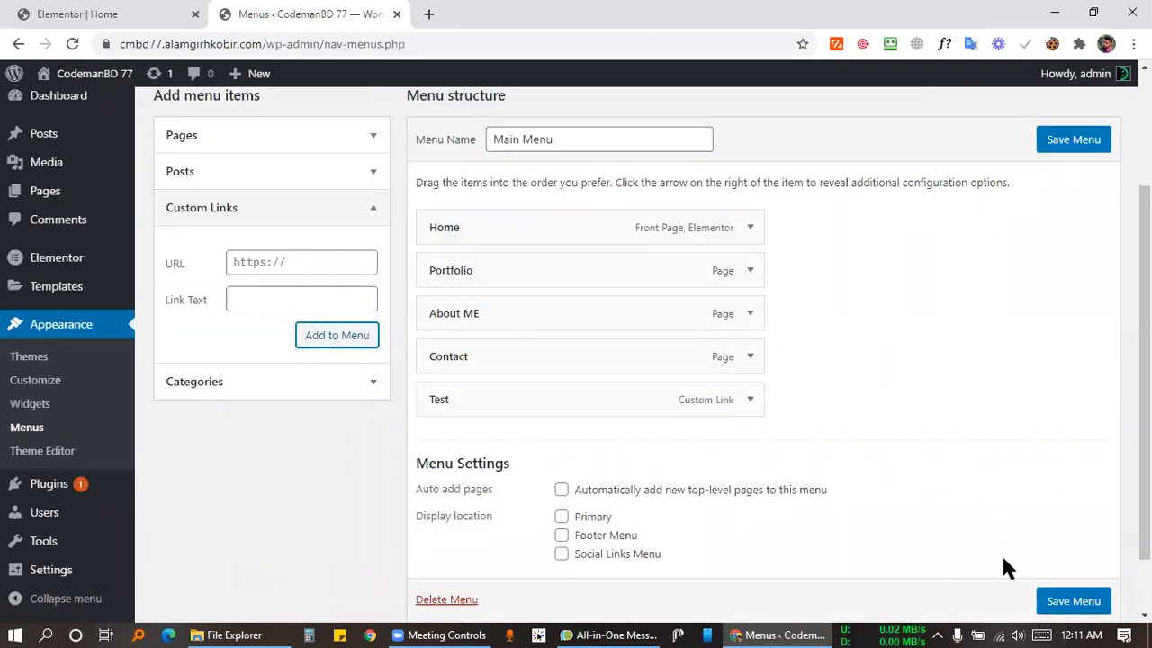
left_click(1087, 608)
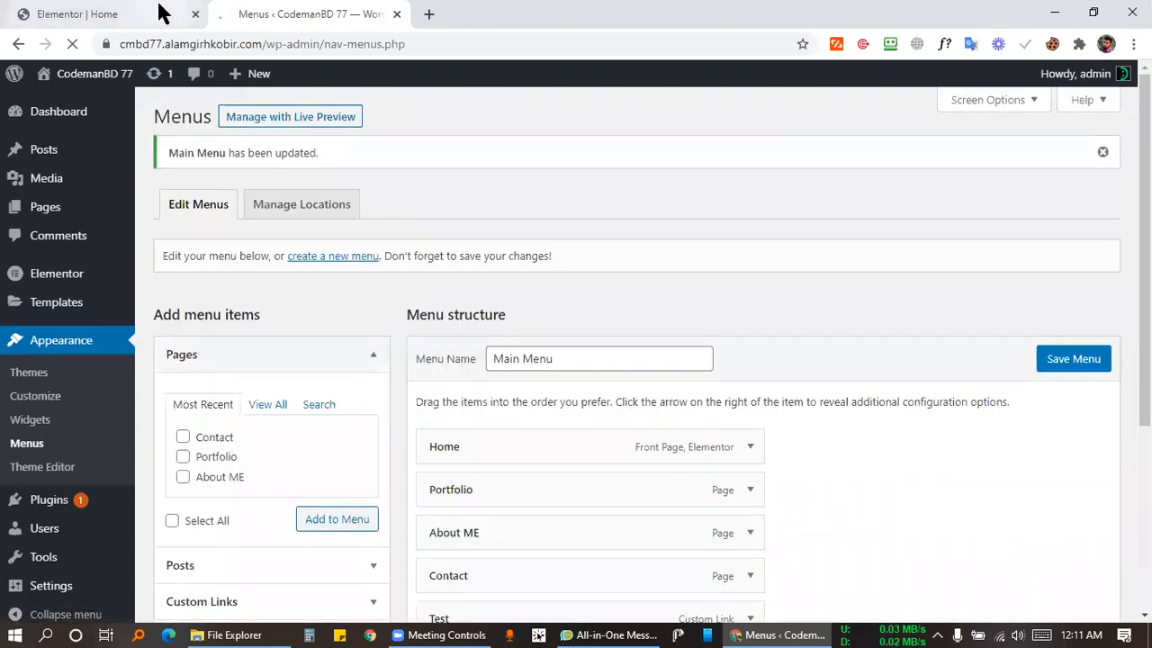
Return to the Elementor Home editor, select the nav menu, and preview full width.
left_click(159, 14)
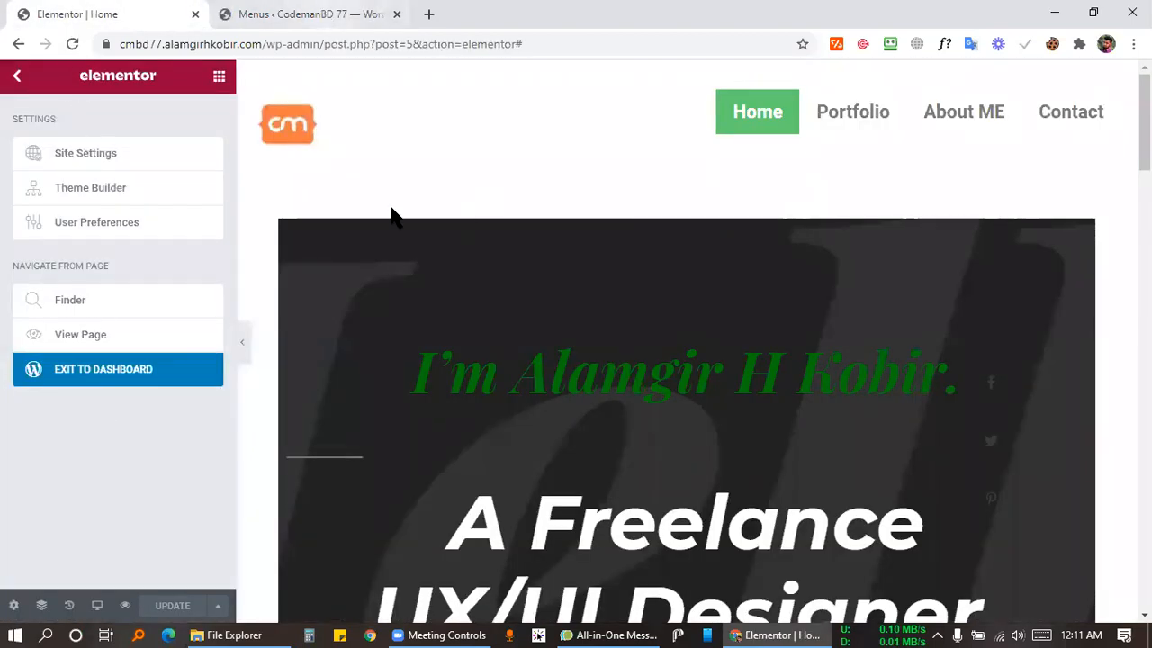
key("ctrl+Tab")
left_click(126, 13)
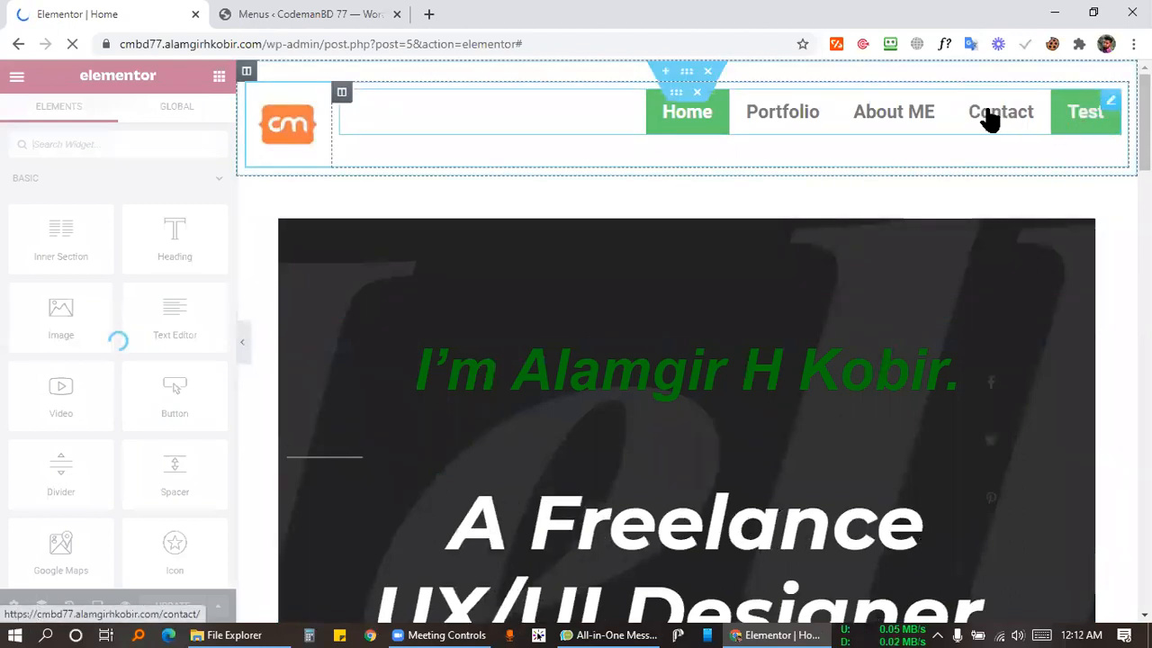
left_click(1089, 115)
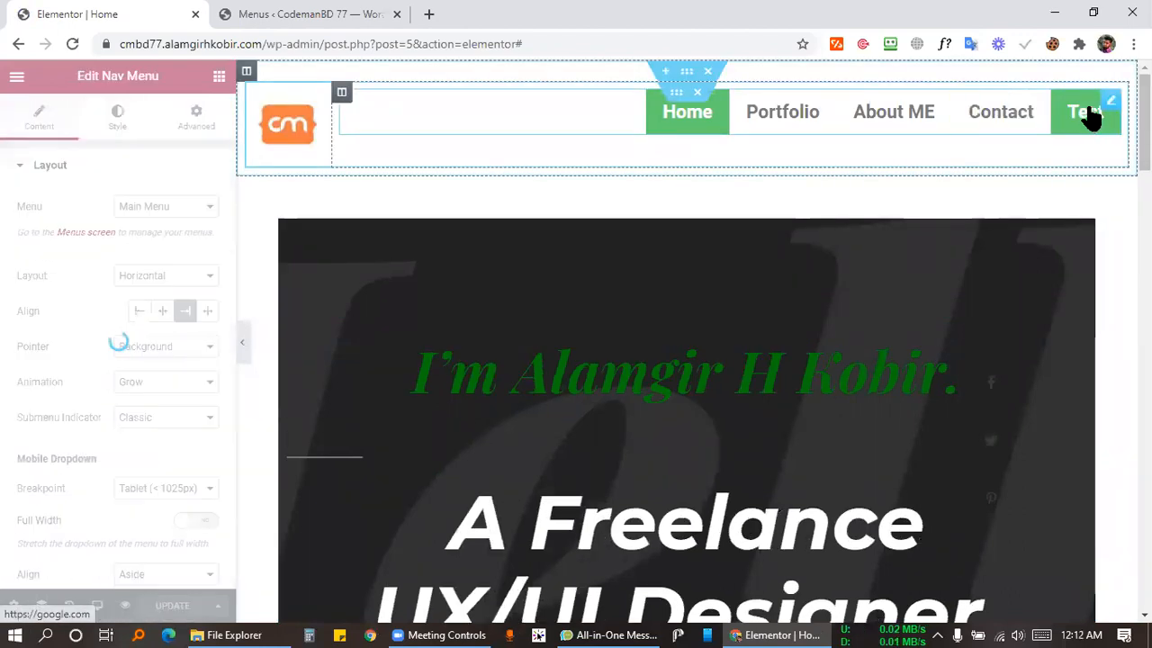
left_click(242, 342)
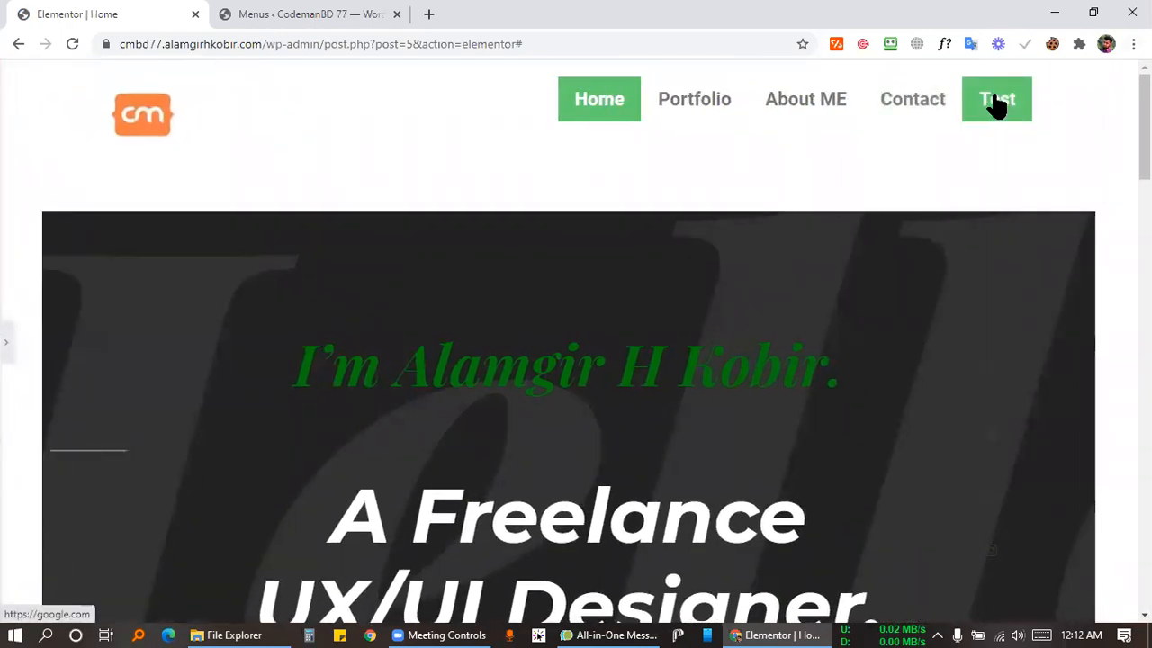
Screenshot and box the Test link's google.com address, then open Test in a new tab.
key("Print")
left_click_drag(2, 604, 157, 621)
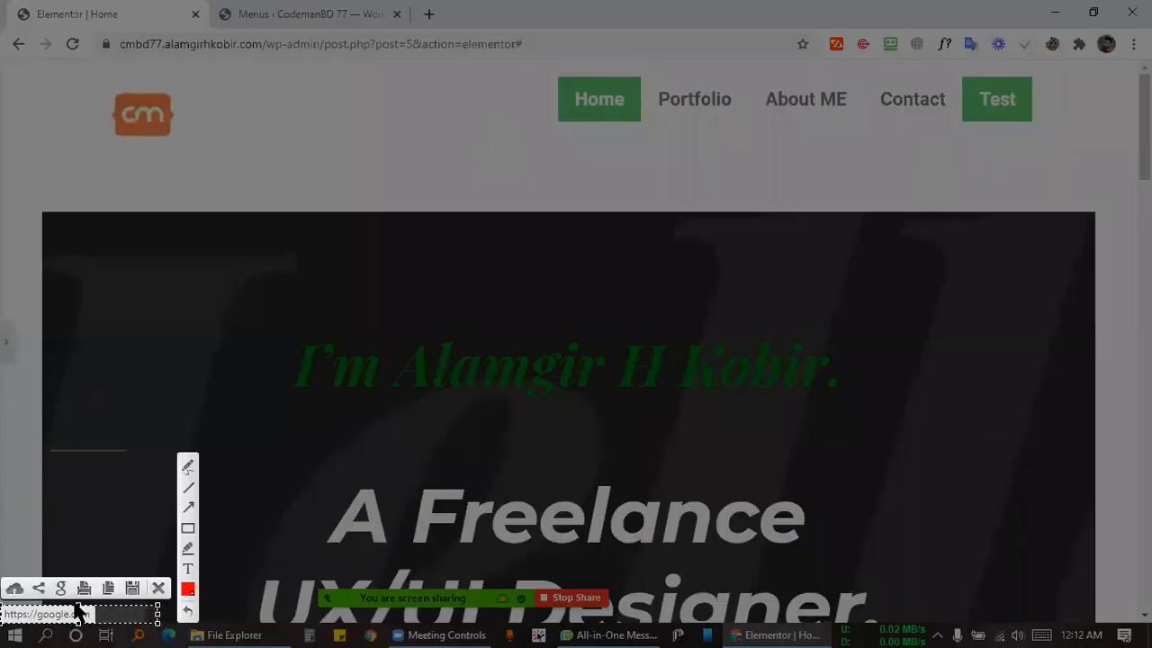
left_click(188, 529)
left_click_drag(2, 607, 135, 621)
left_click(159, 589)
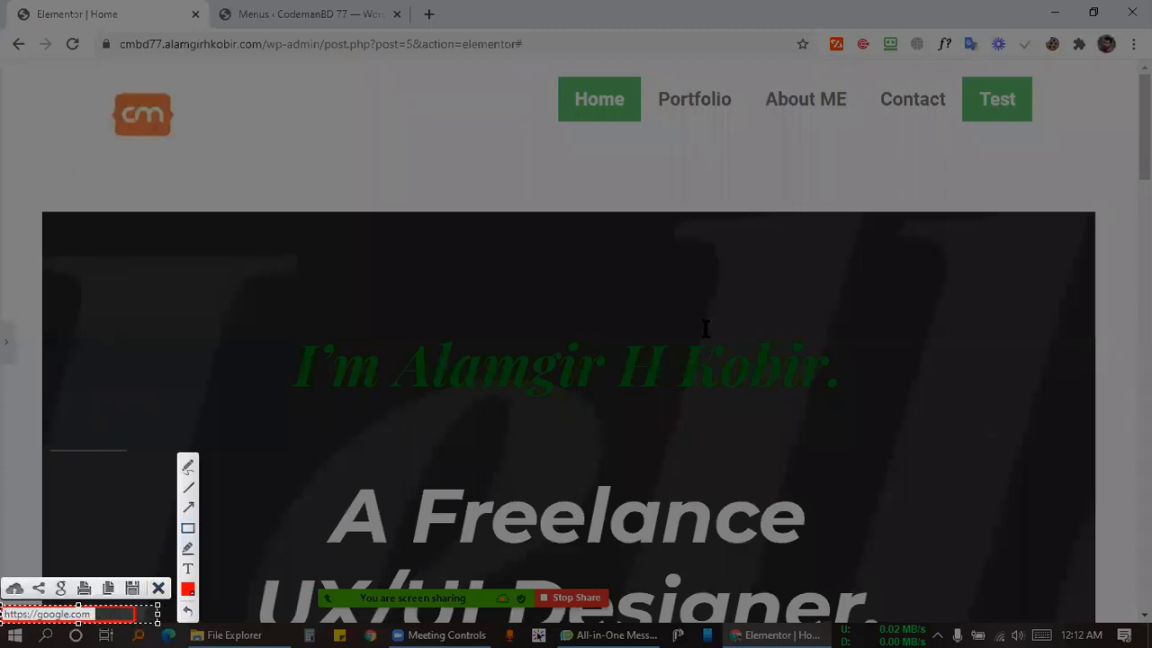
right_click(1001, 105)
left_click(1002, 108)
left_click(476, 7)
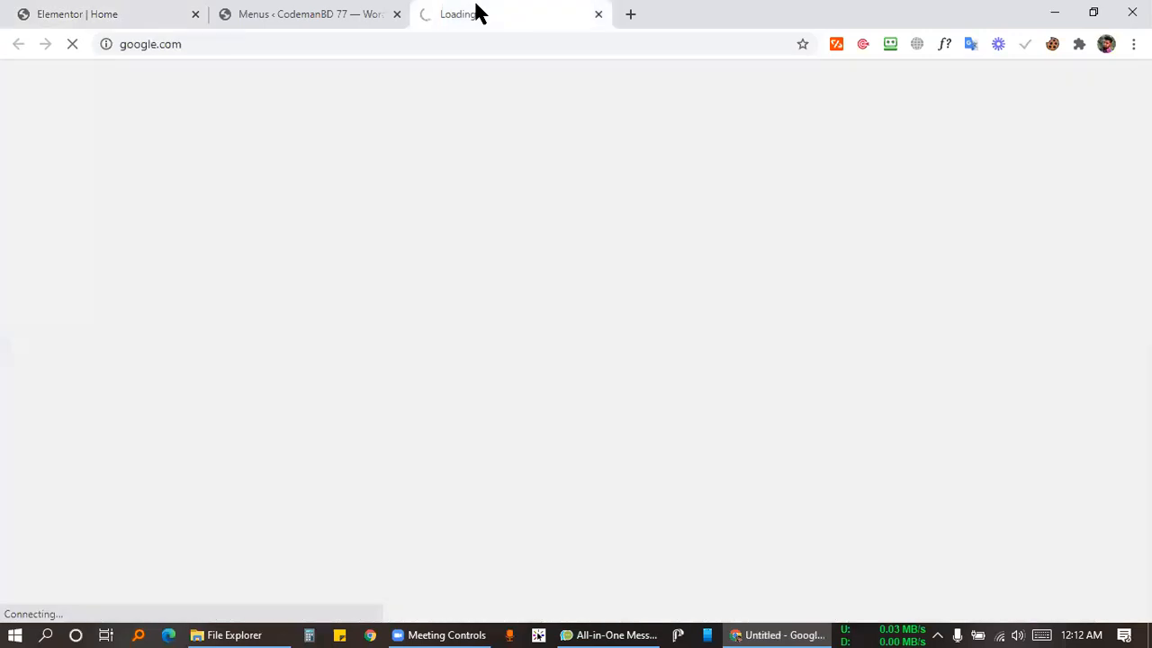
left_click(112, 44)
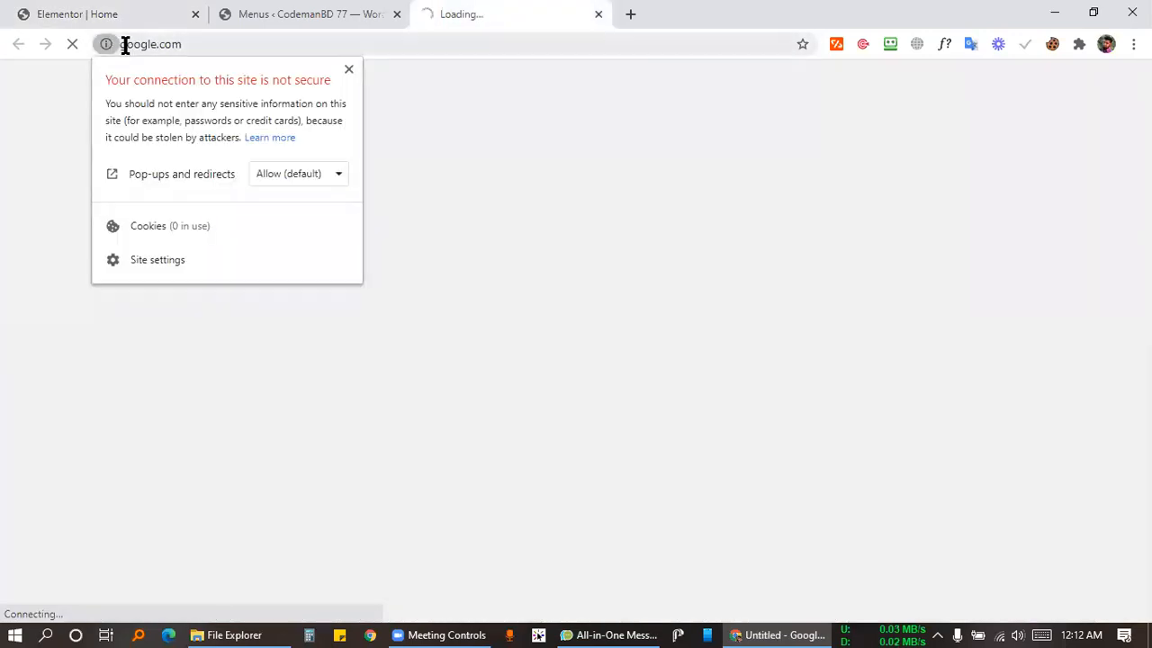
left_click(121, 46)
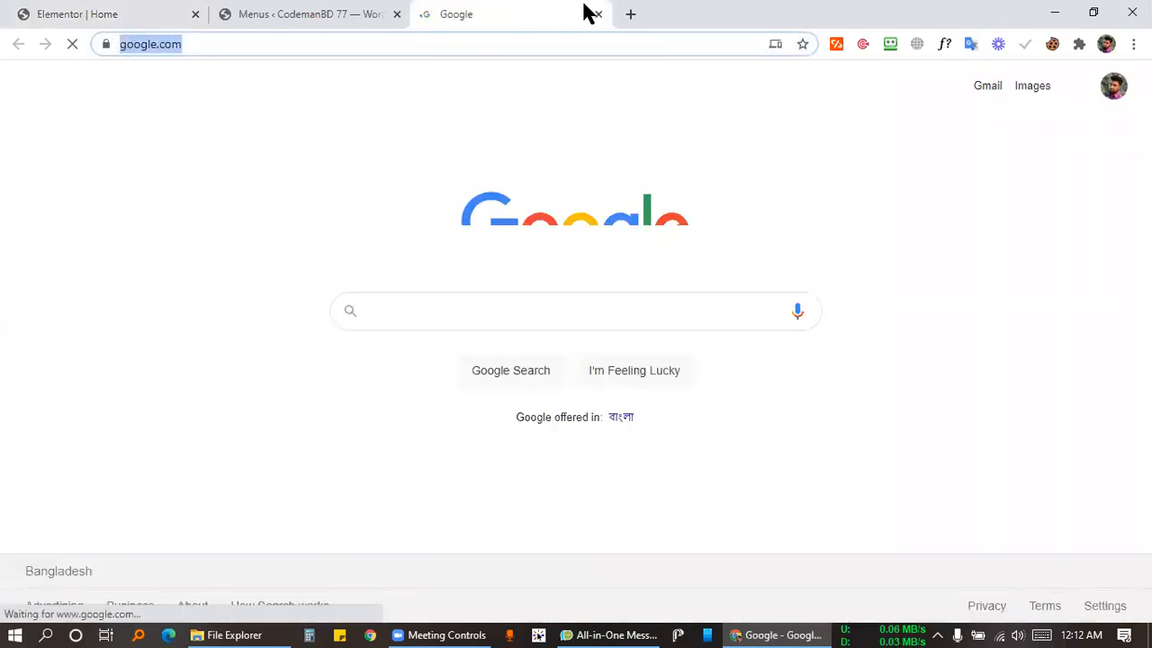
left_click(601, 13)
left_click(141, 8)
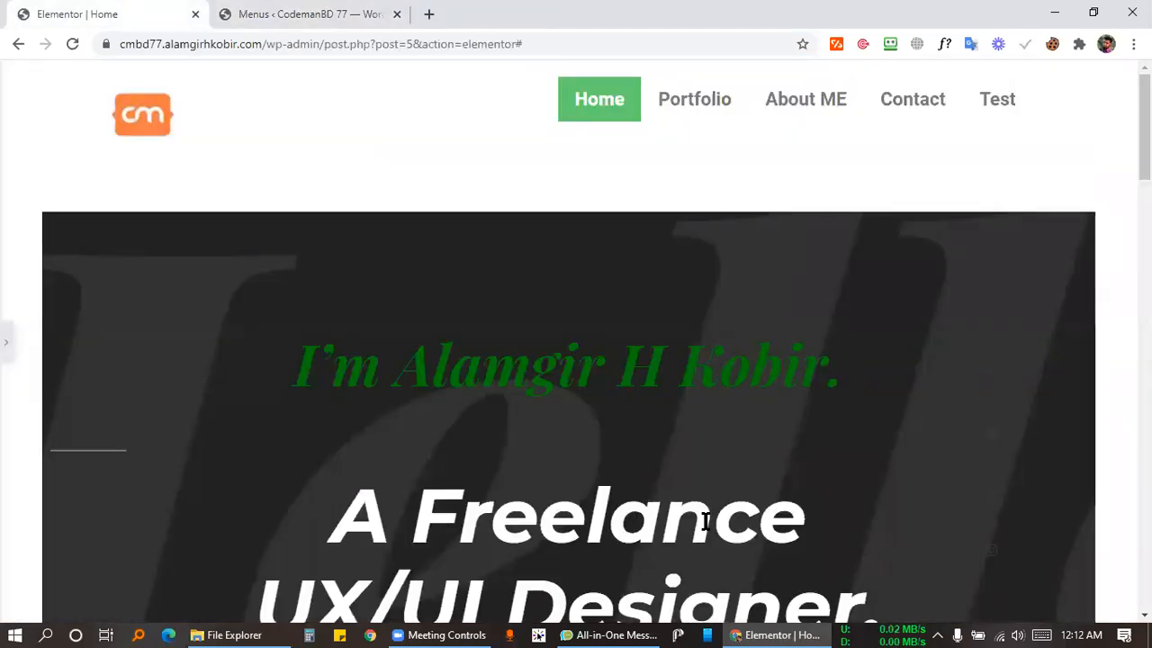
Widen the nav menu column so all five links fit on one row, leaving a narrow empty right column.
left_click(466, 630)
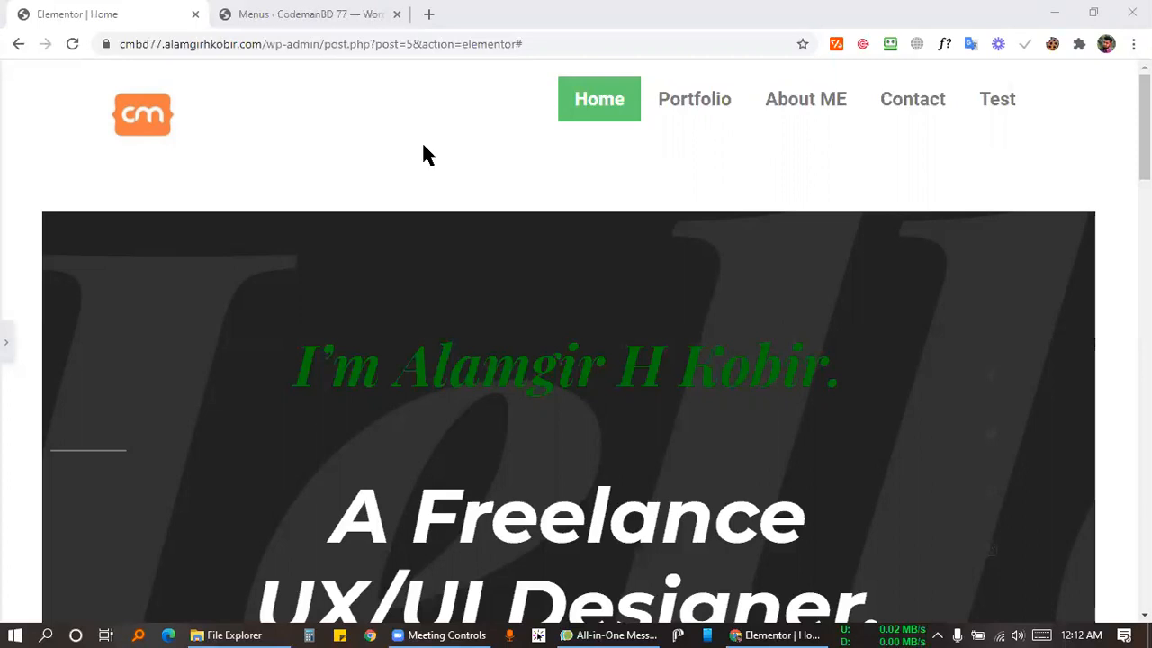
left_click(5, 345)
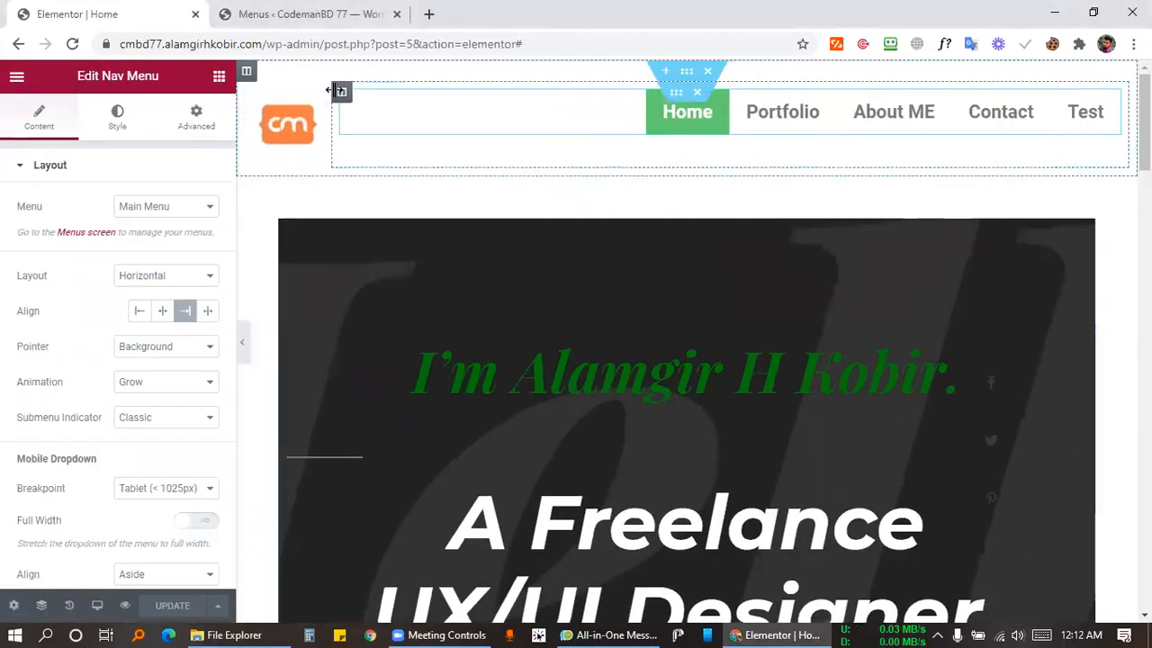
right_click(342, 93)
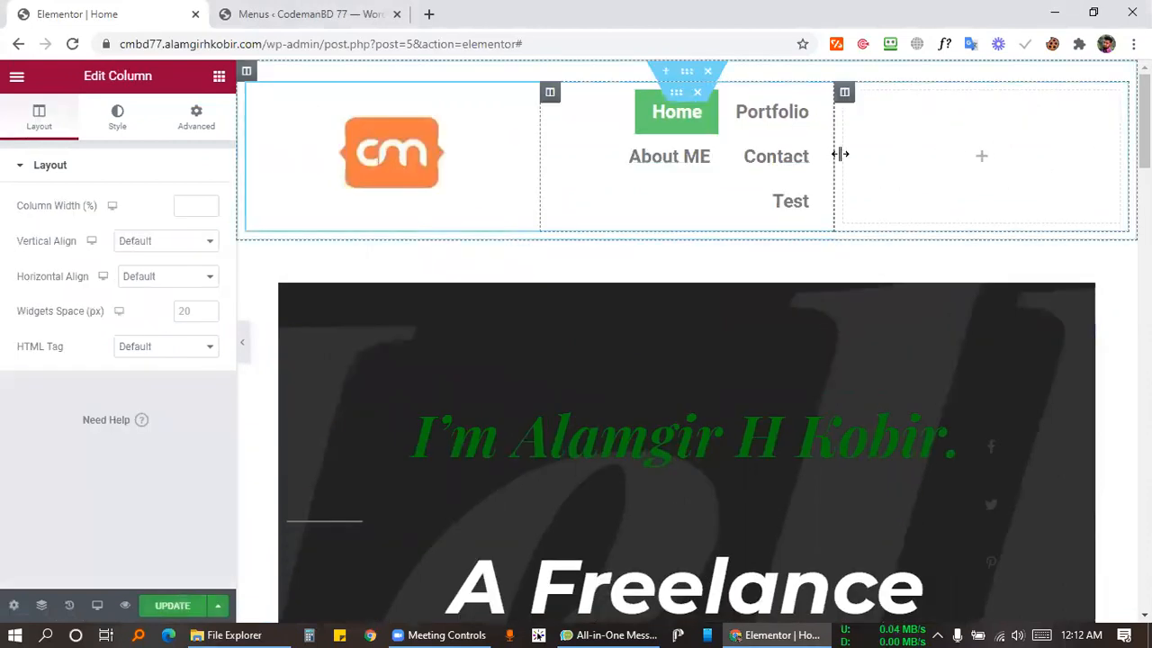
left_click_drag(839, 154, 1073, 153)
left_click(1086, 159)
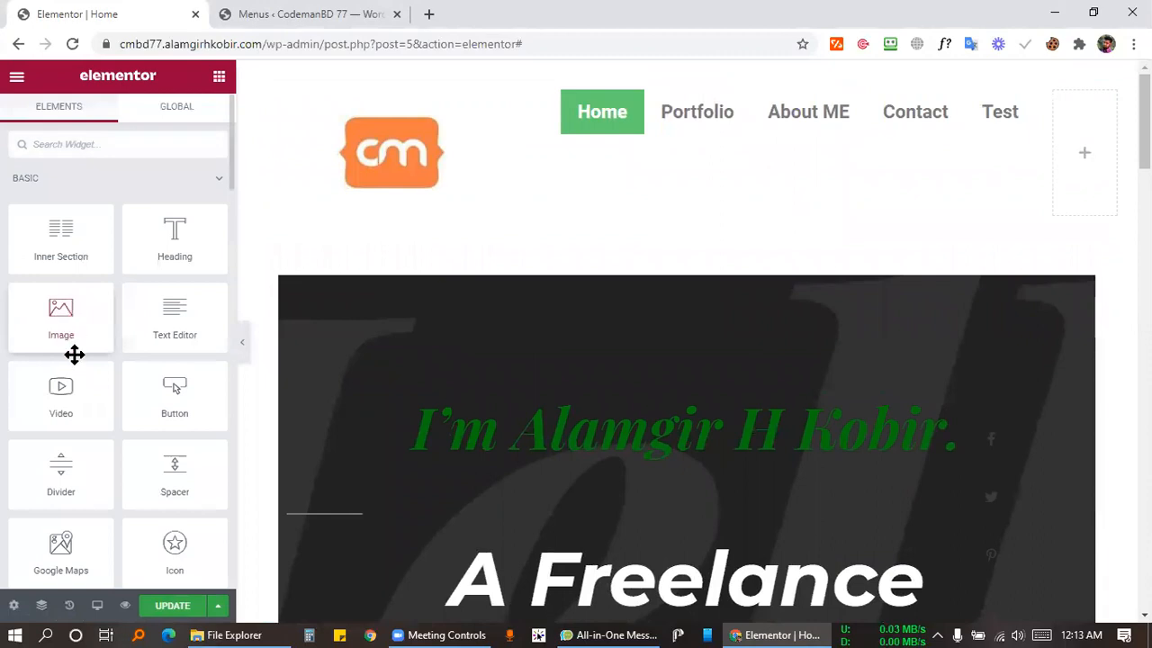
Place a Button widget in the empty right header column and preview the header.
left_click_drag(157, 392, 1066, 147)
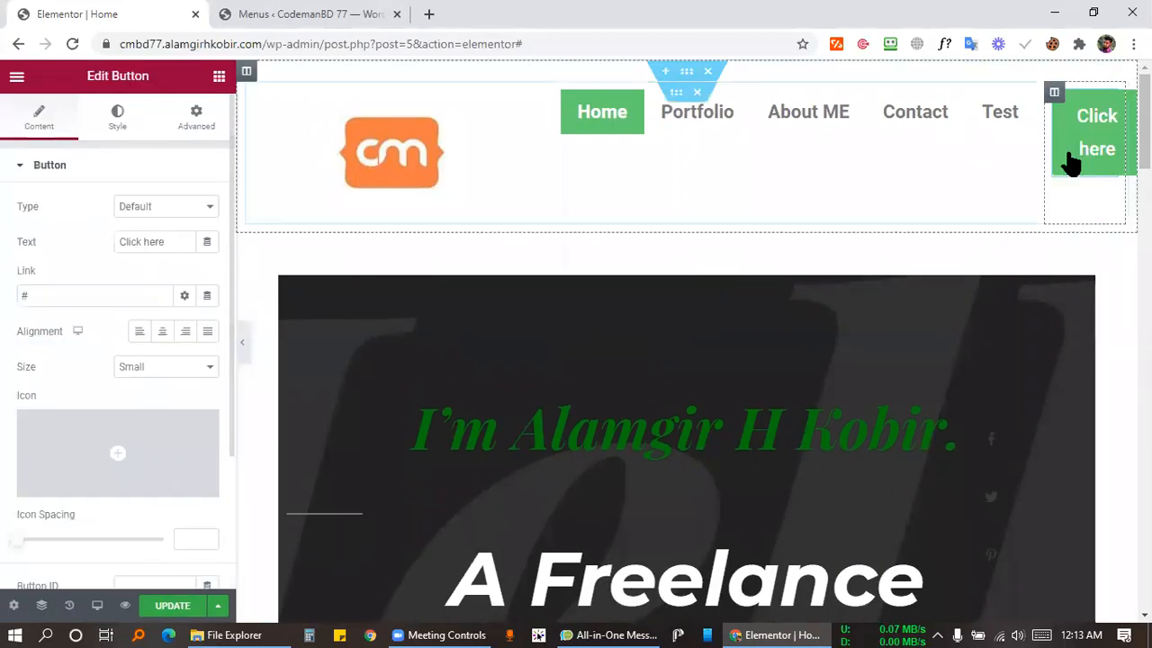
left_click(240, 344)
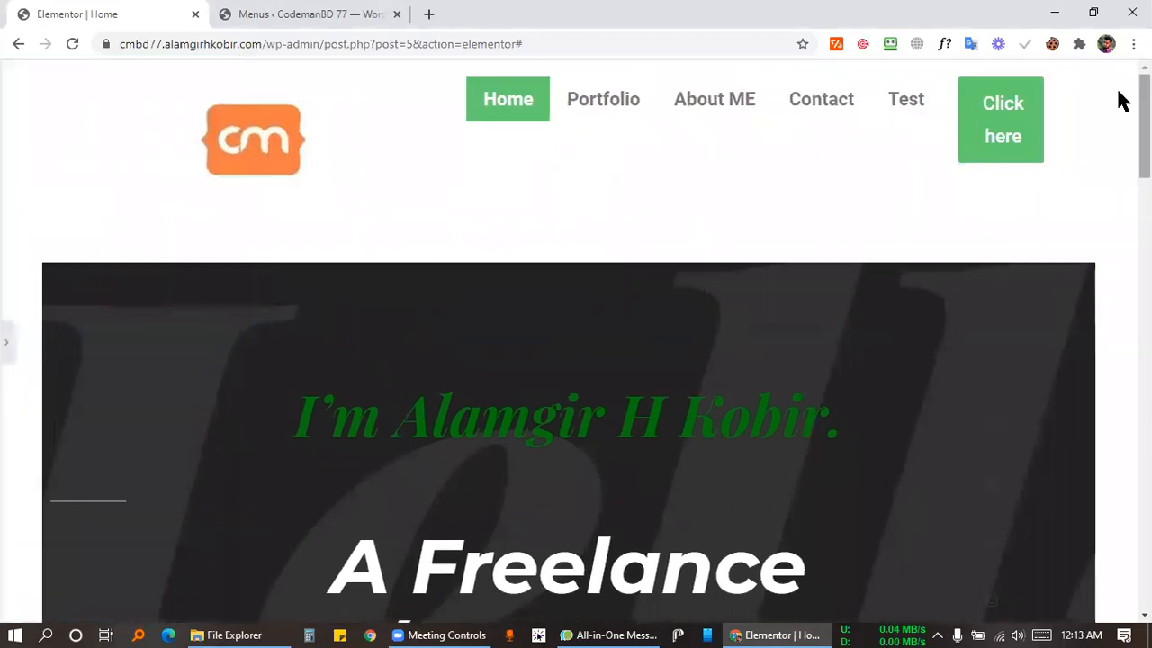
left_click(8, 346)
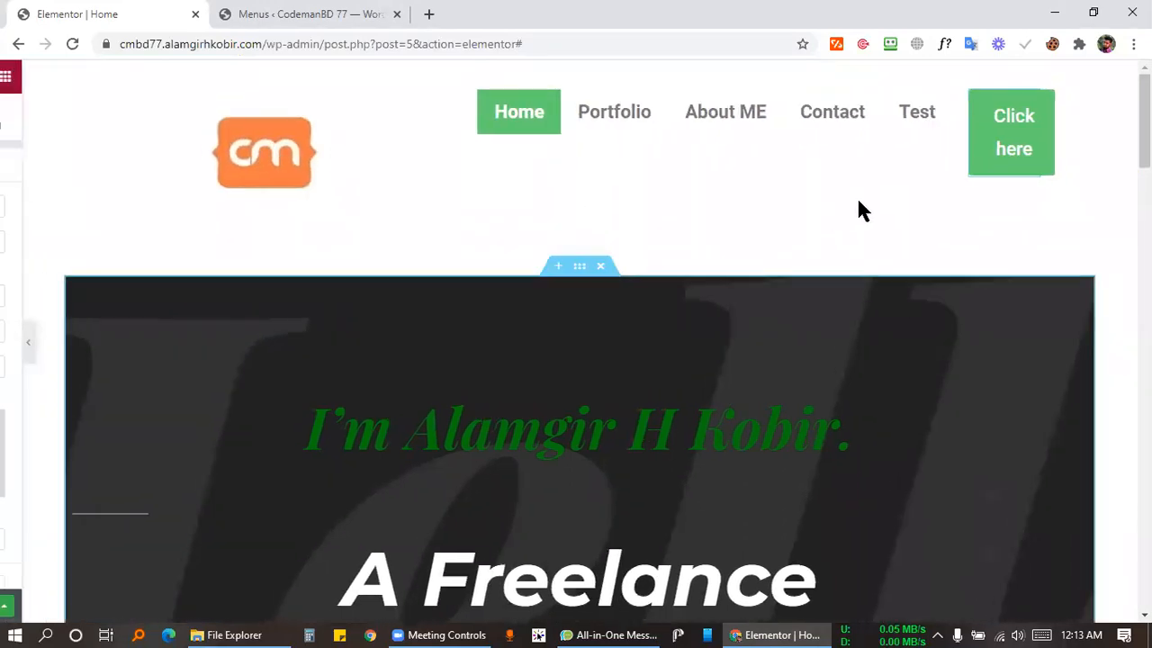
Resize the columns: narrow the logo column, and widen the button column so 'Click here' fits one line (about 72%/17.5%).
left_click_drag(540, 140, 309, 150)
left_click_drag(318, 145, 330, 148)
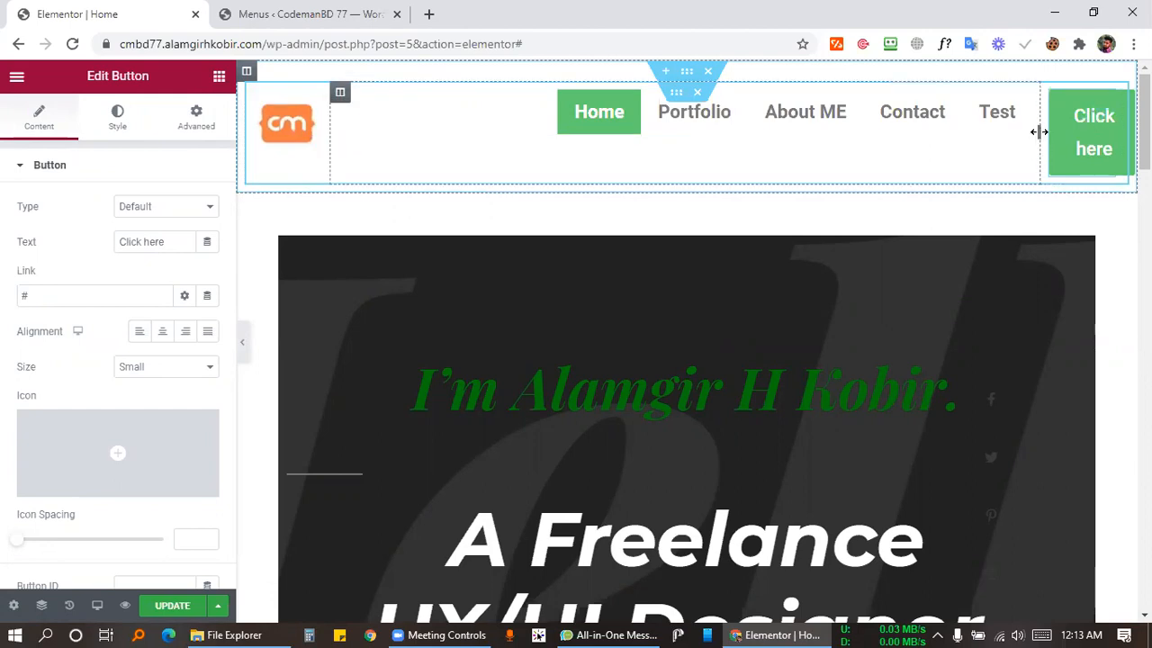
left_click_drag(1041, 142, 972, 142)
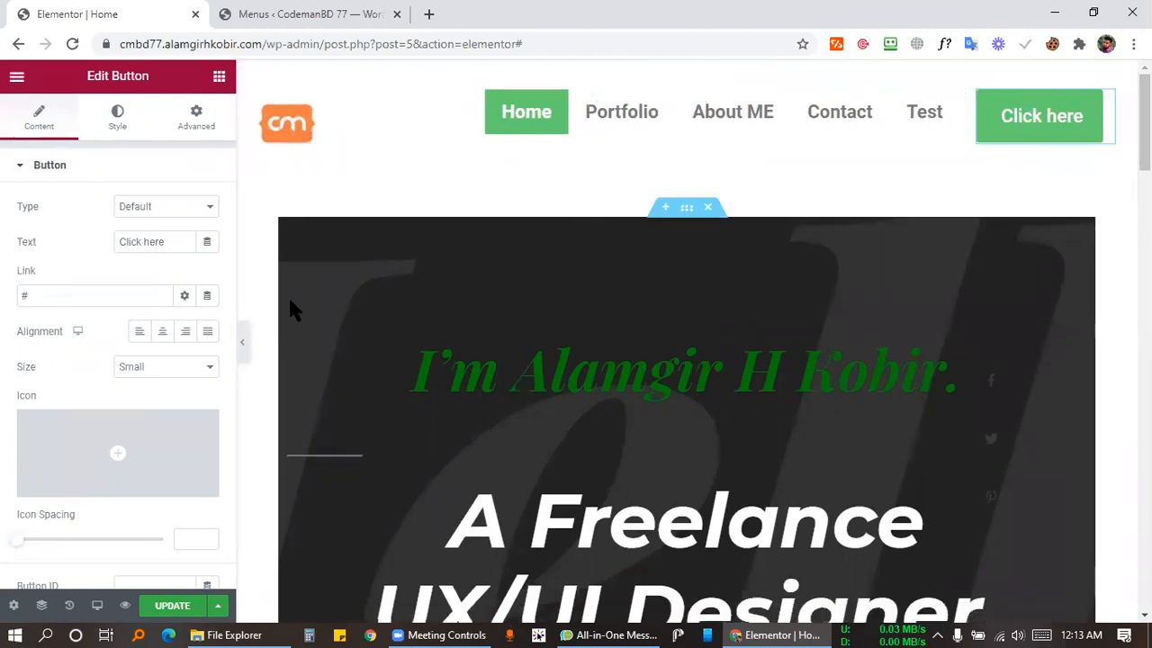
left_click(245, 353)
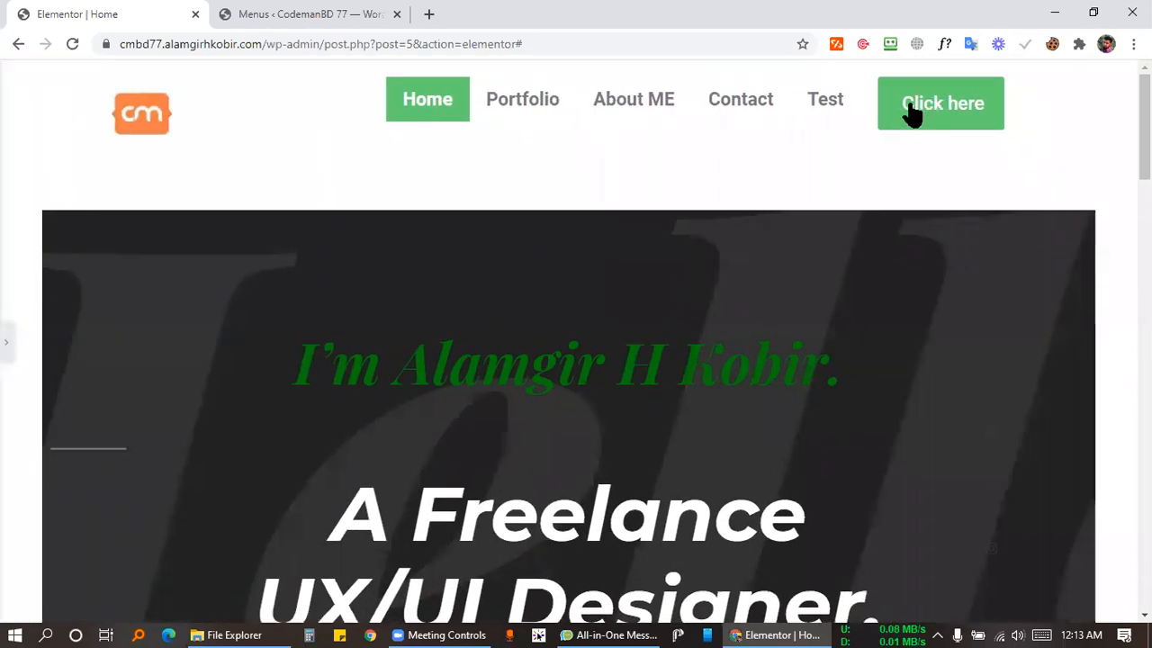
left_click(6, 342)
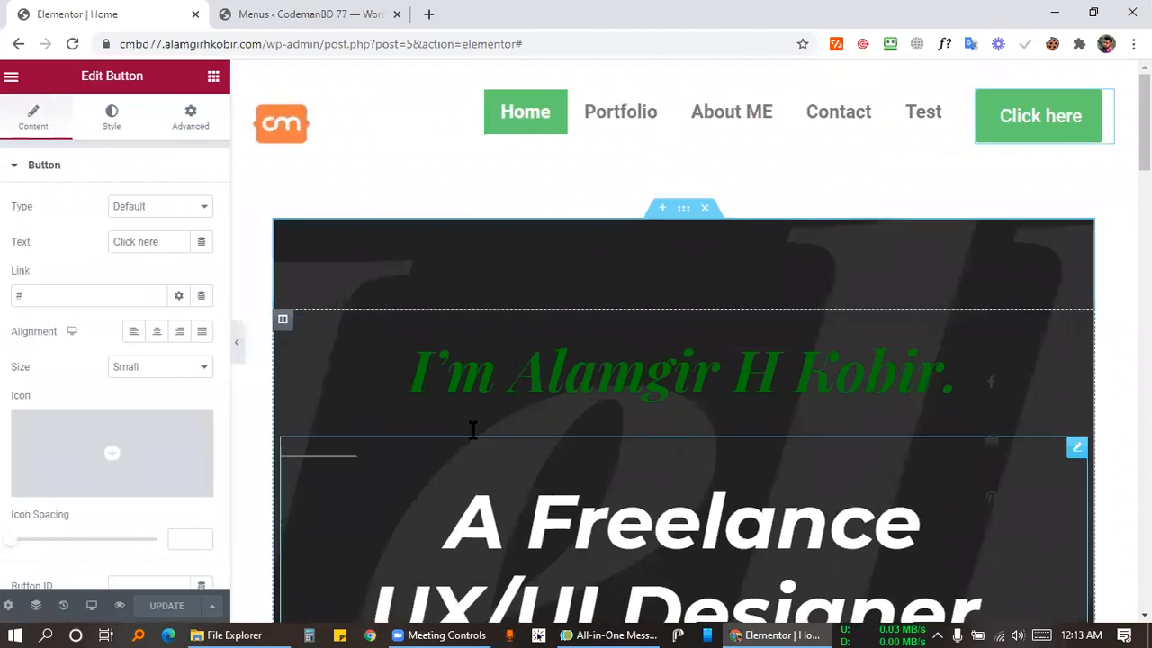
left_click(459, 635)
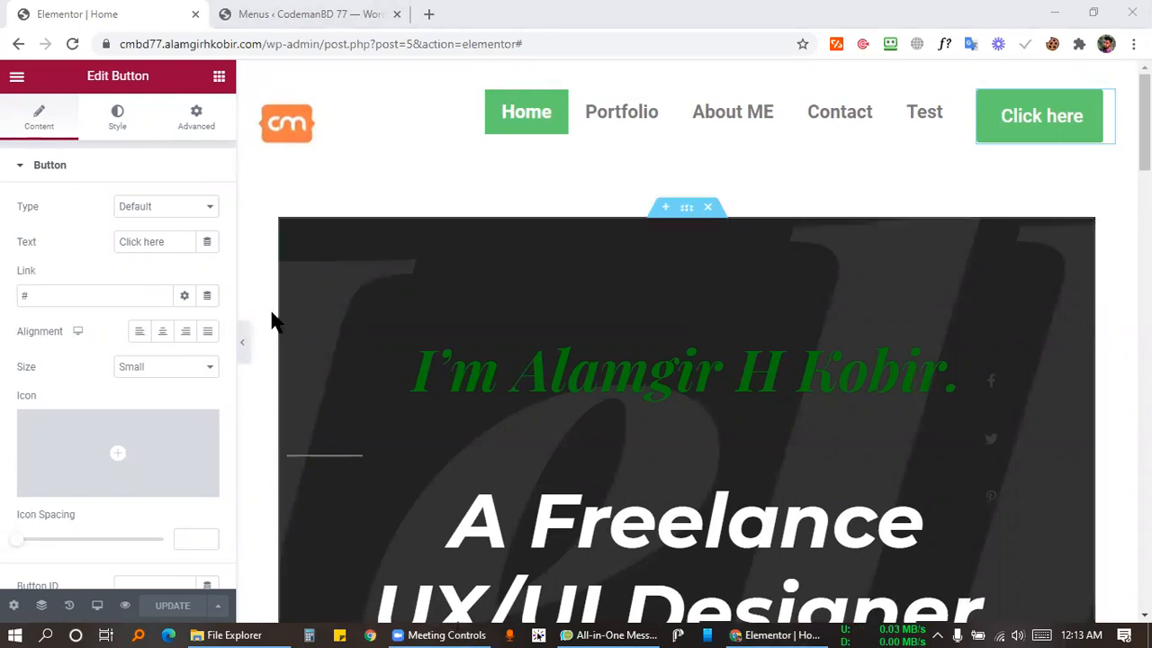
left_click(242, 354)
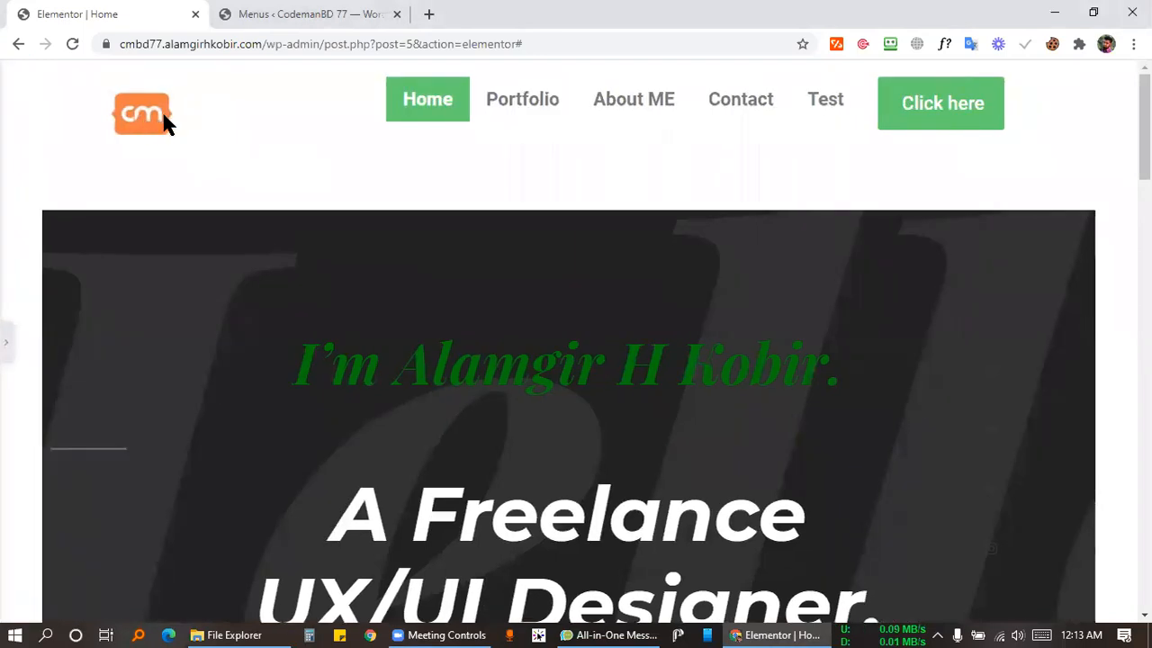
left_click(8, 347)
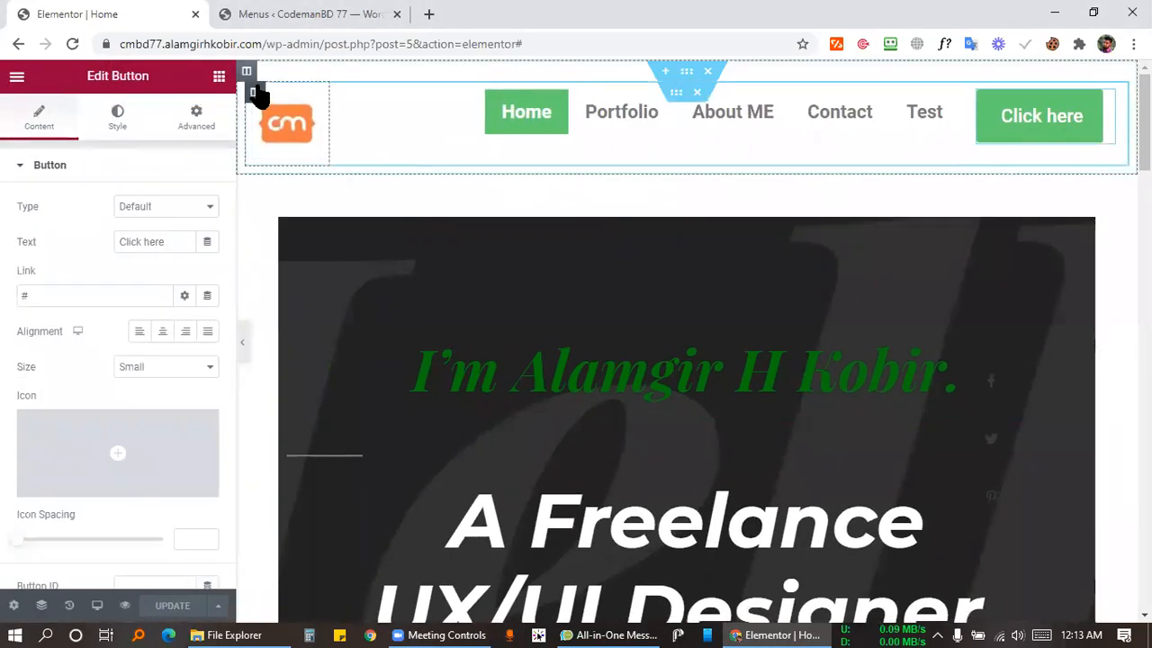
Set Vertical Align to Middle for the logo, menu and Click here button columns.
left_click(255, 91)
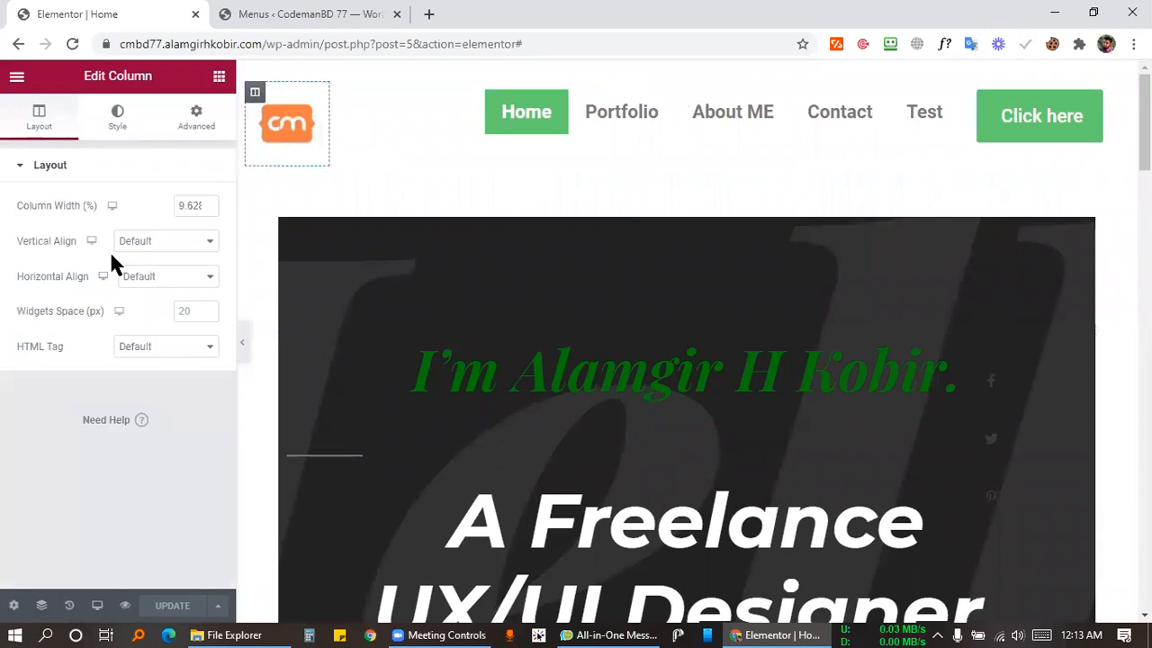
left_click(164, 241)
left_click(198, 278)
left_click(341, 92)
left_click(162, 242)
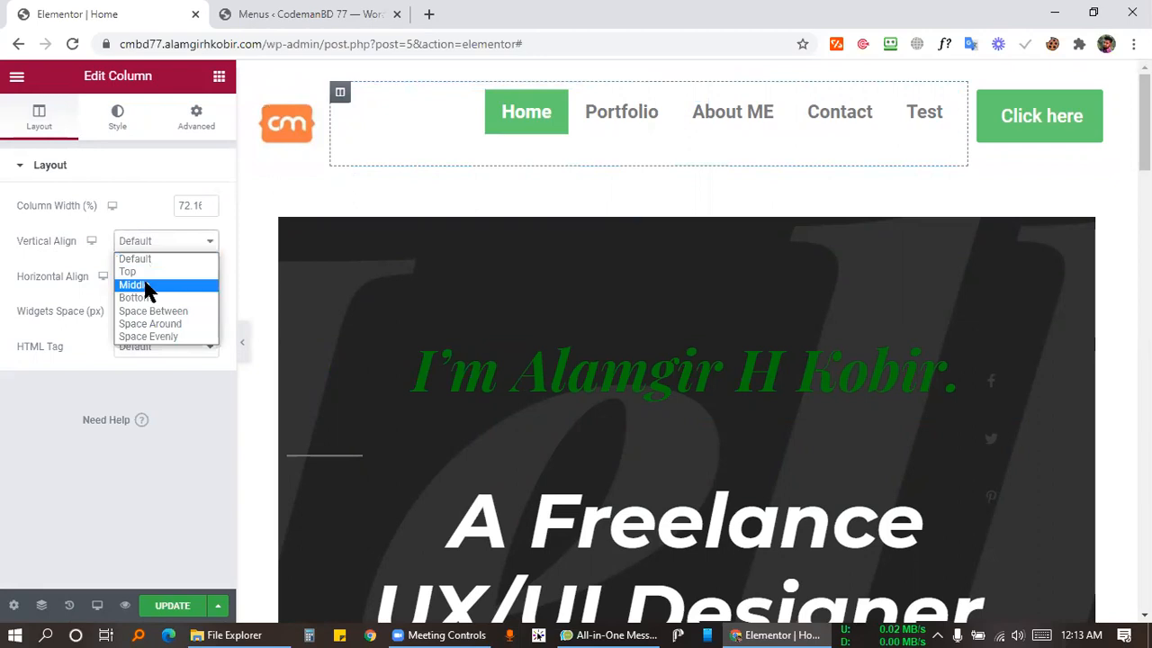
left_click(135, 284)
left_click(978, 93)
left_click(160, 243)
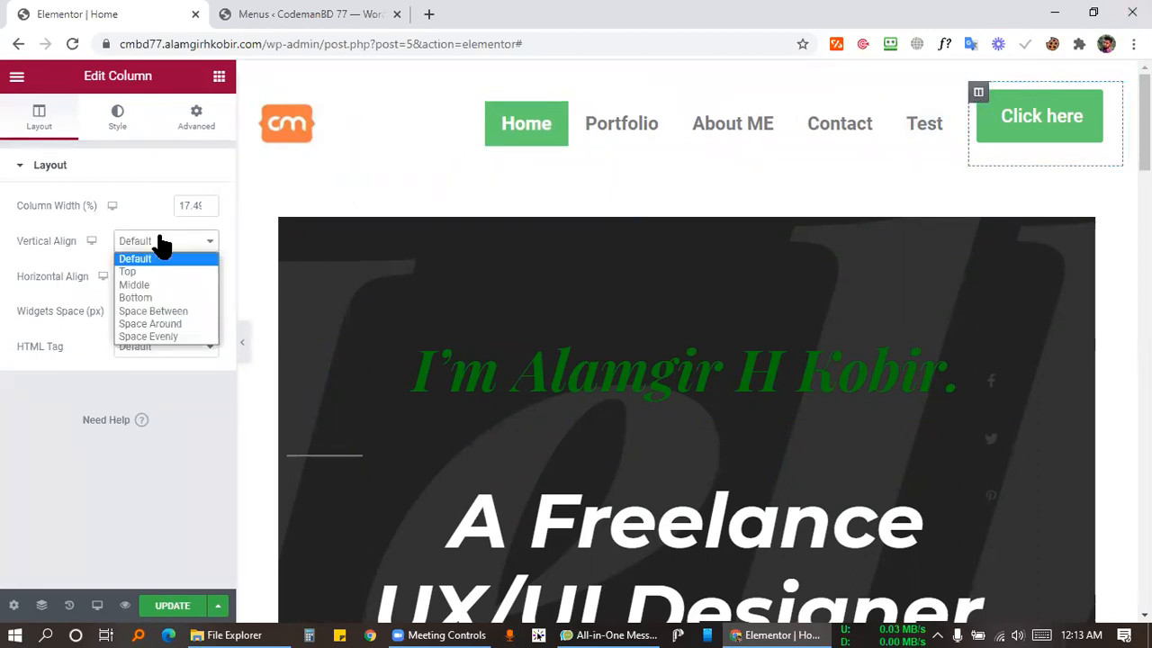
left_click(135, 284)
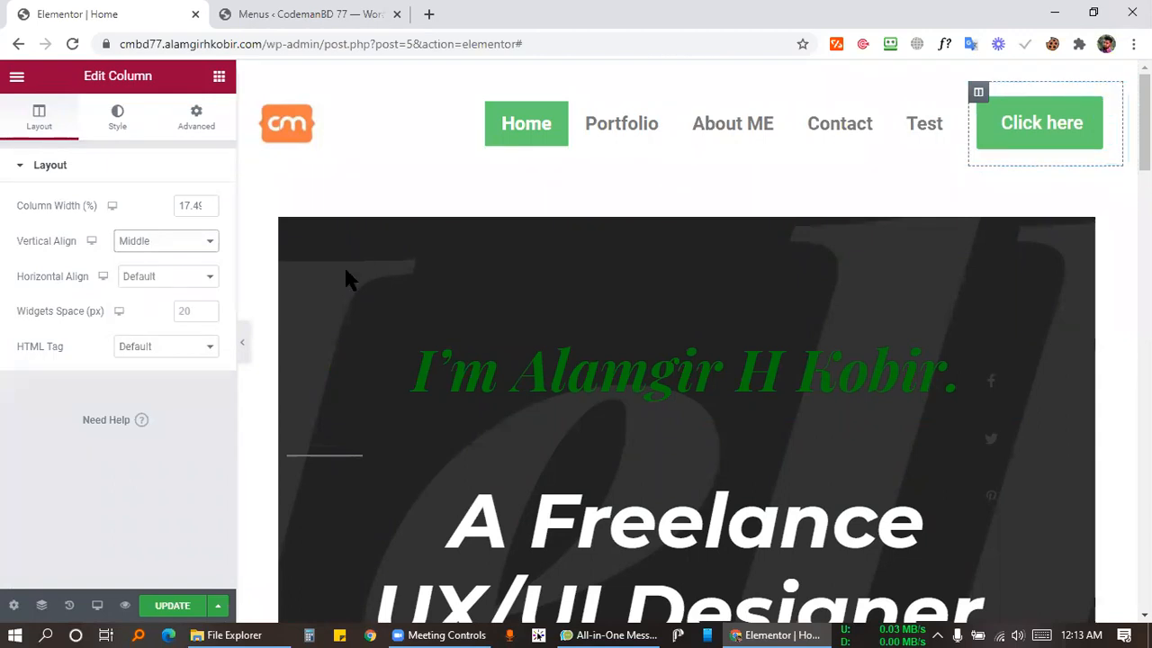
Check the centred header at full width and save the page with Update.
left_click(241, 342)
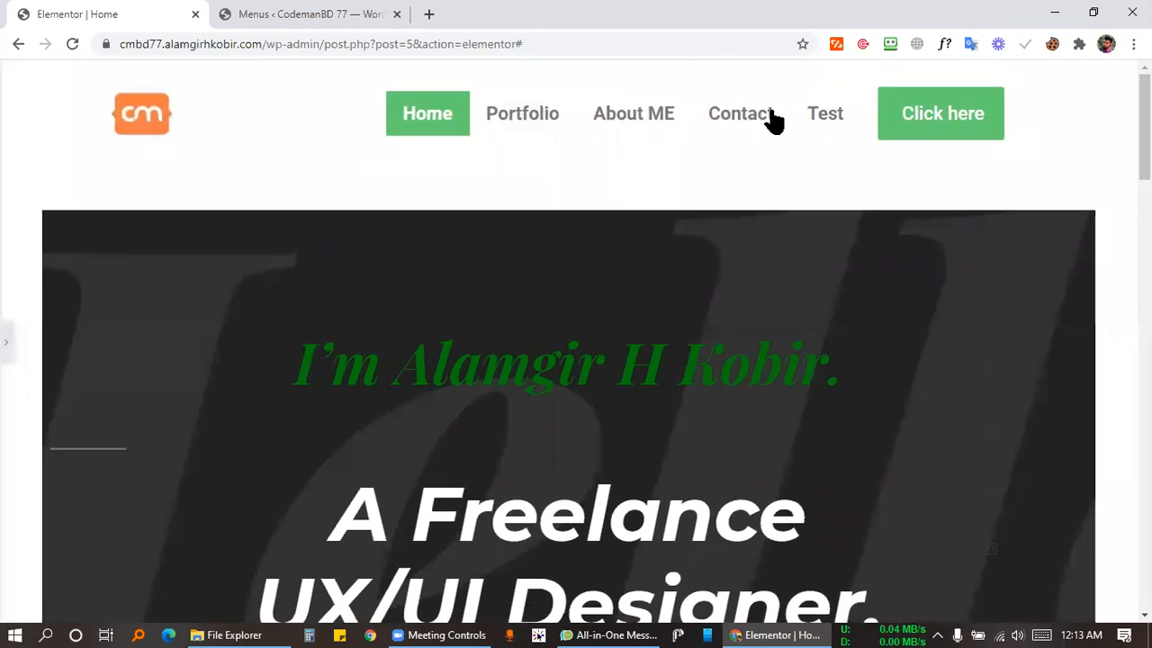
left_click(5, 342)
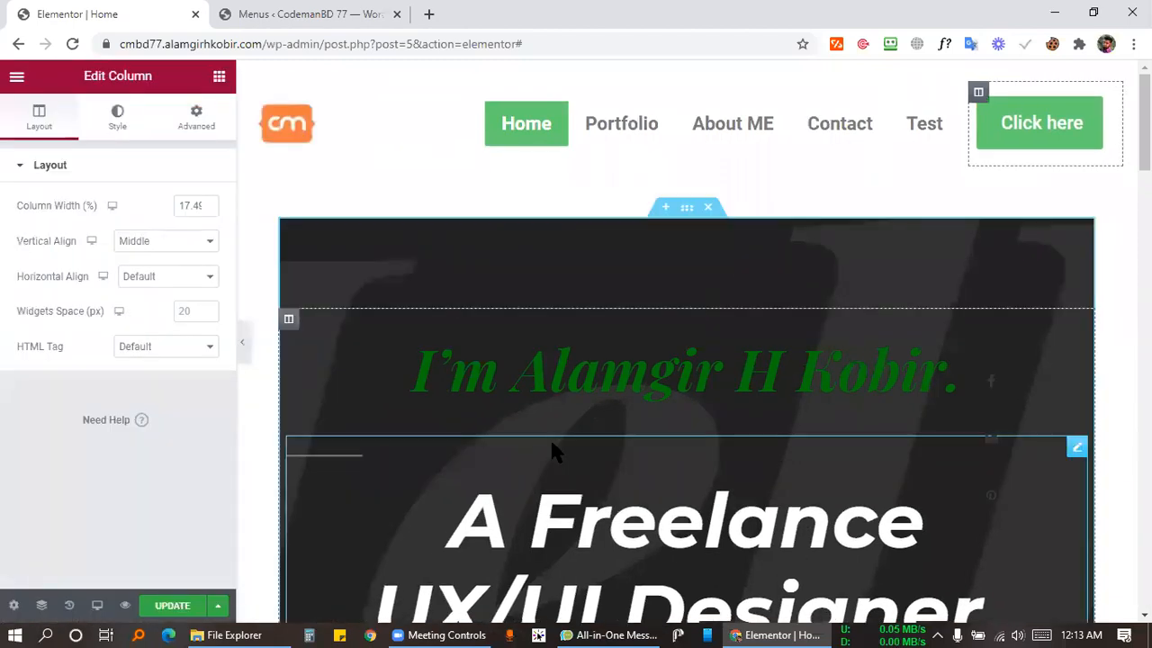
left_click(448, 635)
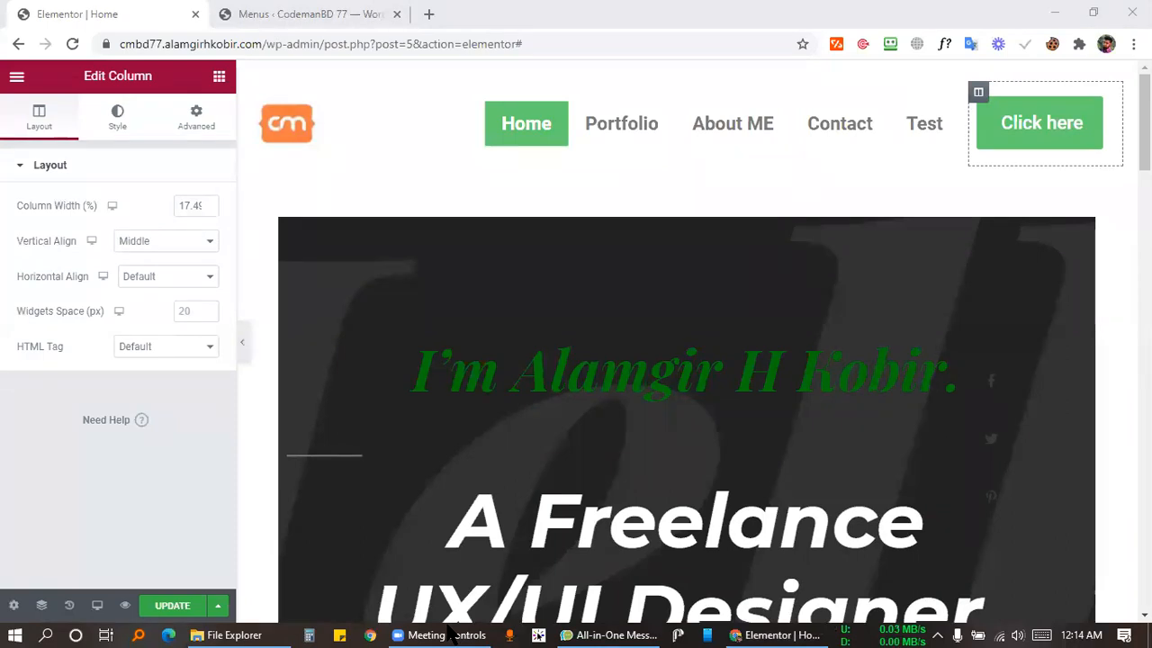
left_click(173, 606)
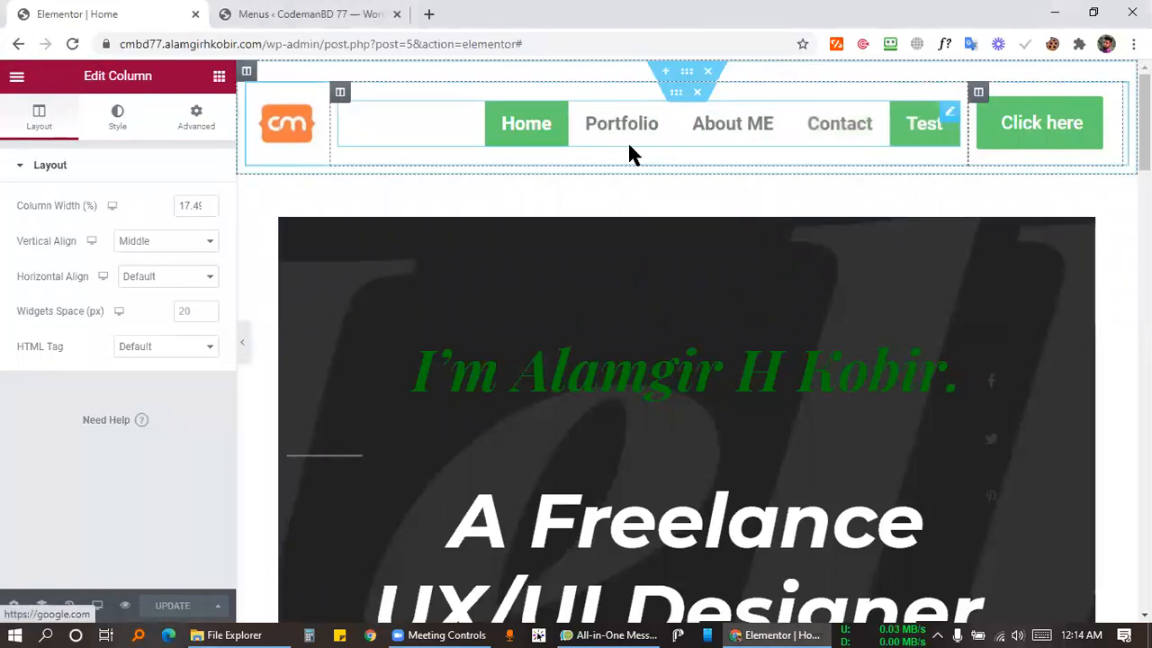
Open a live preview of the Home page in a new tab.
left_click(124, 605)
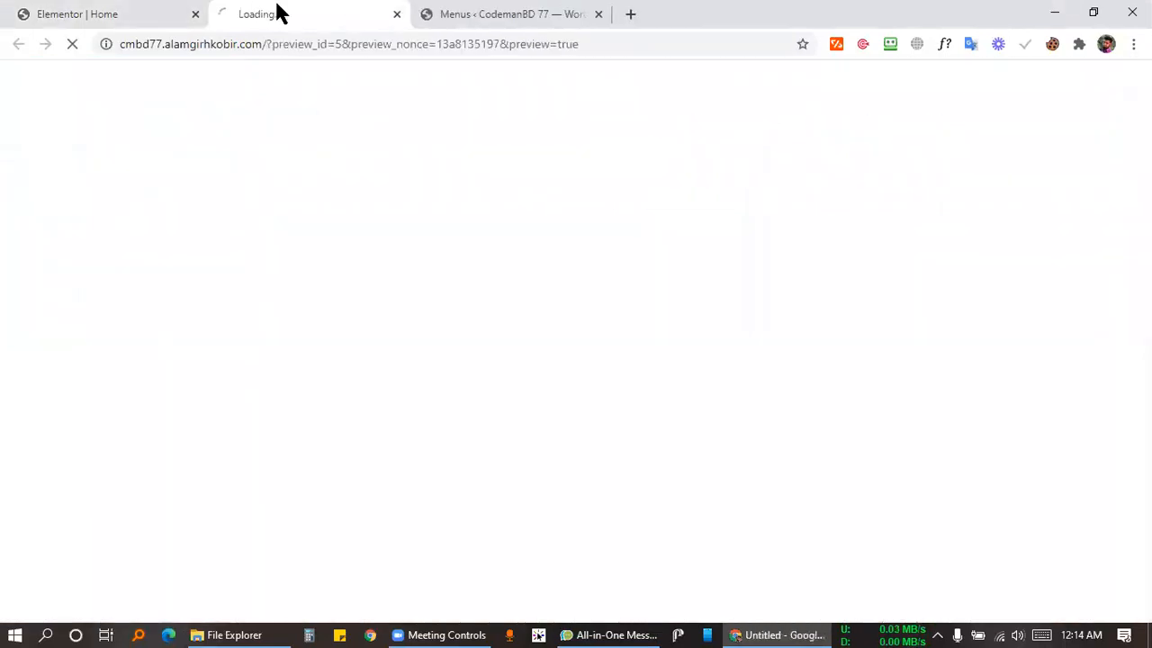
left_click_drag(510, 14, 99, 14)
left_click(493, 14)
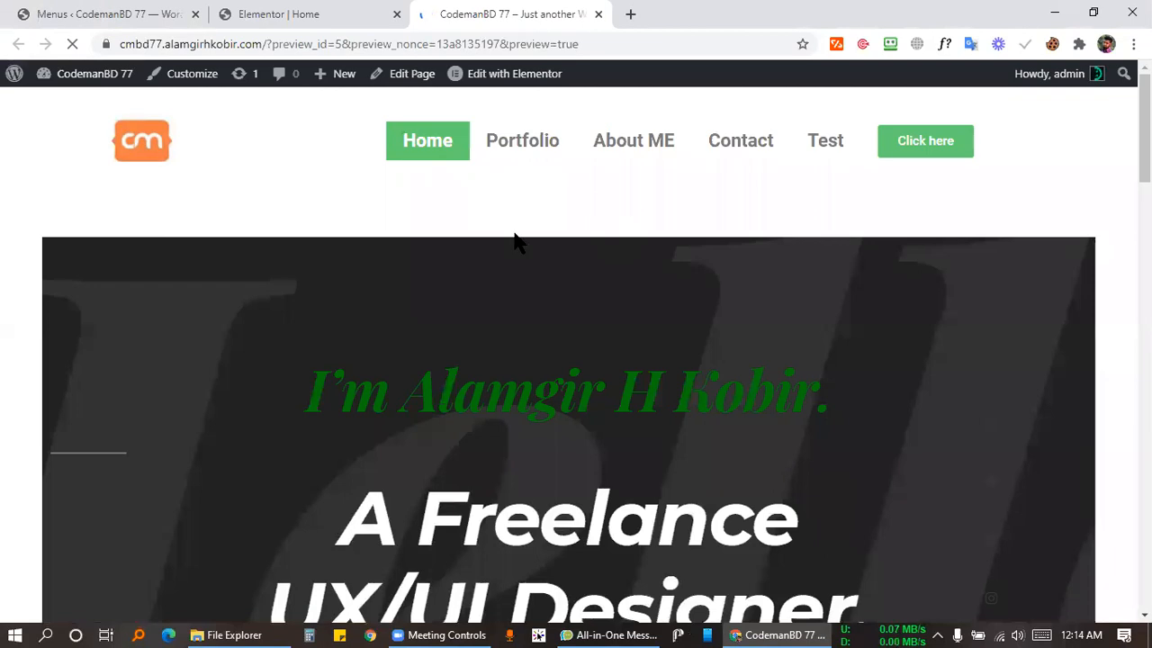
scroll(477, 306, "down", 3)
scroll(465, 344, "up", 3)
Test the Portfolio, About ME and Contact menu links, then return to the Menus admin page.
left_click(522, 155)
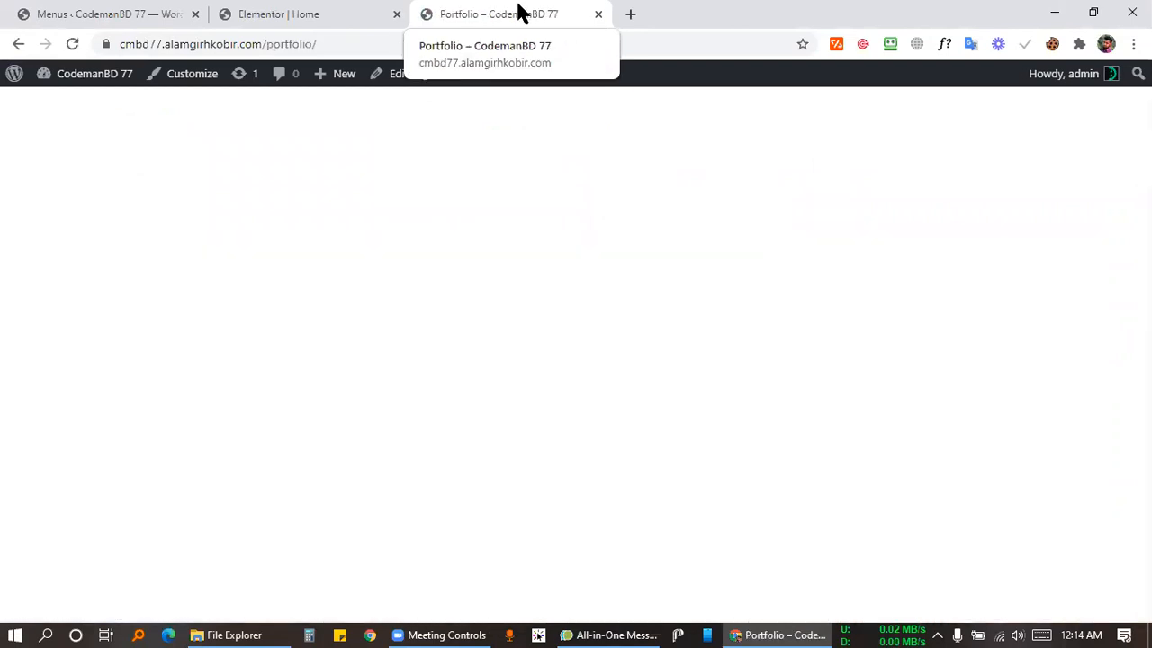
left_click(13, 44)
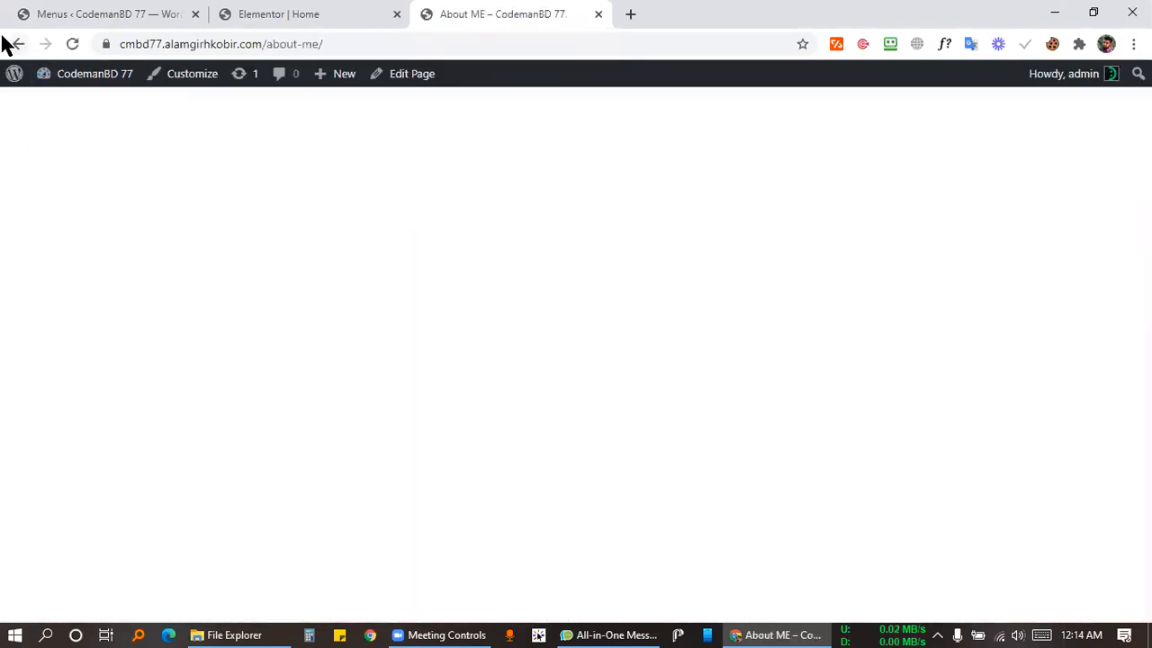
left_click(14, 43)
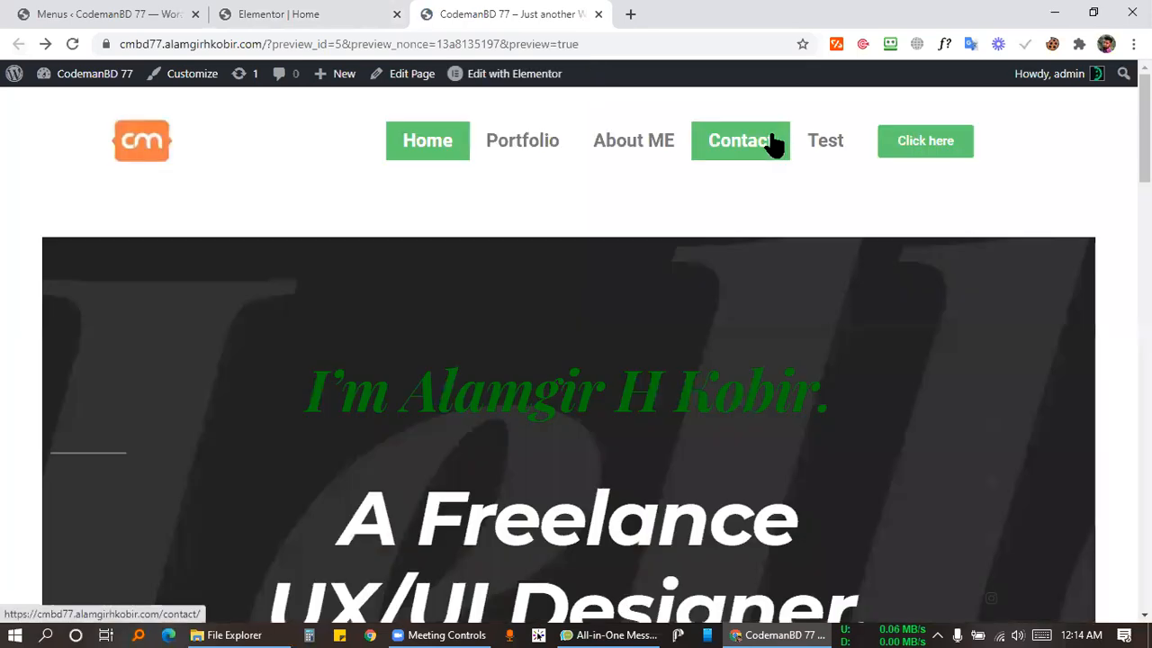
left_click(774, 144)
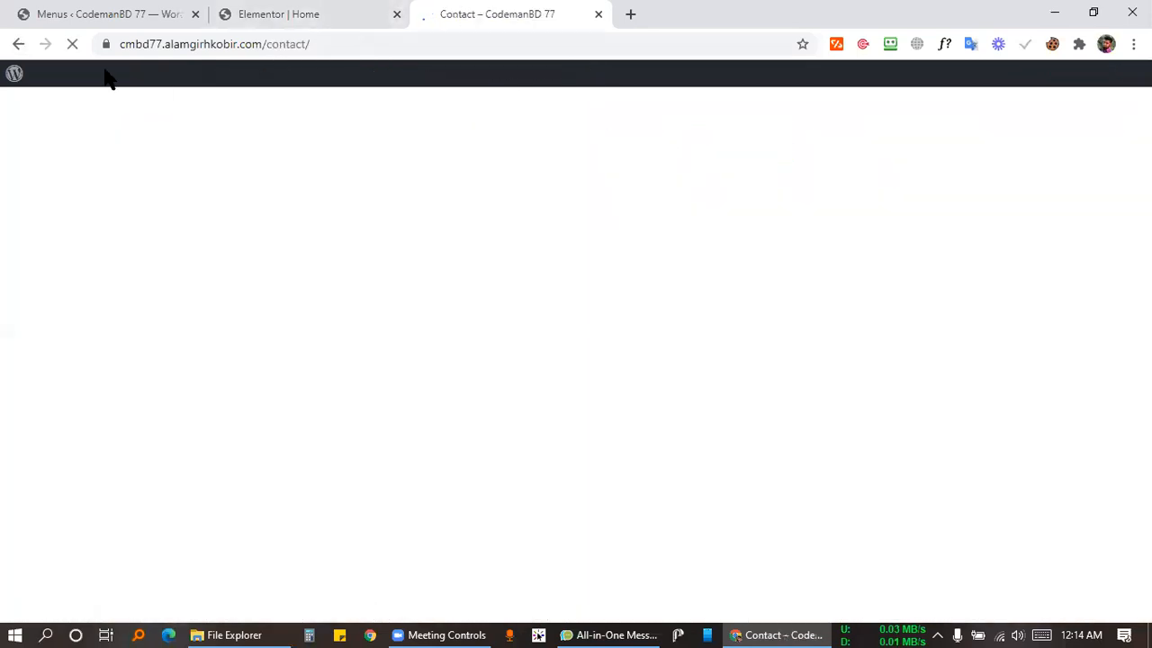
left_click(16, 43)
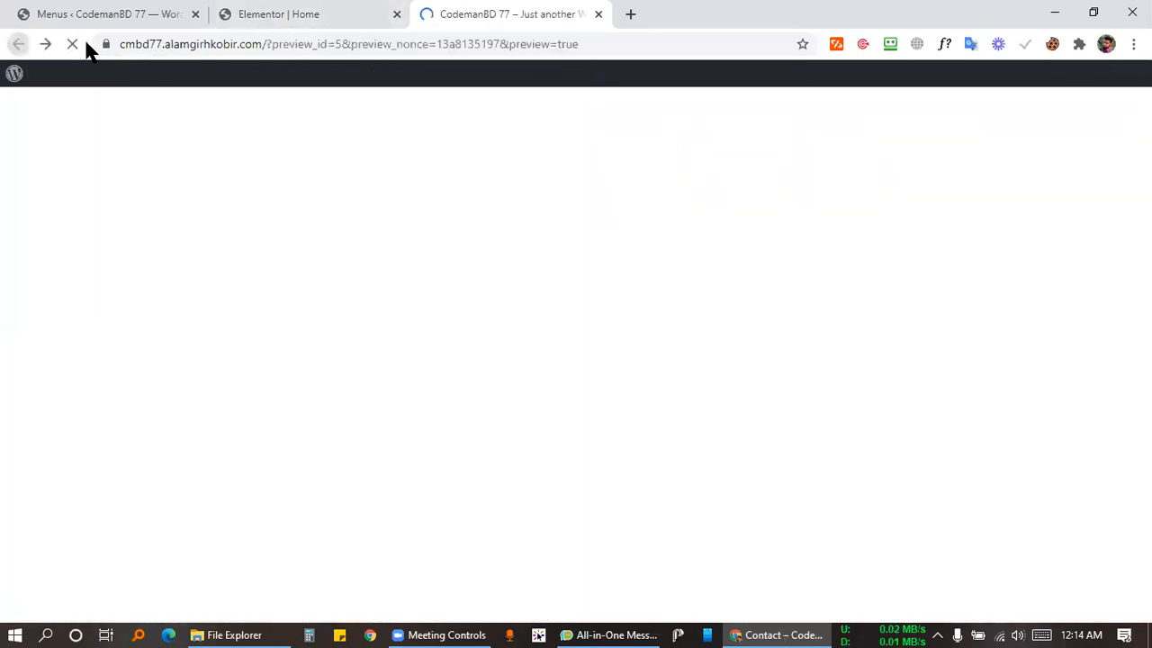
left_click(225, 14)
left_click(153, 14)
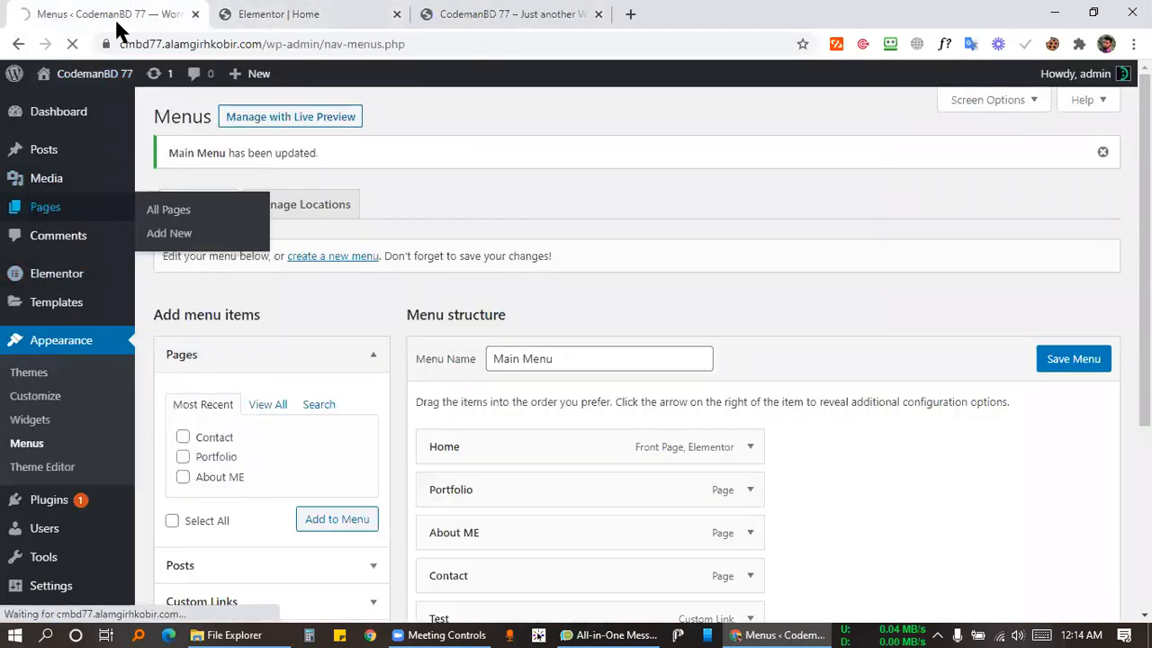
Edit the Portfolio page from the pages list and open it in Elementor.
left_click_drag(117, 18, 424, 12)
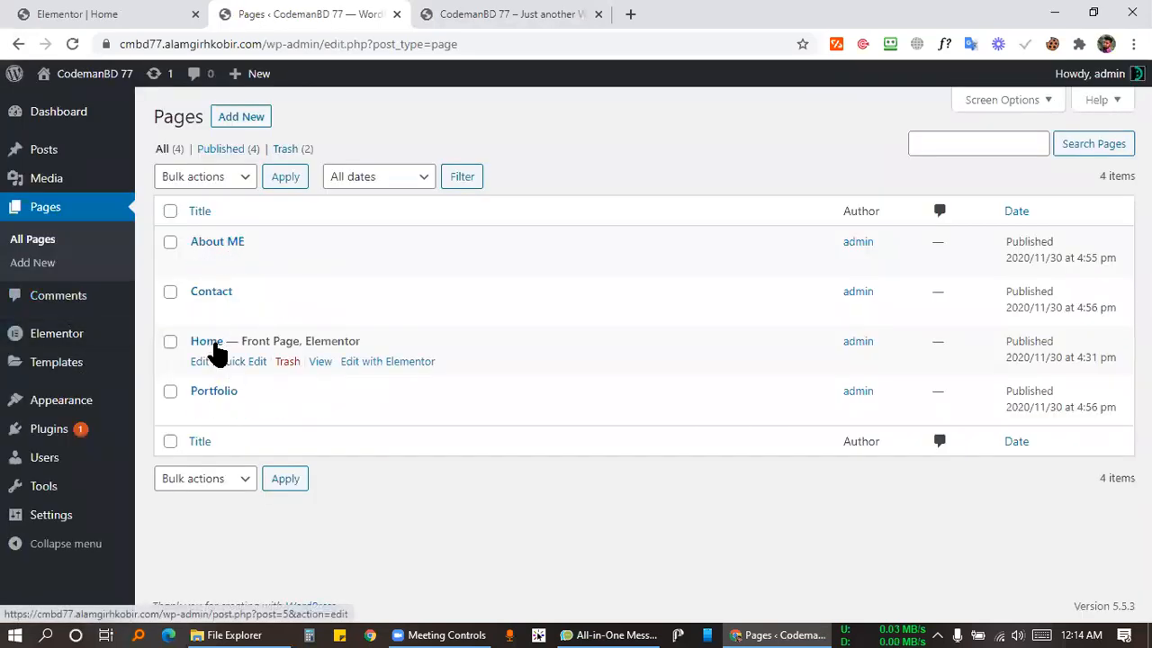
left_click(199, 411)
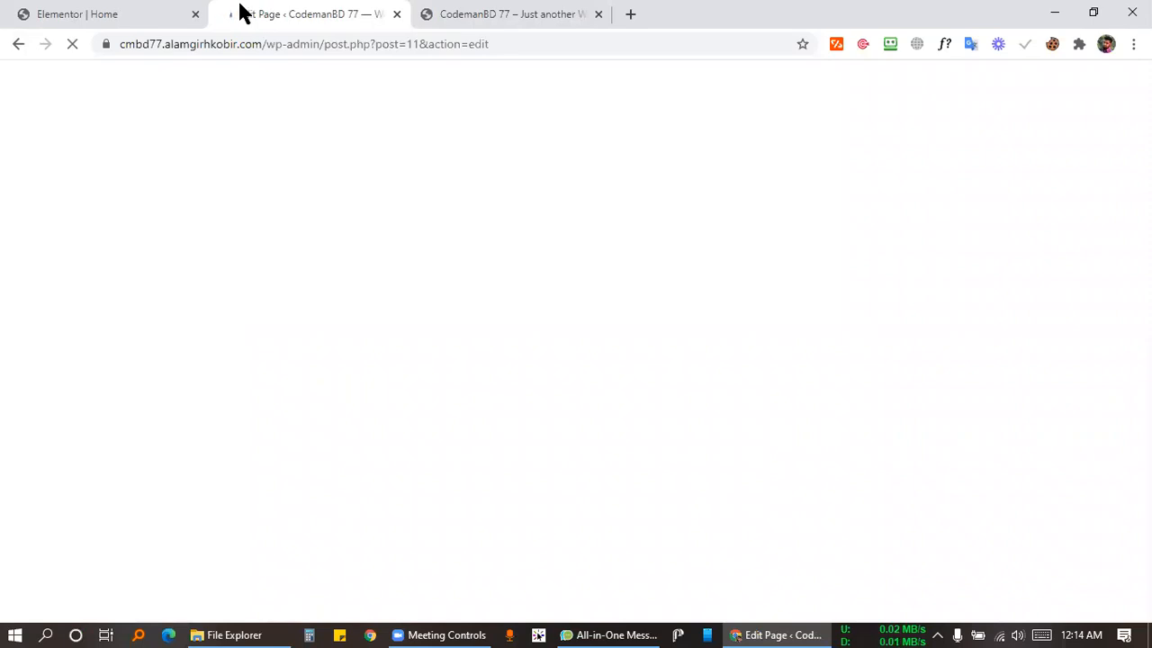
left_click(399, 636)
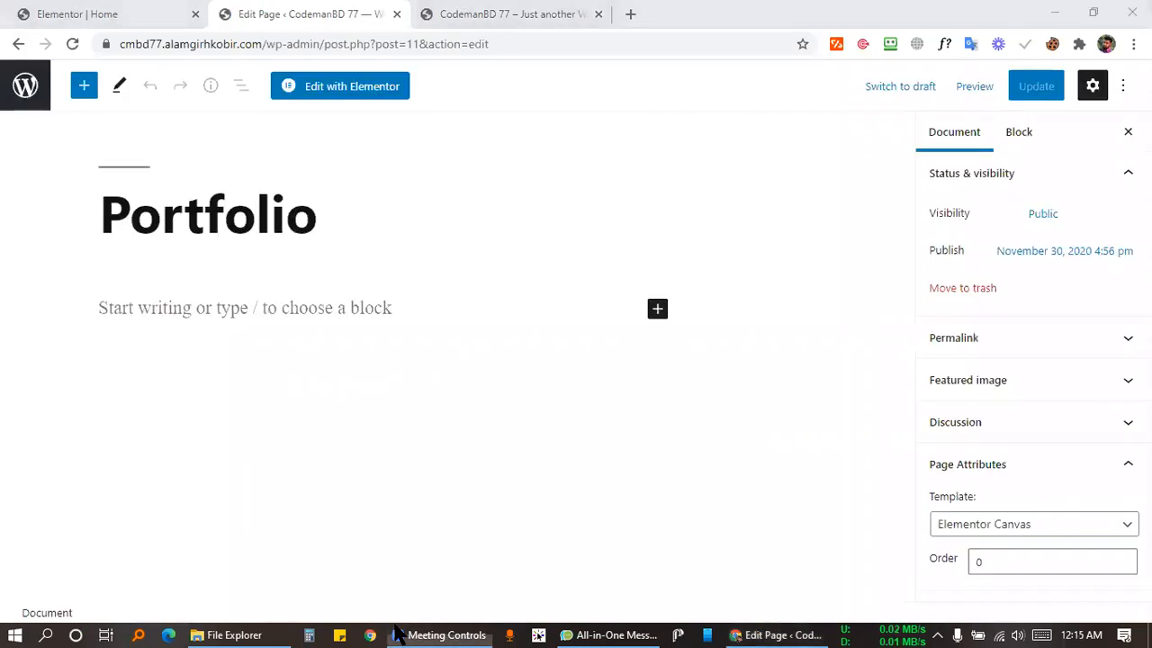
left_click(285, 90)
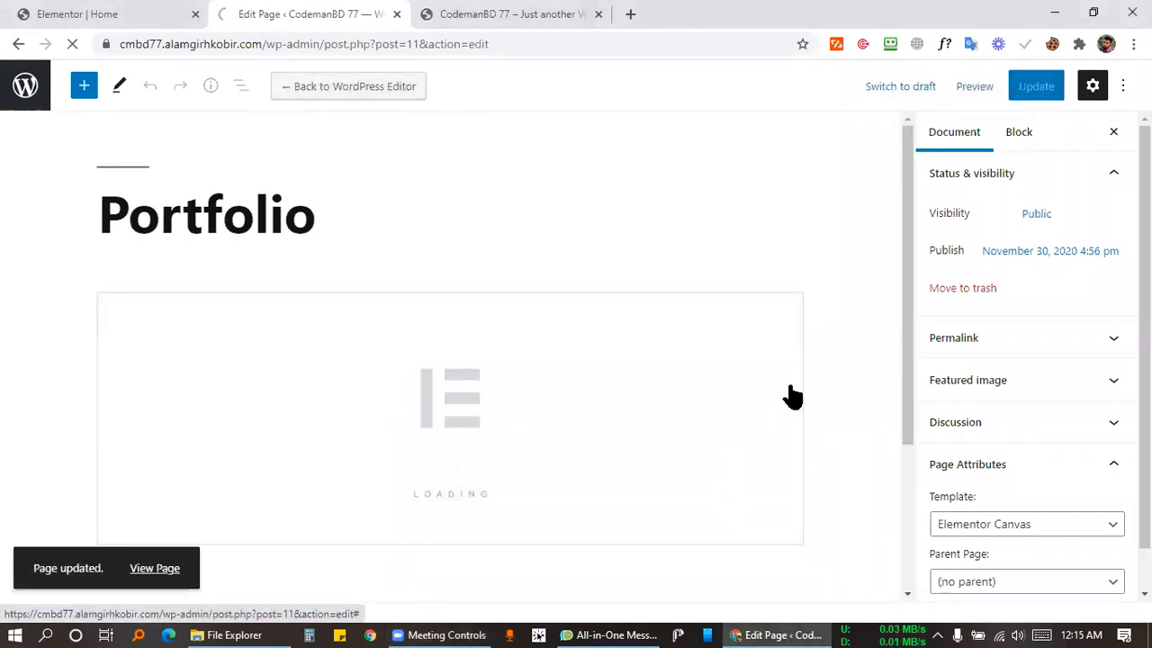
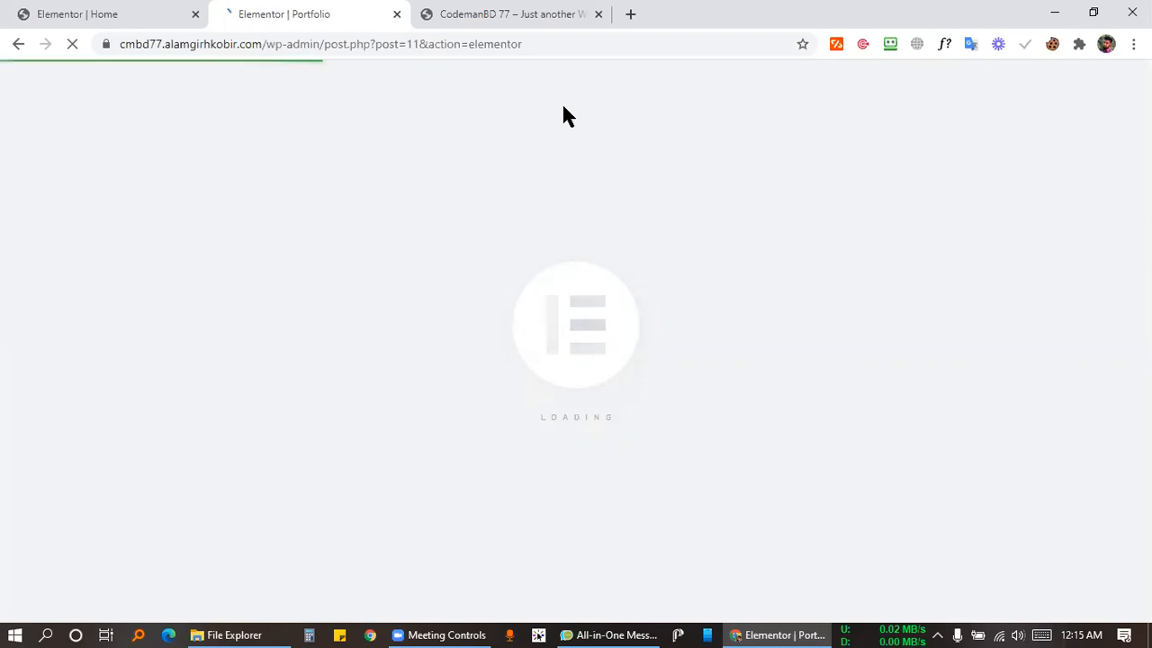
Scroll through the live Home page preview, then return to the empty Portfolio page in Elementor.
left_click(522, 16)
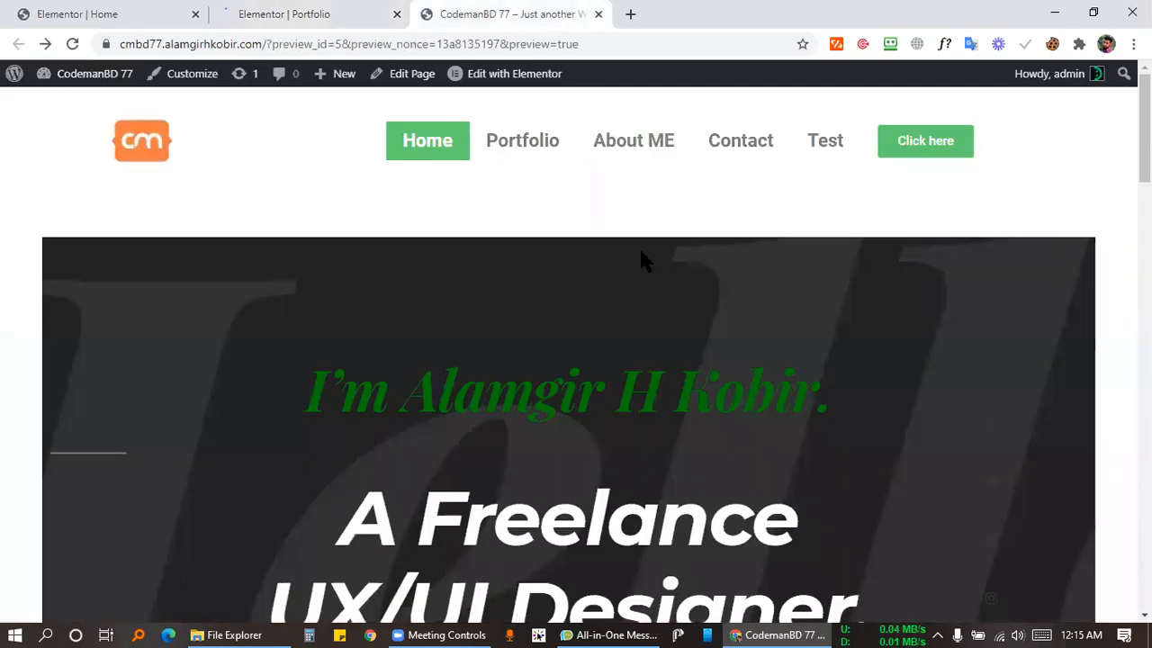
scroll(641, 253, "down", 20)
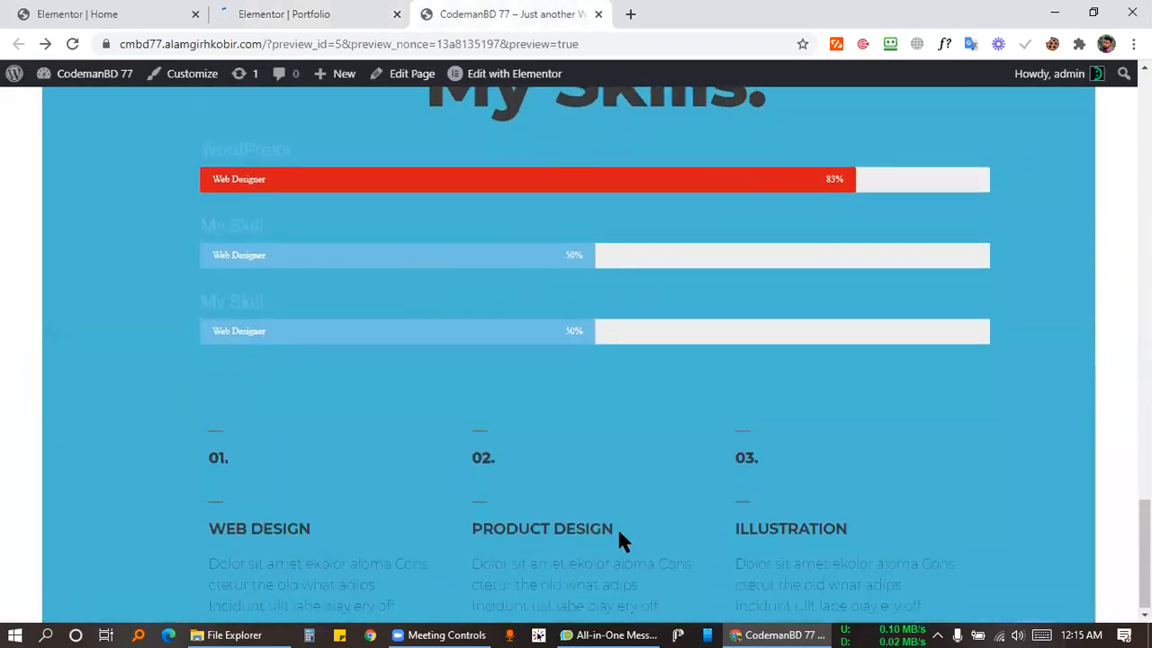
scroll(618, 530, "up", 20)
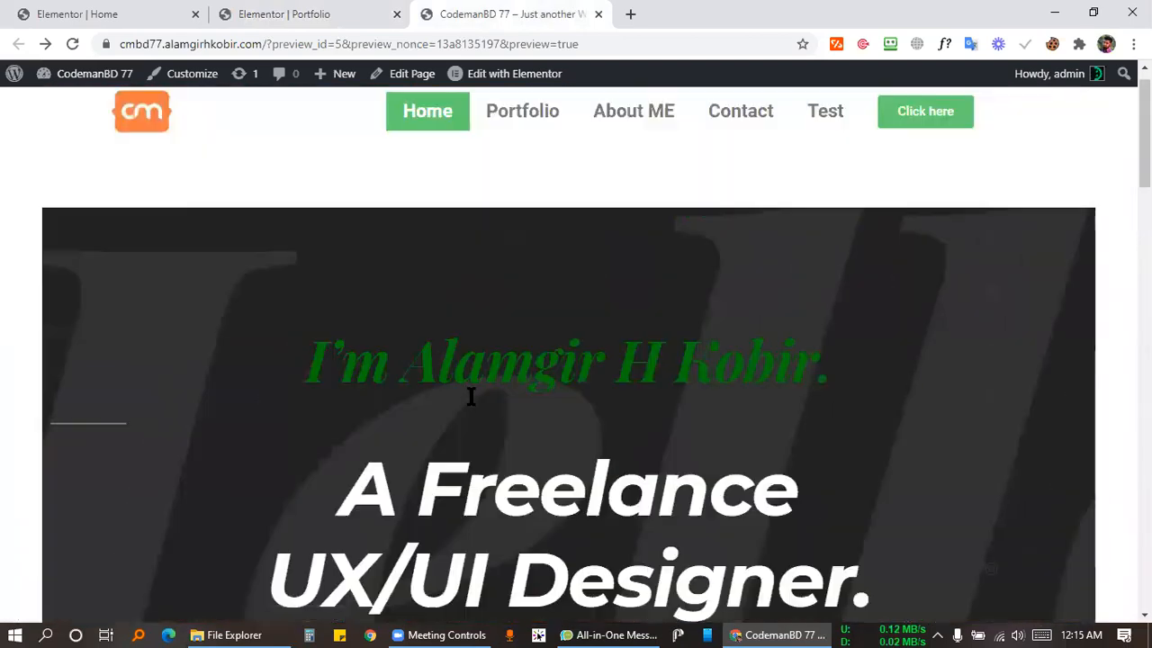
left_click(282, 13)
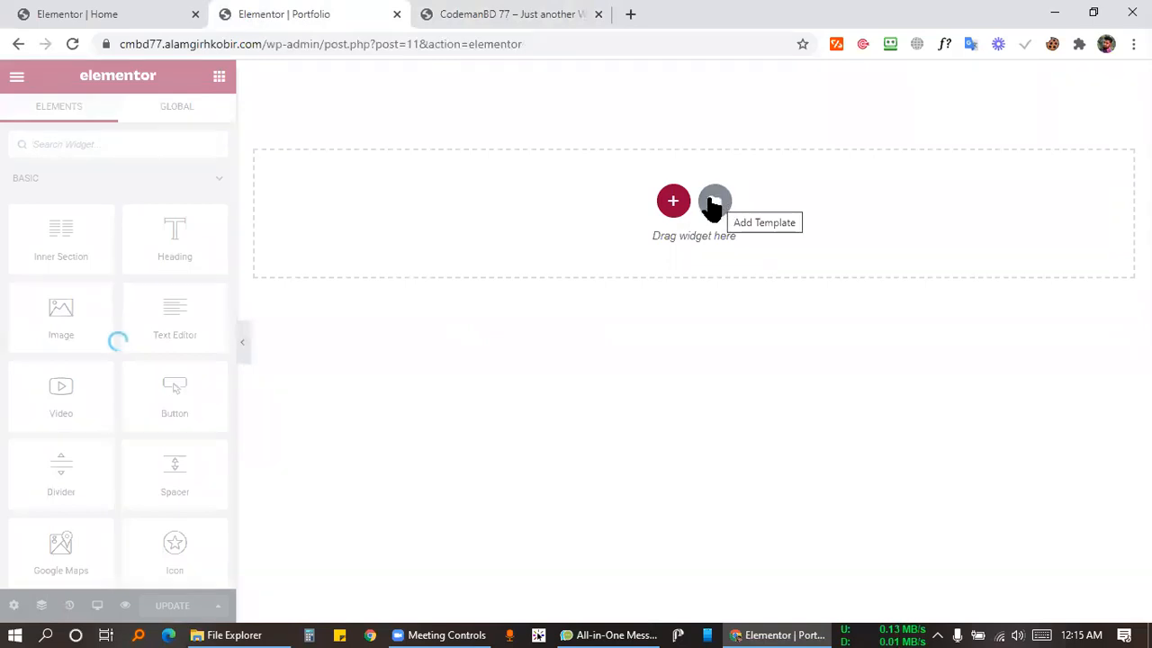
left_click(489, 13)
Add a section holding an Inner Section, with its left column narrowed to about 19%.
left_click(351, 13)
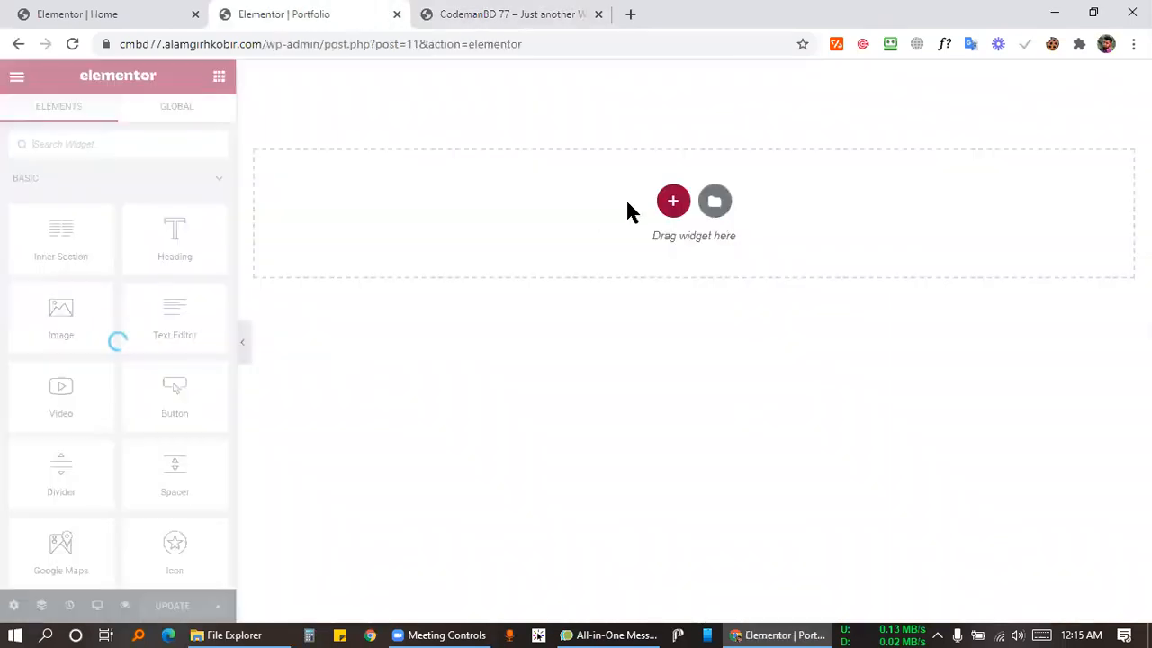
left_click(671, 201)
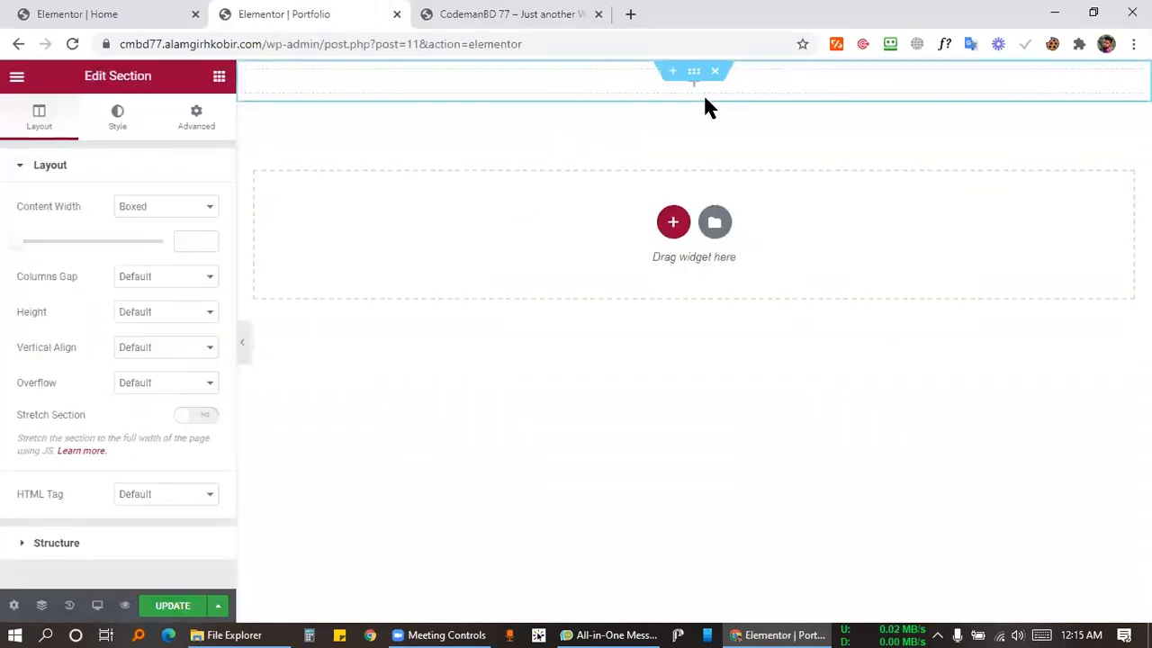
left_click(219, 76)
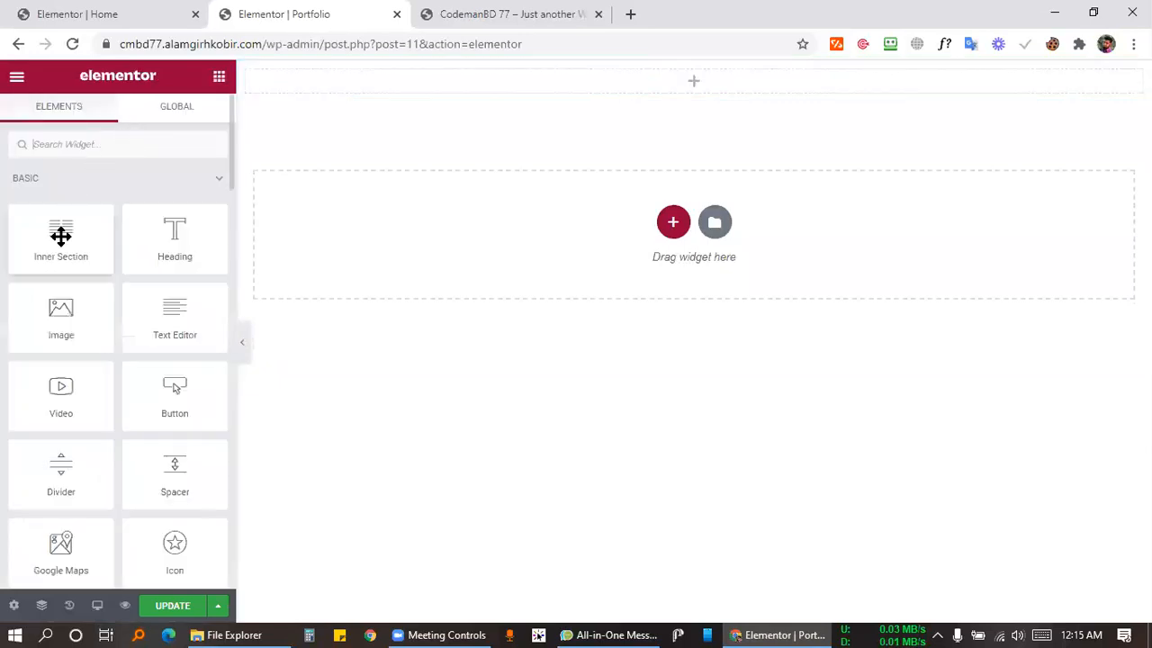
left_click_drag(36, 239, 704, 85)
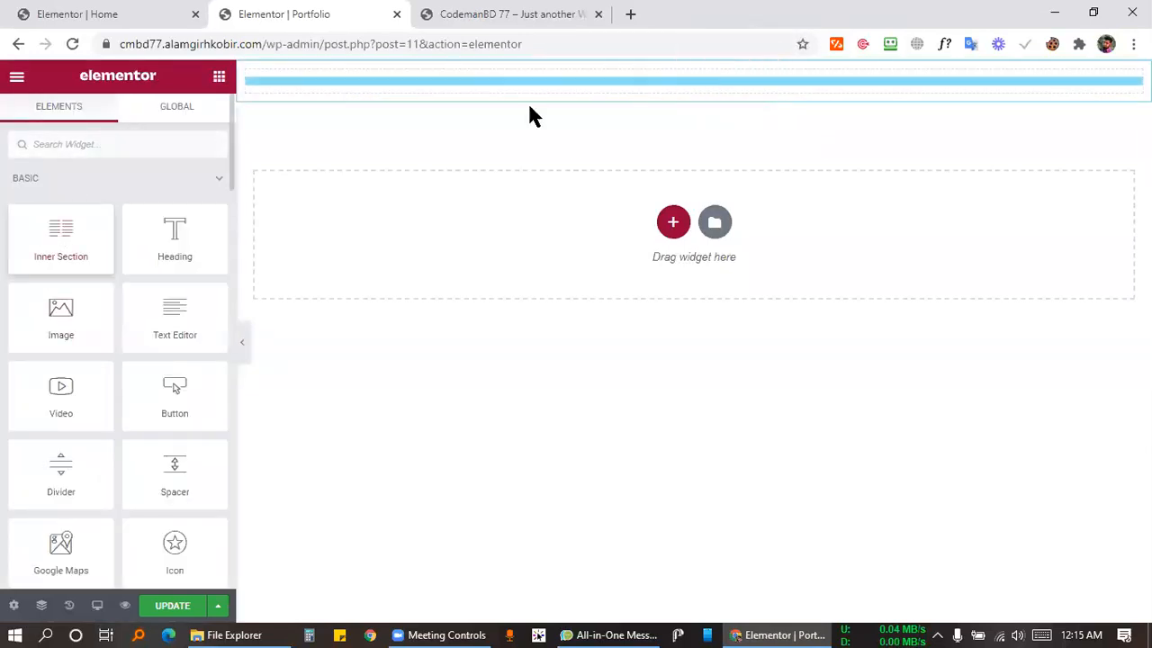
left_click_drag(531, 115, 531, 115)
left_click_drag(673, 108, 330, 108)
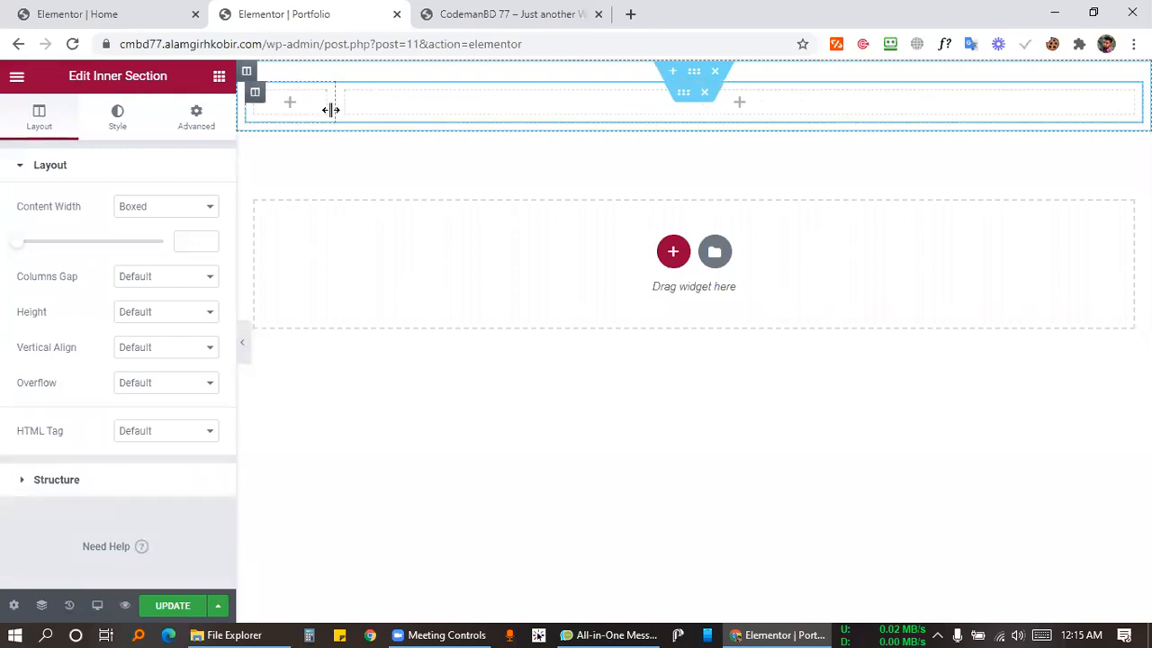
Place an Image widget showing the cm logo in the left column.
left_click(219, 78)
left_click_drag(27, 306, 290, 104)
left_click(220, 244)
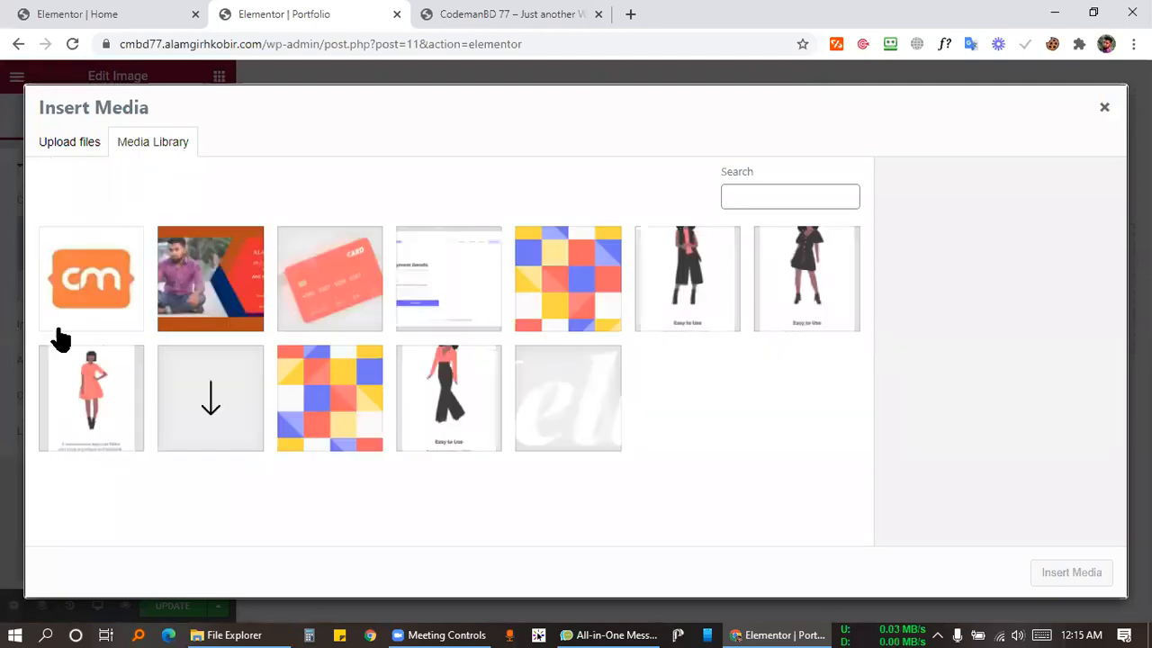
left_click(104, 300)
left_click(1062, 573)
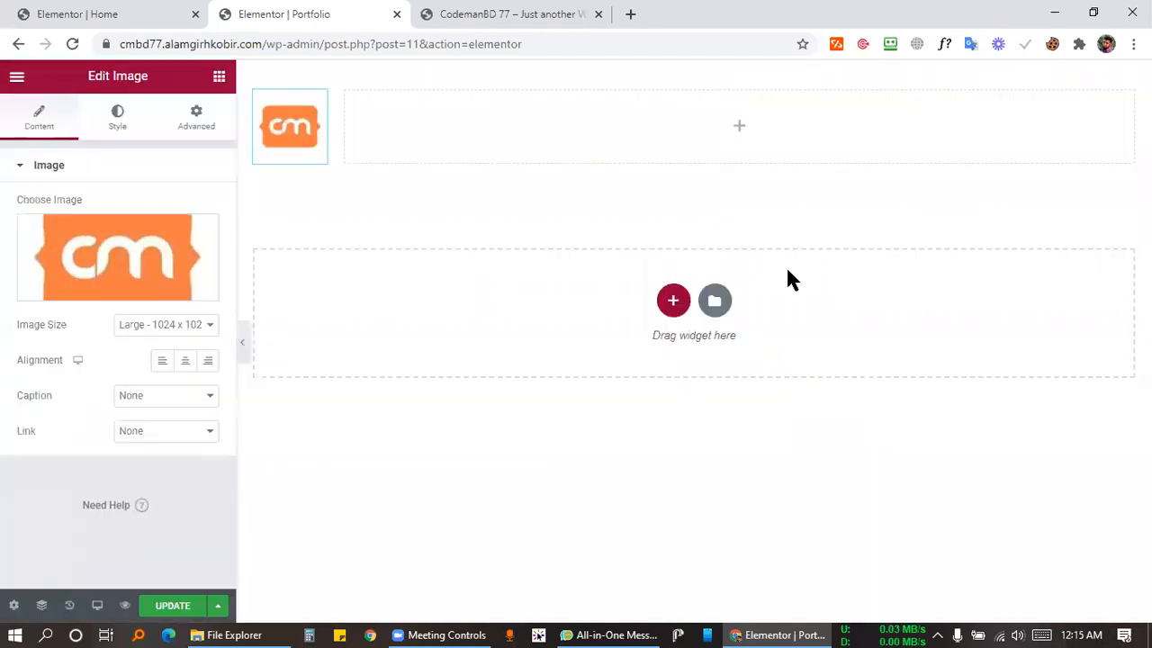
Add a Nav Menu widget beside the logo with its items aligned right.
left_click(745, 135)
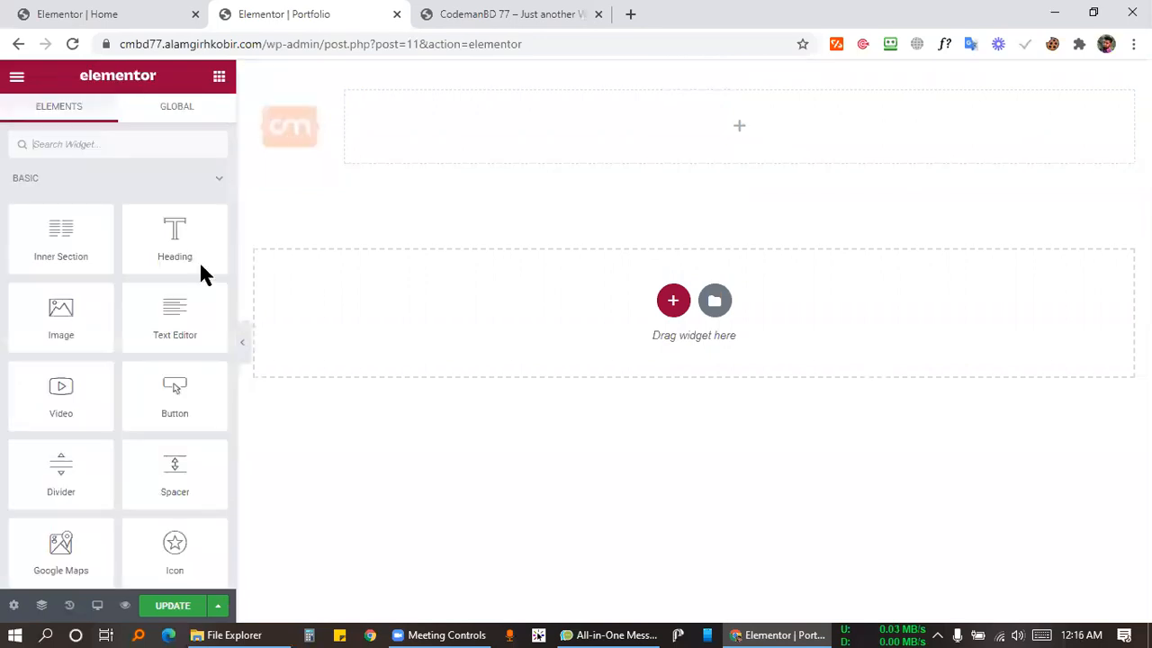
left_click(110, 144)
type("nav")
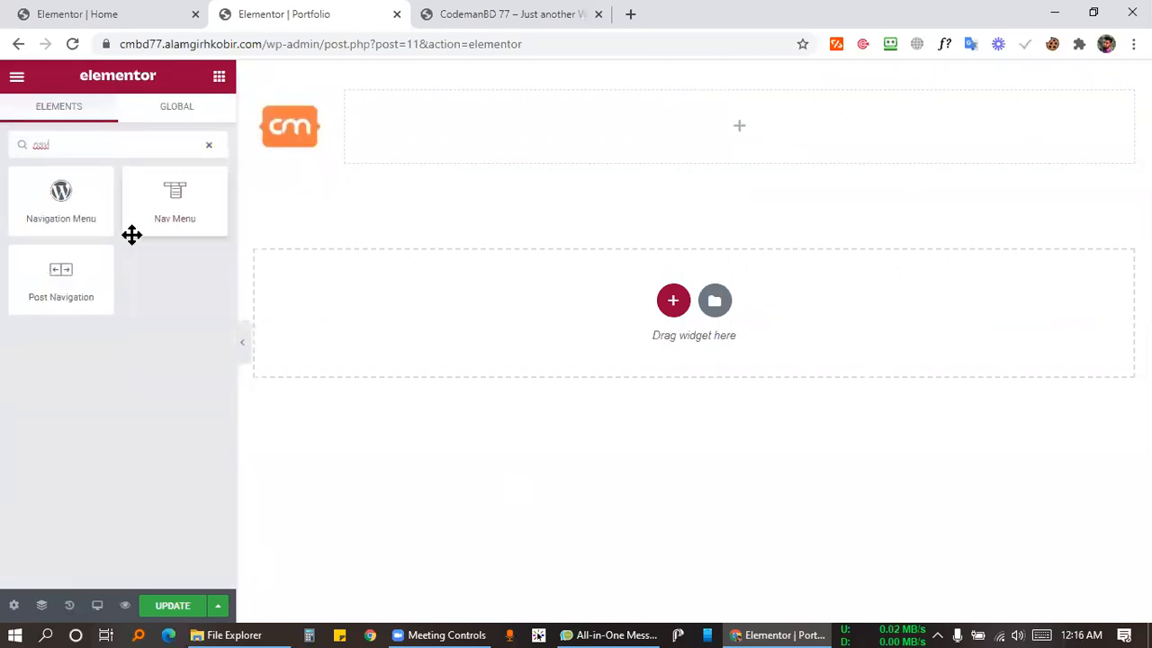
left_click_drag(134, 232, 594, 131)
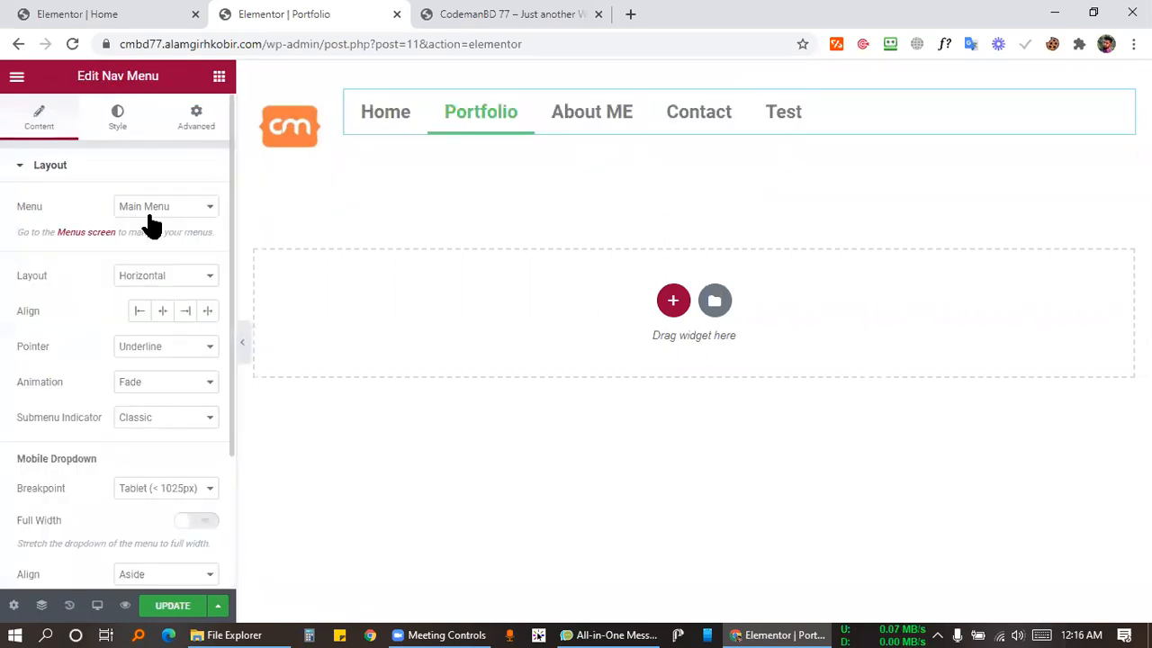
left_click(185, 310)
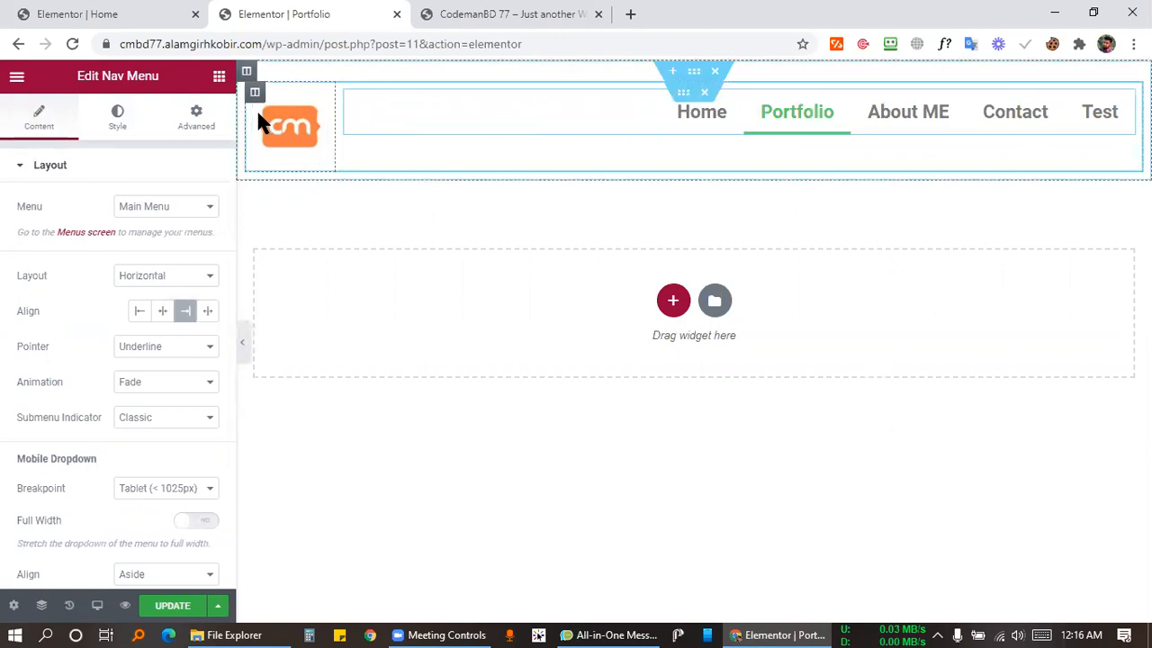
Set Vertical Align to Middle on both header columns and save the page.
left_click(255, 92)
left_click(144, 236)
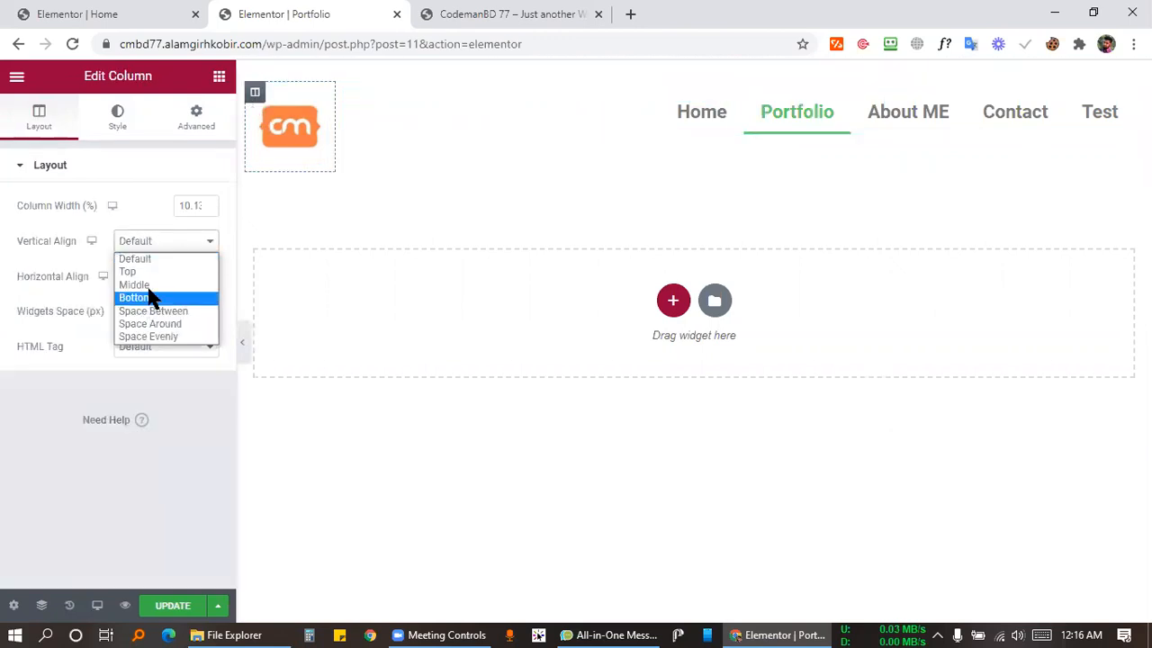
left_click(149, 286)
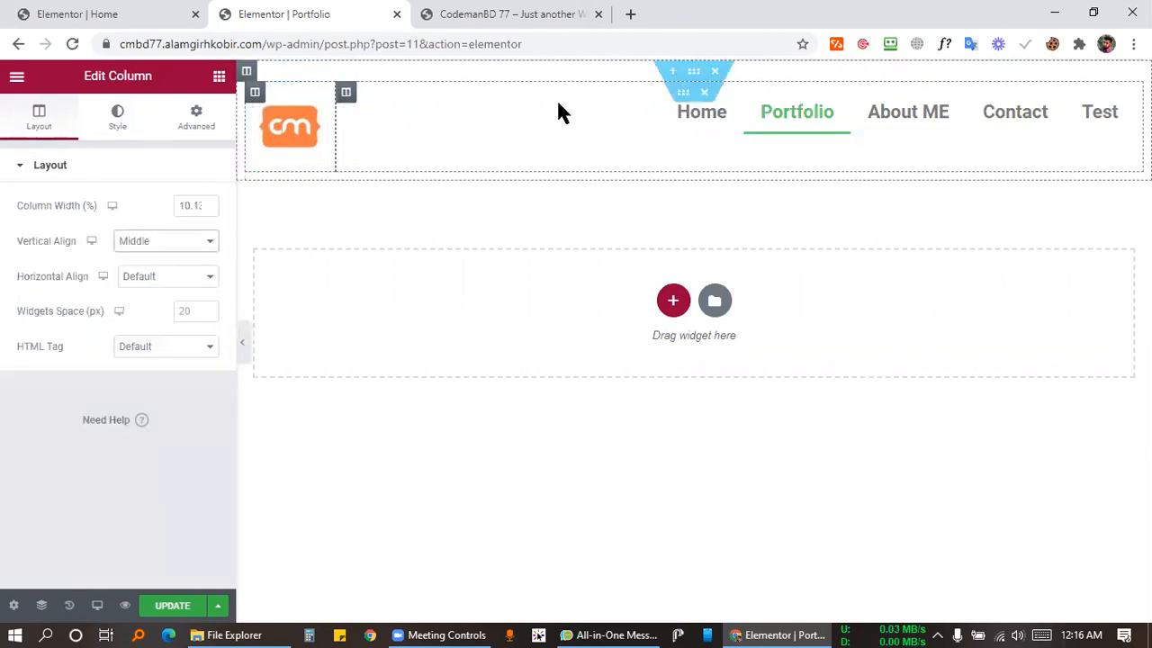
left_click(347, 93)
left_click(168, 241)
left_click(140, 285)
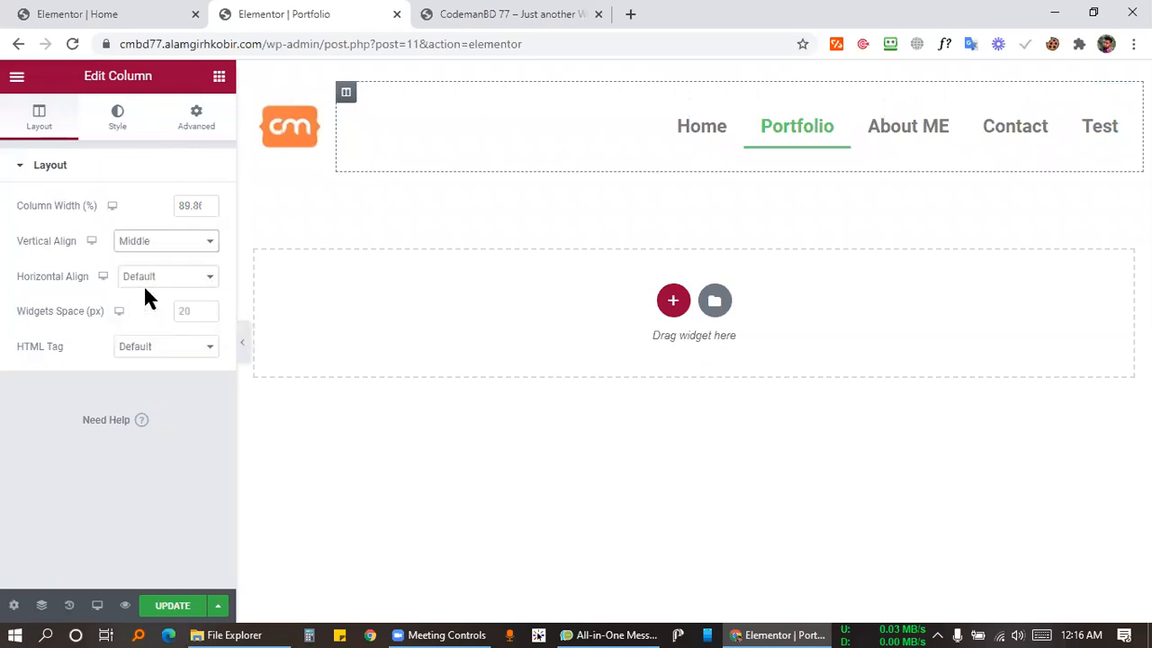
key("ctrl+s")
Insert the My Projects portfolio template from the Library's Pages templates.
left_click(714, 304)
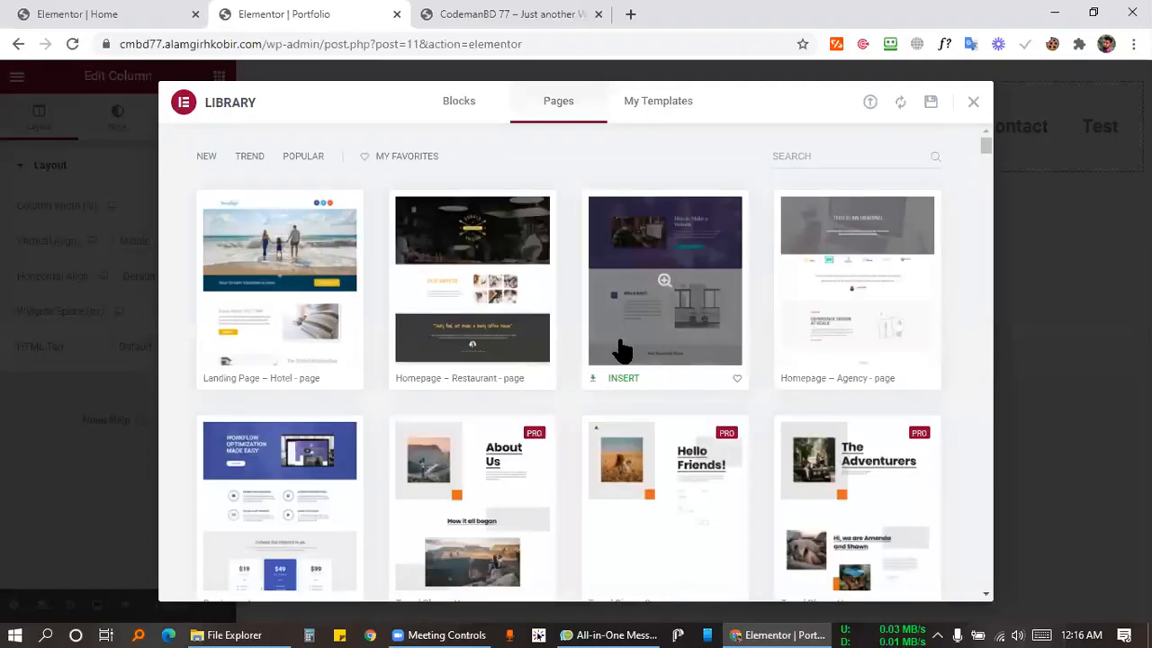
scroll(623, 349, "down", 15)
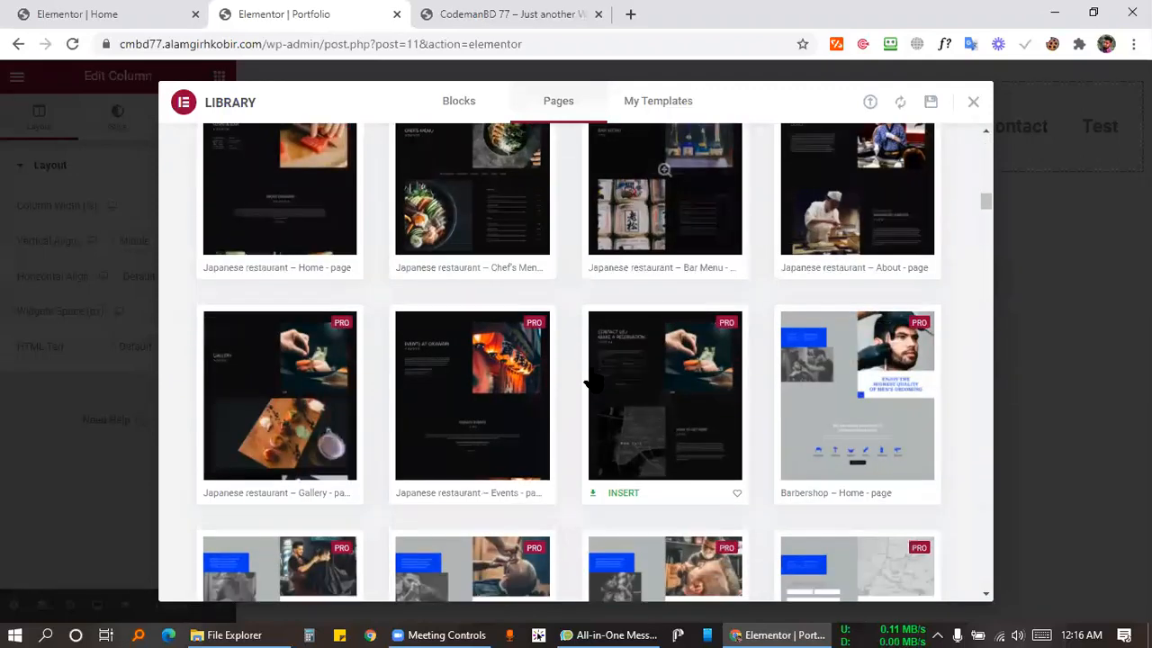
scroll(590, 382, "down", 20)
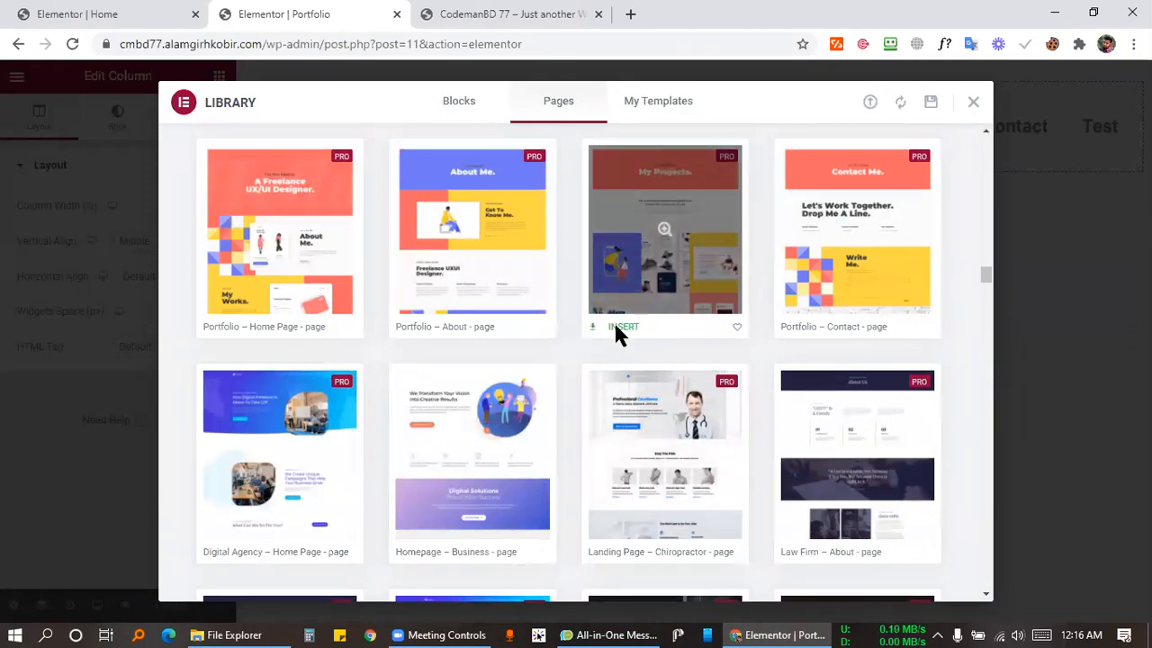
left_click(621, 328)
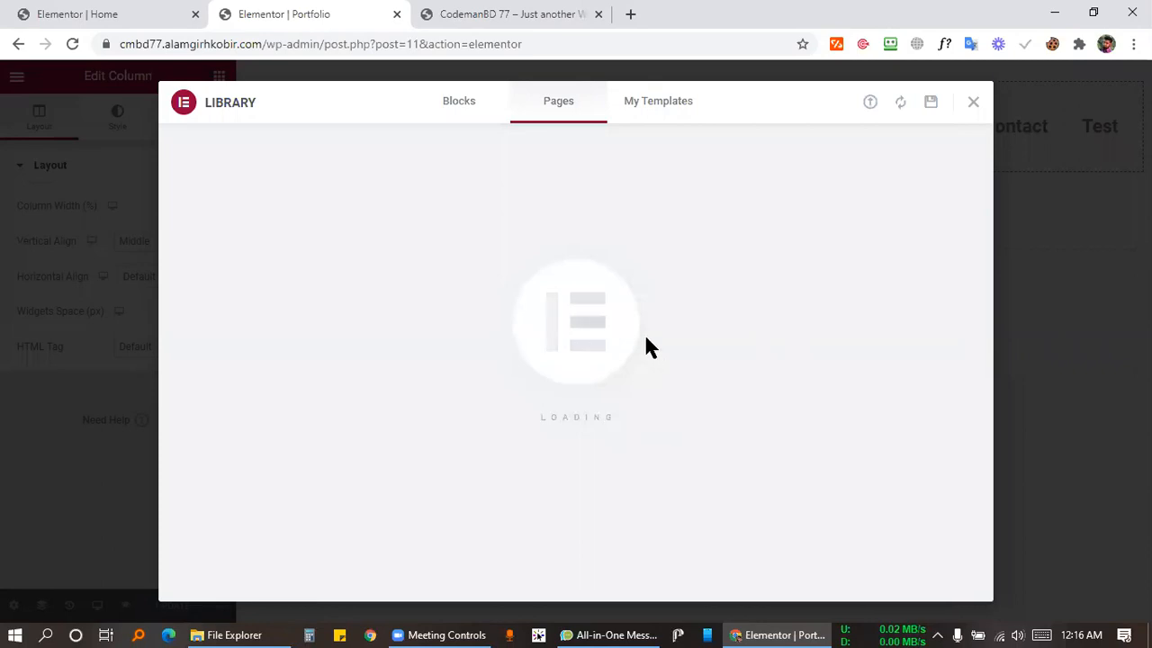
scroll(781, 320, "down", 15)
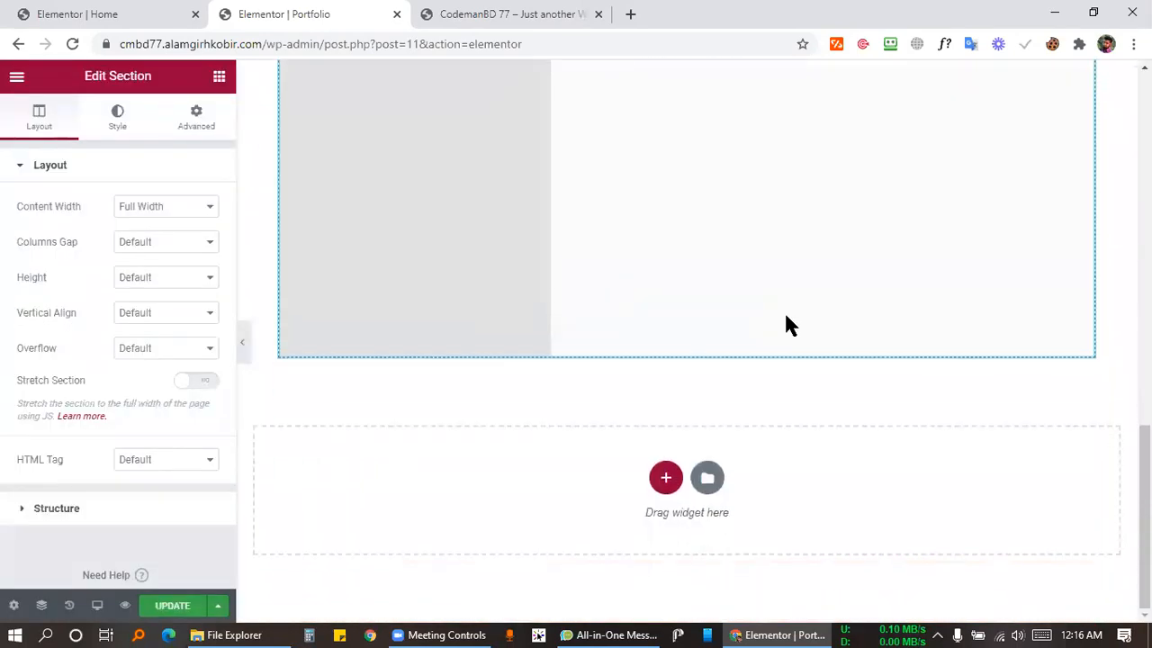
Delete the All/Uncategorized portfolio grid section, keeping the Projects banner and intro text.
scroll(789, 311, "up", 15)
scroll(794, 309, "down", 15)
scroll(571, 453, "up", 5)
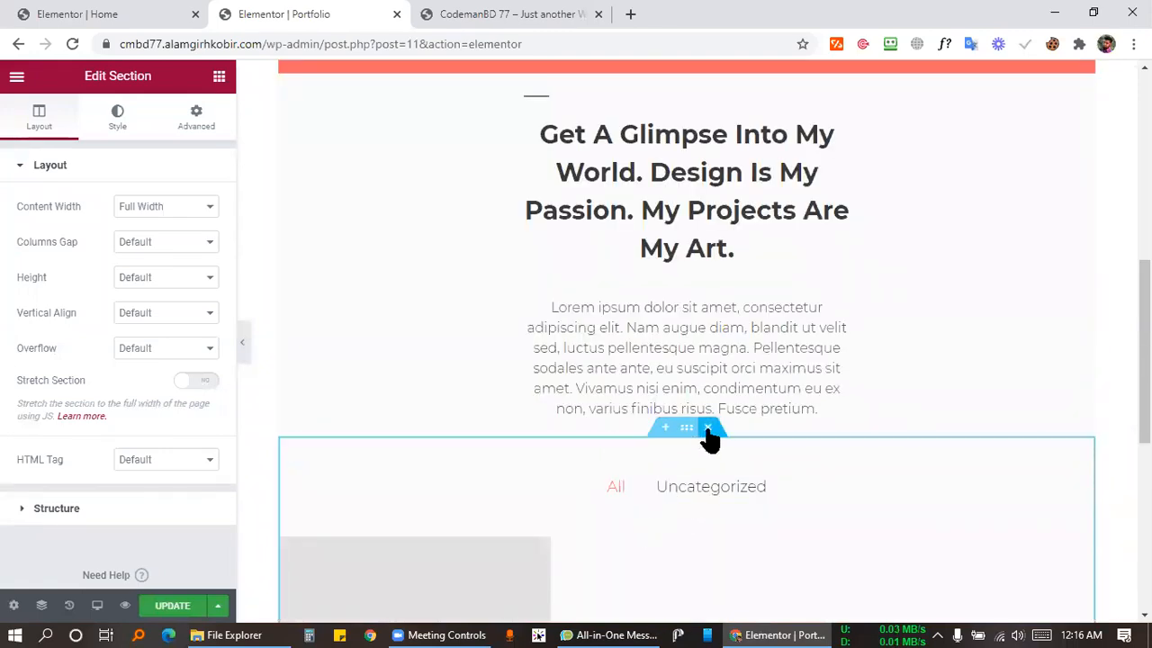
scroll(648, 468, "down", 5)
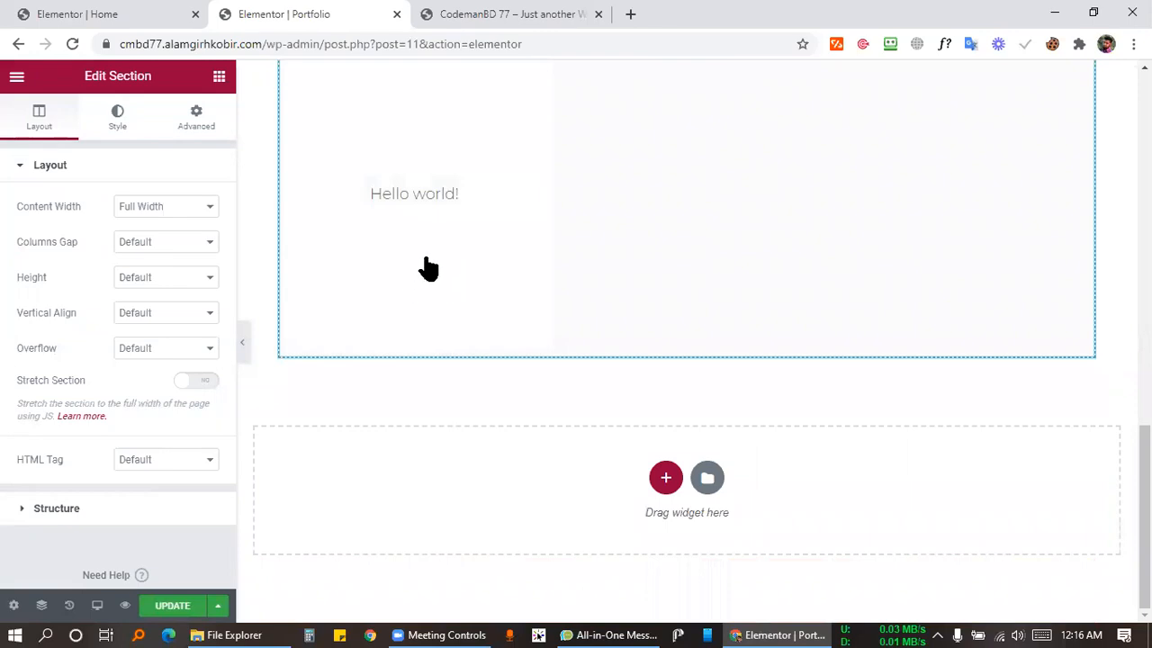
scroll(428, 268, "up", 4)
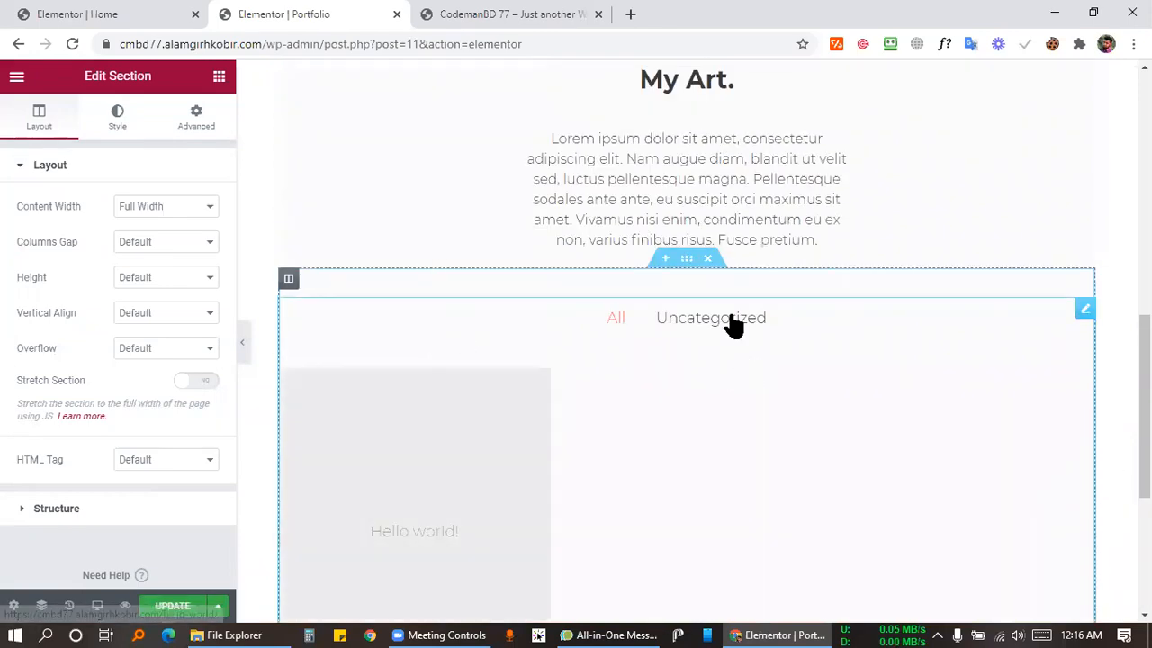
left_click(709, 261)
scroll(640, 386, "up", 6)
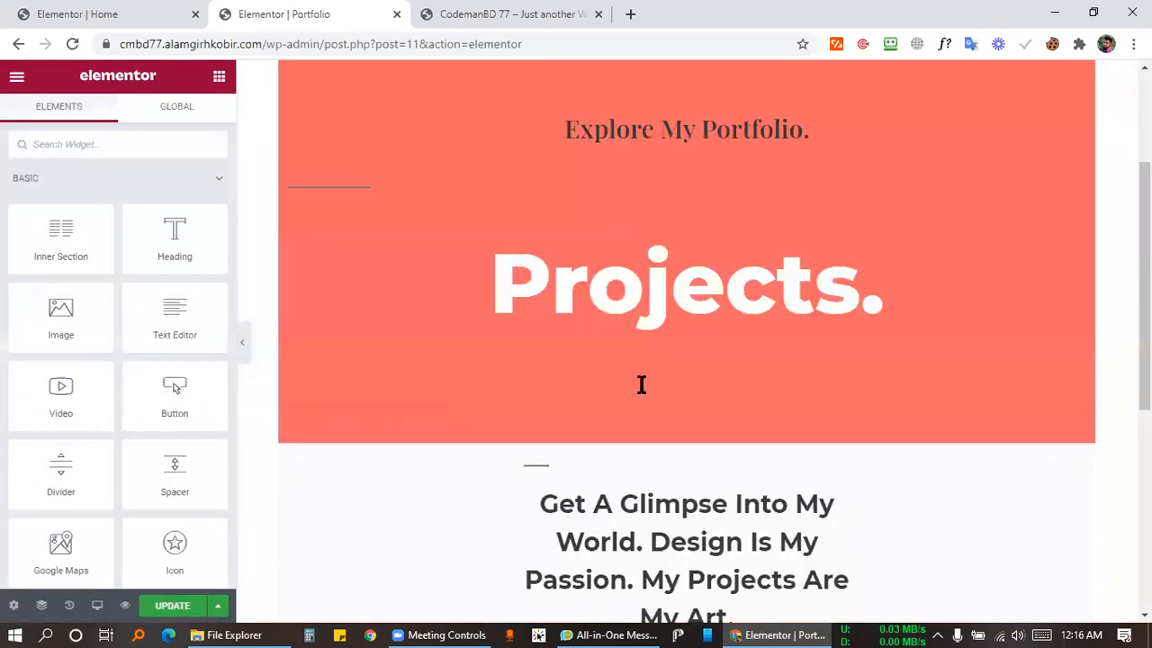
scroll(633, 386, "down", 2)
scroll(619, 418, "down", 3)
scroll(638, 273, "up", 7)
scroll(648, 270, "down", 2)
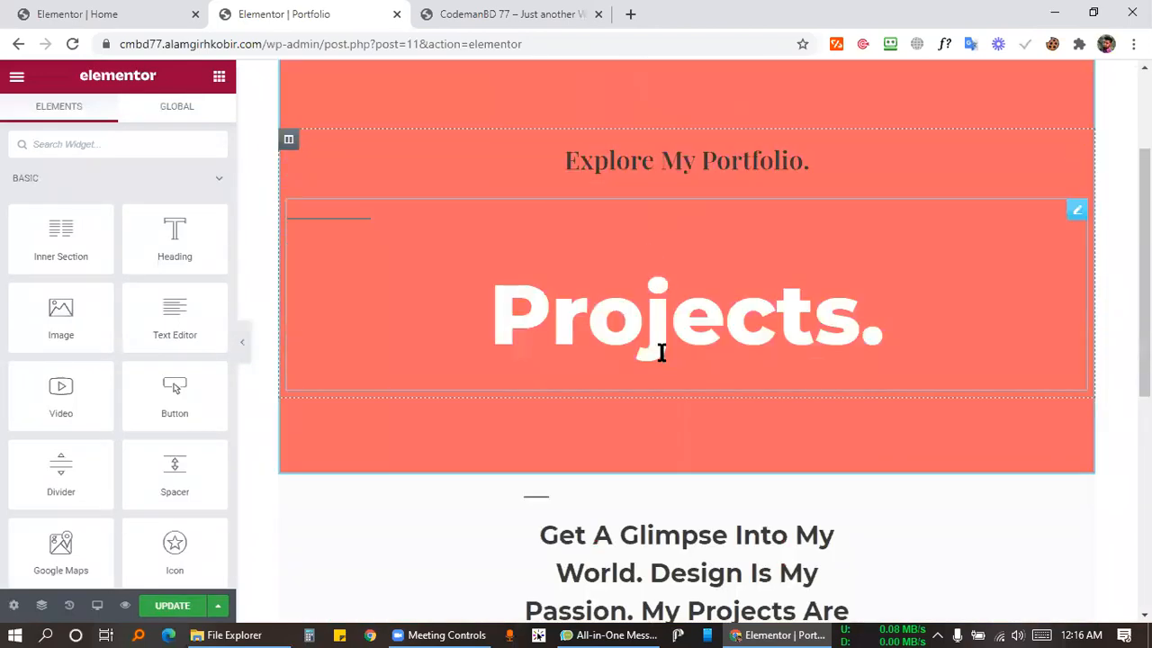
scroll(659, 347, "down", 4)
scroll(675, 232, "down", 3)
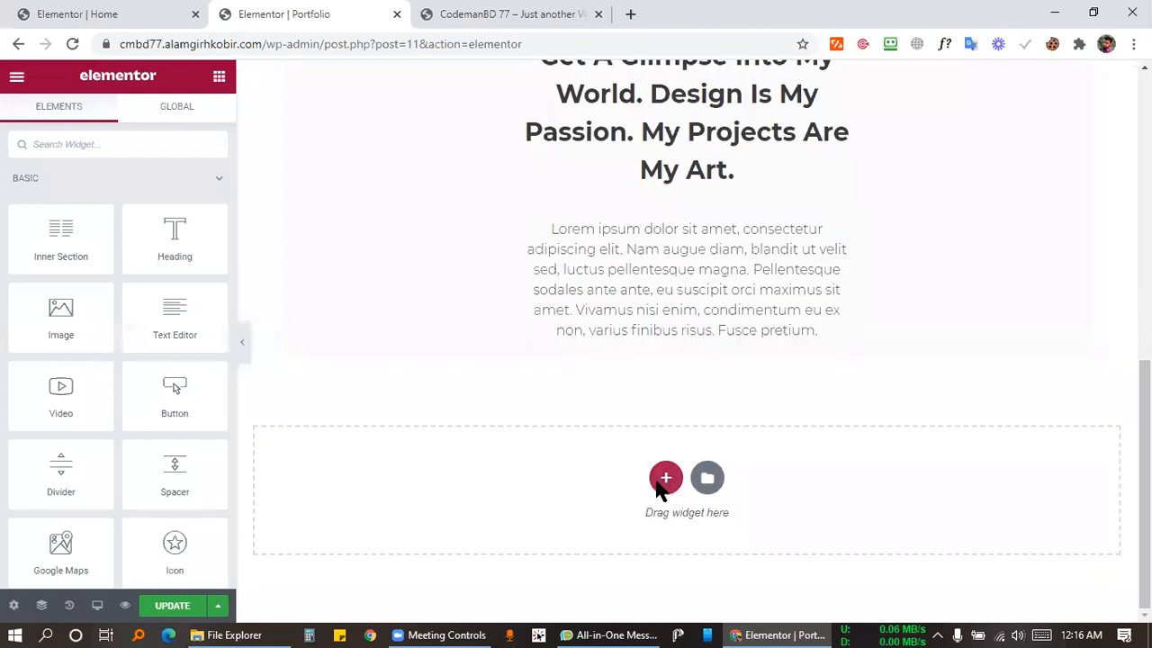
Add a single-column section at the bottom containing an Image Carousel widget.
left_click(664, 480)
left_click(458, 522)
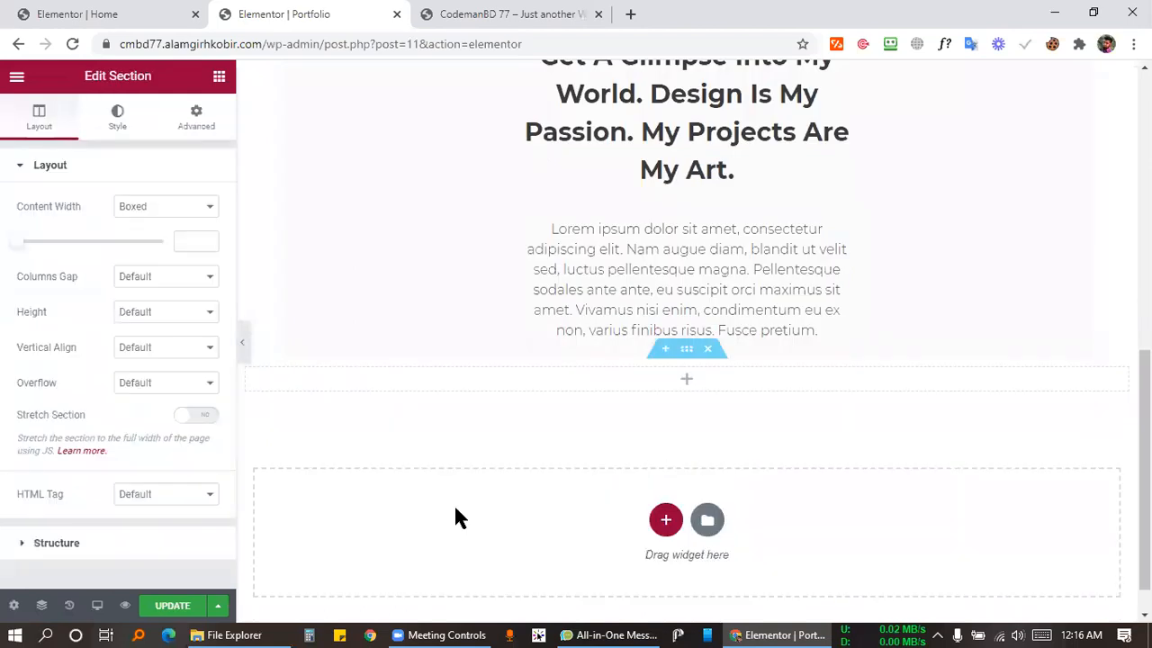
left_click(220, 77)
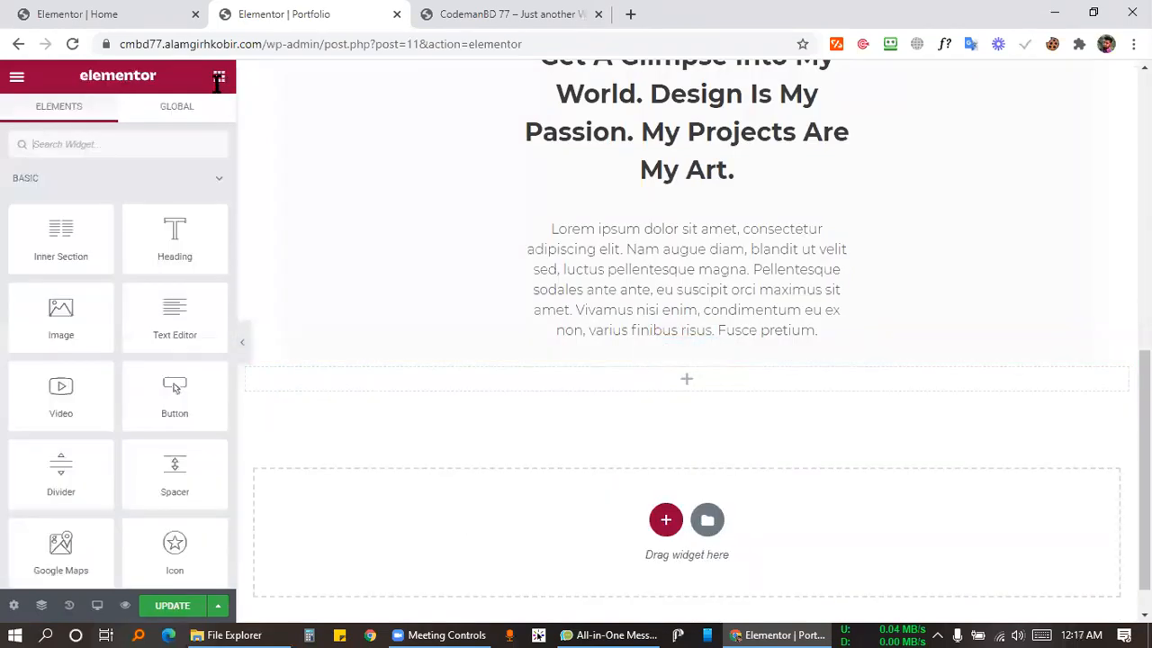
scroll(77, 333, "down", 15)
scroll(75, 333, "down", 4)
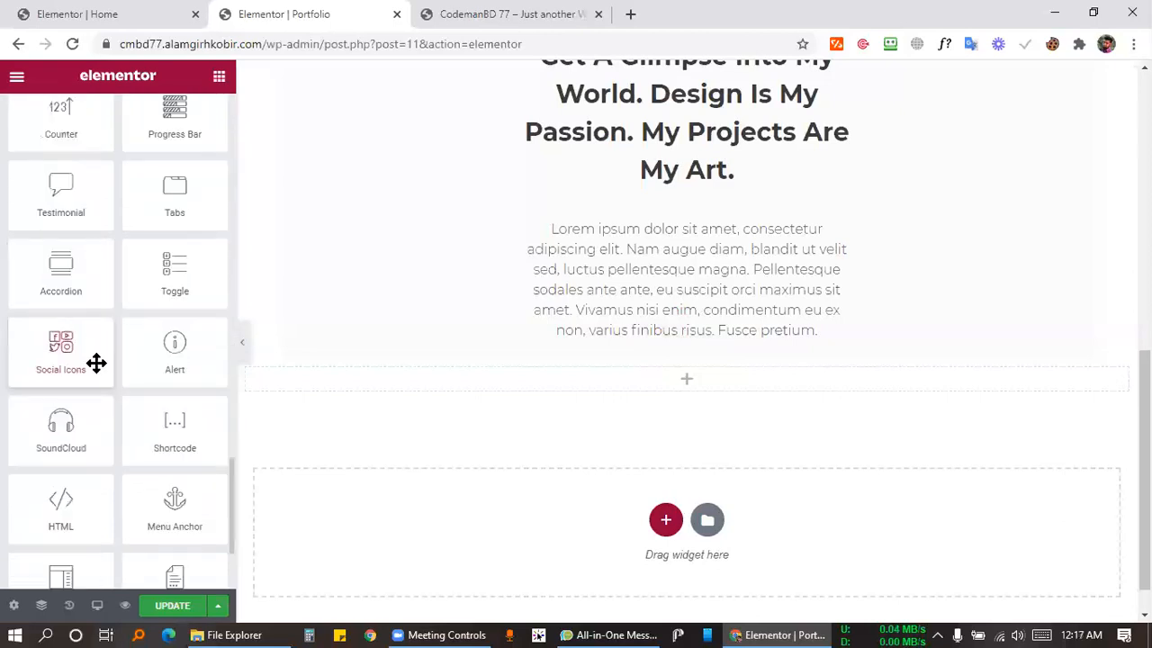
scroll(96, 363, "up", 2)
scroll(62, 311, "up", 2)
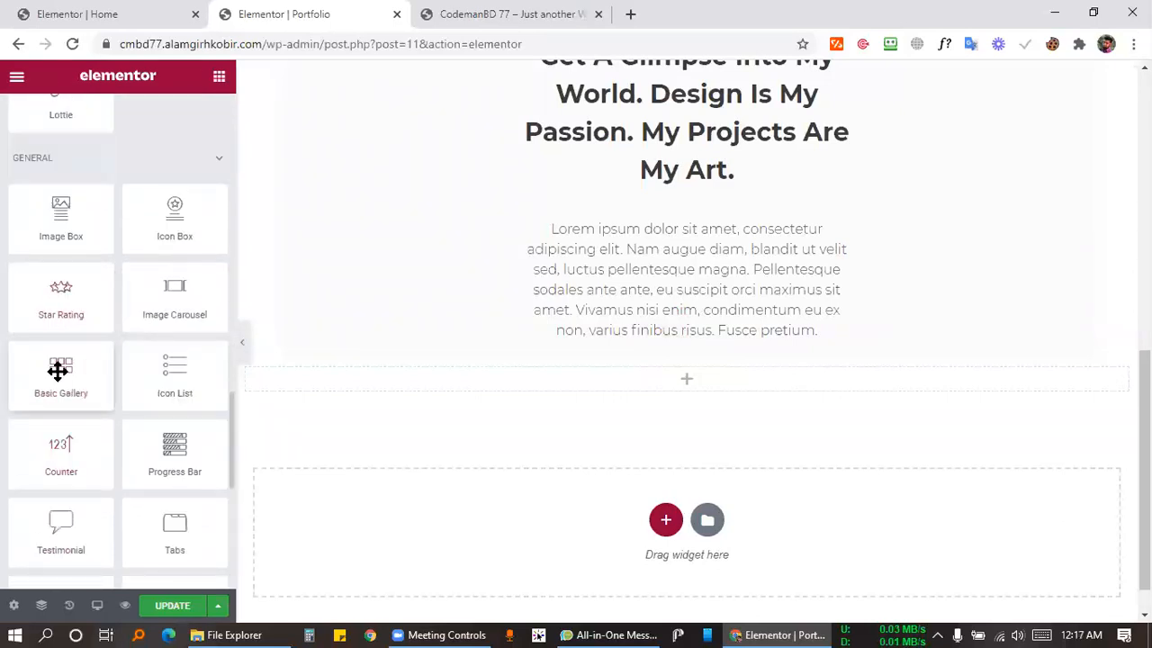
left_click_drag(373, 338, 696, 376)
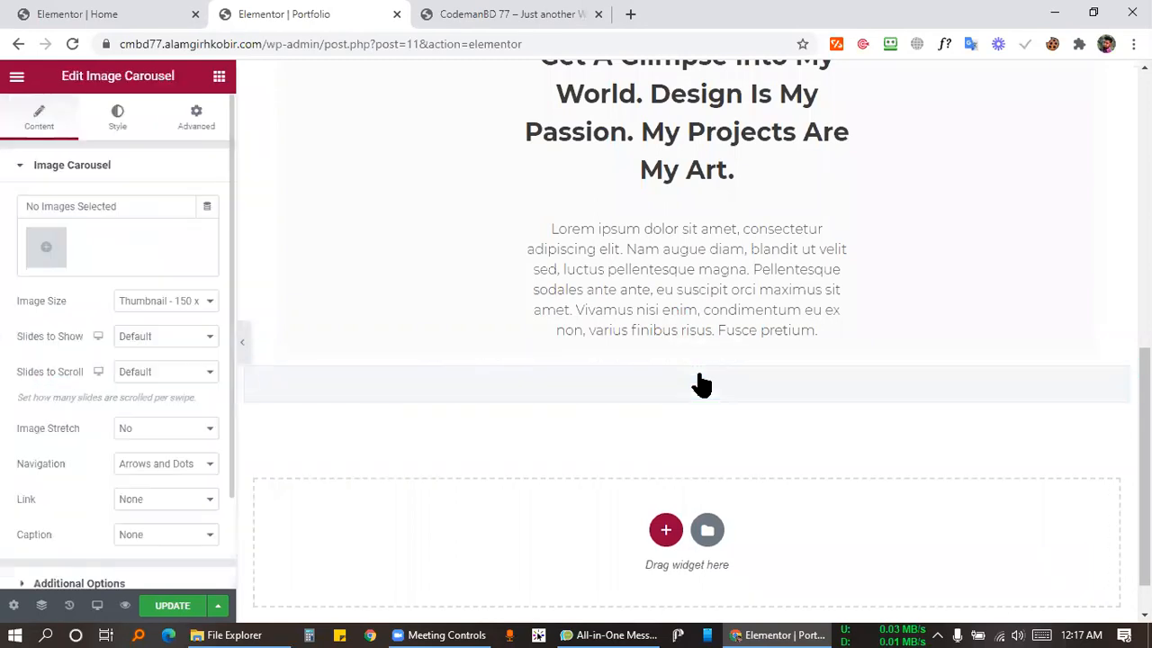
Fill the carousel with a 10-image gallery, move it under the paragraph, and save.
left_click(45, 247)
left_click(288, 309)
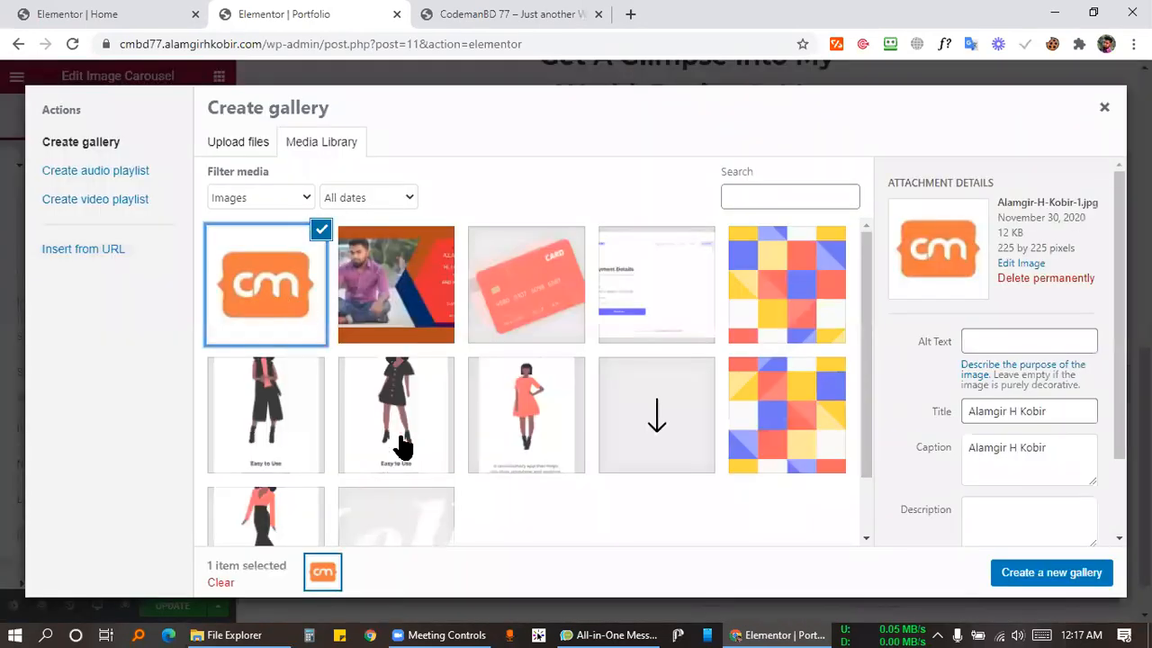
left_click(798, 453, "shift")
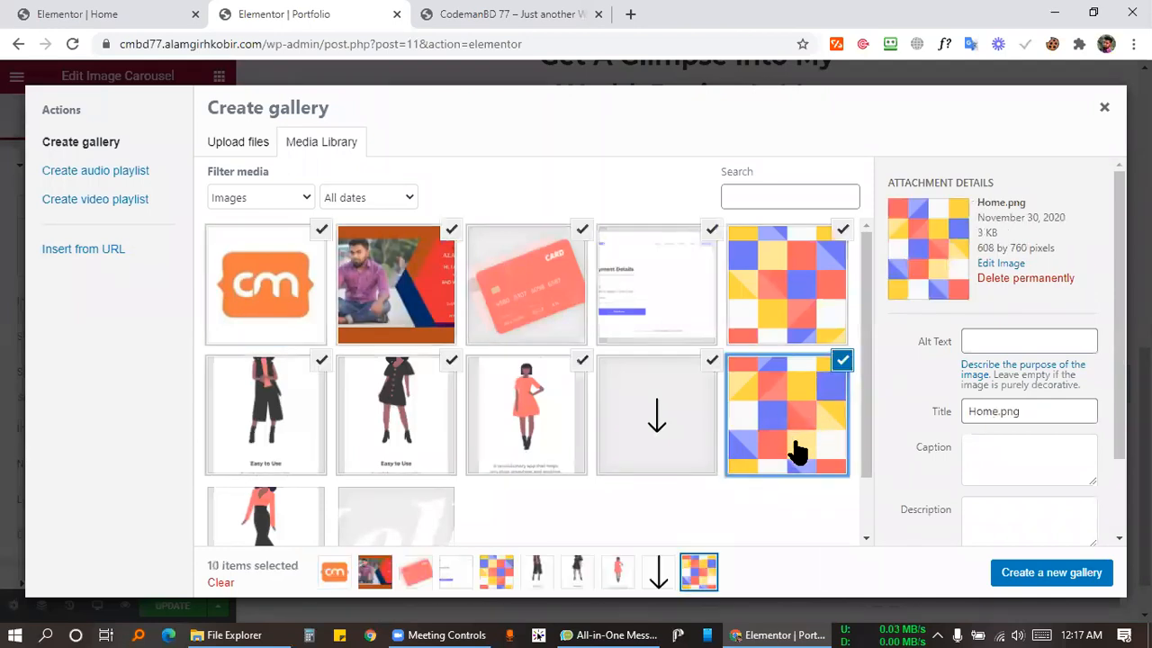
left_click(1071, 573)
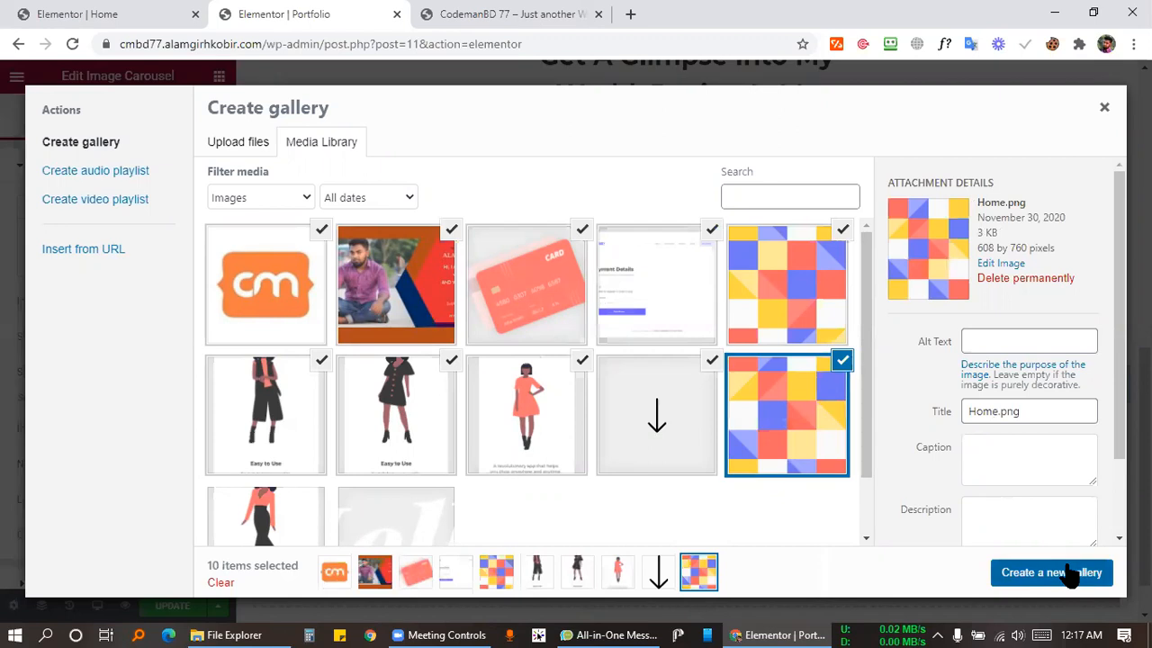
left_click(1069, 573)
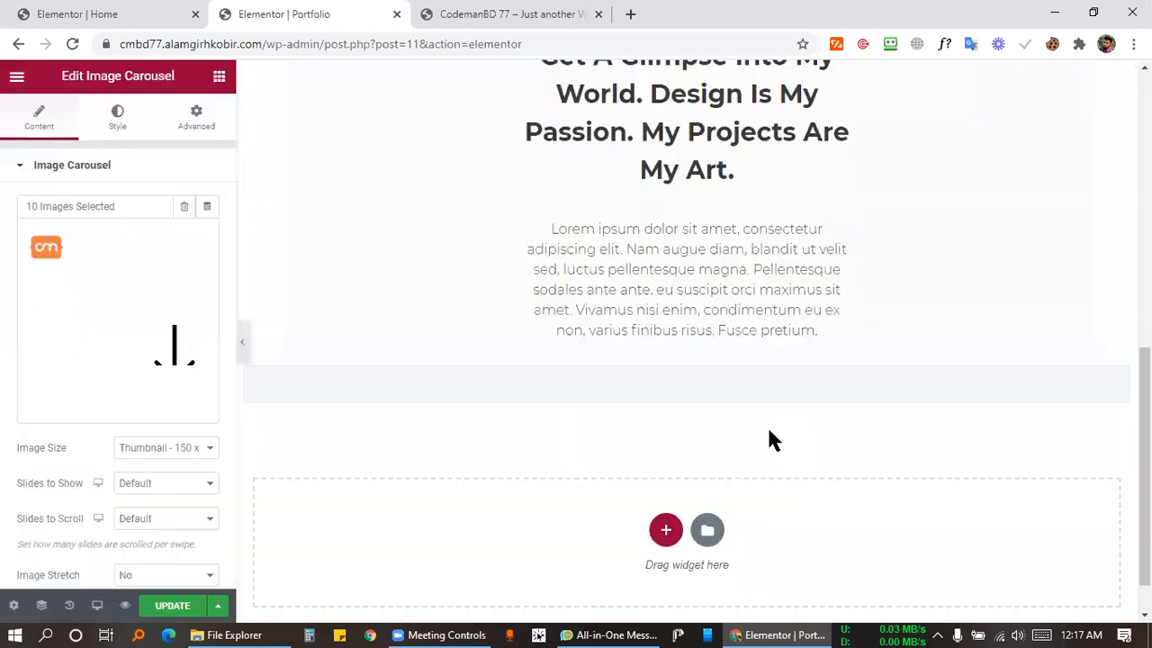
scroll(856, 349, "down", 3)
left_click_drag(602, 277, 598, 277)
left_click_drag(753, 244, 709, 320)
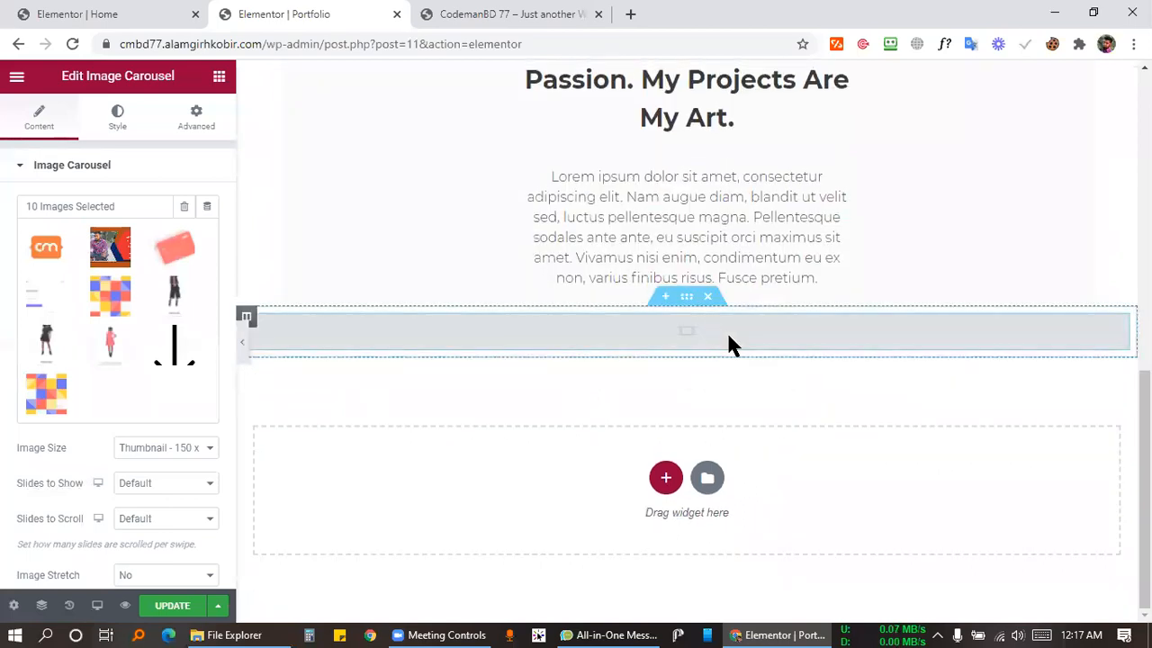
key("ctrl+s")
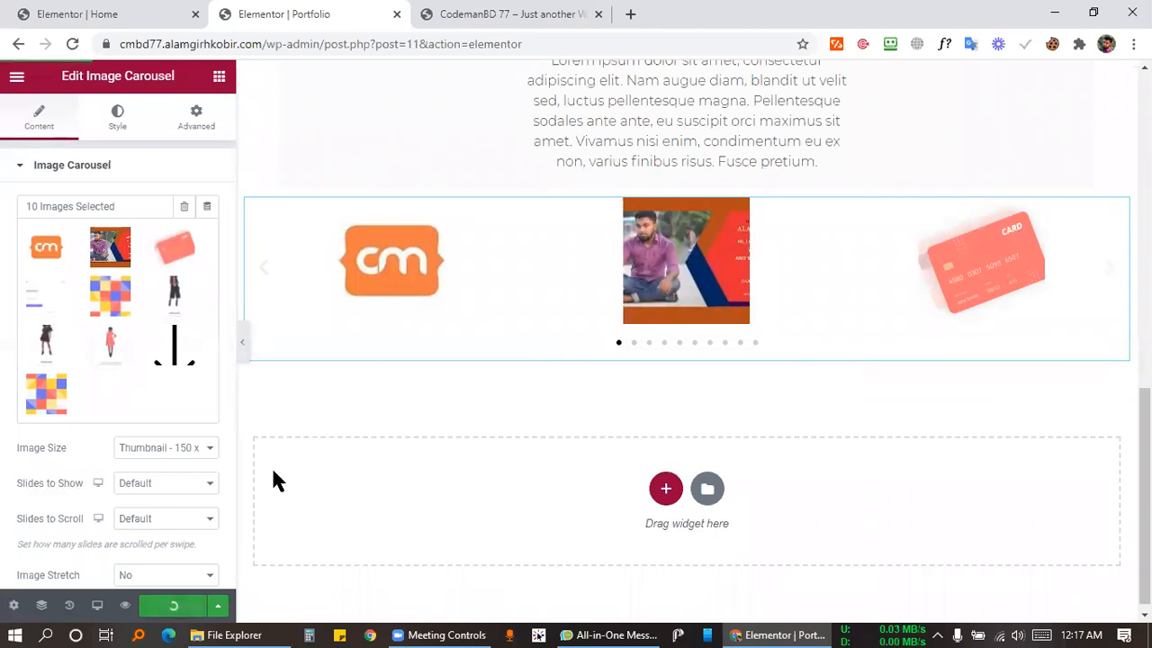
Preview the page at full width and keep the carousel navigation at Arrows and Dots.
left_click(243, 353)
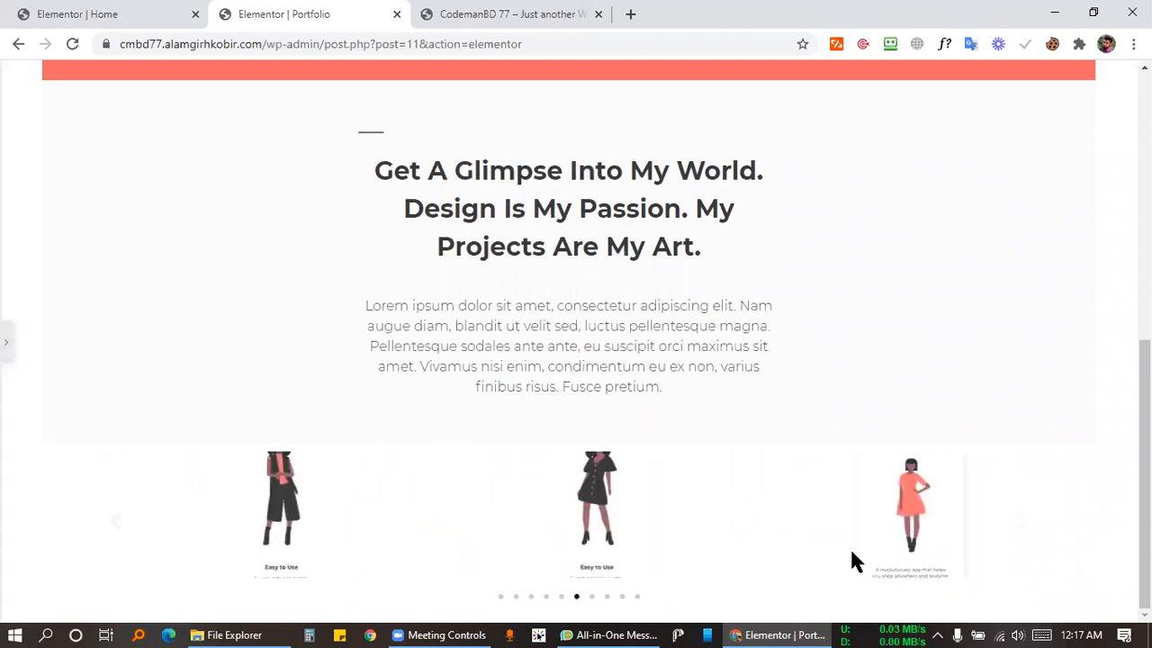
left_click(5, 340)
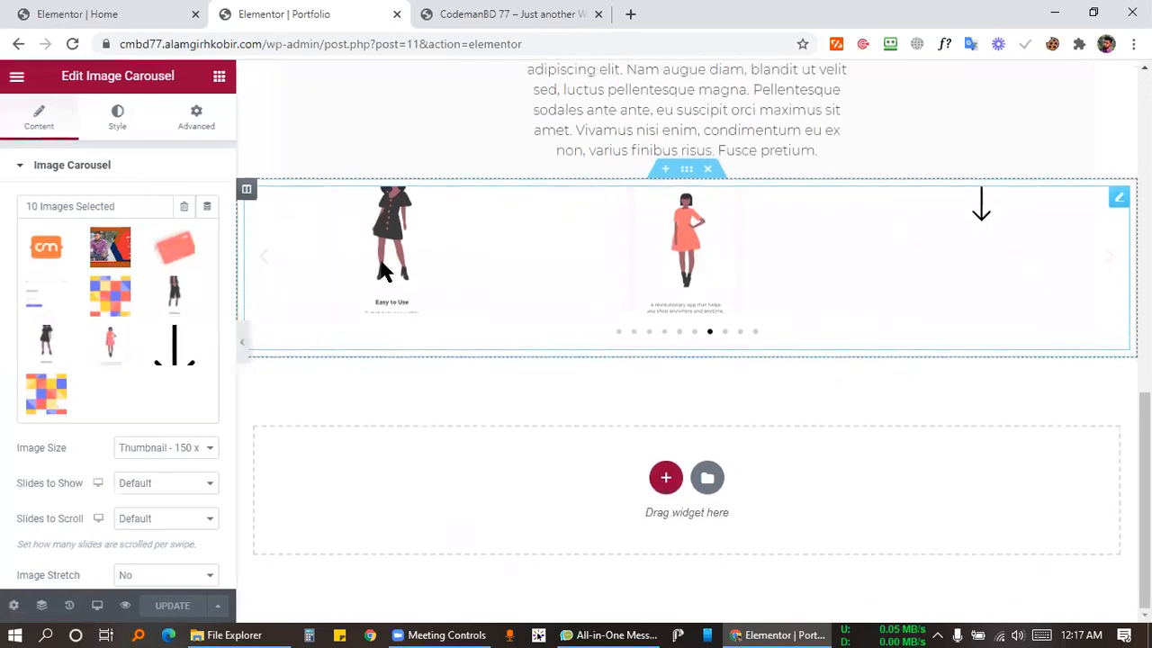
scroll(153, 486, "down", 2)
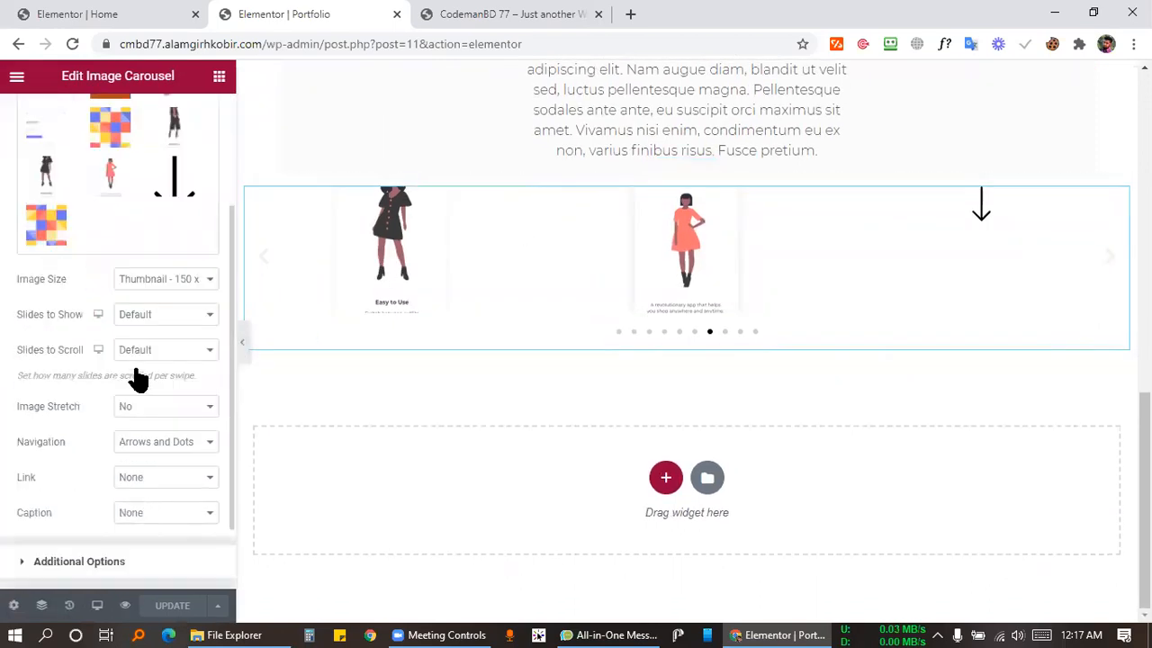
left_click(151, 447)
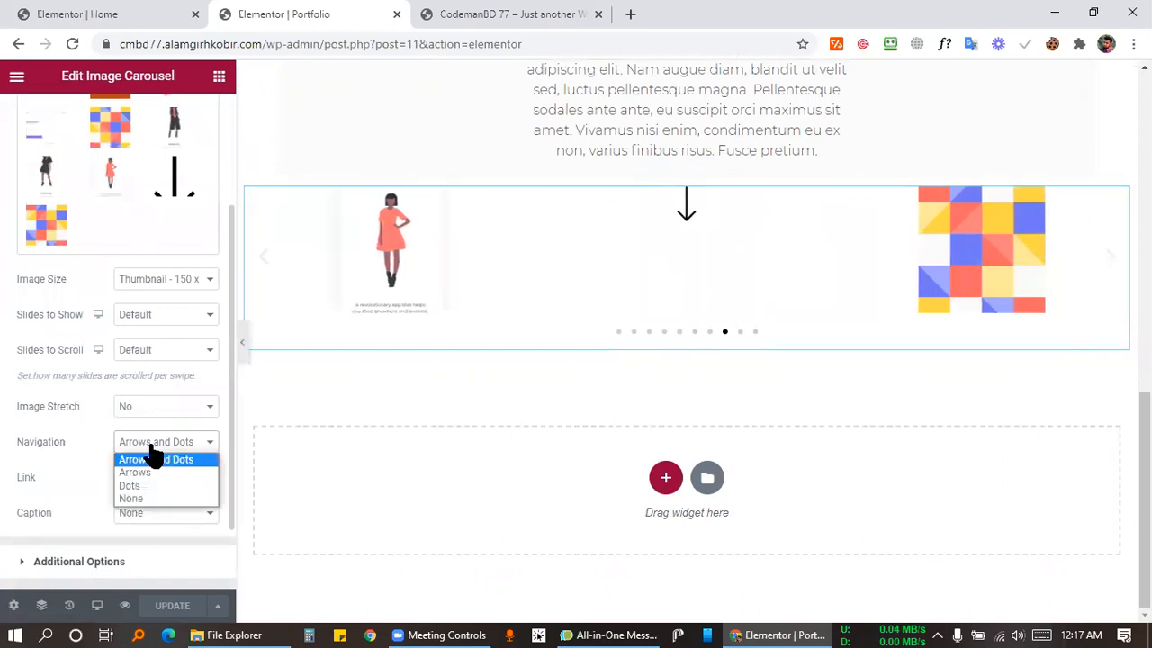
left_click(144, 497)
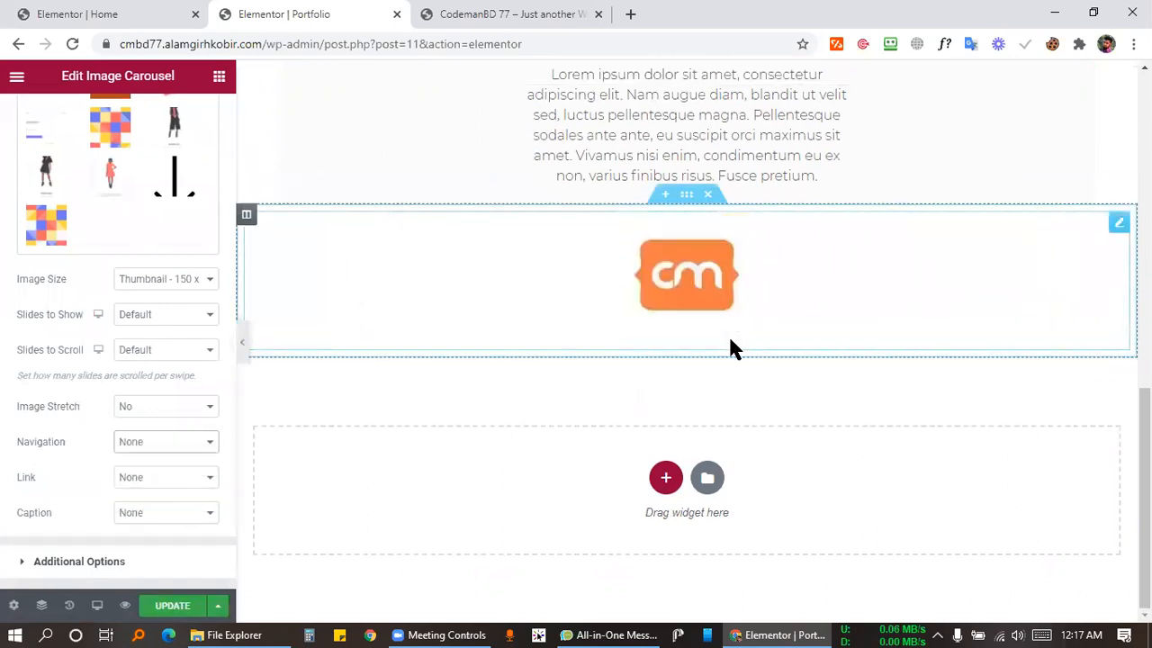
left_click(162, 450)
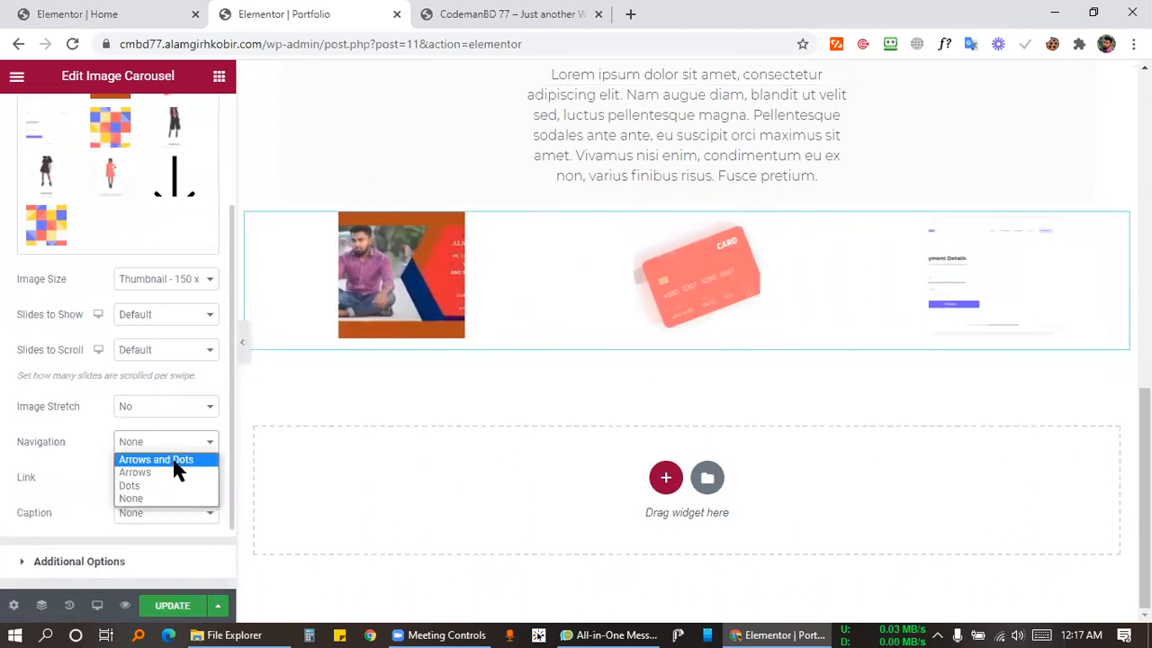
left_click(174, 461)
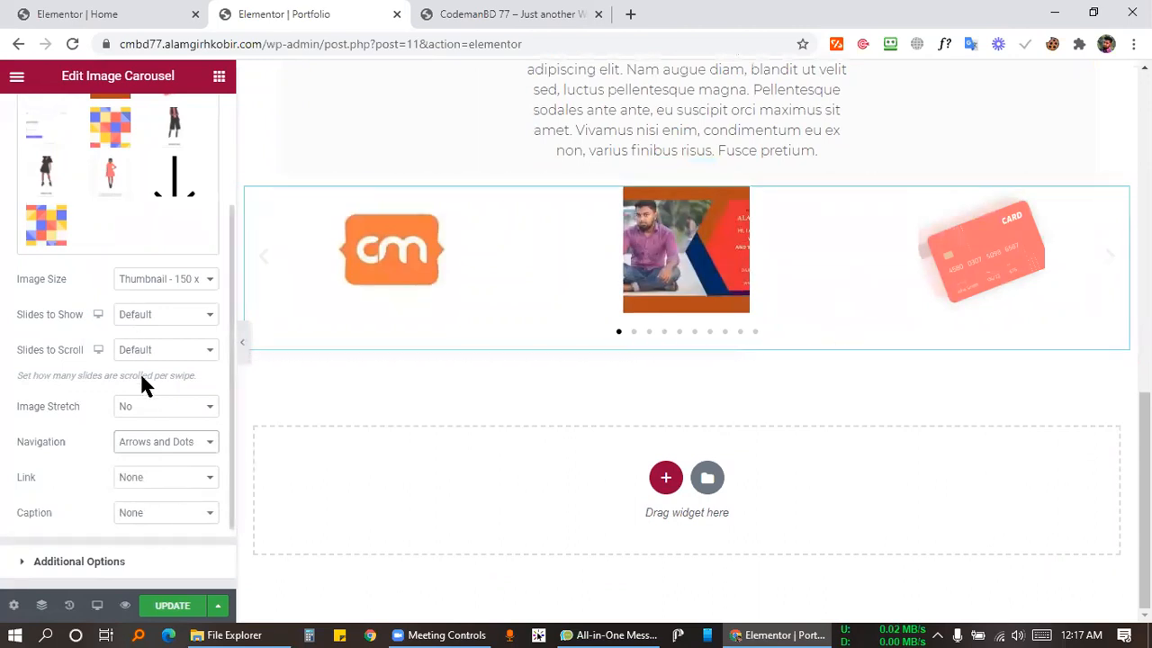
scroll(81, 466, "down", 1)
scroll(77, 437, "up", 3)
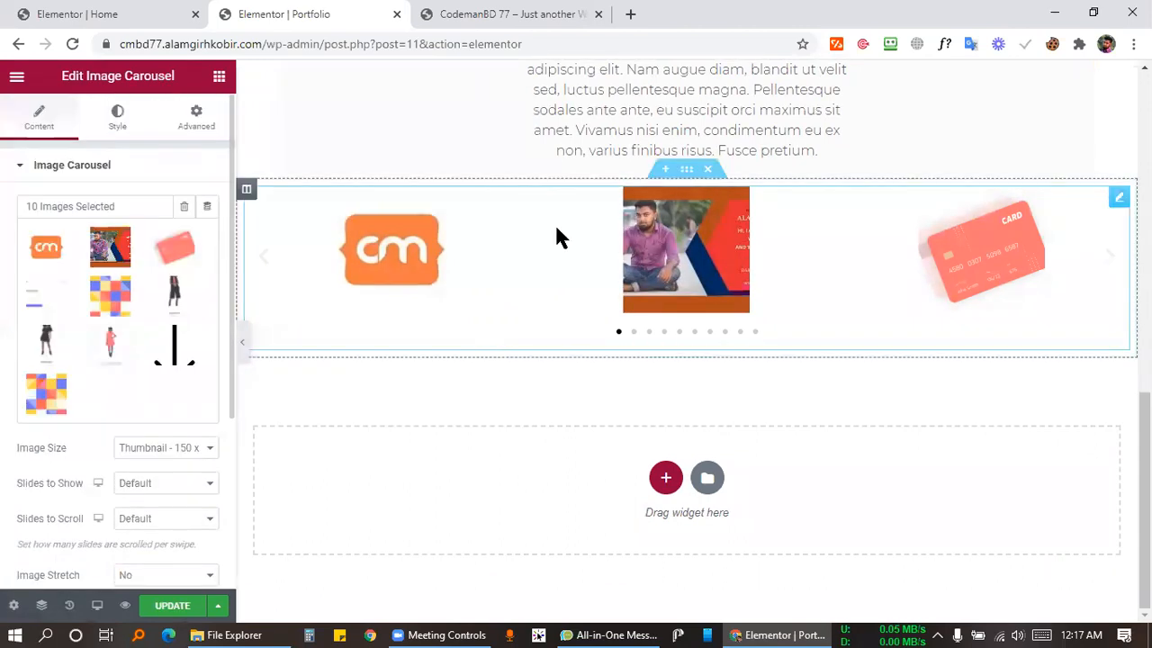
scroll(44, 351, "down", 3)
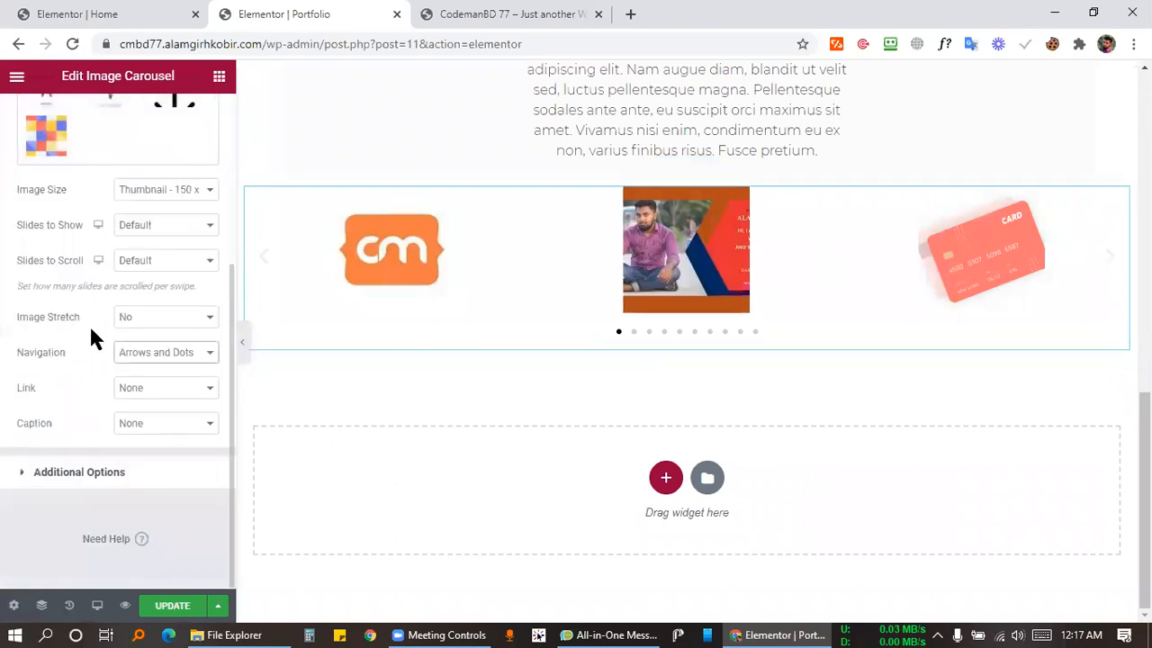
Set Slides to Show to 4 and Slides to Scroll to 1, then test the arrows.
left_click(135, 232)
left_click(119, 280)
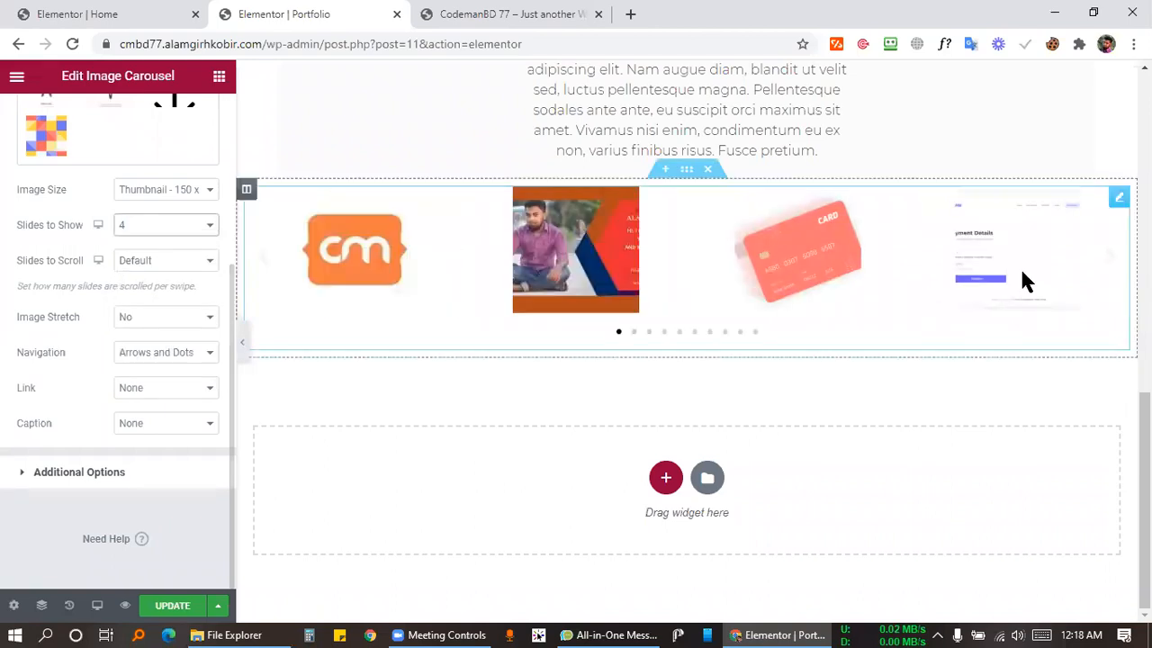
left_click(145, 263)
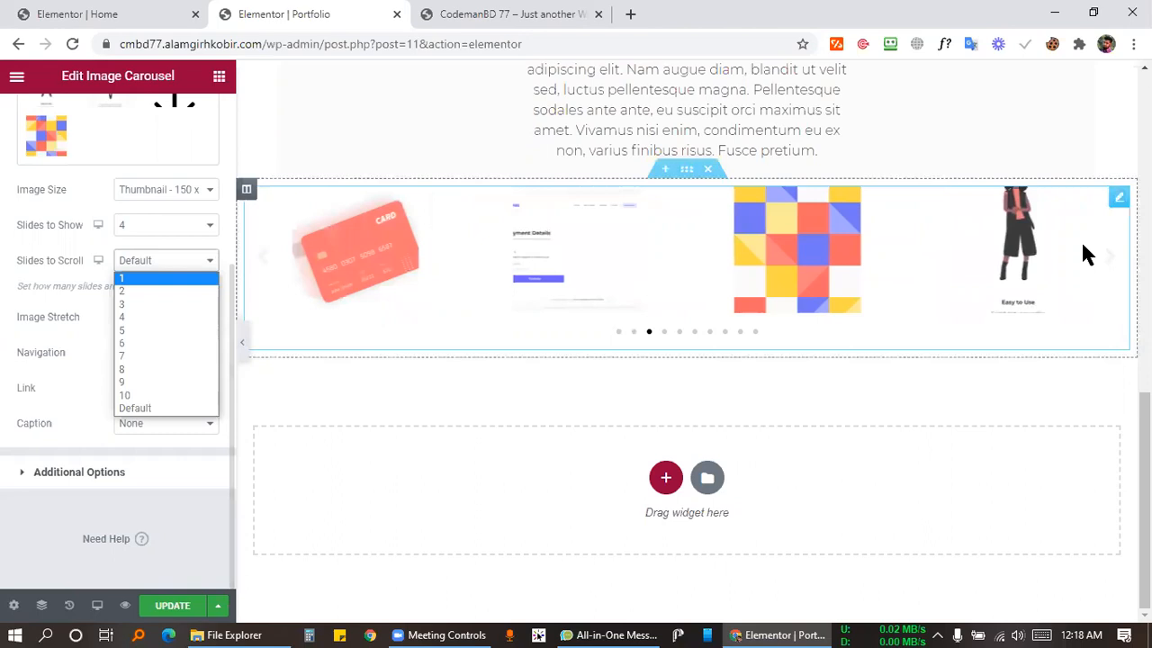
left_click(125, 305)
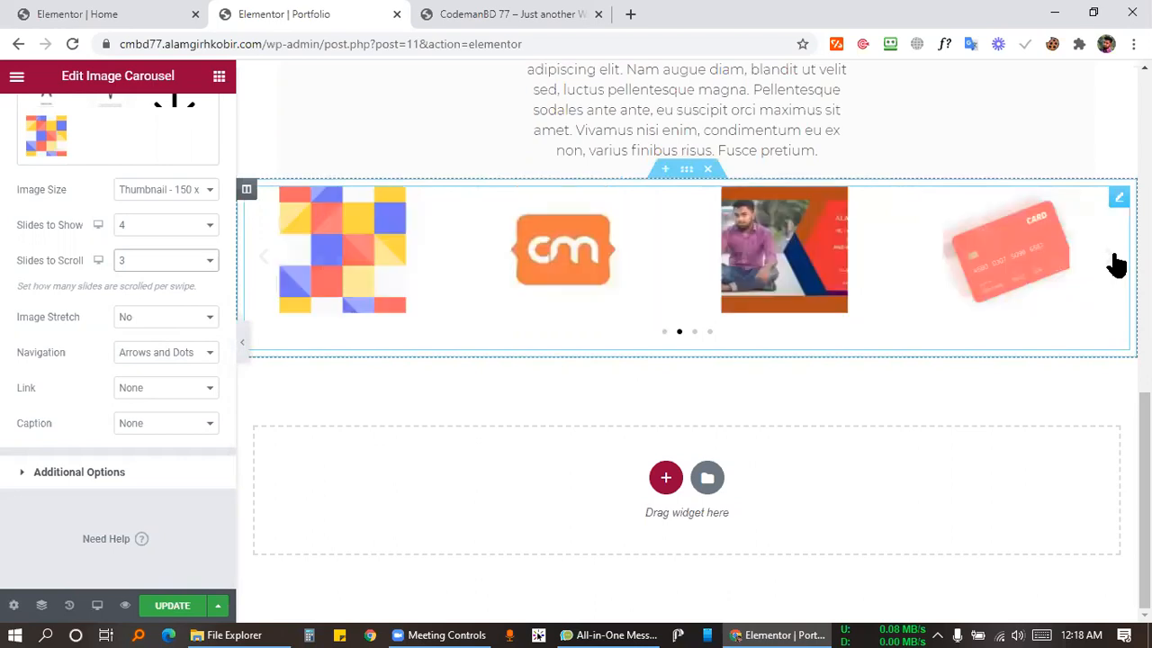
left_click(131, 263)
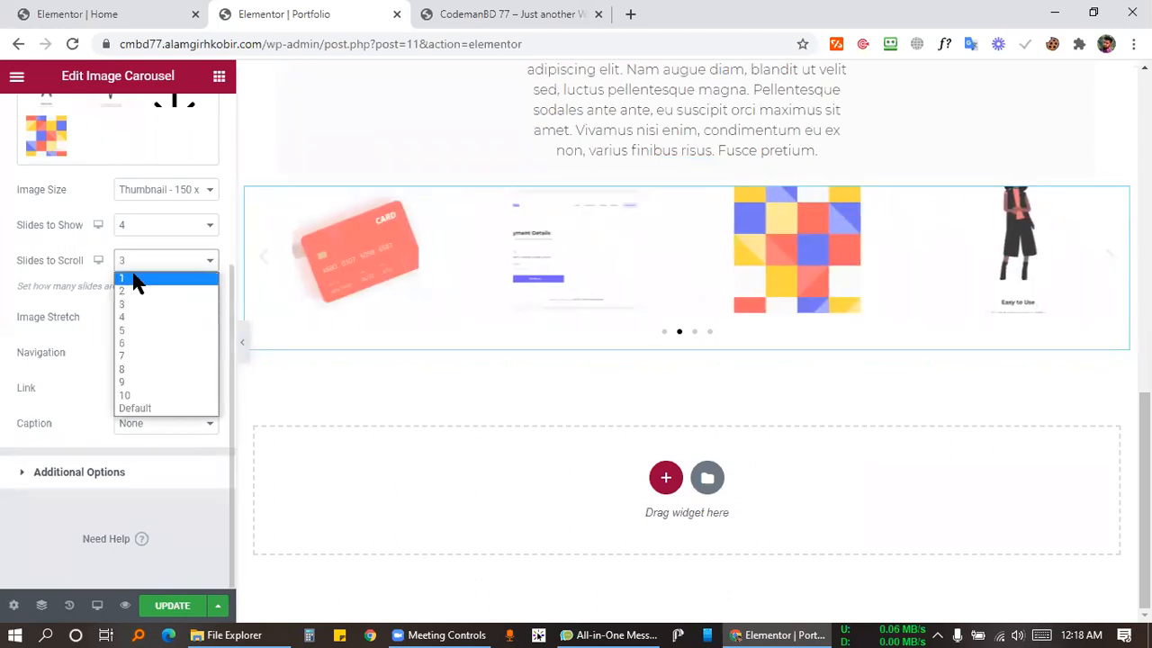
left_click(133, 279)
left_click(1117, 262)
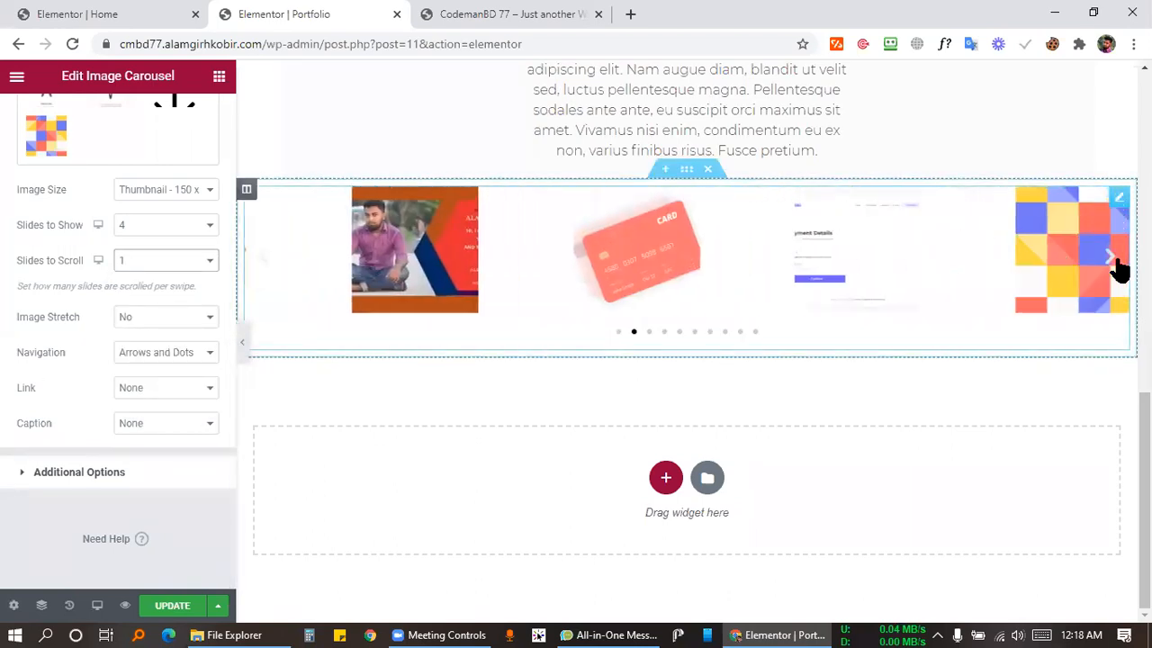
left_click(1117, 262)
left_click(1117, 262)
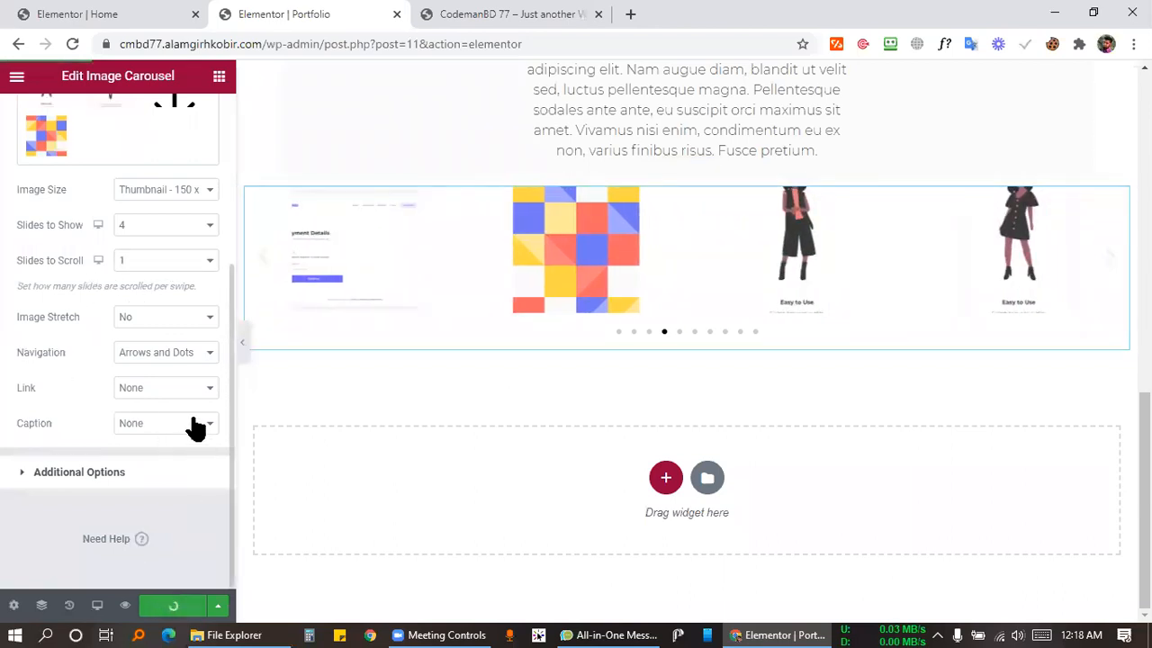
scroll(162, 378, "up", 3)
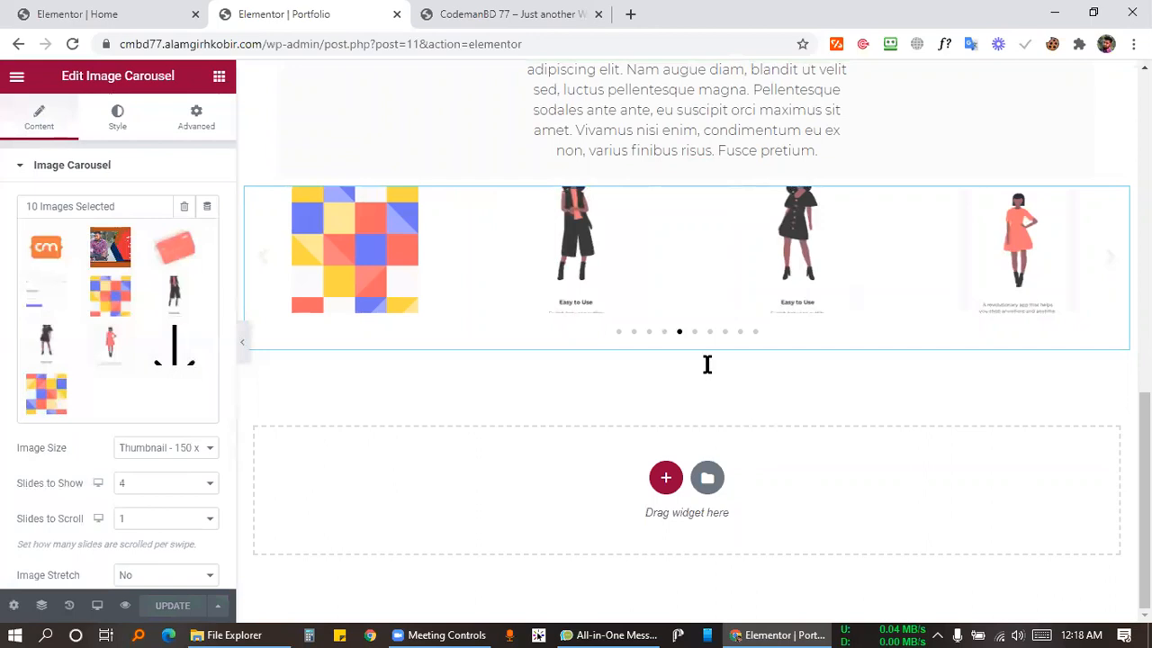
Review the Projects section settings and glance at the Home page editor tab.
scroll(706, 364, "up", 10)
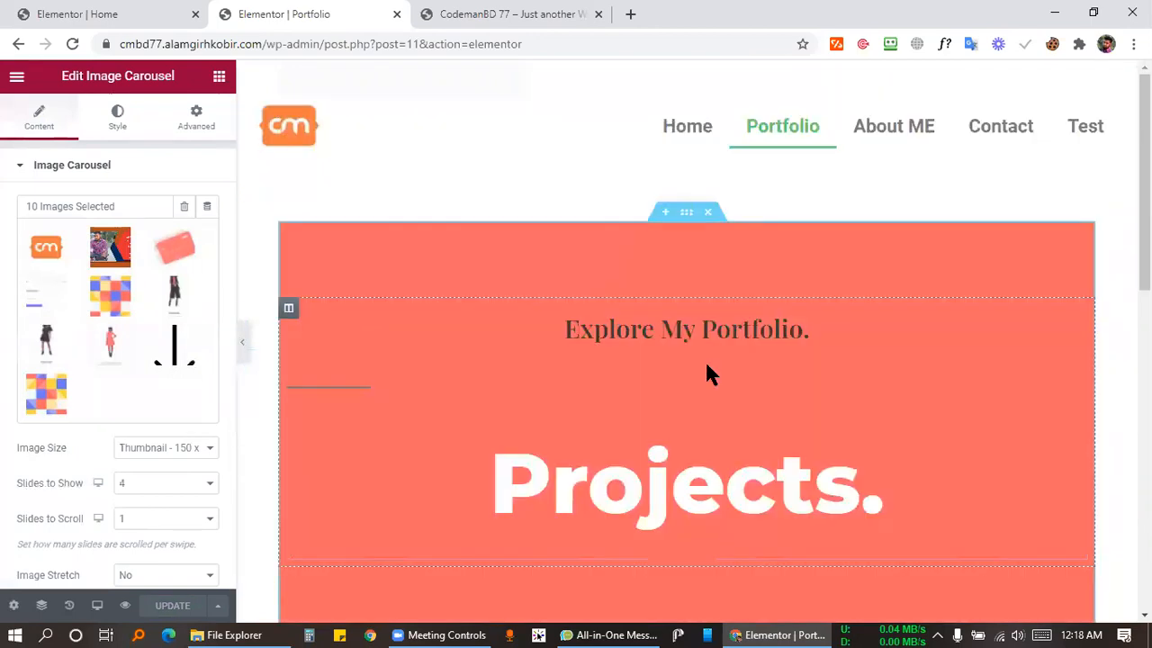
left_click(687, 216)
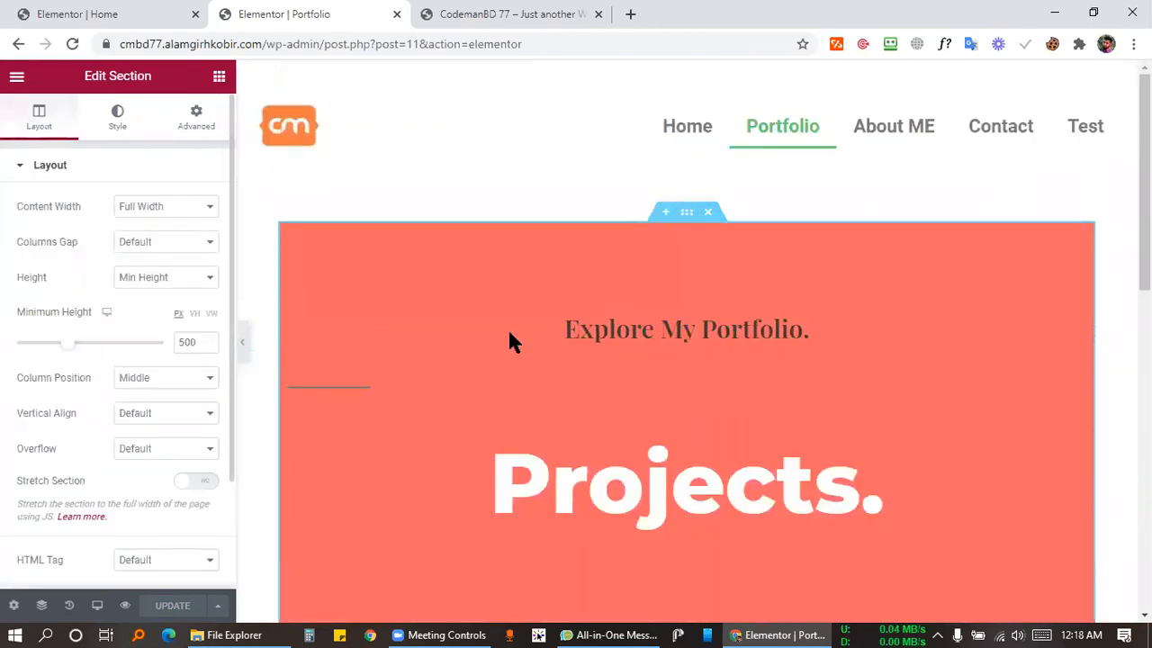
scroll(744, 320, "down", 3)
scroll(745, 321, "down", 5)
scroll(746, 321, "up", 10)
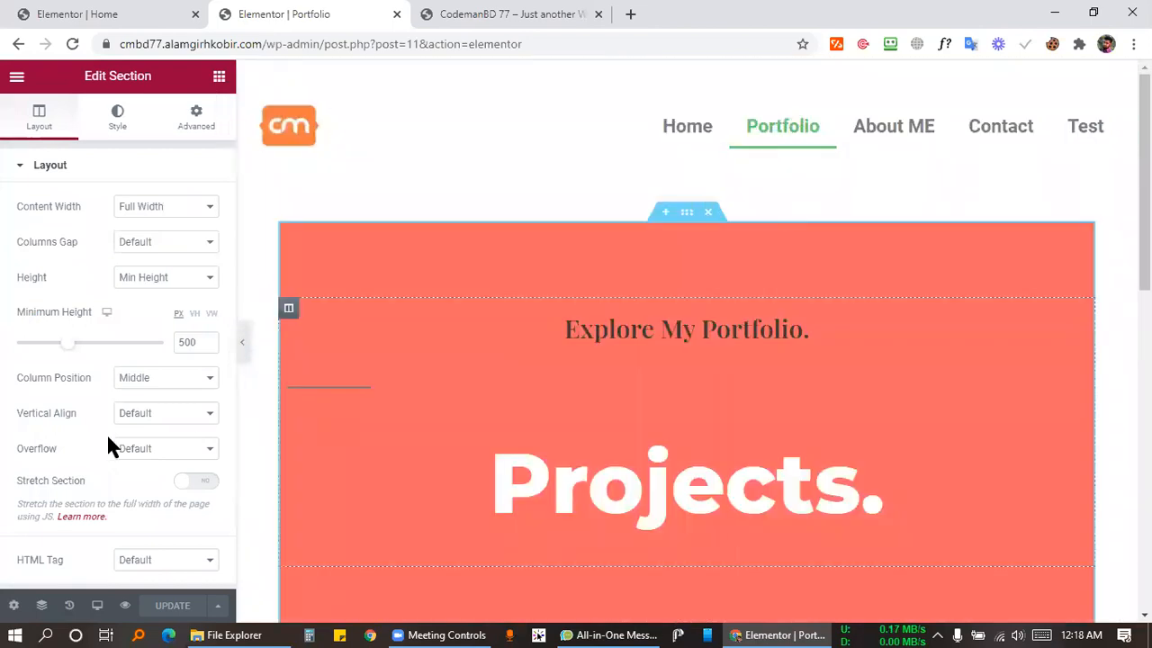
left_click(160, 13)
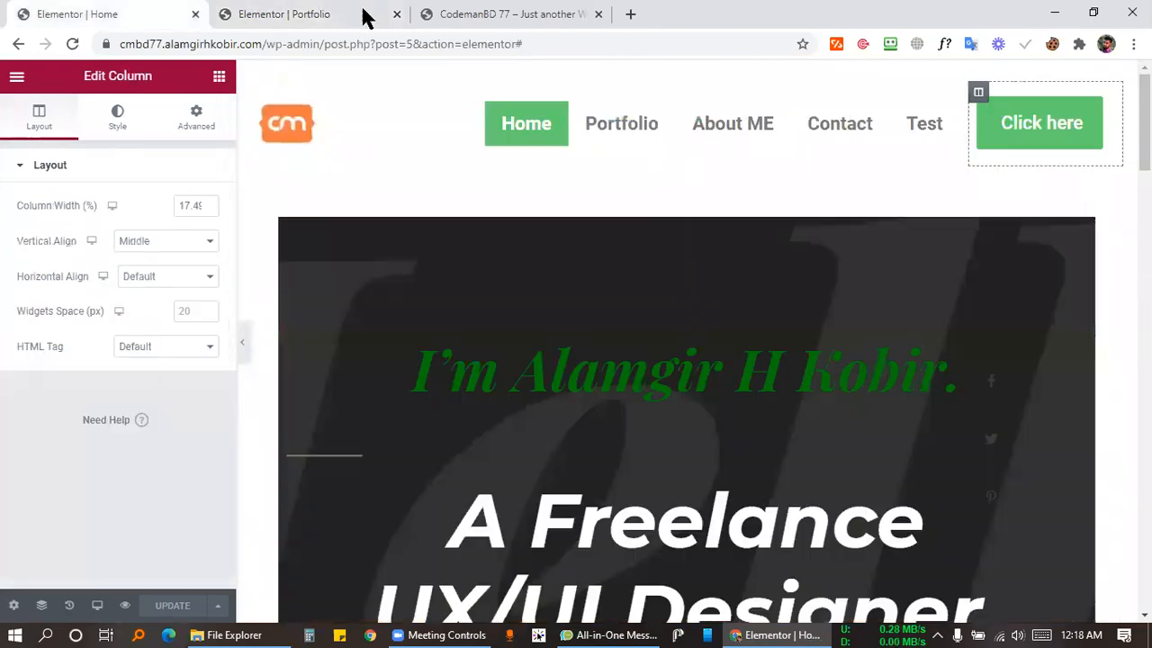
left_click(342, 16)
Exit Elementor to the dashboard and view the live Portfolio page from the site menu.
left_click(18, 78)
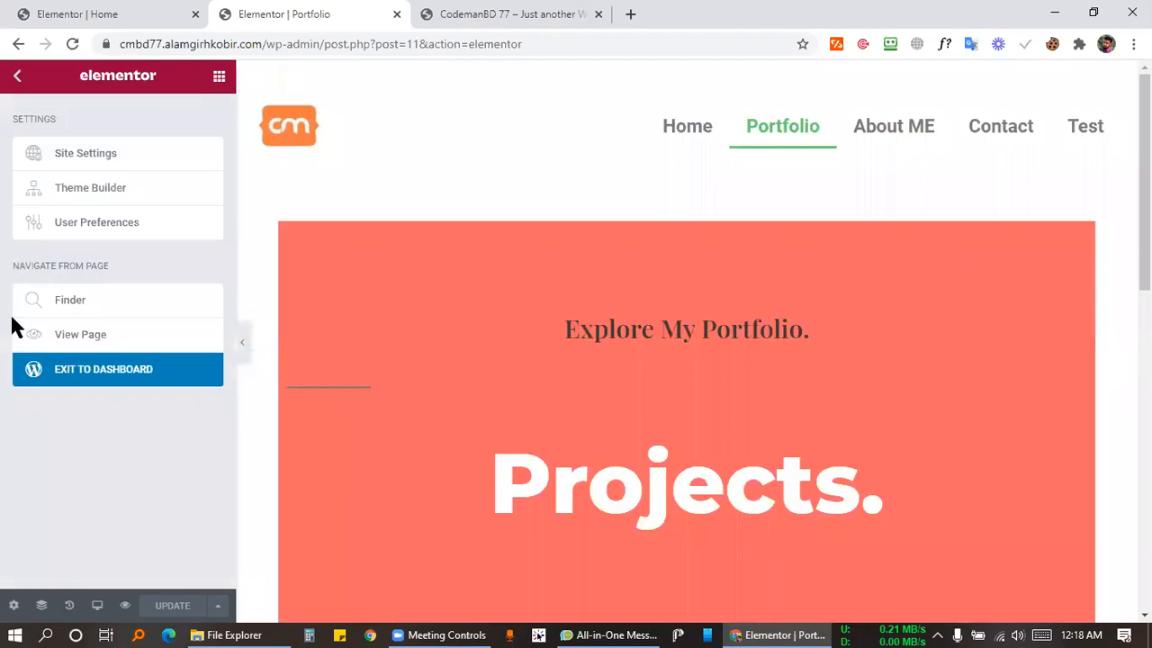
left_click(144, 372)
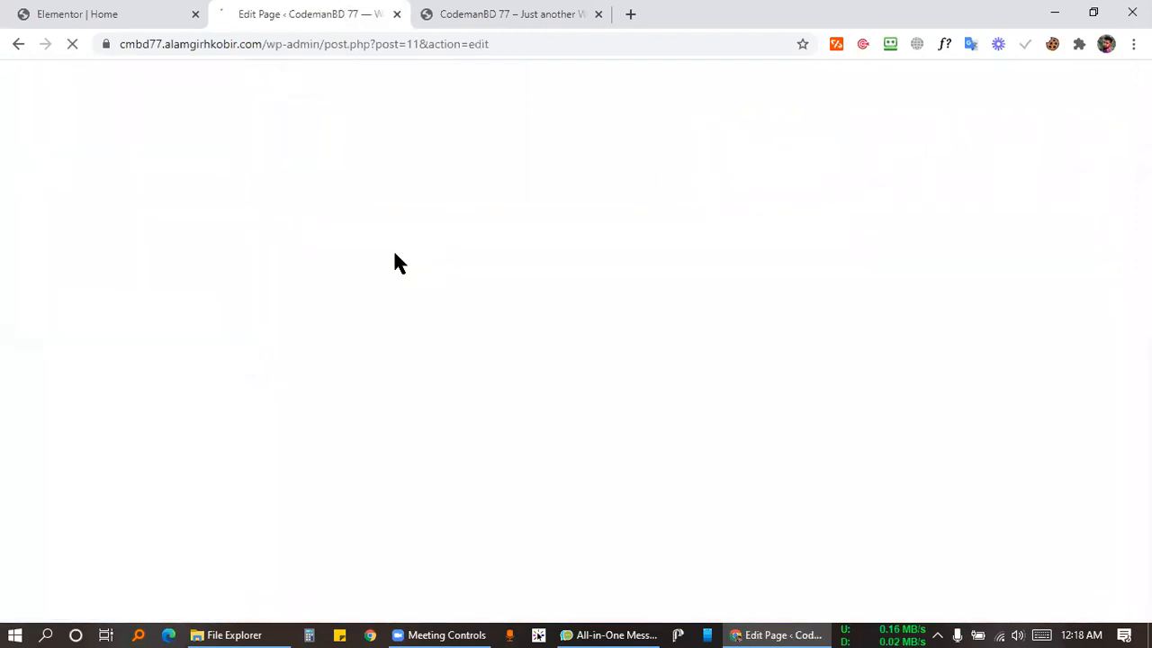
left_click(544, 14)
left_click(472, 120)
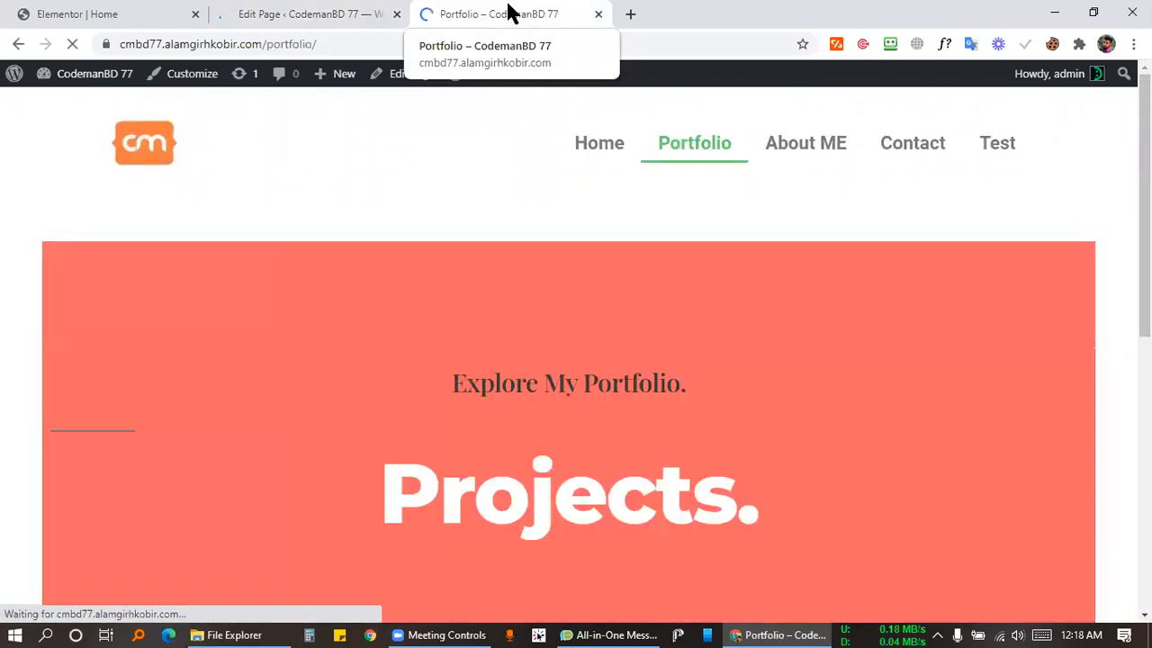
scroll(576, 236, "down", 6)
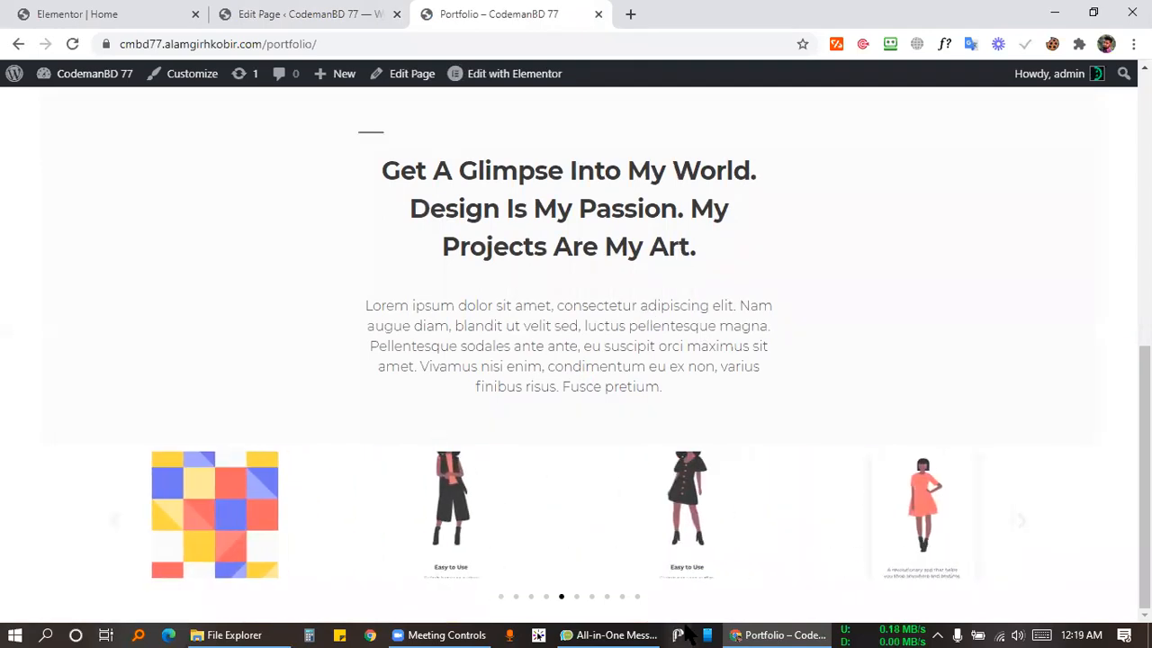
Go from the Portfolio page editor to Pages and open About ME in Elementor.
left_click(302, 14)
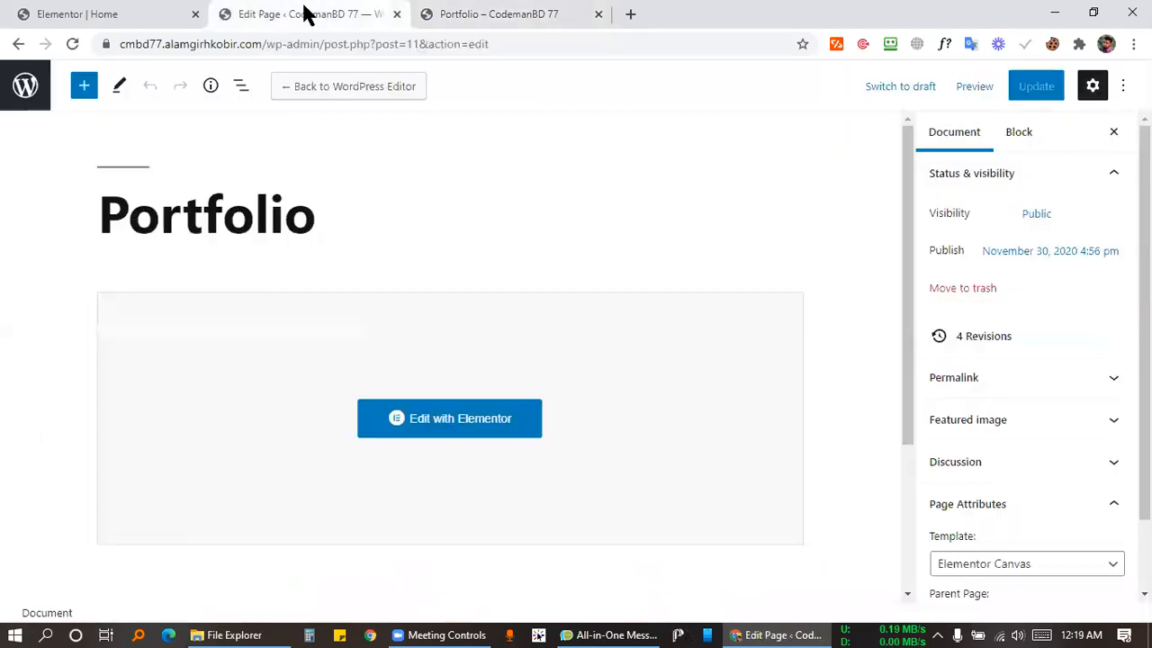
scroll(465, 362, "down", 2)
scroll(162, 227, "up", 2)
left_click(23, 97)
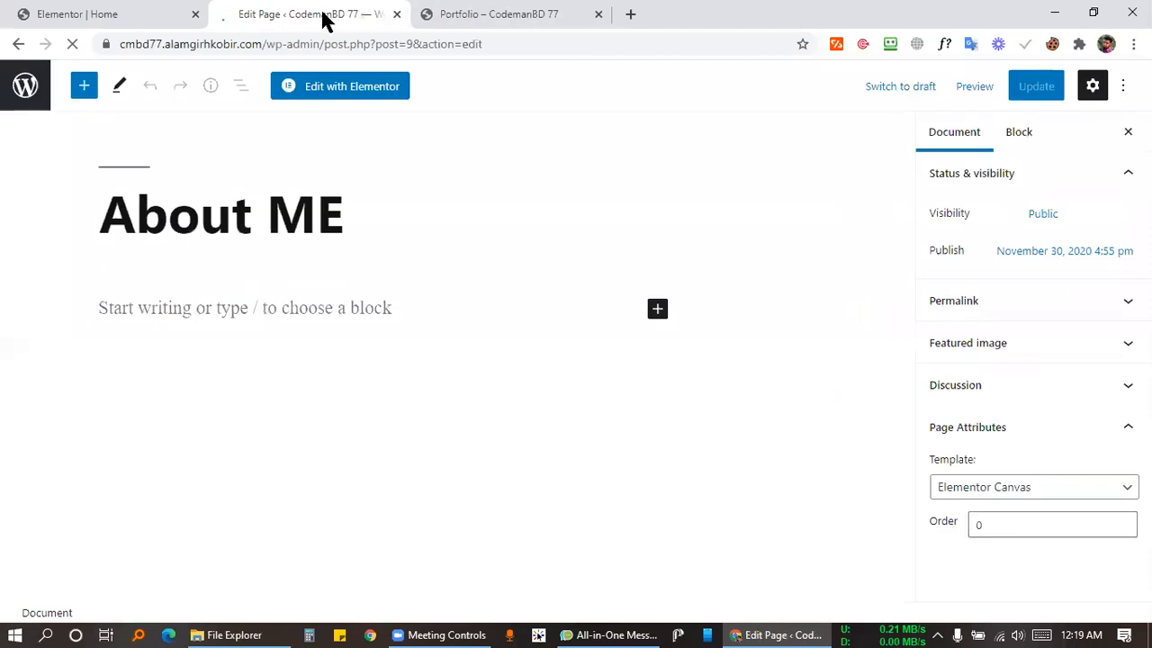
left_click(360, 87)
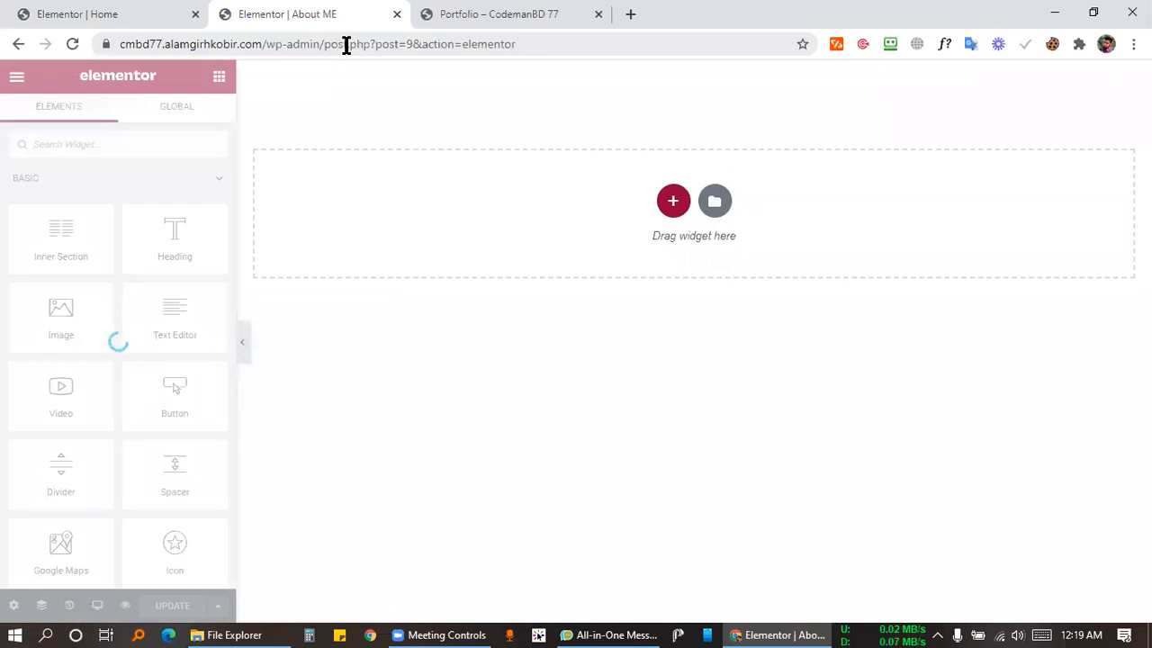
left_click(714, 202)
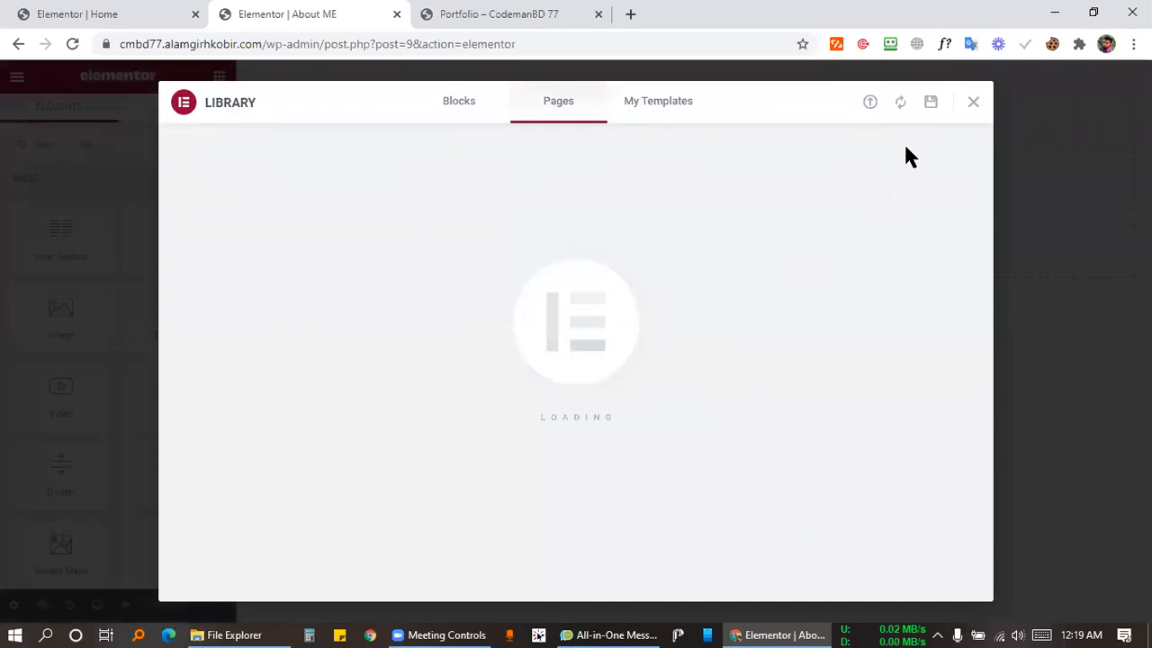
Insert the Portfolio – About page template from the Library's Pages templates.
scroll(504, 396, "down", 20)
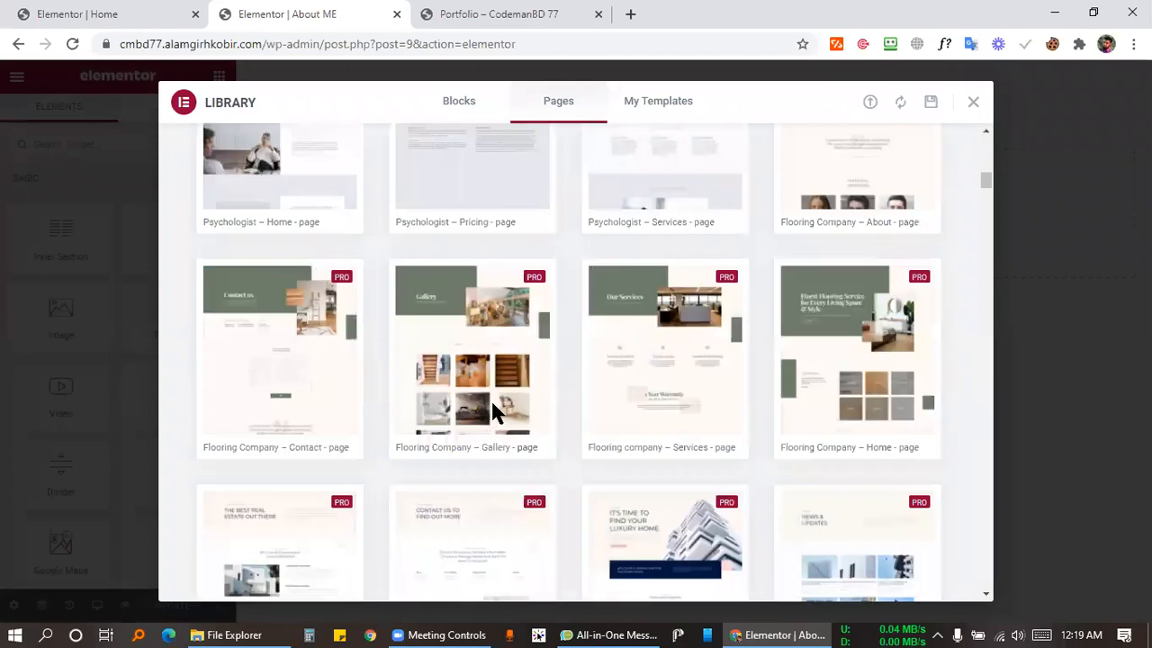
scroll(522, 395, "down", 15)
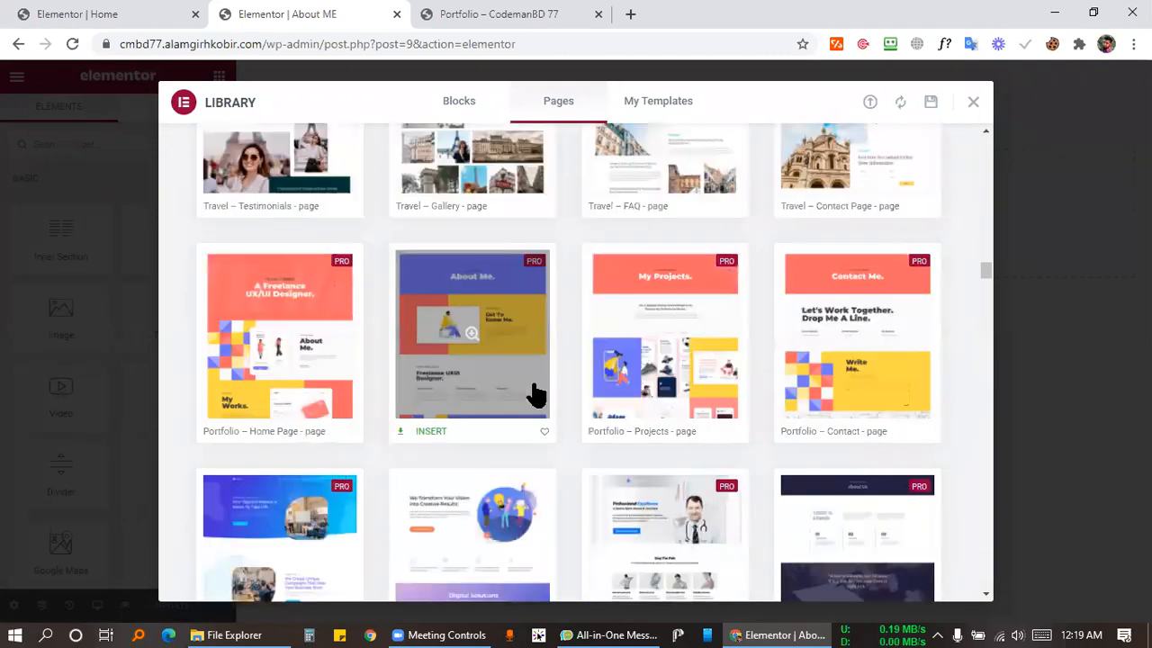
scroll(684, 297, "up", 2)
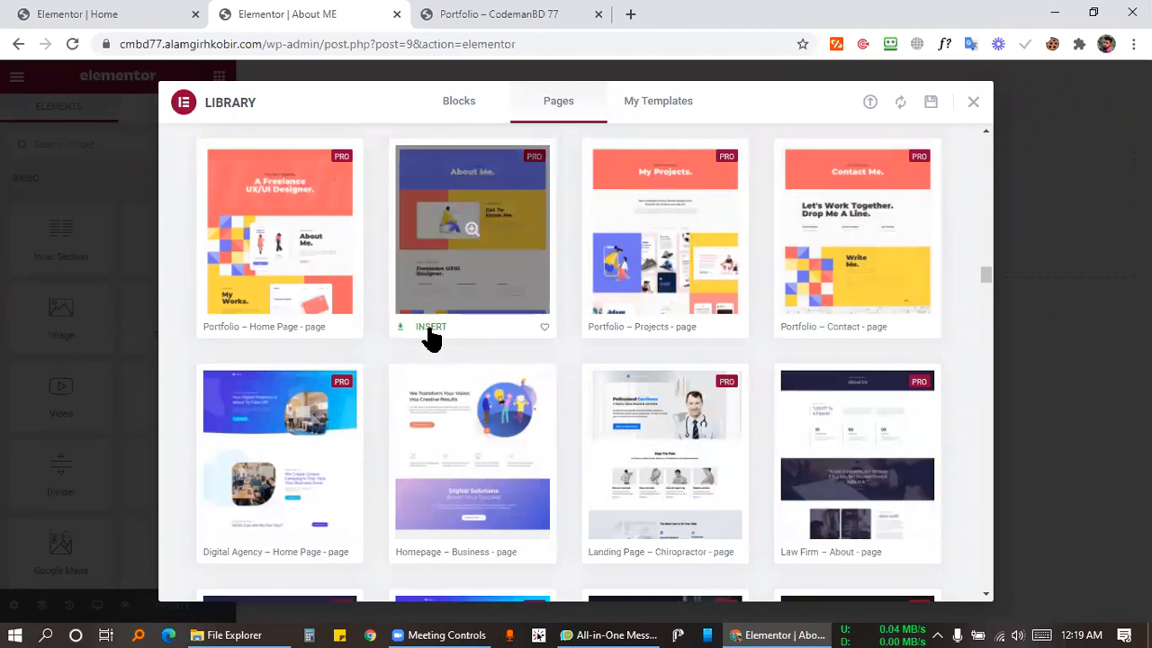
left_click(424, 328)
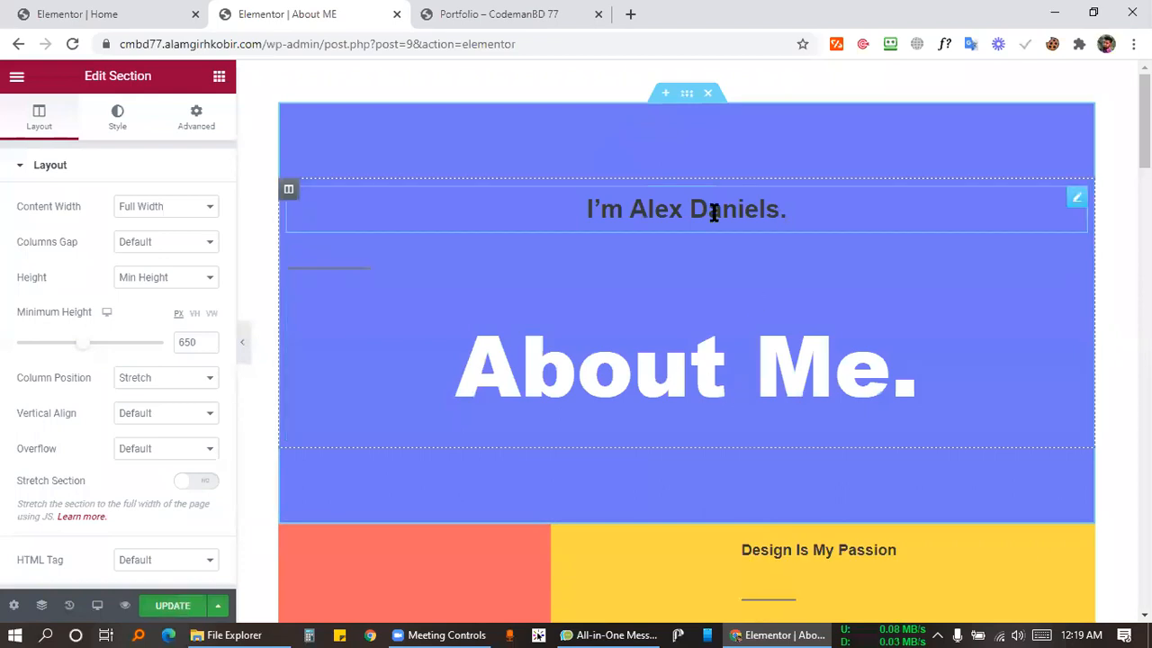
Delete the column holding the sitting-figure illustration.
left_click(681, 207)
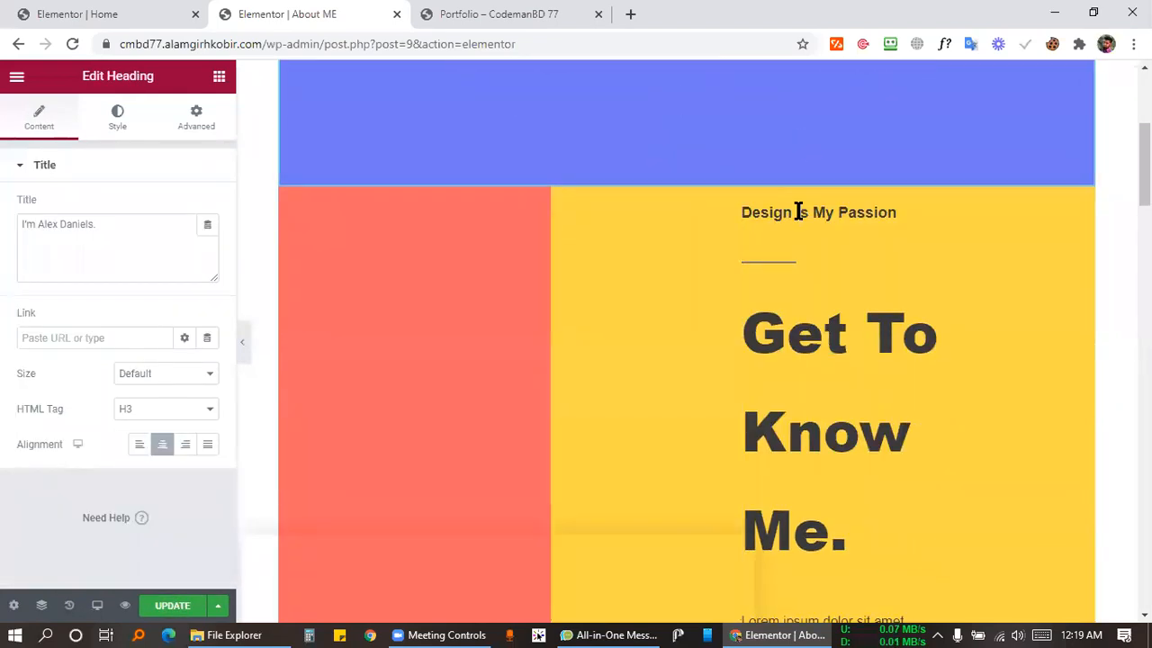
scroll(800, 211, "down", 5)
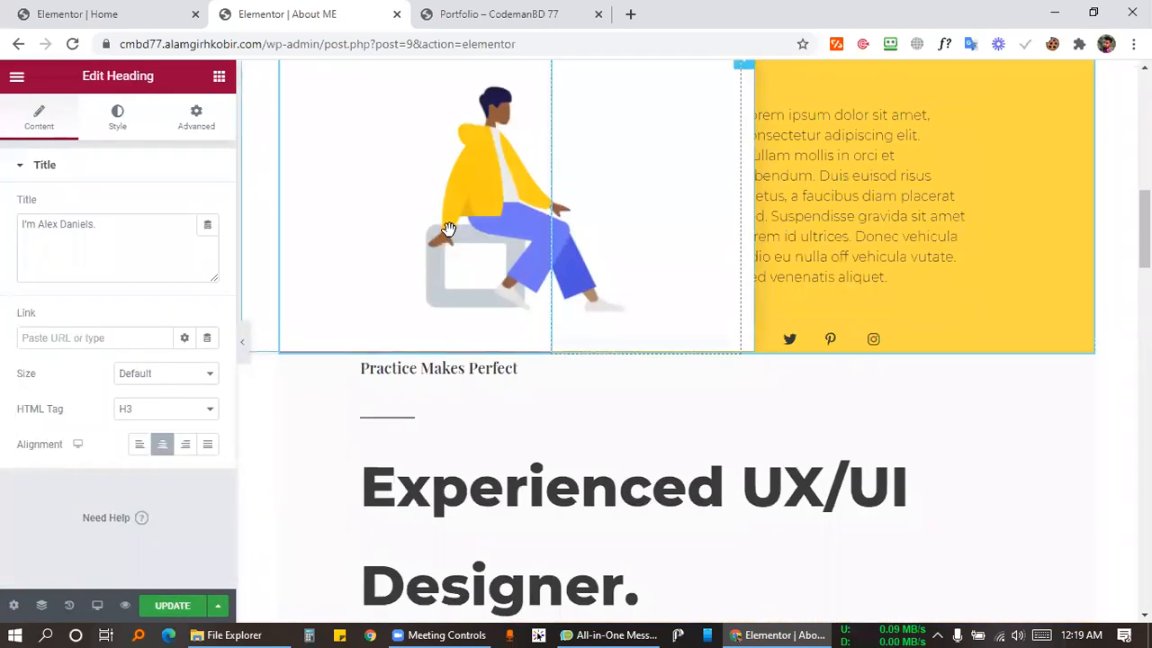
scroll(448, 229, "up", 5)
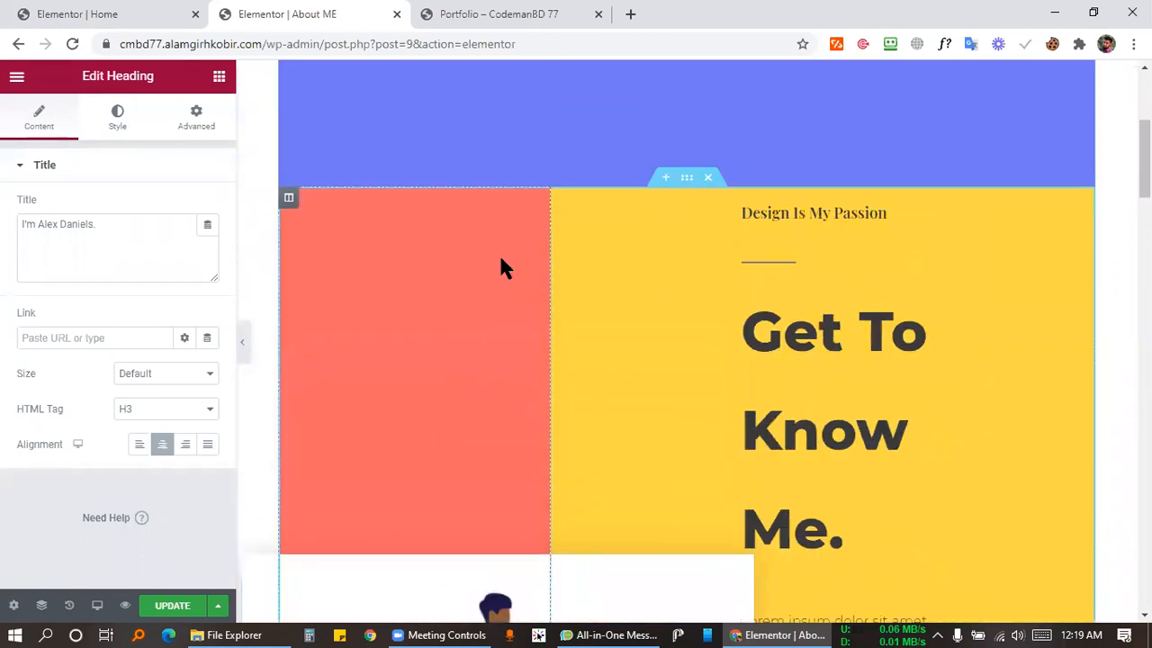
right_click(562, 213)
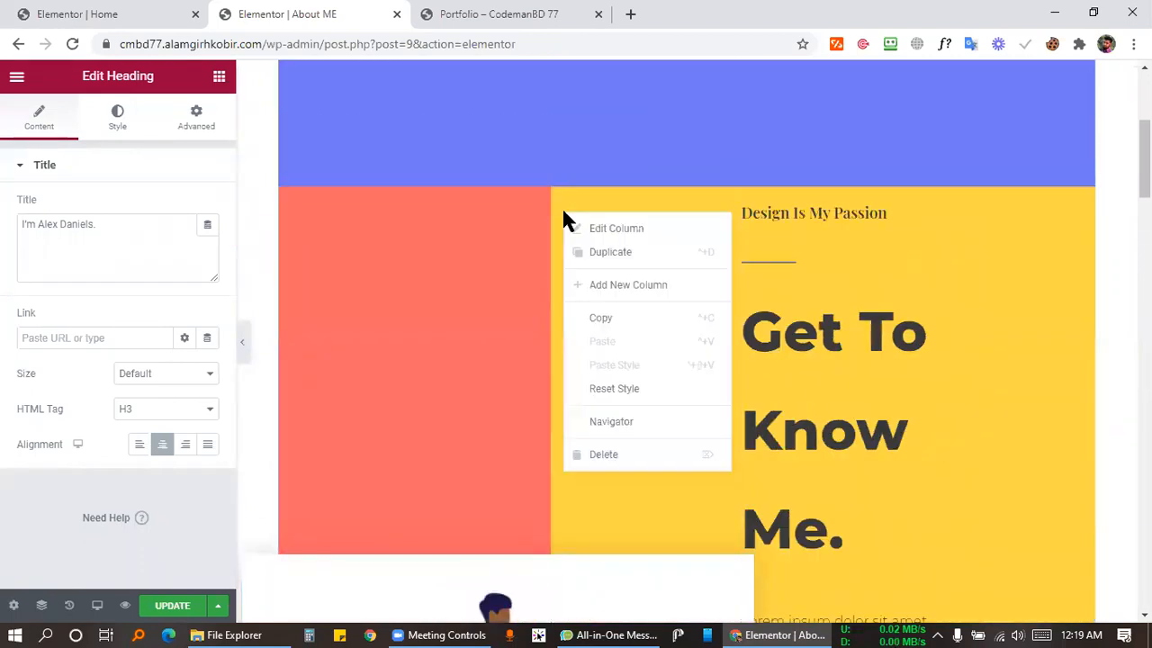
left_click(595, 458)
Widen the red column to about half and place an Image widget in it.
scroll(454, 468, "down", 6)
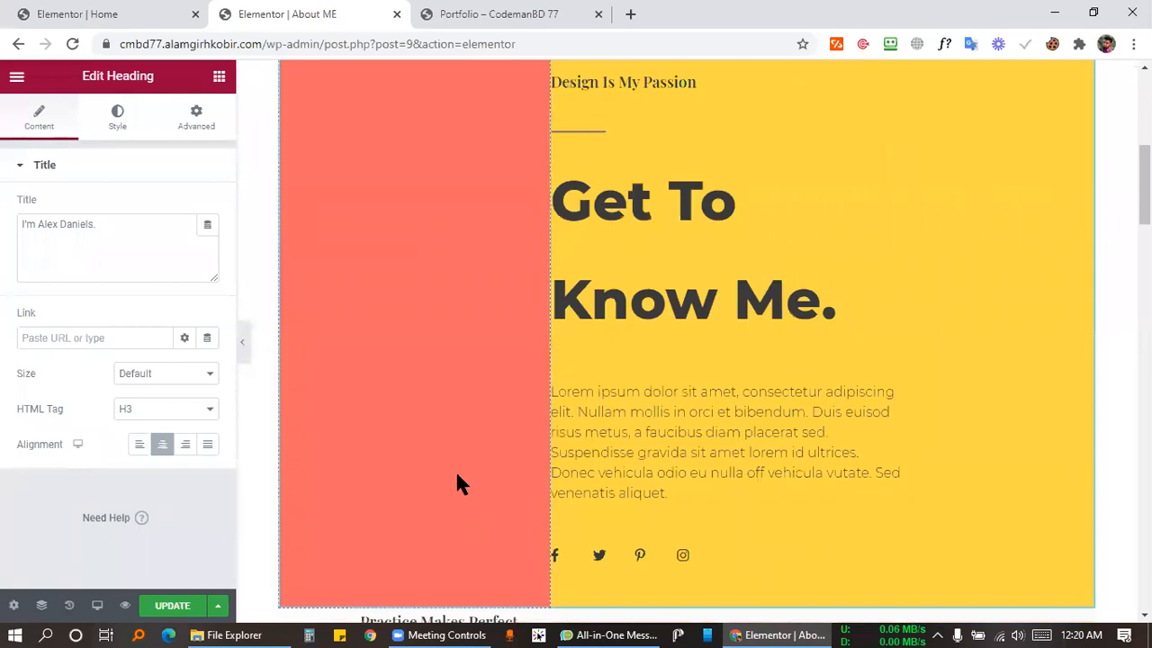
scroll(453, 441, "up", 5)
scroll(609, 326, "up", 2)
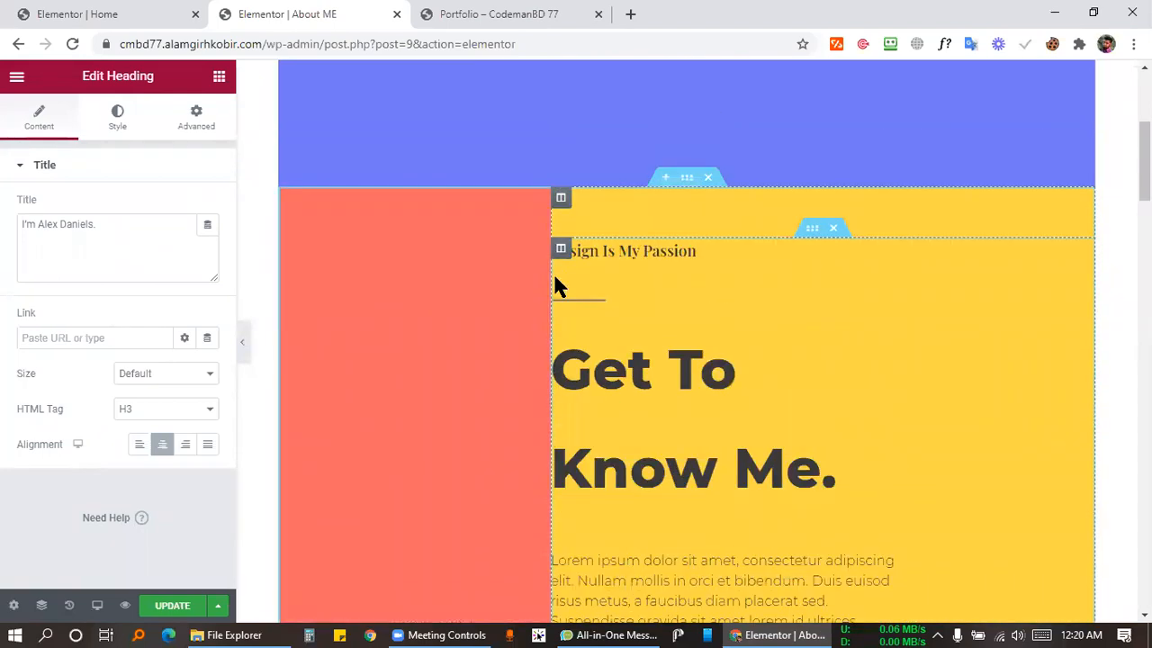
left_click_drag(550, 277, 684, 288)
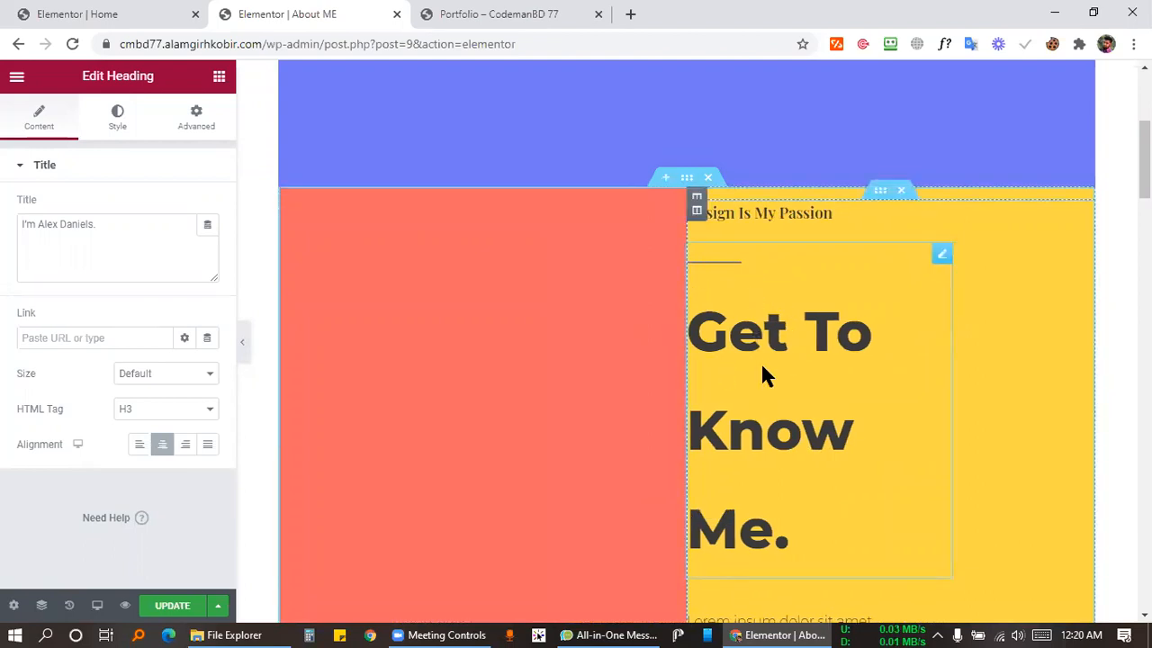
scroll(435, 275, "down", 2)
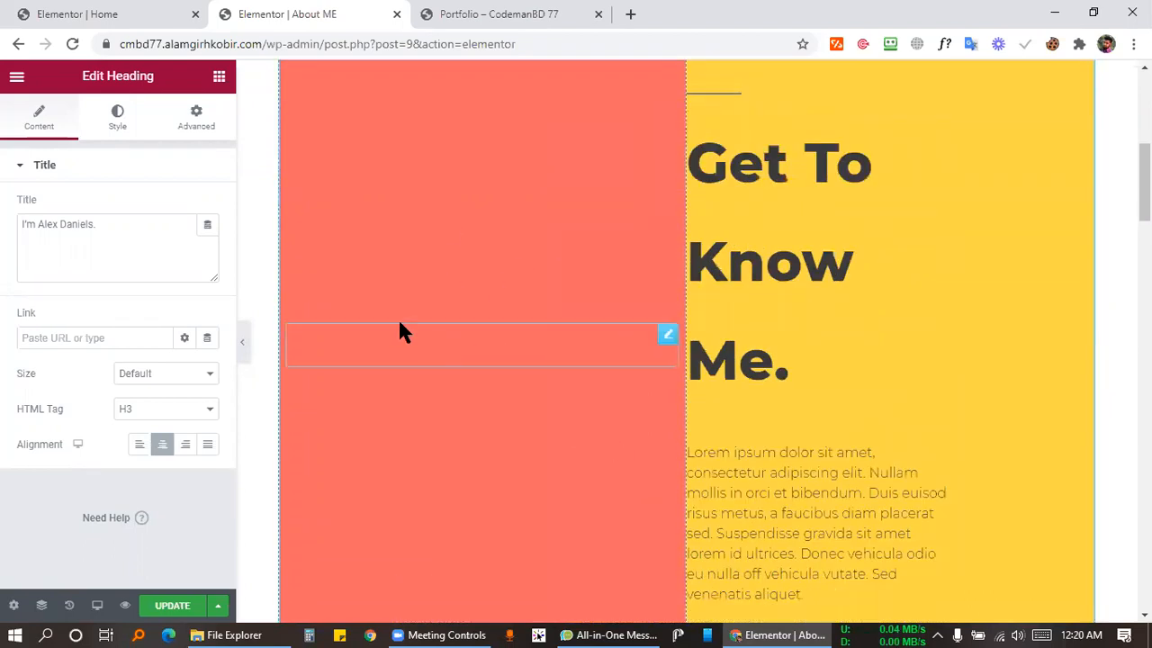
left_click_drag(51, 314, 471, 352)
Place the 1-Easy-to-Use-.png illustration in the red column's image.
left_click(89, 281)
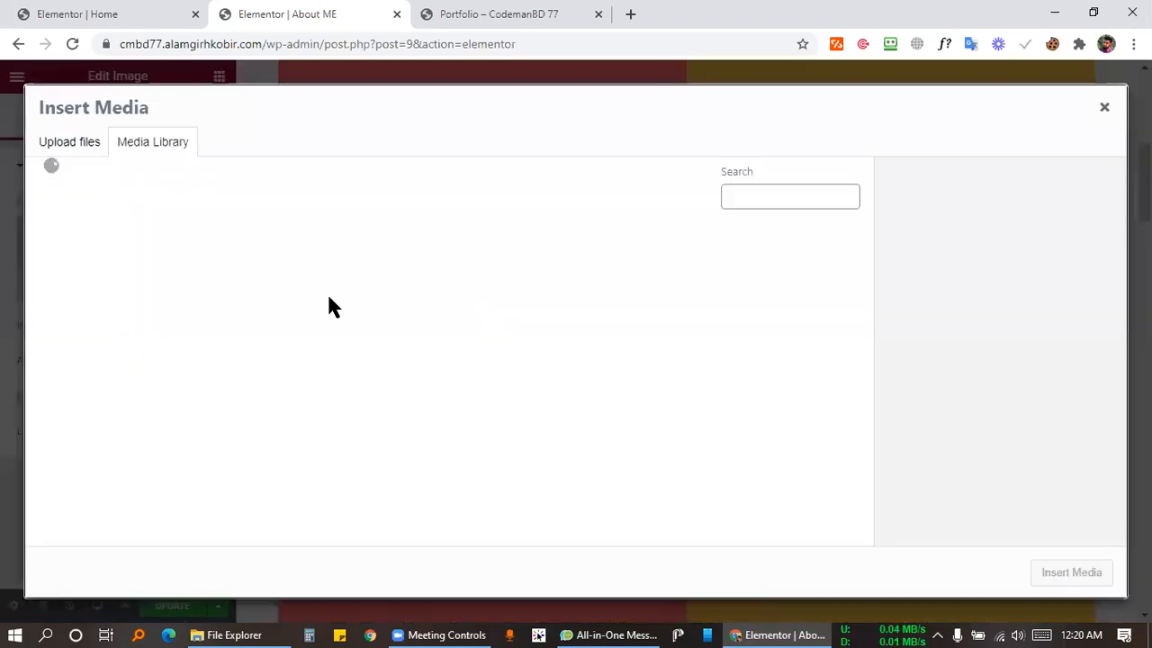
left_click(653, 401)
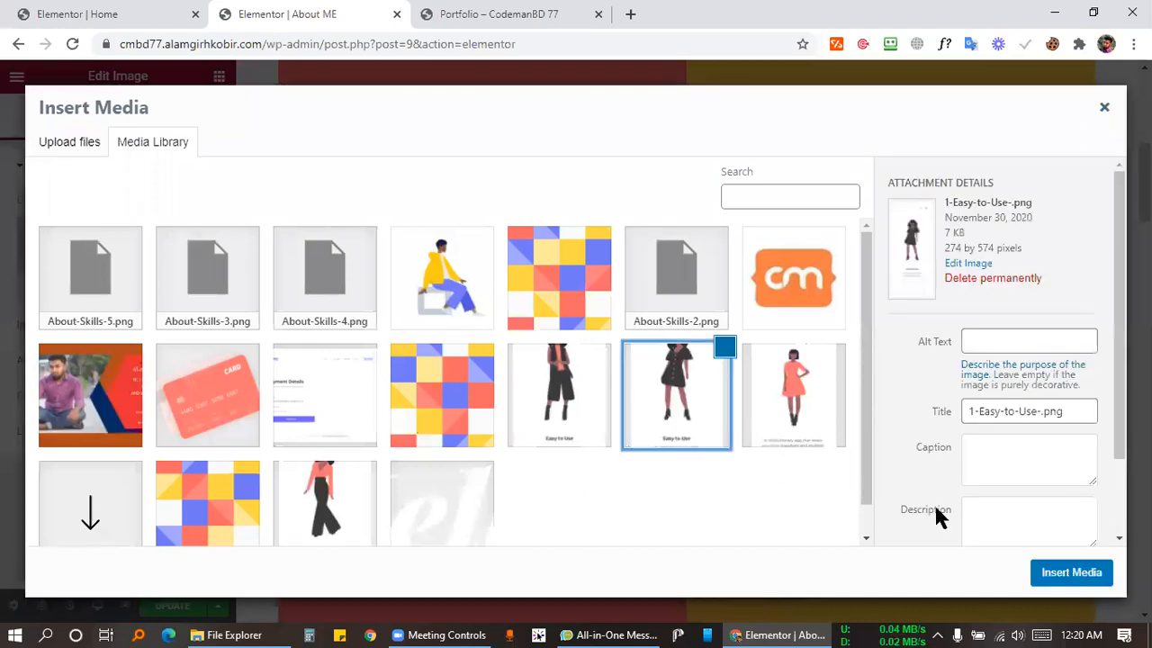
left_click(1044, 572)
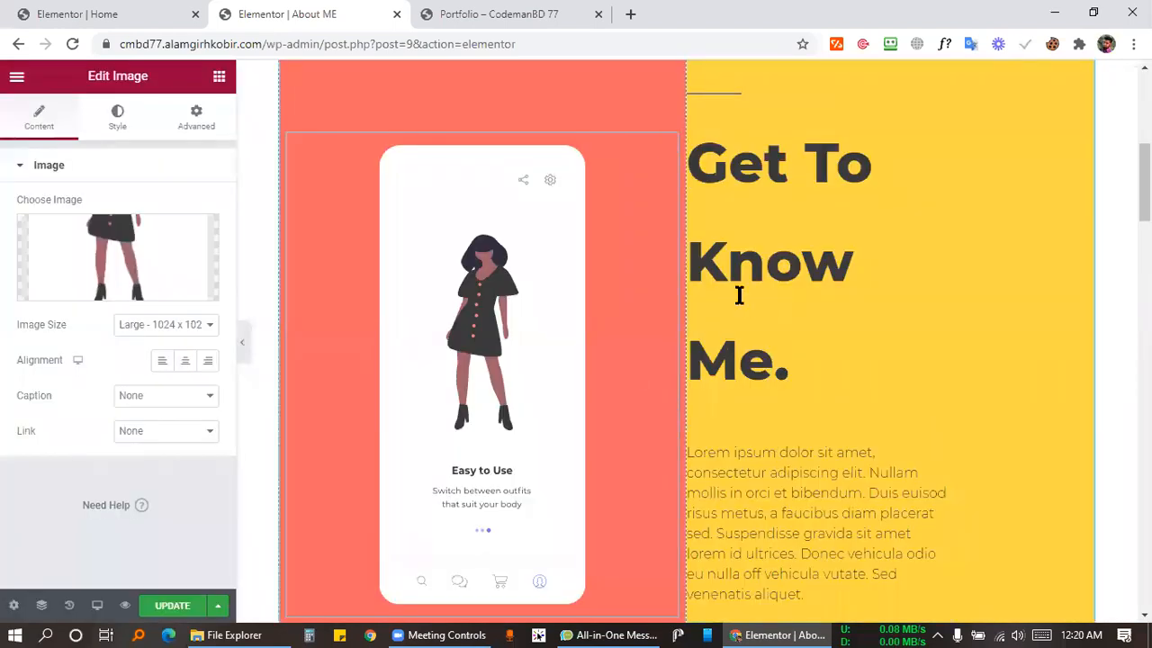
Review the About ME page and save it with Ctrl+S.
scroll(844, 283, "down", 2)
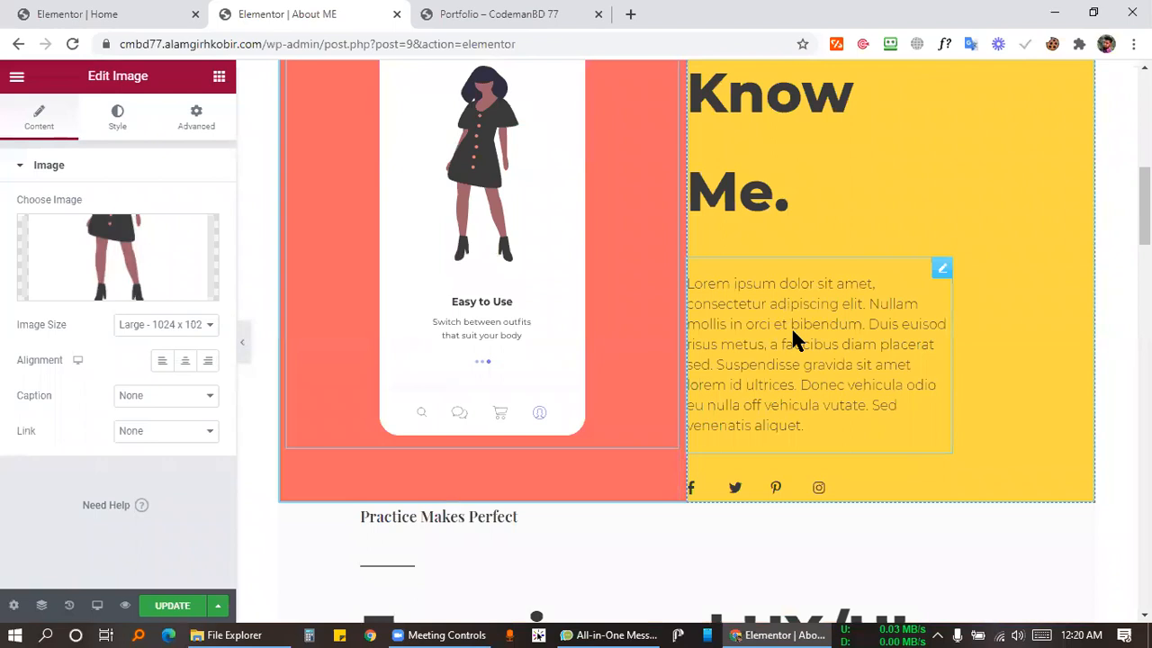
scroll(796, 331, "down", 5)
scroll(347, 300, "down", 2)
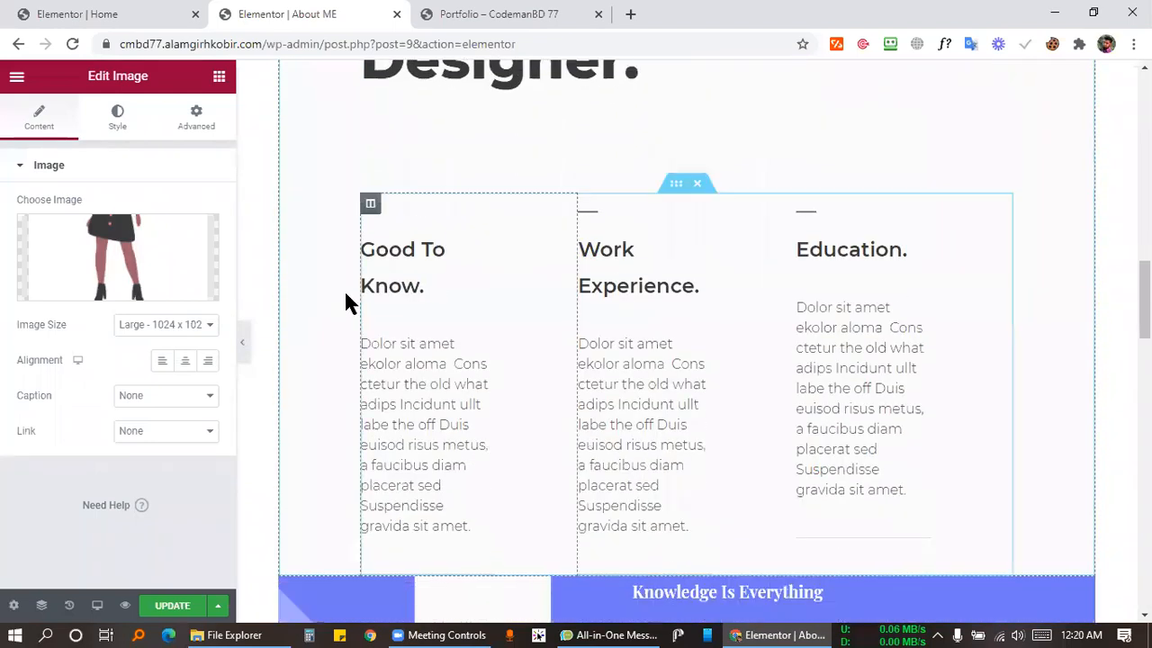
scroll(705, 322, "down", 1)
scroll(705, 322, "down", 3)
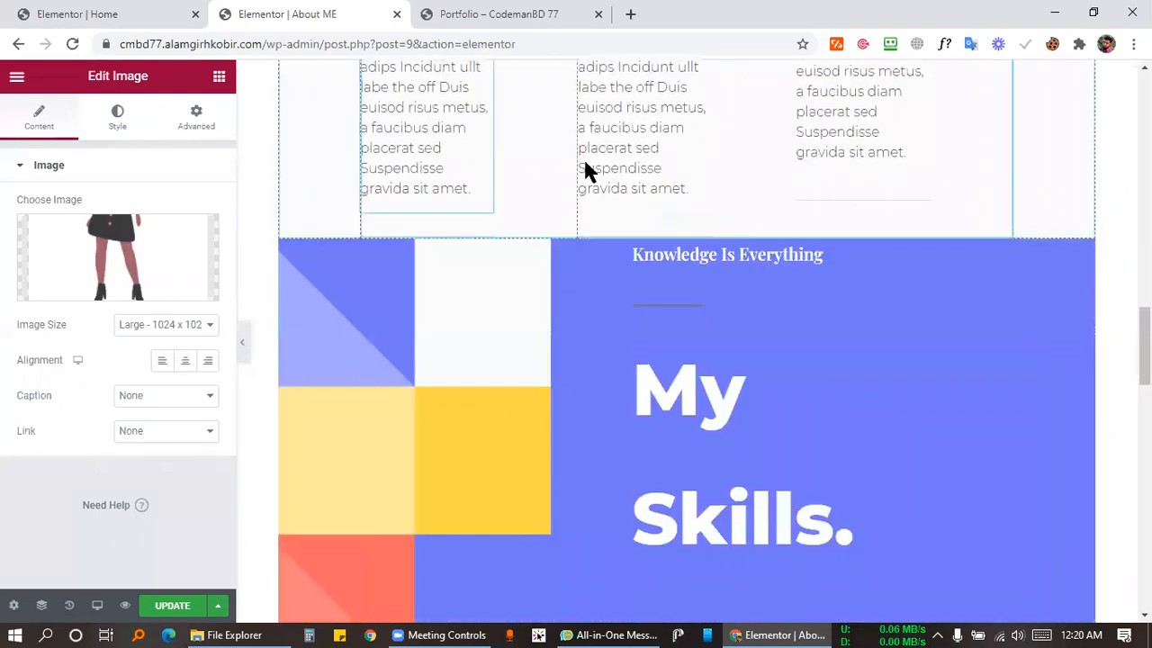
scroll(783, 232, "down", 4)
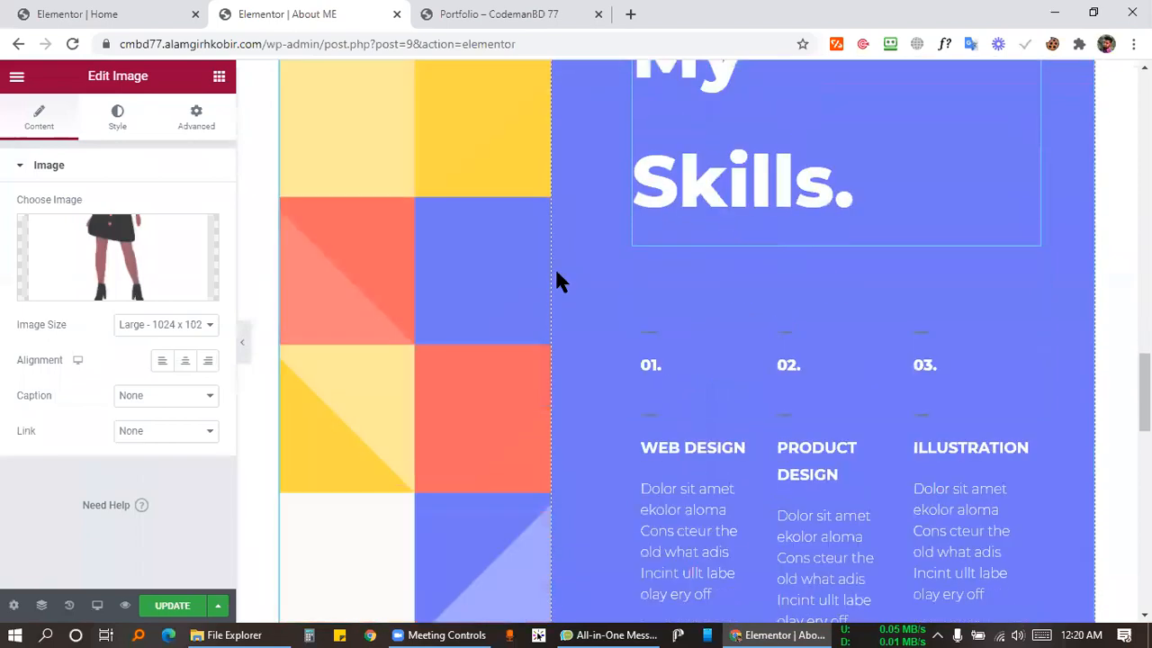
scroll(810, 270, "up", 2)
scroll(711, 279, "up", 3)
scroll(684, 252, "down", 7)
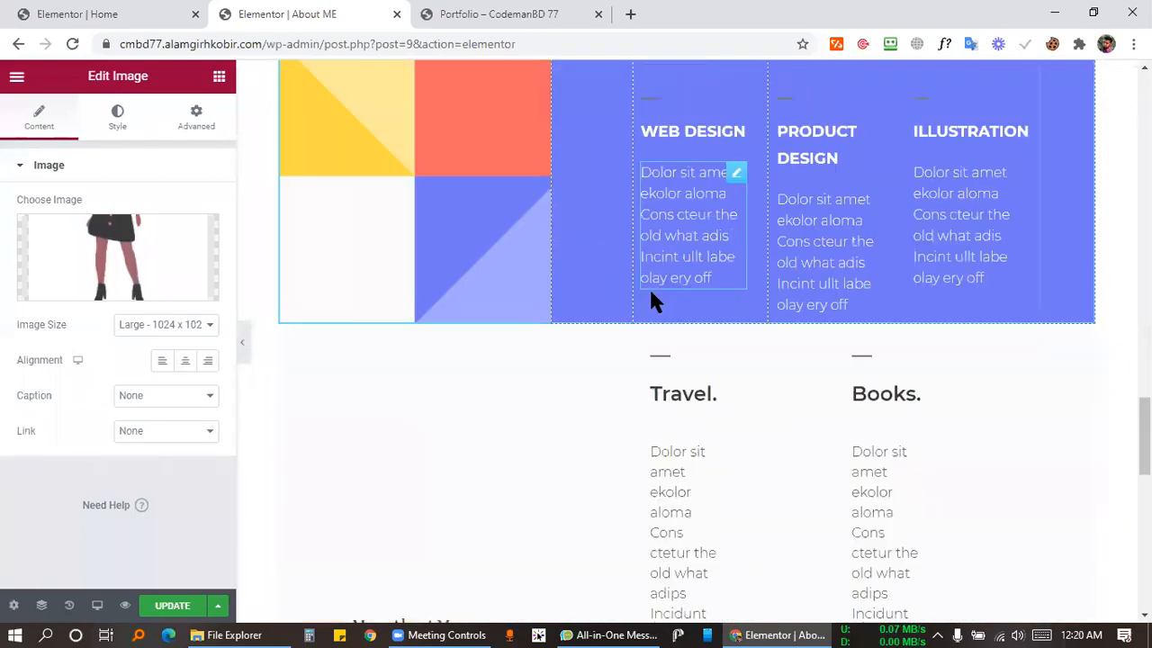
scroll(612, 288, "down", 10)
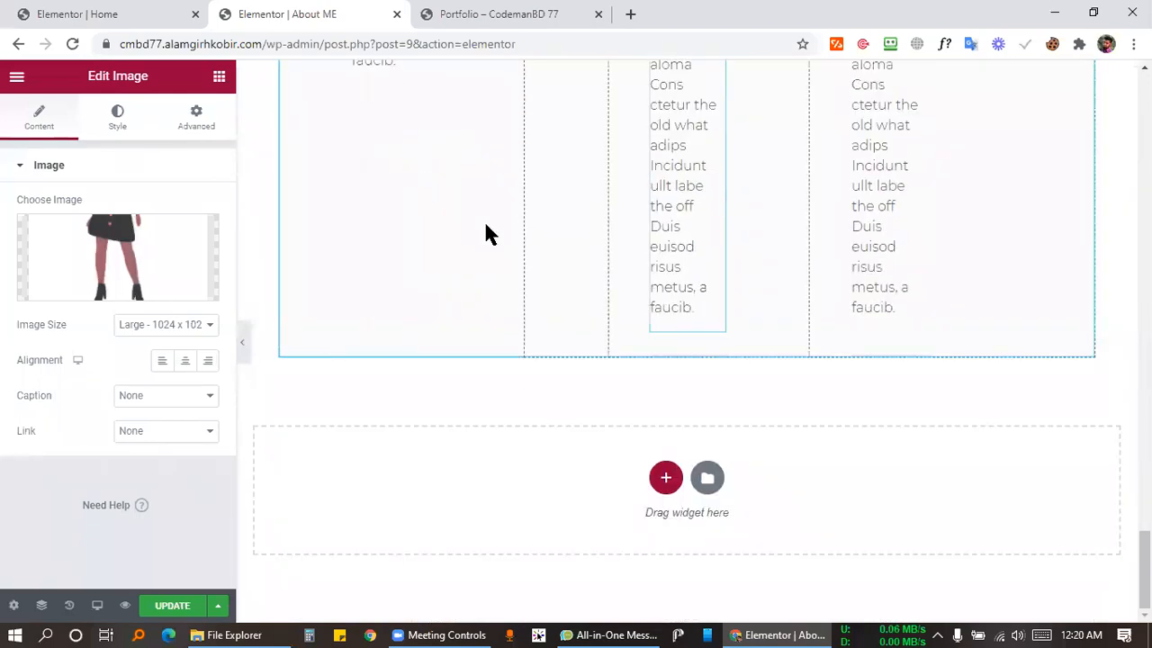
scroll(554, 231, "up", 20)
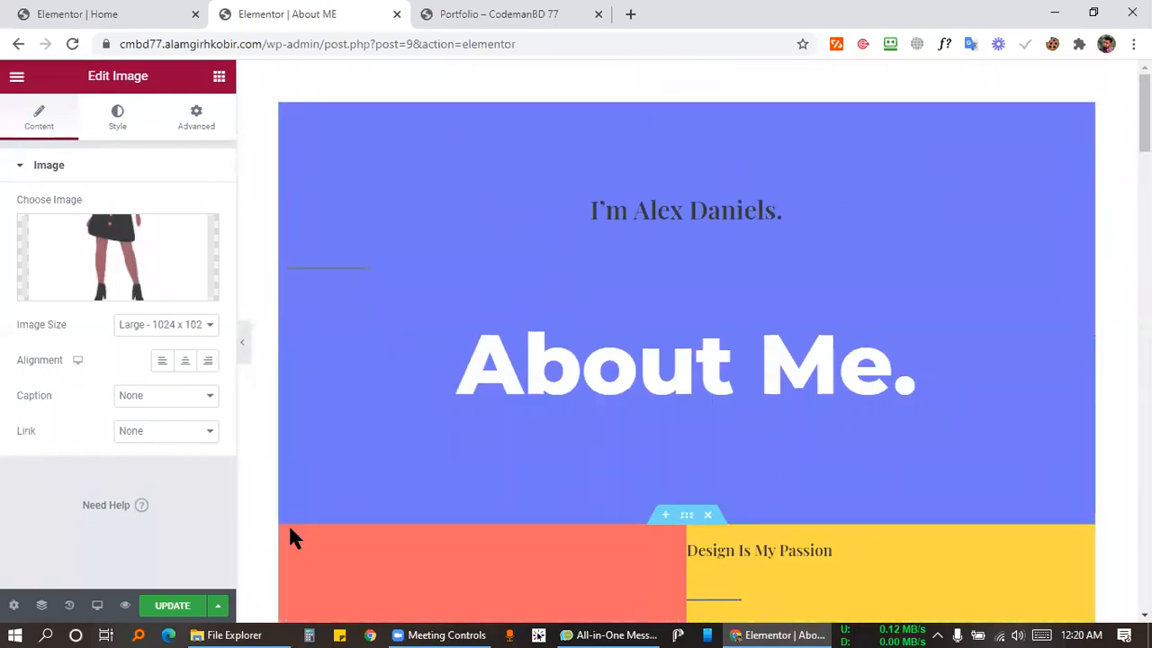
key("ctrl+s")
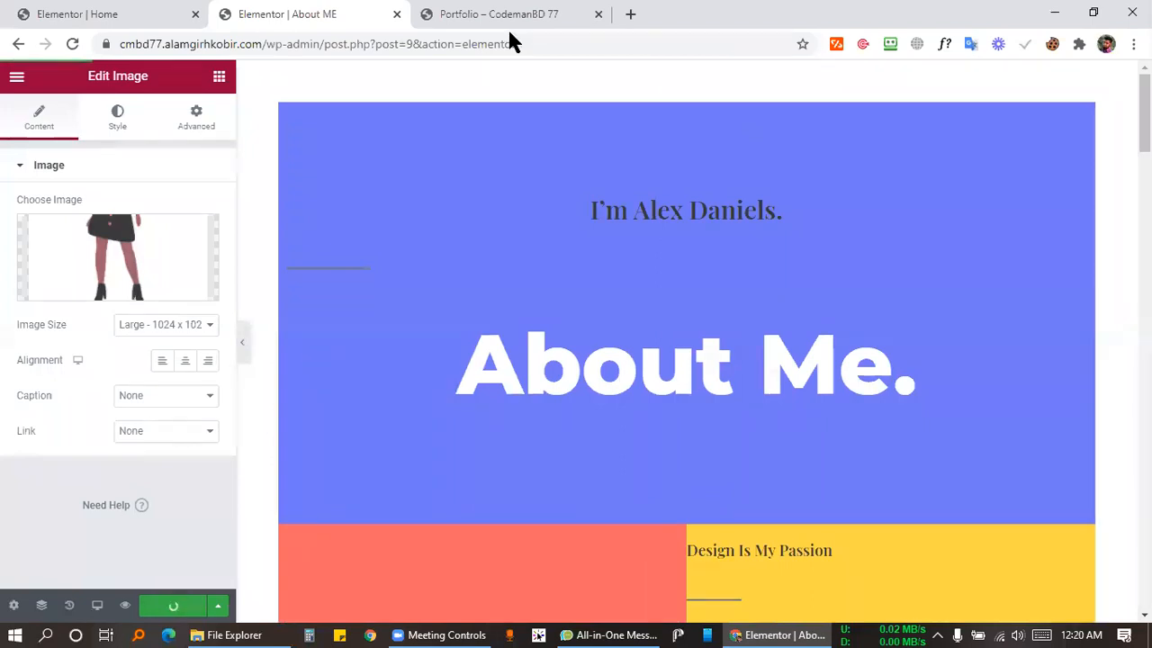
Exit the About ME editor to the WordPress dashboard.
left_click(180, 12)
left_click(329, 13)
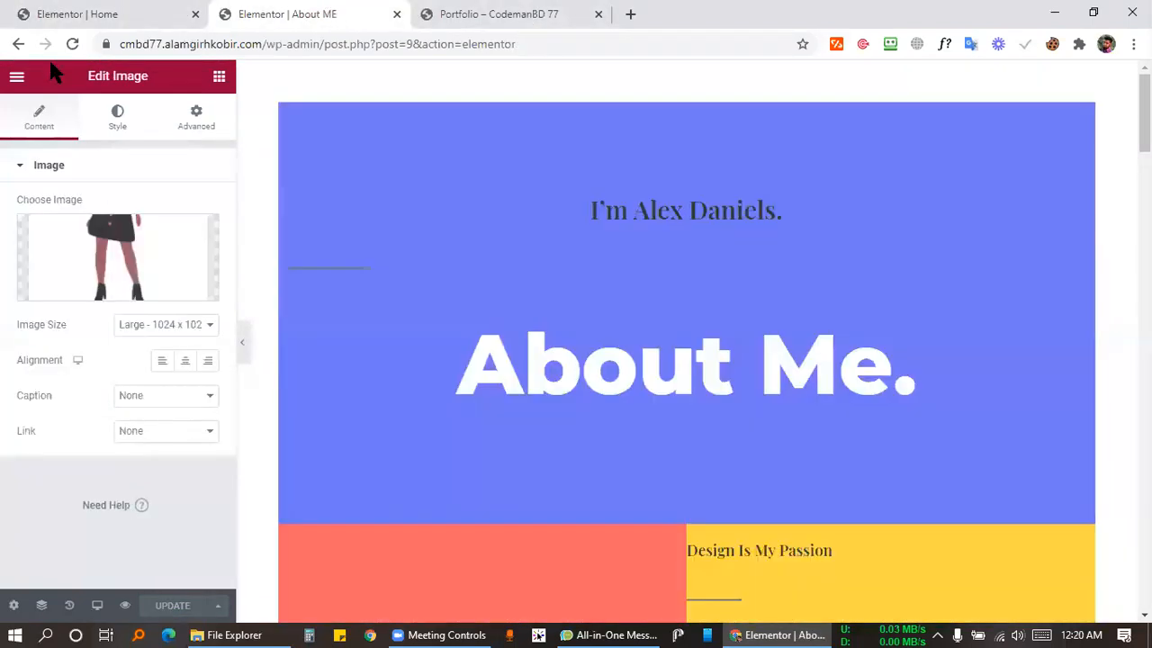
left_click(18, 79)
left_click(74, 376)
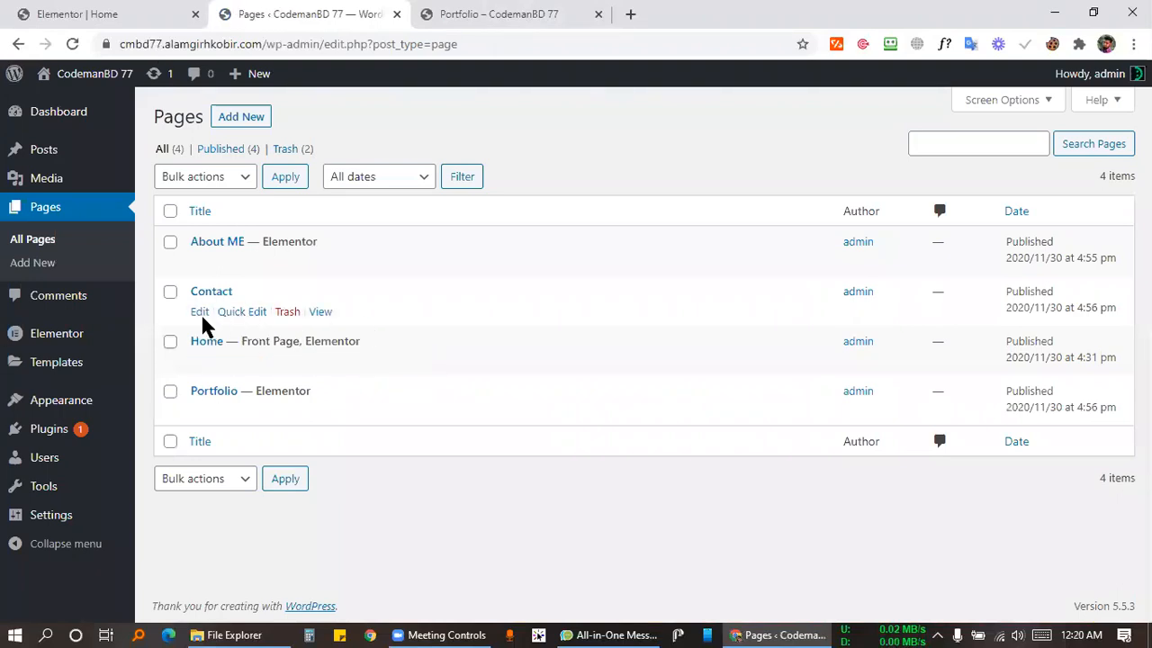
Edit the Contact page with Elementor and bring up the template library.
left_click(199, 312)
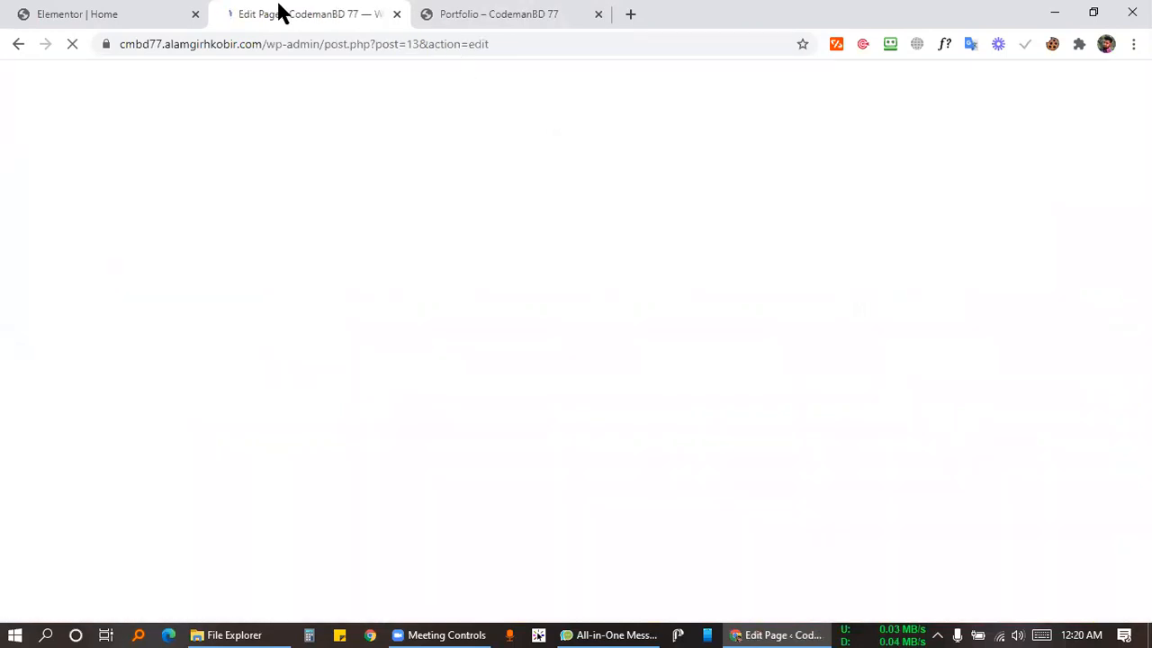
left_click(346, 90)
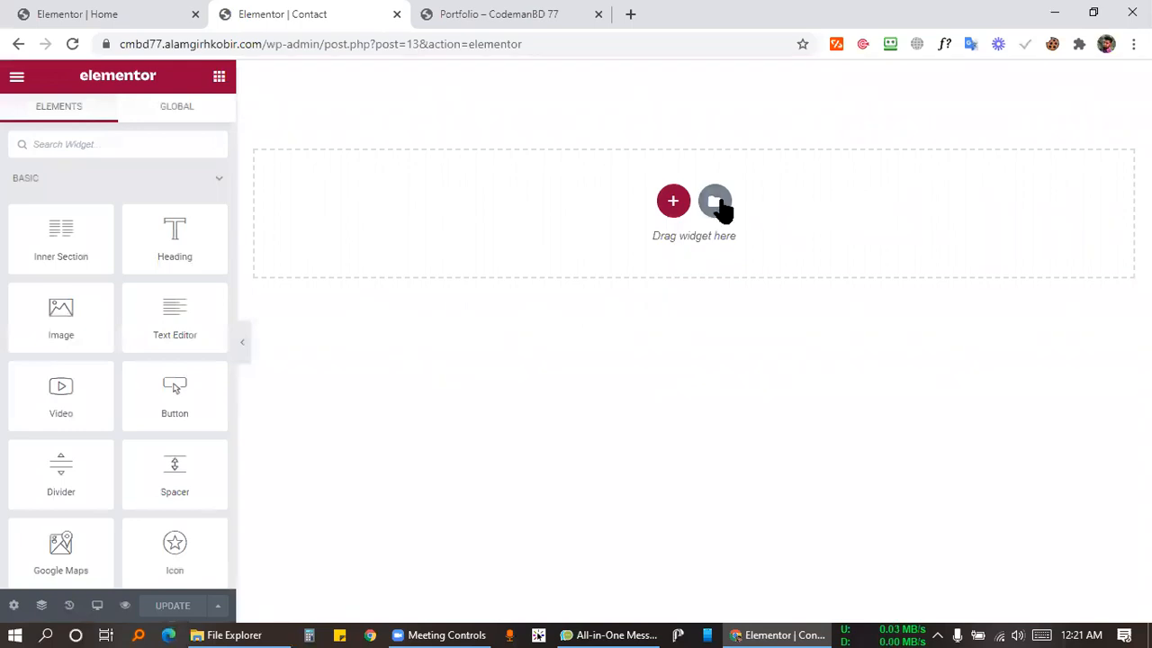
left_click(716, 203)
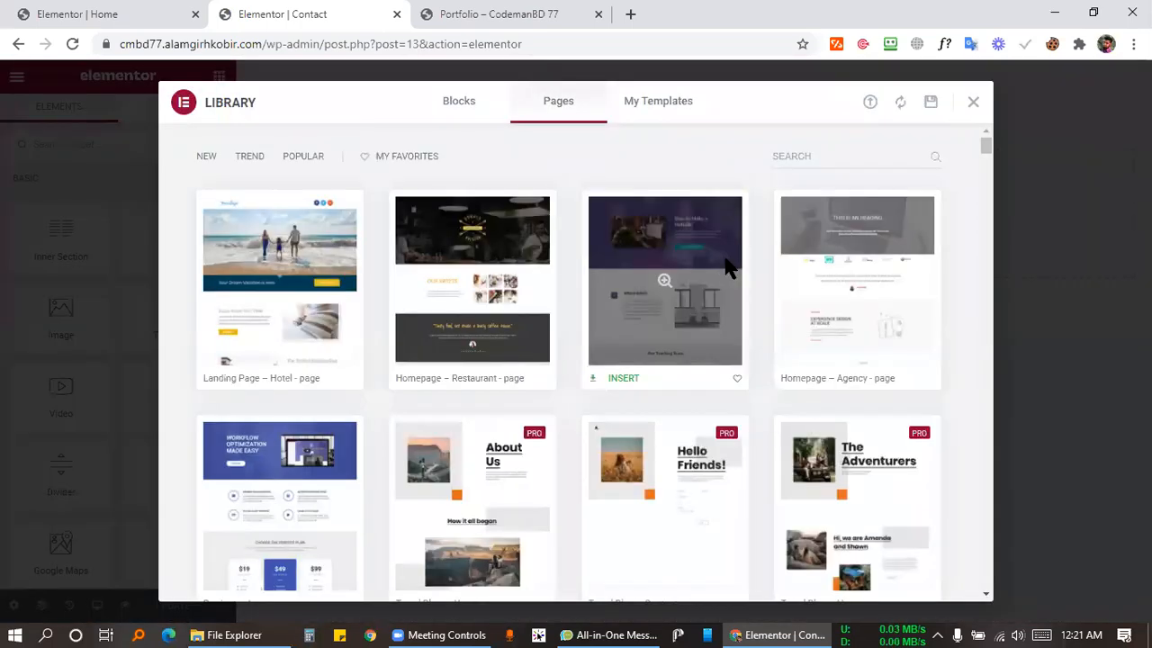
Insert the Contact Me template from the Library's Pages list.
scroll(725, 257, "down", 10)
scroll(716, 335, "down", 15)
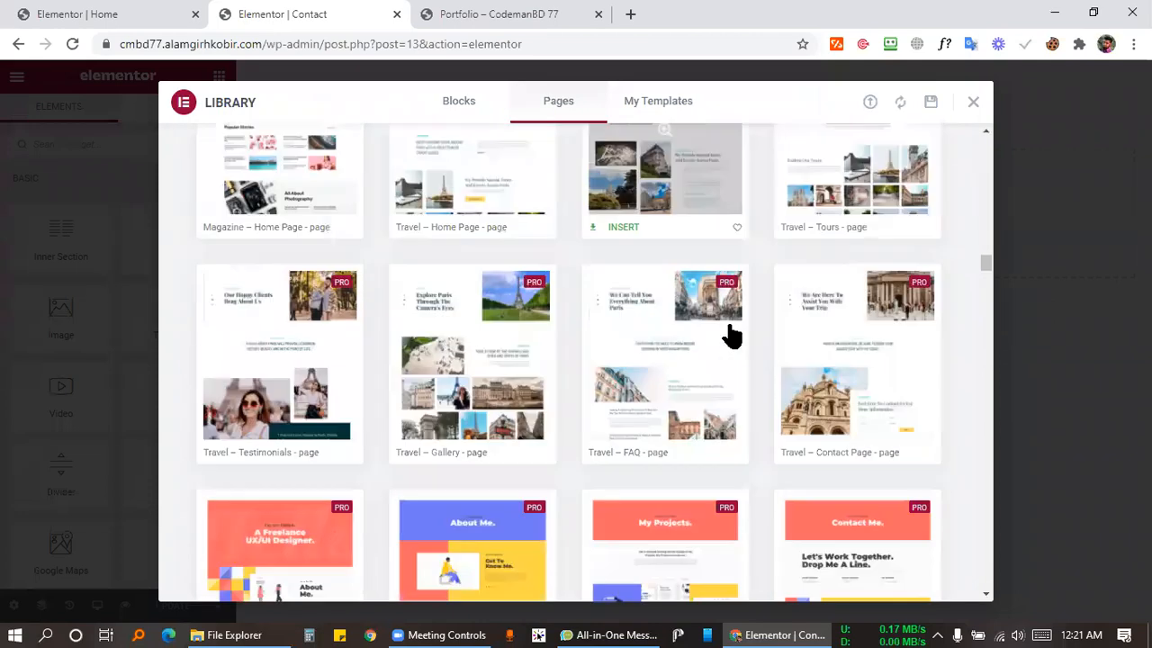
left_click(813, 329)
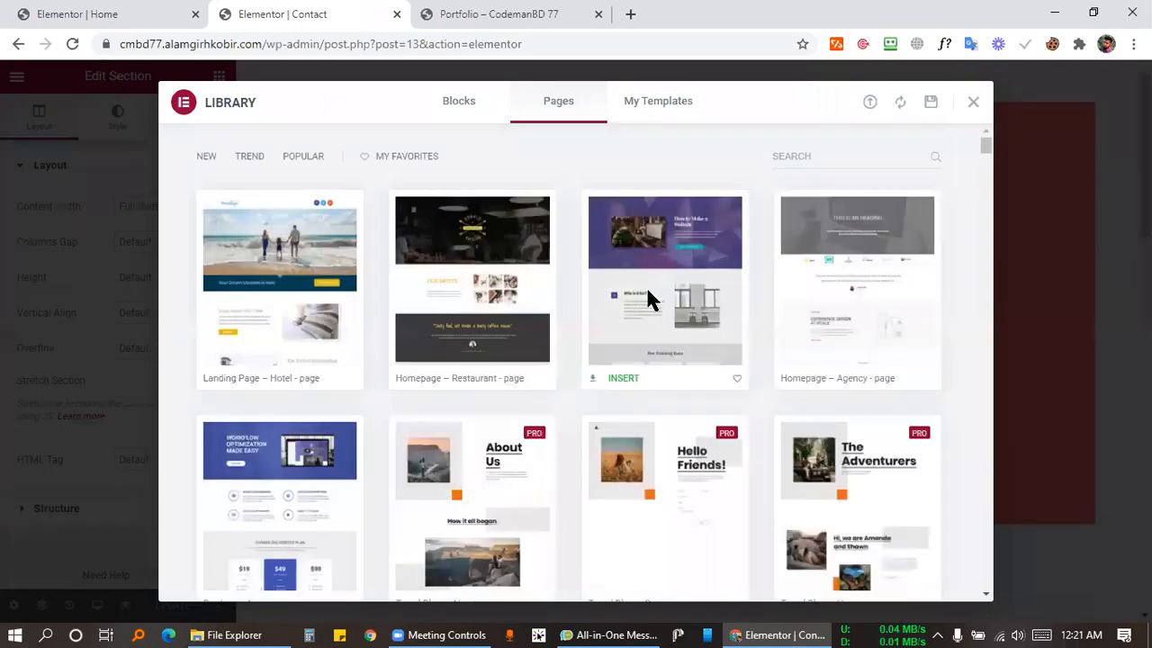
scroll(634, 288, "down", 8)
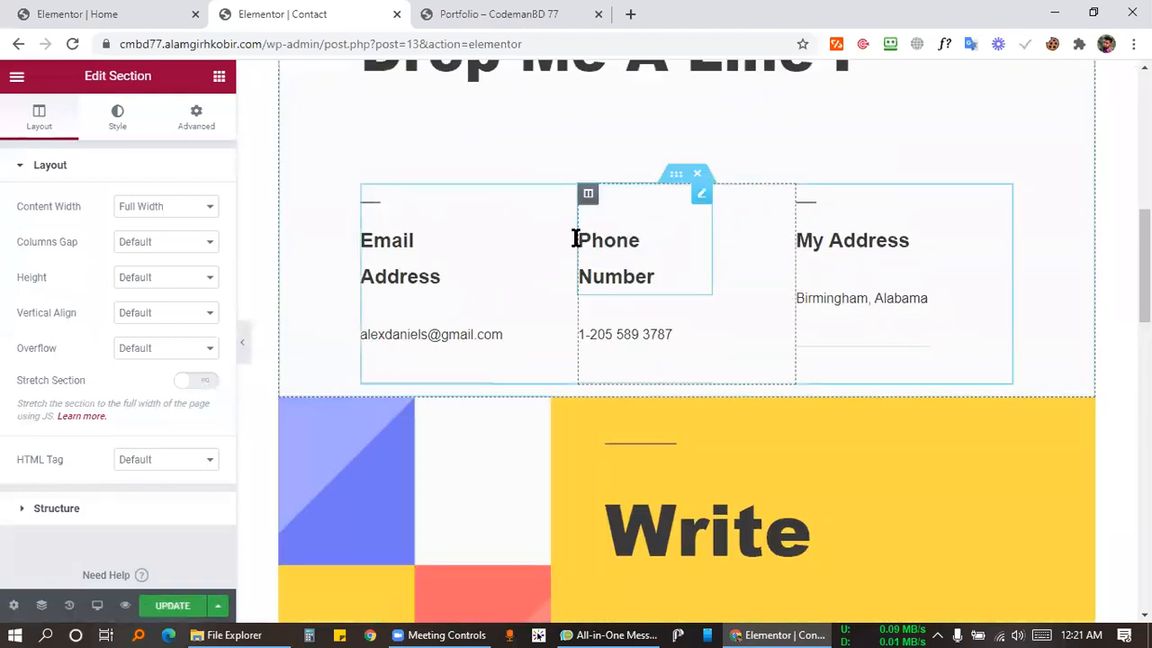
Scroll through the inserted Contact layout to review its sections.
scroll(570, 236, "up", 6)
scroll(671, 286, "up", 2)
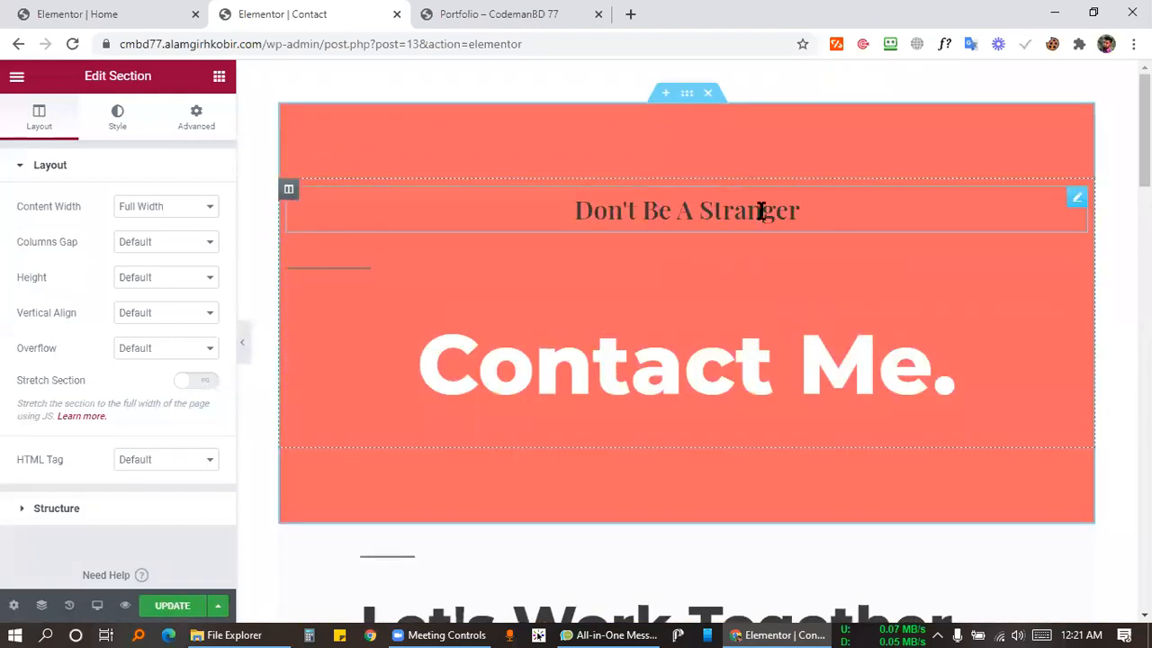
scroll(774, 212, "down", 4)
scroll(761, 211, "up", 4)
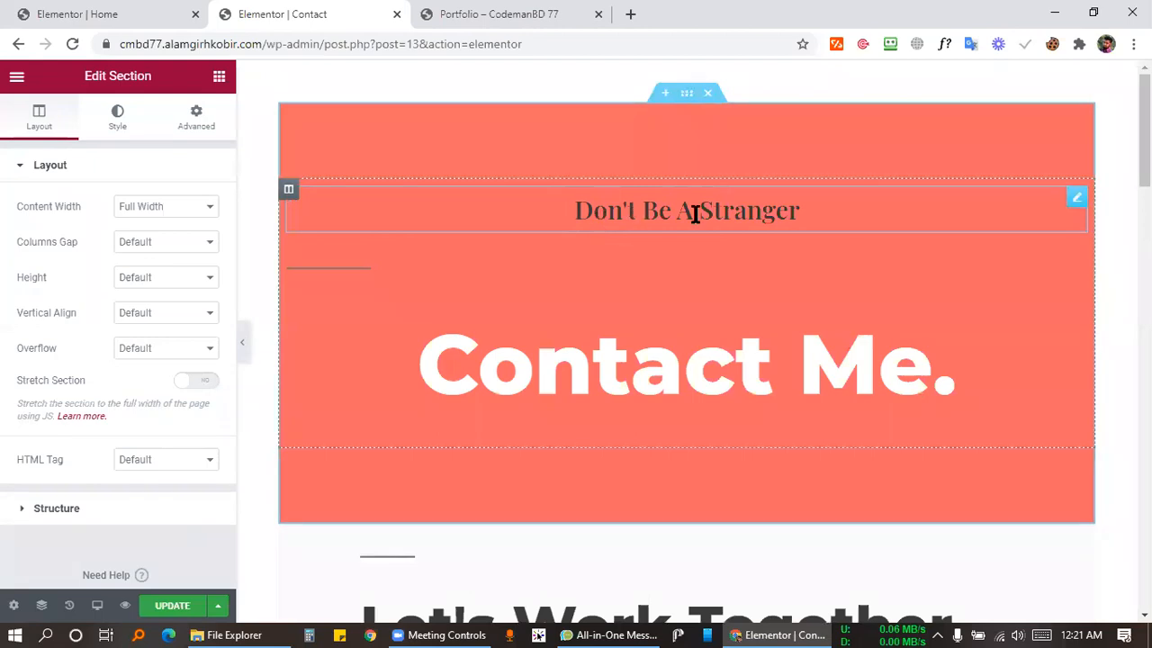
scroll(693, 213, "down", 2)
scroll(632, 210, "up", 2)
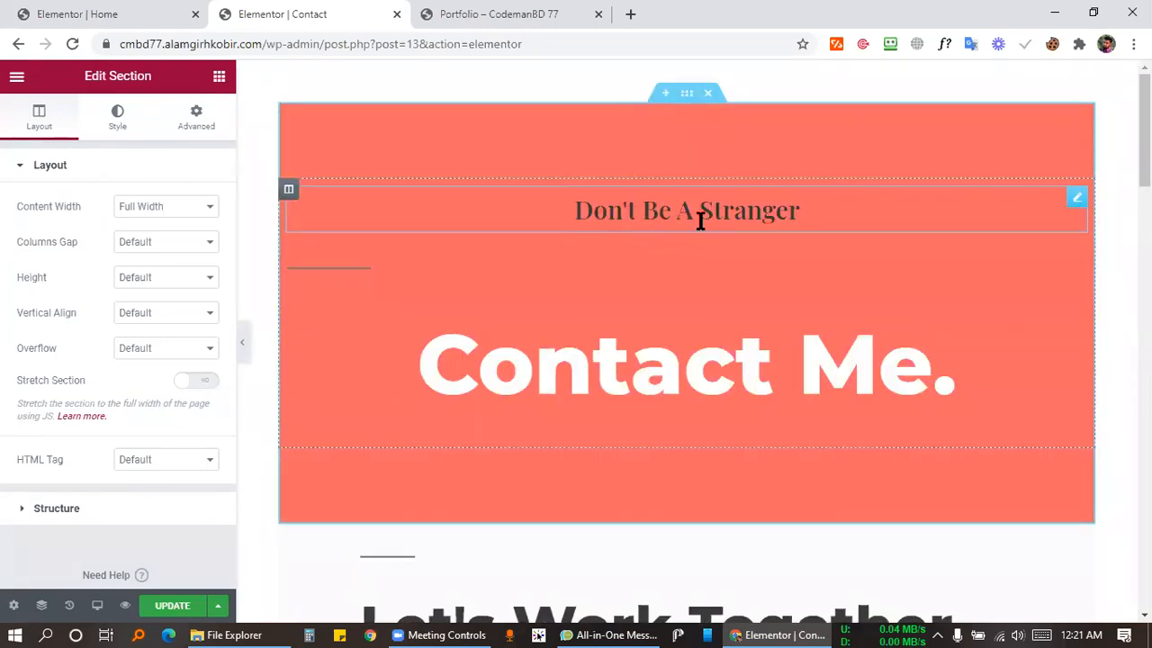
scroll(700, 221, "down", 2)
scroll(630, 202, "down", 4)
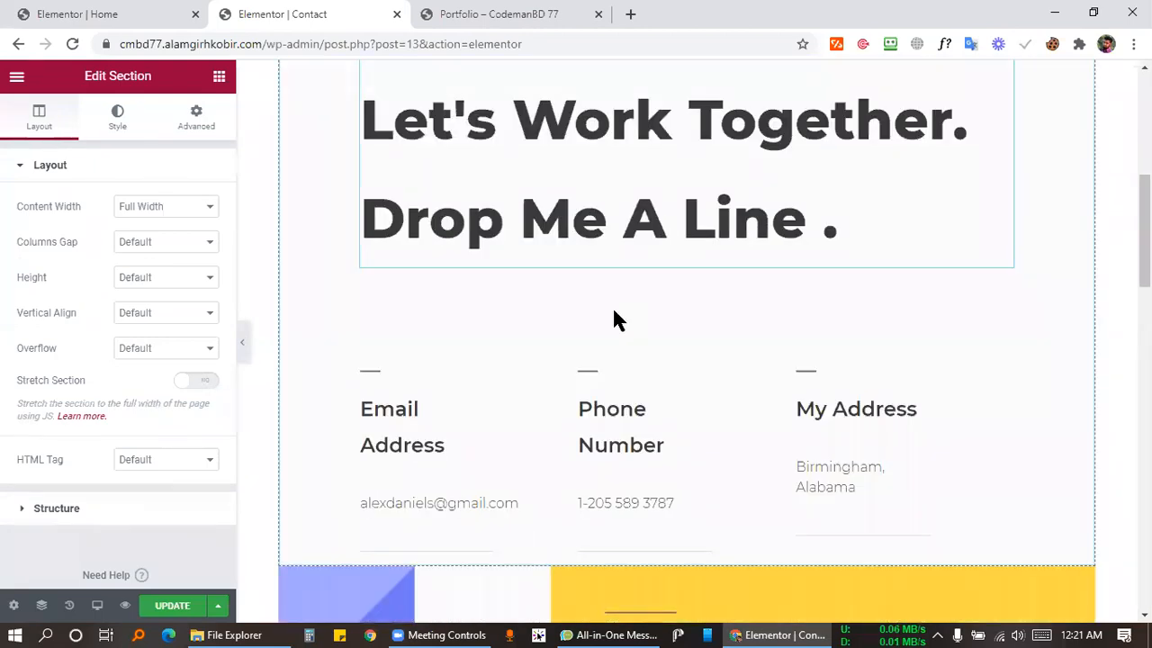
scroll(621, 306, "down", 2)
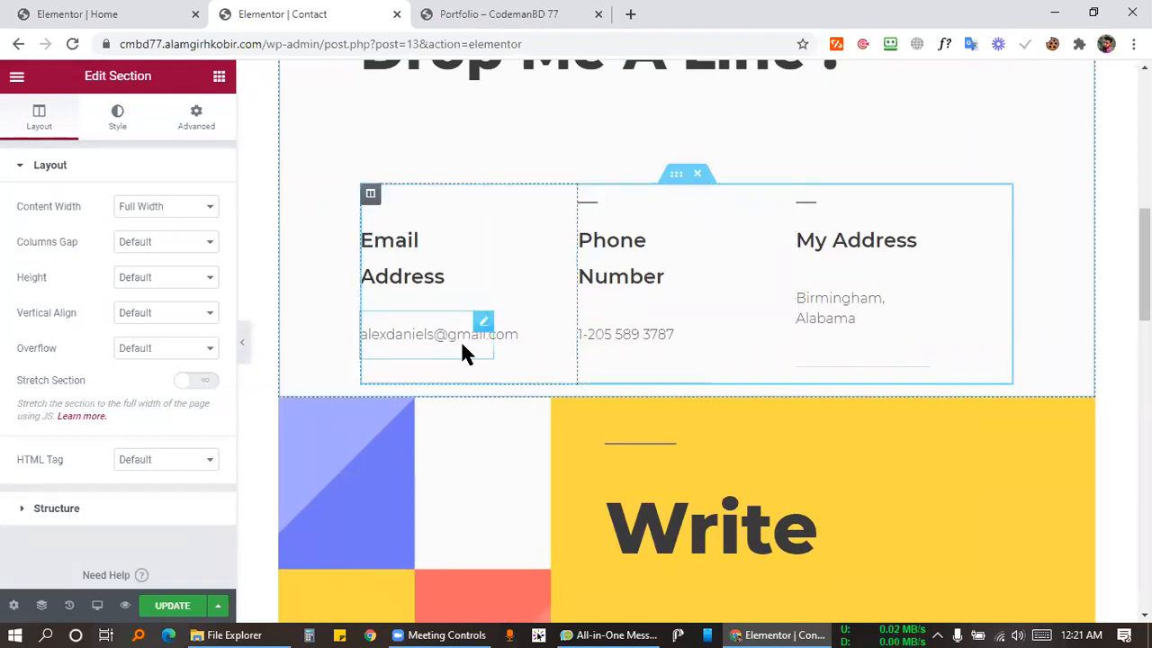
scroll(846, 306, "down", 6)
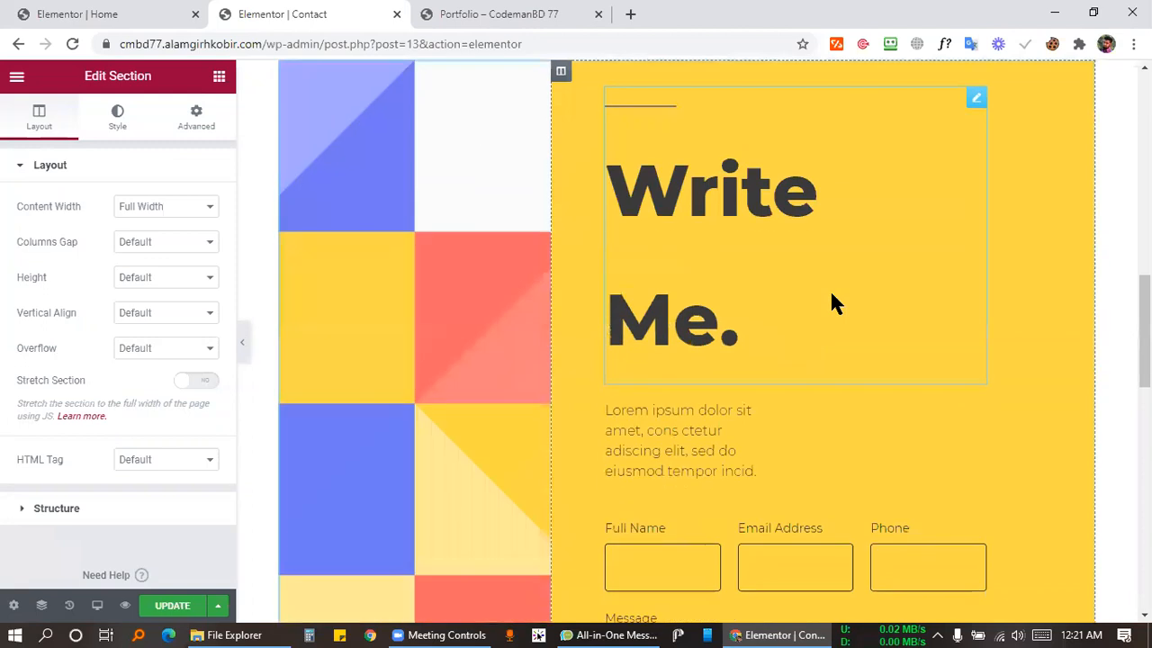
scroll(830, 286, "up", 2)
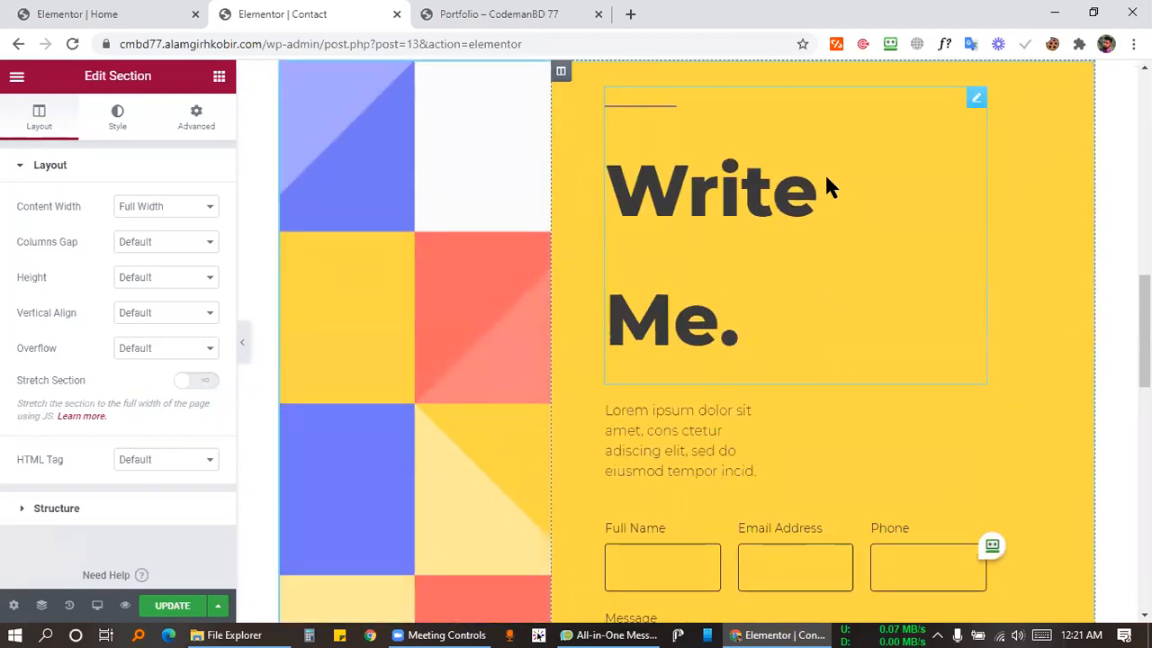
scroll(829, 188, "down", 4)
scroll(836, 167, "up", 2)
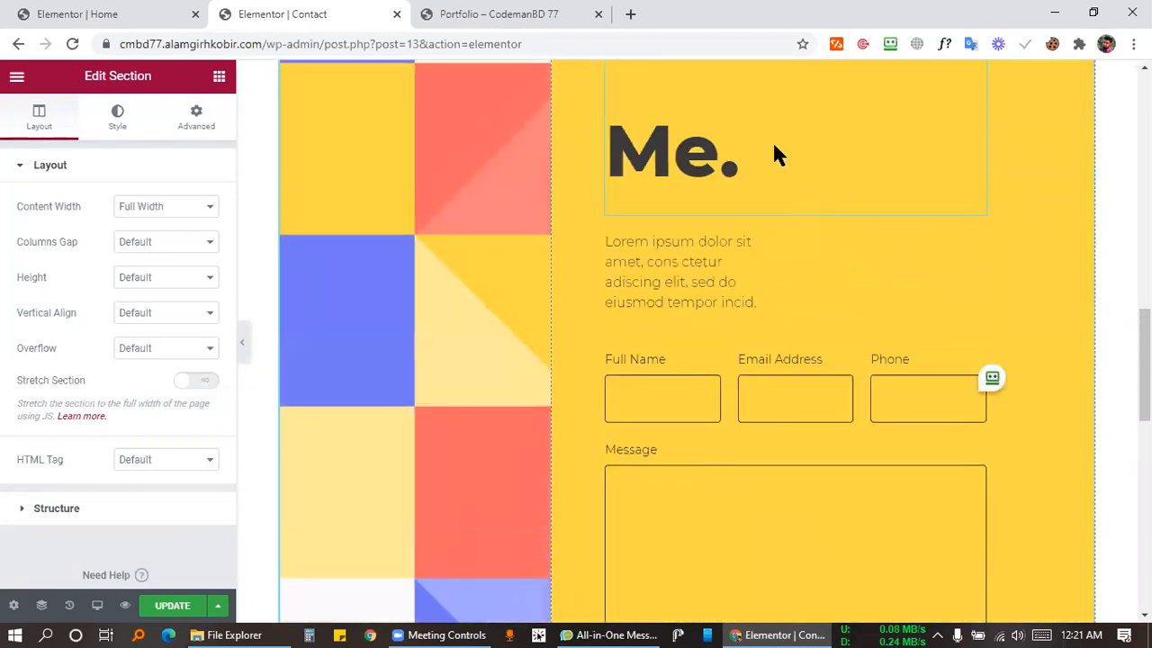
scroll(701, 255, "down", 2)
Check the Write Me. form fields and open the Google Map widget's settings.
left_click(675, 239)
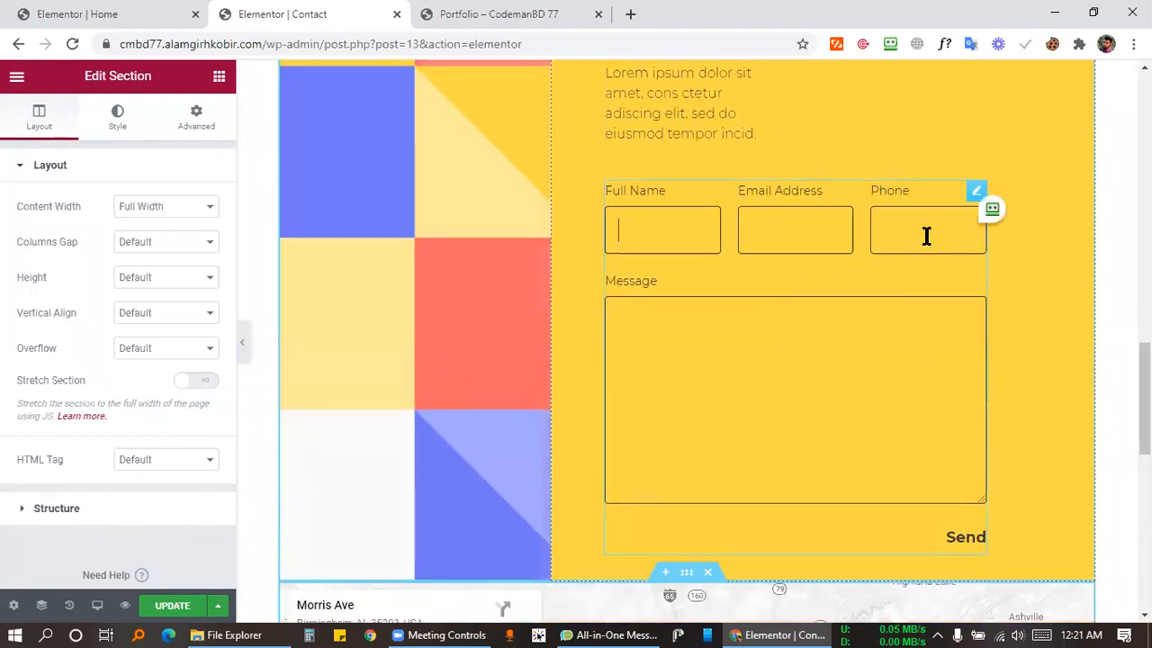
left_click(926, 236)
left_click(849, 324)
scroll(973, 417, "down", 2)
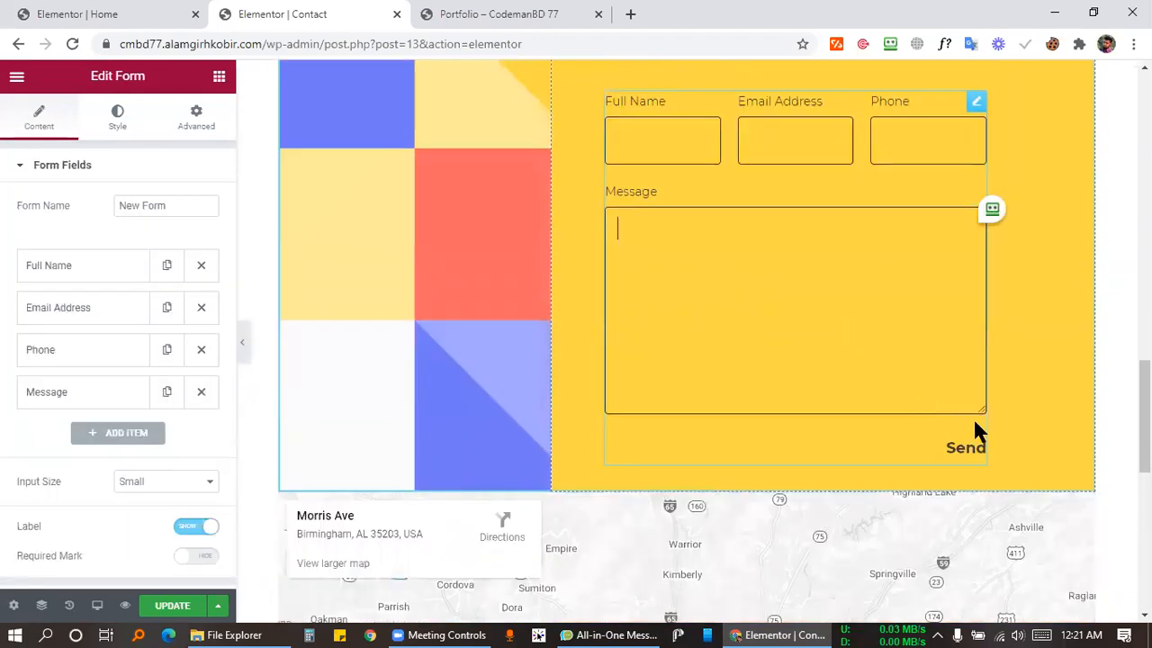
scroll(702, 288, "down", 3)
scroll(702, 288, "up", 1)
scroll(702, 288, "down", 1)
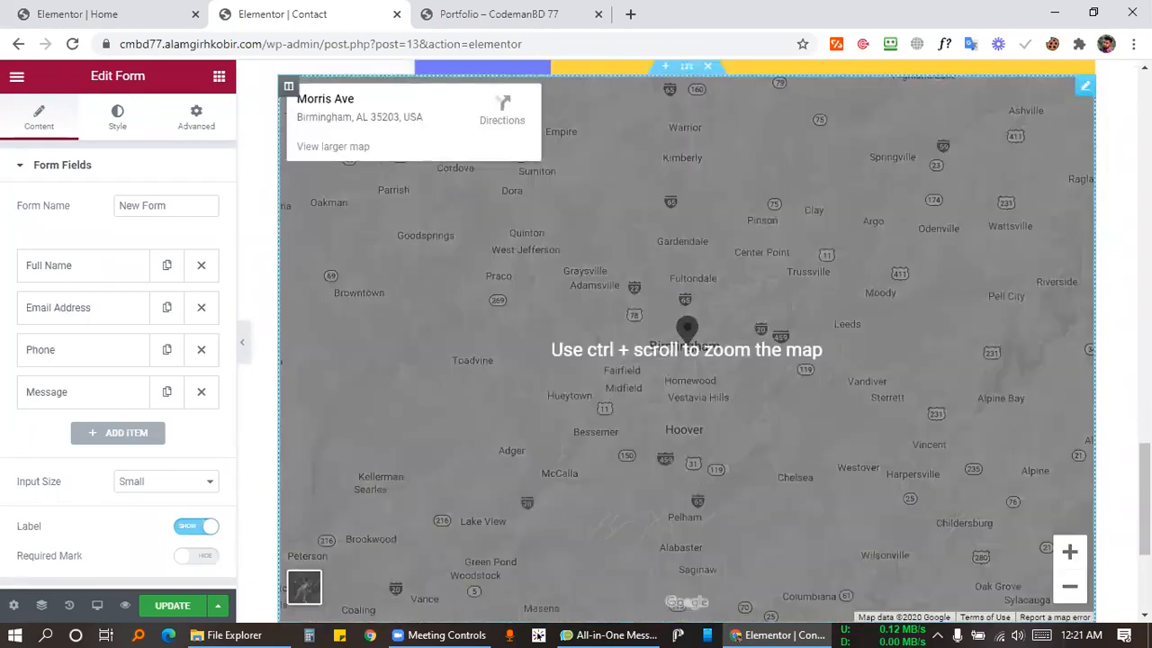
left_click(1085, 87)
Overwrite the map's Location field with a person's name as a first attempt.
left_click(184, 232)
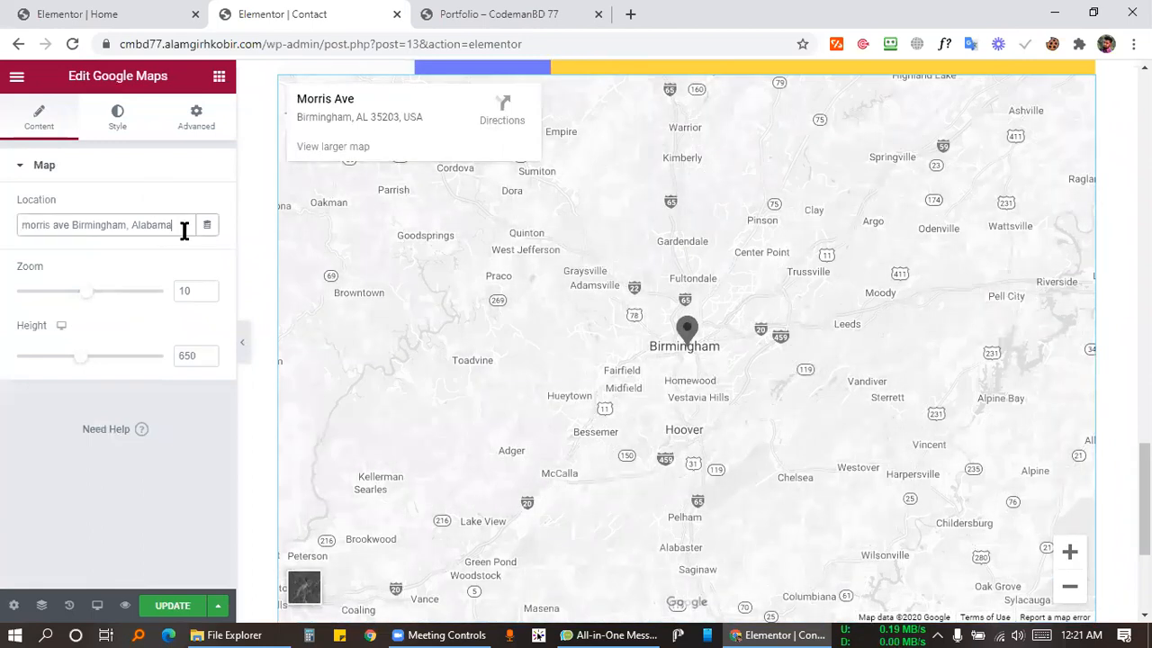
left_click_drag(167, 227, 28, 233)
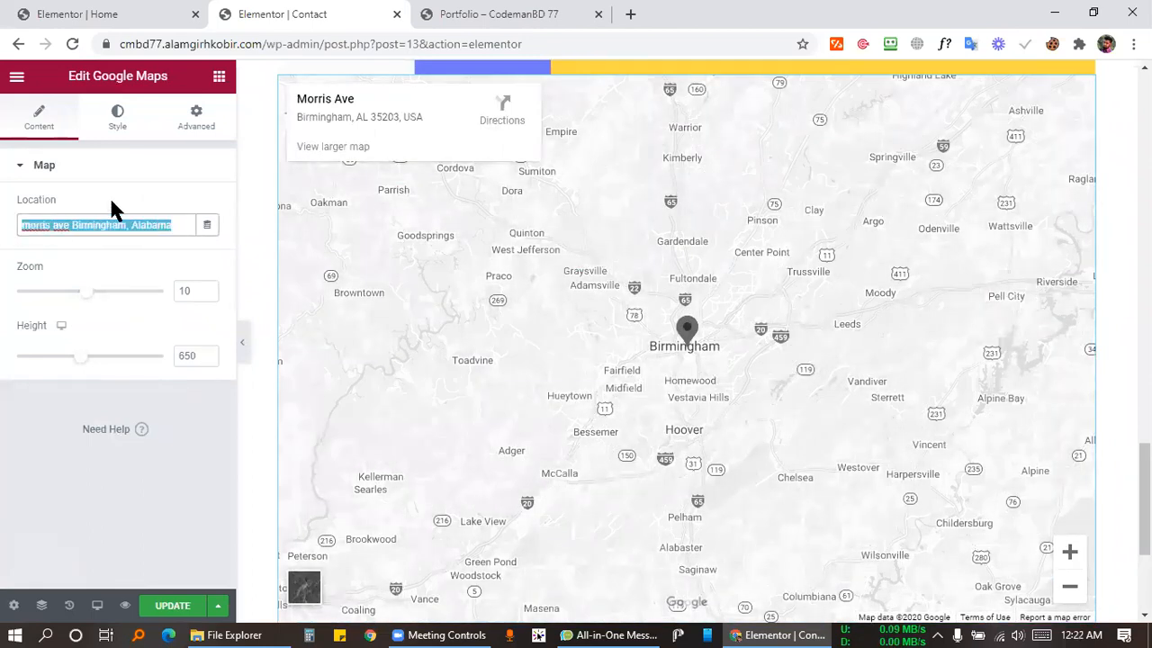
type("Alamgir H Kobir")
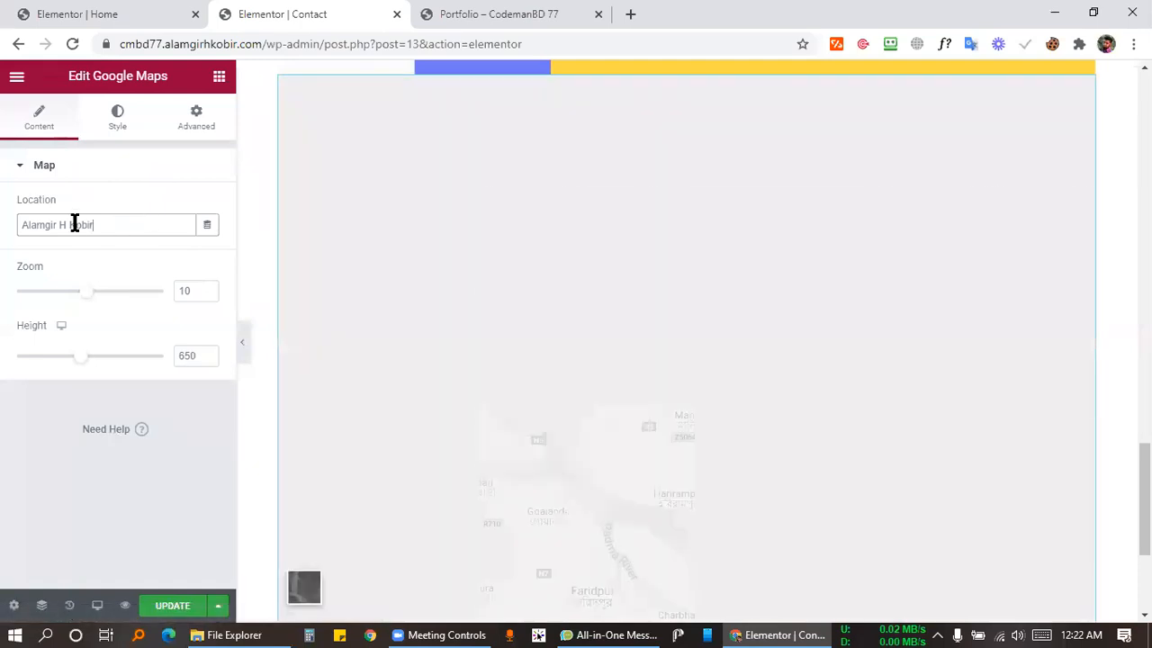
triple_click(75, 224)
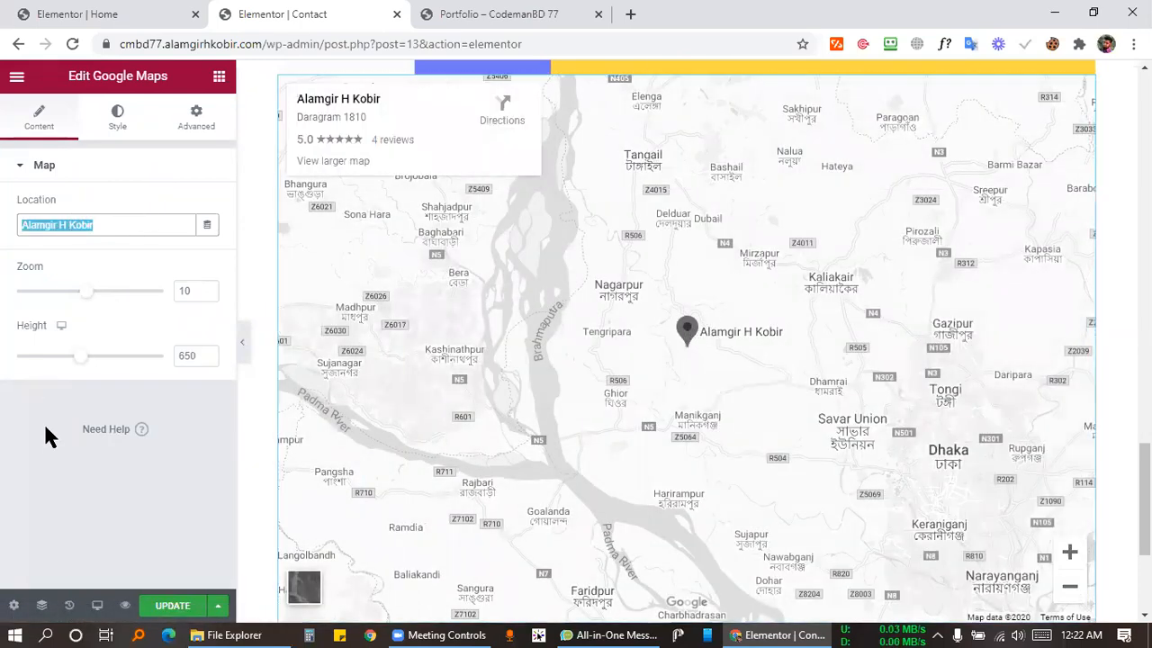
left_click(90, 257)
Reselect the Location text and set the map location to Dhaka.
double_click(43, 226)
right_click(43, 227)
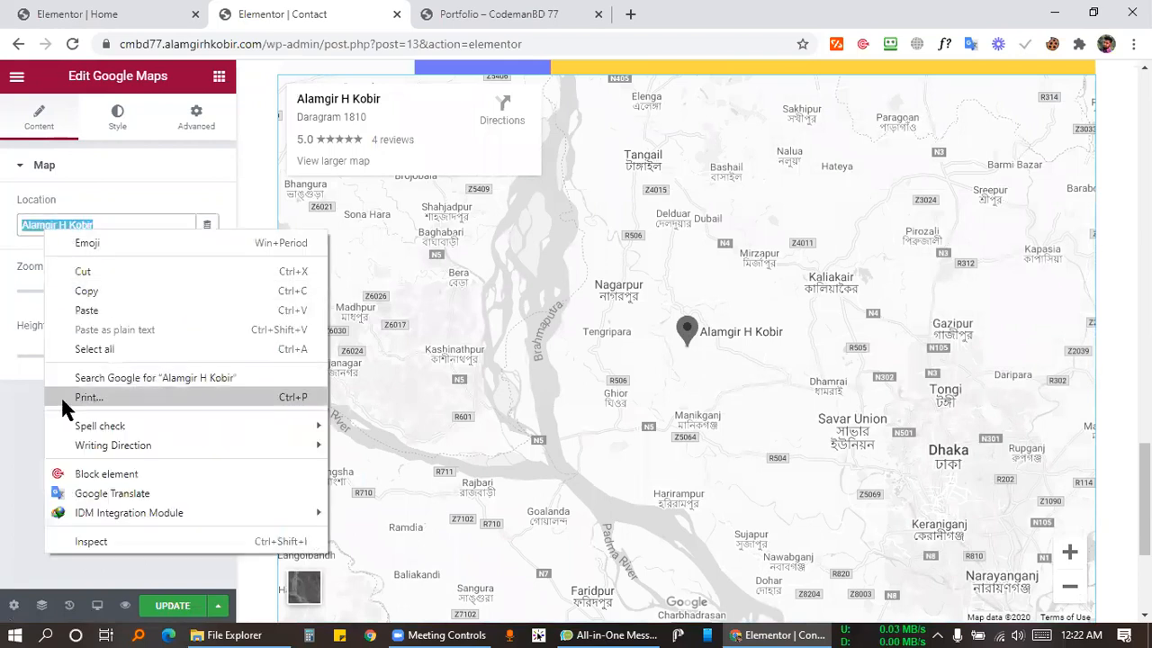
left_click(22, 407)
left_click_drag(124, 224, 11, 231)
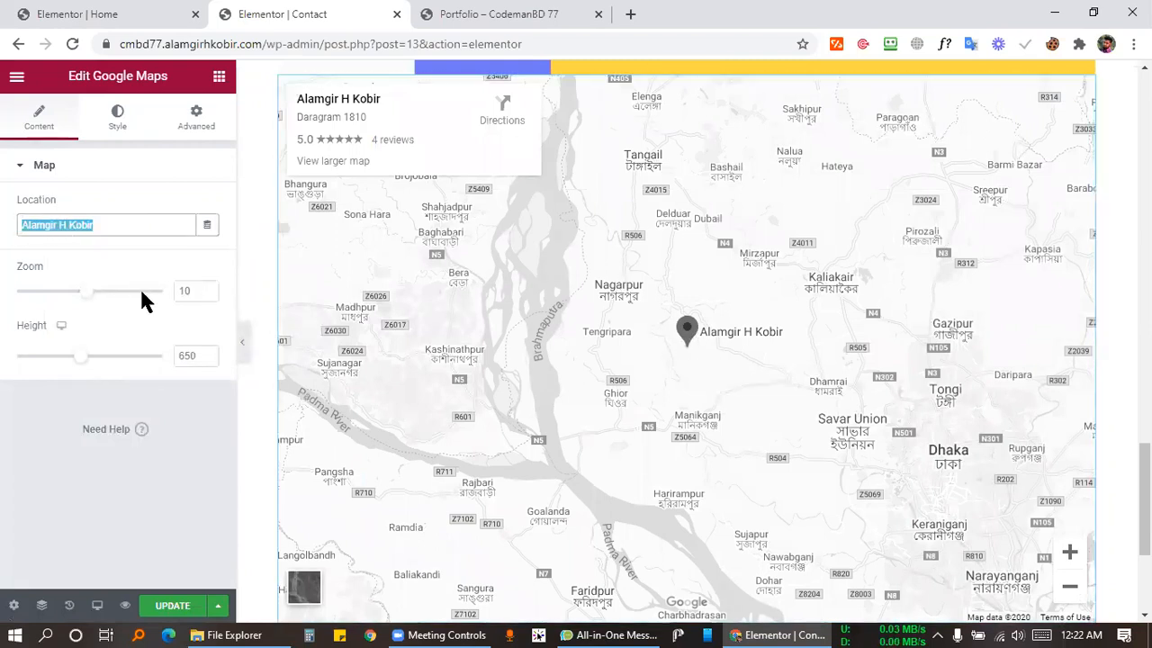
type("c")
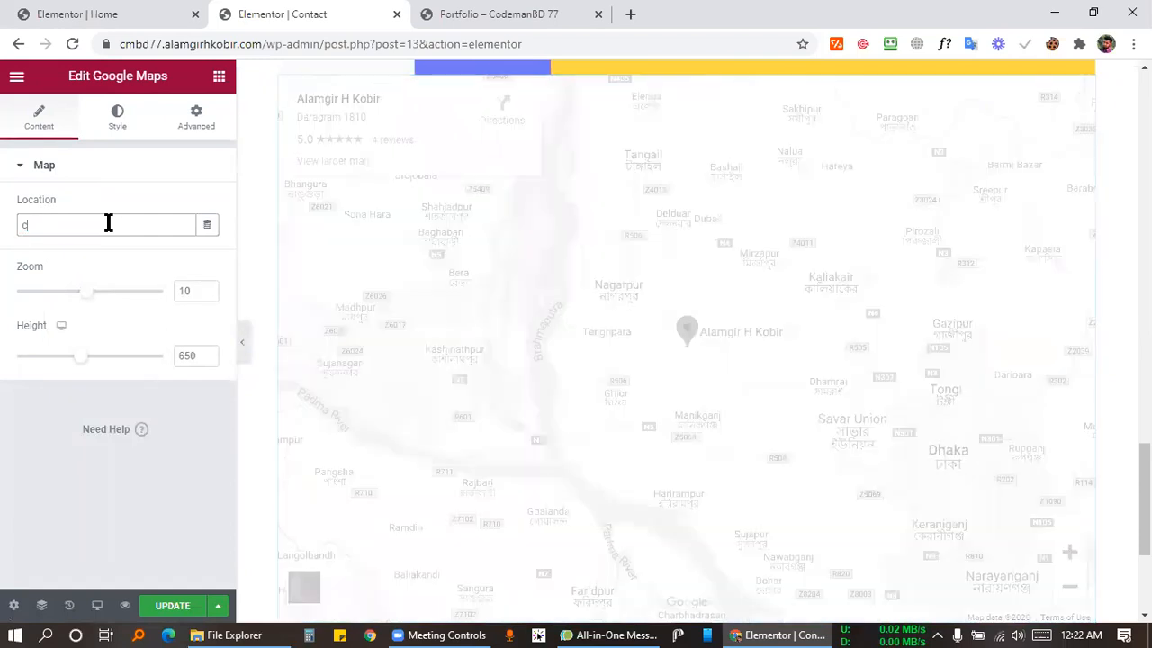
type("oedma")
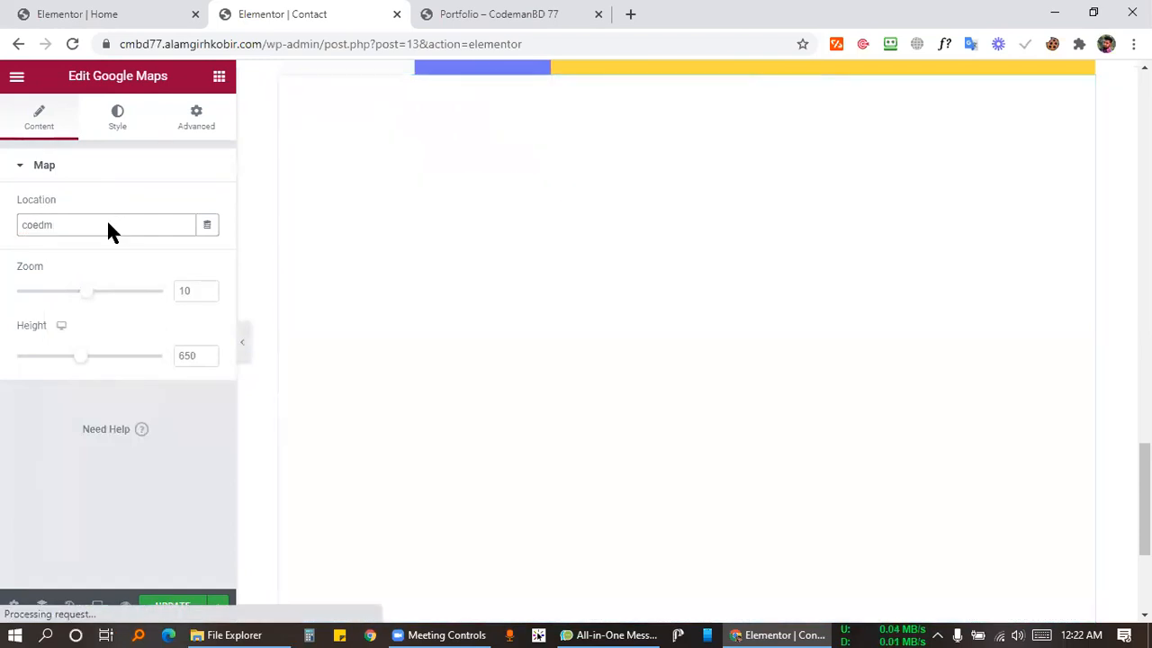
type("nbd")
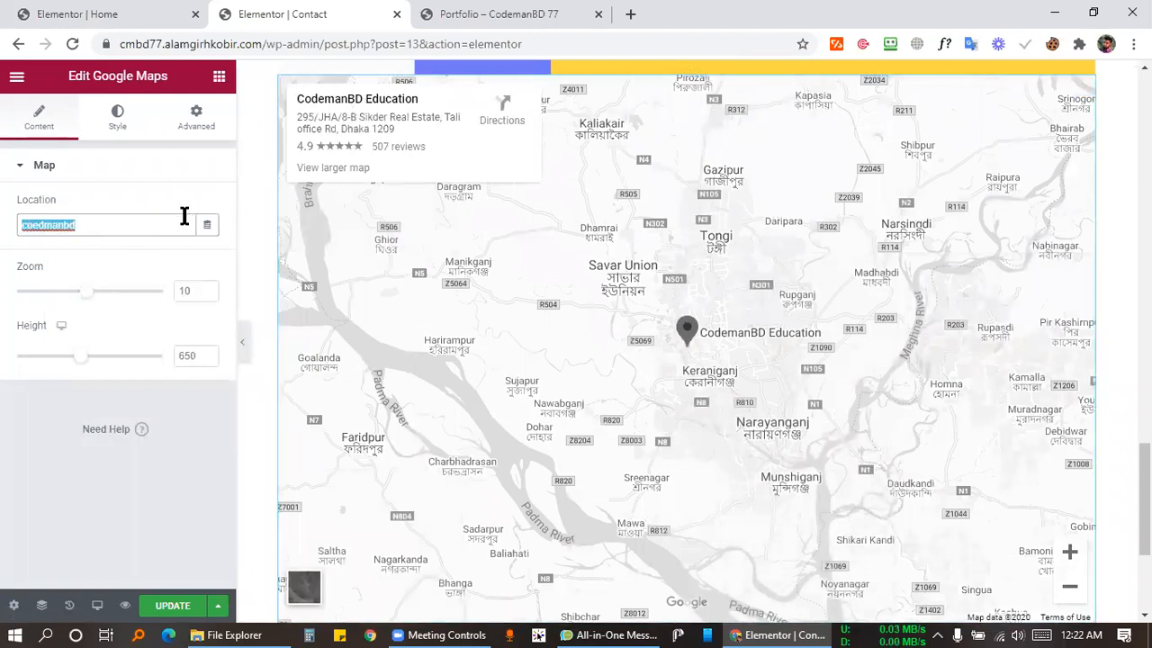
key("BackSpace")
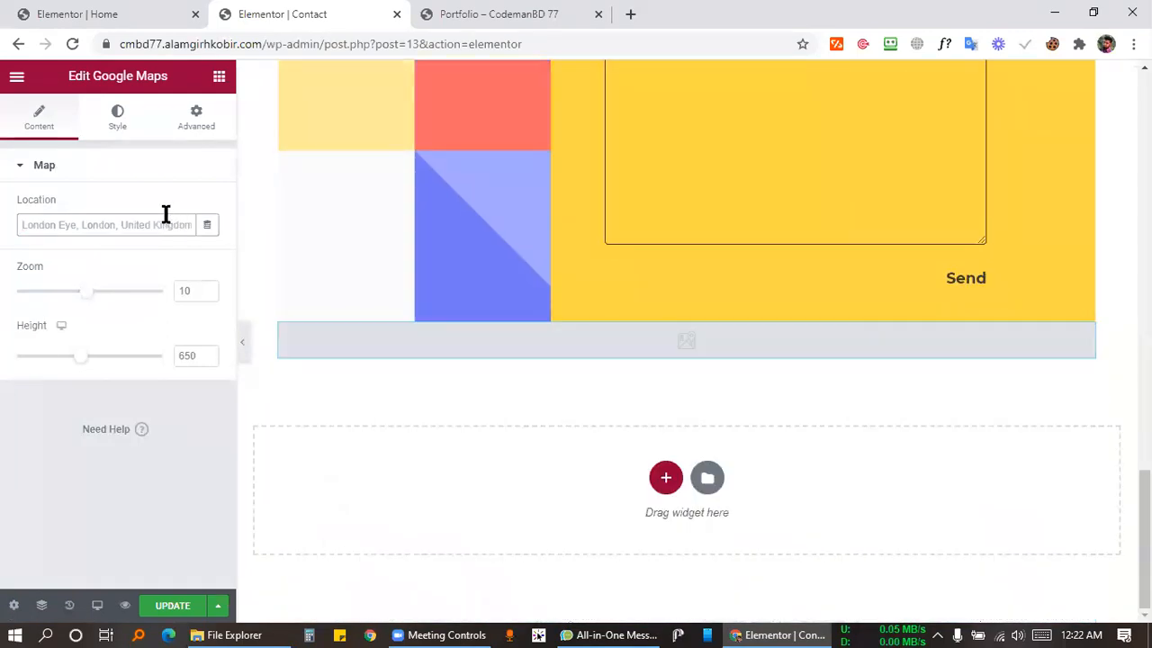
type("D")
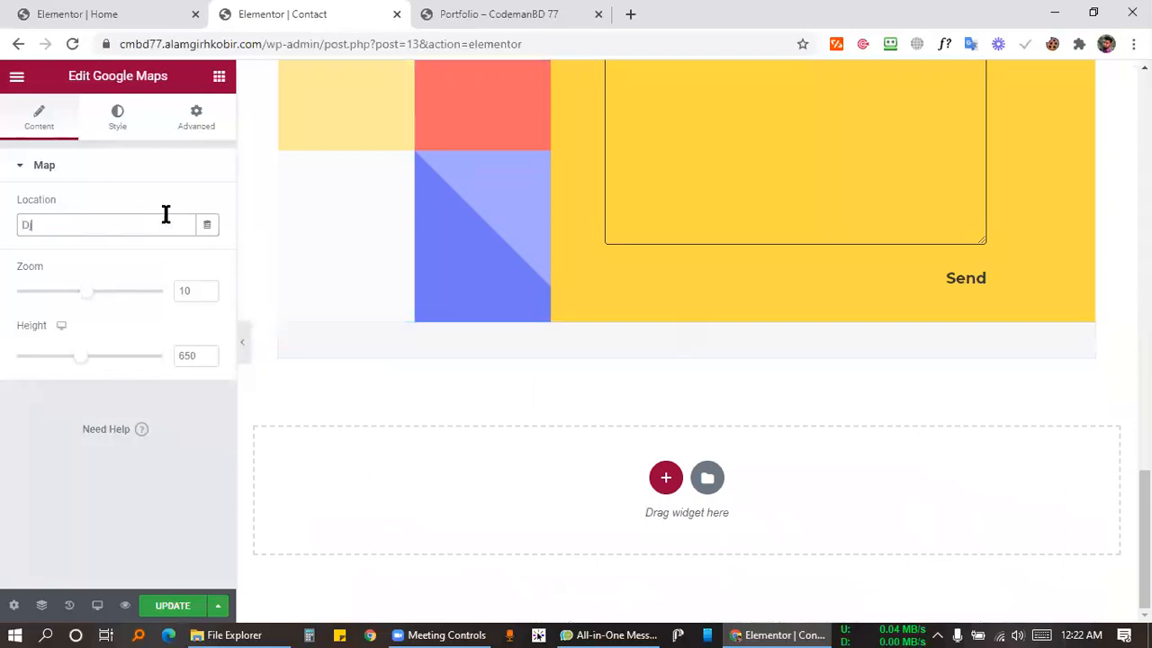
type("haka")
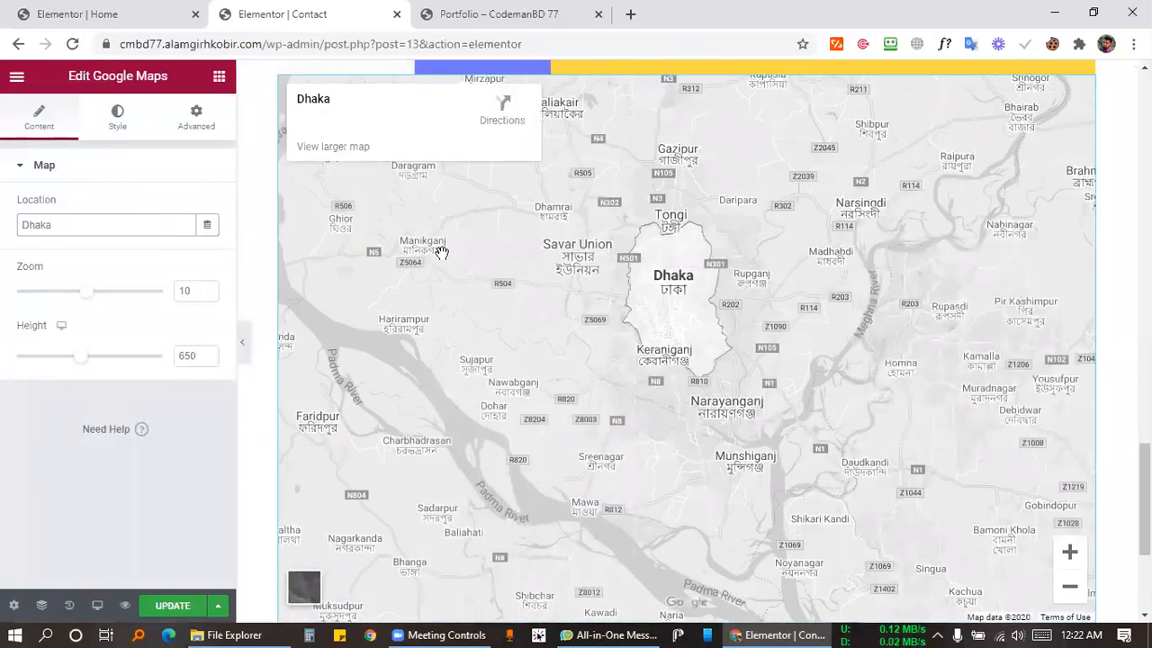
scroll(530, 193, "down", 4)
scroll(553, 345, "up", 4)
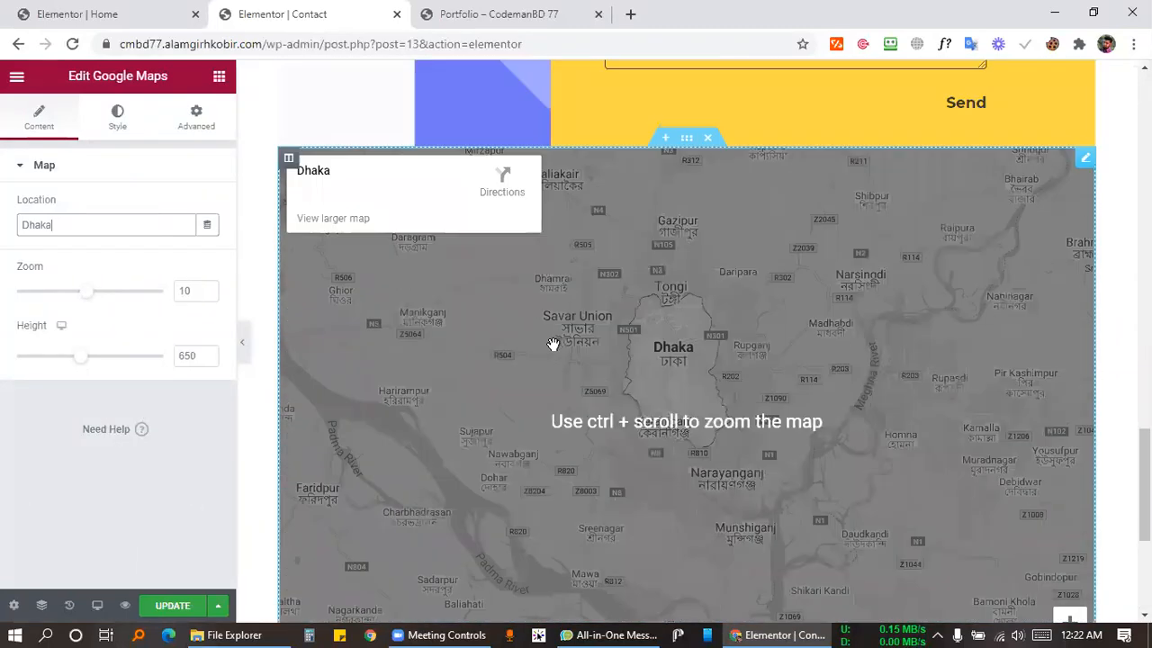
scroll(514, 275, "up", 4)
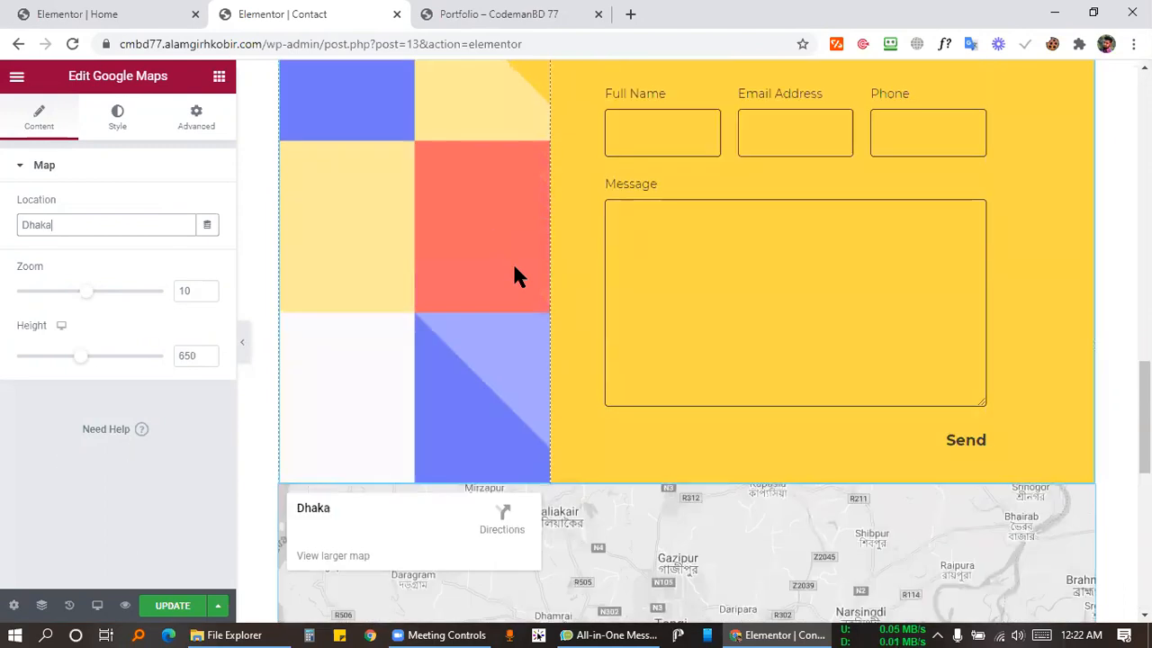
scroll(515, 274, "down", 2)
scroll(731, 295, "down", 2)
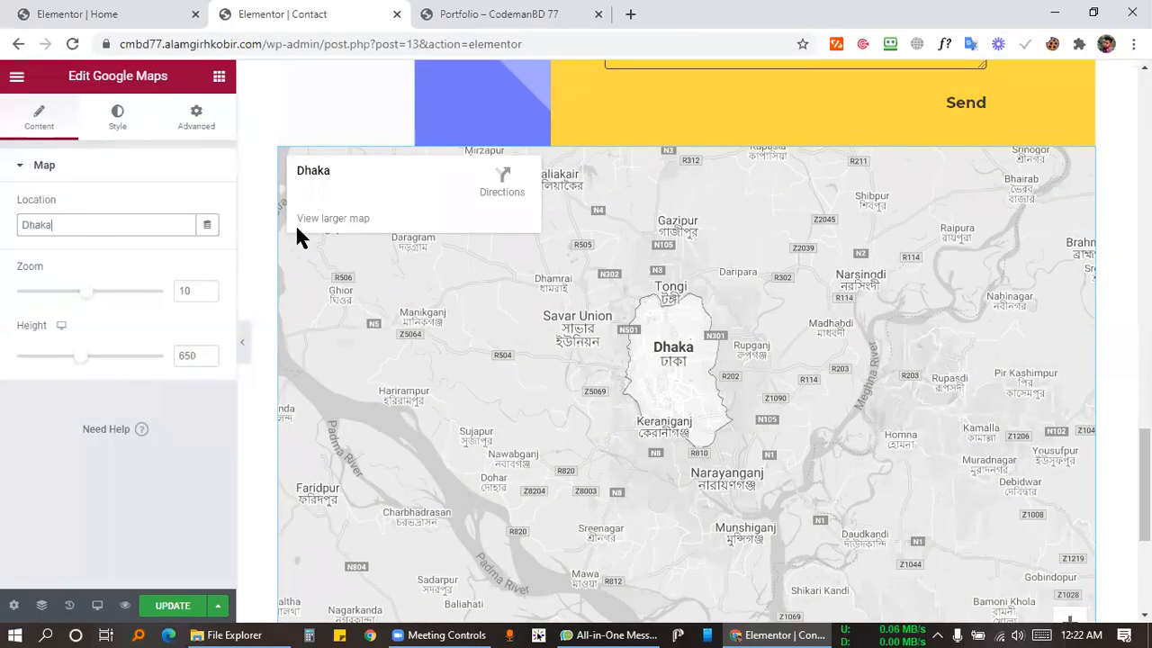
scroll(684, 342, "up", 7)
Update the Contact page and scroll to check the saved layout.
left_click(178, 612)
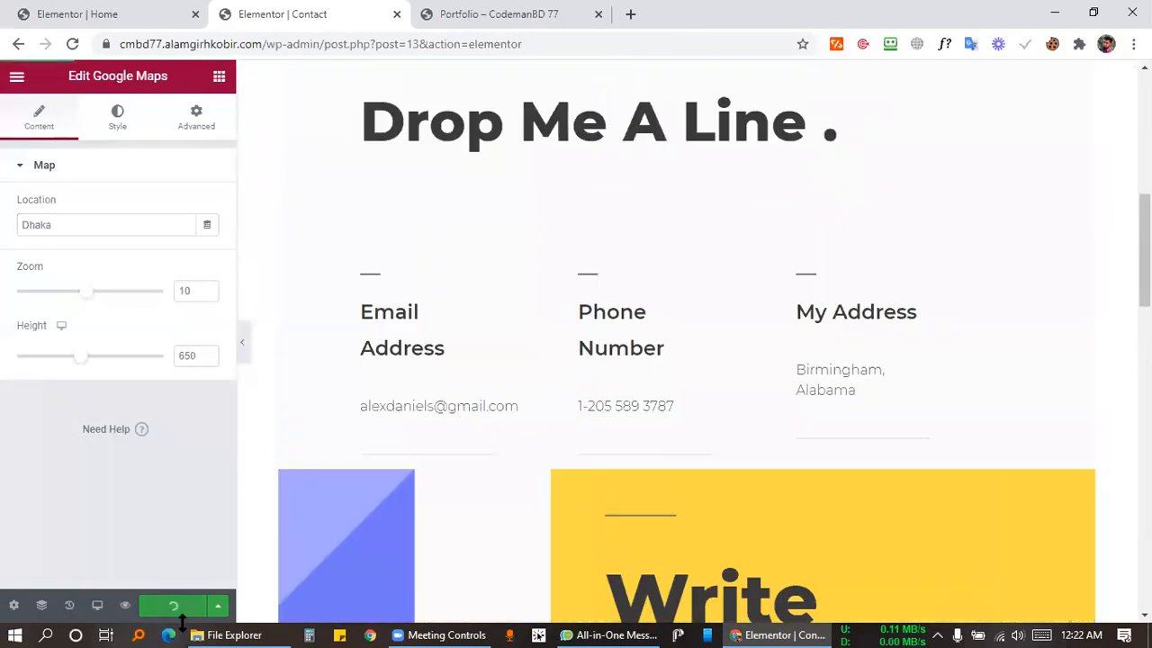
scroll(630, 288, "down", 7)
scroll(630, 243, "up", 5)
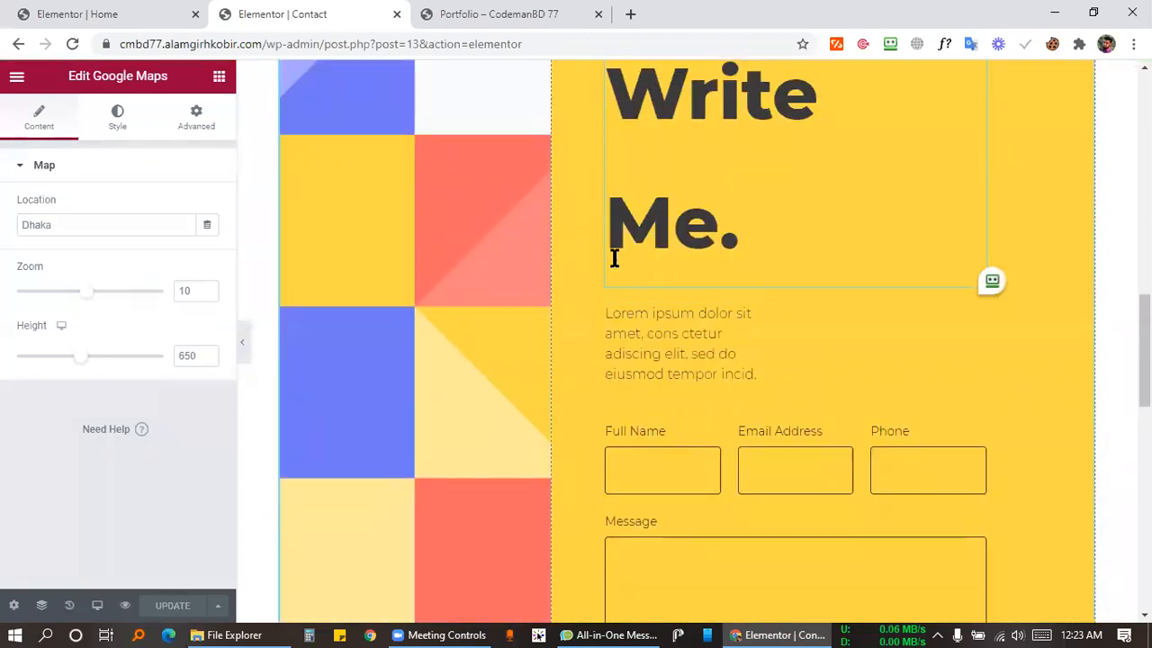
scroll(702, 378, "down", 4)
scroll(781, 420, "down", 2)
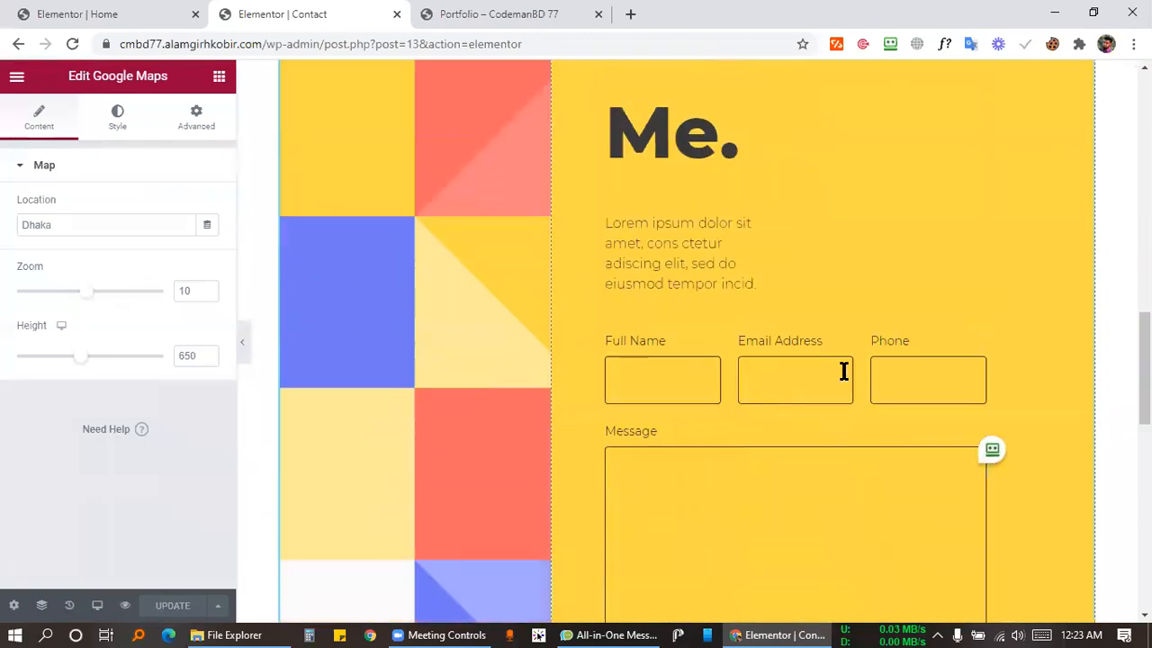
scroll(789, 373, "up", 3)
scroll(800, 400, "down", 3)
scroll(694, 334, "up", 10)
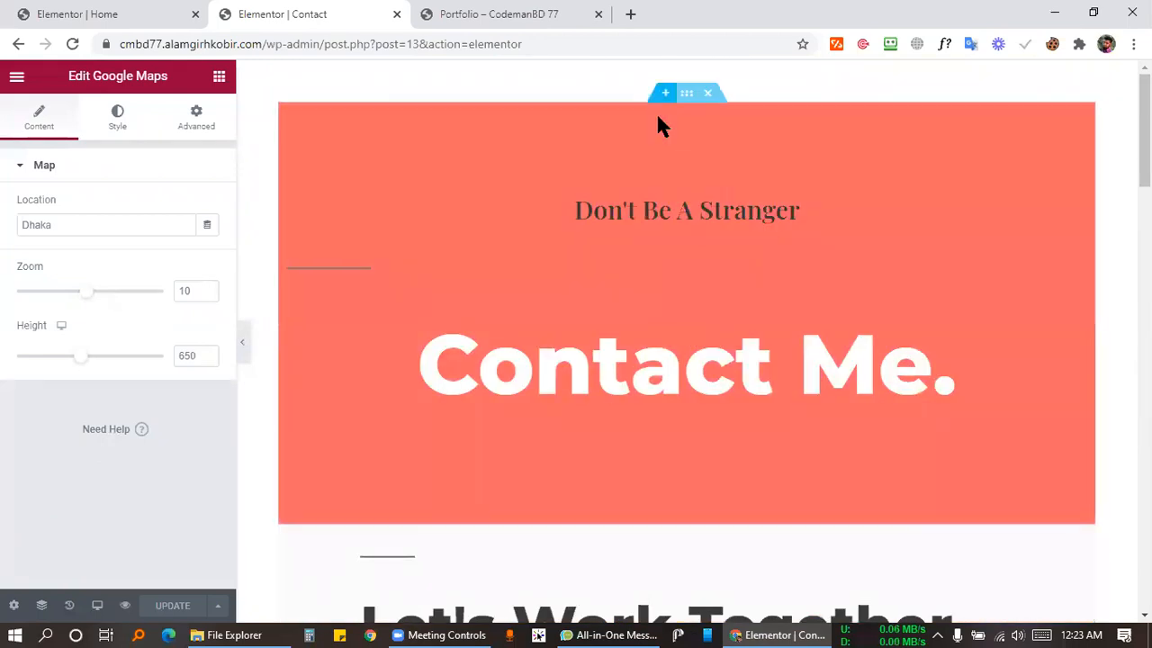
Select the Contact Me hero section, then exit the editor to the dashboard.
left_click(331, 160)
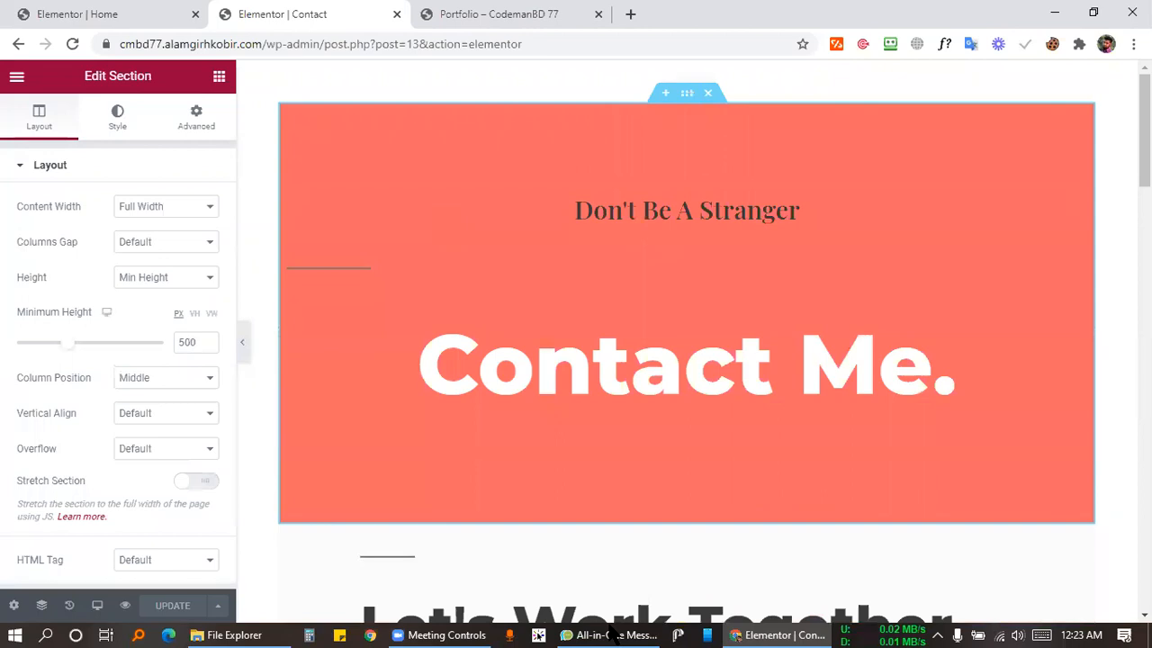
left_click(469, 634)
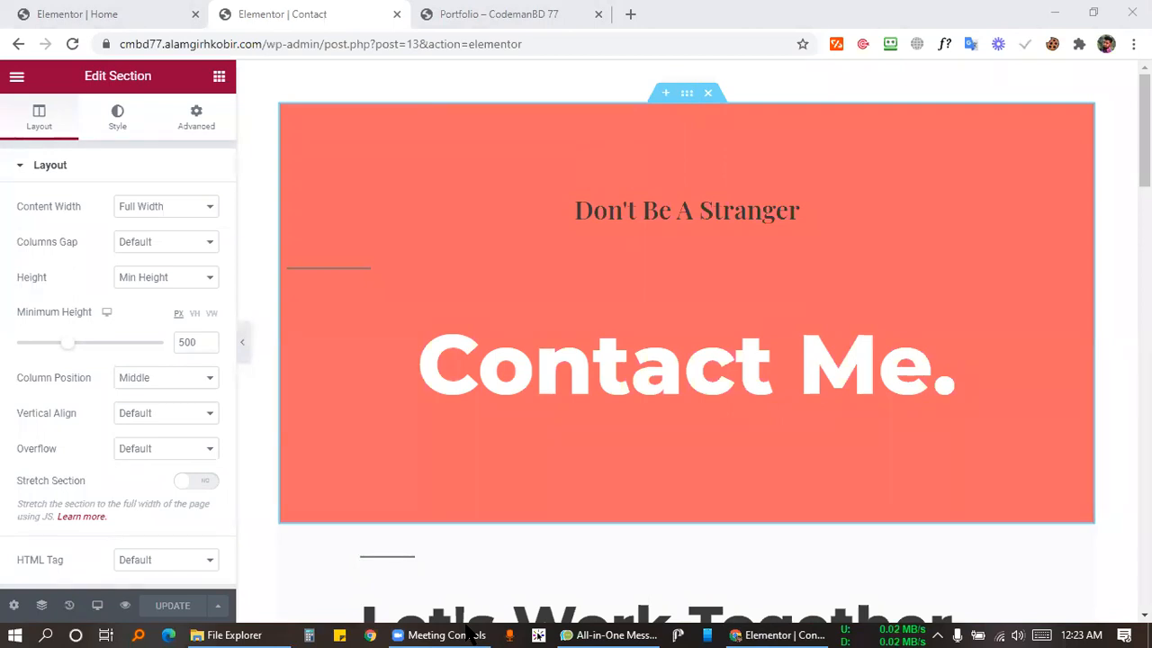
left_click(99, 13)
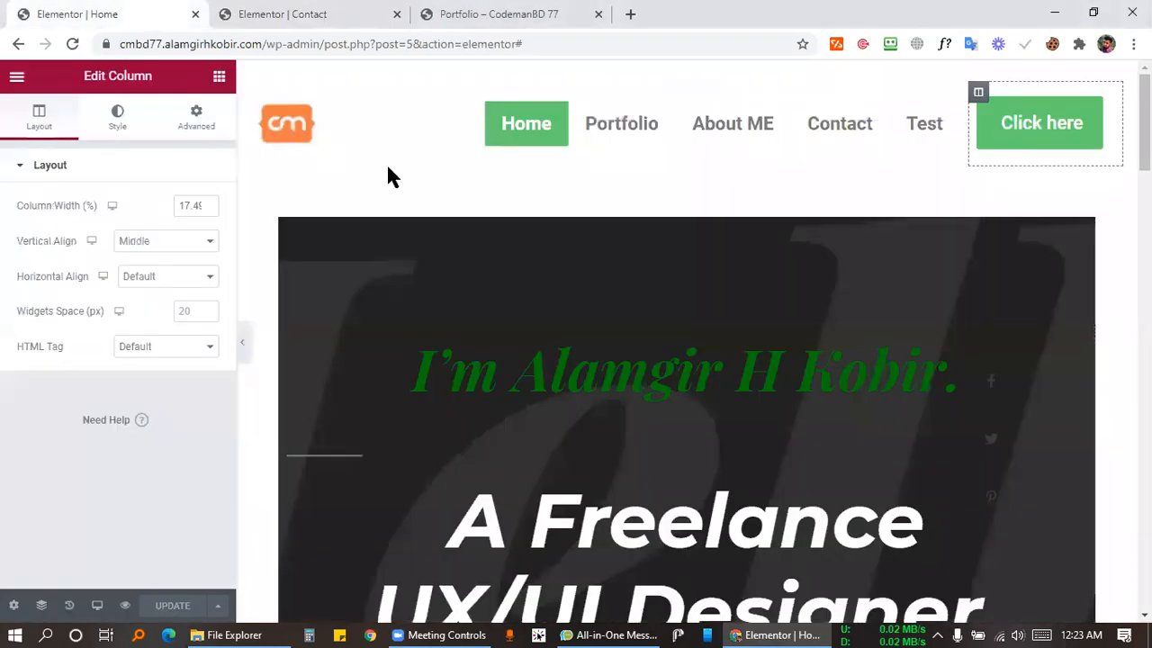
left_click(346, 12)
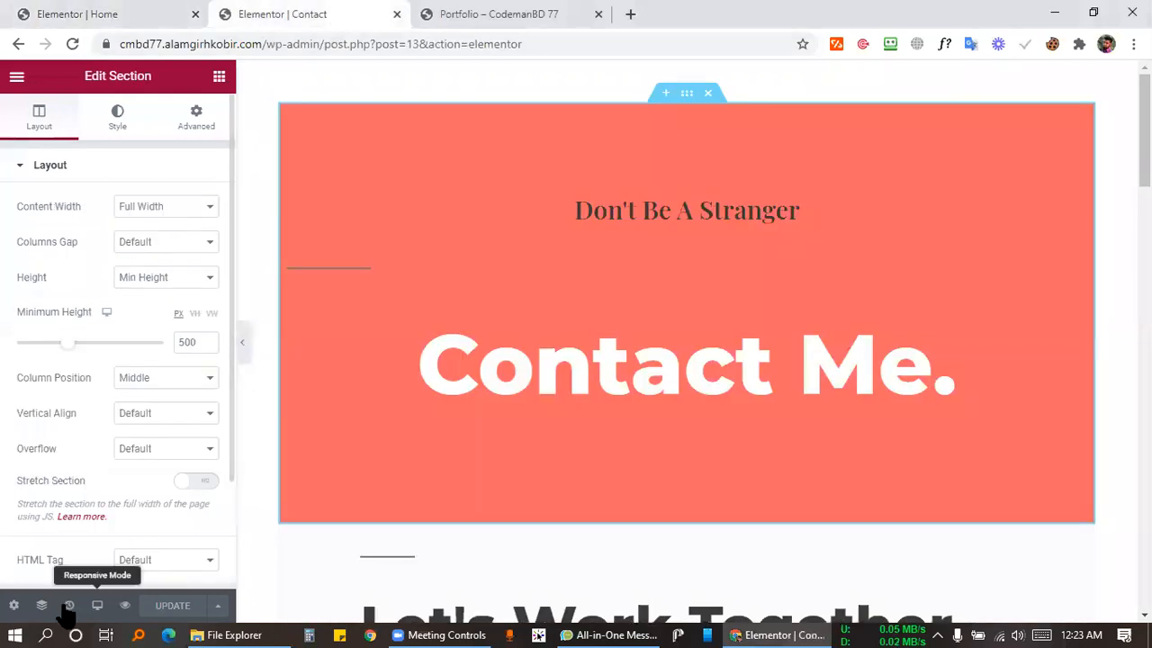
left_click(14, 606)
left_click(16, 76)
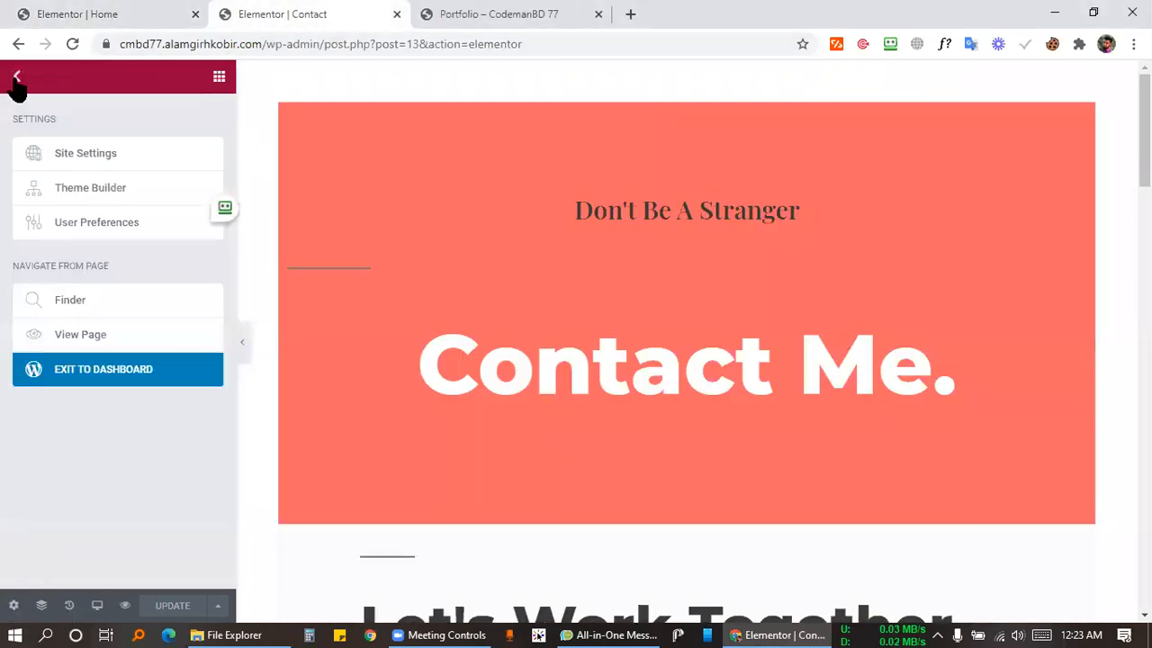
left_click(94, 378)
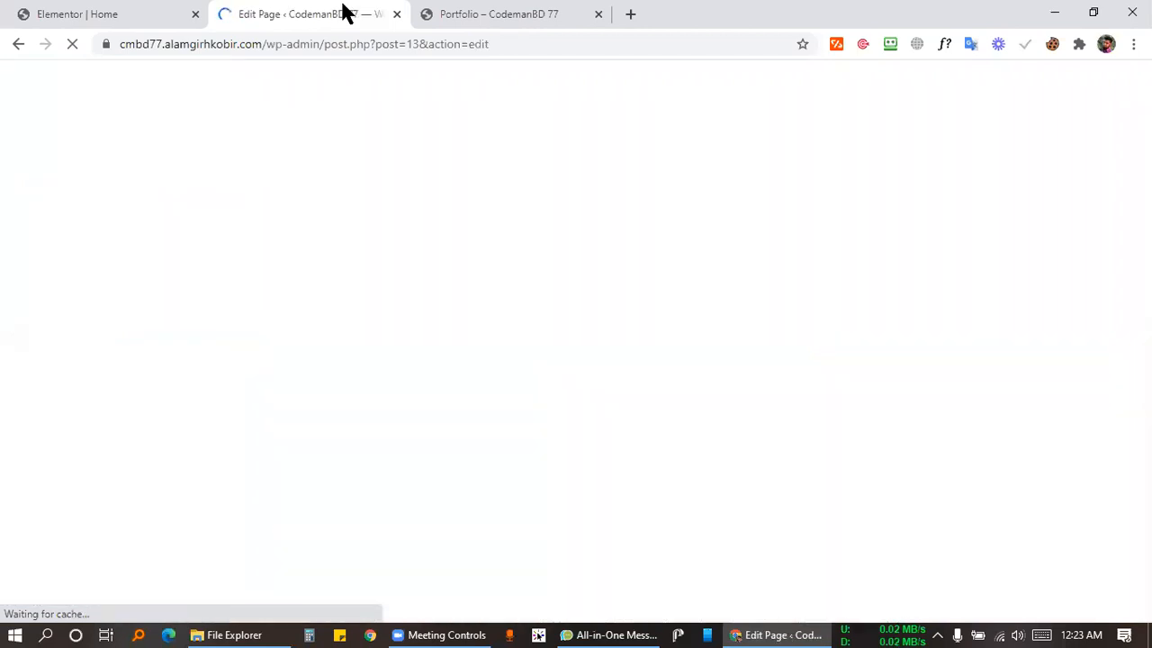
Go to Pages, then open Contact from the live Portfolio site's menu.
left_click(11, 106)
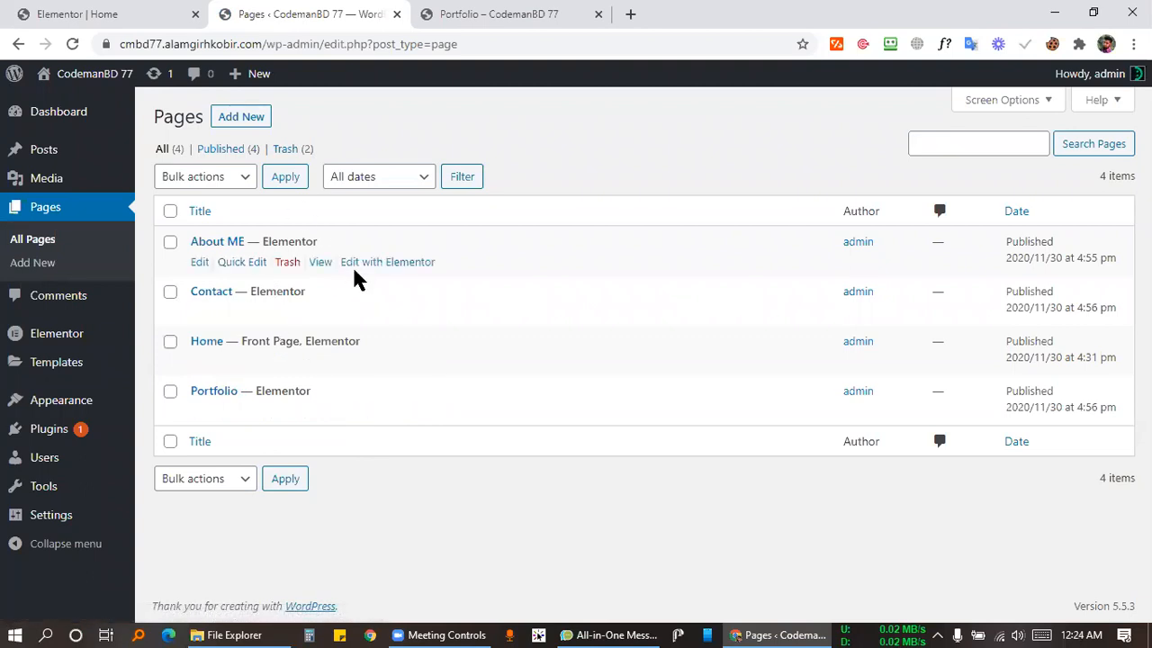
left_click(450, 13)
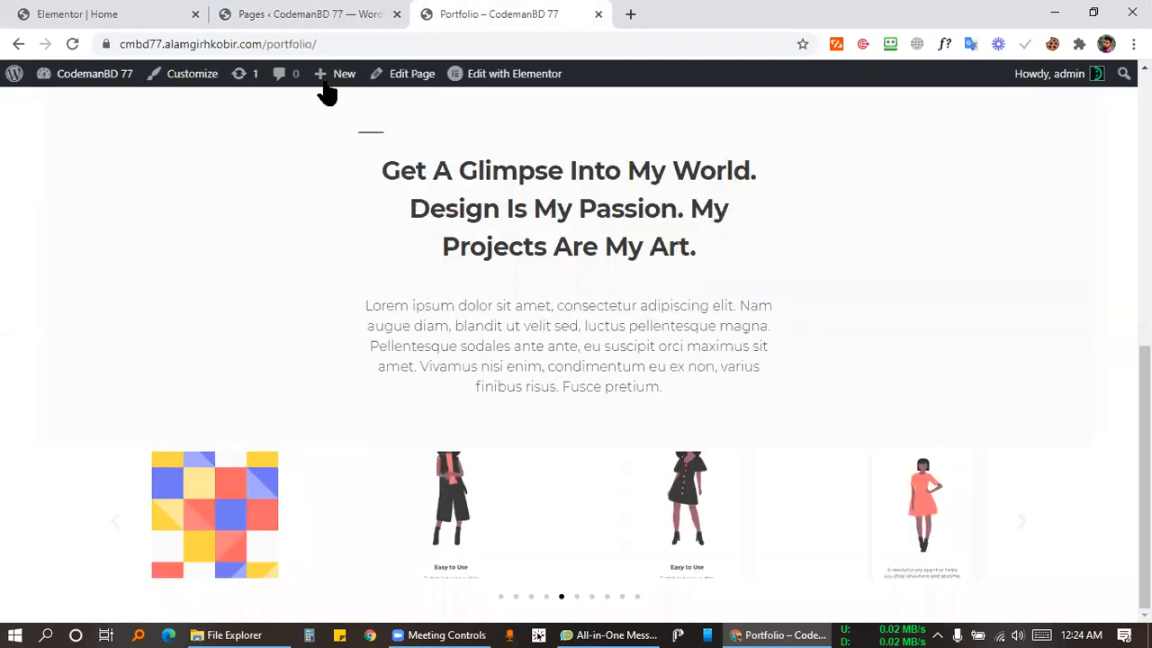
scroll(592, 200, "up", 6)
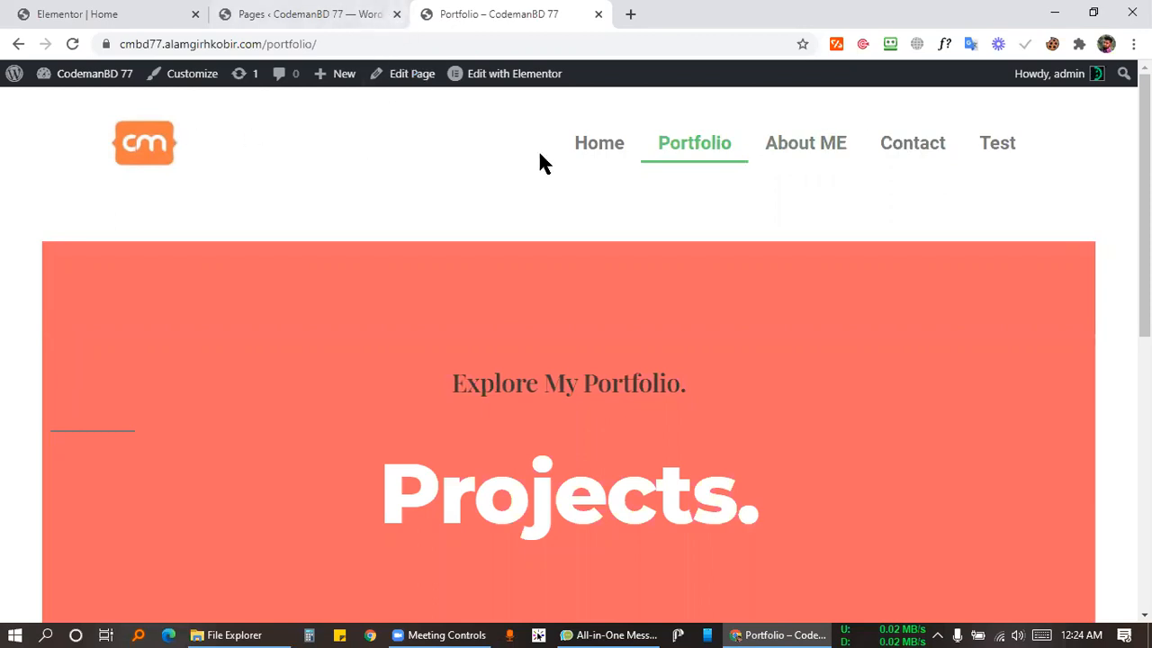
left_click(895, 150)
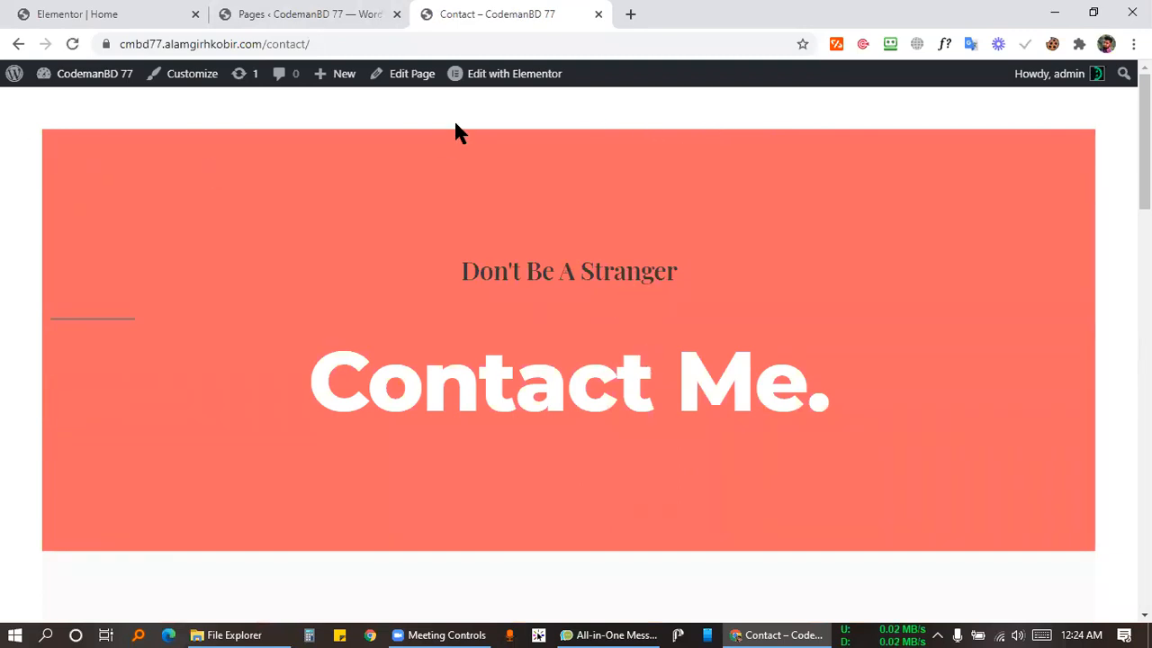
left_click(493, 74)
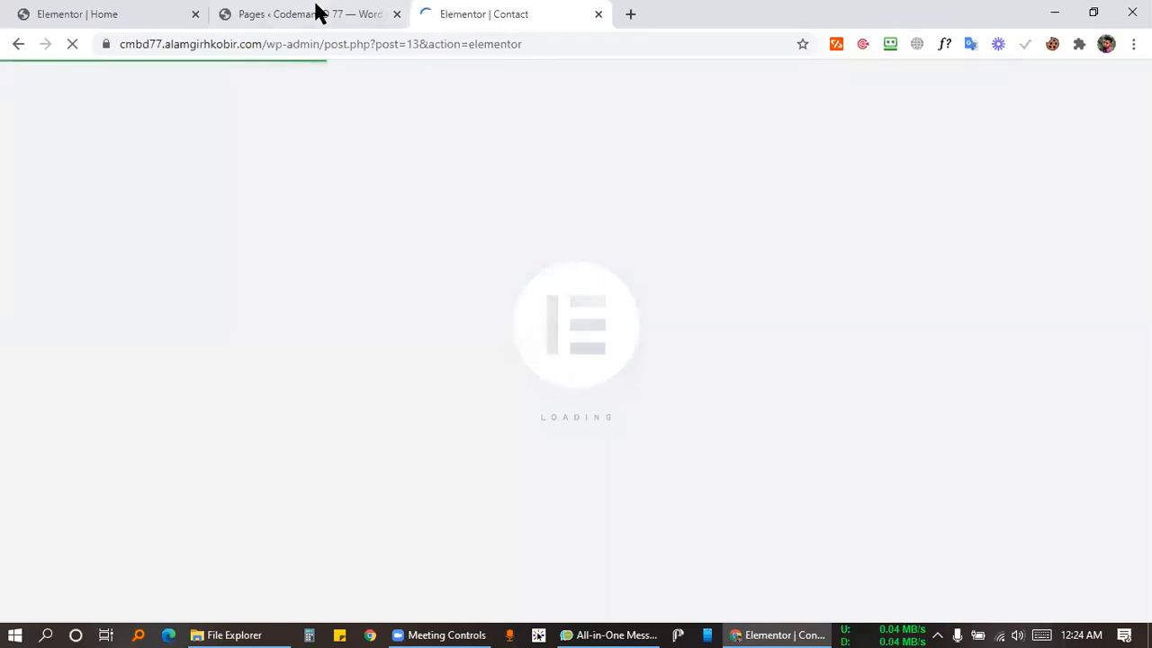
Add a new single-column section above the Contact hero.
left_click(317, 13)
left_click(524, 13)
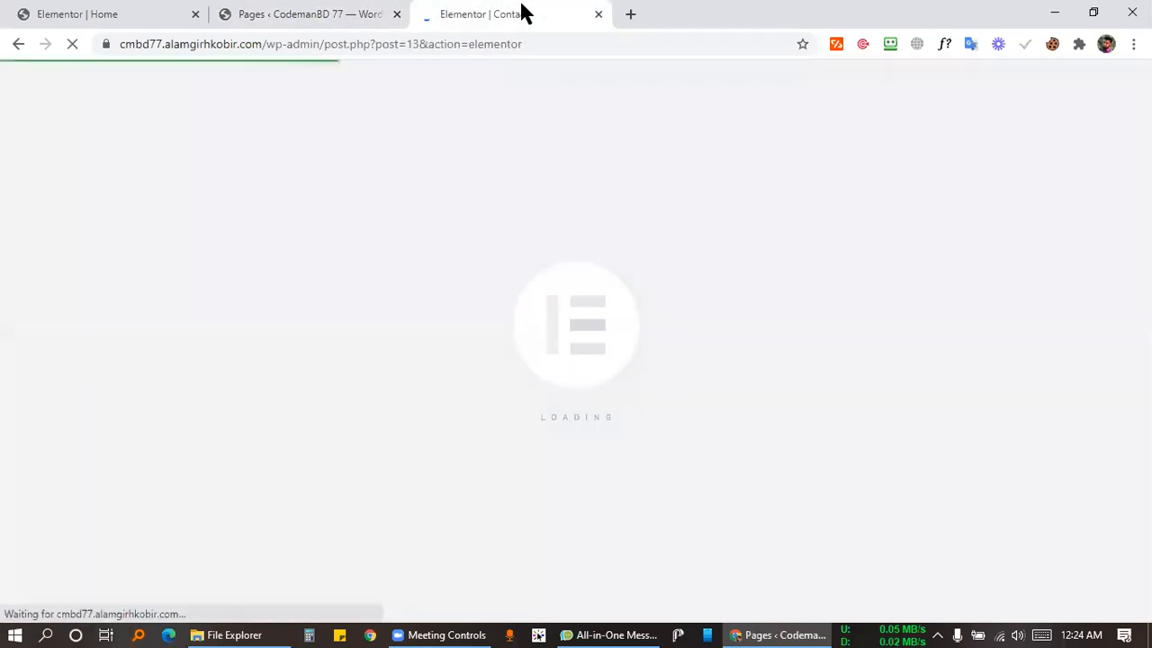
left_click(347, 13)
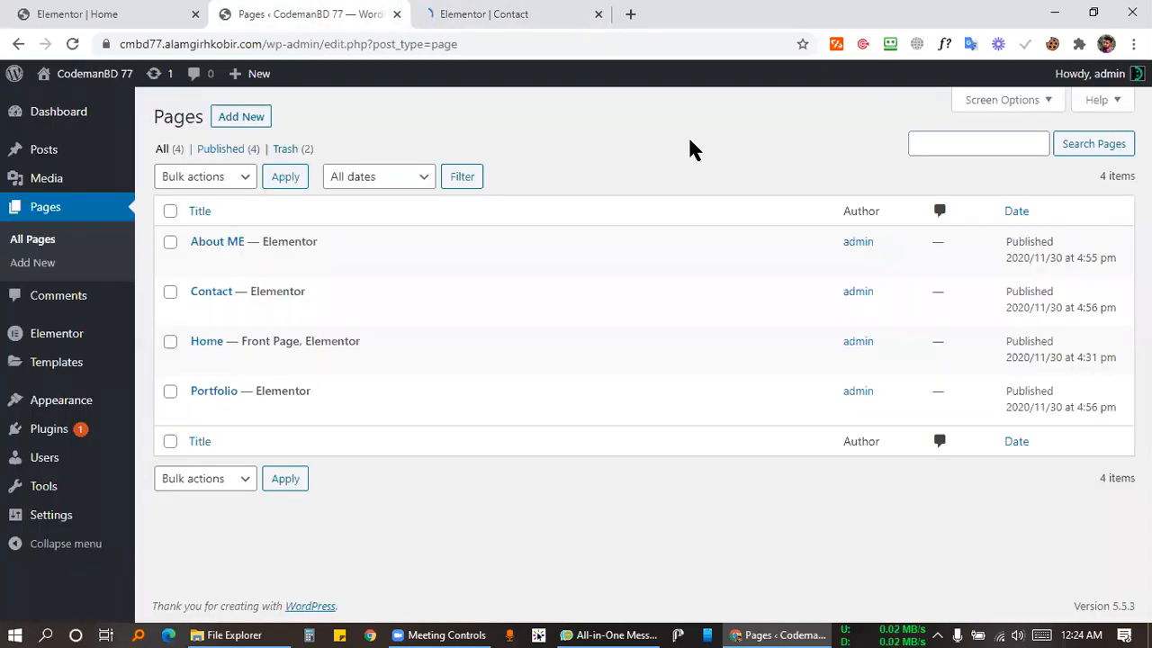
left_click(543, 13)
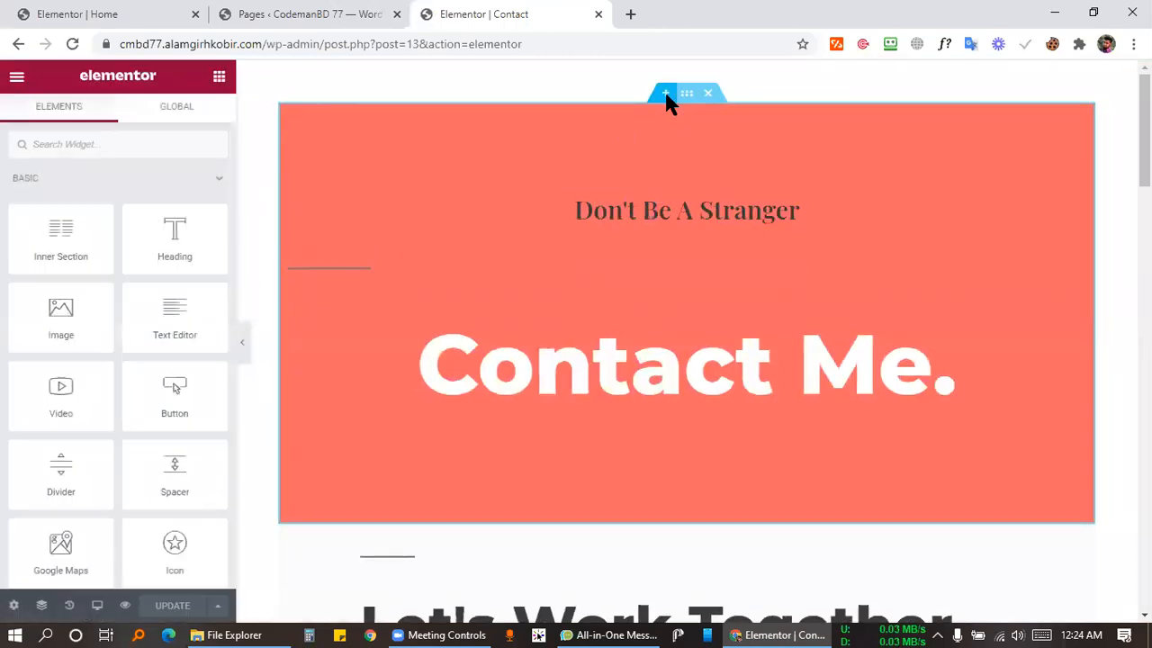
left_click(666, 93)
left_click(665, 137)
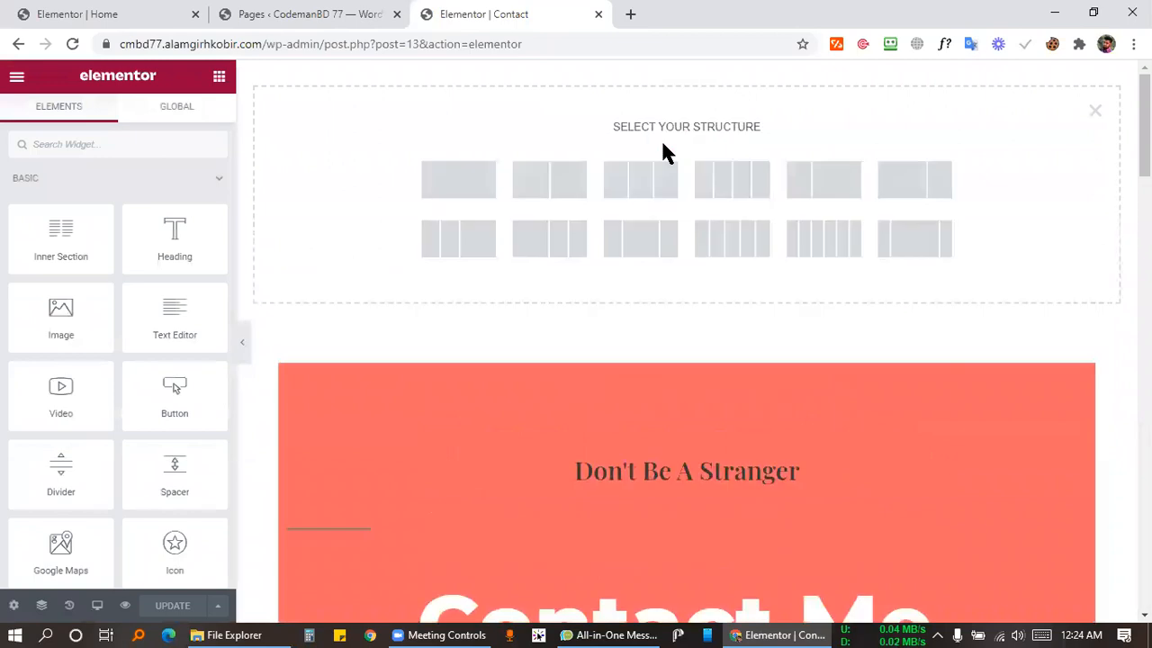
left_click(491, 178)
Place an Inner Section in it and narrow the left column to about 10%.
left_click(218, 76)
left_click_drag(60, 238, 517, 85)
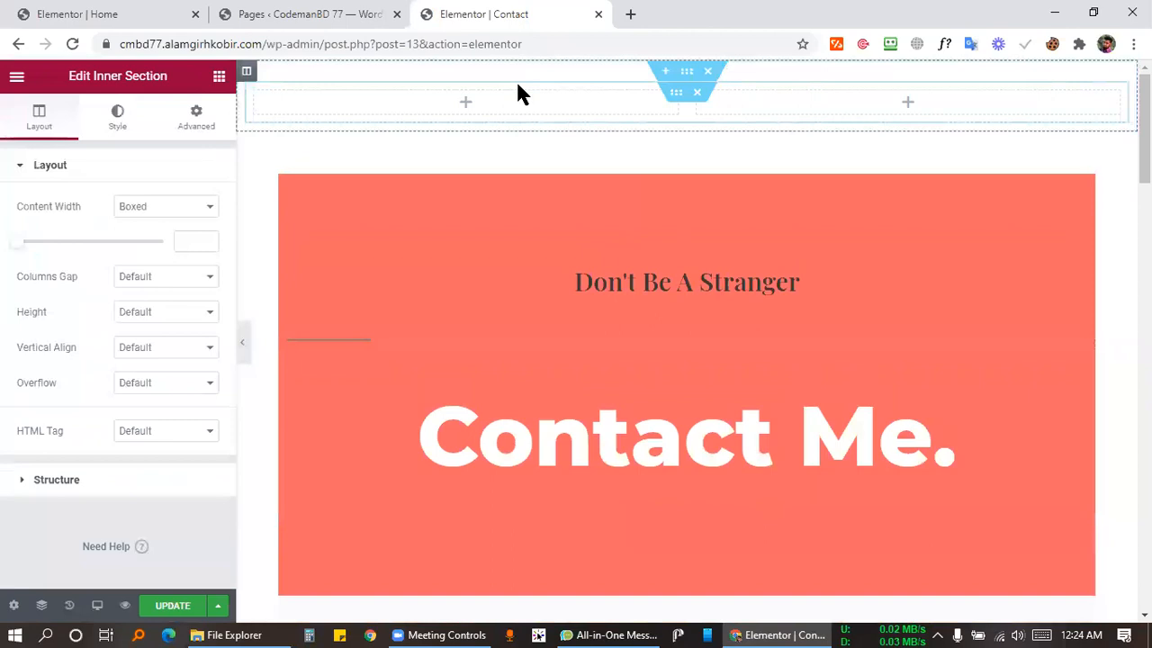
left_click_drag(628, 115, 329, 109)
Add an Image widget to the left column showing the cm logo.
left_click(291, 104)
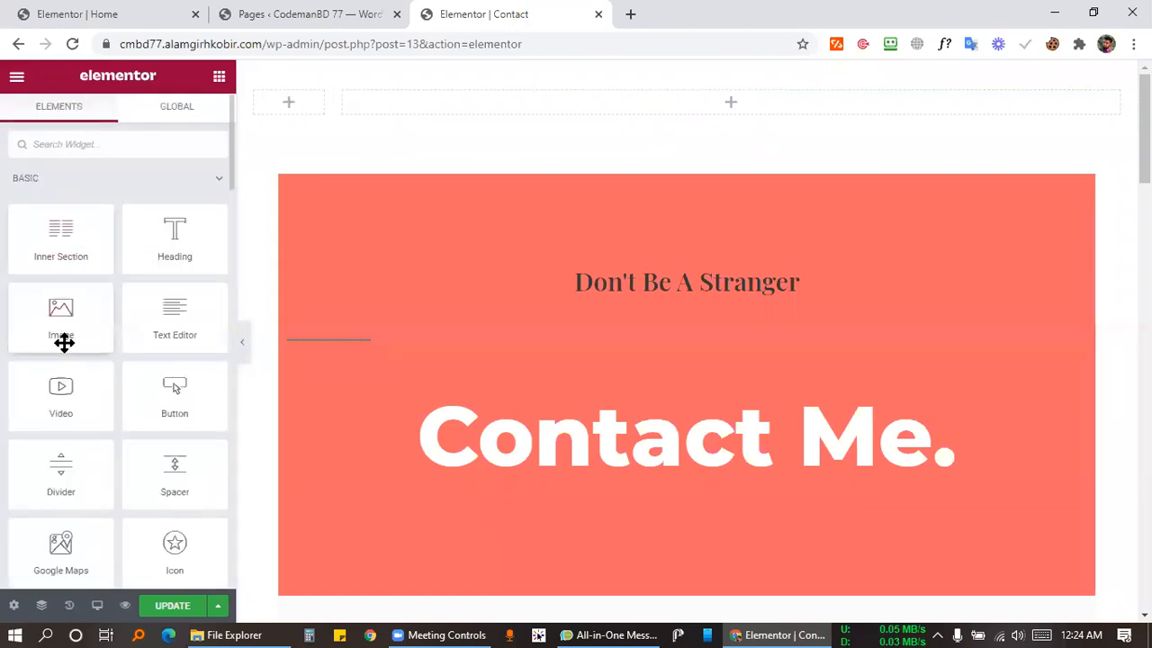
left_click_drag(47, 311, 289, 104)
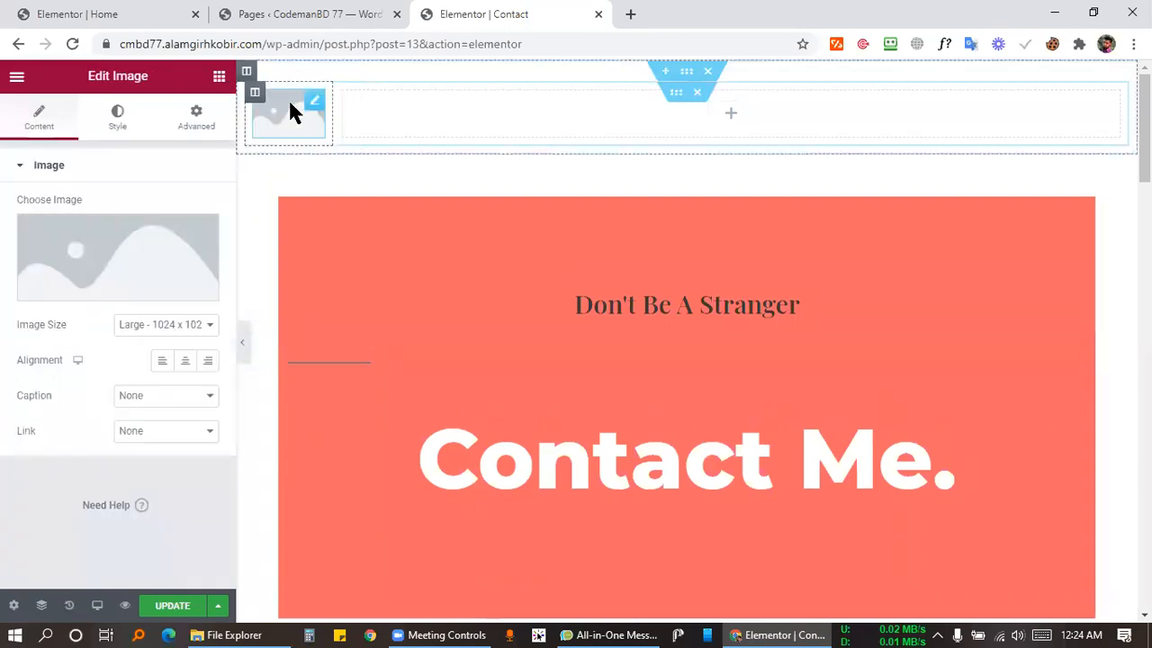
left_click(67, 268)
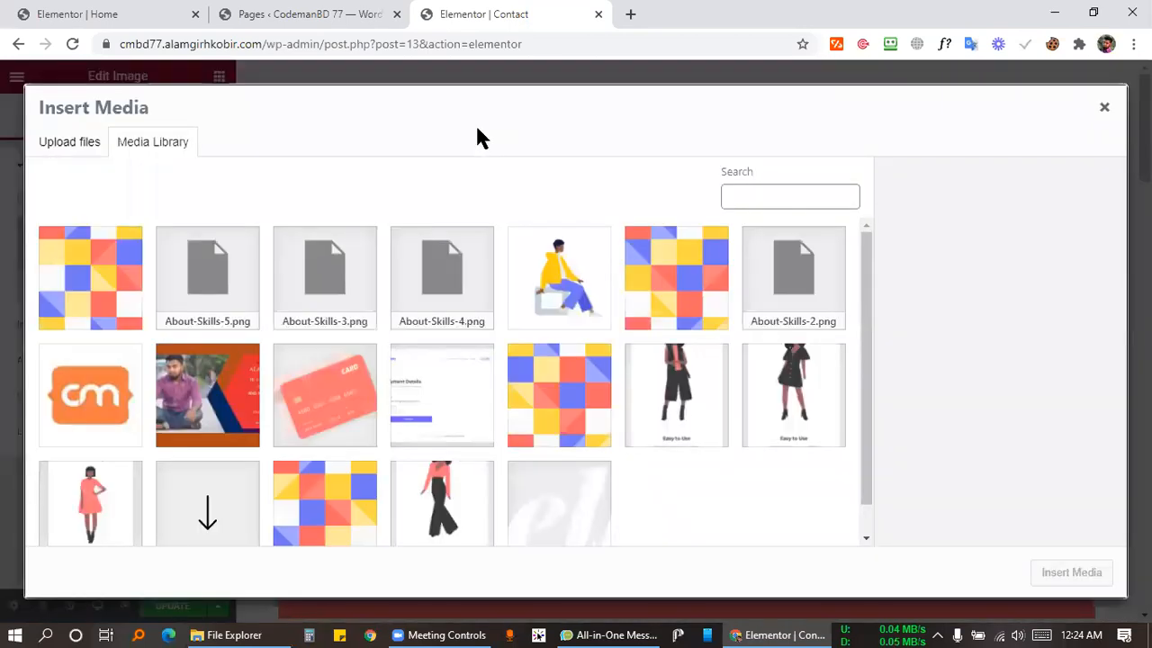
left_click(90, 387)
left_click(1065, 585)
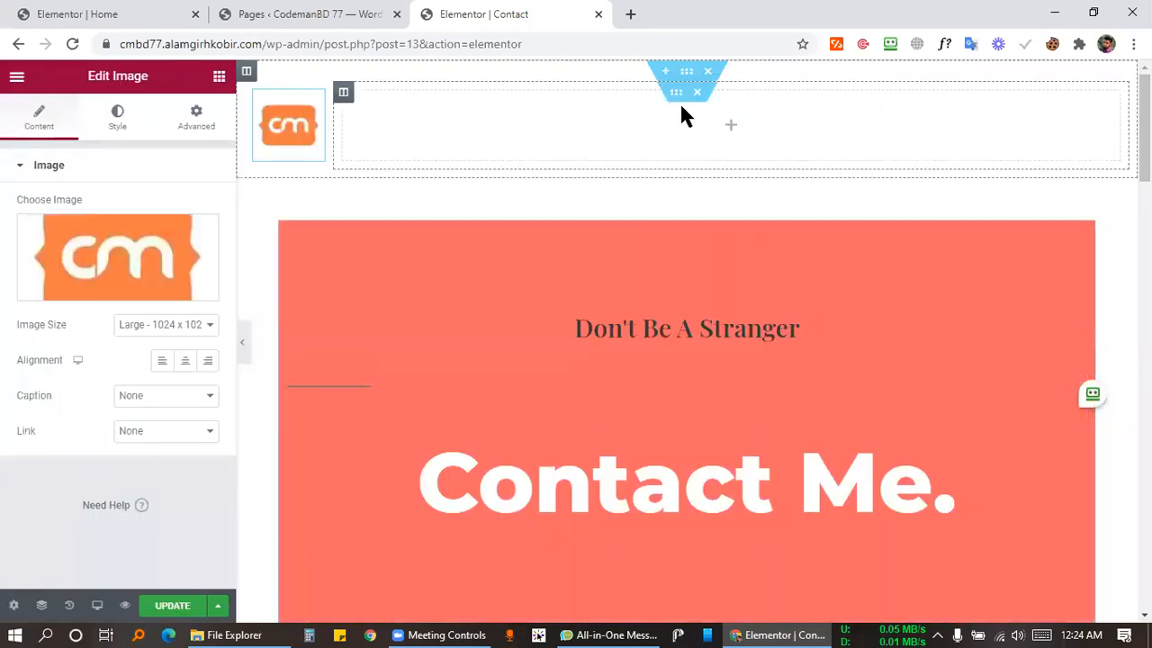
left_click(730, 131)
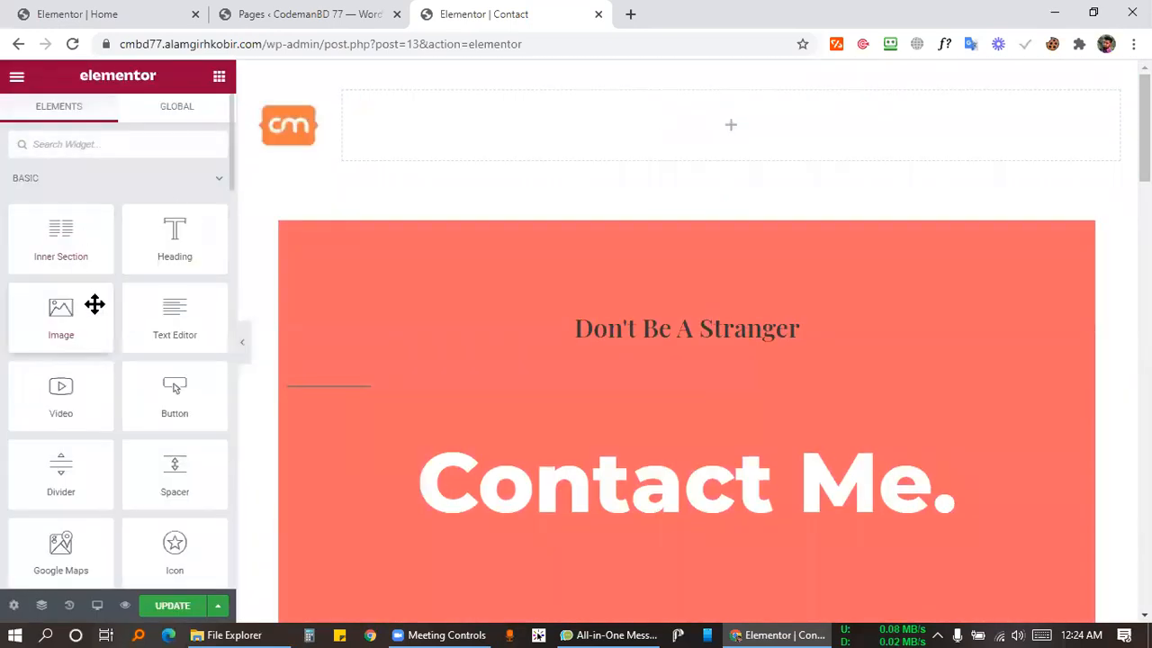
Drop the Nav Menu widget into the header and vertically centre both columns.
type("nav")
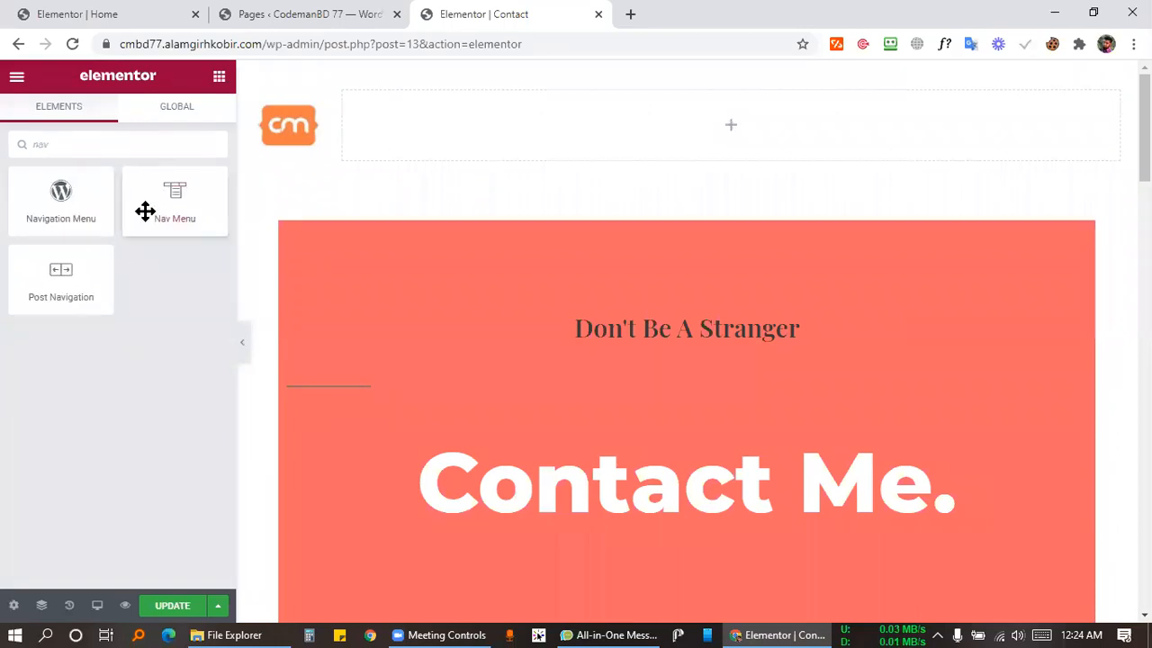
left_click_drag(147, 210, 640, 136)
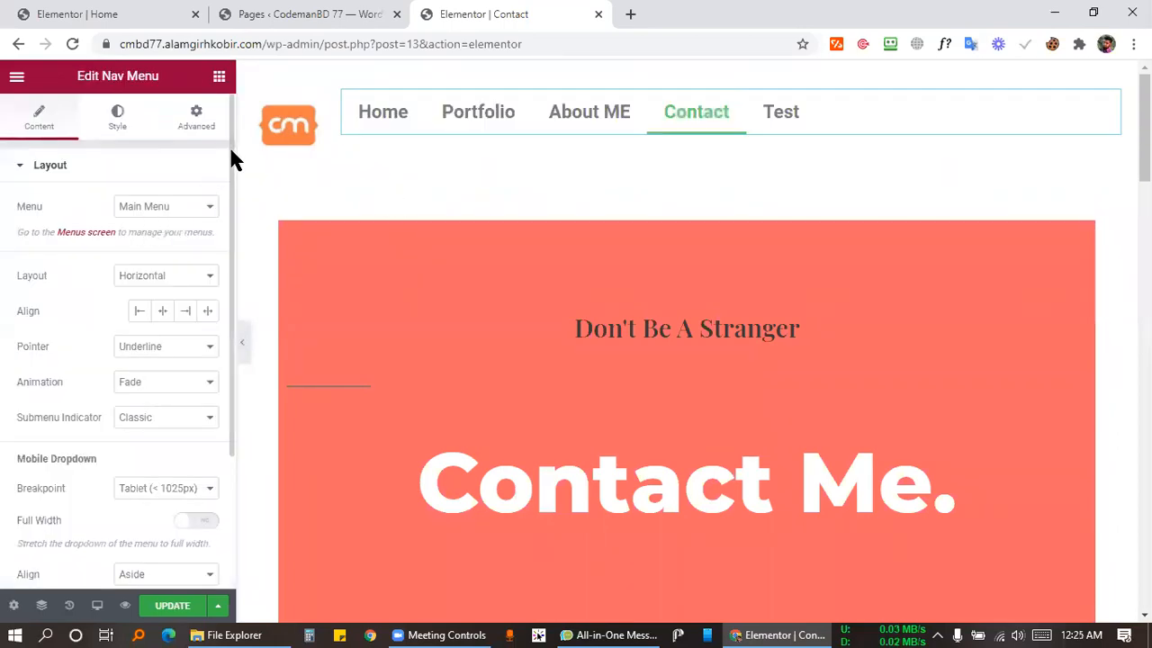
left_click(346, 93)
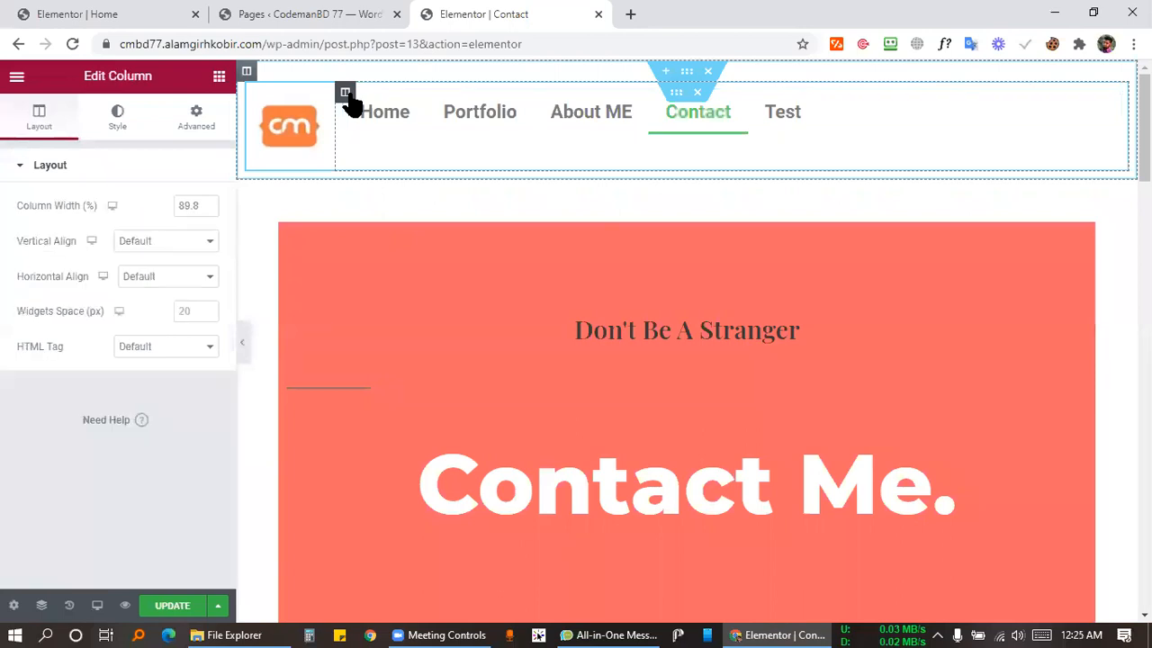
left_click(184, 241)
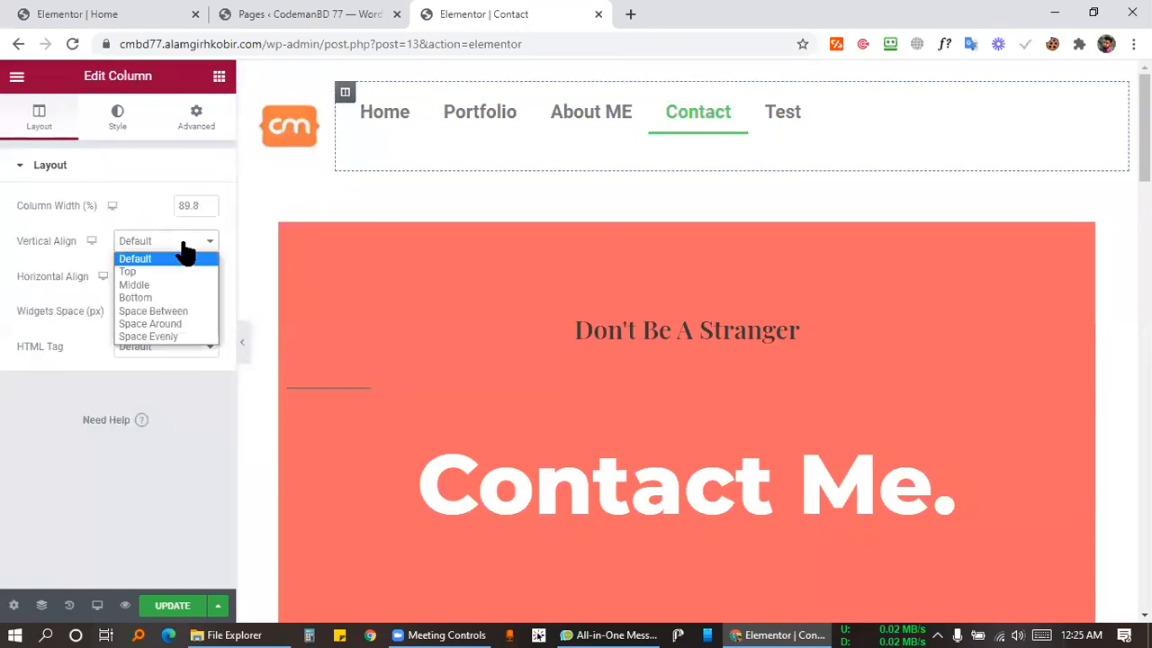
left_click(135, 285)
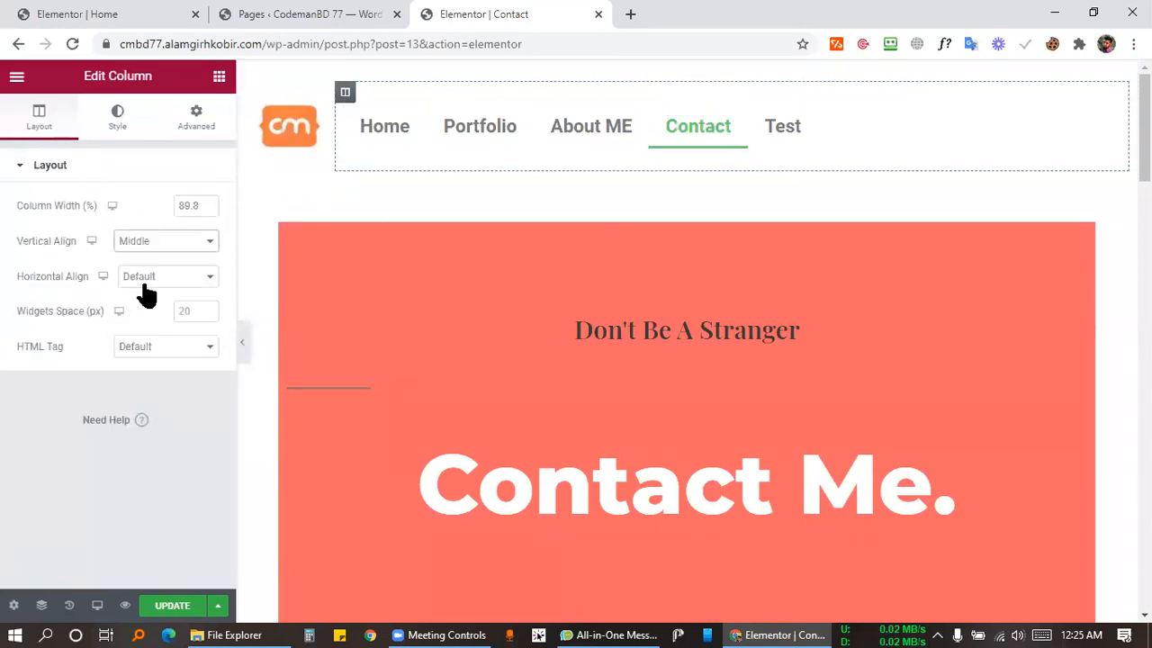
left_click(255, 93)
left_click(148, 241)
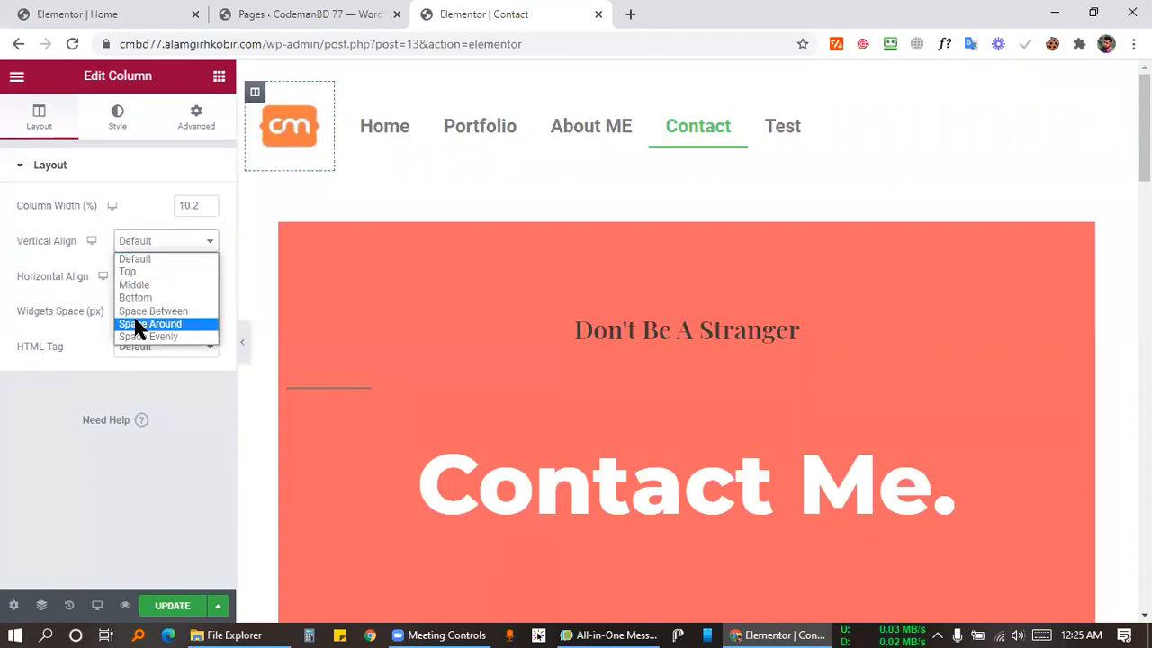
left_click(133, 286)
Save the page and align the navigation menu to the right.
key("ctrl+s")
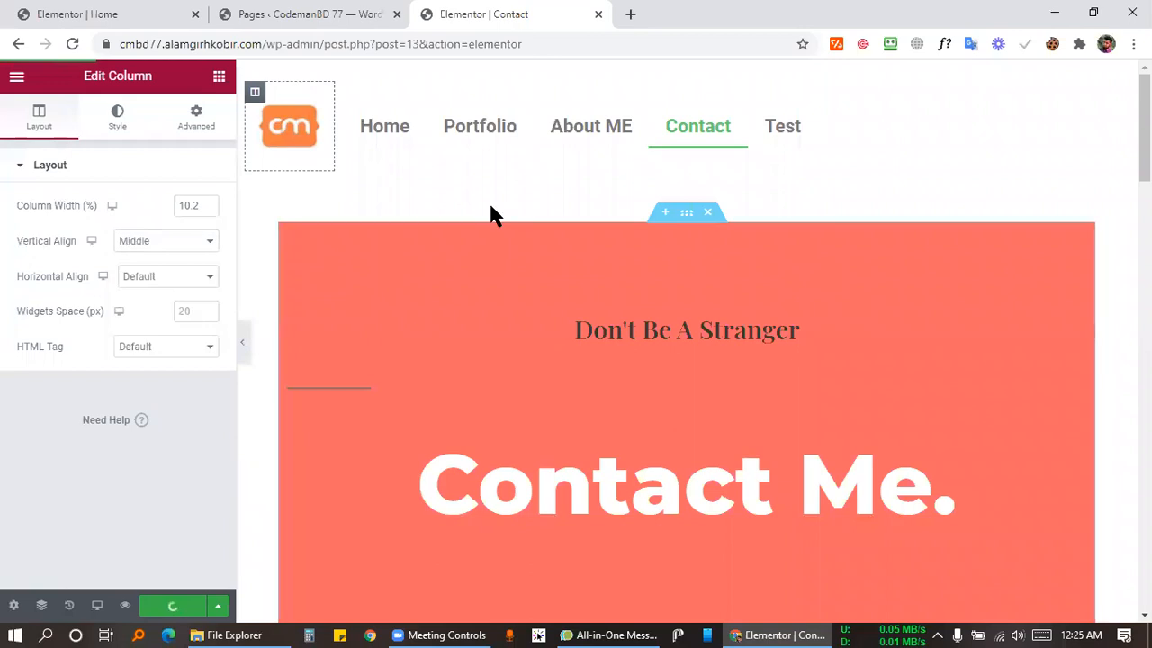
left_click(1002, 115)
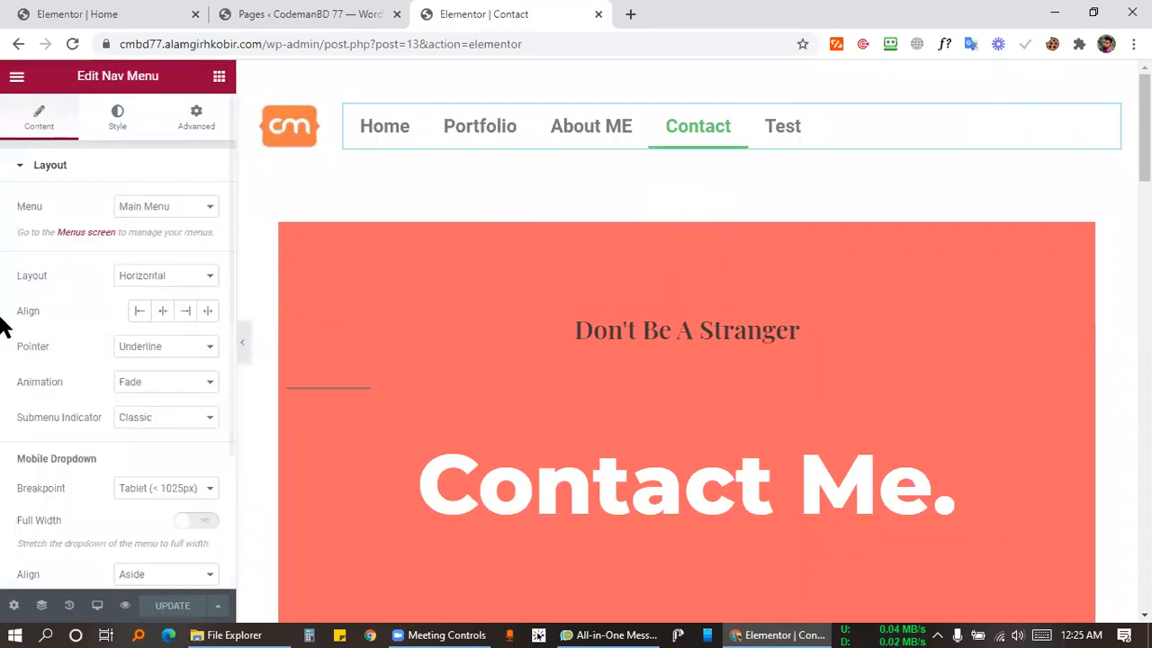
left_click(185, 311)
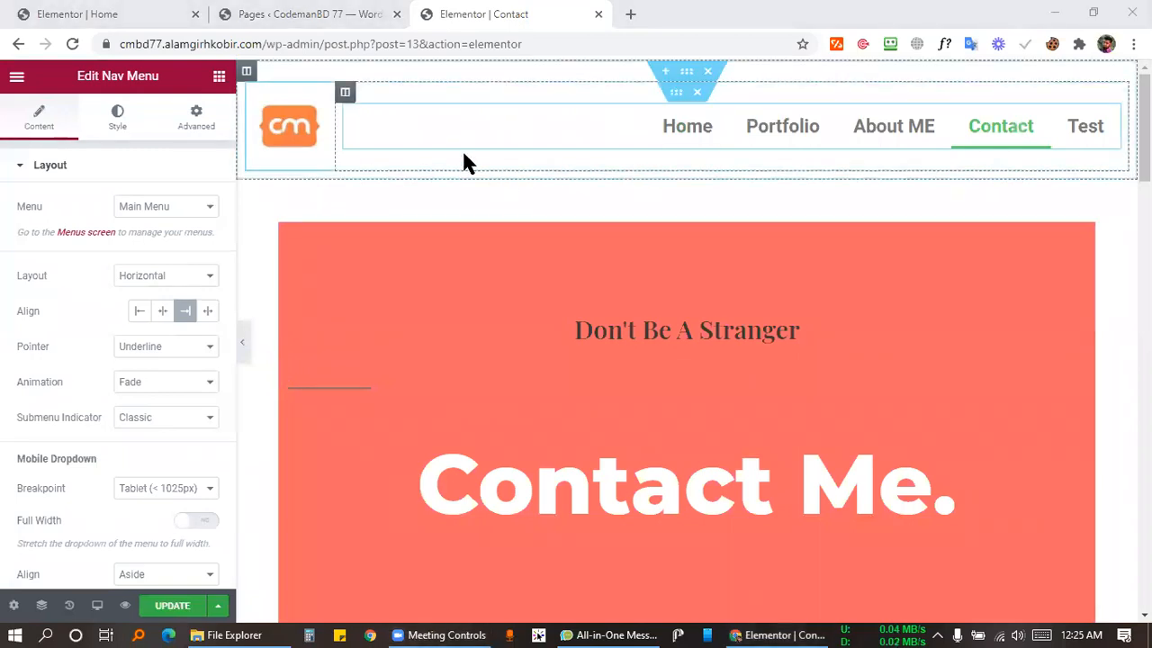
right_click(345, 93)
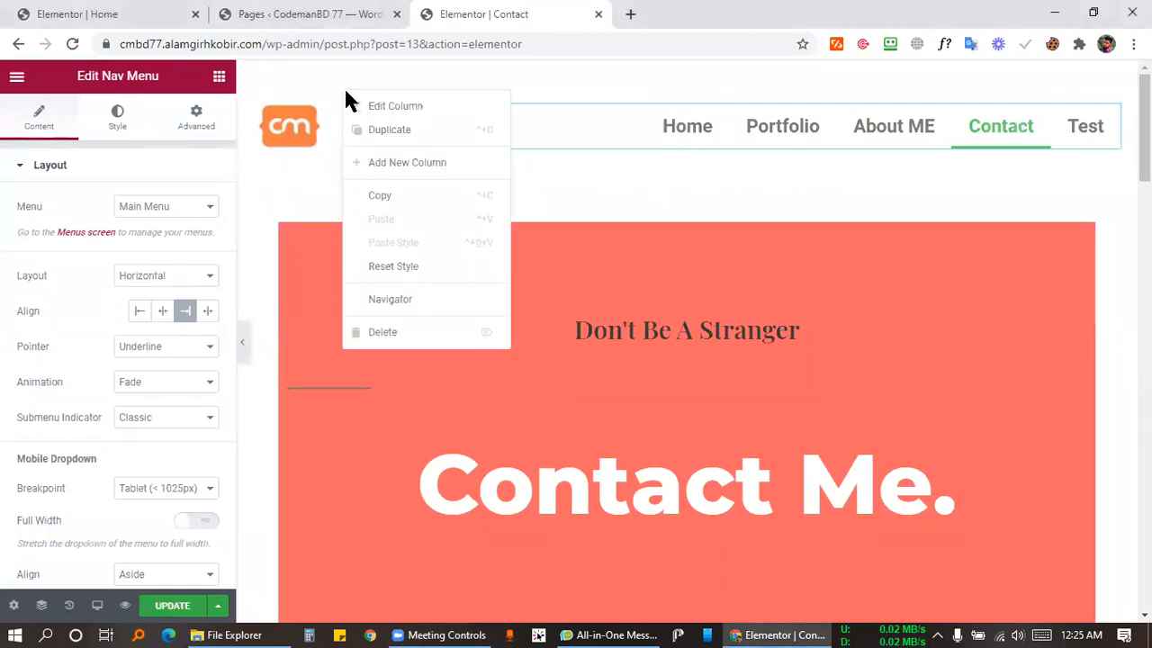
left_click(414, 163)
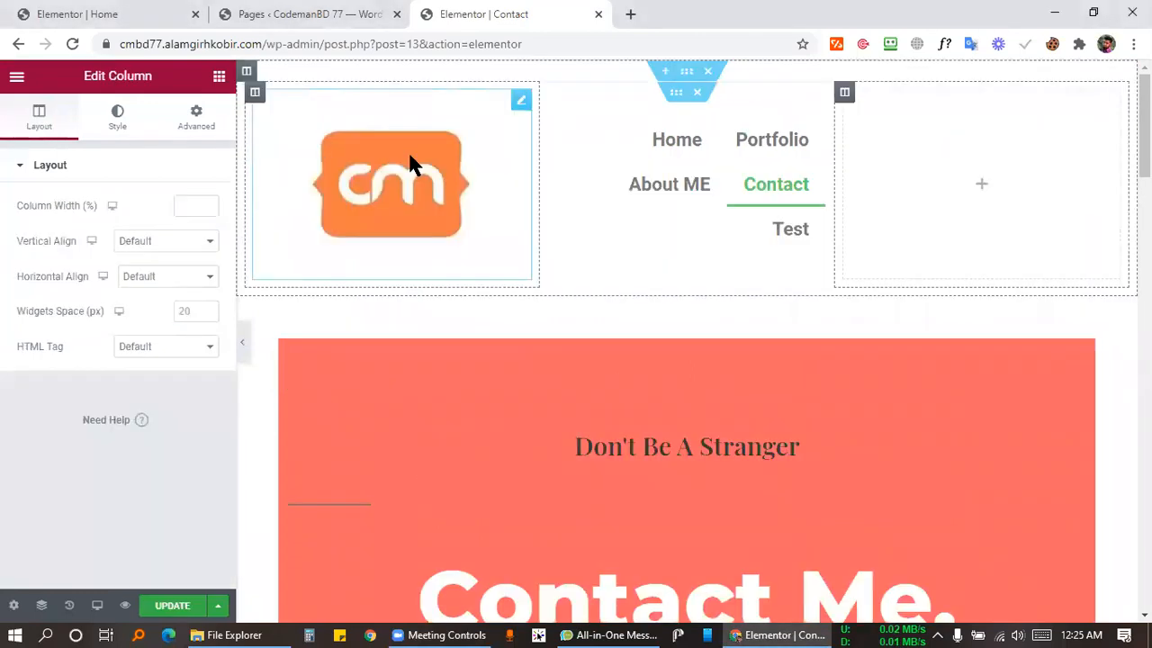
right_click(845, 99)
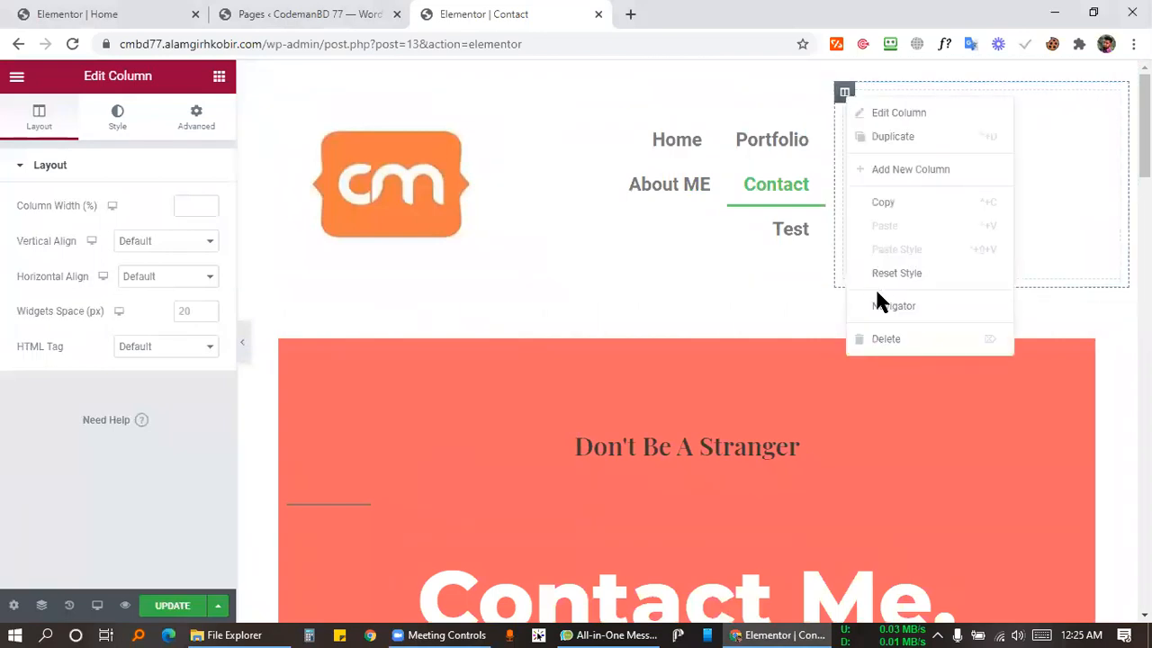
left_click(904, 340)
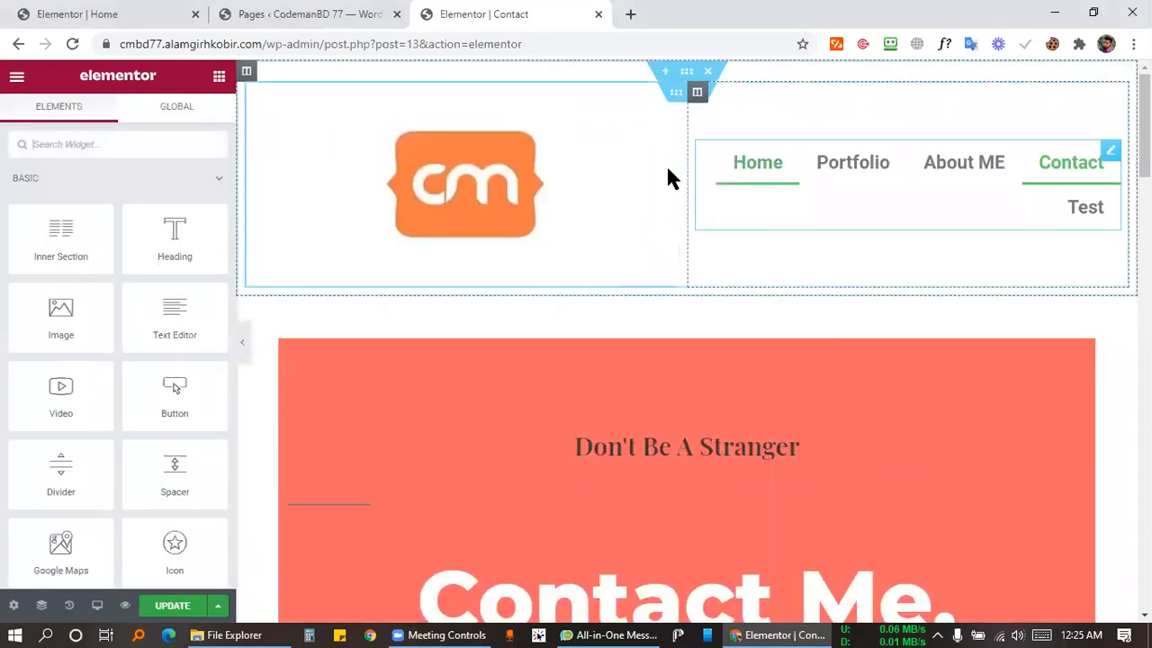
left_click_drag(687, 162, 338, 144)
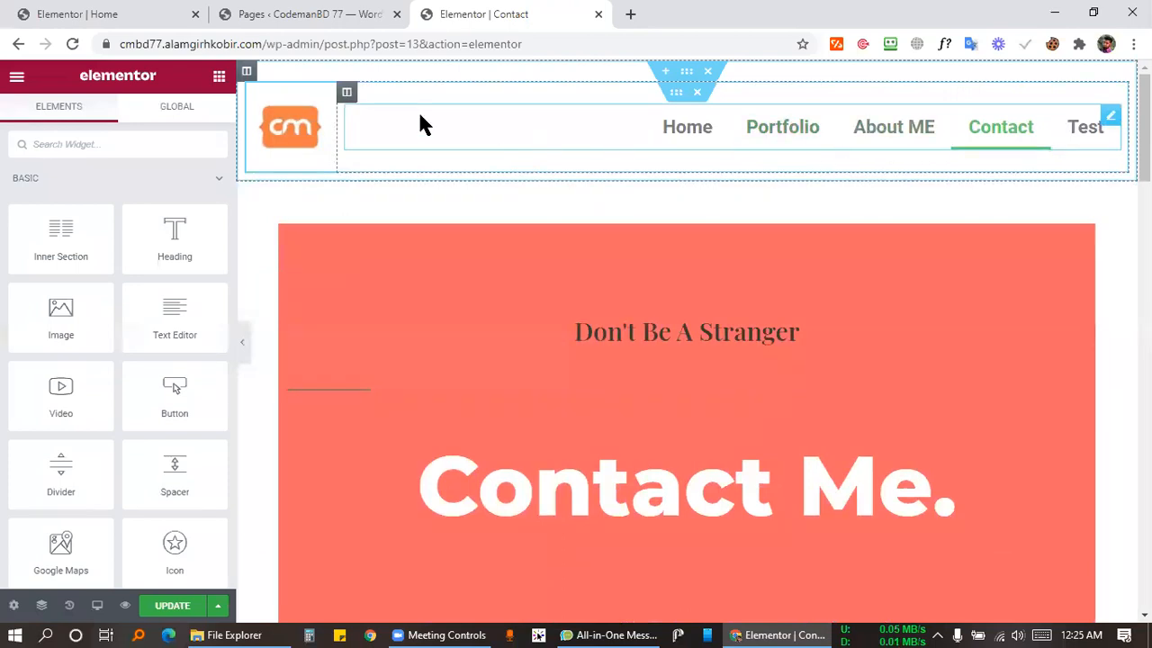
right_click(346, 97)
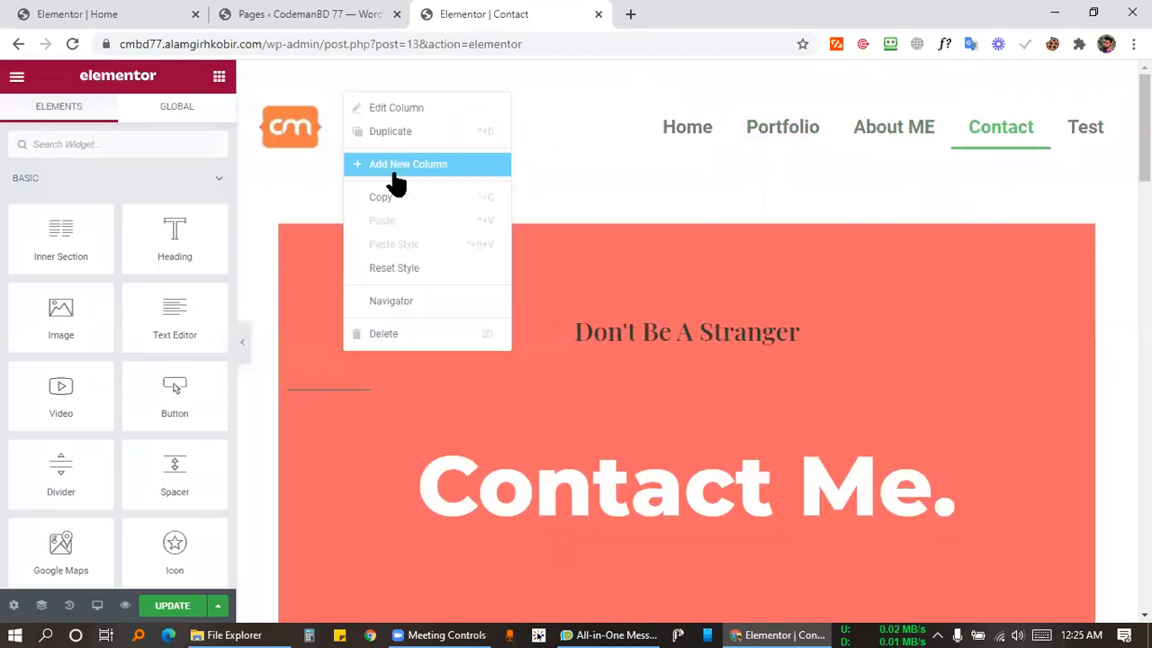
left_click(499, 162)
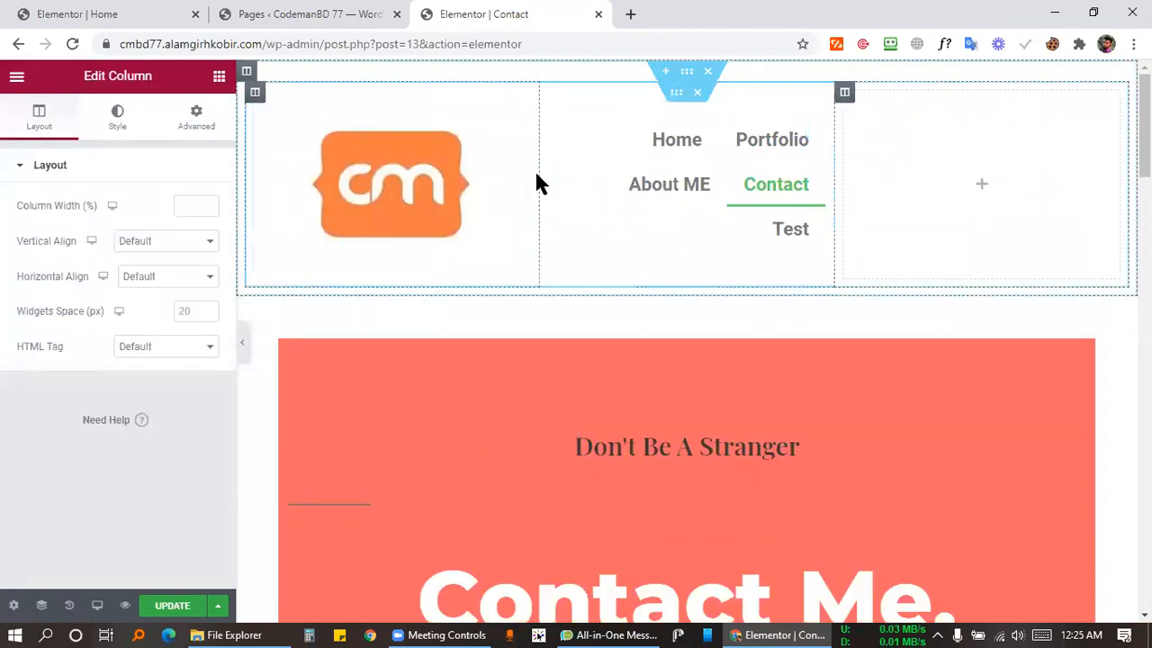
right_click(844, 94)
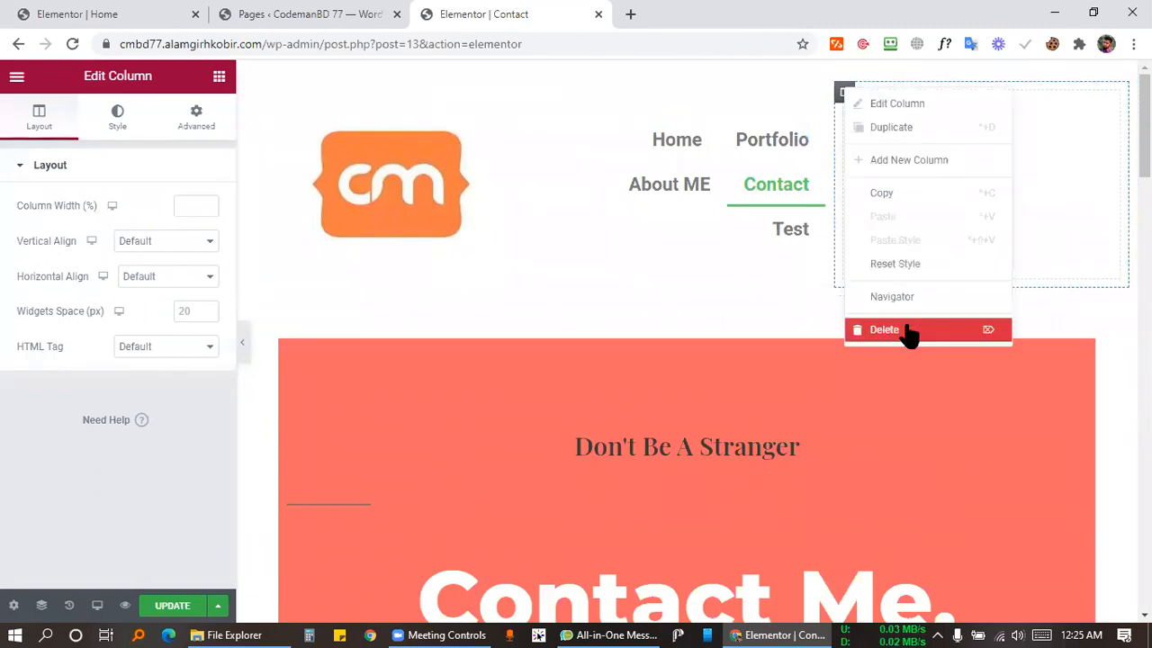
left_click(911, 330)
left_click_drag(687, 167, 332, 141)
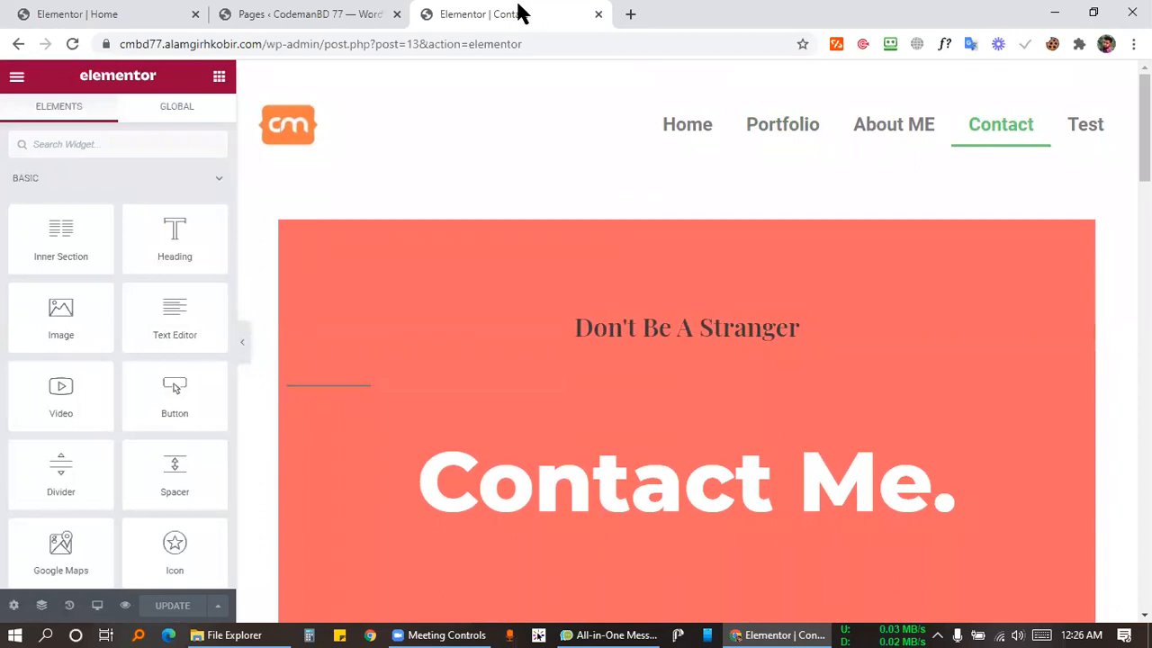
Switch back to the Pages list tab and select the subdomain in the site address.
left_click(346, 13)
left_click(489, 14)
left_click(368, 13)
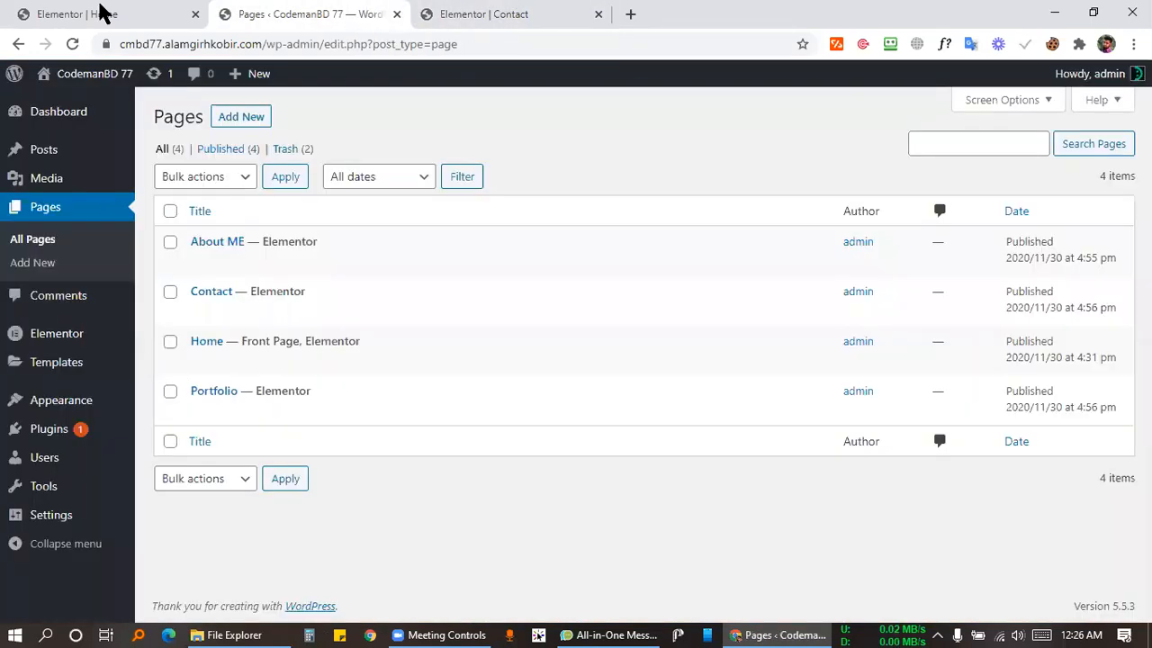
left_click(116, 10)
left_click(258, 12)
double_click(159, 43)
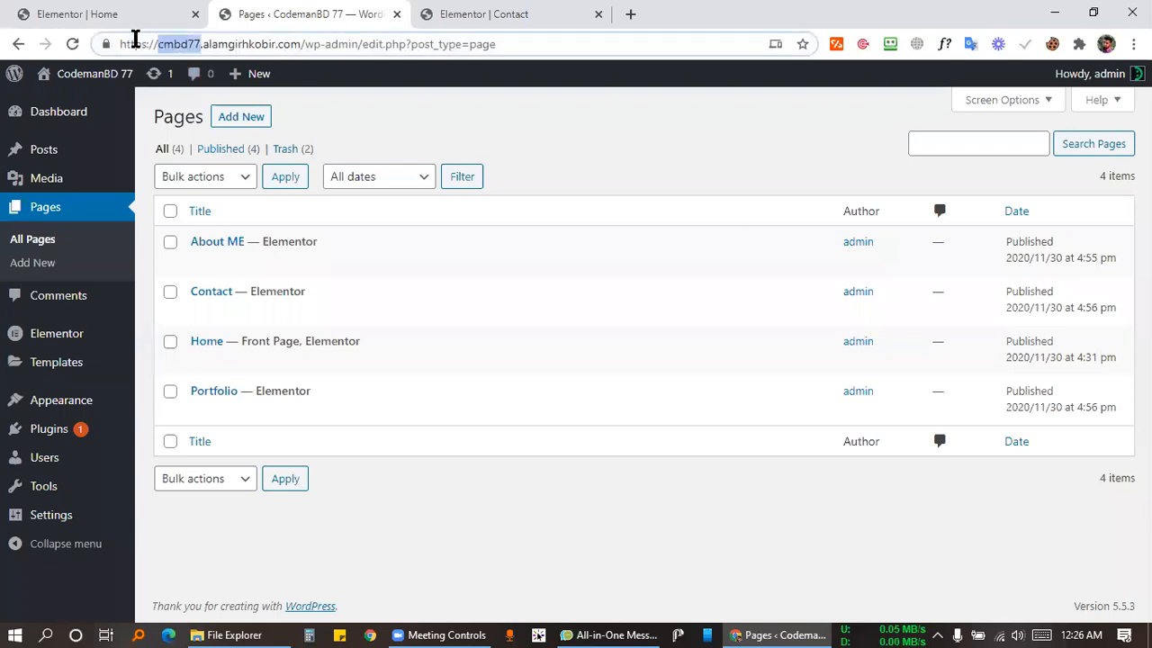
left_click(177, 45)
mouse_move(204, 43)
left_mouse_down()
mouse_move(255, 43)
mouse_move(202, 43)
left_mouse_up()
left_click(301, 43)
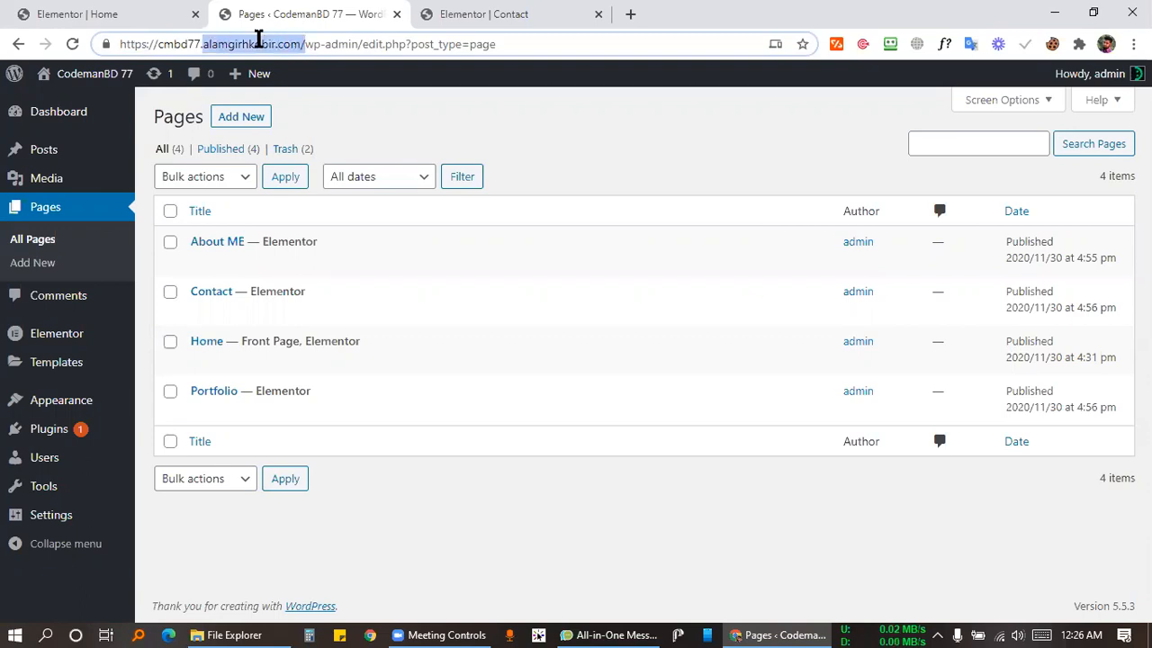
left_click(229, 44)
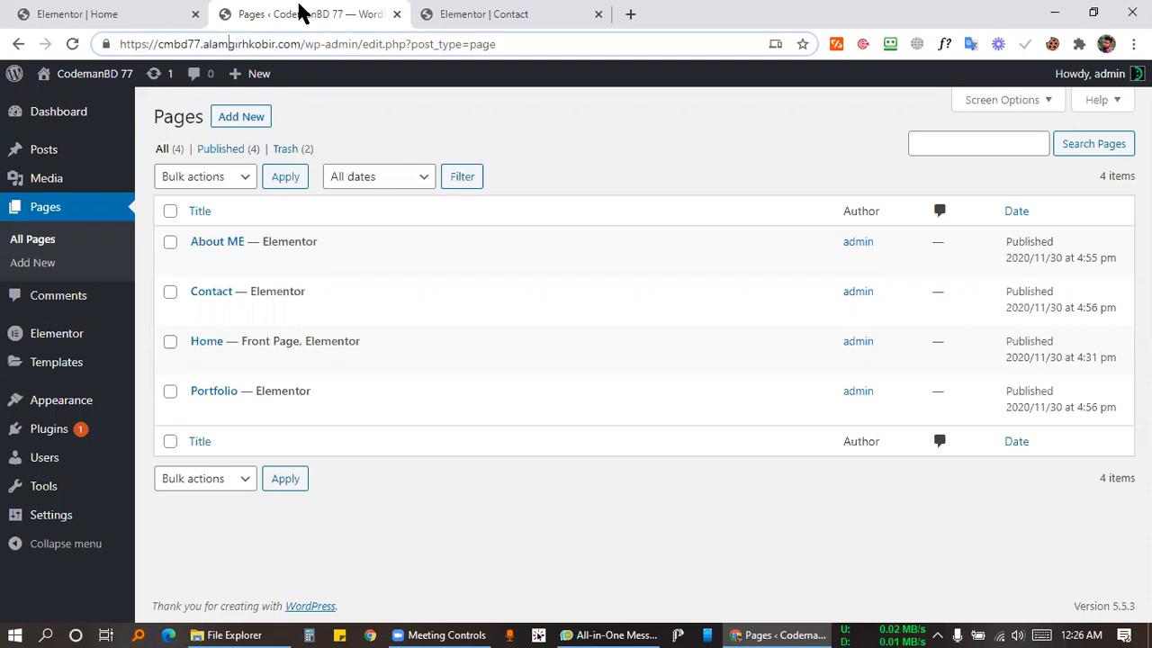
left_click(555, 132)
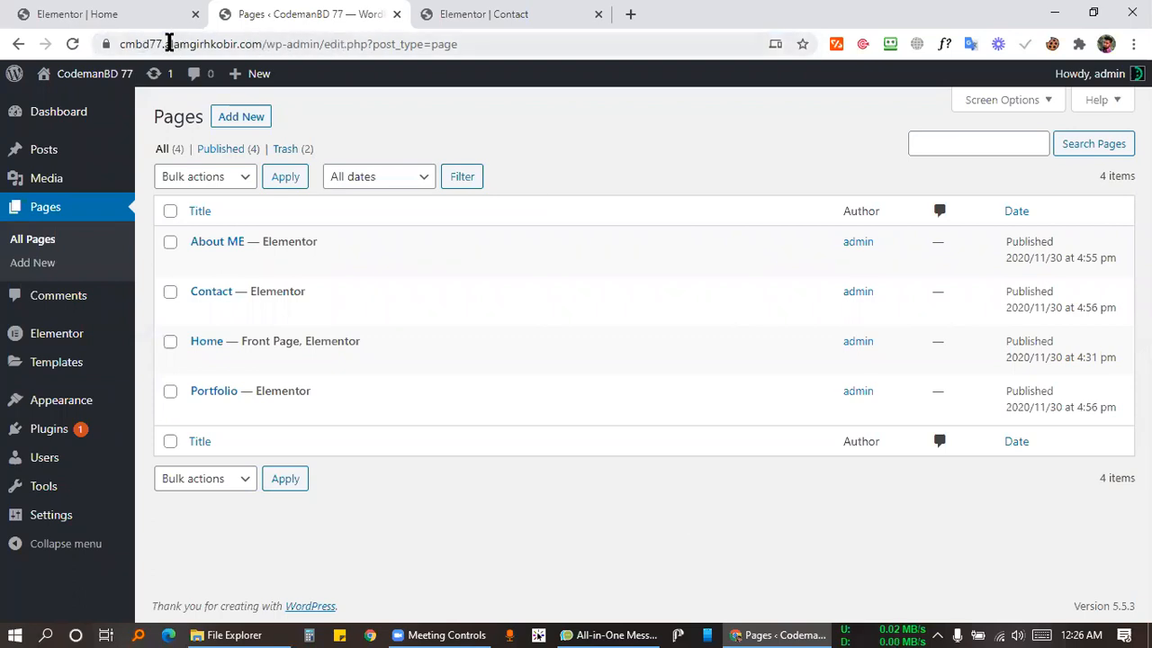
Highlight portions of the domain, then open a new blank browser tab.
left_click_drag(171, 39, 514, 48)
left_click(306, 44)
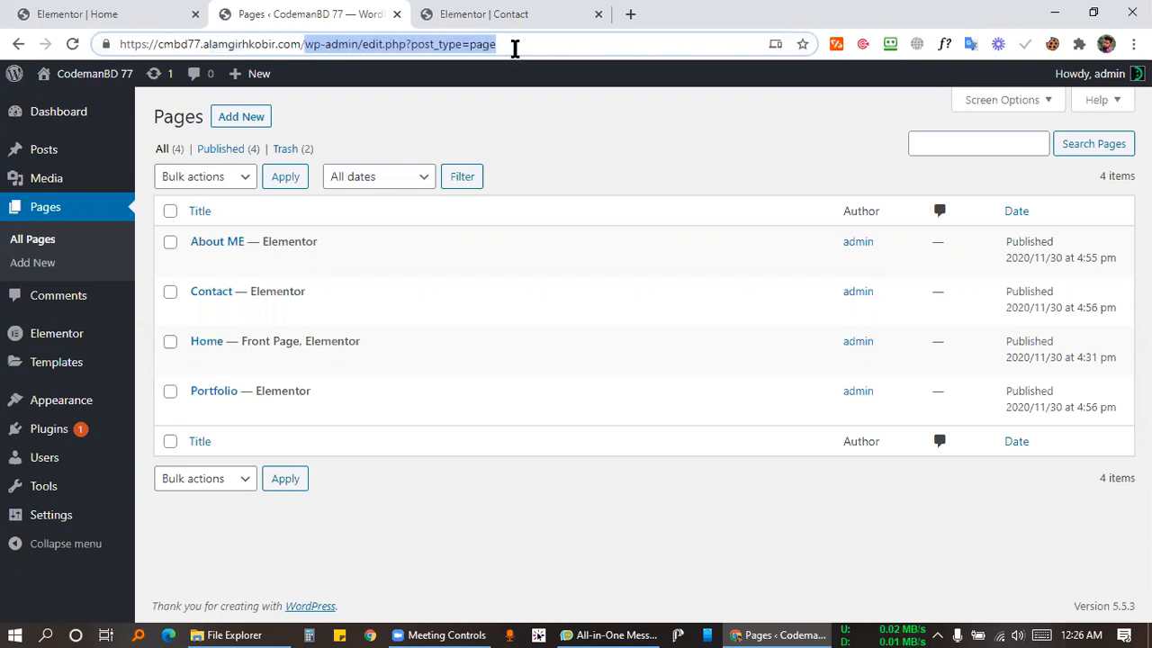
left_click(567, 135)
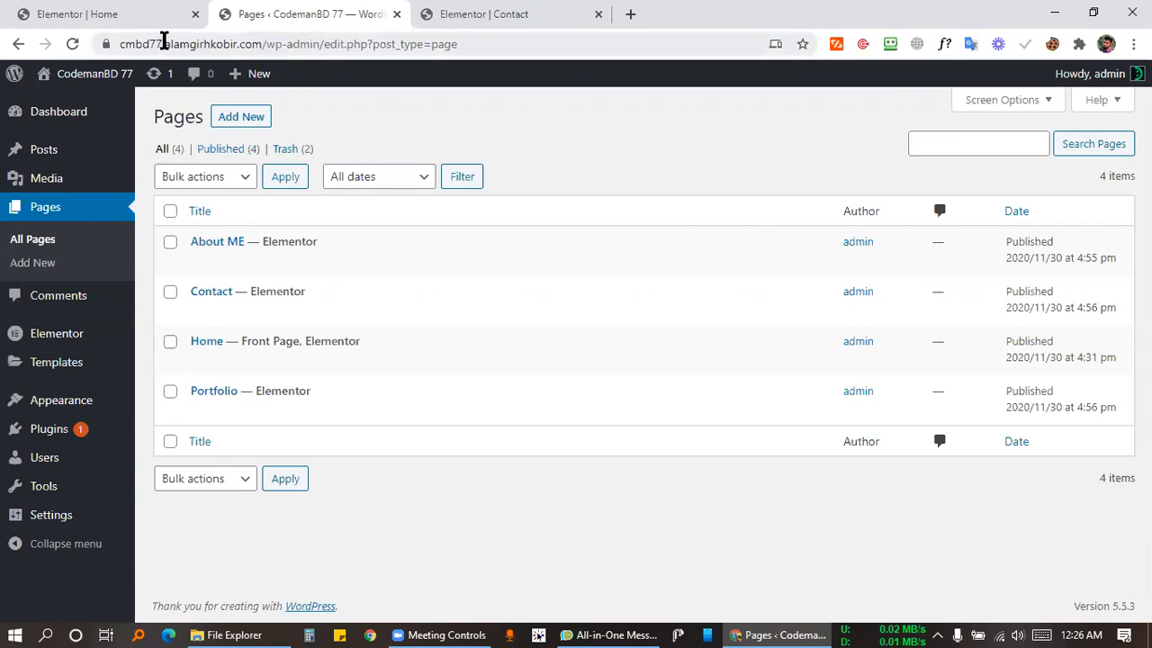
left_click_drag(165, 43, 233, 36)
left_click_drag(259, 43, 231, 42)
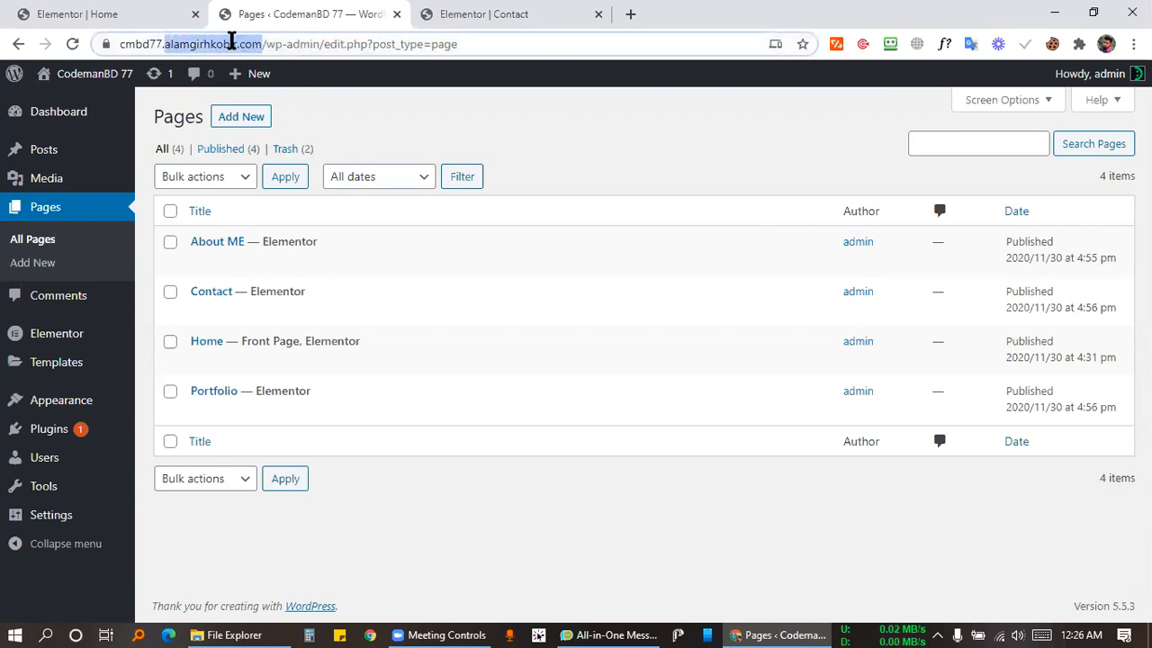
left_click(193, 44)
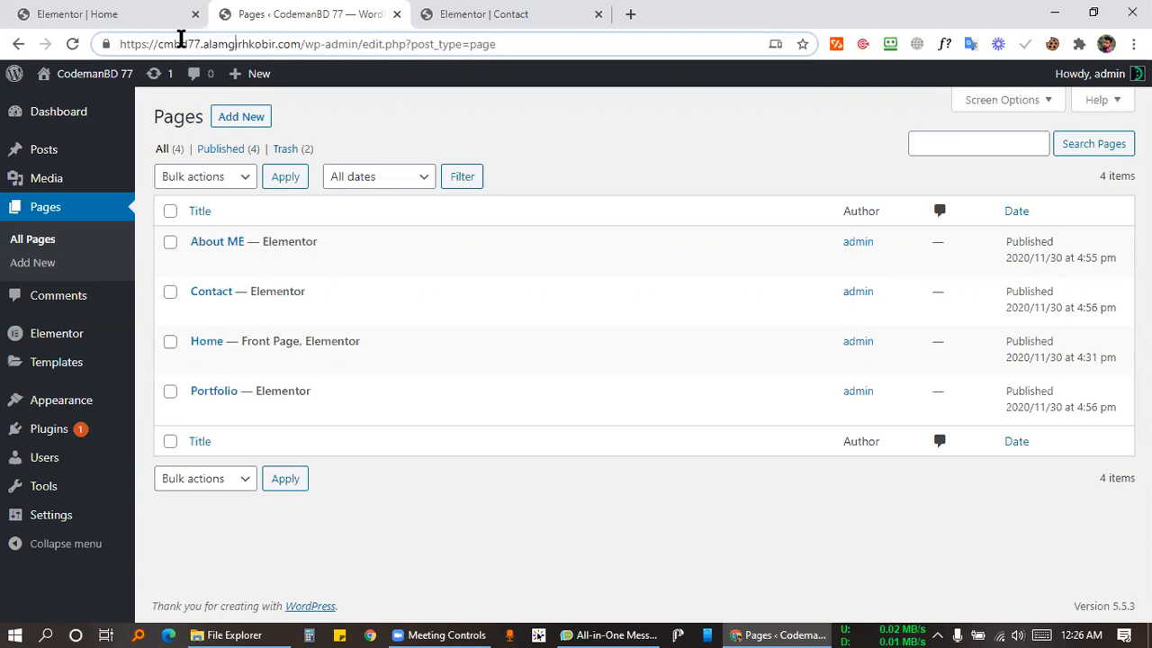
double_click(160, 43)
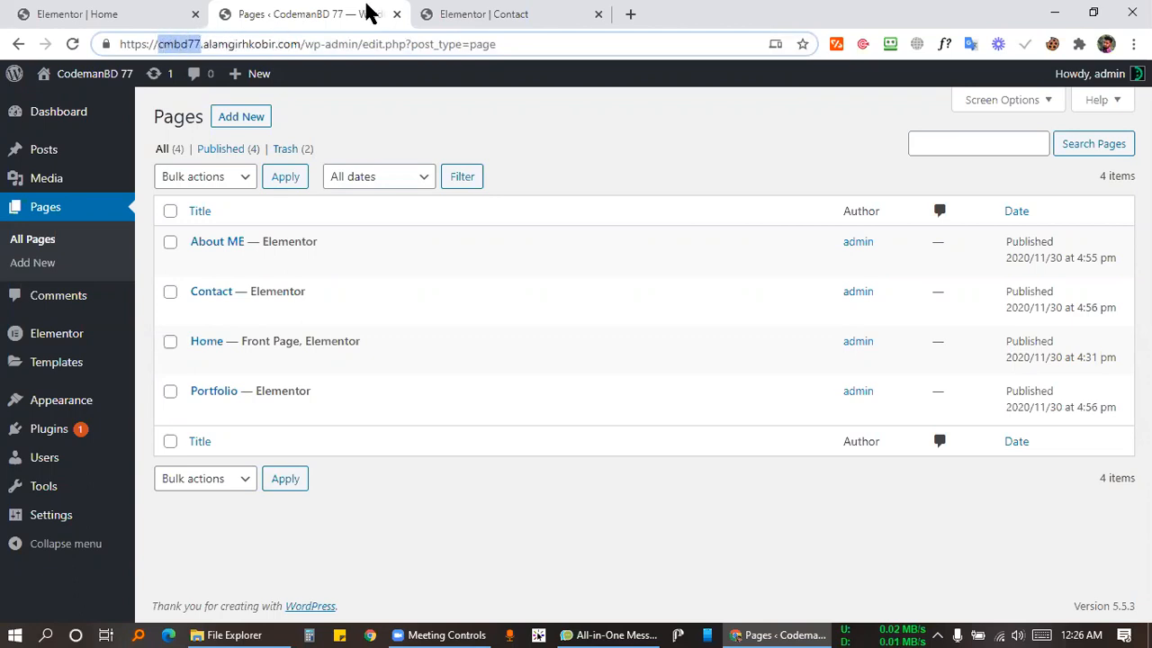
left_click(630, 15)
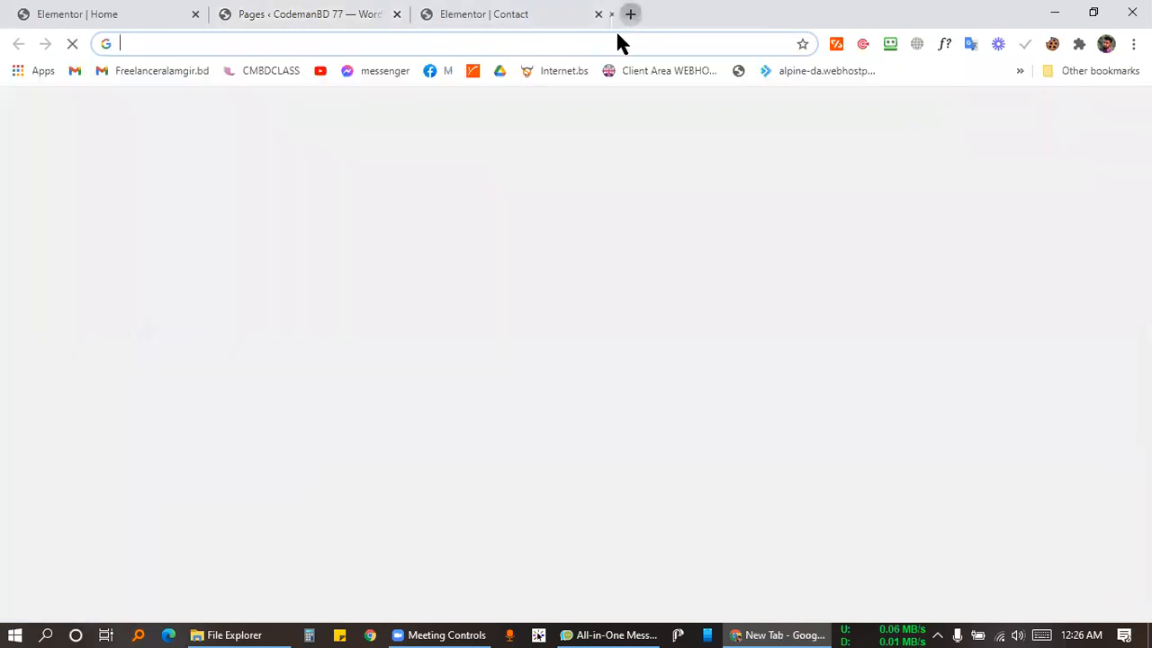
left_click(618, 38)
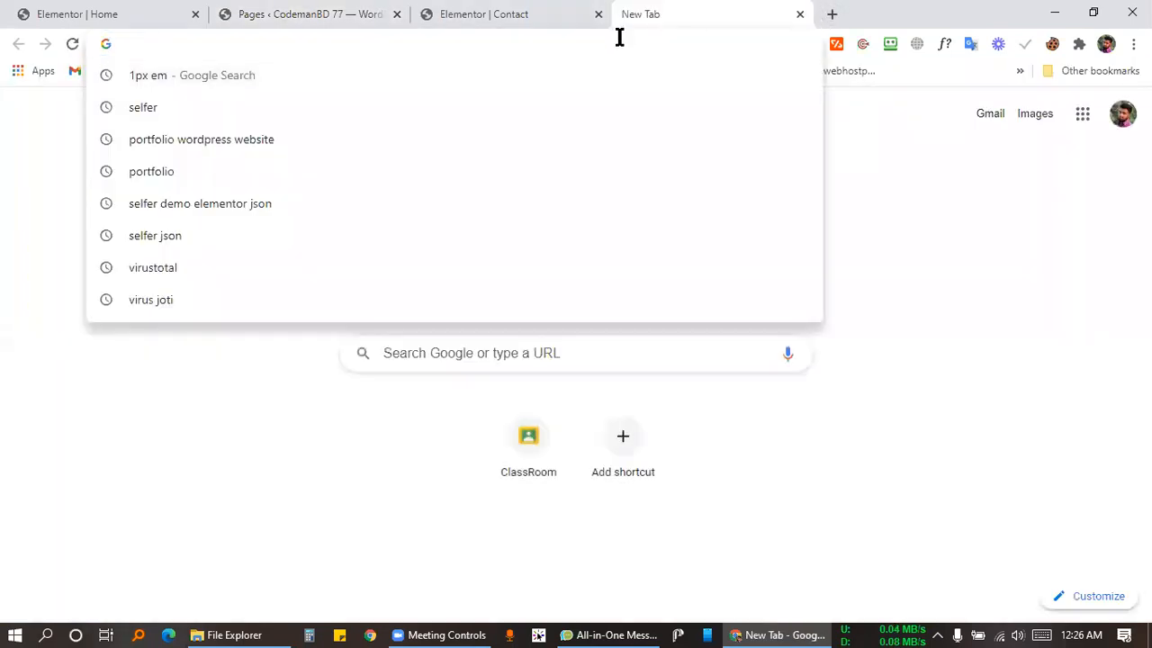
Try loading portfolio.alamgirhkobir.com, which fails with 'This site can't be reached'.
type("portfolio")
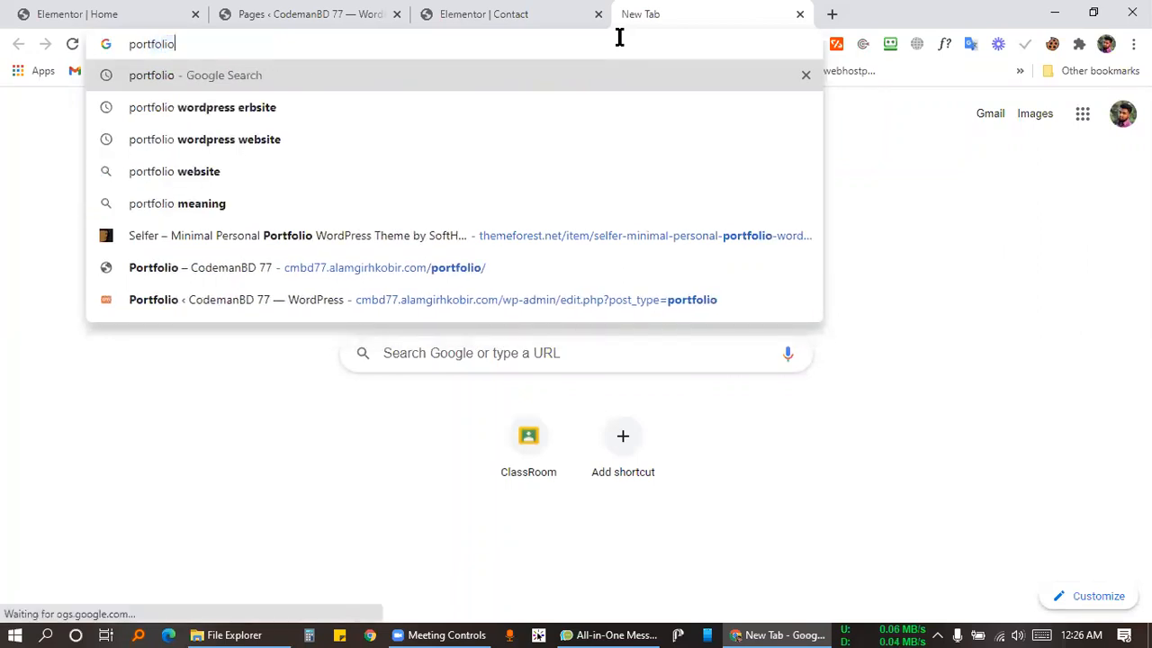
type(".alamgir")
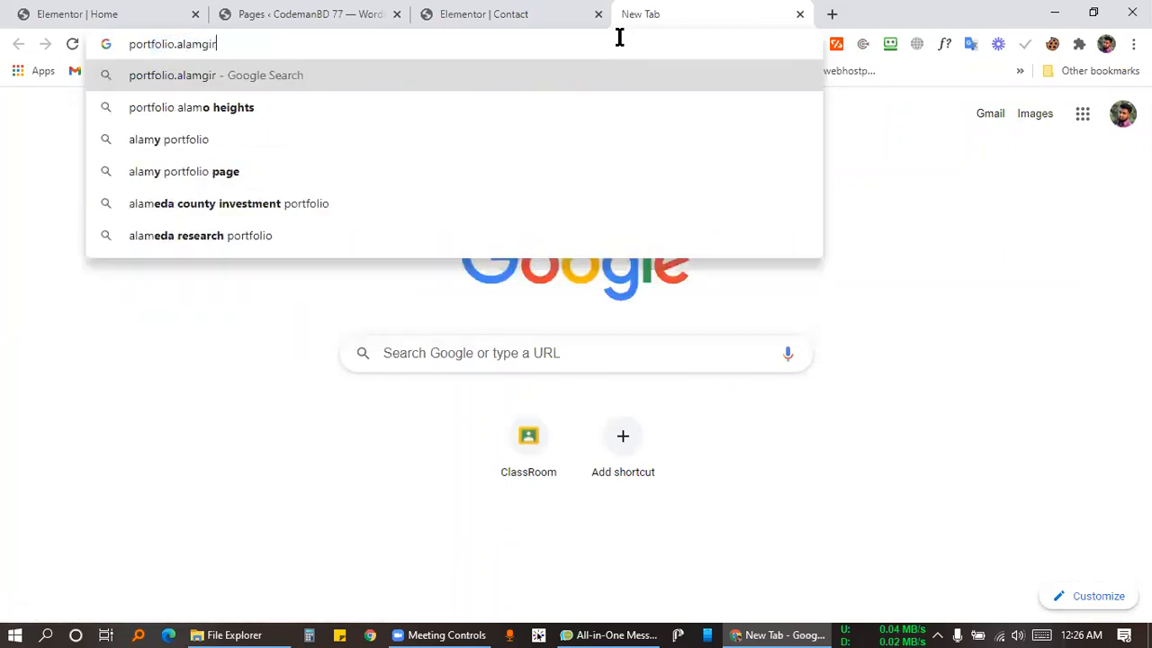
type("hkobir")
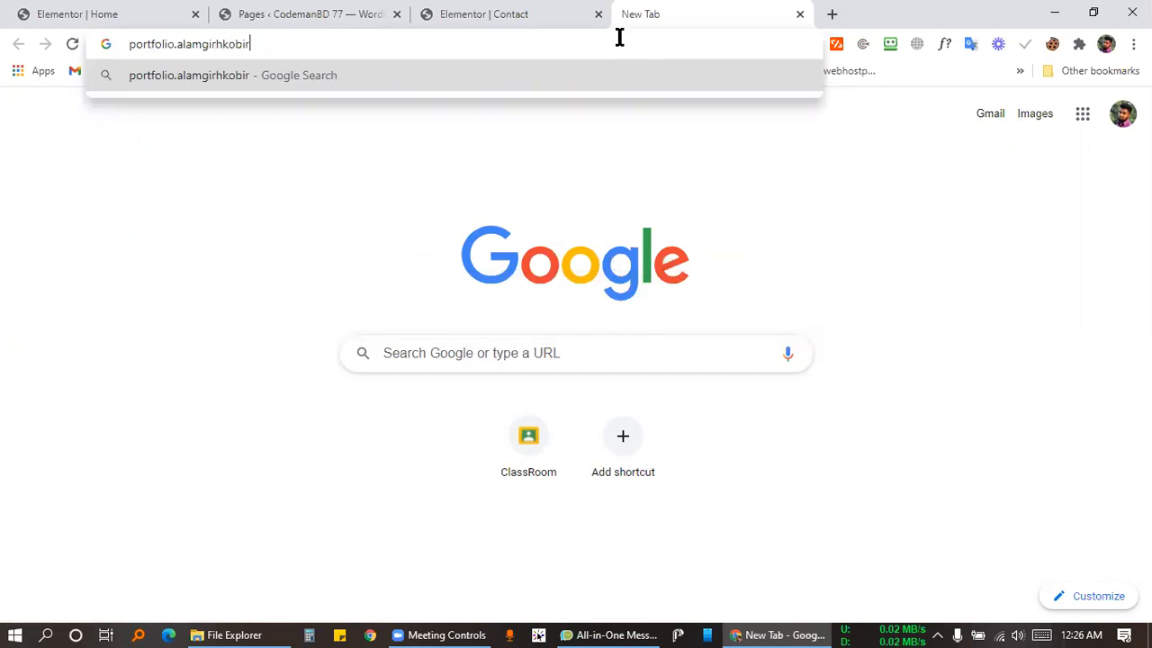
type(".com\\\\")
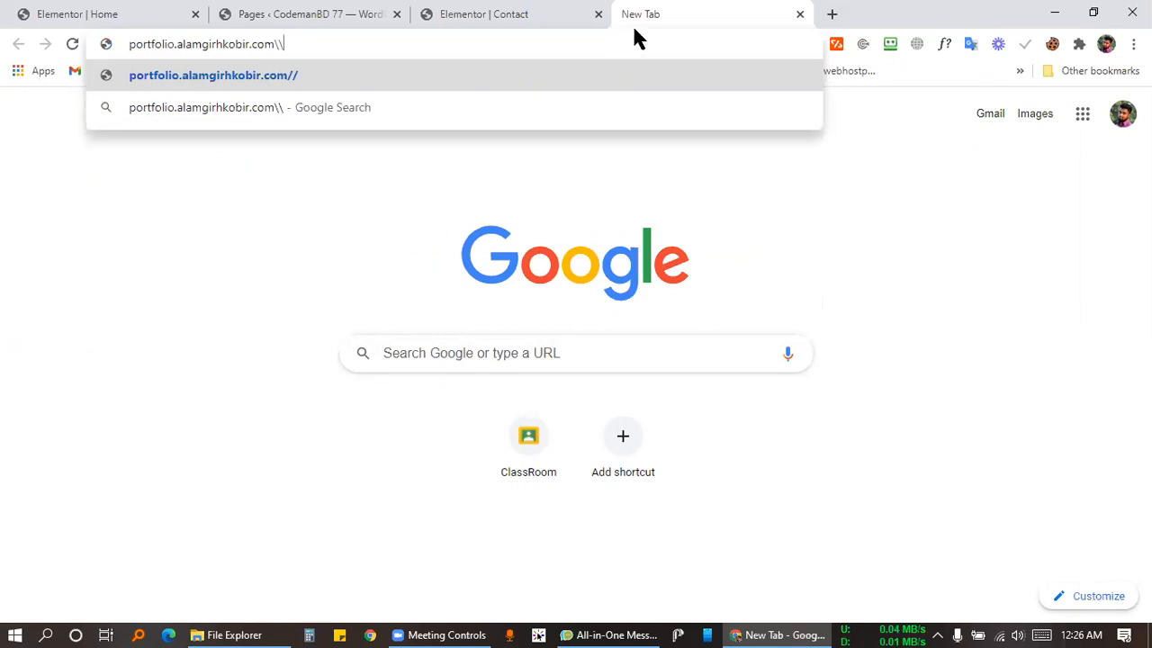
key("BackSpace")
key("BackSpace")
key("Return")
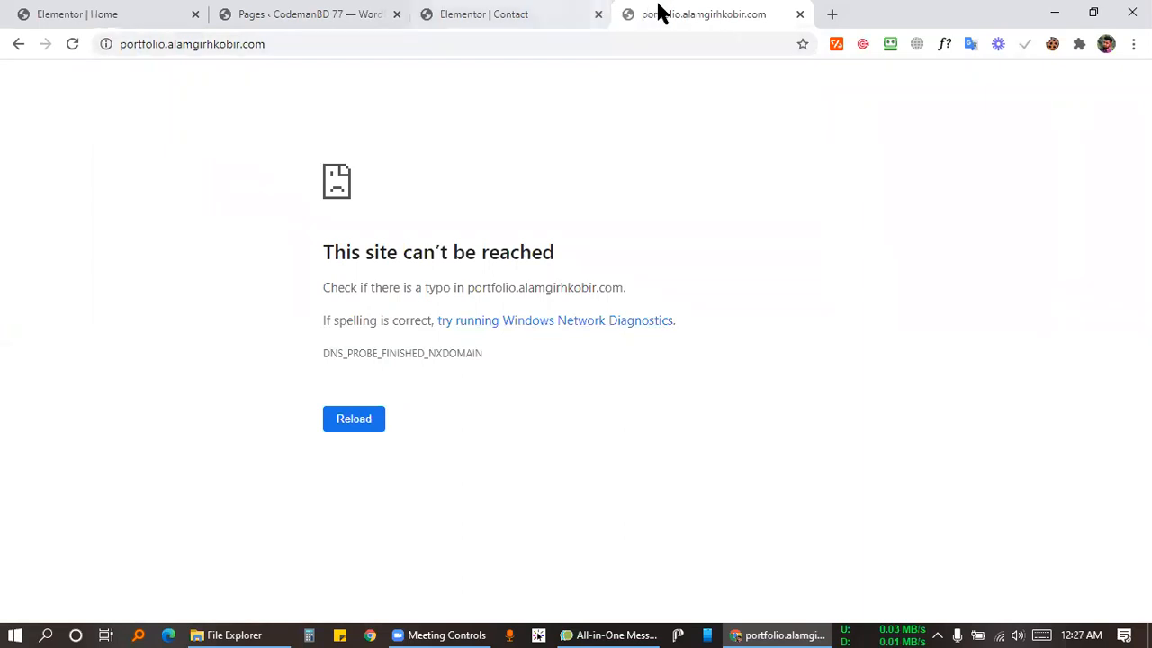
Close the failed portfolio tab and return to the WordPress Pages list.
left_click(799, 14)
left_click(528, 13)
left_click(329, 12)
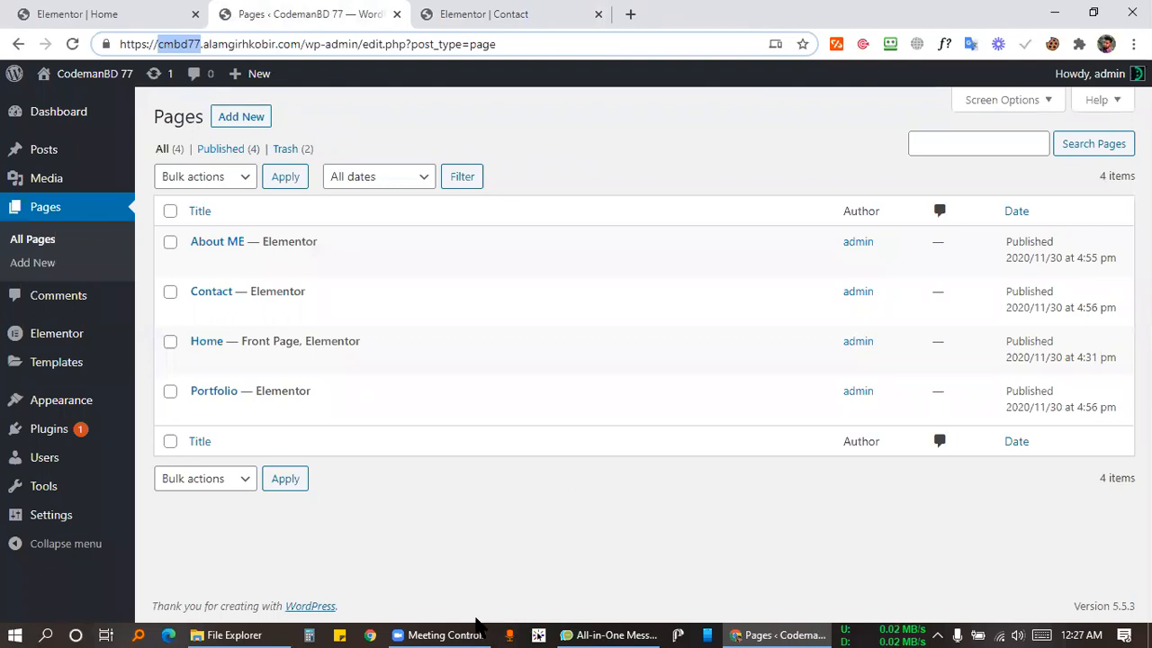
Publish a new page named 'test' on the Elementor Canvas template, then return to the Contact editor.
left_click(477, 632)
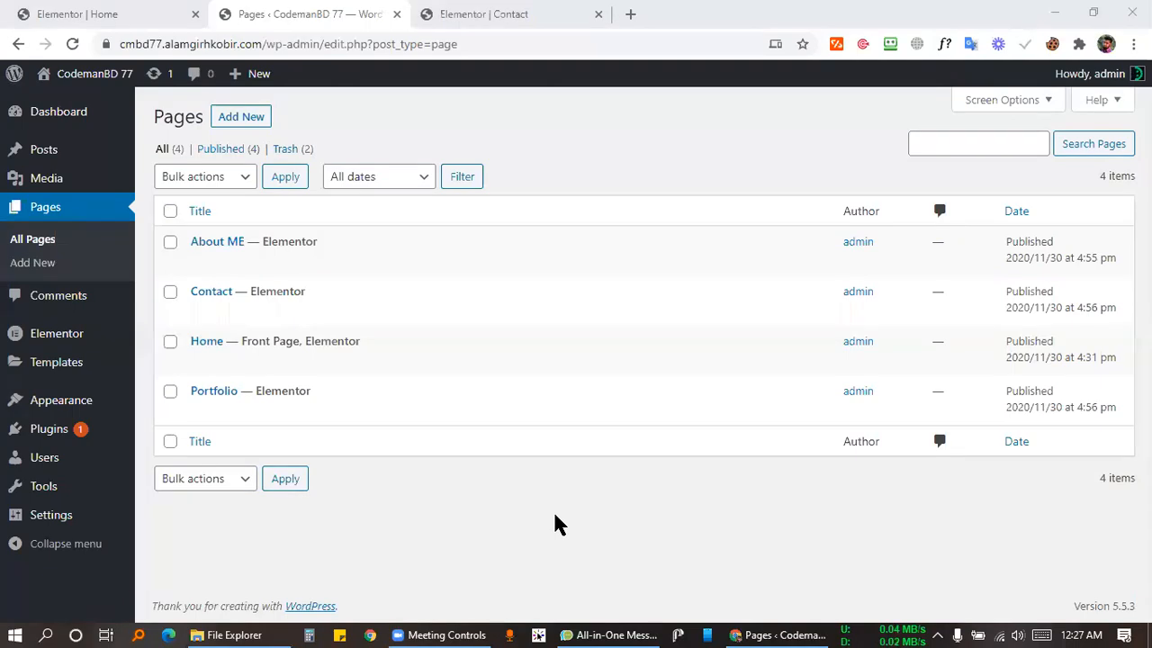
left_click(227, 124)
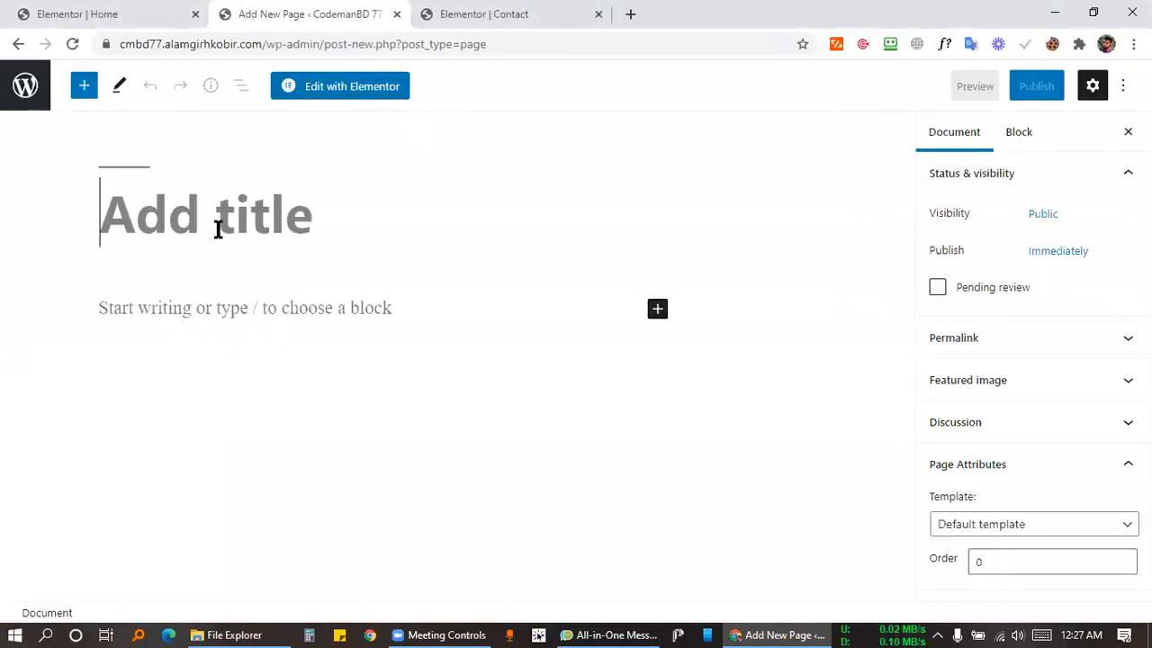
type("test")
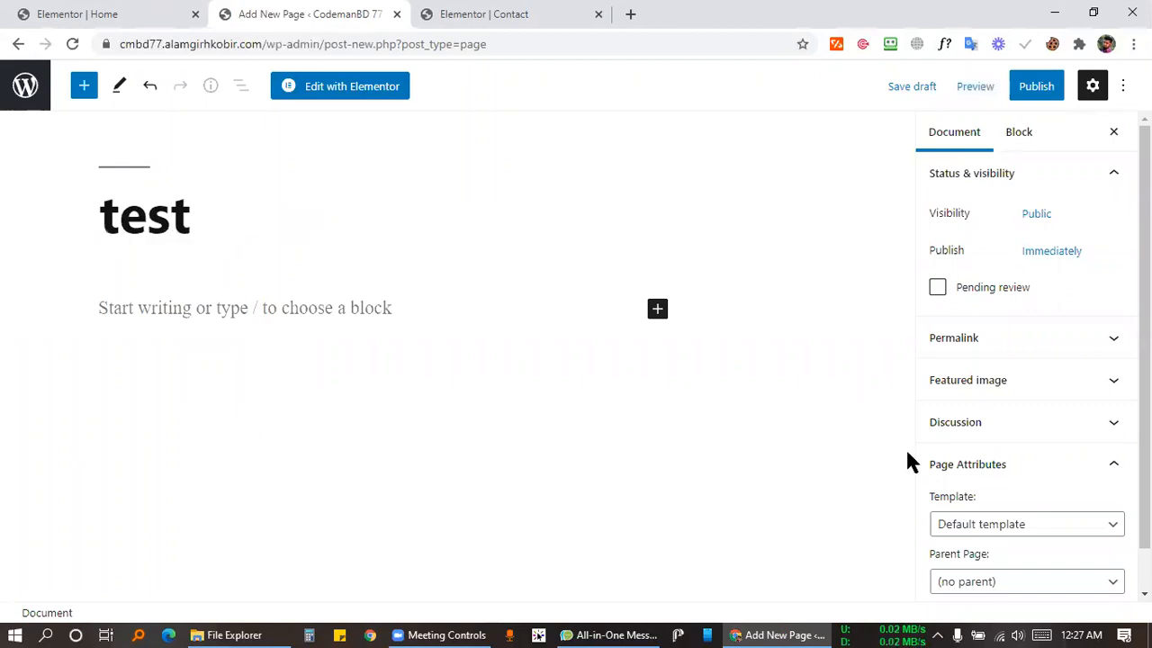
left_click(1015, 529)
left_click(940, 563)
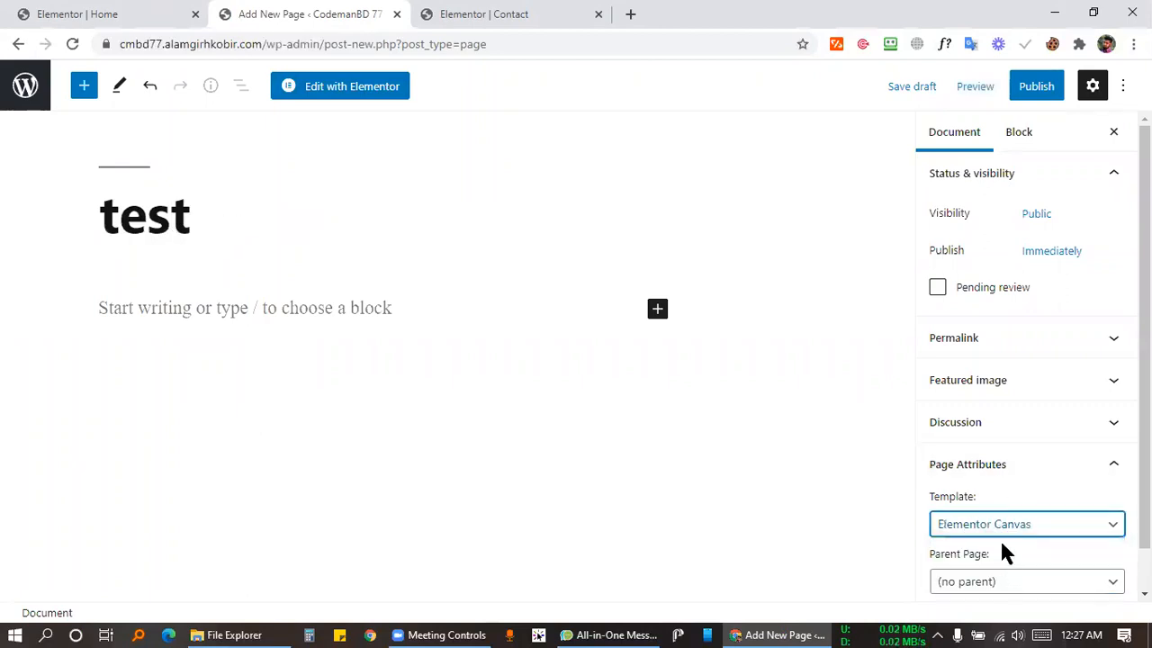
left_click(1053, 85)
left_click(981, 85)
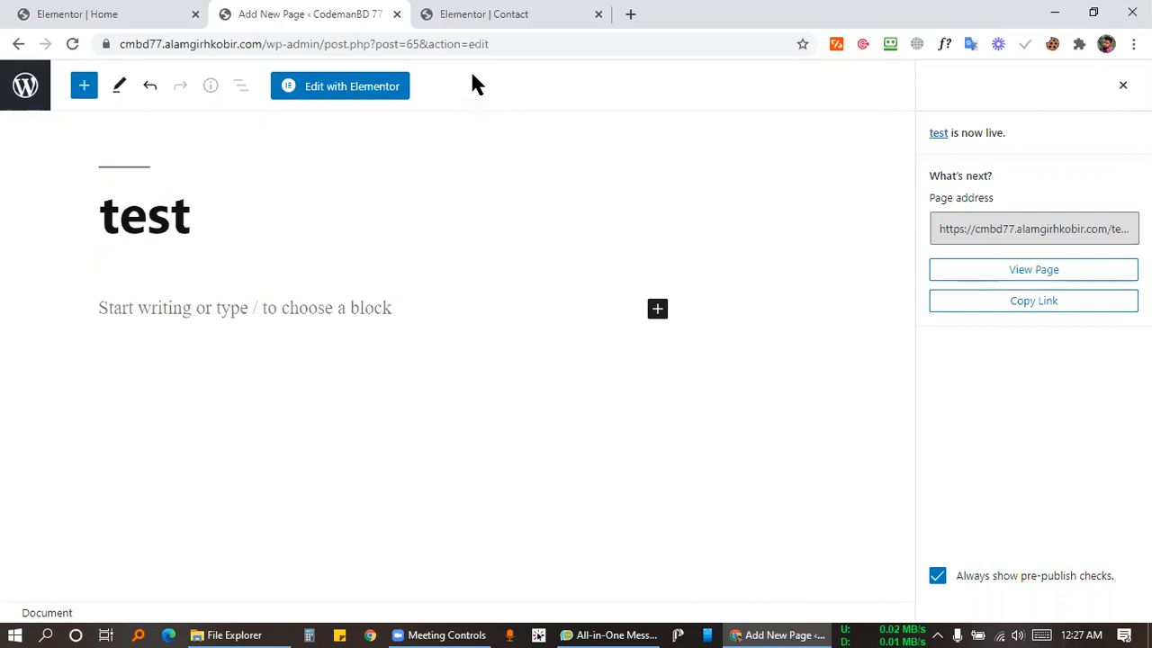
left_click(486, 14)
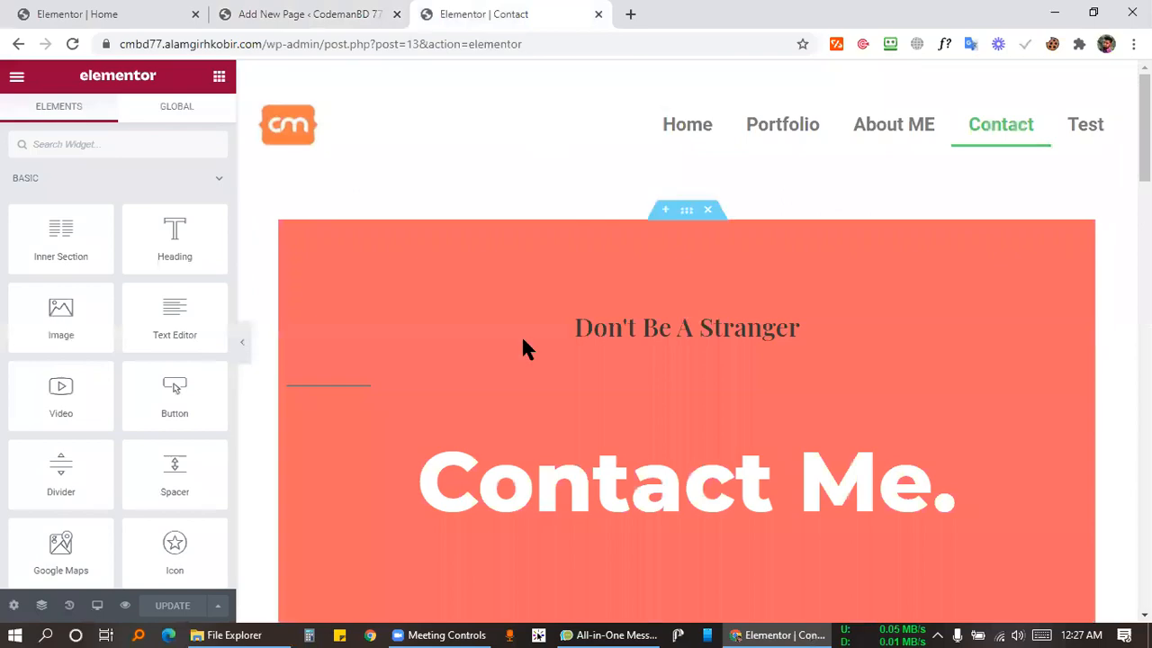
key("Print")
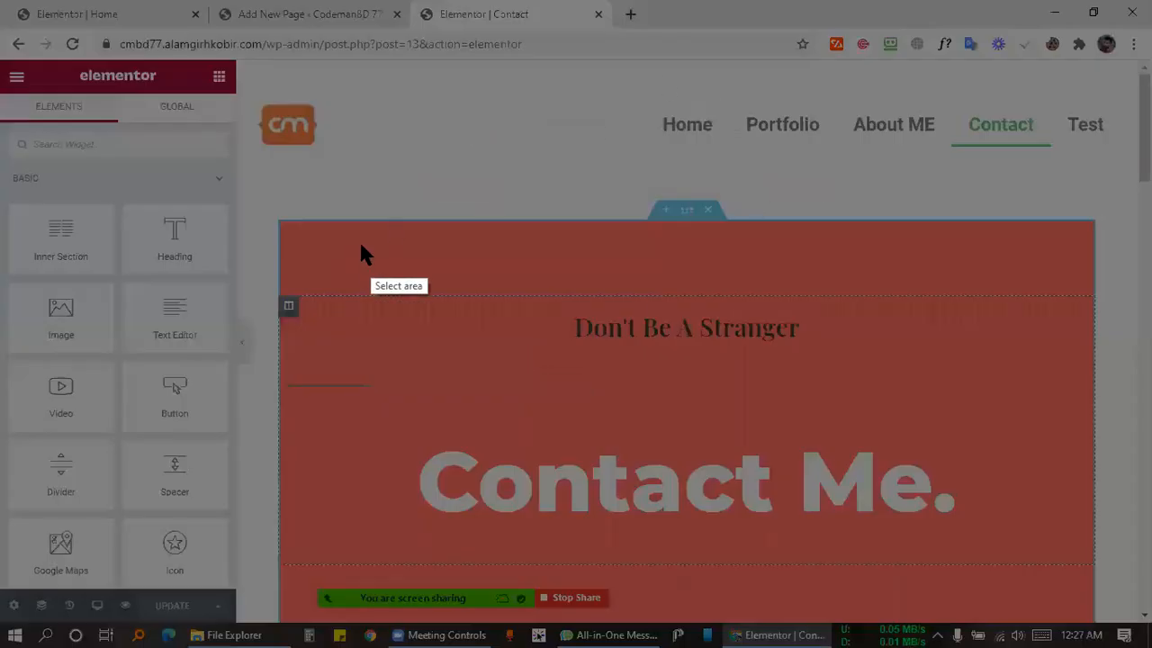
left_click_drag(360, 243, 874, 511)
left_click_drag(491, 393, 562, 419)
left_click(962, 440)
left_click_drag(794, 317, 487, 324)
left_click_drag(552, 376, 513, 383)
mouse_move(754, 377)
left_mouse_down()
mouse_move(695, 395)
mouse_move(819, 361)
left_mouse_up()
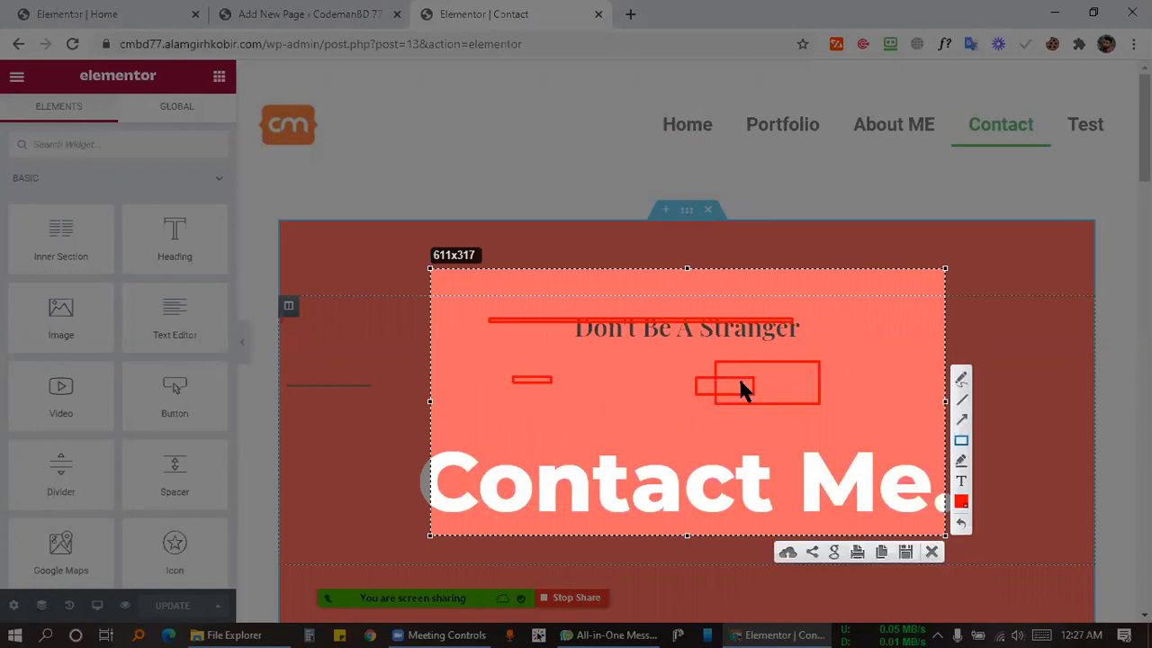
mouse_move(510, 369)
left_mouse_down()
mouse_move(609, 382)
mouse_move(624, 399)
left_mouse_up()
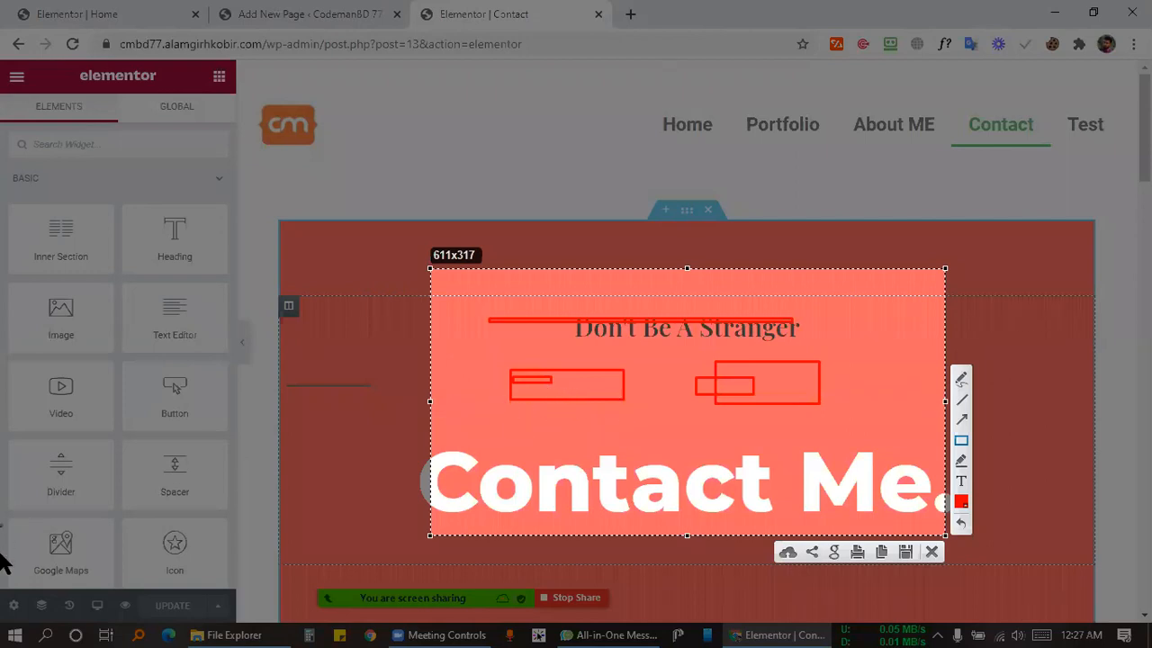
left_click_drag(2, 591, 30, 622)
left_click(931, 549)
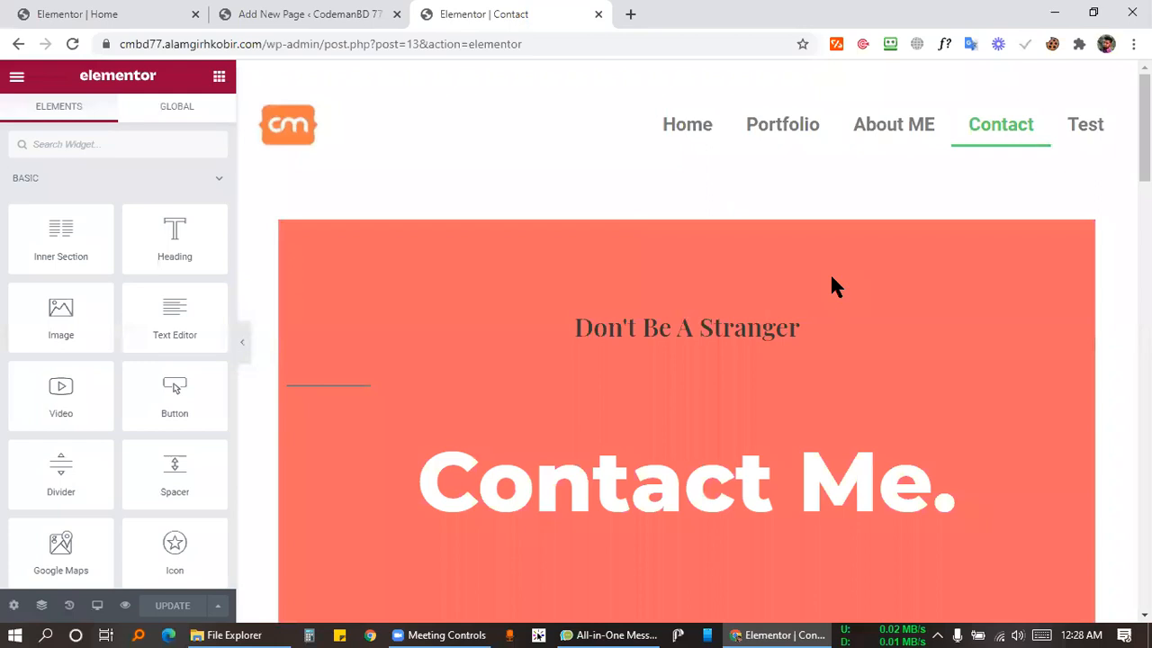
Copy the Contact page's top hero section in Elementor.
left_click(455, 634)
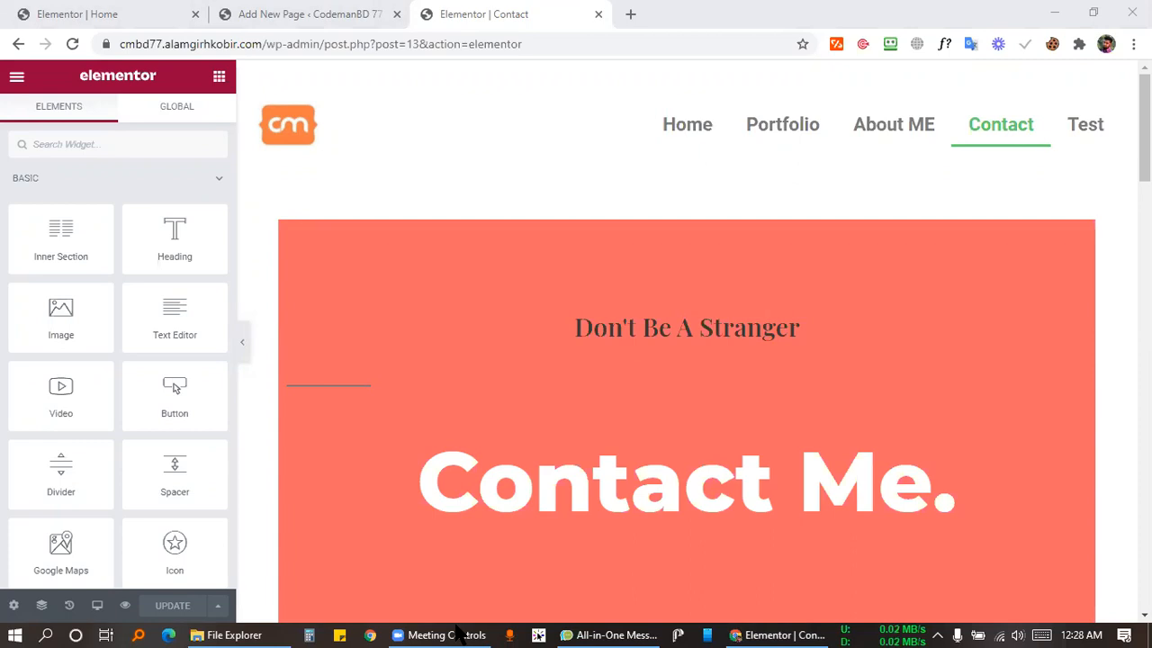
right_click(689, 74)
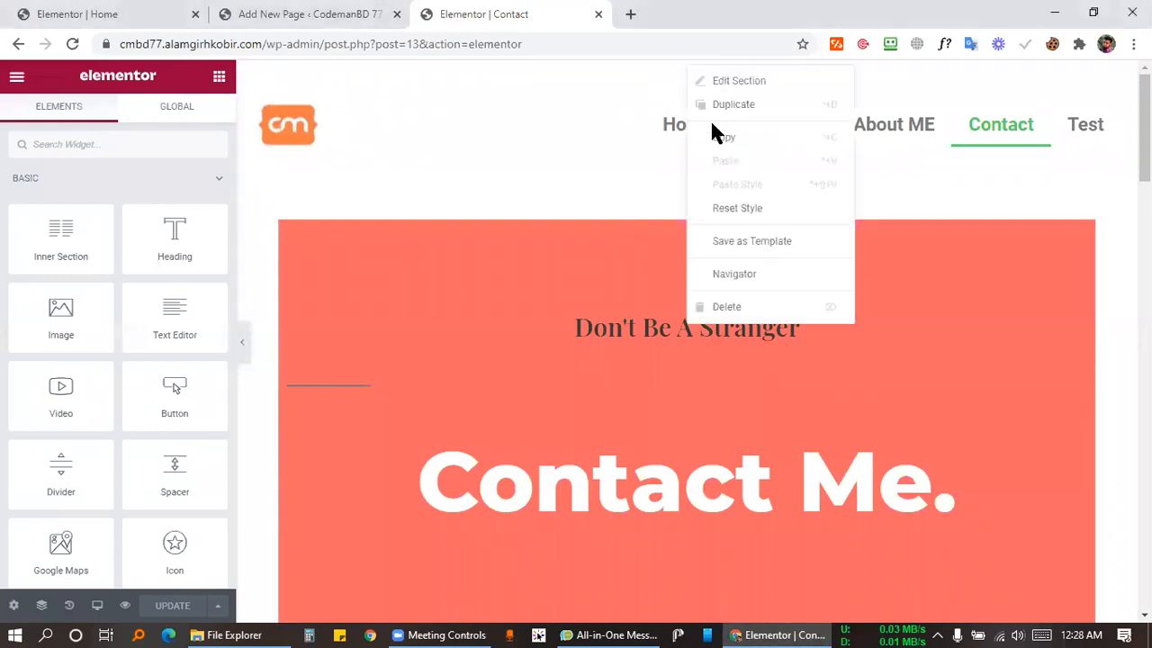
left_click(714, 139)
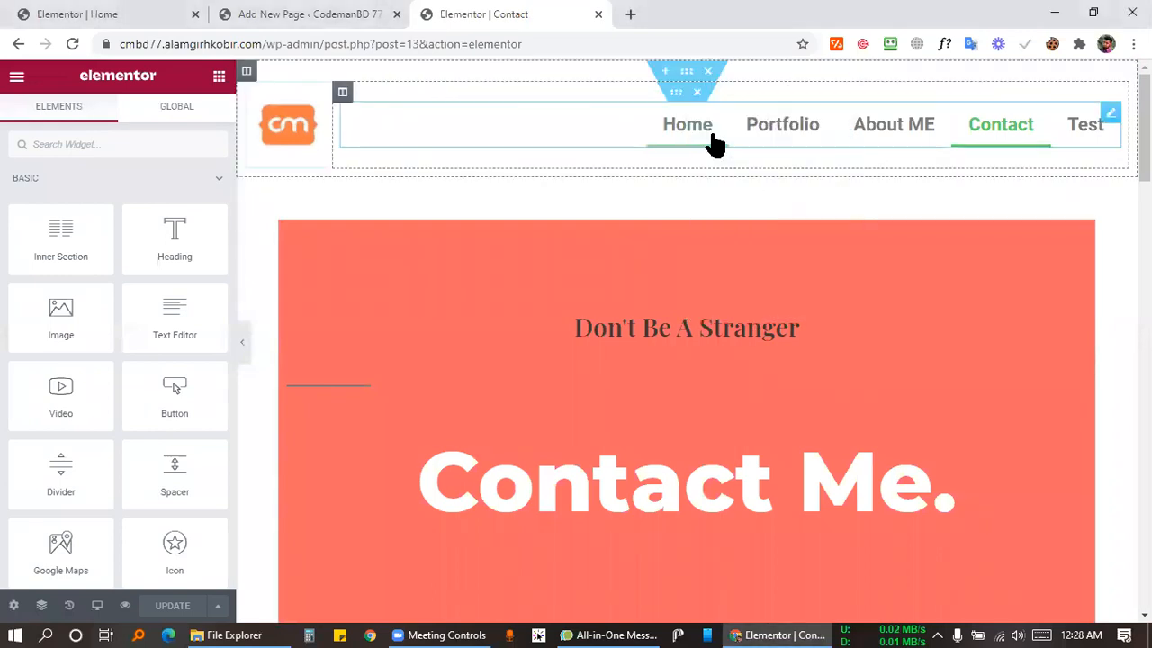
Open the test page in Elementor, then close its tab and keep the Contact editor in front.
left_click(376, 12)
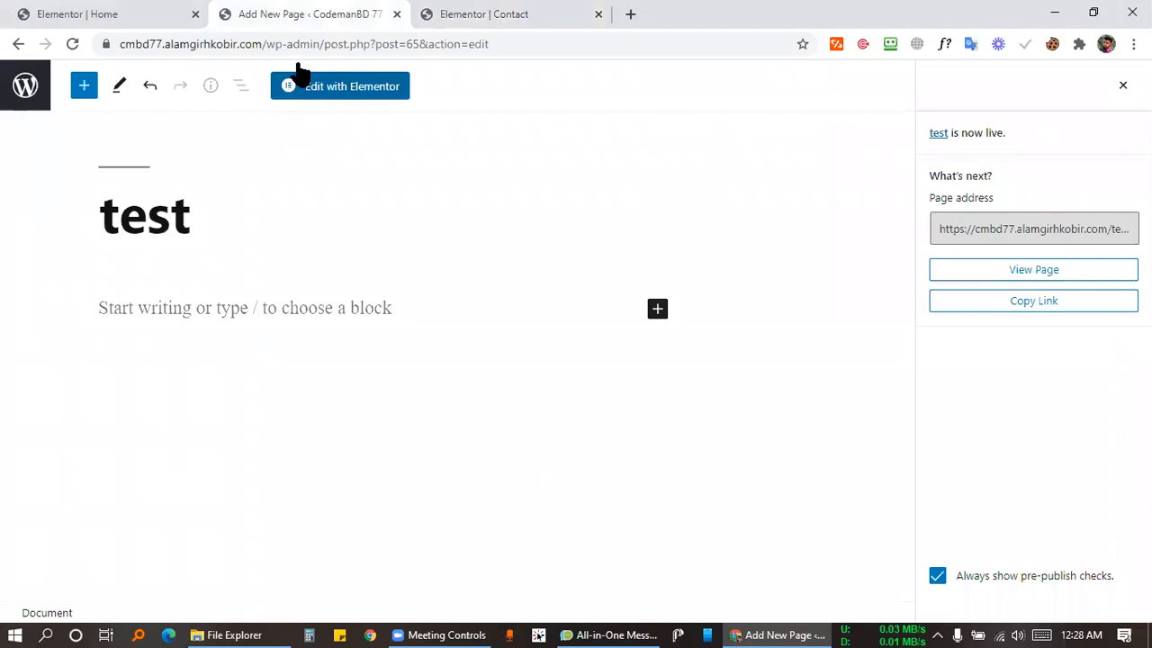
left_click(306, 83)
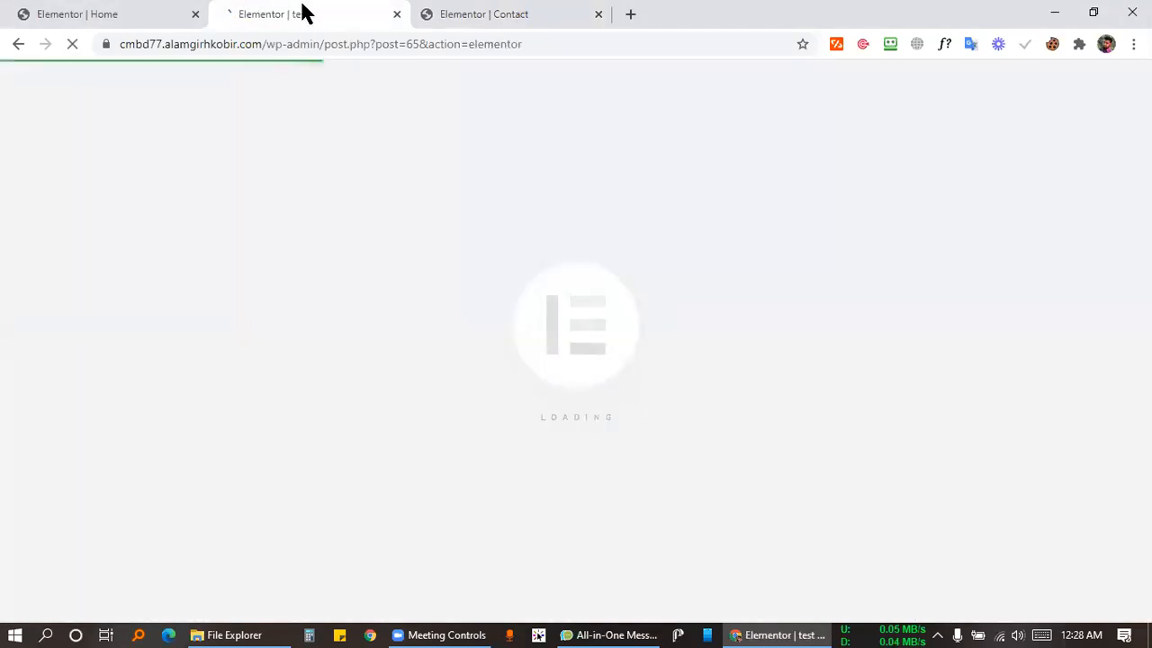
left_click(475, 13)
left_click_drag(475, 12, 231, 13)
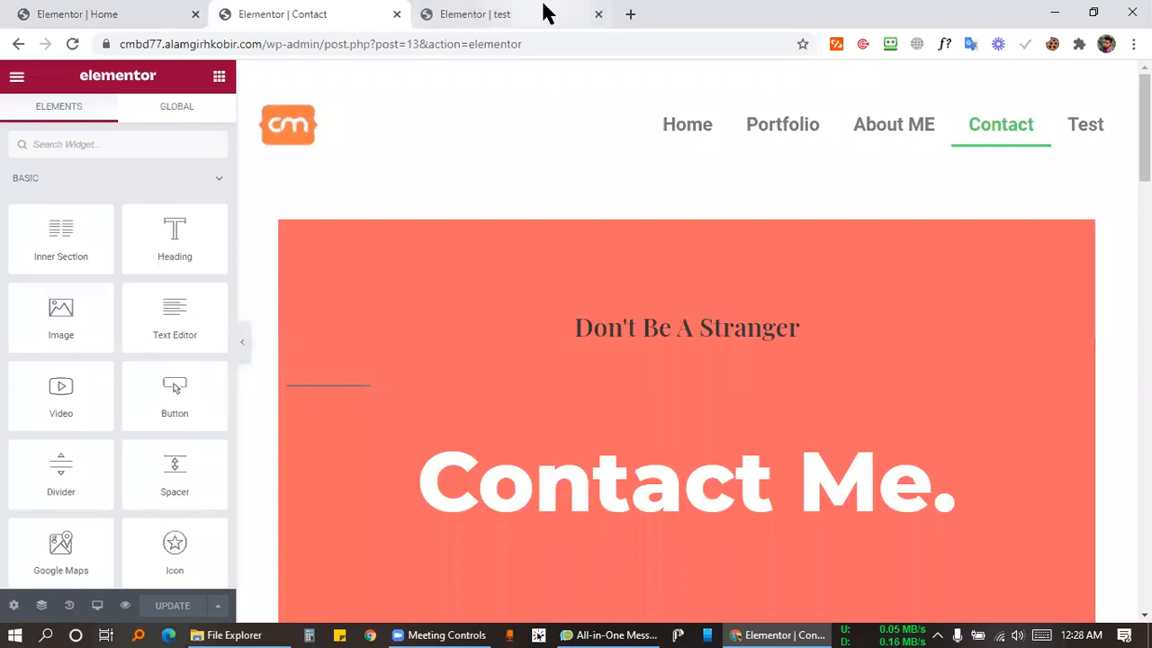
left_click(598, 15)
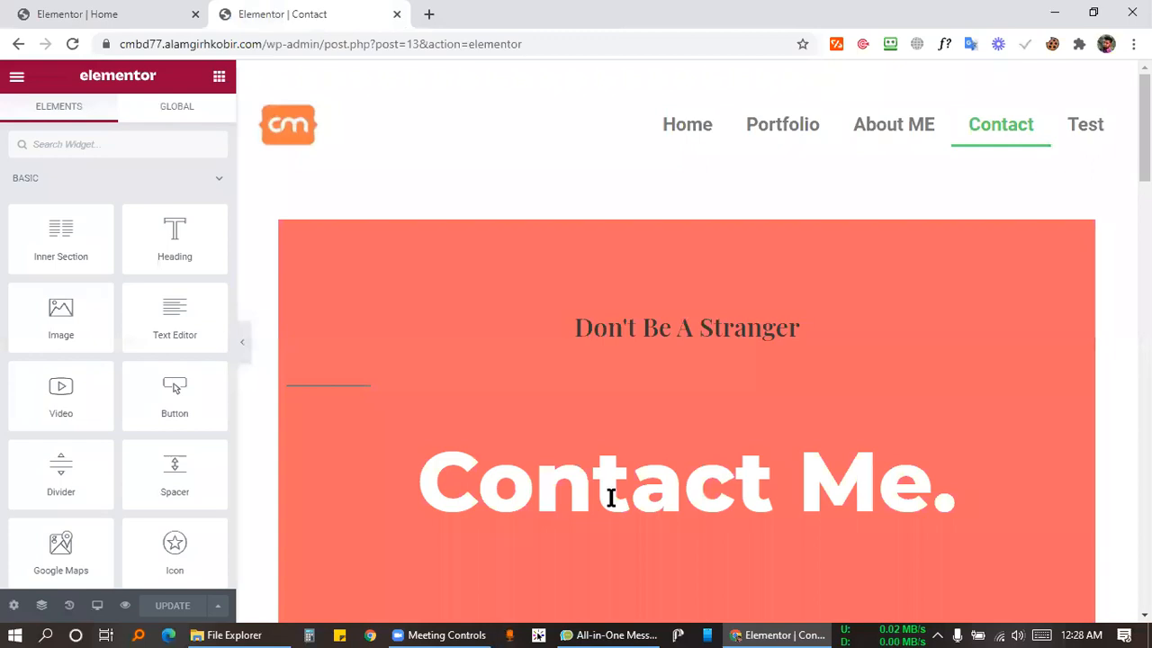
left_click(440, 630)
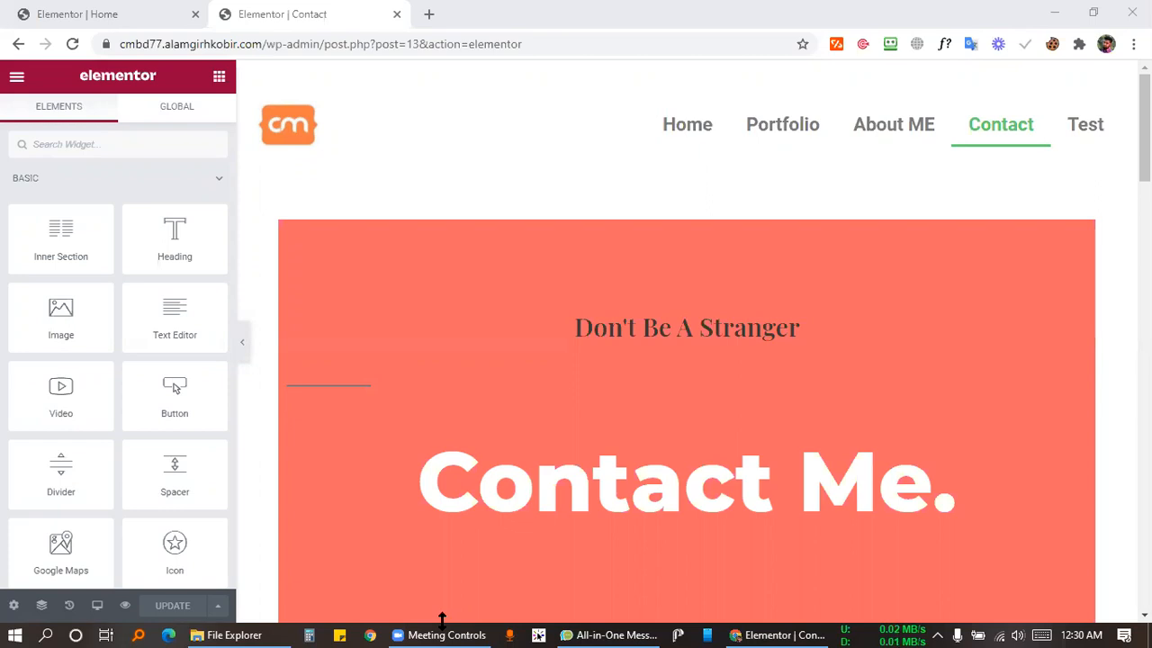
Load the site's /cpanel address in a new tab to reach the cPanel login page.
left_click(432, 12)
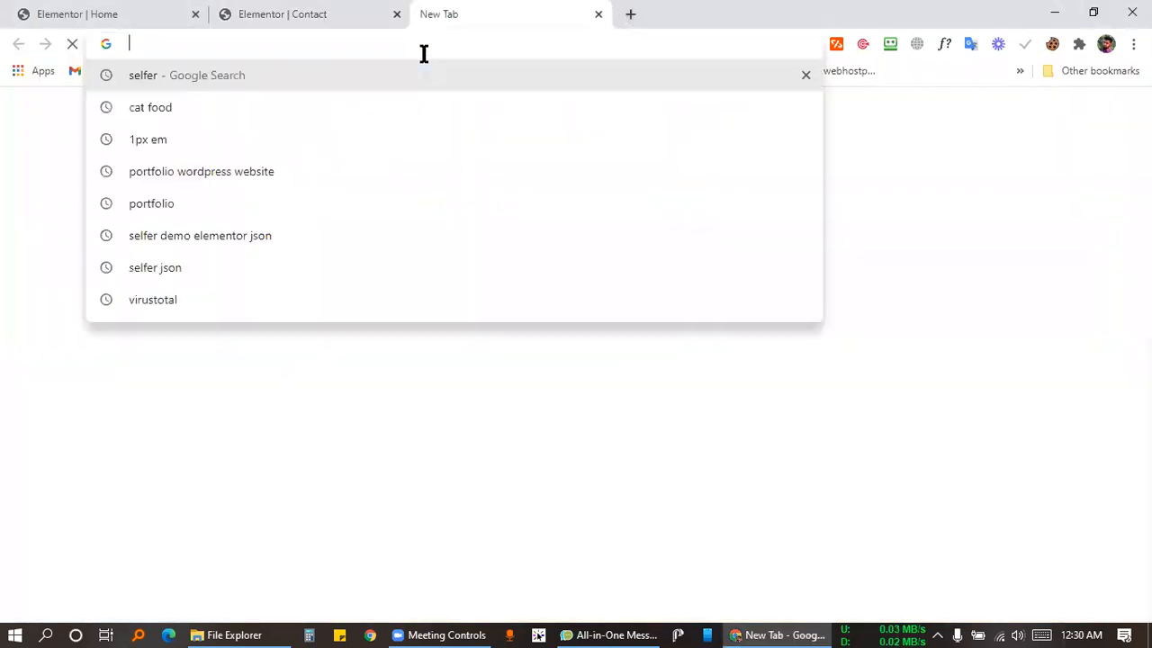
type("alam")
key("End")
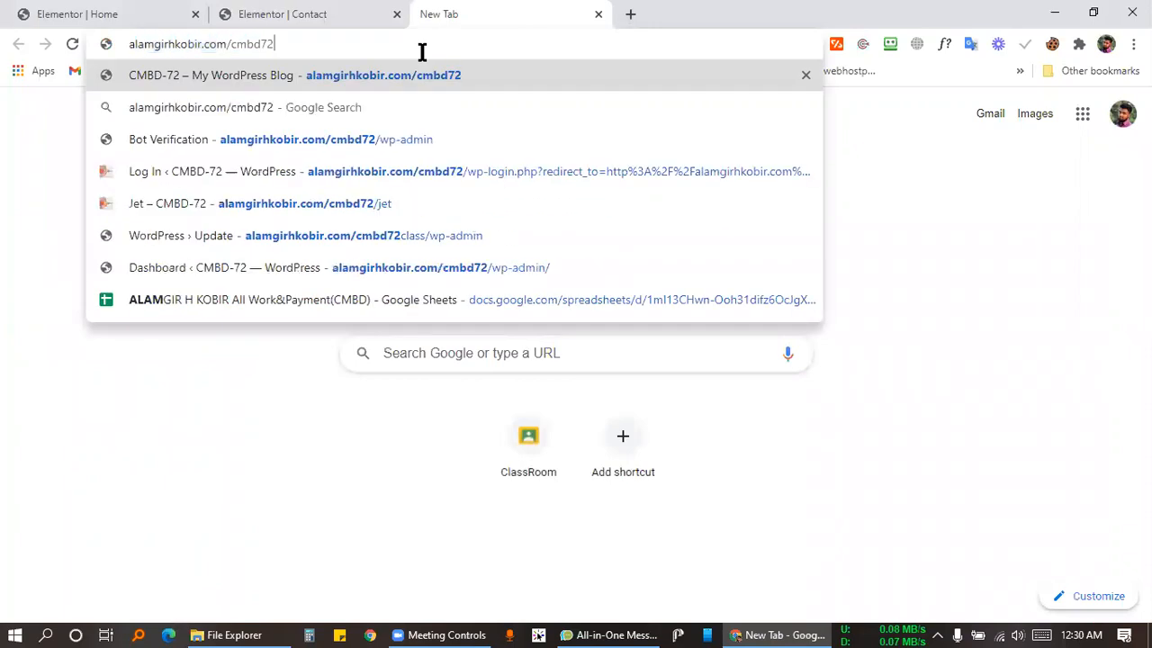
key("BackSpace")
key("BackSpace")
key("BackSpace")
key("BackSpace")
key("BackSpace")
key("BackSpace")
type("cpanel")
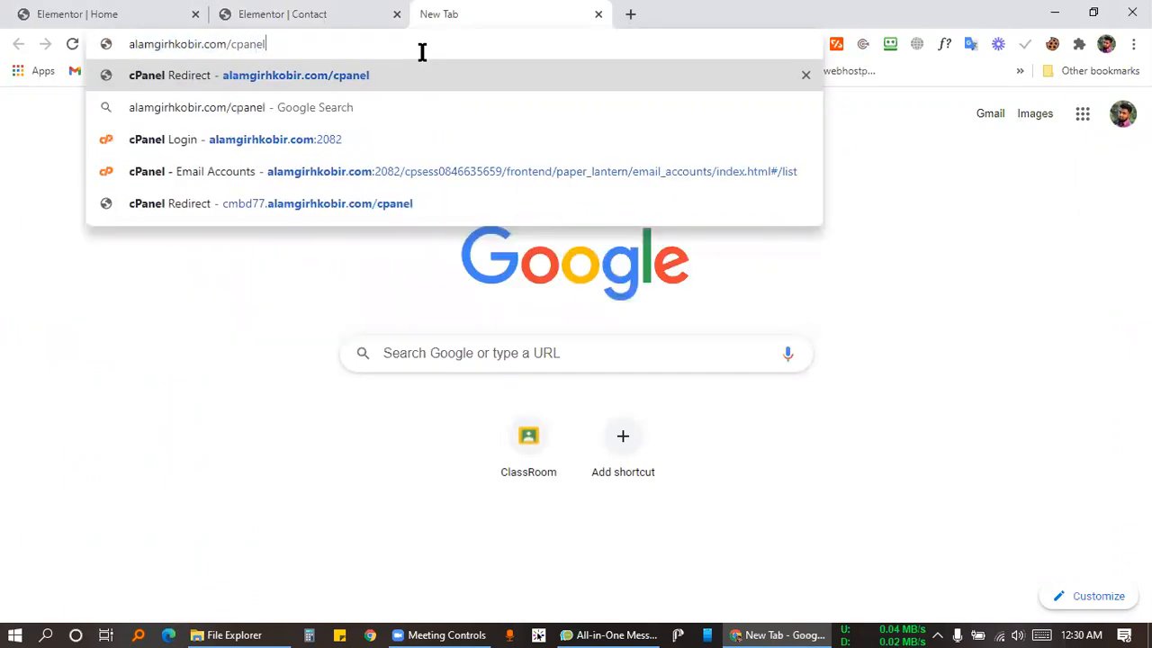
key("Return")
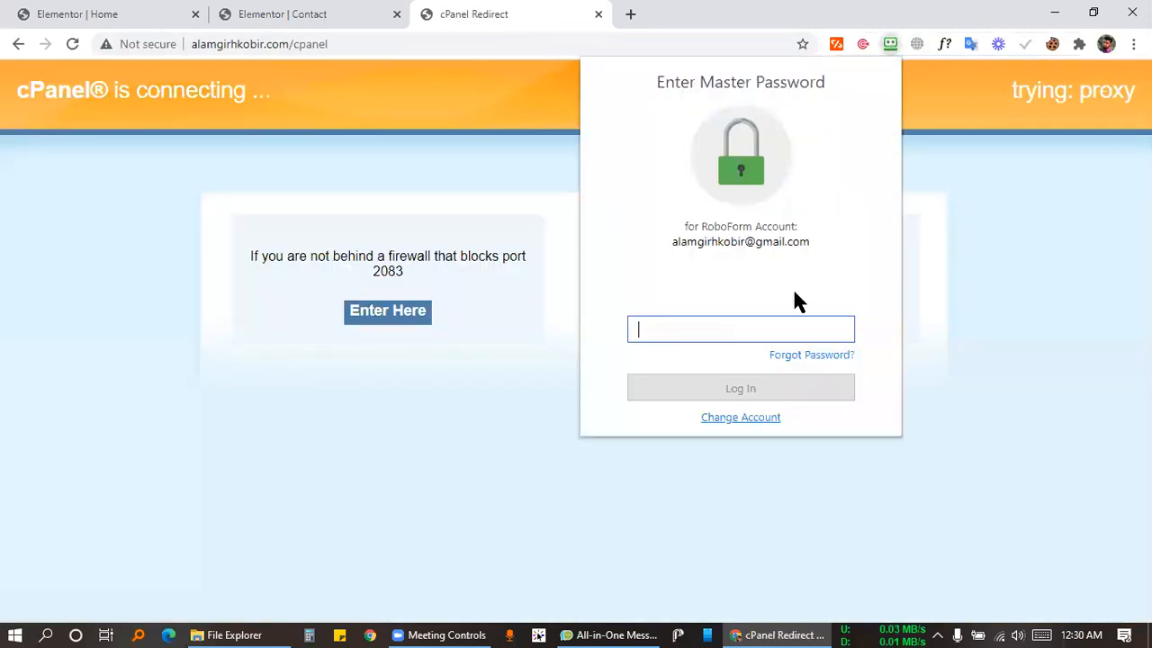
Unlock the RoboForm password manager by entering its master password.
type("••••••••••")
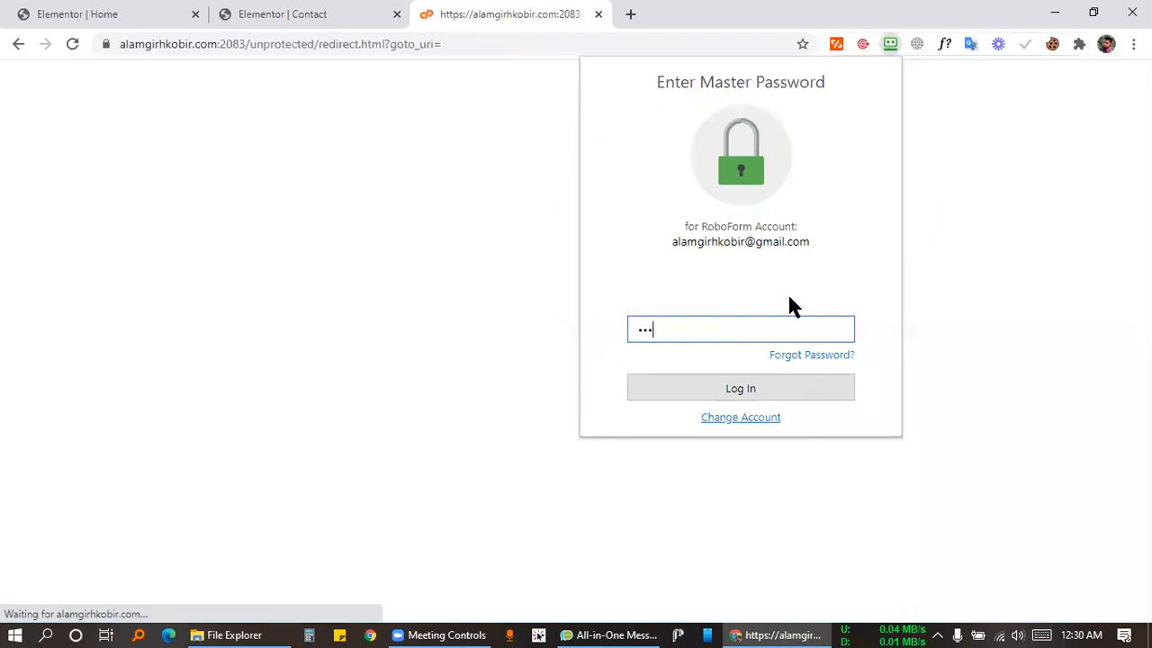
key("Return")
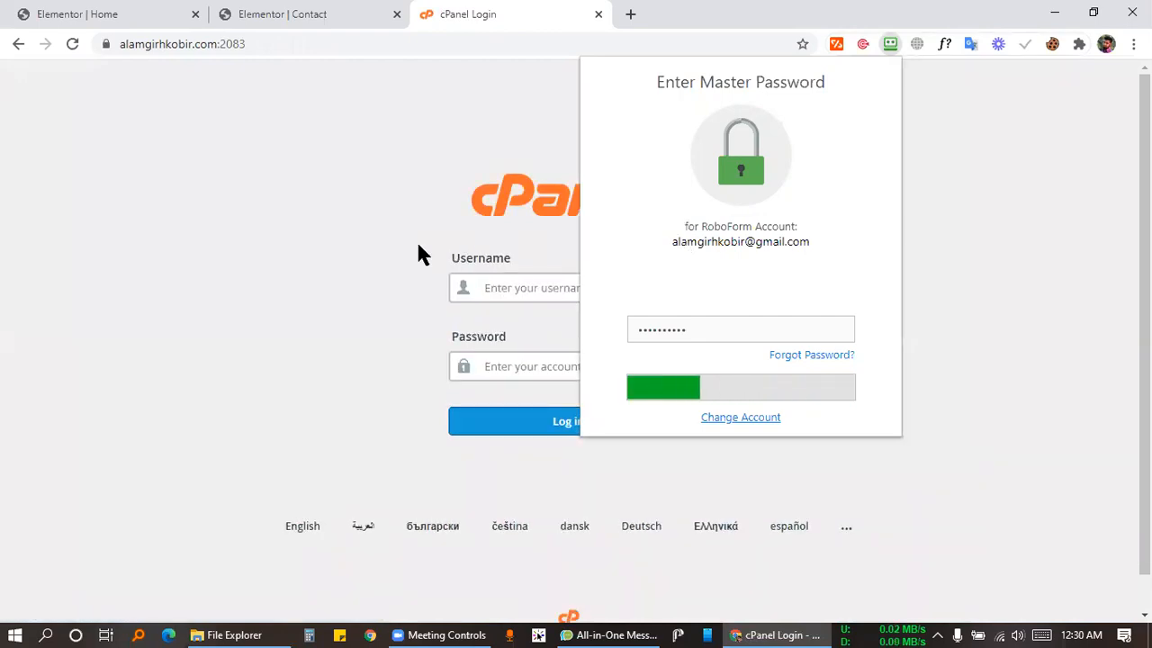
scroll(412, 247, "down", 1)
scroll(387, 183, "up", 1)
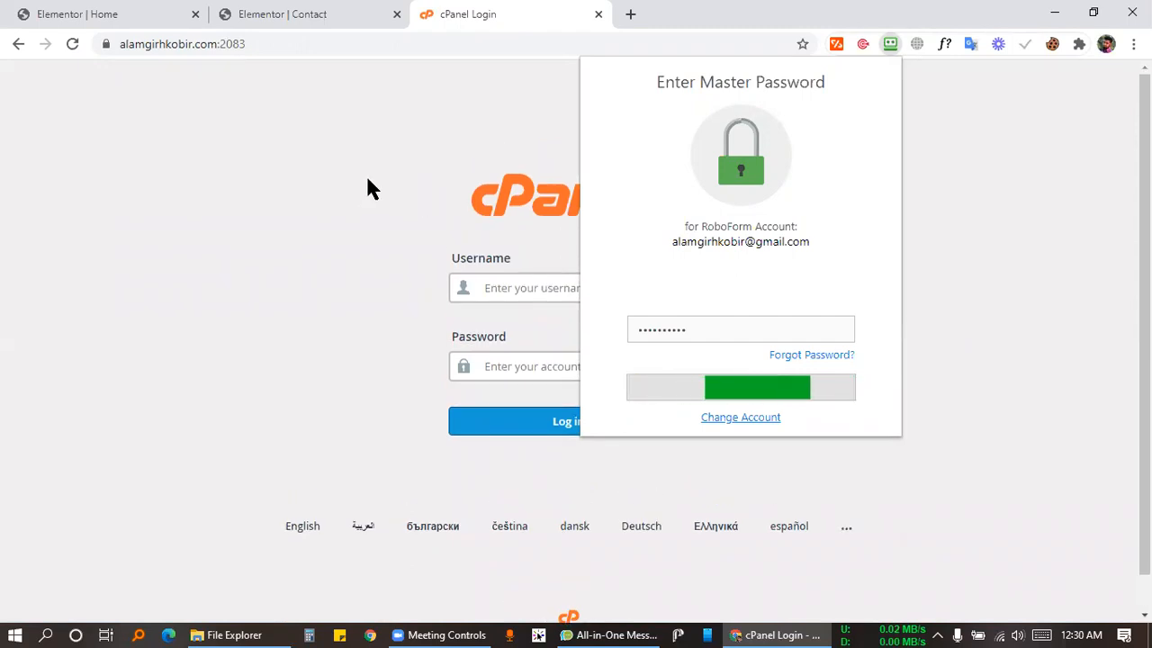
left_click(889, 45)
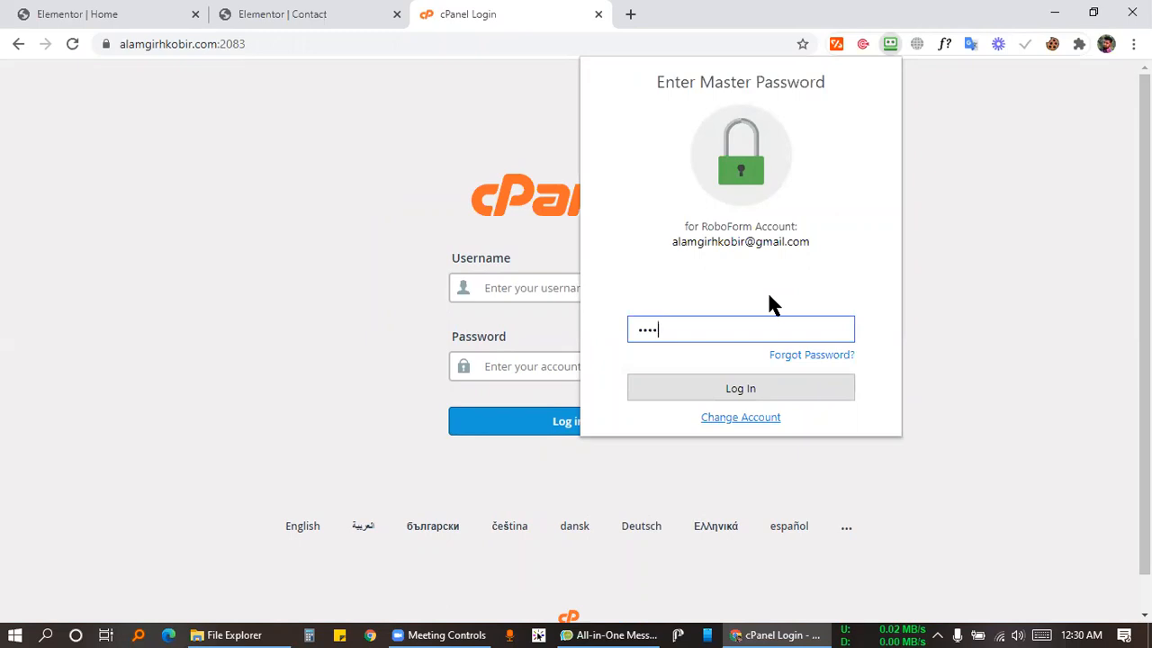
type("••")
key("Return")
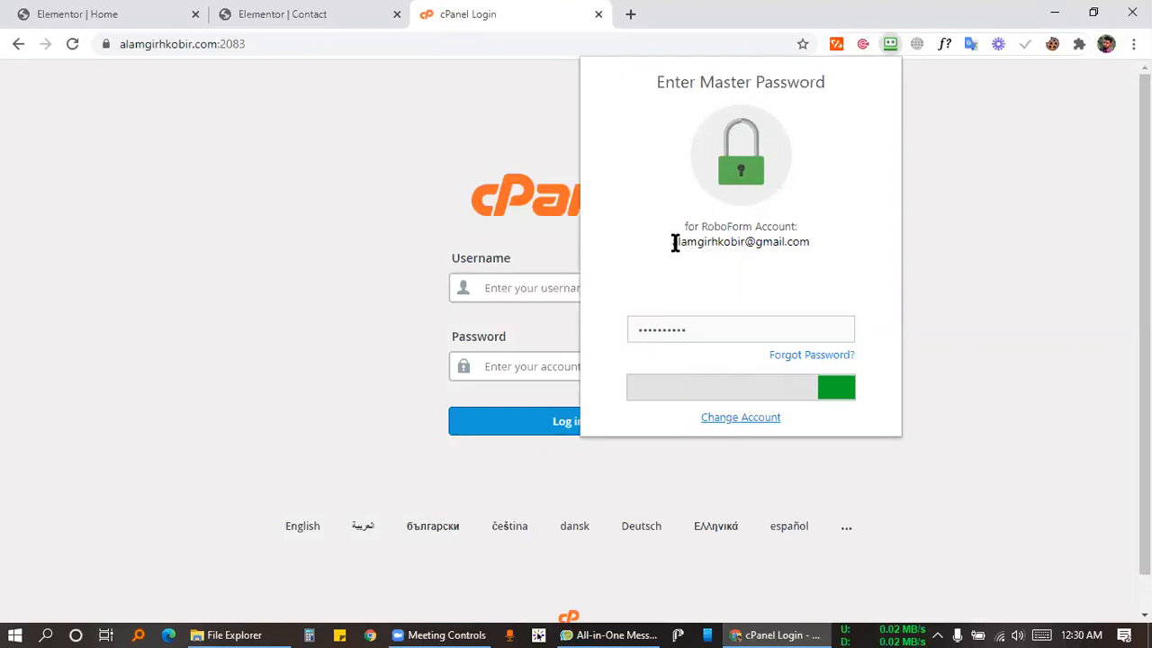
left_click_drag(671, 241, 833, 242)
left_click(833, 240)
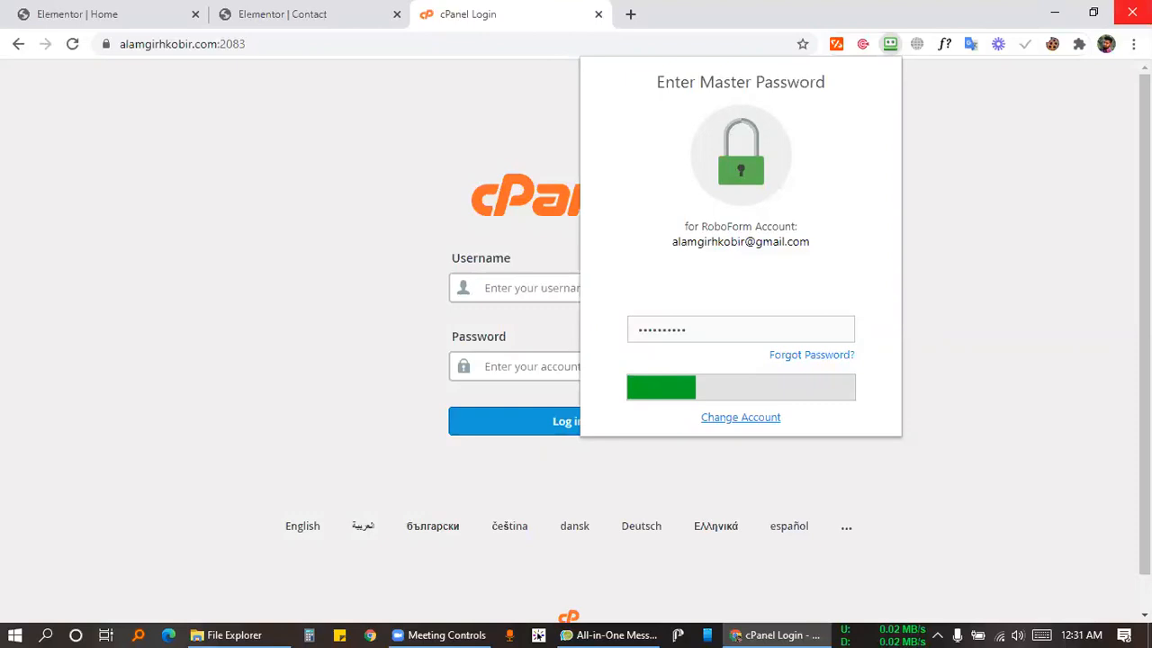
left_click_drag(675, 241, 815, 252)
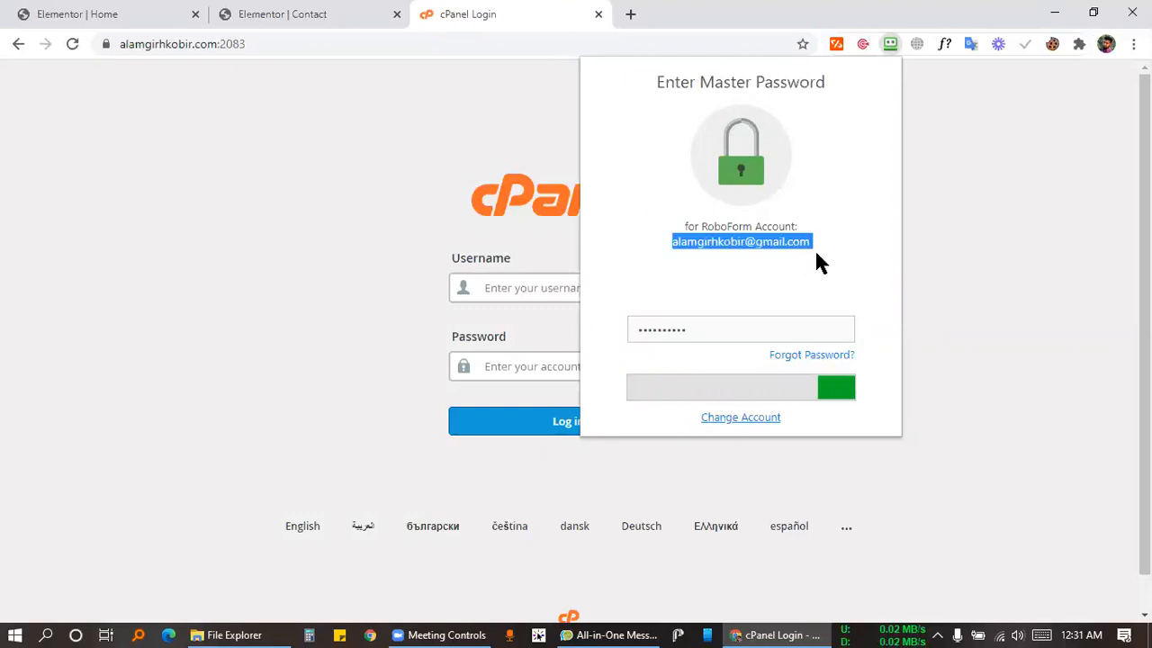
left_click(849, 249)
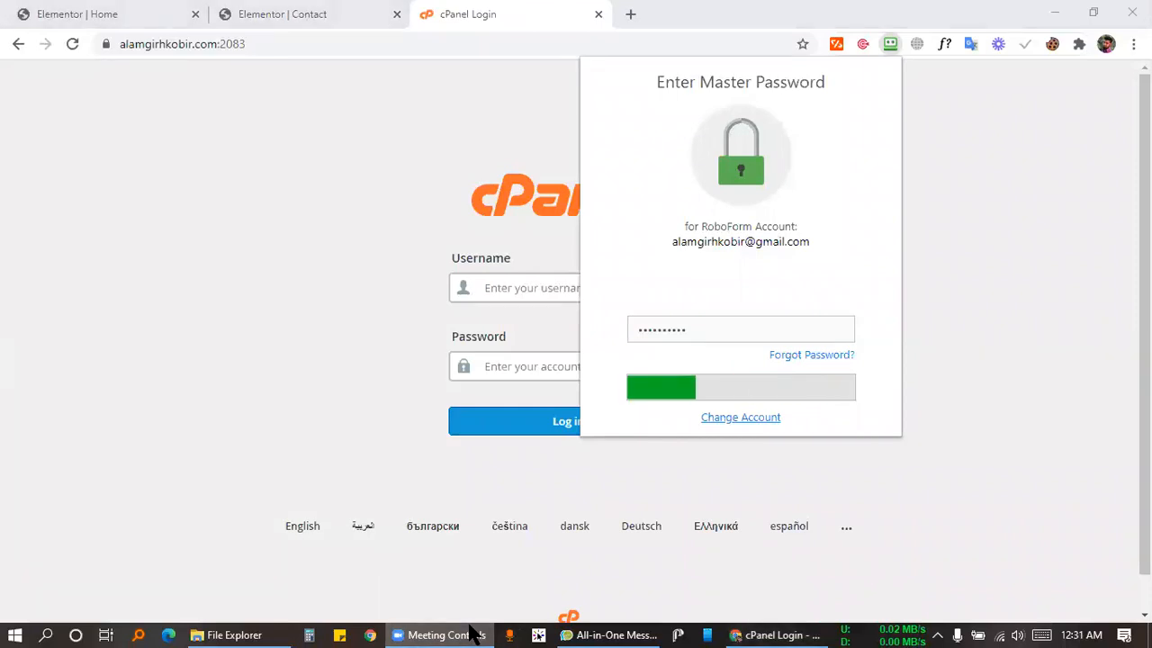
Save a Zoom screenshot of the login screen as Screenshot_2.jpg.
left_click(469, 625)
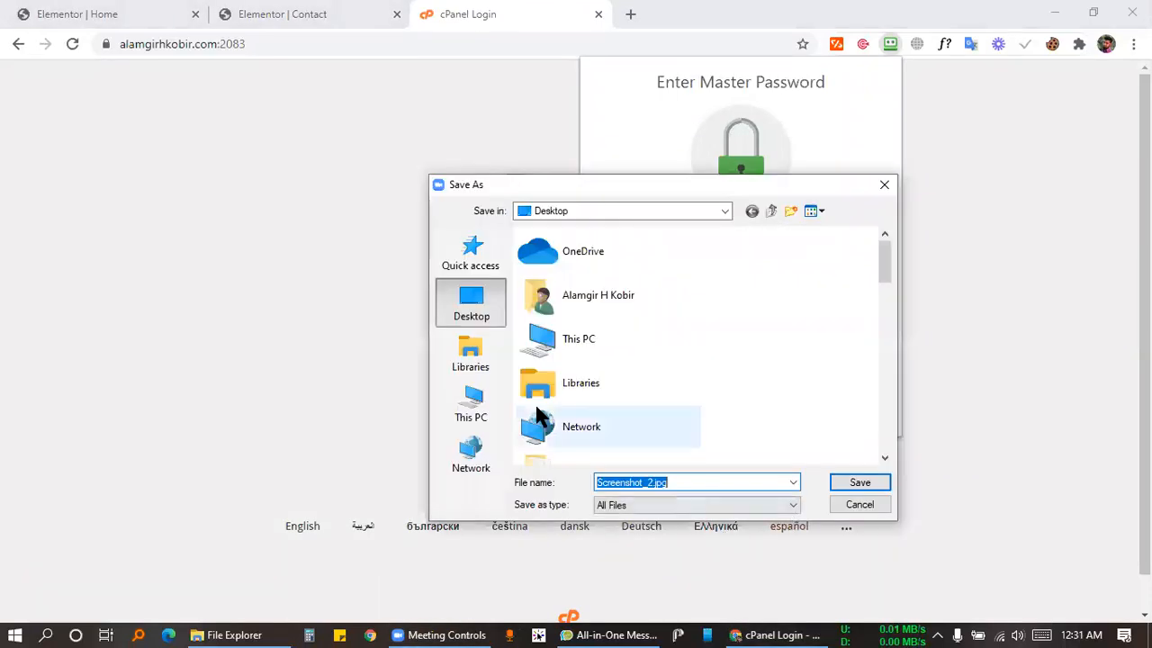
left_click(884, 482)
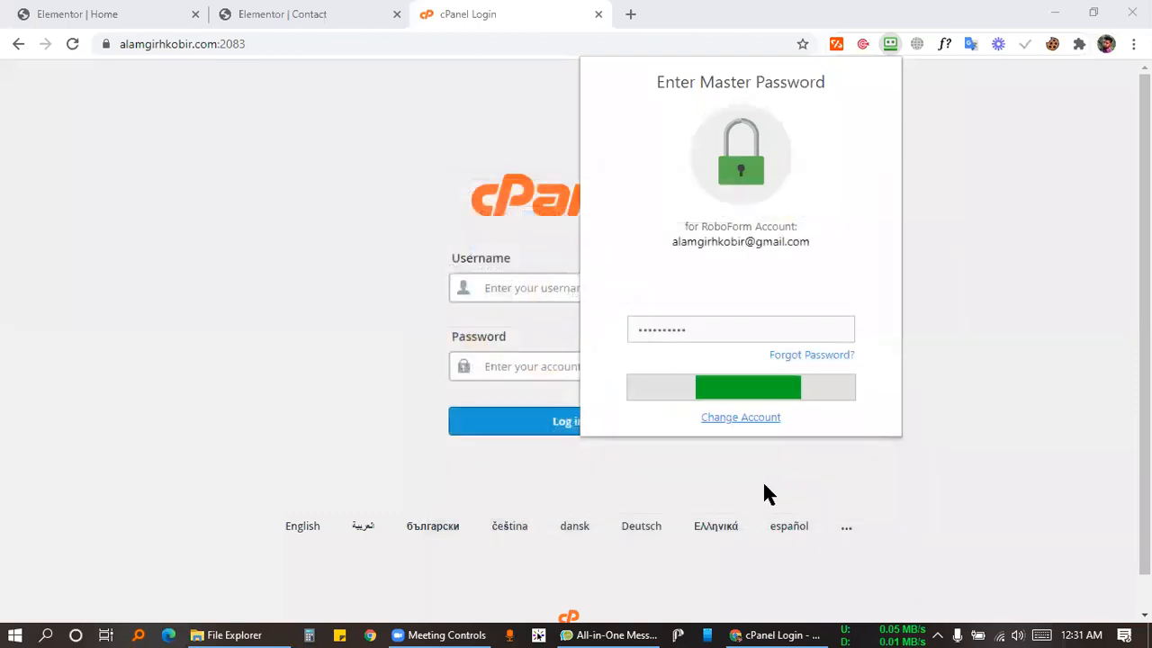
left_click(211, 630)
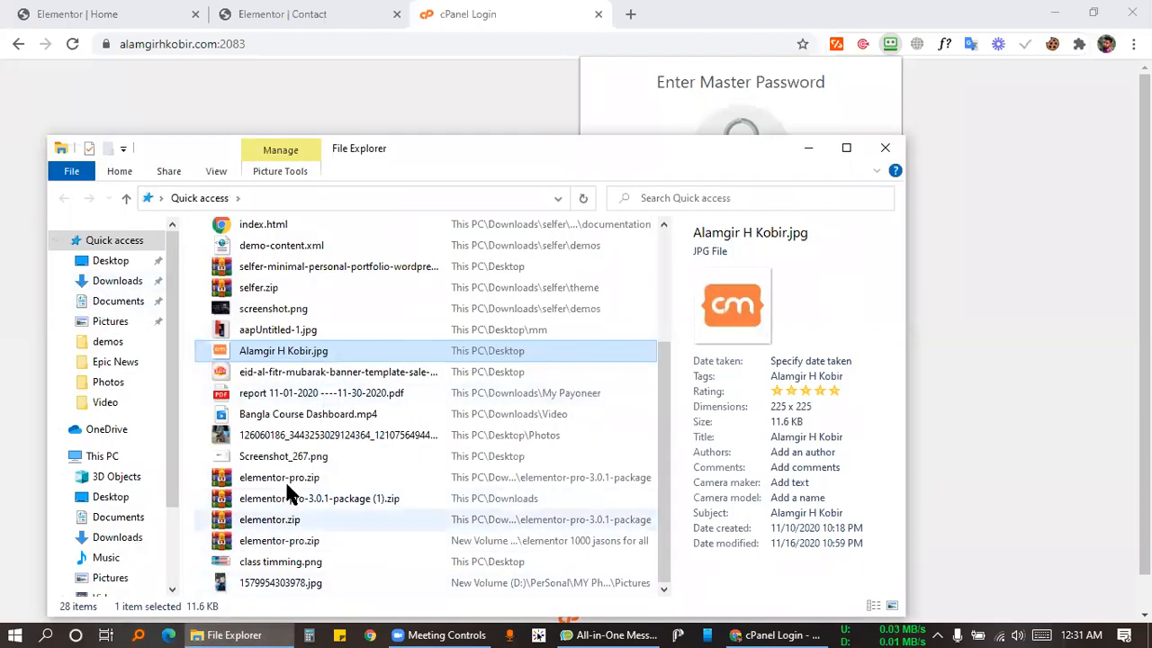
scroll(276, 329, "up", 5)
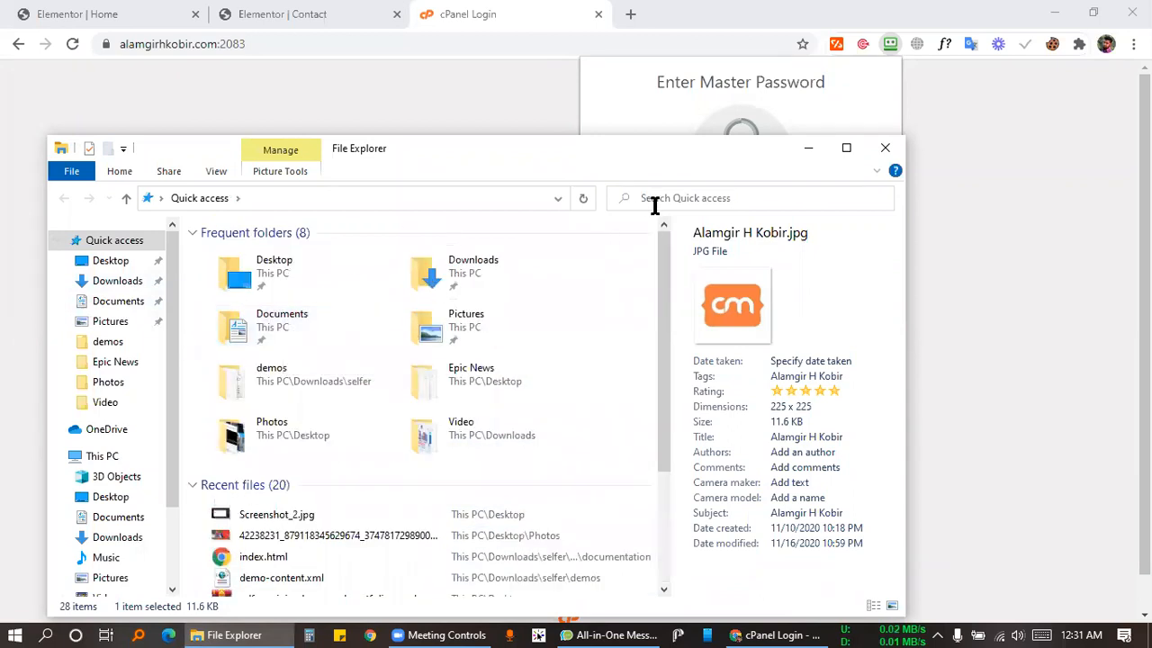
left_click(675, 87)
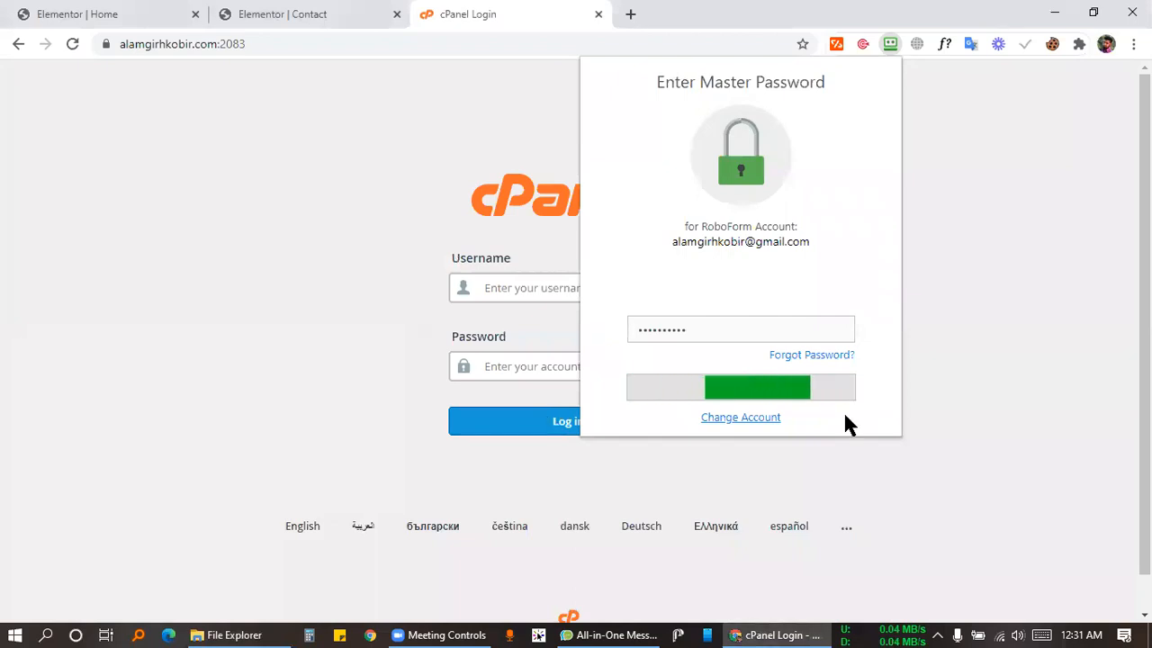
View Screenshot_2.jpg from the Desktop in Photos, then close the viewer.
left_click(423, 627)
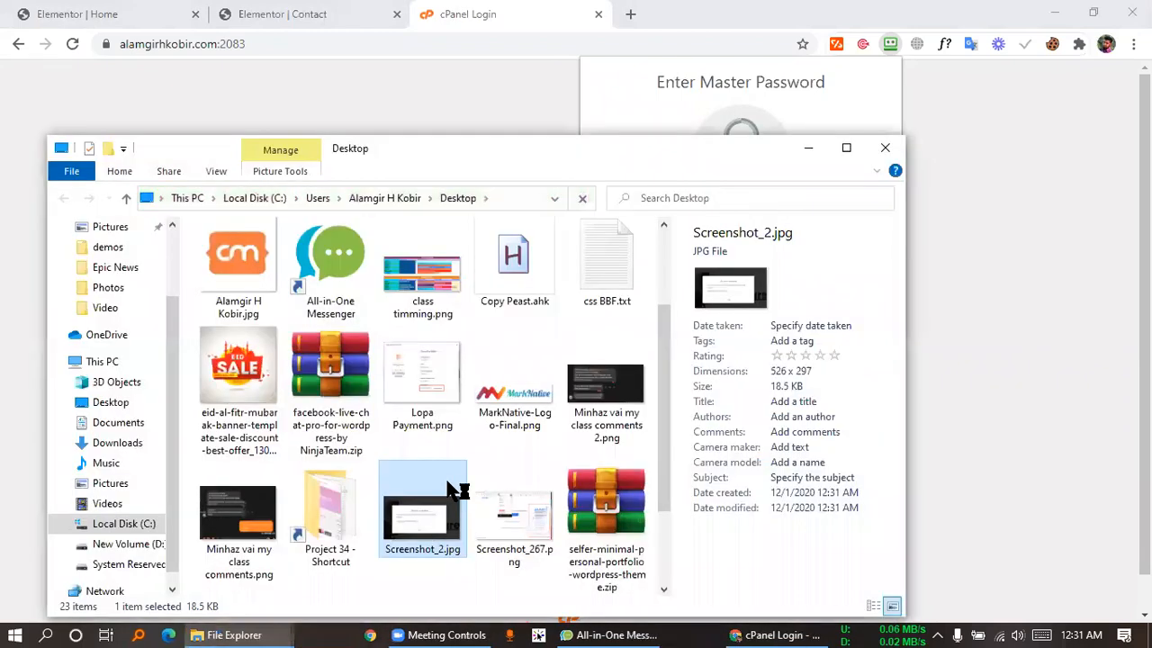
double_click(455, 493)
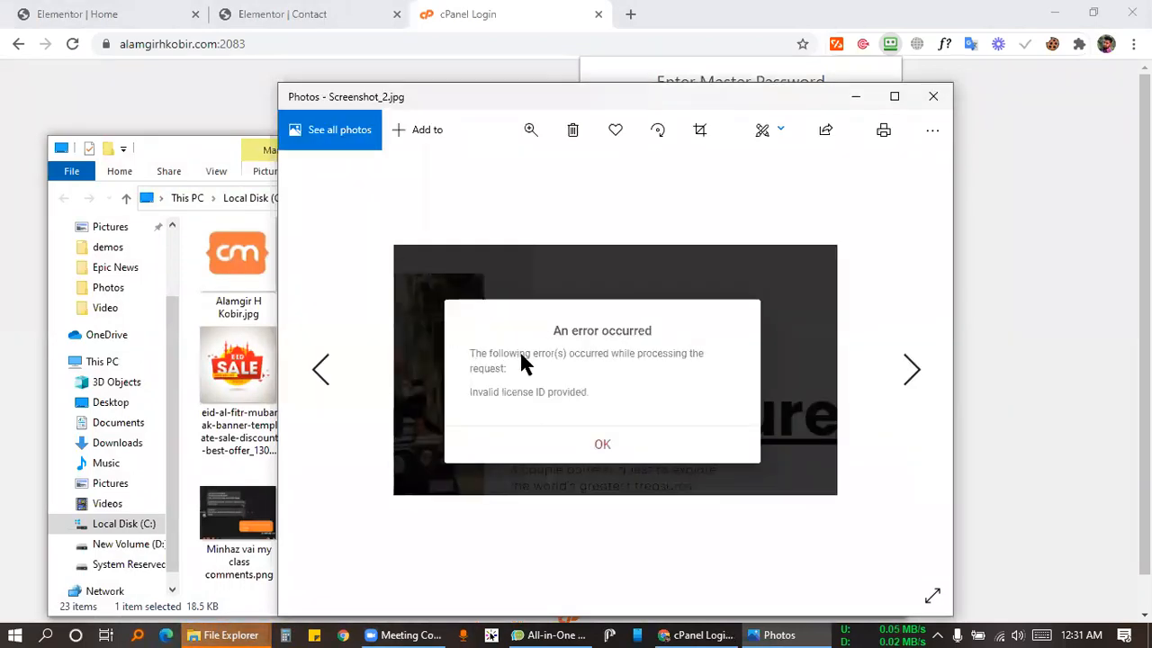
scroll(519, 349, "up", 3)
left_click_drag(686, 390, 605, 346)
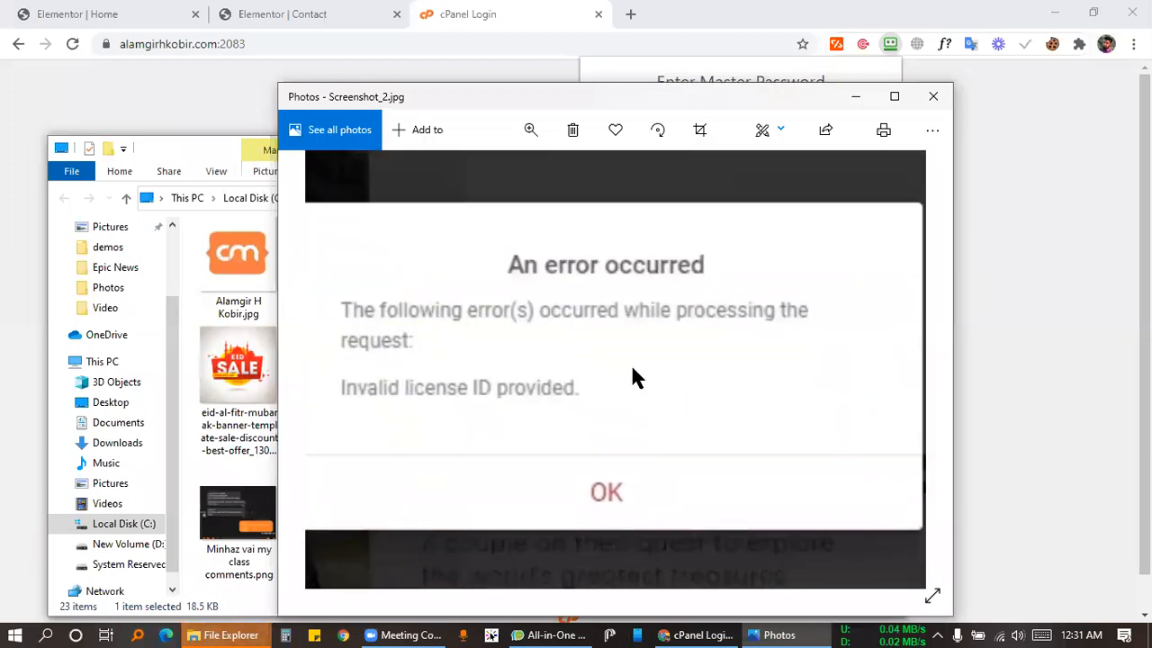
scroll(633, 376, "down", 3)
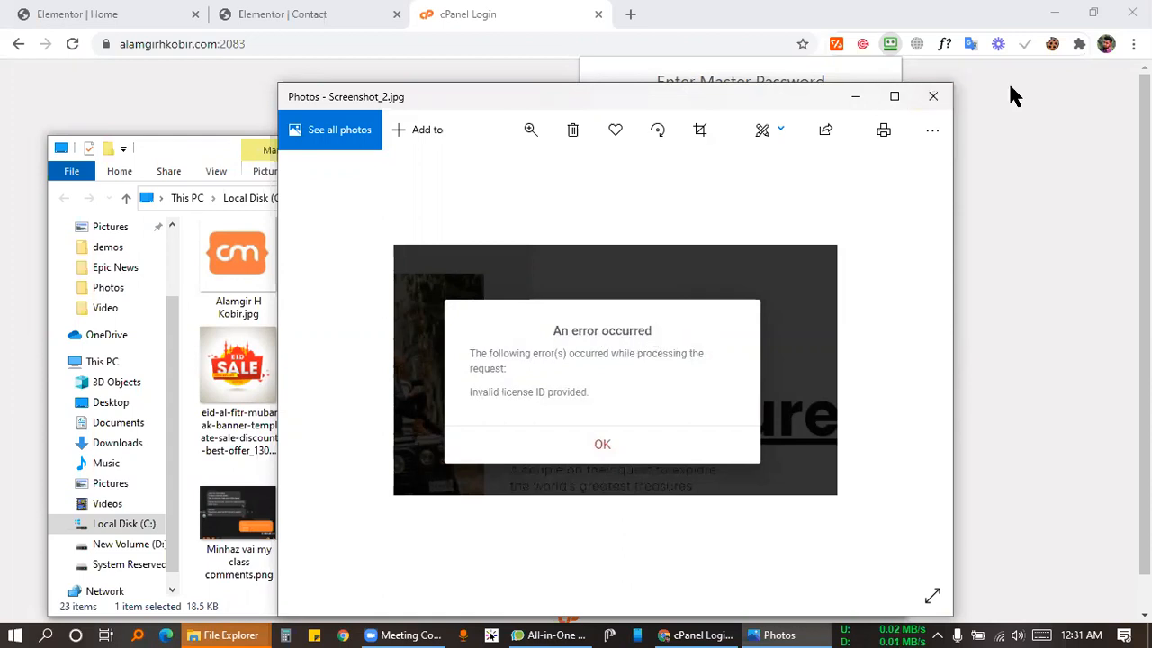
left_click(936, 97)
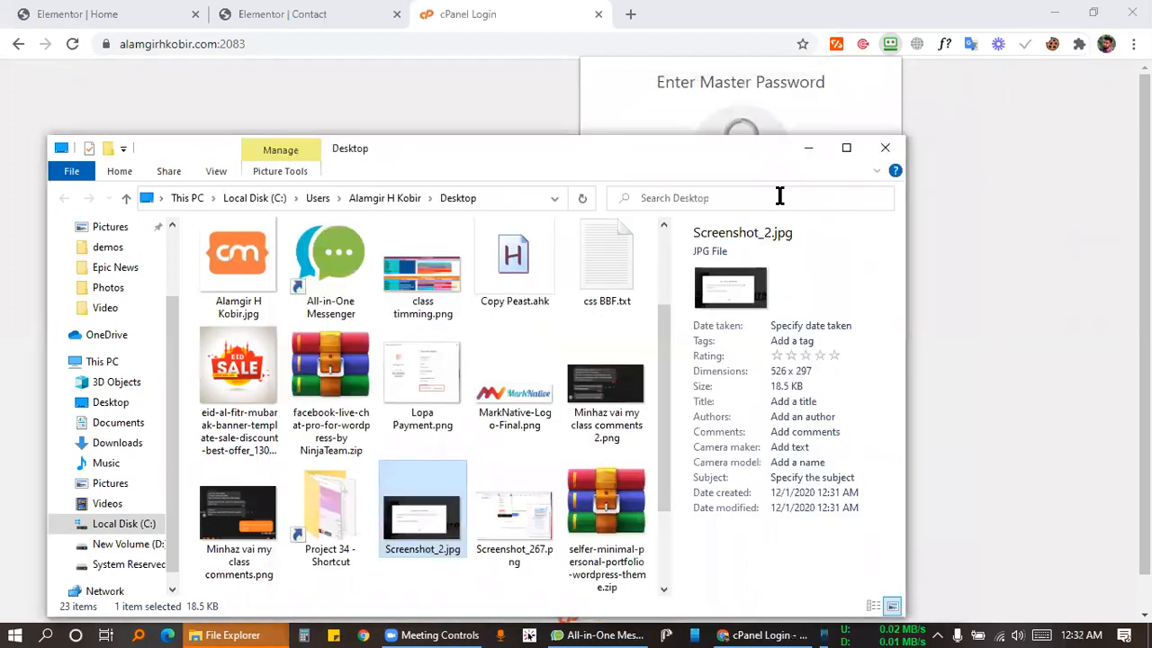
Exit the Home page's Elementor editor to the WordPress dashboard.
left_click(815, 153)
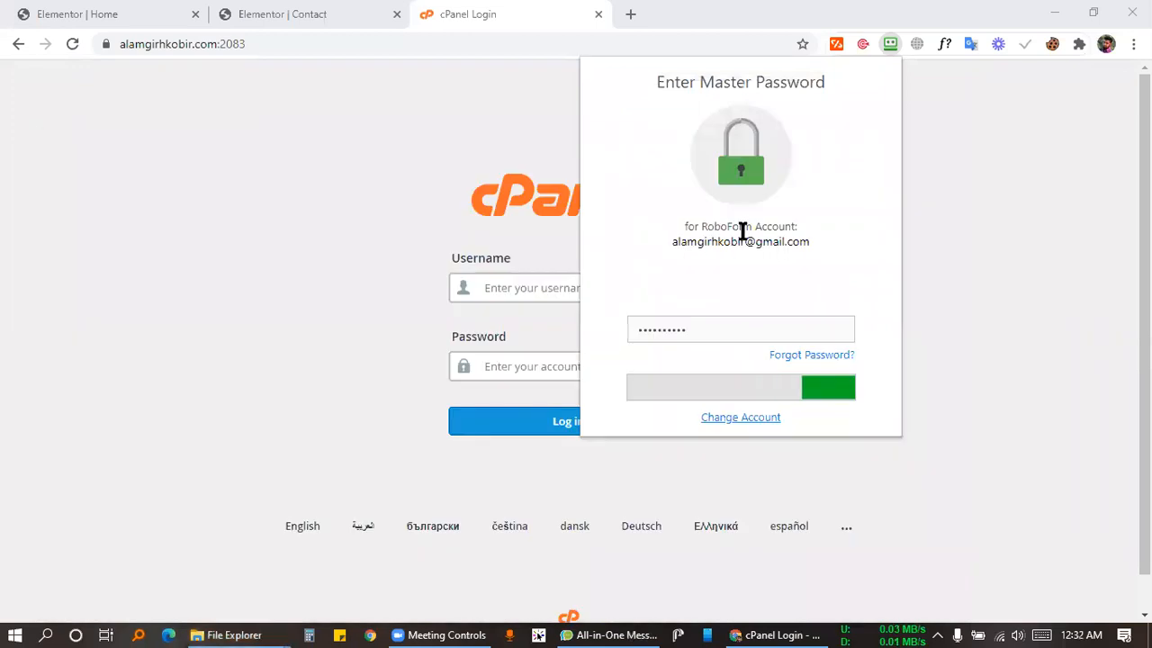
left_click(144, 12)
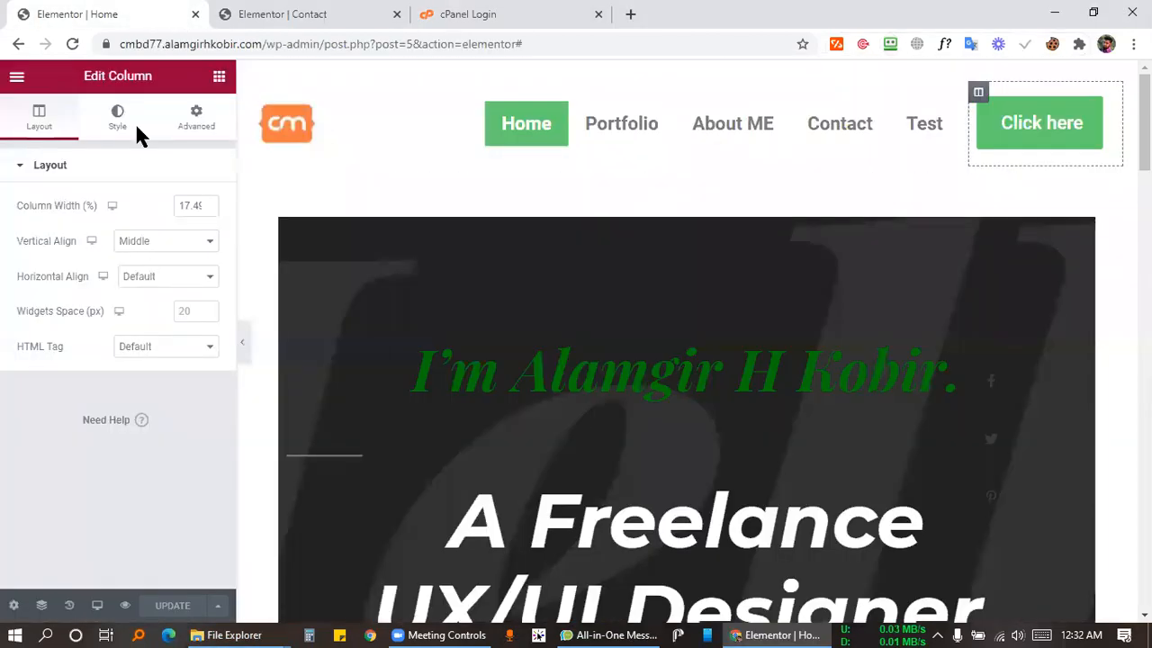
left_click(16, 76)
left_click(126, 376)
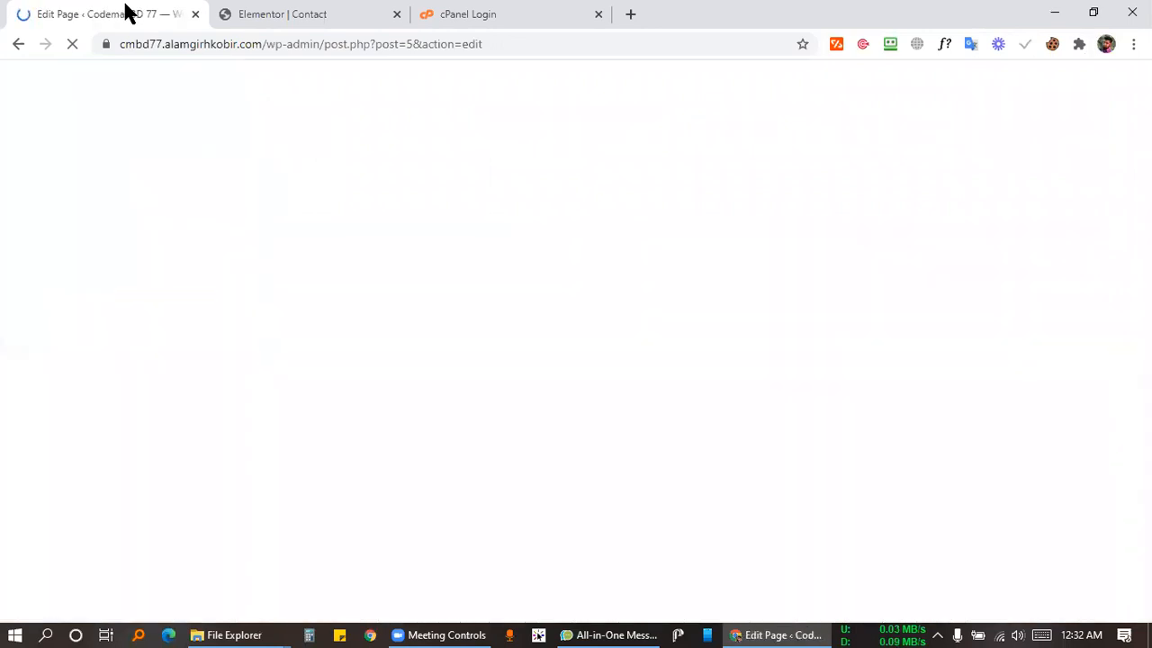
Browse the Pages and installed Plugins lists, then bring up the saved cPanel logins.
left_click(279, 13)
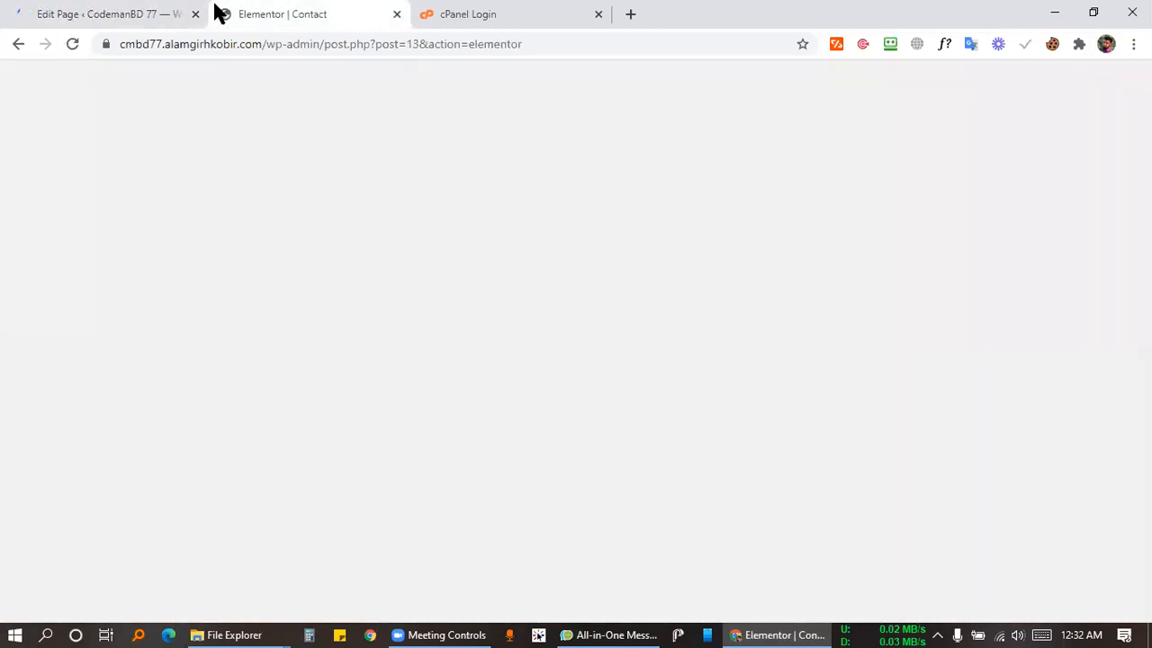
left_click(159, 13)
left_click(22, 82)
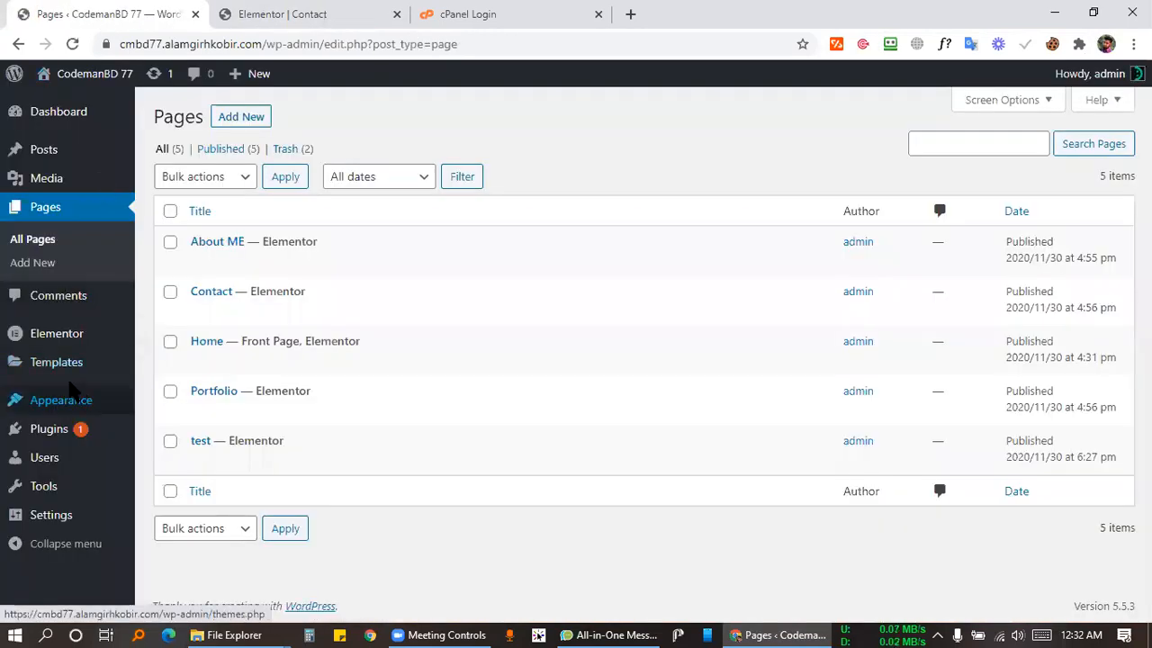
left_click(65, 434)
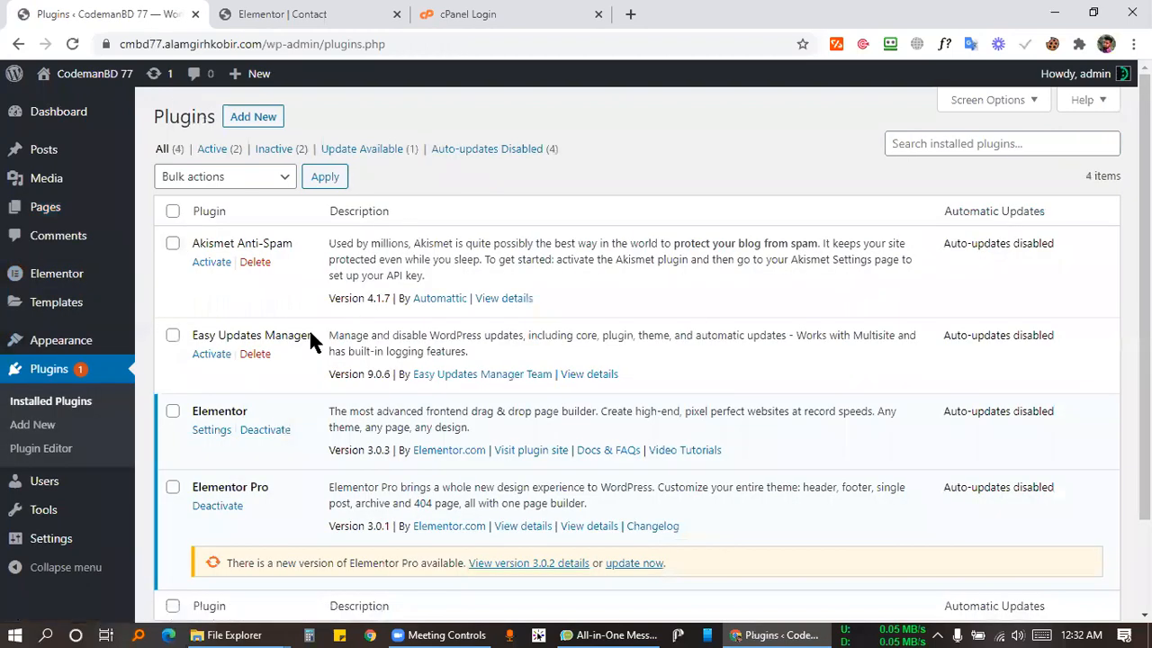
scroll(287, 341, "down", 3)
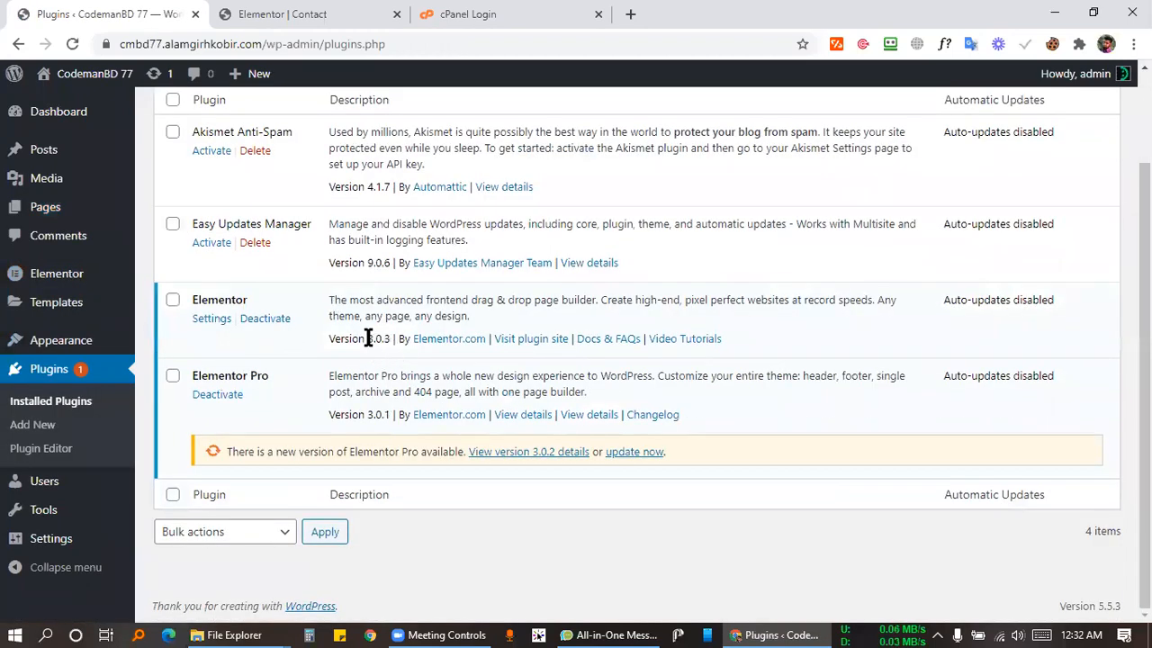
left_click(437, 14)
left_click(675, 290)
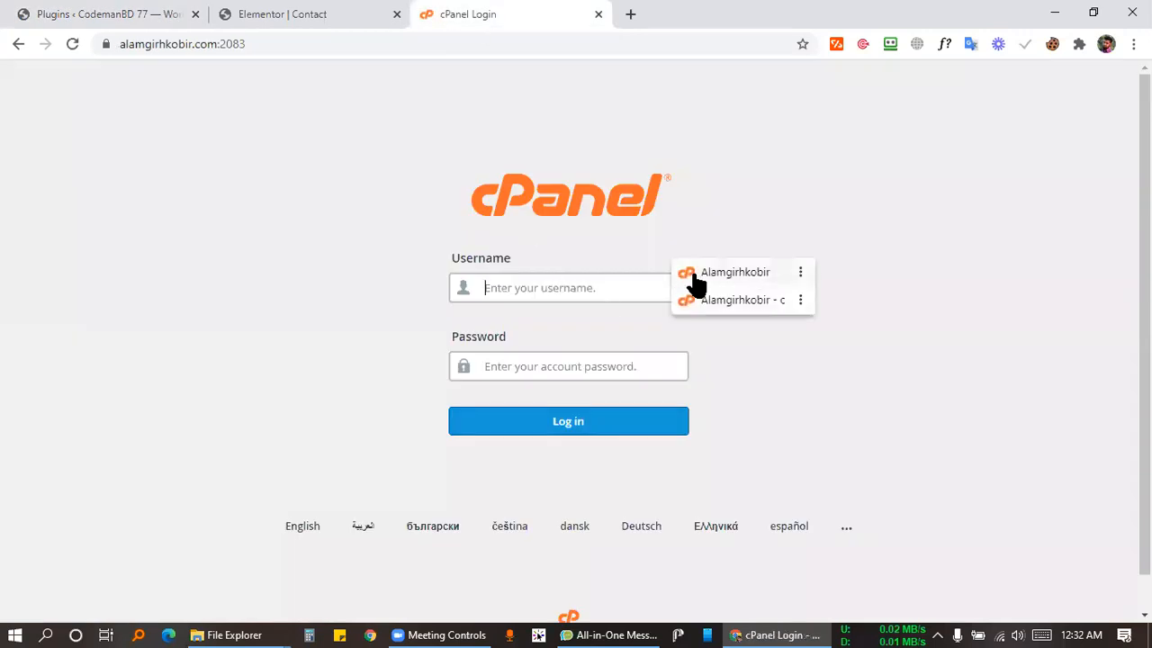
Log in to cPanel with the second saved login and return to the cPanel home page.
left_click(750, 301)
key("Return")
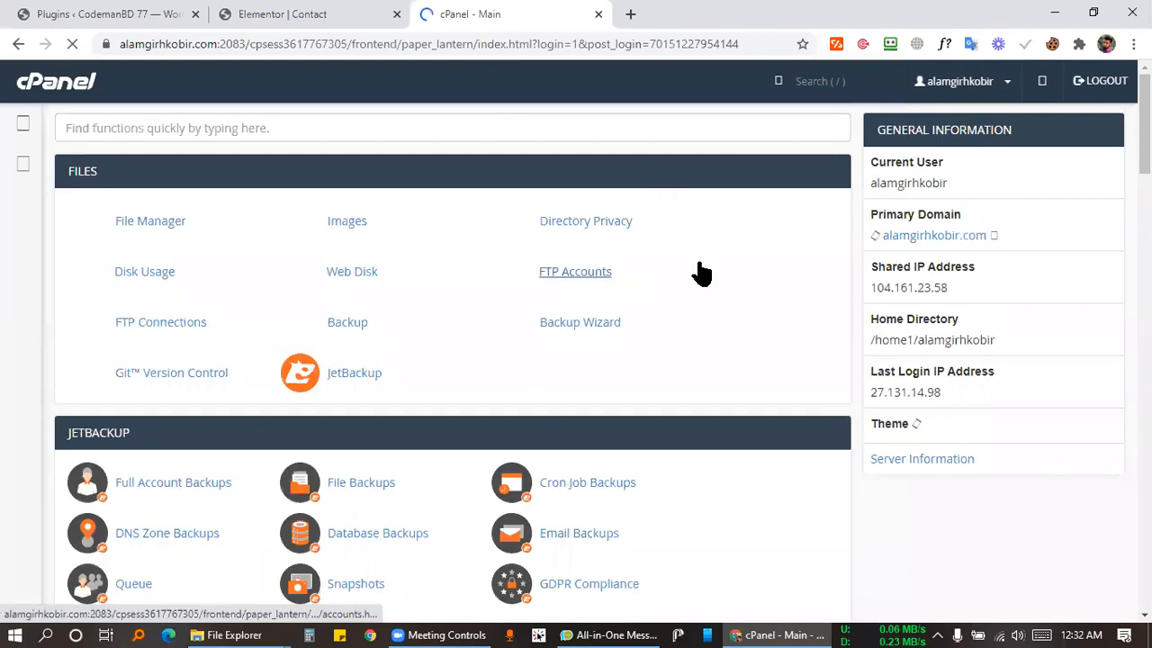
left_click(540, 45)
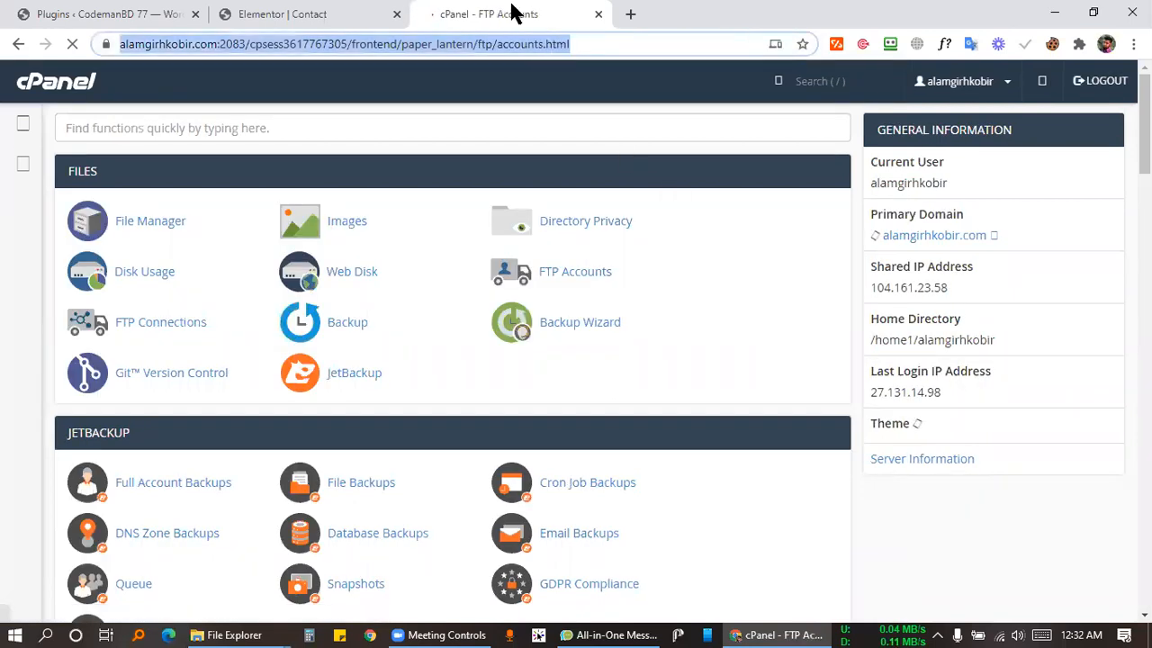
left_click(22, 42)
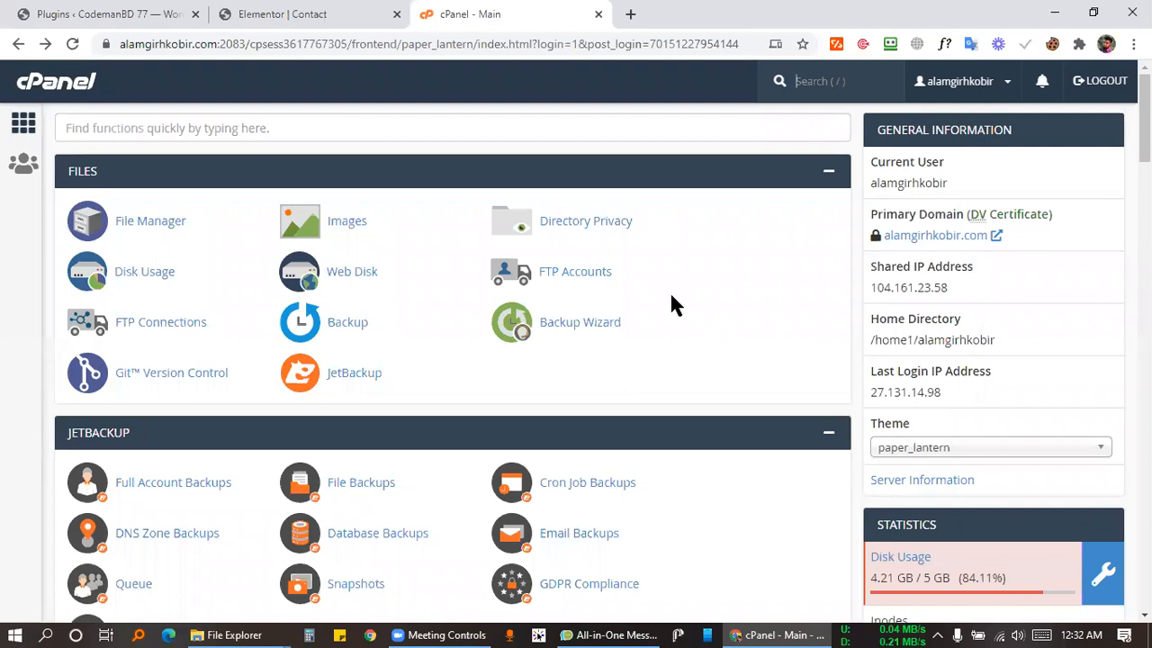
In Softaculous's WordPress page, start removing the Jashim1 installation from Current Installations.
scroll(674, 306, "down", 20)
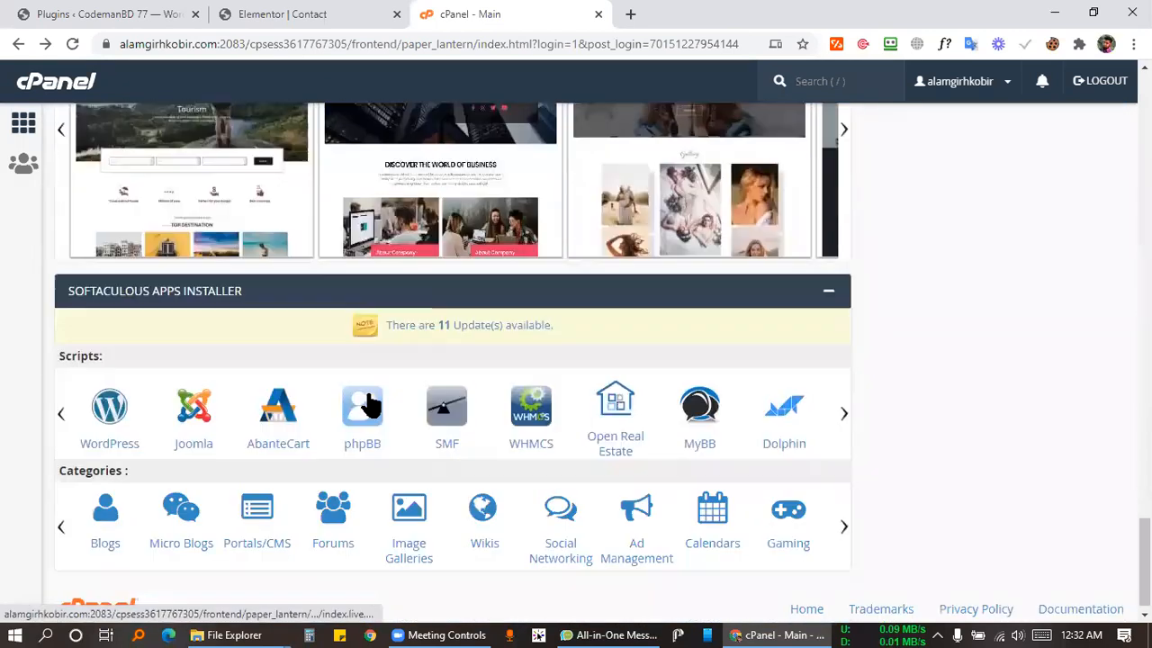
scroll(196, 355, "up", 20)
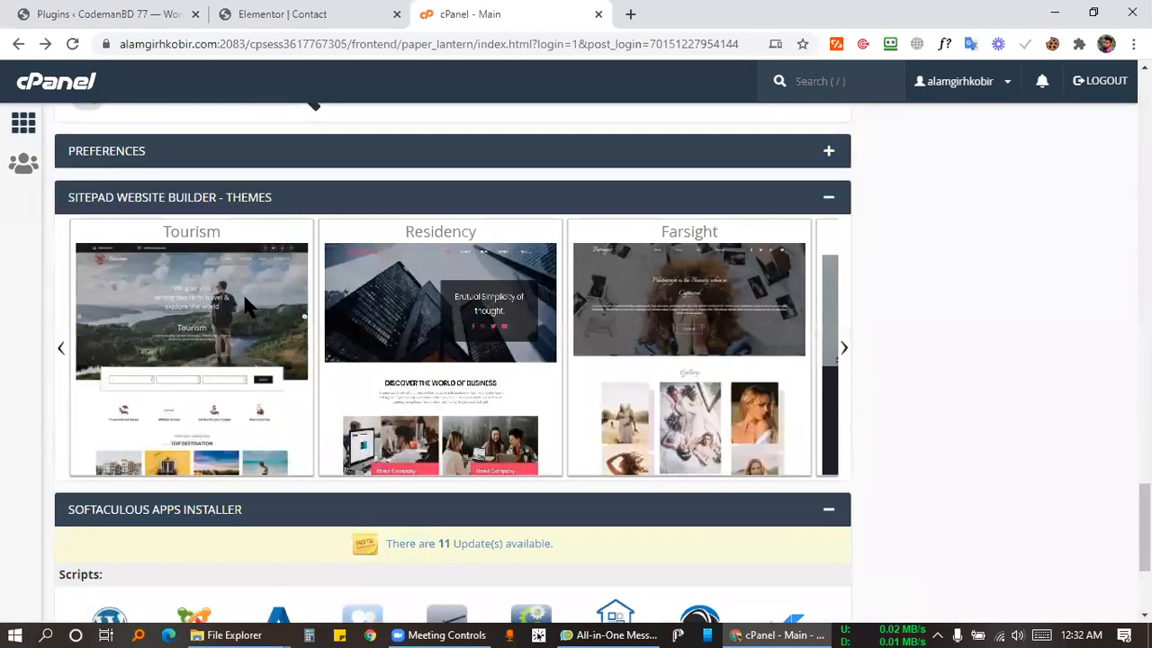
scroll(270, 297, "down", 2)
scroll(270, 297, "down", 20)
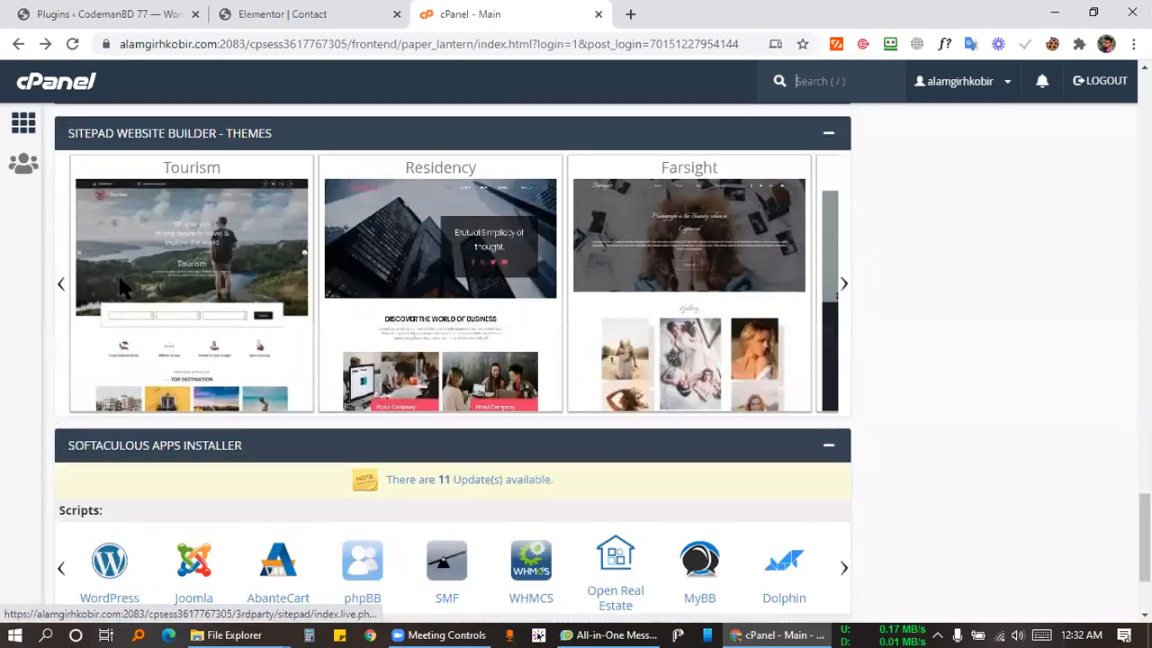
left_click(106, 396)
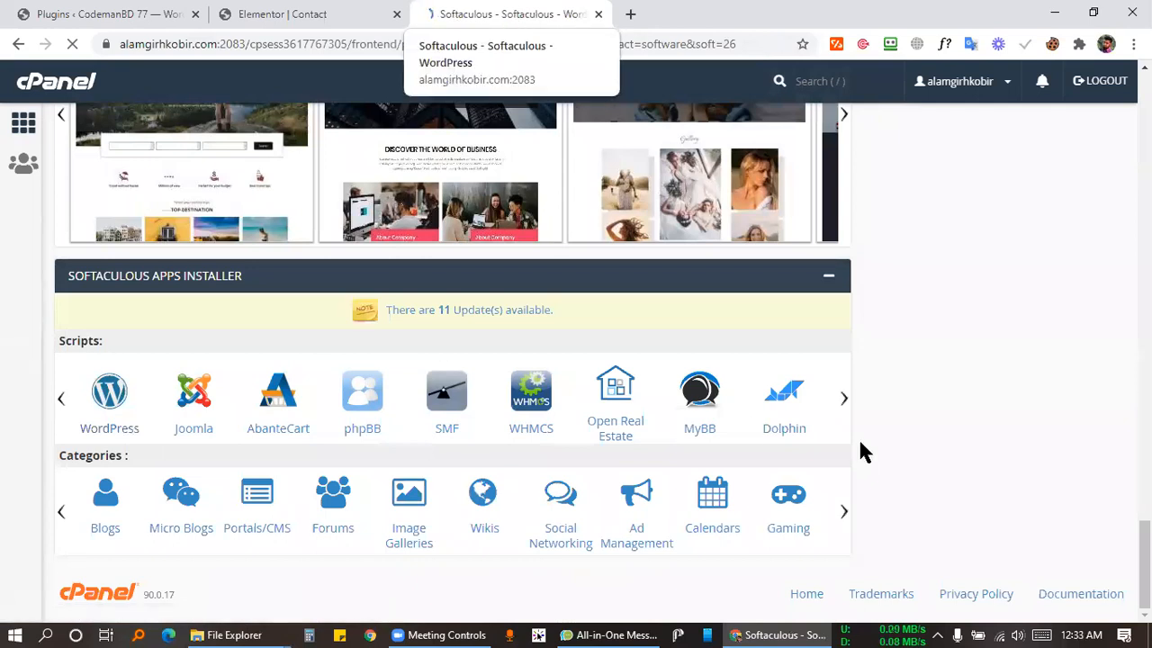
scroll(576, 279, "down", 4)
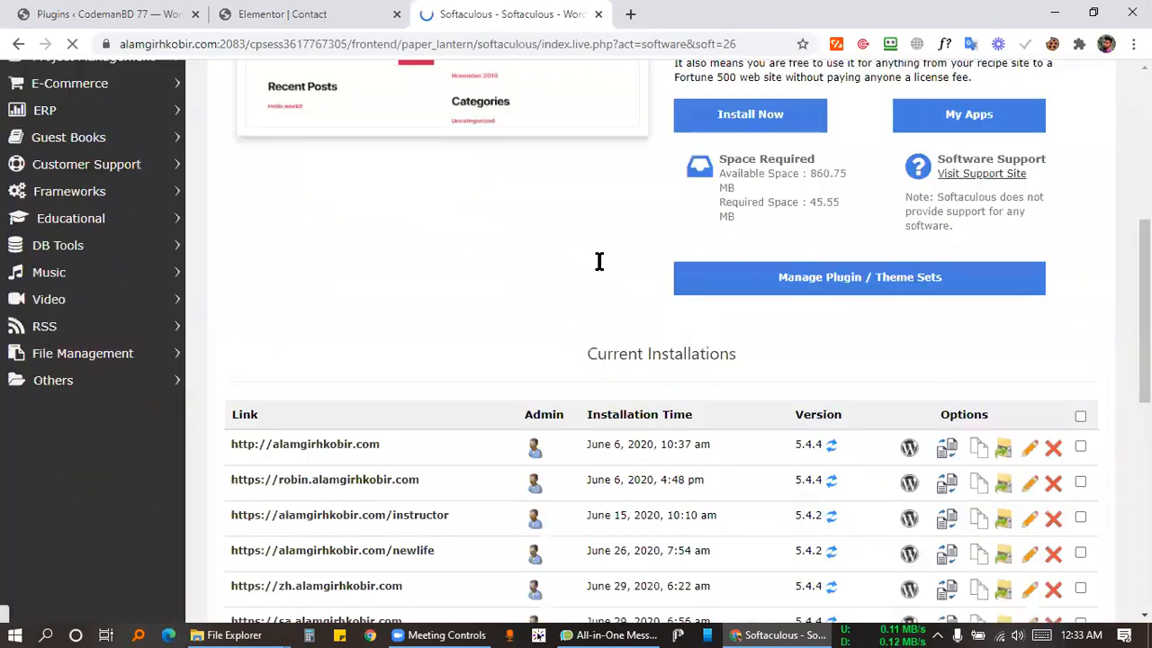
scroll(600, 261, "down", 6)
scroll(514, 290, "up", 5)
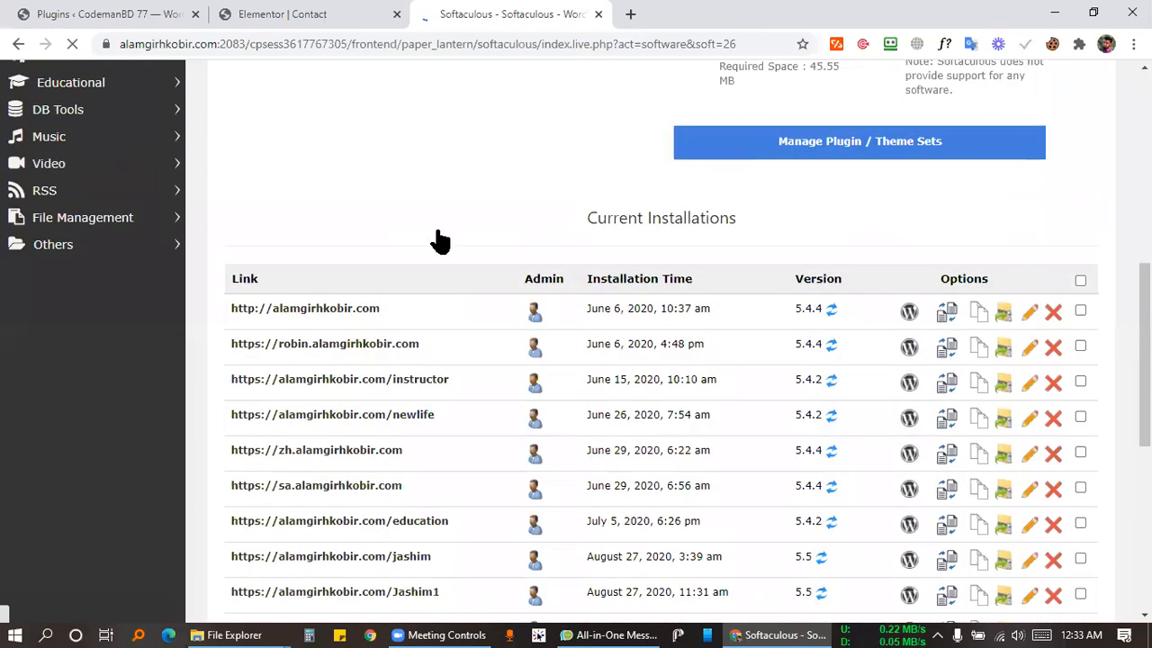
scroll(436, 198, "down", 3)
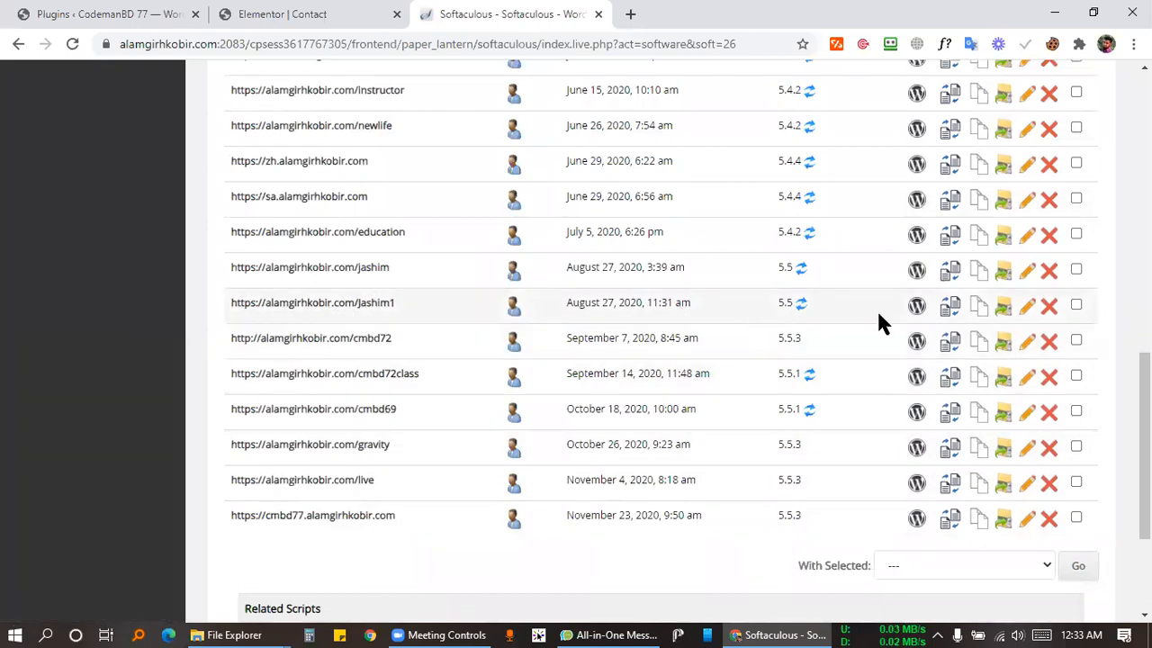
left_click(1050, 307)
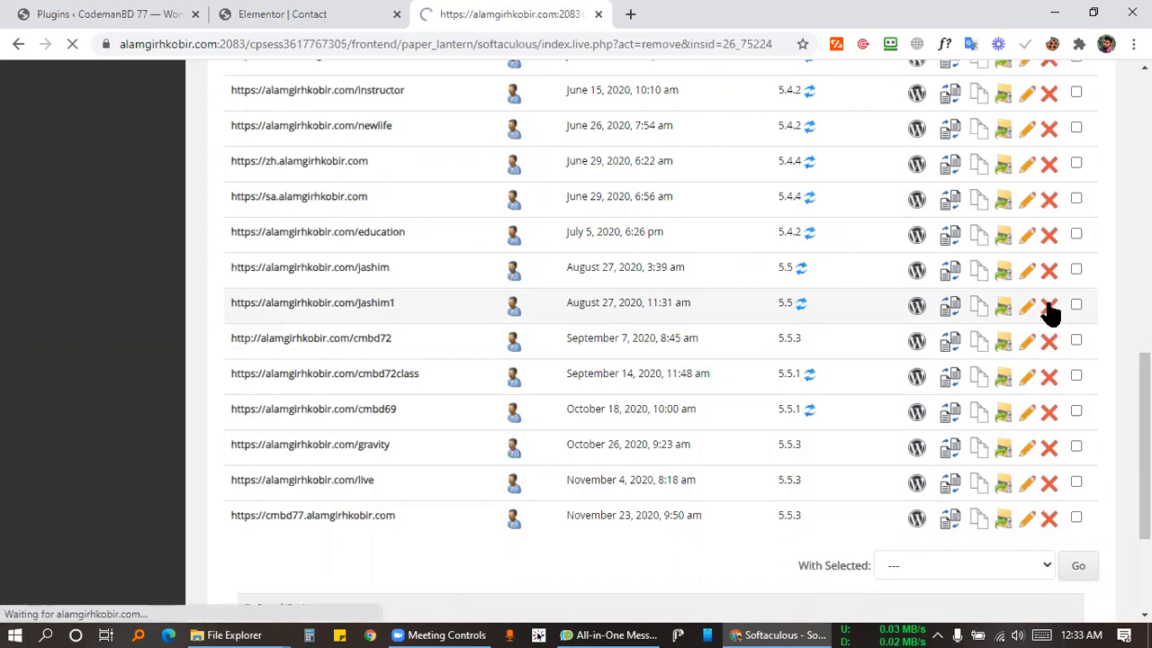
Remove Jashim1 with its folder, database and database user, confirm, and return to cPanel home.
scroll(630, 315, "down", 4)
scroll(621, 333, "up", 4)
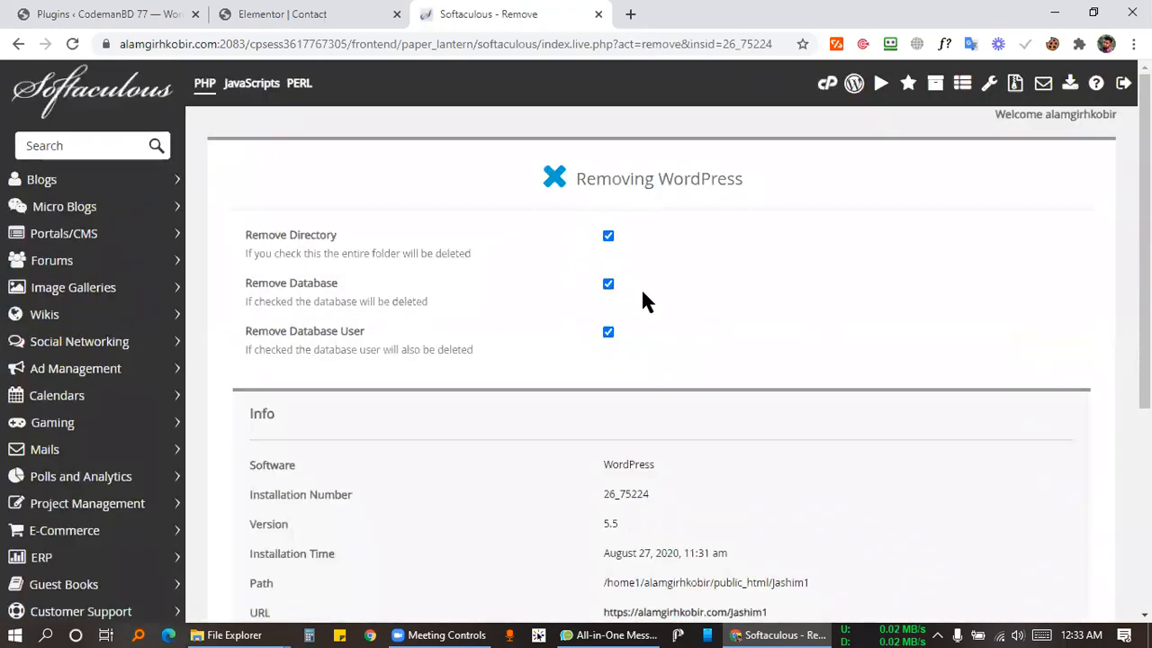
scroll(621, 360, "down", 5)
left_click(674, 440)
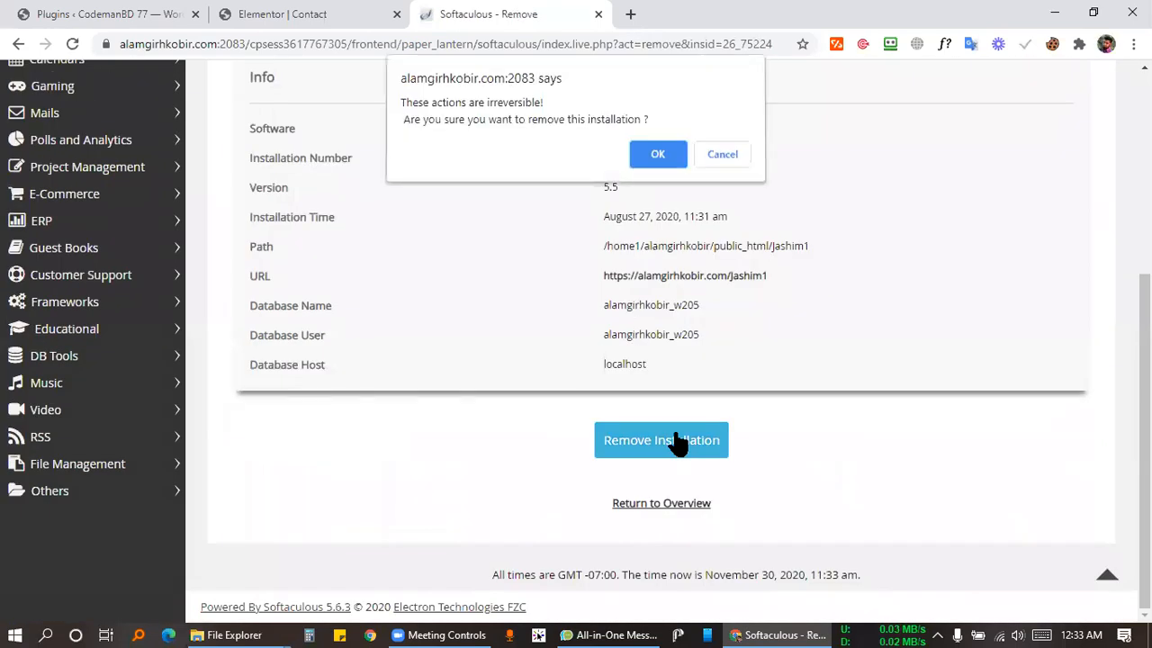
left_click(657, 155)
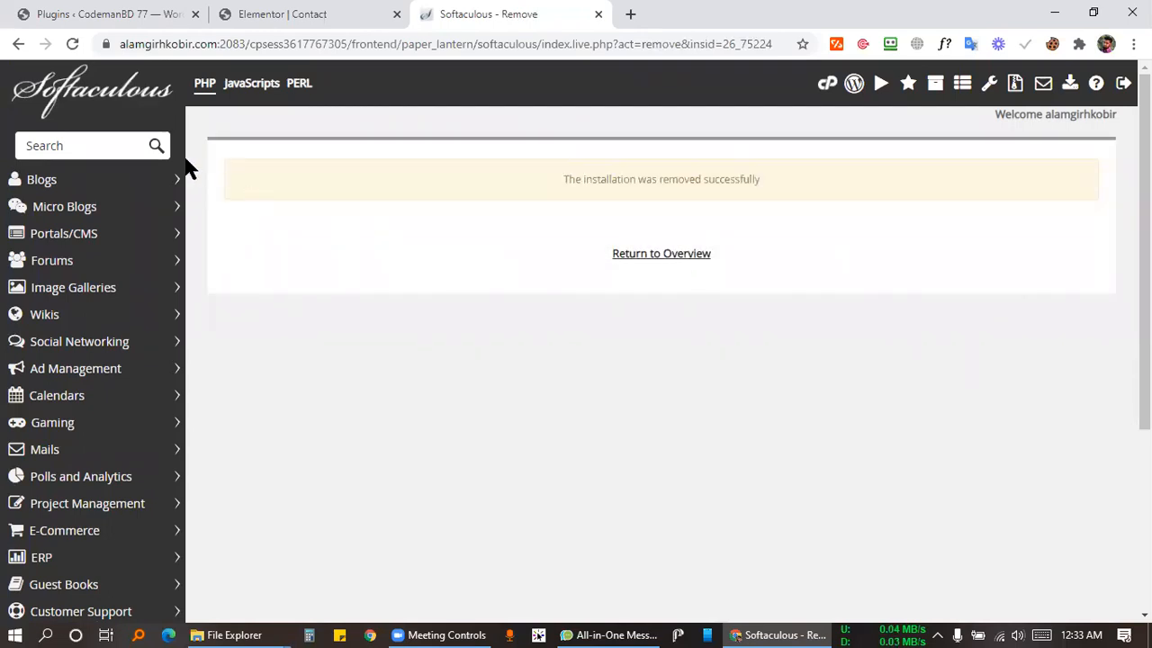
left_click(826, 88)
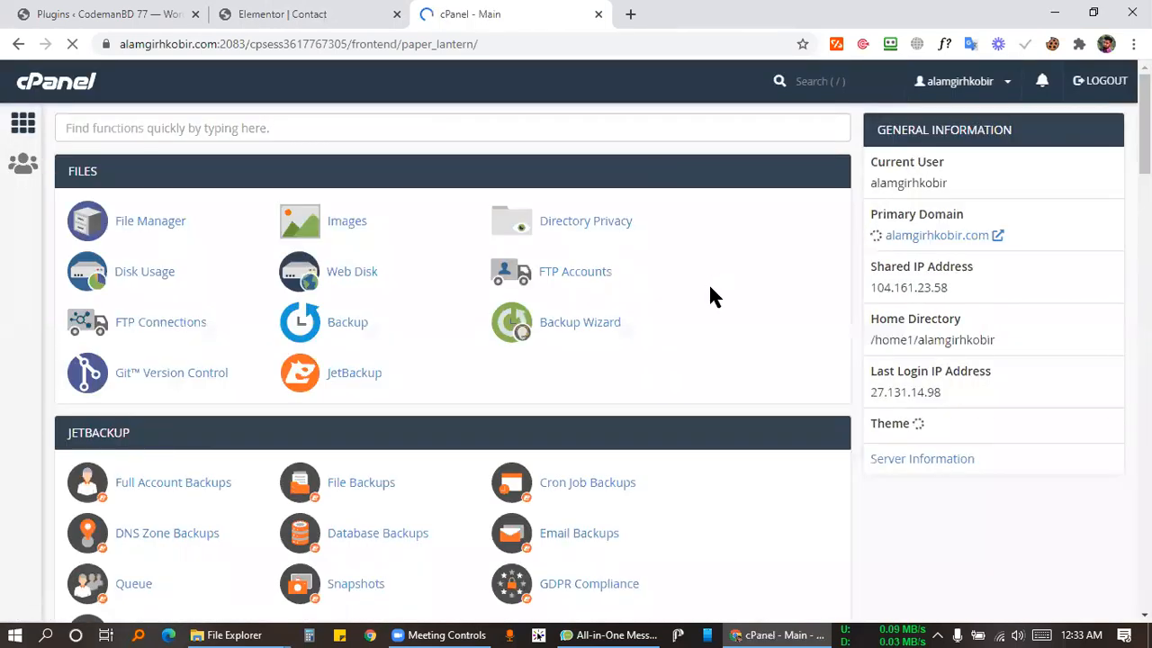
scroll(766, 234, "down", 3)
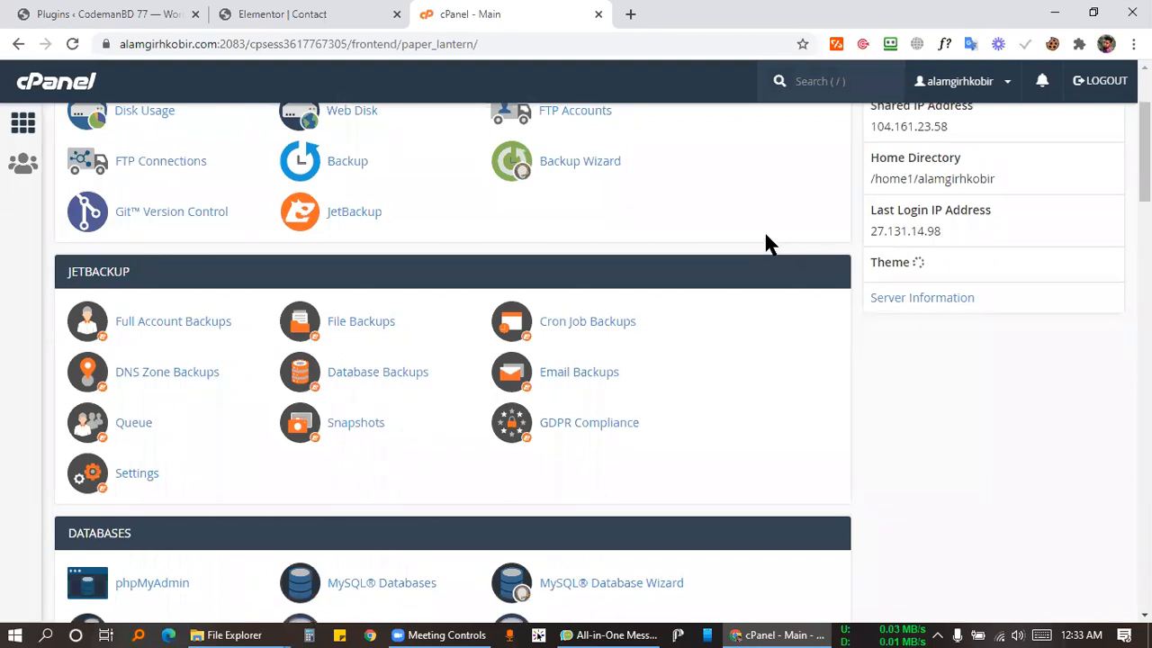
scroll(805, 266, "down", 2)
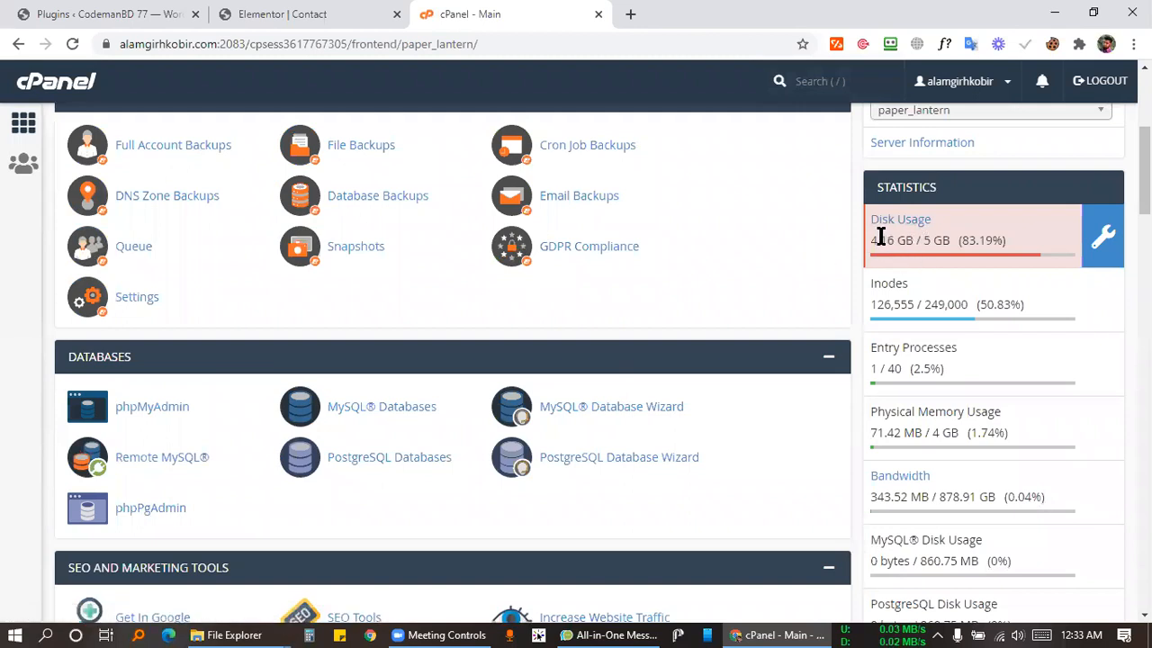
scroll(828, 257, "up", 4)
scroll(344, 265, "down", 15)
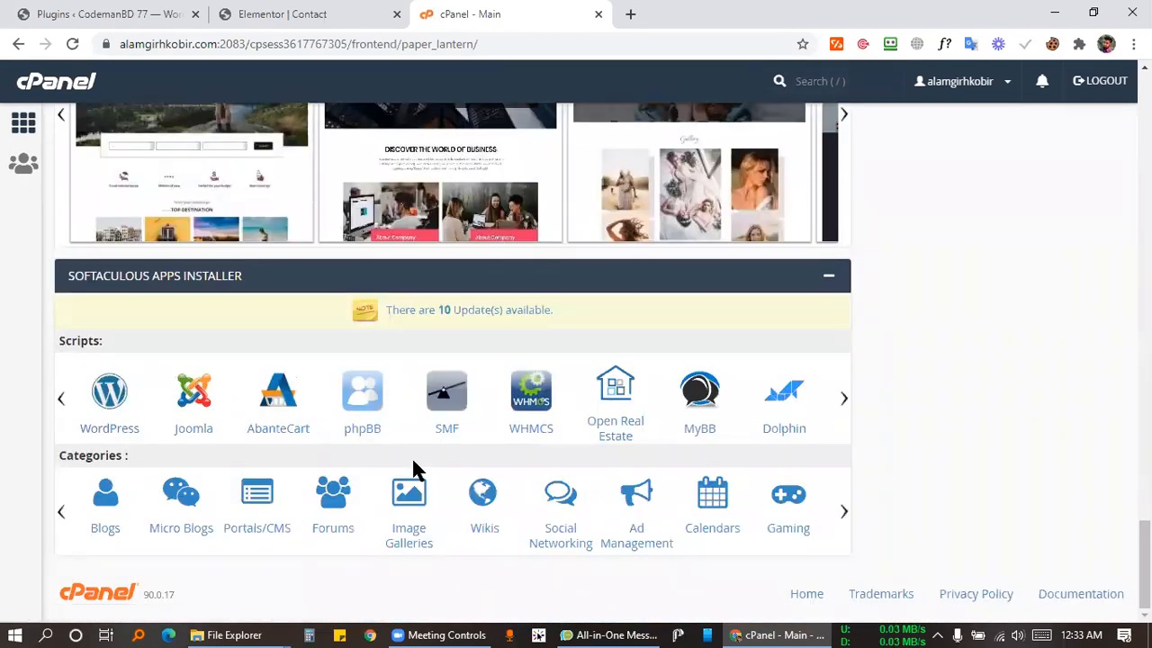
left_click(467, 628)
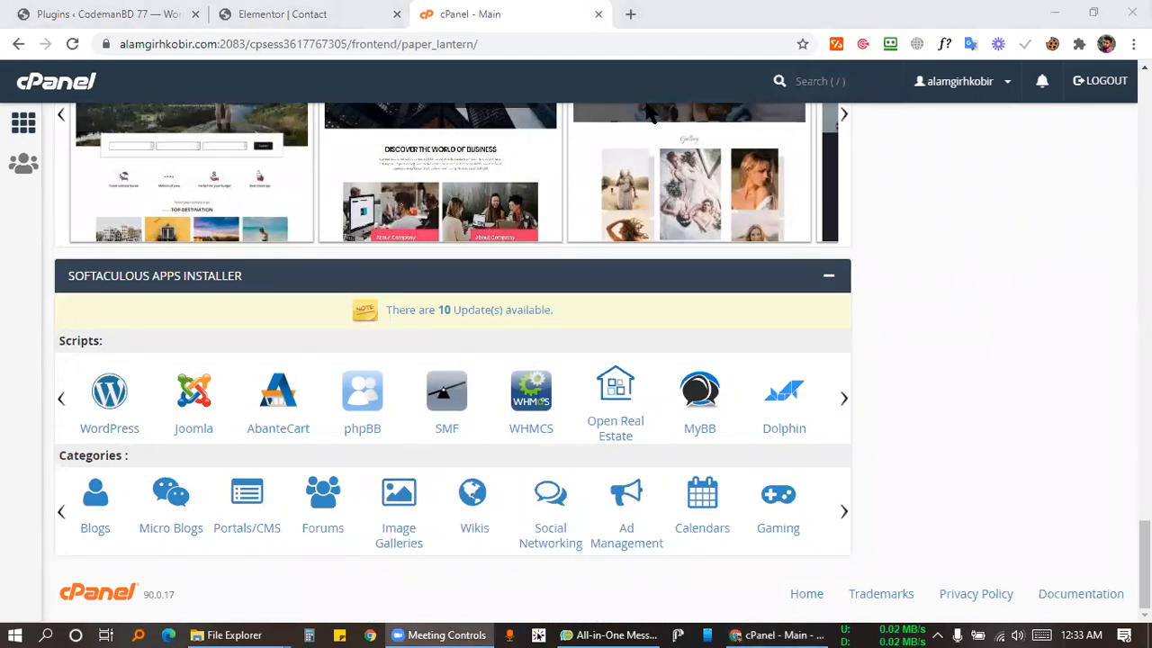
left_click(522, 14)
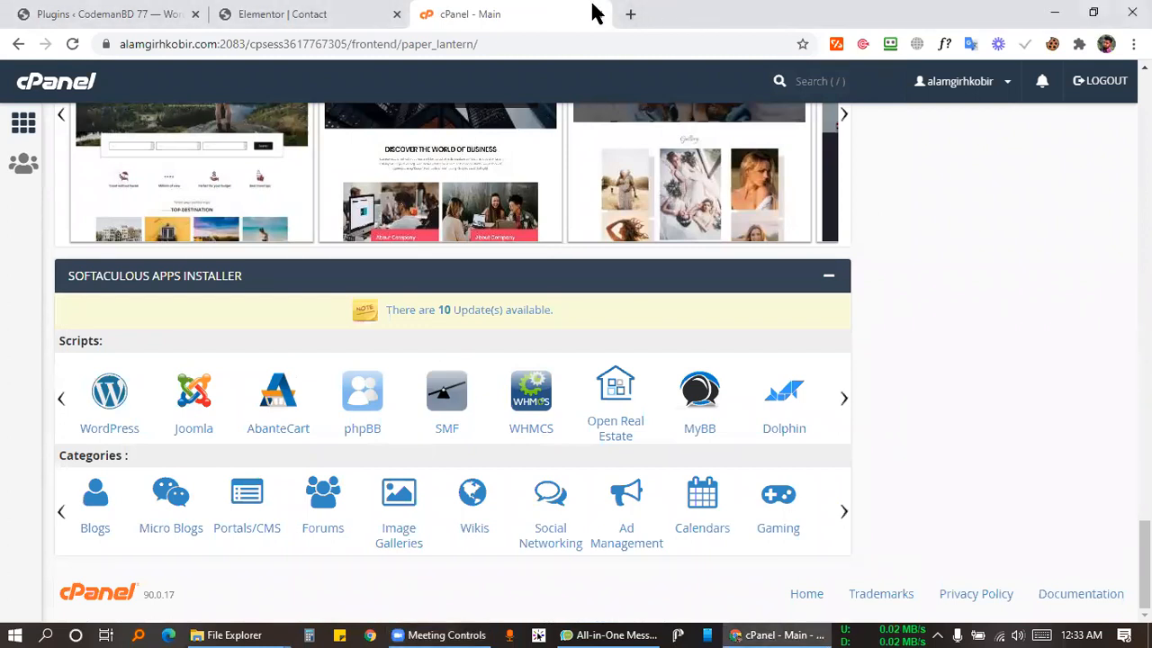
left_click(632, 15)
left_click(495, 14)
left_click(616, 13)
left_click(576, 16)
left_click(689, 13)
left_click(598, 43)
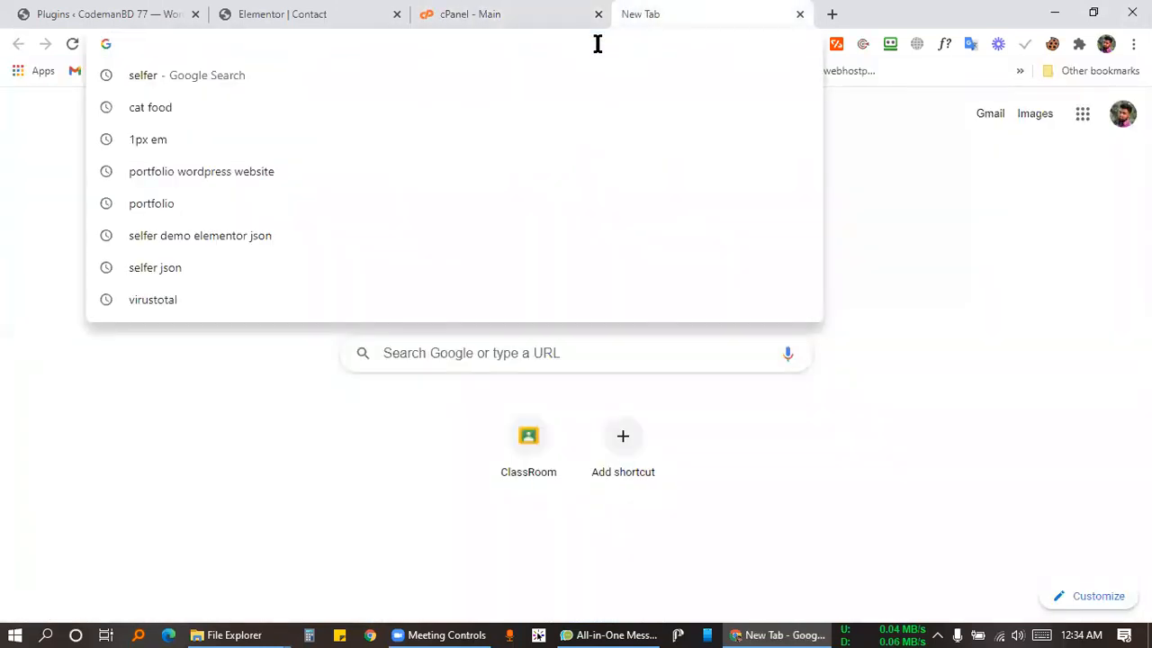
left_click(483, 13)
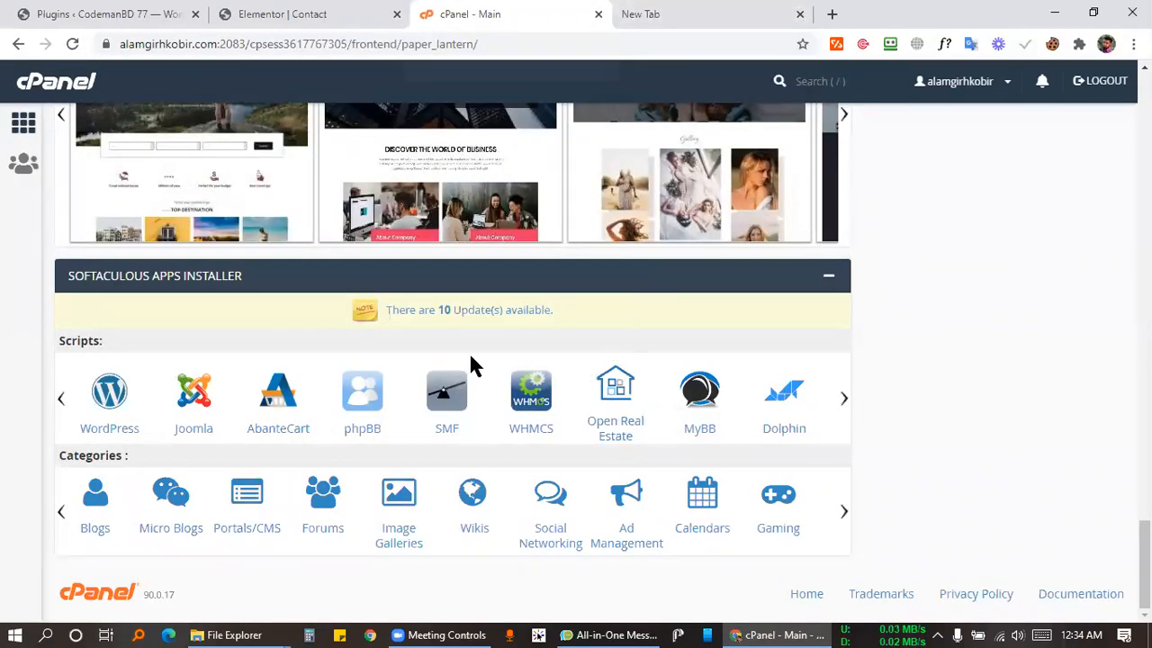
scroll(416, 335, "up", 20)
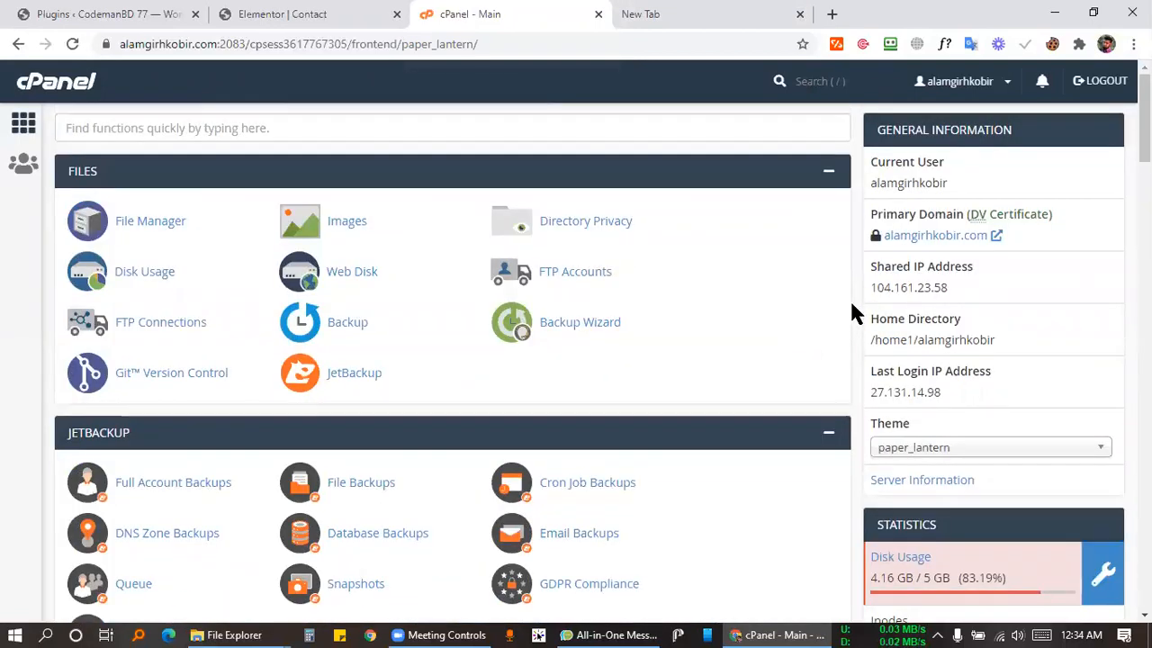
scroll(399, 314, "down", 4)
scroll(304, 296, "down", 3)
scroll(367, 293, "up", 7)
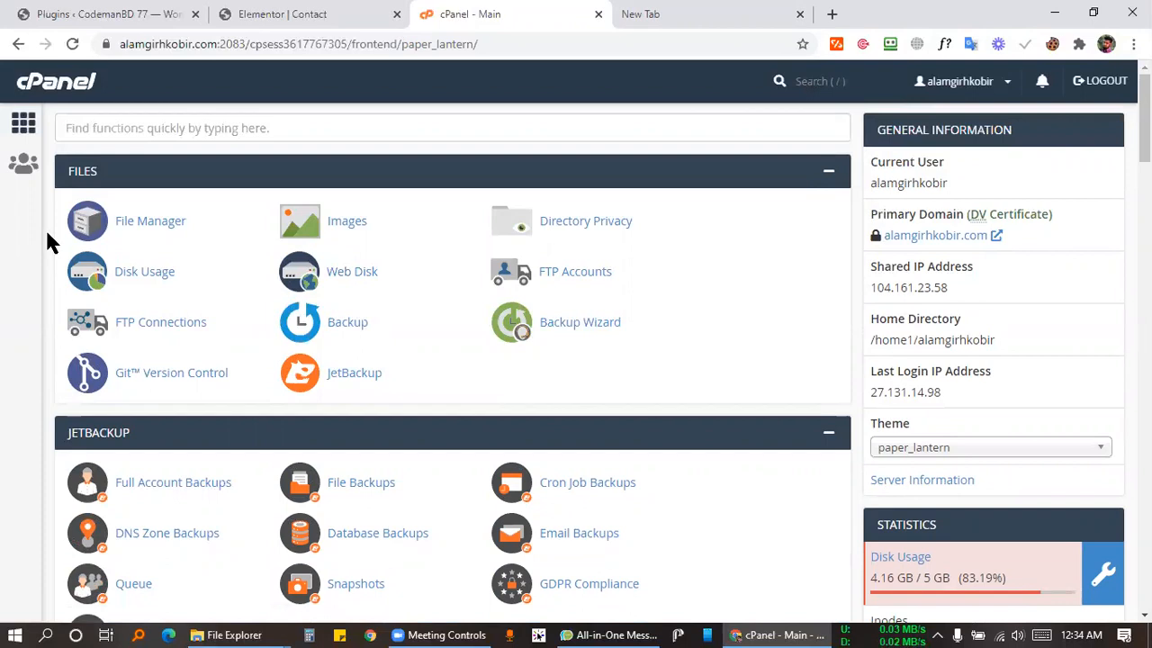
scroll(38, 225, "down", 4)
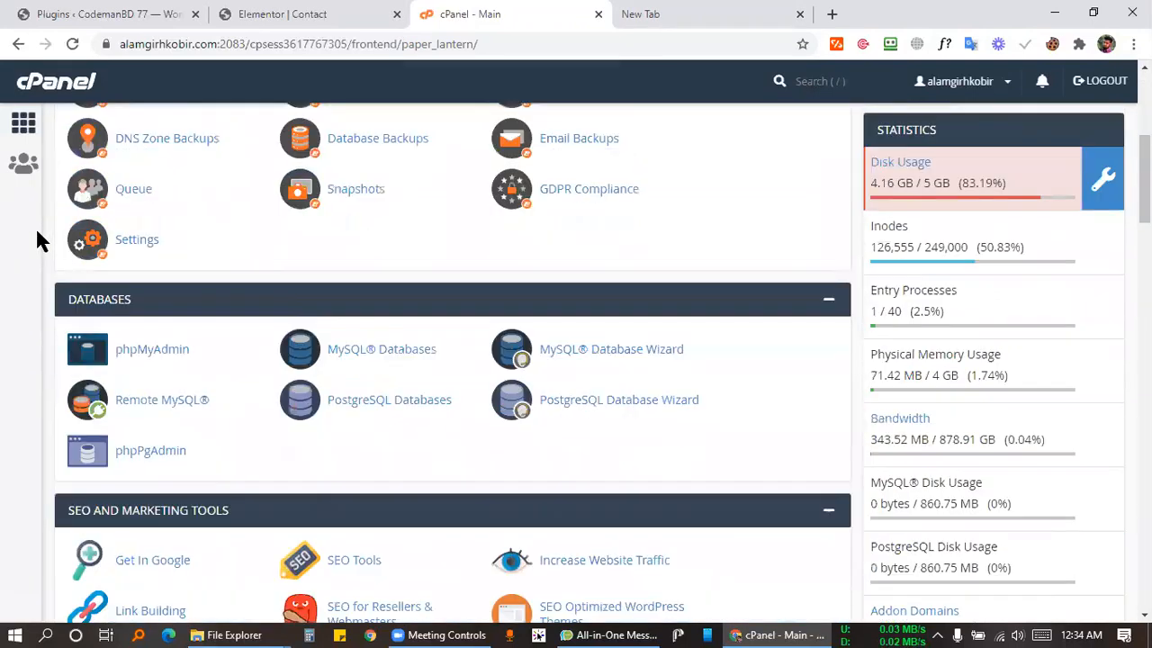
scroll(37, 232, "down", 15)
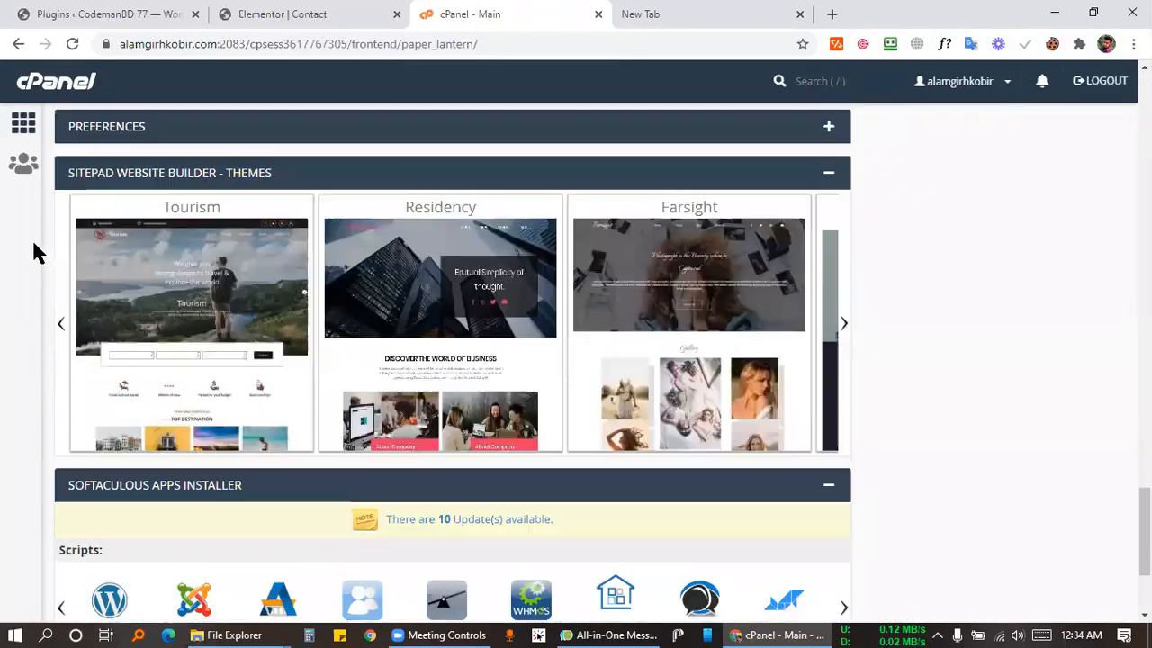
scroll(31, 237, "down", 3)
scroll(754, 276, "up", 8)
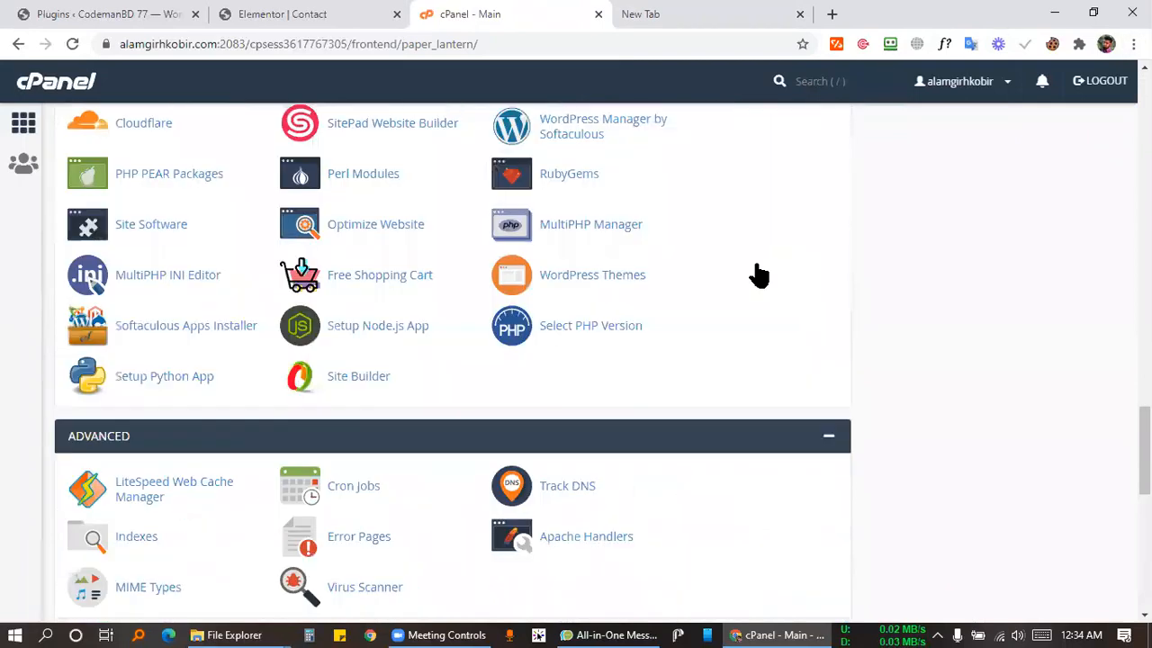
scroll(754, 268, "up", 15)
left_click(677, 14)
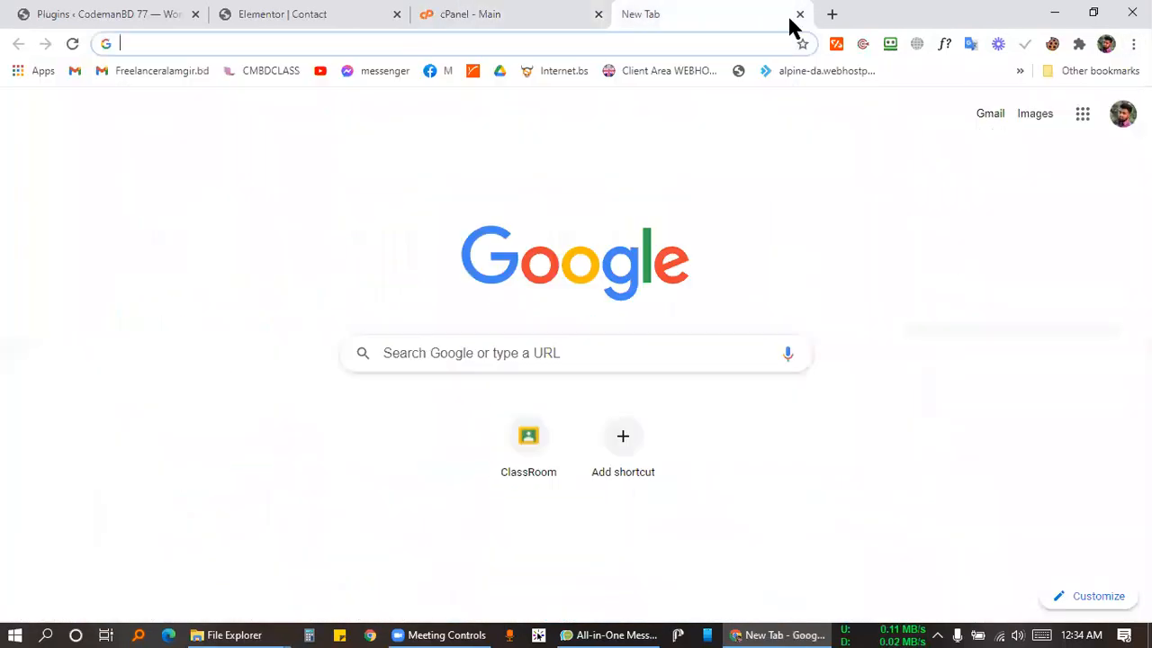
left_click(799, 15)
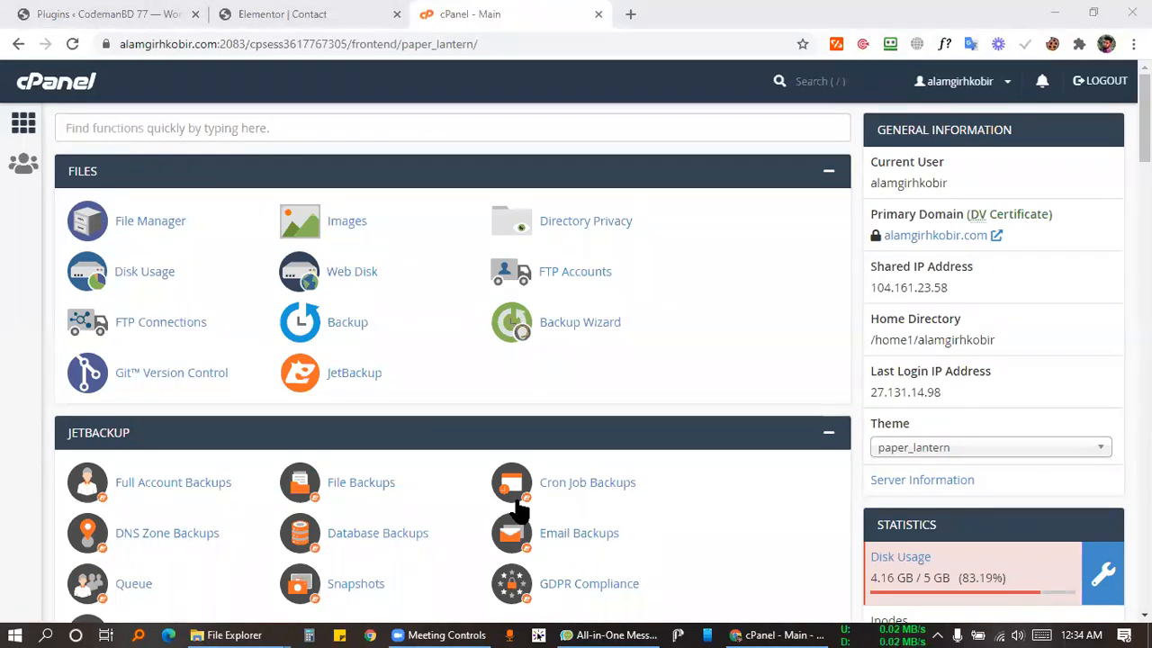
scroll(357, 316, "down", 10)
scroll(360, 351, "down", 10)
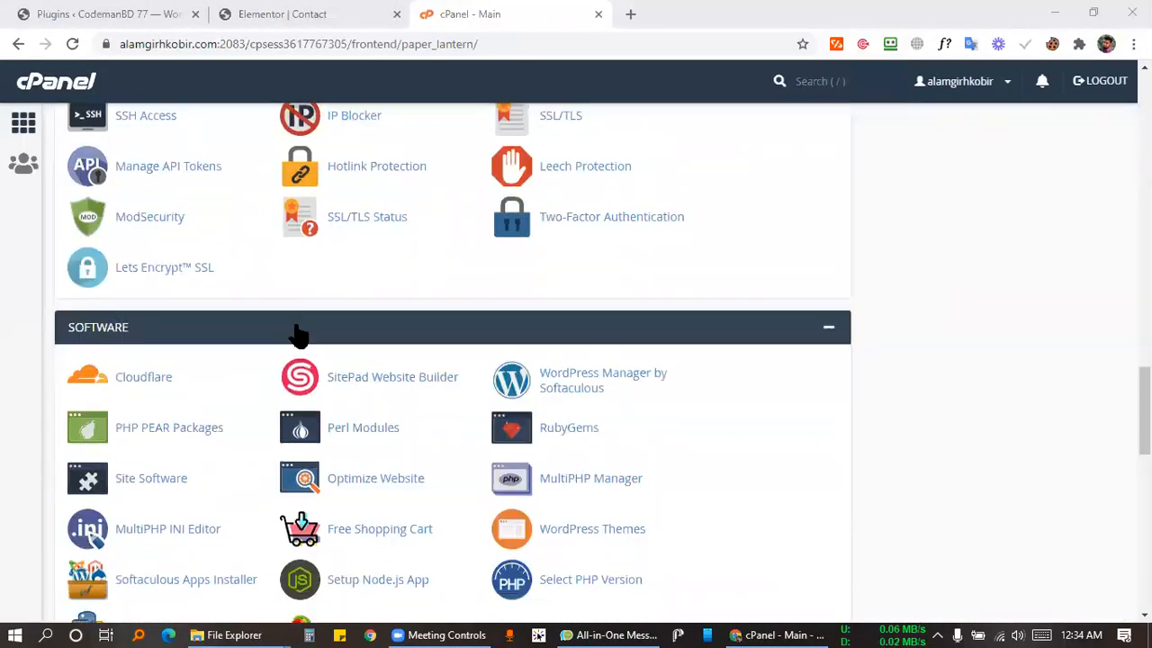
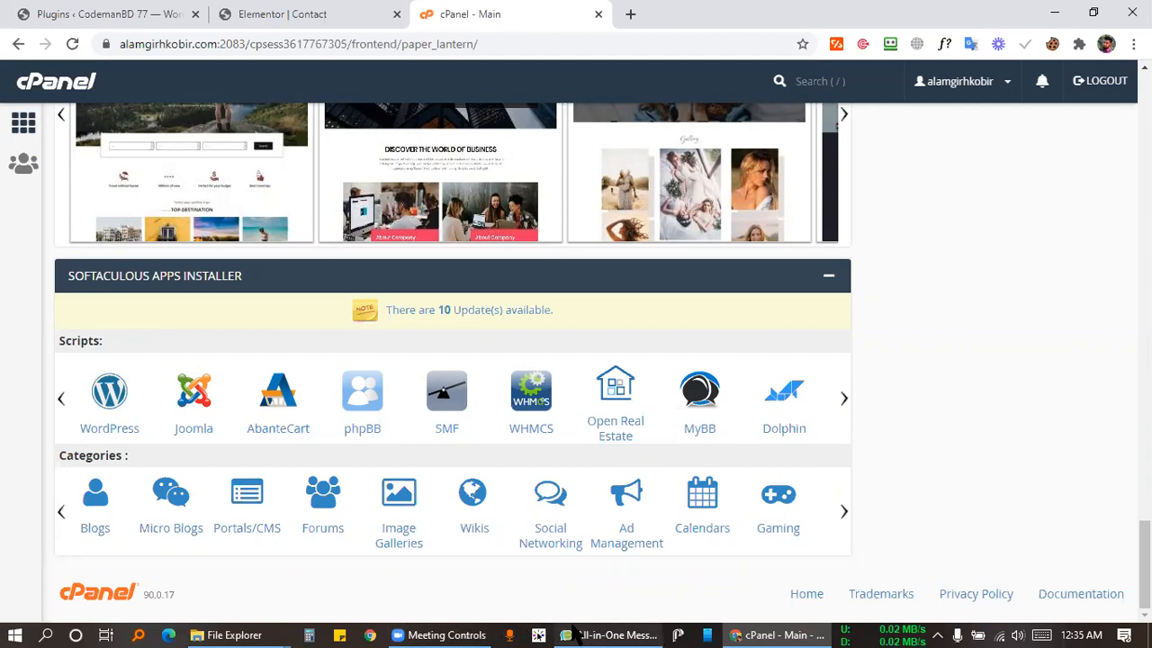
Open Softaculous's WordPress installer page, showing version 5.5.3, from the cPanel Scripts list.
mouse_move(573, 626)
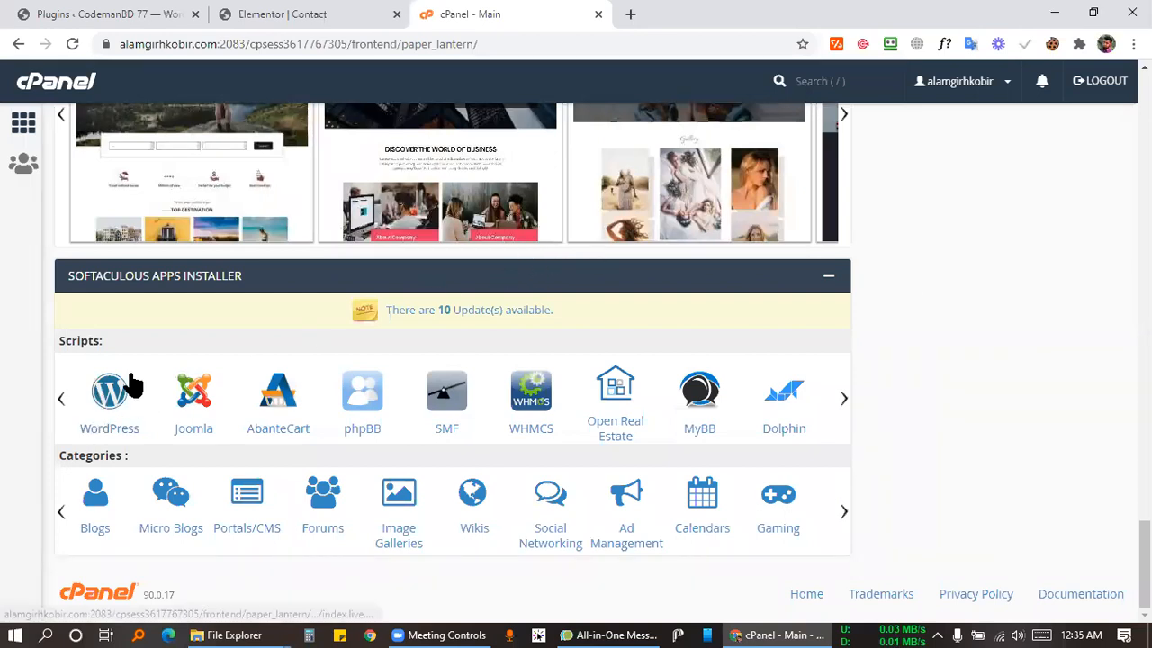
scroll(257, 303, "up", 10)
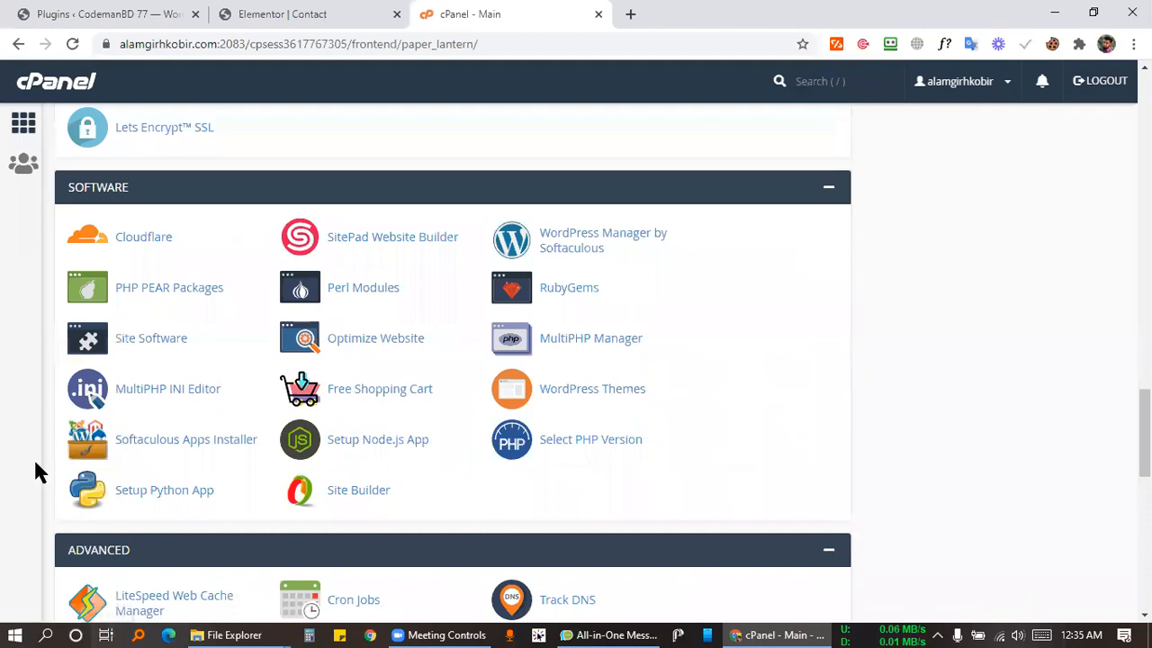
scroll(129, 296, "down", 10)
left_click(110, 389)
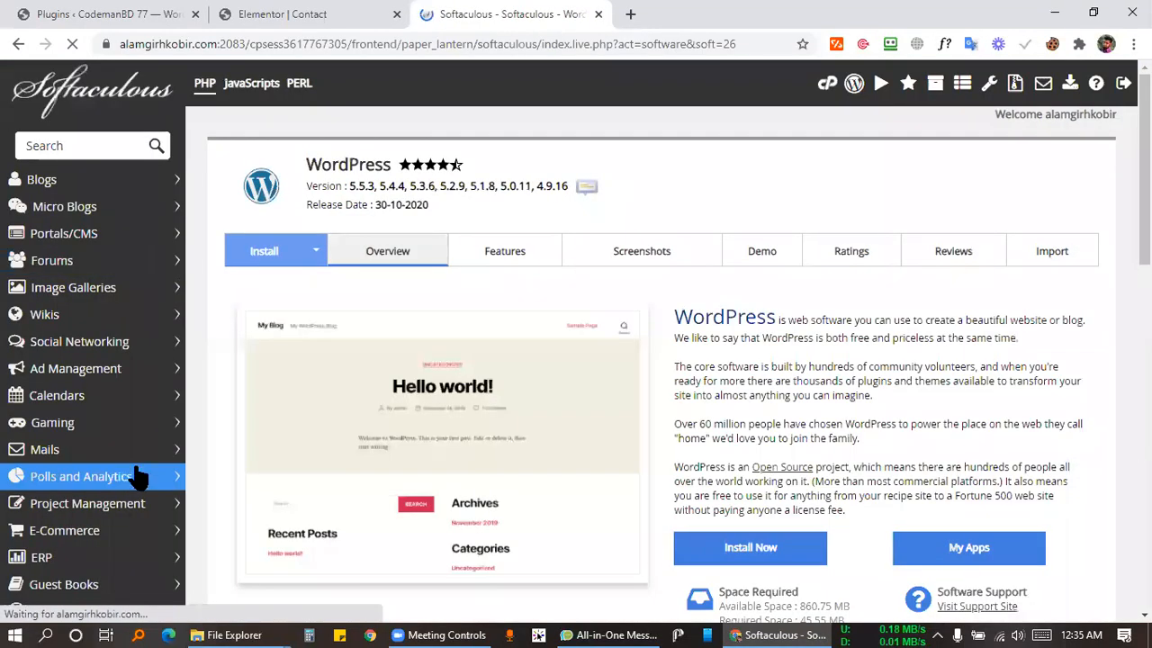
Open the zh subdomain site in a new tab, then start removing its WordPress 5.4.4 installation.
scroll(700, 211, "down", 4)
scroll(656, 219, "down", 5)
scroll(350, 239, "up", 2)
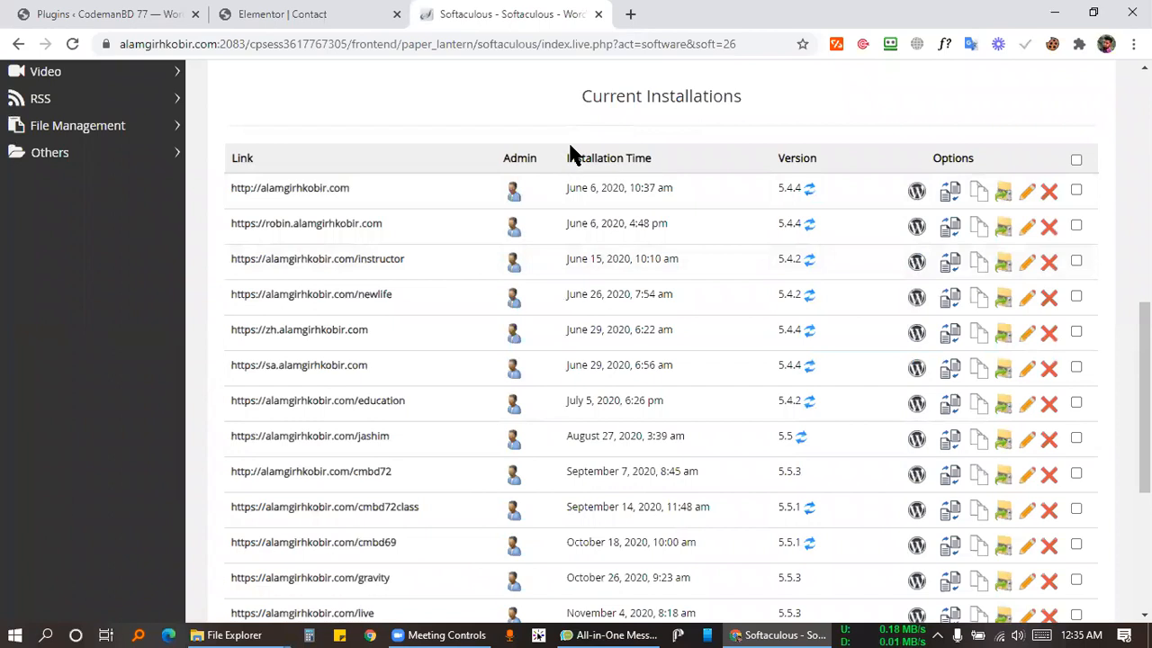
left_click_drag(566, 159, 652, 159)
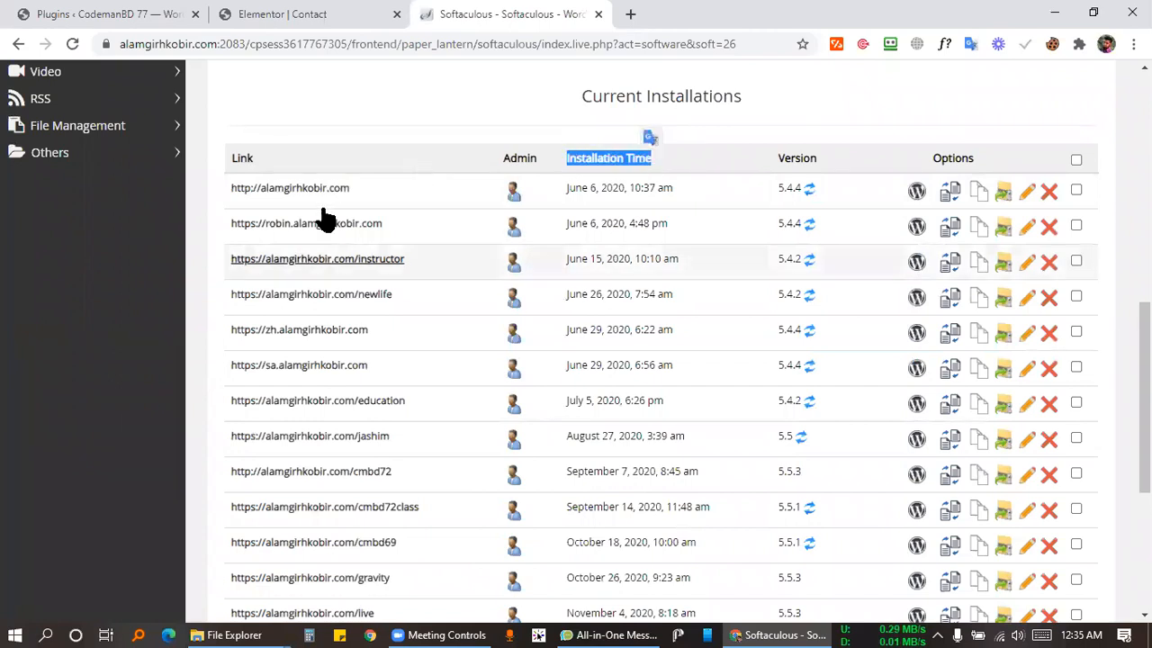
scroll(226, 514, "down", 4)
scroll(432, 334, "up", 2)
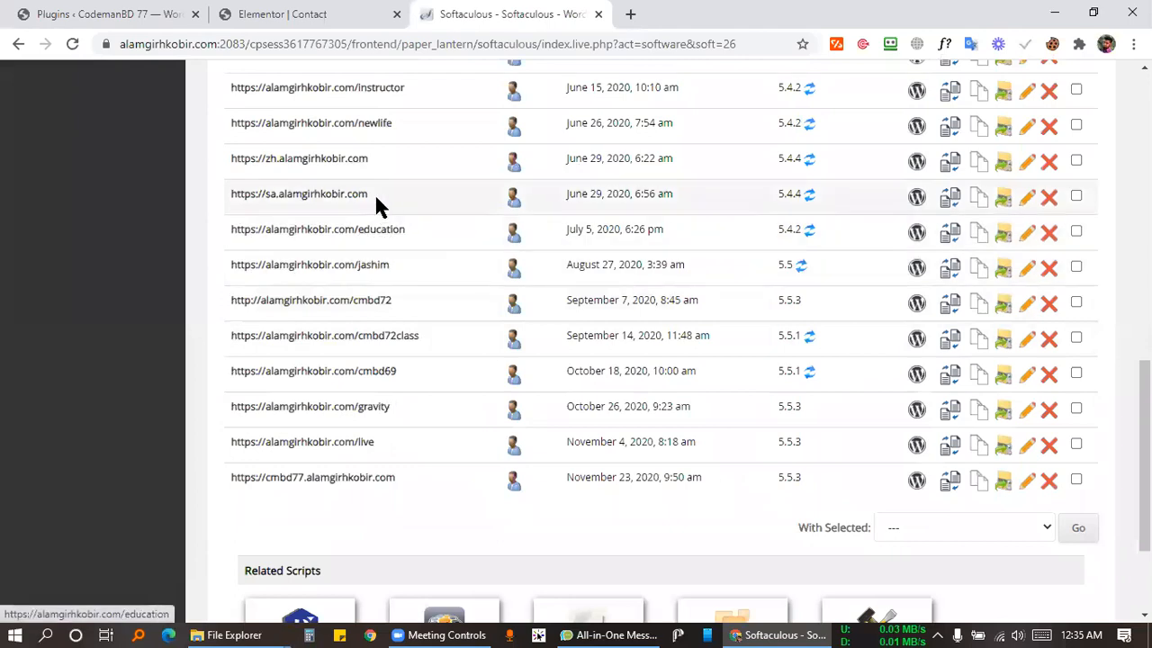
scroll(378, 194, "up", 2)
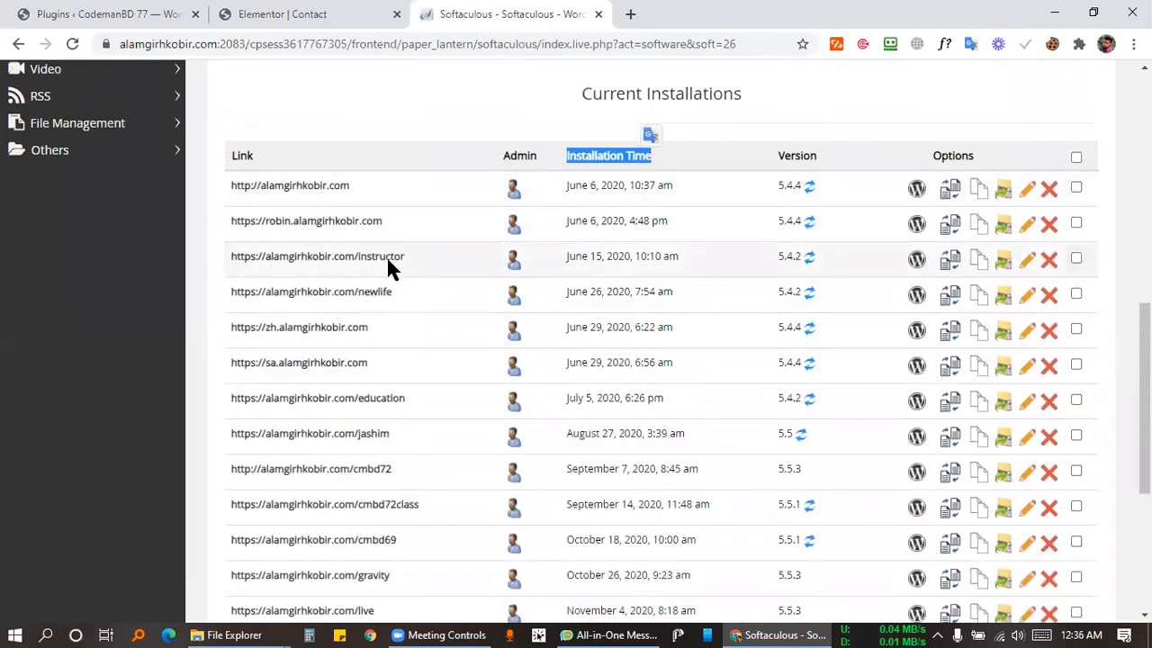
scroll(303, 270, "down", 2)
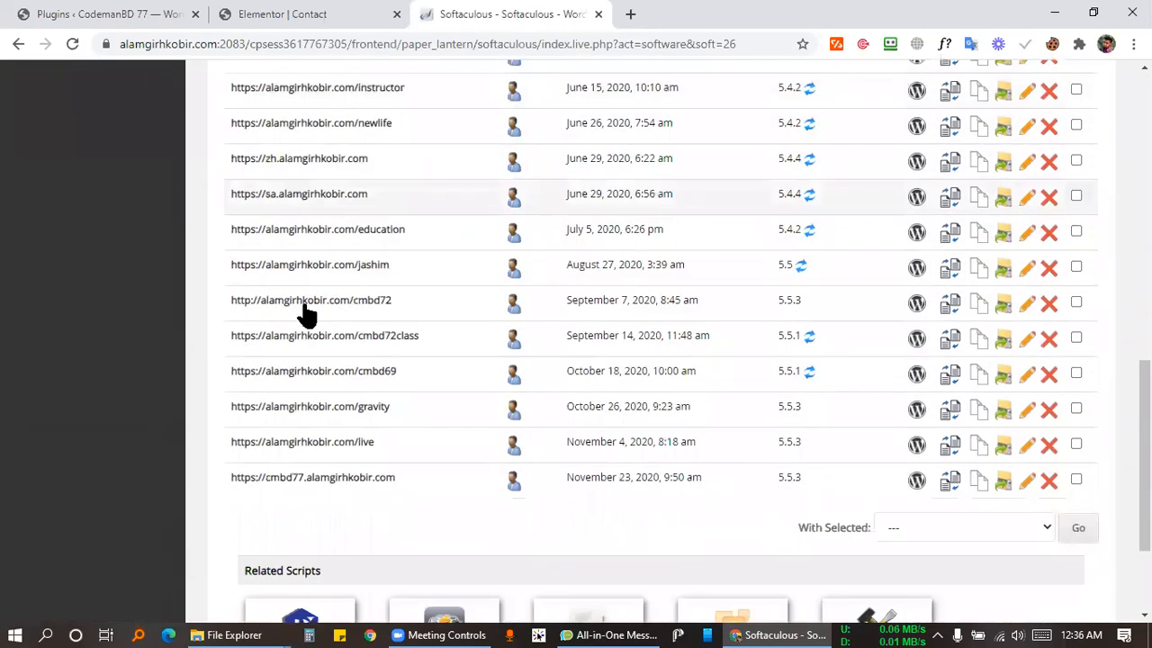
left_click(299, 158)
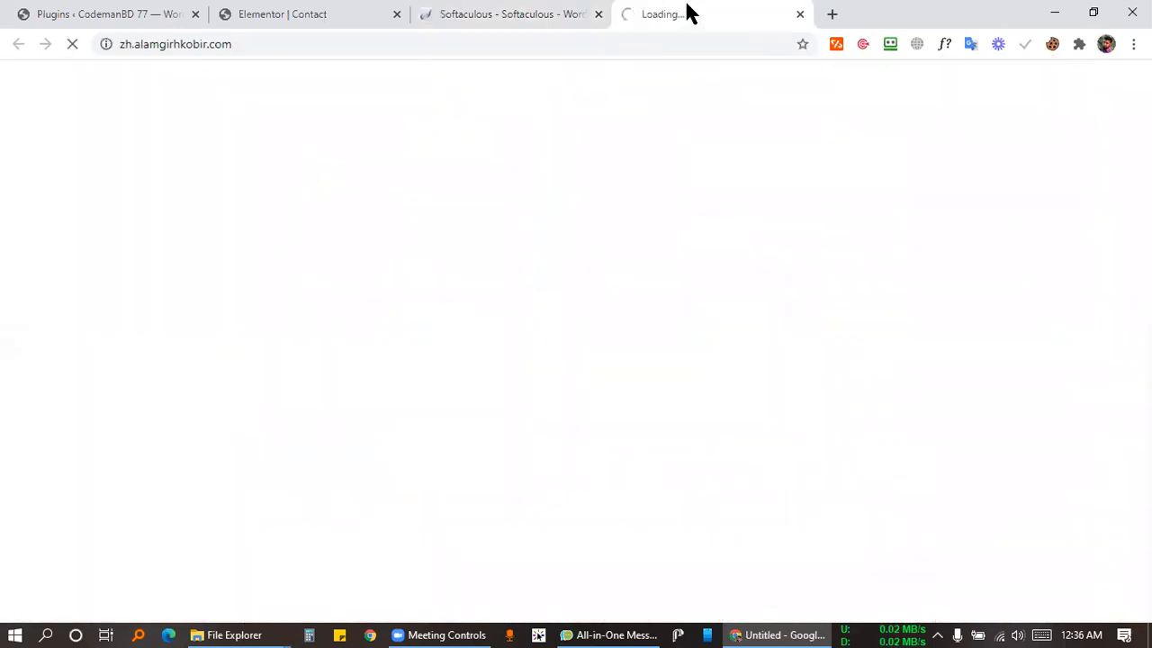
left_click(525, 13)
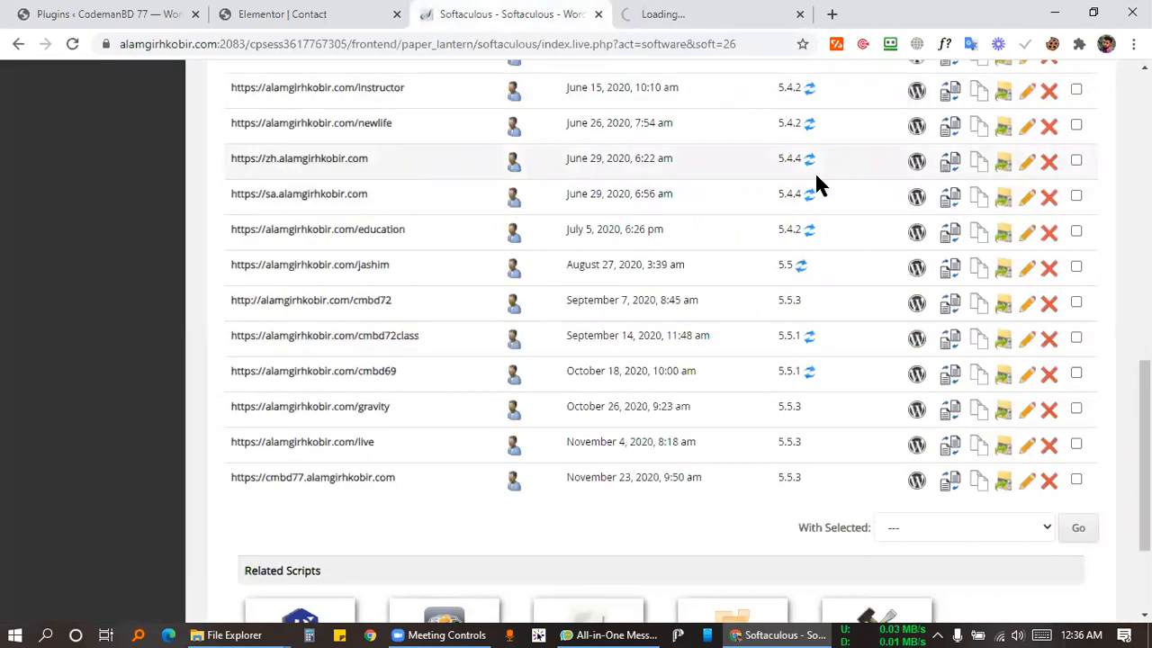
left_click(1053, 168)
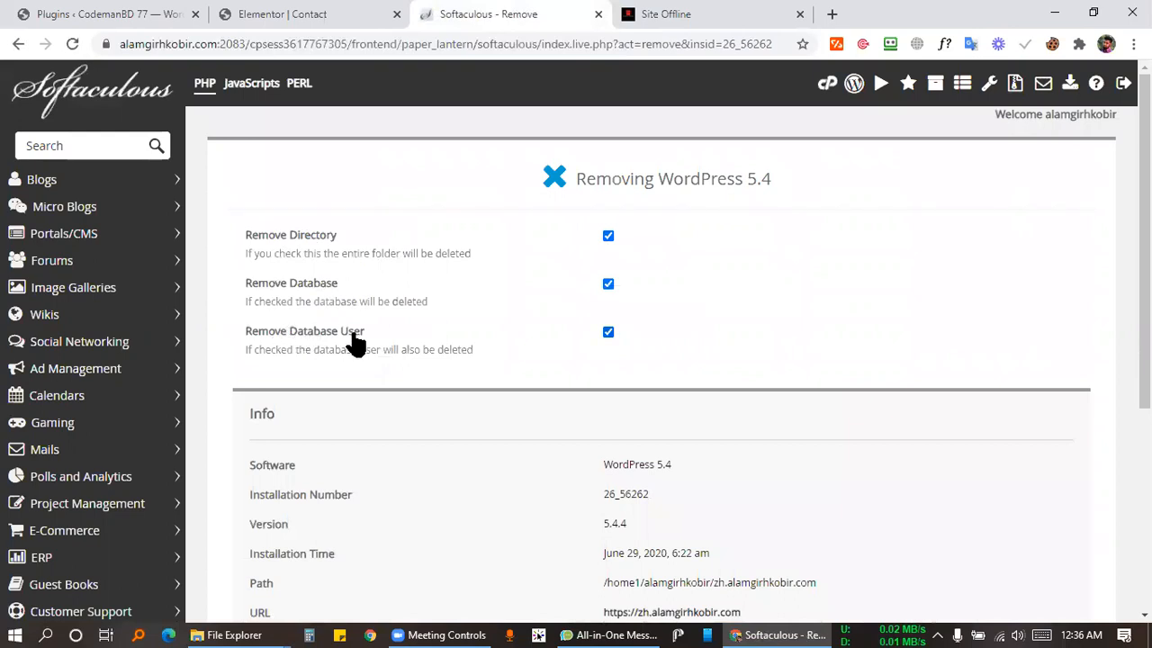
Review the WordPress 5.4 removal options, look at the offline zh site, and close both extra tabs.
scroll(772, 306, "down", 4)
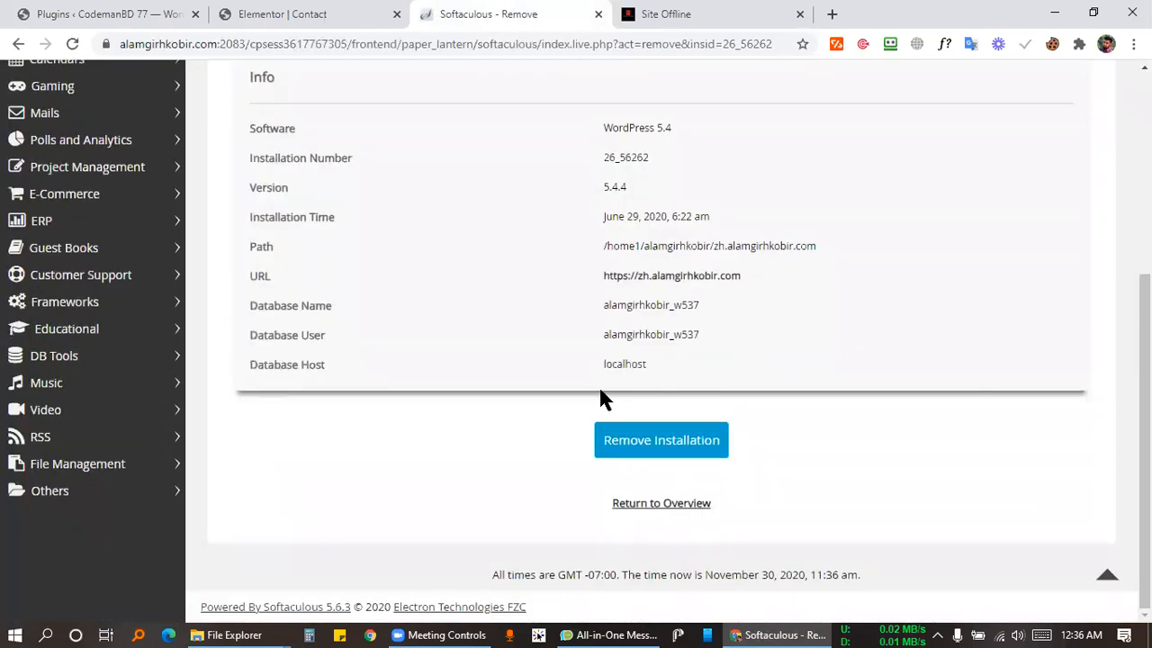
scroll(612, 240, "up", 4)
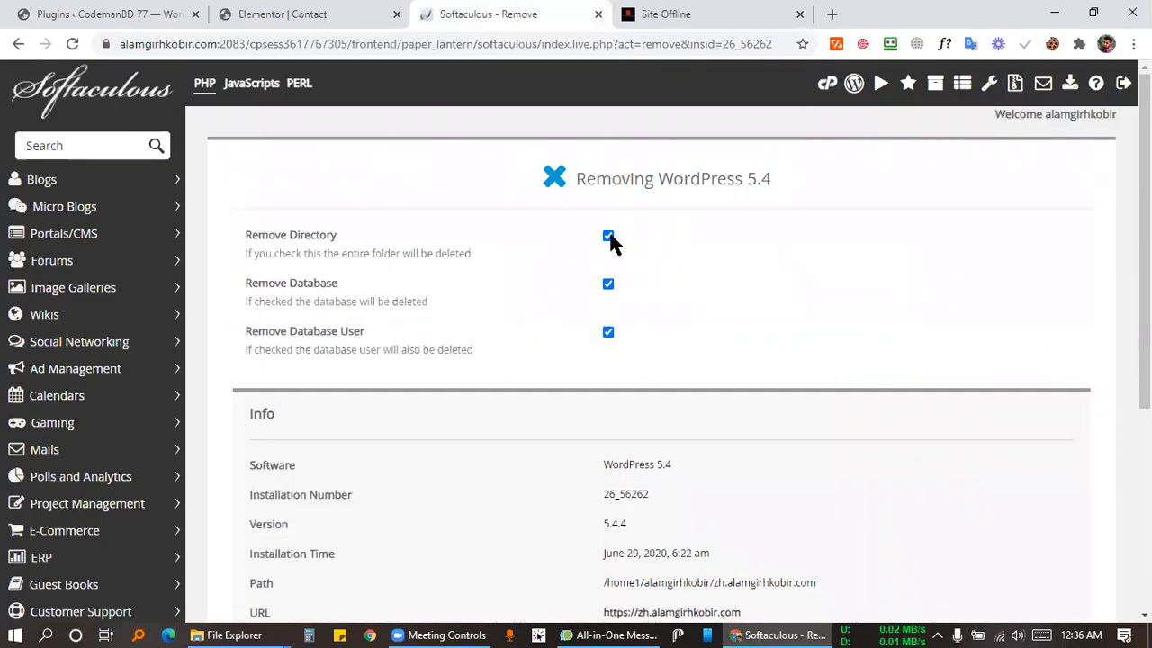
scroll(634, 351, "down", 4)
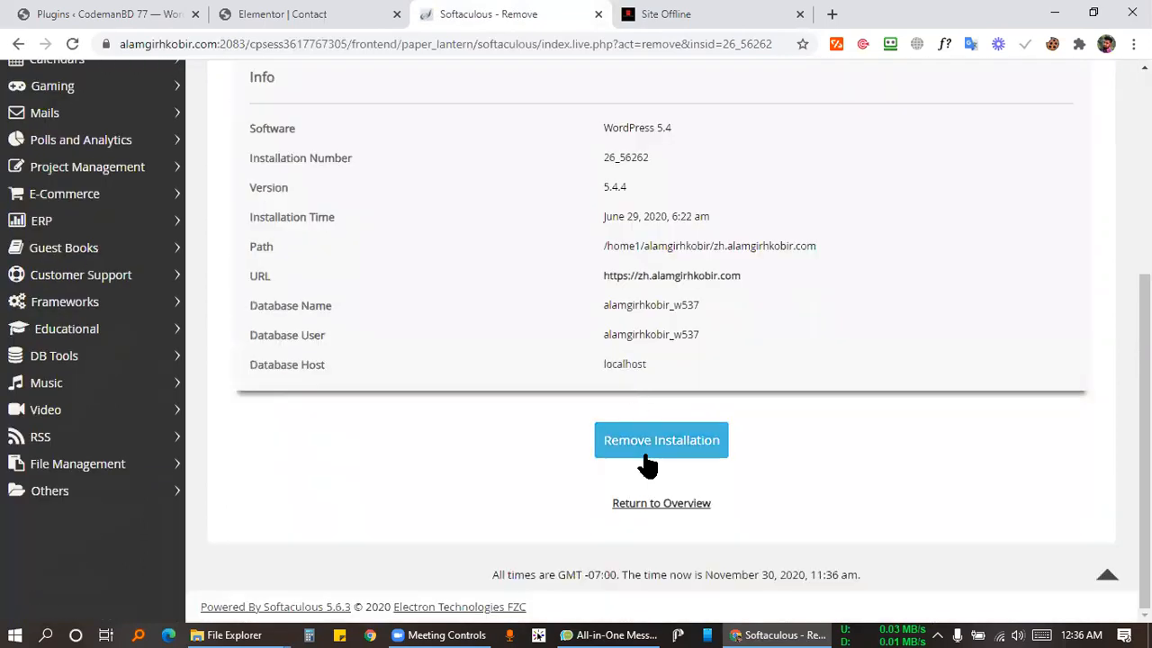
left_click(693, 14)
scroll(619, 261, "down", 3)
left_click(800, 14)
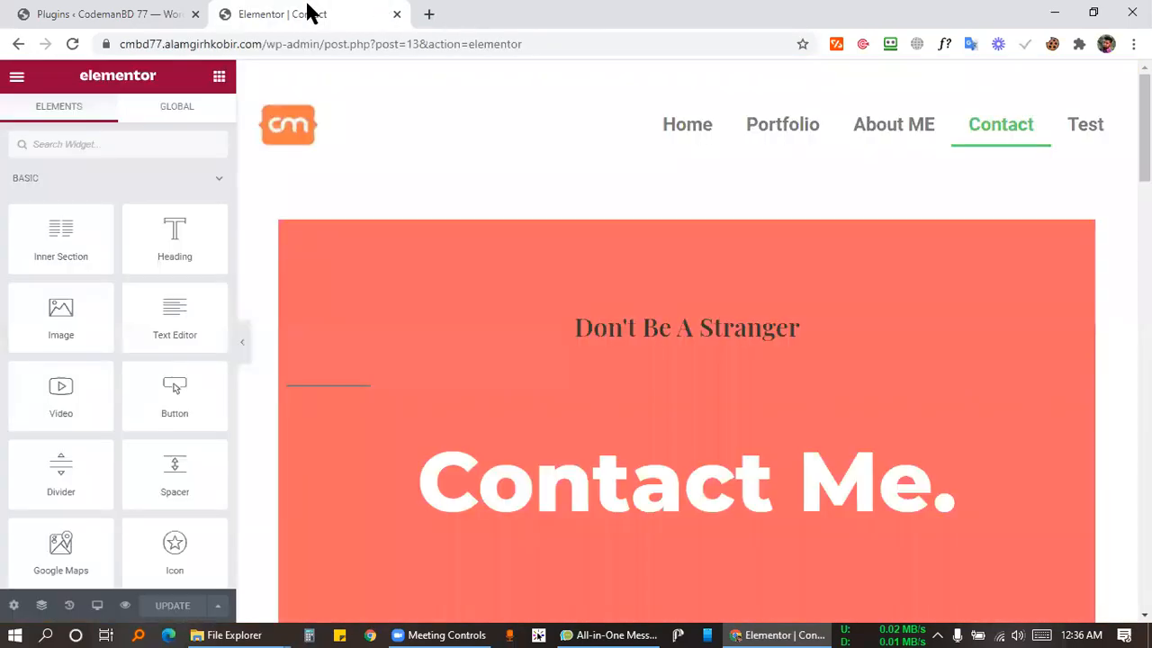
Load Google Classroom in a new browser tab.
left_click(429, 14)
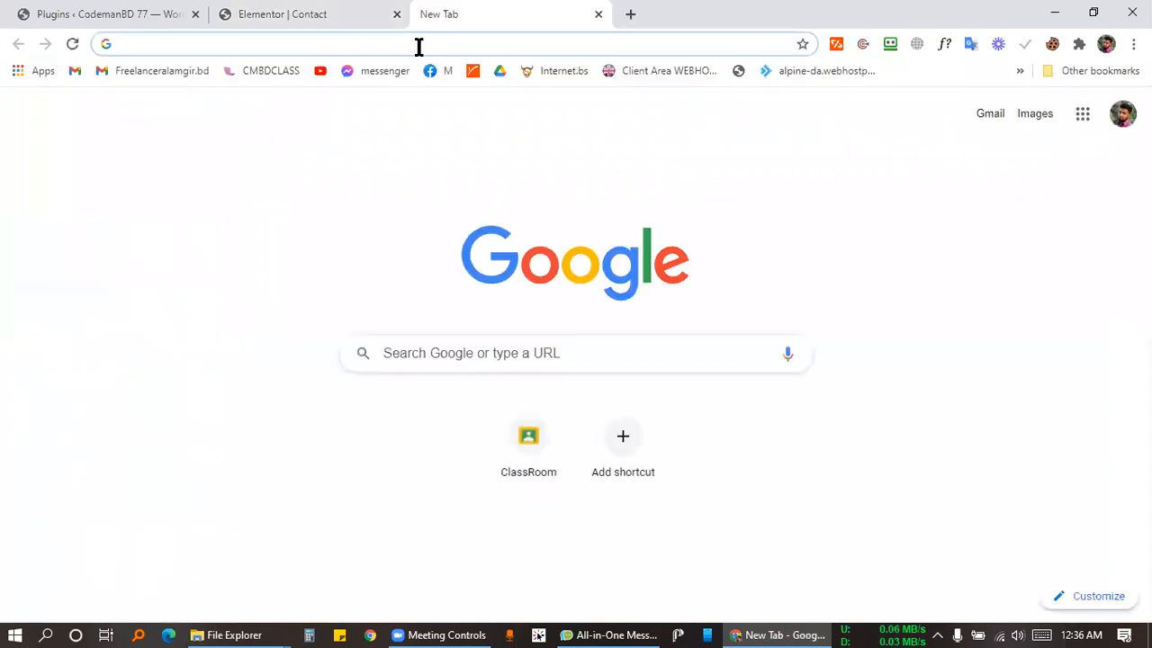
left_click(420, 43)
type("c")
key("Return")
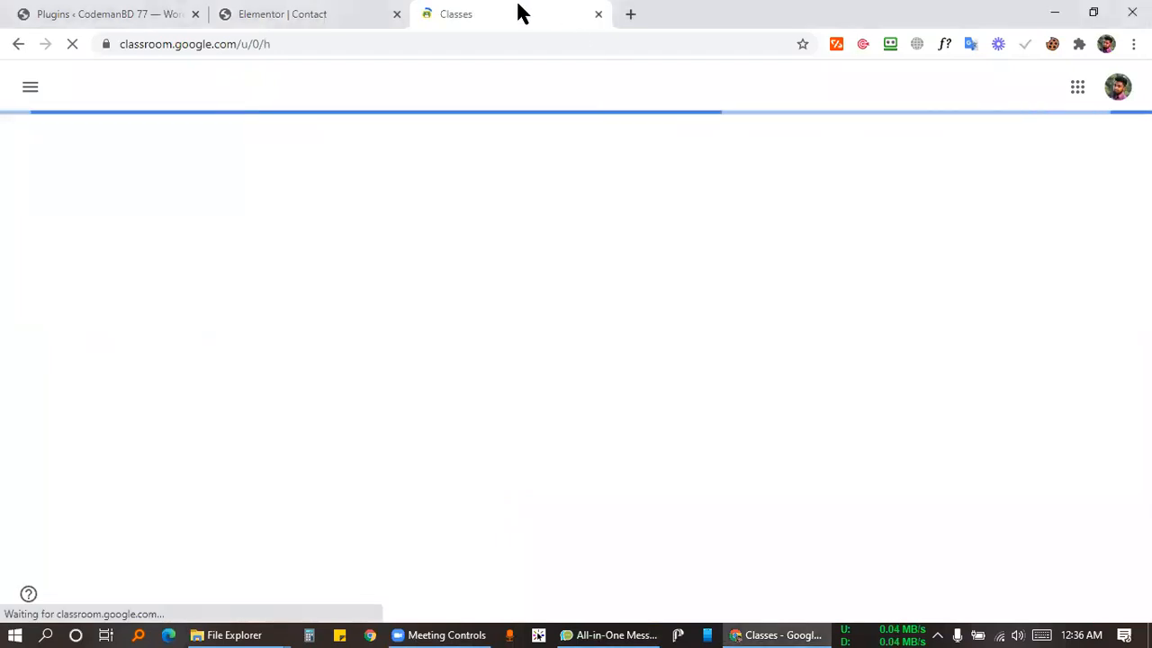
On the Plugins page, tick Elementor and Elementor Pro and choose Deactivate in Bulk actions.
left_click(309, 14)
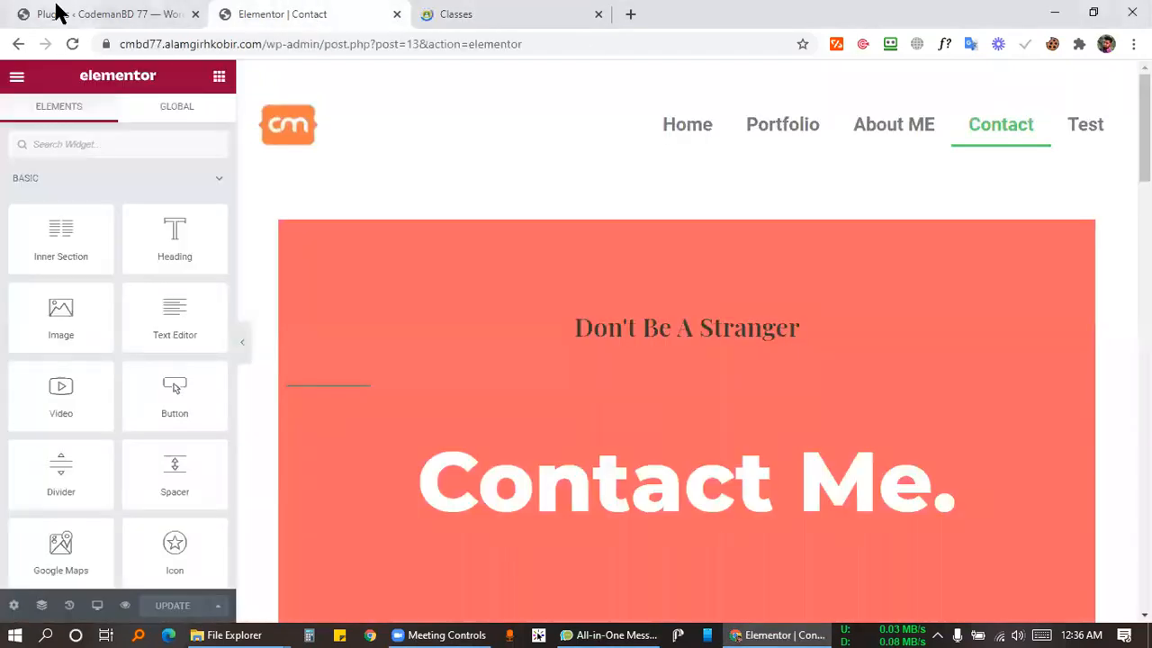
left_click(59, 14)
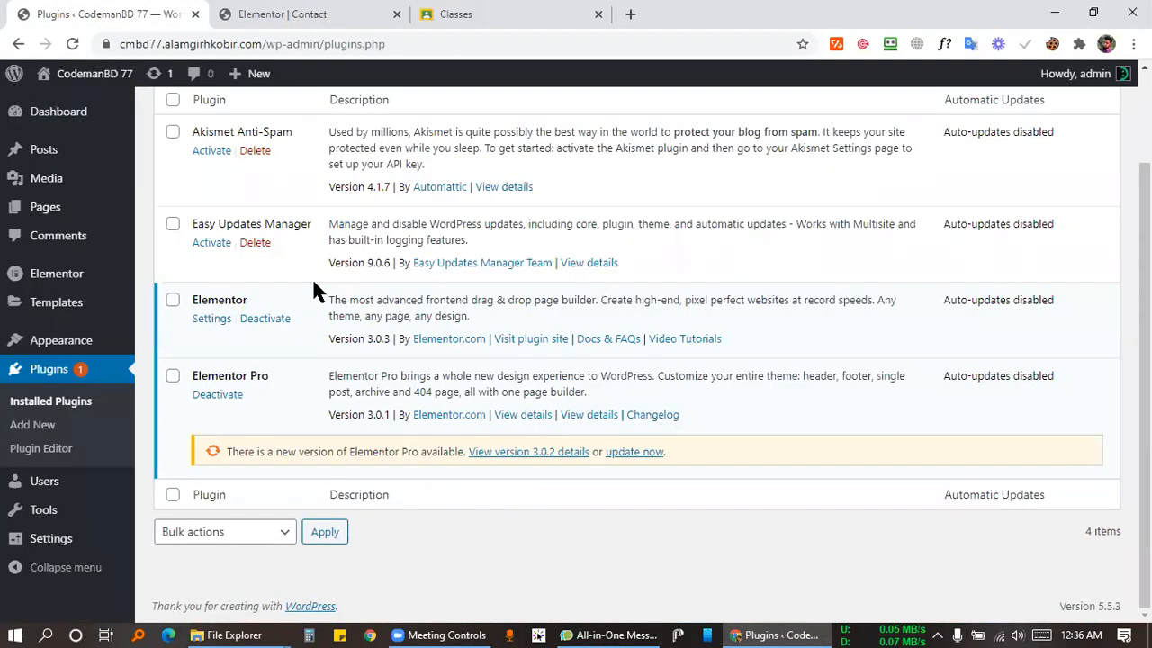
left_click(173, 377)
left_click(173, 300)
scroll(193, 297, "up", 3)
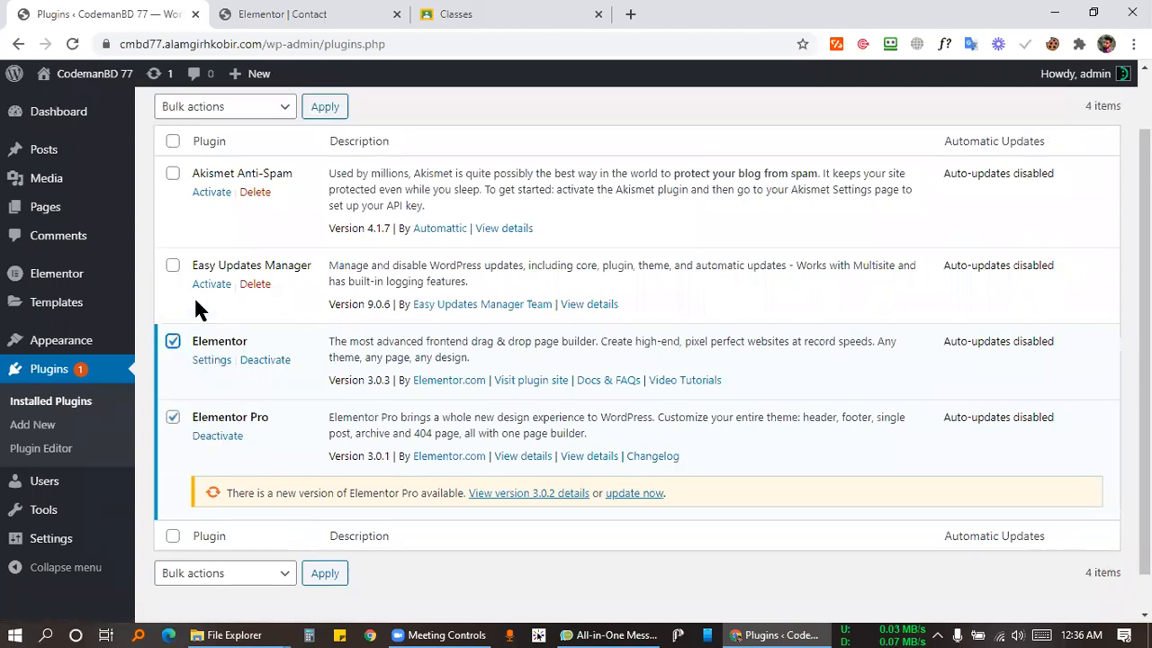
left_click(228, 180)
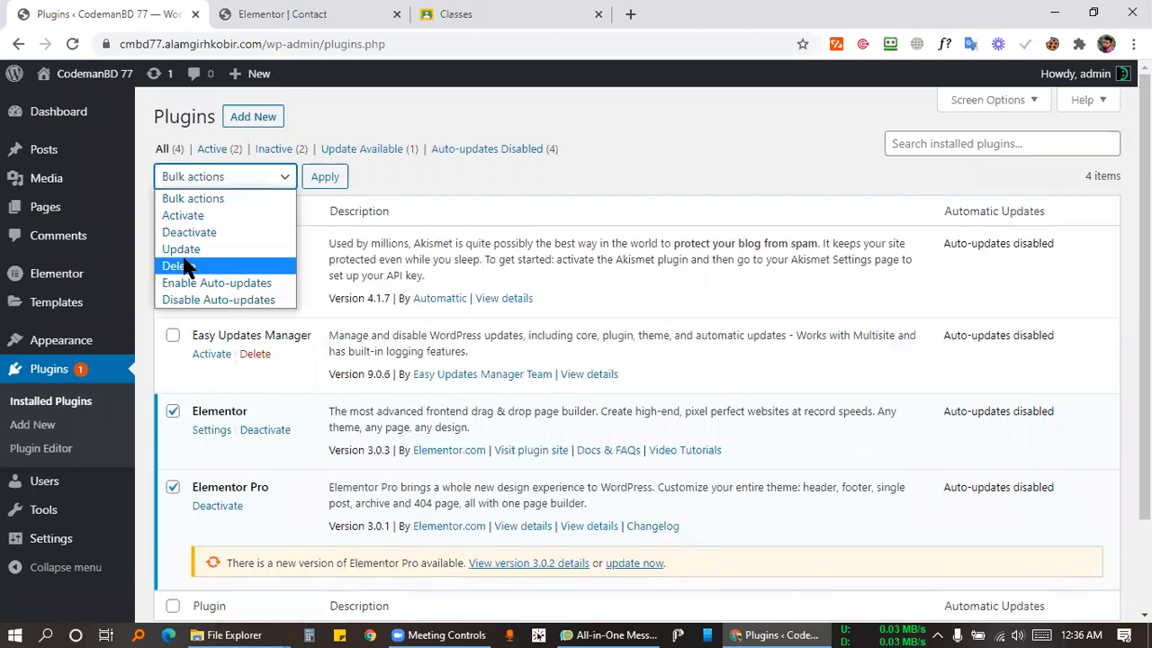
left_click(230, 233)
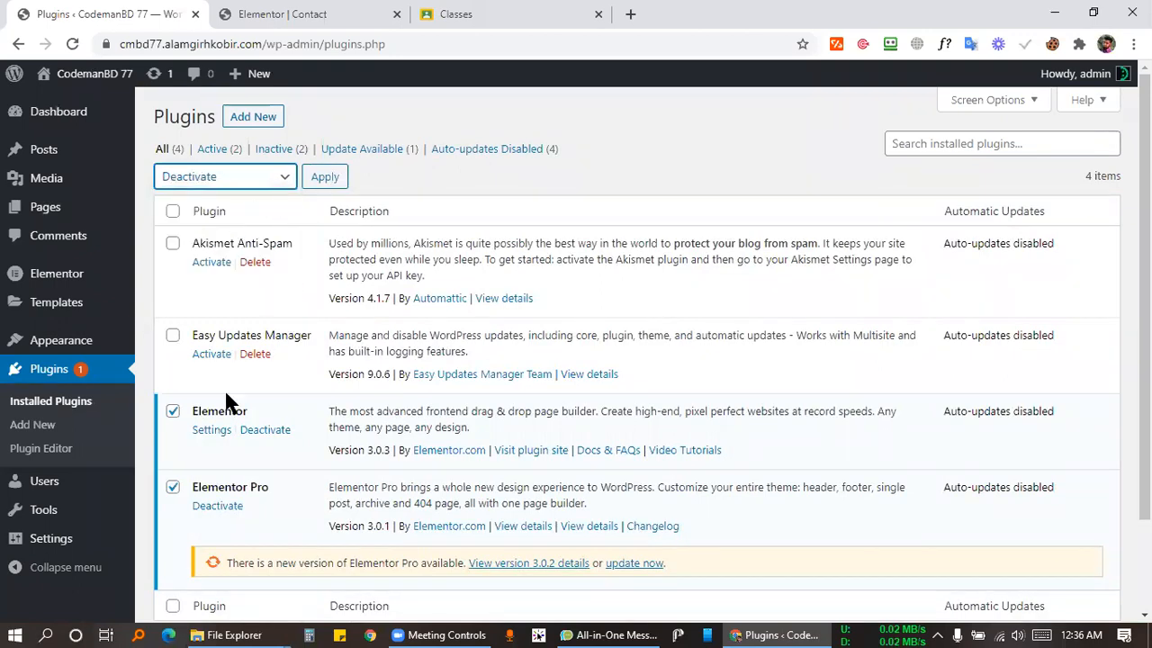
left_click(221, 179)
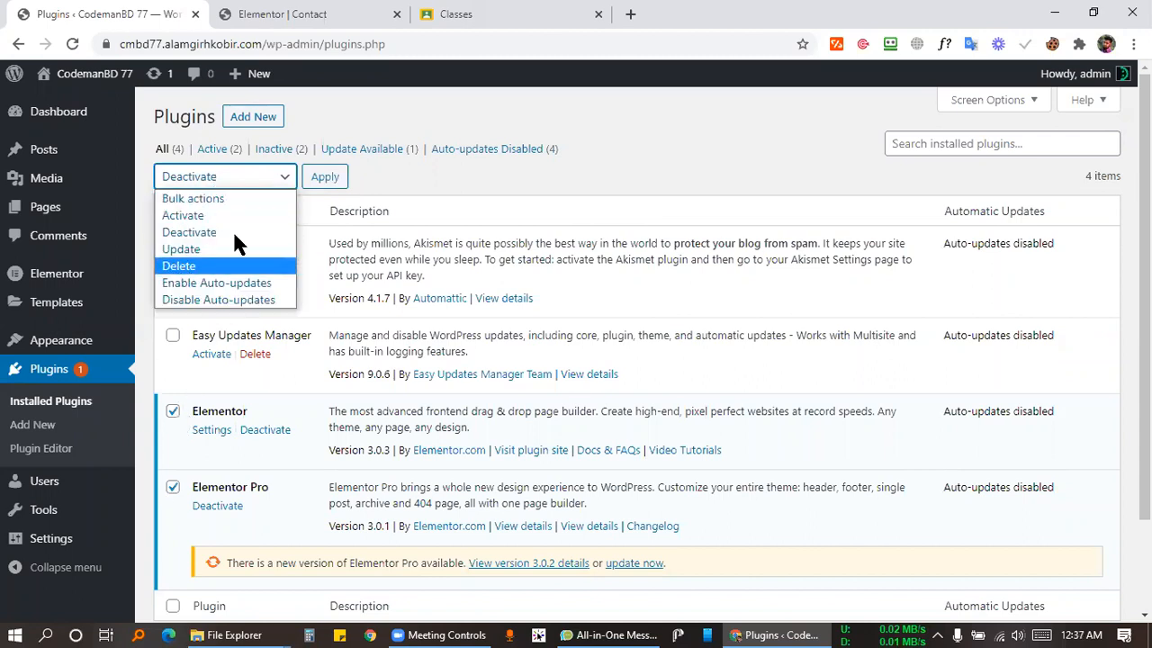
left_click(557, 169)
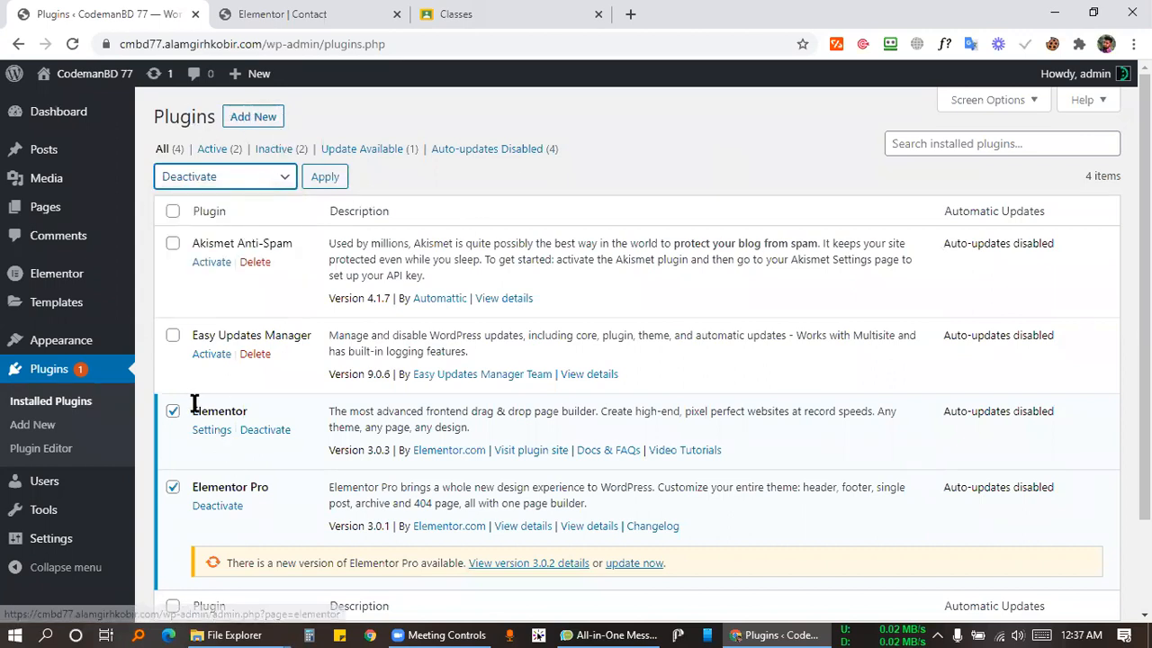
left_click(366, 447)
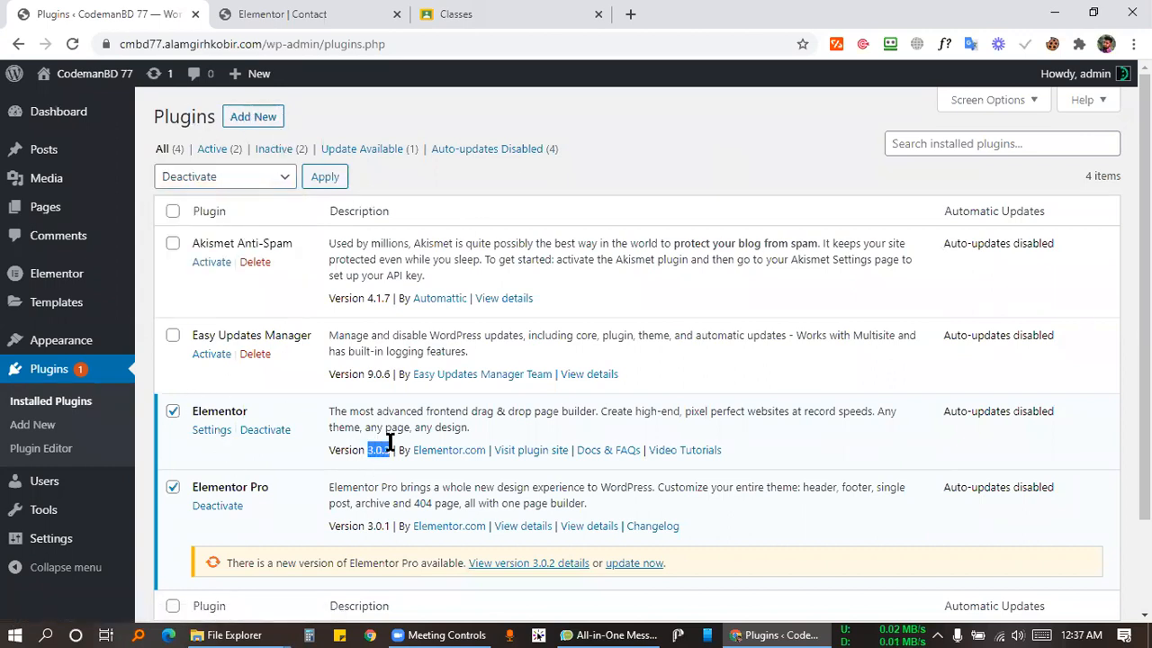
left_click_drag(195, 484, 236, 479)
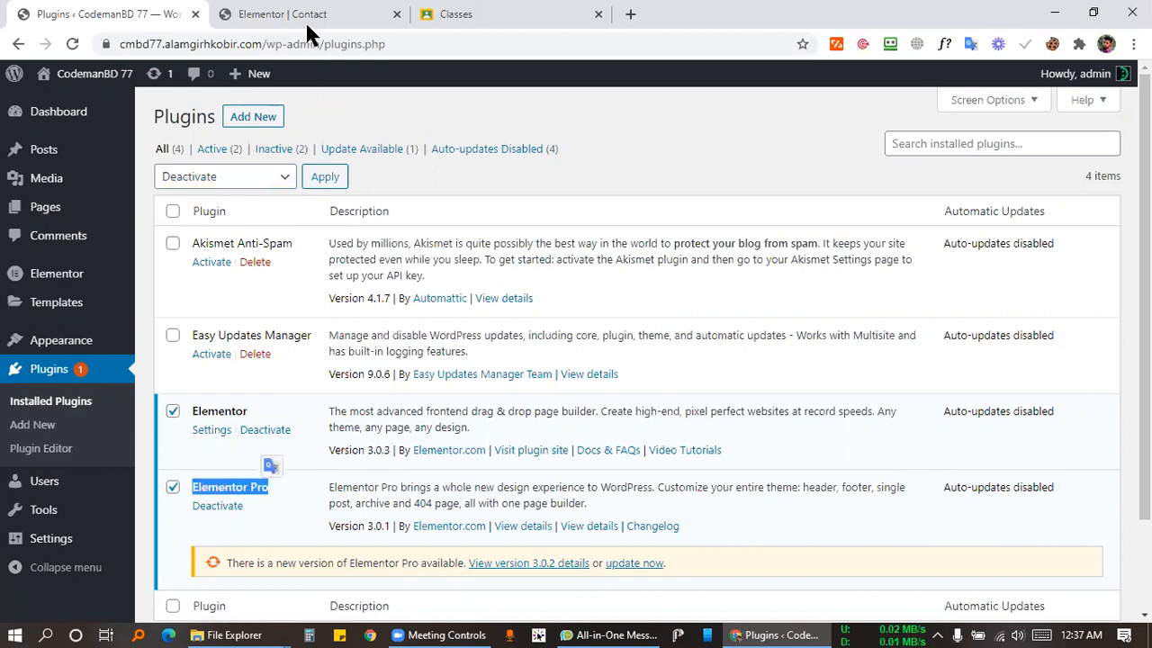
left_click(346, 14)
left_click(497, 13)
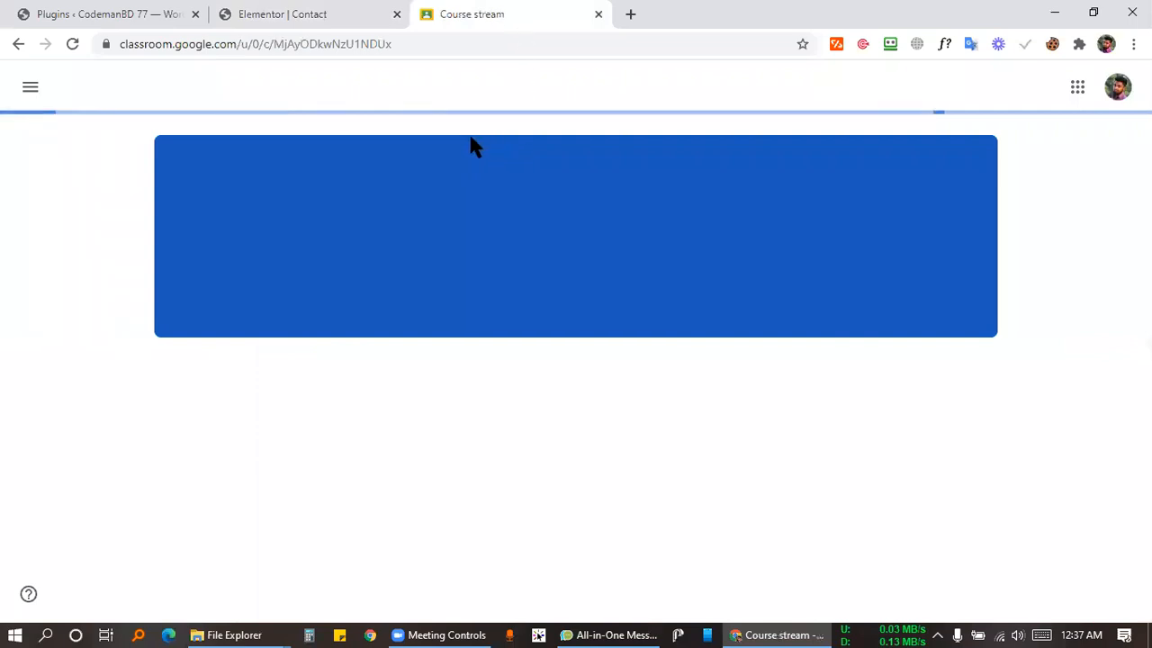
Return to the cmbd-77 Classwork page and choose Topic from the Create menu.
left_click(519, 88)
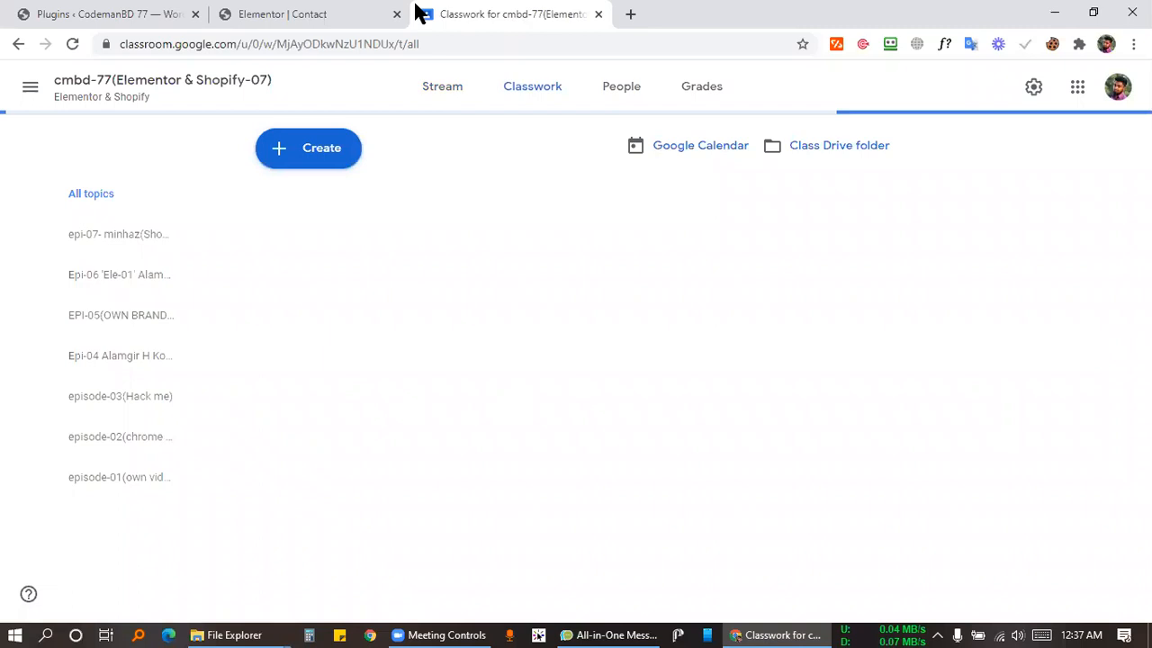
key("ctrl+shift+Tab")
key("ctrl+shift+Tab")
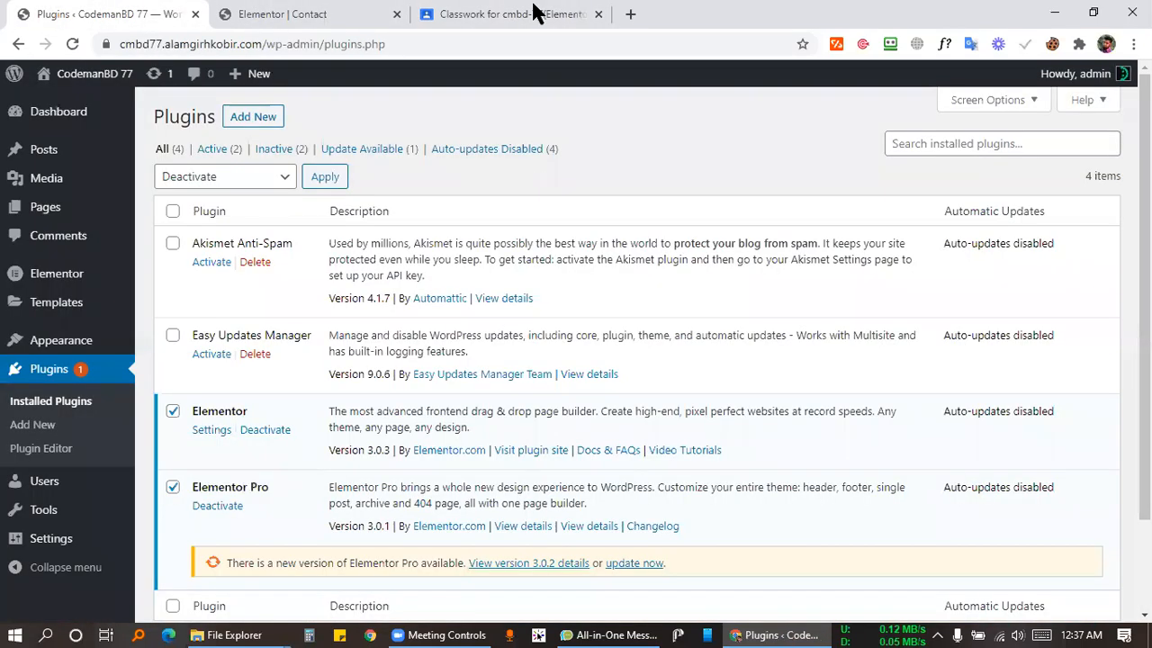
left_click(535, 14)
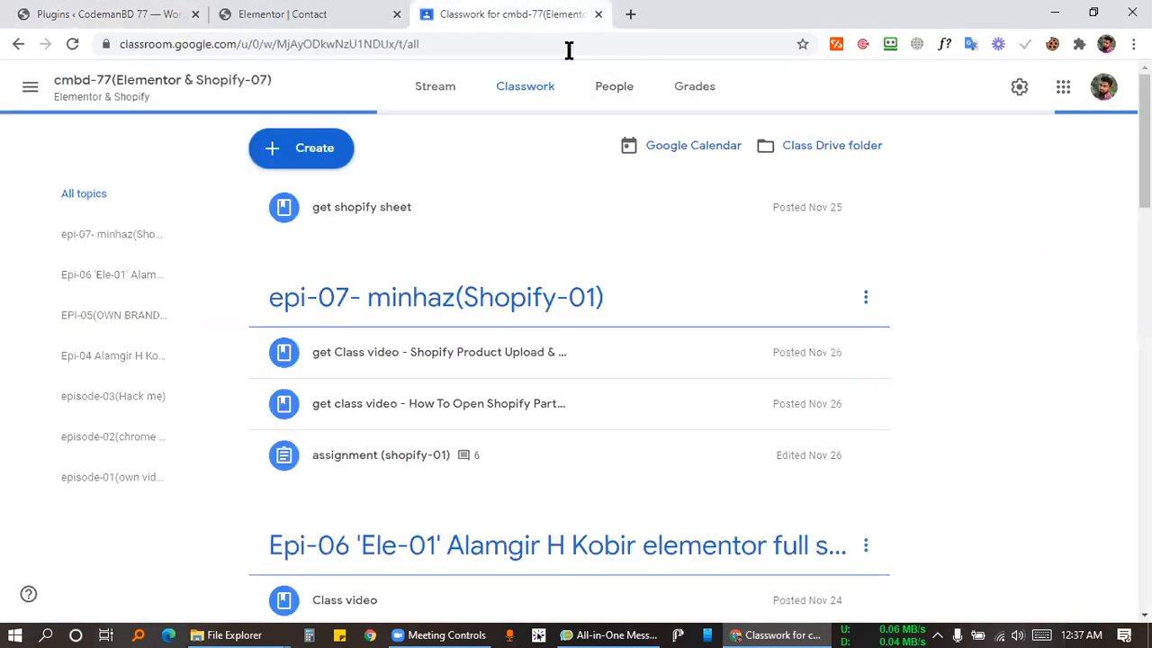
scroll(891, 315, "down", 2)
scroll(870, 327, "up", 2)
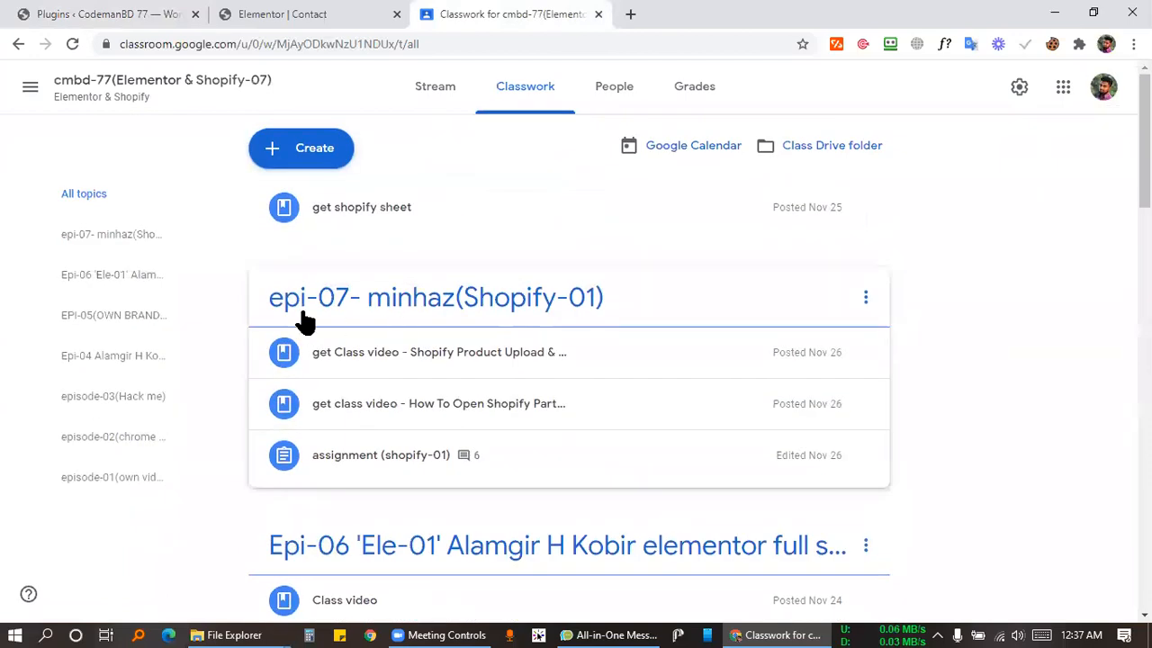
left_click(322, 151)
left_click(315, 423)
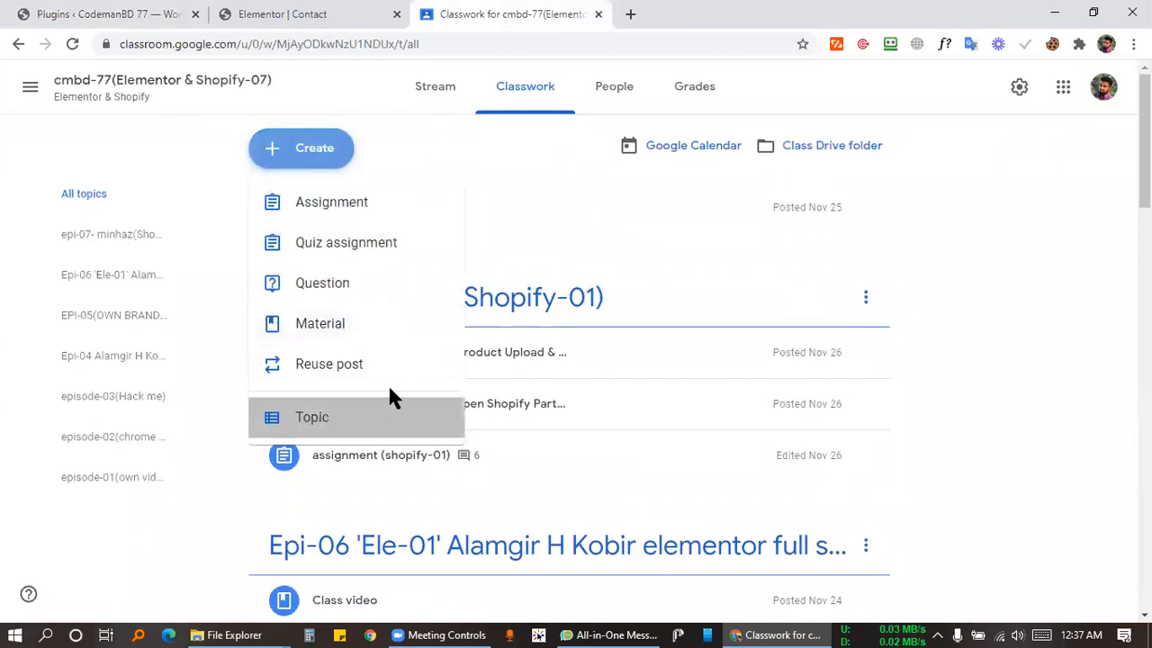
Name the topic Epi-07 'Ele-02' with the instructor's name and 'Make your Portfolio Website'.
type("EP")
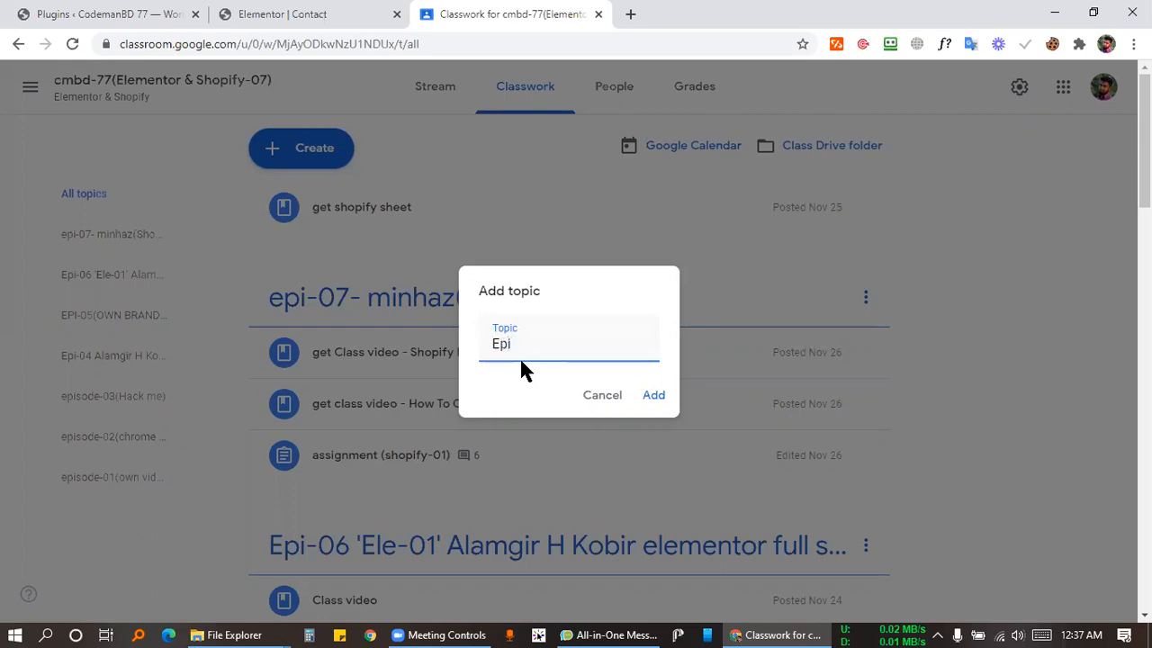
type("-")
type("07")
type(" '")
type("02")
type("'")
type(" A;a")
key("BackSpace")
key("BackSpace")
type("lamgir H")
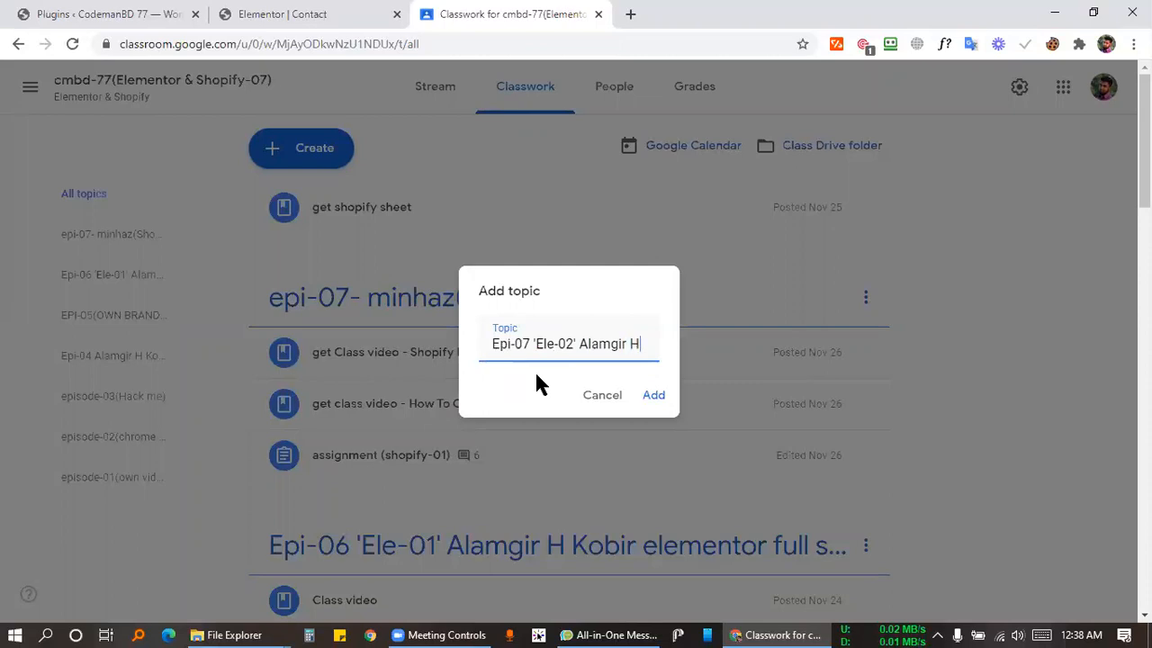
type(" Kobir")
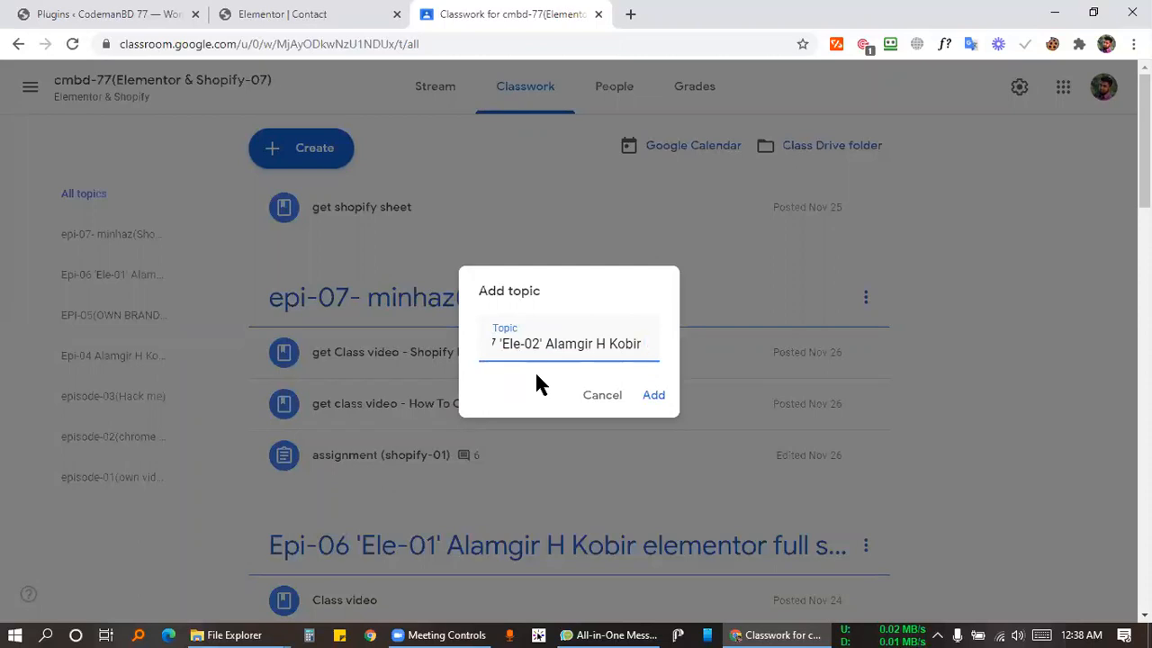
type(" Make your Port")
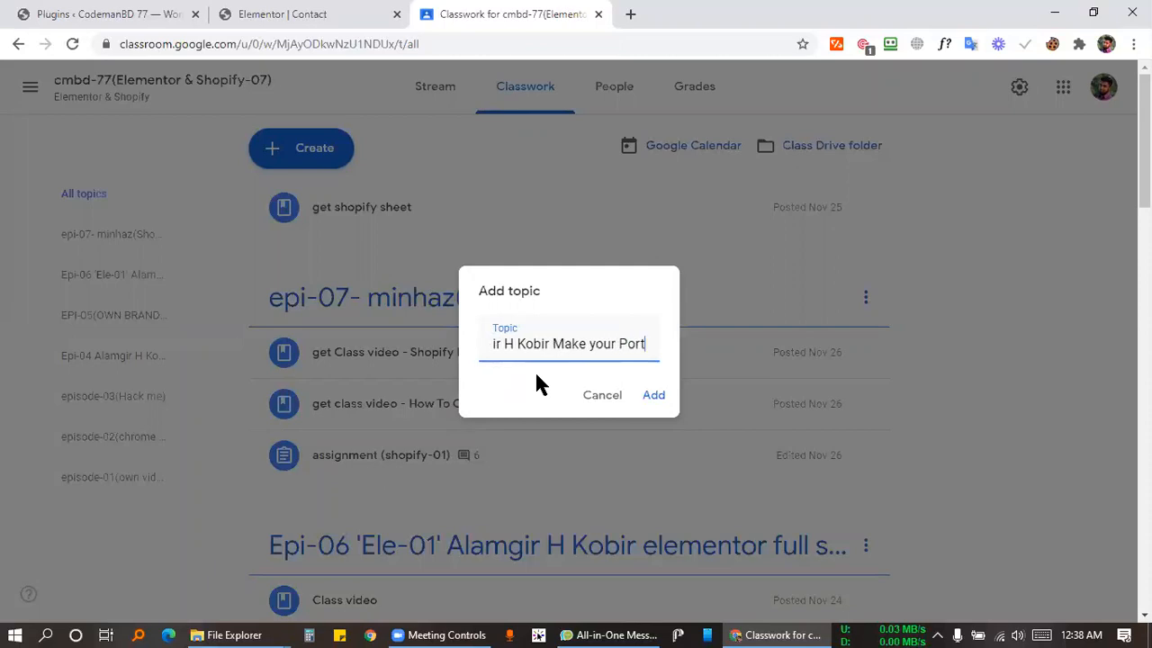
type("folio ")
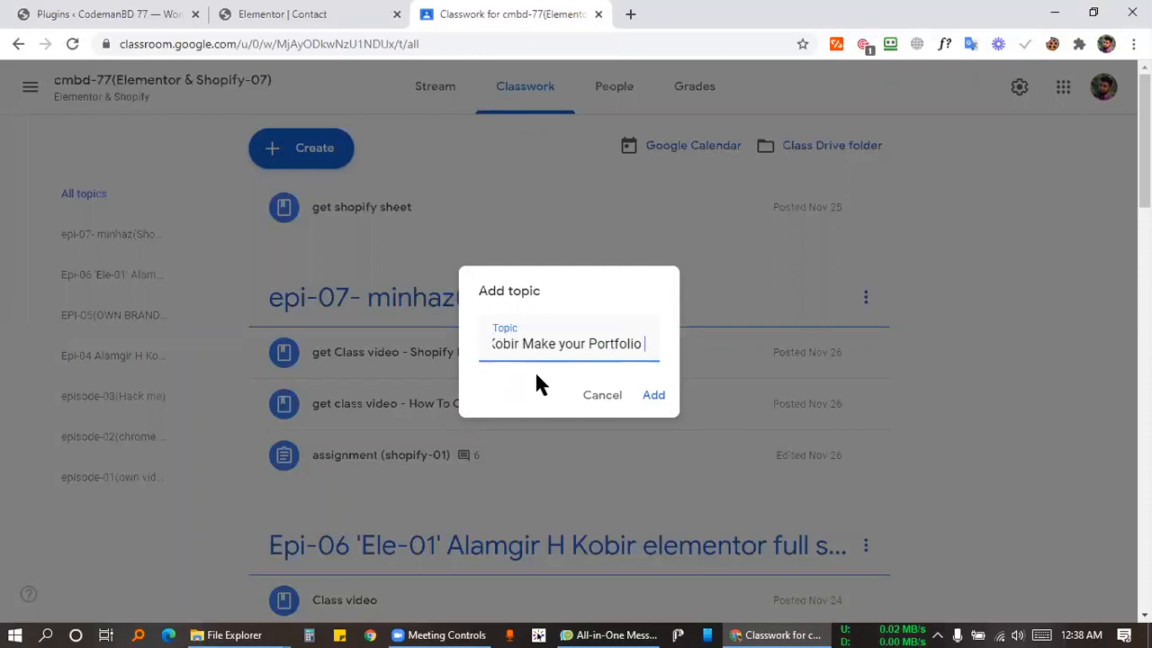
type("Website")
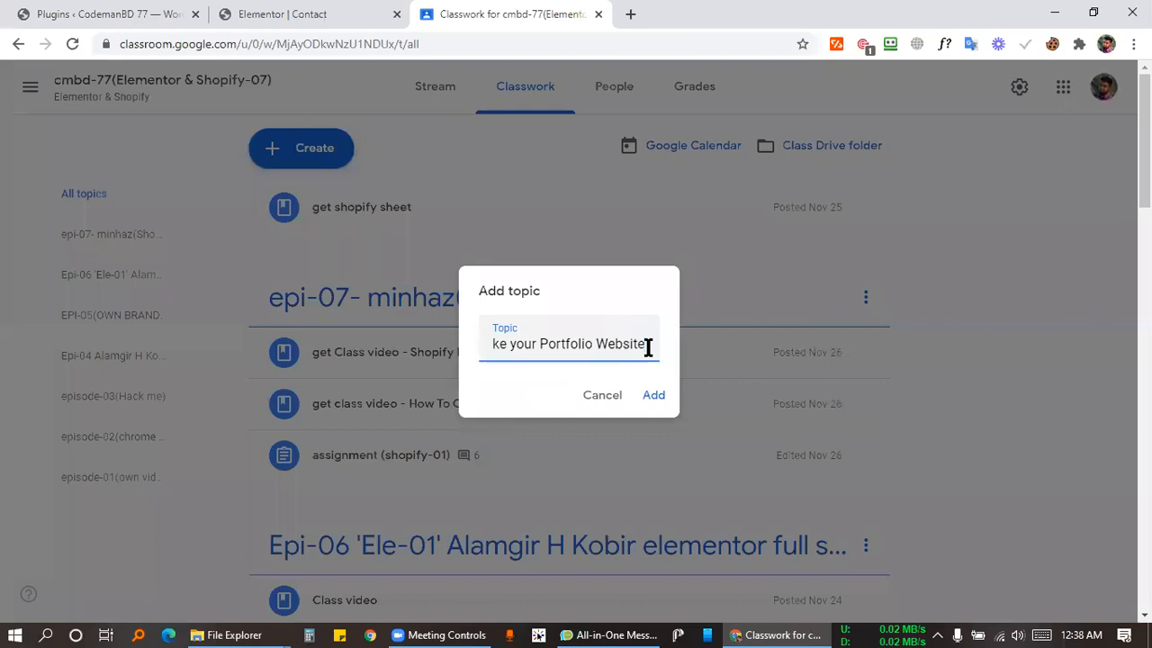
Append 'with Elementor' to the topic name and add the topic.
mouse_move(640, 345)
left_mouse_down()
mouse_move(477, 337)
mouse_move(654, 351)
mouse_move(645, 343)
left_mouse_up()
left_click(552, 343)
left_click(645, 343)
left_click_drag(653, 345, 489, 347)
left_click(512, 347)
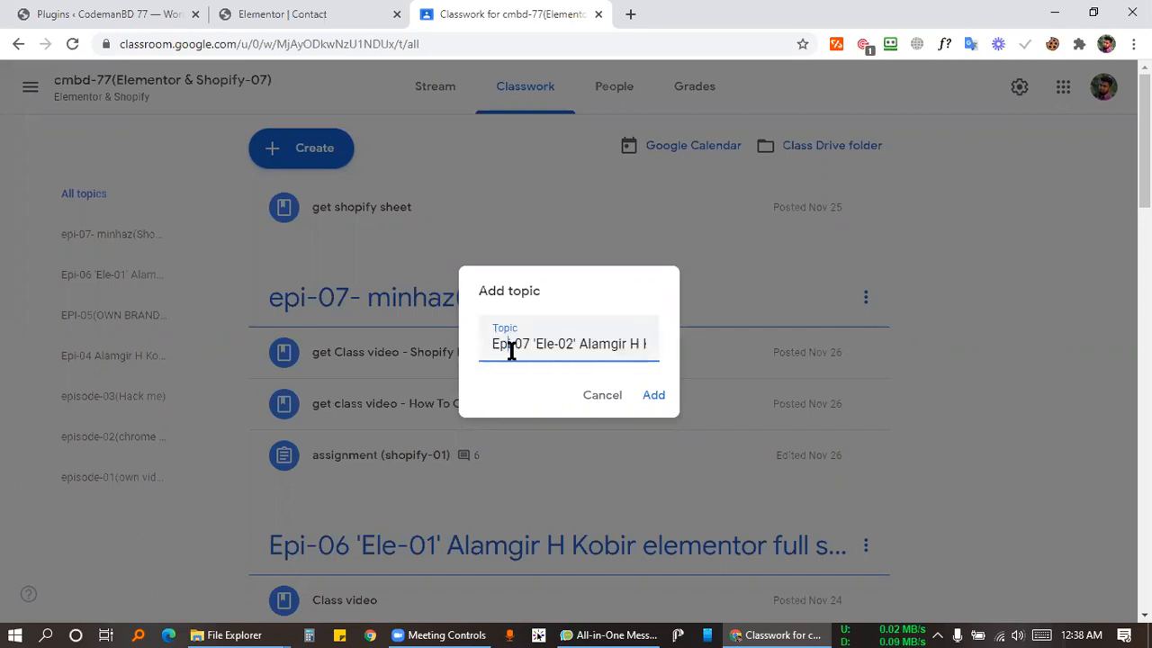
left_click_drag(579, 345, 663, 351)
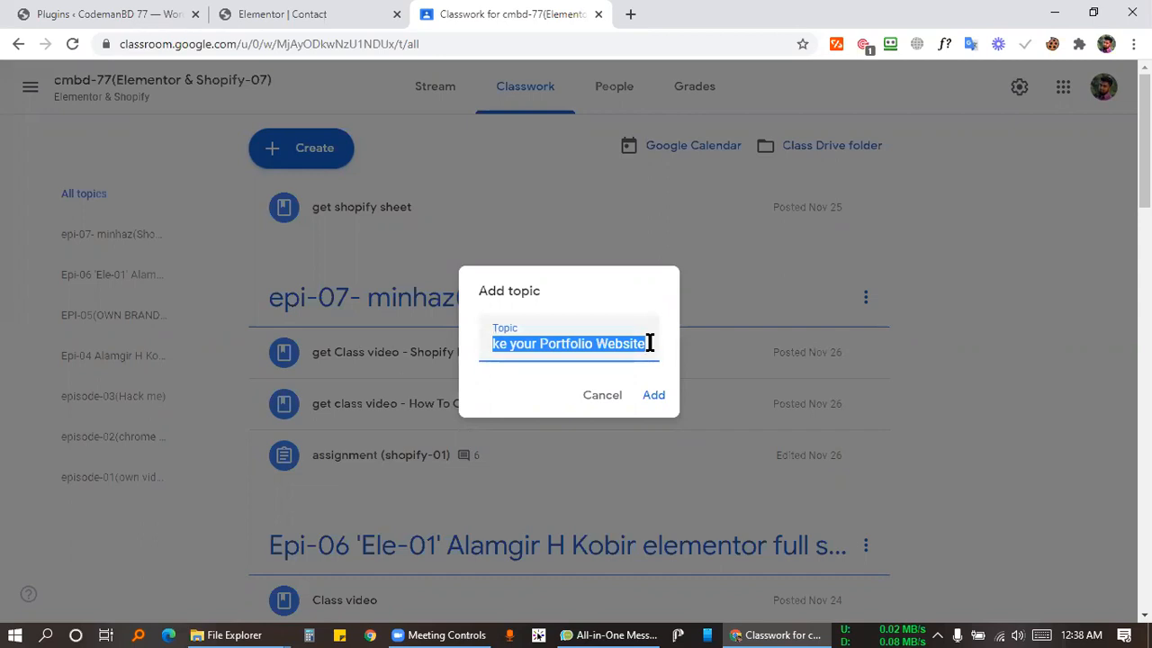
left_click(648, 343)
scroll(861, 317, "down", 5)
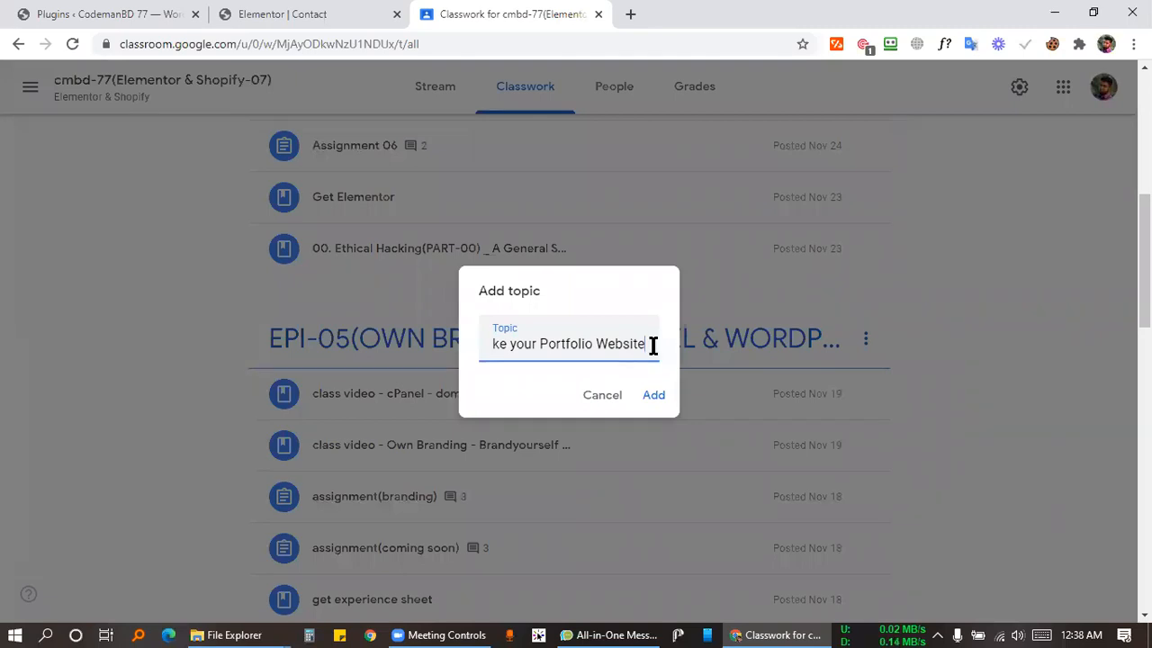
type("with Elementor")
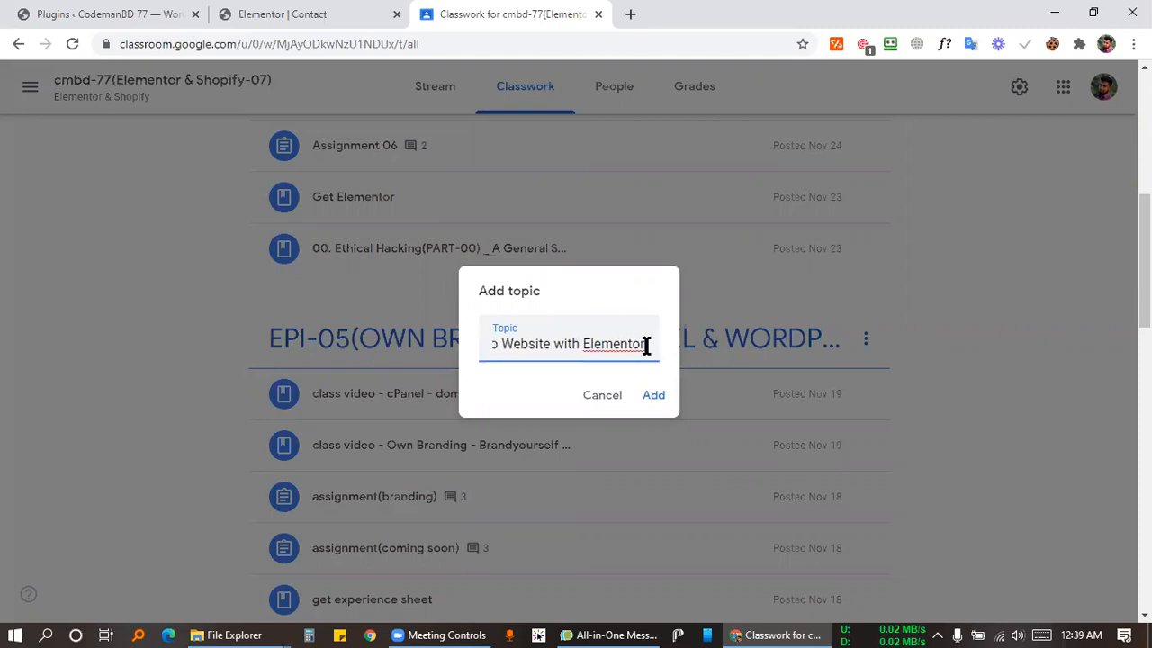
left_click(654, 397)
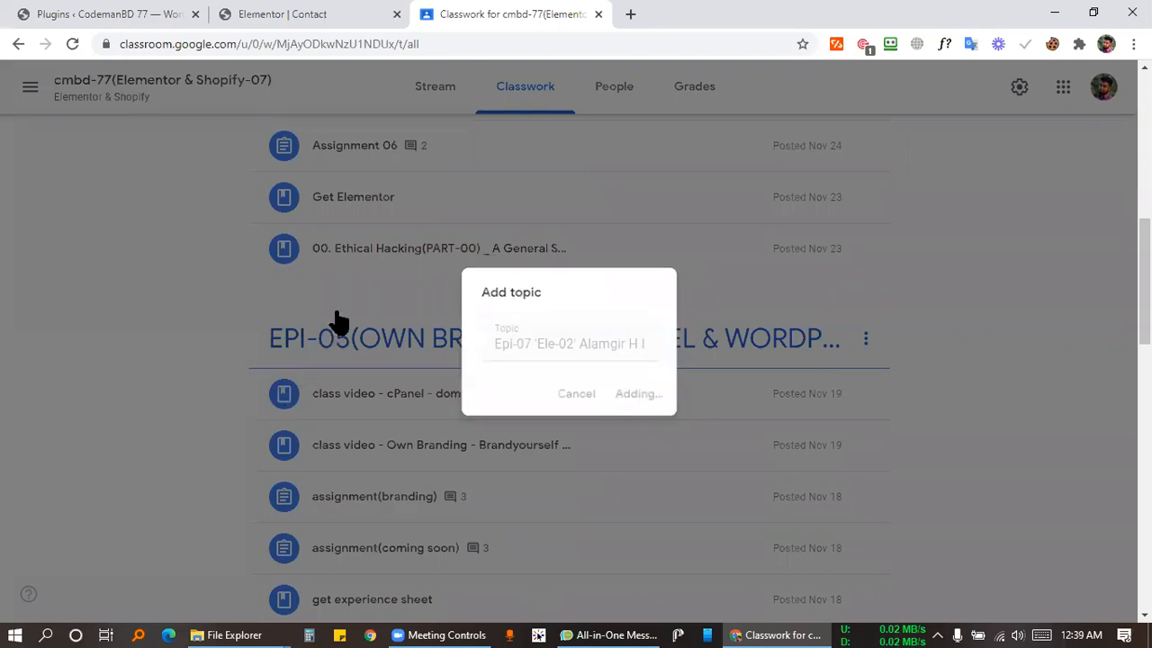
Check the new topic on Classwork, return from the meeting window, and reopen the Create menu.
scroll(955, 307, "down", 4)
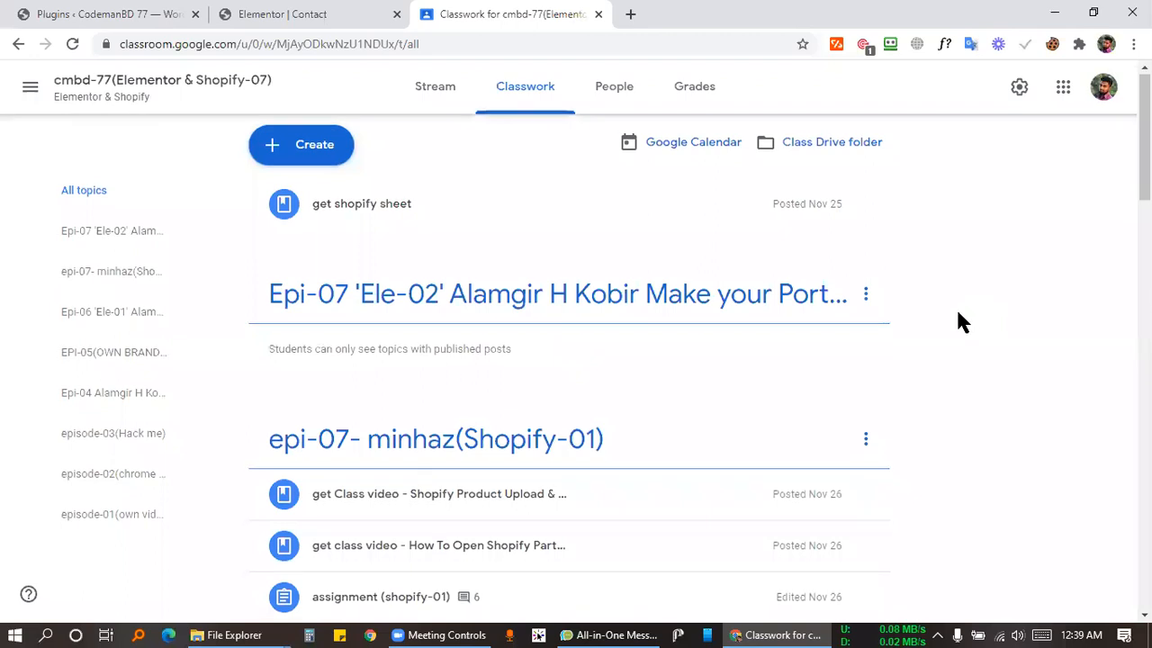
scroll(927, 349, "up", 4)
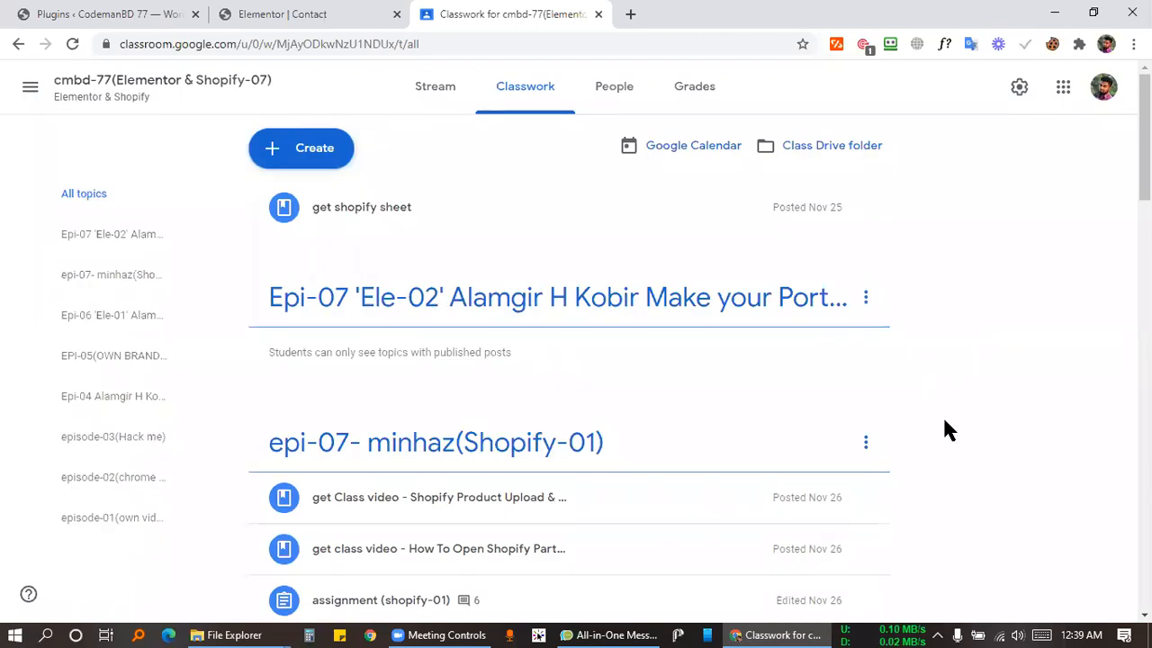
left_click(441, 636)
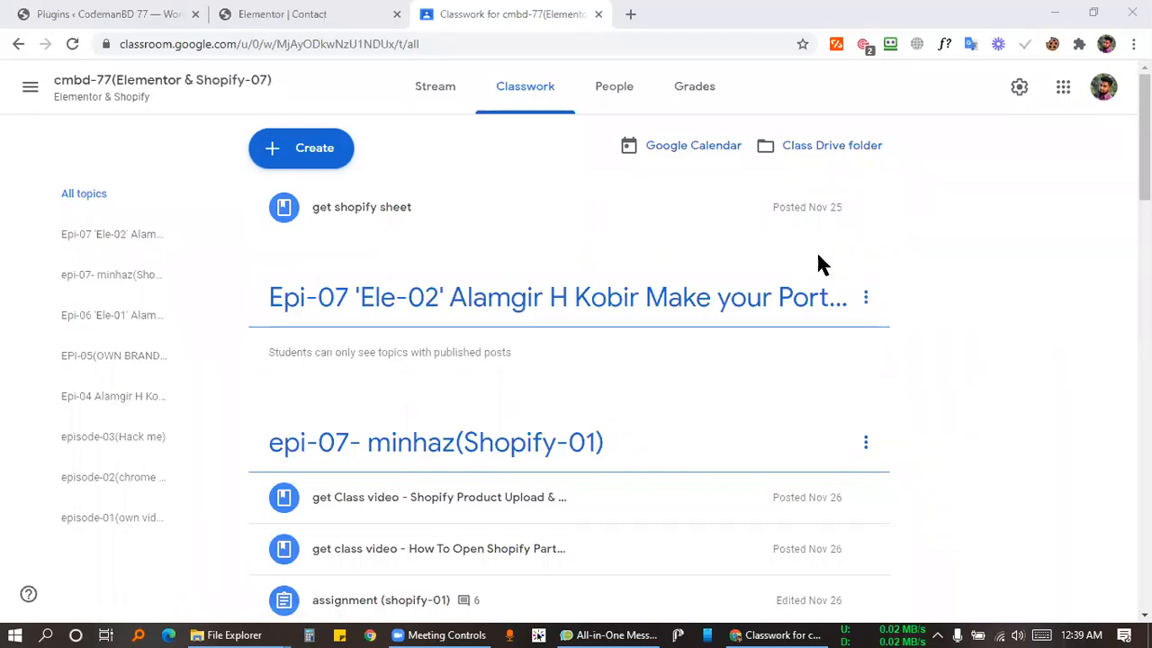
left_click(953, 246)
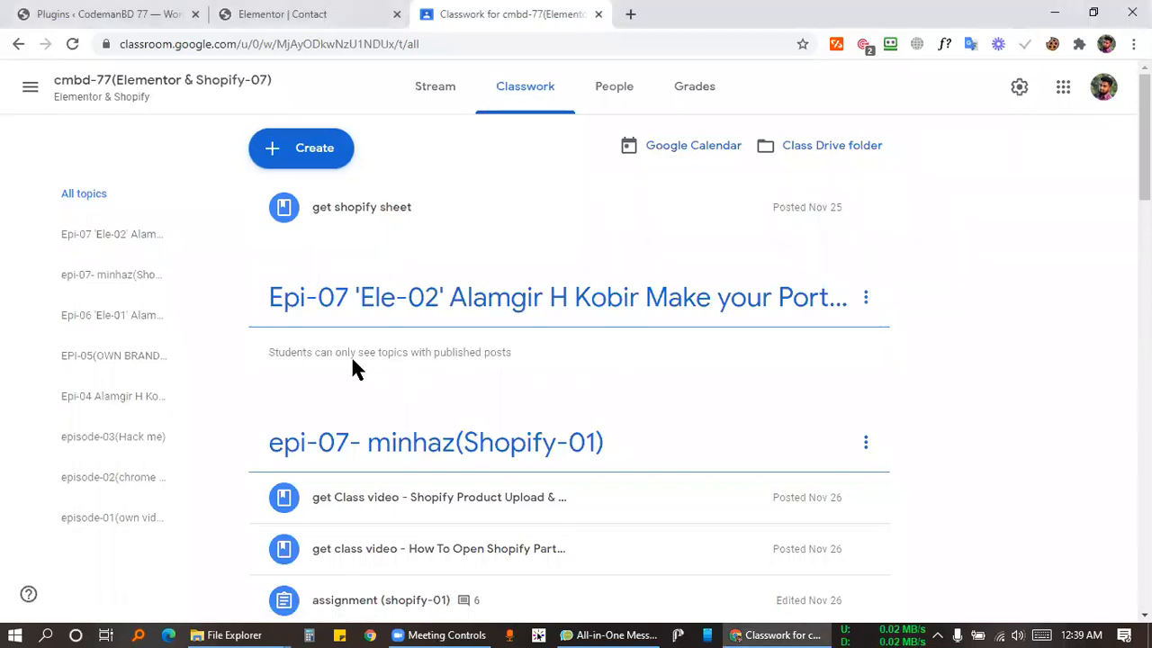
left_click(322, 156)
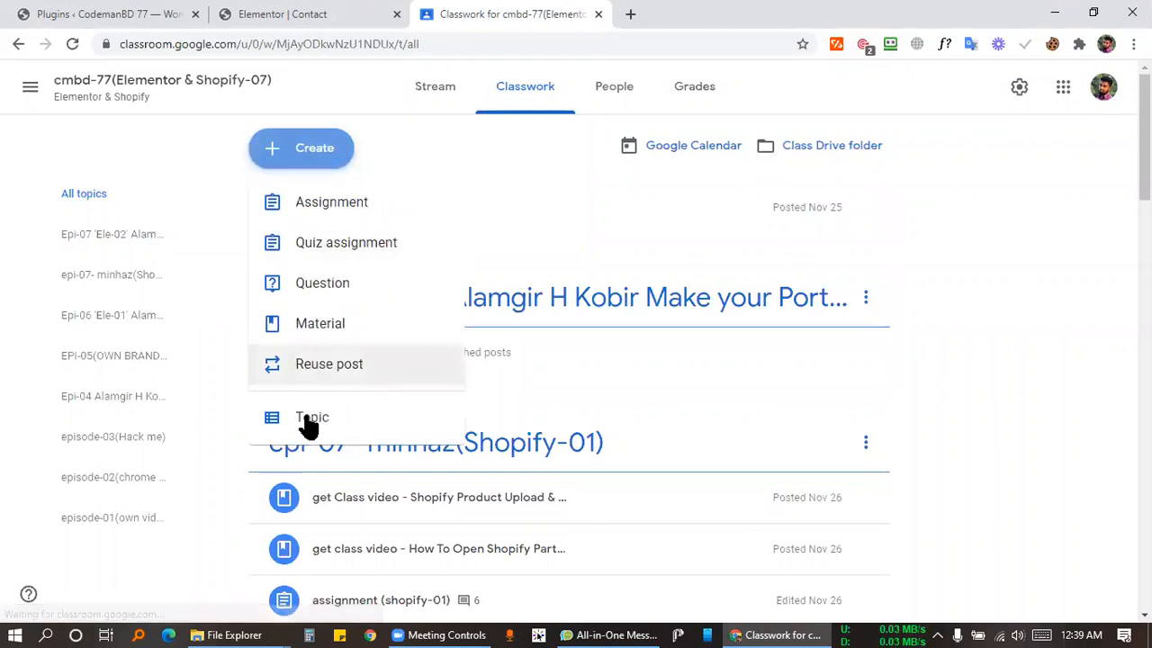
Create an assignment titled 'Assignment 07' under the Epi-07 'Ele-02' topic and begin its instructions.
left_click(311, 201)
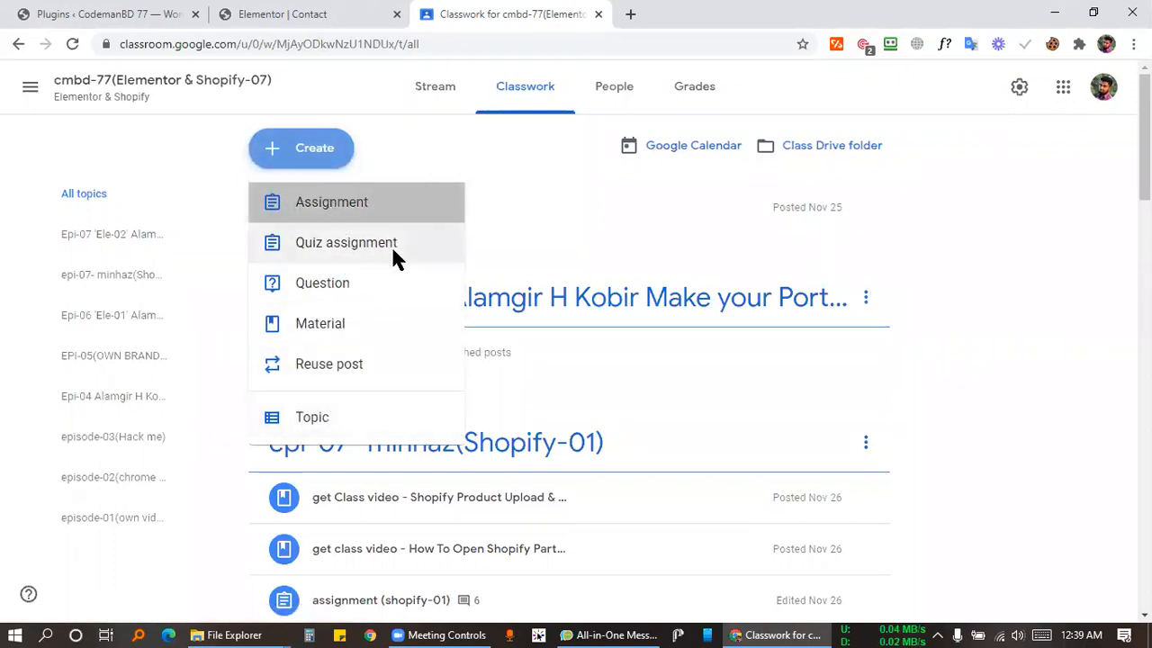
type("ssign")
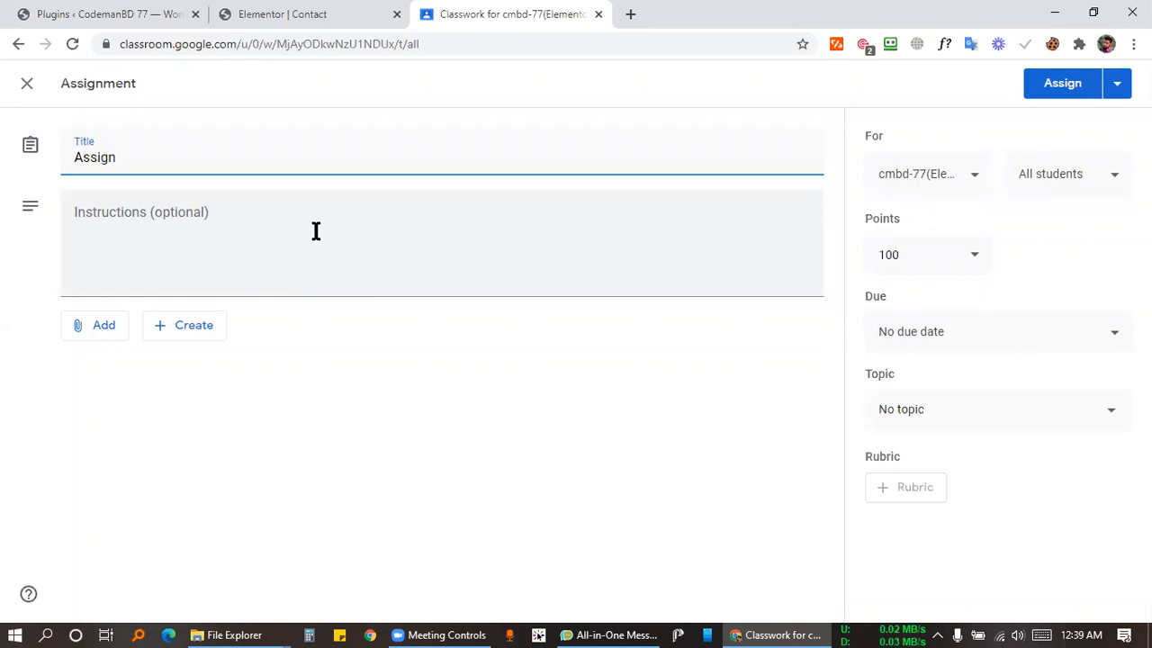
type("ment 07")
left_click(918, 411)
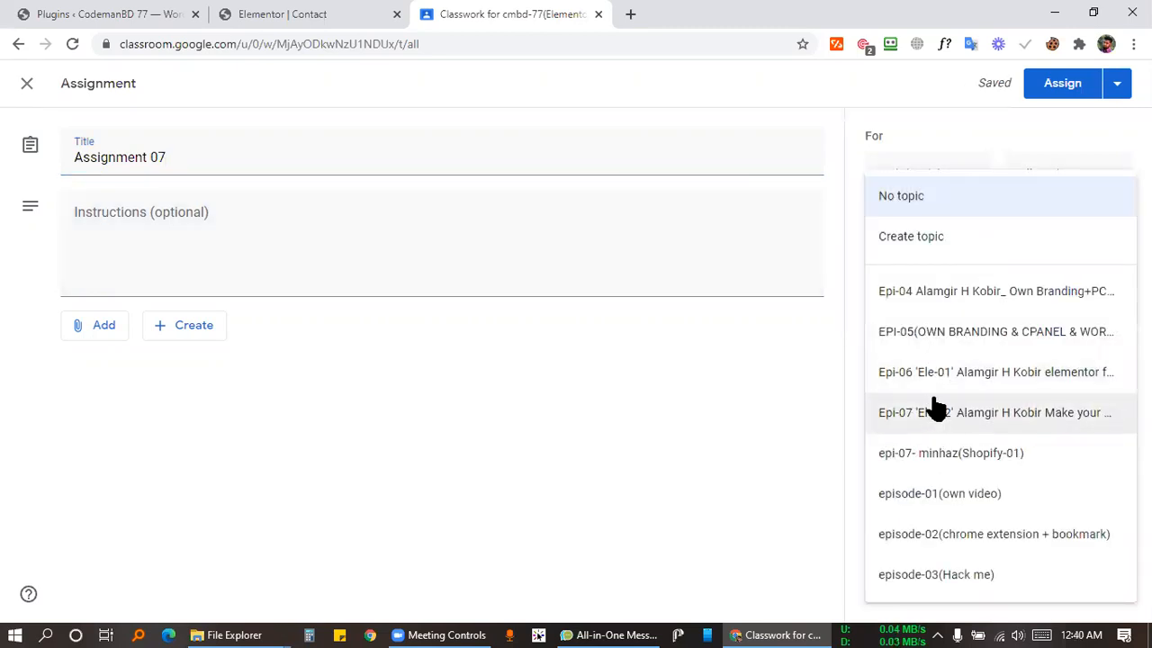
left_click(952, 419)
left_click(343, 238)
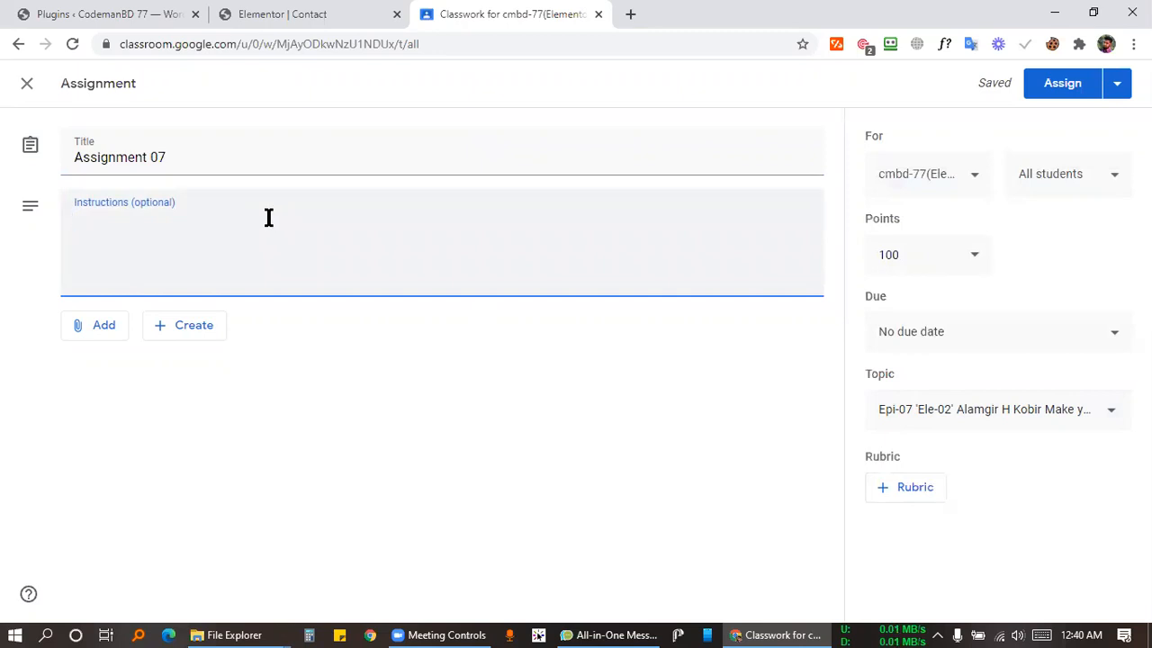
Write 'make your own portfolio website' in the instructions, fixing the 'protfolio' misspelling.
type("make your own ")
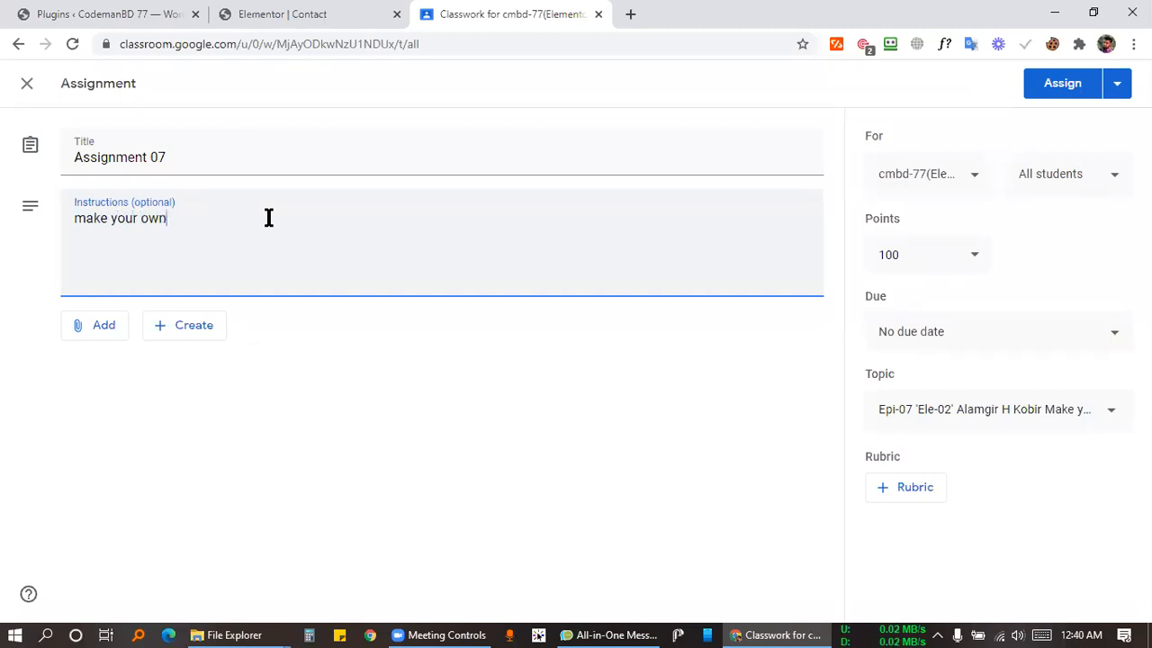
type("protfolio")
right_click(180, 225)
left_click(217, 237)
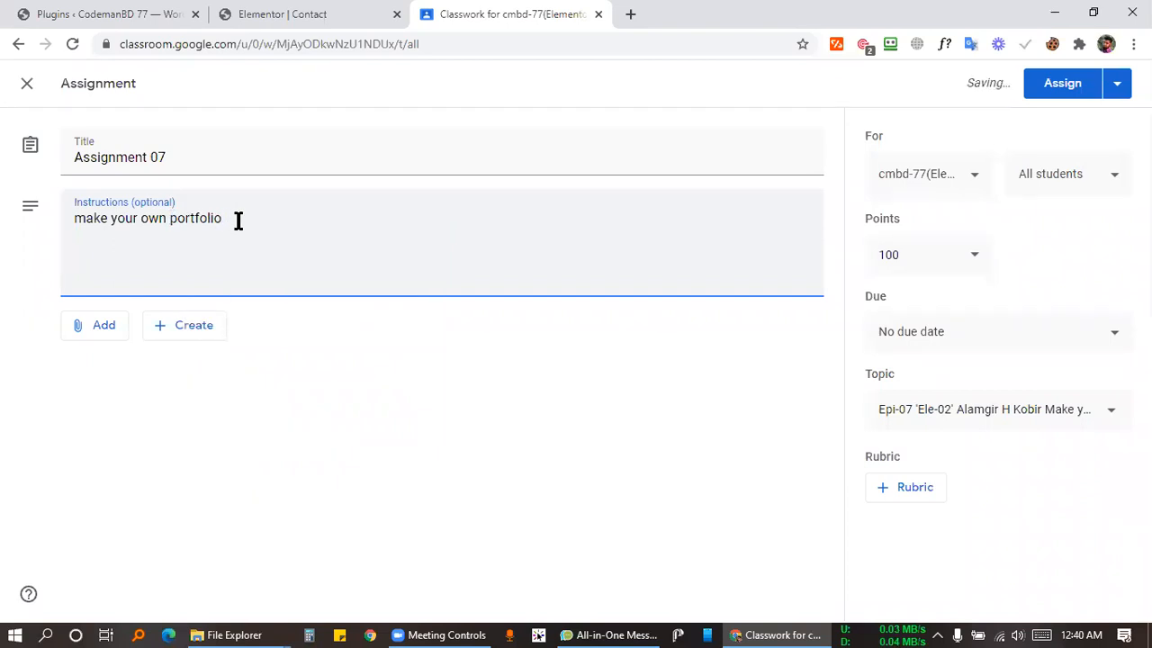
type("website")
key("Return")
Add the line 'page: Home, About, Portfolio, Contact.' to the instructions.
type("page: Home")
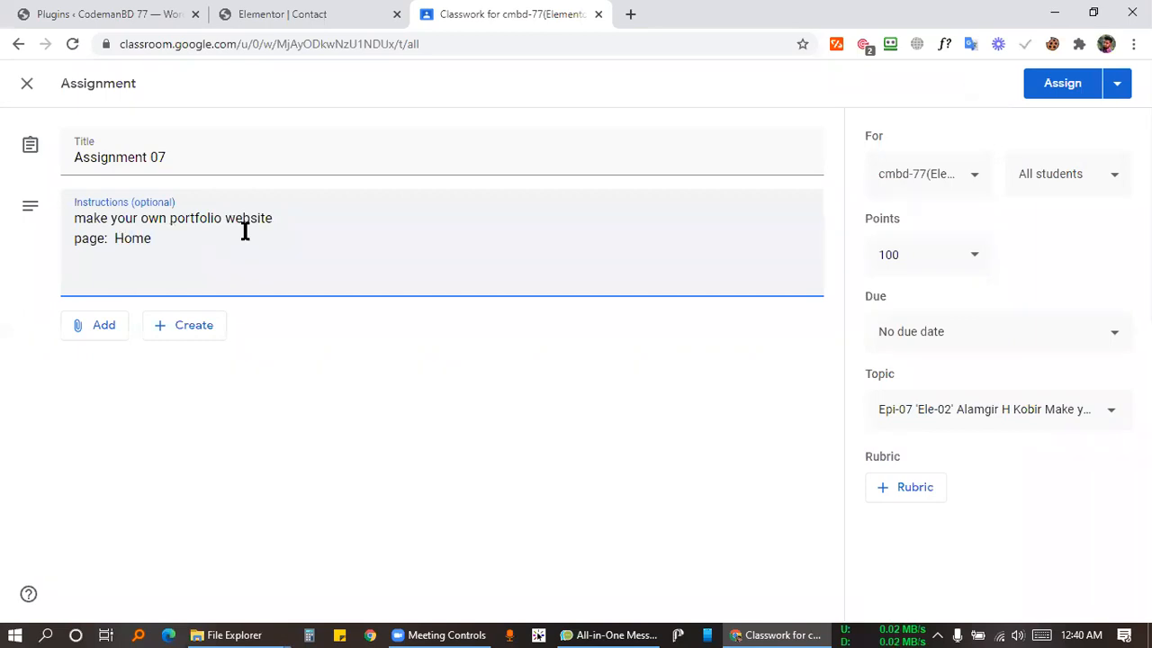
type(", About, Pro")
key("BackSpace")
key("BackSpace")
key("BackSpace")
type("Portfolio, ")
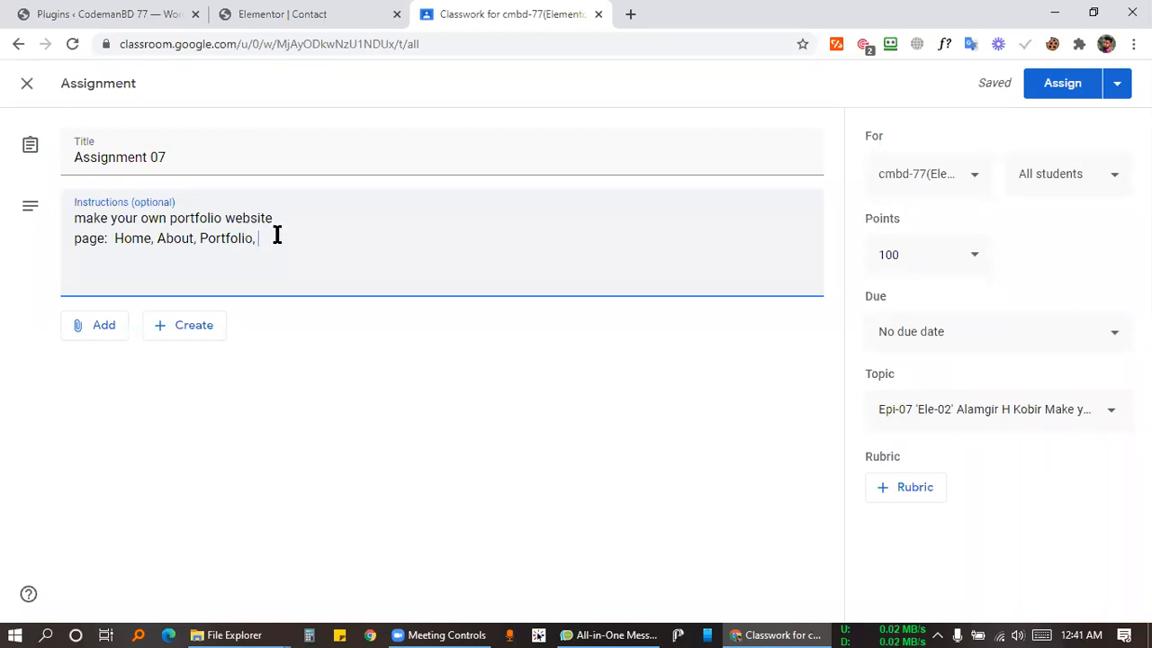
type("Contact.")
key("Return")
left_click(449, 630)
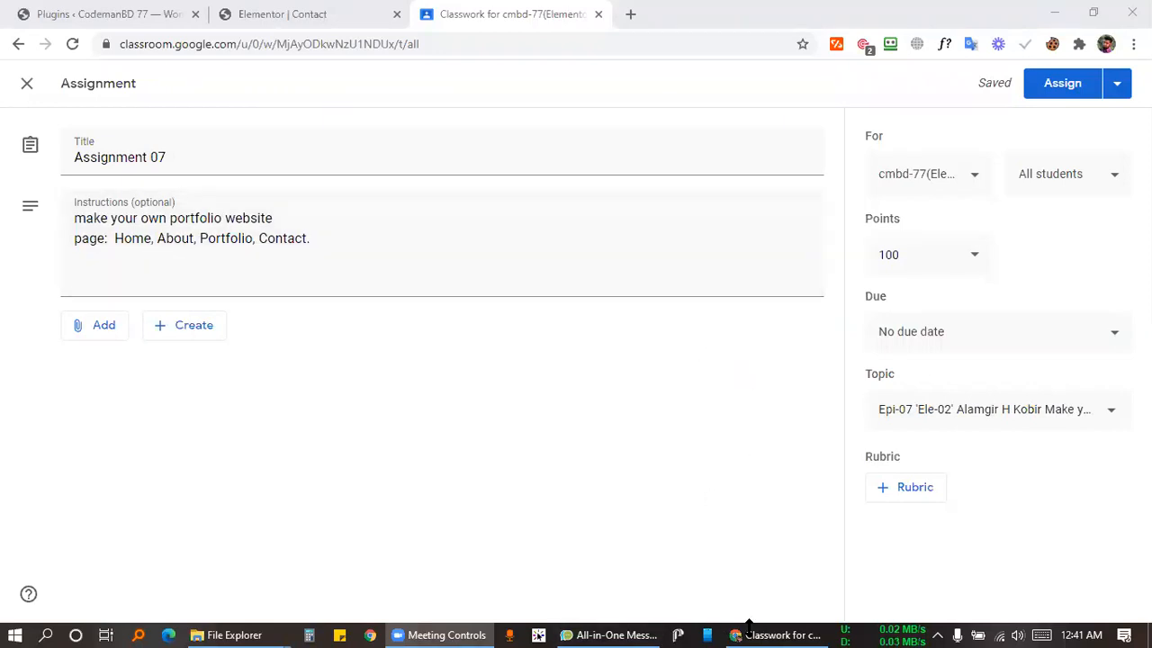
left_click(630, 13)
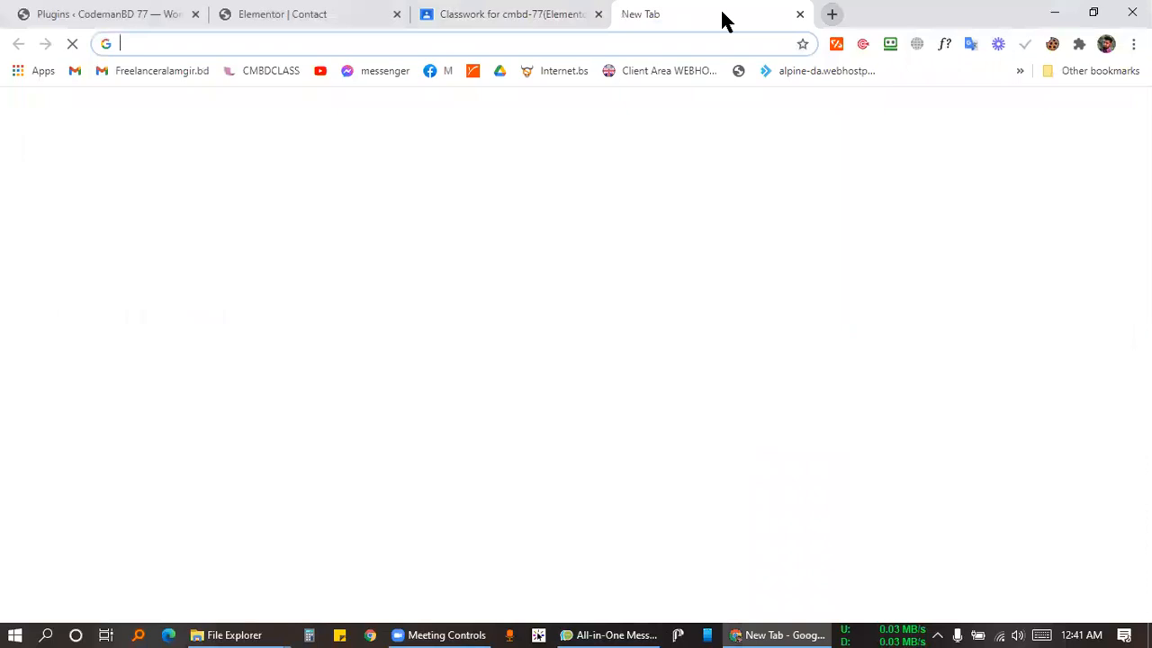
Close the blank tab, place the caret on the third instruction line, and switch to the Elementor Contact editor.
left_click(799, 14)
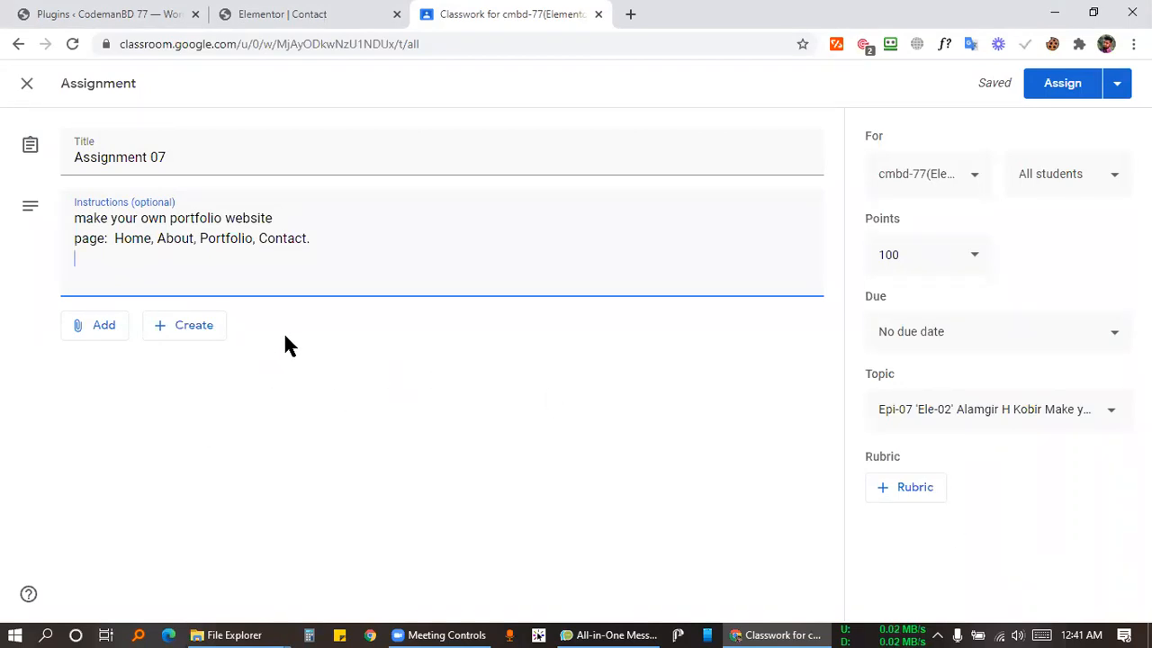
left_click(428, 347)
left_click(241, 283)
left_click(329, 13)
left_click(148, 13)
Open Elementor's template library and scroll the Pages tab to the Portfolio page templates.
left_click(322, 12)
scroll(463, 192, "down", 10)
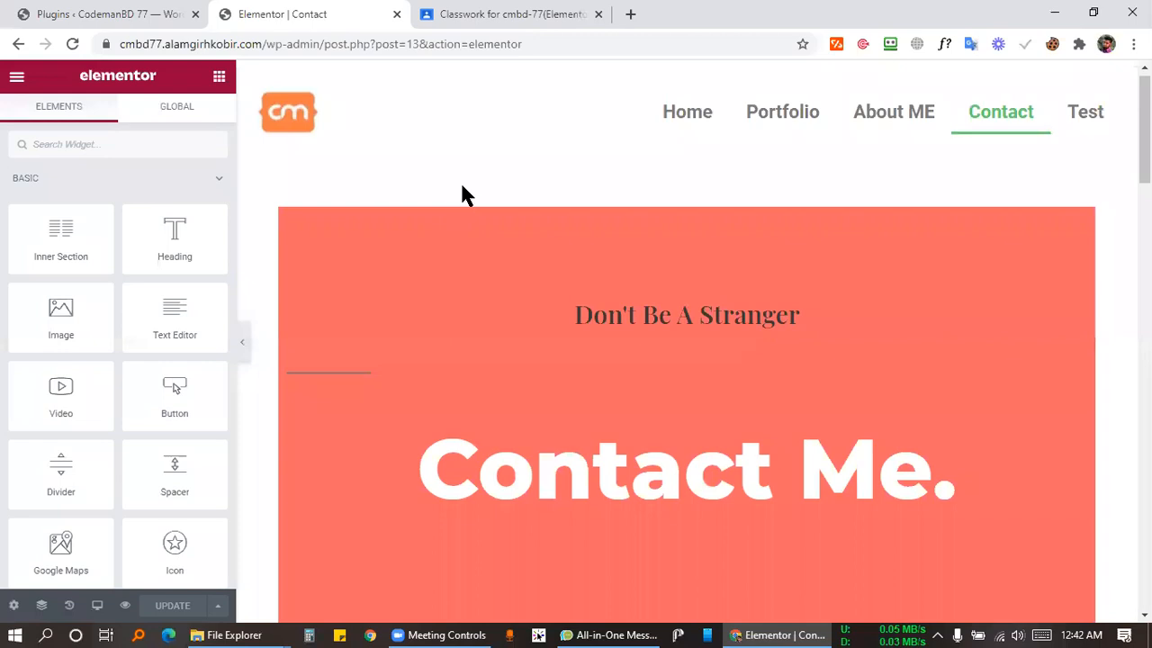
scroll(470, 233, "down", 10)
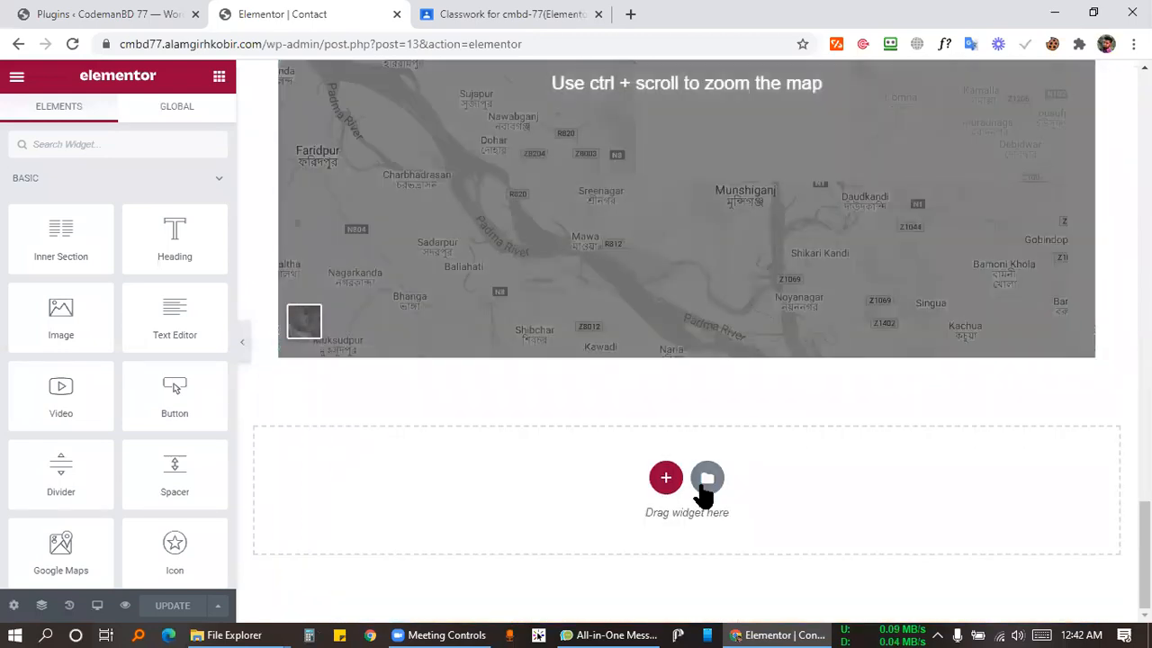
left_click(706, 478)
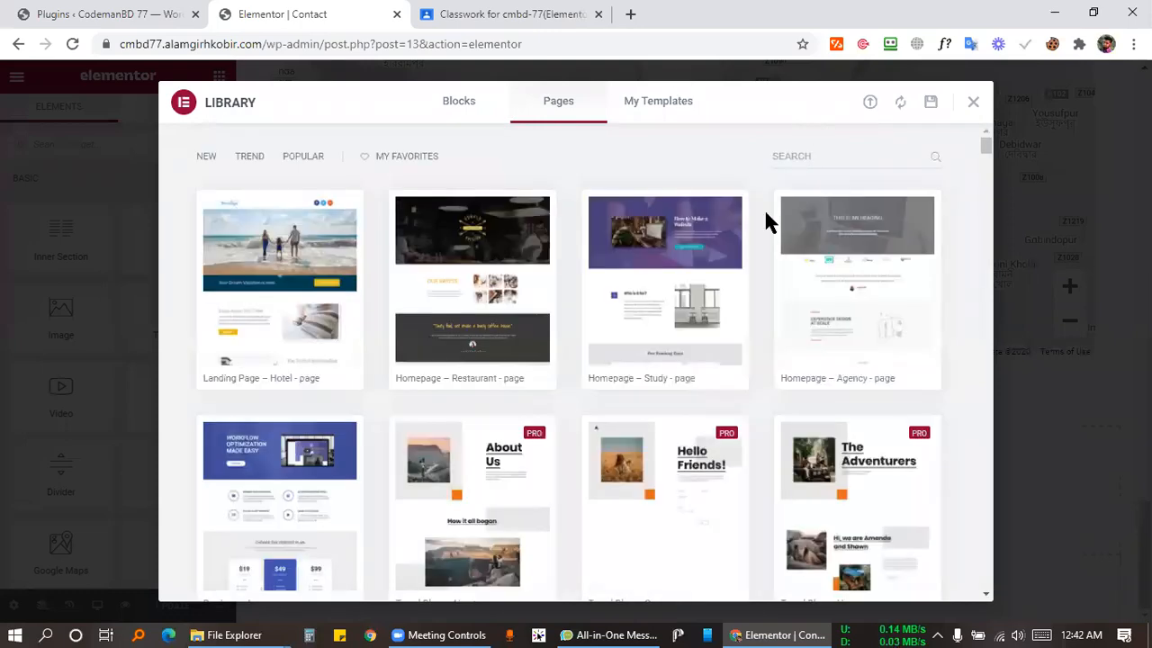
scroll(655, 321, "down", 12)
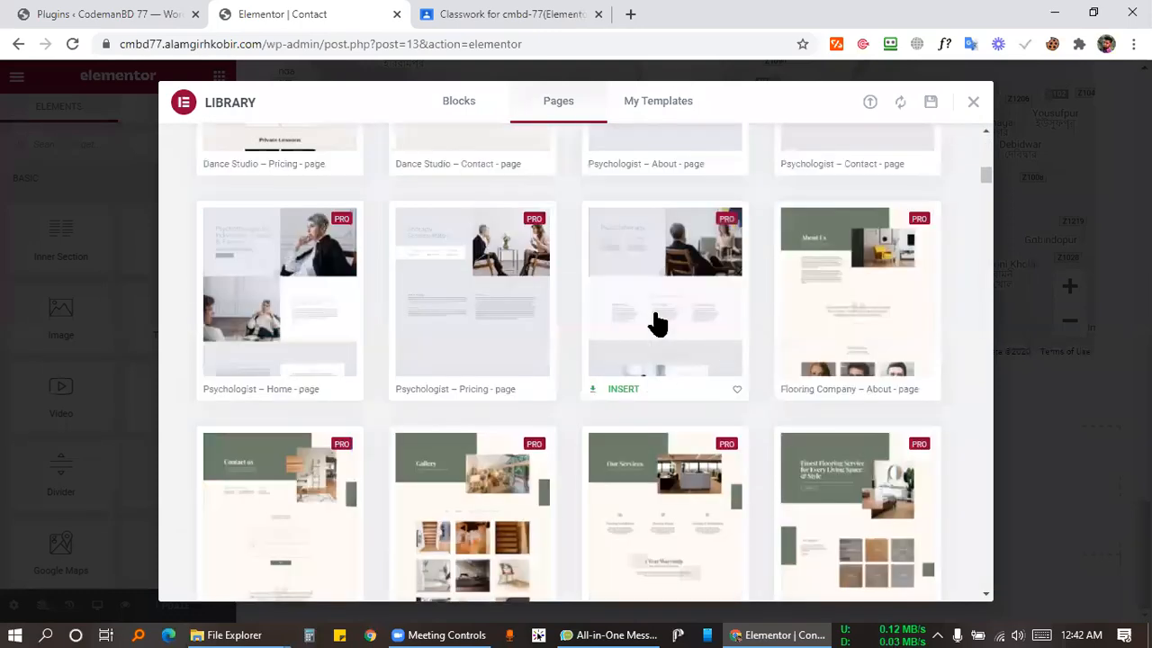
scroll(649, 312, "down", 15)
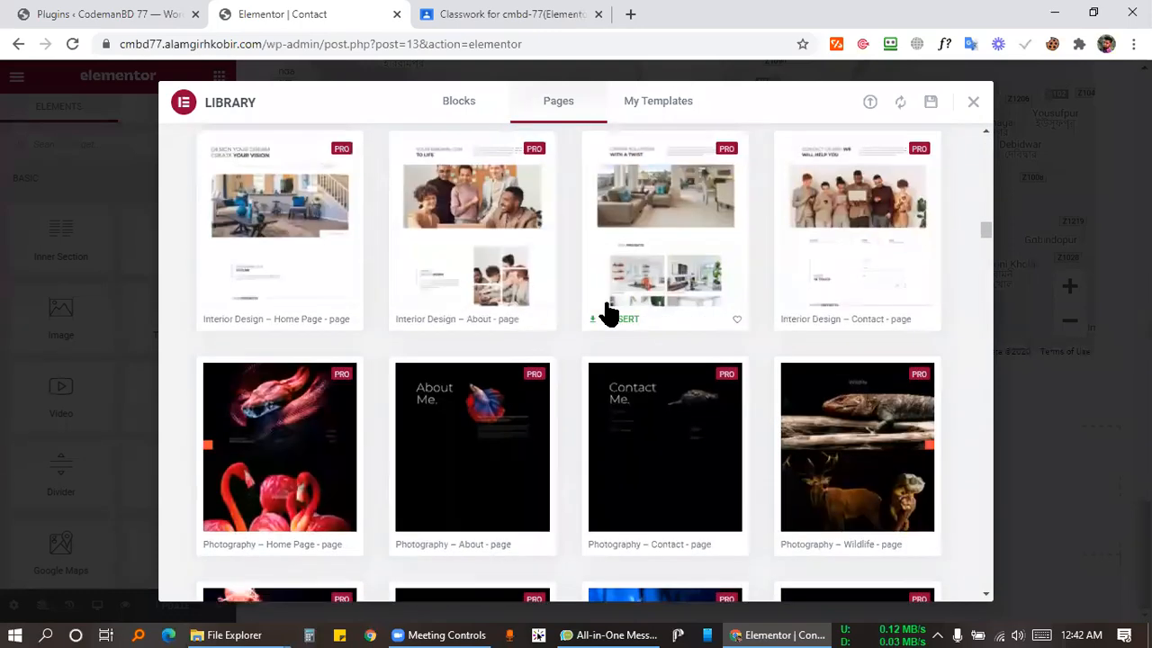
scroll(557, 326, "down", 14)
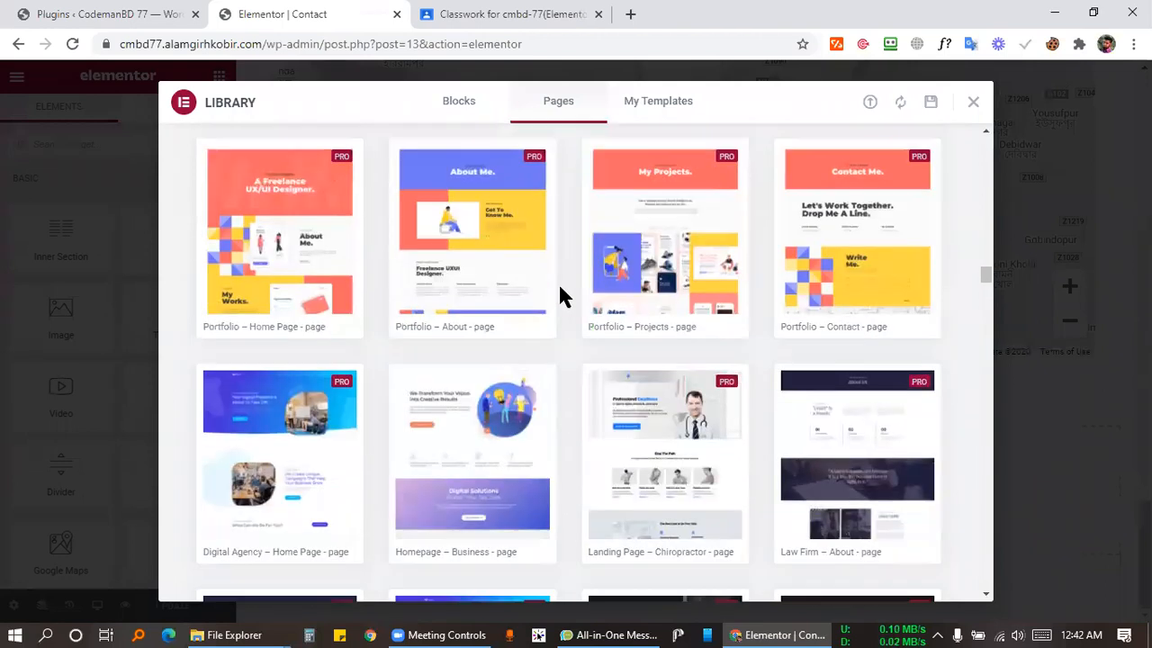
scroll(560, 297, "up", 2)
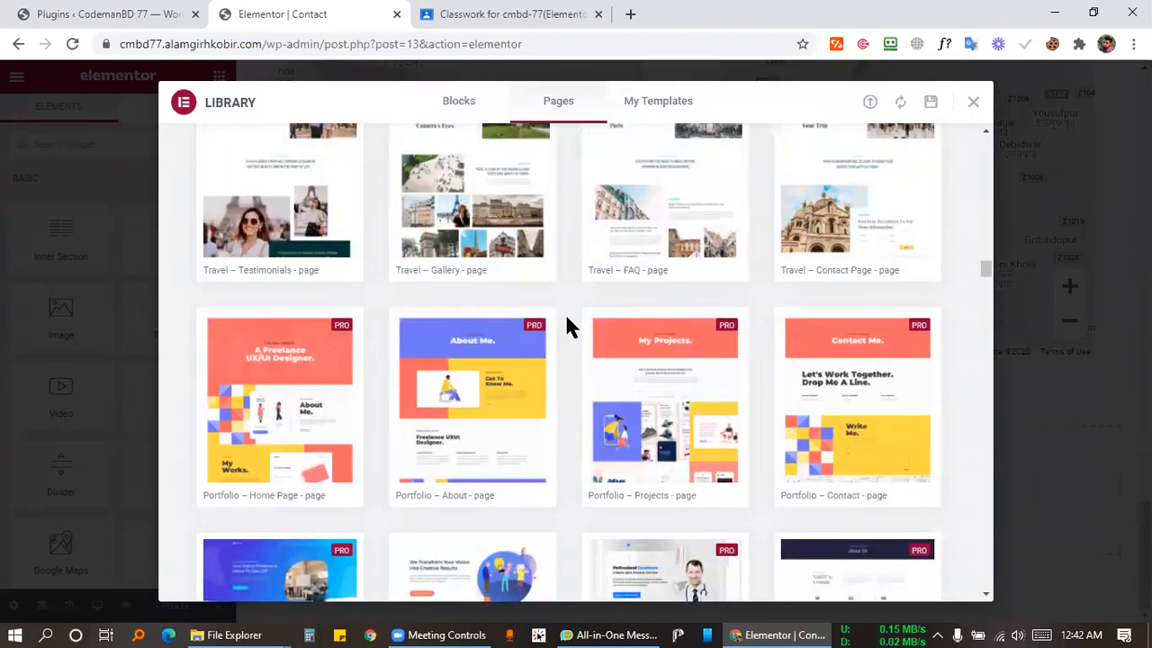
Capture the four Portfolio templates with Lightshot, upload it, copy its link, and return to Classroom.
key("Print")
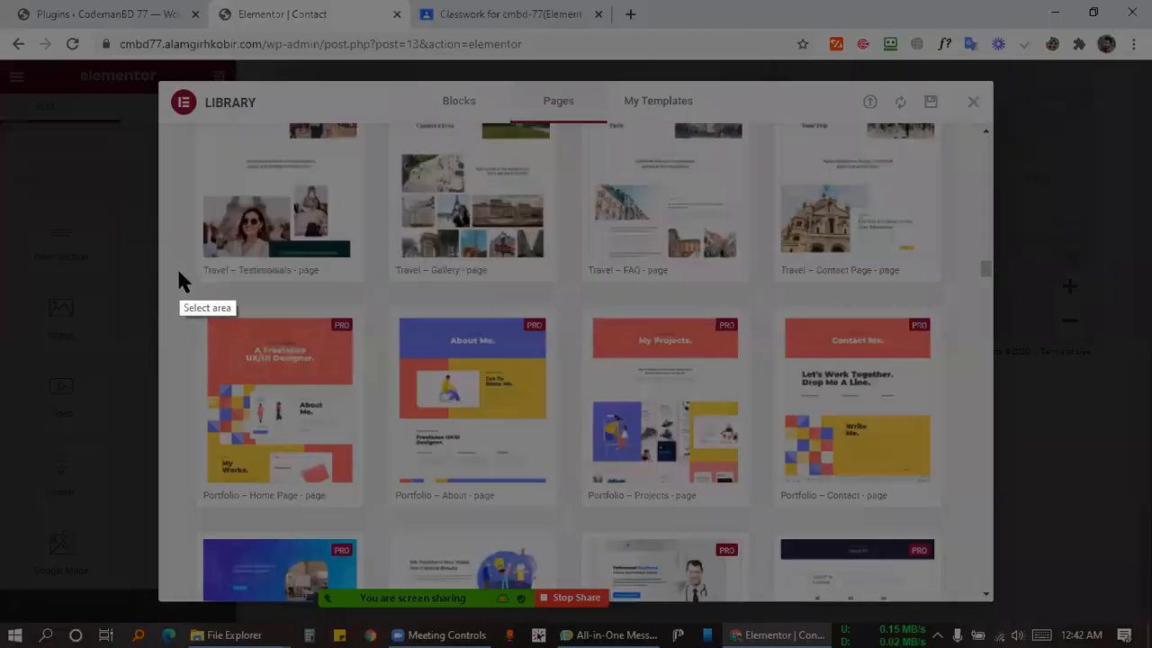
left_click_drag(162, 283, 987, 526)
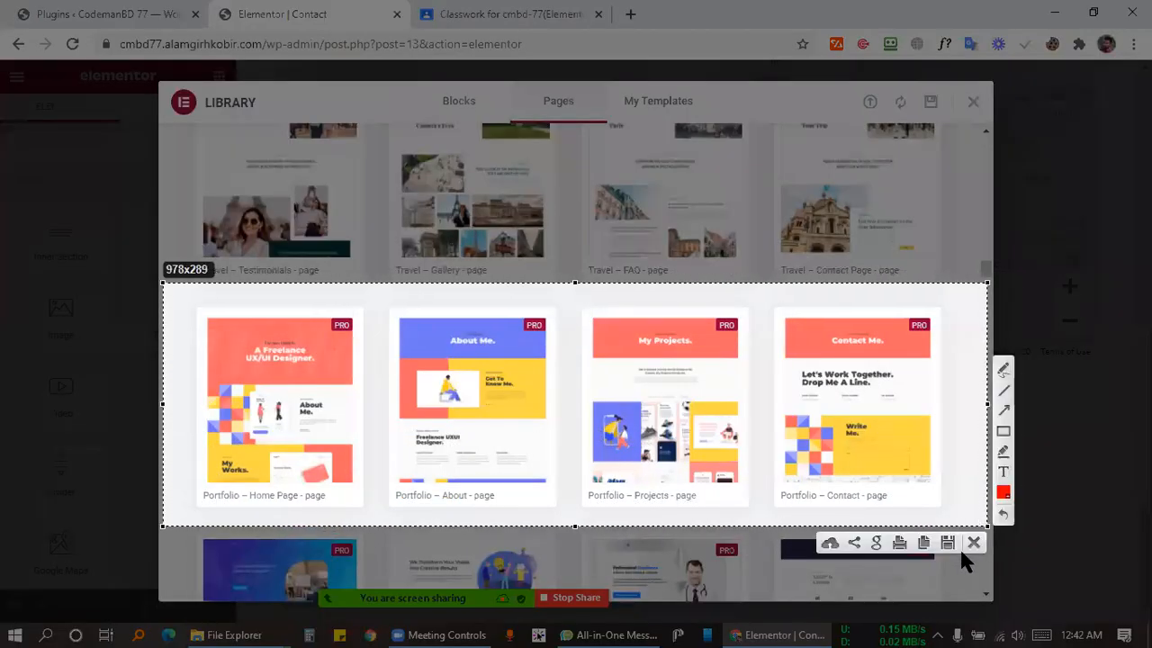
left_click(829, 543)
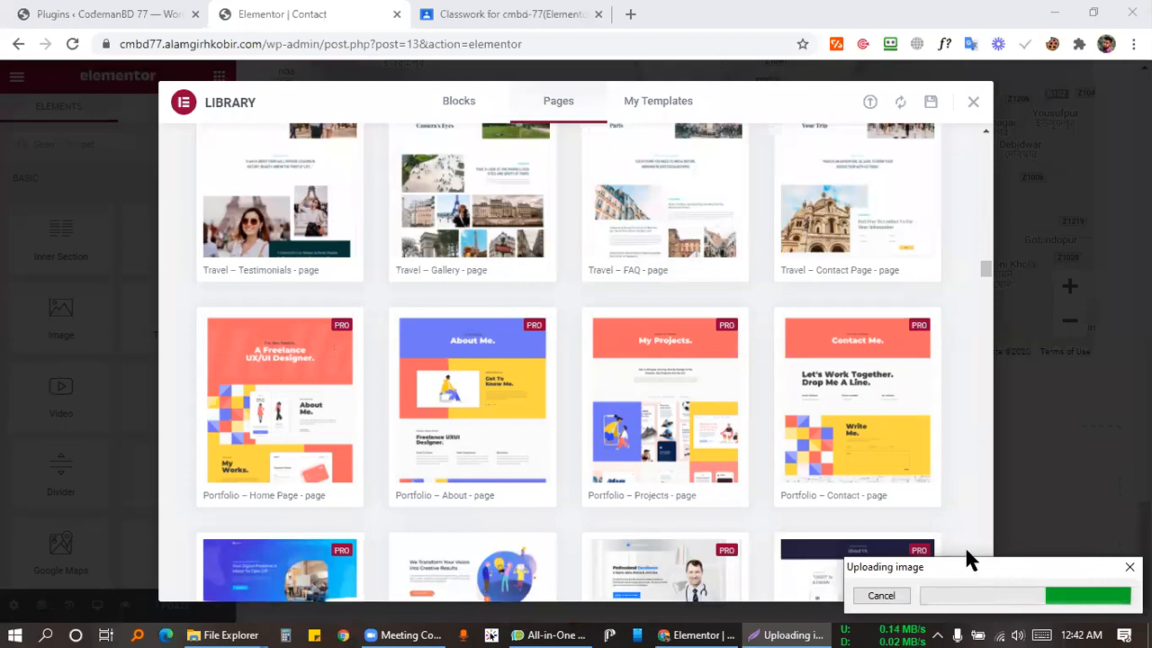
left_click(954, 595)
key("ctrl+Tab")
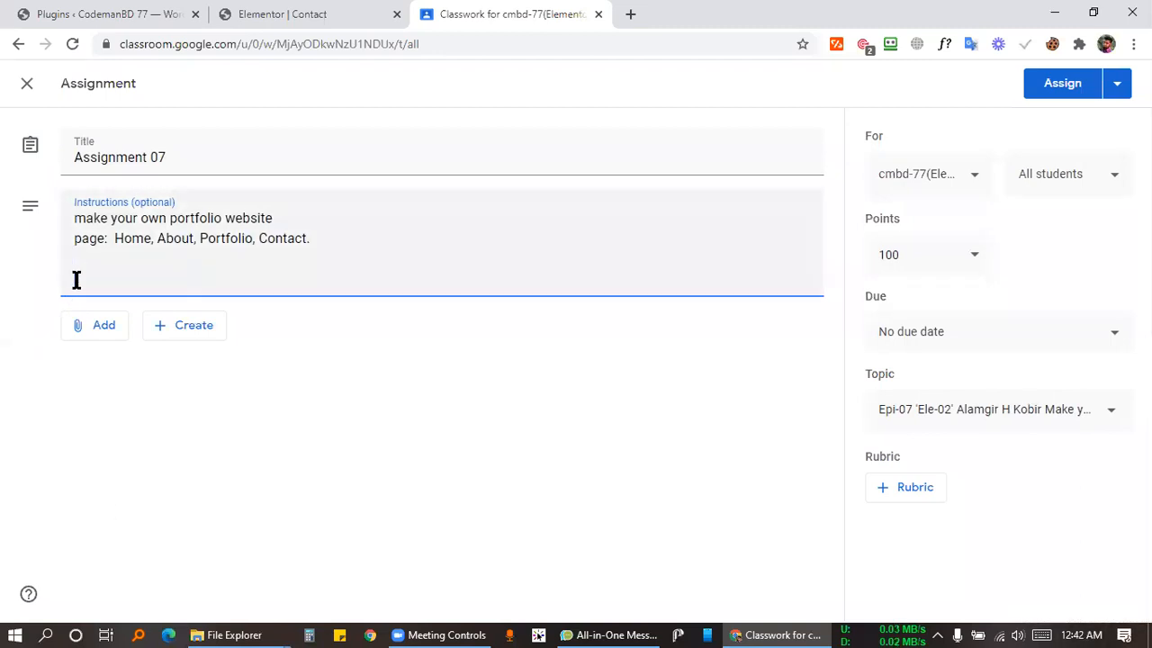
Paste the Lightshot screenshot link into the instructions labelled '( Demo )' and post Assignment 07.
key("ctrl+v")
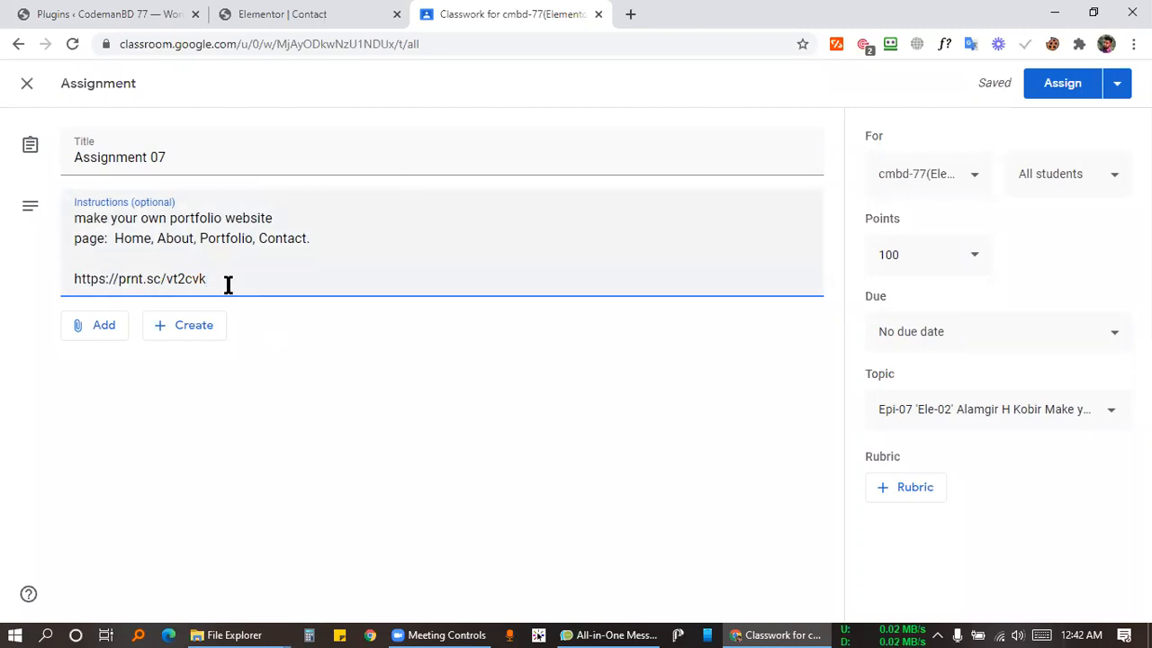
type("( Demo co")
key("BackSpace")
key("BackSpace")
type(")")
left_click(1049, 90)
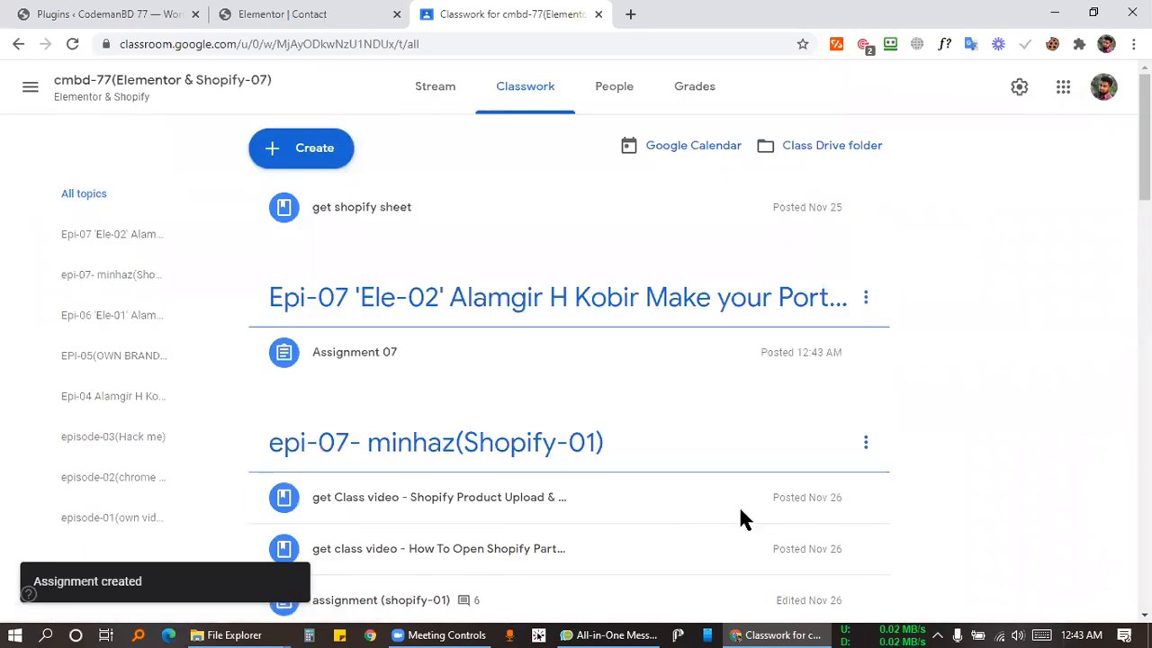
Scroll the Classwork page and expand Assignment 06 to review its details.
left_click(431, 635)
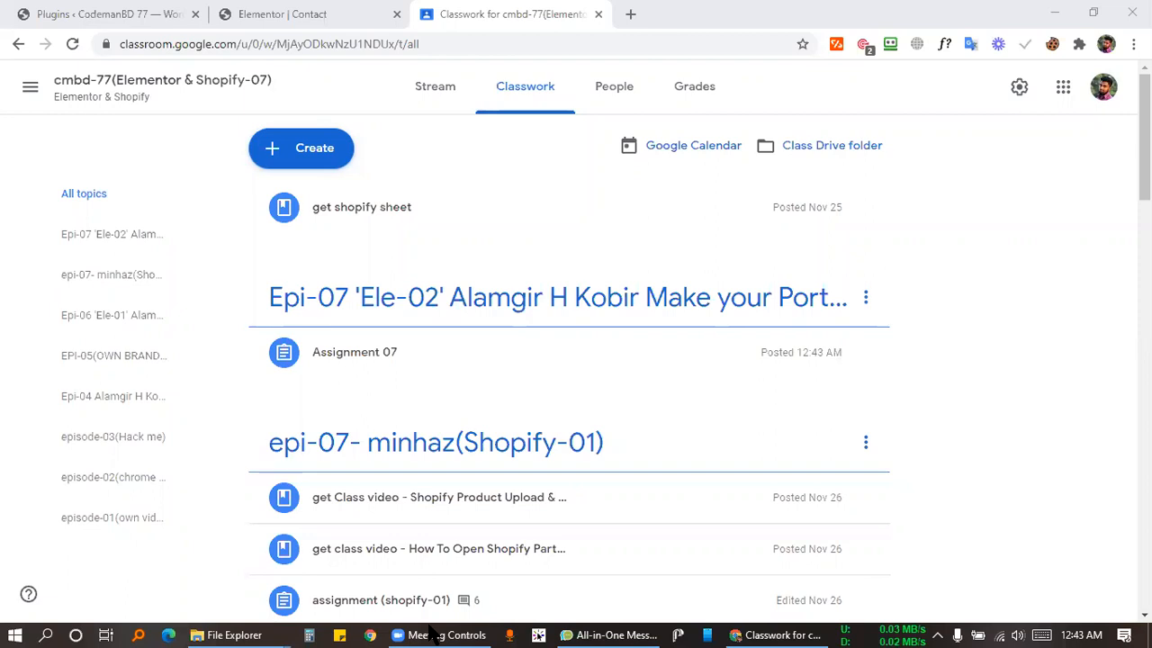
scroll(990, 283, "down", 3)
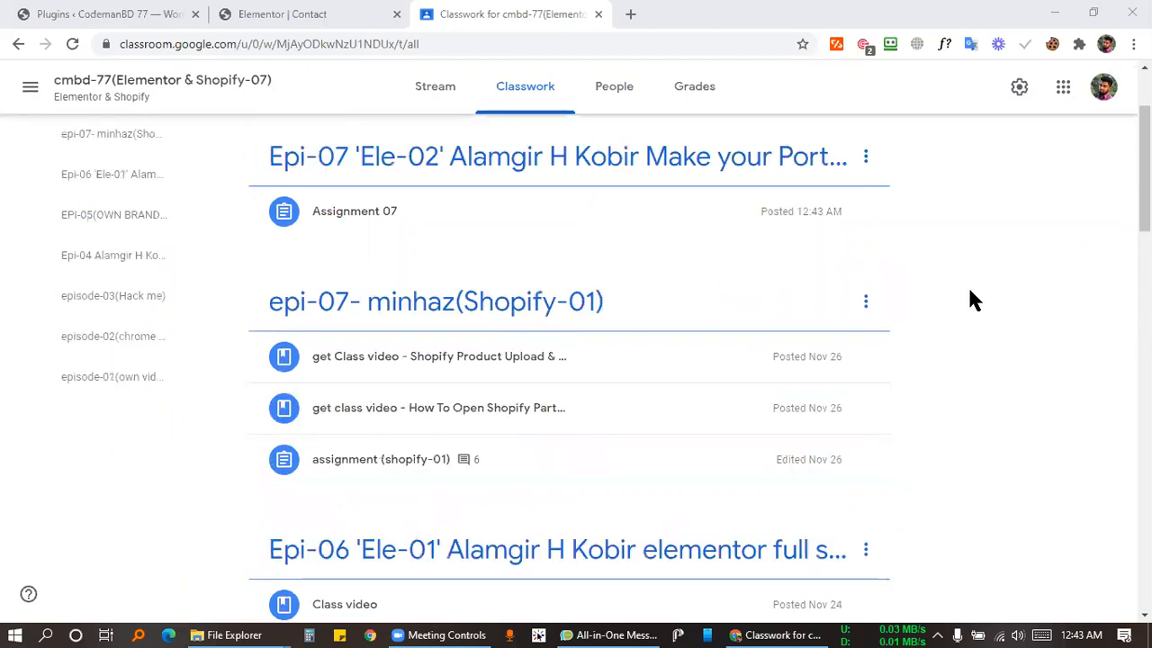
scroll(249, 316, "down", 2)
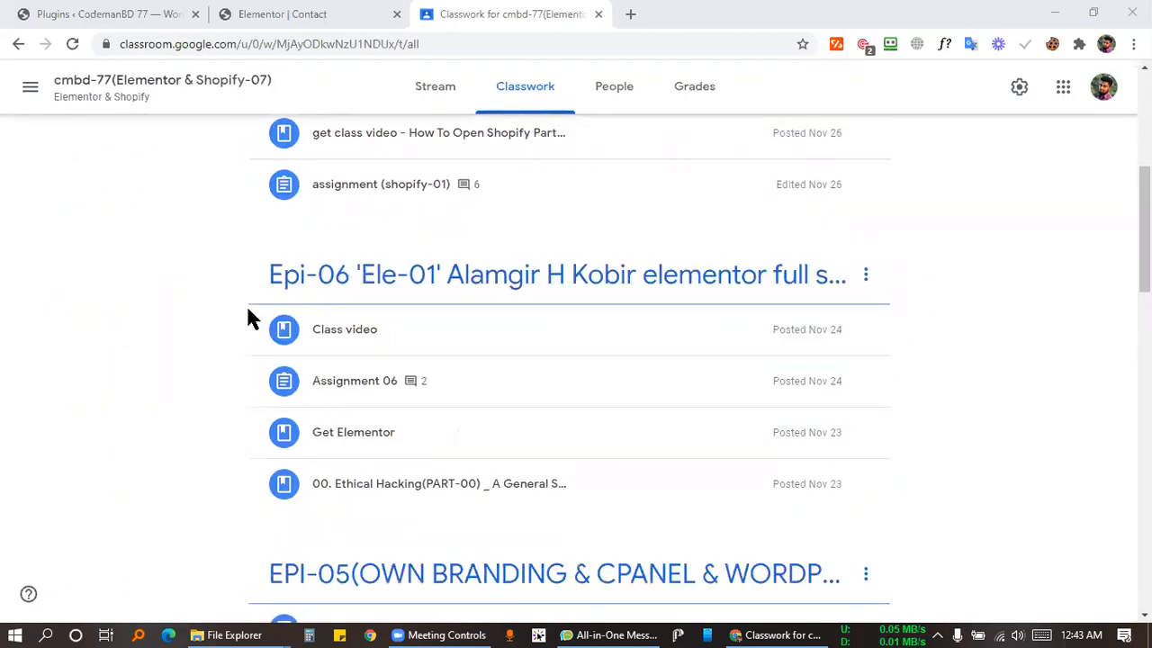
left_click(414, 300)
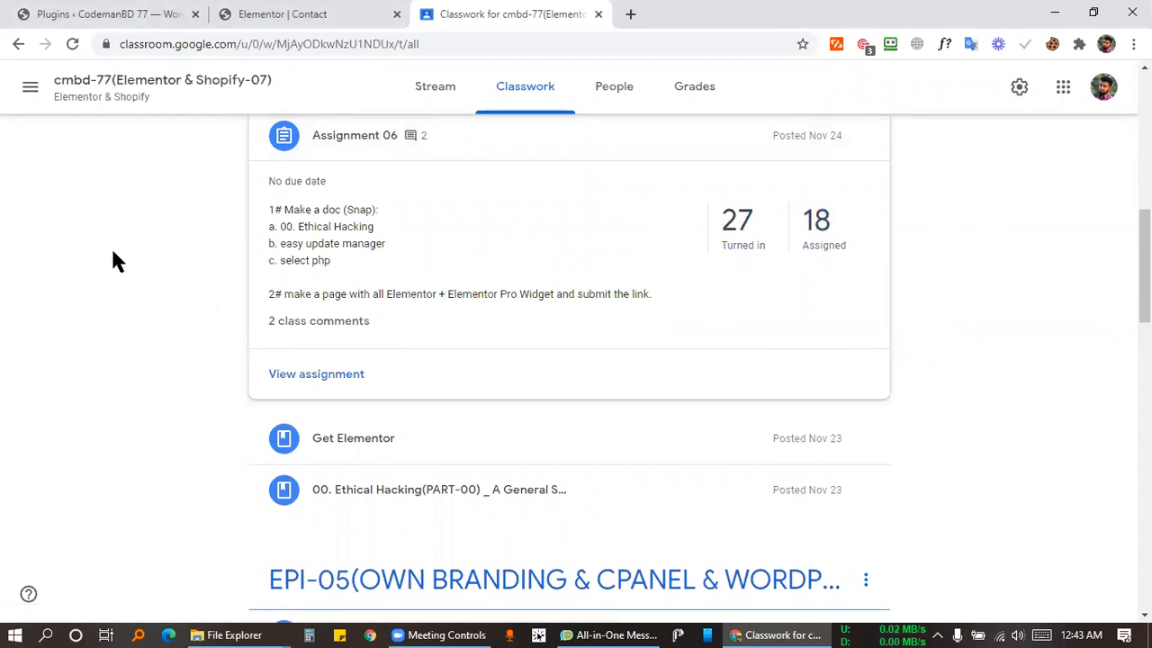
scroll(177, 256, "up", 10)
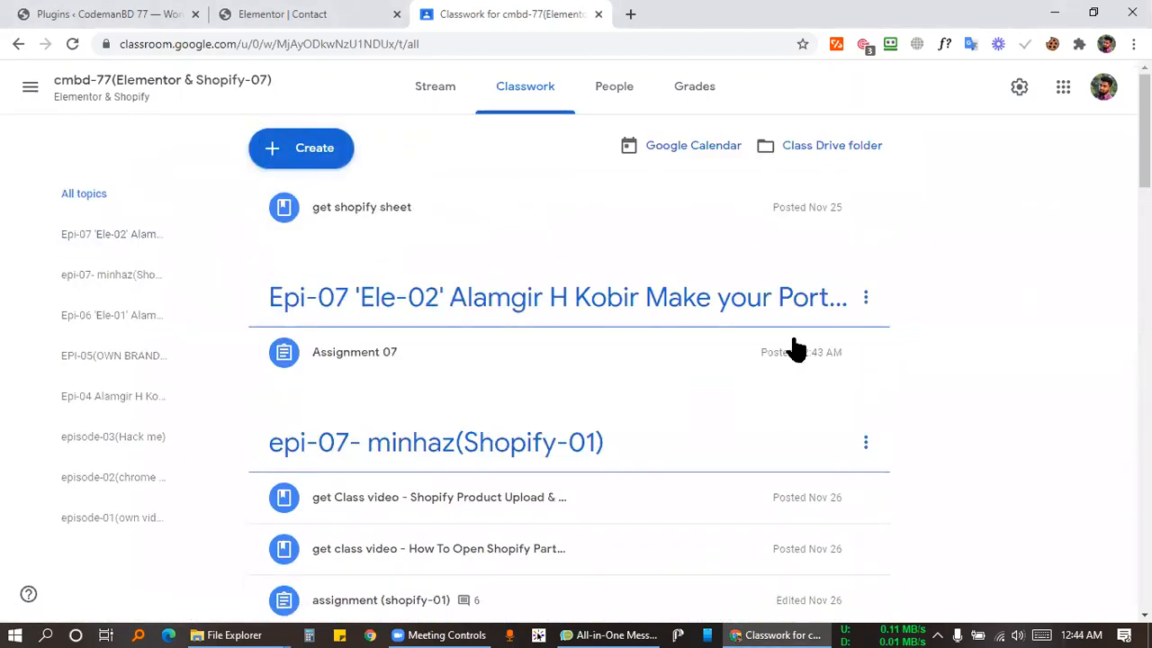
Close the Elementor editor tab, check the system clock, and return to the video meeting.
left_click(387, 12)
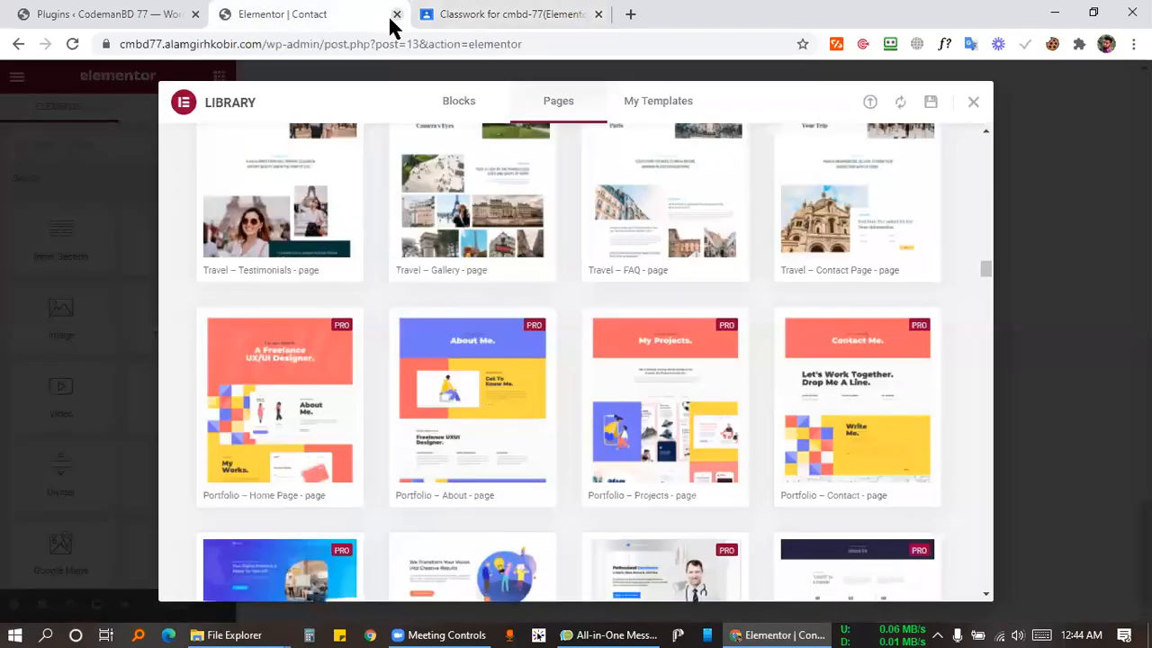
left_click(397, 13)
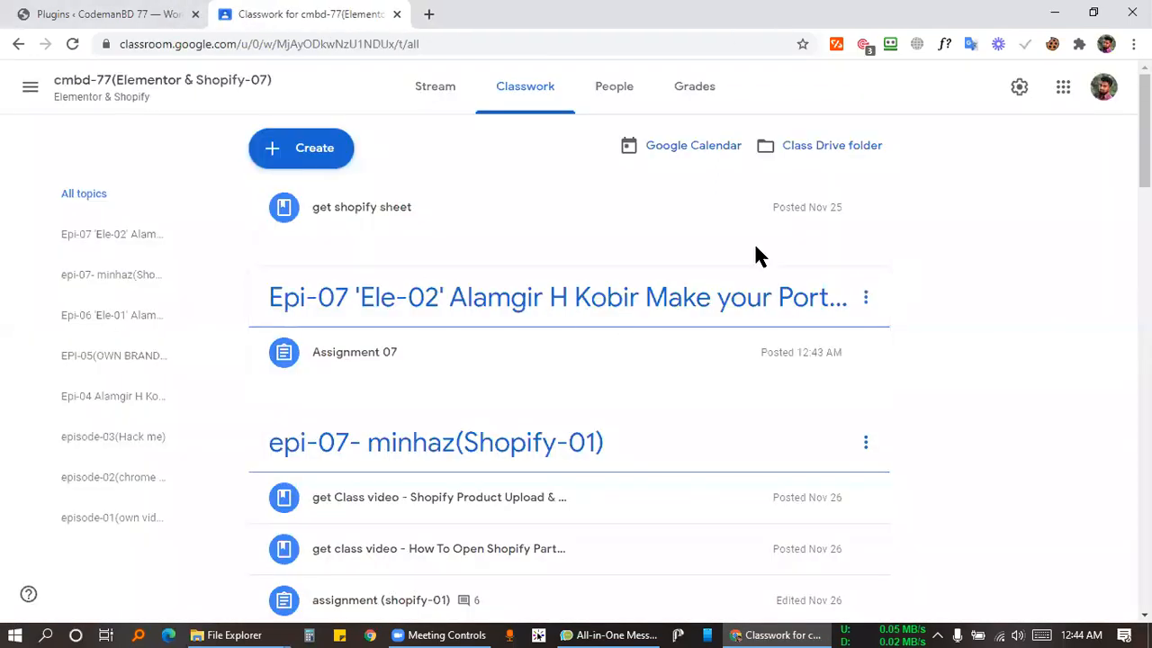
left_click(1082, 635)
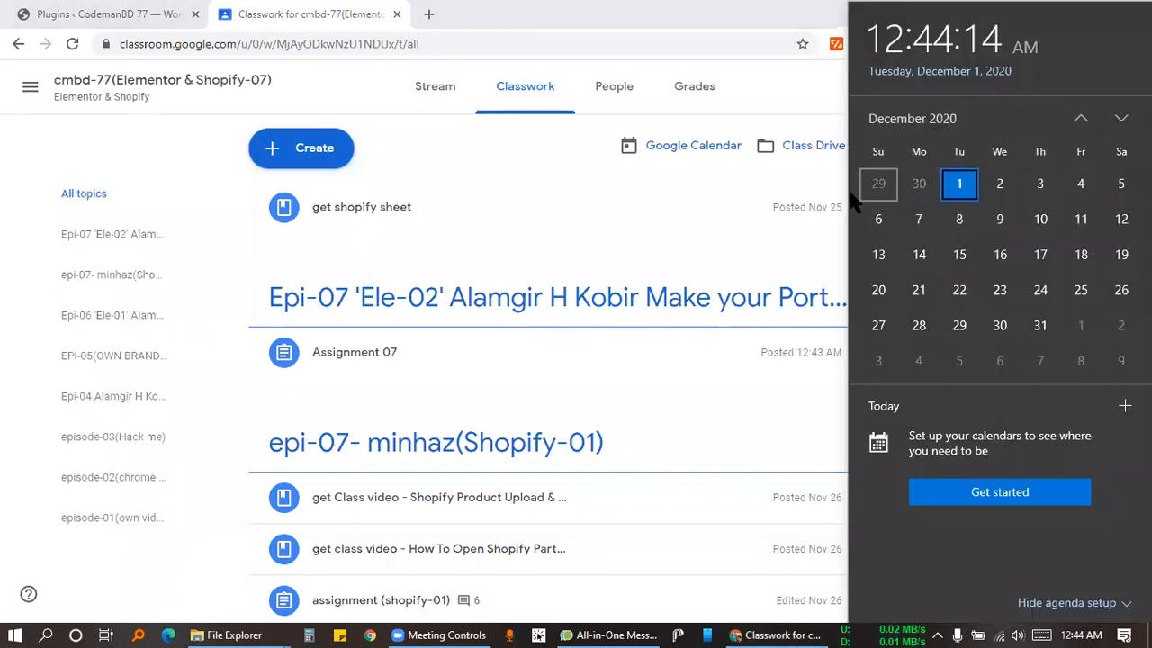
left_click(207, 122)
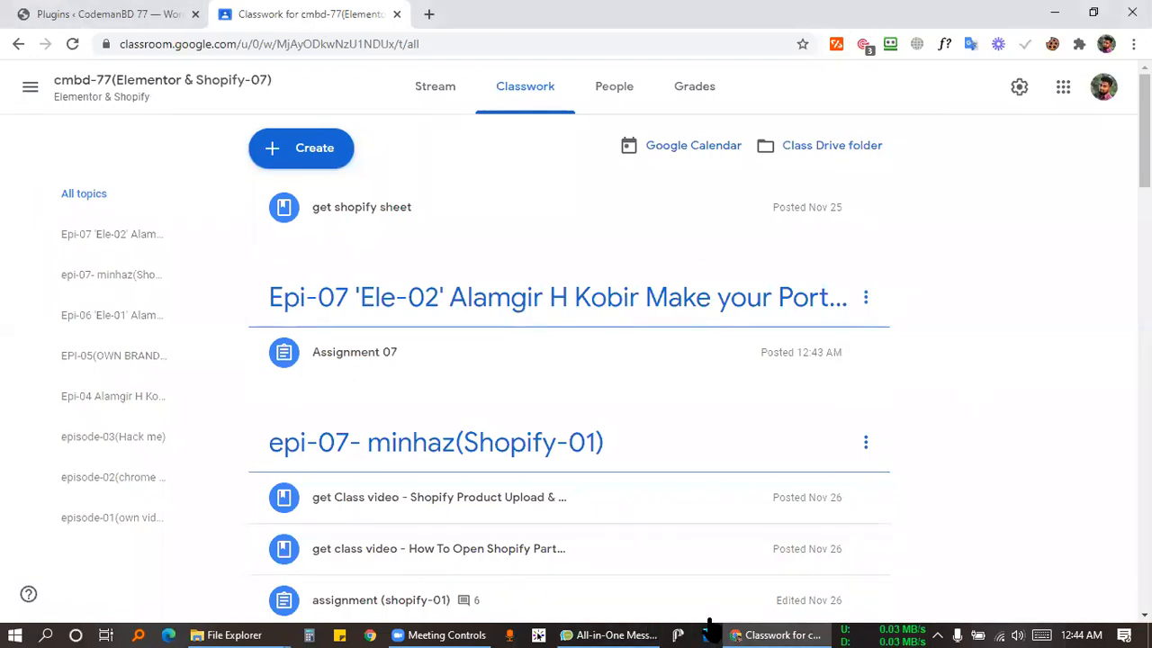
left_click(482, 634)
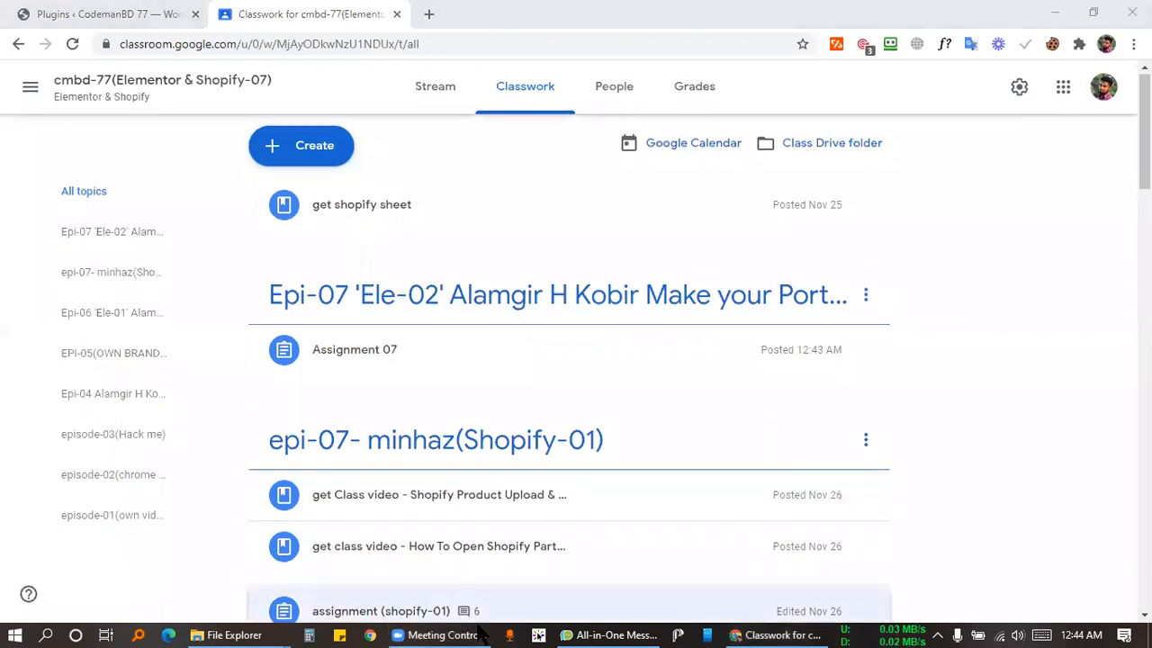